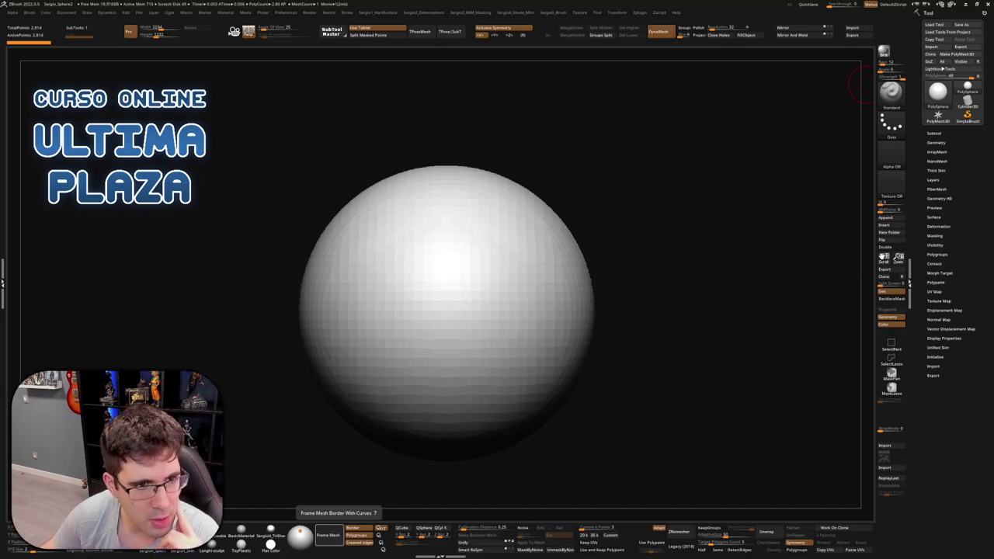
Frame the faceted sphere, then swap it for the smooth, high-resolution PM3D sphere tool
key("f")
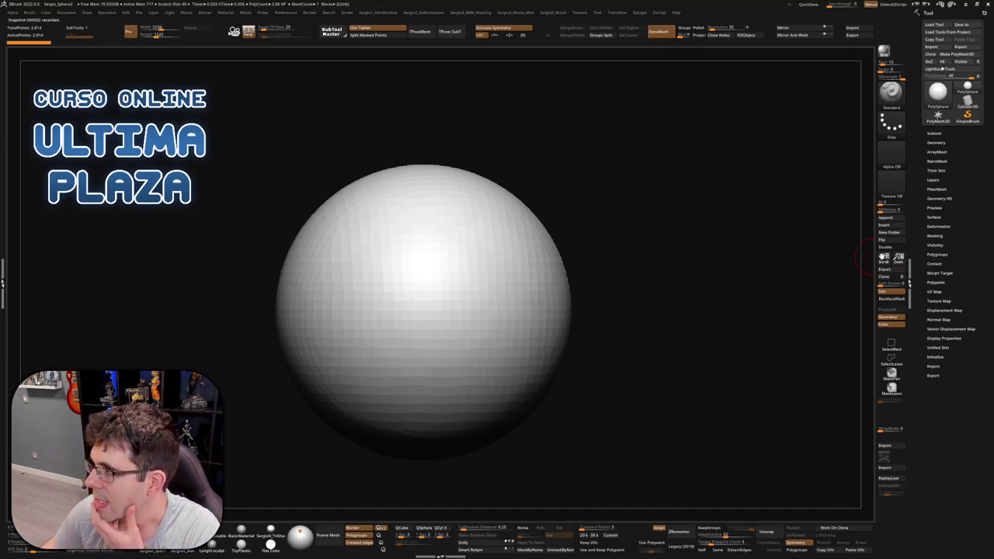
key("ctrl+d")
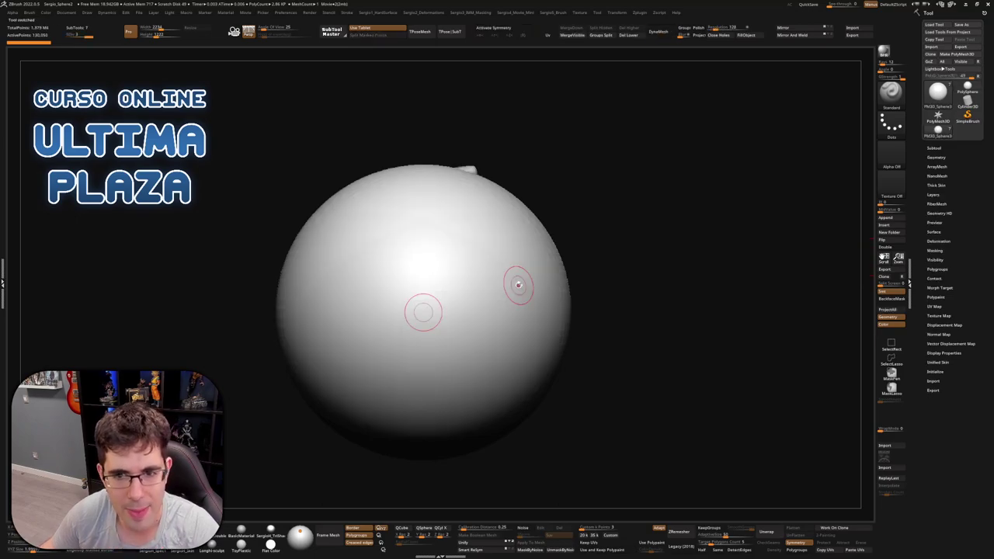
Expand the subtool list and load the sculpted cube tool to inspect it
left_click_drag(621, 256, 726, 221)
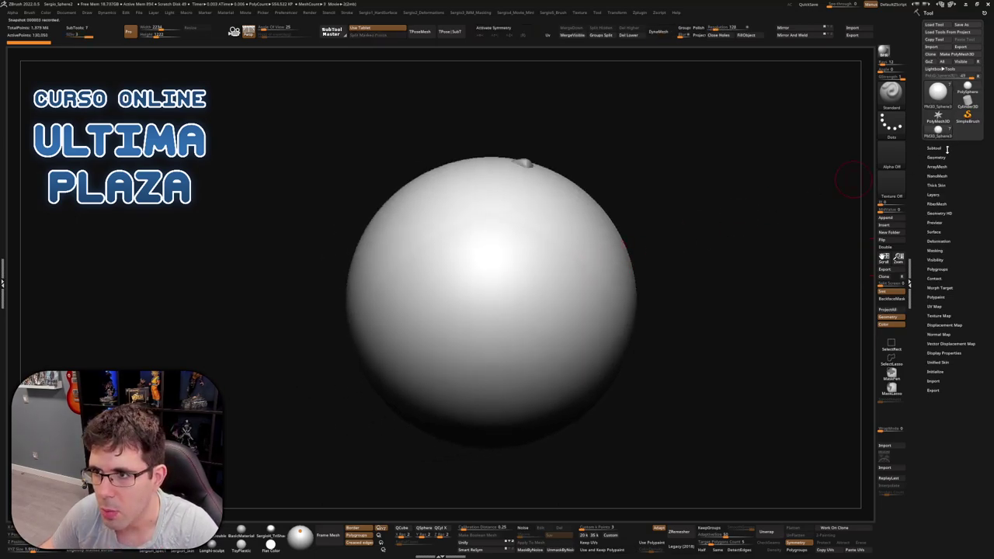
left_click(949, 148)
left_click(909, 163)
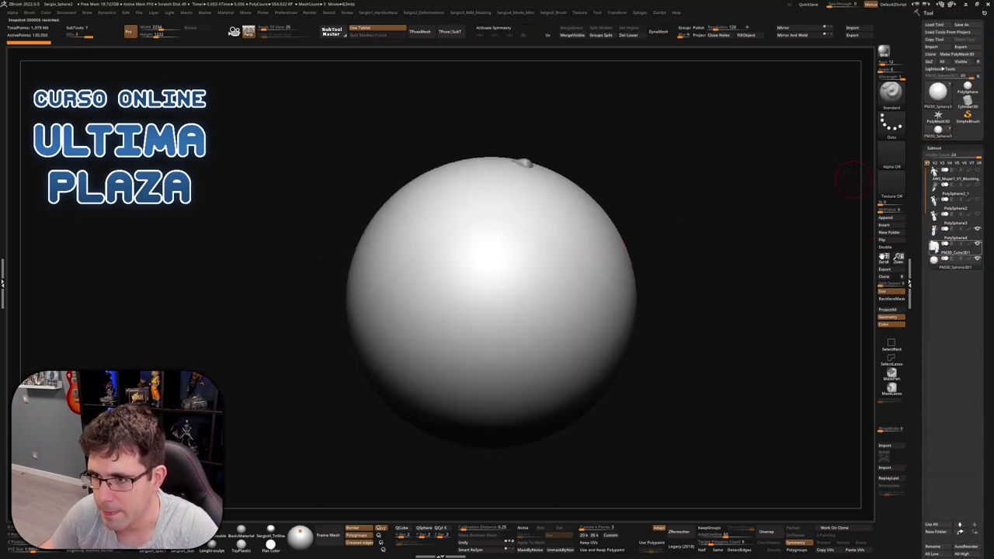
left_click(943, 254)
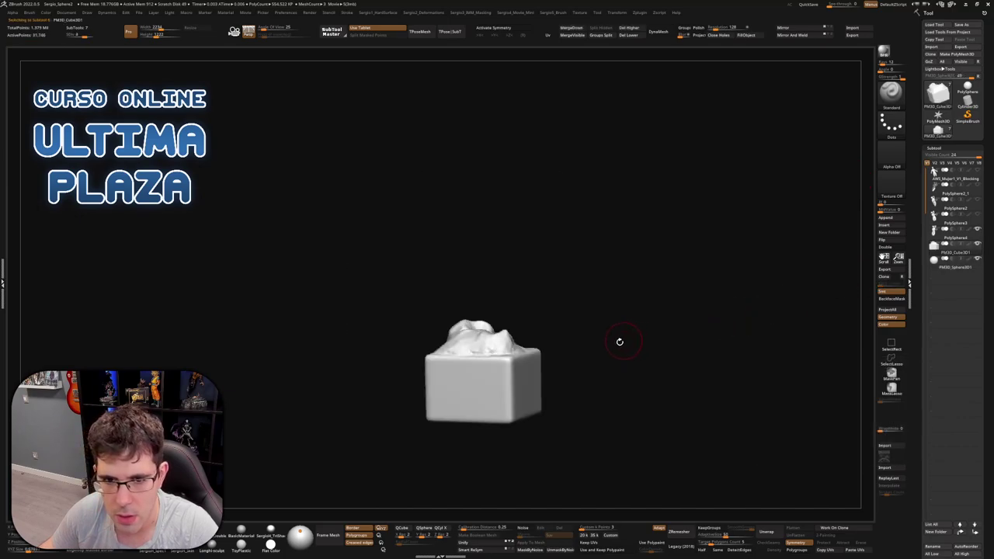
left_click_drag(621, 339, 508, 272)
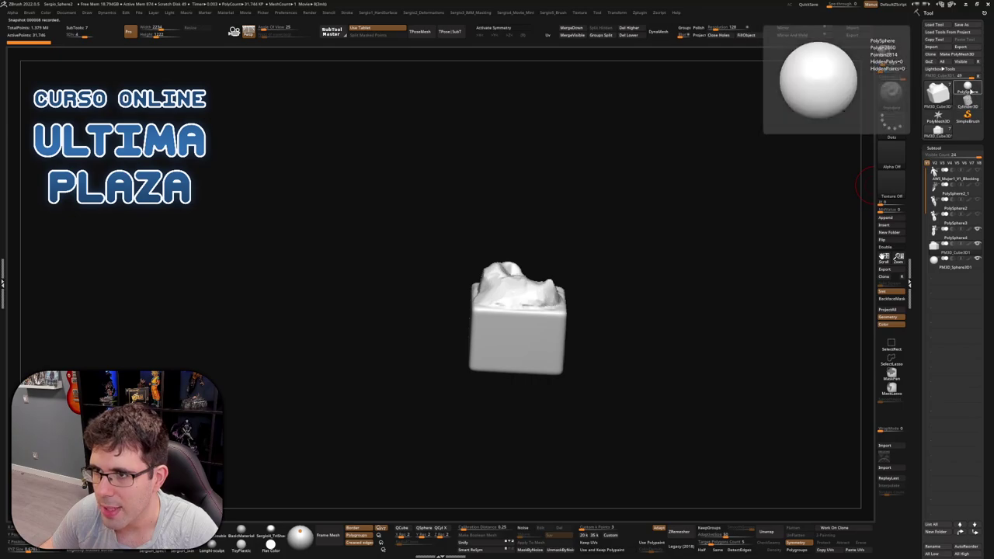
Append the sculpted cube PM3D_Cube3D2 as a PolySphere subtool and make the sphere active
left_click(967, 88)
left_click(885, 218)
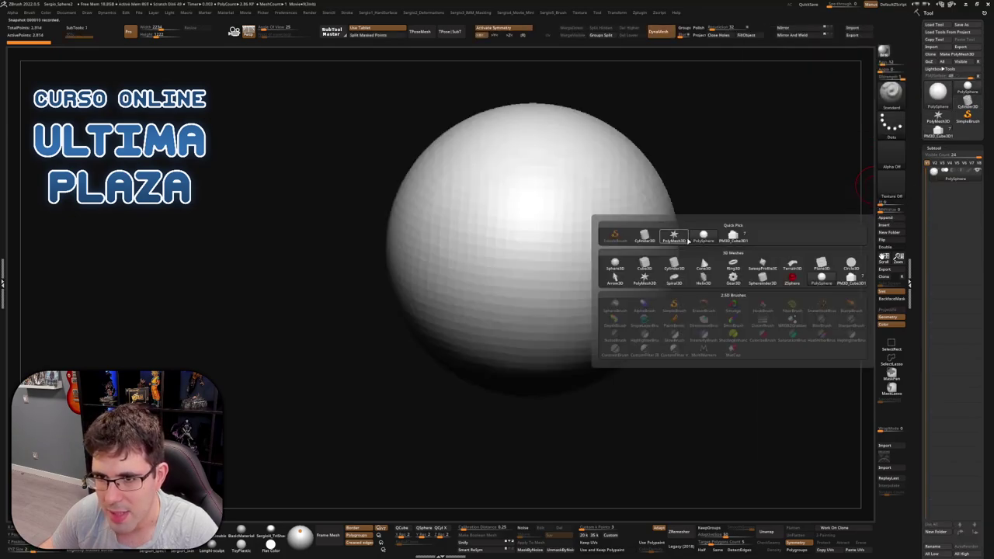
left_click(730, 237)
left_click(943, 193)
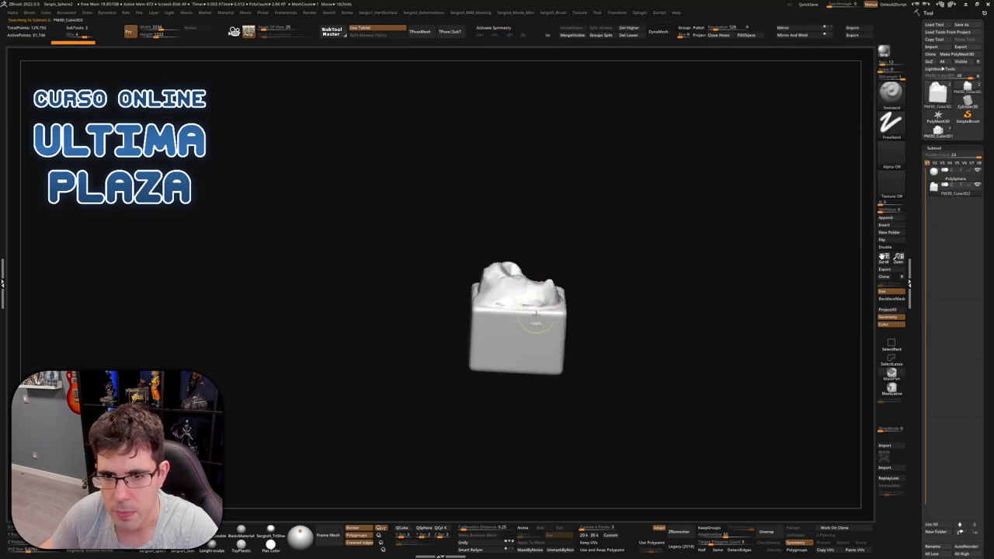
Use the Gizmo to scale the sphere to about 0.29 and set it atop the cube
key("w")
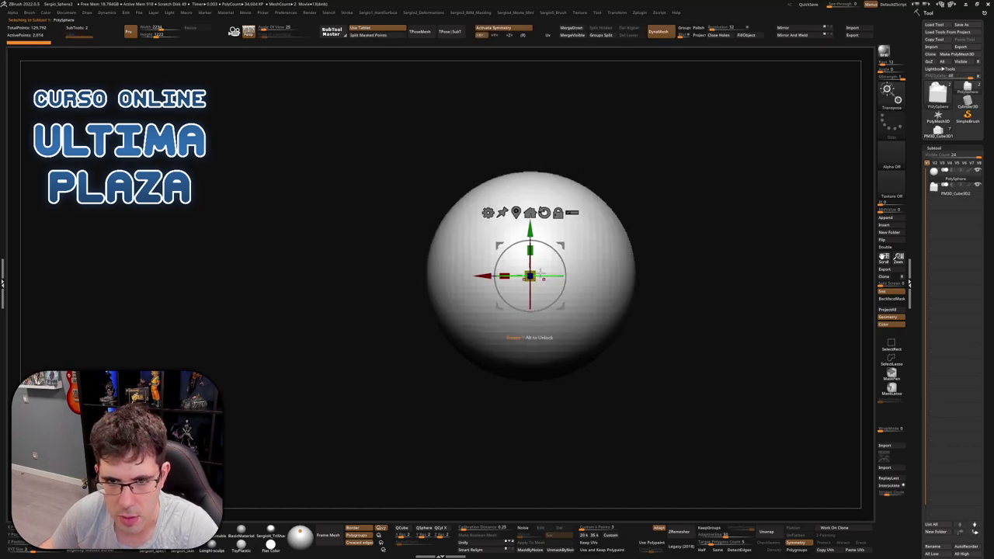
left_click_drag(529, 276, 500, 337)
mouse_move(535, 268)
left_mouse_down()
mouse_move(524, 282)
mouse_move(540, 259)
mouse_move(512, 262)
mouse_move(572, 322)
mouse_move(548, 344)
mouse_move(462, 333)
mouse_move(523, 343)
left_mouse_up()
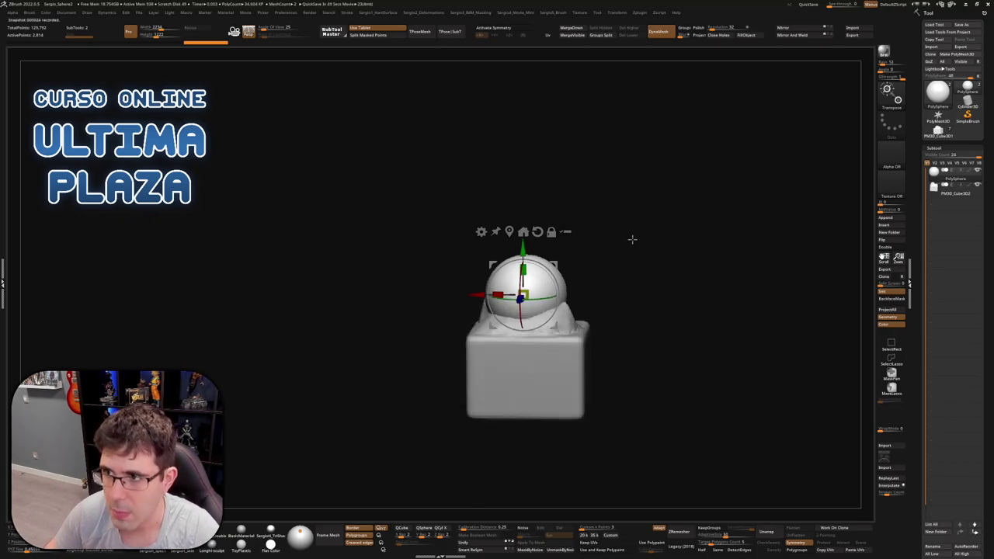
key("q")
right_click_drag(536, 228, 539, 273, "ctrl")
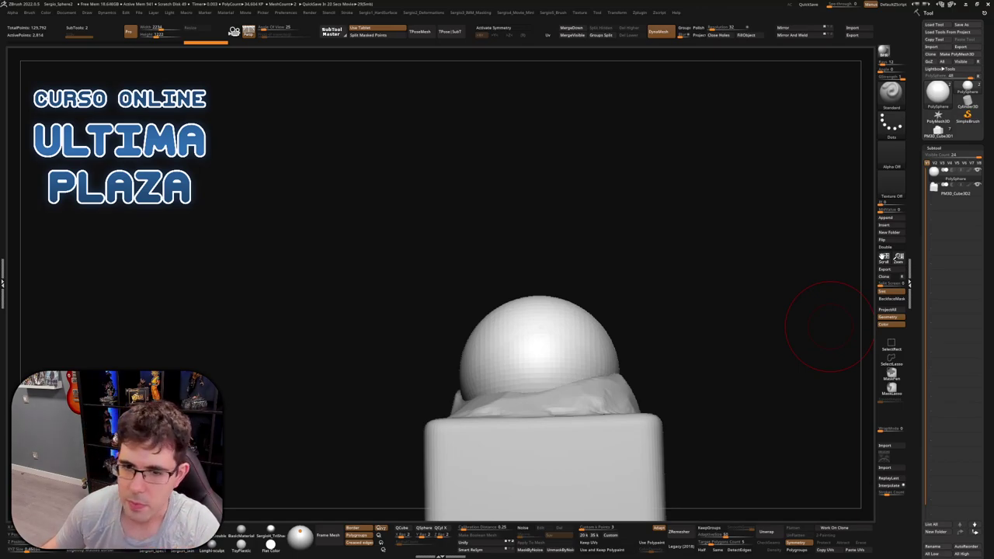
mouse_move(648, 229)
left_mouse_down()
mouse_move(644, 248)
mouse_move(526, 267)
mouse_move(563, 266)
mouse_move(546, 281)
mouse_move(543, 195)
mouse_move(526, 300)
mouse_move(513, 132)
left_mouse_up()
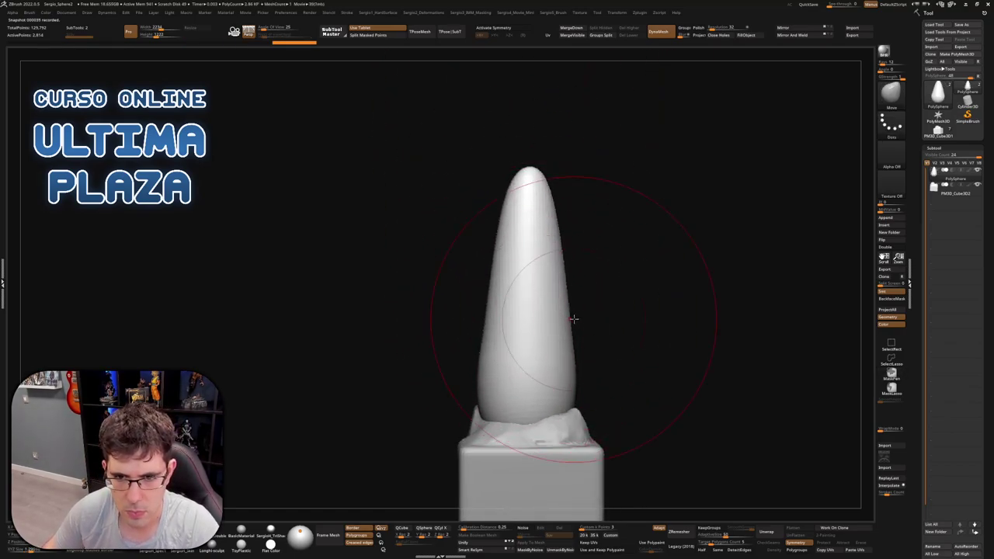
With the Move brush, bend the cone's body to the right and lift its tip upward
mouse_move(573, 328)
left_mouse_down()
mouse_move(540, 331)
mouse_move(515, 155)
left_mouse_up()
left_click_drag(528, 300, 566, 299)
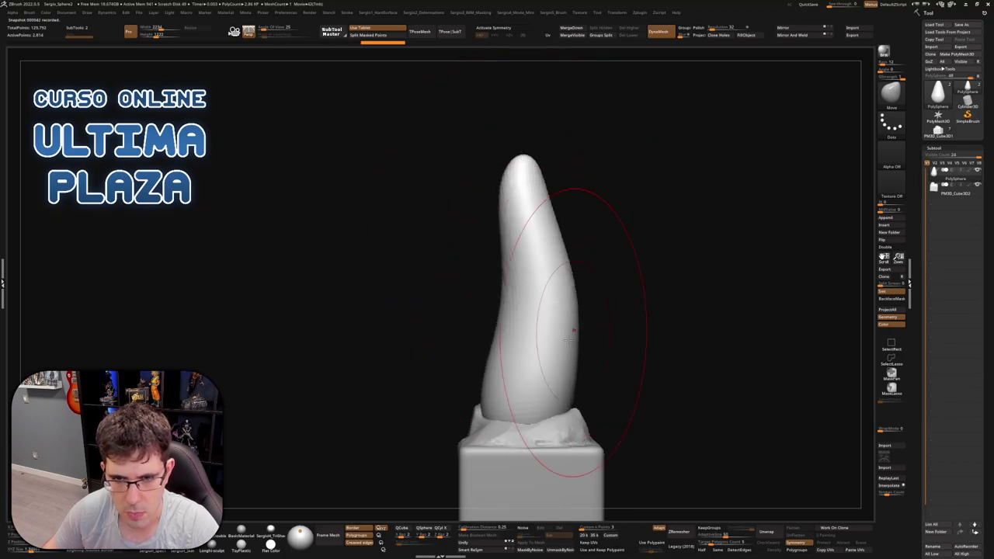
left_click_drag(497, 344, 515, 344)
mouse_move(515, 171)
left_mouse_down()
mouse_move(501, 118)
mouse_move(552, 297)
mouse_move(546, 232)
mouse_move(521, 204)
left_mouse_up()
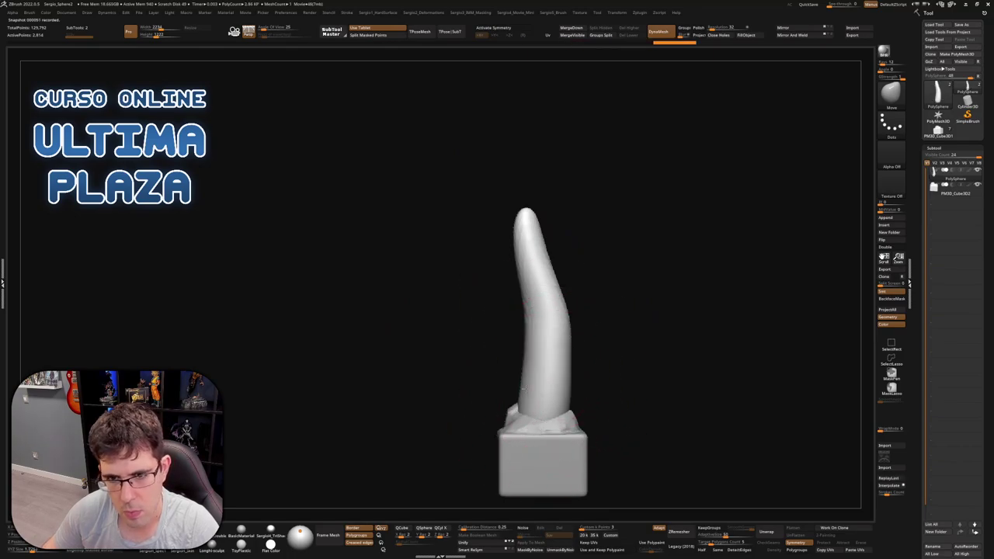
mouse_move(551, 373)
right_mouse_down()
mouse_move(567, 384)
mouse_move(597, 357)
mouse_move(547, 376)
right_mouse_up()
key("s")
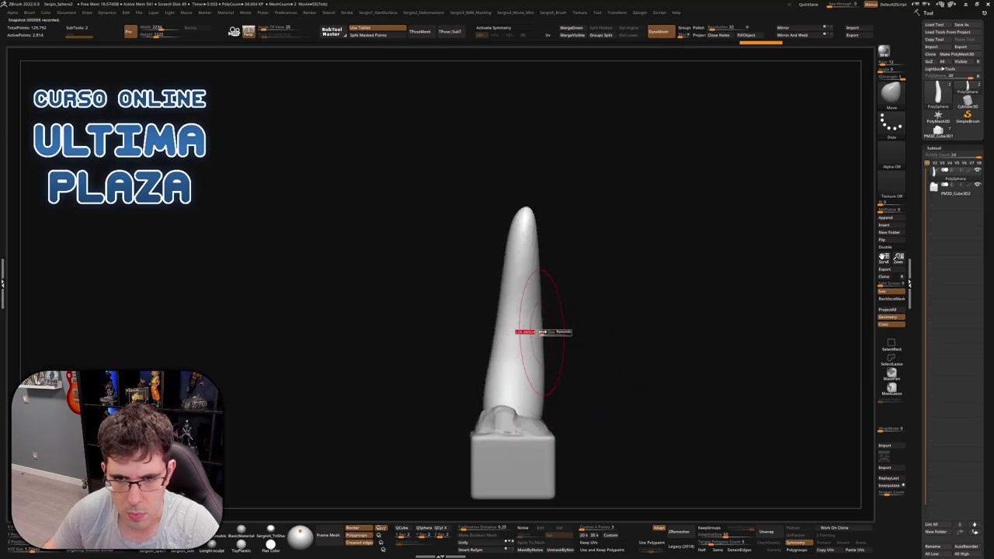
Rotate the cone leftward around its base with the Gizmo
key("w")
left_click_drag(546, 384, 541, 377)
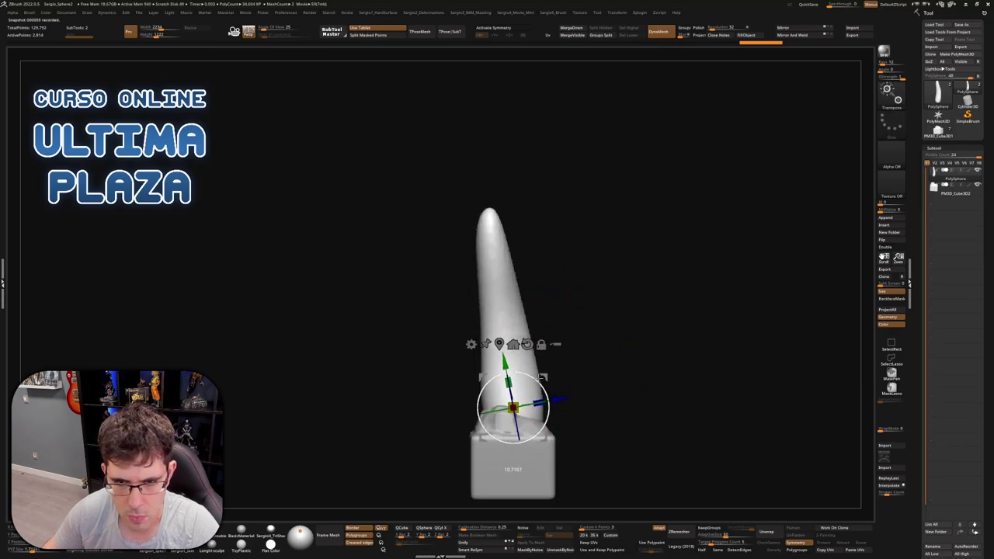
key("q")
key("w")
key("q")
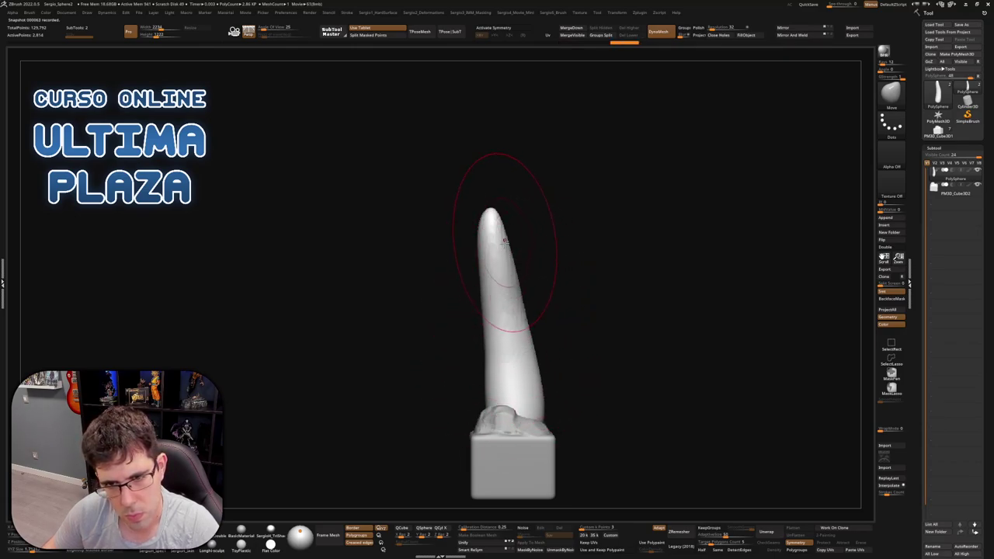
Curve the cone's middle into a horn and round the tip more upright
left_click_drag(515, 309, 548, 315)
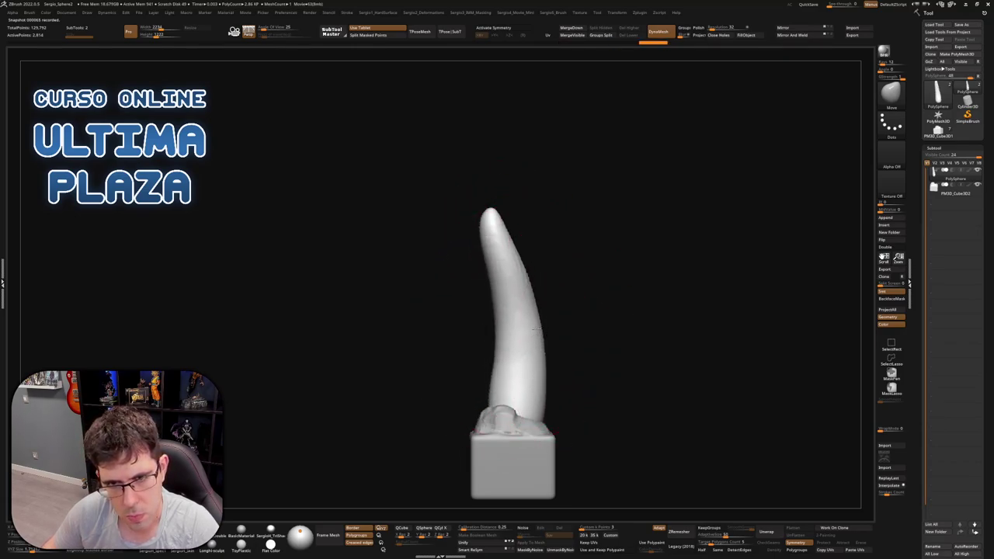
right_click_drag(535, 327, 559, 337)
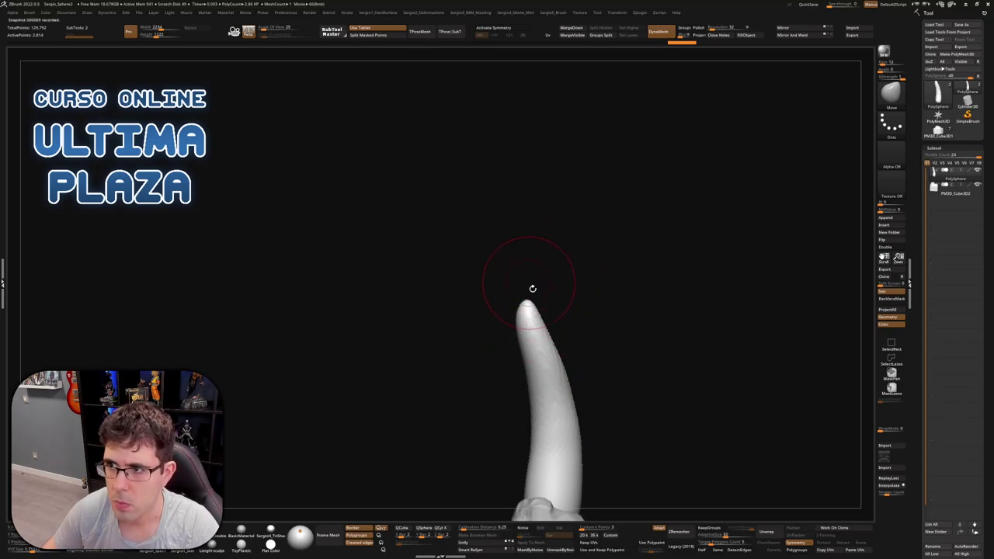
right_click_drag(532, 288, 533, 233)
right_click_drag(554, 331, 572, 306)
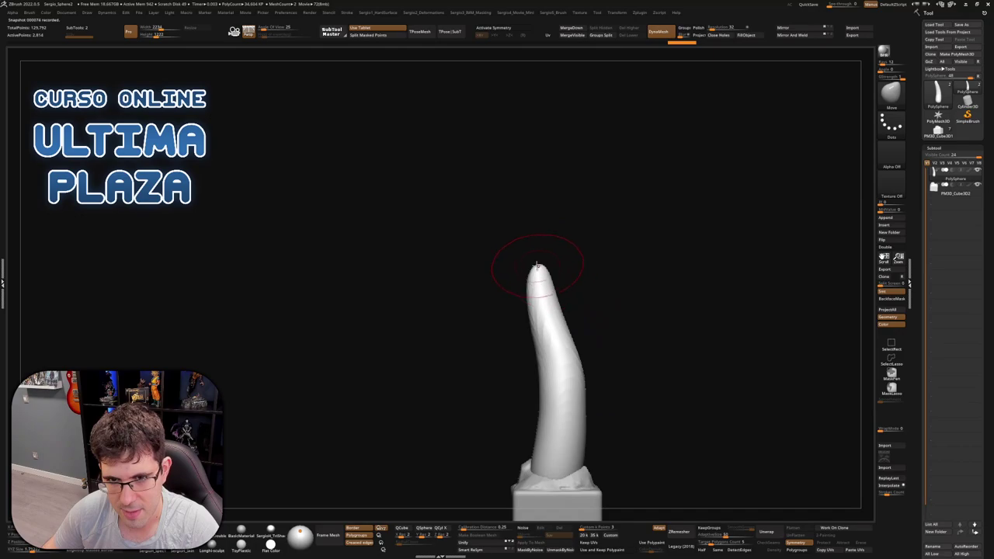
mouse_move(537, 266)
left_mouse_down()
mouse_move(528, 272)
mouse_move(553, 284)
mouse_move(539, 273)
mouse_move(541, 286)
left_mouse_up()
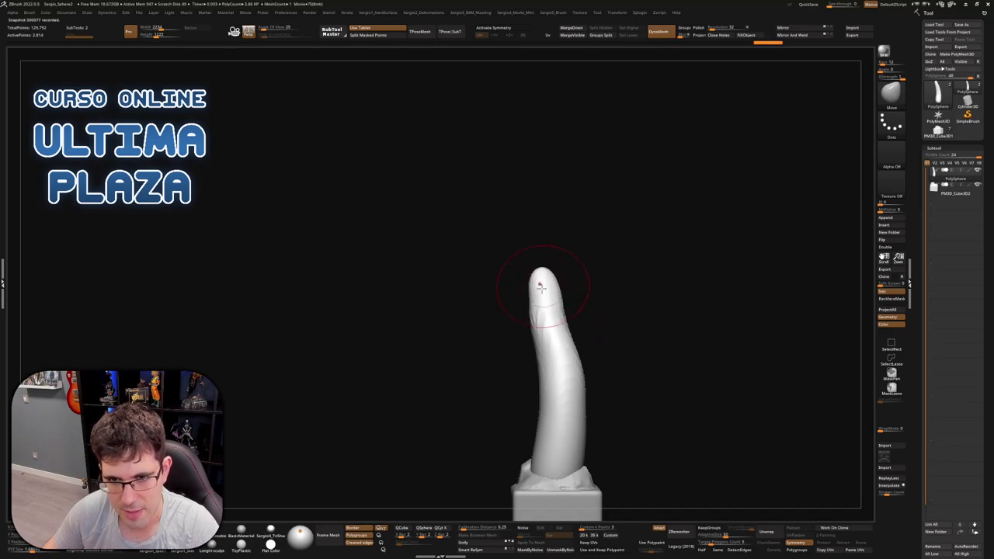
mouse_move(548, 290)
right_mouse_down()
mouse_move(550, 278)
mouse_move(528, 282)
mouse_move(676, 73)
right_mouse_up()
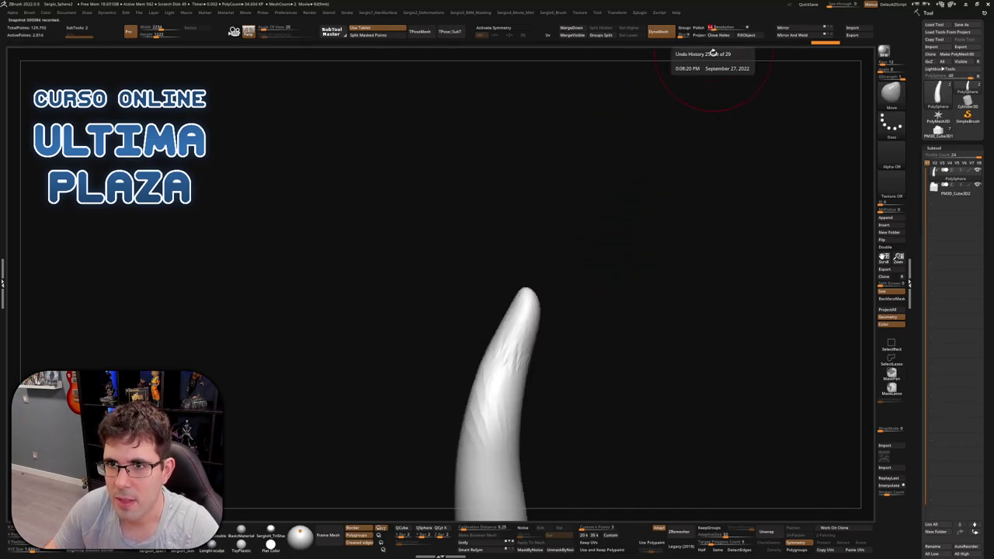
Smooth the horn tip and frame the horn and pedestal from an angled view
left_click_drag(535, 326, 537, 374, "shift")
key("f")
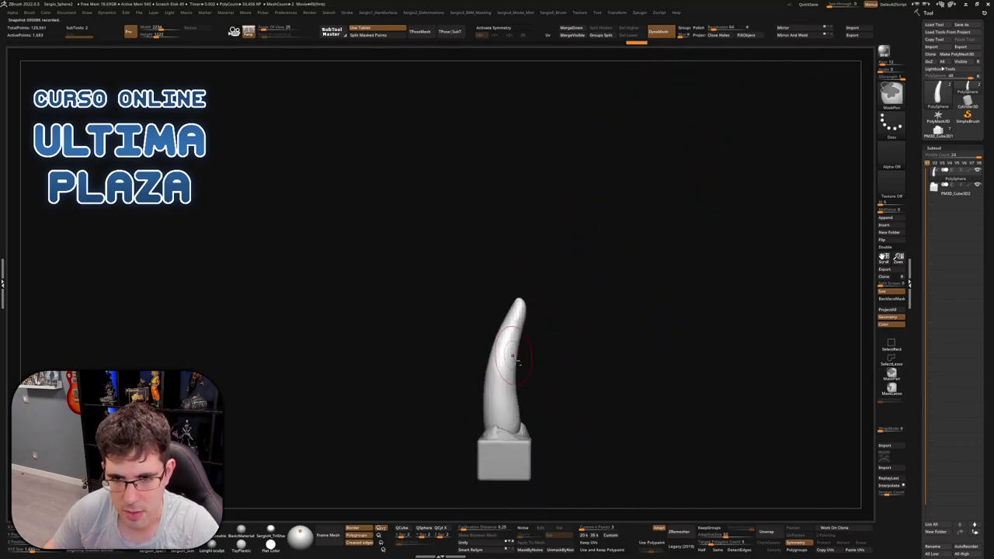
right_click_drag(536, 373, 571, 305)
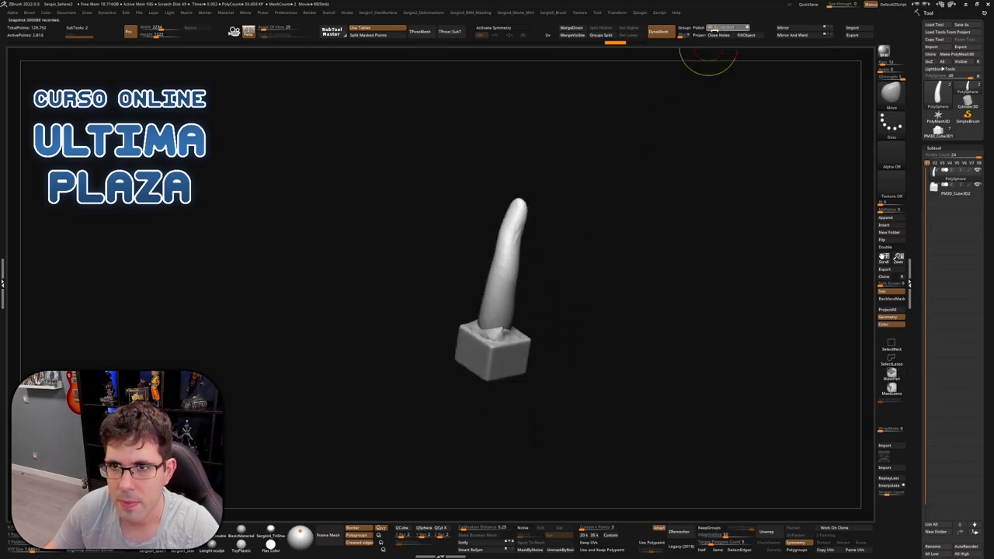
mouse_move(649, 213)
right_mouse_down()
mouse_move(638, 202)
mouse_move(647, 246)
right_mouse_up()
key("ctrl")
scroll(531, 264, "up", 3)
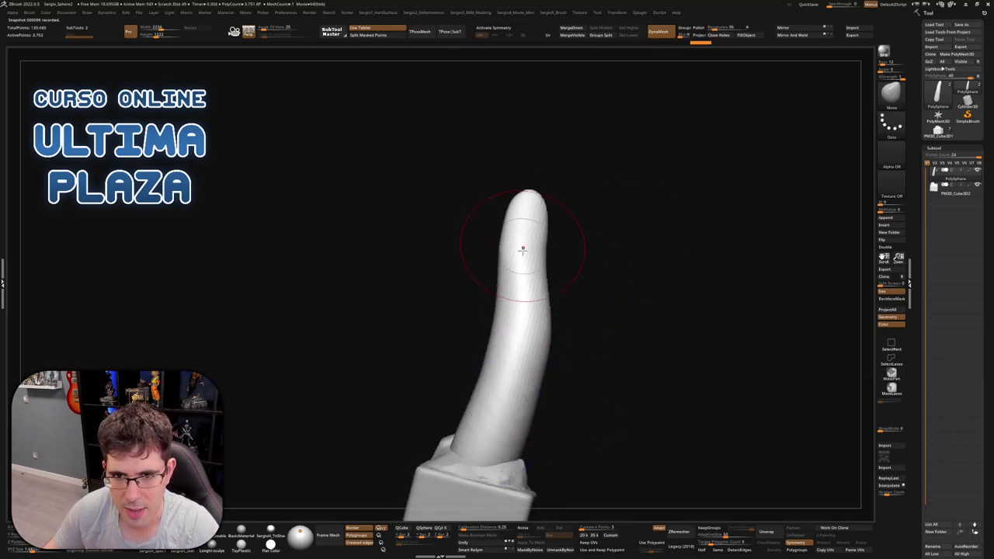
mouse_move(524, 244)
right_mouse_down()
mouse_move(502, 223)
mouse_move(621, 288)
right_mouse_up()
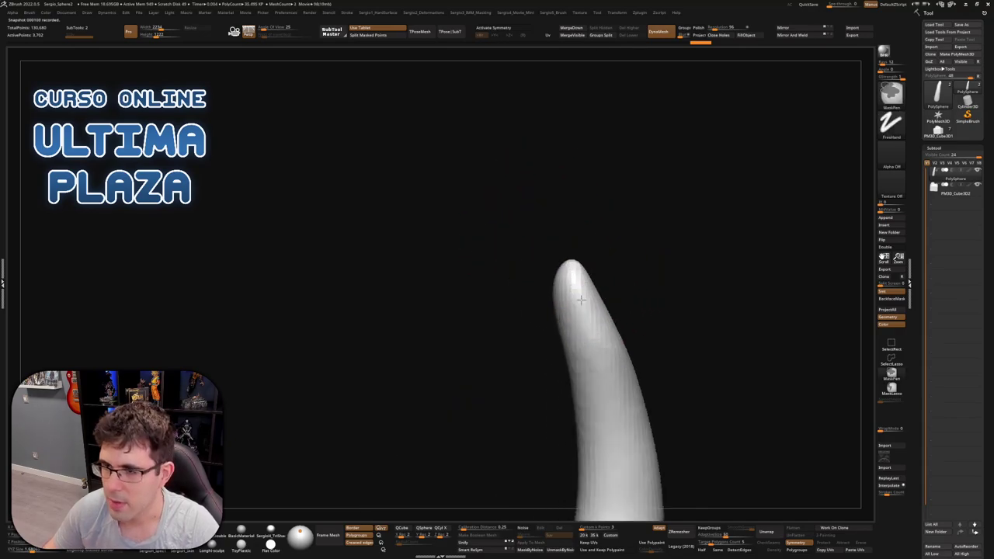
Switch masking to MaskLasso and pull the horn tip up and over to the left
key("ctrl")
left_click(891, 388, "ctrl")
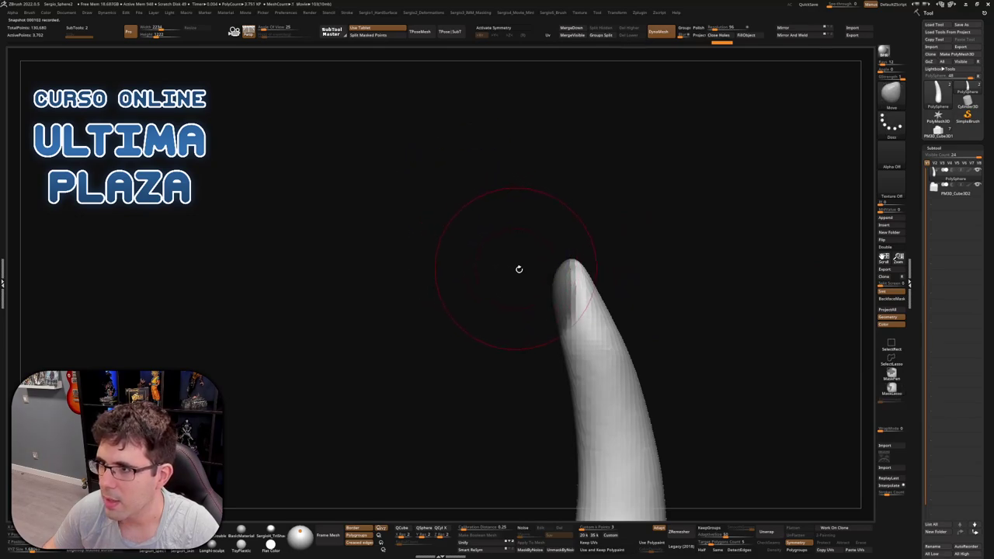
mouse_move(533, 296)
right_mouse_down()
mouse_move(581, 311)
mouse_move(567, 317)
mouse_move(596, 292)
right_mouse_up()
left_click_drag(608, 302, 539, 233)
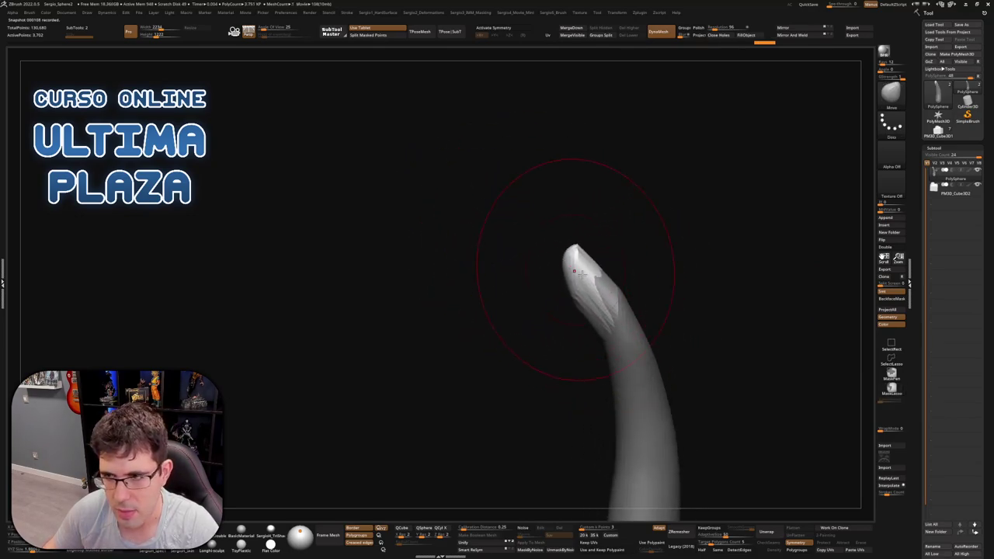
mouse_move(601, 274)
right_mouse_down()
mouse_move(614, 291)
mouse_move(605, 281)
mouse_move(665, 311)
mouse_move(622, 294)
mouse_move(627, 317)
mouse_move(548, 313)
mouse_move(575, 308)
mouse_move(647, 331)
mouse_move(604, 313)
mouse_move(619, 355)
mouse_move(618, 338)
mouse_move(572, 350)
mouse_move(588, 322)
mouse_move(582, 342)
mouse_move(585, 332)
right_mouse_up()
Sculpt the horn tip into a curled hand with a separate thumb-like lower prong
key("ctrl")
mouse_move(497, 295)
right_mouse_down()
mouse_move(515, 316)
mouse_move(572, 303)
mouse_move(474, 323)
mouse_move(523, 285)
mouse_move(501, 300)
right_mouse_up()
left_click_drag(496, 330, 566, 318)
mouse_move(566, 318)
right_mouse_down()
mouse_move(544, 346)
mouse_move(590, 326)
right_mouse_up()
right_click_drag(676, 323, 655, 311)
right_click_drag(754, 290, 703, 293)
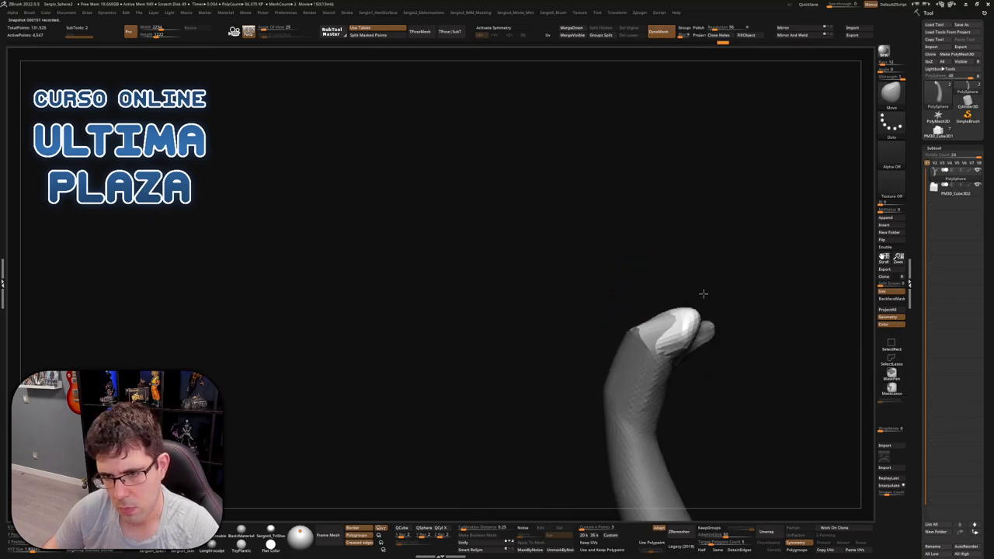
right_click_drag(719, 349, 721, 284)
right_click_drag(683, 239, 658, 275)
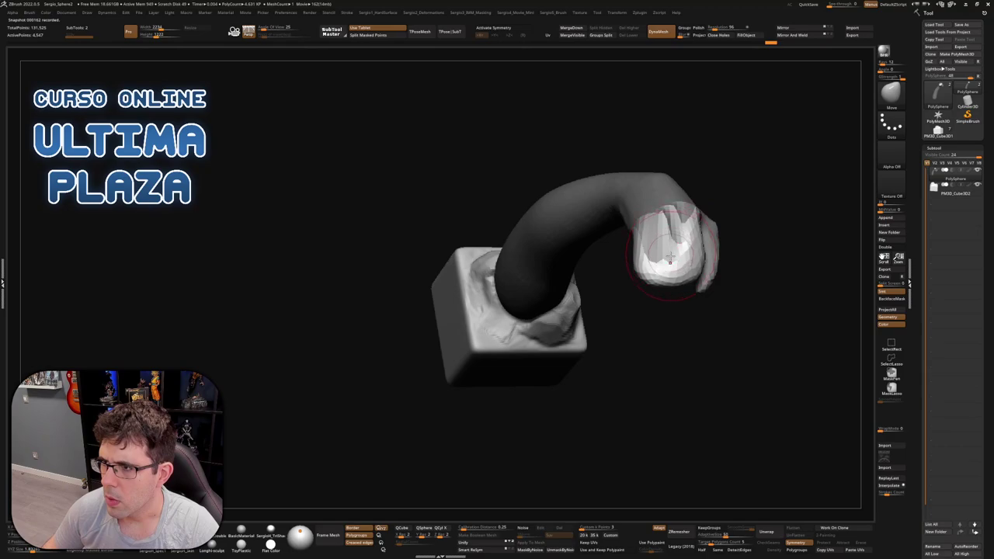
mouse_move(680, 266)
right_mouse_down()
mouse_move(681, 229)
mouse_move(666, 262)
mouse_move(674, 289)
mouse_move(697, 266)
mouse_move(679, 324)
mouse_move(694, 253)
mouse_move(712, 291)
mouse_move(687, 280)
mouse_move(734, 272)
mouse_move(734, 261)
mouse_move(725, 290)
mouse_move(698, 289)
mouse_move(726, 264)
right_mouse_up()
Lasso-mask the arm leaving the hand free, and press the split end into a clenched fist
key("ctrl")
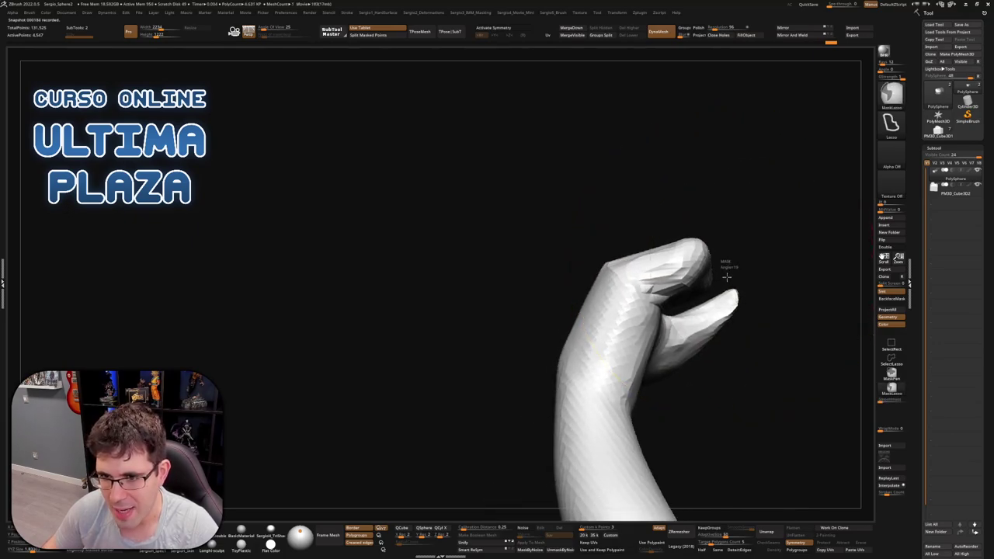
left_click(718, 272, "ctrl")
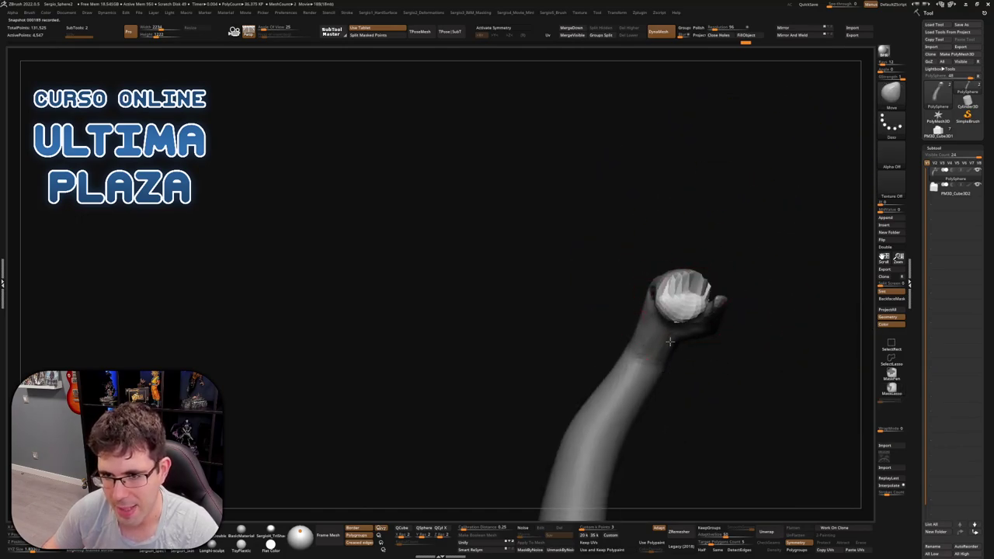
mouse_move(669, 341)
right_mouse_down()
mouse_move(702, 331)
mouse_move(690, 320)
mouse_move(708, 298)
mouse_move(656, 327)
right_mouse_up()
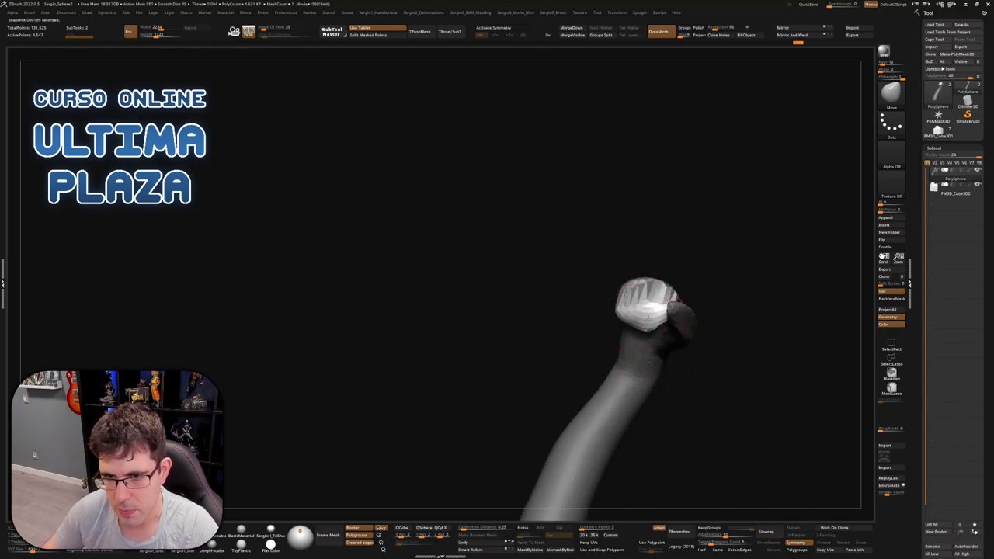
mouse_move(663, 329)
right_mouse_down()
mouse_move(705, 317)
mouse_move(683, 304)
mouse_move(734, 337)
mouse_move(680, 328)
mouse_move(679, 313)
mouse_move(684, 345)
mouse_move(705, 359)
mouse_move(690, 382)
mouse_move(692, 316)
mouse_move(701, 319)
right_mouse_up()
key("s")
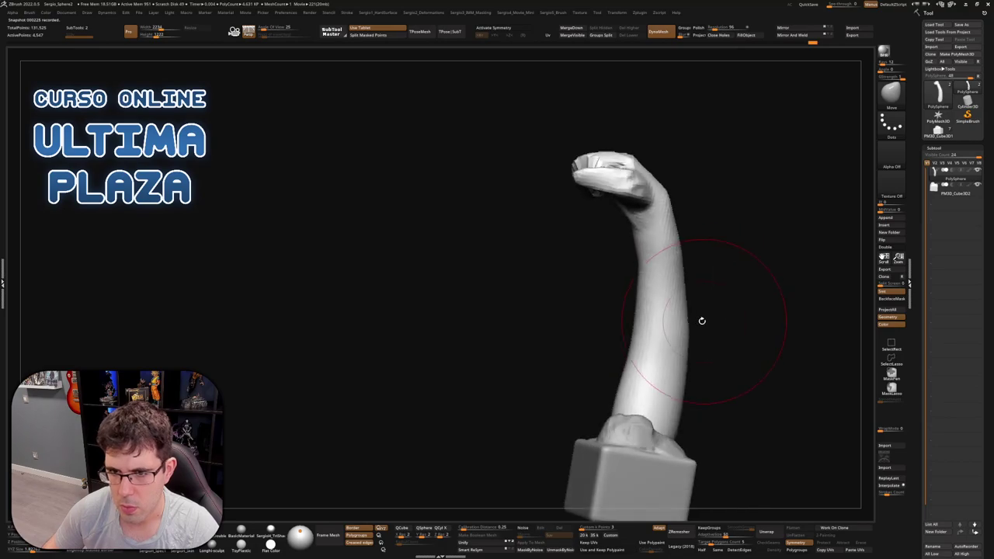
Select DamStandard, give it the ~BrushAlpha alpha, and adjust the Draw Size
key("b")
key("d")
key("s")
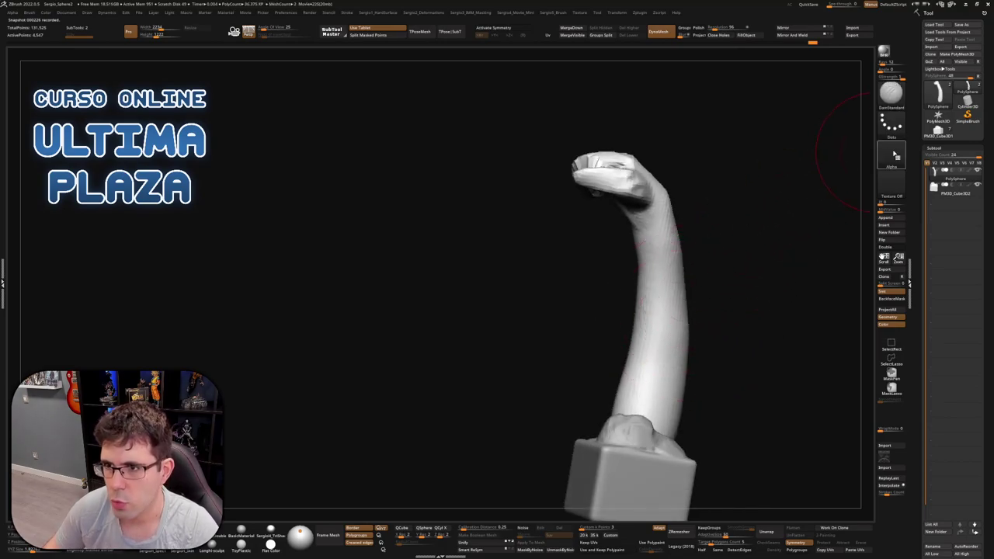
left_click(895, 156)
left_click(638, 168)
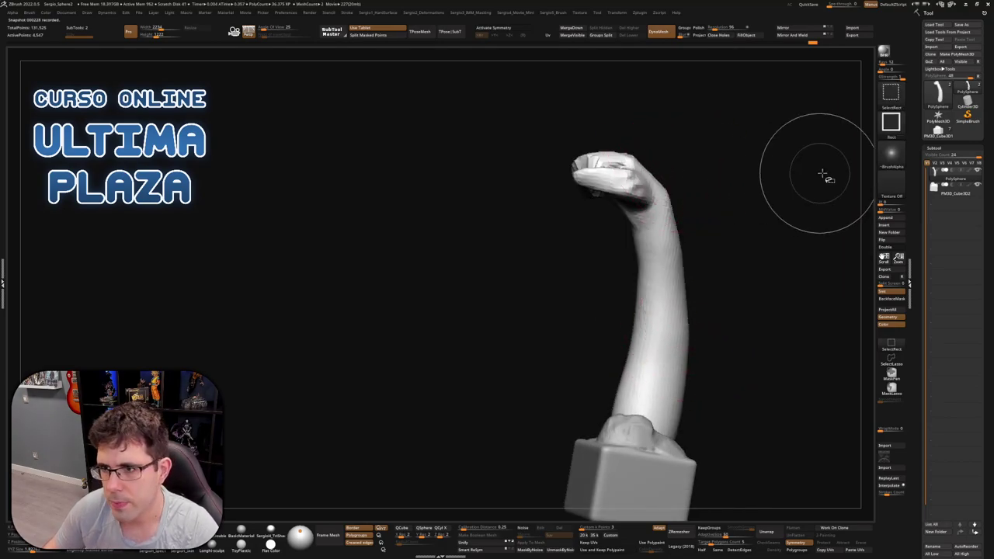
left_click(892, 158)
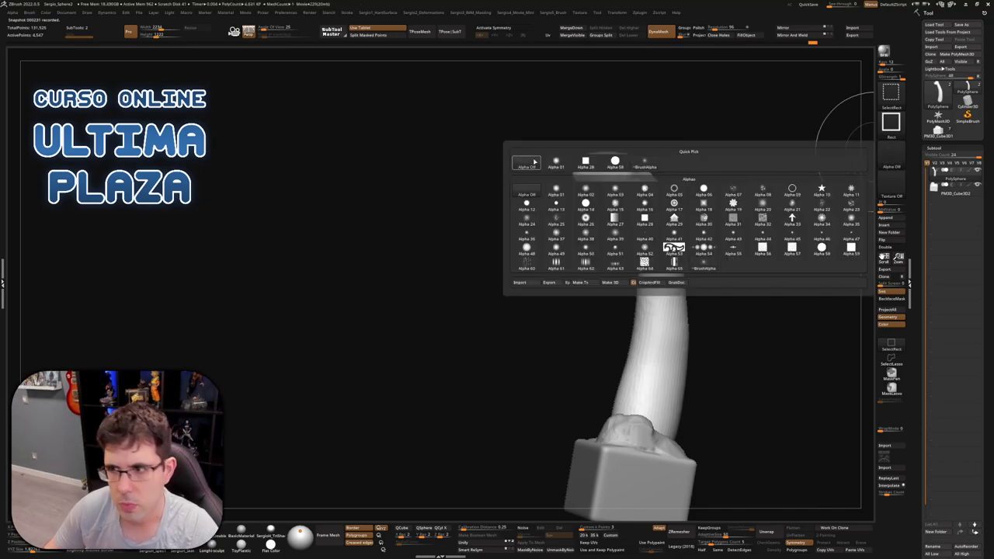
mouse_move(639, 312)
right_mouse_down()
mouse_move(660, 295)
mouse_move(647, 318)
mouse_move(664, 323)
mouse_move(641, 312)
mouse_move(664, 306)
mouse_move(645, 309)
right_mouse_up()
key("s")
Build up clay along the forearm with the Clay brush
key("b")
key("c")
key("l")
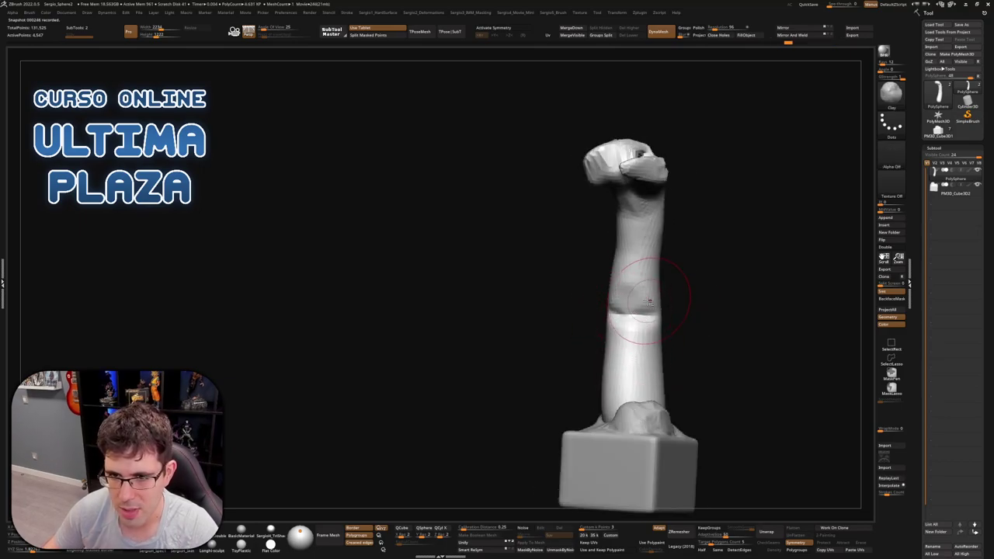
left_click_drag(644, 304, 631, 271)
mouse_move(635, 290)
right_mouse_down()
mouse_move(685, 327)
mouse_move(703, 318)
right_mouse_up()
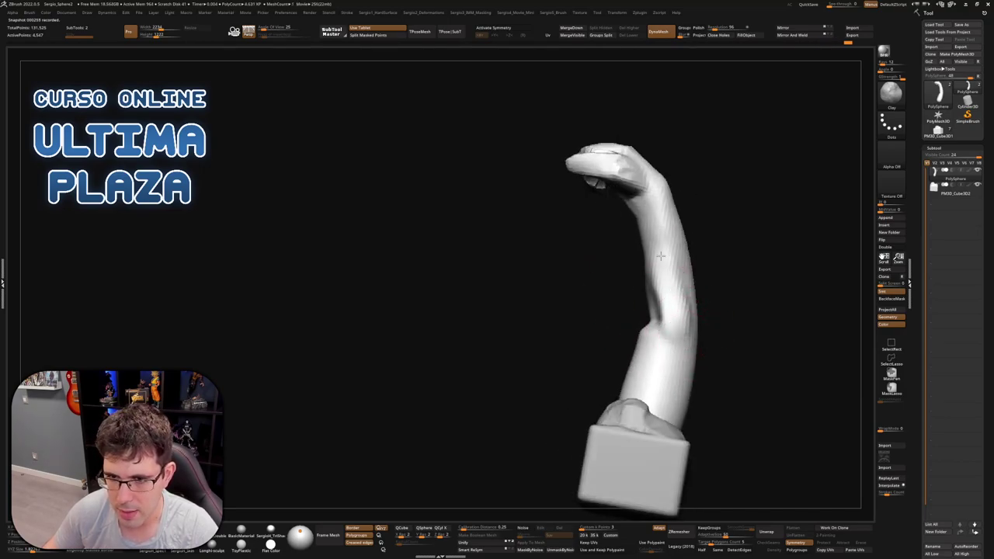
right_click_drag(657, 273, 673, 298)
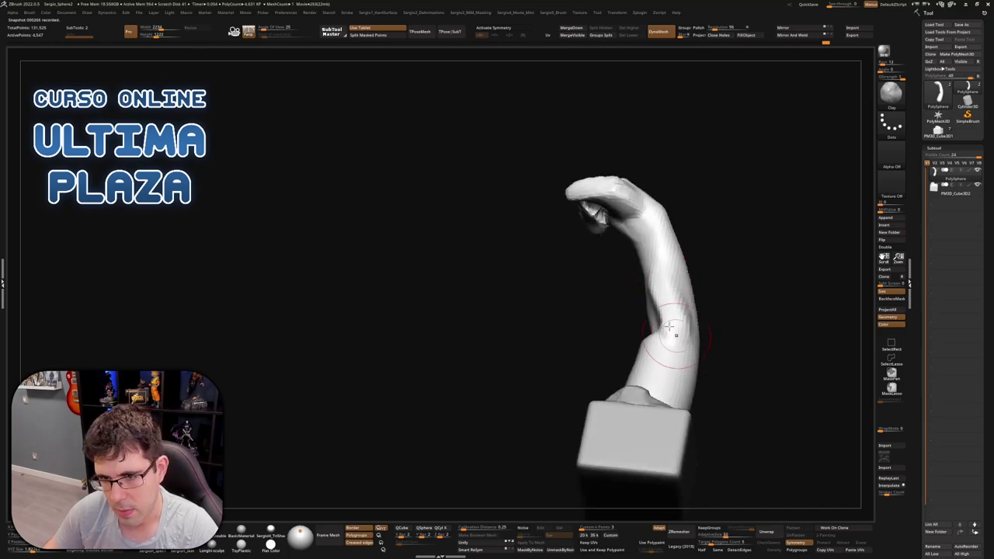
mouse_move(683, 354)
right_mouse_down()
mouse_move(667, 317)
mouse_move(648, 318)
right_mouse_up()
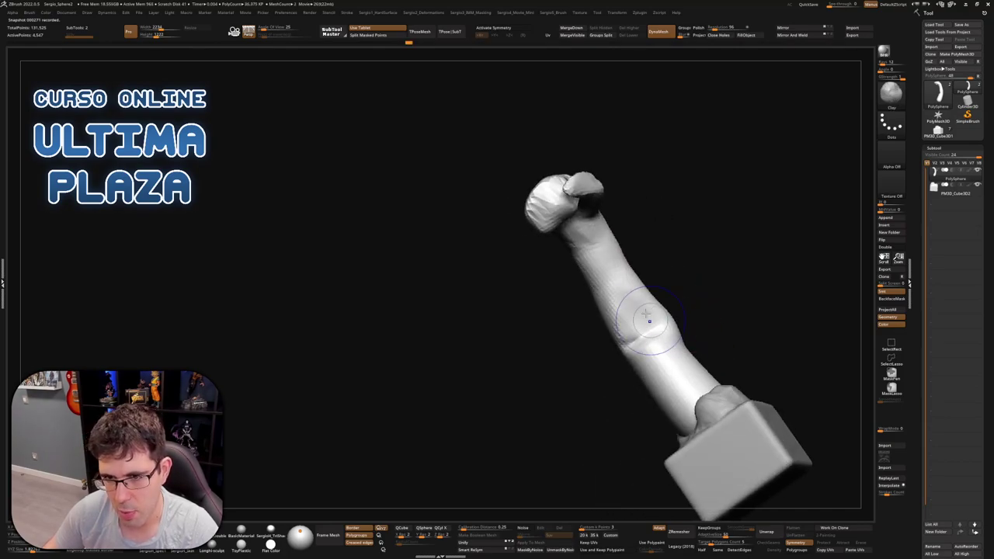
right_click_drag(686, 388, 653, 346)
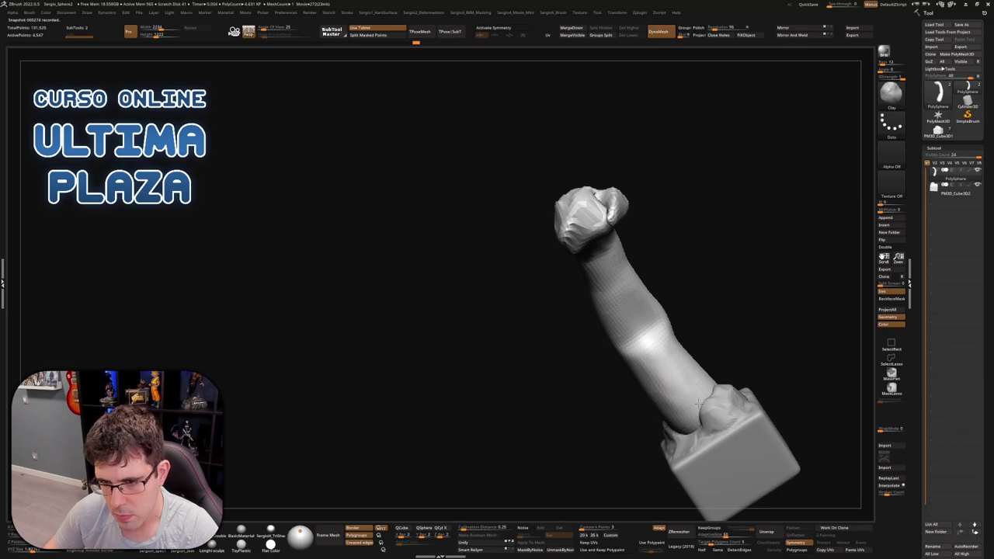
mouse_move(699, 404)
right_mouse_down()
mouse_move(683, 372)
mouse_move(705, 313)
mouse_move(720, 329)
right_mouse_up()
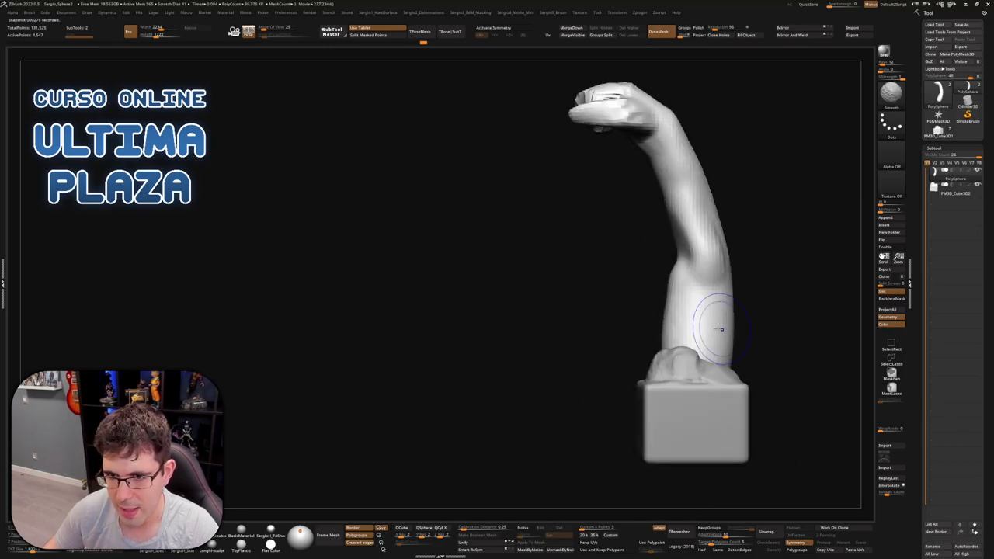
Hide the pedestal to isolate the arm and turn it so the fist faces the view
left_click(699, 366, "ctrl+shift")
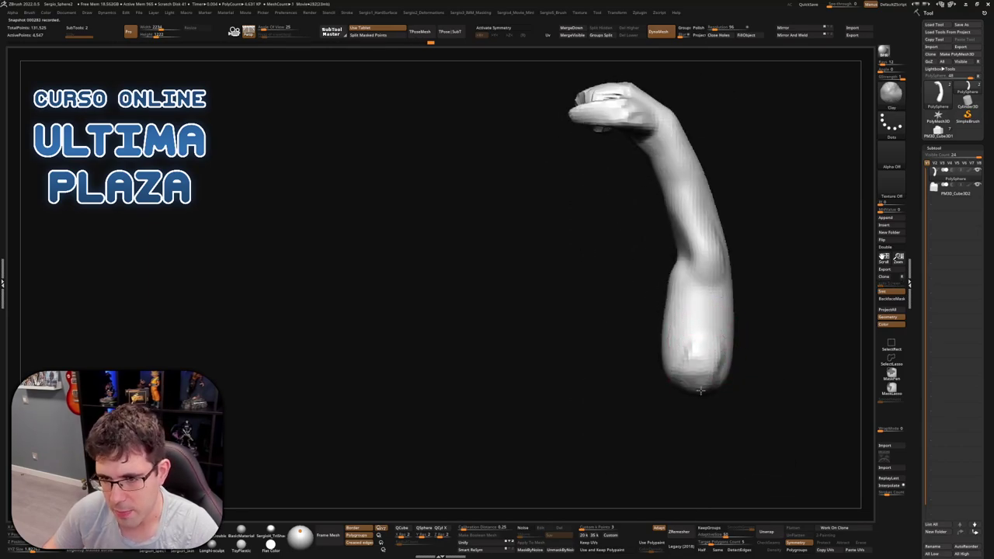
right_click_drag(709, 366, 694, 336)
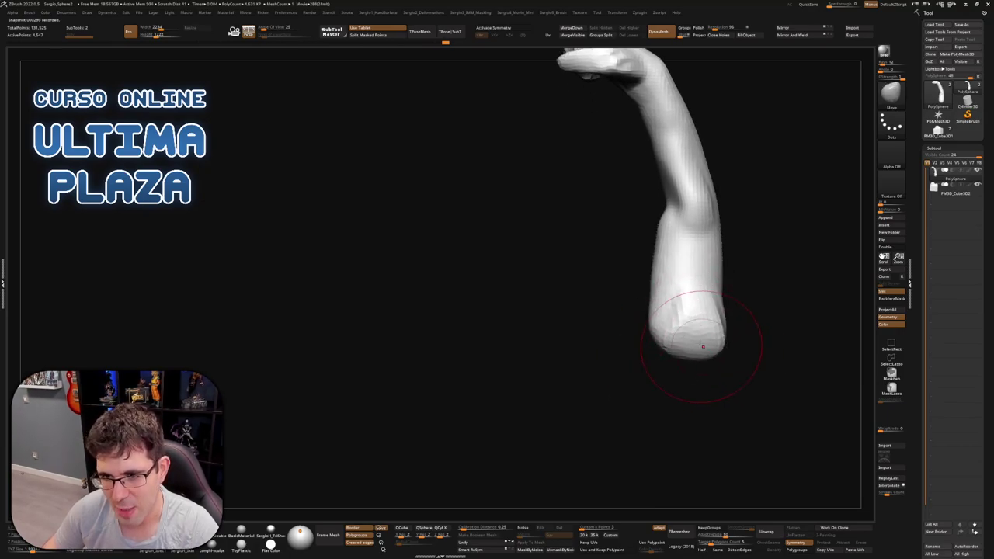
mouse_move(702, 346)
right_mouse_down()
mouse_move(690, 353)
mouse_move(643, 328)
mouse_move(687, 360)
mouse_move(709, 350)
right_mouse_up()
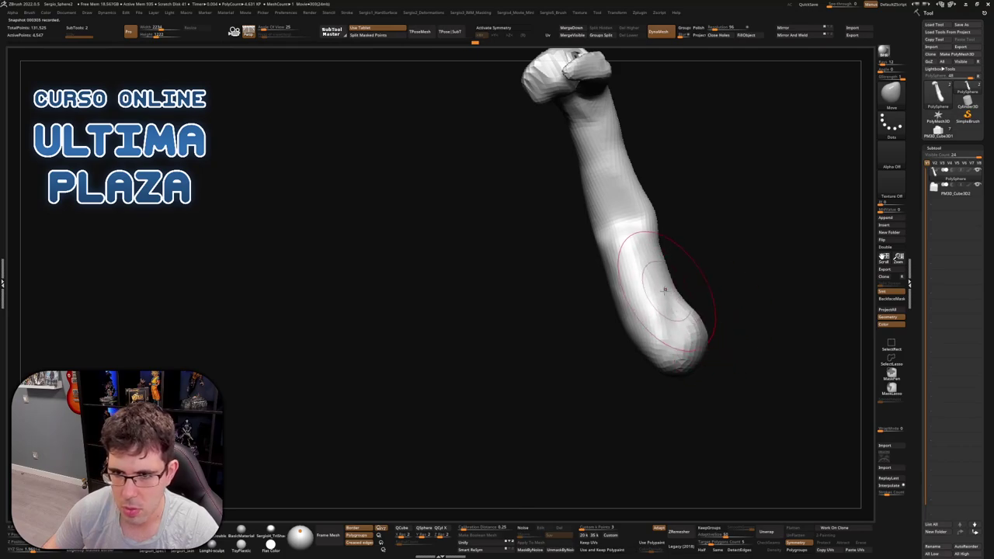
mouse_move(662, 307)
right_mouse_down()
mouse_move(596, 297)
mouse_move(588, 233)
mouse_move(677, 251)
mouse_move(618, 240)
mouse_move(637, 323)
mouse_move(612, 307)
right_mouse_up()
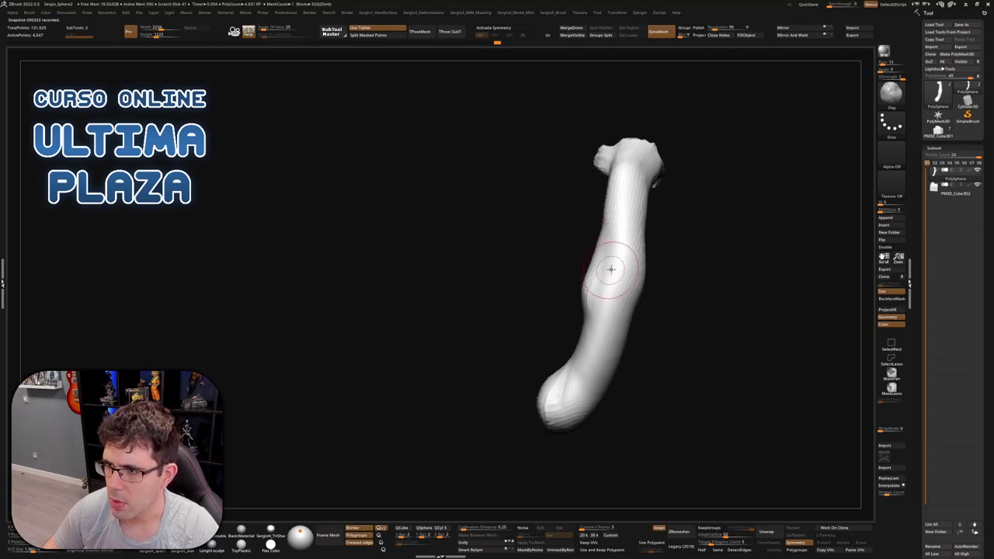
mouse_move(612, 268)
right_mouse_down()
mouse_move(618, 298)
mouse_move(637, 297)
mouse_move(625, 298)
right_mouse_up()
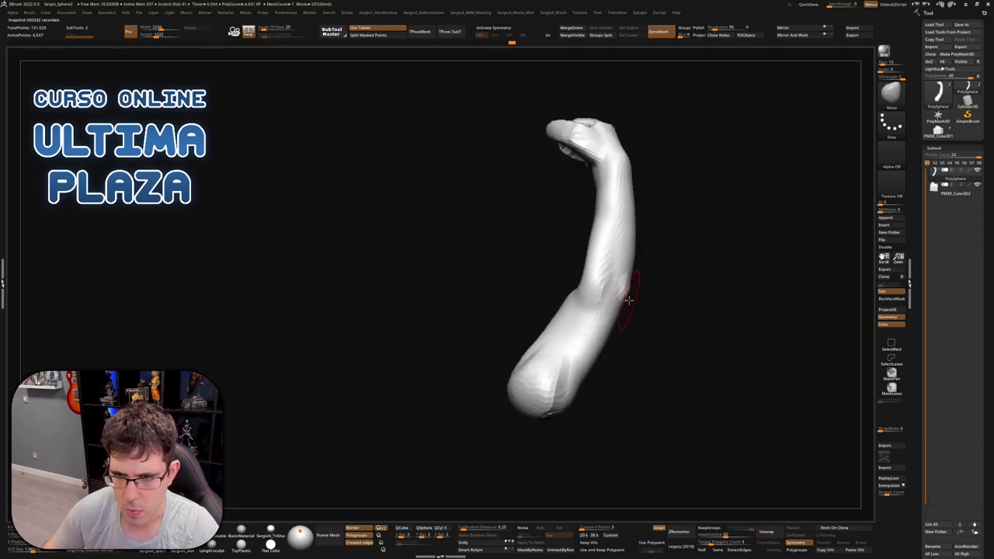
Add ClayBuildup strokes along the forearm
key("b")
key("c")
key("b")
mouse_move(618, 350)
right_mouse_down()
mouse_move(603, 381)
mouse_move(576, 355)
right_mouse_up()
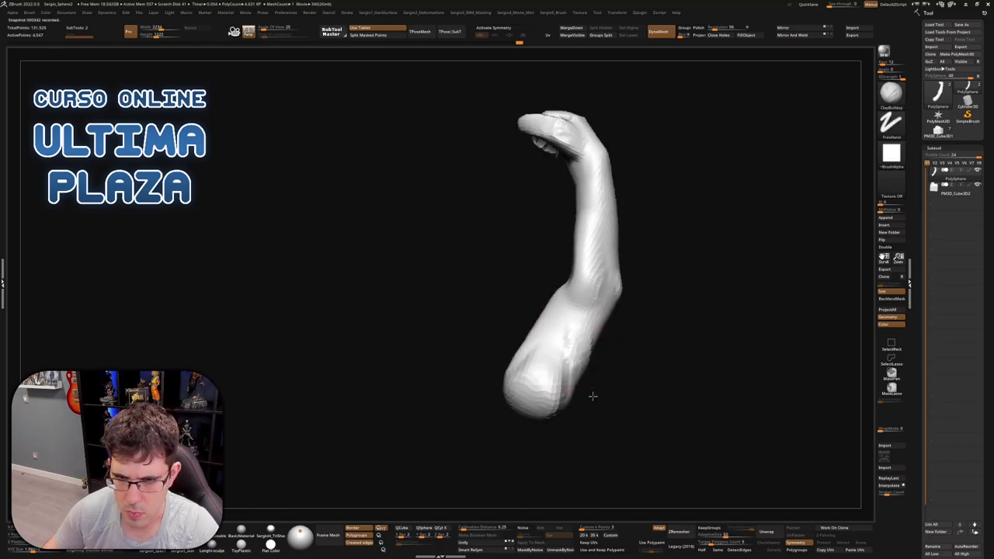
right_click_drag(592, 396, 581, 326)
right_click_drag(584, 362, 586, 340)
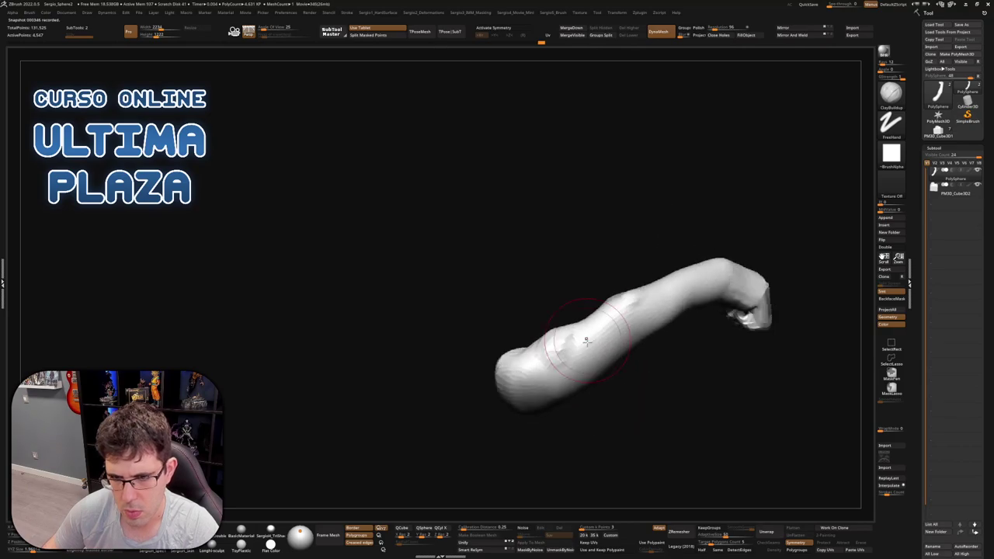
mouse_move(579, 354)
left_mouse_down()
mouse_move(594, 345)
mouse_move(621, 354)
left_mouse_up()
mouse_move(621, 353)
right_mouse_down()
mouse_move(649, 379)
mouse_move(601, 364)
mouse_move(587, 337)
mouse_move(564, 329)
right_mouse_up()
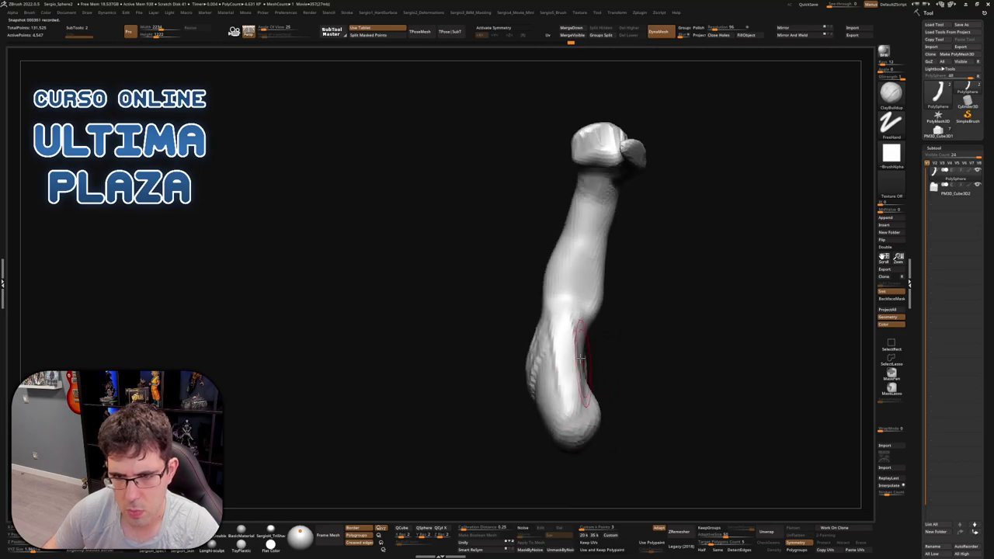
right_click_drag(558, 413, 568, 400)
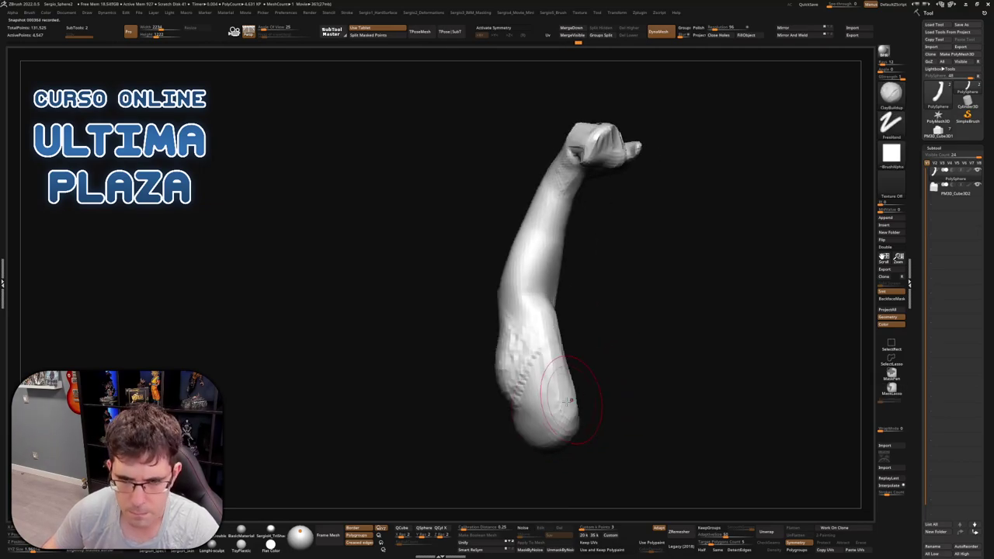
mouse_move(529, 371)
right_mouse_down()
mouse_move(577, 410)
mouse_move(556, 386)
mouse_move(541, 423)
mouse_move(568, 381)
mouse_move(549, 368)
mouse_move(522, 388)
mouse_move(492, 386)
mouse_move(556, 364)
mouse_move(539, 339)
mouse_move(568, 361)
mouse_move(548, 306)
mouse_move(645, 311)
mouse_move(663, 324)
mouse_move(613, 309)
mouse_move(562, 266)
mouse_move(583, 318)
right_mouse_up()
Reshape and refine the elbow with the Move brush
key("b")
key("m")
key("v")
key("b")
key("c")
key("b")
key("b")
key("m")
key("v")
mouse_move(515, 365)
right_mouse_down()
mouse_move(526, 425)
mouse_move(501, 410)
right_mouse_up()
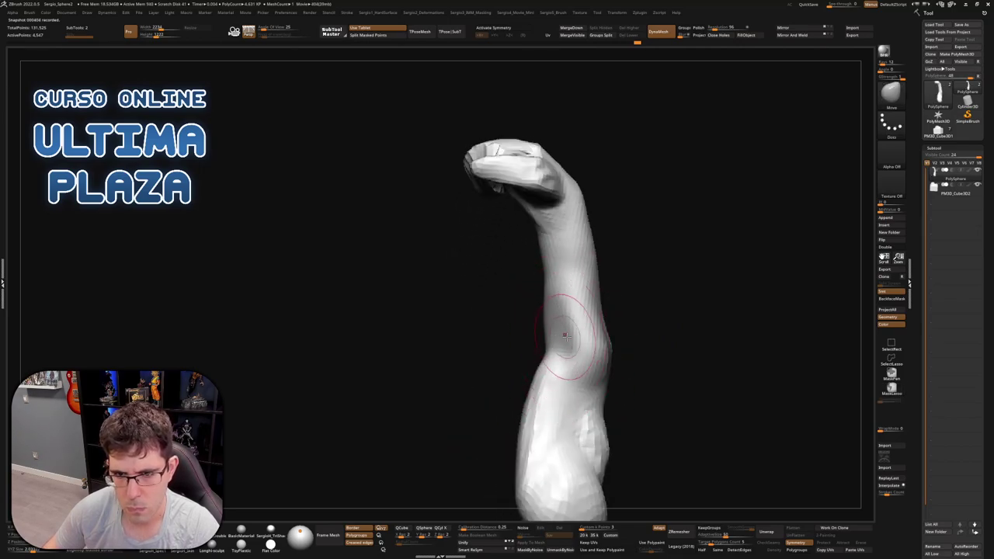
right_click_drag(570, 347, 592, 323)
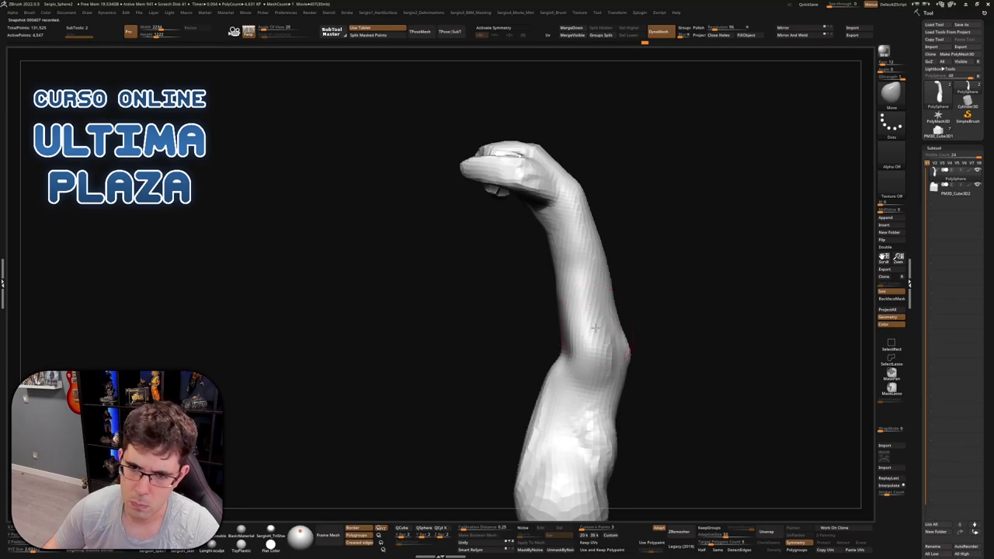
mouse_move(595, 328)
left_mouse_down()
mouse_move(566, 328)
mouse_move(611, 306)
left_mouse_up()
mouse_move(610, 306)
right_mouse_down()
mouse_move(560, 315)
mouse_move(621, 310)
mouse_move(673, 327)
mouse_move(659, 328)
right_mouse_up()
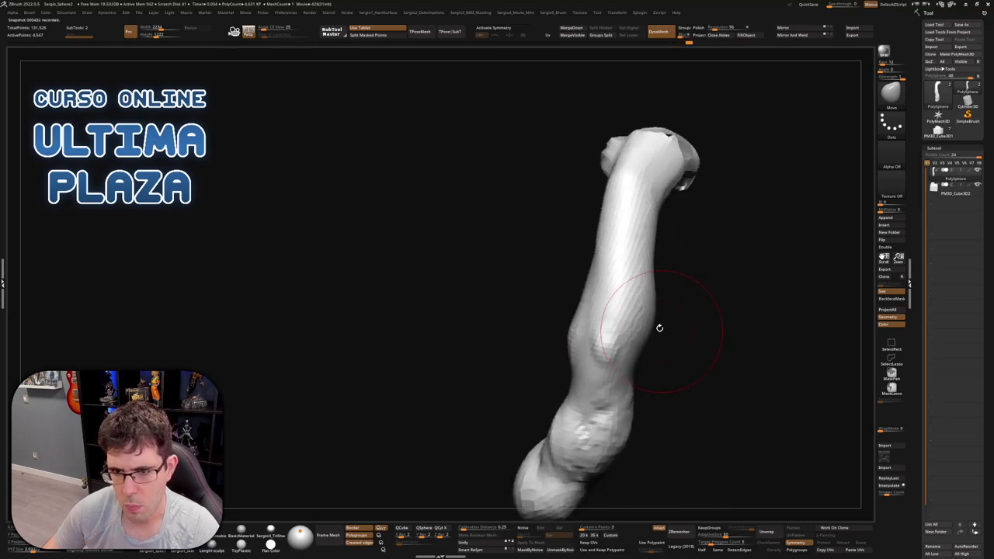
Reshape the upper arm surface and bring the pedestal back into view
mouse_move(654, 305)
left_mouse_down()
mouse_move(613, 222)
mouse_move(632, 222)
mouse_move(646, 241)
left_mouse_up()
mouse_move(667, 184)
right_mouse_down()
mouse_move(648, 217)
mouse_move(605, 247)
mouse_move(664, 251)
right_mouse_up()
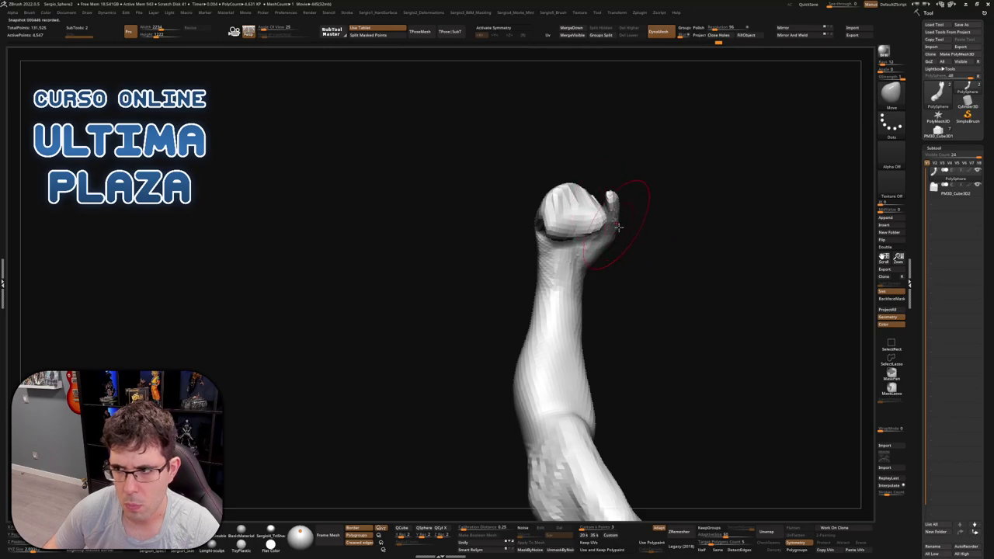
right_click_drag(618, 226, 683, 290)
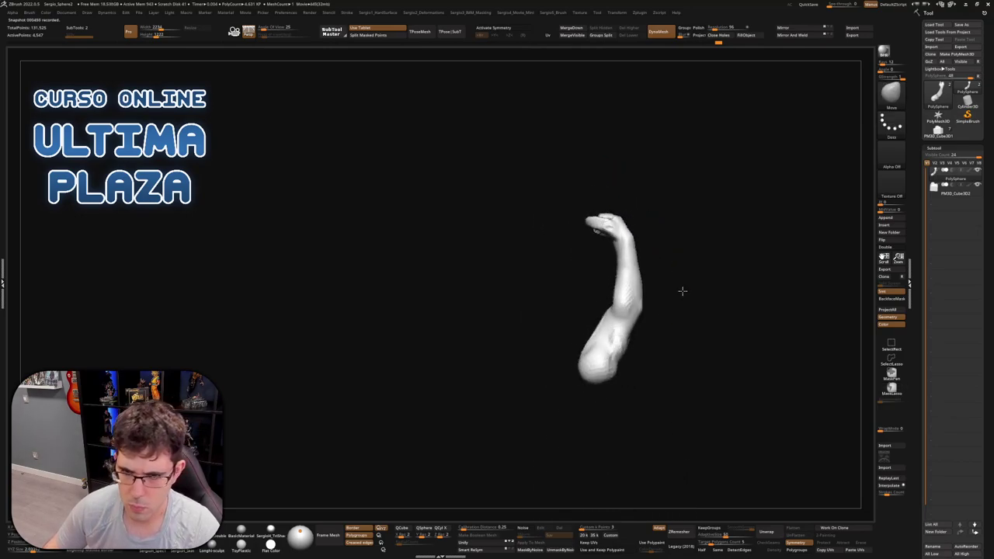
right_click_drag(648, 329, 637, 404)
Swing and bend the arm with the Gizmo
key("w")
mouse_move(637, 405)
left_mouse_down()
mouse_move(644, 419)
mouse_move(625, 400)
left_mouse_up()
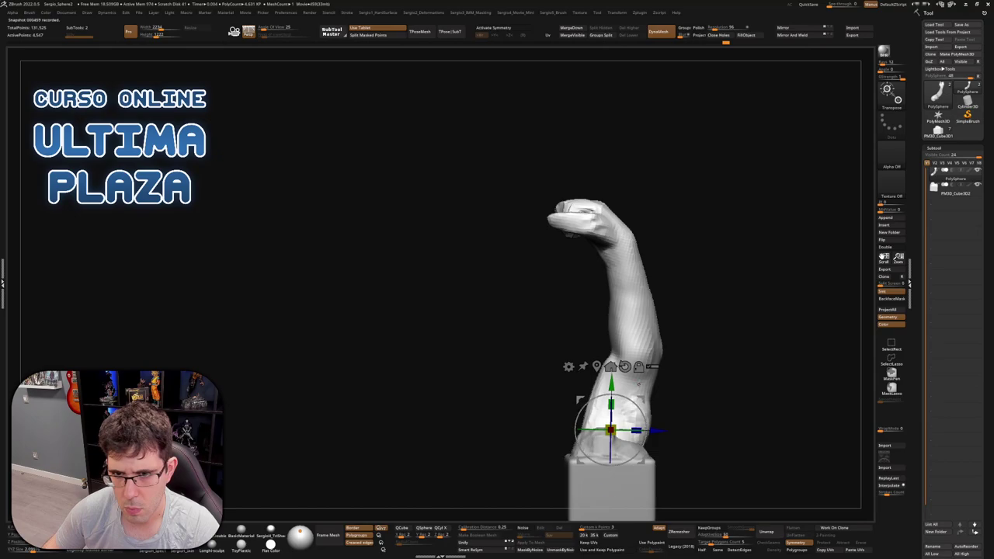
key("q")
right_click_drag(622, 273, 651, 256)
Mask the arm except the hand, pivot at the wrist, and rotate the hand up about 17.7°
key("ctrl")
mouse_move(532, 359)
left_mouse_down("ctrl")
mouse_move(750, 231)
mouse_move(637, 264)
left_mouse_up("ctrl")
key("w")
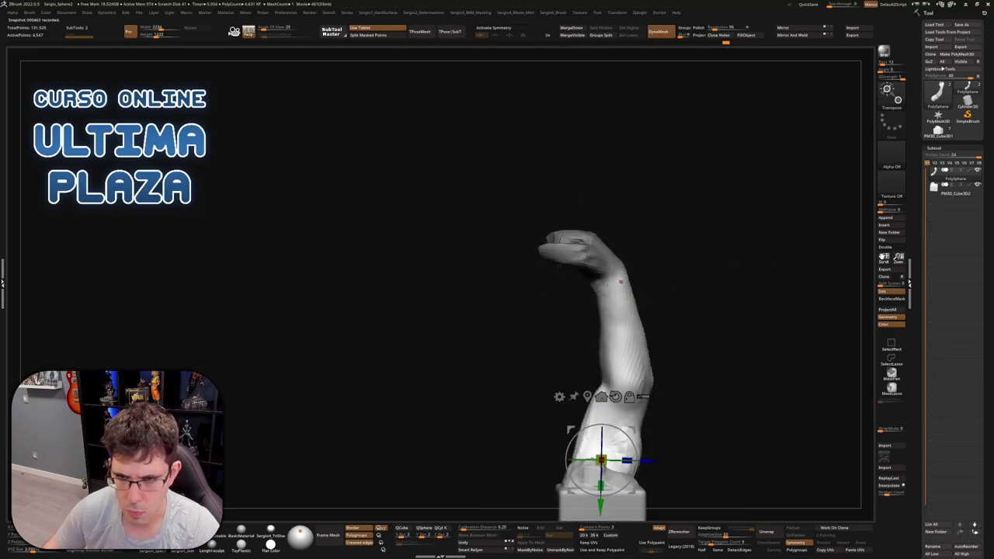
left_click(599, 277)
right_click_drag(599, 277, 612, 277)
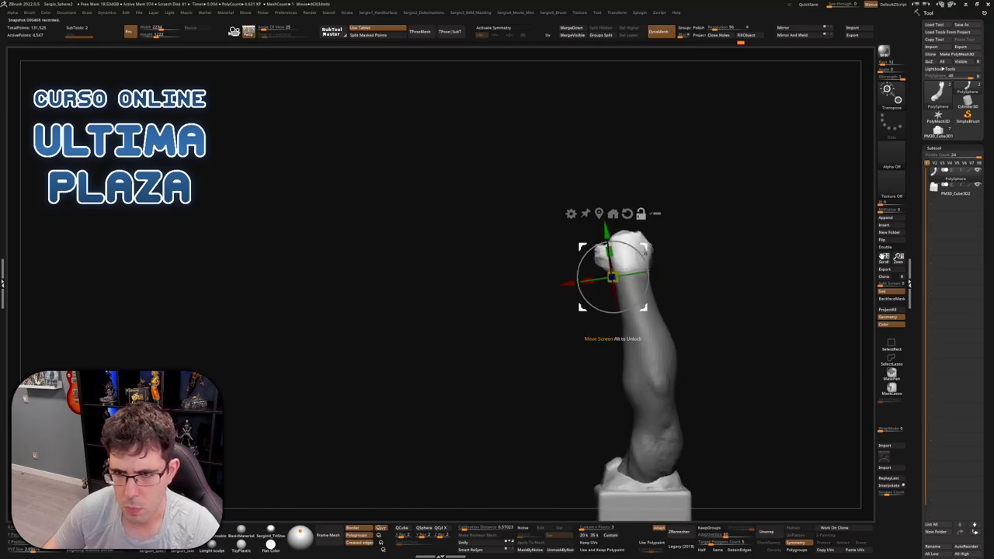
right_click_drag(656, 247, 664, 289)
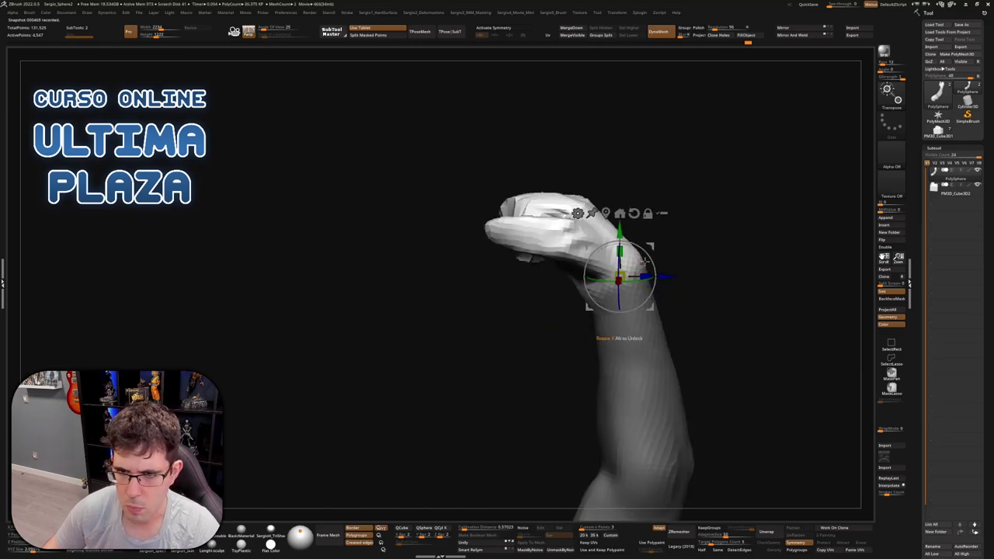
left_click_drag(645, 262, 652, 273)
key("q")
mouse_move(652, 273)
right_mouse_down()
mouse_move(643, 222)
mouse_move(694, 284)
mouse_move(714, 277)
mouse_move(705, 256)
mouse_move(694, 277)
mouse_move(652, 277)
mouse_move(660, 264)
mouse_move(639, 267)
mouse_move(704, 262)
mouse_move(697, 276)
mouse_move(668, 282)
mouse_move(734, 276)
mouse_move(736, 238)
right_mouse_up()
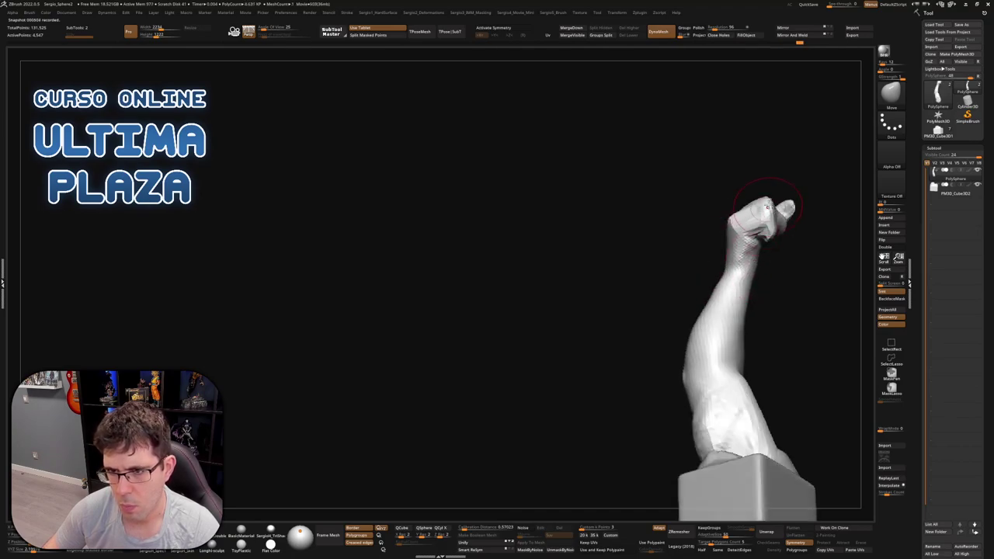
mouse_move(760, 201)
right_mouse_down()
mouse_move(772, 239)
mouse_move(757, 260)
mouse_move(765, 247)
right_mouse_up()
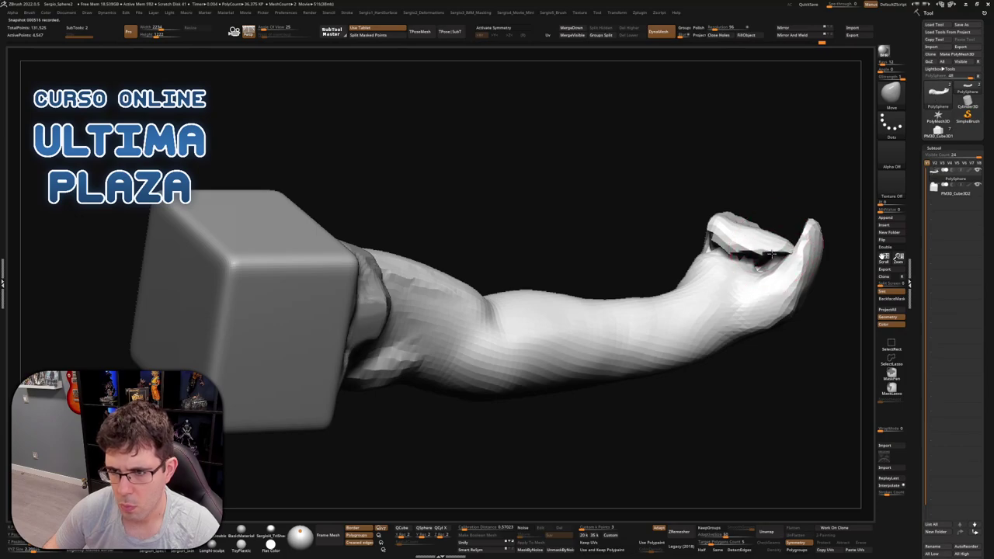
Inflate the top of the fist's knuckles with the Inflate brush (BIN)
key("ctrl+shift")
left_click(769, 274)
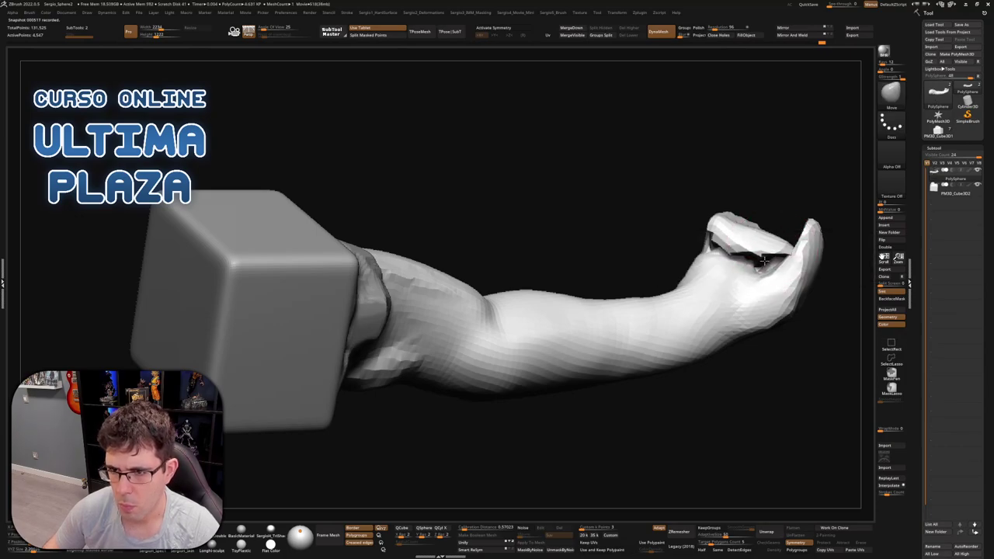
key("b")
key("i")
key("n")
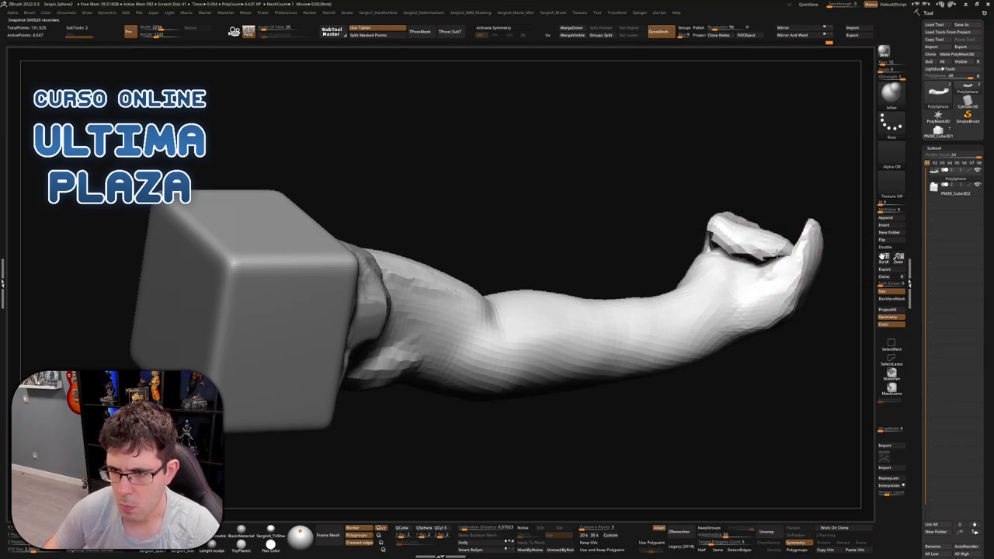
mouse_move(777, 252)
left_mouse_down()
mouse_move(768, 262)
mouse_move(769, 189)
left_mouse_up()
Reshape the knuckle fold with the Move brush and turn the arm upright over its pedestal
key("b")
key("m")
key("v")
mouse_move(777, 248)
left_mouse_down()
mouse_move(722, 243)
mouse_move(726, 267)
left_mouse_up()
mouse_move(758, 218)
left_mouse_down()
mouse_move(691, 264)
mouse_move(703, 256)
mouse_move(707, 288)
mouse_move(672, 295)
mouse_move(660, 272)
left_mouse_up()
mouse_move(659, 272)
right_mouse_down("ctrl")
mouse_move(644, 268)
mouse_move(598, 344)
right_mouse_up("ctrl")
right_click_drag(643, 404, 661, 355)
right_click_drag(642, 260, 859, 215)
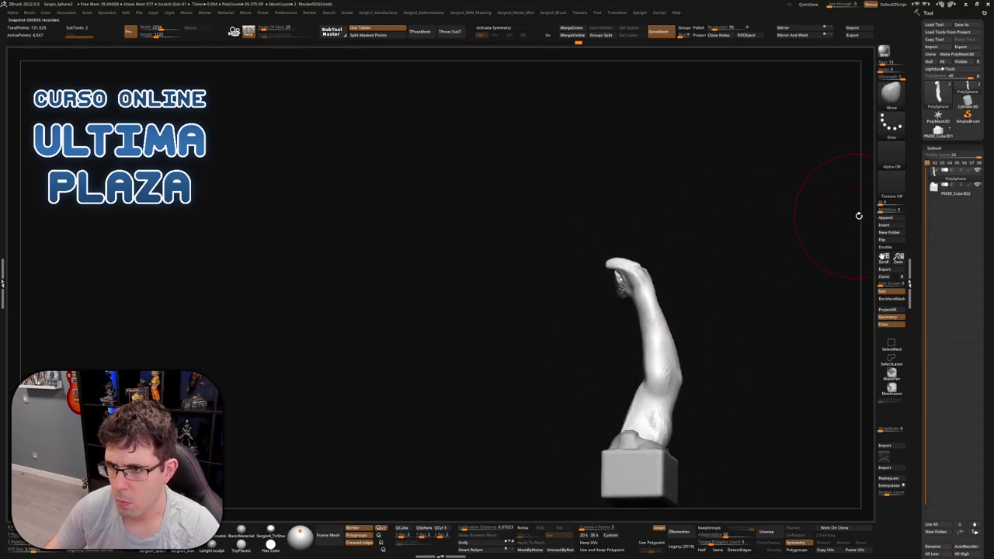
Append a Cylinder3D subtool and make it the active subtool
left_click(885, 218)
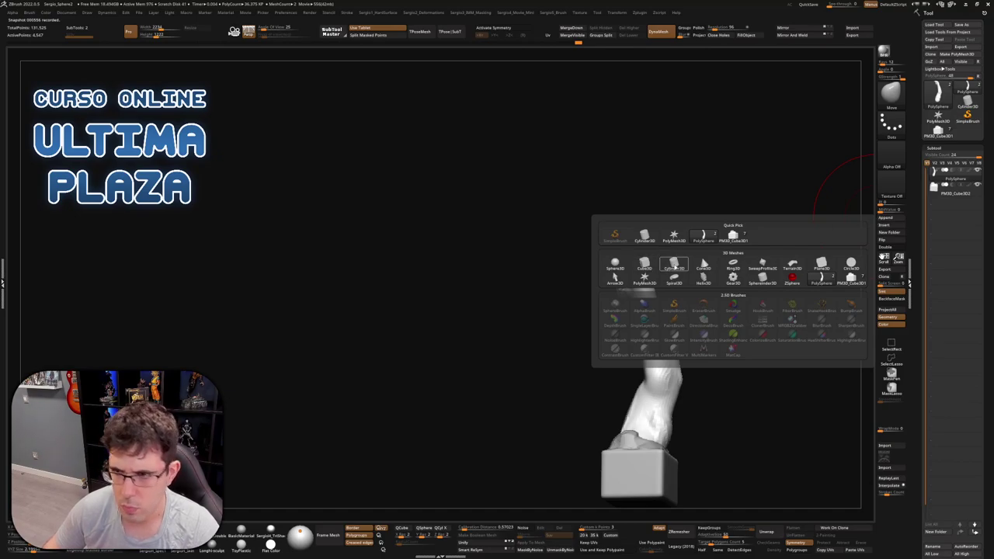
left_click(674, 264)
left_click(941, 208)
right_click_drag(679, 333, 616, 319)
Shrink the cylinder, stretch it into a tall column, scale it to 0.325 and lower it
key("w")
left_click_drag(603, 347, 579, 376)
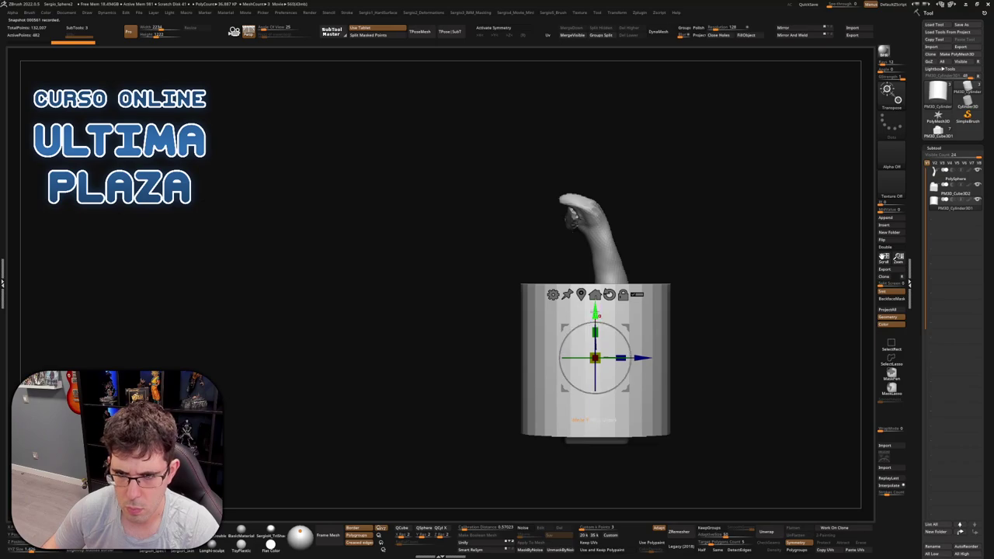
right_click_drag(593, 389, 593, 330)
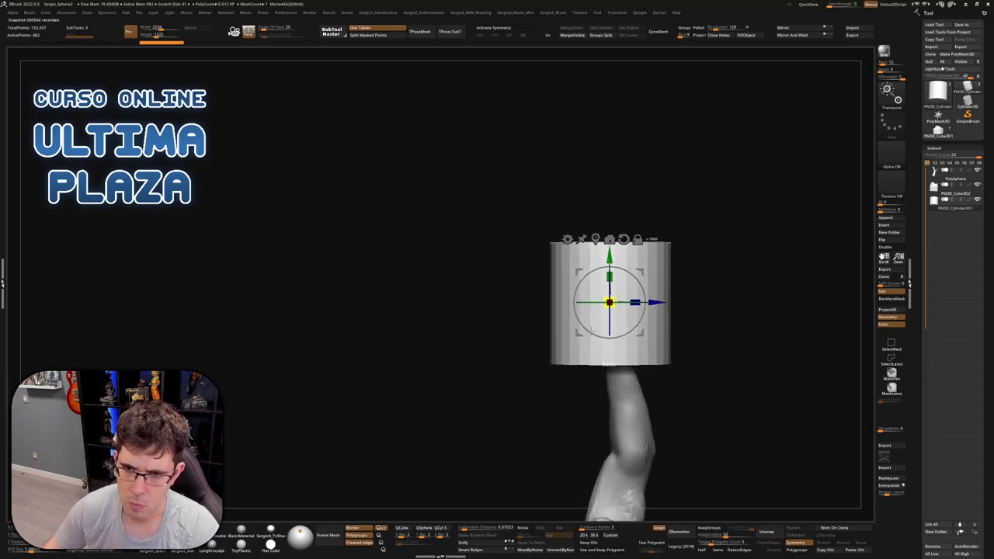
left_click_drag(608, 276, 608, 225)
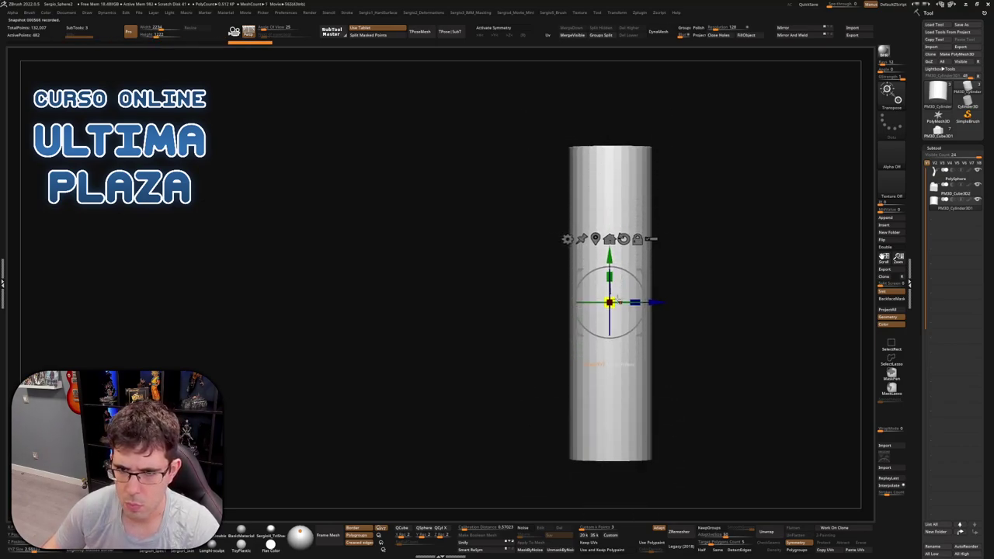
left_click_drag(616, 301, 567, 370)
left_click_drag(624, 277, 656, 280)
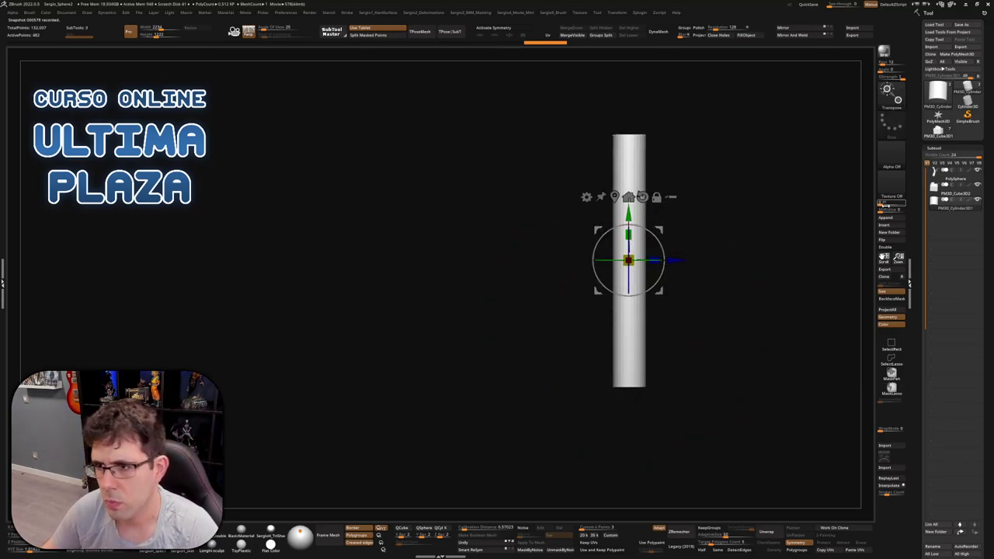
Reposition the column and drag out a duplicate copy below it
left_click(965, 194)
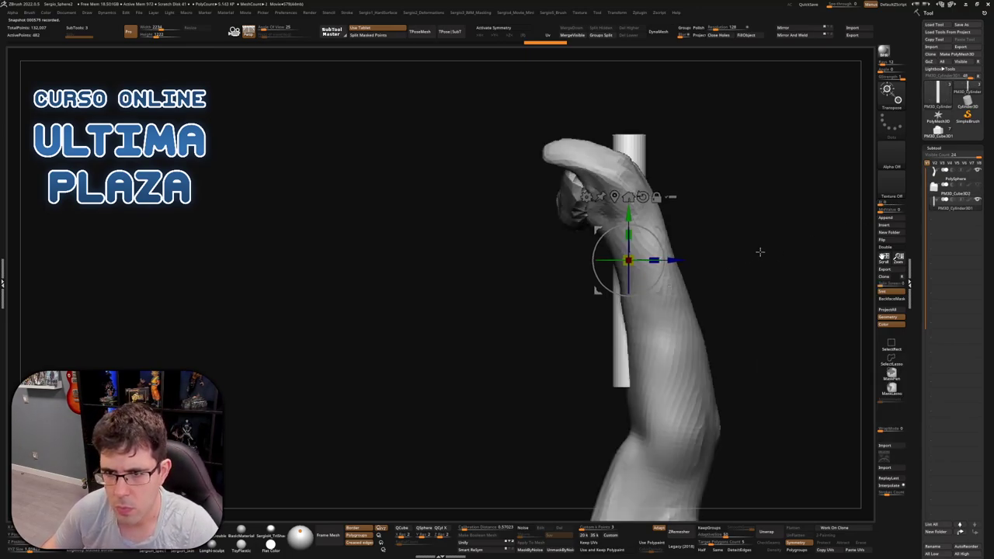
left_click(976, 170)
left_click_drag(660, 255, 677, 284)
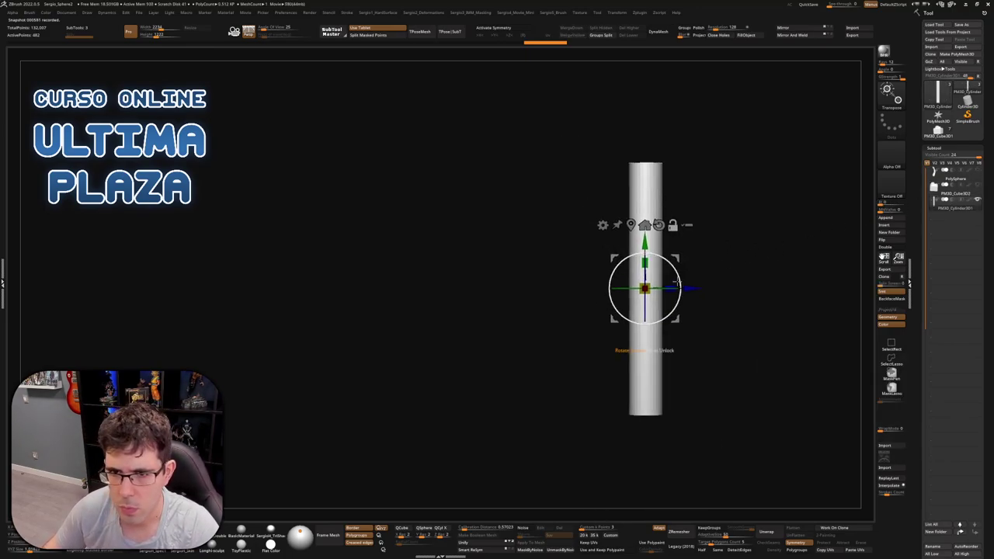
left_click_drag(644, 244, 644, 362, "ctrl")
Isolate the copied cylinder with its wireframe and hide all but a short band
key("ctrl+z")
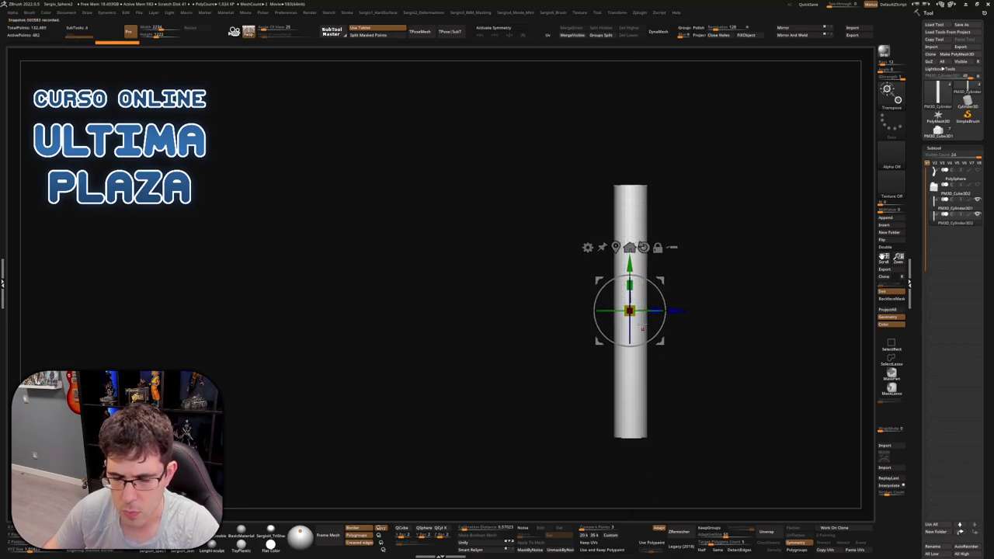
key("shift+f")
key("q")
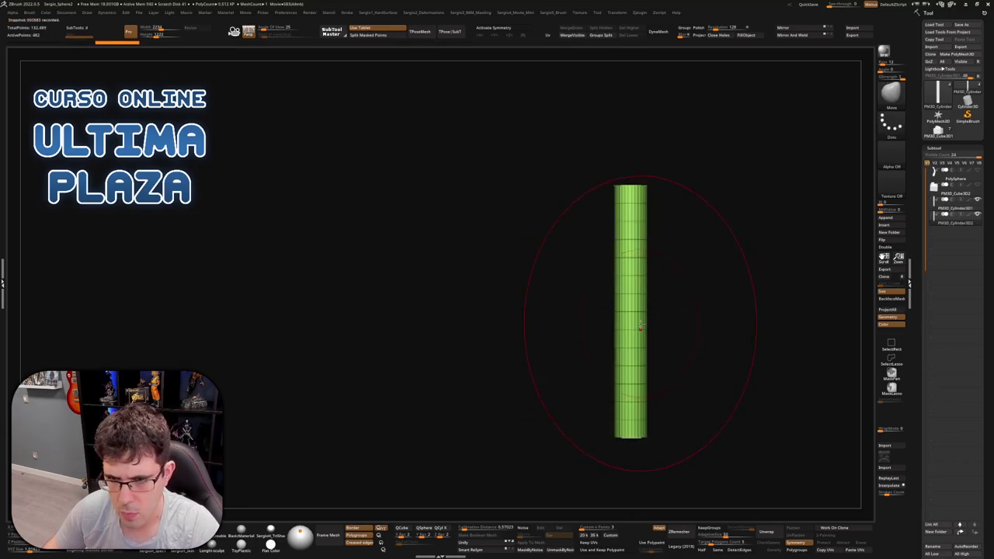
right_click_drag(632, 311, 665, 269)
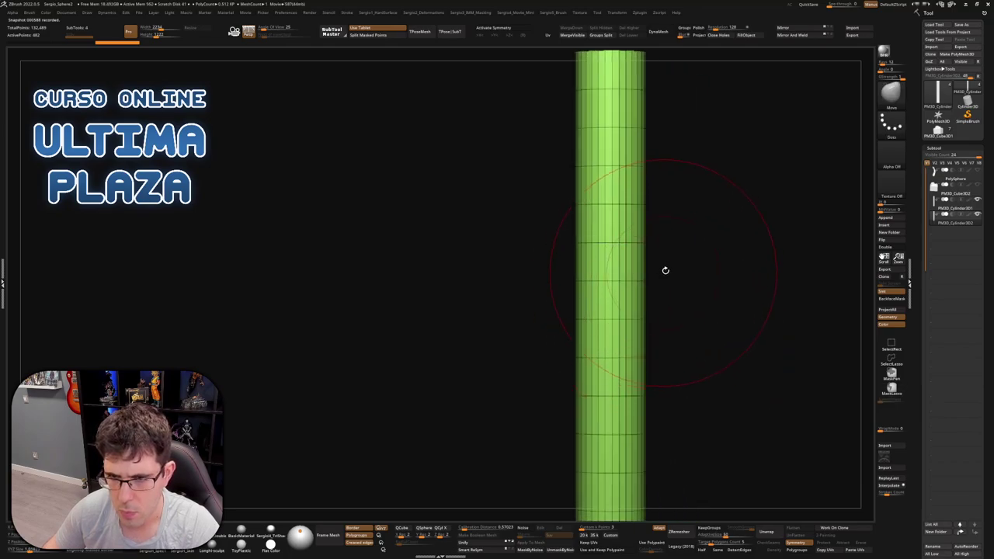
left_click_drag(678, 253, 519, 308, "ctrl+shift")
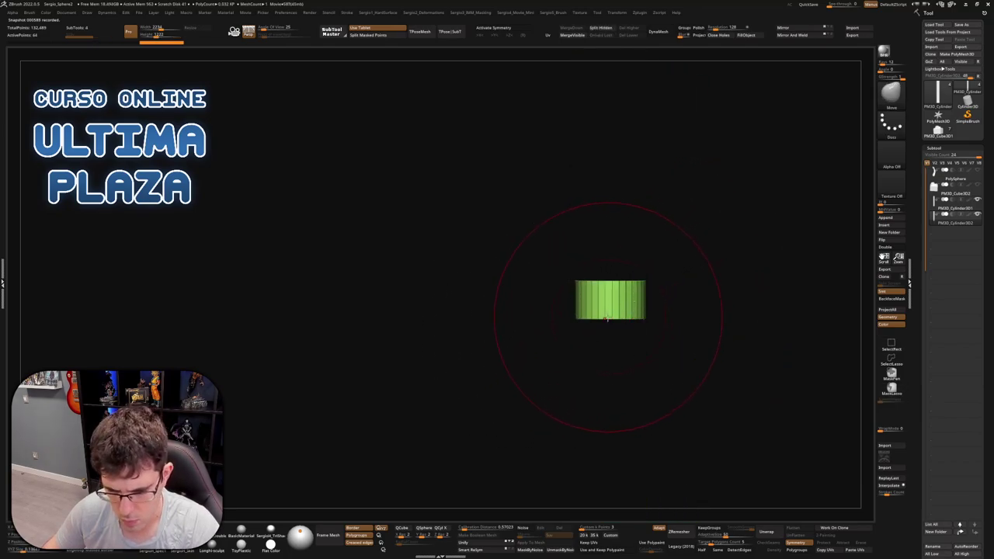
left_click_drag(610, 303, 612, 277)
Cap the band's top and bottom openings with ZModeler's Close Convex Hole action
key("f")
key("b")
key("z")
key("m")
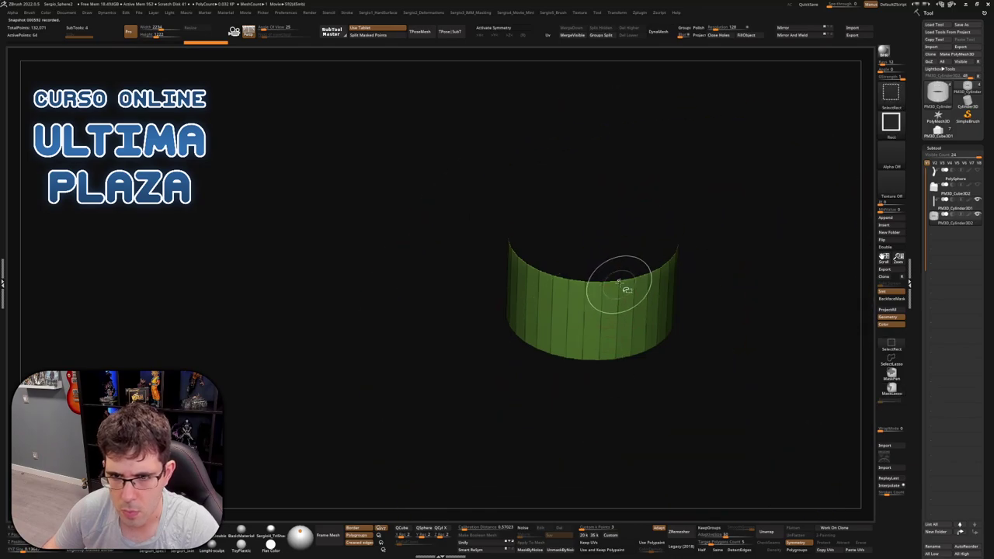
key("space")
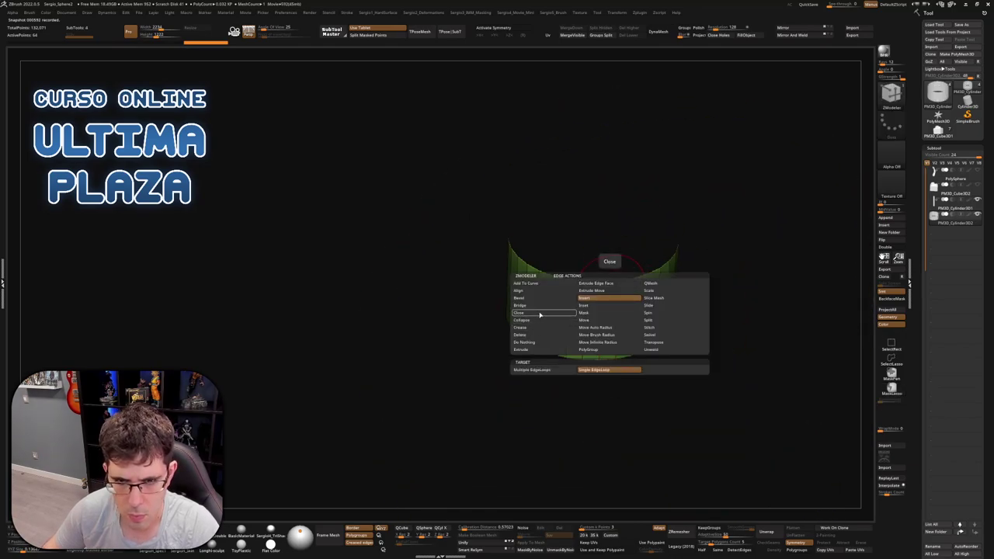
left_click(520, 312)
left_click(573, 370)
left_click(607, 283)
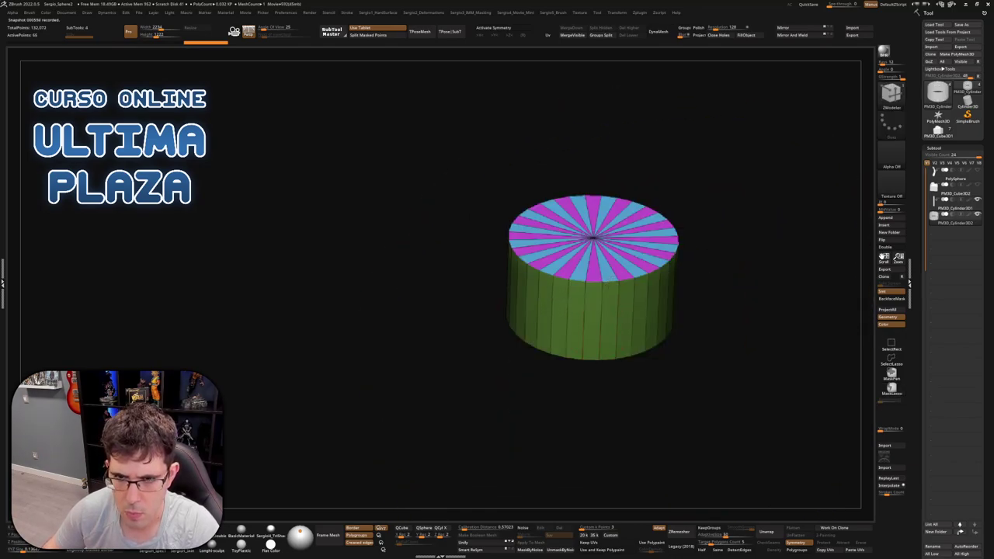
left_click_drag(609, 280, 619, 273)
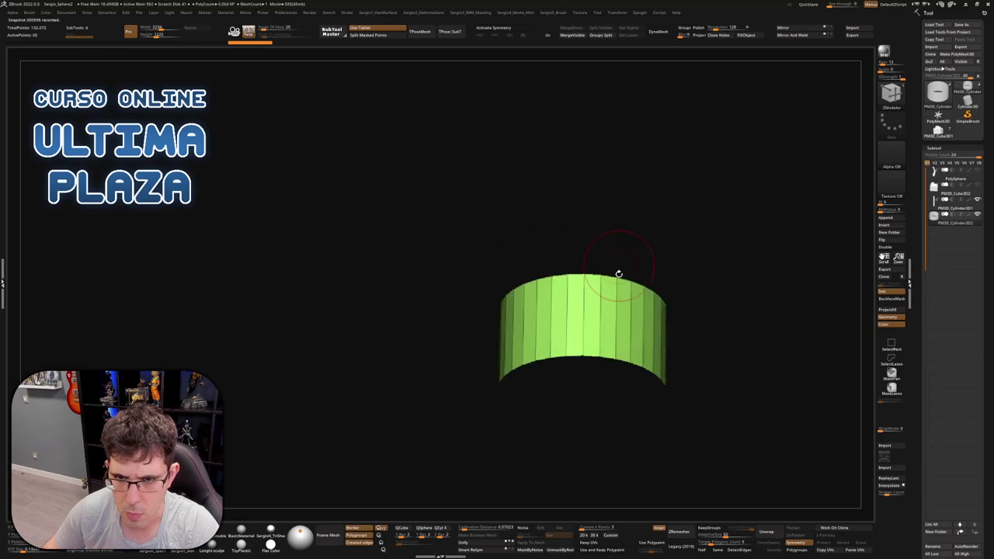
left_click(612, 357)
Mask the top of the band and scale its lower part wider with the gizmo
mouse_move(607, 353)
left_mouse_down()
mouse_move(601, 284)
mouse_move(614, 368)
mouse_move(673, 323)
mouse_move(506, 417)
left_mouse_up()
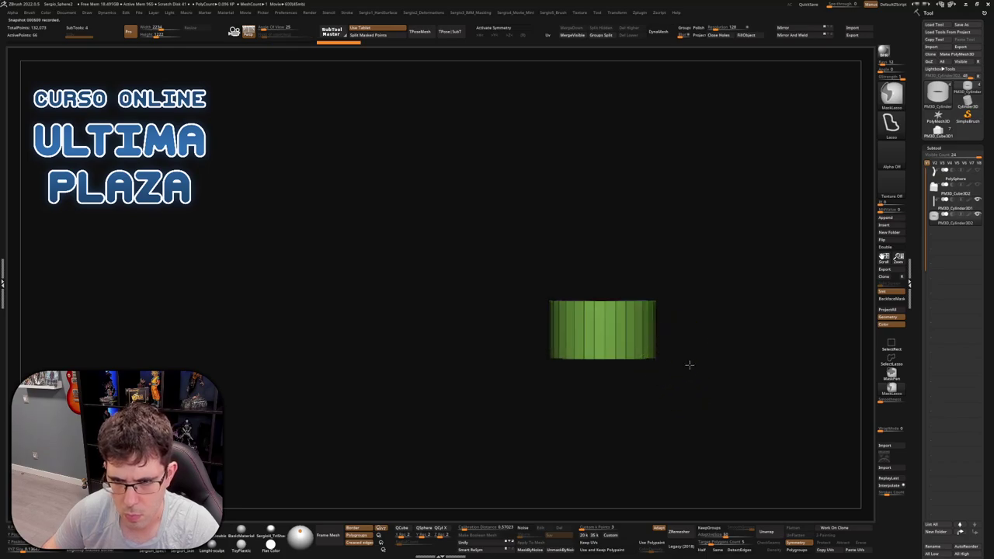
mouse_move(687, 346)
left_mouse_down("ctrl")
mouse_move(533, 337)
mouse_move(664, 374)
mouse_move(598, 442)
mouse_move(627, 255)
left_mouse_up("ctrl")
key("w")
left_click_drag(611, 470, 618, 470)
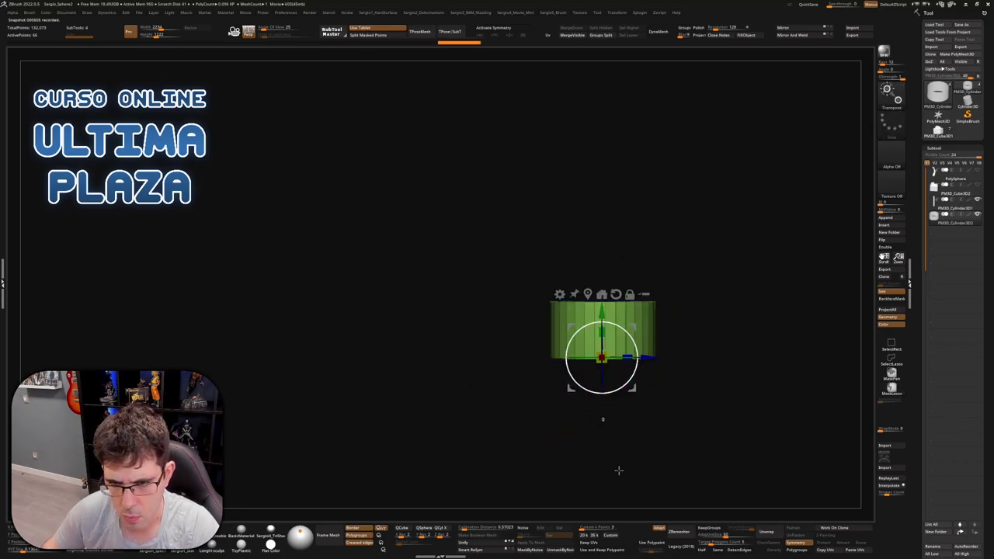
left_click_drag(601, 357, 626, 344)
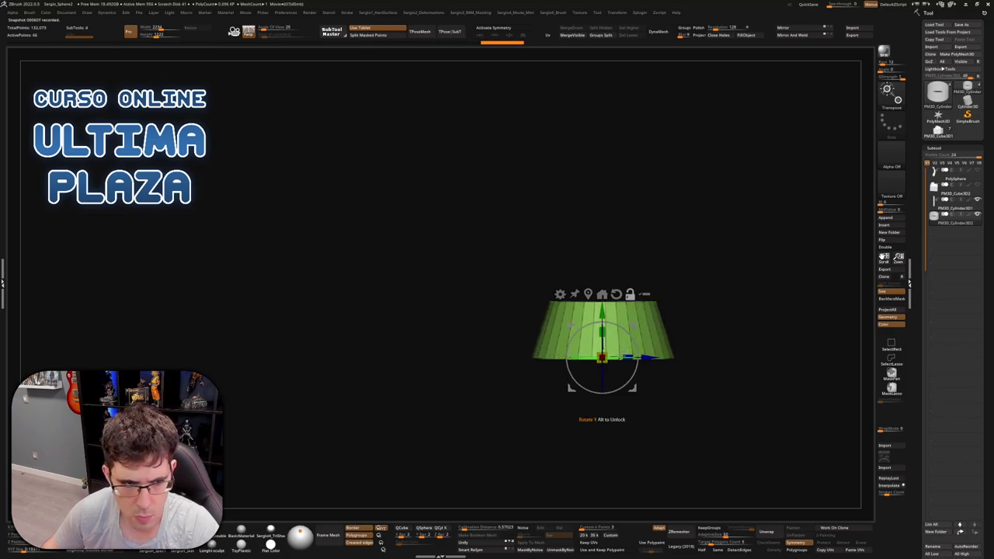
mouse_move(603, 392)
left_mouse_down()
mouse_move(599, 277)
mouse_move(563, 256)
mouse_move(554, 263)
mouse_move(548, 342)
mouse_move(679, 318)
mouse_move(613, 210)
mouse_move(578, 218)
left_mouse_up()
key("q")
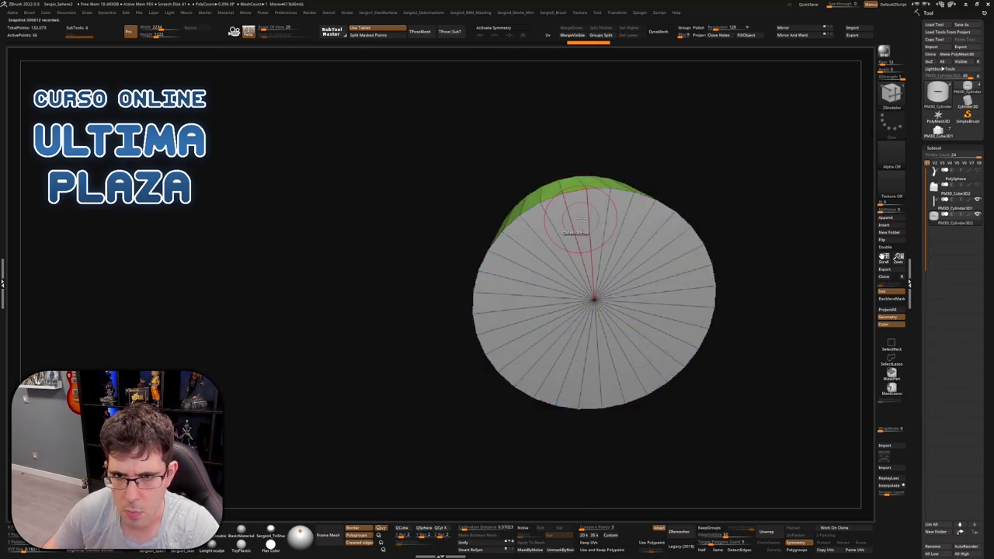
Extrude the bottom cap into a new band and scale it slightly smaller
key("space")
left_click(582, 218)
left_click(584, 281)
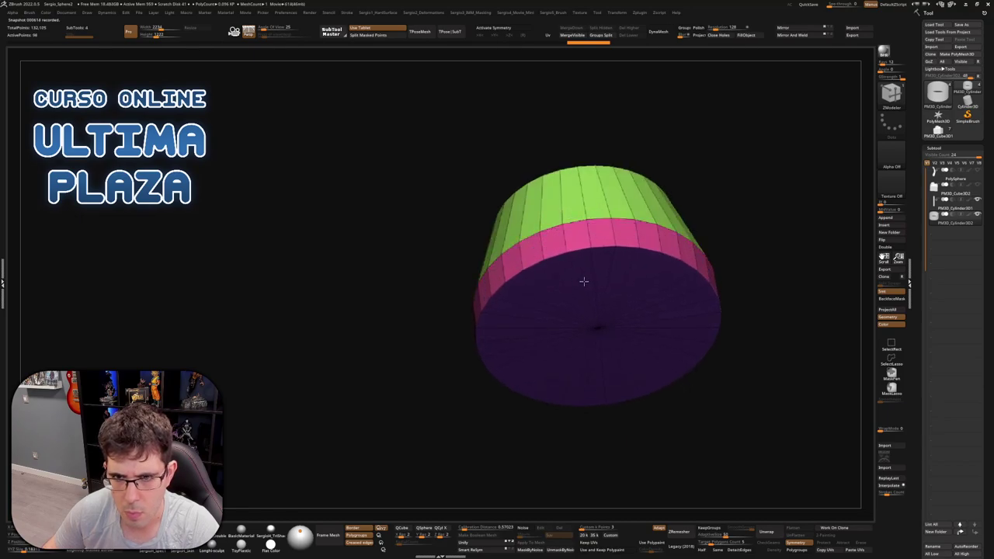
left_click_drag(584, 281, 721, 328, "shift")
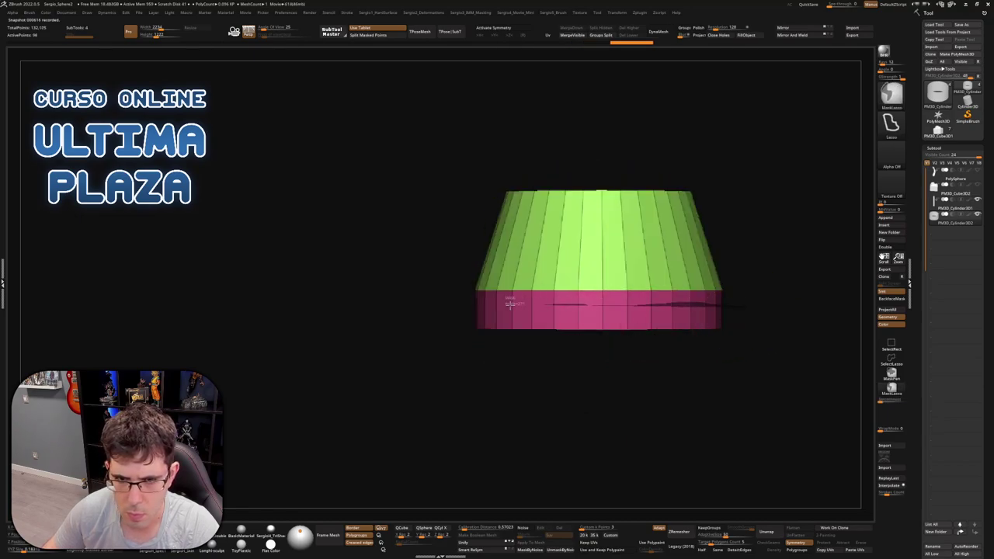
mouse_move(510, 304)
left_mouse_down("shift")
mouse_move(677, 373)
mouse_move(737, 326)
left_mouse_up("shift")
key("w")
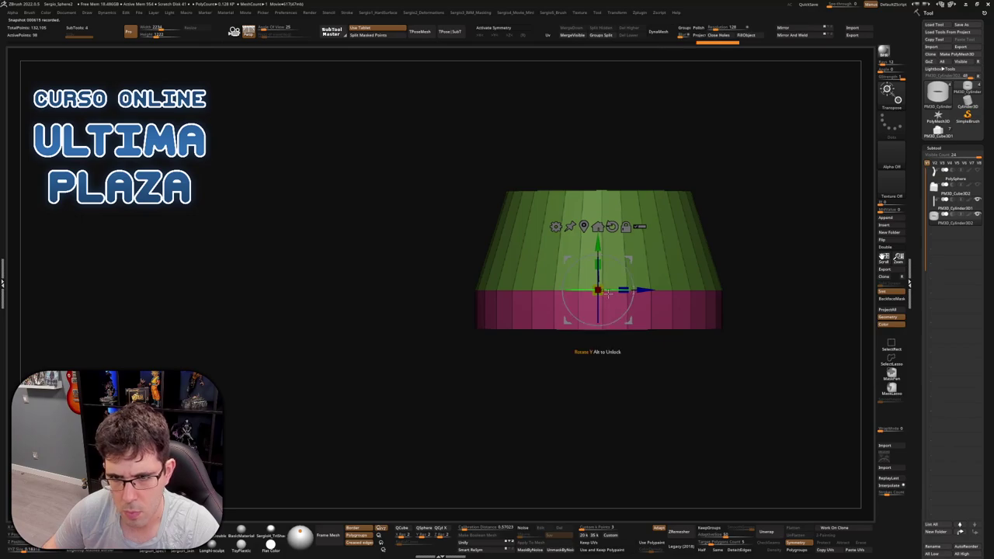
mouse_move(597, 290)
left_mouse_down()
mouse_move(597, 332)
mouse_move(623, 318)
left_mouse_up()
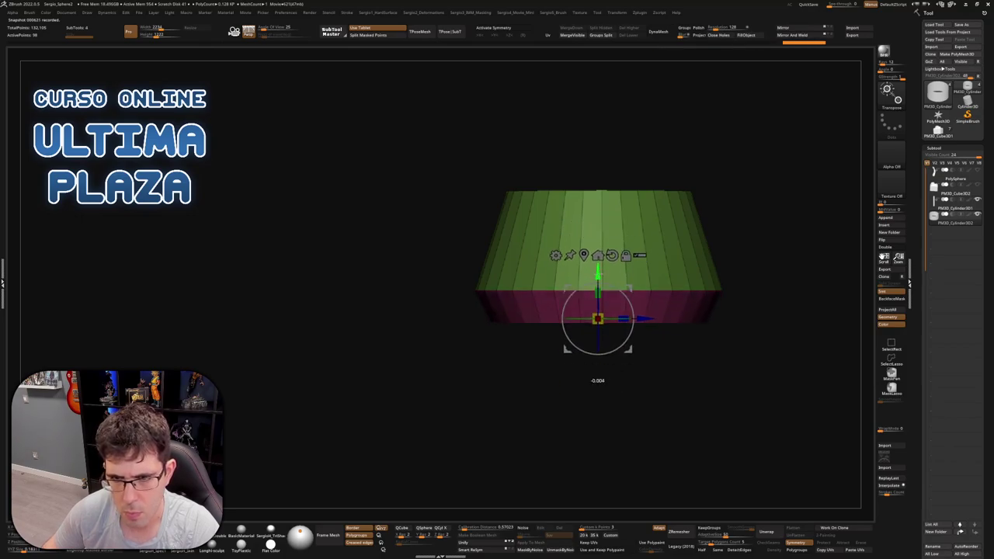
key("q")
Widen the green bottom band about 1.55 times with the gizmo
mouse_move(739, 360)
right_mouse_down("ctrl")
mouse_move(692, 274)
mouse_move(647, 369)
right_mouse_up("ctrl")
key("w")
mouse_move(582, 394)
left_mouse_down()
mouse_move(614, 396)
mouse_move(588, 407)
left_mouse_up()
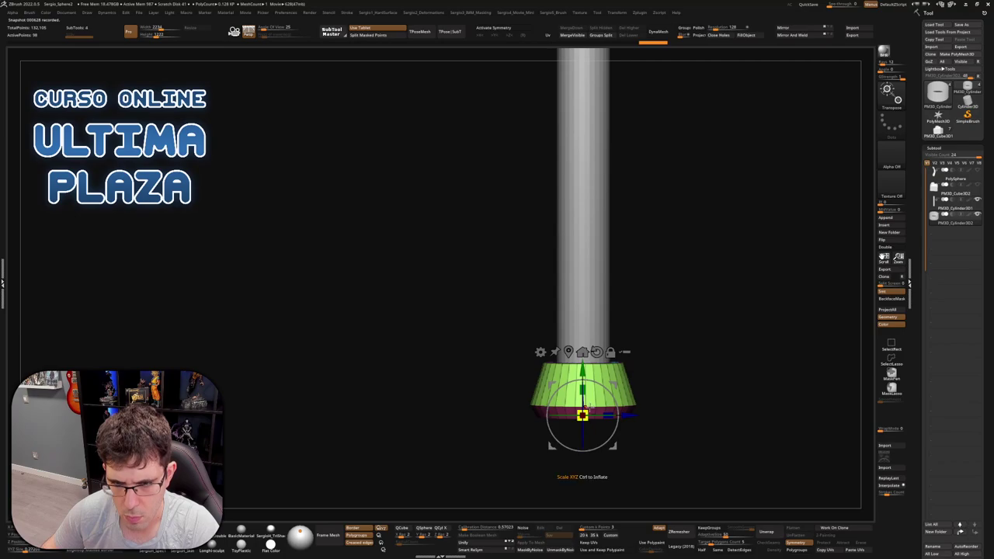
key("q")
Resize the cylinder's lower cap again with the gizmo
right_click_drag(587, 407, 617, 272, "ctrl")
key("w")
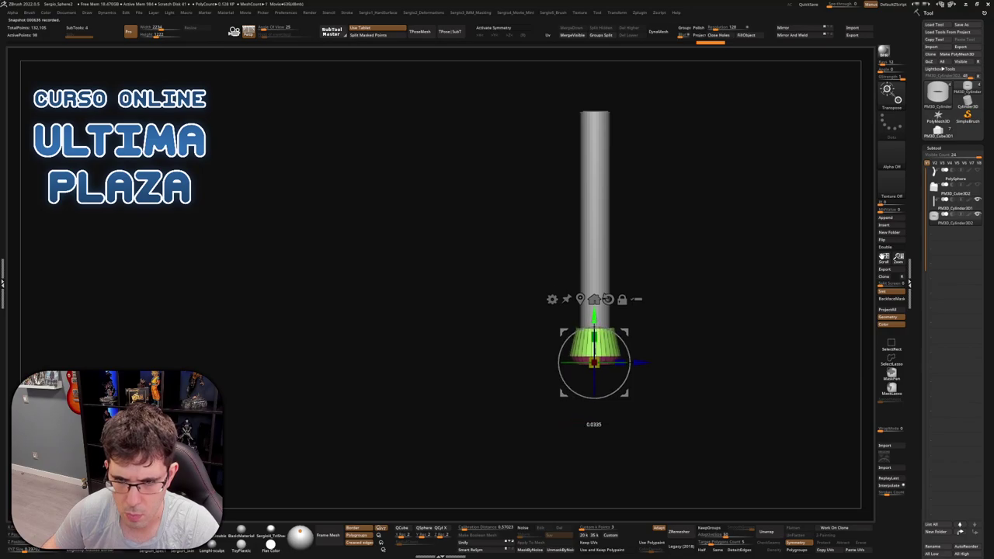
right_click_drag(690, 365, 690, 340, "ctrl")
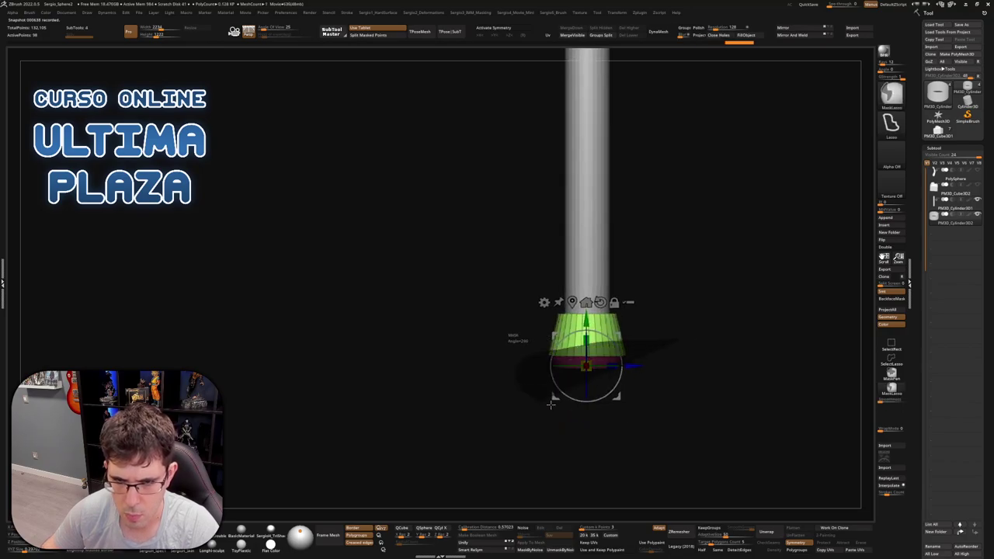
left_click_drag(586, 341, 586, 334)
key("q")
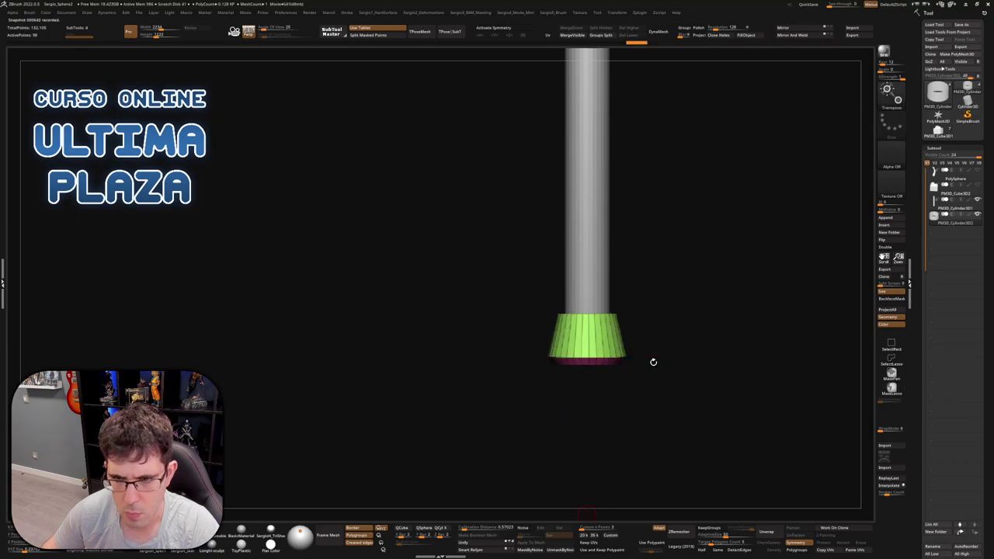
mouse_move(653, 359)
right_mouse_down("ctrl")
mouse_move(626, 267)
mouse_move(606, 318)
mouse_move(623, 293)
mouse_move(673, 313)
mouse_move(650, 344)
mouse_move(683, 279)
right_mouse_up("ctrl")
Append a Cube3D subtool and display its polygroup wireframe
left_click(889, 220)
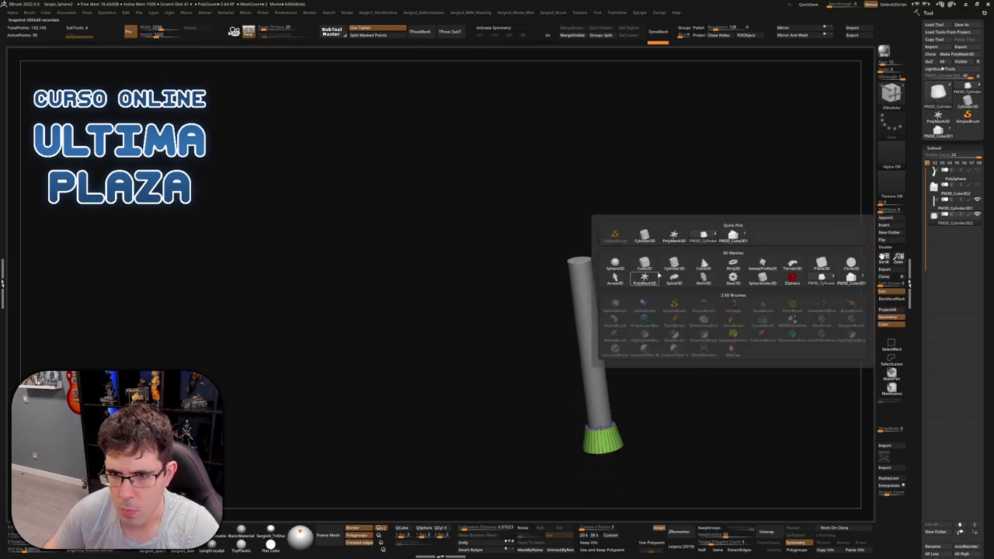
left_click(653, 266)
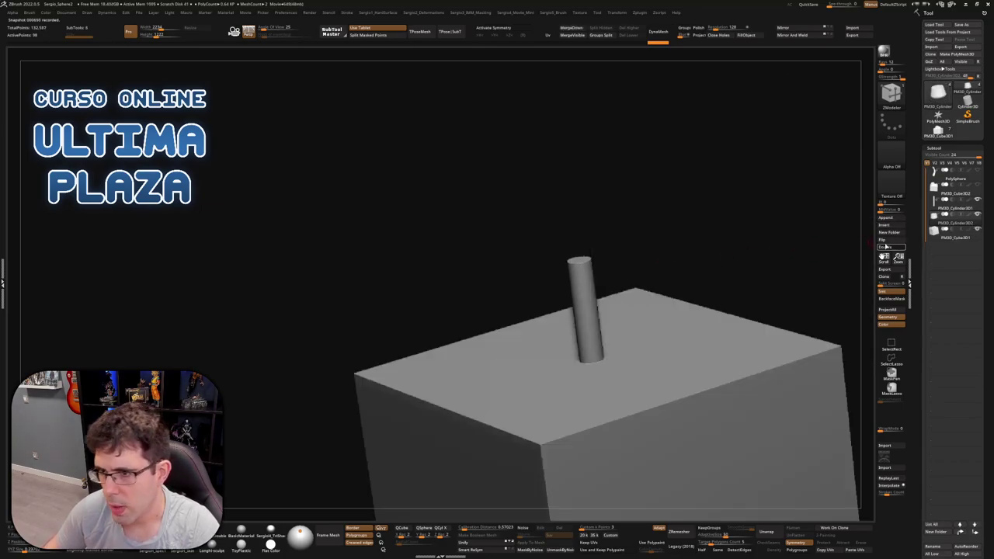
key("shift+f")
right_click_drag(668, 365, 590, 334)
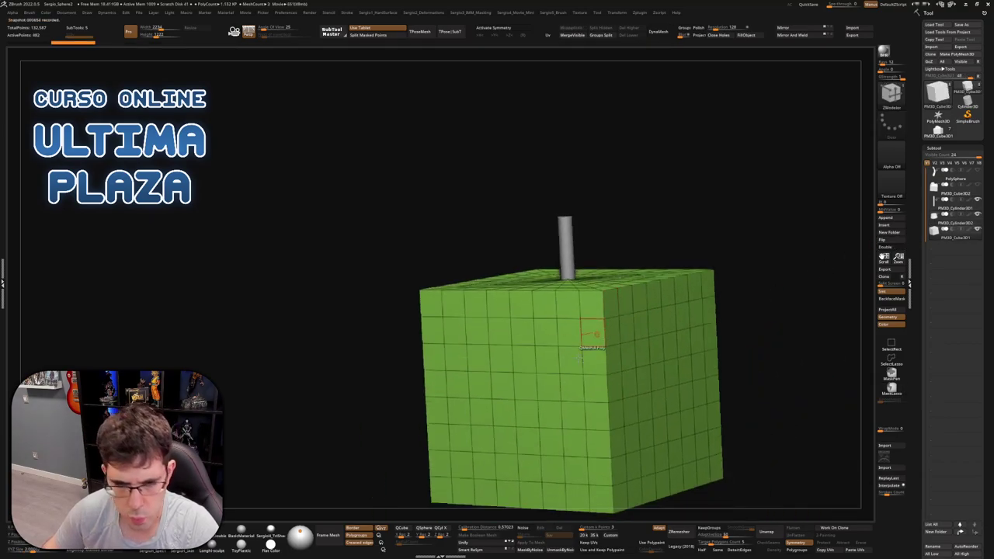
Replace the cube with a low-poly QCube and move it up above the cylinder
left_click(401, 528)
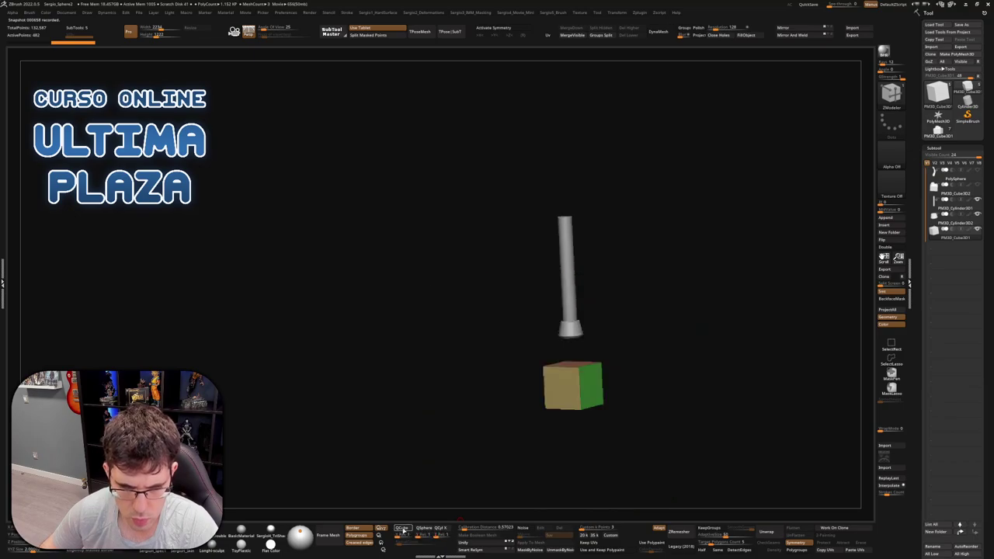
key("w")
left_click_drag(567, 351, 559, 158)
right_click_drag(559, 157, 559, 276)
right_click_drag(626, 288, 630, 289)
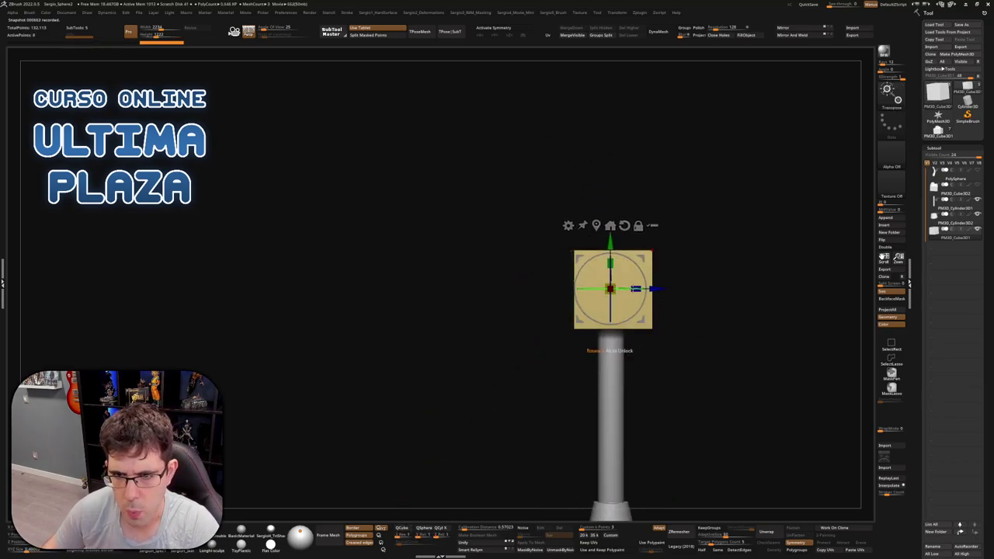
Stretch the cube wide along one axis into a long block, then narrow it slightly
left_click_drag(635, 289, 704, 279)
right_click_drag(703, 279, 586, 299)
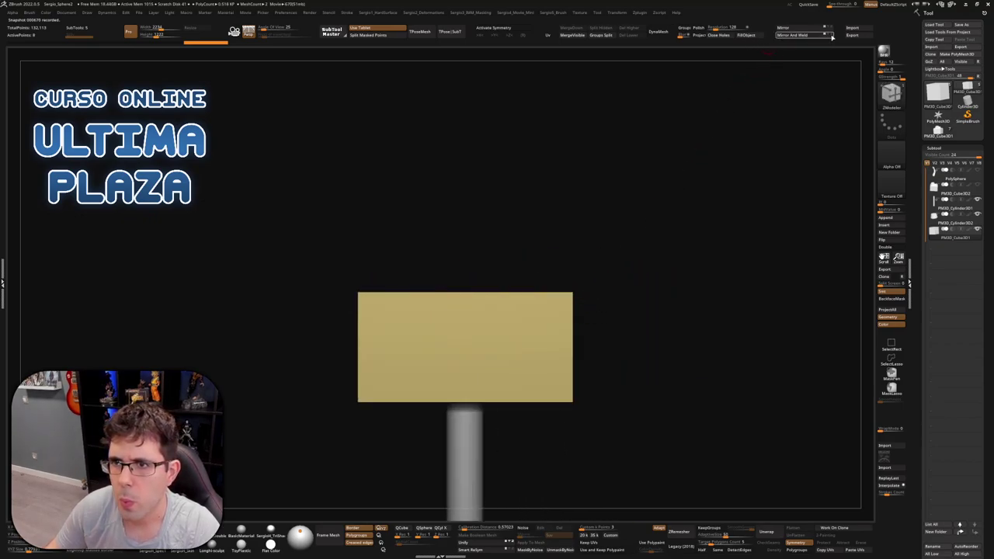
right_click_drag(761, 59, 578, 100)
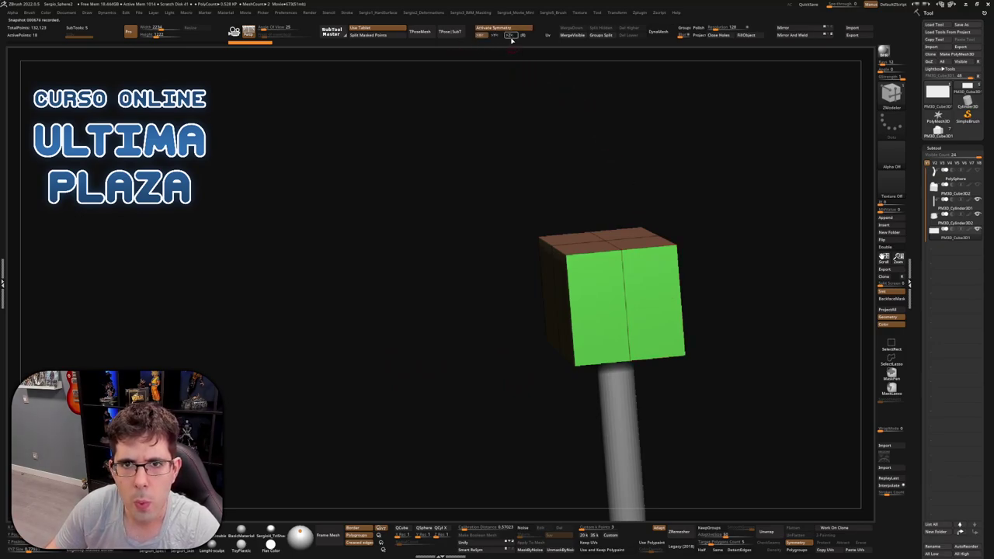
right_click_drag(554, 288, 590, 273)
key("w")
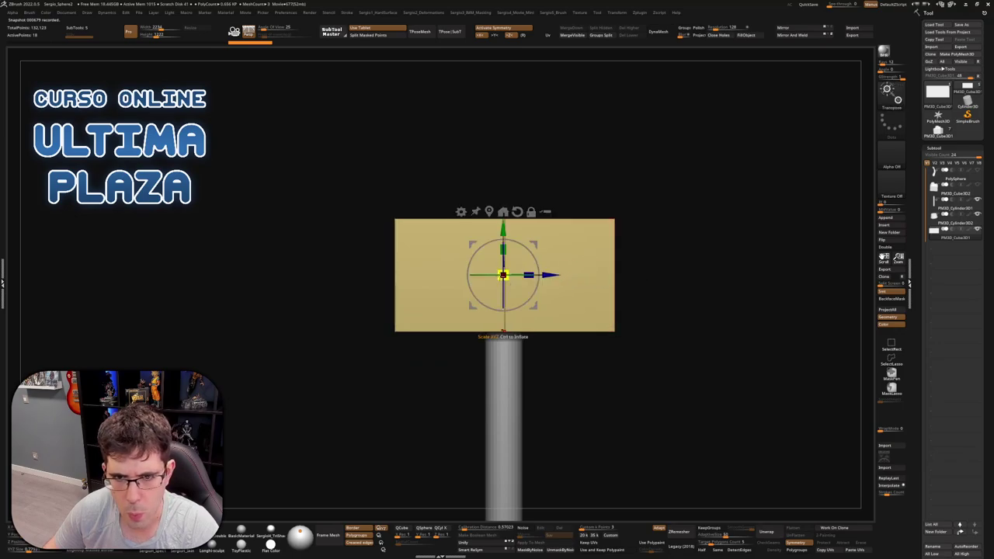
left_click_drag(528, 274, 513, 271)
Delete the block's right face with ZModeler's Delete single-poly action, then pick the Align edge action
key("q")
mouse_move(668, 280)
left_mouse_down()
mouse_move(644, 264)
mouse_move(623, 268)
left_mouse_up()
key("space")
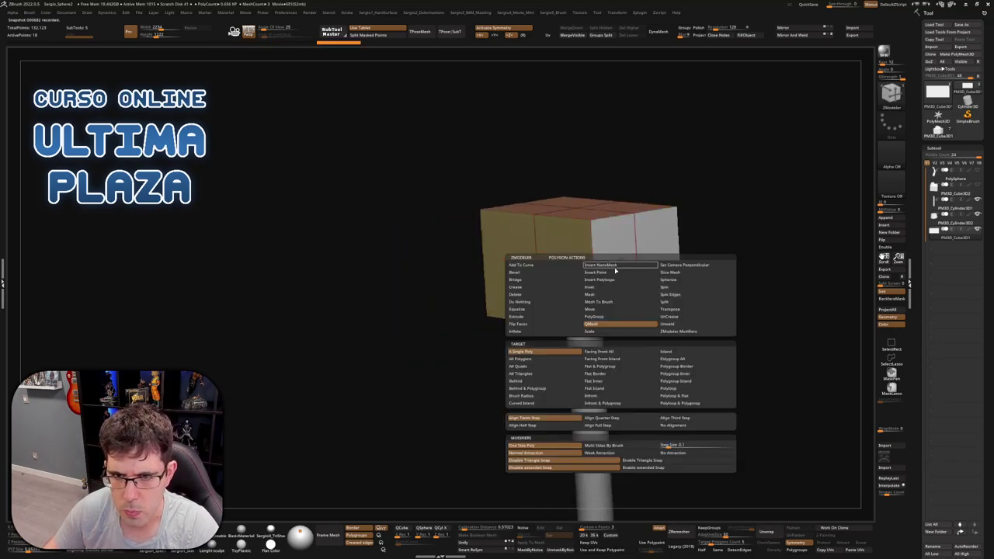
left_click(553, 301)
left_click(626, 257)
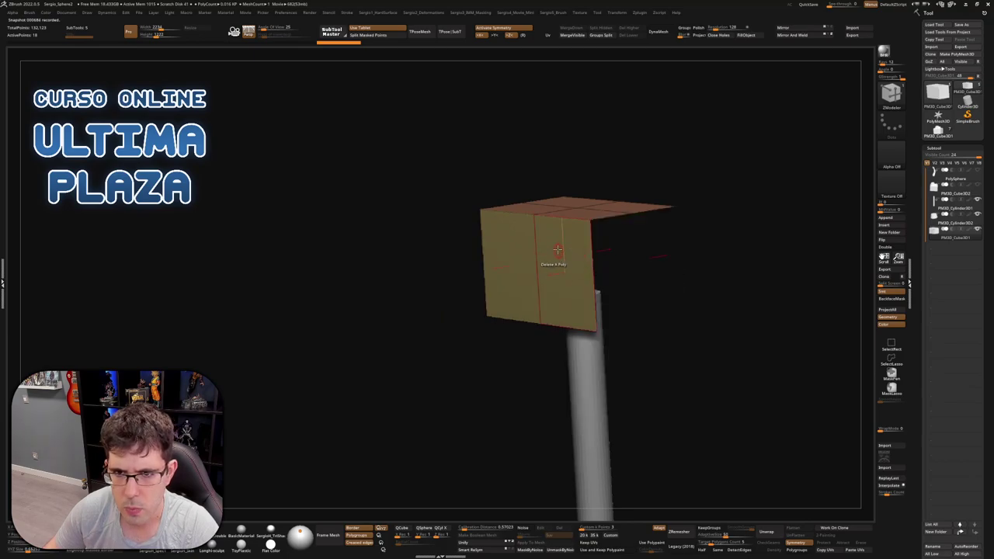
right_click_drag(552, 260, 554, 222)
key("space")
left_click(509, 226)
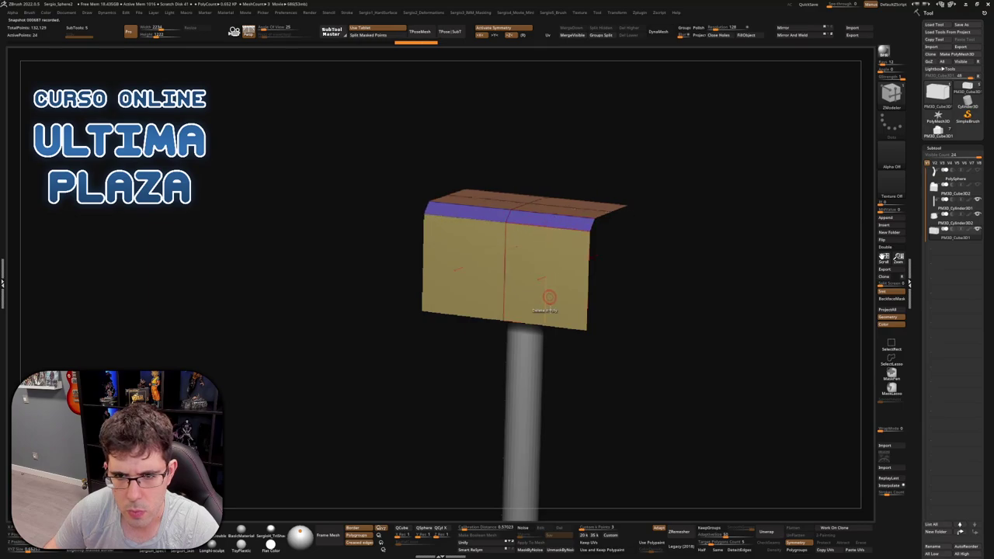
right_click_drag(559, 224, 520, 312)
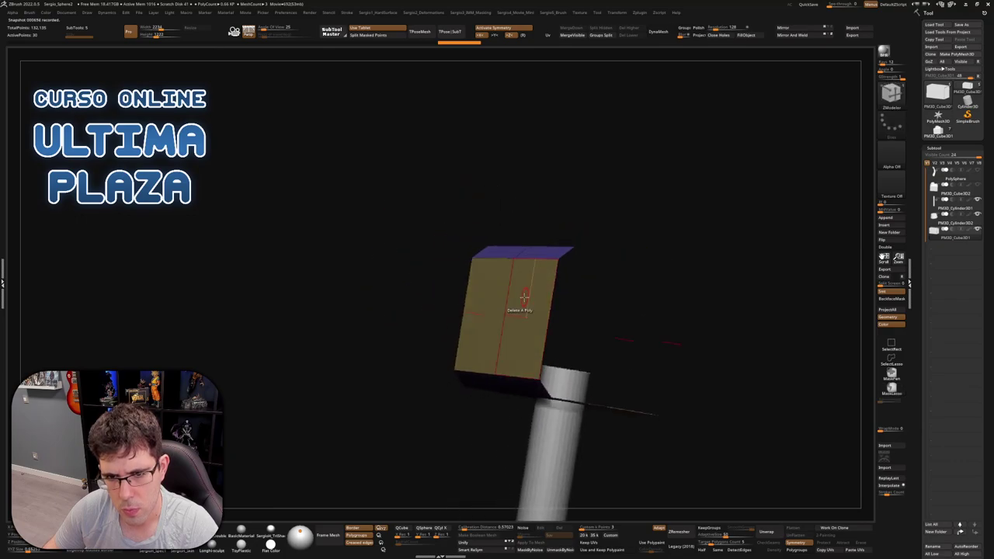
Enable double-sided display and bridge the opening's top and bottom edges into a new face
left_click(885, 247)
right_click_drag(836, 250, 563, 268)
key("space")
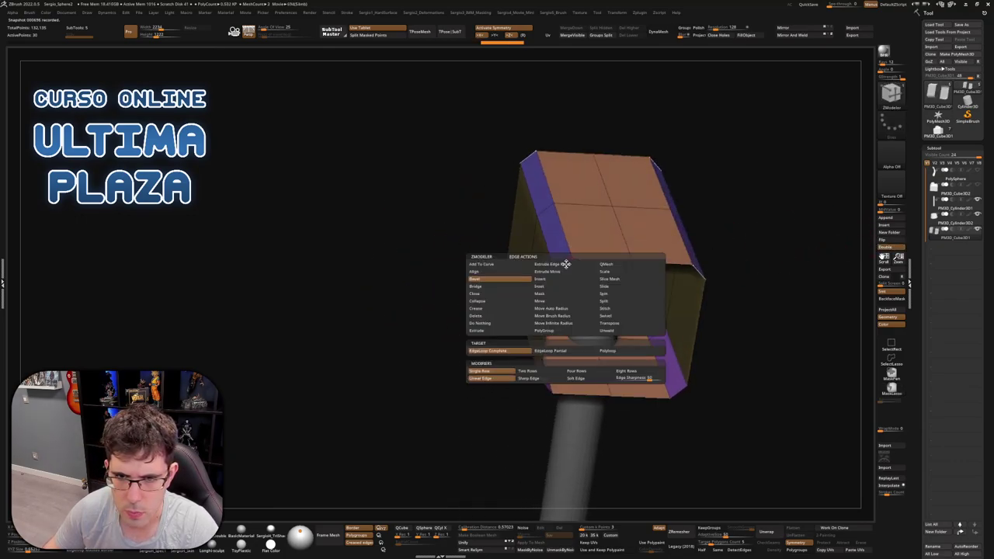
left_click(475, 286)
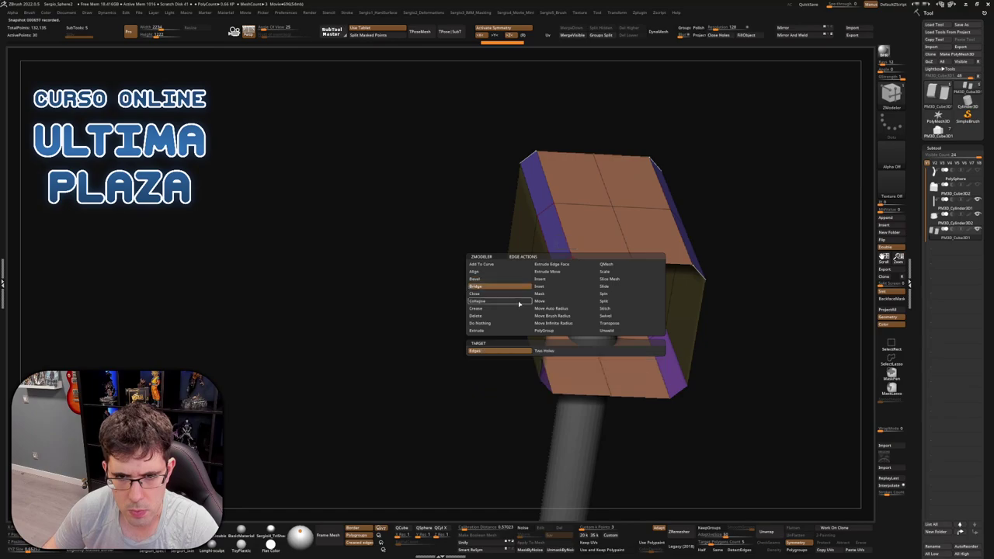
left_click(553, 351)
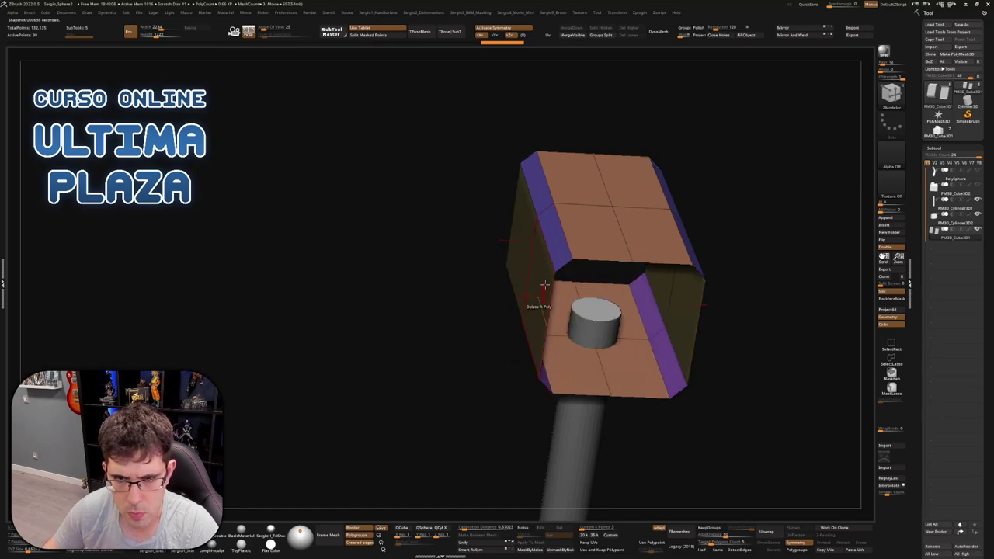
left_click(608, 255)
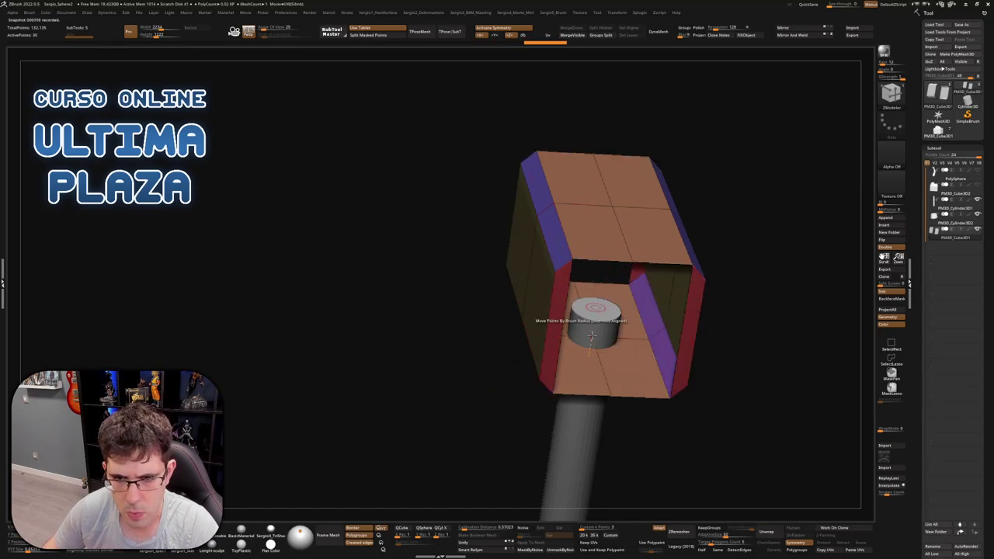
left_click(580, 397)
mouse_move(553, 399)
left_mouse_down()
mouse_move(585, 342)
mouse_move(566, 344)
mouse_move(614, 328)
mouse_move(571, 324)
mouse_move(569, 295)
mouse_move(582, 333)
mouse_move(590, 330)
mouse_move(661, 251)
mouse_move(614, 287)
mouse_move(627, 284)
left_mouse_up()
key("ctrl")
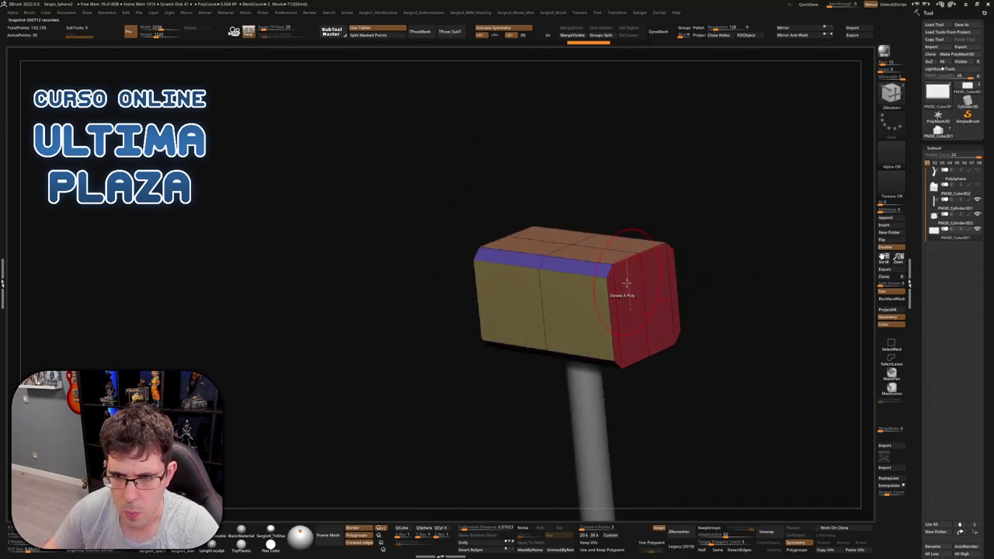
key("space")
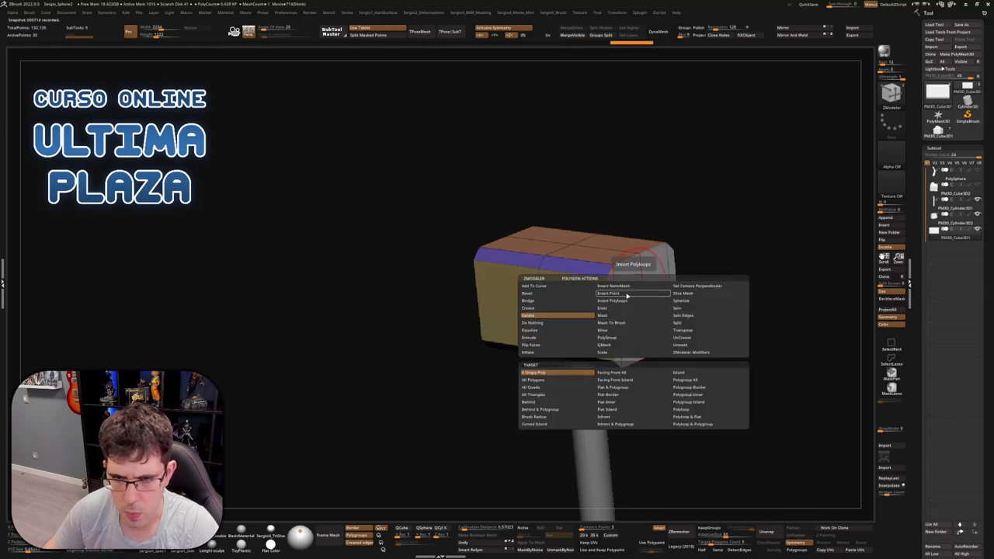
Extrude the hammer's end face outward with QMesh and mask part of the head
left_click(621, 344)
left_click_drag(658, 311, 722, 308)
left_click_drag(681, 194, 641, 408, "ctrl")
left_click(644, 332, "ctrl")
Stretch the hammer head's ends outward with the gizmo, then reselect ZModeler
key("w")
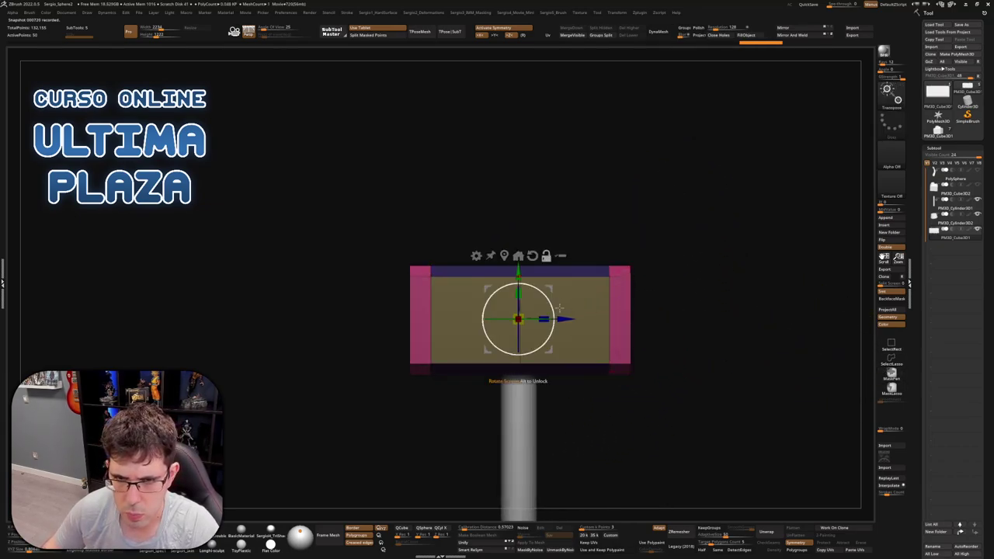
left_click(614, 319)
mouse_move(613, 318)
left_mouse_down()
mouse_move(699, 304)
mouse_move(647, 310)
left_mouse_up()
key("q")
mouse_move(578, 318)
left_mouse_down()
mouse_move(590, 311)
mouse_move(568, 321)
left_mouse_up()
key("b")
key("z")
key("m")
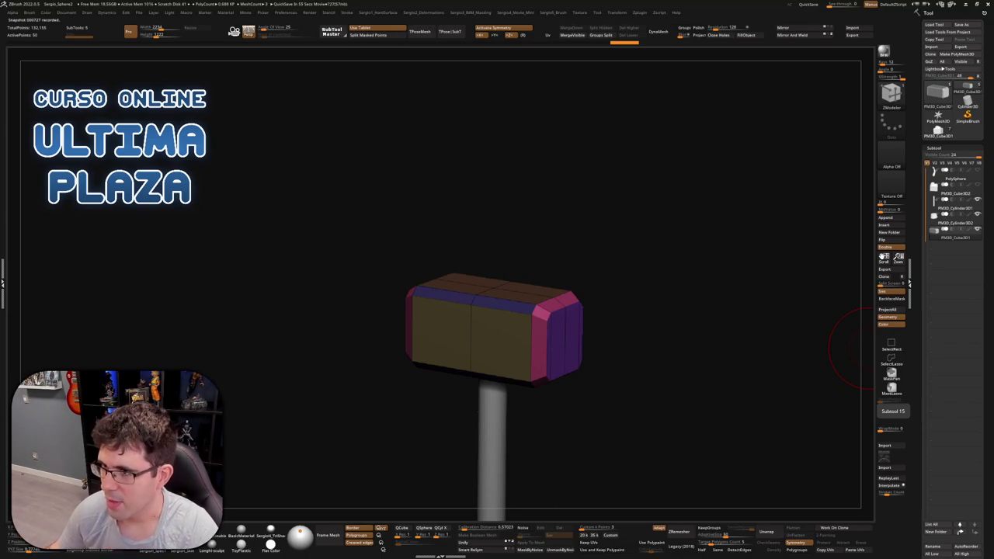
left_click_drag(850, 348, 573, 244)
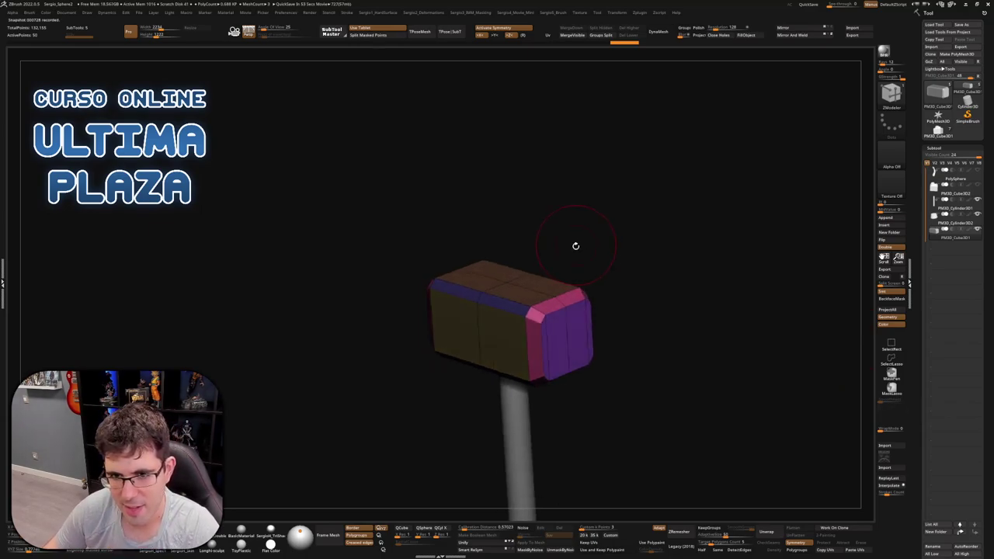
left_click_drag(637, 295, 505, 271)
key("w")
left_click_drag(544, 214, 511, 177)
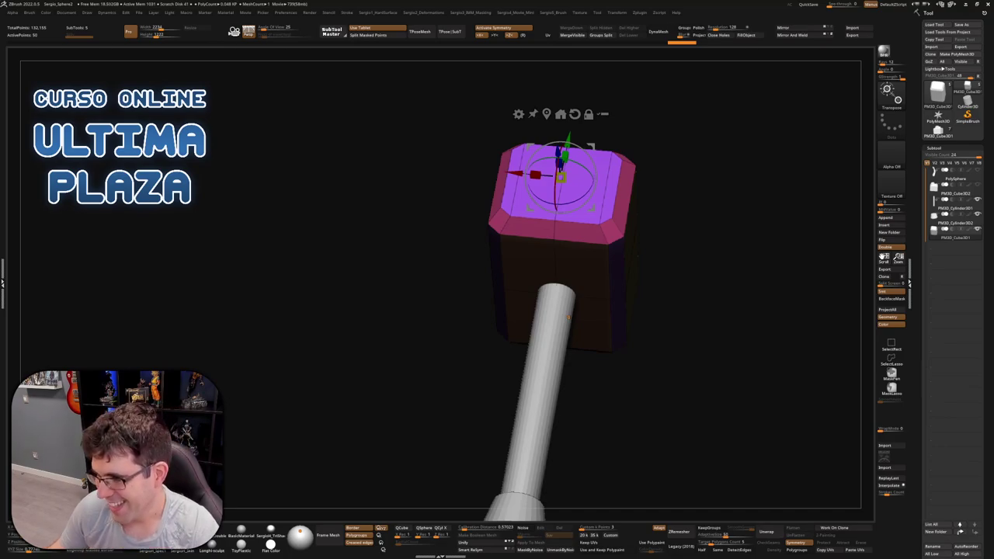
Return to ZModeler, frame the hammer, and make the handle cylinder the active subtool
key("q")
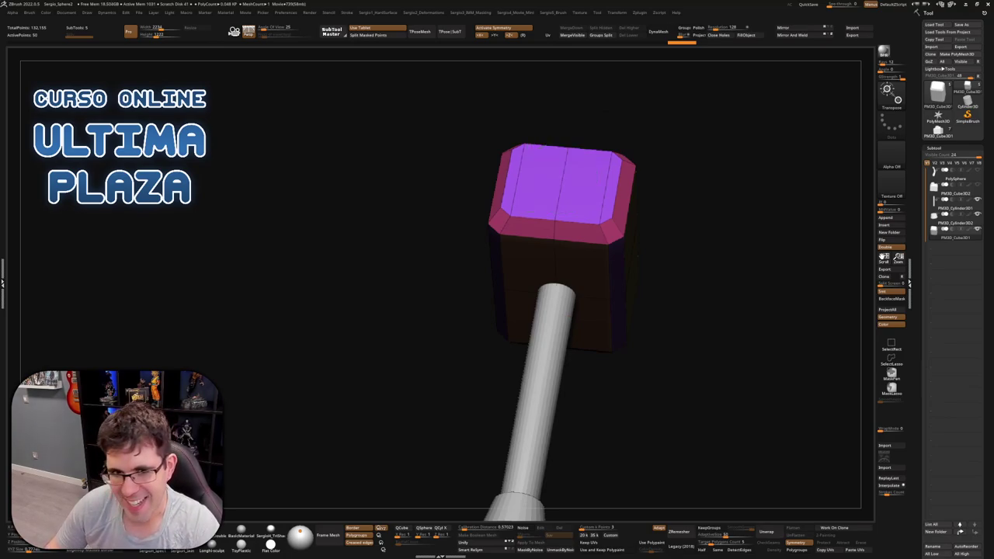
mouse_move(590, 326)
left_mouse_down()
mouse_move(482, 288)
mouse_move(508, 157)
mouse_move(497, 269)
mouse_move(517, 236)
mouse_move(497, 260)
left_mouse_up()
key("b")
key("z")
key("m")
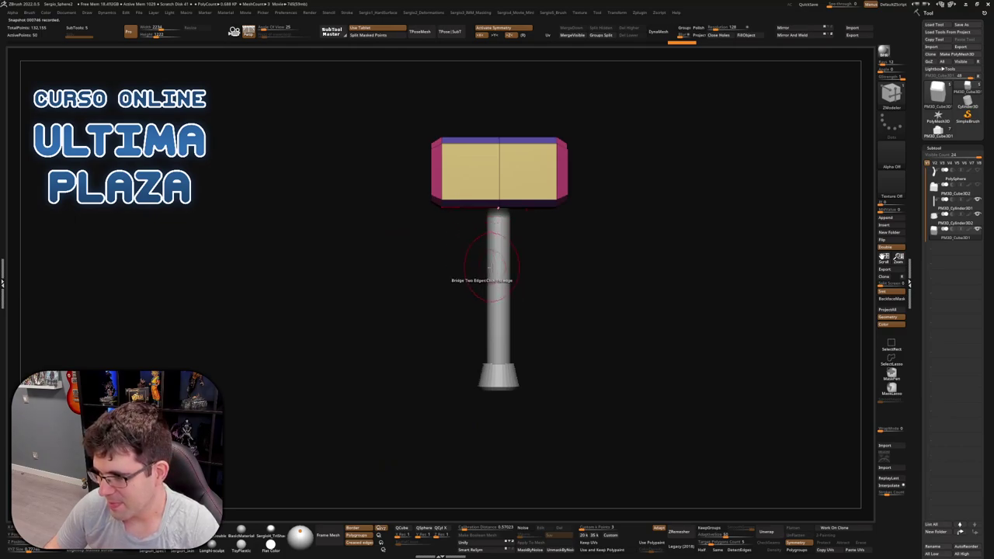
left_click_drag(517, 278, 528, 224, "alt")
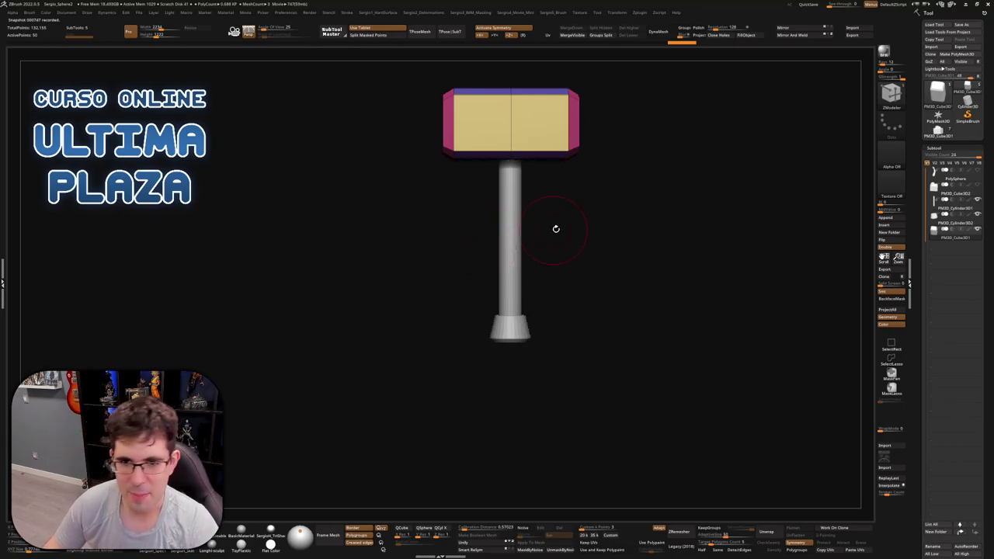
left_click_drag(556, 229, 529, 233)
left_click(519, 247, "alt")
Slim the handle slightly and raise the end cap up onto the handle's bottom
scroll(512, 242, "up", 2)
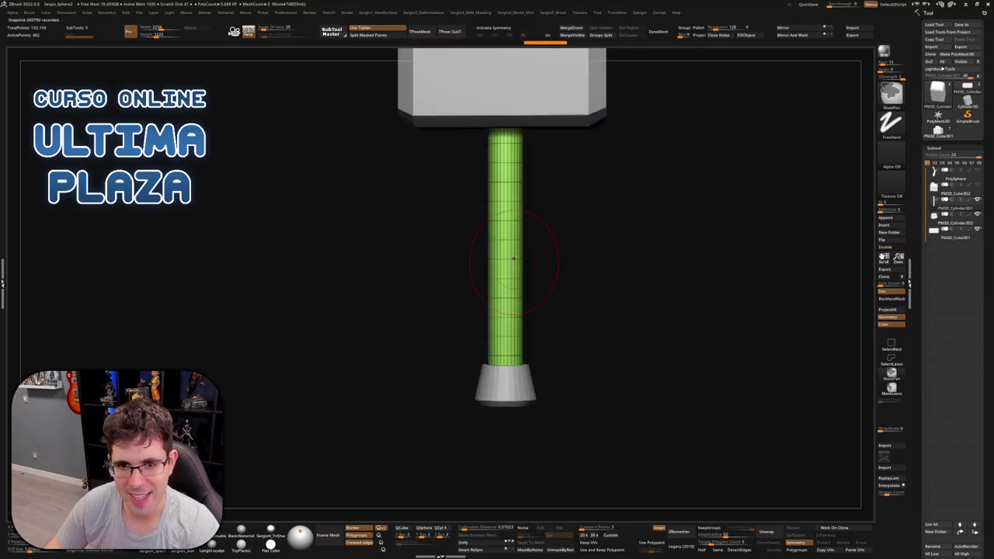
key("w")
left_click_drag(504, 238, 502, 238)
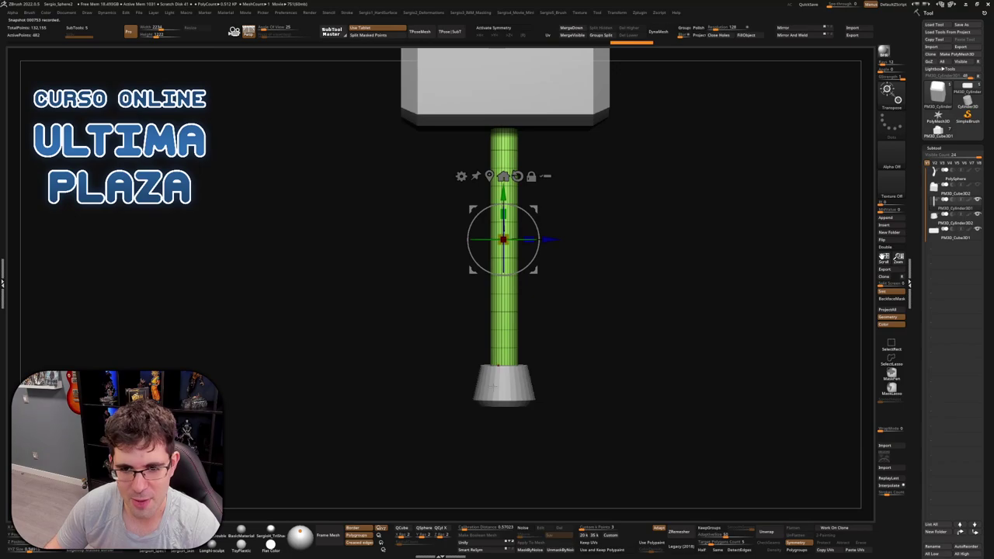
left_click(503, 396, "alt")
left_click_drag(503, 400, 503, 389)
key("q")
key("f")
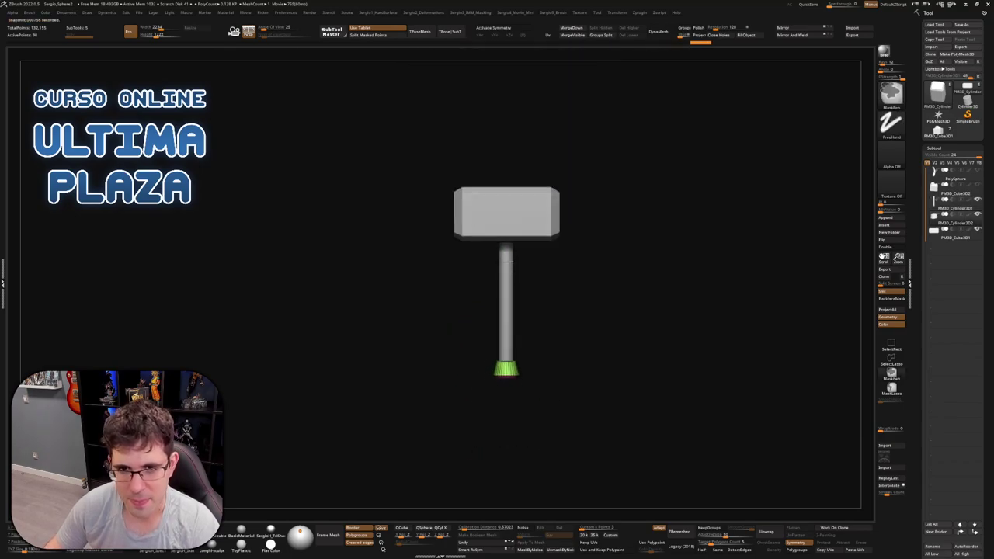
Adjust the handle's bottom and scale the end cap uniformly so it fits snugly
left_click(516, 306, "alt")
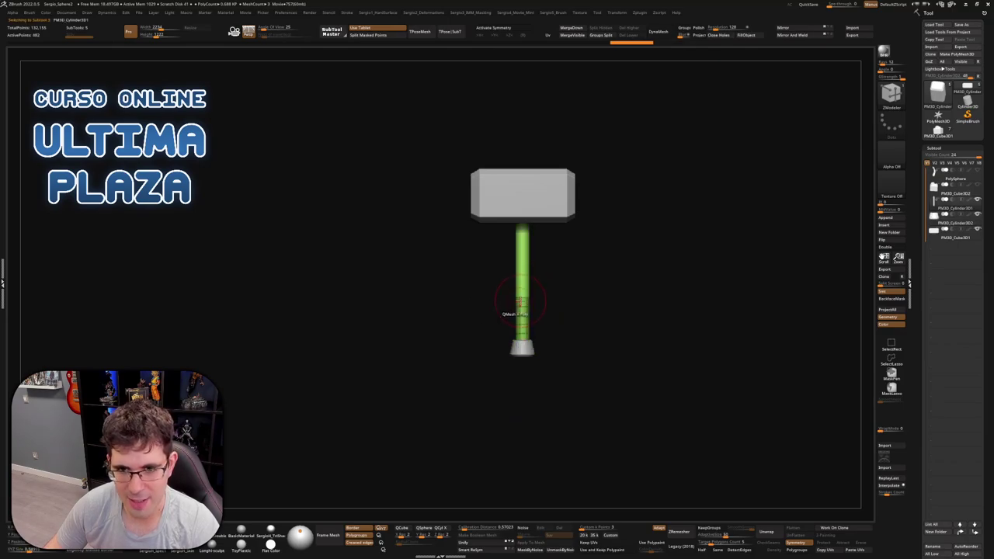
key("w")
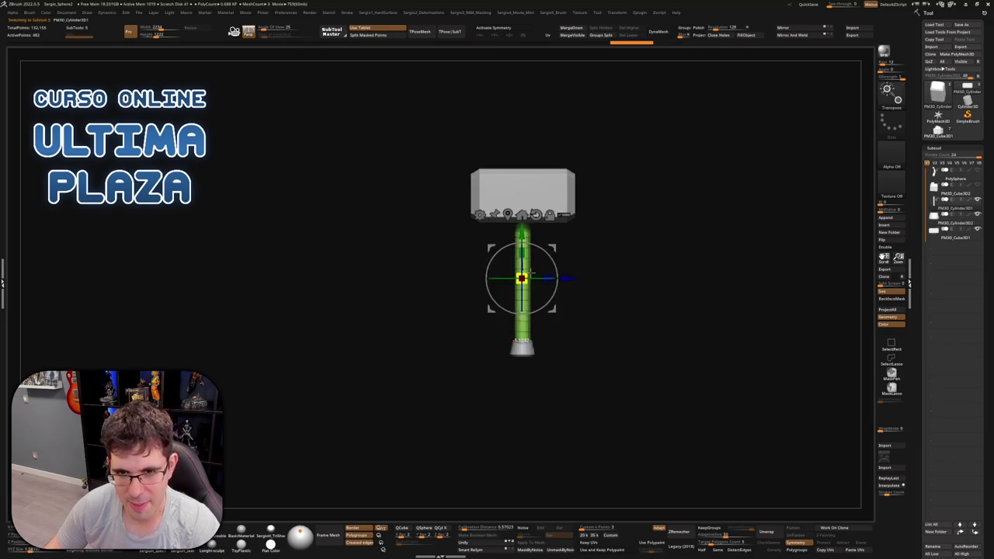
left_click_drag(521, 278, 522, 280)
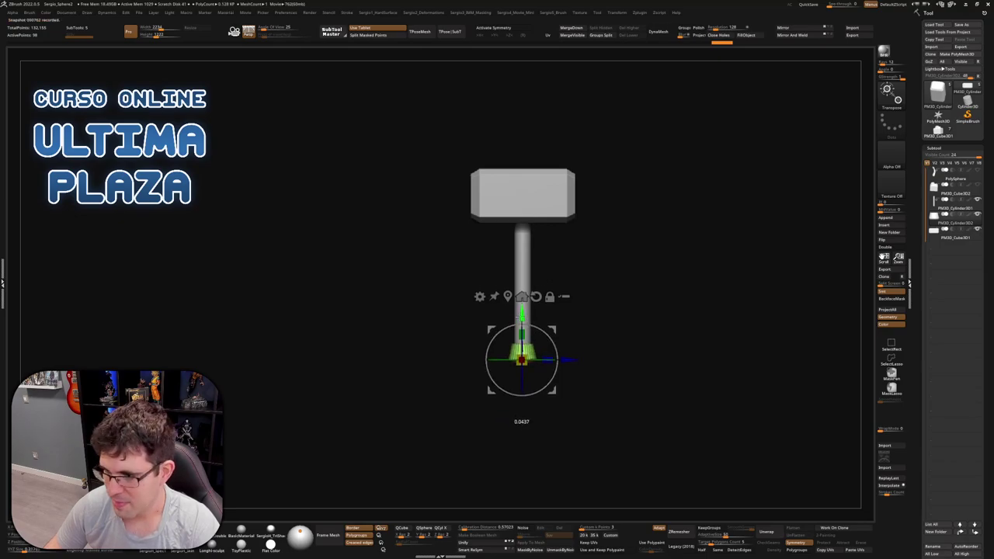
scroll(535, 397, "up", 3)
right_click_drag(535, 396, 538, 310)
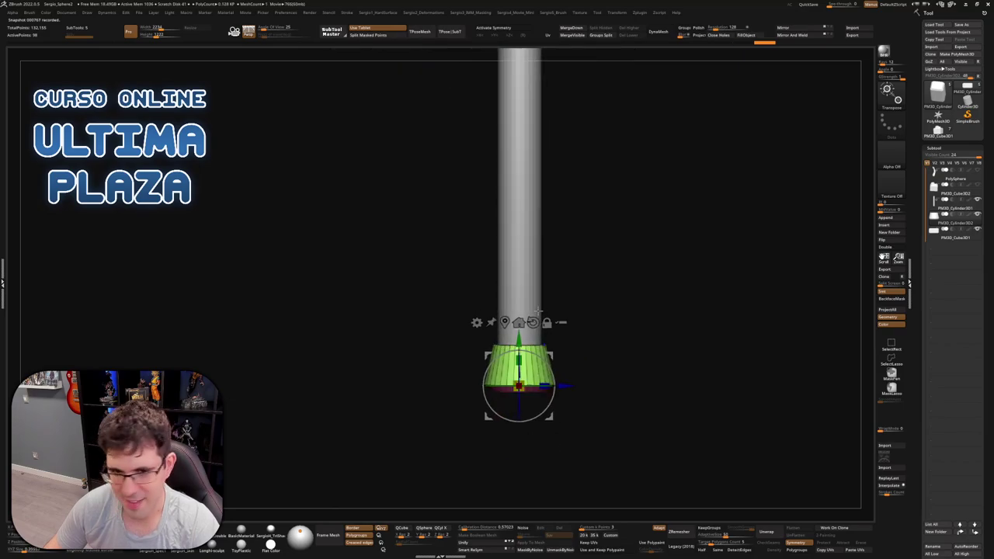
scroll(535, 178, "down", 3)
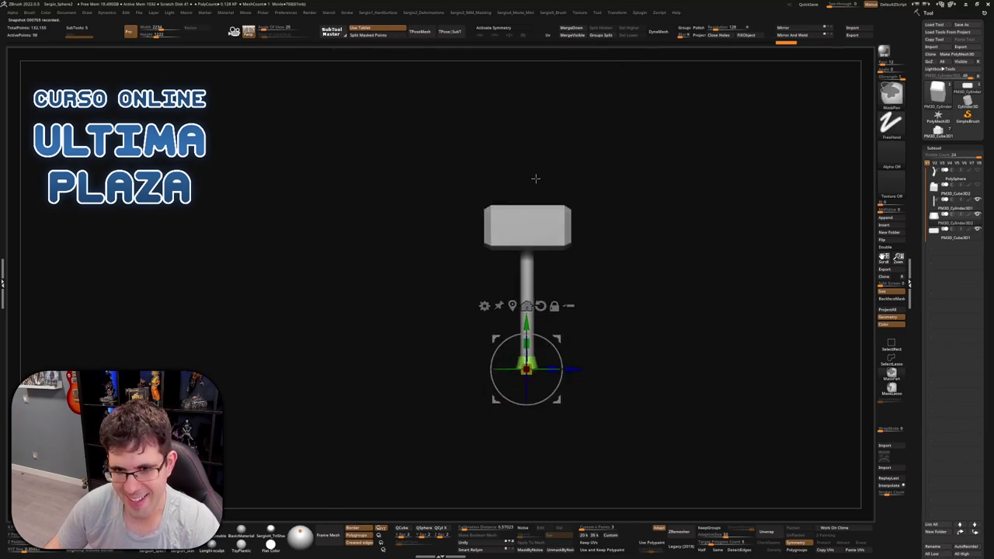
key("q")
mouse_move(590, 278)
right_mouse_down()
mouse_move(551, 288)
mouse_move(571, 283)
mouse_move(572, 311)
right_mouse_up()
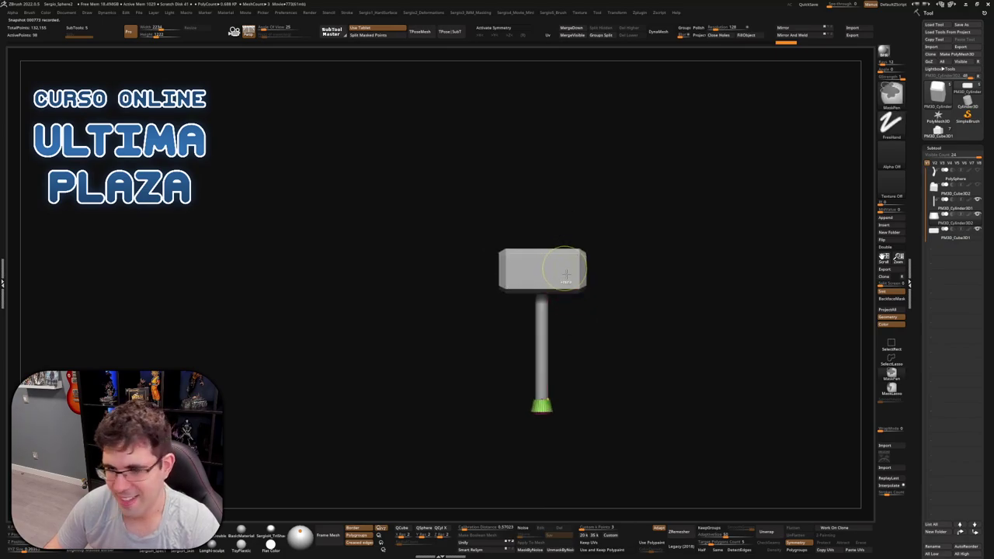
Switch to the Clay brush and clear the mask from the handle tip
scroll(553, 298, "up", 2)
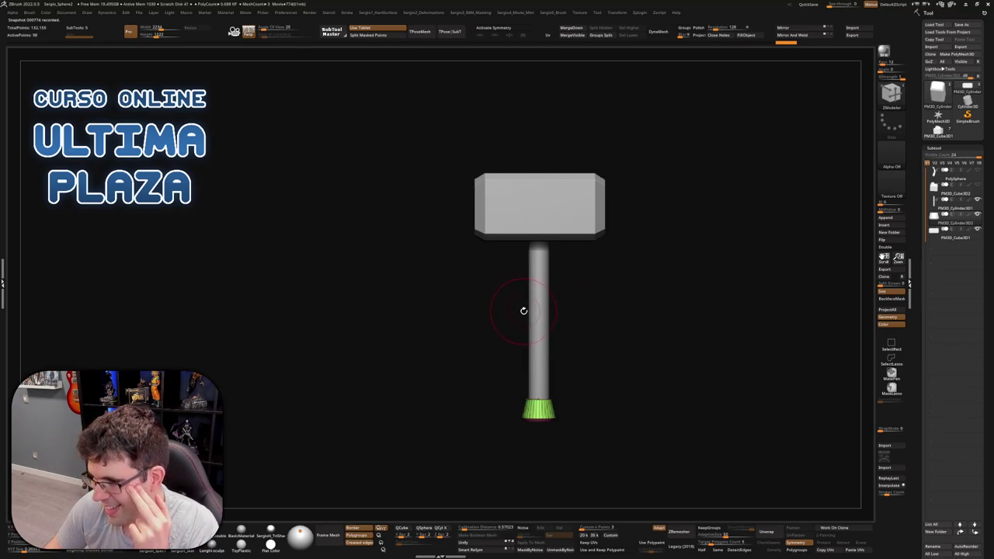
left_click_drag(634, 257, 562, 264)
key("b")
key("c")
key("l")
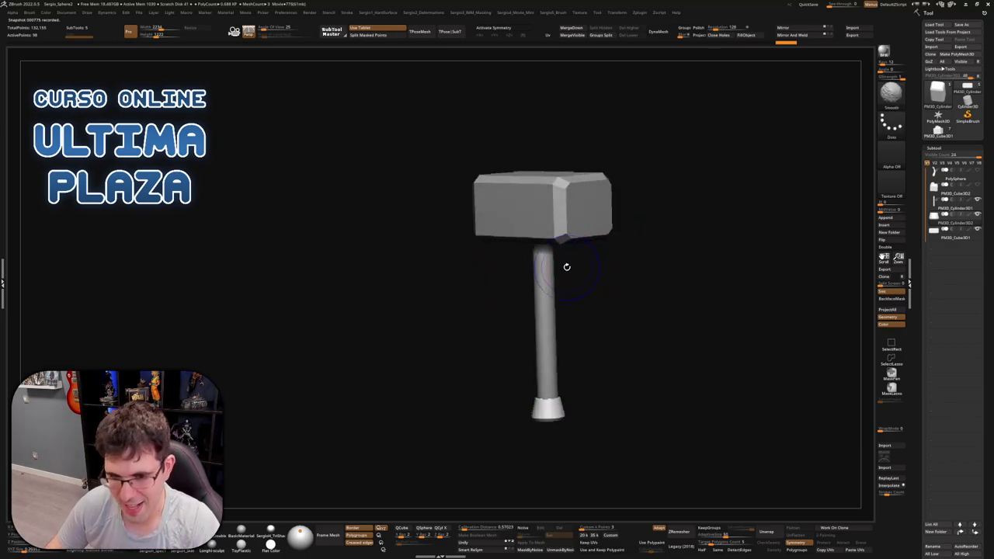
mouse_move(555, 295)
right_mouse_down("ctrl")
mouse_move(570, 210)
mouse_move(575, 244)
mouse_move(587, 238)
mouse_move(559, 267)
mouse_move(578, 240)
mouse_move(559, 228)
mouse_move(554, 240)
mouse_move(583, 216)
right_mouse_up("ctrl")
With symmetry on, mask the head's end and drag the gizmo to lengthen the head
key("x")
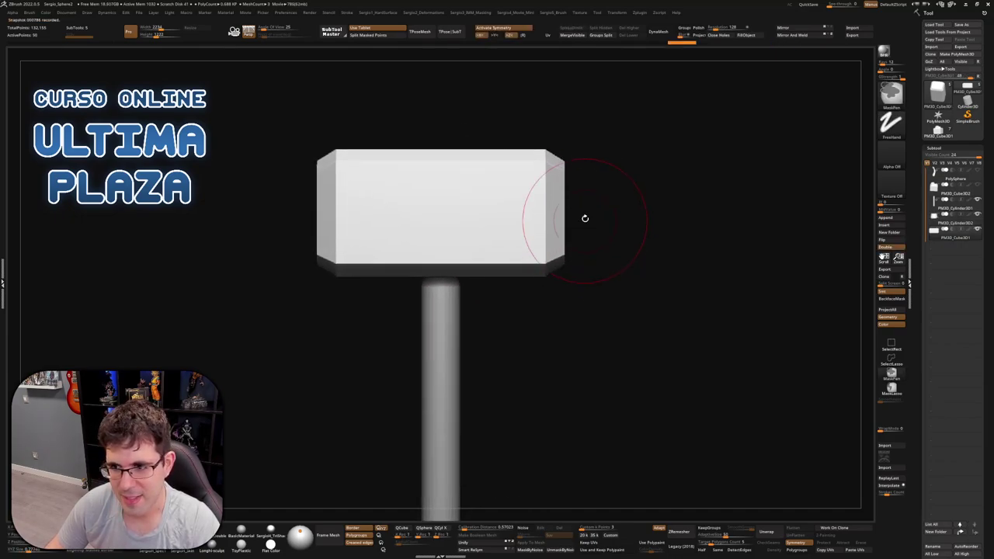
left_click_drag(597, 125, 554, 302, "ctrl")
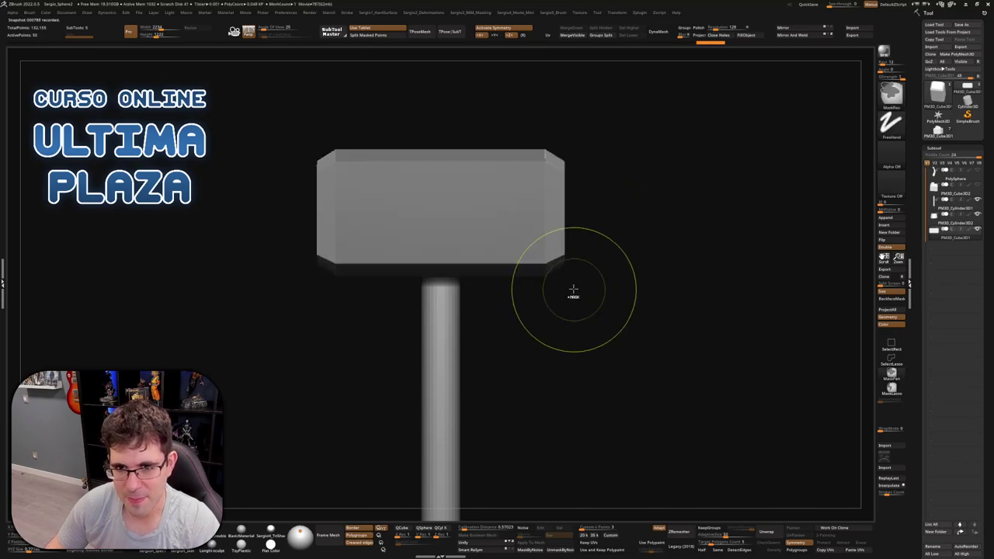
key("w")
right_click_drag(608, 257, 621, 209)
left_click_drag(653, 208, 659, 208)
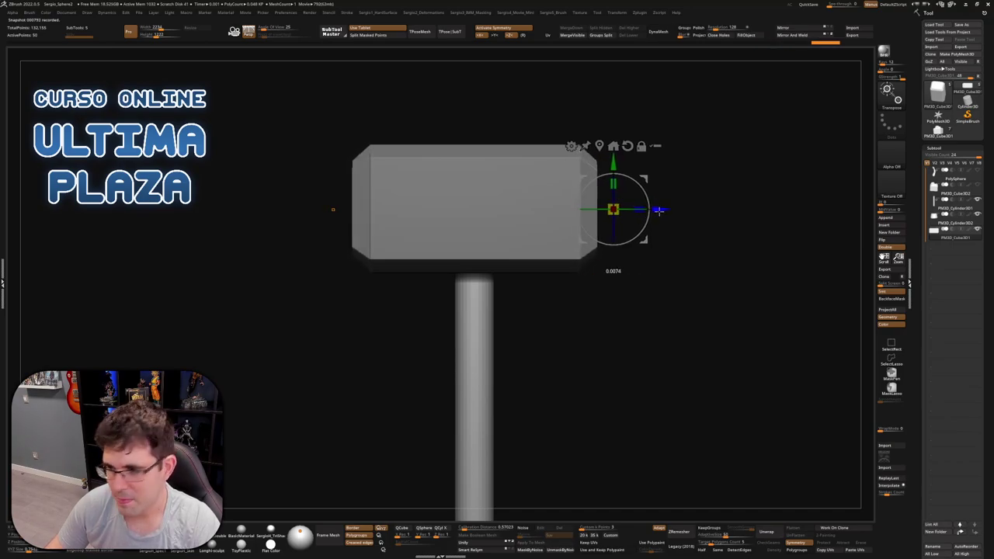
key("q")
Frame and orbit the hammer to check the longer head, then select the handle cylinder
left_click_drag(598, 262, 626, 225, "alt")
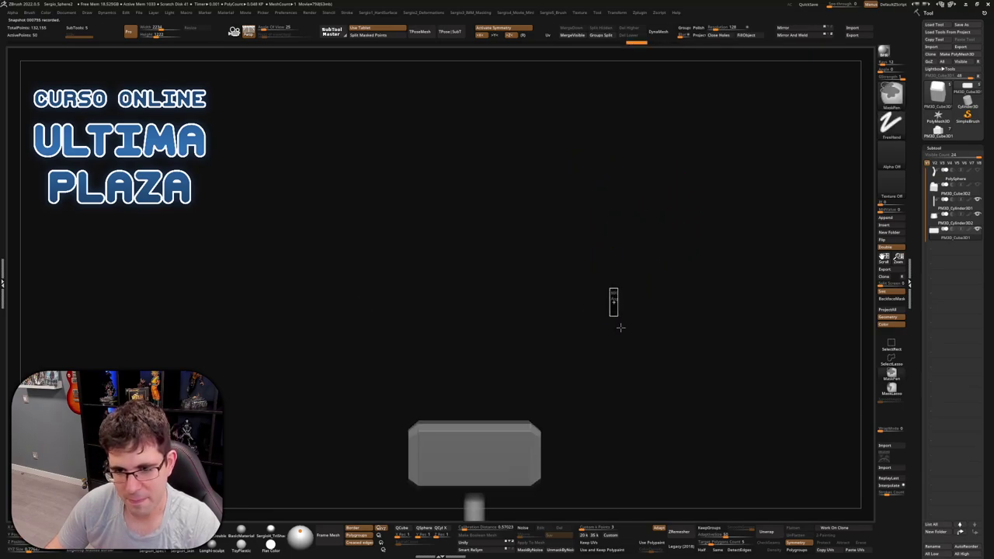
left_click(612, 300, "ctrl")
key("f")
right_click_drag(579, 237, 544, 263)
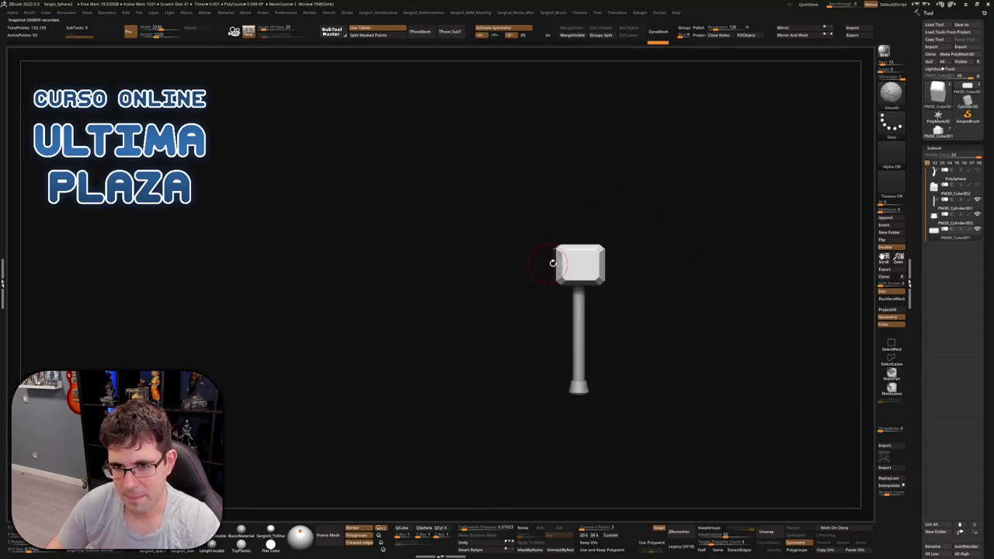
key("w")
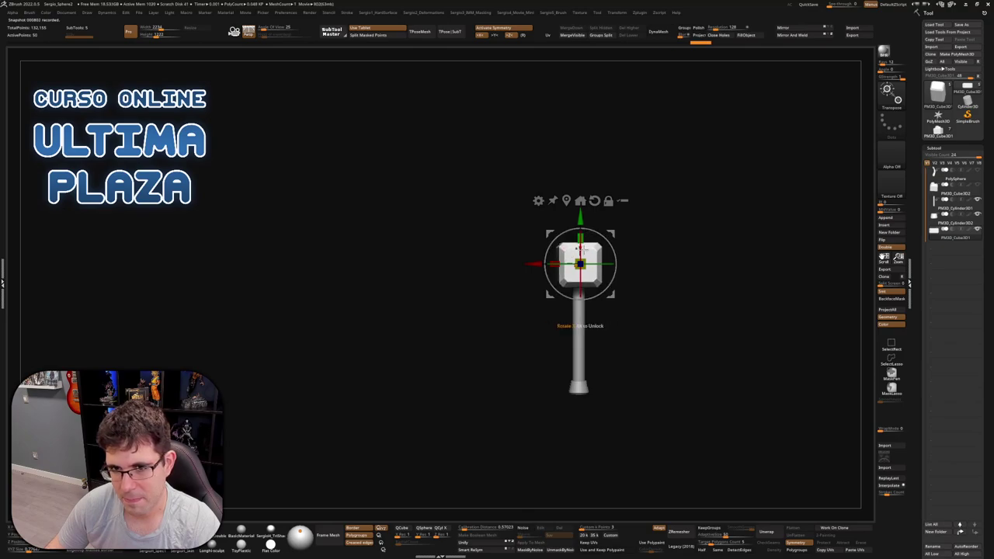
right_click_drag(578, 244, 618, 242)
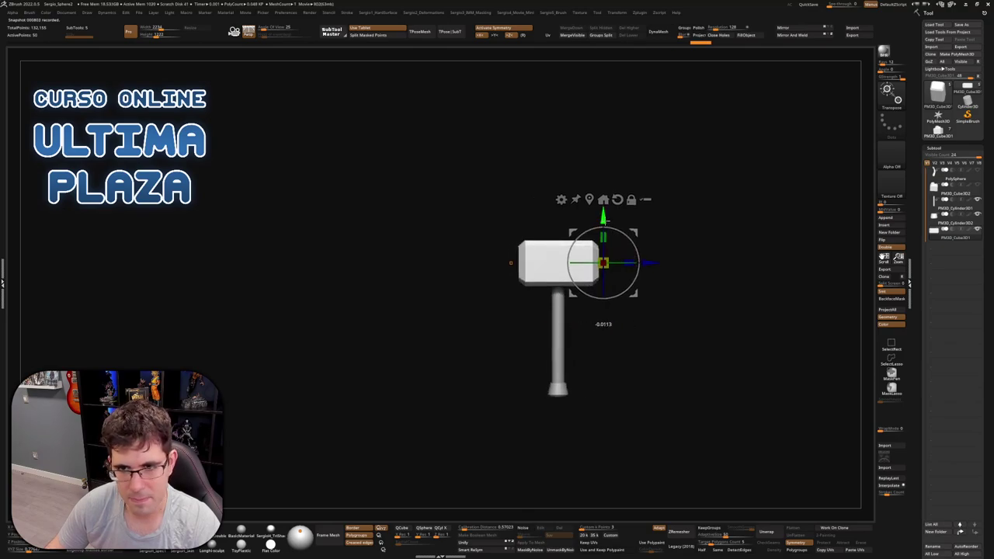
key("q")
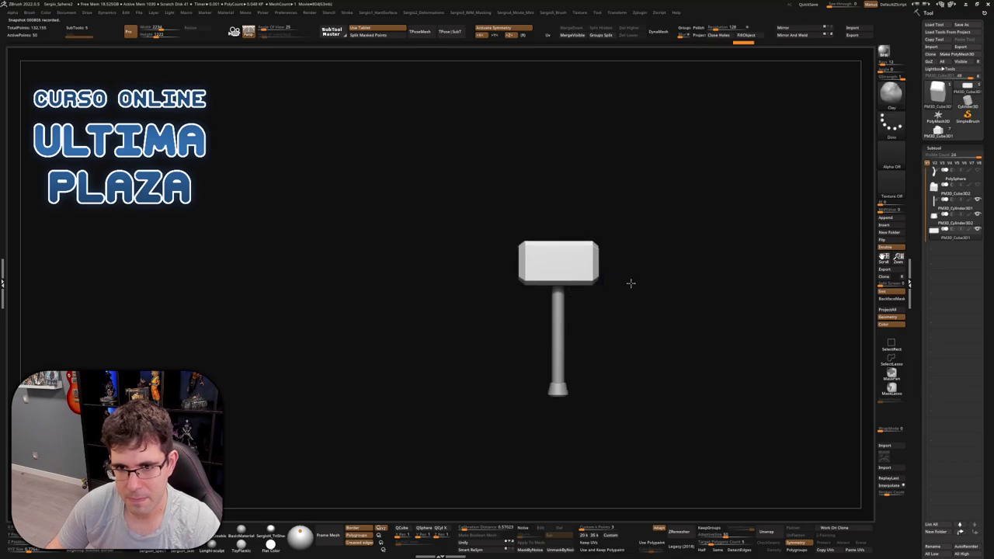
mouse_move(630, 282)
right_mouse_down()
mouse_move(579, 291)
mouse_move(582, 306)
mouse_move(672, 269)
right_mouse_up()
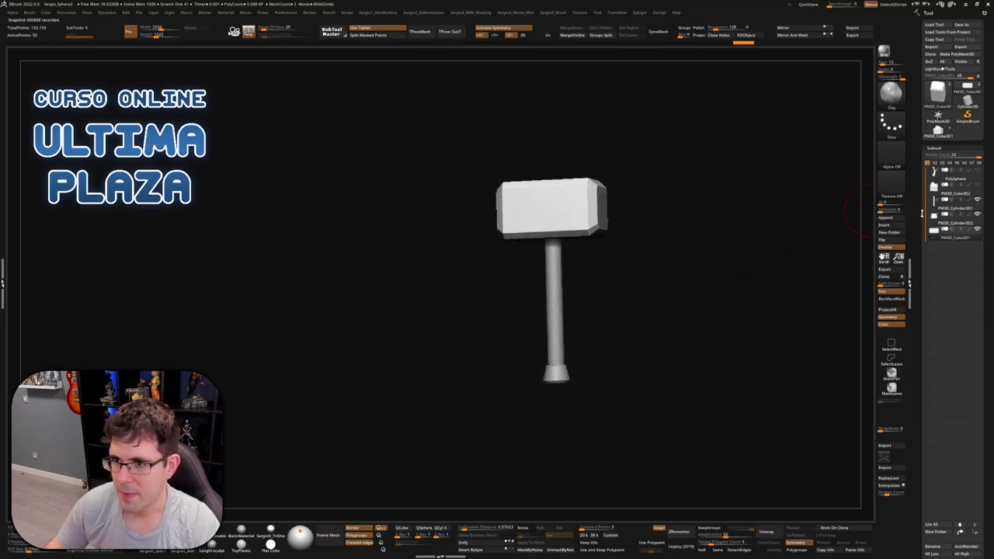
left_click(931, 210)
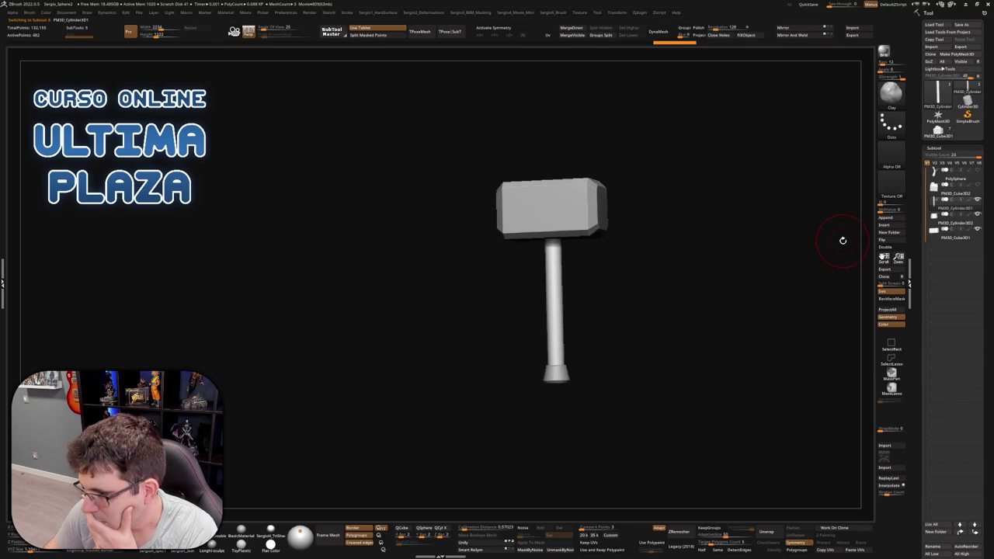
Orbit to inspect the hammer, then run Merge Down on the handle cylinder
left_click_drag(774, 246, 741, 254)
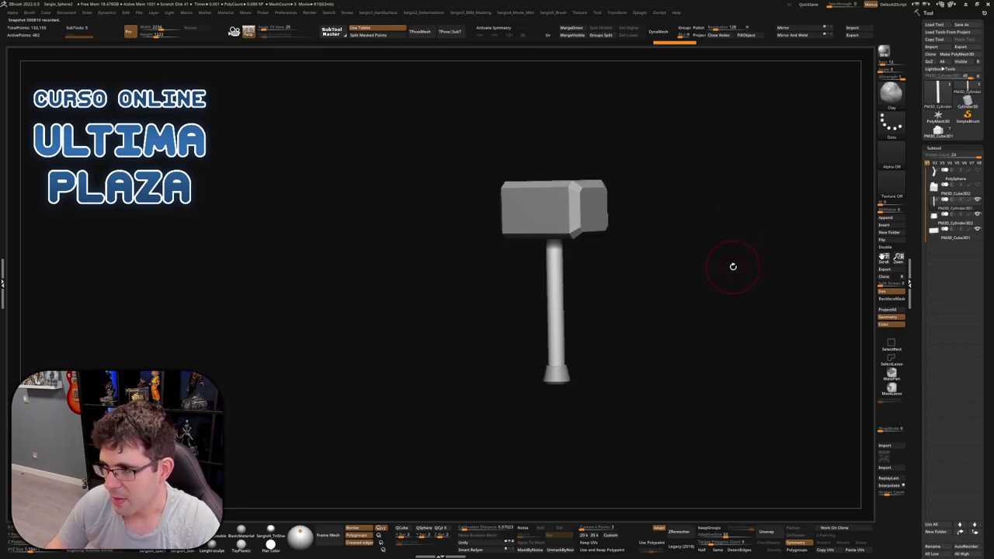
left_click_drag(739, 267, 605, 180)
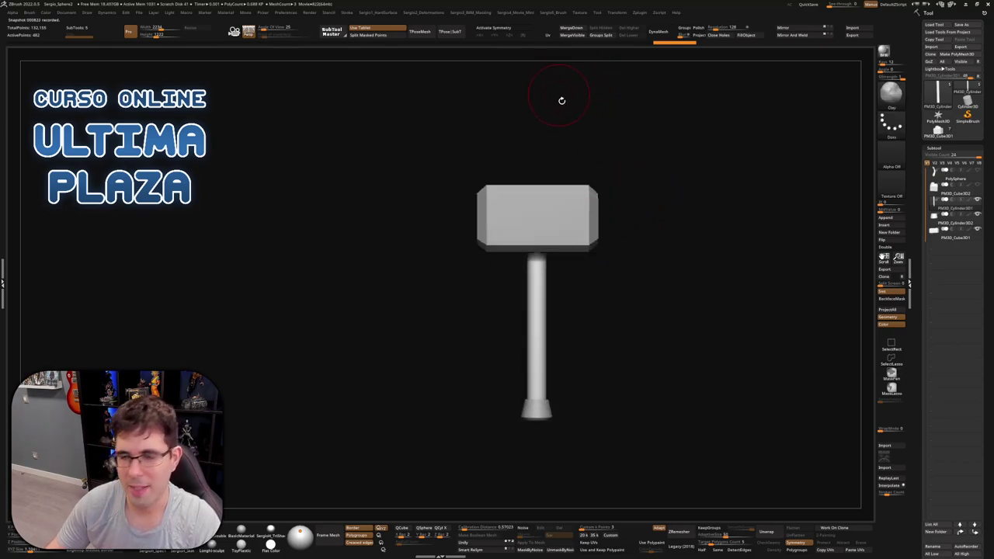
left_click_drag(626, 138, 621, 145)
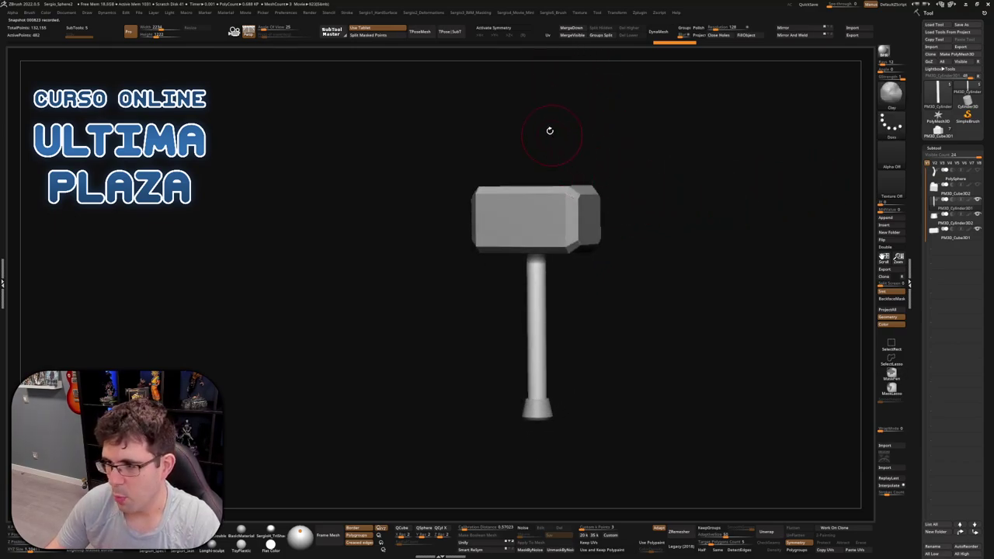
left_click(571, 28)
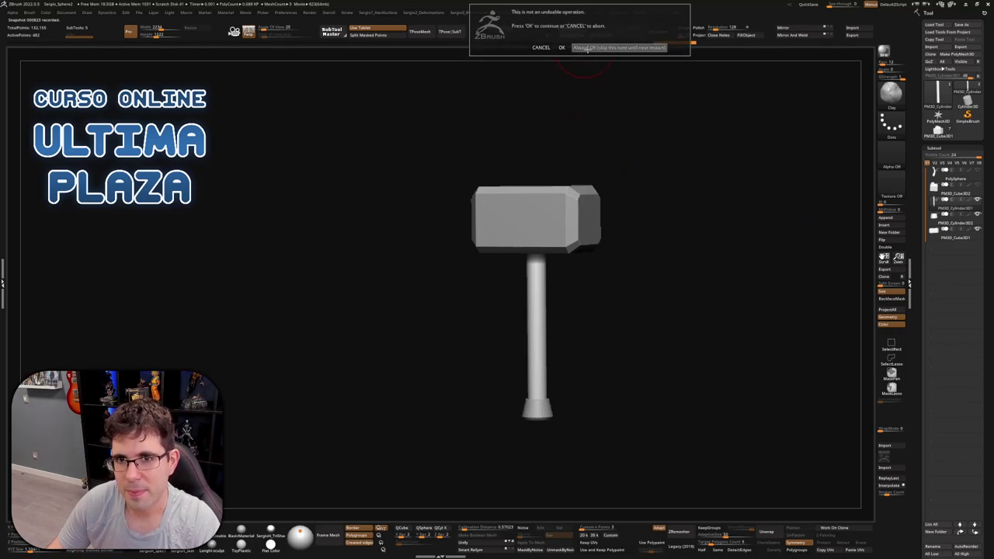
Confirm the merge warning, Merge Down the head as well, and orbit to inspect the result
left_click(614, 46)
left_click(575, 28)
left_click_drag(682, 183, 545, 246)
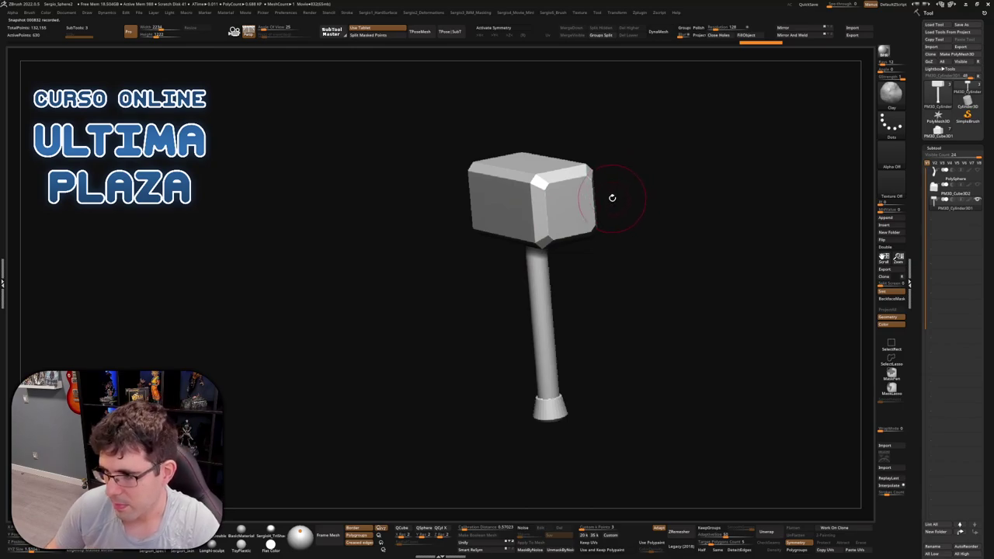
mouse_move(639, 207)
left_mouse_down()
mouse_move(659, 207)
mouse_move(655, 194)
left_mouse_up()
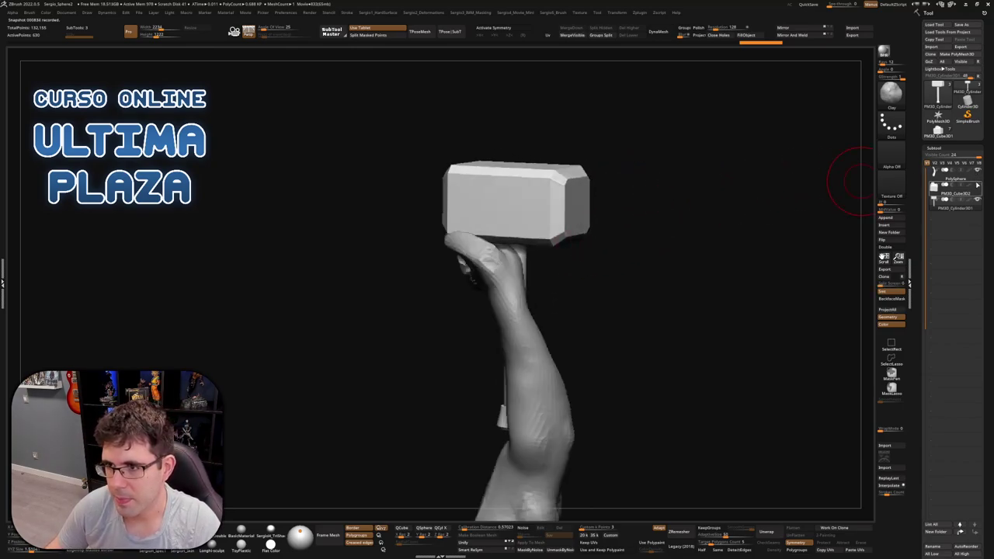
Use the Gizmo to raise, tilt and rotate the hammer upright into the fist
key("w")
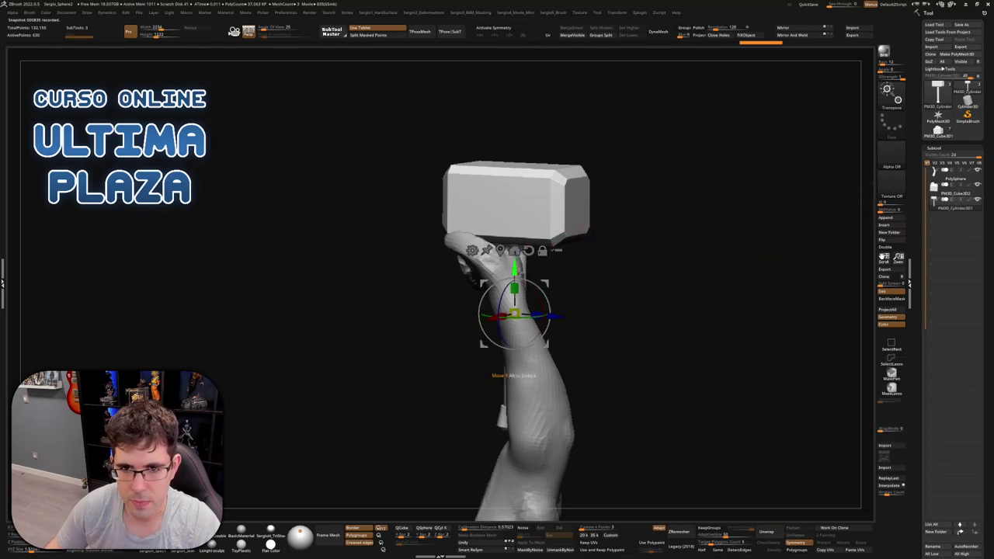
left_click_drag(514, 289, 553, 257)
left_click_drag(514, 227, 487, 242)
left_click_drag(553, 257, 593, 268)
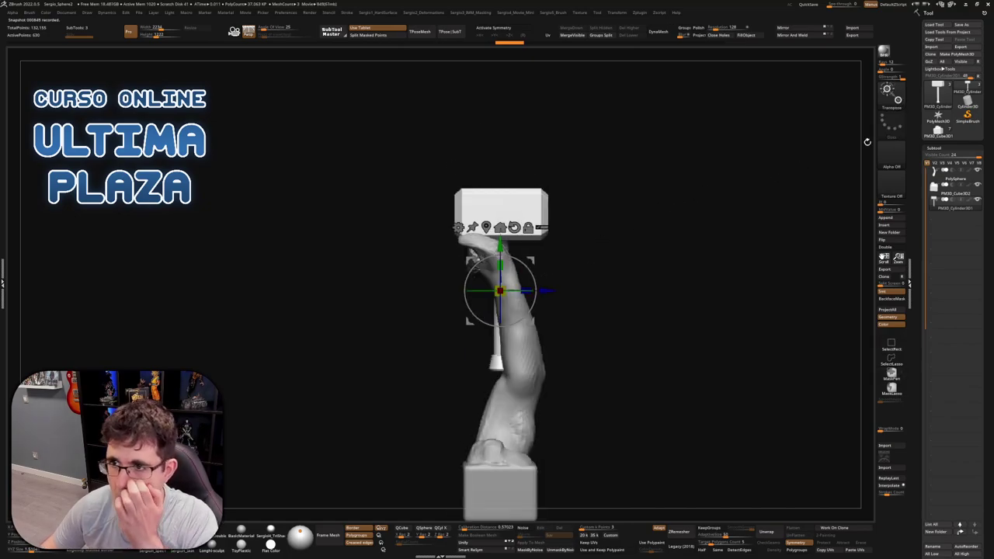
Collapse and re-expand the SubTool list, then call up the hard surface and IMM/masking menus
left_click(940, 149)
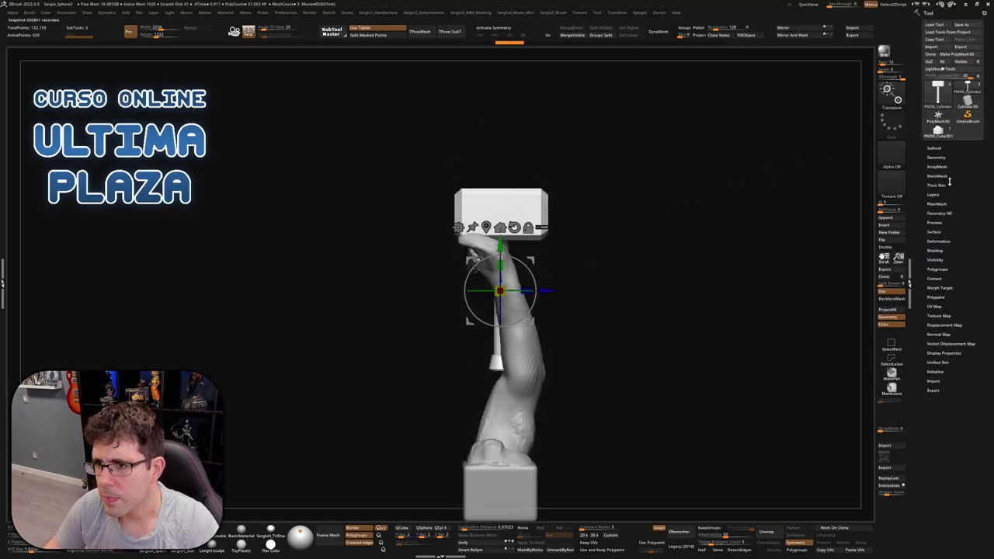
left_click(947, 153)
key("h")
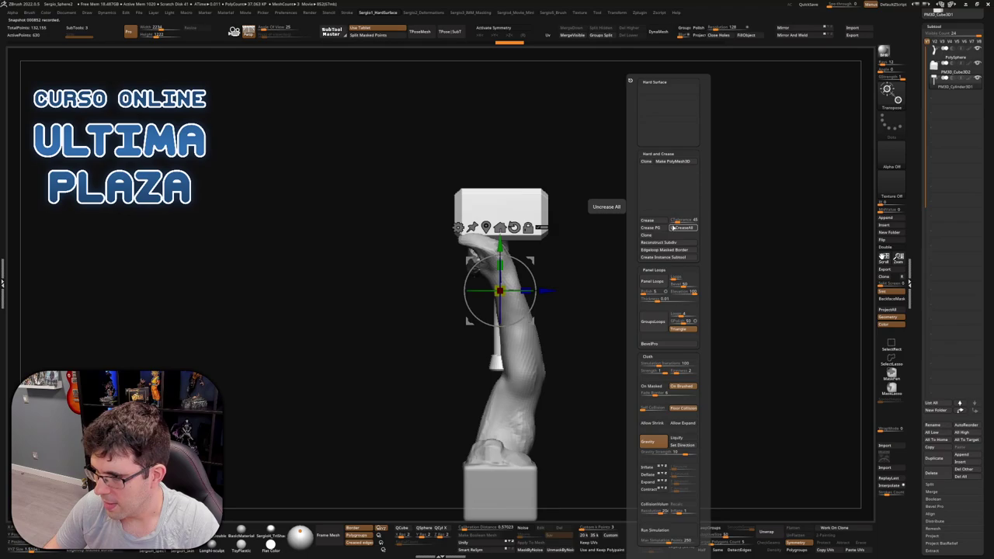
key("m")
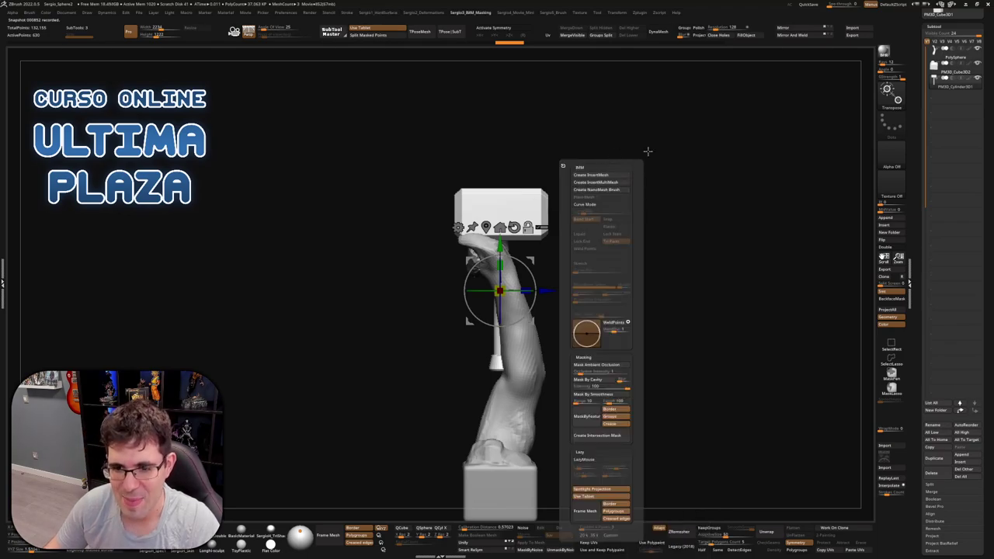
key("m")
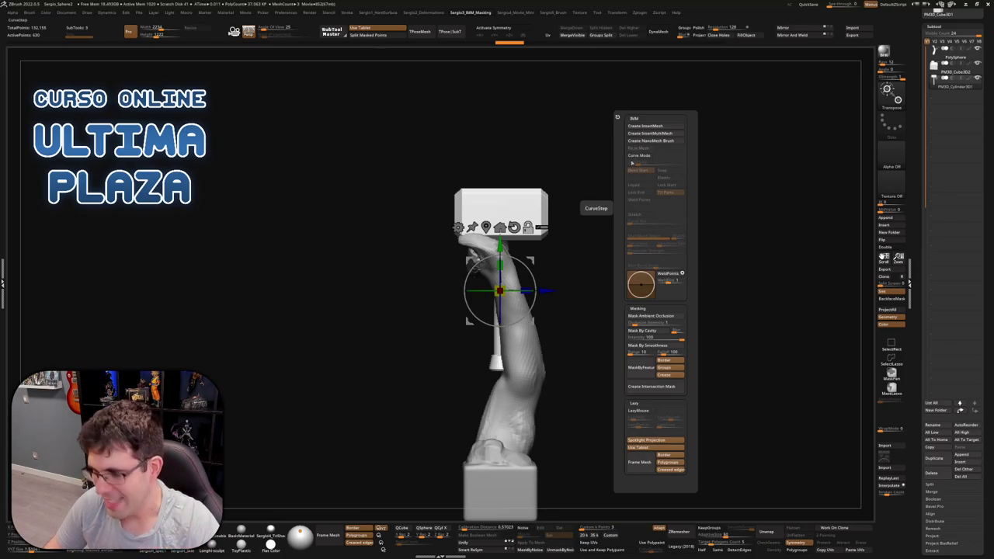
Cycle through the movie, hard surface, deformations, IMM/masking and brush custom menus
key("n")
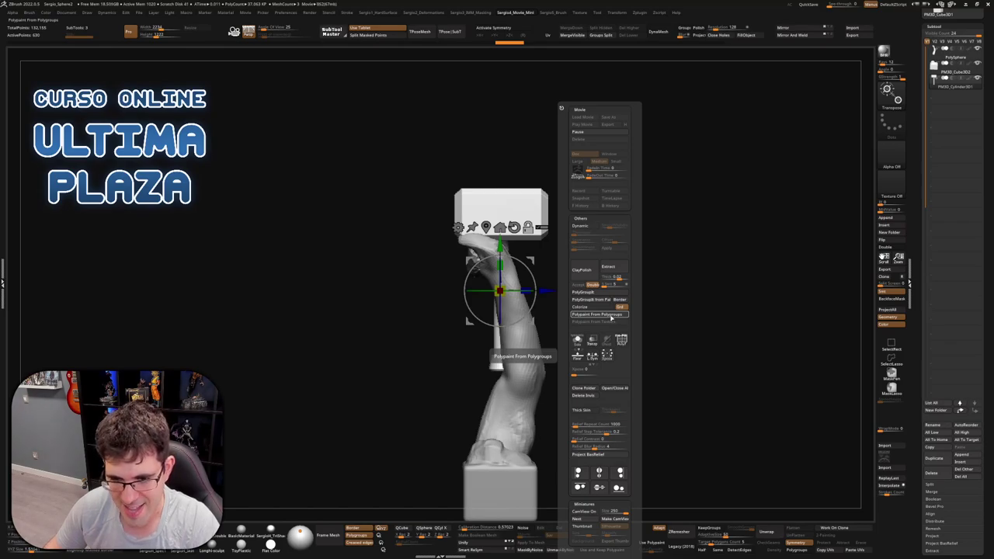
key("h")
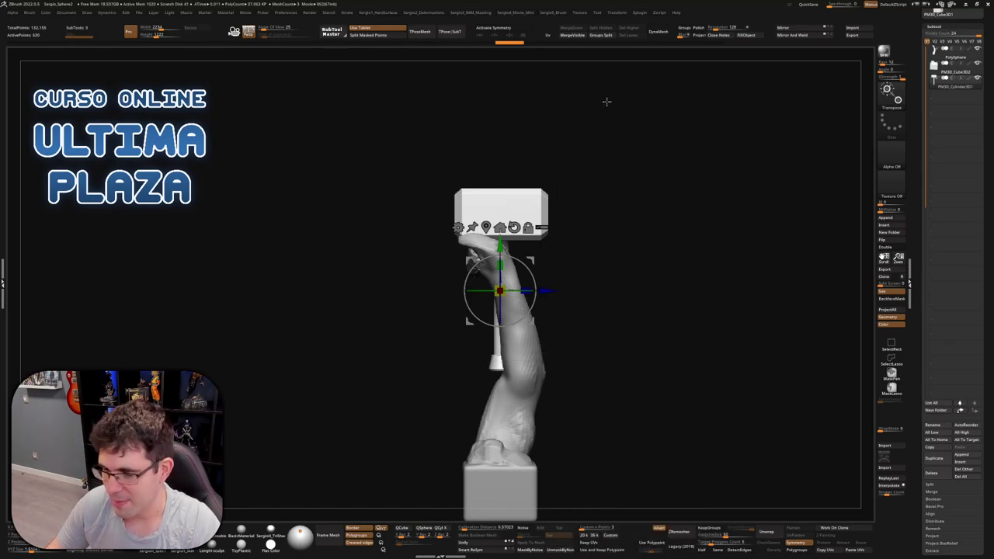
key("d")
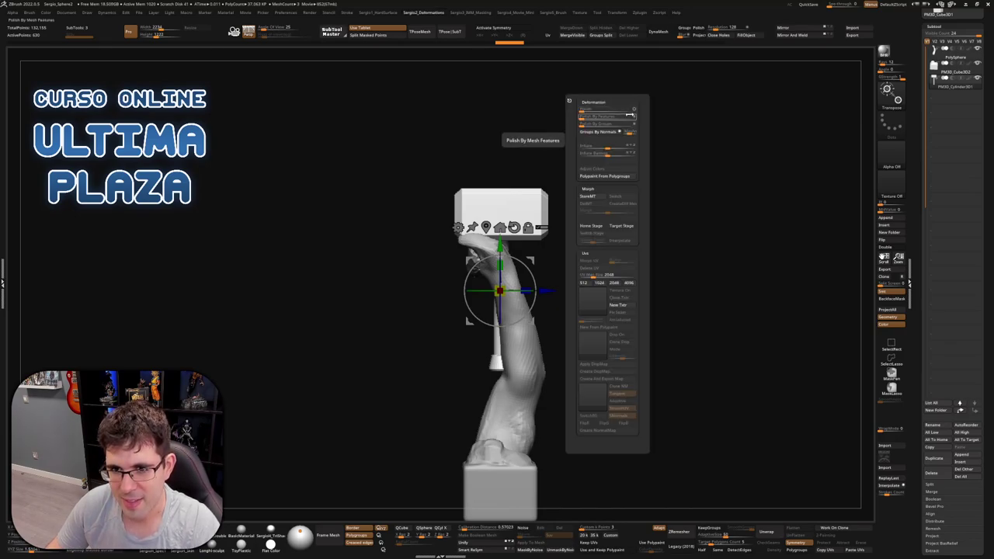
key("i")
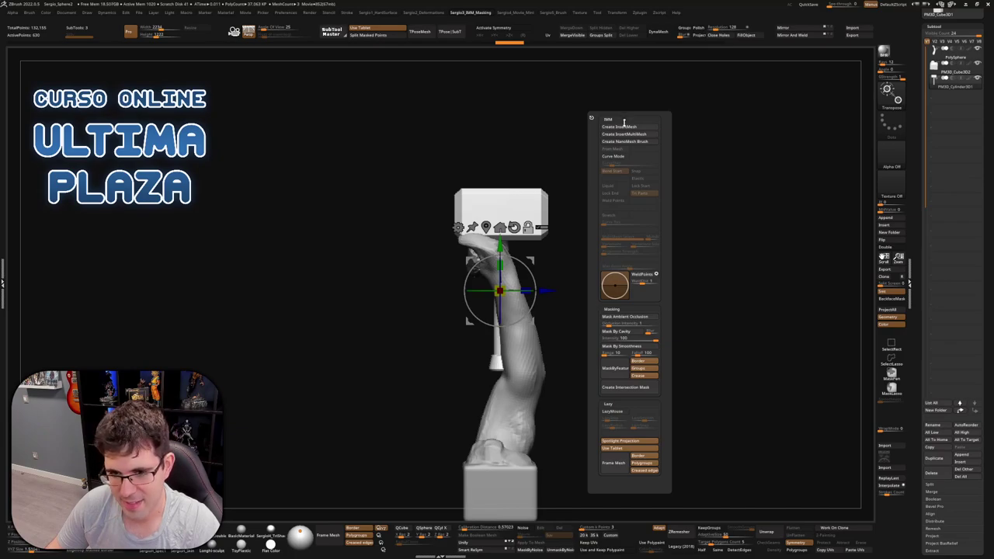
key("m")
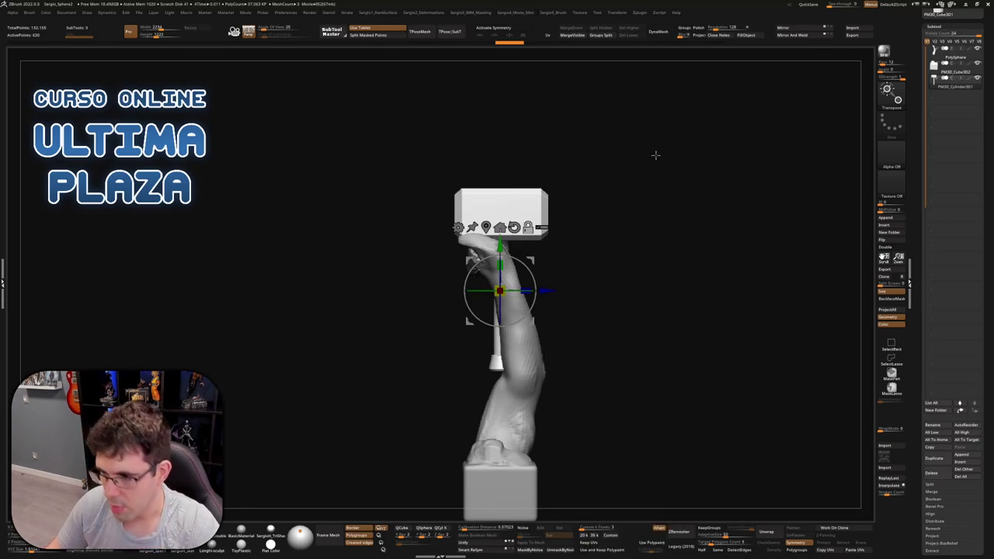
key("h")
key("h")
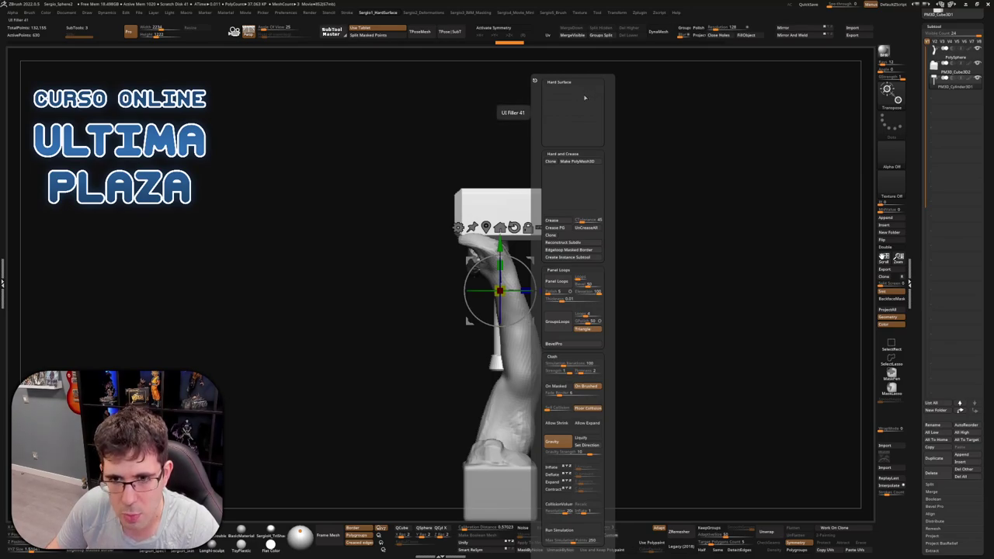
key("d")
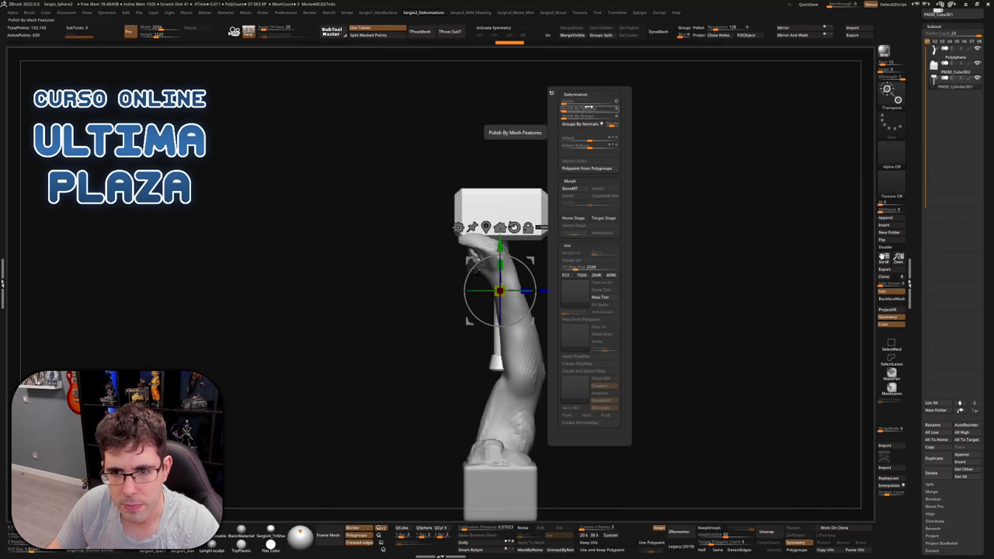
key("h")
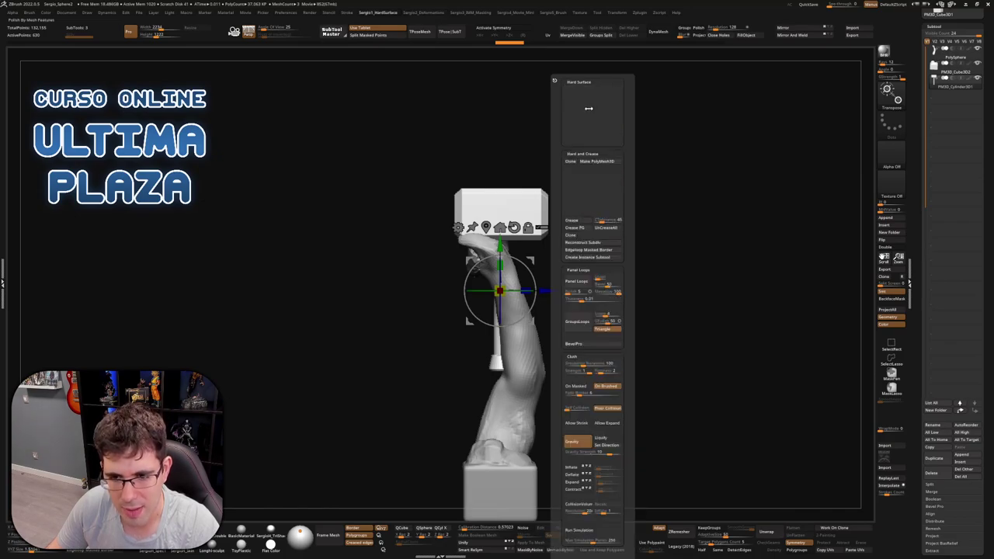
key("m")
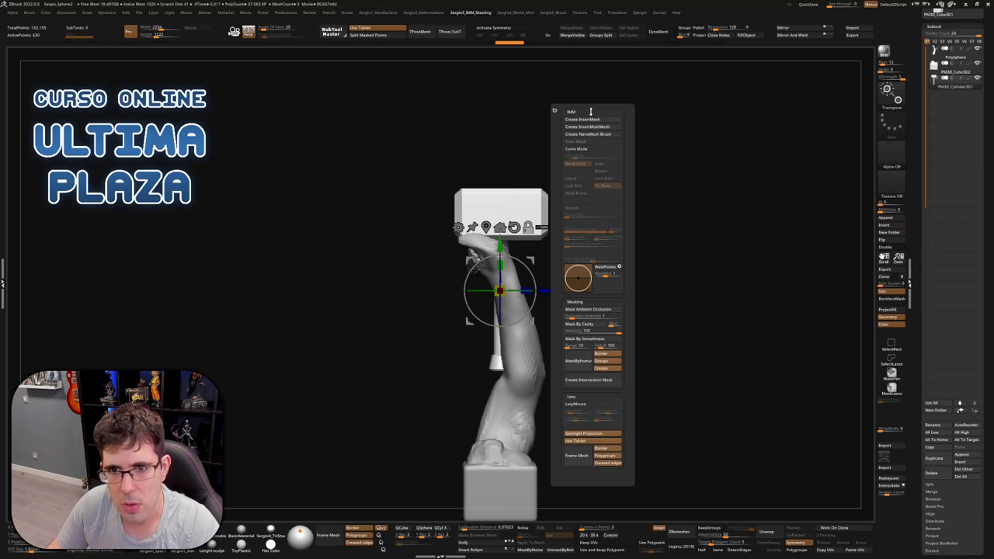
key("b")
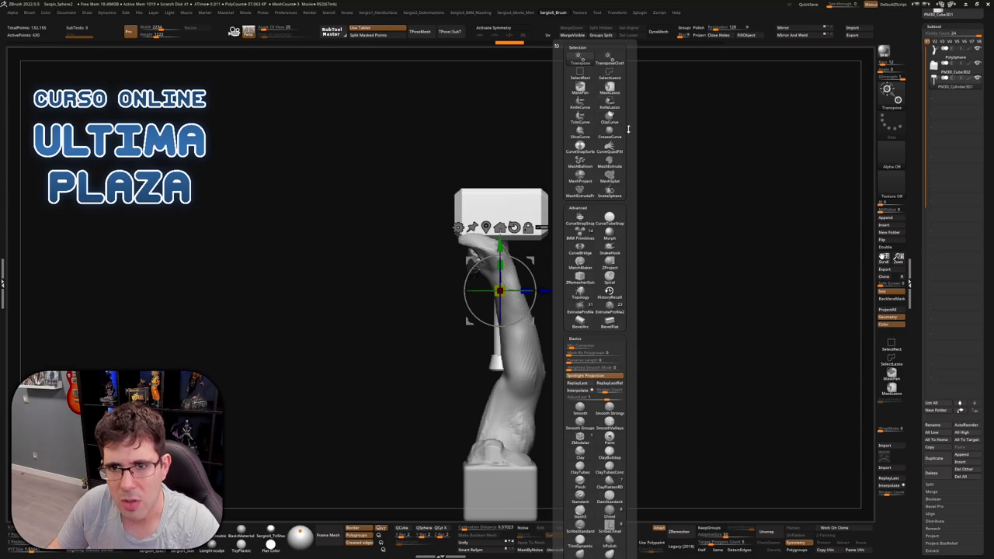
left_click_drag(630, 130, 633, 99)
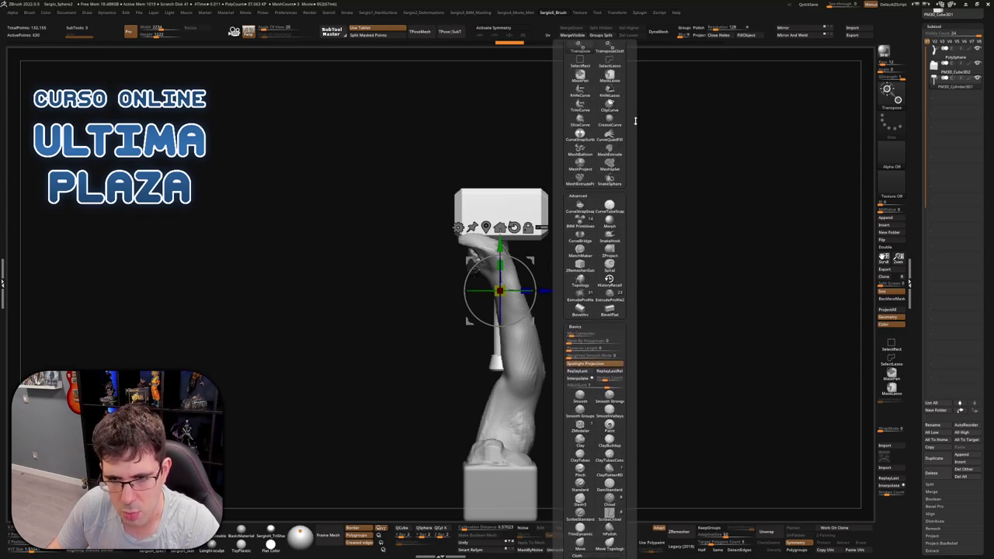
key("h")
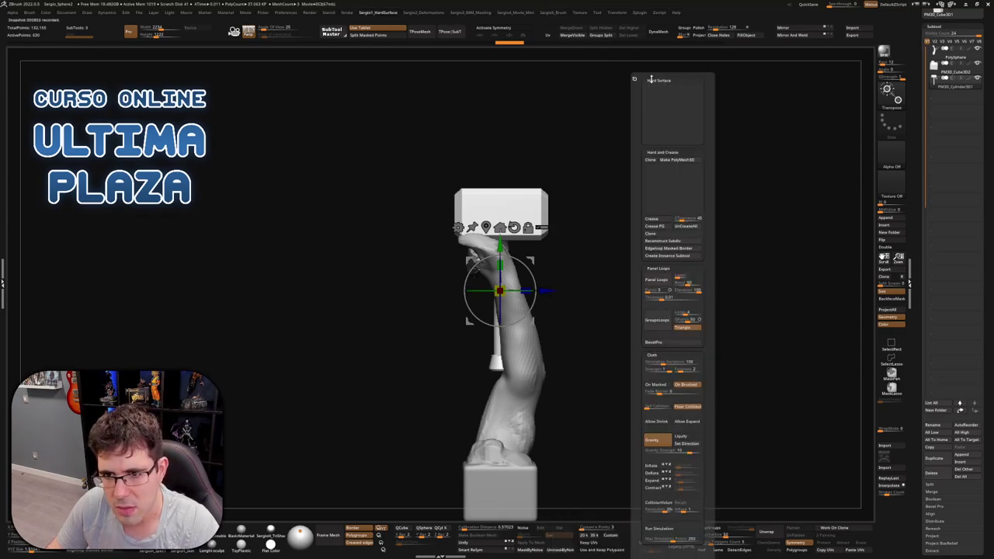
key("h")
key("h")
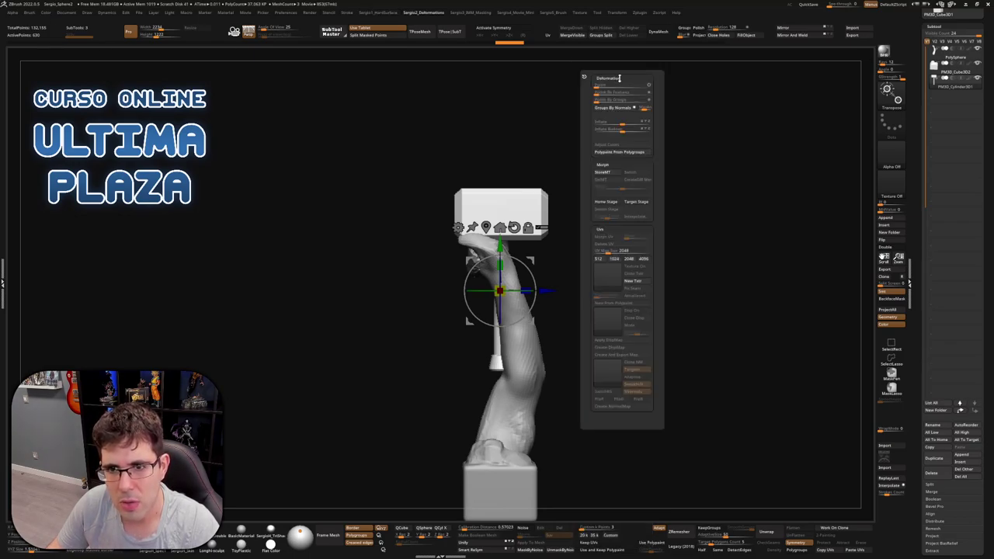
Store the hammer's Home Stage, then tilt it into the fist and orbit to check the grip
left_click(613, 203)
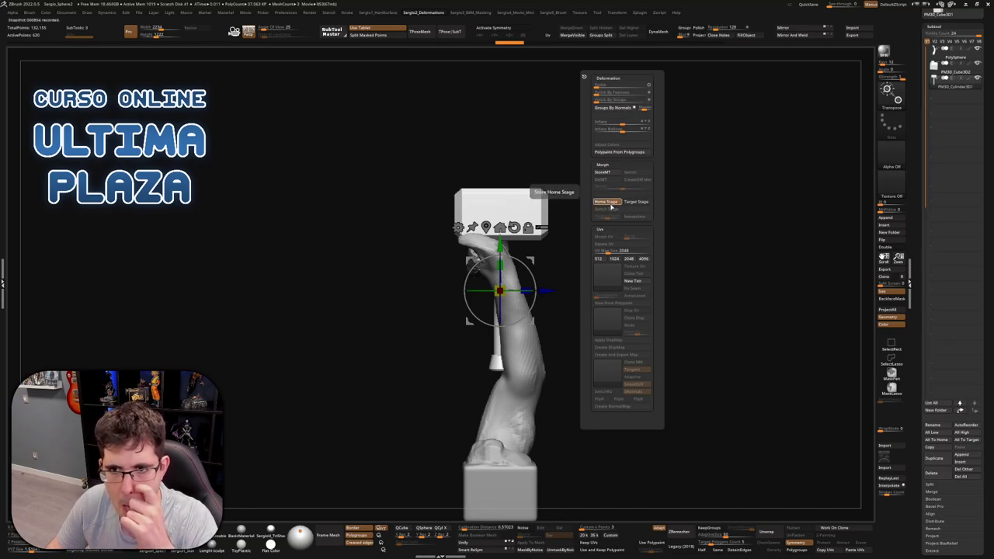
left_click_drag(604, 205, 500, 342)
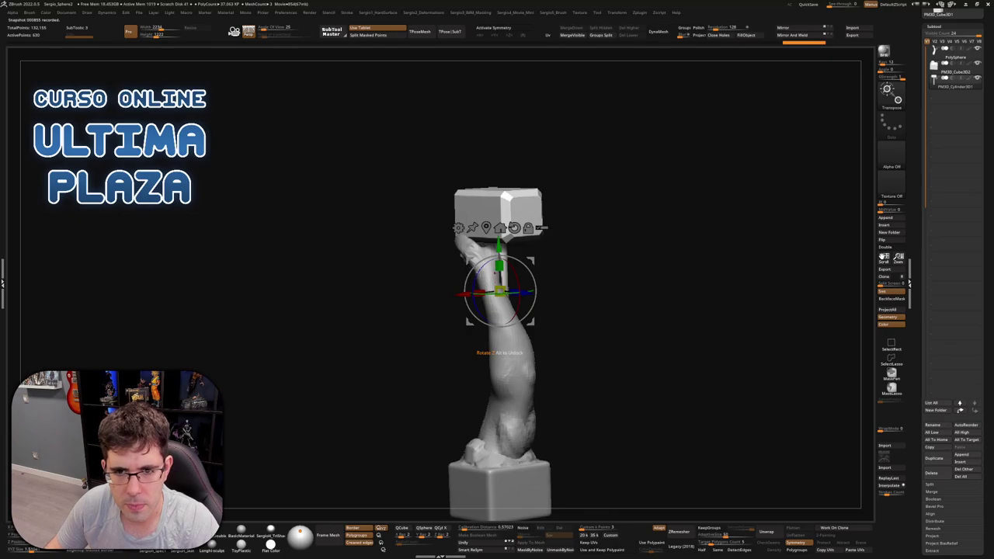
left_click_drag(532, 293, 514, 205)
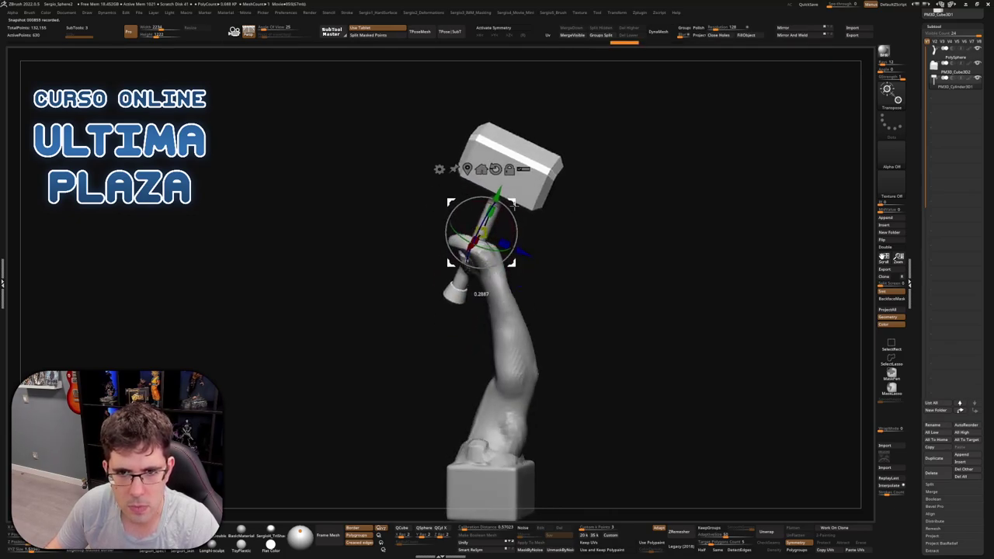
left_click_drag(575, 225, 554, 248)
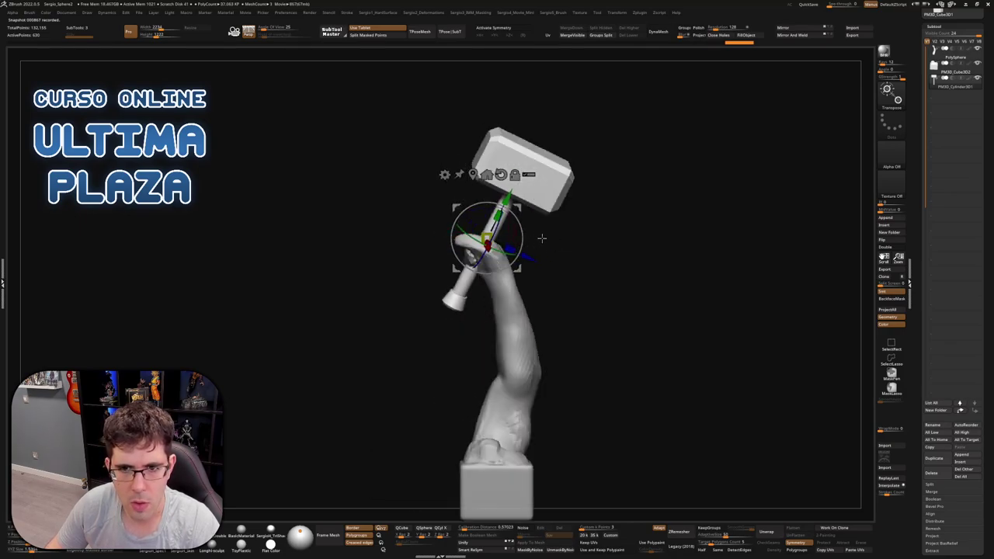
left_click_drag(559, 231, 594, 193)
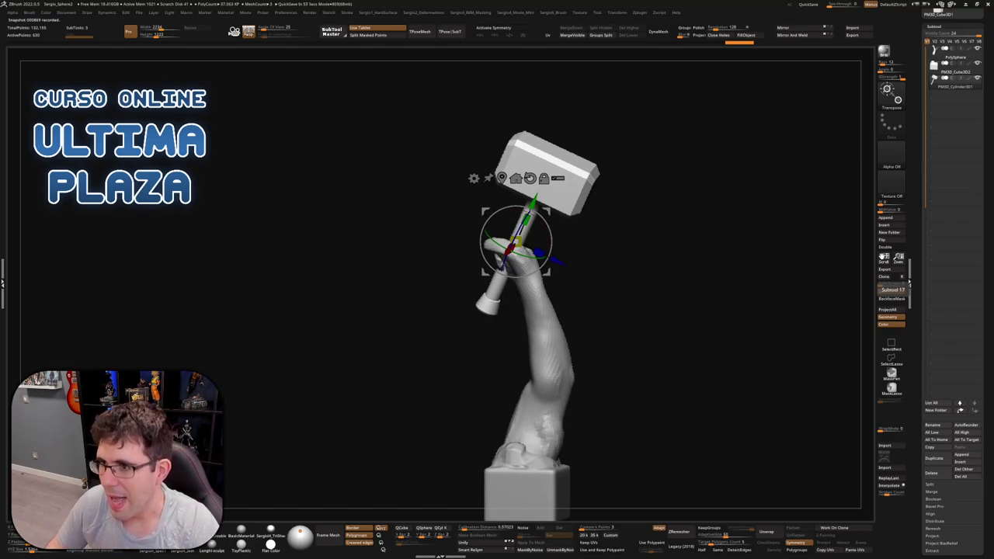
mouse_move(504, 303)
left_mouse_down()
mouse_move(525, 257)
mouse_move(499, 256)
left_mouse_up()
key("q")
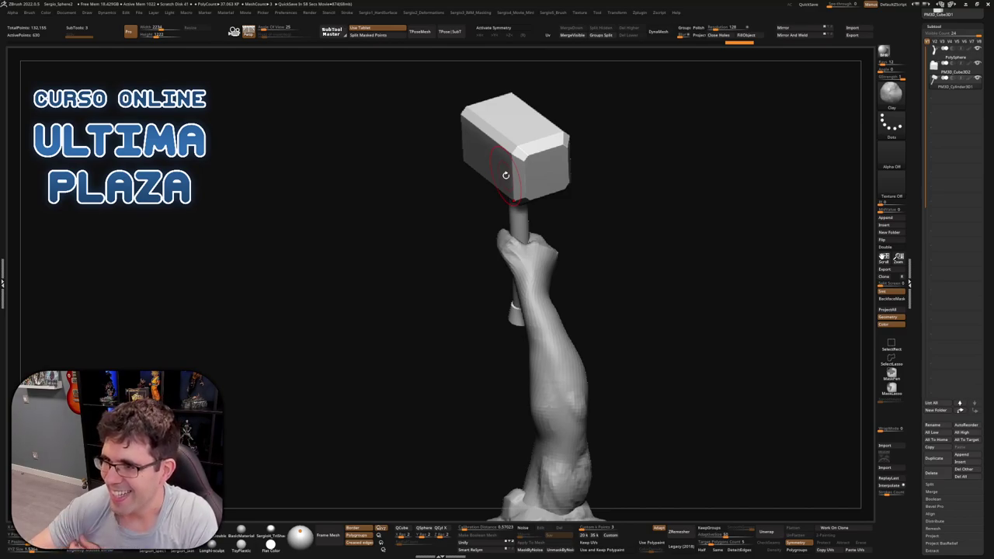
Orbit around the model and switch to masking for the gripping hand
mouse_move(597, 259)
left_mouse_down()
mouse_move(531, 250)
mouse_move(526, 223)
mouse_move(524, 295)
left_mouse_up()
key("ctrl")
left_click_drag(562, 233, 518, 290)
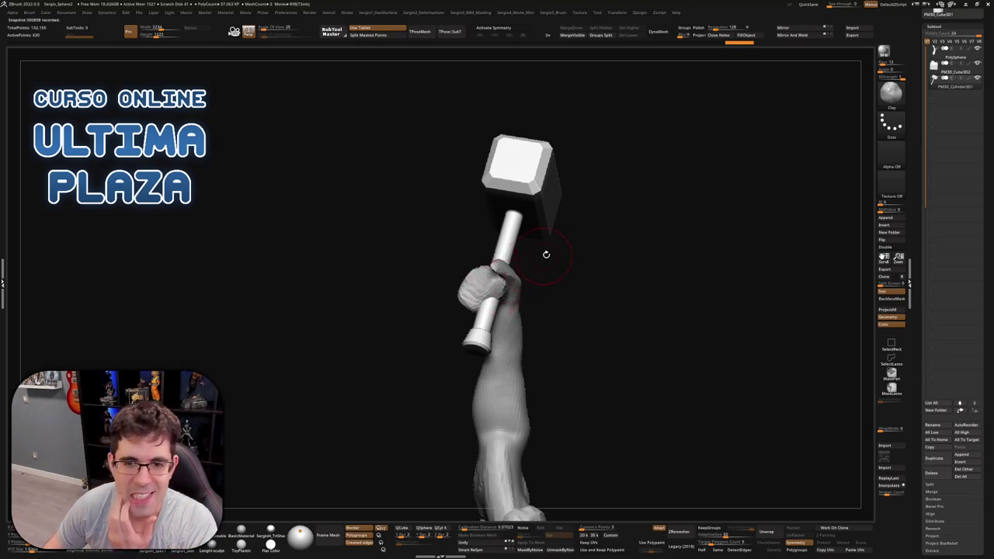
mouse_move(545, 254)
left_mouse_down()
mouse_move(498, 287)
mouse_move(548, 284)
mouse_move(433, 353)
left_mouse_up()
Mask the gripping hand, invert the mask, and bring up the gizmo while orbiting the hand
left_click(892, 388)
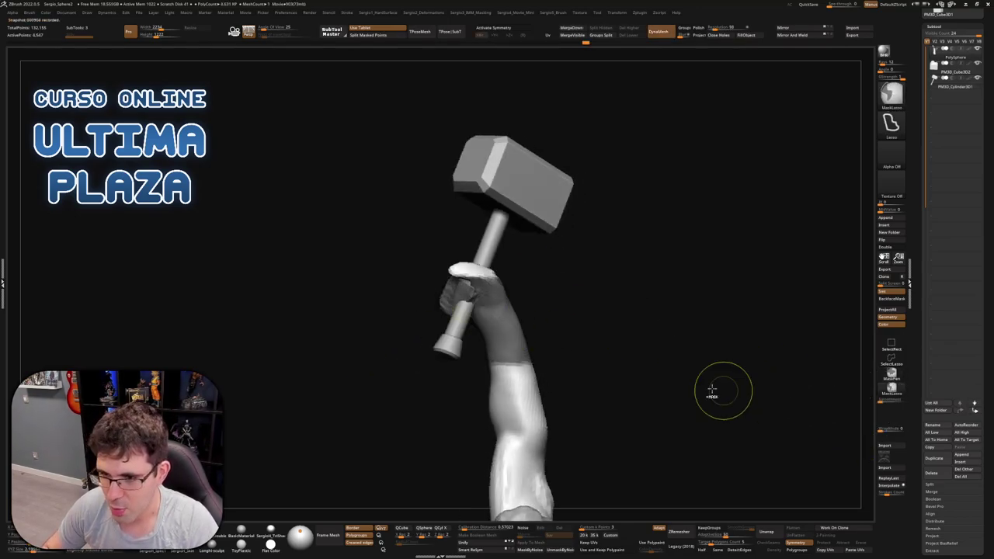
mouse_move(538, 271)
left_mouse_down("ctrl")
mouse_move(383, 271)
mouse_move(524, 311)
left_mouse_up("ctrl")
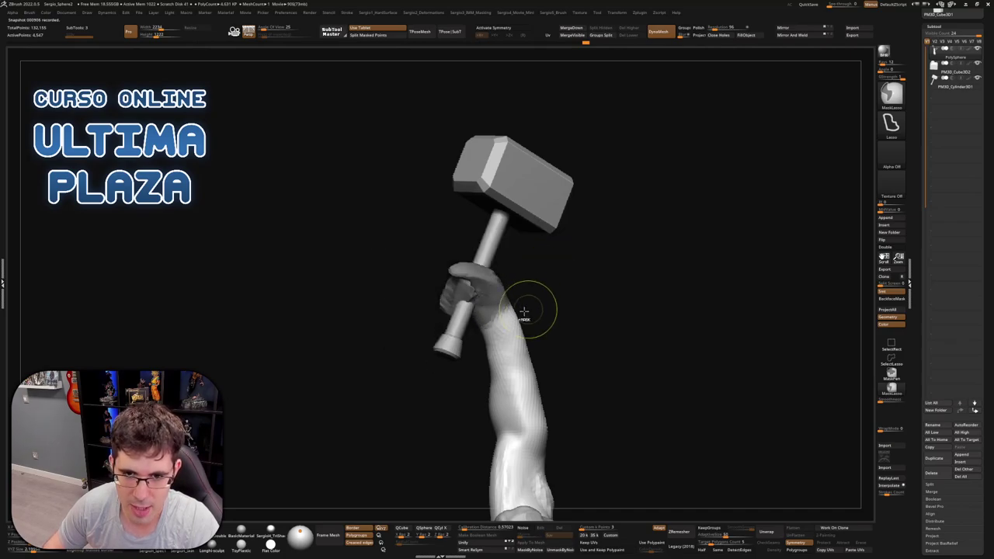
key("ctrl+i")
key("w")
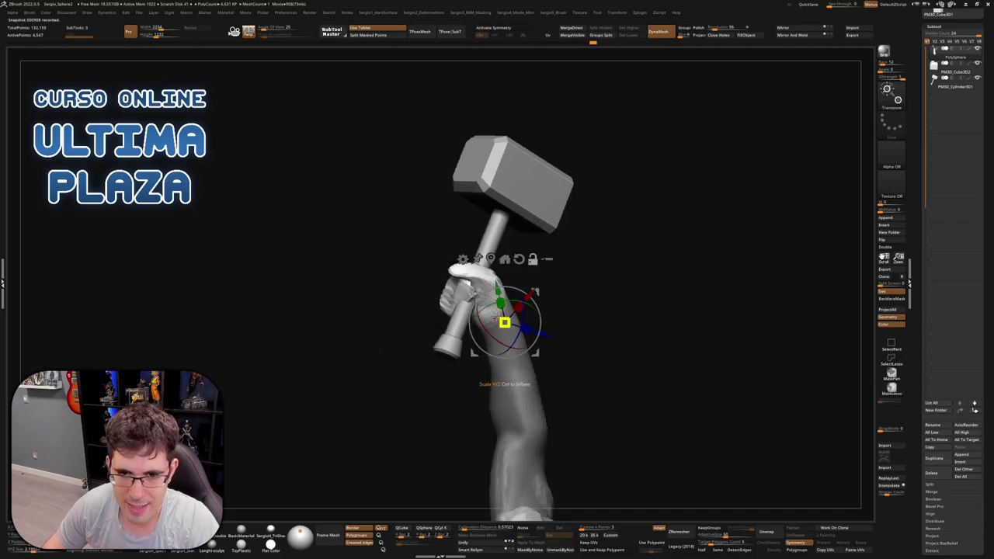
left_click_drag(491, 344, 509, 318)
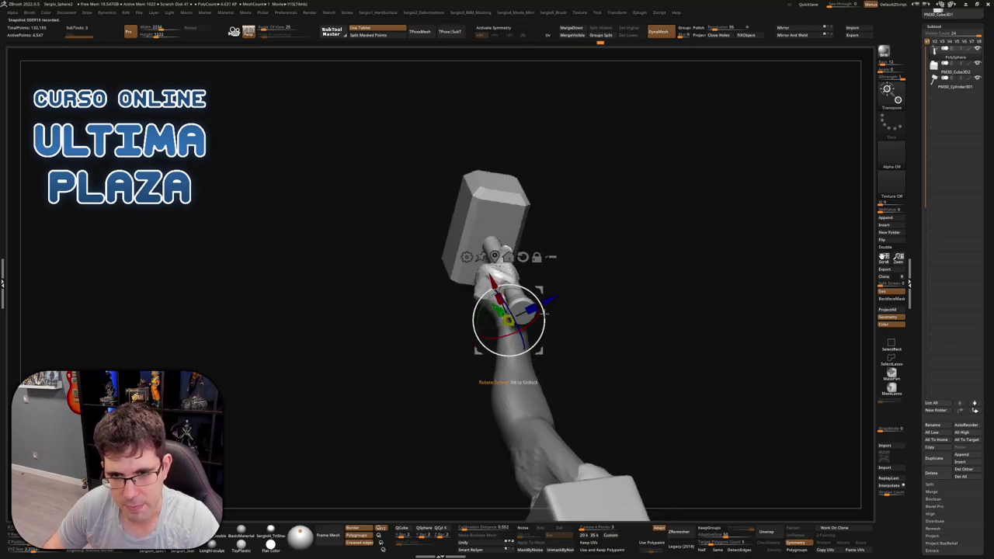
mouse_move(478, 351)
left_mouse_down()
mouse_move(466, 324)
mouse_move(497, 326)
left_mouse_up()
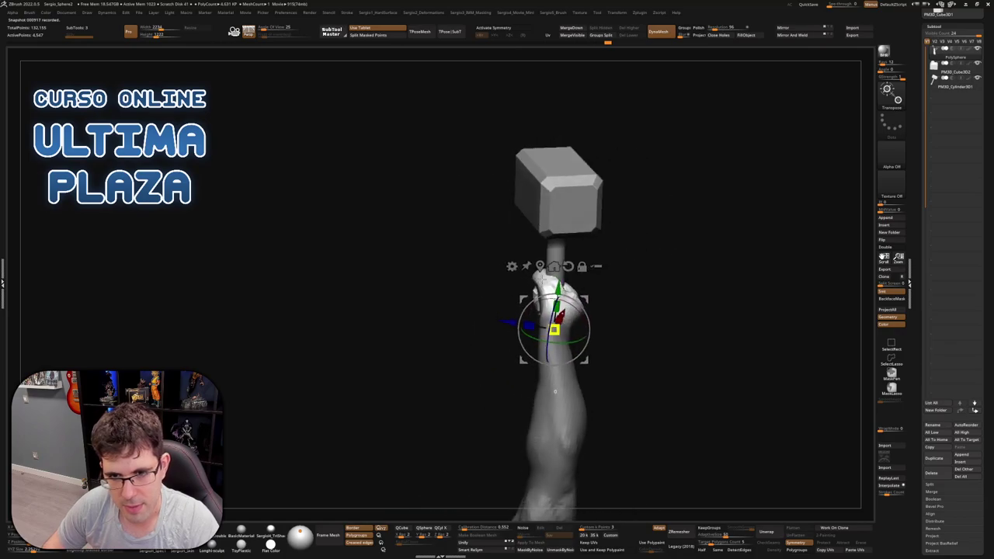
key("q")
mouse_move(575, 334)
left_mouse_down()
mouse_move(597, 336)
mouse_move(544, 349)
mouse_move(575, 404)
mouse_move(555, 365)
mouse_move(544, 380)
mouse_move(601, 421)
mouse_move(621, 411)
mouse_move(633, 419)
left_mouse_up()
Pick the Move brush, re-mask the hand and hammer, and bring up the gizmo on the arm
key("b")
key("m")
key("v")
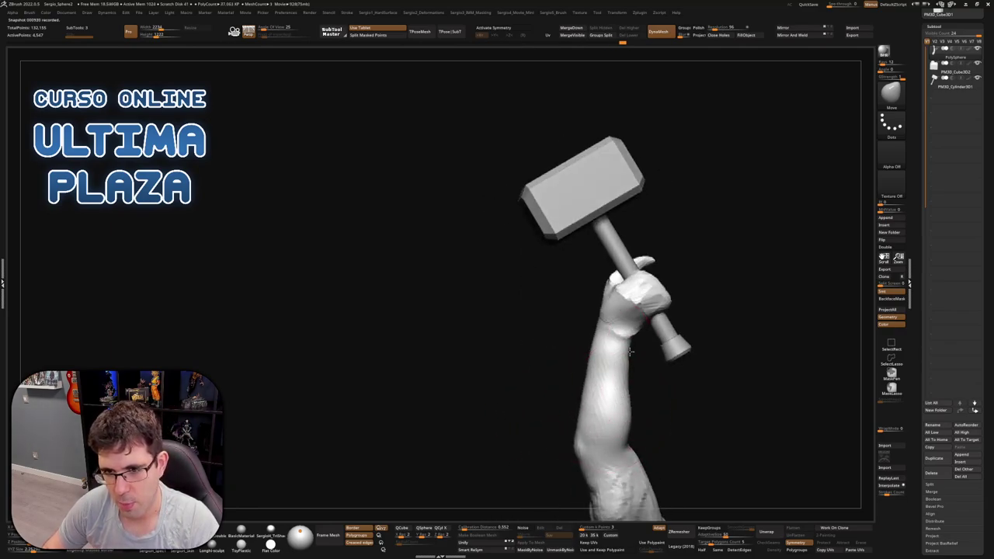
mouse_move(630, 351)
left_mouse_down()
mouse_move(655, 396)
mouse_move(636, 364)
mouse_move(638, 395)
mouse_move(630, 307)
left_mouse_up()
left_click_drag(631, 306, 635, 351, "ctrl")
mouse_move(635, 351)
left_mouse_down()
mouse_move(661, 348)
mouse_move(641, 349)
mouse_move(650, 342)
left_mouse_up()
right_click_drag(593, 275, 639, 306)
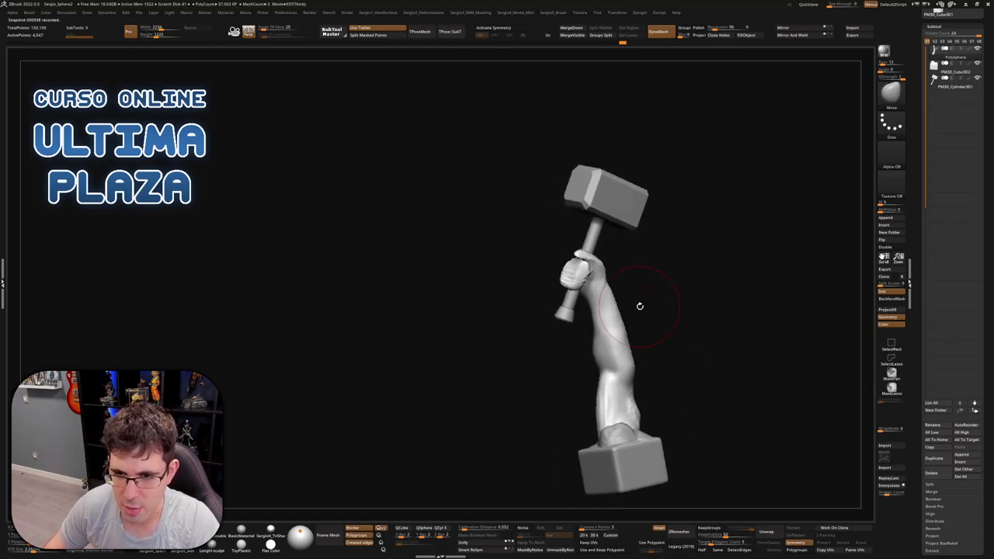
mouse_move(590, 353)
left_mouse_down("ctrl")
mouse_move(459, 122)
mouse_move(607, 336)
left_mouse_up("ctrl")
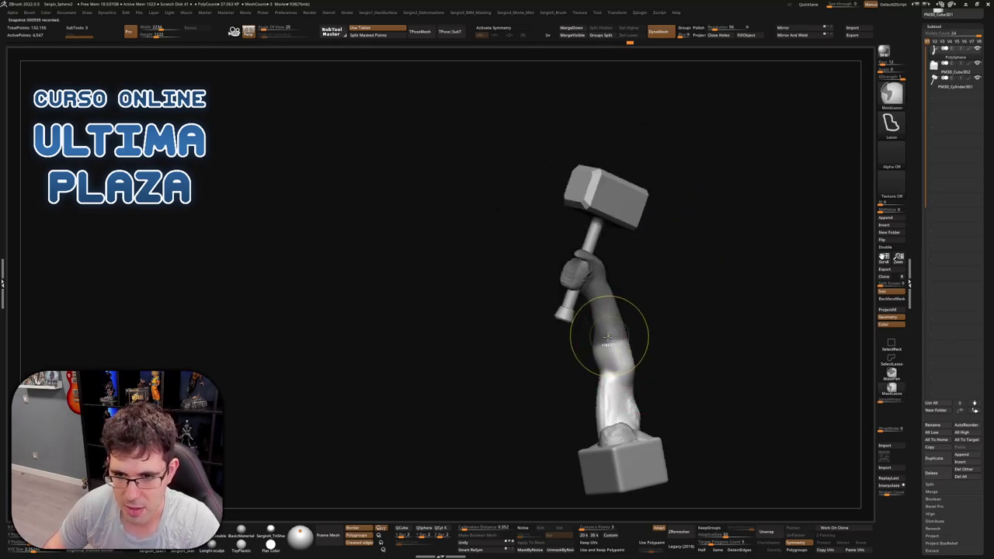
key("w")
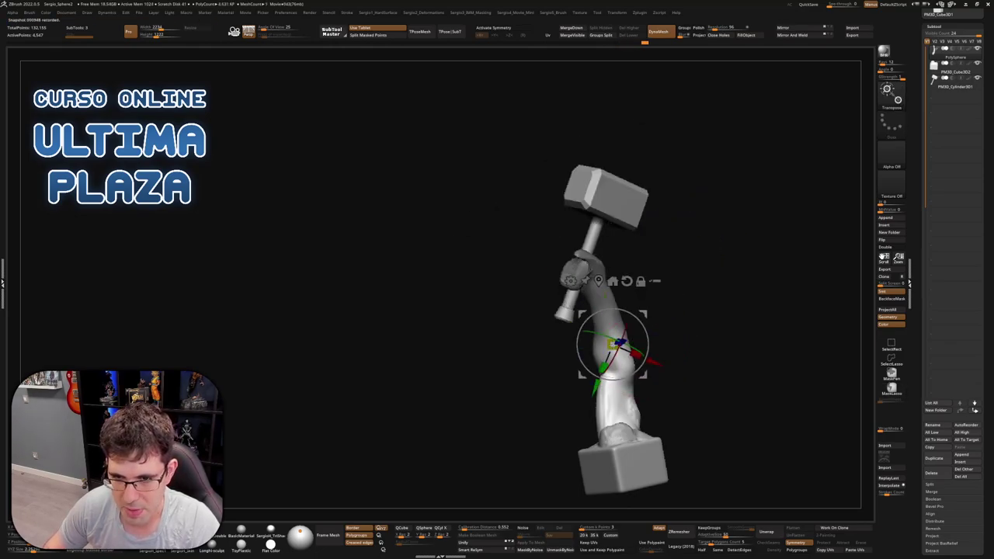
mouse_move(641, 358)
right_mouse_down()
mouse_move(689, 328)
mouse_move(649, 351)
mouse_move(691, 357)
mouse_move(647, 342)
mouse_move(701, 328)
mouse_move(691, 347)
mouse_move(668, 354)
right_mouse_up()
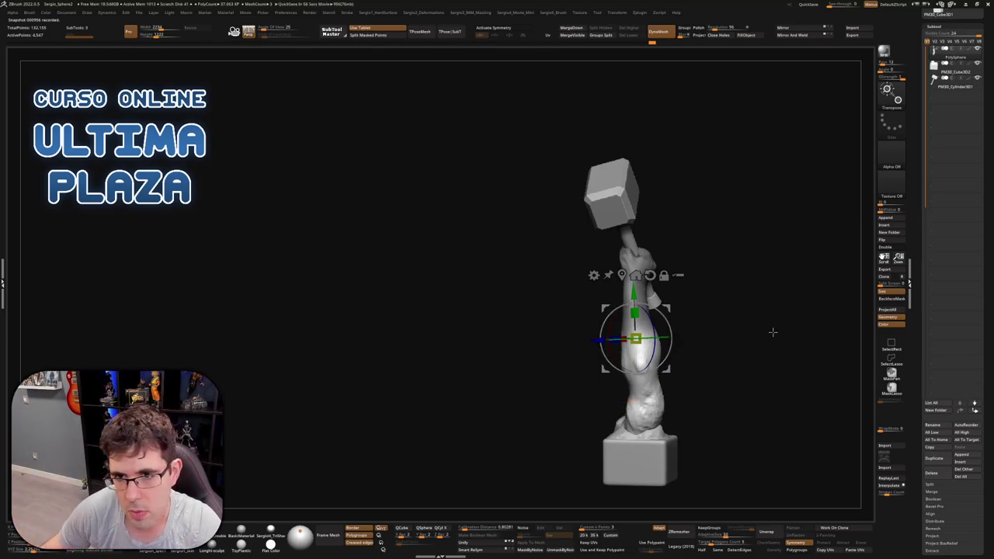
Mask the forearm so the fist is free, pivot the gizmo at the wrist, and rotate the fist upright
right_click_drag(771, 333, 823, 333)
right_click_drag(736, 300, 709, 318)
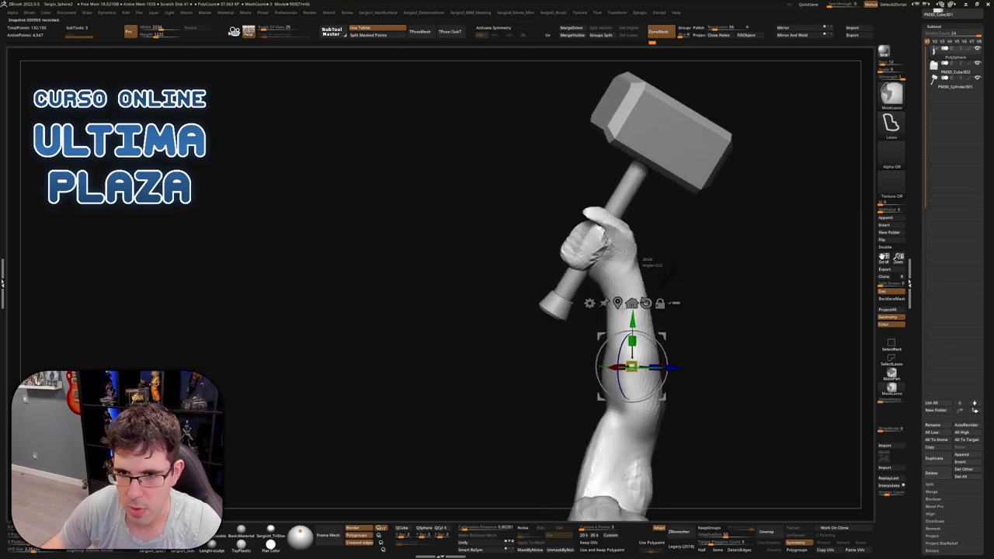
left_click(626, 289, "ctrl")
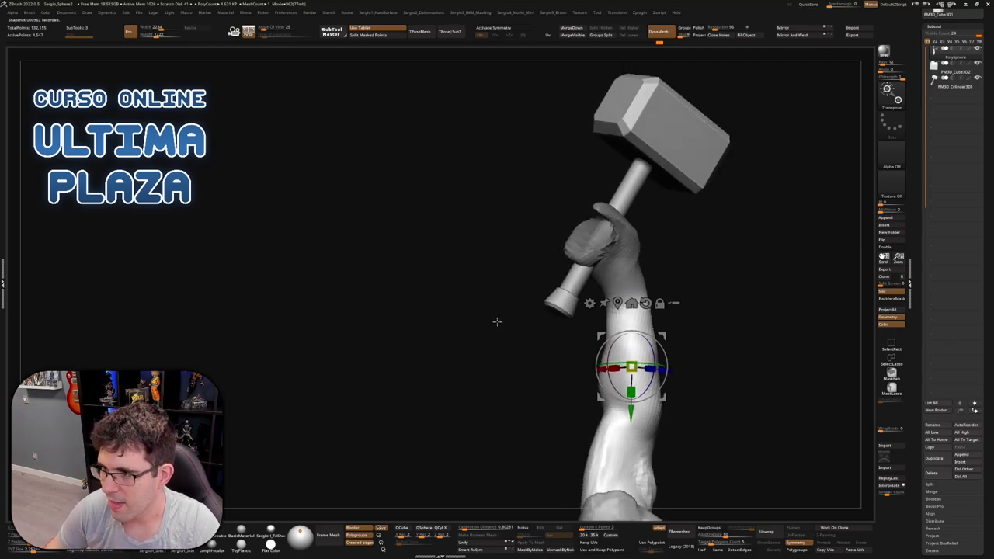
left_click(624, 291, "ctrl")
left_click(624, 291)
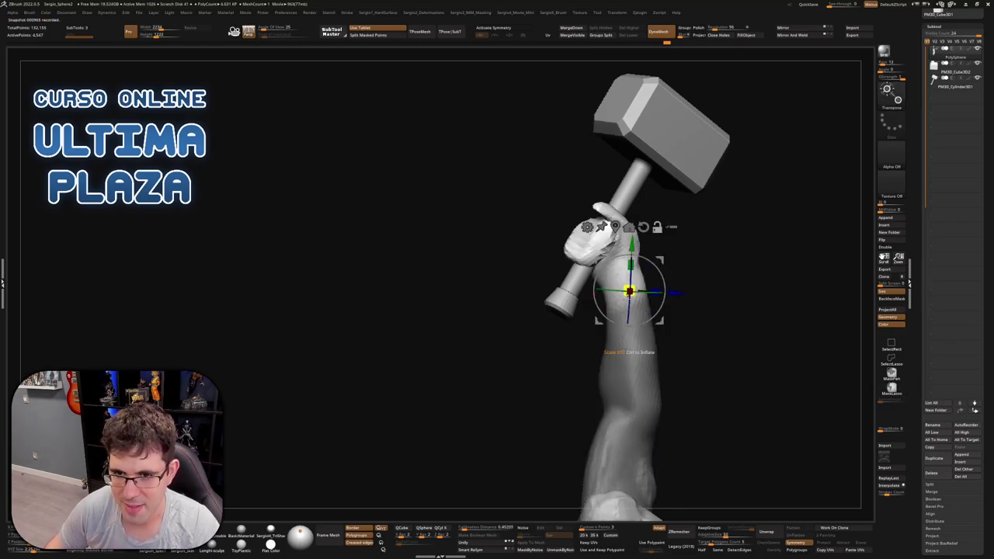
left_click_drag(645, 272, 679, 297)
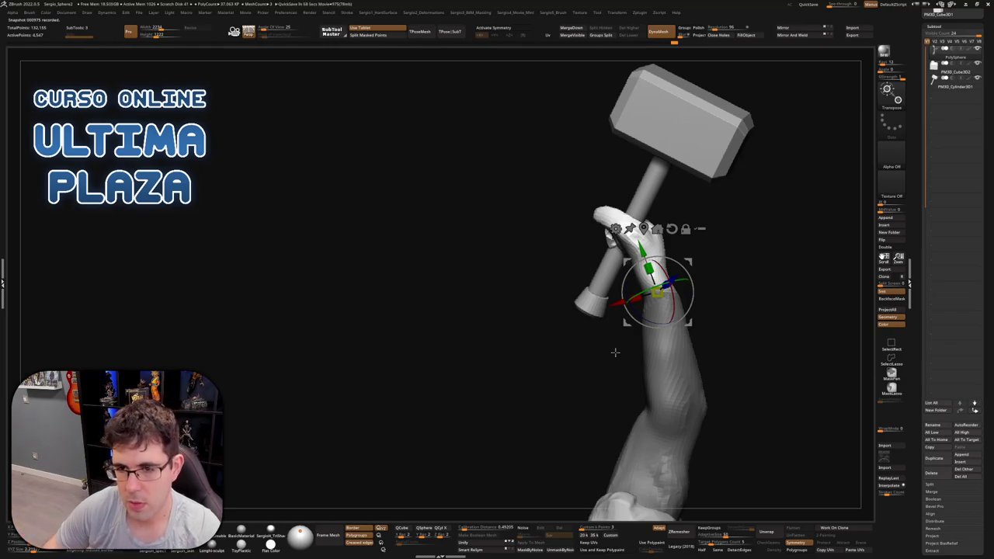
left_click_drag(643, 319, 670, 328)
key("q")
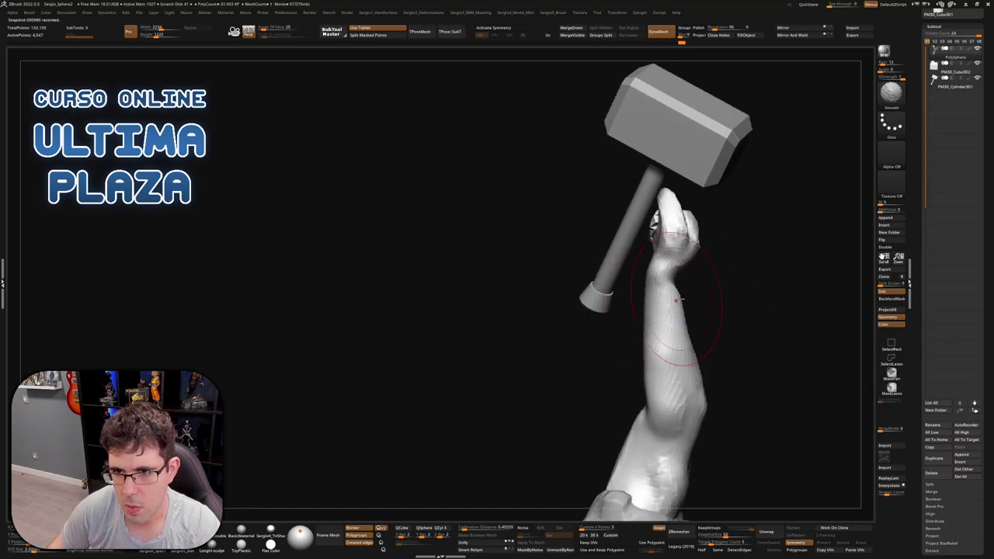
Orbit to check the grip from several sides, then hide the hammer so only the arm shows
mouse_move(683, 294)
right_mouse_down()
mouse_move(701, 289)
mouse_move(669, 279)
mouse_move(651, 308)
right_mouse_up()
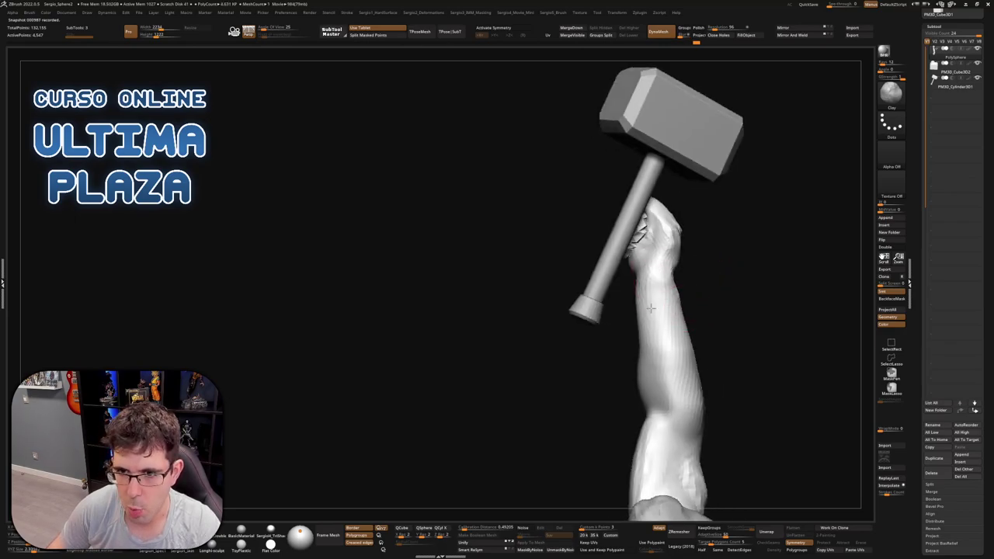
right_click_drag(648, 355, 694, 284)
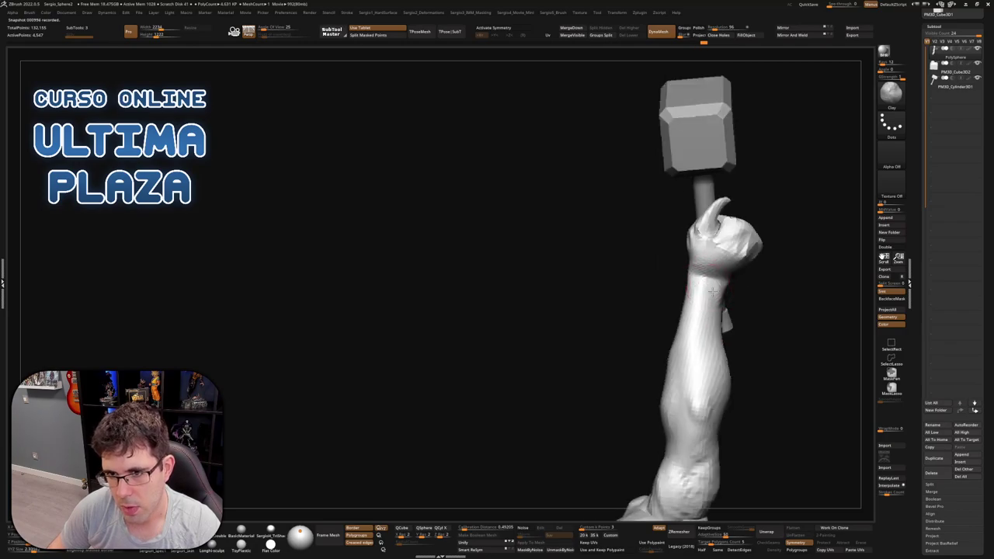
right_click_drag(723, 324, 704, 340)
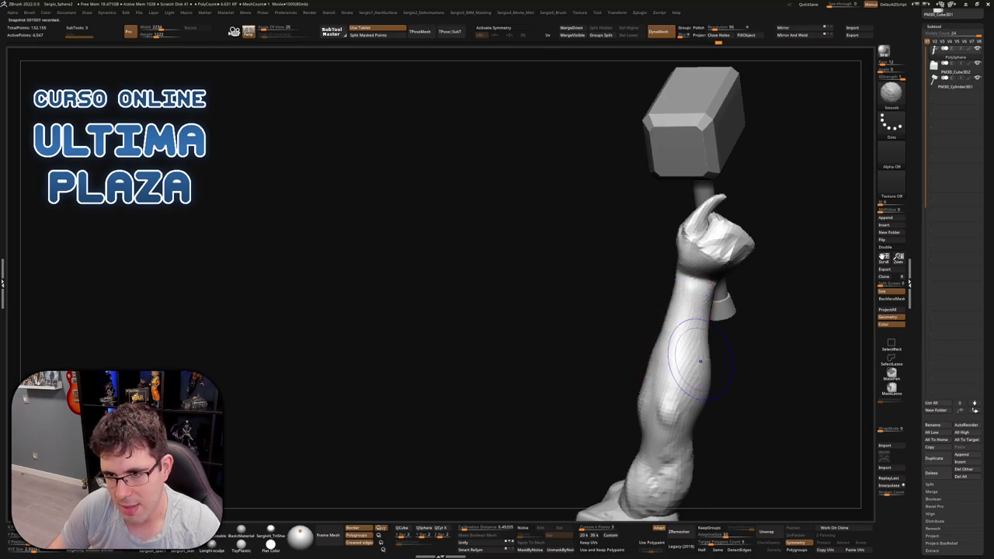
right_click_drag(700, 361, 722, 286)
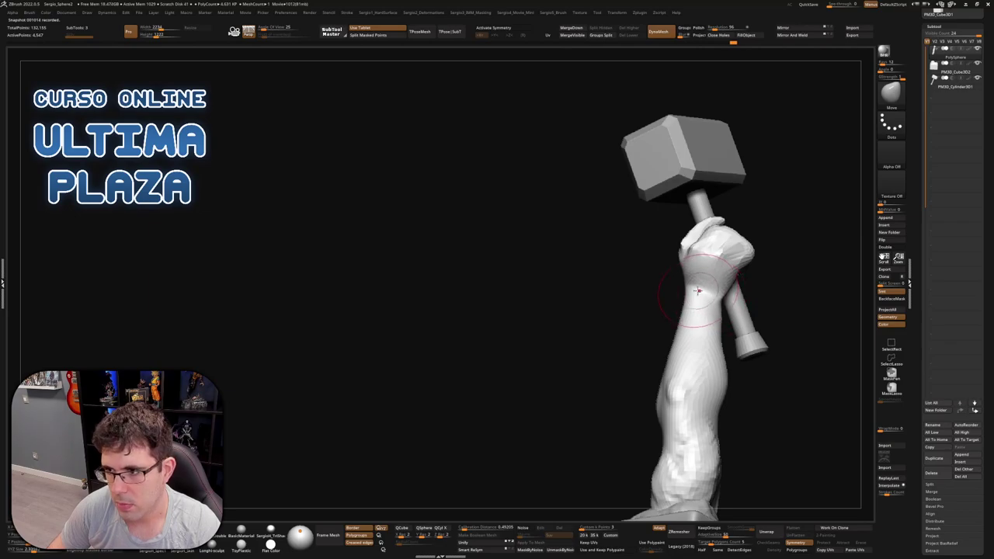
mouse_move(713, 300)
right_mouse_down()
mouse_move(718, 309)
mouse_move(725, 257)
mouse_move(745, 287)
mouse_move(715, 293)
mouse_move(754, 312)
mouse_move(731, 311)
mouse_move(694, 342)
mouse_move(703, 334)
right_mouse_up()
left_click(737, 274, "ctrl+shift")
Switch back to the Move brush with the B-M-V shortcut
key("b")
key("m")
key("v")
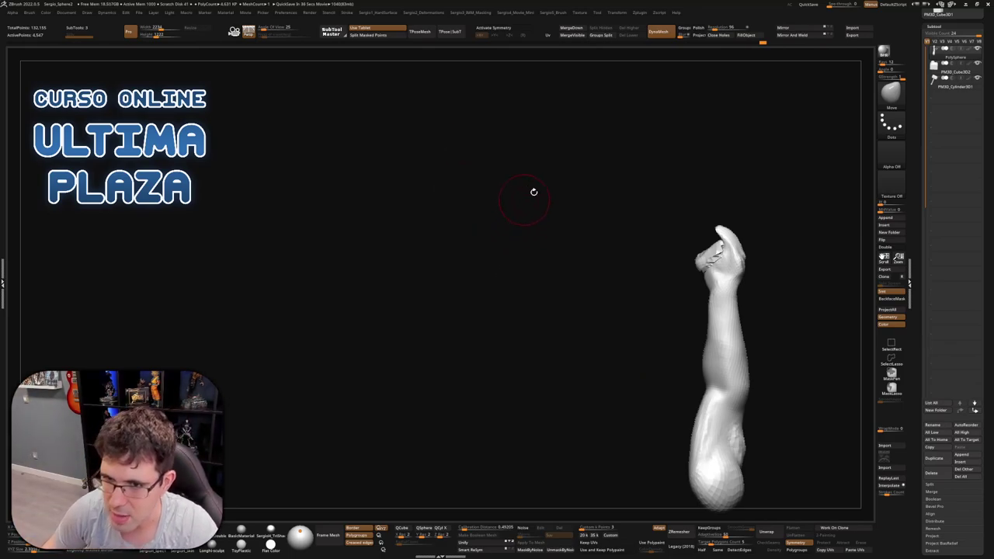
Mask the hand and place the transform gizmo at the wrist
left_click_drag(533, 192, 682, 273)
mouse_move(738, 251)
left_mouse_down("ctrl")
mouse_move(595, 195)
mouse_move(664, 289)
left_mouse_up("ctrl")
left_click_drag(728, 277, 678, 288)
key("w")
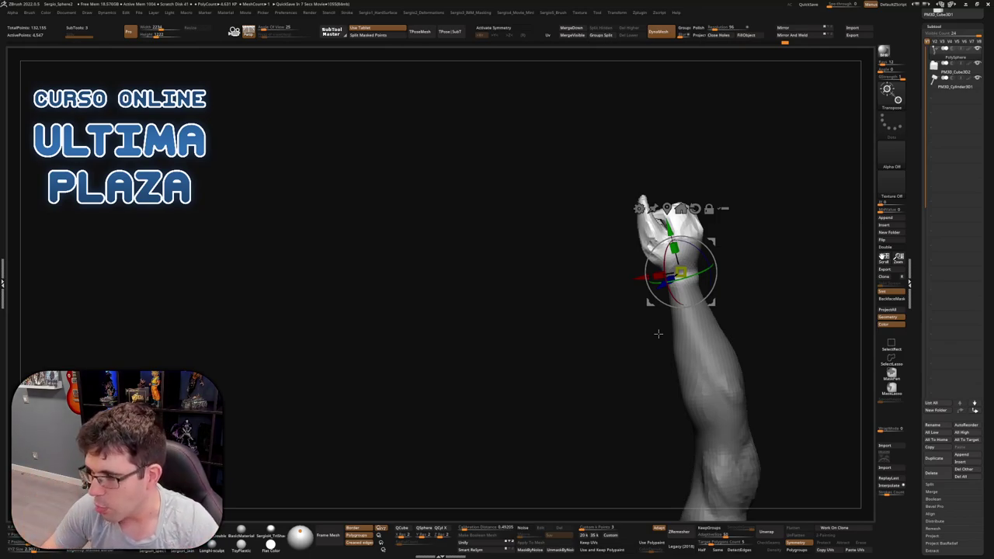
Exit the gizmo and orbit around the fist and forearm to study them
mouse_move(590, 278)
left_mouse_down()
mouse_move(732, 279)
mouse_move(710, 334)
mouse_move(683, 365)
mouse_move(699, 337)
left_mouse_up()
key("q")
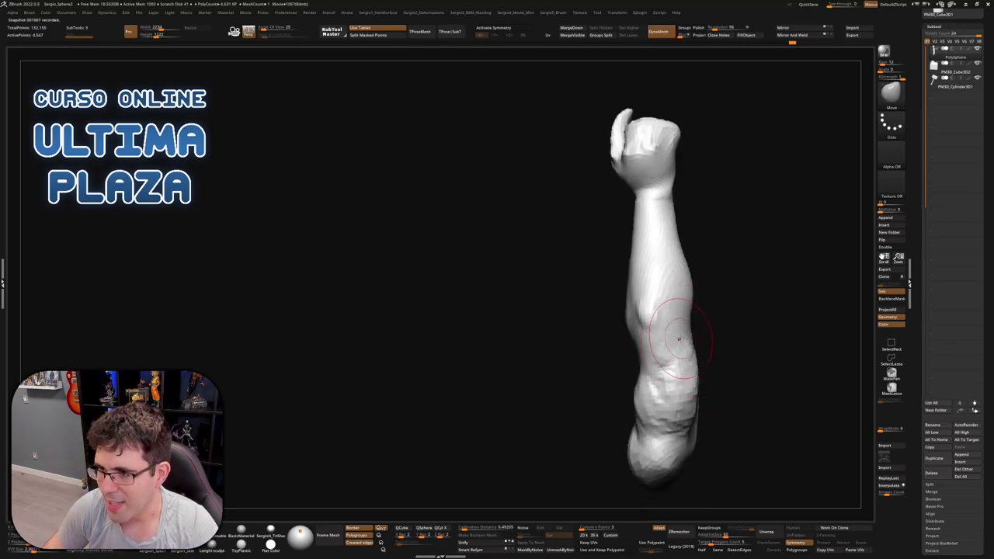
mouse_move(698, 311)
right_mouse_down()
mouse_move(682, 334)
mouse_move(710, 355)
mouse_move(707, 376)
mouse_move(746, 392)
right_mouse_up()
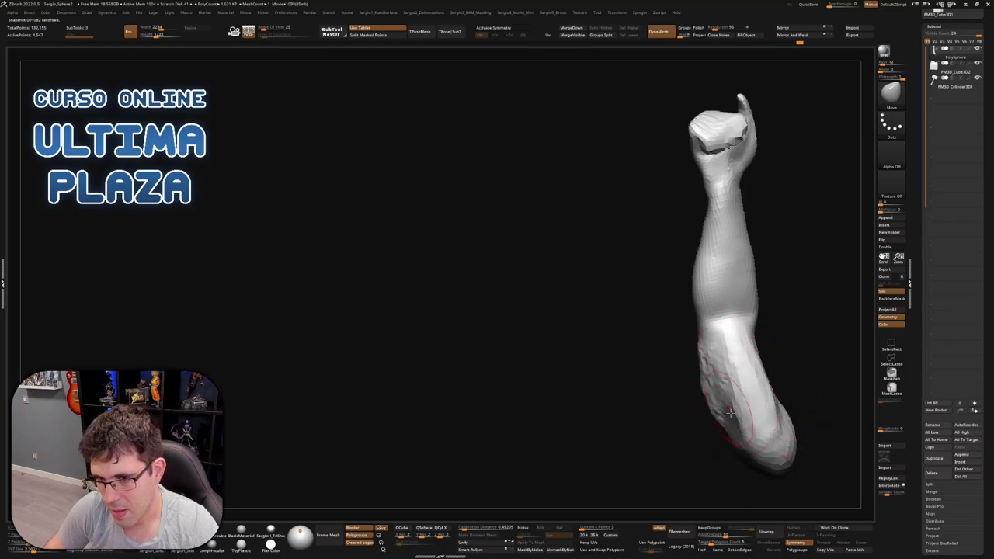
right_click_drag(728, 390, 706, 284)
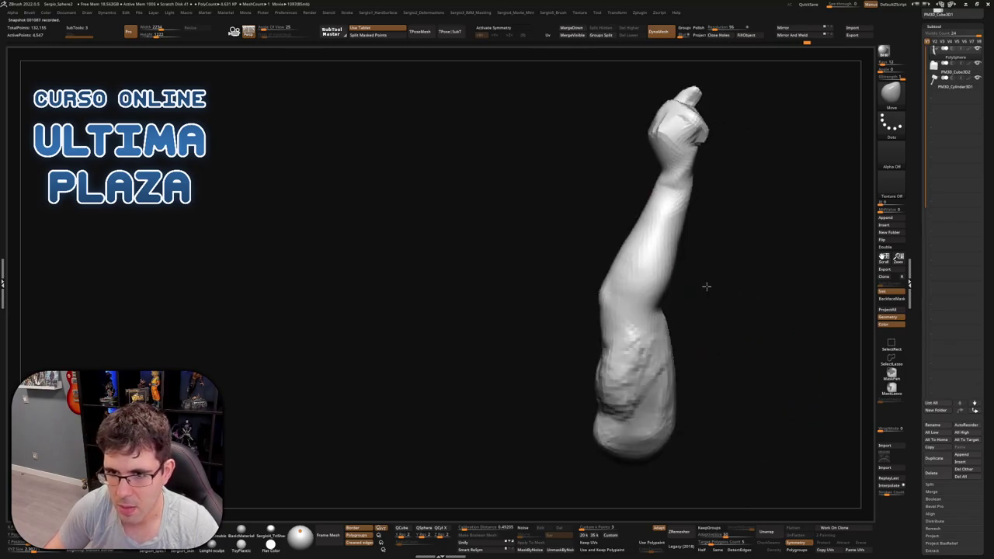
Enlarge the brush to 243.88 and mask the fist and upper forearm
key("s")
left_click_drag(654, 300, 647, 302)
right_click_drag(690, 211, 683, 255)
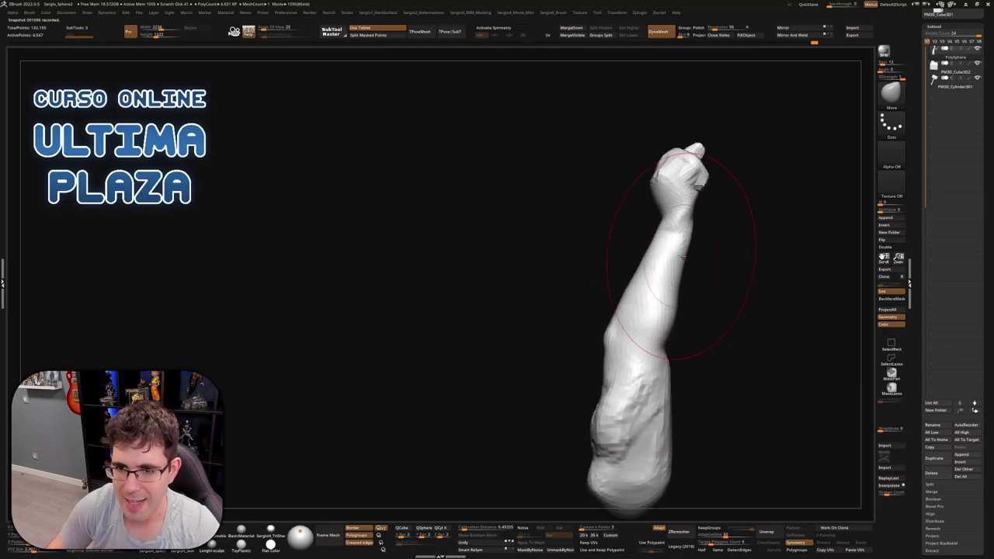
mouse_move(625, 345)
left_mouse_down("ctrl")
mouse_move(803, 187)
mouse_move(599, 333)
left_mouse_up("ctrl")
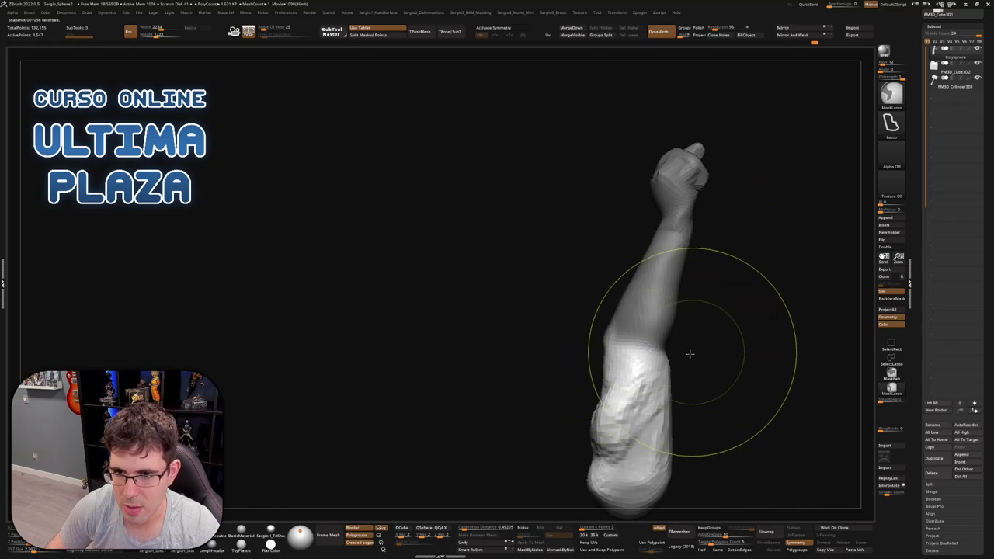
Invert the mask, pivot the gizmo at mid-forearm and rotate the forearm about 15.67°
left_click(690, 350, "ctrl")
key("w")
left_click(632, 311)
mouse_move(664, 343)
left_mouse_down()
mouse_move(669, 324)
mouse_move(722, 311)
mouse_move(682, 372)
mouse_move(665, 355)
mouse_move(714, 337)
mouse_move(703, 339)
mouse_move(694, 373)
mouse_move(703, 362)
mouse_move(667, 333)
mouse_move(701, 365)
mouse_move(681, 351)
mouse_move(699, 326)
mouse_move(687, 322)
mouse_move(680, 287)
mouse_move(707, 338)
mouse_move(709, 395)
mouse_move(712, 348)
mouse_move(719, 354)
left_mouse_up()
key("q")
key("ctrl")
key("w")
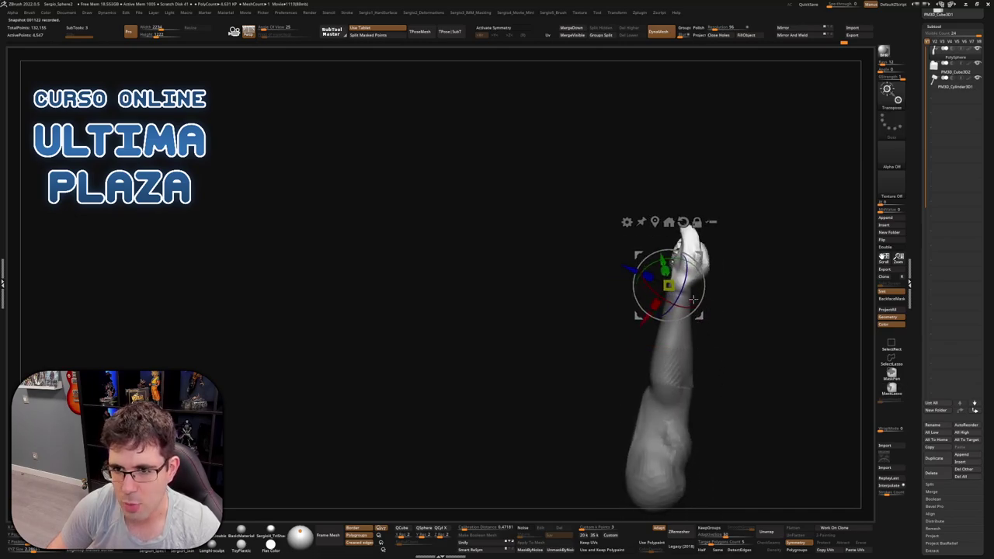
Turn the fist another 4.19° with the gizmo ring, then return to the Move brush
left_click_drag(693, 300, 674, 342)
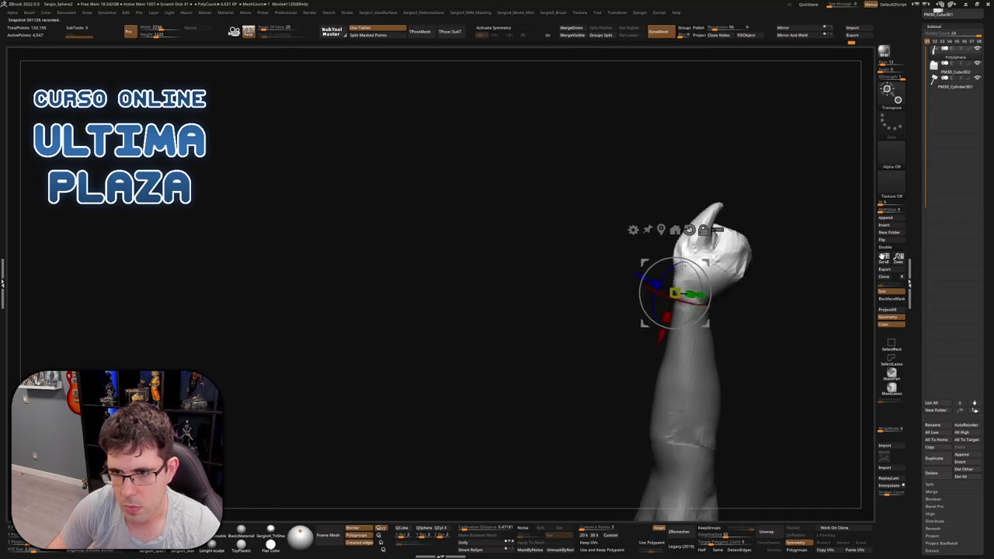
mouse_move(674, 255)
left_mouse_down()
mouse_move(740, 300)
mouse_move(767, 305)
mouse_move(702, 309)
left_mouse_up()
key("q")
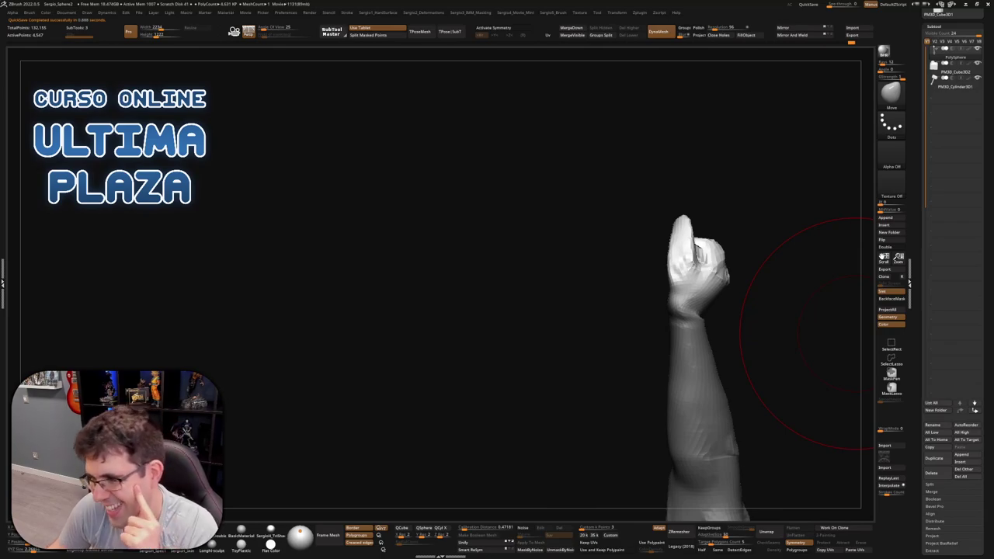
Mask a wedge across the arm, viewing the fist from the front
left_click_drag(807, 334, 635, 277)
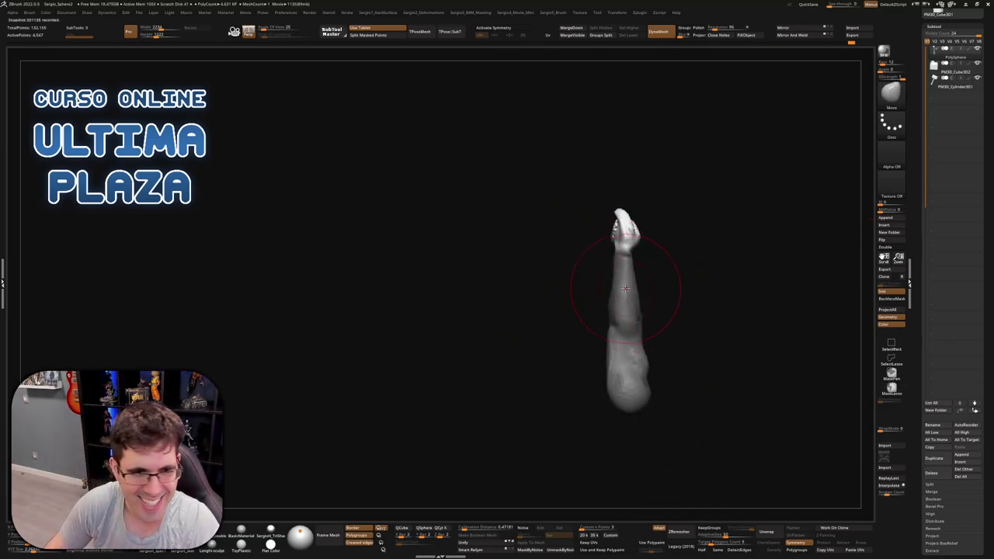
mouse_move(633, 291)
right_mouse_down()
mouse_move(643, 311)
mouse_move(686, 328)
right_mouse_up()
left_click_drag(559, 336, 499, 175, "ctrl")
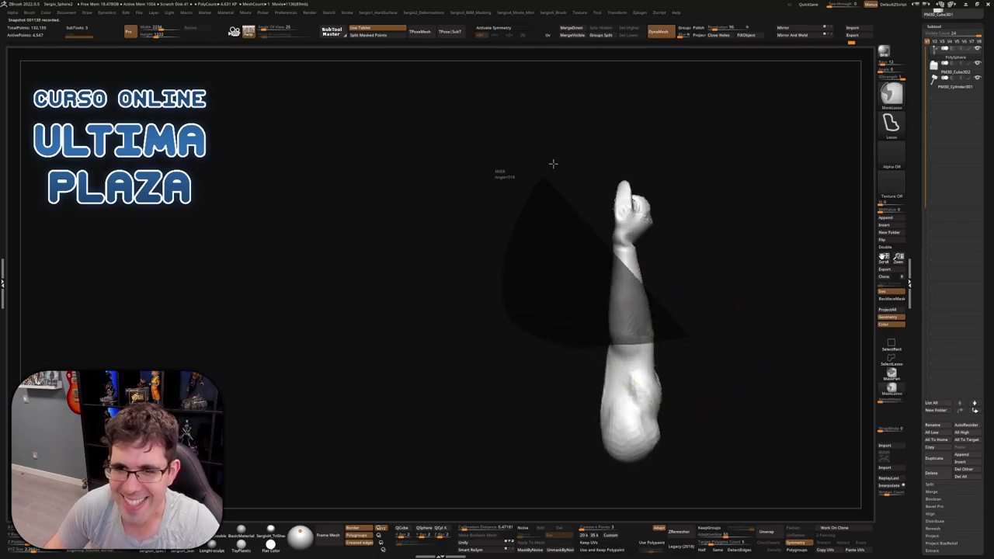
right_click_drag(681, 337, 640, 373, "ctrl")
Invert the mask, pivot the gizmo at the elbow and shift the lower arm left
key("w")
left_click(632, 318)
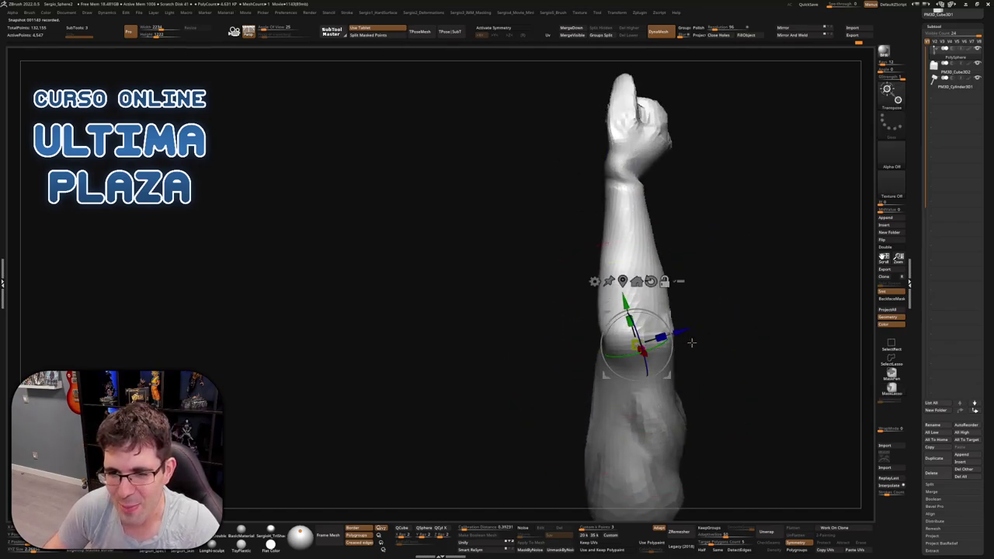
left_click(737, 350, "ctrl")
left_click_drag(658, 340, 660, 342)
key("q")
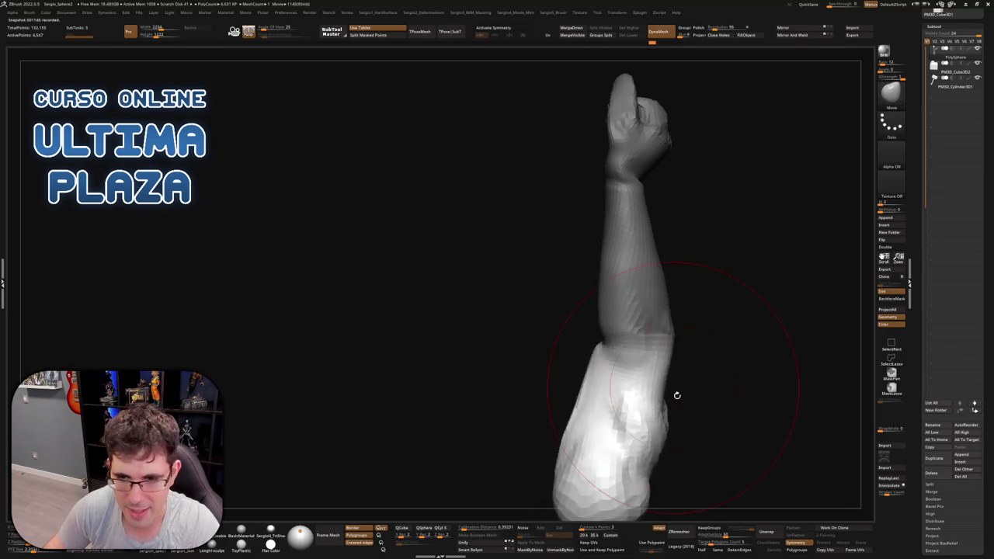
mouse_move(676, 395)
left_mouse_down()
mouse_move(723, 337)
mouse_move(675, 348)
mouse_move(701, 346)
left_mouse_up()
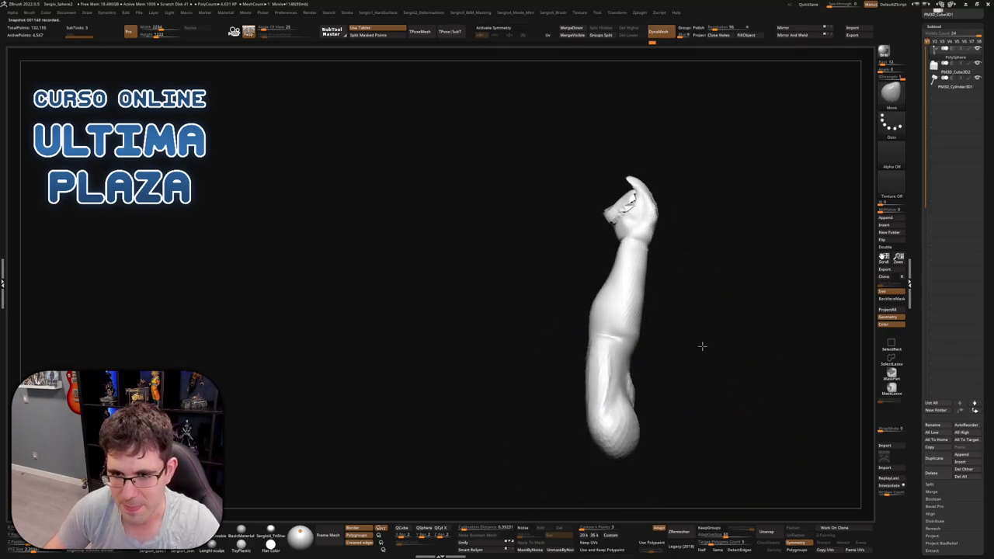
left_click_drag(617, 399, 625, 363, "alt")
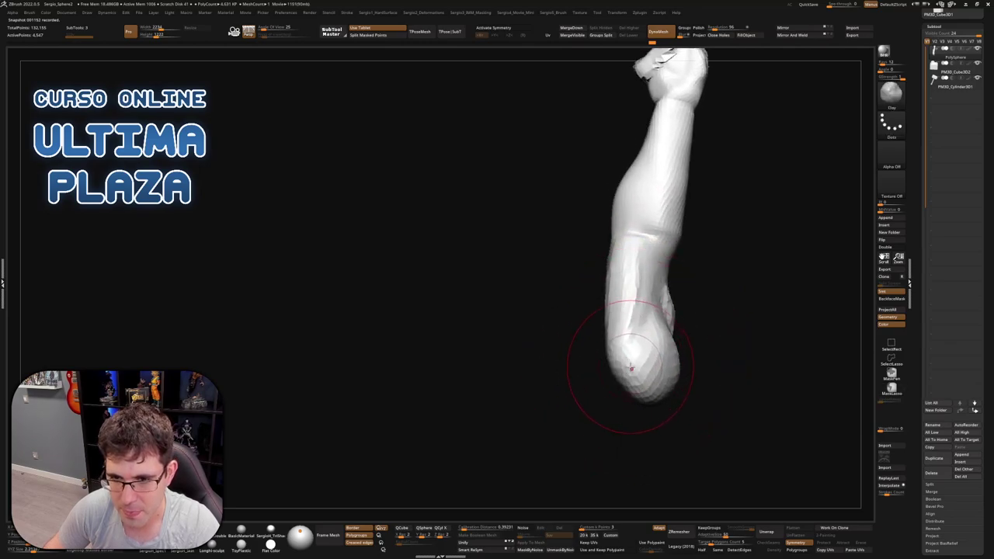
mouse_move(625, 355)
right_mouse_down()
mouse_move(612, 406)
mouse_move(662, 439)
mouse_move(666, 426)
right_mouse_up()
mouse_move(645, 381)
right_mouse_down()
mouse_move(536, 362)
mouse_move(631, 362)
mouse_move(624, 350)
mouse_move(614, 353)
mouse_move(633, 367)
mouse_move(690, 355)
mouse_move(663, 349)
mouse_move(672, 344)
mouse_move(636, 368)
mouse_move(641, 381)
mouse_move(684, 340)
right_mouse_up()
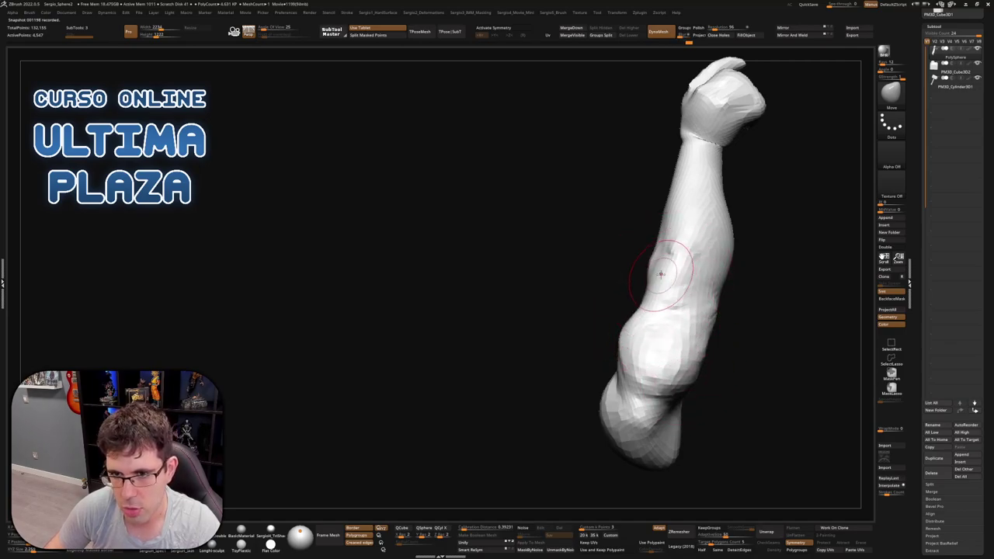
mouse_move(661, 269)
right_mouse_down()
mouse_move(706, 275)
mouse_move(691, 280)
mouse_move(665, 262)
mouse_move(701, 302)
mouse_move(664, 342)
mouse_move(733, 326)
mouse_move(706, 314)
right_mouse_up()
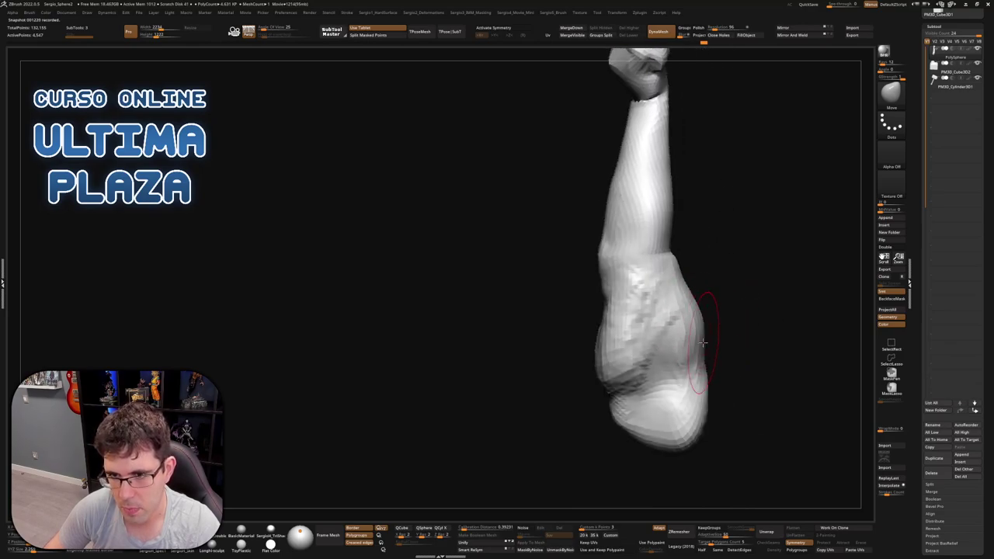
right_click_drag(666, 272, 696, 245)
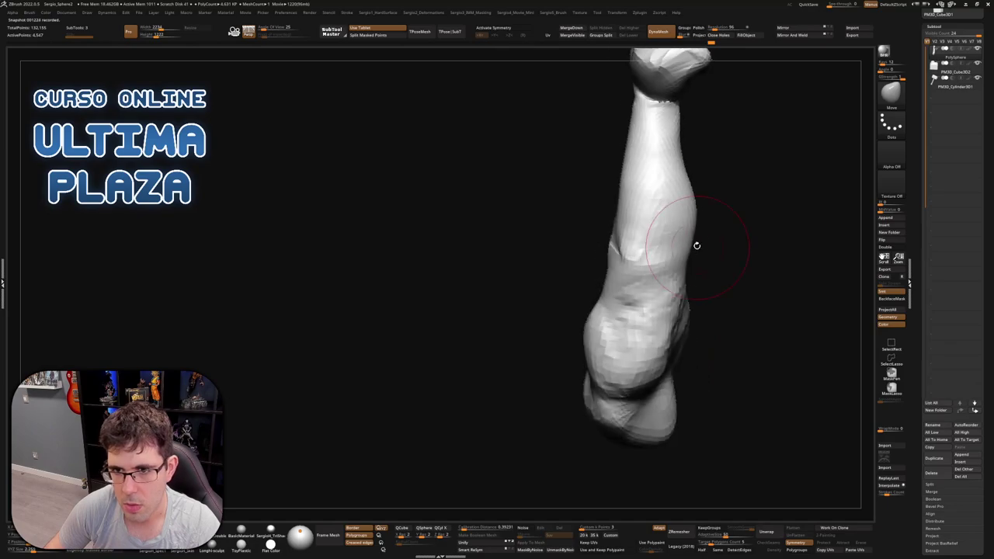
mouse_move(691, 211)
right_mouse_down()
mouse_move(725, 234)
mouse_move(703, 222)
mouse_move(679, 288)
mouse_move(712, 324)
mouse_move(721, 298)
mouse_move(646, 314)
right_mouse_up()
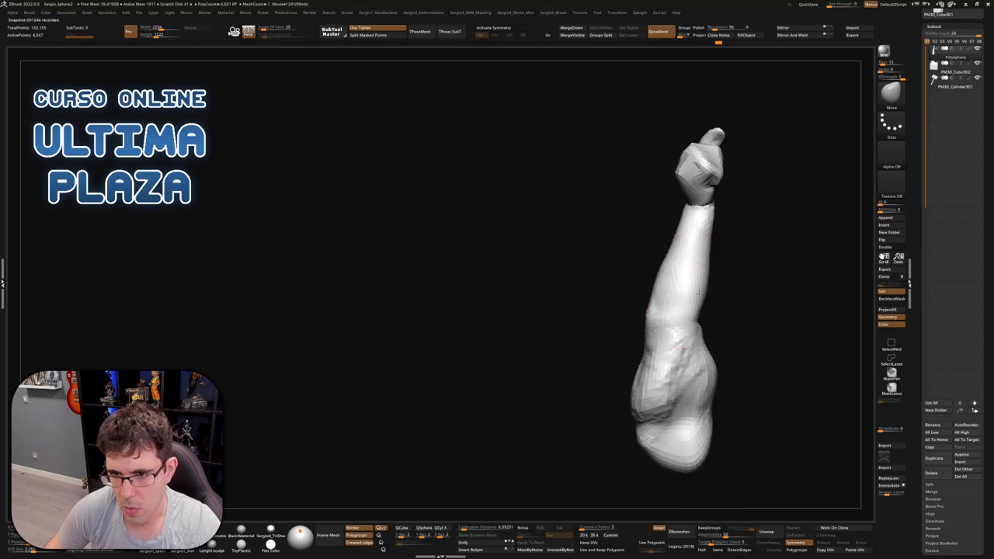
mouse_move(713, 364)
right_mouse_down()
mouse_move(652, 360)
mouse_move(681, 370)
right_mouse_up()
Switch to the DamStandard brush and make the brush smaller
key("b")
key("d")
key("s")
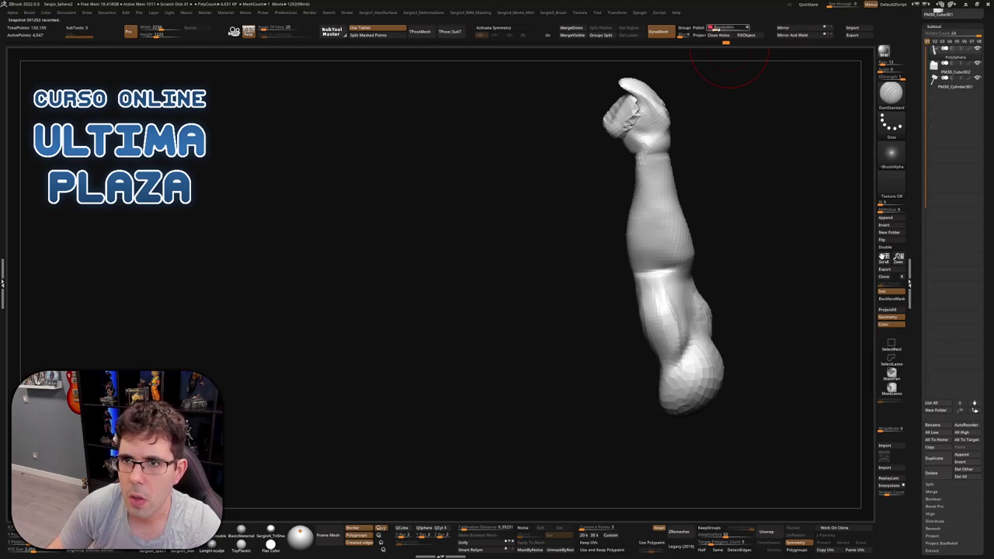
mouse_move(716, 333)
right_mouse_down()
mouse_move(709, 312)
mouse_move(738, 193)
mouse_move(683, 249)
mouse_move(640, 272)
mouse_move(661, 264)
mouse_move(659, 286)
mouse_move(643, 289)
right_mouse_up()
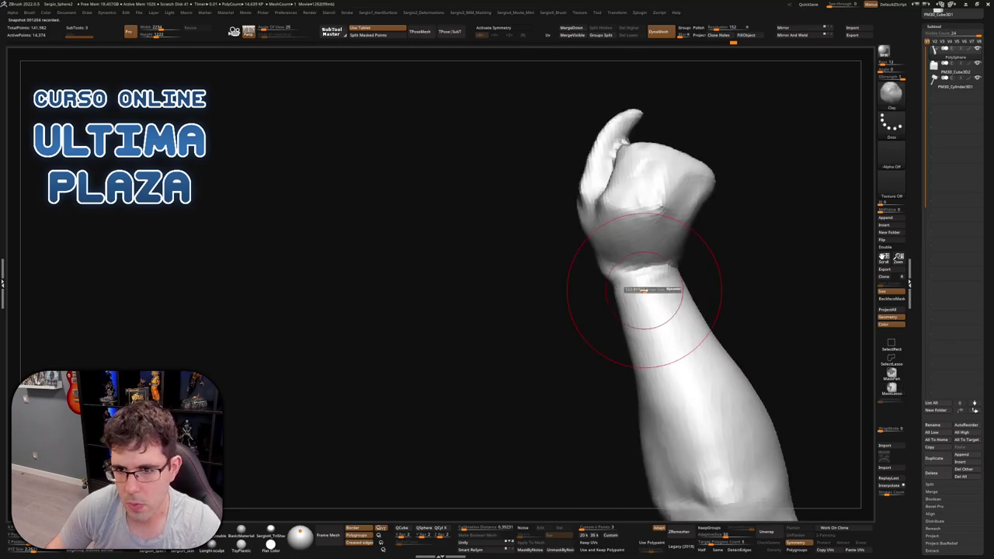
left_click_drag(643, 289, 635, 290)
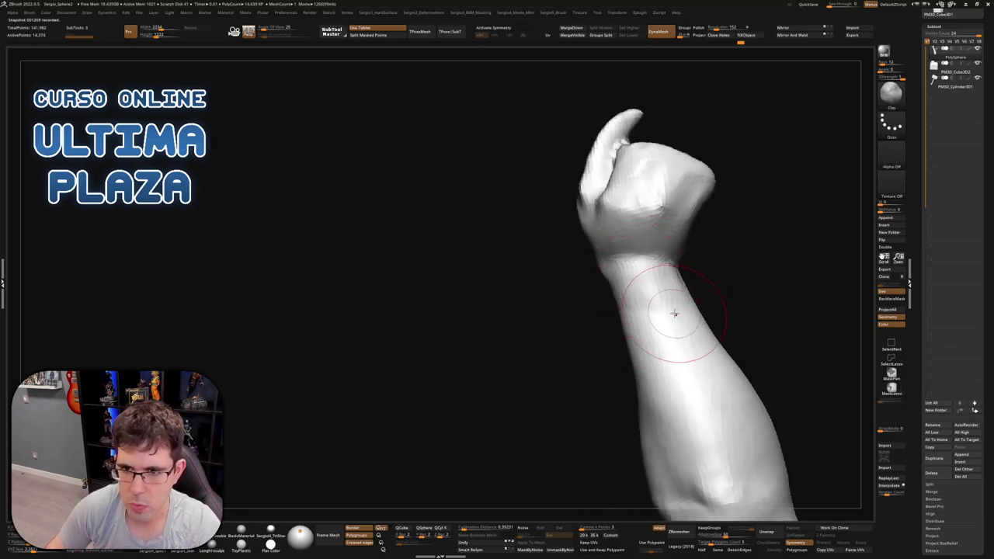
right_click_drag(673, 313, 634, 261)
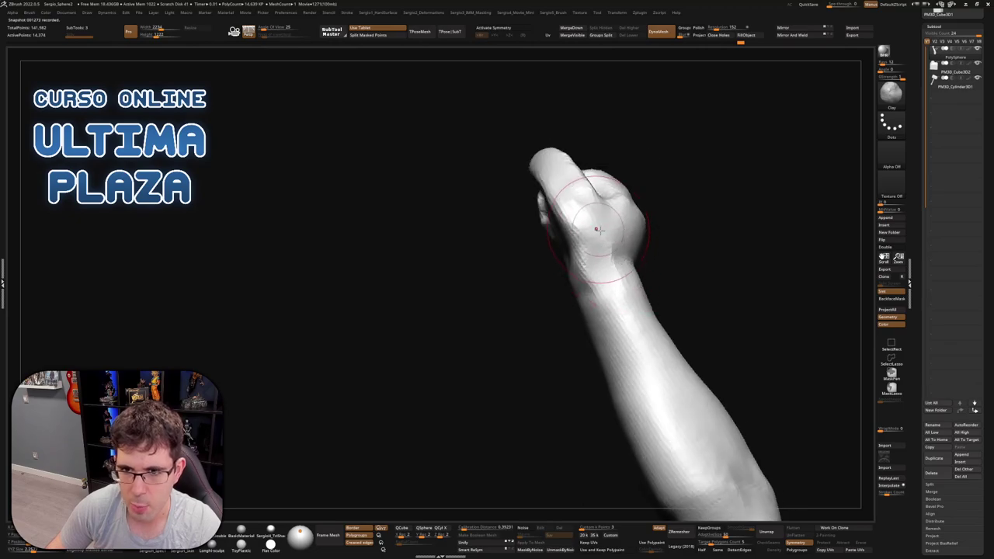
Switch to the Move brush with the fist turned to face front
key("b")
key("m")
key("v")
mouse_move(596, 229)
right_mouse_down()
mouse_move(611, 256)
mouse_move(529, 179)
mouse_move(611, 222)
mouse_move(581, 215)
mouse_move(599, 224)
mouse_move(595, 217)
mouse_move(643, 222)
mouse_move(660, 255)
right_mouse_up()
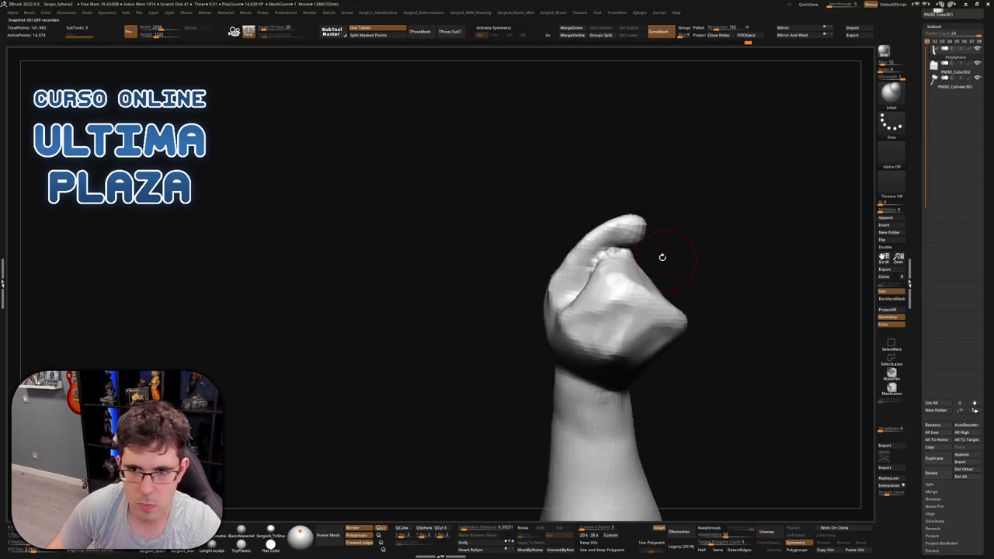
Push the thumb tip up over the knuckles with the Move brush
key("b")
key("m")
key("v")
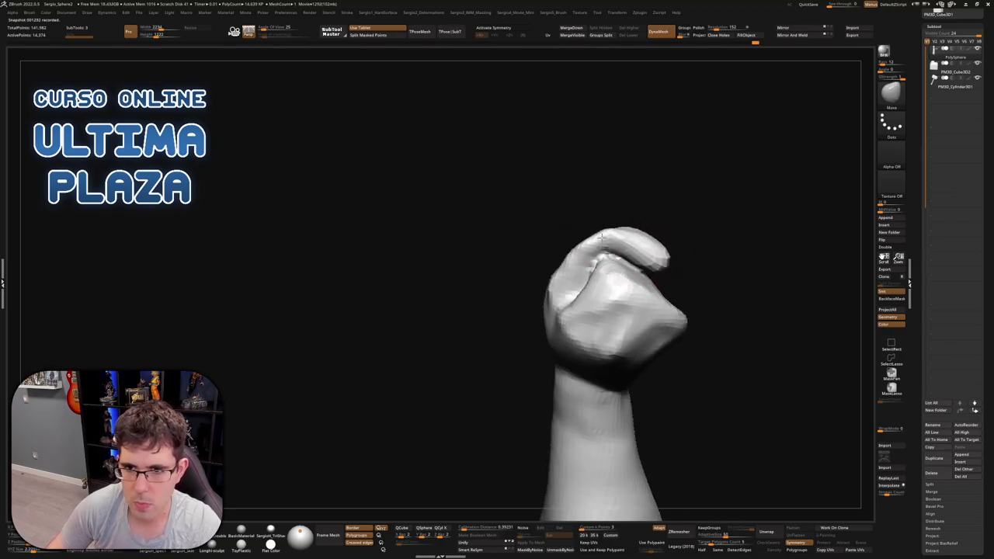
mouse_move(602, 236)
right_mouse_down()
mouse_move(641, 251)
mouse_move(648, 276)
right_mouse_up()
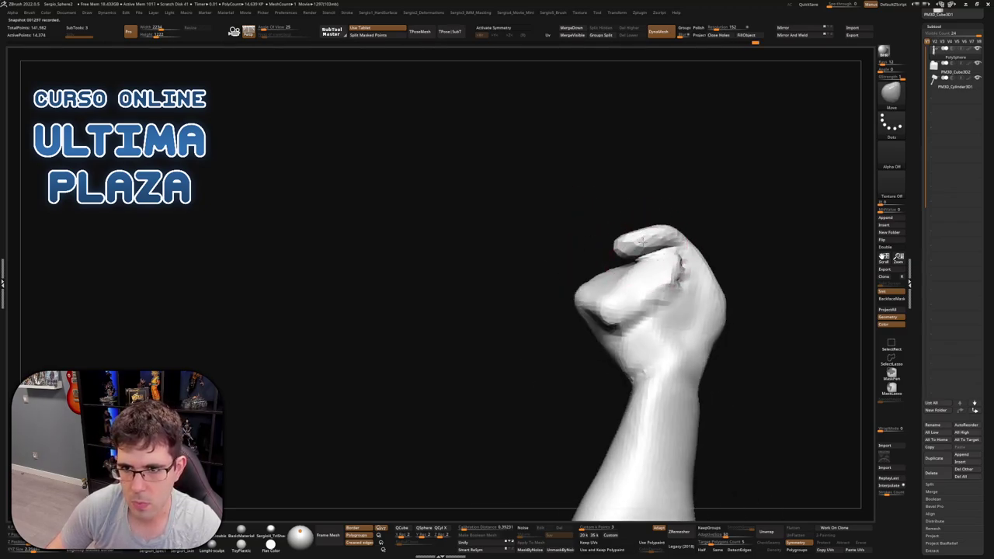
left_click_drag(640, 258, 635, 250)
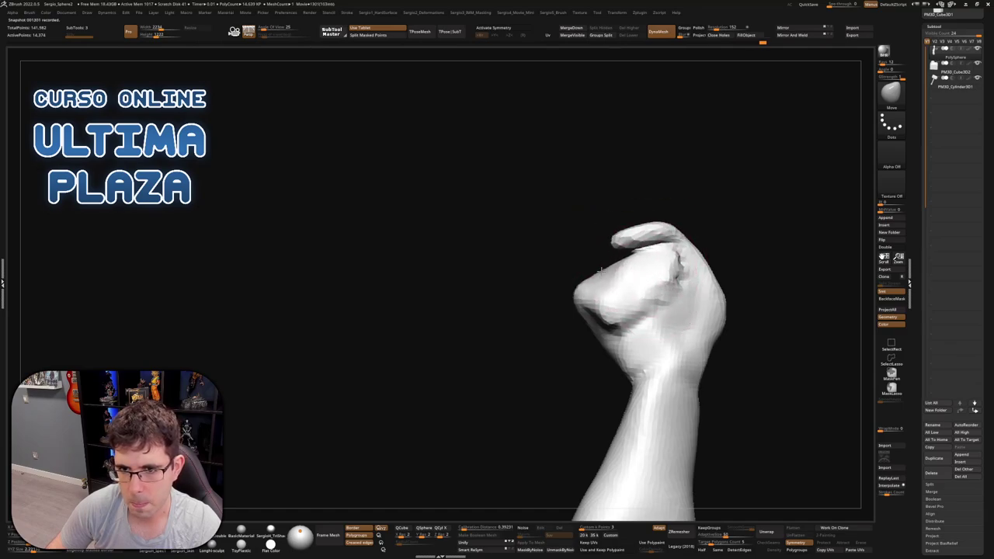
right_click_drag(585, 292, 607, 233)
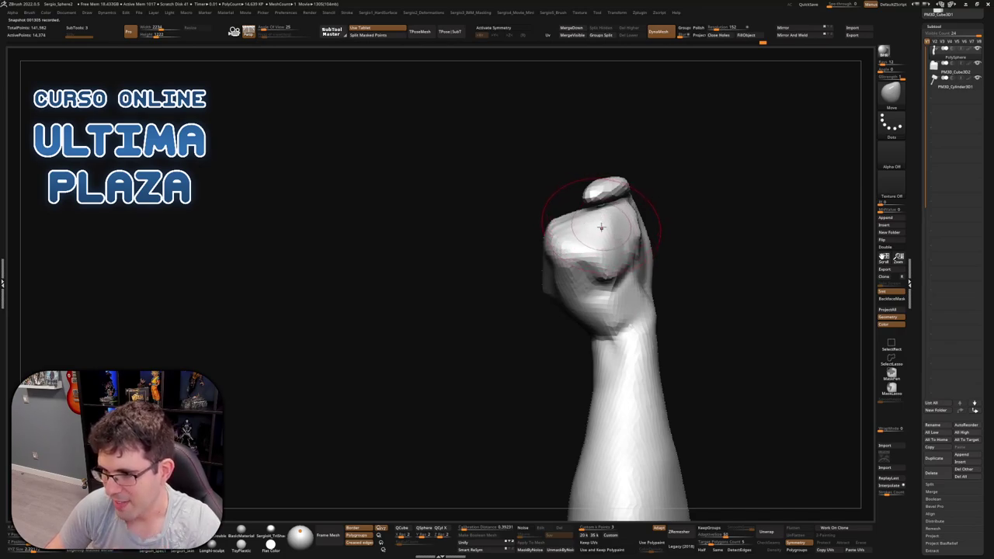
Orbit around the fist to inspect the tighter grip from above, below and front
mouse_move(595, 215)
right_mouse_down()
mouse_move(630, 257)
mouse_move(624, 233)
mouse_move(610, 237)
mouse_move(585, 220)
mouse_move(584, 254)
right_mouse_up()
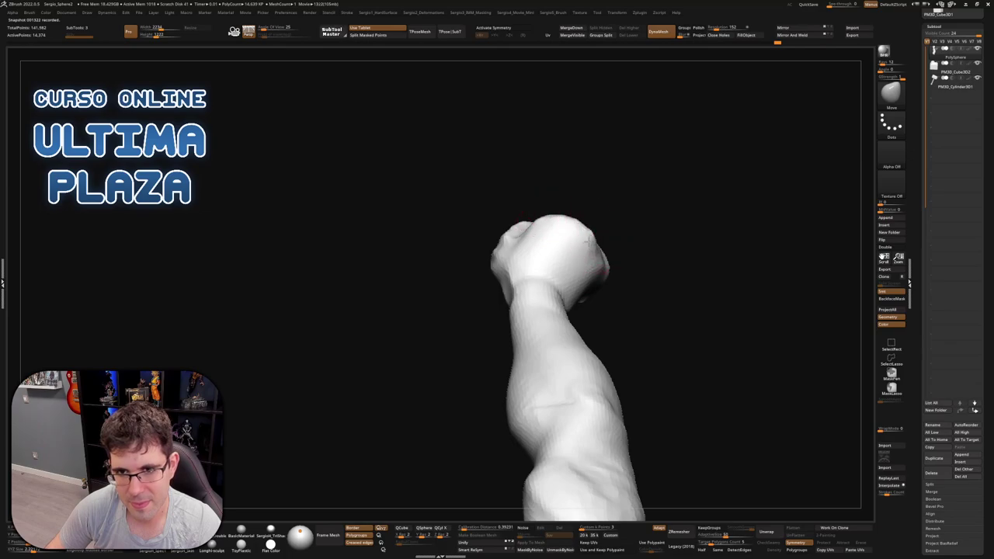
right_click_drag(586, 245, 613, 244)
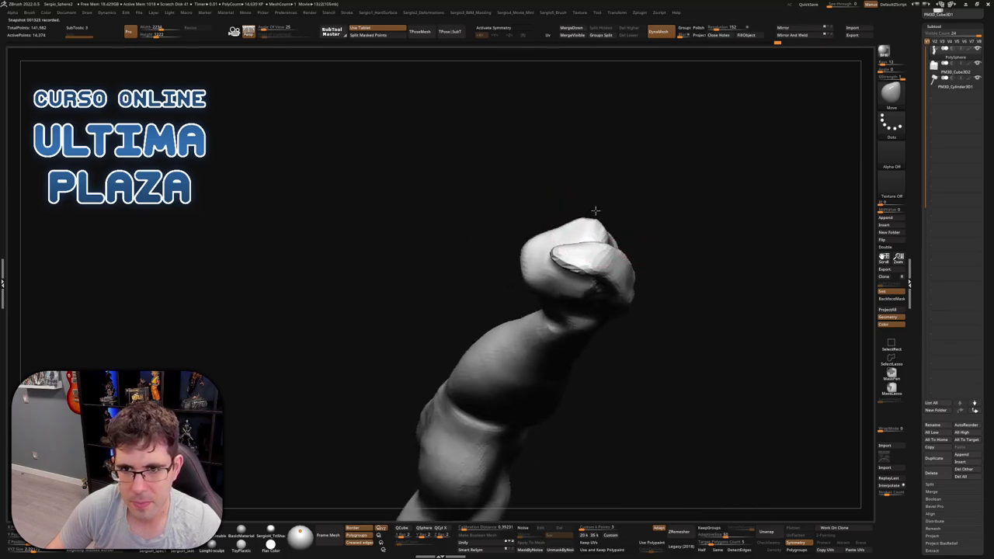
mouse_move(595, 211)
right_mouse_down()
mouse_move(604, 253)
mouse_move(582, 275)
mouse_move(598, 282)
mouse_move(618, 278)
mouse_move(679, 211)
mouse_move(738, 221)
mouse_move(615, 237)
right_mouse_up()
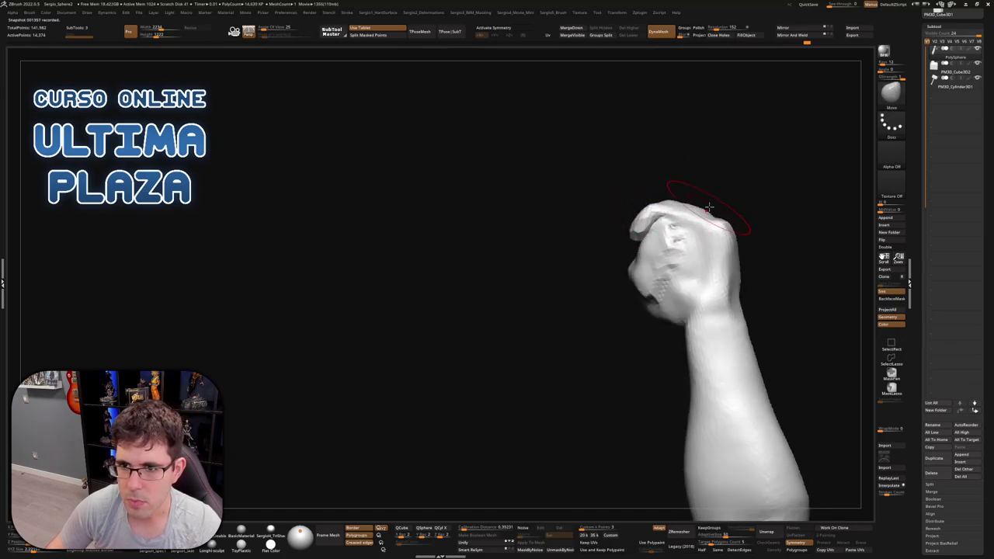
mouse_move(709, 208)
right_mouse_down()
mouse_move(696, 218)
mouse_move(695, 196)
mouse_move(755, 210)
right_mouse_up()
mouse_move(636, 239)
right_mouse_down()
mouse_move(641, 265)
mouse_move(655, 245)
mouse_move(639, 225)
right_mouse_up()
right_click_drag(691, 208, 689, 244)
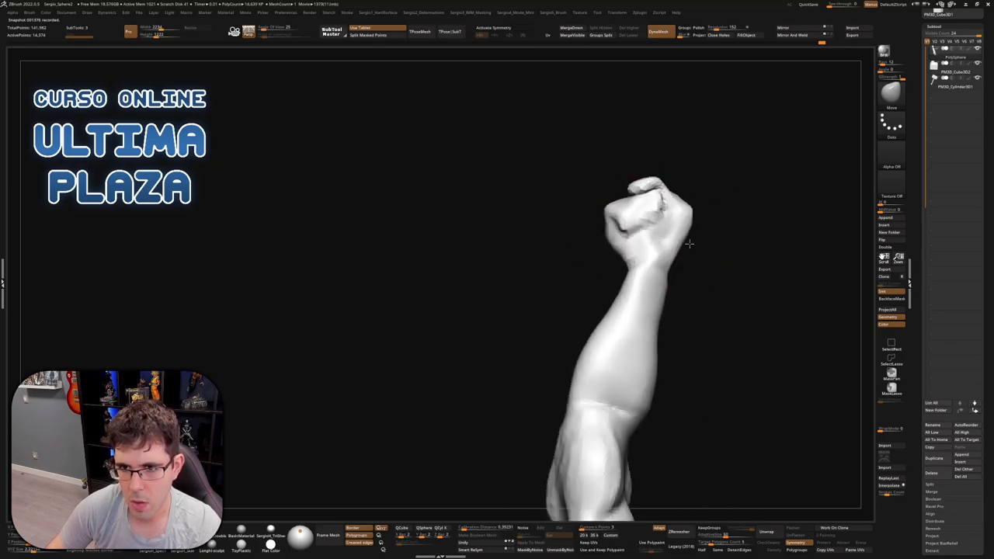
right_click_drag(609, 296, 674, 276)
mouse_move(660, 315)
right_mouse_down()
mouse_move(641, 277)
mouse_move(678, 264)
mouse_move(672, 282)
mouse_move(747, 271)
mouse_move(714, 280)
mouse_move(676, 268)
mouse_move(635, 308)
mouse_move(668, 265)
mouse_move(728, 257)
mouse_move(694, 238)
mouse_move(654, 237)
mouse_move(704, 267)
right_mouse_up()
Show the full scene, rotate the arm upright on the pedestal with the gizmo, and check it beside the hammer
key("space")
key("w")
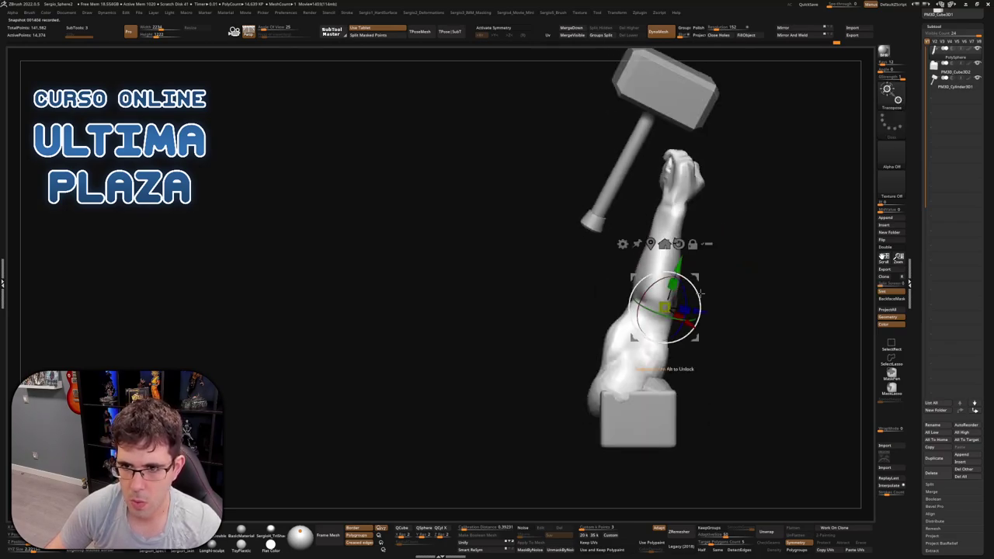
left_click_drag(701, 293, 690, 287)
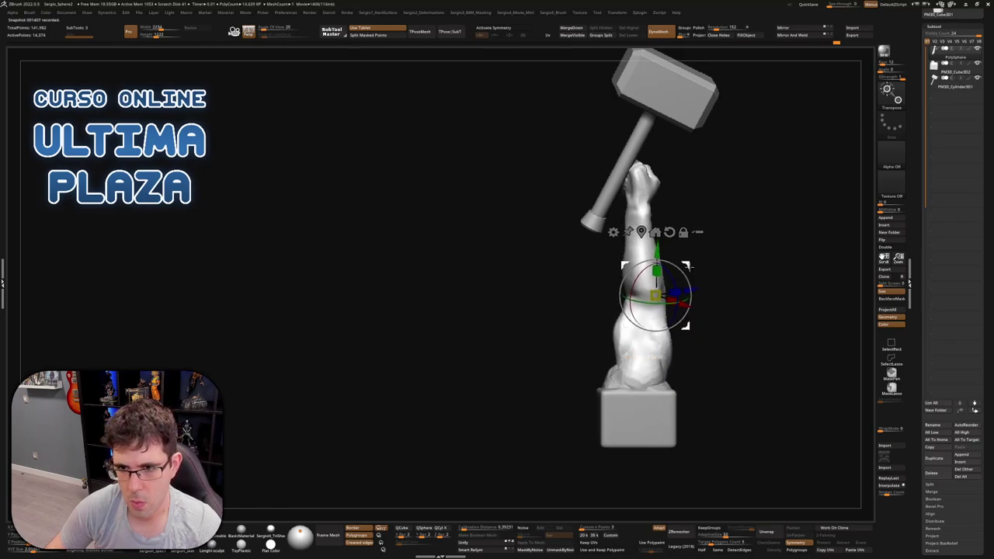
right_click_drag(741, 279, 775, 285)
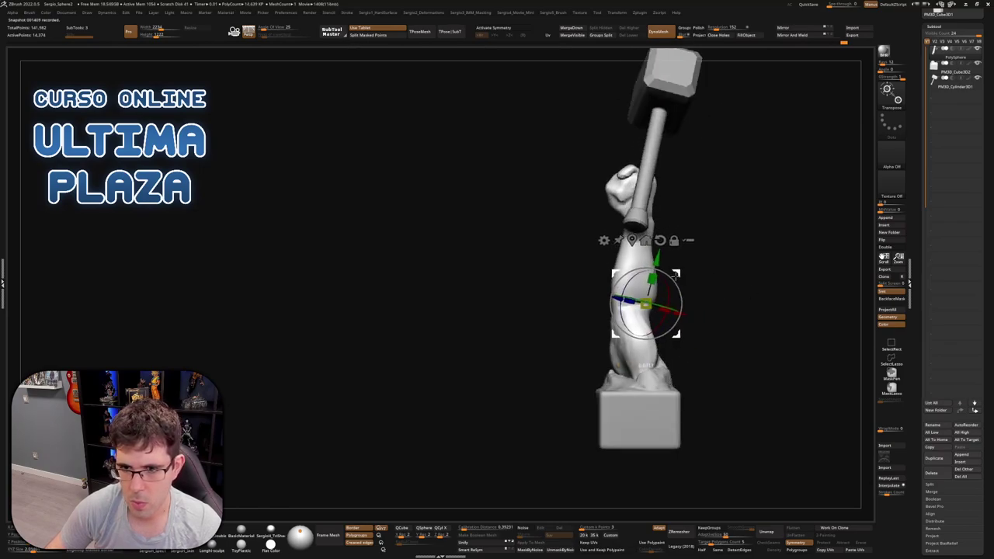
right_click_drag(683, 264, 811, 267)
right_click_drag(756, 230, 733, 268)
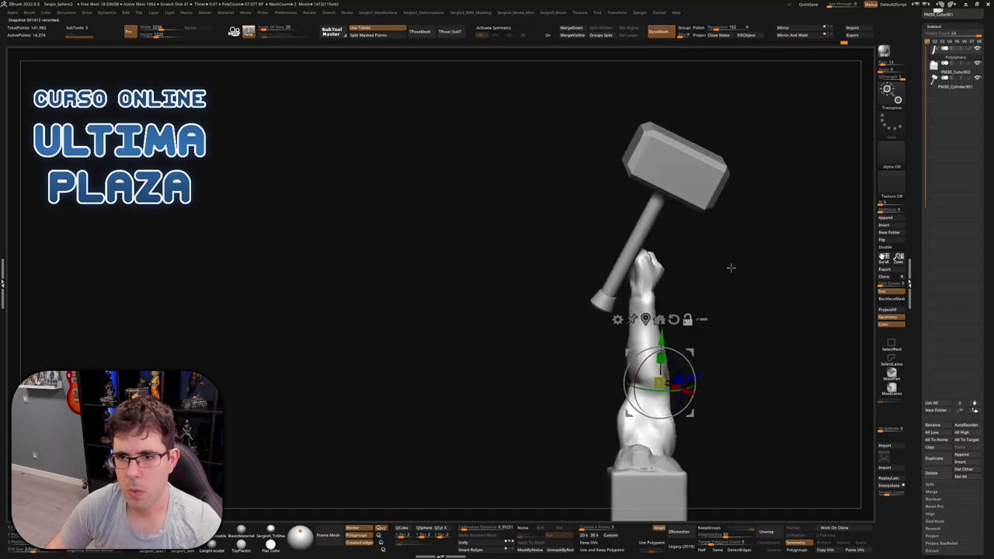
Select the hammer and shrink it to about 78% with the gizmo
left_click(635, 233, "alt")
right_click_drag(635, 233, 641, 258)
left_click_drag(642, 256, 638, 260)
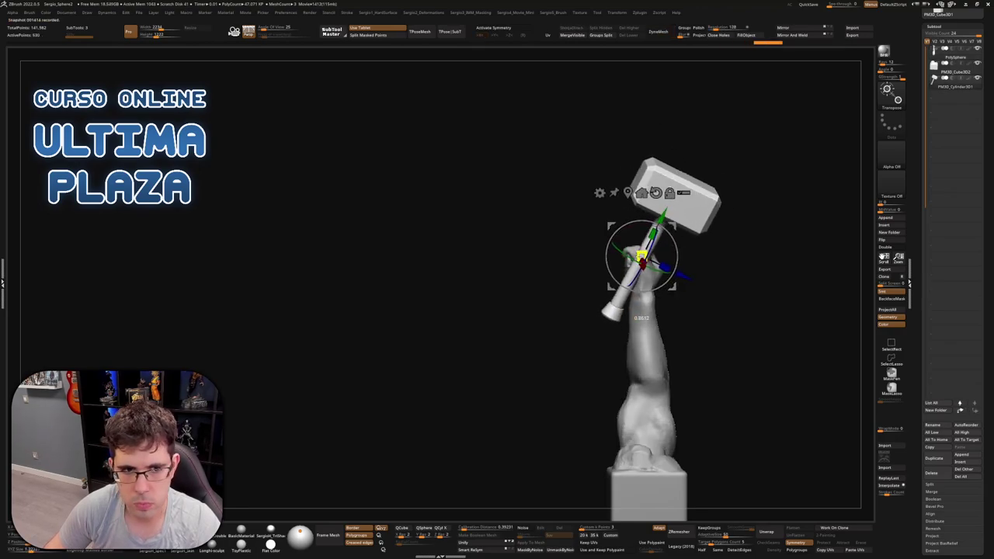
Rotate the hammer so its handle sits diagonally in the fist, checking from two sides
right_click_drag(641, 256, 666, 264)
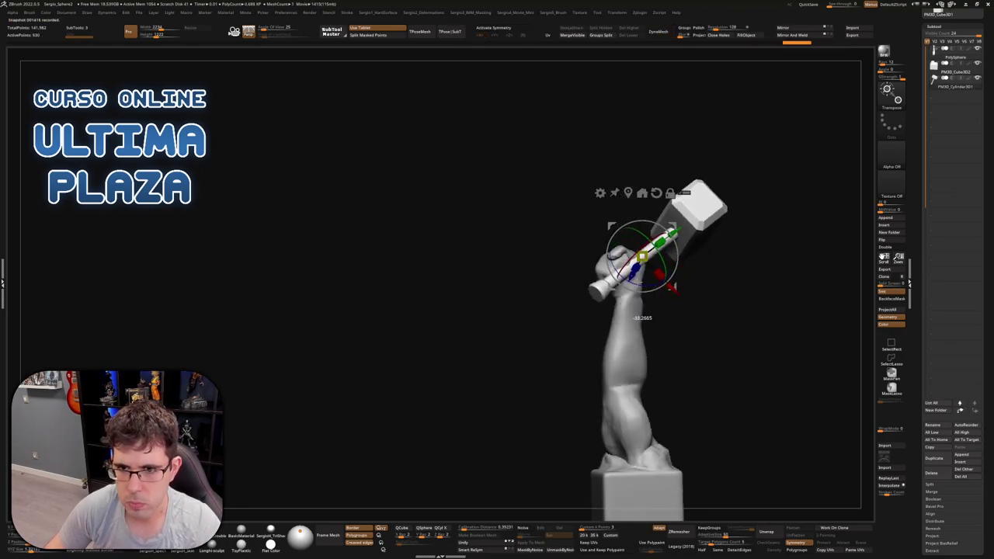
left_click_drag(639, 279, 640, 281)
left_click_drag(646, 226, 671, 227)
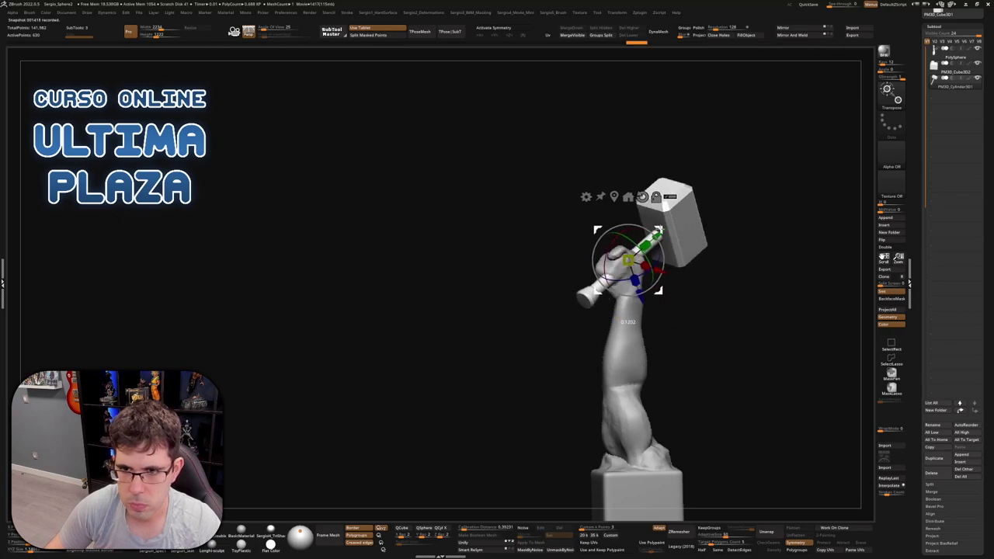
right_click_drag(671, 227, 650, 263)
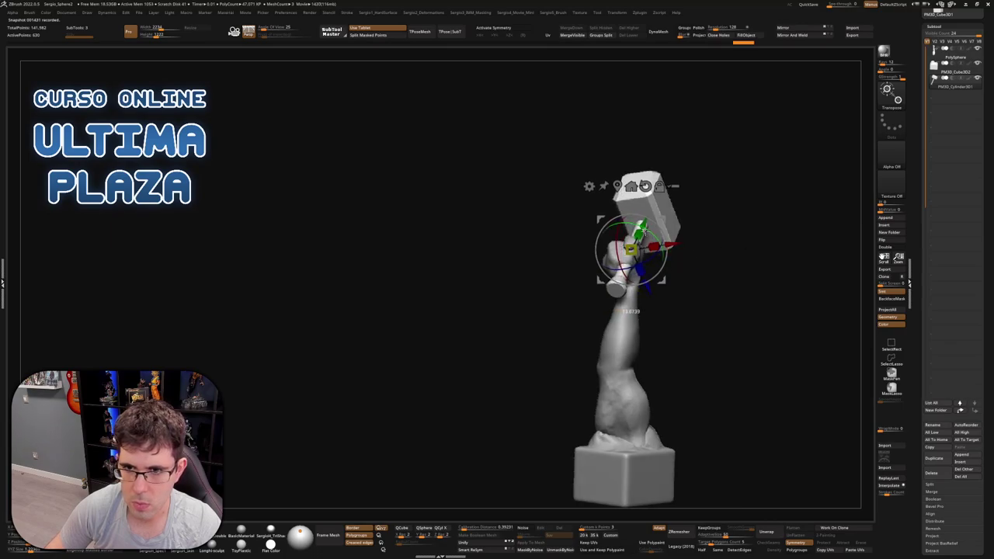
mouse_move(719, 230)
right_mouse_down()
mouse_move(730, 244)
mouse_move(673, 264)
mouse_move(685, 256)
mouse_move(681, 244)
mouse_move(598, 235)
mouse_move(679, 287)
mouse_move(646, 232)
mouse_move(660, 249)
mouse_move(613, 293)
right_mouse_up()
key("q")
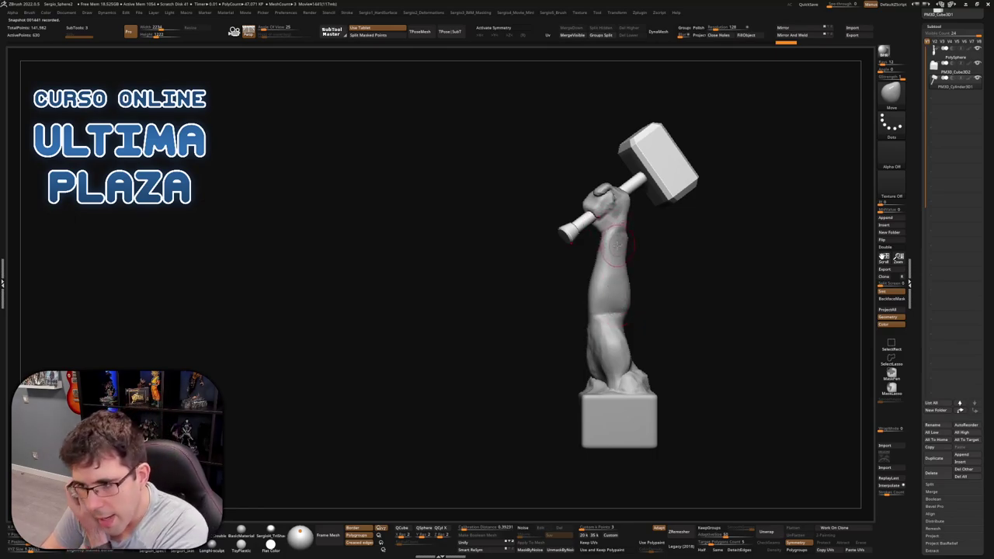
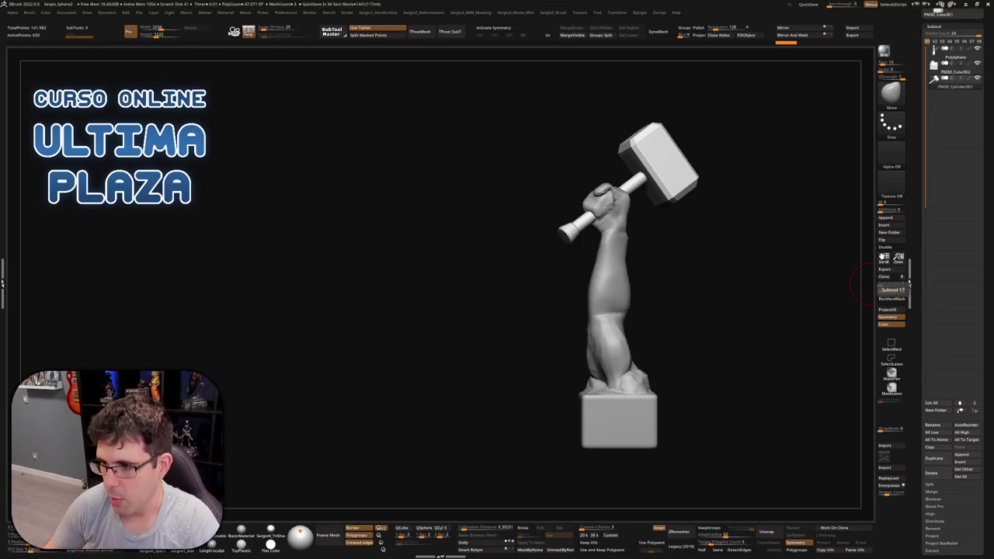
Bulk up the forearm with an enlarged brush, then Solo the arm to hide hammer and base
right_click_drag(863, 283, 559, 314)
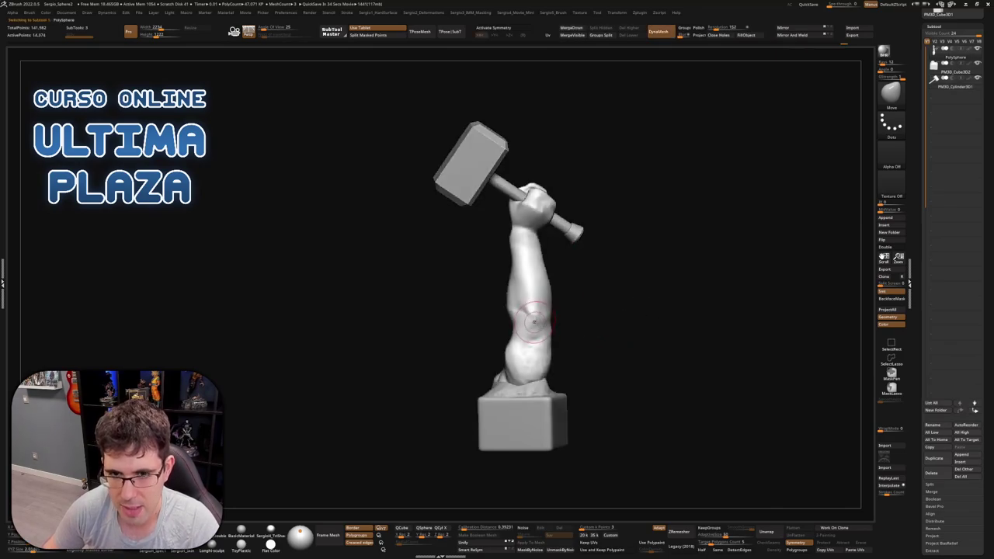
key("]")
key("]")
key("]")
mouse_move(542, 313)
left_mouse_down()
mouse_move(536, 295)
mouse_move(534, 342)
mouse_move(537, 288)
mouse_move(546, 314)
mouse_move(536, 341)
mouse_move(539, 287)
mouse_move(550, 318)
left_mouse_up()
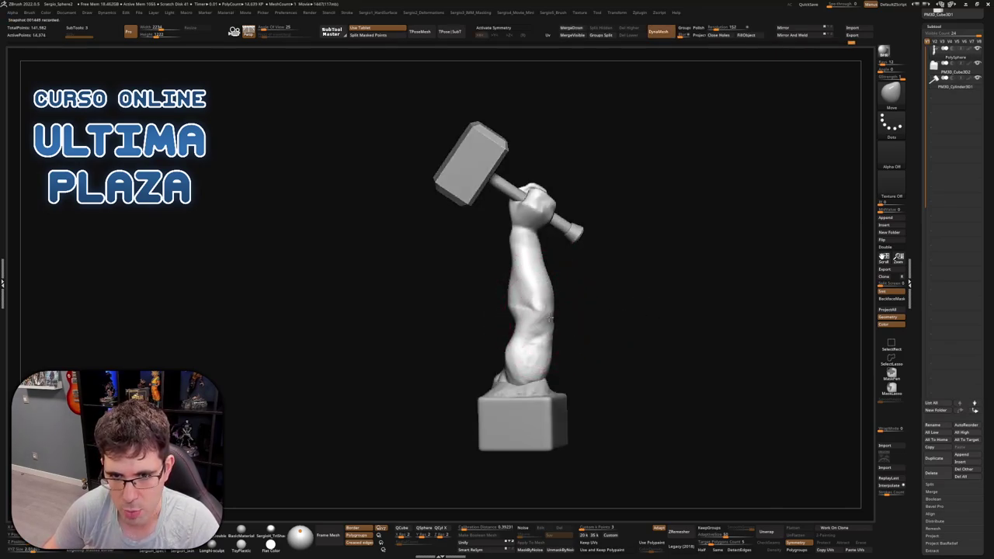
mouse_move(553, 334)
right_mouse_down()
mouse_move(588, 344)
mouse_move(587, 329)
mouse_move(568, 335)
mouse_move(545, 299)
mouse_move(533, 182)
right_mouse_up()
left_click(544, 330, "ctrl+shift")
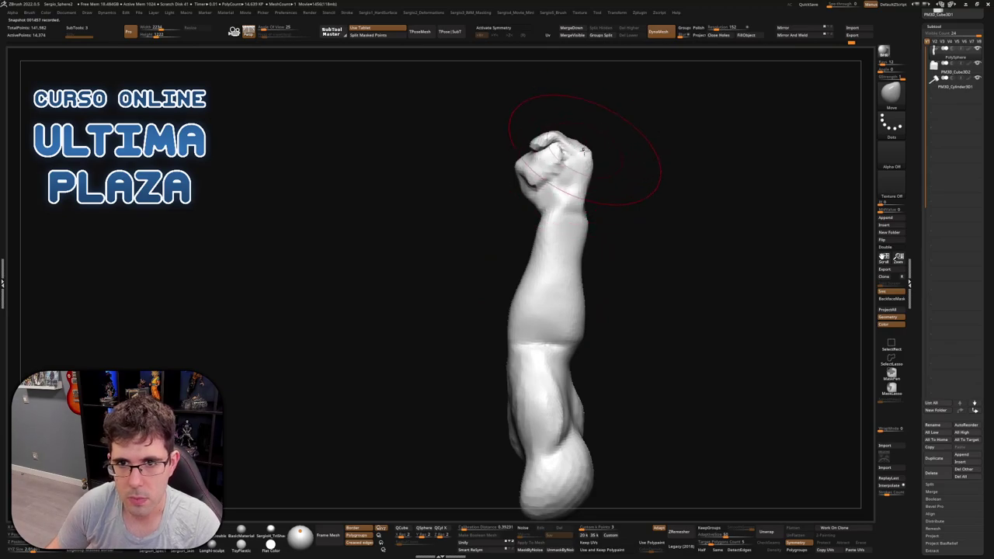
Nudge the fist with Move, then build clay and carve tendon grooves along the inner forearm
left_click_drag(521, 161, 543, 156)
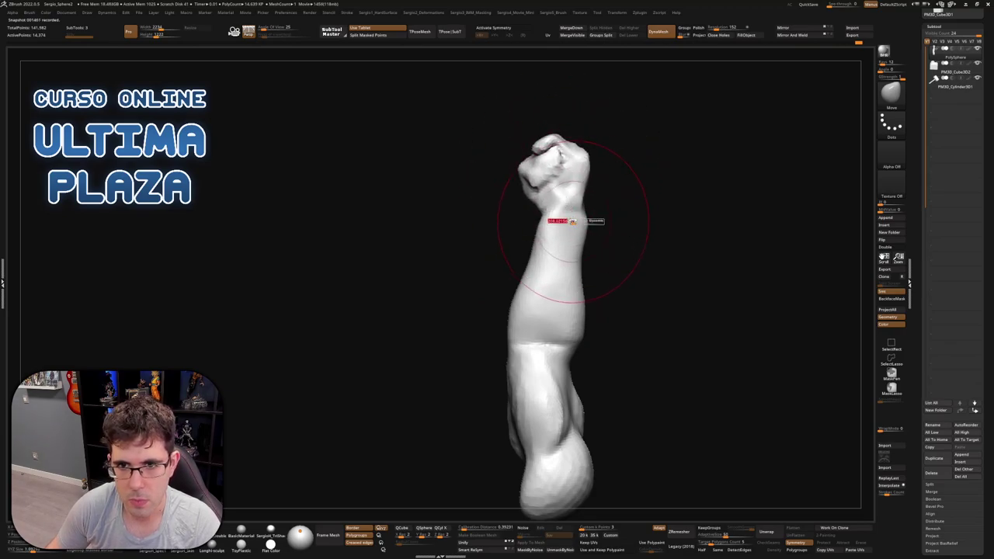
mouse_move(573, 213)
right_mouse_down("ctrl")
mouse_move(567, 233)
mouse_move(505, 208)
mouse_move(544, 198)
mouse_move(531, 224)
mouse_move(604, 238)
mouse_move(574, 249)
mouse_move(526, 307)
mouse_move(543, 288)
right_mouse_up("ctrl")
key("b")
key("c")
key("b")
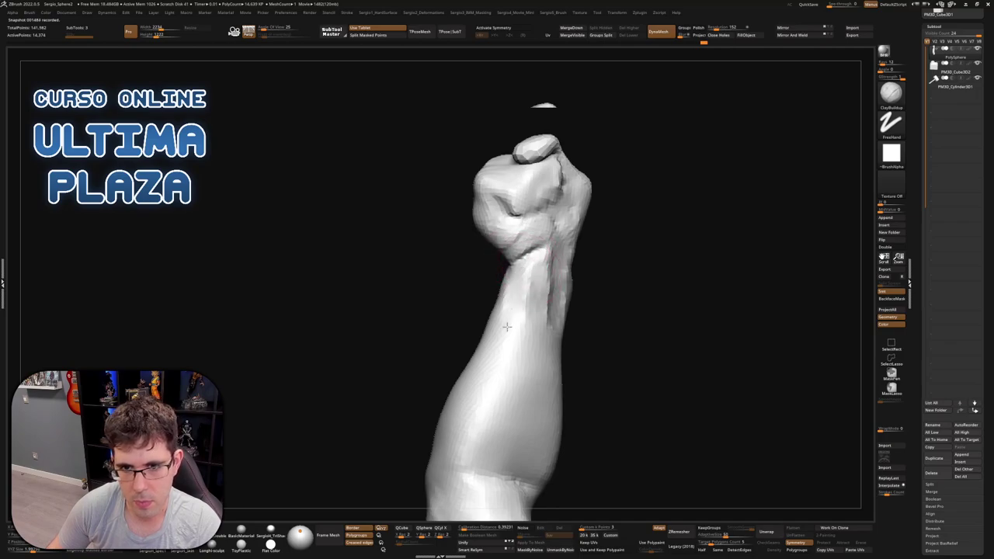
right_click_drag(505, 355, 537, 267)
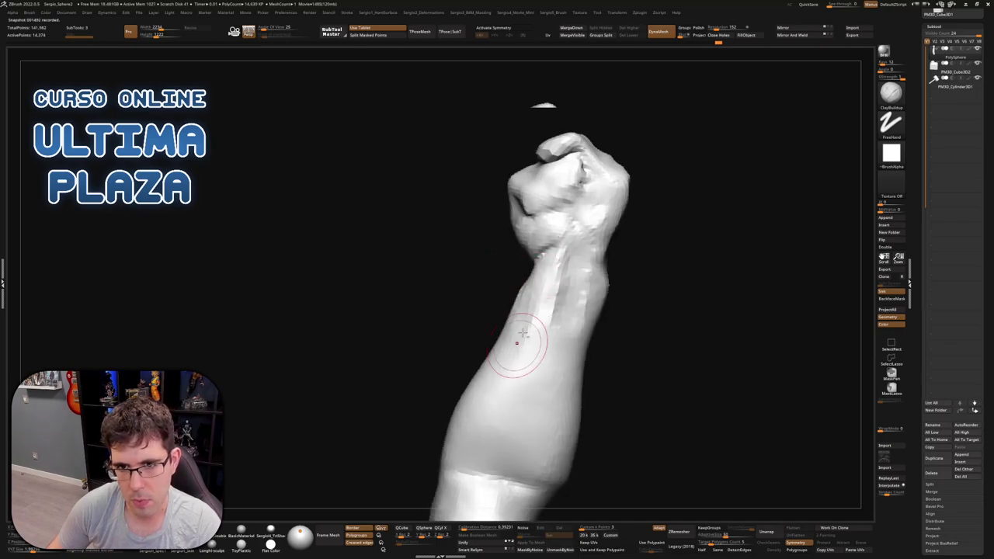
right_click_drag(541, 382, 555, 311)
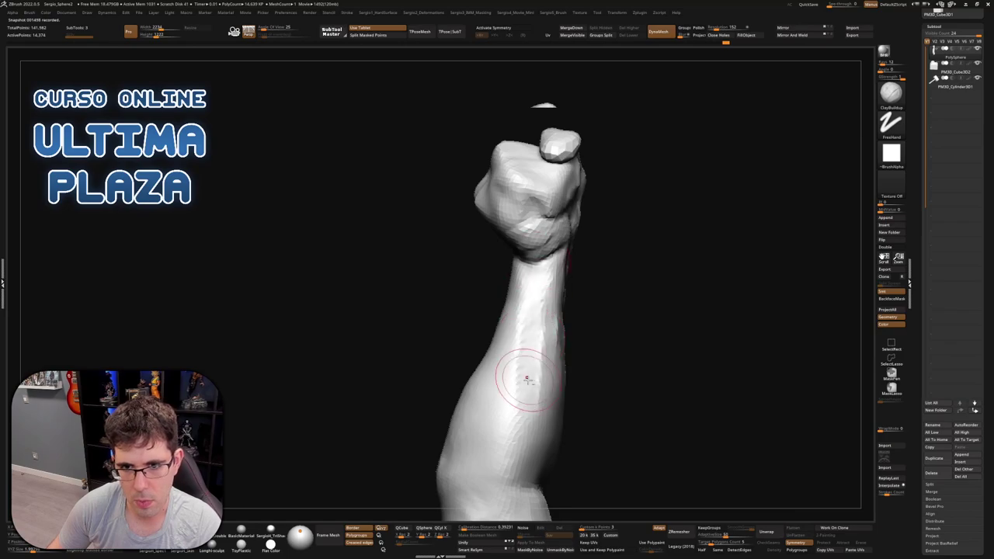
mouse_move(523, 380)
right_mouse_down()
mouse_move(543, 275)
mouse_move(525, 280)
right_mouse_up()
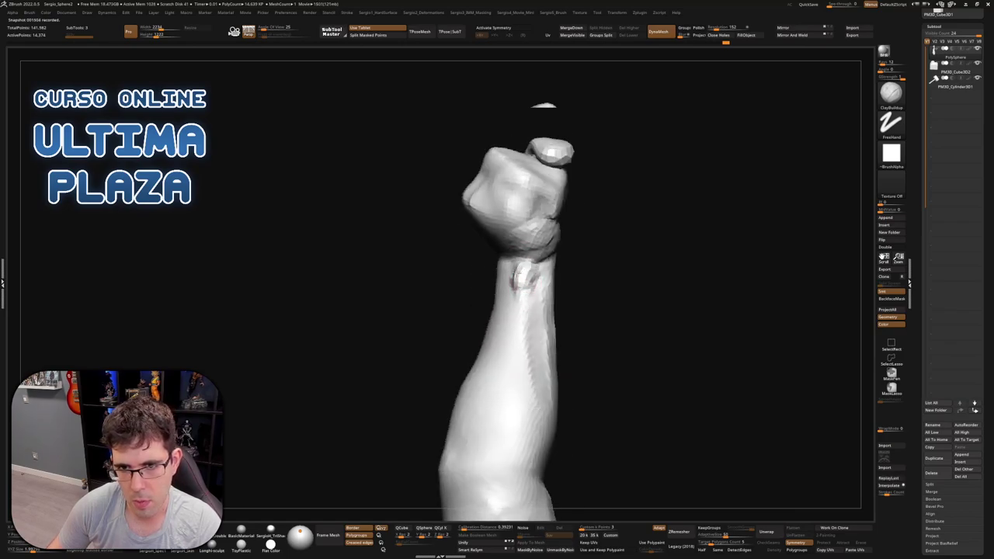
right_click_drag(552, 317, 549, 310)
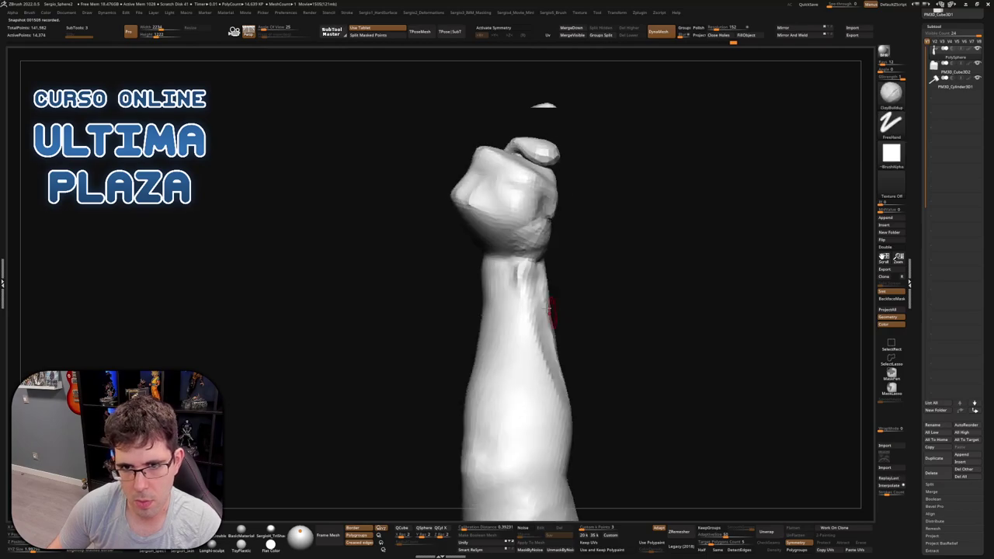
mouse_move(543, 362)
right_mouse_down()
mouse_move(508, 348)
mouse_move(492, 355)
mouse_move(502, 373)
mouse_move(536, 347)
mouse_move(554, 244)
mouse_move(559, 279)
mouse_move(527, 256)
mouse_move(567, 347)
mouse_move(553, 361)
mouse_move(571, 326)
right_mouse_up()
Select the Move brush and lasso-mask the fist
right_click_drag(602, 269, 572, 283)
key("b")
key("m")
key("v")
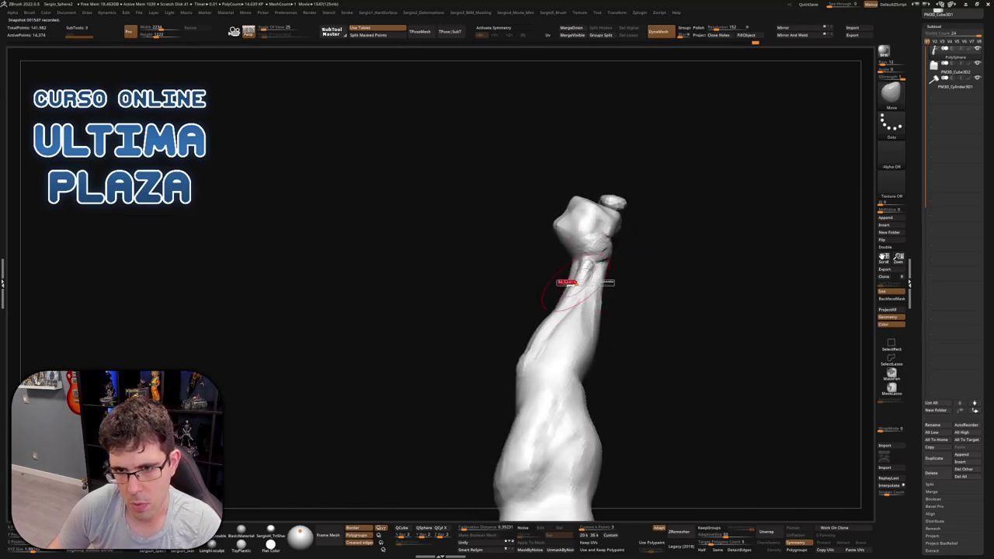
key("ctrl")
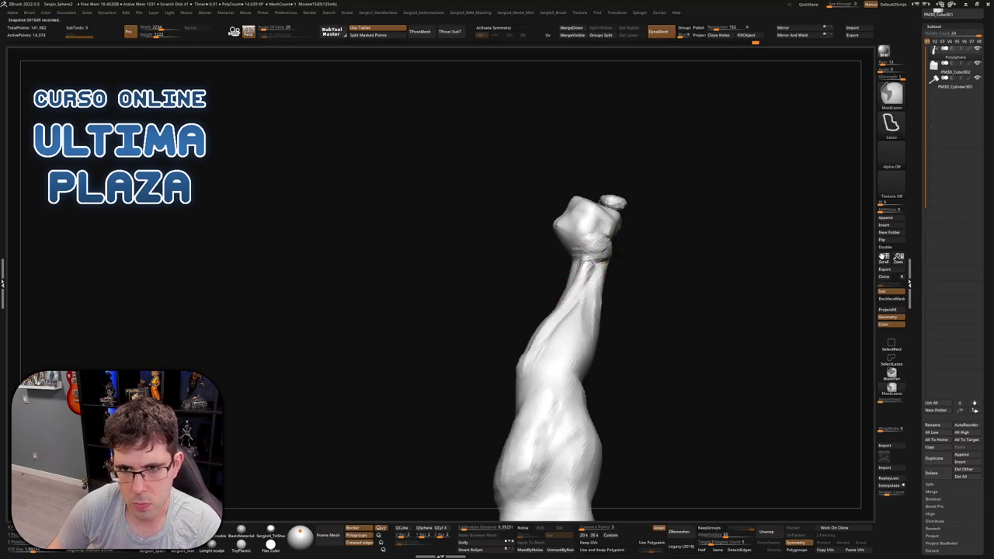
mouse_move(587, 264)
left_mouse_down("ctrl")
mouse_move(738, 111)
mouse_move(570, 274)
left_mouse_up("ctrl")
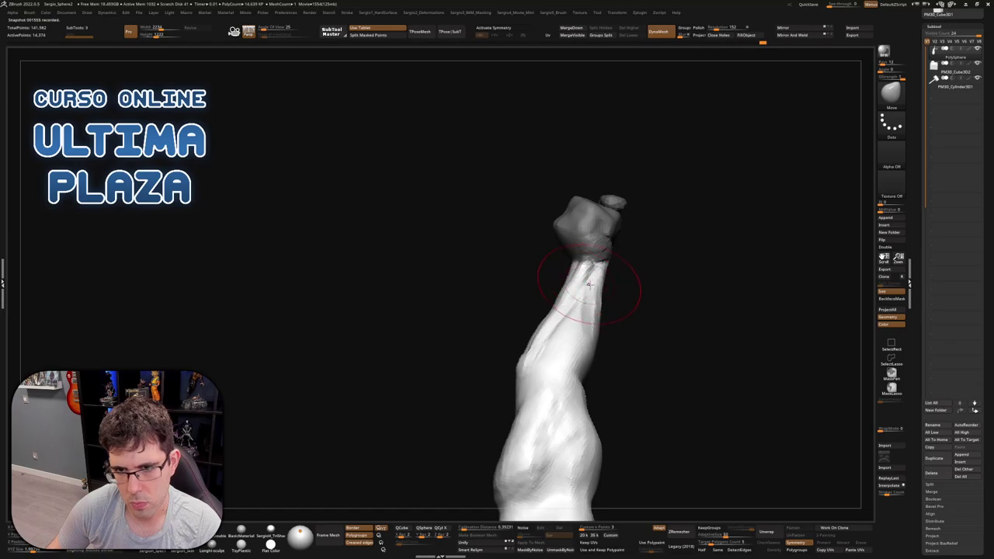
Resize the Move brush and refine the wrist from several upright angles
right_click_drag(588, 285, 600, 319)
mouse_move(591, 285)
right_mouse_down()
mouse_move(641, 277)
mouse_move(576, 272)
mouse_move(586, 284)
mouse_move(608, 279)
right_mouse_up()
mouse_move(637, 240)
right_mouse_down()
mouse_move(642, 295)
mouse_move(597, 254)
mouse_move(554, 248)
right_mouse_up()
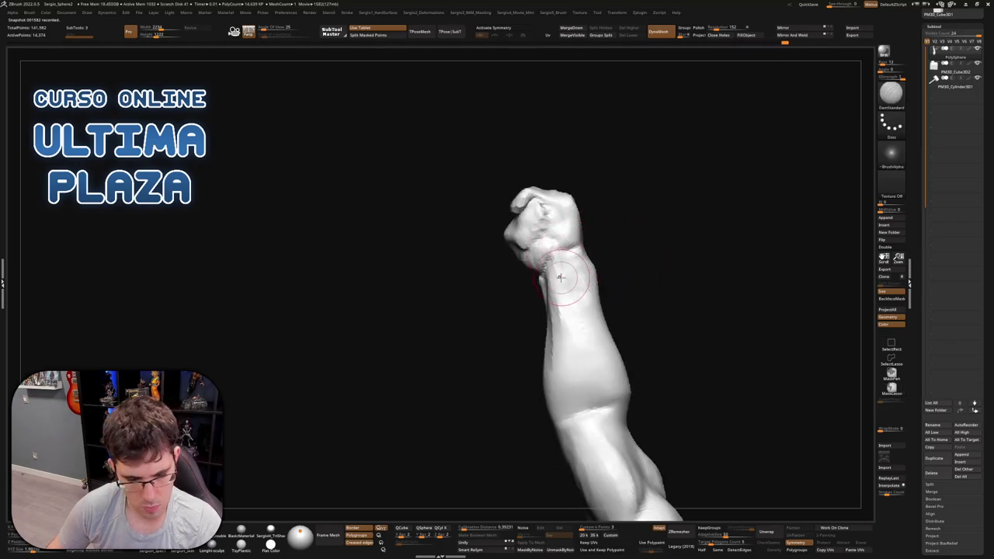
right_click_drag(568, 275, 568, 246)
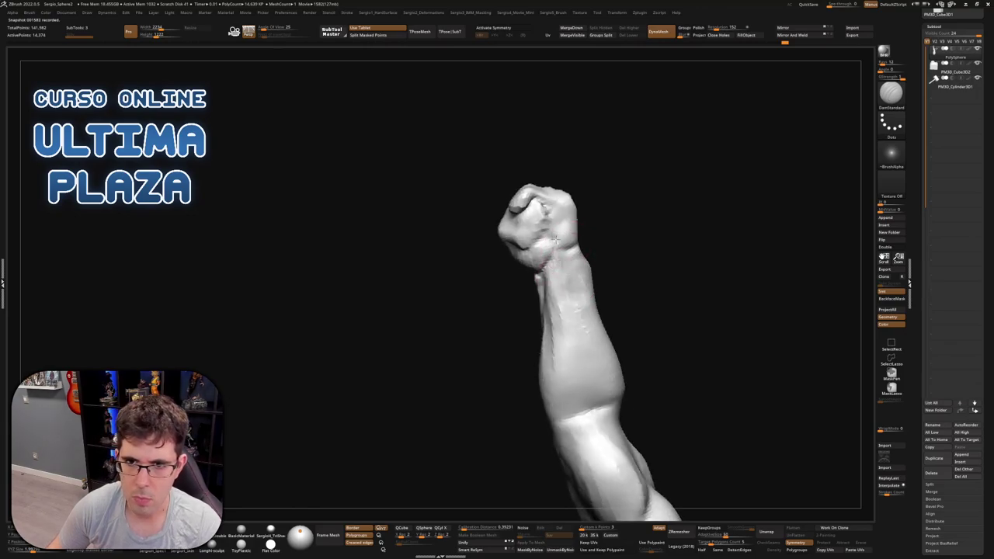
mouse_move(551, 204)
right_mouse_down()
mouse_move(545, 227)
mouse_move(559, 222)
mouse_move(538, 256)
mouse_move(518, 257)
mouse_move(547, 226)
mouse_move(538, 220)
mouse_move(506, 280)
right_mouse_up()
key("s")
key("b")
key("m")
key("v")
Build clay onto the fist with ClayBuildup, then define its fingers and knuckles with Move
key("b")
key("c")
key("b")
key("b")
key("m")
key("v")
Build up the knuckles and top of the fist into a rounder, compact mass using ClayBuildup and Move
mouse_move(557, 260)
right_mouse_down()
mouse_move(609, 241)
mouse_move(590, 260)
mouse_move(608, 265)
mouse_move(615, 242)
mouse_move(635, 262)
right_mouse_up()
key("b")
key("c")
key("b")
key("b")
key("m")
key("v")
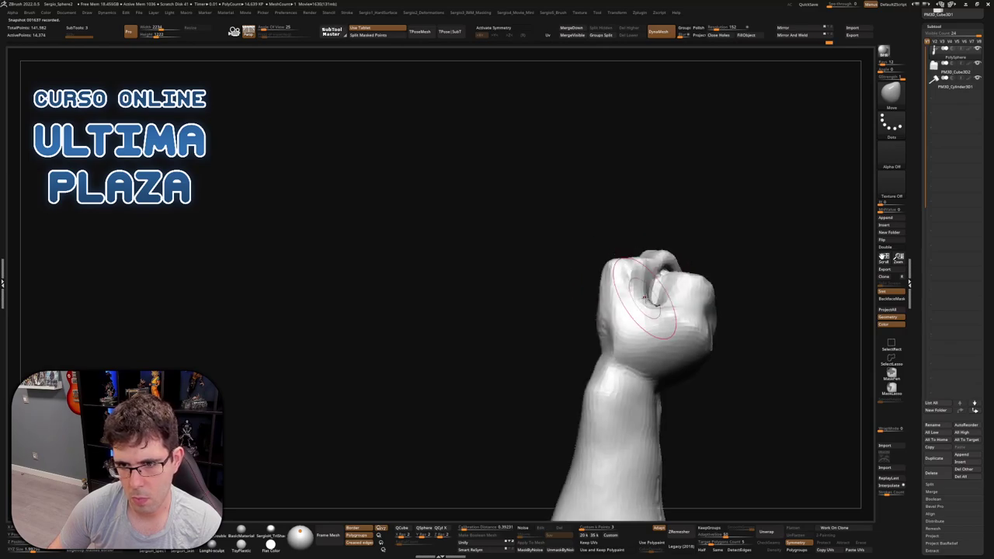
mouse_move(674, 295)
right_mouse_down()
mouse_move(659, 286)
mouse_move(643, 301)
mouse_move(644, 292)
right_mouse_up()
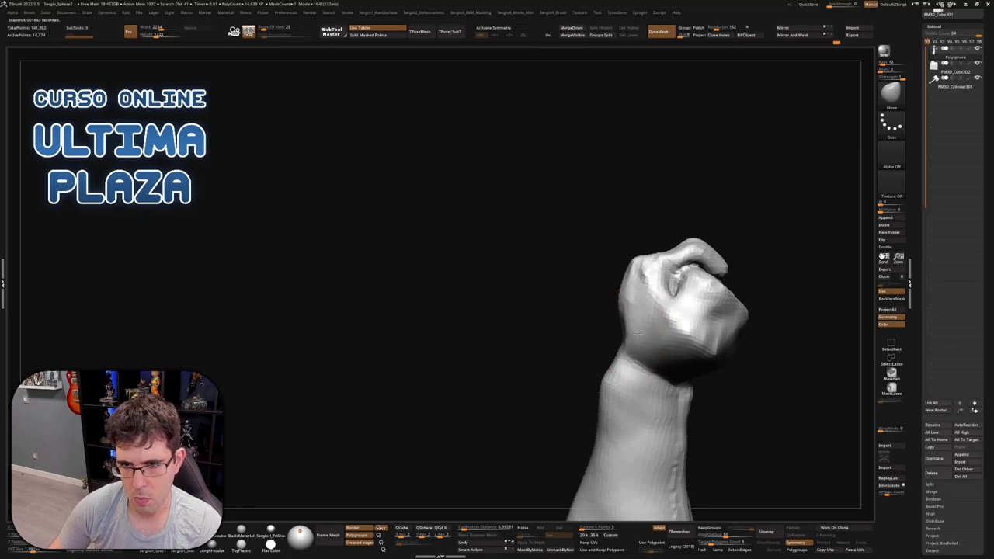
mouse_move(625, 336)
right_mouse_down()
mouse_move(686, 333)
mouse_move(632, 348)
mouse_move(599, 332)
mouse_move(589, 302)
right_mouse_up()
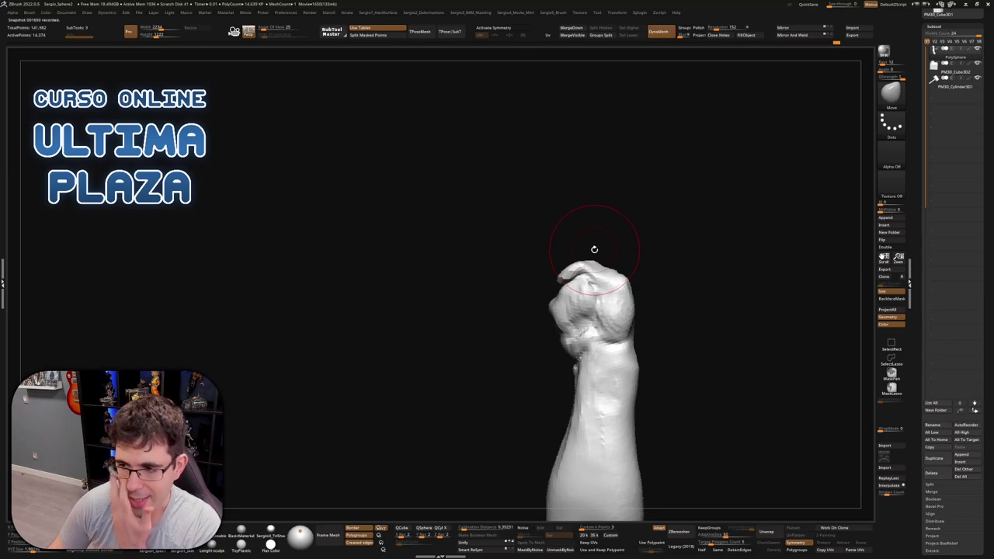
mouse_move(593, 248)
right_mouse_down()
mouse_move(648, 284)
mouse_move(617, 350)
mouse_move(555, 248)
mouse_move(565, 303)
mouse_move(552, 313)
mouse_move(583, 308)
mouse_move(535, 309)
right_mouse_up()
Resize ClayBuildup and build up the fist's forms from side and upright views
key("b")
key("c")
key("b")
key("s")
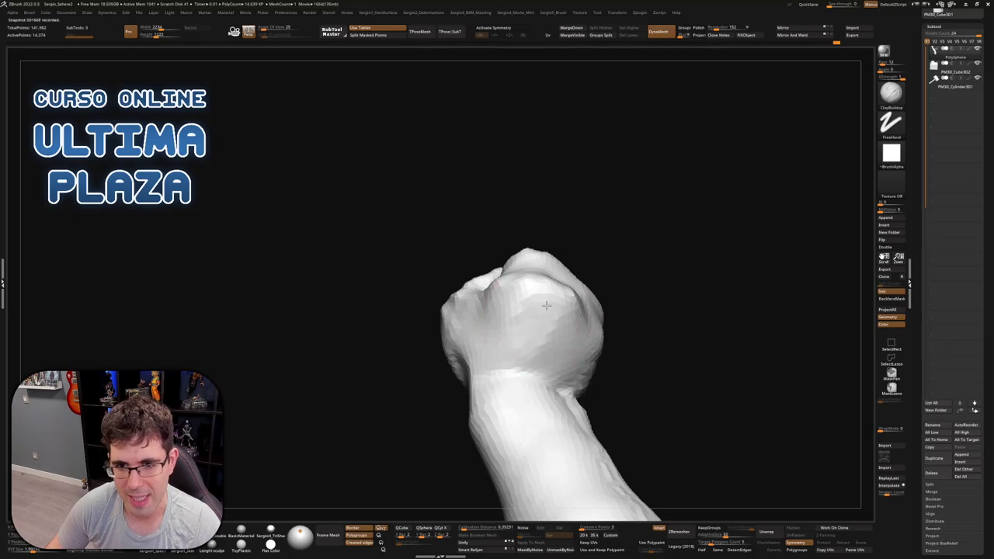
right_click_drag(563, 341, 603, 360)
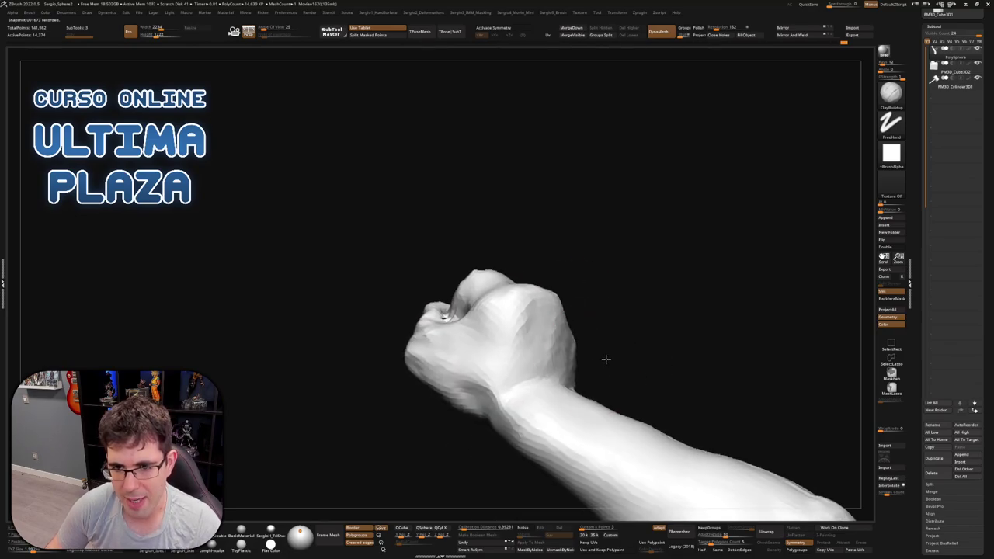
right_click_drag(560, 330, 551, 318)
Shape the fist into a squarer block and narrow the wrist with Move
key("b")
key("m")
key("v")
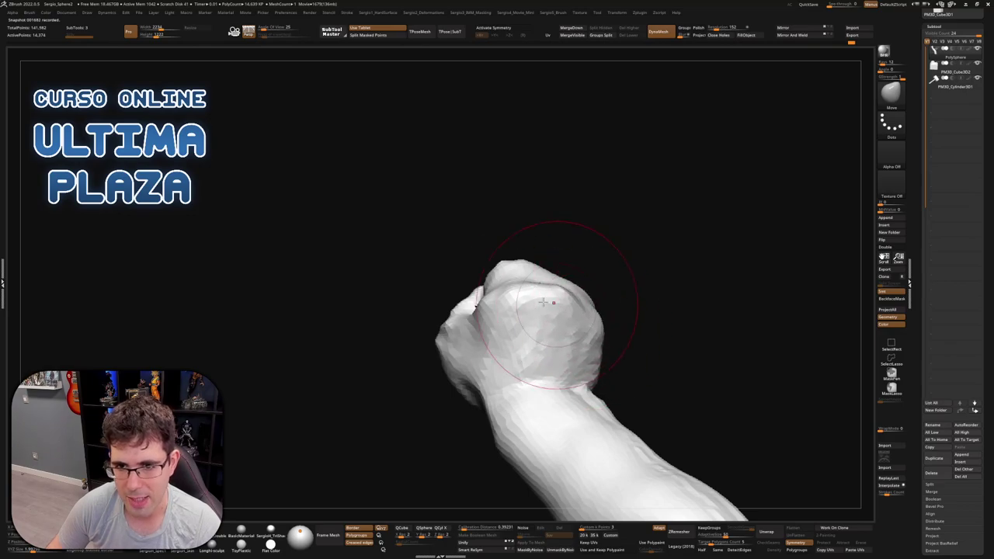
mouse_move(519, 287)
right_mouse_down()
mouse_move(533, 277)
mouse_move(505, 256)
mouse_move(539, 216)
mouse_move(579, 204)
mouse_move(586, 224)
right_mouse_up()
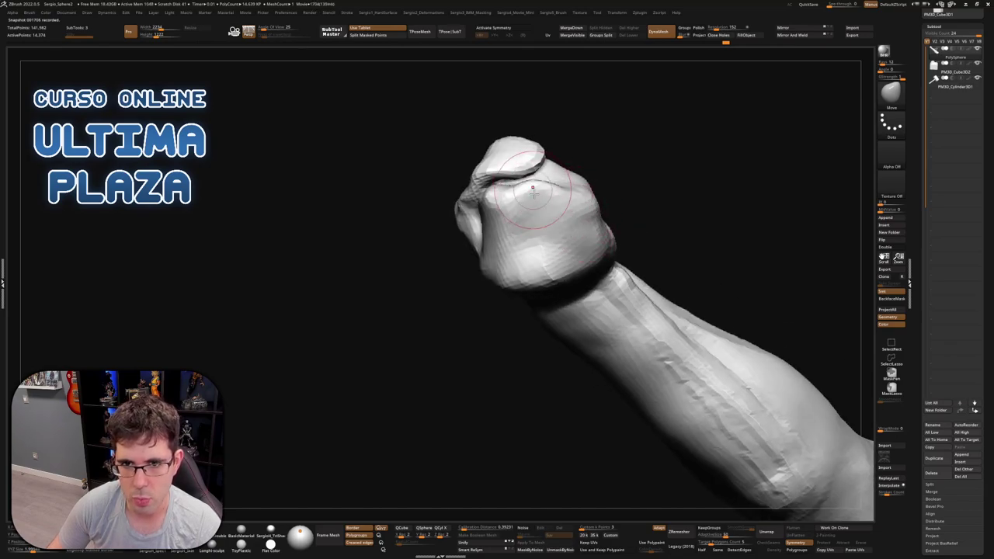
right_click_drag(553, 192, 563, 410)
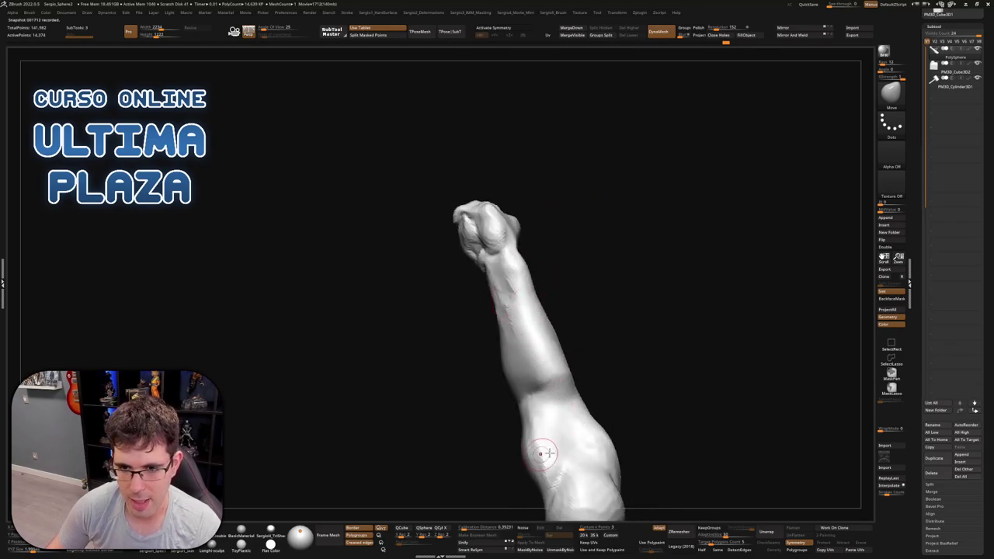
right_click_drag(539, 453, 550, 323)
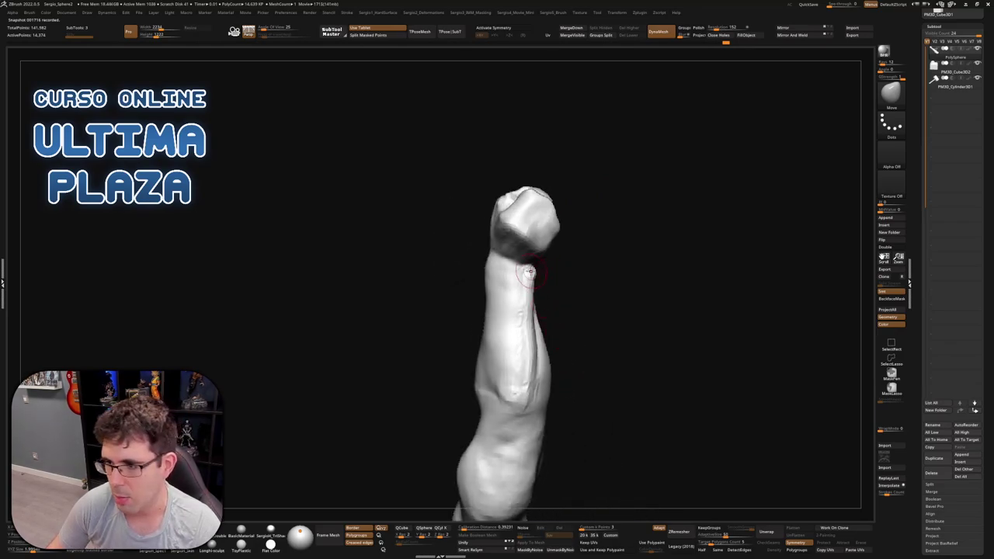
mouse_move(528, 271)
right_mouse_down()
mouse_move(536, 342)
mouse_move(533, 321)
mouse_move(516, 322)
right_mouse_up()
Flatten planes on the top of the fist with TrimDynamic
key("b")
key("t")
key("d")
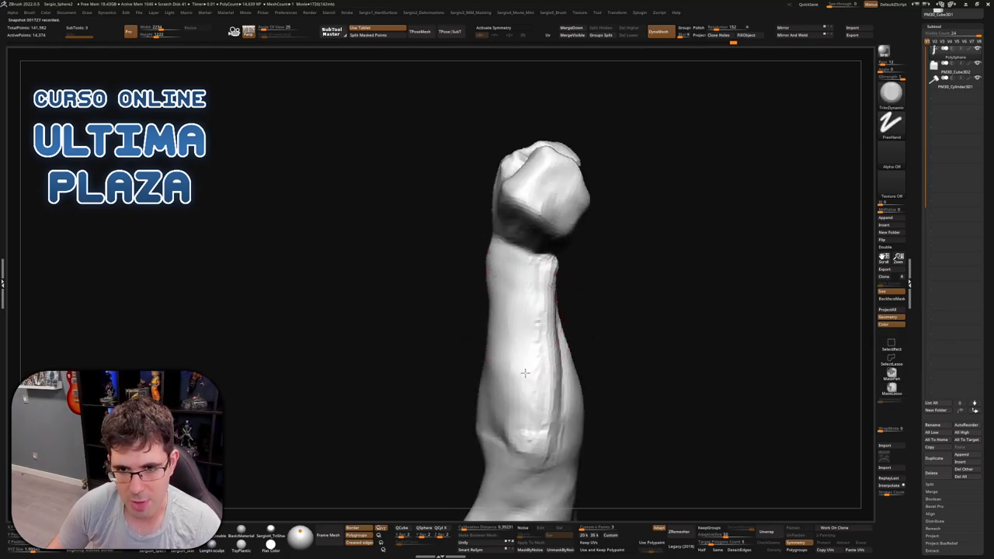
right_click_drag(528, 344, 548, 335)
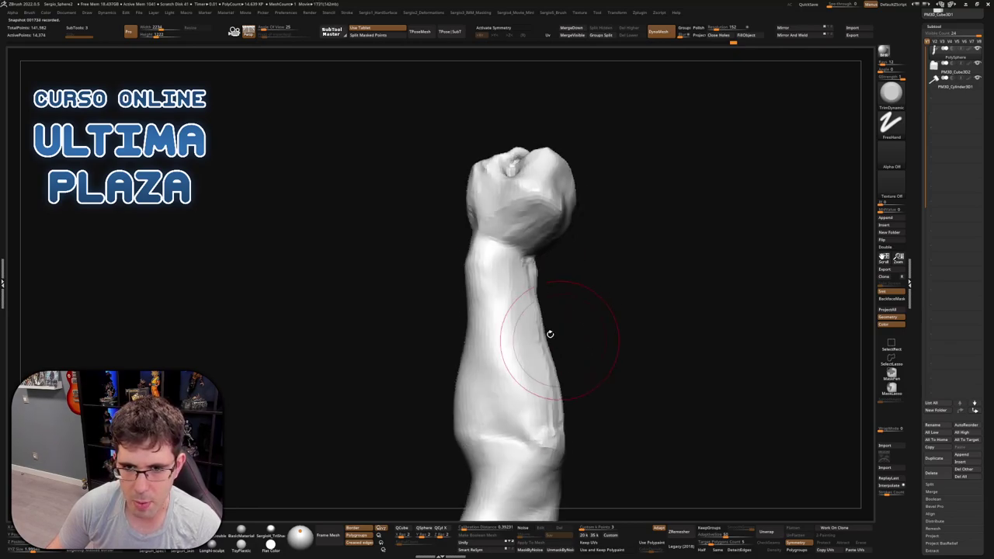
mouse_move(512, 272)
right_mouse_down()
mouse_move(554, 380)
mouse_move(554, 328)
mouse_move(490, 373)
mouse_move(499, 338)
mouse_move(502, 376)
right_mouse_up()
Shrink ClayBuildup to a much smaller size and orbit the arm into position
key("b")
key("c")
key("b")
left_click(499, 424)
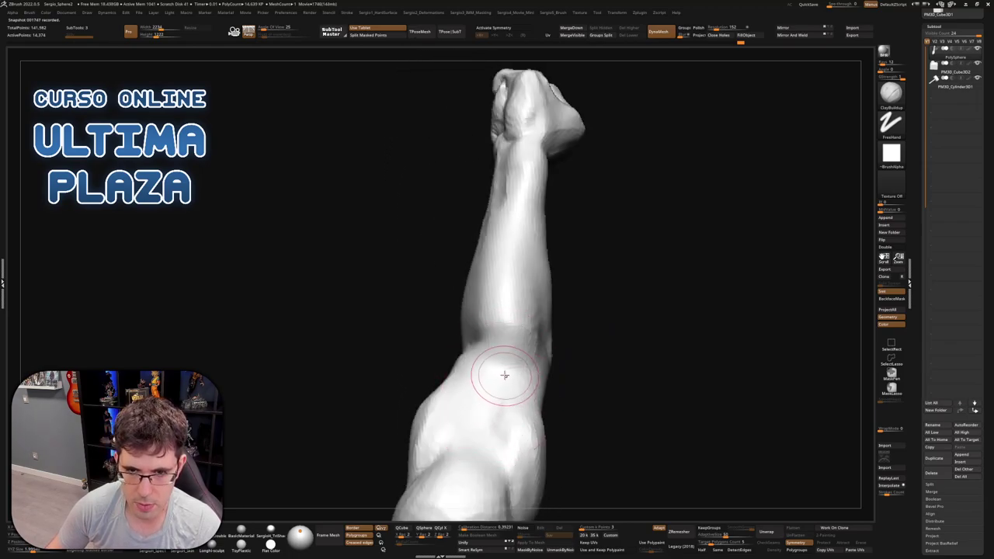
right_click_drag(492, 359, 500, 261)
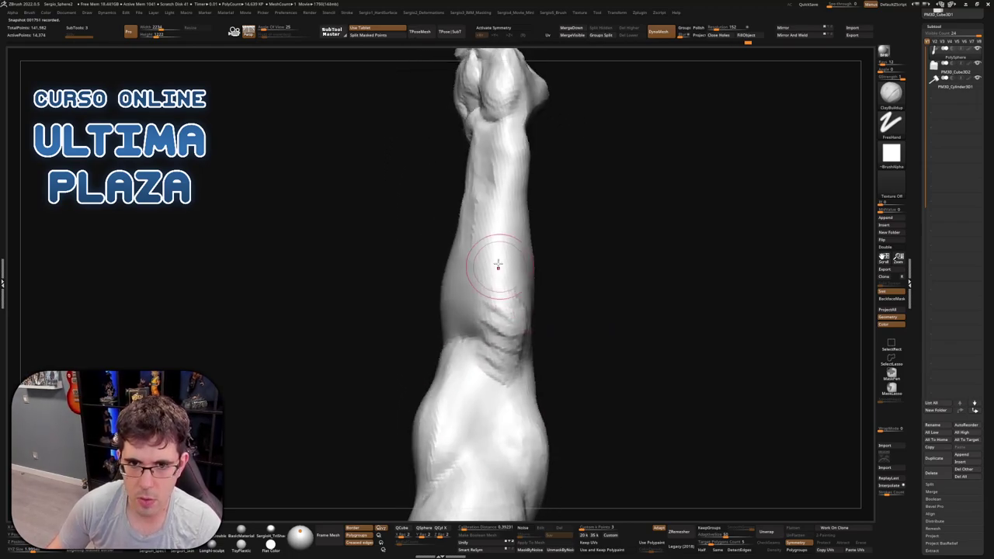
right_click_drag(520, 365, 515, 365)
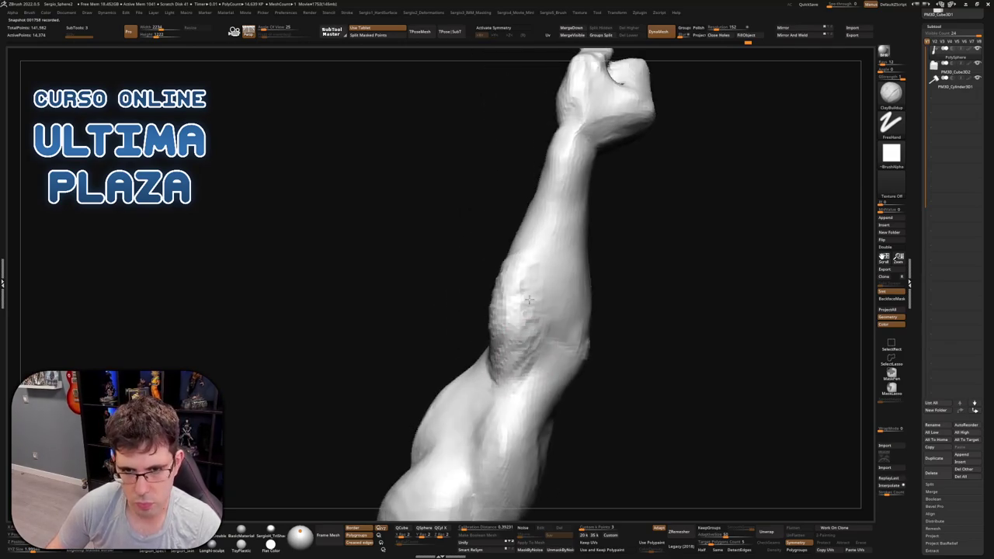
right_click_drag(529, 299, 547, 325)
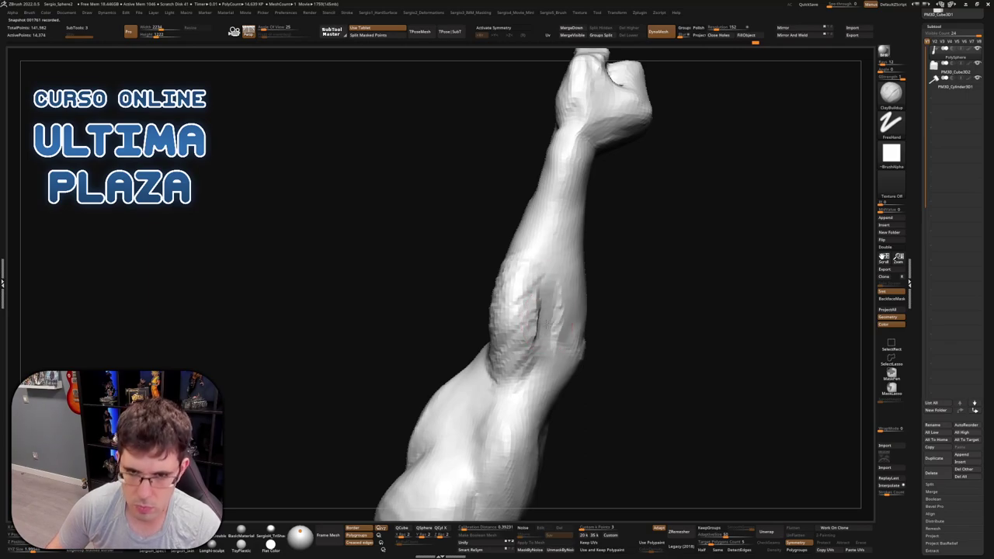
right_click_drag(523, 403, 528, 419)
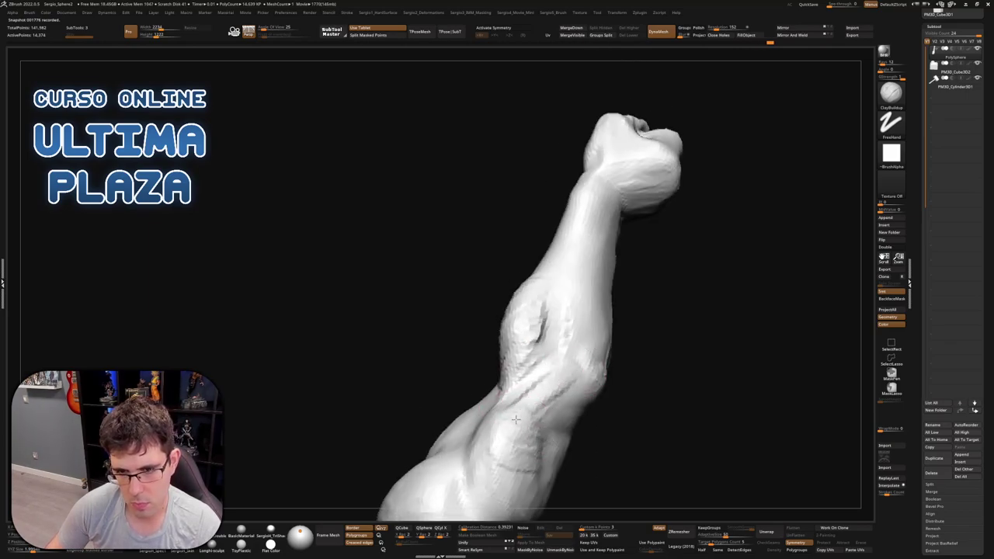
right_click_drag(553, 439, 561, 335)
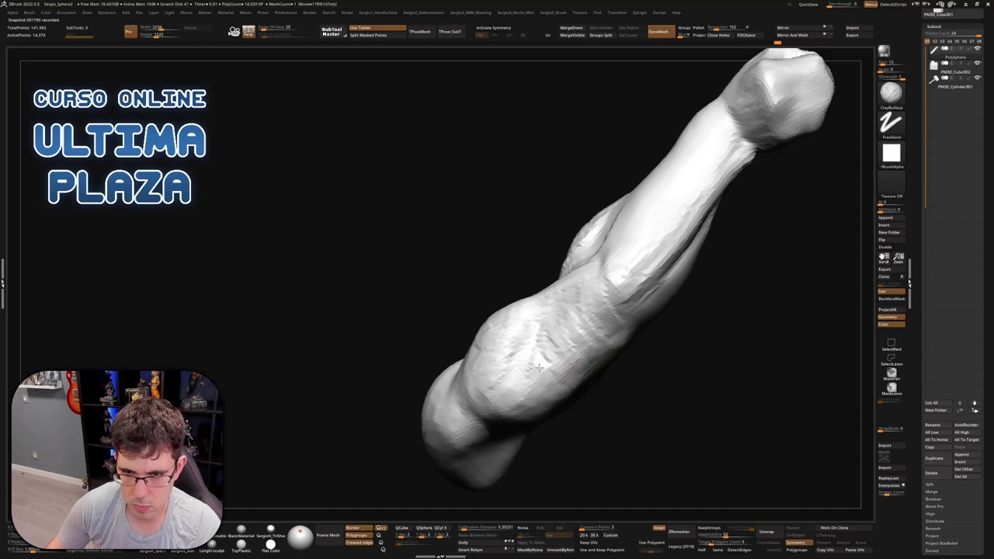
right_click_drag(597, 318, 608, 311)
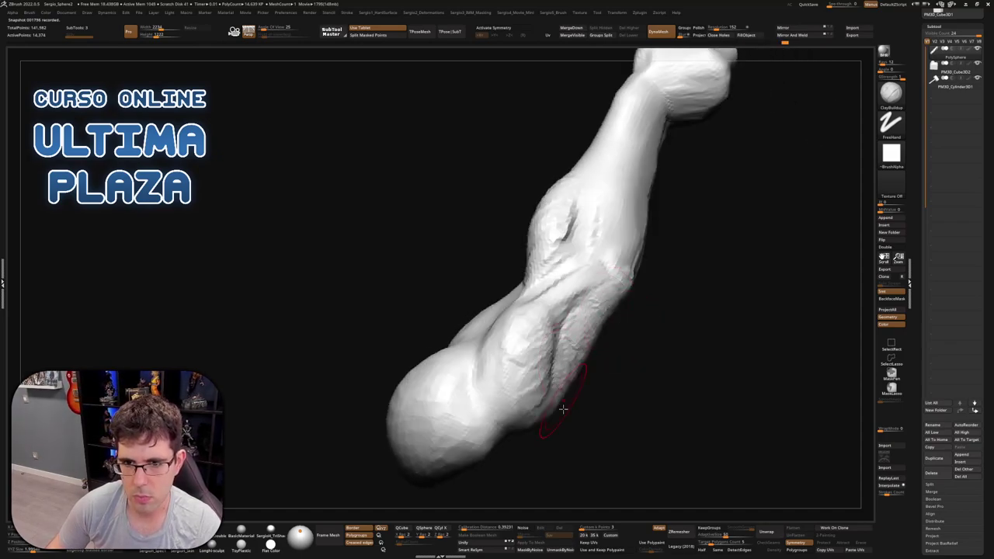
mouse_move(566, 406)
right_mouse_down()
mouse_move(515, 399)
mouse_move(521, 385)
mouse_move(537, 401)
mouse_move(489, 343)
mouse_move(486, 398)
right_mouse_up()
Add small clay strokes over the fist and lower forearm
key("ctrl")
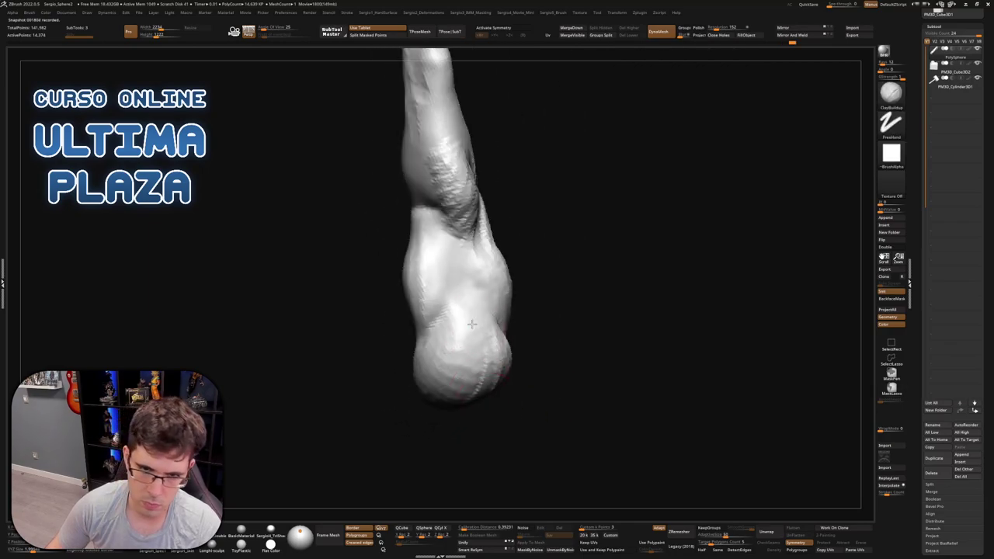
mouse_move(486, 397)
left_mouse_down()
mouse_move(466, 295)
mouse_move(446, 357)
mouse_move(481, 376)
left_mouse_up()
right_click_drag(481, 376, 473, 357)
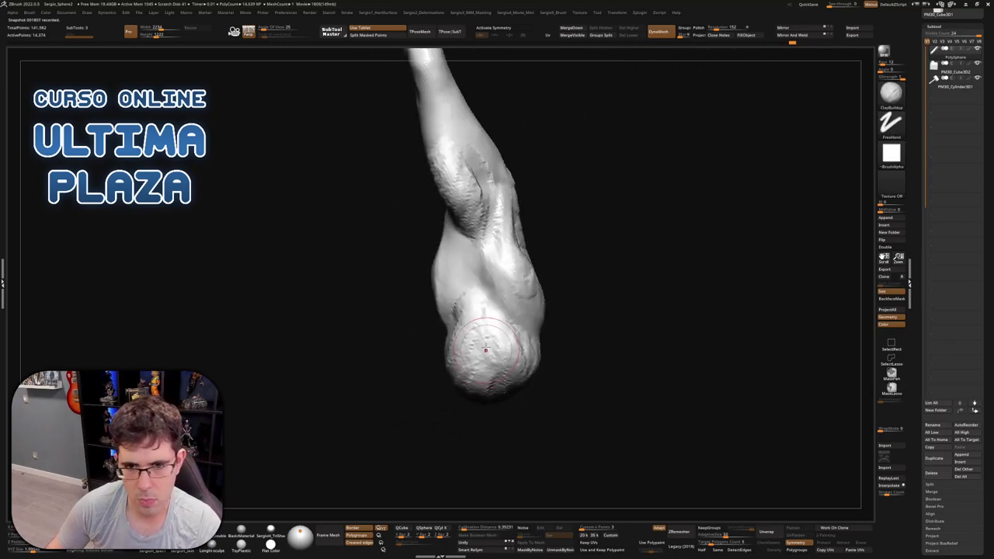
mouse_move(474, 357)
left_mouse_down()
mouse_move(481, 389)
mouse_move(469, 305)
mouse_move(500, 383)
left_mouse_up()
mouse_move(500, 383)
right_mouse_down()
mouse_move(474, 372)
mouse_move(431, 388)
right_mouse_up()
mouse_move(431, 388)
left_mouse_down()
mouse_move(419, 373)
mouse_move(426, 424)
mouse_move(434, 381)
mouse_move(468, 397)
left_mouse_up()
mouse_move(468, 397)
right_mouse_down()
mouse_move(458, 417)
mouse_move(474, 366)
mouse_move(446, 326)
right_mouse_up()
mouse_move(447, 327)
left_mouse_down()
mouse_move(427, 357)
mouse_move(442, 292)
mouse_move(420, 256)
mouse_move(423, 264)
mouse_move(435, 233)
mouse_move(443, 282)
left_mouse_up()
mouse_move(443, 282)
right_mouse_down()
mouse_move(410, 299)
mouse_move(481, 333)
mouse_move(423, 311)
right_mouse_up()
mouse_move(423, 310)
left_mouse_down()
mouse_move(418, 364)
mouse_move(443, 351)
left_mouse_up()
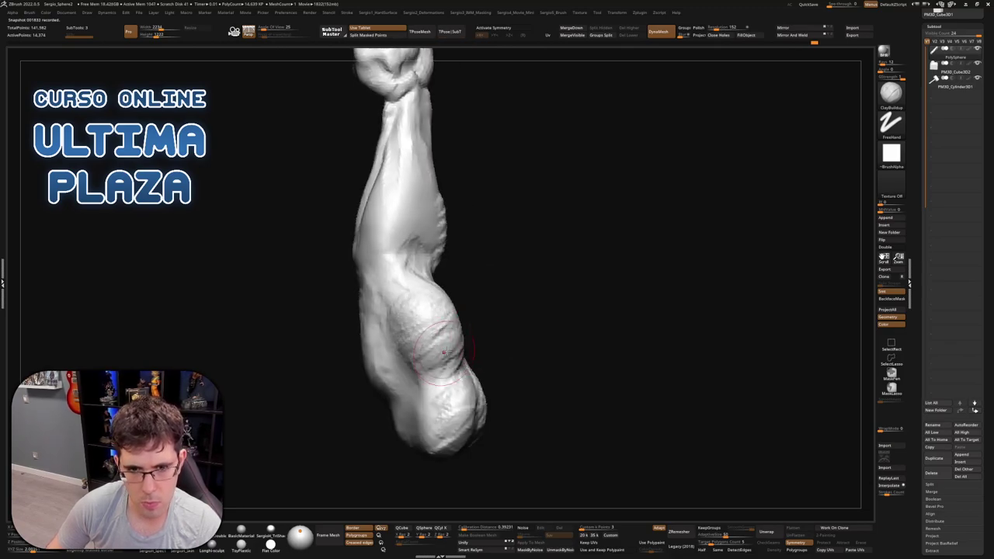
Build clay along the crease and mid-arm, and carve grooves across the upper arm
mouse_move(443, 352)
right_mouse_down()
mouse_move(497, 277)
mouse_move(568, 295)
mouse_move(505, 277)
mouse_move(533, 288)
mouse_move(556, 260)
mouse_move(544, 280)
right_mouse_up()
mouse_move(544, 272)
left_mouse_down()
mouse_move(540, 318)
mouse_move(547, 284)
left_mouse_up()
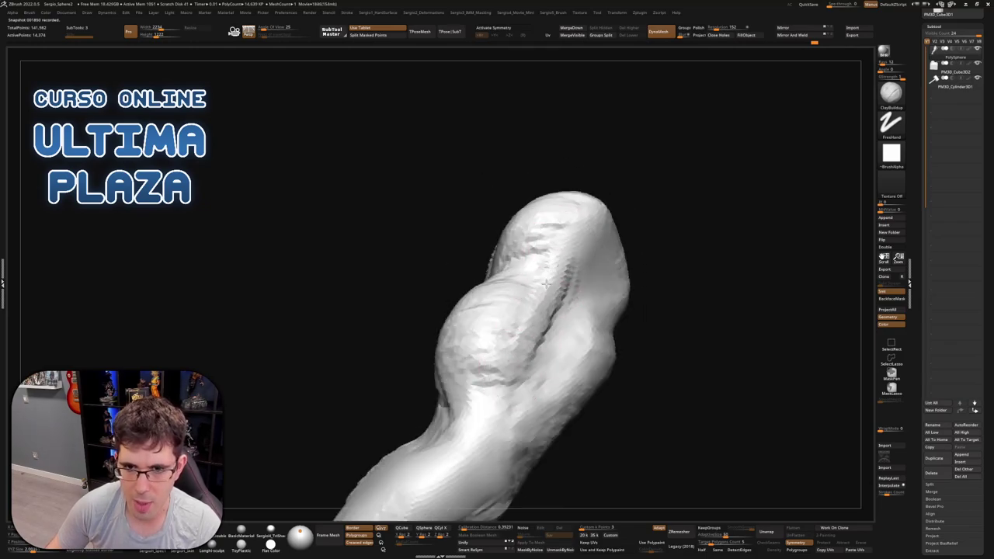
right_click_drag(546, 284, 554, 311)
right_click_drag(510, 288, 466, 280)
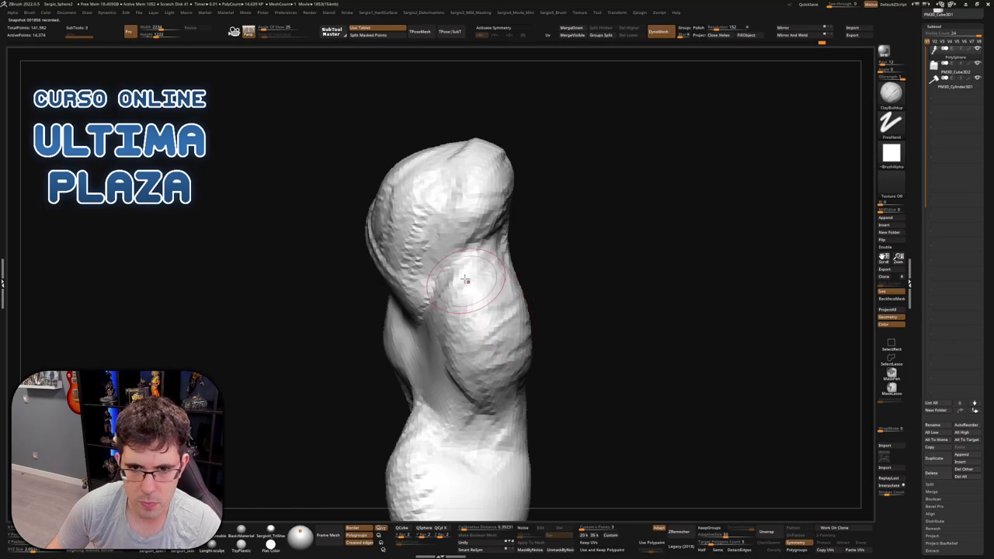
right_click_drag(475, 342, 454, 353)
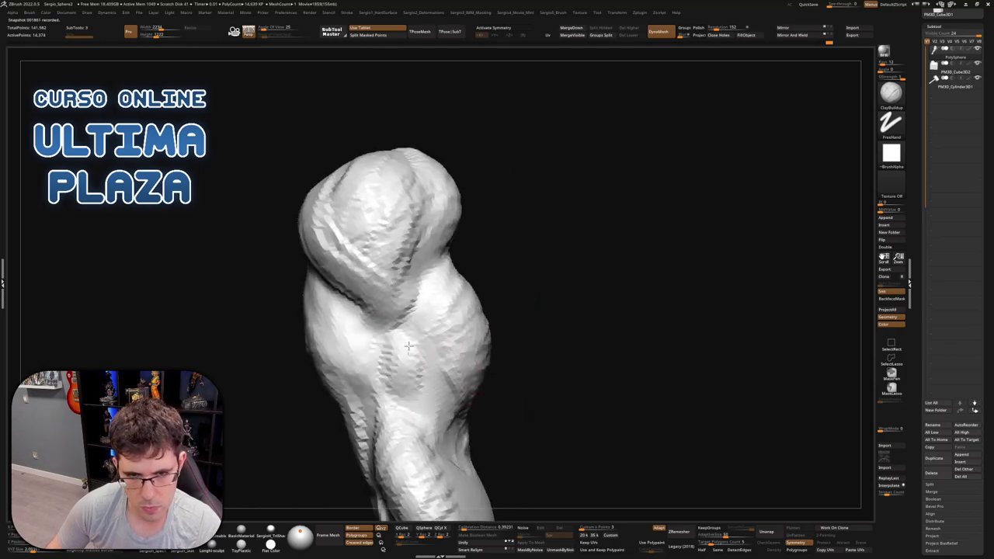
left_click_drag(408, 347, 427, 411)
mouse_move(404, 326)
left_mouse_down()
mouse_move(411, 443)
mouse_move(443, 419)
left_mouse_up()
mouse_move(435, 419)
right_mouse_down()
mouse_move(442, 459)
mouse_move(497, 404)
mouse_move(544, 326)
right_mouse_up()
mouse_move(544, 287)
left_mouse_down()
mouse_move(606, 206)
mouse_move(600, 217)
left_mouse_up()
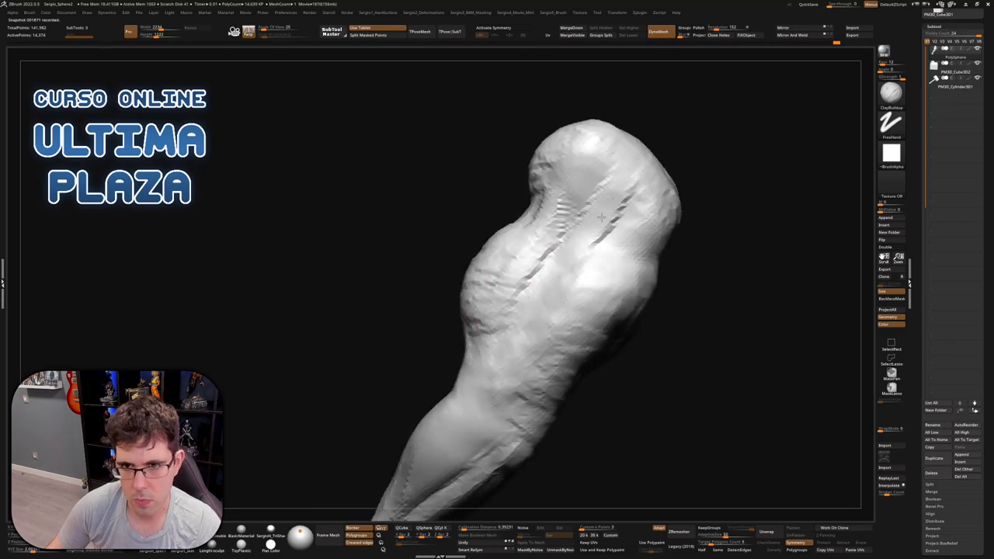
mouse_move(559, 268)
left_mouse_down()
mouse_move(617, 190)
mouse_move(656, 167)
left_mouse_up()
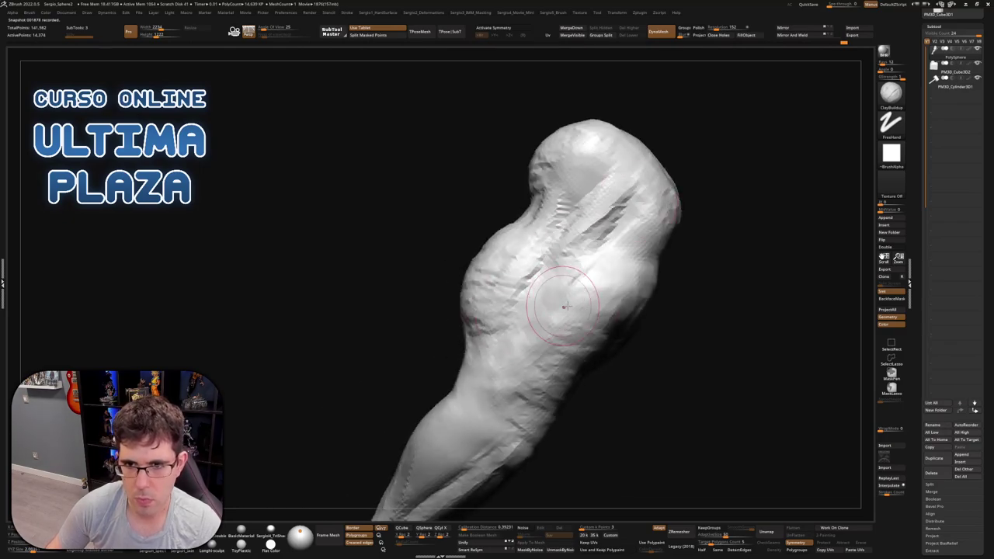
Sculpt a vein up the forearm from the wrist, then inspect the arm from the front
mouse_move(559, 326)
right_mouse_down()
mouse_move(583, 302)
mouse_move(617, 345)
mouse_move(590, 341)
right_mouse_up()
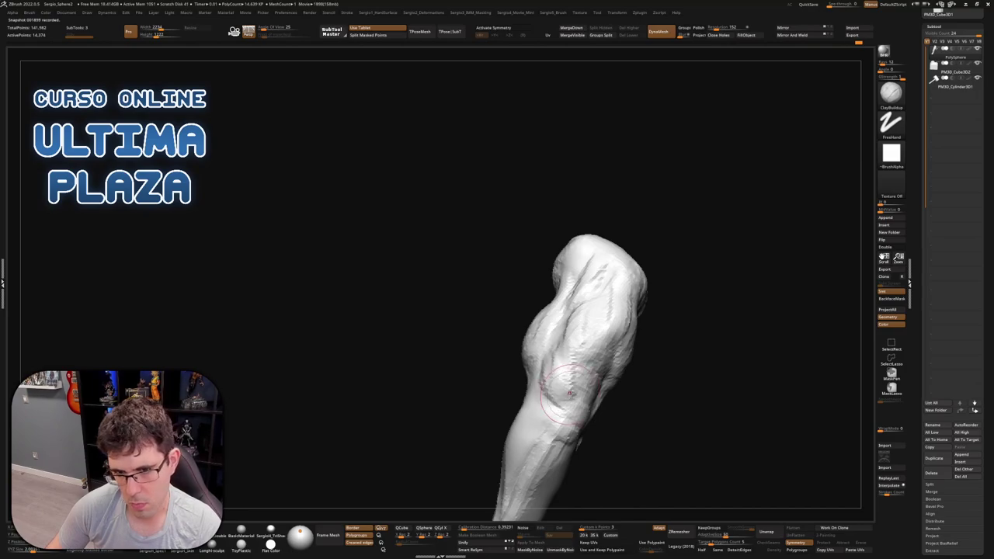
mouse_move(569, 394)
right_mouse_down()
mouse_move(544, 341)
mouse_move(560, 297)
mouse_move(554, 365)
mouse_move(548, 341)
mouse_move(557, 365)
right_mouse_up()
mouse_move(532, 435)
right_mouse_down()
mouse_move(549, 416)
mouse_move(553, 373)
mouse_move(536, 442)
mouse_move(509, 392)
right_mouse_up()
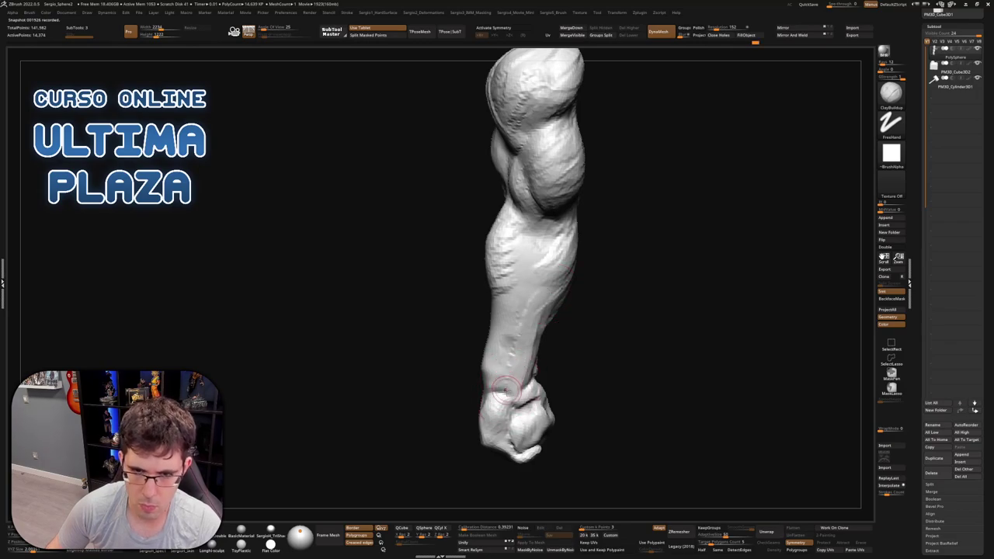
left_click_drag(504, 390, 515, 342)
mouse_move(517, 378)
right_mouse_down()
mouse_move(477, 355)
mouse_move(479, 368)
mouse_move(469, 331)
right_mouse_up()
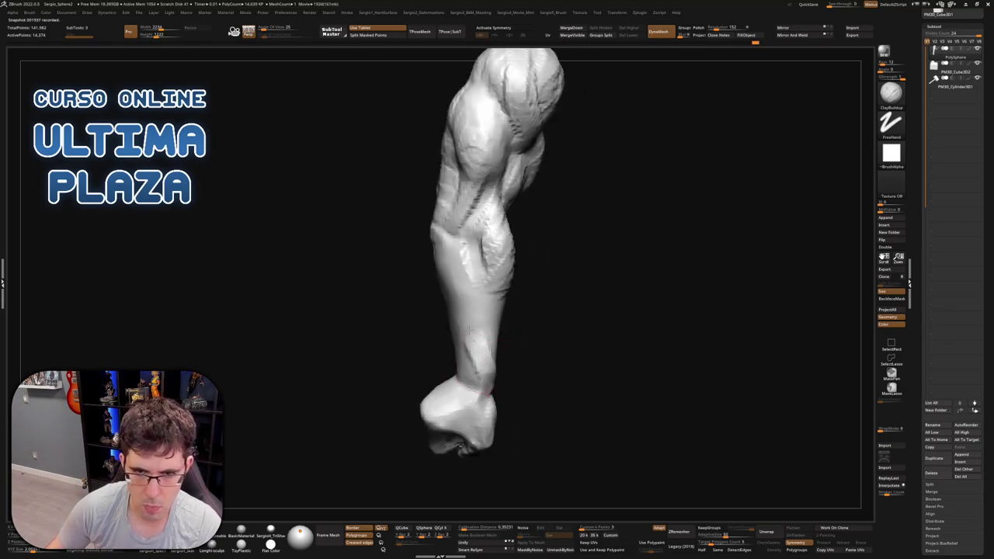
right_click_drag(490, 376, 462, 331)
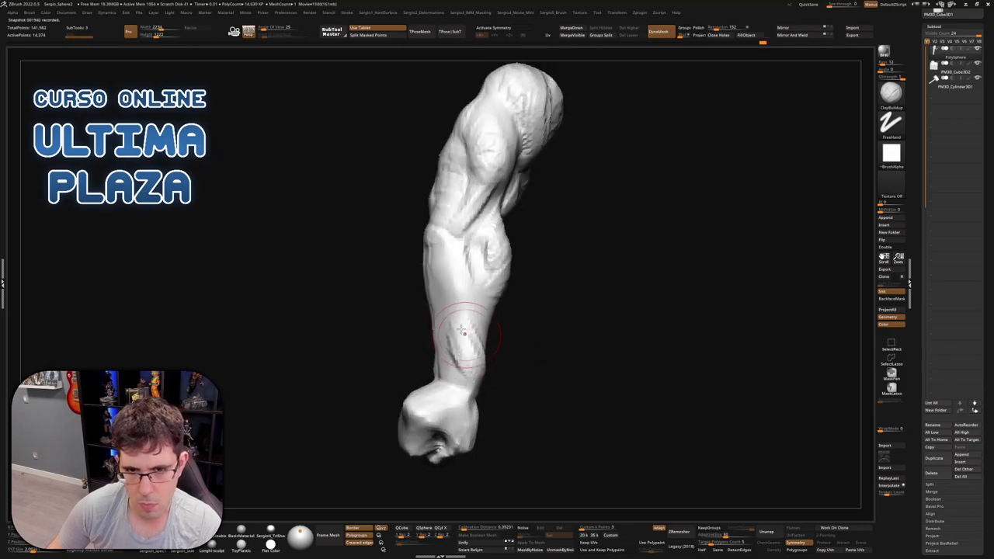
right_click_drag(488, 369, 475, 281)
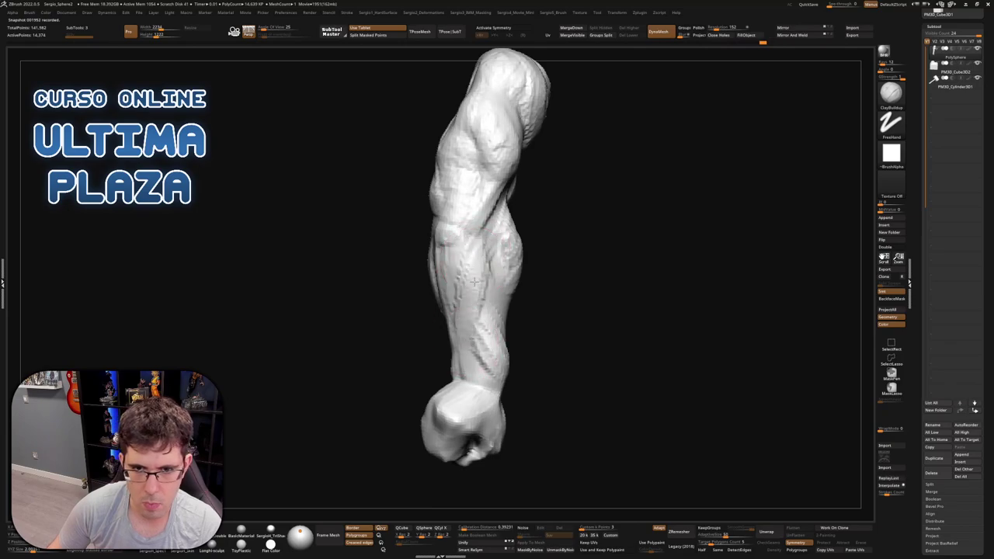
right_click_drag(475, 341, 476, 298)
right_click_drag(487, 256, 495, 314)
mouse_move(491, 356)
right_mouse_down()
mouse_move(514, 359)
mouse_move(539, 324)
mouse_move(608, 331)
mouse_move(577, 326)
mouse_move(566, 409)
mouse_move(536, 334)
mouse_move(563, 375)
mouse_move(550, 324)
mouse_move(528, 359)
mouse_move(538, 335)
mouse_move(505, 328)
mouse_move(501, 369)
right_mouse_up()
Push the fist's top into a flatter, squarer knuckle mass with an enlarged Move brush
key("b")
key("m")
key("v")
key("b")
key("c")
key("b")
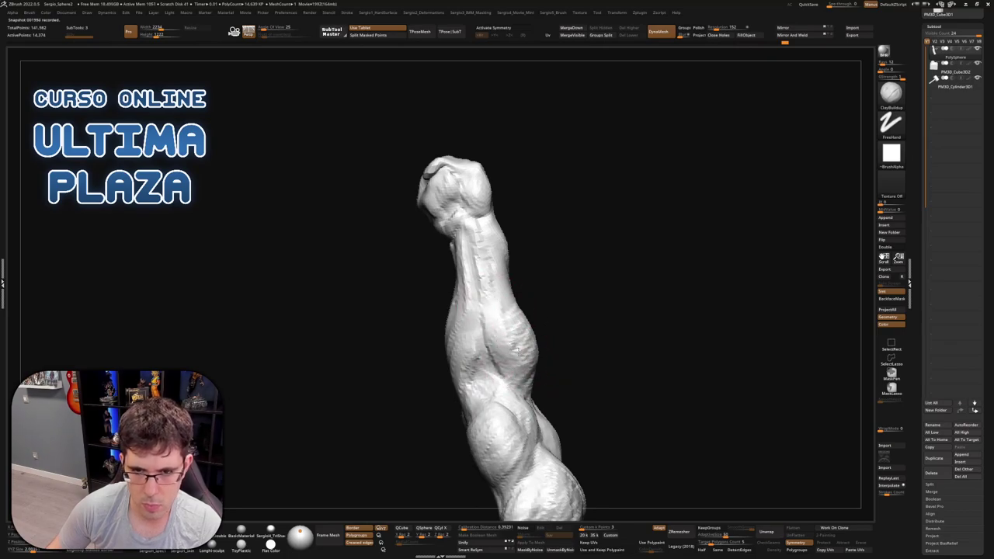
right_click_drag(517, 350, 513, 347)
mouse_move(508, 289)
right_mouse_down()
mouse_move(571, 312)
mouse_move(580, 330)
mouse_move(525, 370)
mouse_move(656, 418)
mouse_move(568, 378)
mouse_move(611, 384)
mouse_move(599, 357)
mouse_move(621, 350)
mouse_move(590, 354)
mouse_move(644, 381)
mouse_move(623, 342)
mouse_move(660, 323)
mouse_move(630, 318)
mouse_move(586, 267)
mouse_move(557, 274)
mouse_move(574, 279)
mouse_move(583, 278)
mouse_move(533, 256)
right_mouse_up()
key("b")
key("m")
key("v")
key("s")
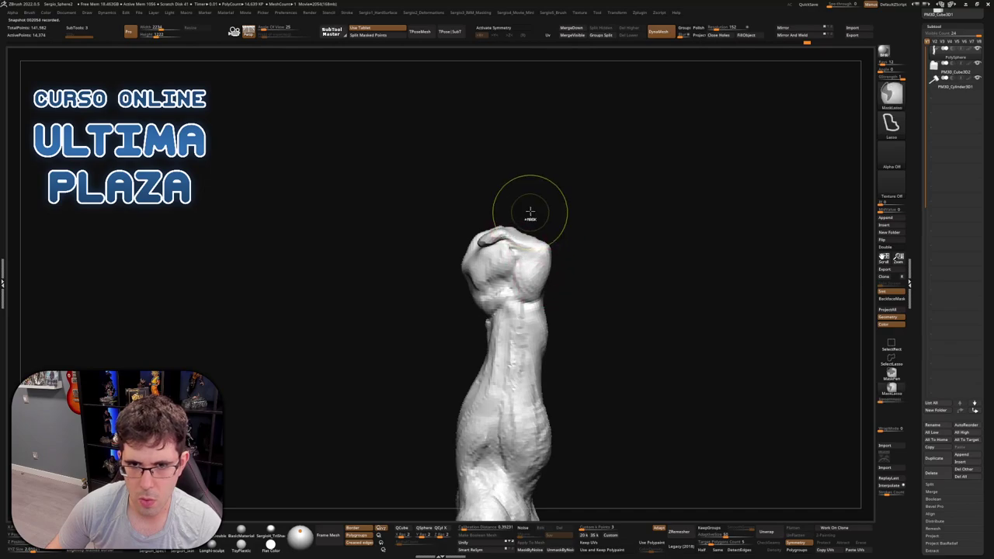
Wrap the thumb over the curled fingers and tighten the knuckles with Move
right_click_drag(530, 206, 539, 229)
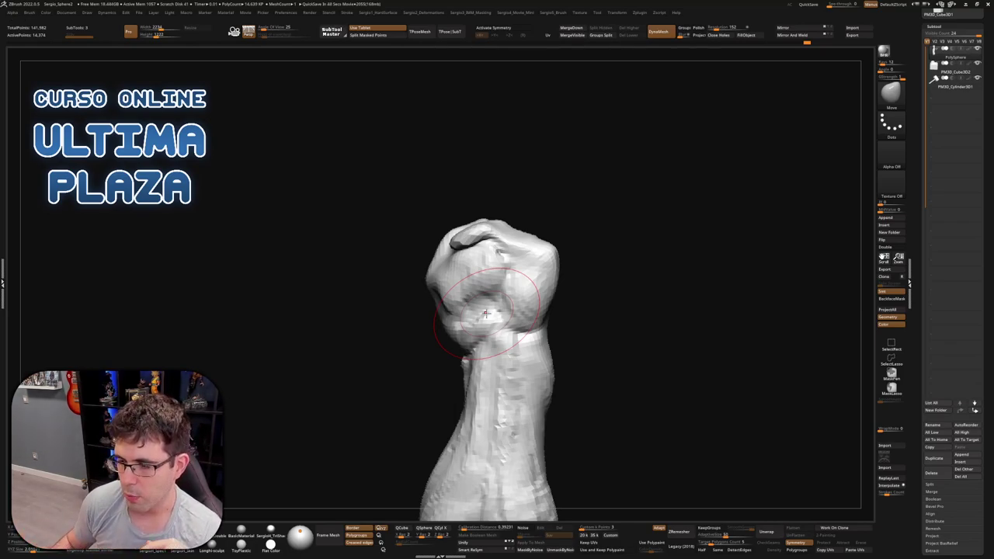
mouse_move(485, 313)
left_mouse_down()
mouse_move(437, 326)
mouse_move(504, 295)
mouse_move(526, 308)
mouse_move(518, 300)
left_mouse_up()
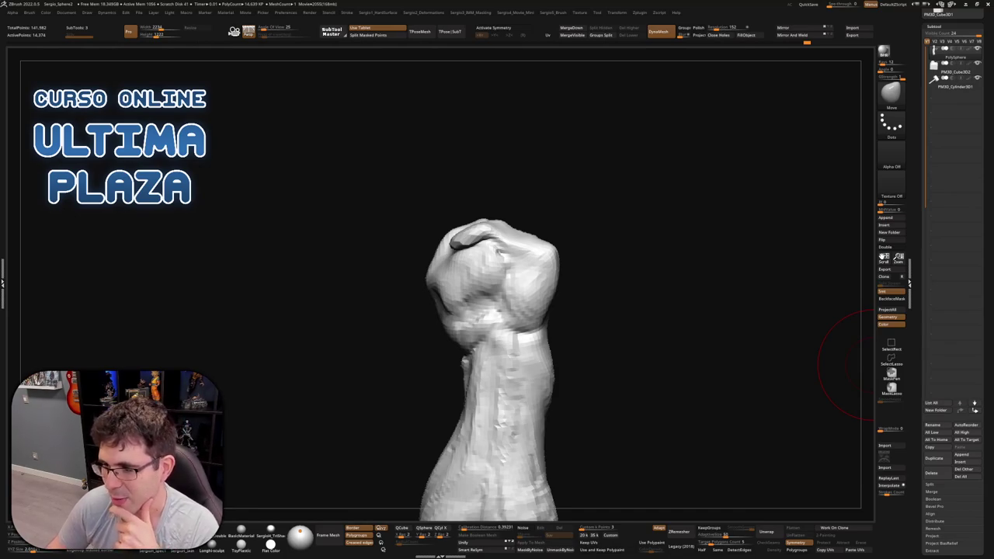
Orbit around the reshaped fist to inspect it, with the hammer and pedestal visible again
mouse_move(850, 365)
left_mouse_down()
mouse_move(545, 306)
mouse_move(524, 266)
left_mouse_up()
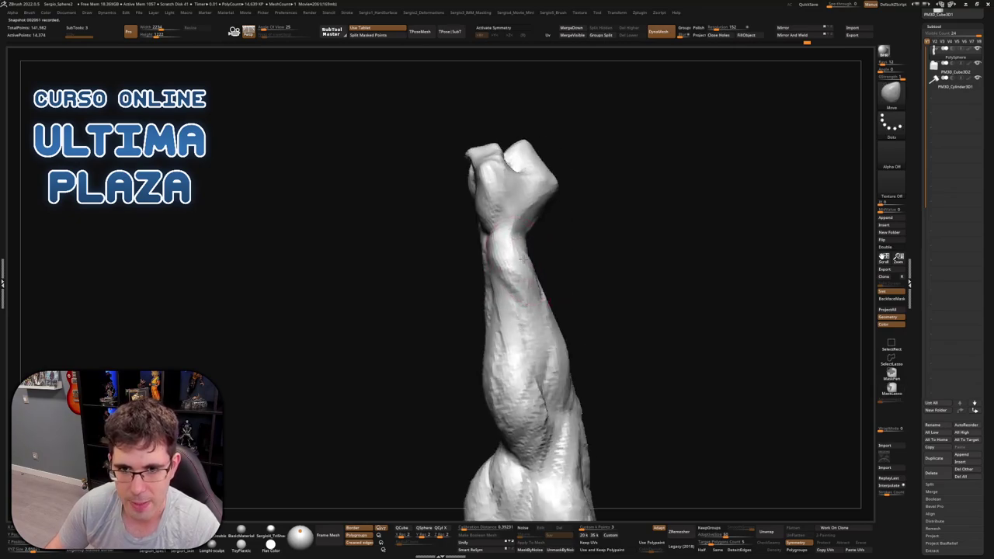
mouse_move(521, 262)
right_mouse_down()
mouse_move(515, 288)
mouse_move(526, 229)
mouse_move(566, 207)
mouse_move(562, 194)
mouse_move(538, 206)
mouse_move(552, 217)
mouse_move(539, 246)
mouse_move(505, 218)
mouse_move(519, 204)
right_mouse_up()
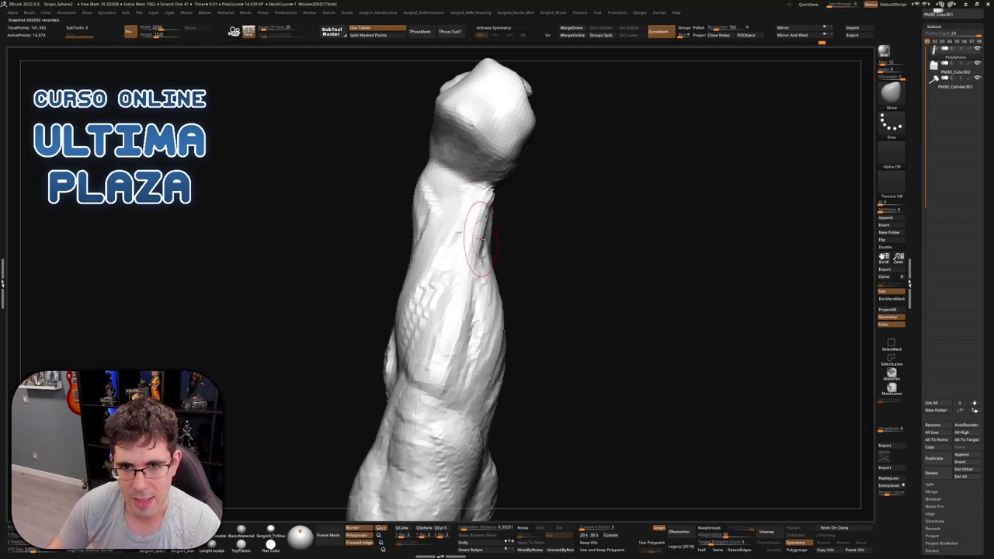
right_click_drag(486, 237, 485, 205)
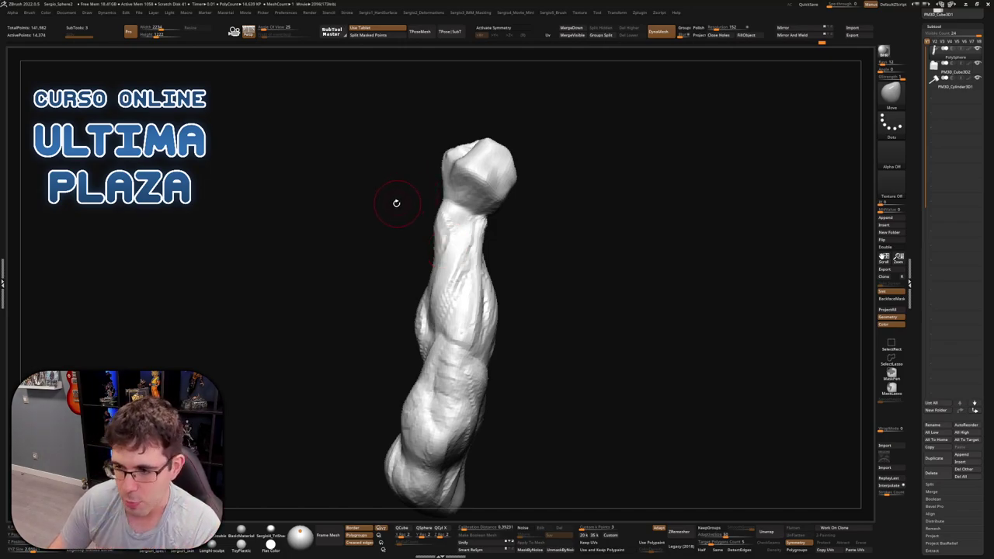
left_click_drag(614, 237, 590, 253)
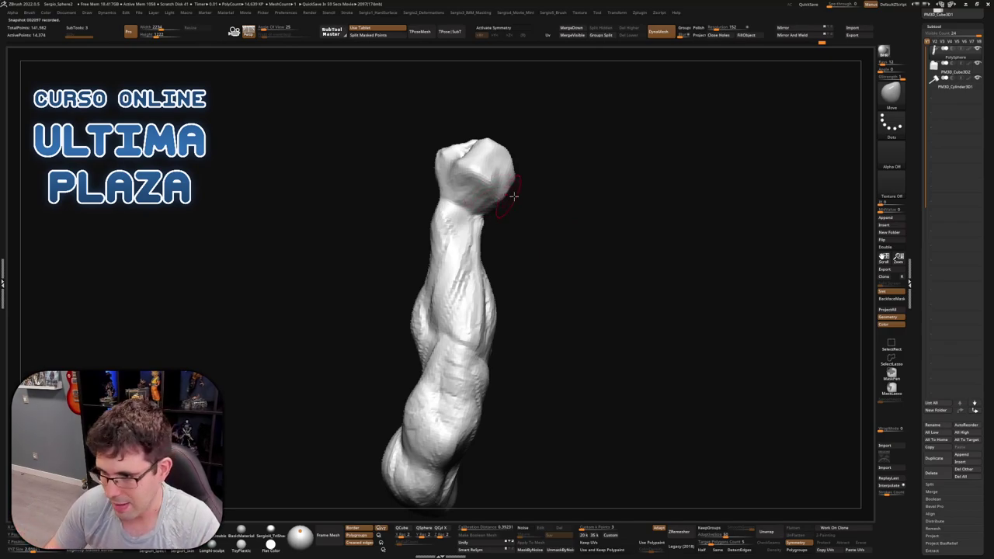
mouse_move(574, 236)
left_mouse_down()
mouse_move(543, 250)
mouse_move(515, 222)
mouse_move(481, 234)
mouse_move(507, 295)
mouse_move(497, 299)
mouse_move(505, 264)
mouse_move(455, 228)
mouse_move(483, 258)
mouse_move(467, 213)
mouse_move(497, 194)
mouse_move(474, 215)
mouse_move(528, 295)
mouse_move(504, 313)
mouse_move(501, 286)
mouse_move(484, 284)
mouse_move(515, 288)
left_mouse_up()
With Transpose, raise the arm and hammer and angle the hammer diagonally up-right
key("b")
key("m")
key("v")
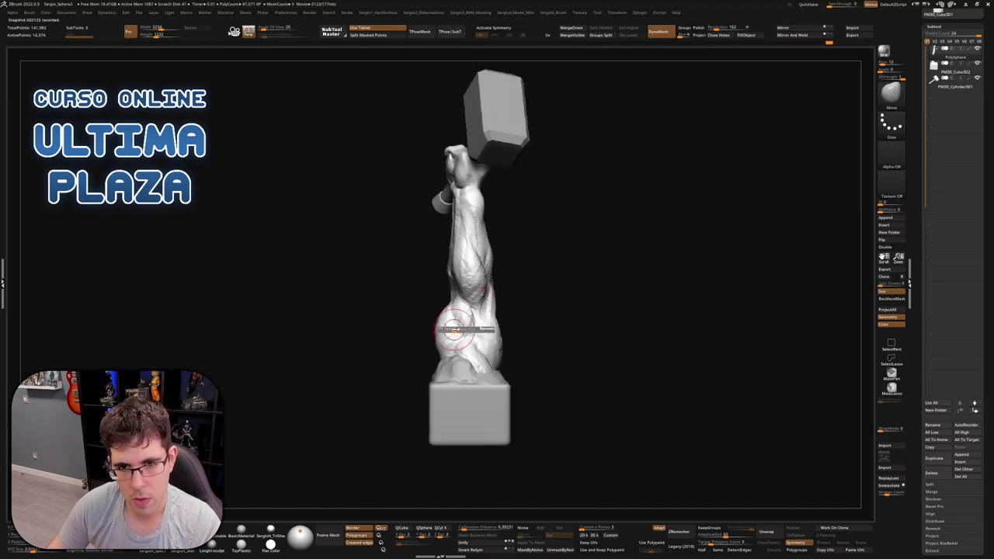
key("w")
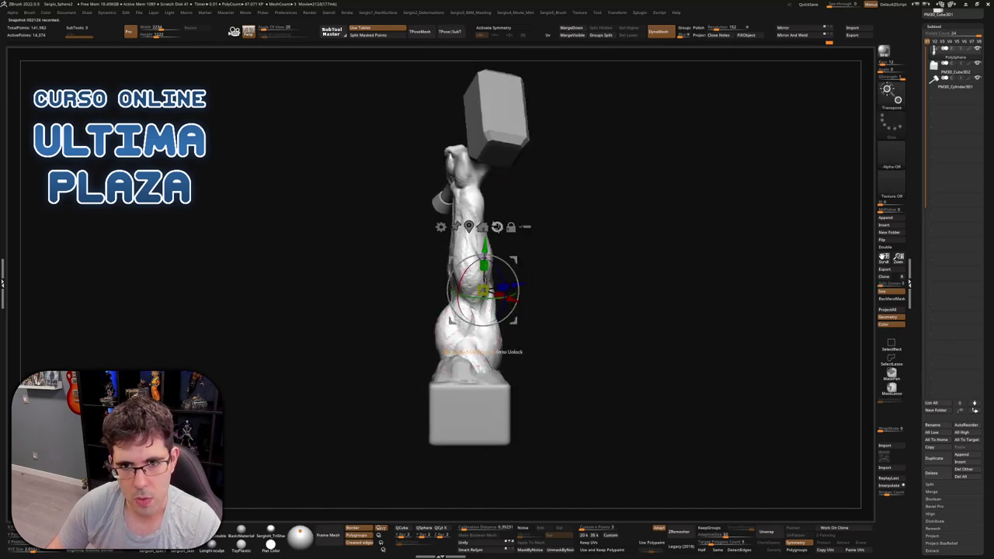
key("ctrl+shift")
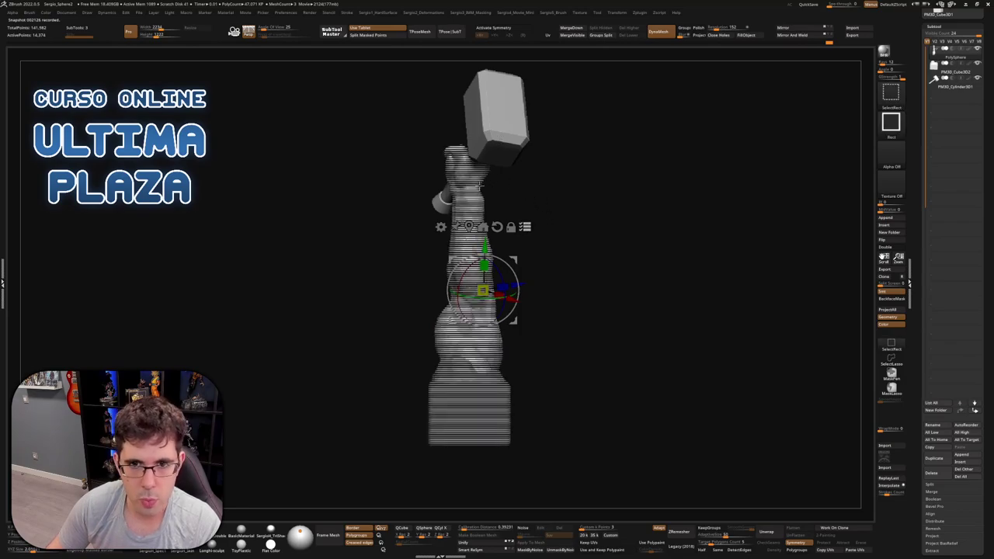
left_click(479, 186, "ctrl+shift")
left_click_drag(500, 255, 501, 233)
left_click_drag(530, 312, 577, 318)
left_click_drag(509, 243, 530, 248)
key("q")
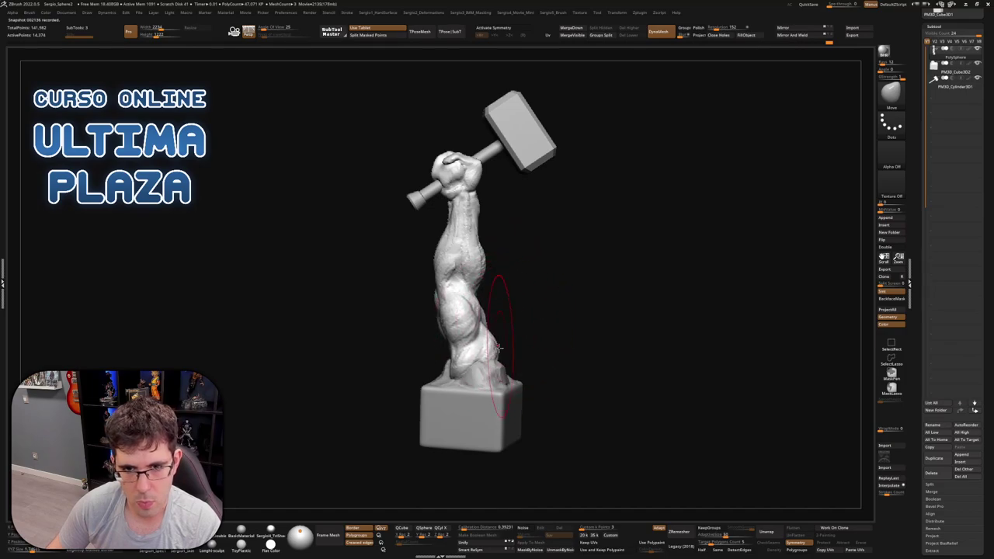
Adjust the brush size and orbit around the arm to inspect it from every side, including below
mouse_move(450, 310)
left_mouse_down()
mouse_move(505, 346)
mouse_move(515, 311)
mouse_move(489, 291)
mouse_move(492, 366)
mouse_move(472, 355)
mouse_move(497, 343)
mouse_move(502, 273)
left_mouse_up()
key("s")
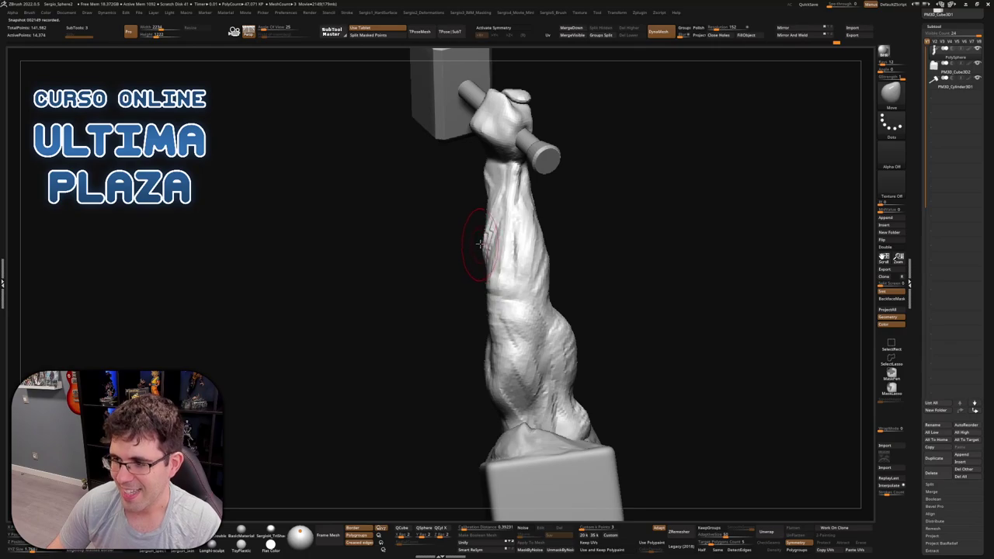
mouse_move(475, 259)
left_mouse_down()
mouse_move(512, 280)
mouse_move(505, 288)
left_mouse_up()
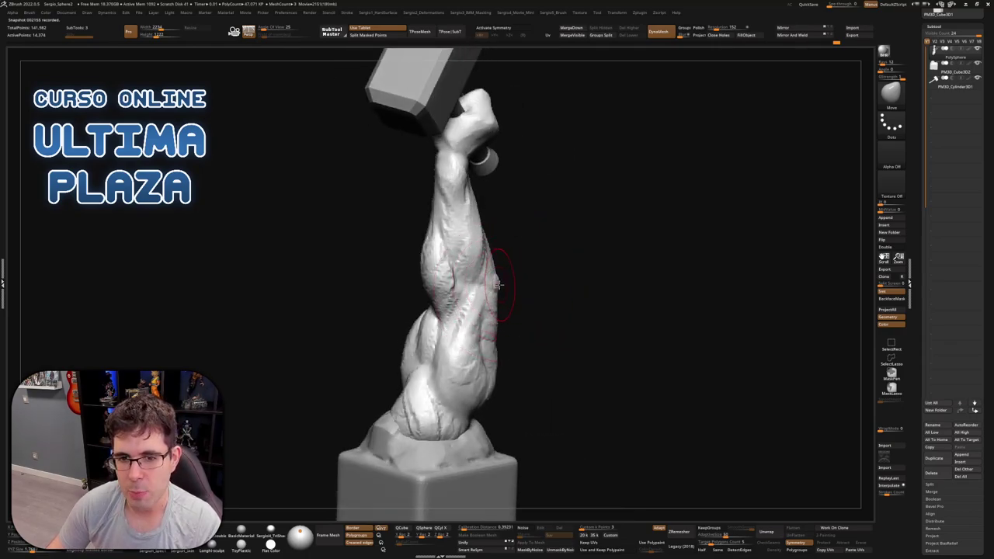
left_click_drag(528, 310, 517, 361)
mouse_move(523, 398)
left_mouse_down()
mouse_move(548, 388)
mouse_move(553, 364)
mouse_move(538, 362)
mouse_move(519, 388)
mouse_move(531, 391)
mouse_move(496, 392)
mouse_move(489, 362)
left_mouse_up()
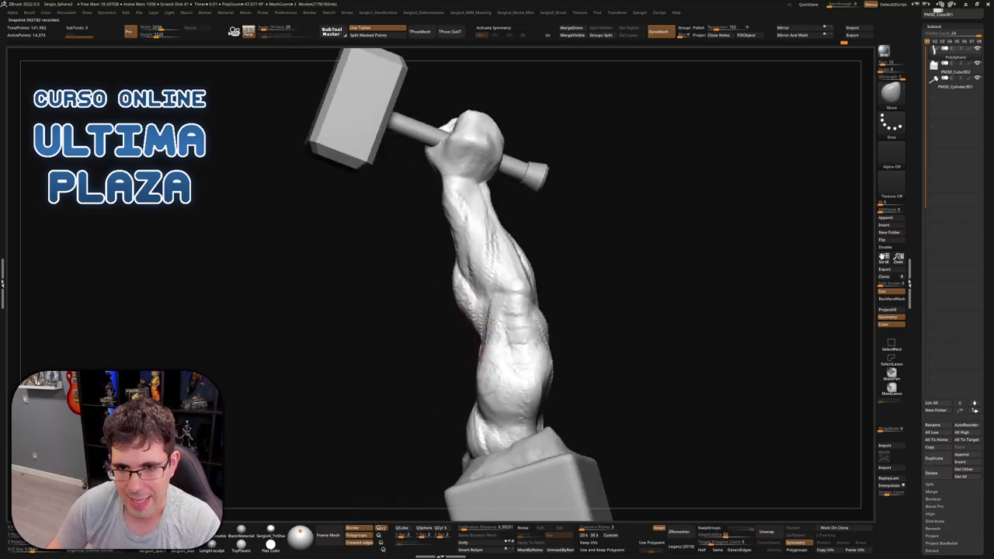
mouse_move(488, 361)
left_mouse_down()
mouse_move(526, 333)
mouse_move(525, 355)
mouse_move(488, 371)
mouse_move(458, 347)
left_mouse_up()
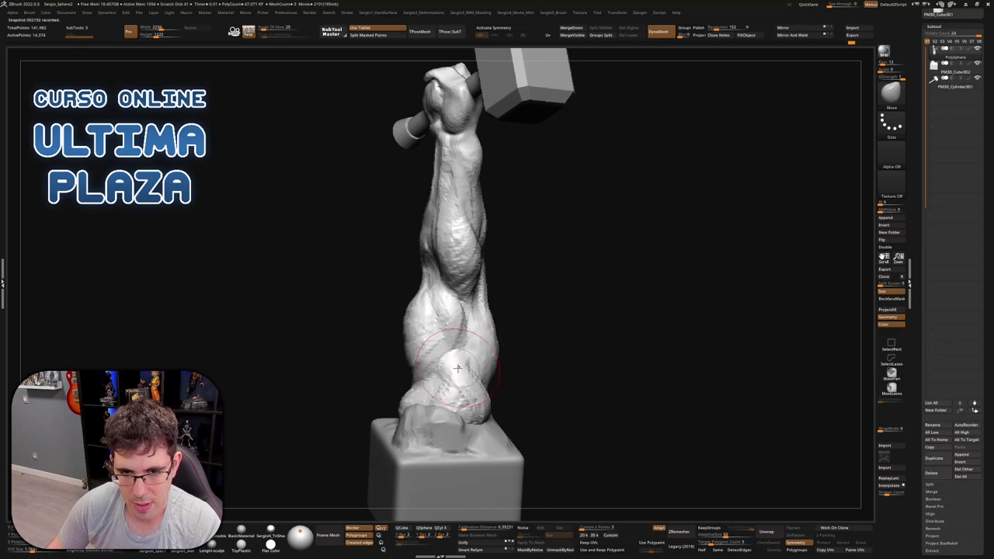
mouse_move(460, 417)
left_mouse_down()
mouse_move(456, 379)
mouse_move(455, 410)
mouse_move(469, 388)
mouse_move(515, 388)
mouse_move(556, 410)
mouse_move(549, 275)
mouse_move(505, 271)
mouse_move(533, 238)
mouse_move(547, 250)
mouse_move(544, 261)
mouse_move(572, 240)
mouse_move(503, 238)
mouse_move(520, 235)
mouse_move(618, 280)
mouse_move(590, 278)
mouse_move(578, 223)
left_mouse_up()
scroll(550, 242, "up", 3)
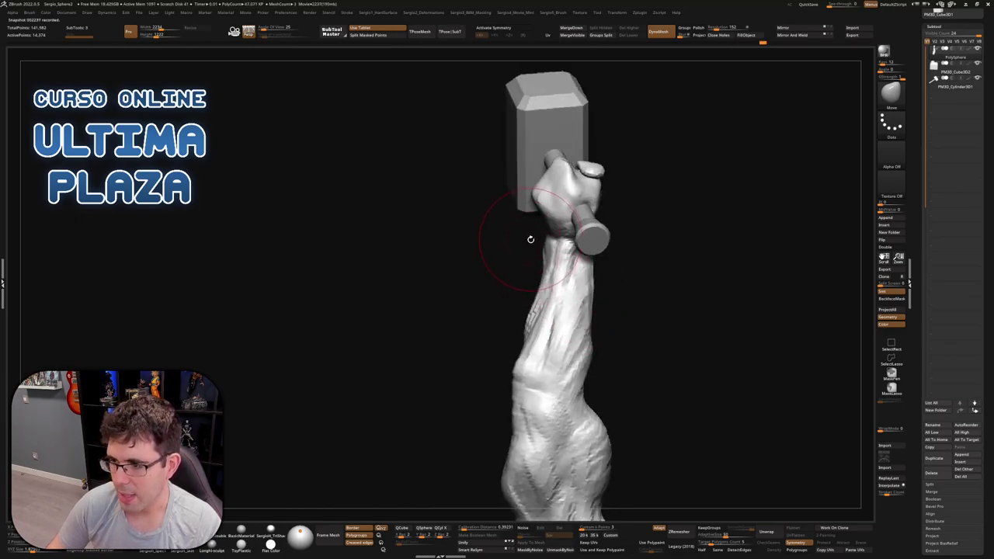
Round off and smooth the top of the fist gripping the hammer handle
mouse_move(529, 250)
left_mouse_down()
mouse_move(548, 273)
mouse_move(519, 226)
mouse_move(554, 245)
mouse_move(557, 271)
left_mouse_up()
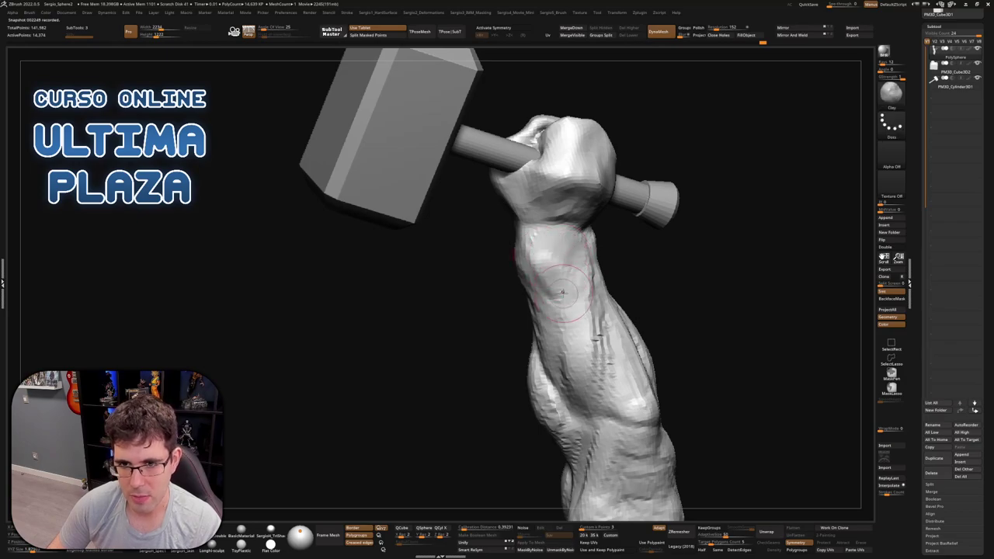
mouse_move(527, 266)
left_mouse_down()
mouse_move(557, 271)
mouse_move(582, 233)
mouse_move(572, 167)
left_mouse_up()
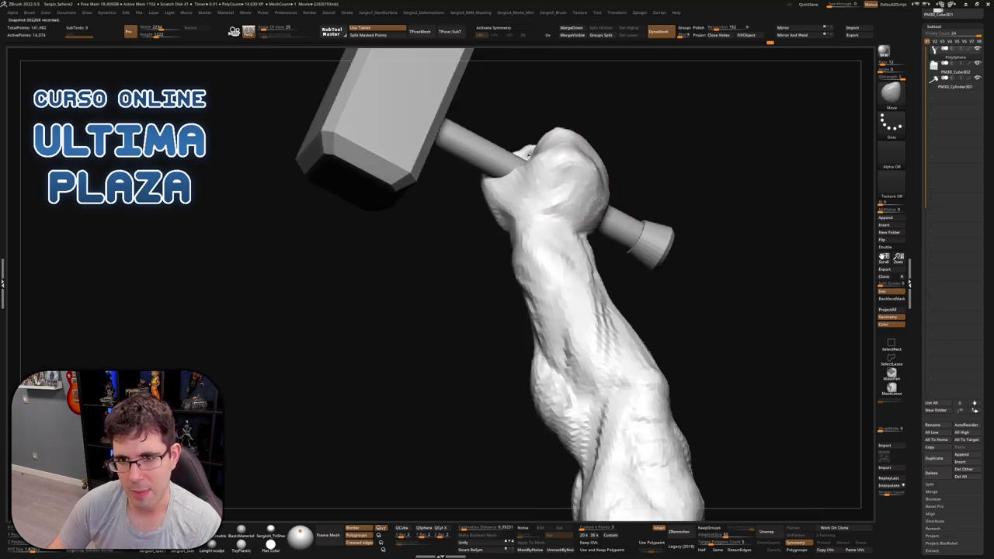
mouse_move(599, 200)
left_mouse_down()
mouse_move(606, 151)
mouse_move(588, 217)
mouse_move(602, 202)
mouse_move(592, 170)
left_mouse_up()
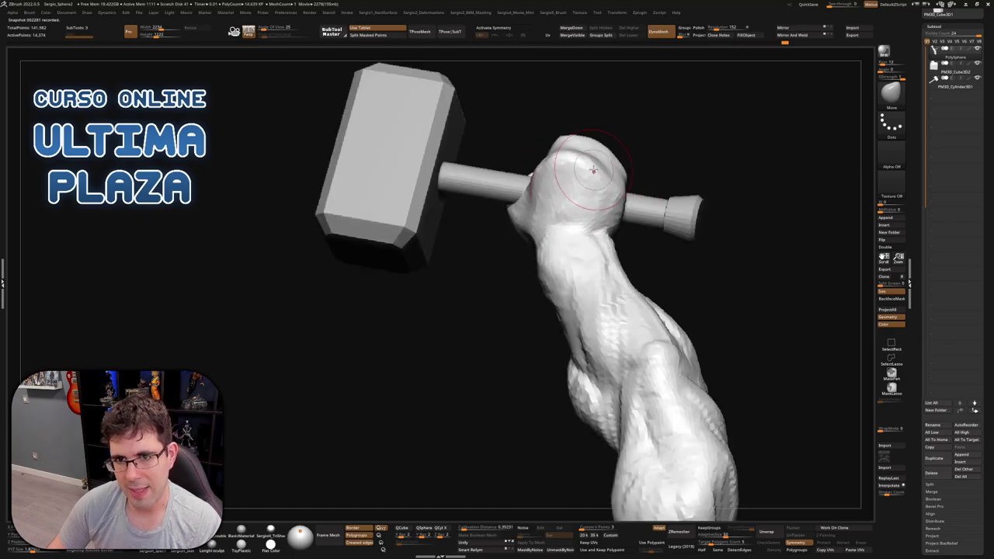
mouse_move(600, 184)
right_mouse_down()
mouse_move(574, 233)
mouse_move(549, 246)
right_mouse_up()
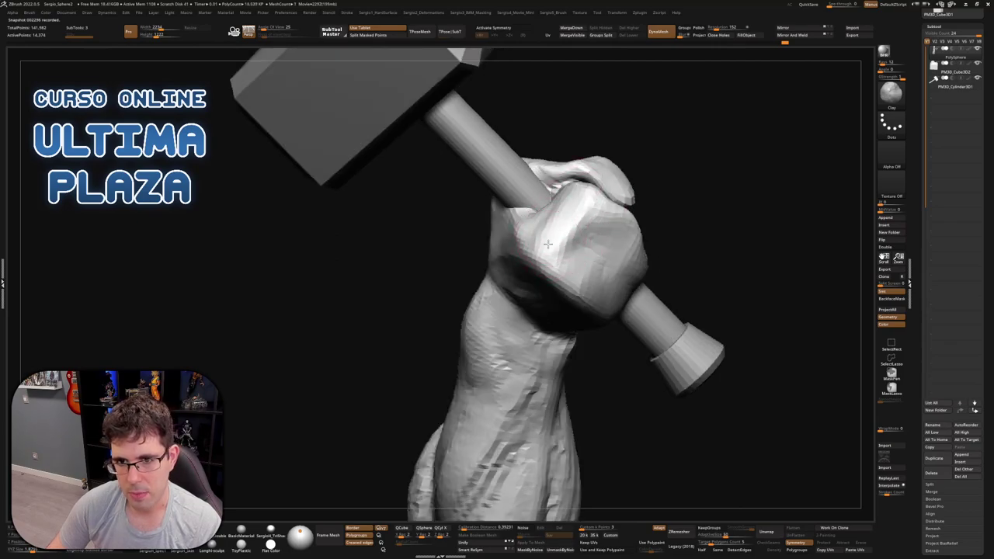
right_click_drag(555, 242, 592, 241)
mouse_move(593, 241)
left_mouse_down()
mouse_move(605, 250)
mouse_move(584, 239)
mouse_move(612, 233)
mouse_move(617, 217)
left_mouse_up()
Refine the knuckle surfaces of the fist with the Clay brush
mouse_move(618, 220)
right_mouse_down()
mouse_move(644, 310)
mouse_move(605, 280)
mouse_move(651, 283)
mouse_move(664, 305)
mouse_move(660, 334)
mouse_move(678, 294)
mouse_move(753, 290)
mouse_move(650, 249)
mouse_move(704, 363)
right_mouse_up()
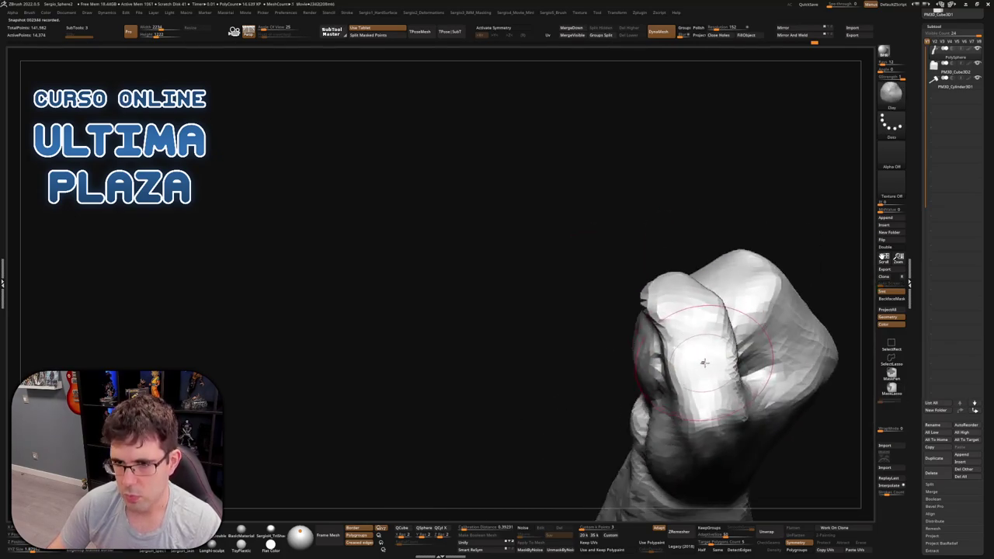
left_click_drag(703, 363, 704, 370)
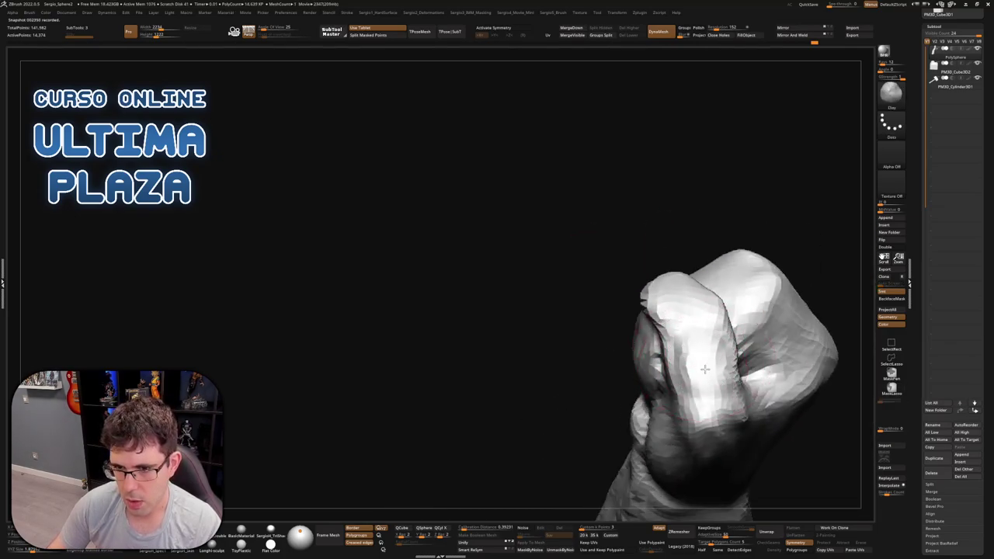
right_click_drag(704, 370, 570, 329)
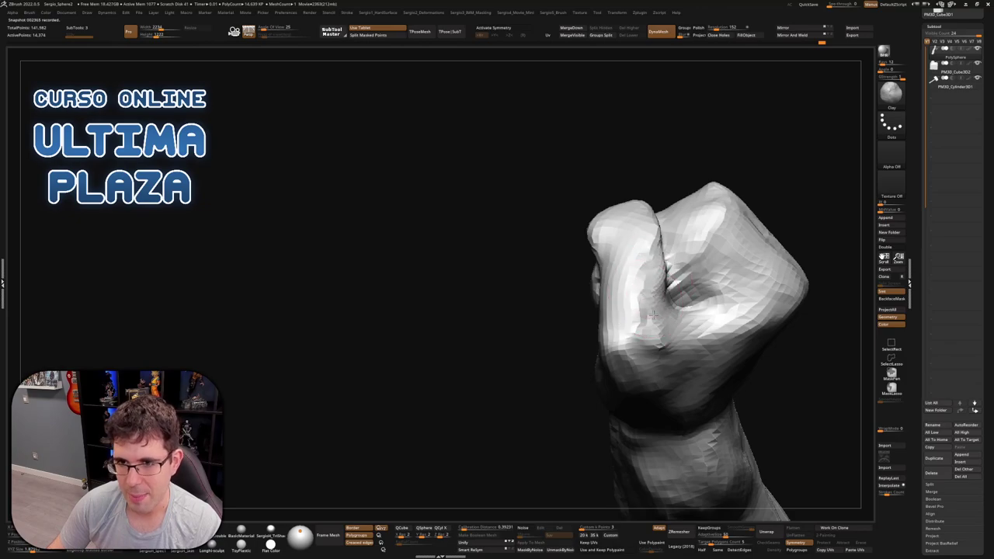
right_click_drag(653, 315, 631, 272)
Pull the thumb into a narrower, pointed shape with the Move brush and smooth it
key("b")
key("m")
key("v")
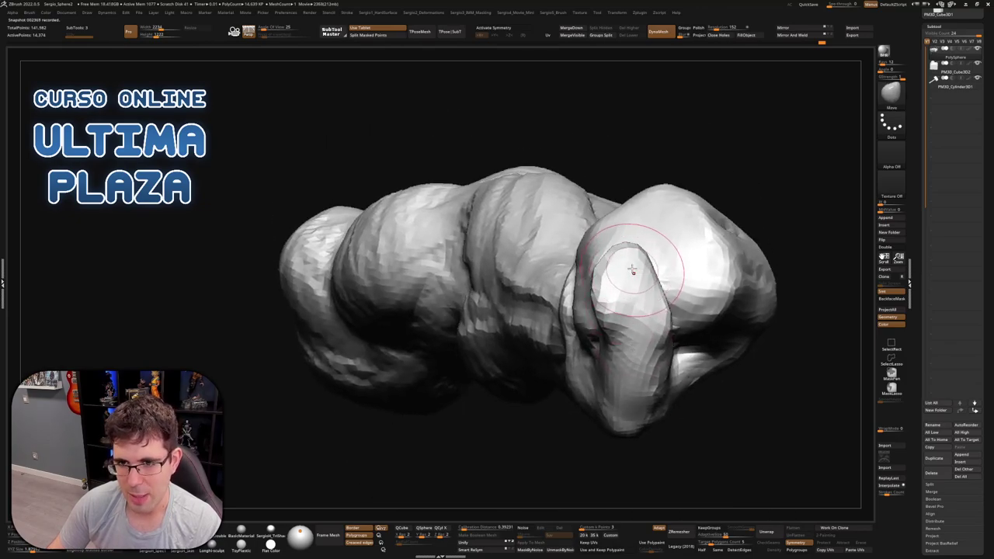
left_click_drag(637, 255, 641, 261)
key("shift")
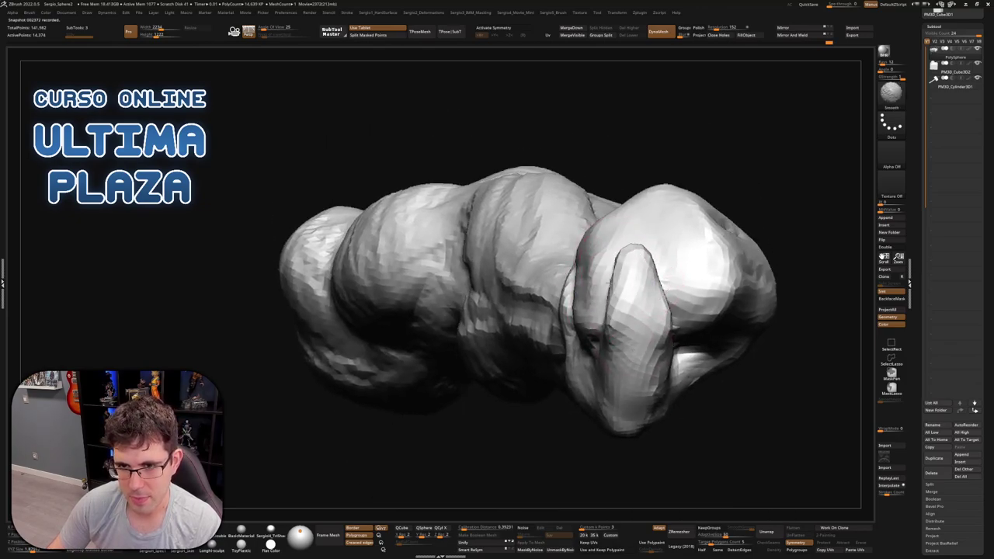
right_click_drag(653, 331, 632, 266)
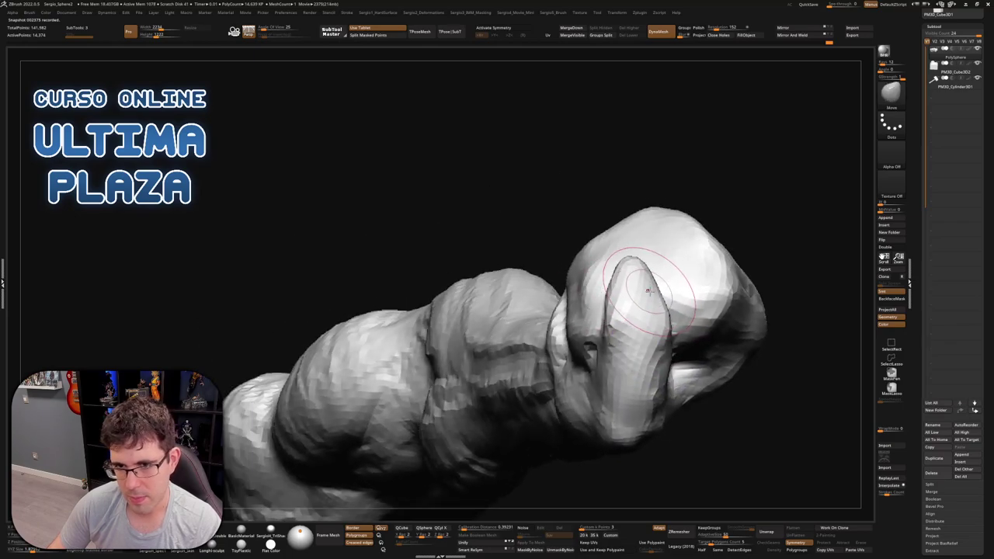
mouse_move(632, 288)
right_mouse_down()
mouse_move(654, 305)
mouse_move(622, 291)
mouse_move(610, 299)
mouse_move(612, 337)
mouse_move(619, 240)
right_mouse_up()
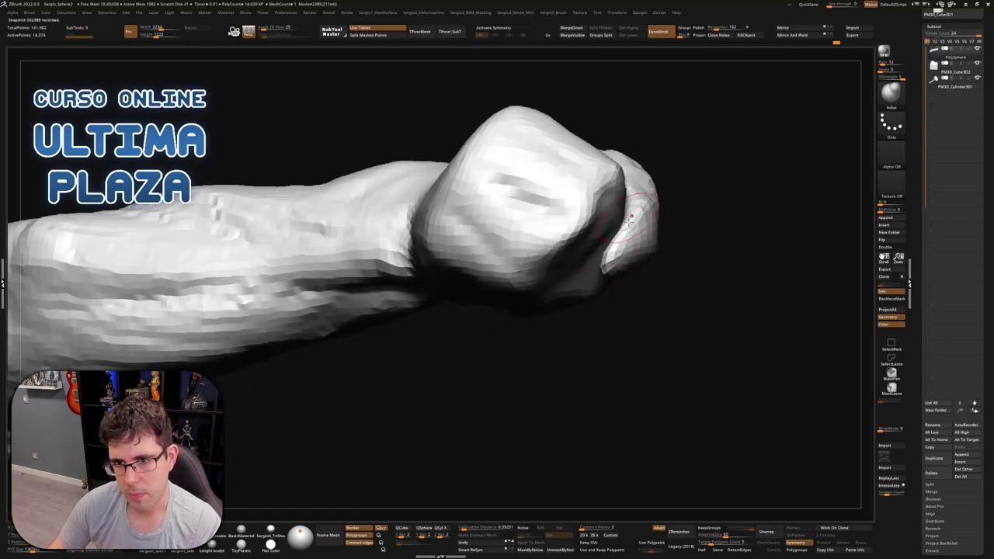
right_click_drag(626, 204, 629, 225)
right_click_drag(631, 186, 541, 124, "ctrl")
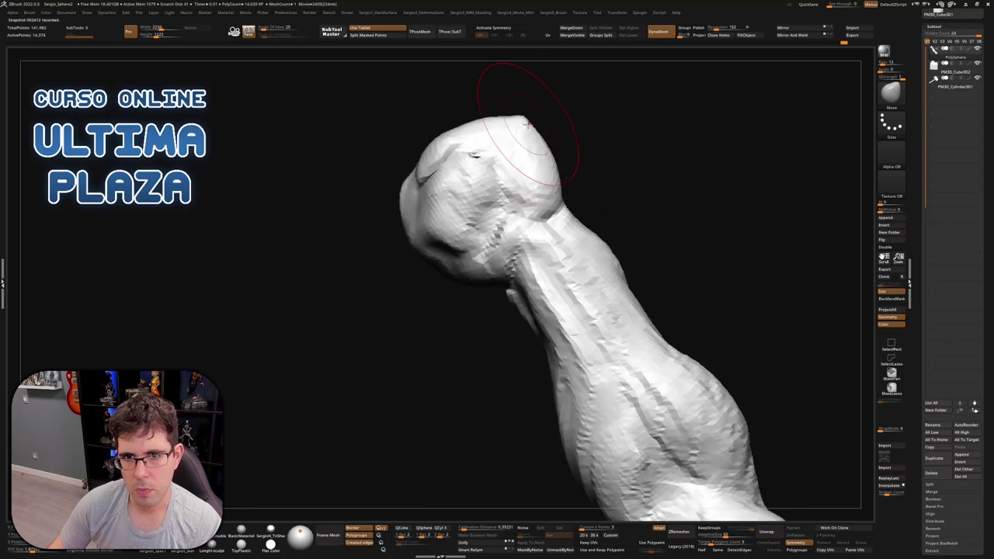
right_click_drag(455, 121, 455, 160)
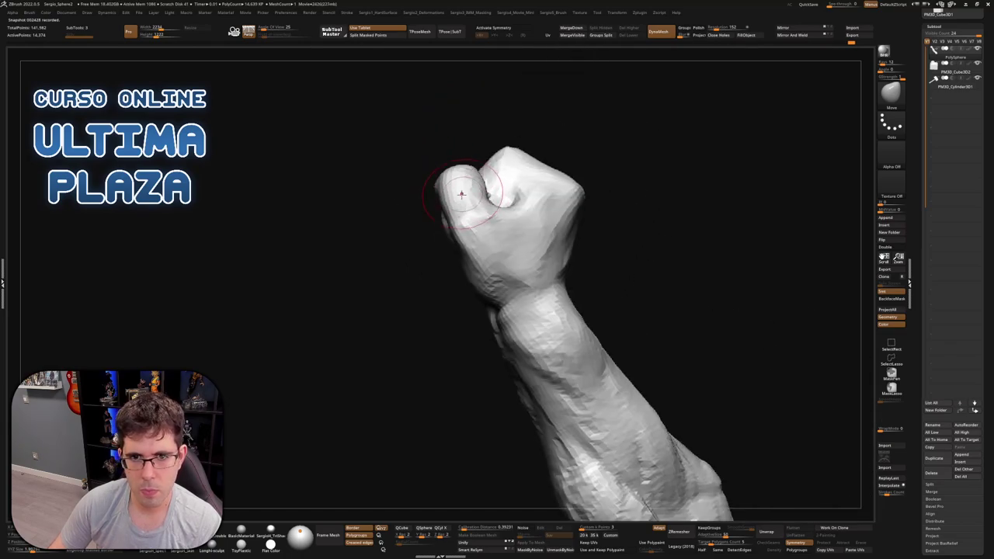
right_click_drag(455, 195, 628, 217)
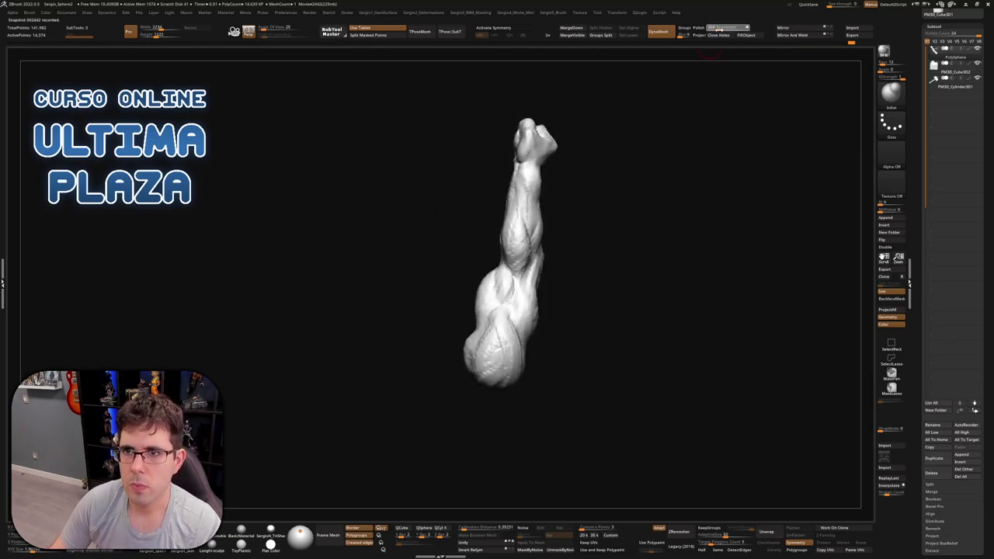
Orbit and zoom so the arm fills the view
mouse_move(577, 251)
right_mouse_down()
mouse_move(553, 248)
mouse_move(514, 299)
mouse_move(537, 328)
mouse_move(501, 302)
mouse_move(584, 310)
mouse_move(509, 281)
mouse_move(519, 237)
right_mouse_up()
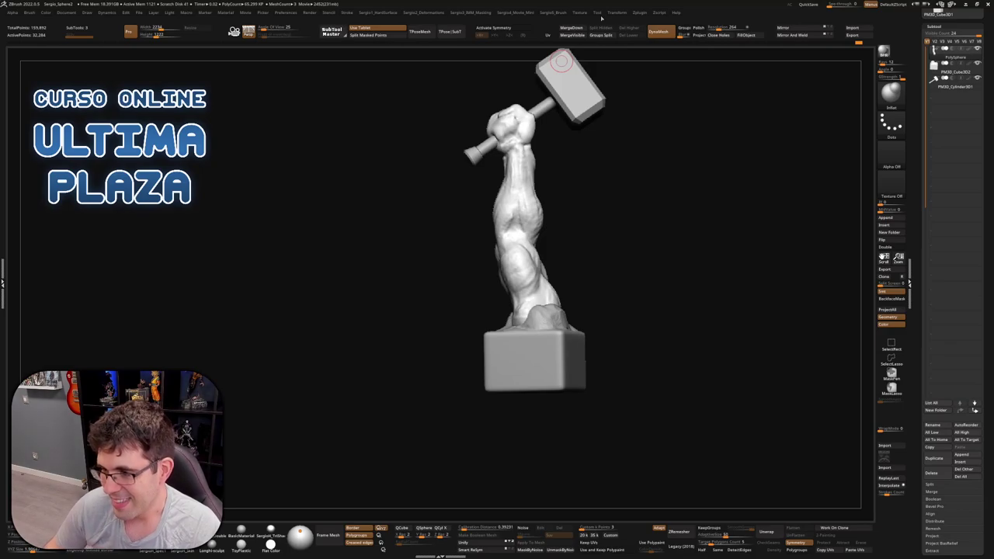
Slim and smooth the wrist's edge and the forearm's left edge below the fist
right_click_drag(497, 248, 511, 243)
mouse_move(608, 271)
right_mouse_down()
mouse_move(541, 256)
mouse_move(517, 326)
mouse_move(542, 266)
right_mouse_up()
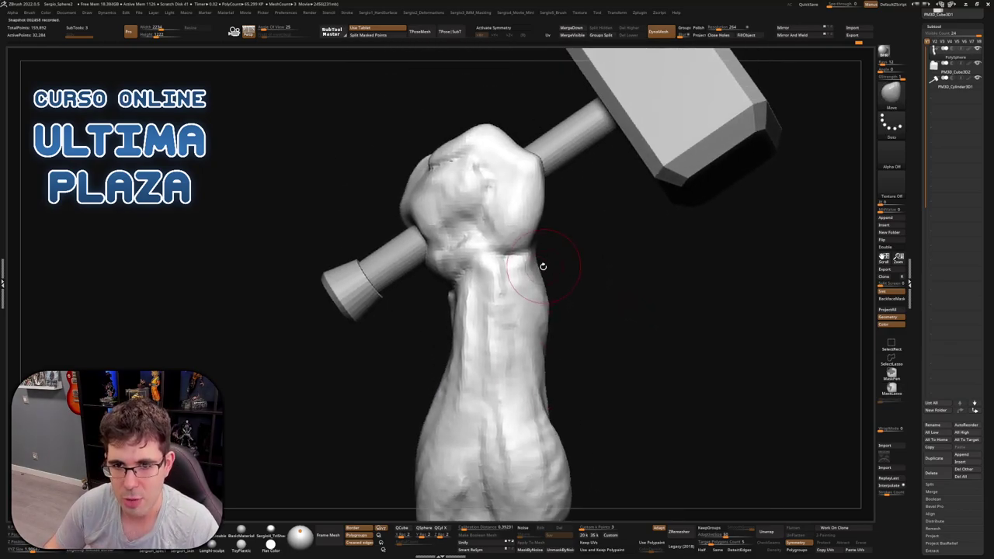
left_click_drag(518, 221, 539, 280)
mouse_move(516, 226)
left_mouse_down()
mouse_move(543, 268)
mouse_move(542, 289)
left_mouse_up()
left_click_drag(517, 229, 544, 276)
right_click_drag(544, 276, 560, 332)
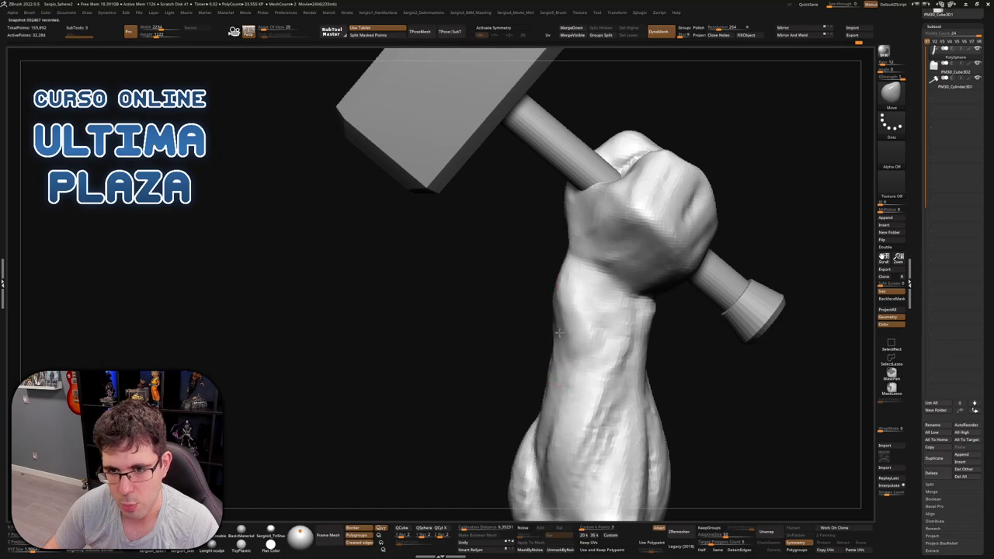
left_click_drag(558, 333, 561, 273)
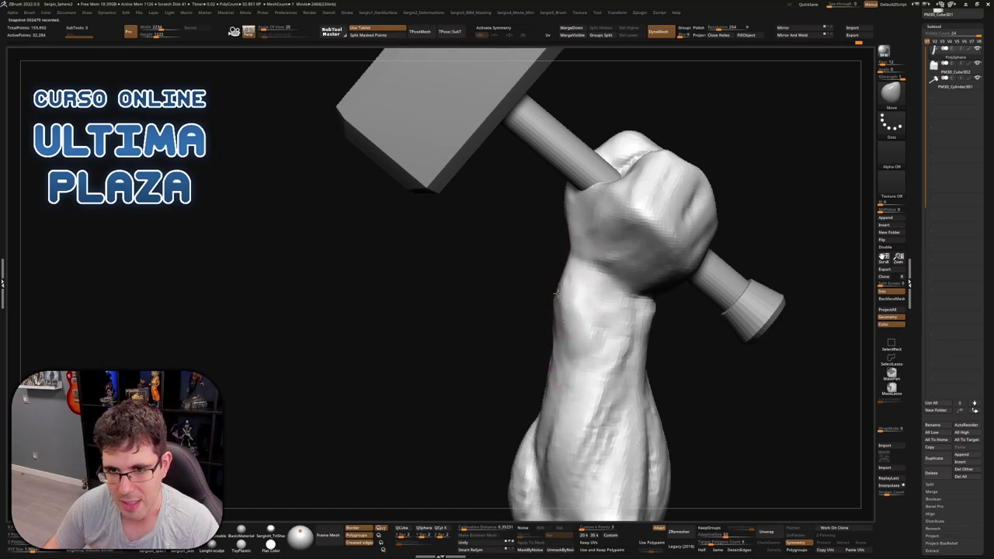
Rotate the arm to view the fist from side, three-quarter and front angles
mouse_move(556, 294)
right_mouse_down()
mouse_move(522, 284)
mouse_move(561, 285)
right_mouse_up()
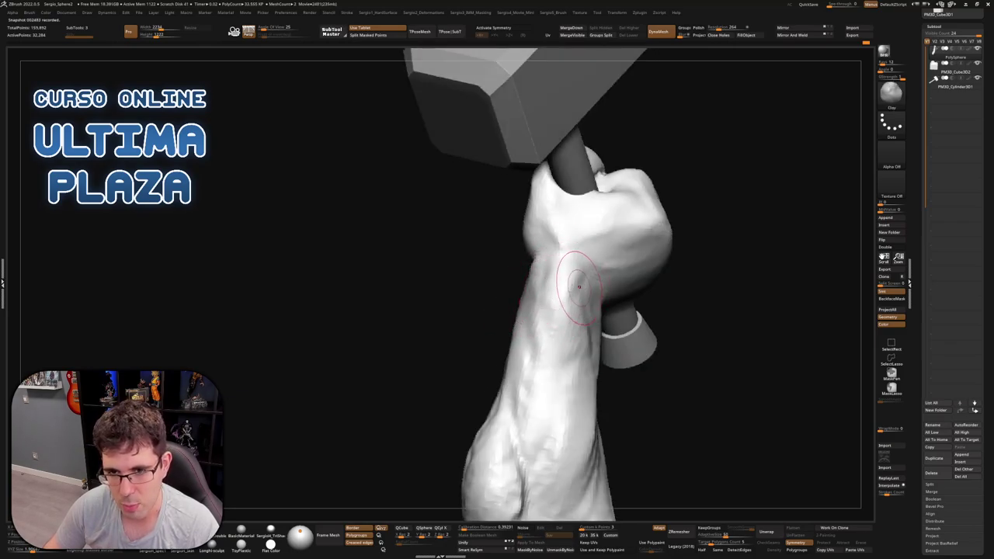
right_click_drag(564, 350, 532, 259)
right_click_drag(543, 190, 519, 266)
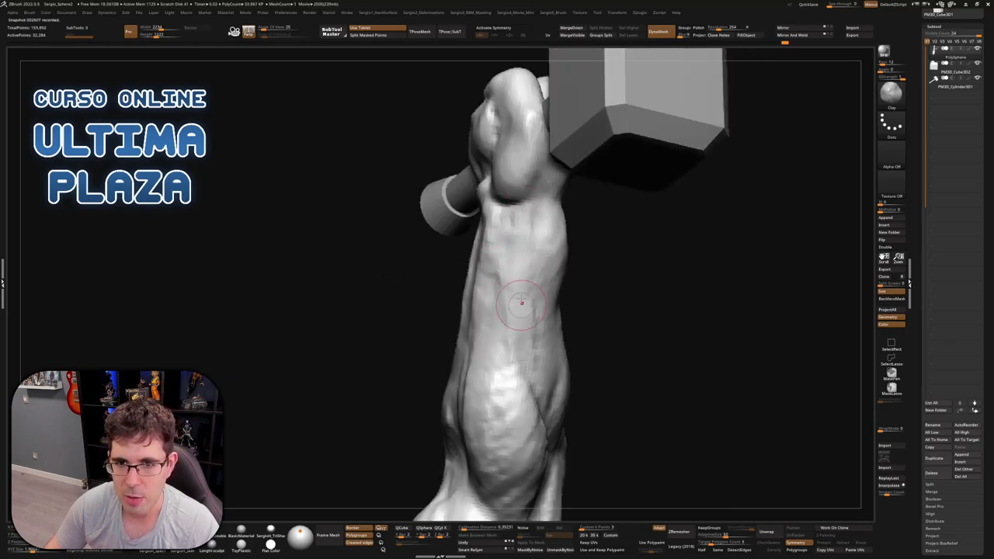
right_click_drag(523, 345, 525, 255)
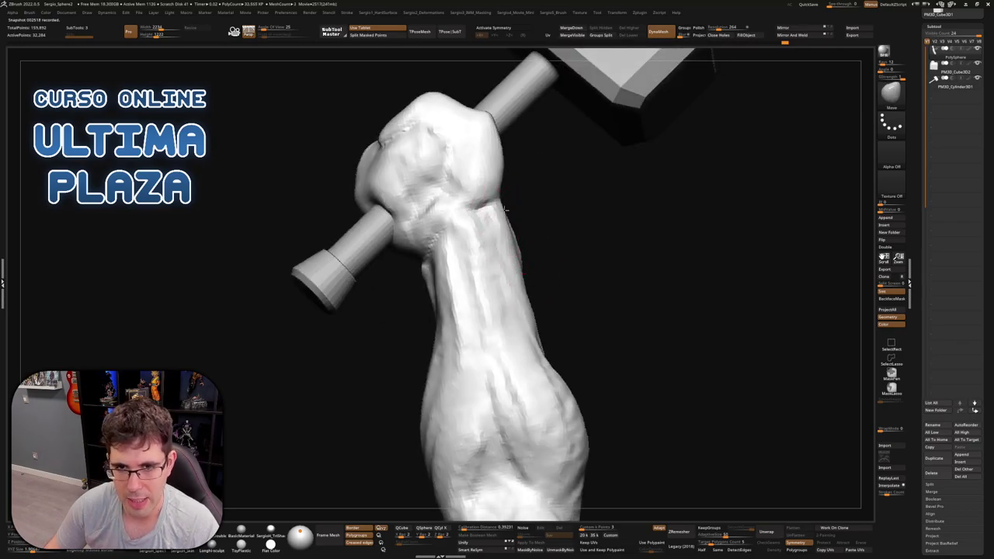
right_click_drag(521, 252, 499, 222)
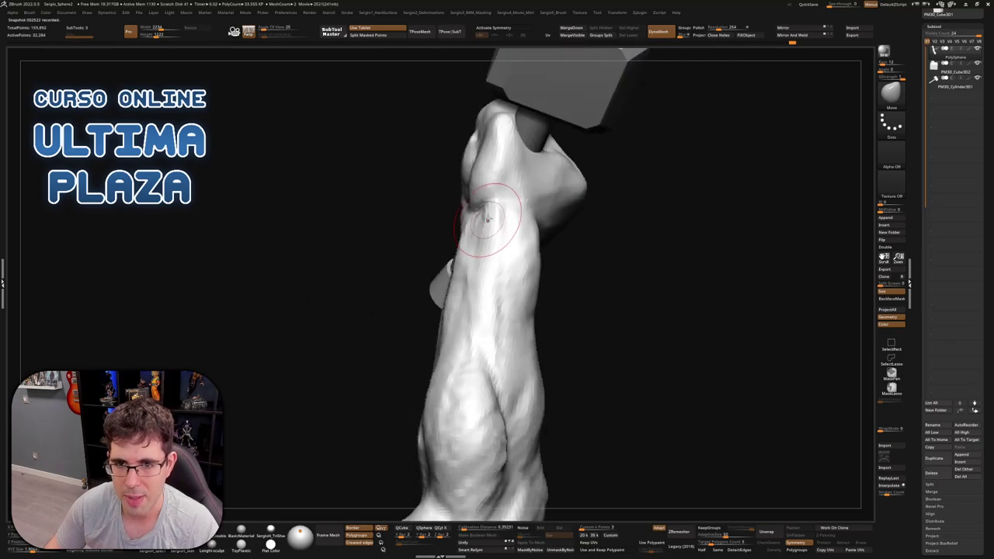
mouse_move(499, 340)
right_mouse_down()
mouse_move(531, 256)
mouse_move(524, 273)
mouse_move(516, 269)
right_mouse_up()
Build up clay ridges along the forearm with ClayBuildup
key("b")
key("c")
key("b")
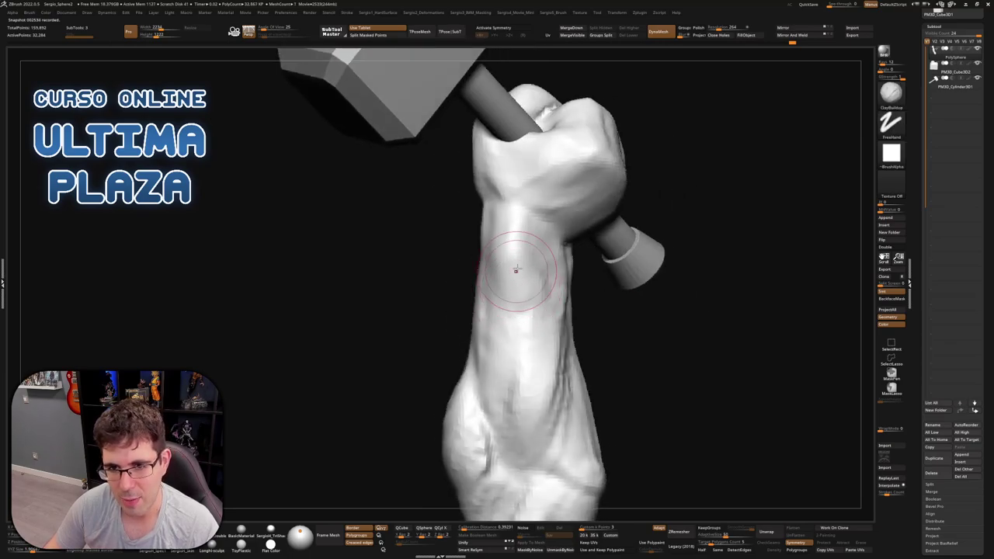
right_click_drag(546, 316, 533, 309)
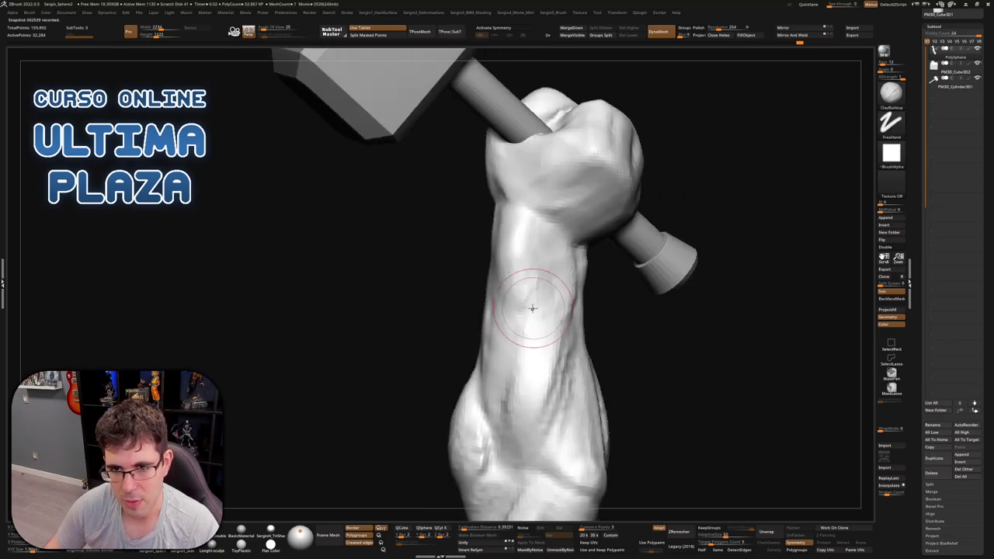
left_click_drag(528, 357, 528, 365)
left_click_drag(539, 325, 543, 270)
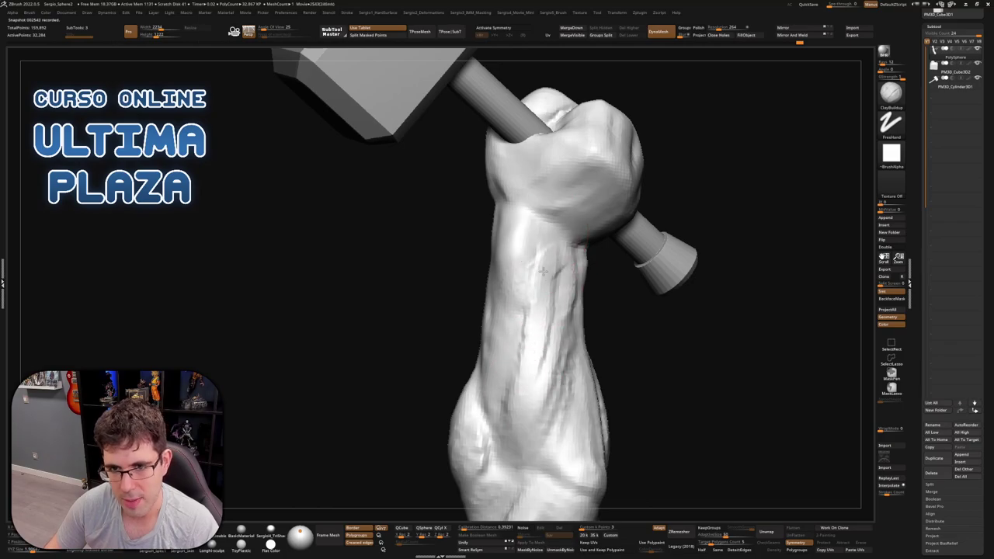
Rotate the arm through several angles to review the new forearm ridges
right_click_drag(542, 309, 506, 282)
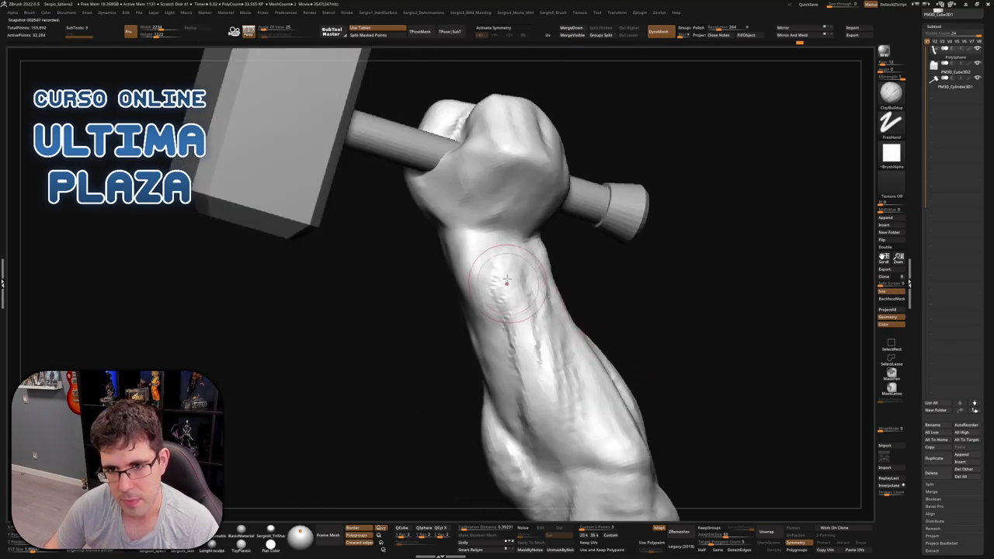
right_click_drag(522, 356, 573, 288)
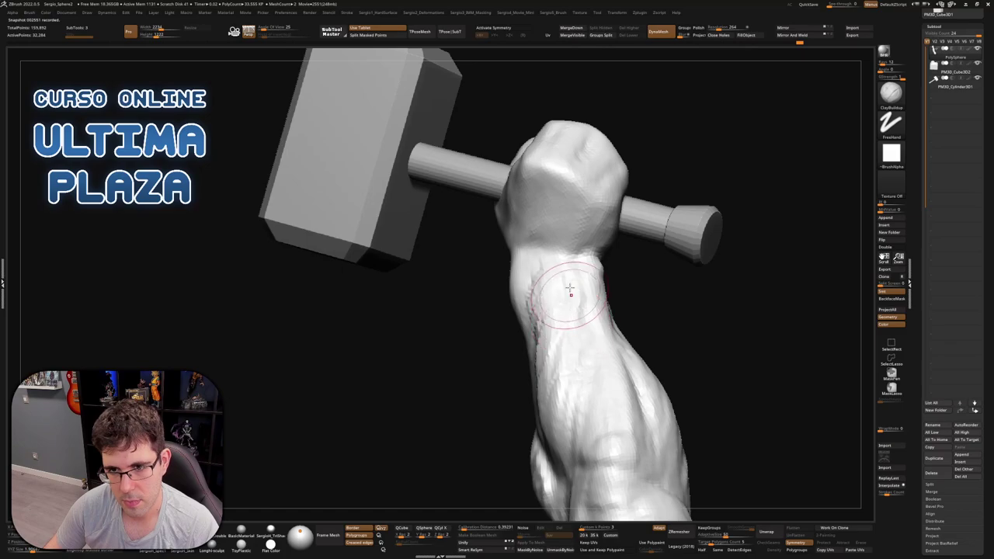
right_click_drag(569, 425, 485, 287)
mouse_move(489, 411)
right_mouse_down()
mouse_move(469, 391)
mouse_move(532, 401)
mouse_move(481, 390)
mouse_move(497, 404)
mouse_move(517, 385)
right_mouse_up()
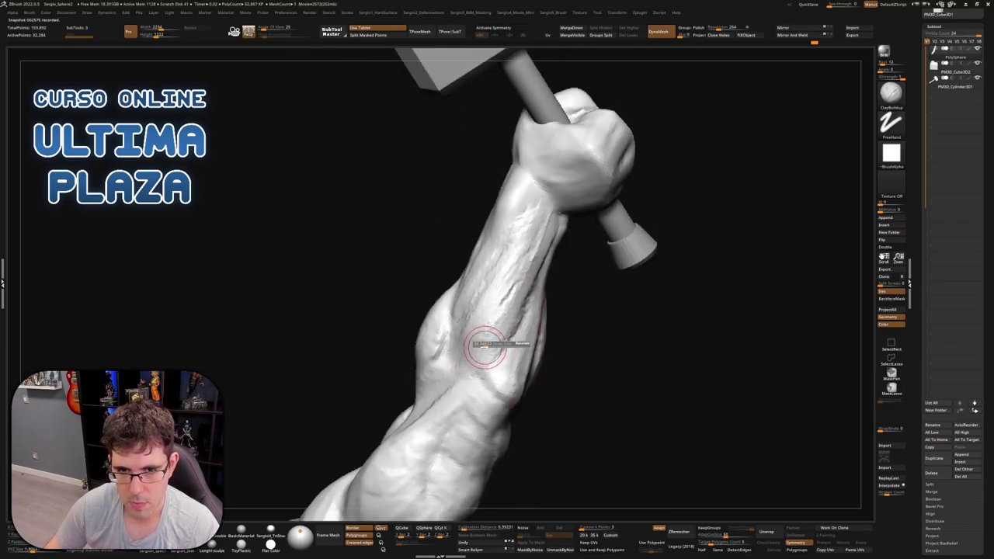
right_click_drag(513, 257, 522, 250)
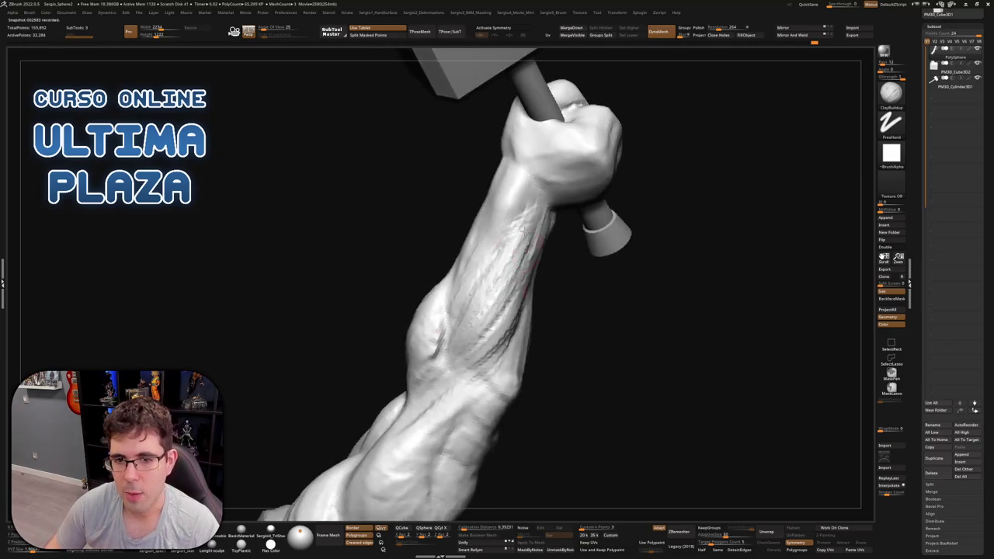
mouse_move(466, 348)
right_mouse_down()
mouse_move(463, 294)
mouse_move(449, 307)
right_mouse_up()
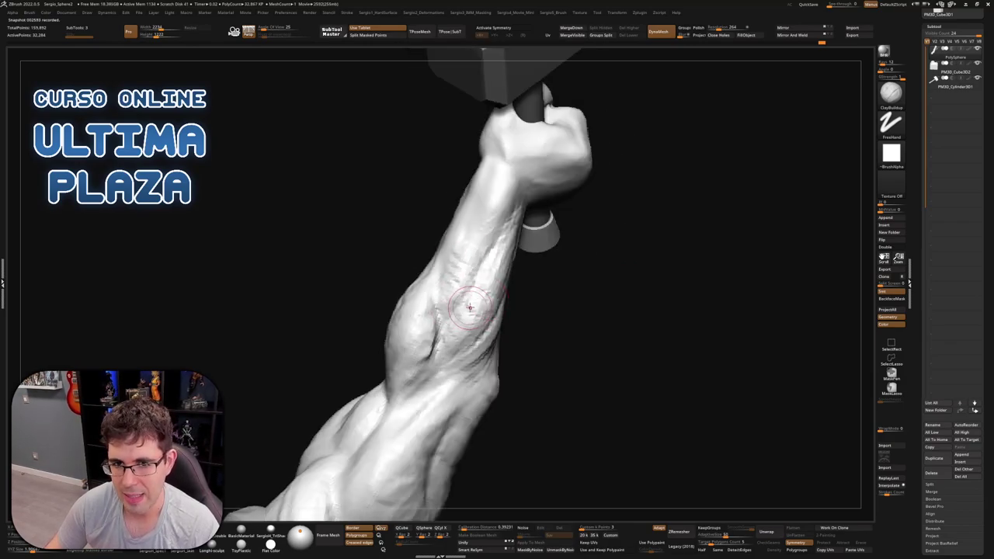
right_click_drag(462, 328, 462, 305)
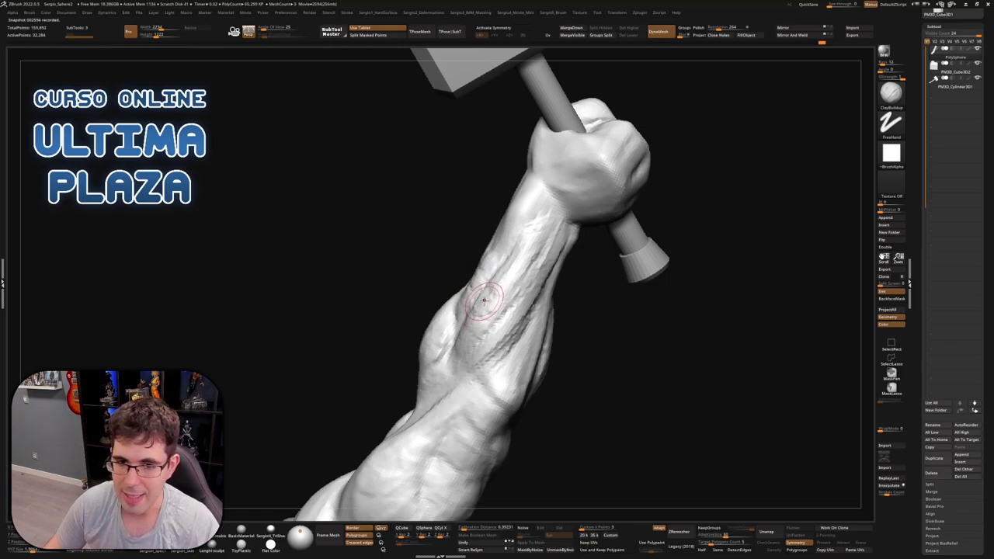
right_click_drag(485, 313, 505, 322)
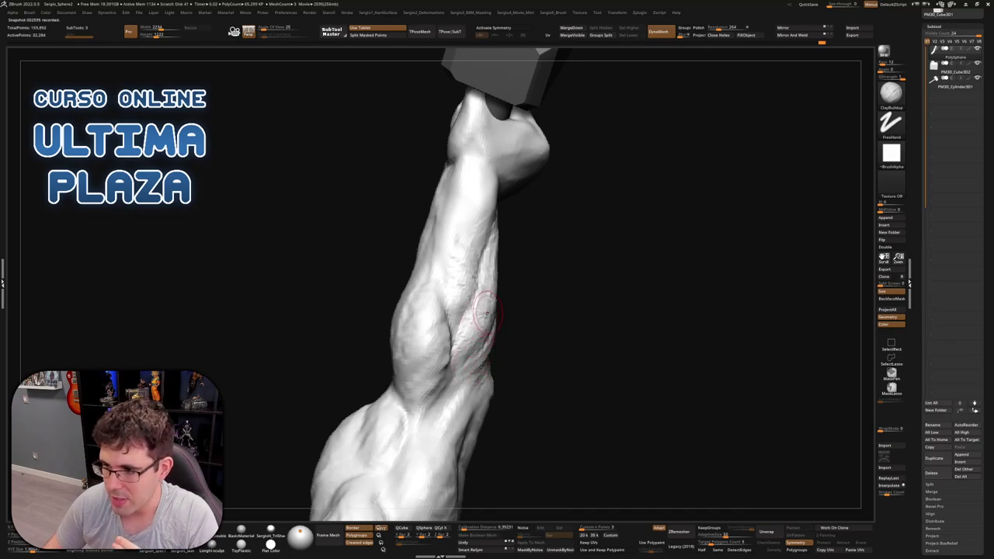
mouse_move(496, 307)
right_mouse_down()
mouse_move(513, 300)
mouse_move(485, 381)
right_mouse_up()
Return to the ClayBuildup freehand brush and resculpt the upright forearm surface
key("b")
key("c")
key("l")
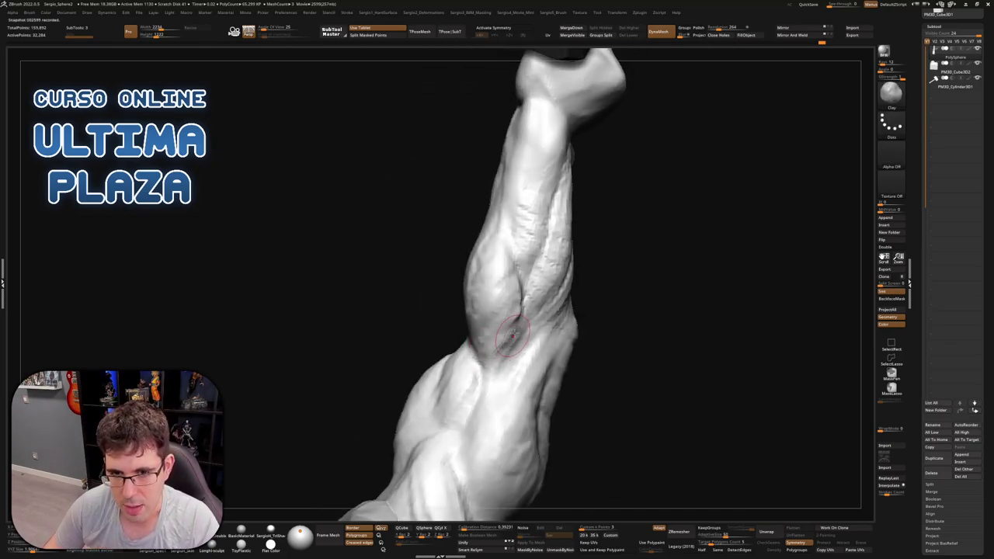
key("b")
key("c")
key("b")
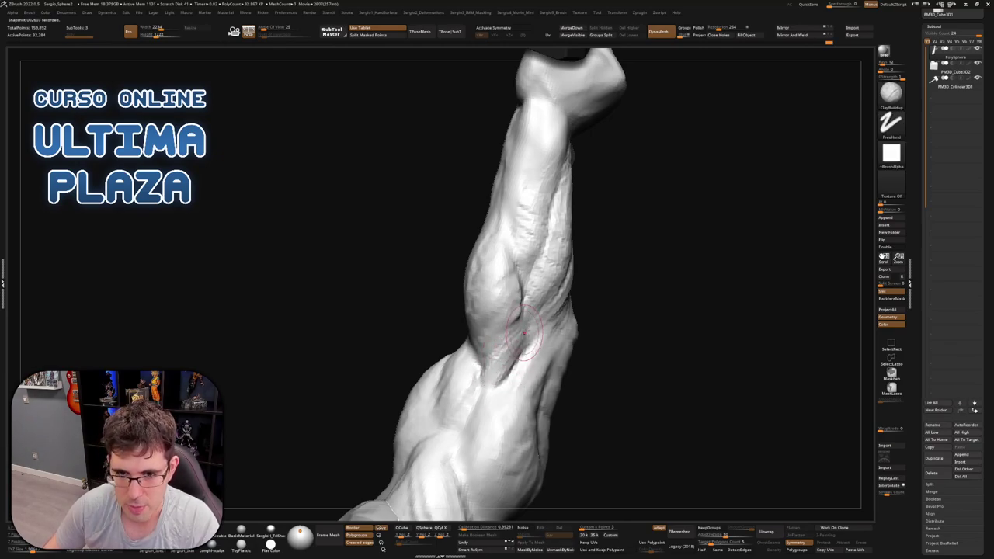
mouse_move(516, 310)
right_mouse_down()
mouse_move(509, 301)
mouse_move(508, 351)
right_mouse_up()
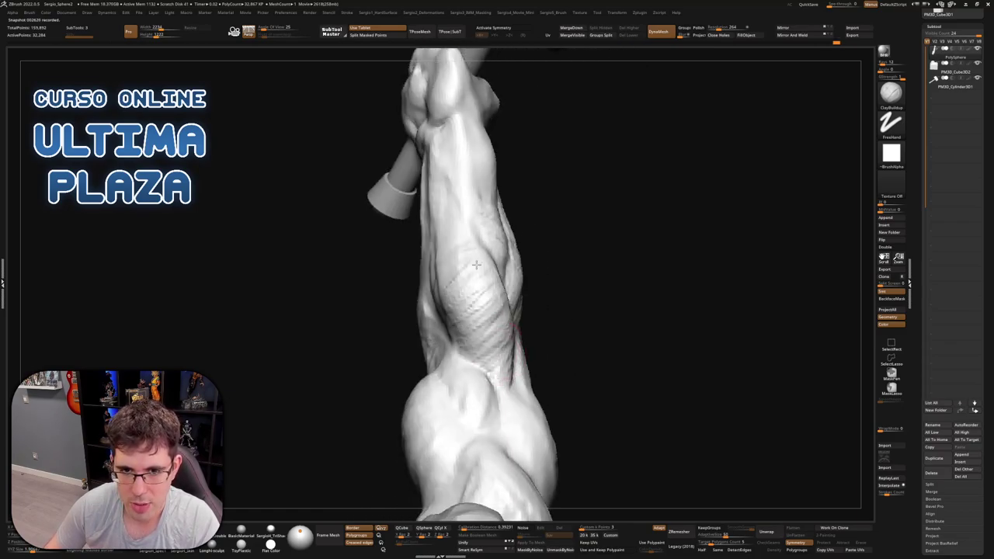
right_click_drag(476, 265, 466, 264)
right_click_drag(427, 229, 459, 262)
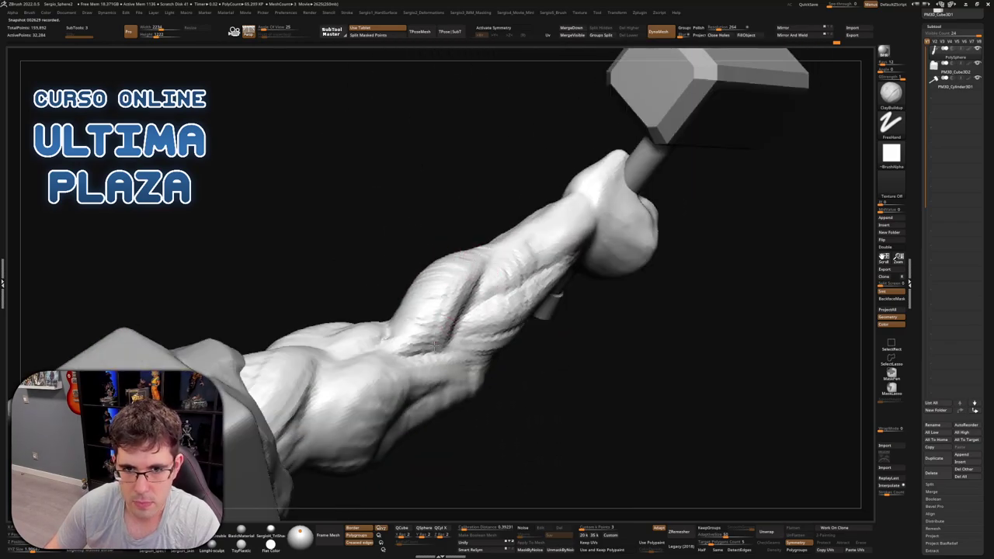
right_click_drag(434, 346, 546, 288)
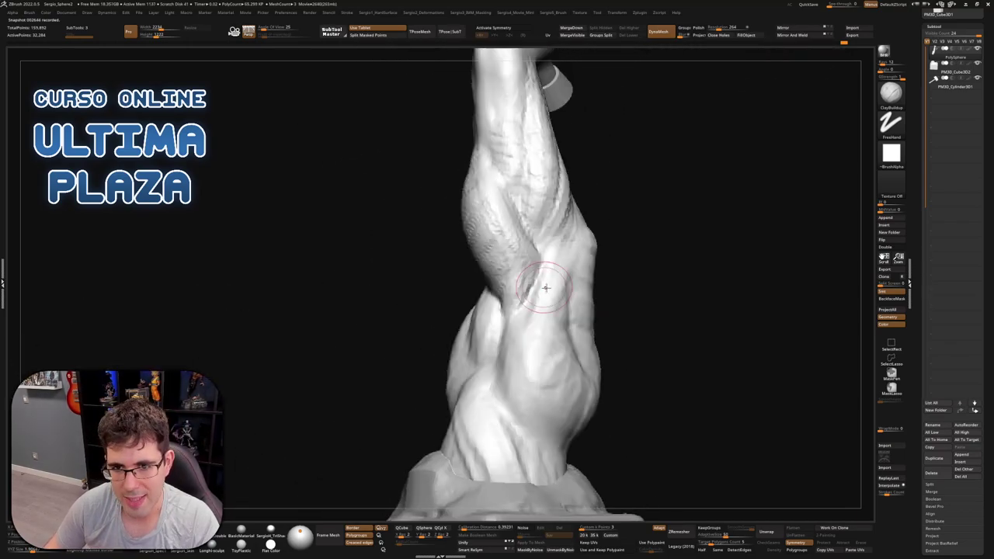
mouse_move(546, 288)
left_mouse_down()
mouse_move(536, 333)
mouse_move(568, 271)
left_mouse_up()
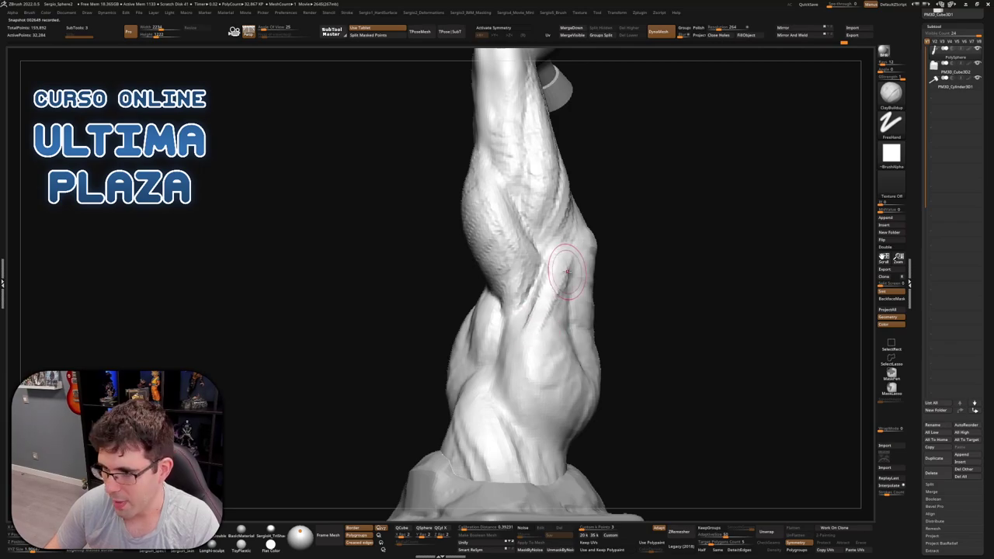
Sculpt wrinkle and vein striations onto the forearm
right_click_drag(568, 271, 566, 277)
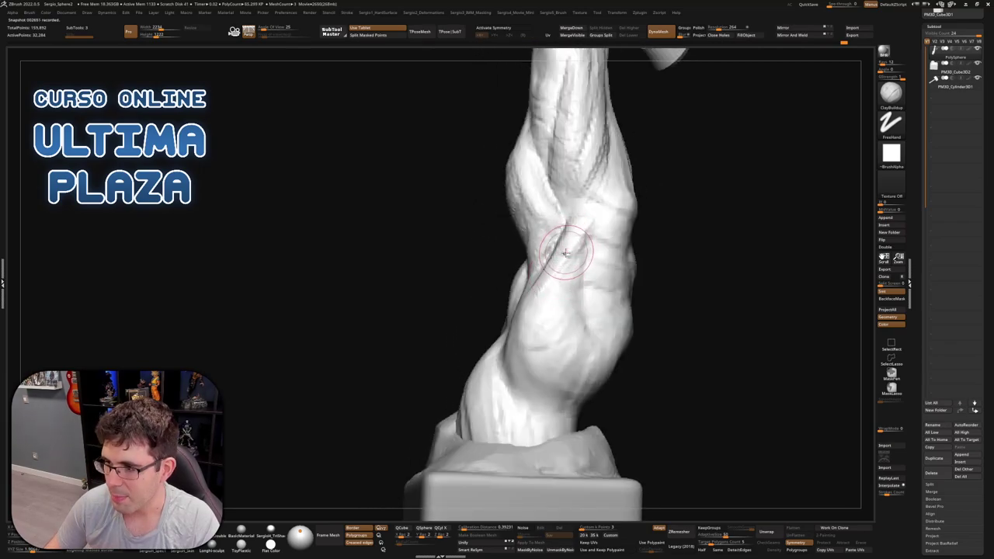
mouse_move(558, 257)
right_mouse_down()
mouse_move(559, 281)
mouse_move(559, 260)
right_mouse_up()
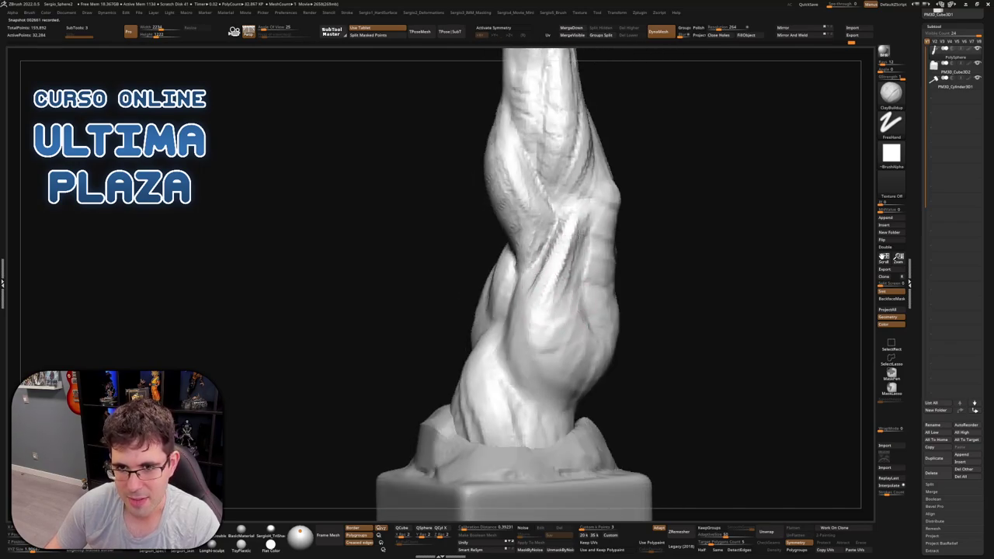
right_click_drag(566, 264, 536, 294)
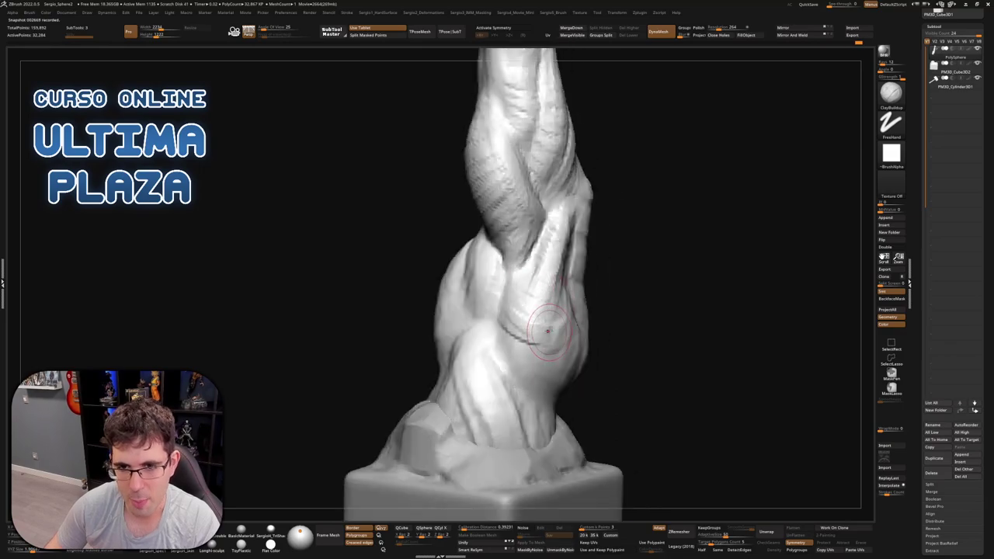
mouse_move(547, 330)
right_mouse_down()
mouse_move(616, 259)
mouse_move(567, 326)
right_mouse_up()
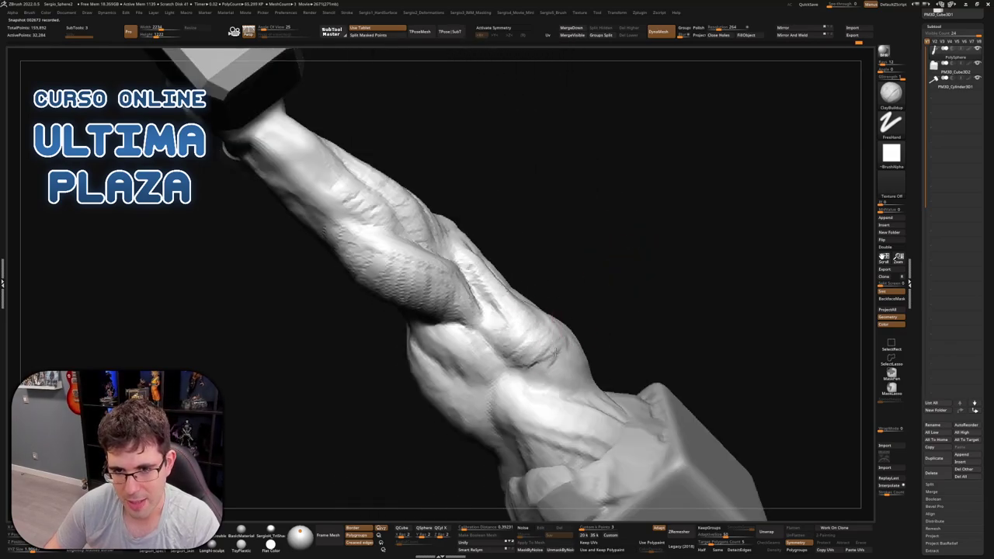
mouse_move(500, 345)
right_mouse_down()
mouse_move(489, 318)
mouse_move(517, 342)
mouse_move(541, 342)
right_mouse_up()
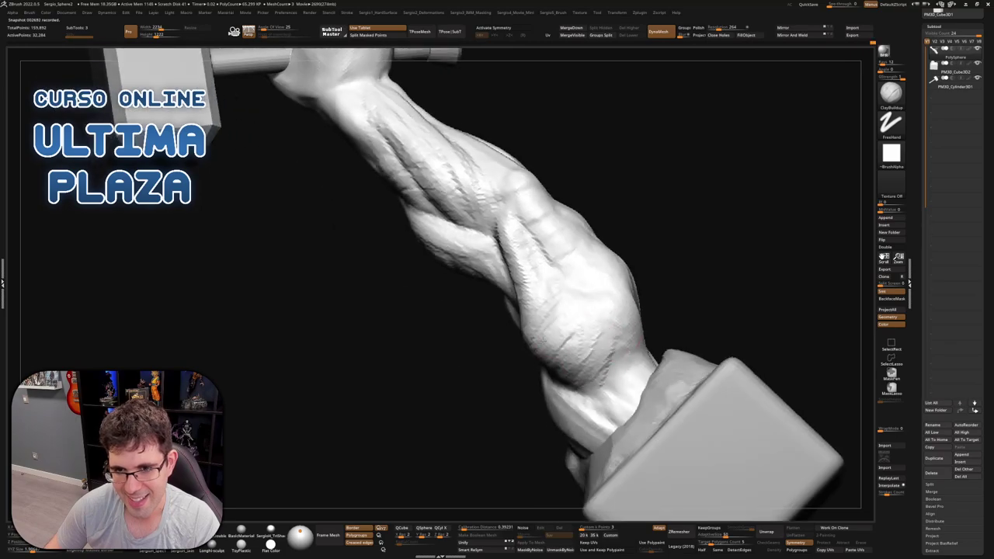
mouse_move(604, 320)
left_mouse_down()
mouse_move(614, 365)
mouse_move(599, 394)
mouse_move(590, 354)
left_mouse_up()
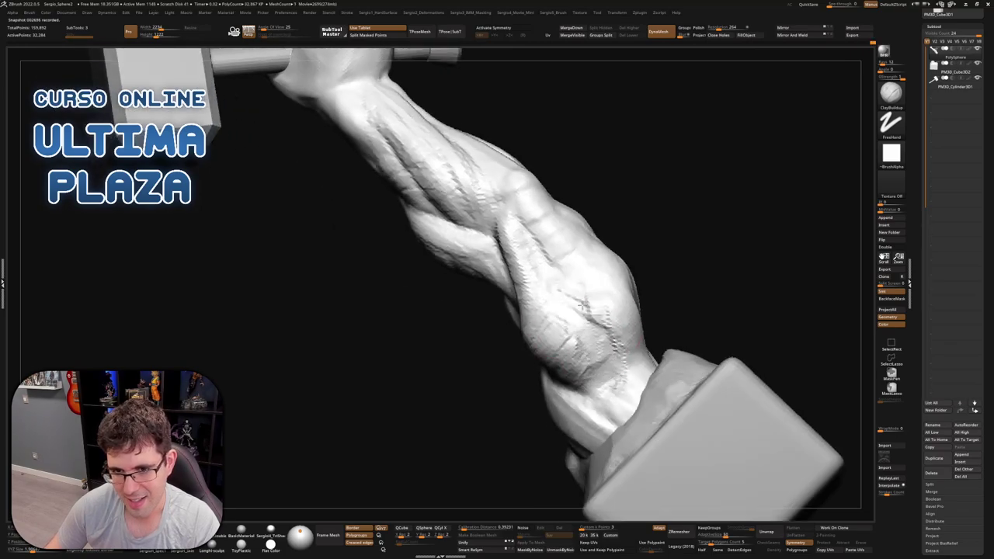
Undo an unwanted bulge on the twisted strands and review the twist from several sides
mouse_move(582, 305)
right_mouse_down()
mouse_move(613, 351)
mouse_move(570, 291)
right_mouse_up()
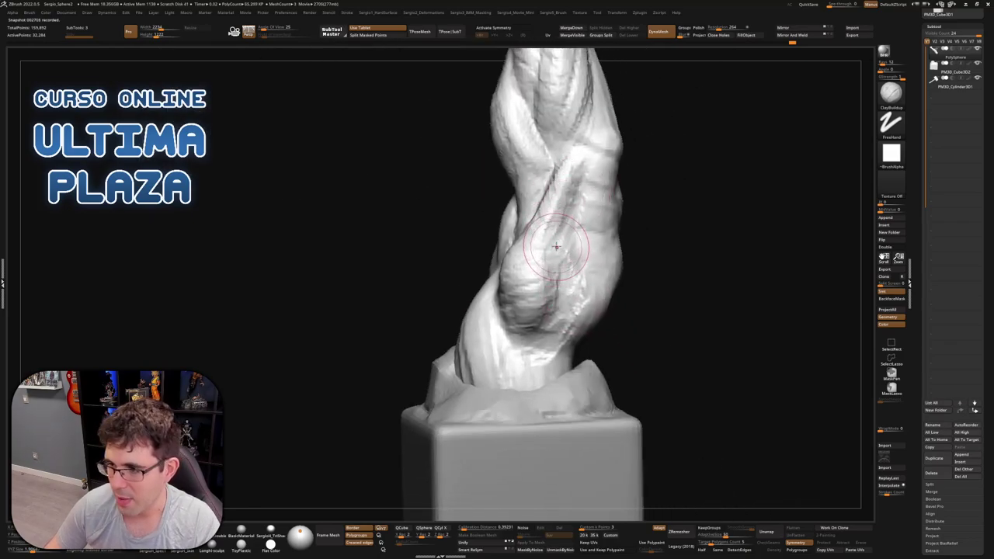
mouse_move(556, 247)
right_mouse_down()
mouse_move(562, 277)
mouse_move(548, 315)
right_mouse_up()
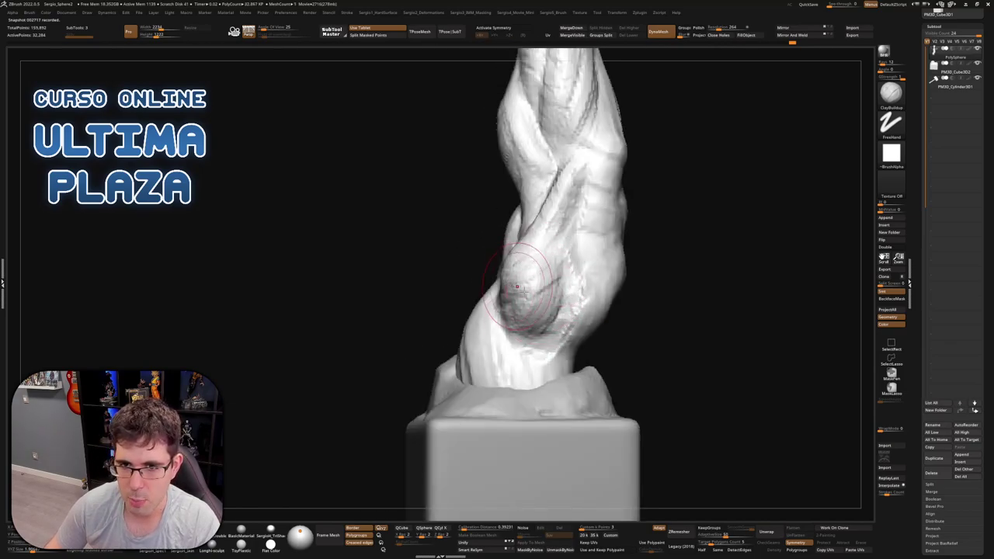
mouse_move(517, 287)
right_mouse_down()
mouse_move(544, 285)
mouse_move(510, 289)
right_mouse_up()
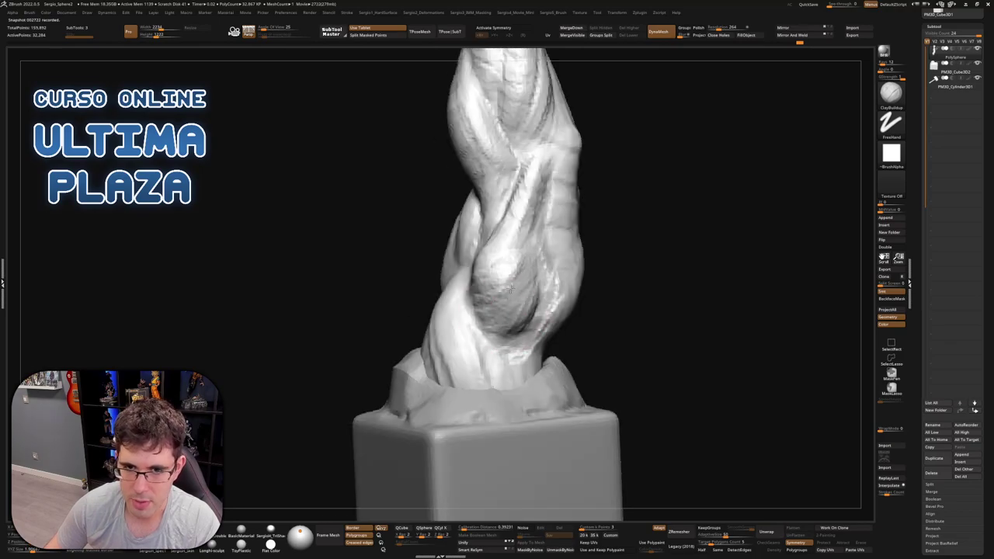
key("ctrl+z")
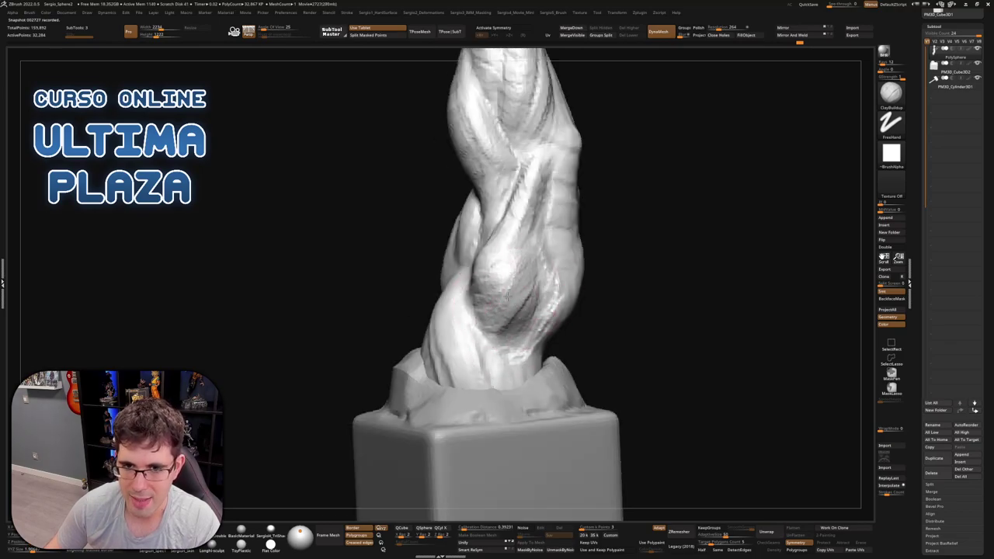
right_click_drag(519, 312, 523, 298)
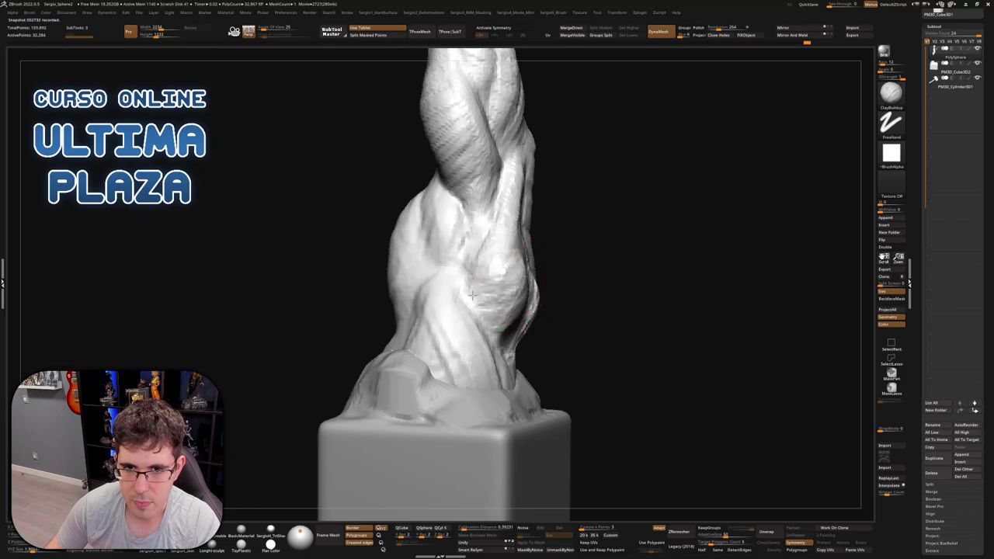
right_click_drag(488, 269, 517, 252)
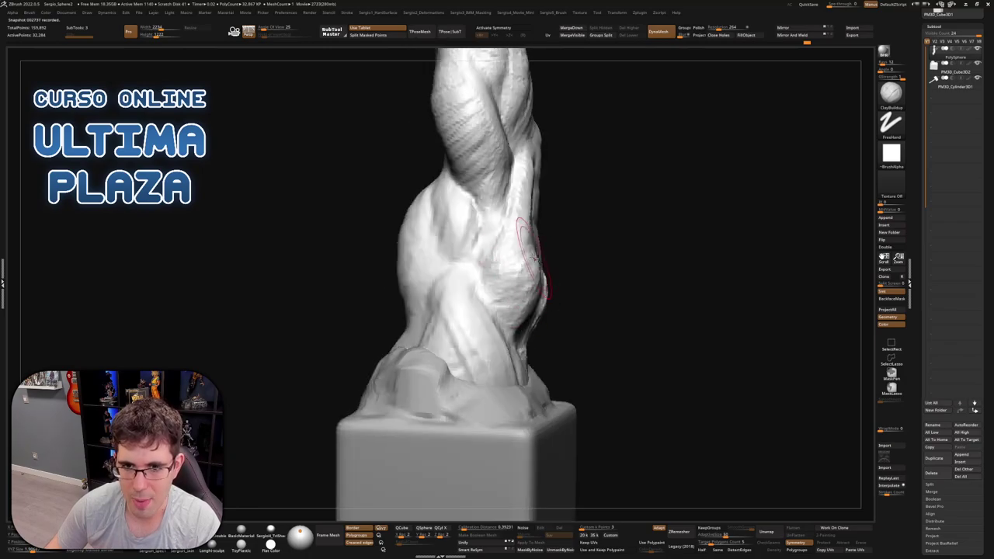
mouse_move(511, 313)
right_mouse_down()
mouse_move(522, 285)
mouse_move(466, 272)
mouse_move(514, 289)
right_mouse_up()
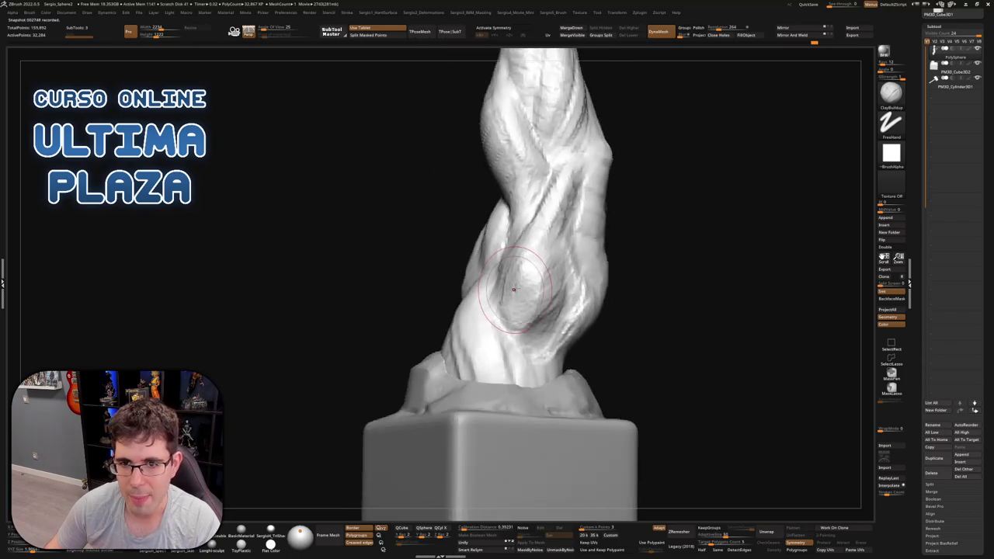
mouse_move(563, 267)
right_mouse_down()
mouse_move(536, 247)
mouse_move(543, 269)
right_mouse_up()
mouse_move(539, 336)
right_mouse_down()
mouse_move(565, 332)
mouse_move(520, 320)
mouse_move(528, 330)
mouse_move(531, 319)
mouse_move(549, 318)
mouse_move(528, 305)
mouse_move(511, 311)
mouse_move(527, 279)
mouse_move(538, 299)
mouse_move(536, 284)
mouse_move(579, 310)
mouse_move(542, 283)
mouse_move(511, 348)
mouse_move(538, 311)
mouse_move(548, 344)
right_mouse_up()
Lay ClayBuildup wrinkle strokes around the lower elbow, viewed along the forearm
mouse_move(596, 289)
right_mouse_down()
mouse_move(582, 301)
mouse_move(582, 255)
mouse_move(536, 293)
right_mouse_up()
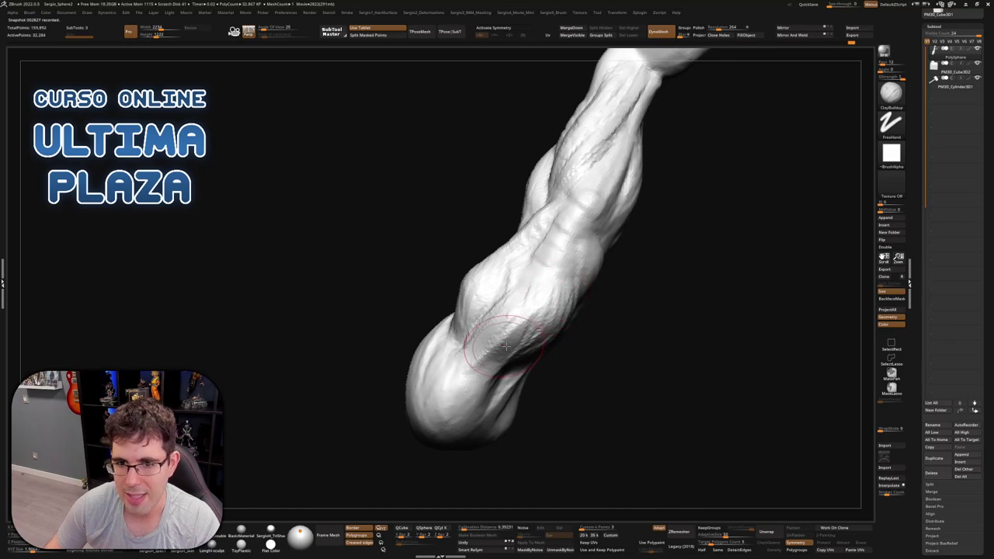
mouse_move(506, 346)
right_mouse_down()
mouse_move(528, 289)
mouse_move(492, 327)
right_mouse_up()
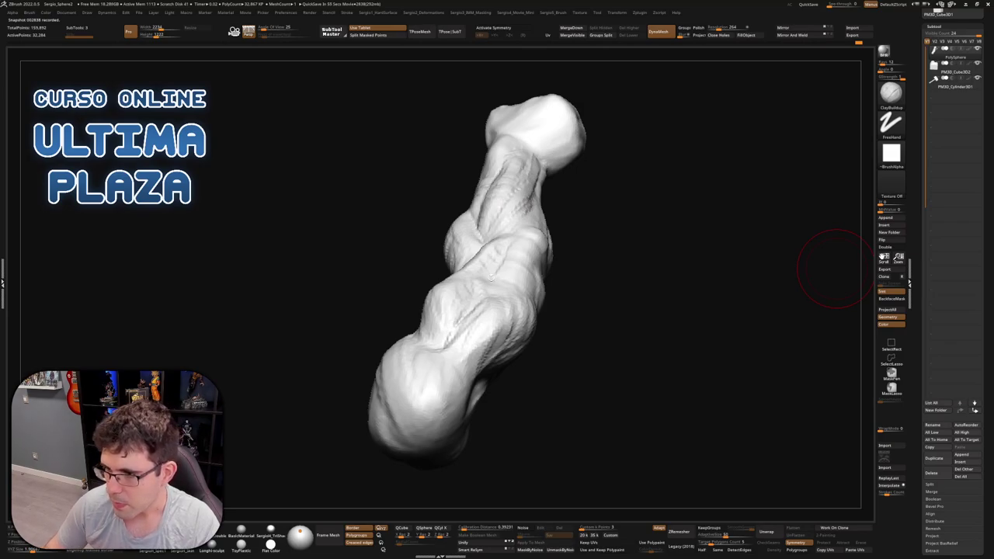
mouse_move(672, 303)
left_mouse_down()
mouse_move(721, 310)
mouse_move(629, 316)
mouse_move(591, 290)
mouse_move(596, 306)
mouse_move(635, 264)
mouse_move(641, 281)
mouse_move(611, 288)
mouse_move(658, 289)
left_mouse_up()
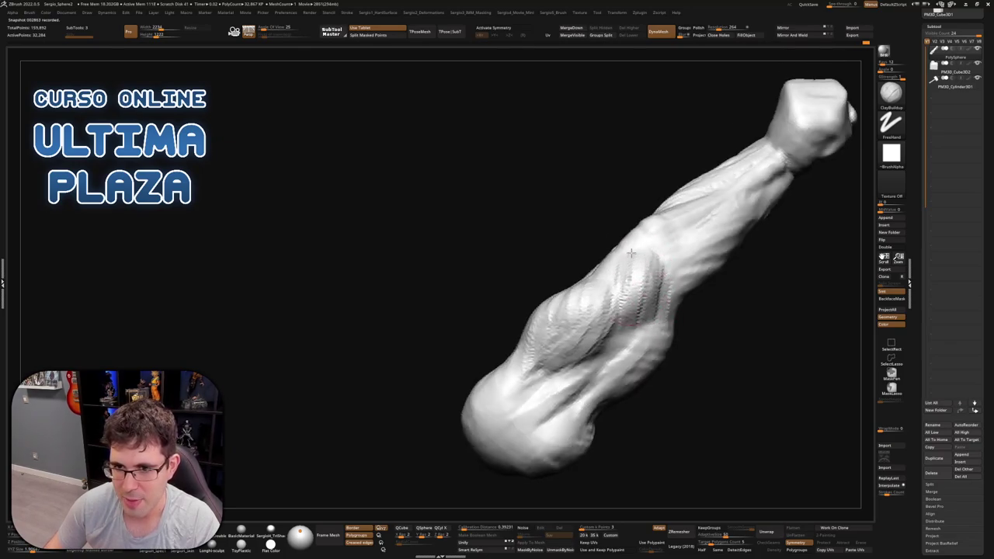
mouse_move(637, 292)
right_mouse_down()
mouse_move(632, 278)
mouse_move(649, 269)
right_mouse_up()
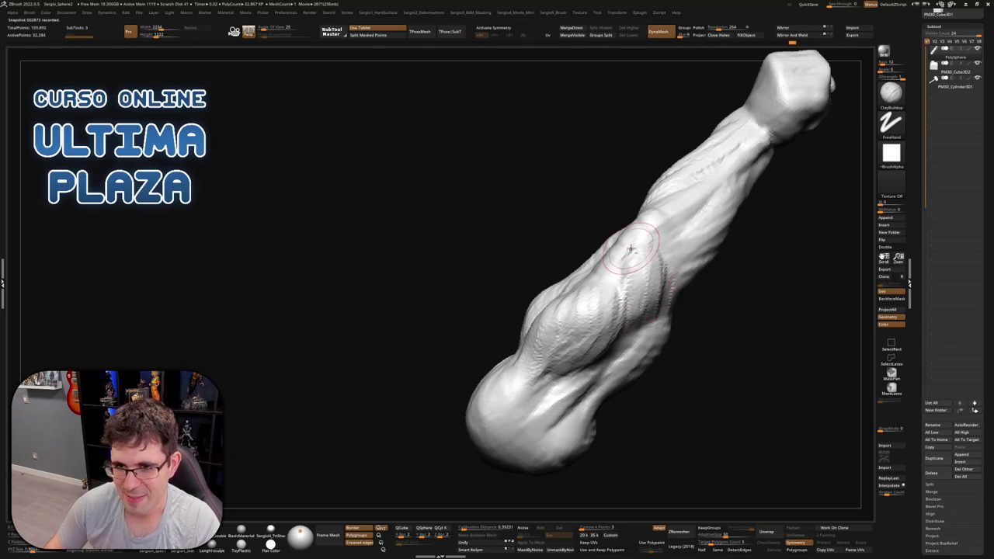
mouse_move(637, 341)
right_mouse_down()
mouse_move(640, 282)
mouse_move(597, 365)
mouse_move(556, 384)
right_mouse_up()
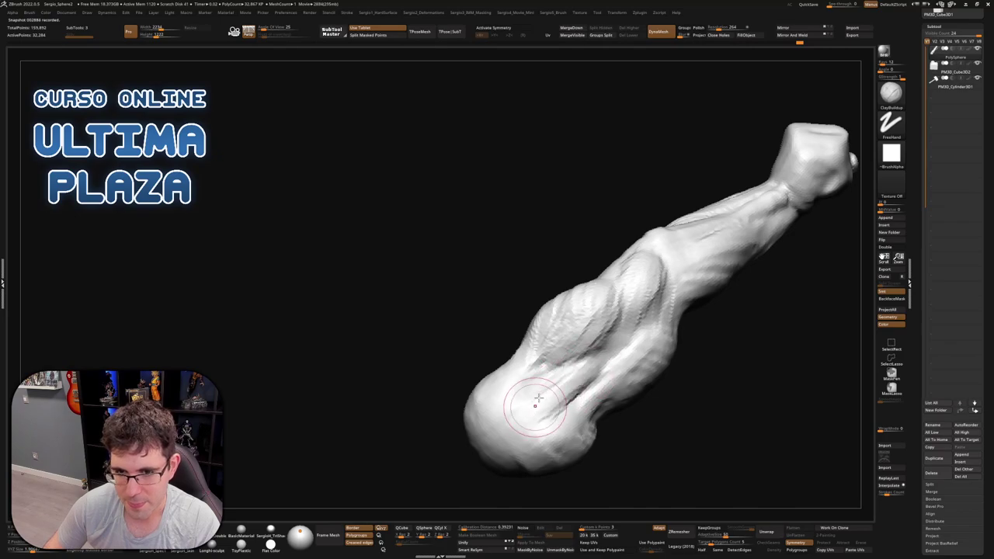
mouse_move(538, 399)
left_mouse_down()
mouse_move(591, 370)
mouse_move(535, 419)
mouse_move(595, 367)
mouse_move(553, 415)
mouse_move(522, 408)
left_mouse_up()
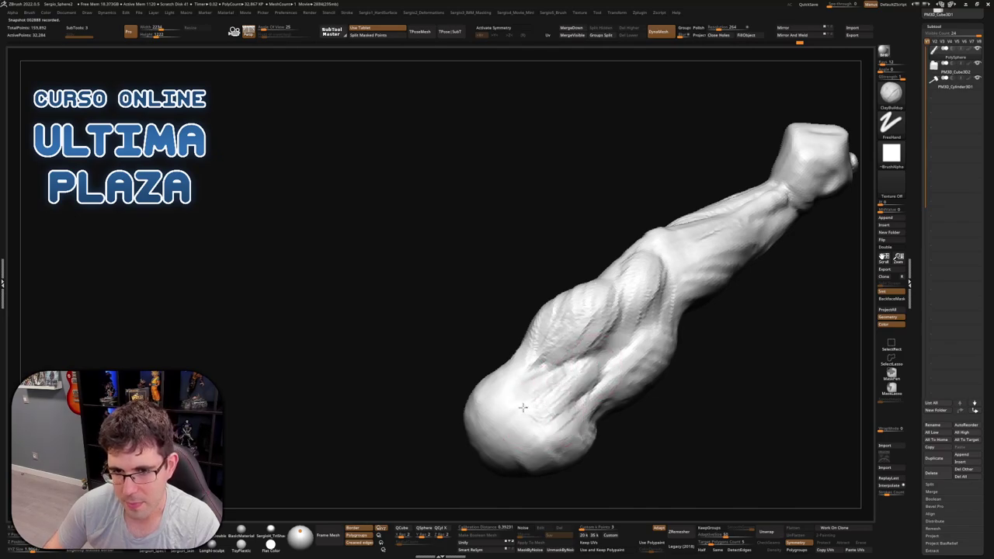
mouse_move(613, 364)
right_mouse_down()
mouse_move(594, 399)
mouse_move(710, 273)
mouse_move(725, 424)
mouse_move(688, 344)
mouse_move(723, 247)
right_mouse_up()
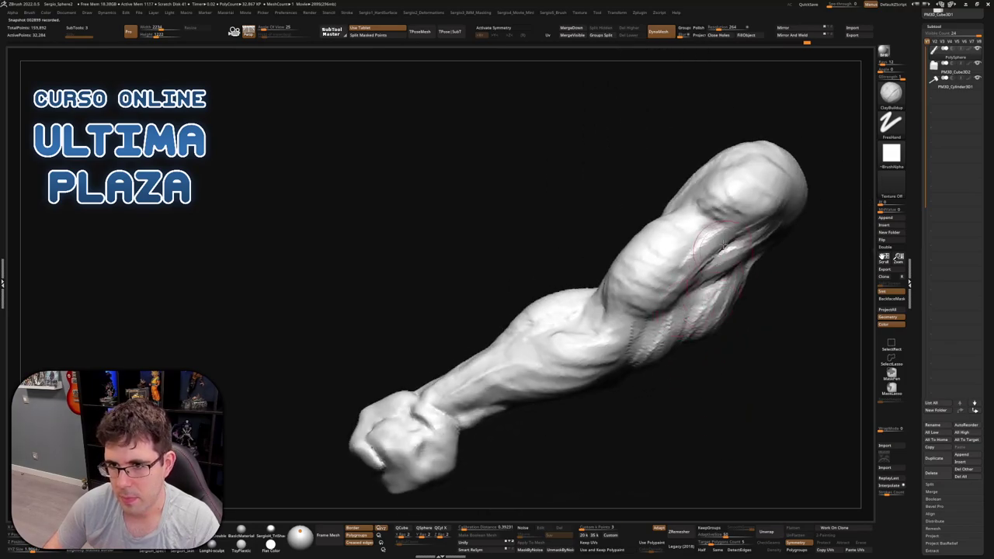
mouse_move(638, 297)
right_mouse_down()
mouse_move(673, 271)
mouse_move(637, 258)
right_mouse_up()
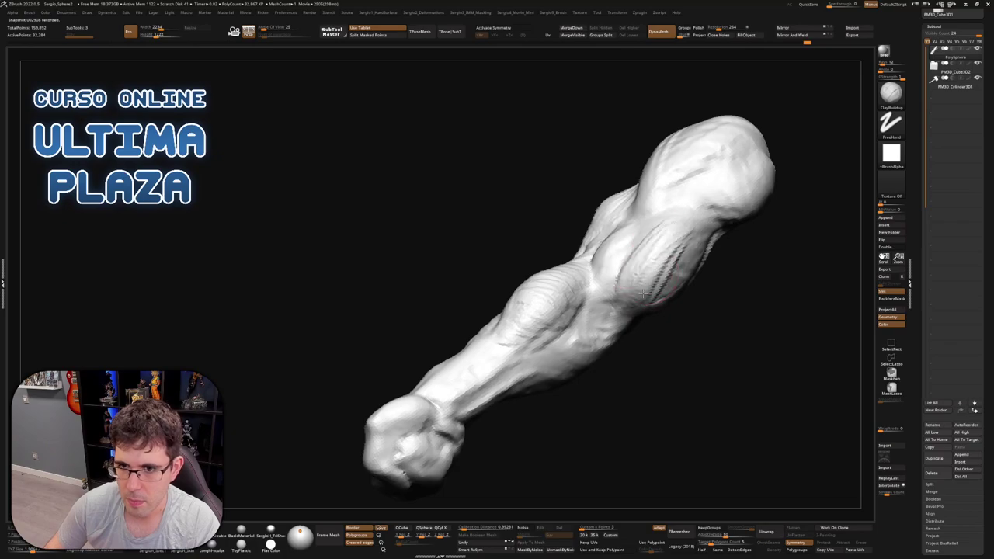
mouse_move(643, 292)
right_mouse_down()
mouse_move(664, 268)
mouse_move(783, 293)
mouse_move(721, 262)
mouse_move(668, 274)
right_mouse_up()
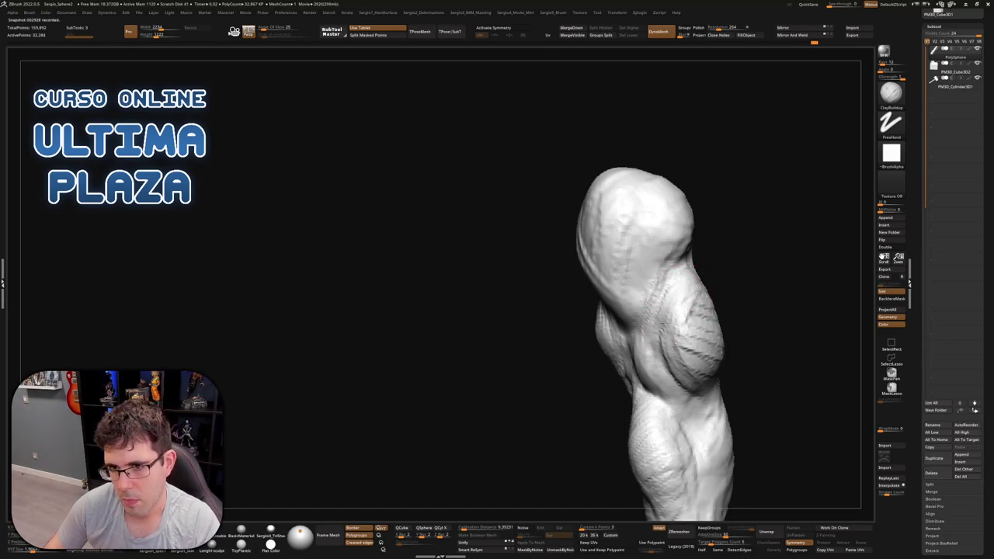
mouse_move(698, 356)
right_mouse_down()
mouse_move(700, 310)
mouse_move(719, 365)
mouse_move(683, 361)
mouse_move(675, 307)
mouse_move(696, 302)
mouse_move(695, 315)
right_mouse_up()
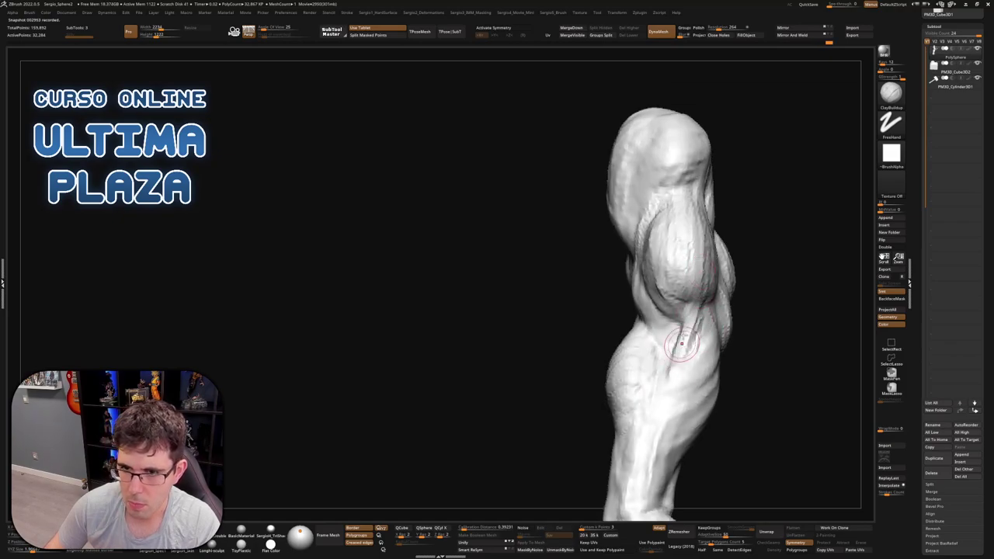
mouse_move(693, 349)
right_mouse_down()
mouse_move(700, 328)
mouse_move(716, 336)
right_mouse_up()
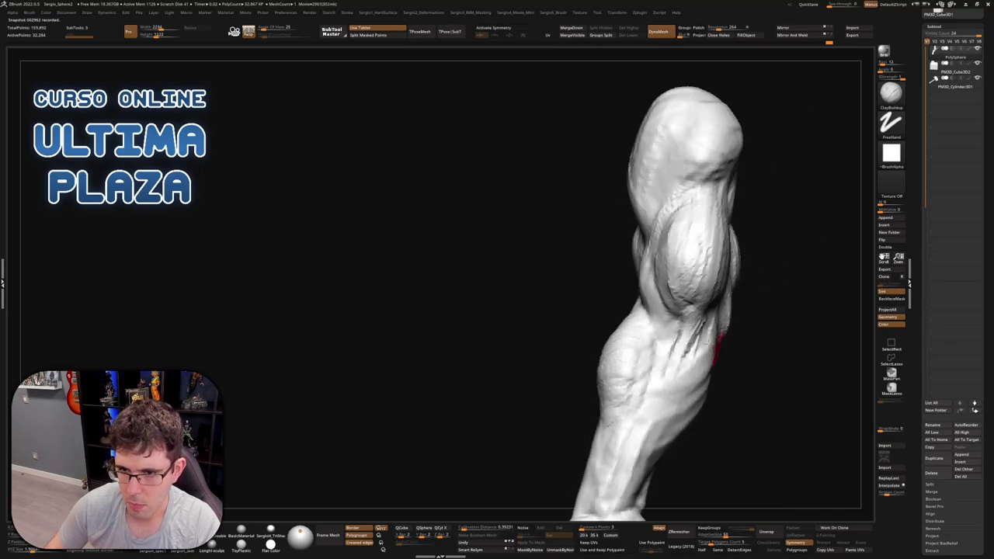
mouse_move(666, 309)
right_mouse_down()
mouse_move(650, 303)
mouse_move(614, 252)
right_mouse_up()
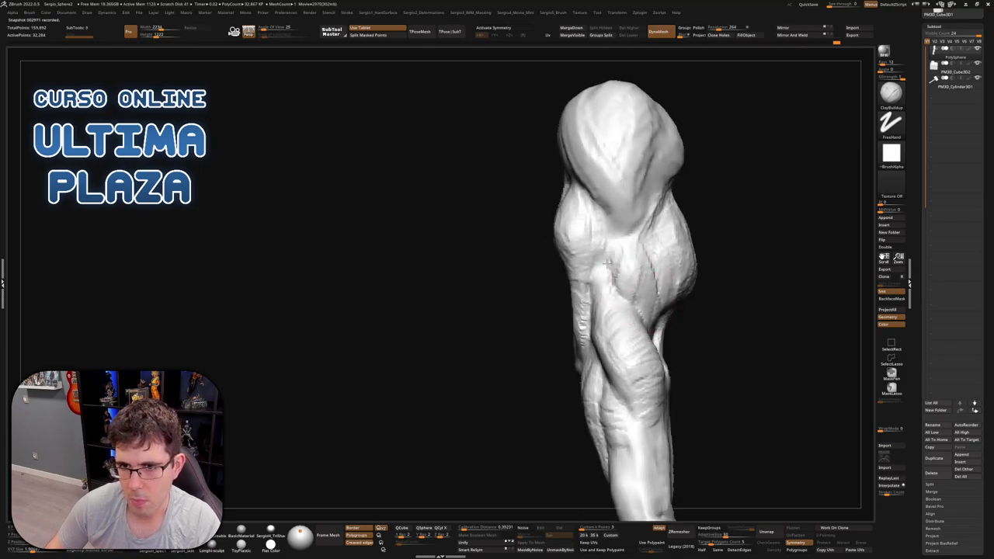
mouse_move(648, 220)
right_mouse_down()
mouse_move(627, 233)
mouse_move(654, 303)
mouse_move(691, 270)
mouse_move(692, 297)
mouse_move(593, 305)
mouse_move(596, 275)
right_mouse_up()
right_click_drag(636, 318, 620, 263)
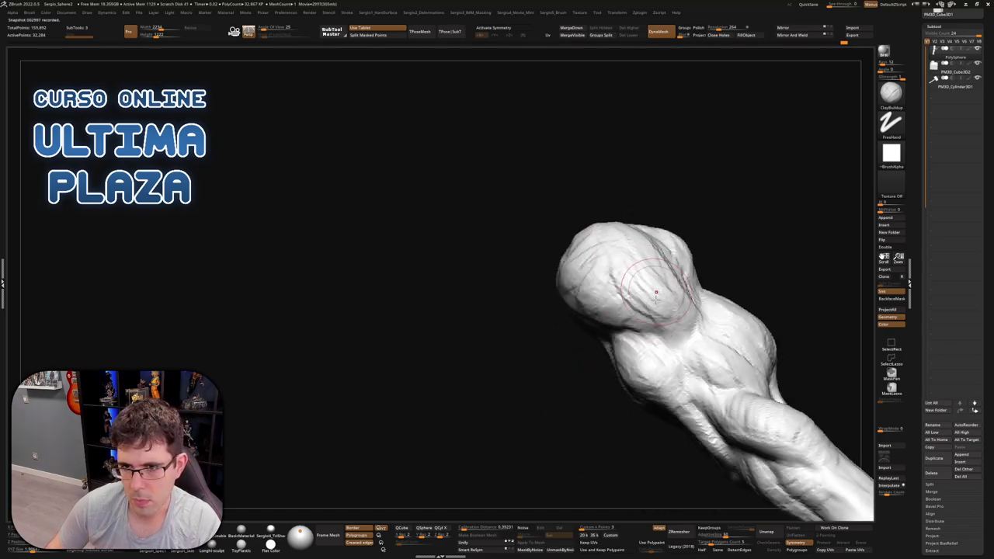
right_click_drag(656, 293, 588, 333)
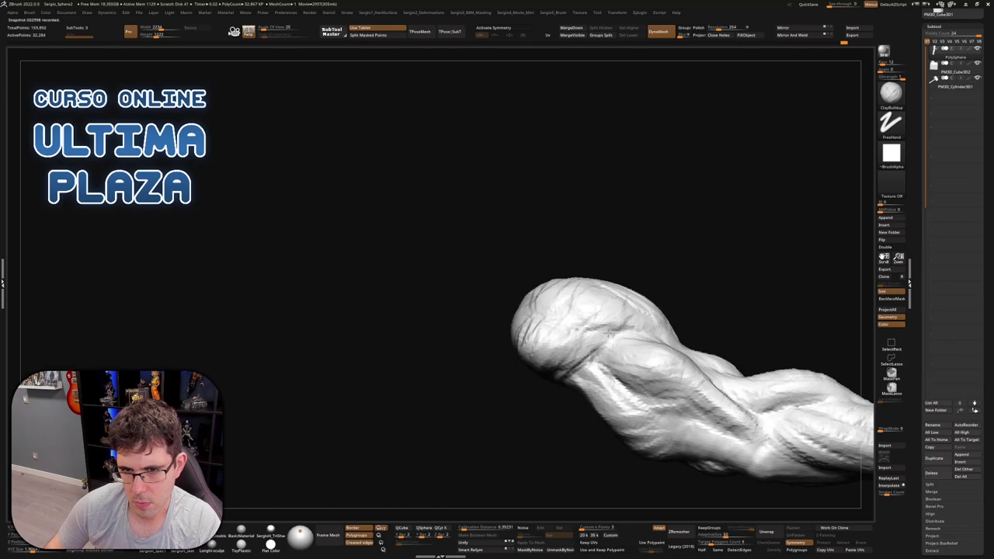
mouse_move(567, 346)
right_mouse_down()
mouse_move(661, 386)
mouse_move(632, 389)
right_mouse_up()
key("ctrl")
mouse_move(677, 334)
right_mouse_down()
mouse_move(692, 362)
mouse_move(649, 301)
mouse_move(653, 312)
mouse_move(725, 303)
mouse_move(703, 340)
mouse_move(682, 333)
right_mouse_up()
key("b")
key("m")
key("v")
mouse_move(722, 365)
right_mouse_down()
mouse_move(665, 276)
mouse_move(633, 329)
mouse_move(637, 315)
mouse_move(665, 302)
mouse_move(636, 294)
mouse_move(628, 240)
mouse_move(575, 260)
mouse_move(595, 277)
mouse_move(575, 249)
mouse_move(603, 230)
mouse_move(608, 206)
mouse_move(579, 341)
mouse_move(558, 326)
mouse_move(584, 317)
mouse_move(556, 335)
mouse_move(600, 307)
right_mouse_up()
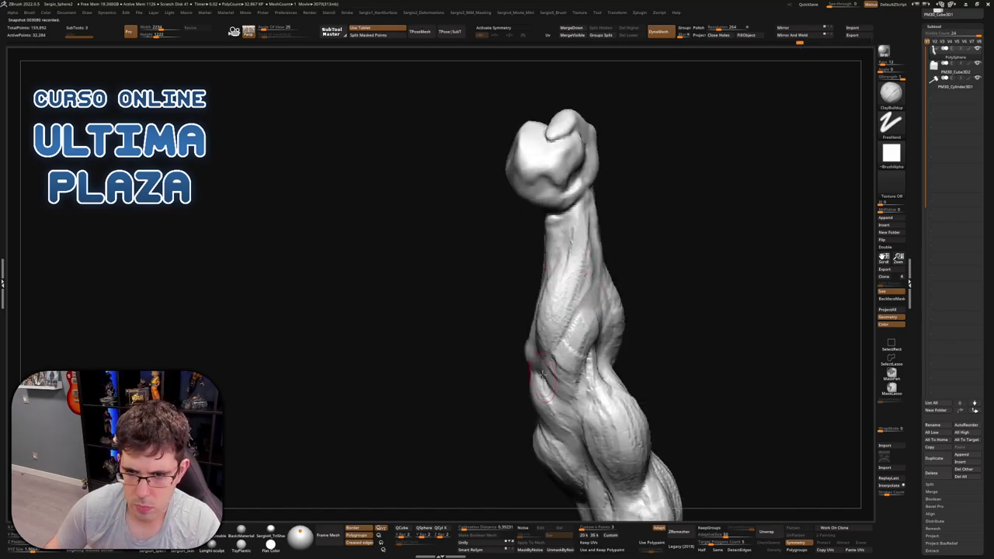
right_click_drag(587, 249, 567, 256)
key("b")
key("m")
key("v")
right_click_drag(567, 222, 594, 260)
key("b")
key("c")
key("b")
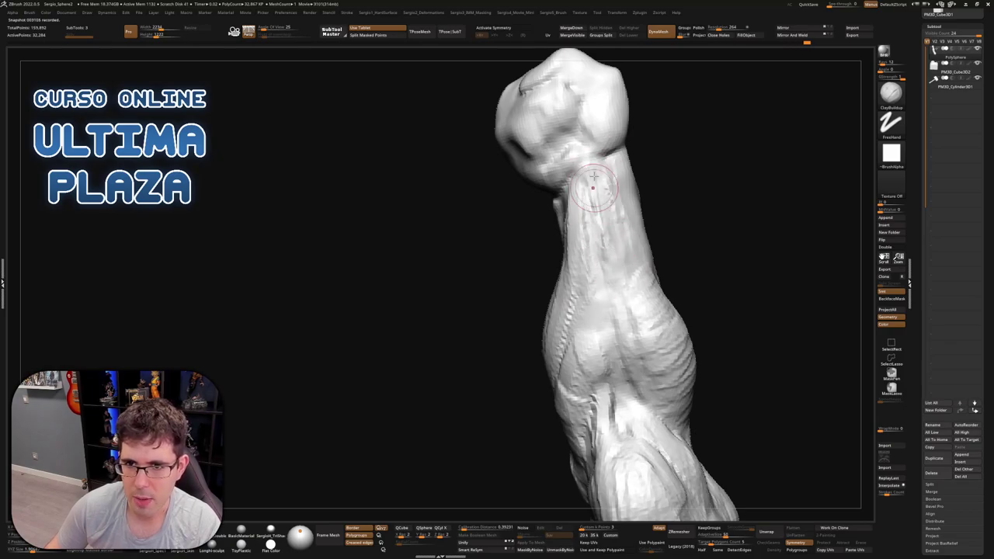
mouse_move(631, 254)
right_mouse_down()
mouse_move(622, 244)
mouse_move(603, 259)
mouse_move(626, 256)
mouse_move(624, 266)
mouse_move(652, 278)
mouse_move(676, 249)
mouse_move(710, 275)
mouse_move(670, 284)
mouse_move(621, 258)
right_mouse_up()
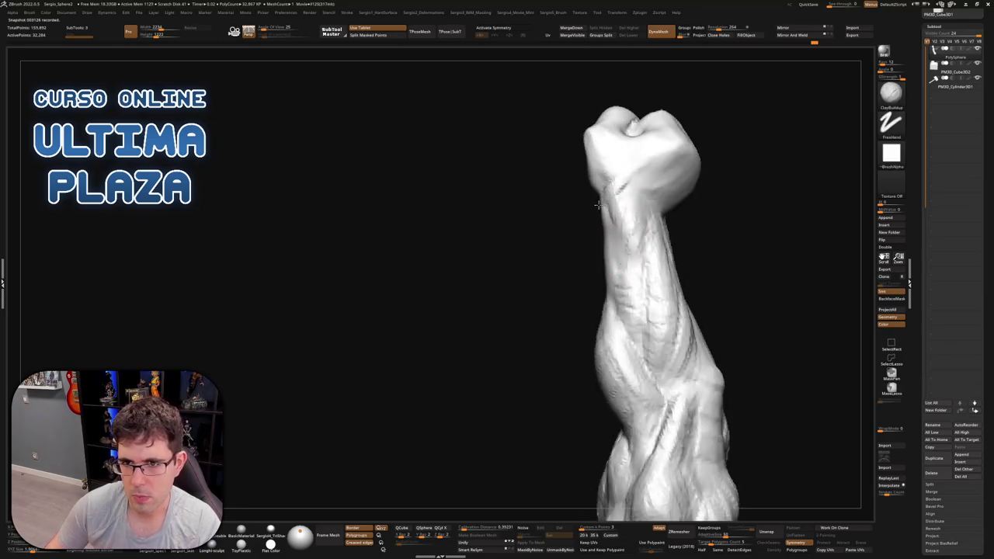
mouse_move(639, 257)
right_mouse_down()
mouse_move(657, 223)
mouse_move(660, 342)
mouse_move(646, 346)
mouse_move(672, 218)
mouse_move(738, 246)
mouse_move(666, 248)
mouse_move(721, 232)
mouse_move(741, 272)
right_mouse_up()
Build up clay ridges on the knuckles with ClayBuildup
key("b")
key("m")
key("v")
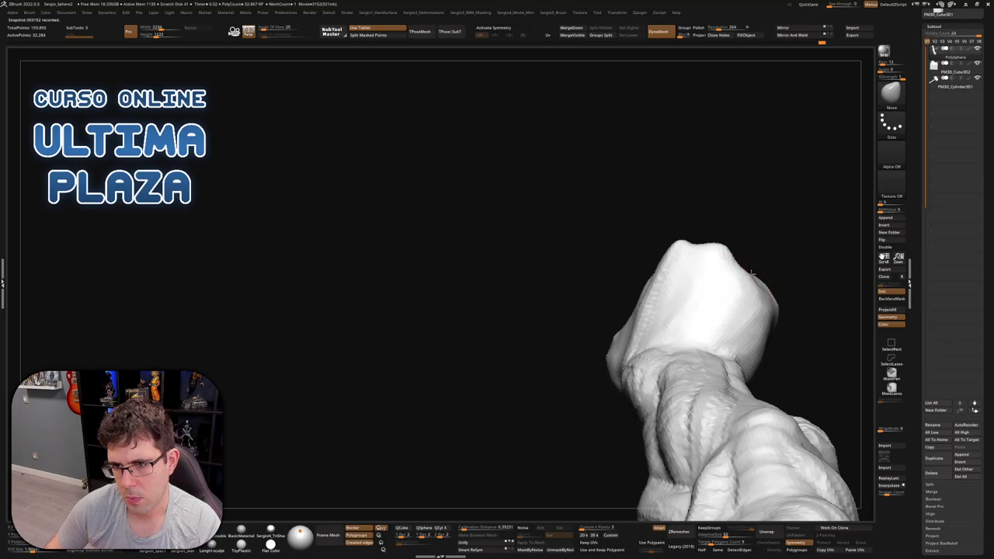
mouse_move(764, 304)
right_mouse_down()
mouse_move(773, 320)
mouse_move(754, 350)
mouse_move(660, 269)
right_mouse_up()
key("b")
key("c")
key("b")
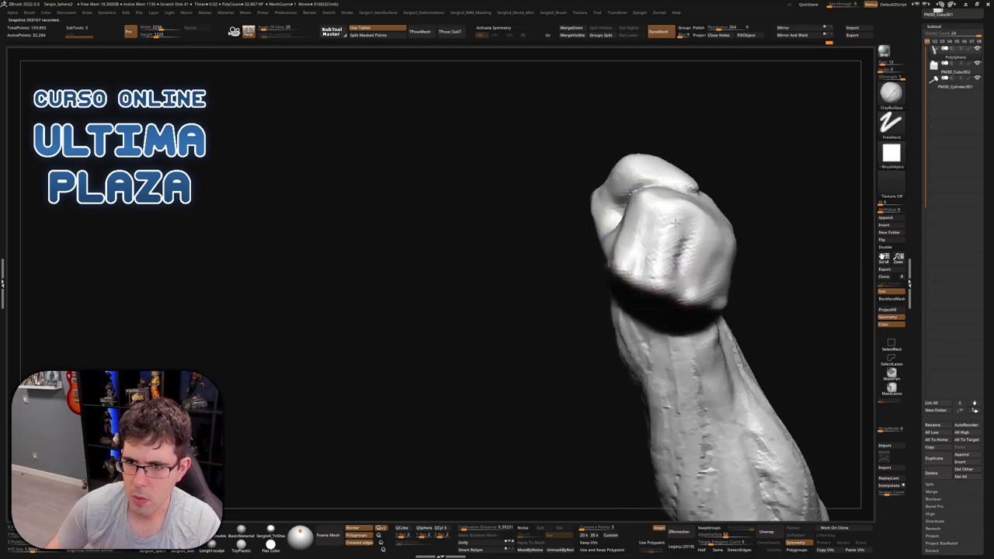
mouse_move(668, 237)
left_mouse_down()
mouse_move(703, 279)
mouse_move(708, 256)
mouse_move(633, 229)
left_mouse_up()
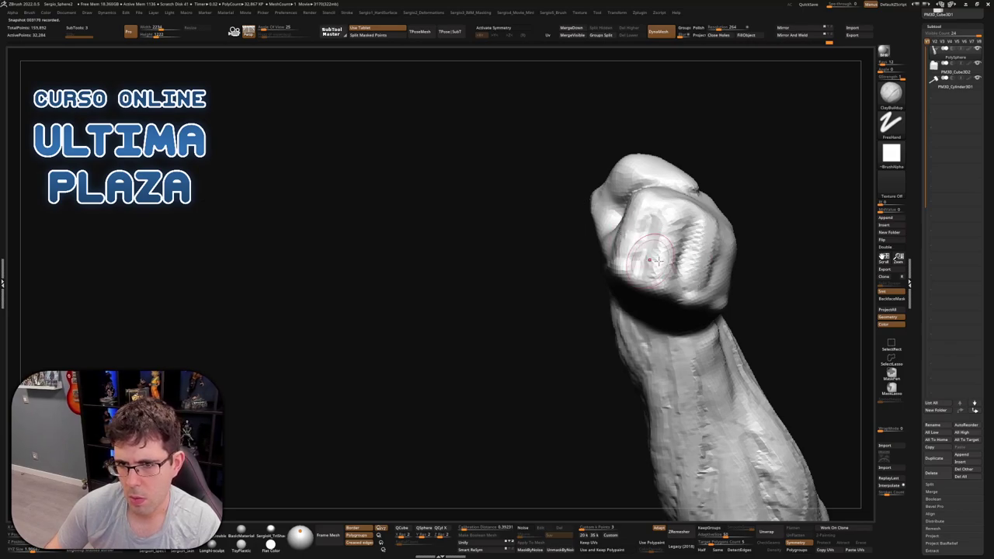
mouse_move(644, 249)
right_mouse_down()
mouse_move(733, 297)
mouse_move(754, 284)
right_mouse_up()
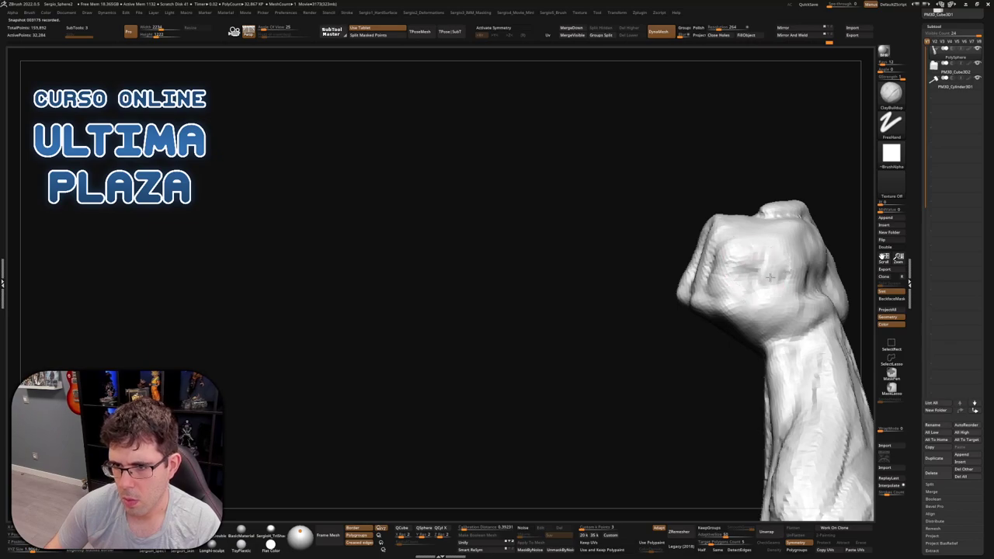
mouse_move(769, 280)
right_mouse_down()
mouse_move(790, 274)
mouse_move(769, 241)
mouse_move(780, 275)
mouse_move(757, 289)
right_mouse_up()
Switch to DamStandard and bring the fist upright to the canvas centre
key("b")
key("d")
key("s")
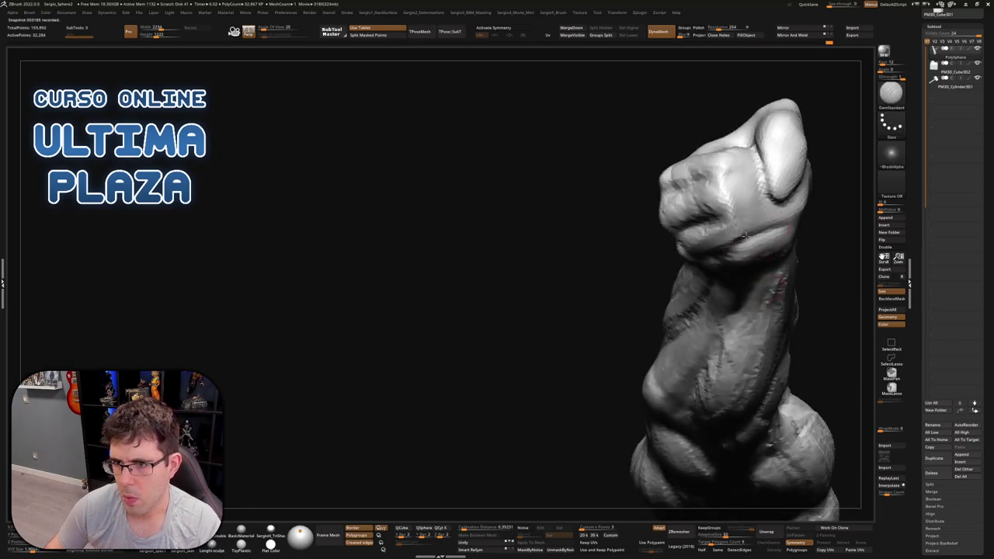
right_click_drag(757, 233, 765, 198)
mouse_move(819, 237)
right_mouse_down()
mouse_move(811, 264)
mouse_move(792, 276)
right_mouse_up()
mouse_move(807, 267)
right_mouse_down()
mouse_move(690, 281)
mouse_move(667, 302)
mouse_move(678, 330)
mouse_move(673, 309)
mouse_move(689, 335)
mouse_move(730, 355)
right_mouse_up()
Reshape the knuckle area with ClayBuildup and zoom out to the whole arm holding the hammer
key("b")
key("m")
key("v")
key("b")
key("c")
key("b")
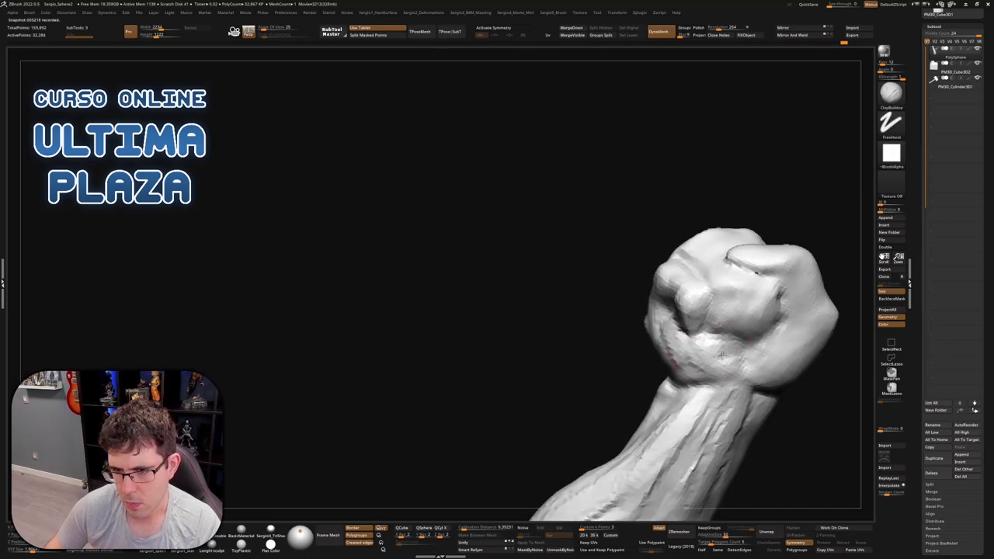
mouse_move(734, 358)
left_mouse_down()
mouse_move(683, 359)
mouse_move(720, 392)
mouse_move(700, 370)
mouse_move(738, 371)
mouse_move(719, 365)
mouse_move(734, 358)
mouse_move(802, 361)
left_mouse_up()
mouse_move(802, 361)
right_mouse_down()
mouse_move(722, 273)
mouse_move(691, 296)
mouse_move(660, 299)
mouse_move(718, 277)
mouse_move(684, 293)
mouse_move(739, 326)
mouse_move(730, 248)
mouse_move(732, 373)
right_mouse_up()
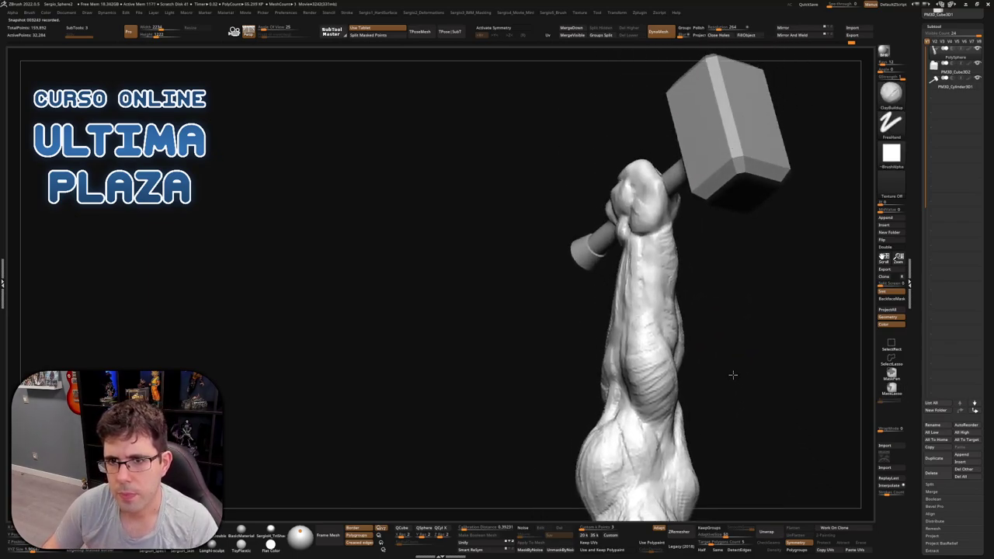
key("b")
key("m")
key("v")
mouse_move(627, 201)
left_mouse_down()
mouse_move(634, 181)
mouse_move(633, 193)
left_mouse_up()
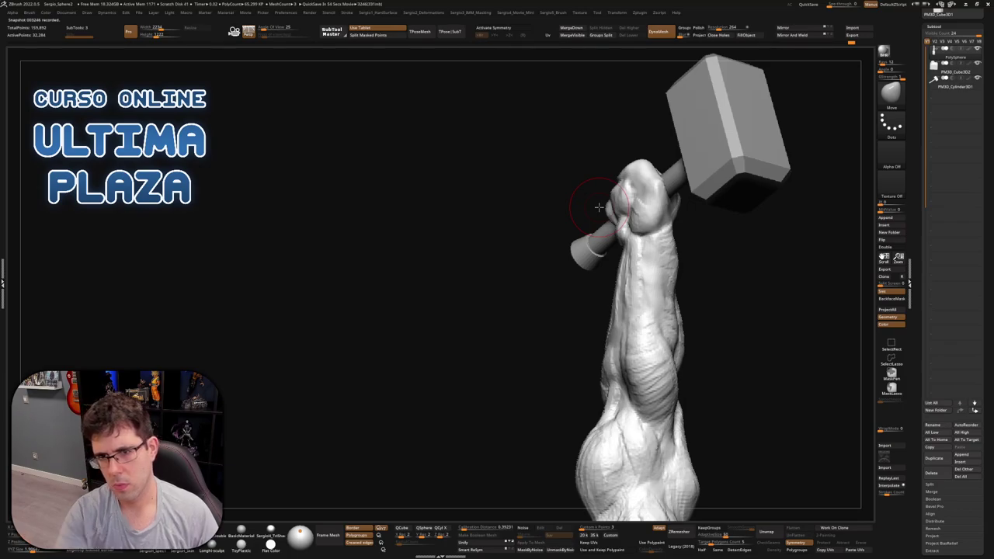
mouse_move(592, 210)
left_mouse_down()
mouse_move(652, 187)
mouse_move(632, 209)
mouse_move(668, 186)
mouse_move(666, 205)
mouse_move(703, 177)
mouse_move(698, 231)
mouse_move(669, 156)
mouse_move(687, 124)
mouse_move(676, 148)
mouse_move(652, 160)
mouse_move(676, 125)
mouse_move(666, 173)
mouse_move(691, 144)
left_mouse_up()
key("b")
key("m")
key("v")
left_click_drag(710, 190, 610, 194)
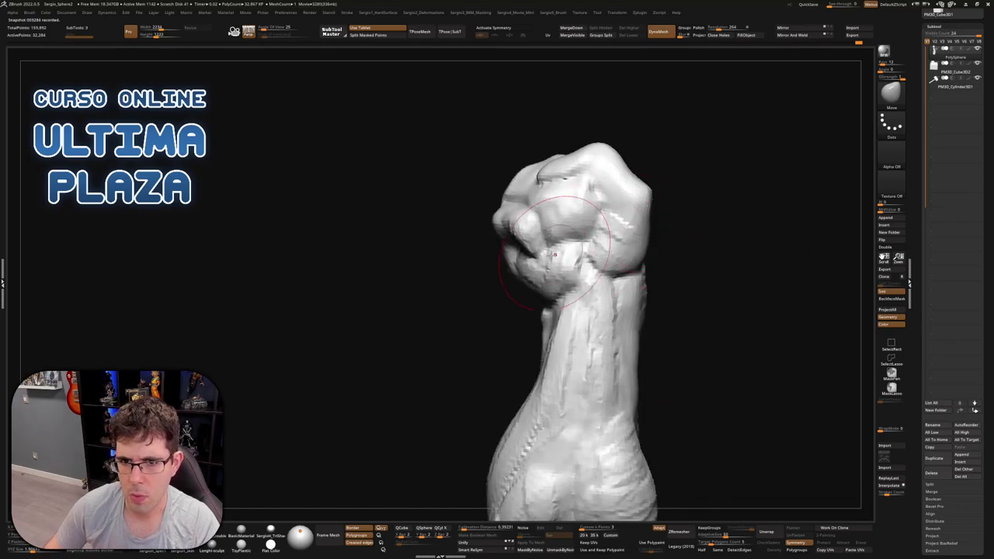
mouse_move(553, 253)
left_mouse_down()
mouse_move(517, 261)
mouse_move(535, 277)
mouse_move(550, 266)
mouse_move(608, 269)
mouse_move(544, 222)
mouse_move(524, 228)
left_mouse_up()
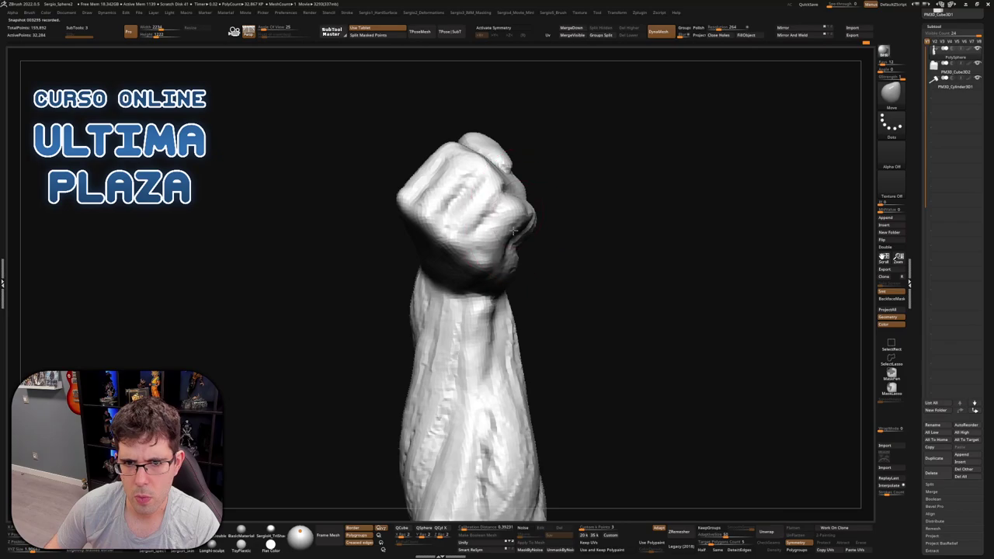
left_click_drag(491, 264, 551, 250)
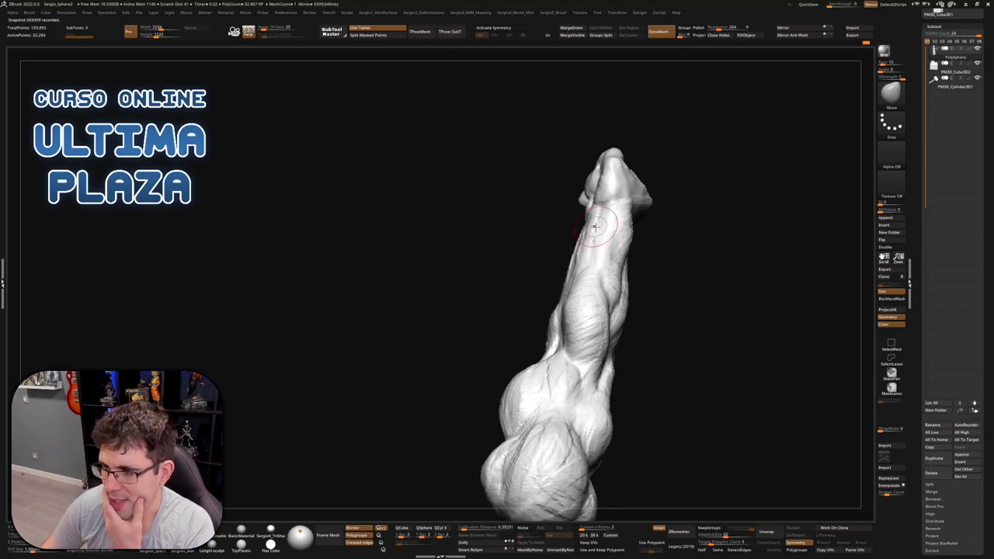
mouse_move(601, 221)
right_mouse_down()
mouse_move(580, 269)
mouse_move(599, 290)
mouse_move(575, 292)
right_mouse_up()
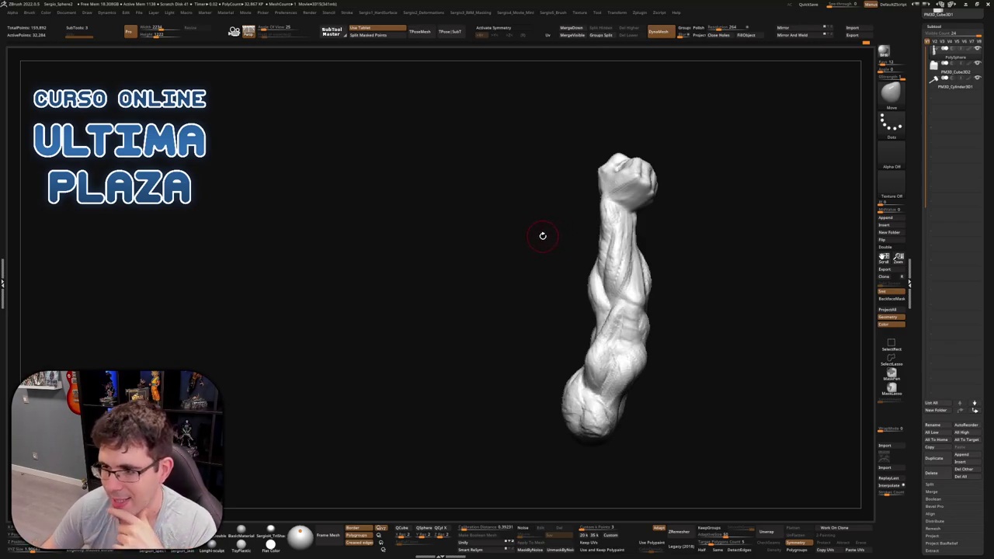
Add clay at the wrist just below the fist with ClayBuildup
mouse_move(537, 267)
left_mouse_down()
mouse_move(523, 275)
mouse_move(512, 257)
mouse_move(539, 235)
left_mouse_up()
key("b")
key("c")
key("b")
scroll(540, 235, "up", 3)
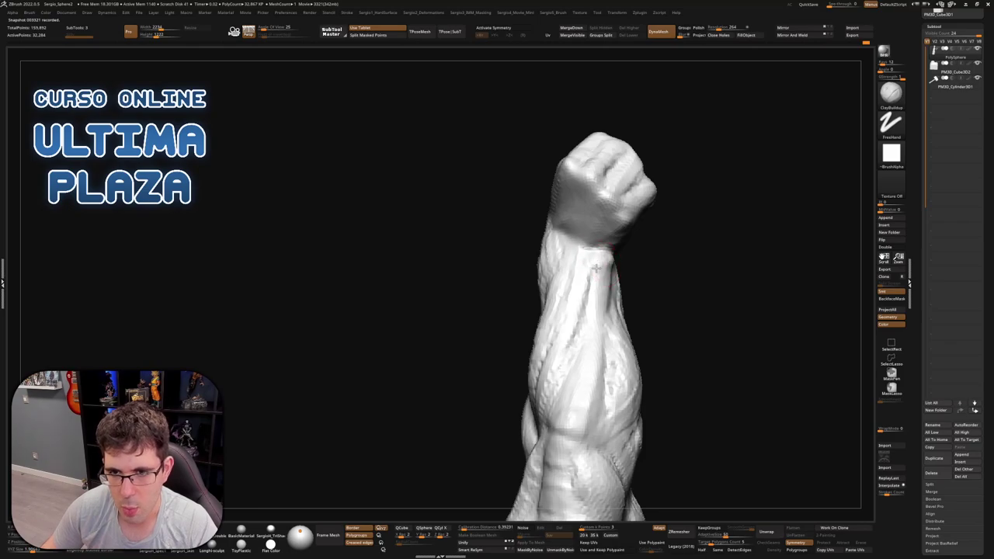
left_click_drag(595, 268, 599, 255)
right_click_drag(598, 260, 603, 268)
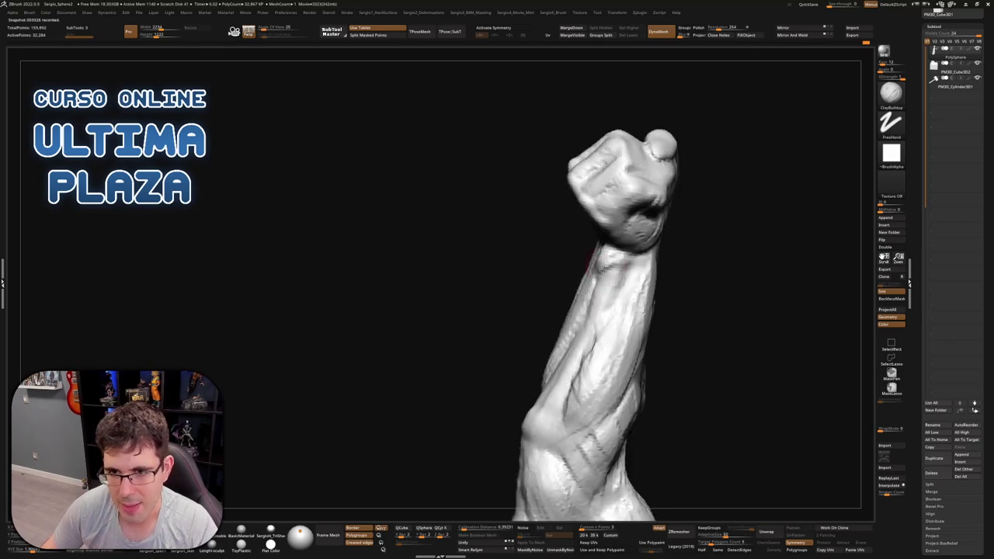
mouse_move(603, 325)
right_mouse_down()
mouse_move(594, 299)
mouse_move(614, 260)
mouse_move(643, 271)
mouse_move(652, 264)
mouse_move(625, 256)
mouse_move(657, 259)
mouse_move(649, 278)
right_mouse_up()
Cycle through DamStandard, Move and ClayBuildup while tilting the fist toward the view
key("b")
key("d")
key("s")
key("b")
key("m")
key("v")
key("b")
key("c")
key("b")
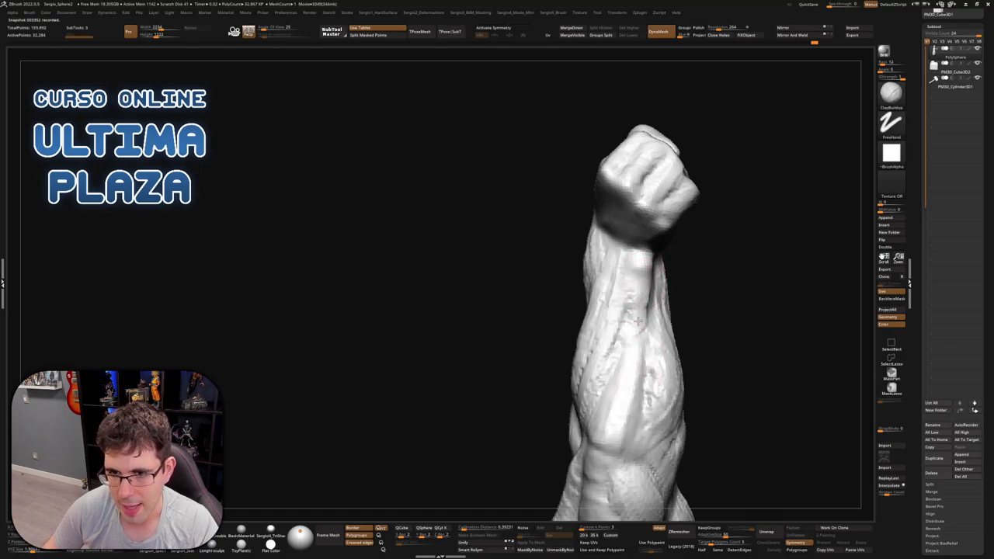
right_click_drag(638, 362, 638, 360)
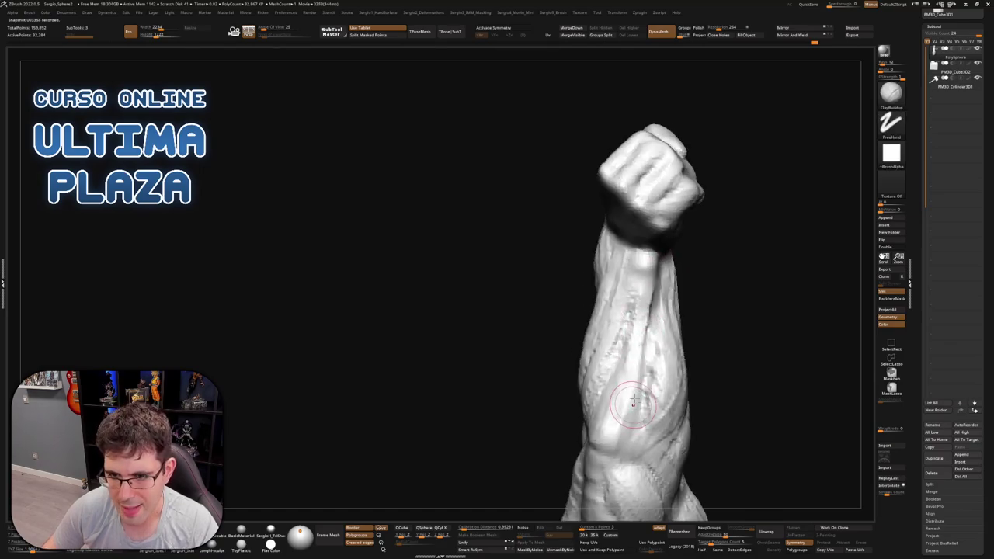
right_click_drag(635, 419, 630, 395)
right_click_drag(629, 269, 626, 349)
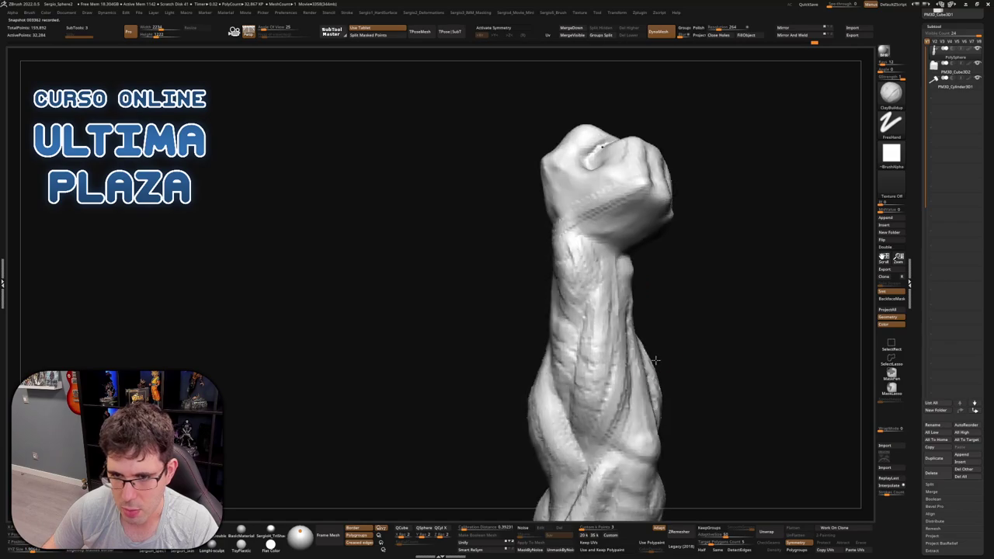
Switch to the Move brush, reposition the arm, and begin masking part of it
key("b")
key("m")
key("v")
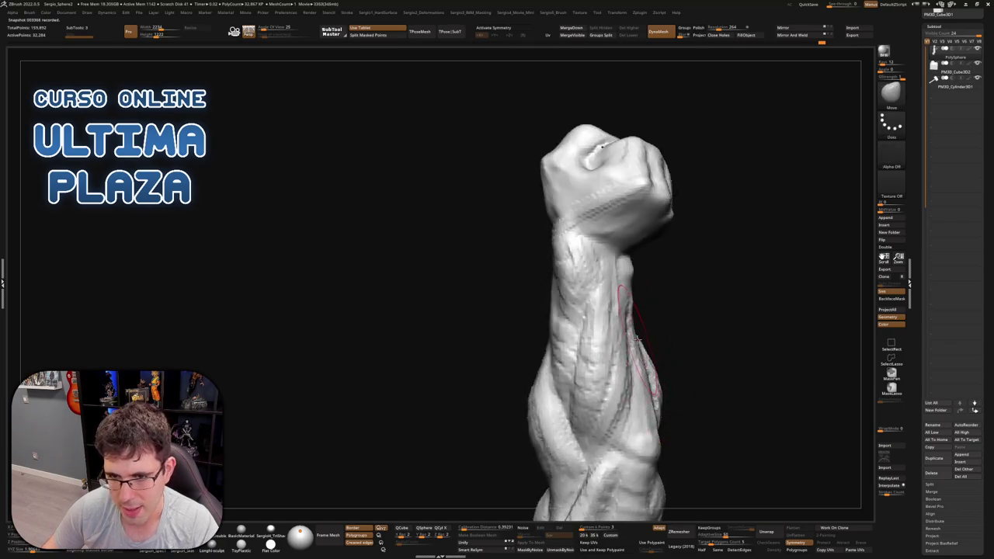
mouse_move(646, 388)
right_mouse_down()
mouse_move(649, 317)
mouse_move(640, 354)
mouse_move(621, 259)
mouse_move(625, 303)
mouse_move(613, 344)
mouse_move(592, 309)
mouse_move(611, 314)
mouse_move(596, 260)
right_mouse_up()
key("ctrl")
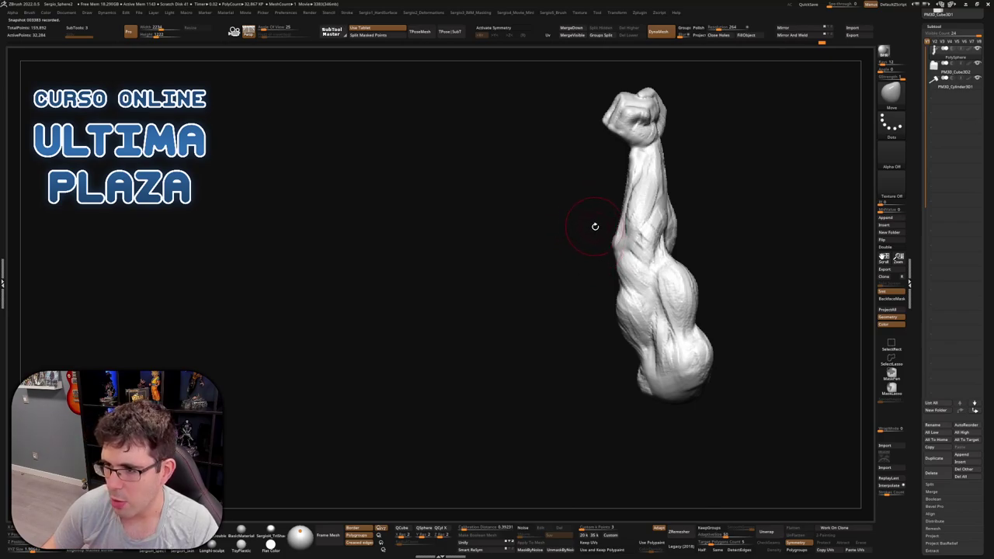
Sculpt refined muscle strokes into the bicep
mouse_move(596, 237)
right_mouse_down()
mouse_move(609, 302)
mouse_move(668, 296)
mouse_move(679, 276)
right_mouse_up()
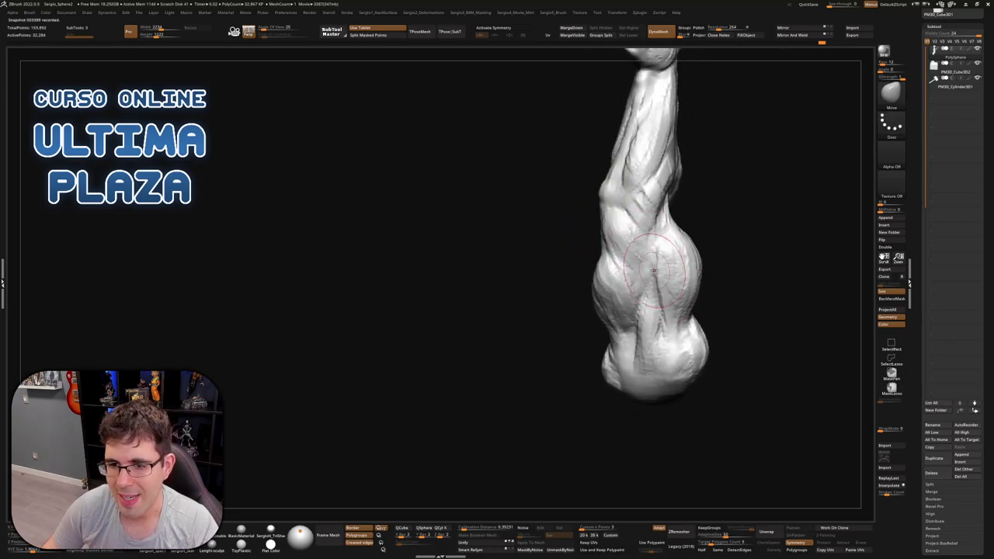
mouse_move(682, 273)
left_mouse_down()
mouse_move(710, 271)
mouse_move(703, 248)
mouse_move(684, 272)
mouse_move(666, 241)
mouse_move(729, 267)
mouse_move(705, 263)
mouse_move(730, 278)
mouse_move(699, 279)
mouse_move(667, 257)
mouse_move(648, 275)
mouse_move(668, 260)
mouse_move(637, 268)
mouse_move(649, 229)
left_mouse_up()
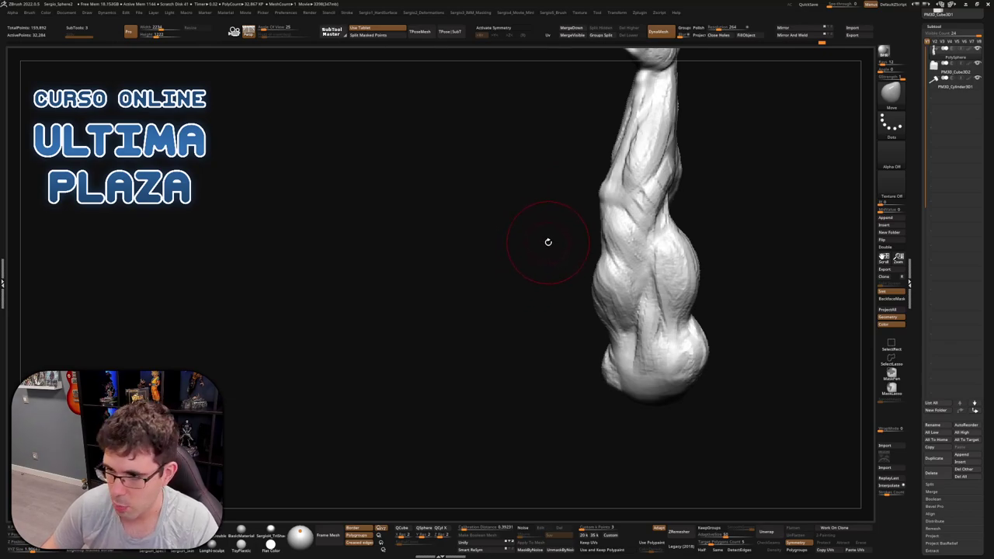
mouse_move(573, 243)
left_mouse_down()
mouse_move(639, 248)
mouse_move(582, 249)
mouse_move(613, 275)
mouse_move(584, 301)
mouse_move(573, 267)
mouse_move(588, 284)
mouse_move(574, 274)
mouse_move(628, 272)
mouse_move(555, 295)
mouse_move(575, 290)
mouse_move(545, 249)
mouse_move(573, 206)
mouse_move(632, 266)
mouse_move(617, 229)
mouse_move(512, 260)
mouse_move(532, 248)
mouse_move(504, 299)
left_mouse_up()
Activate the Transpose gizmo on the hammer and frame the statue for repositioning
key("w")
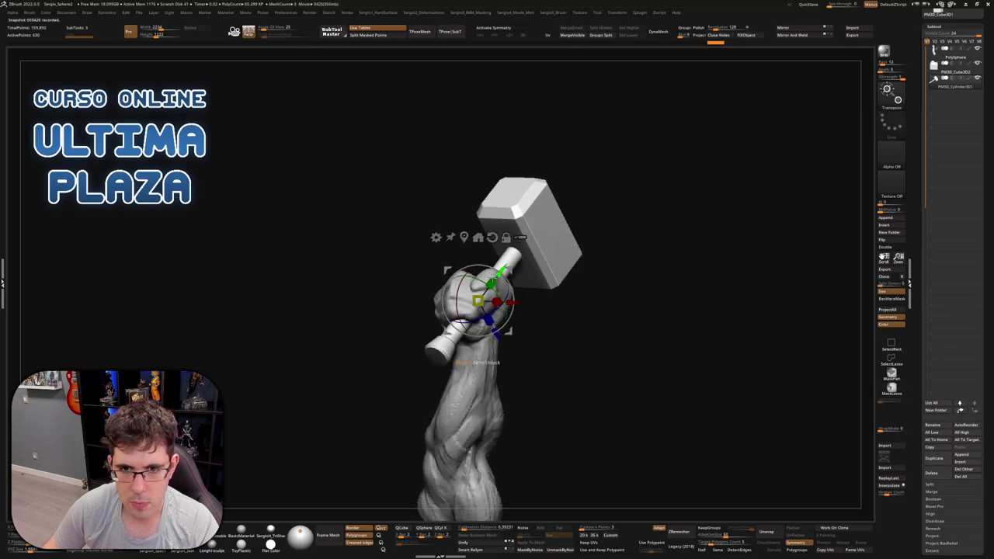
scroll(528, 319, "down", 3)
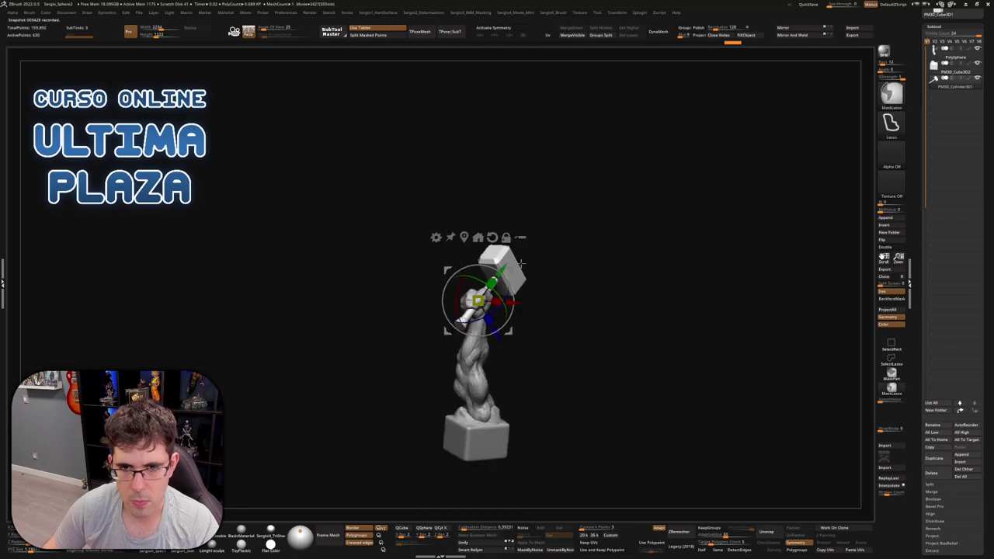
left_click_drag(528, 319, 578, 280, "alt")
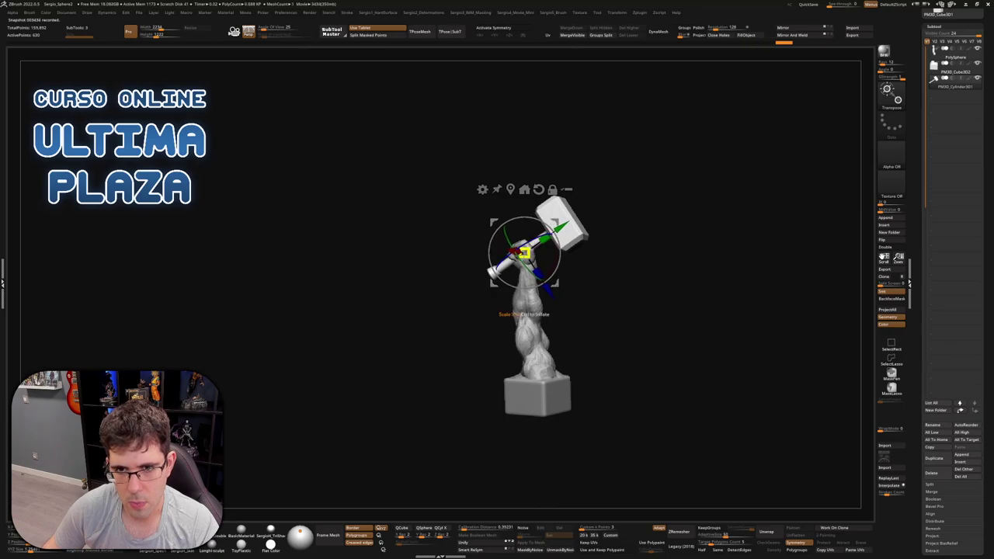
left_click_drag(544, 263, 530, 283)
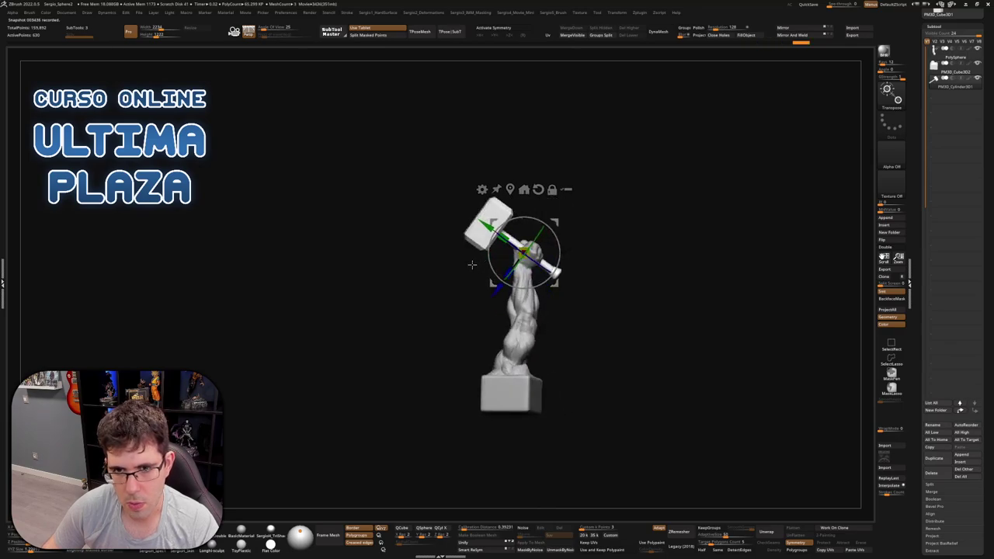
key("q")
scroll(530, 289, "up", 3)
Rotate the hammer around its handle axis into the fist, then return to the Move brush
key("w")
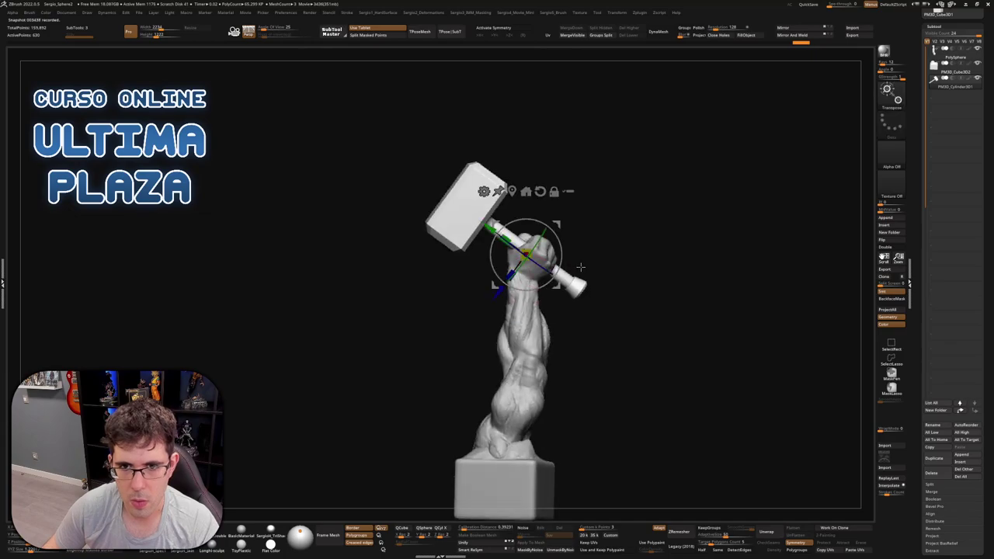
left_click_drag(535, 247, 638, 222)
mouse_move(610, 233)
left_mouse_down()
mouse_move(573, 235)
mouse_move(555, 260)
left_mouse_up()
key("q")
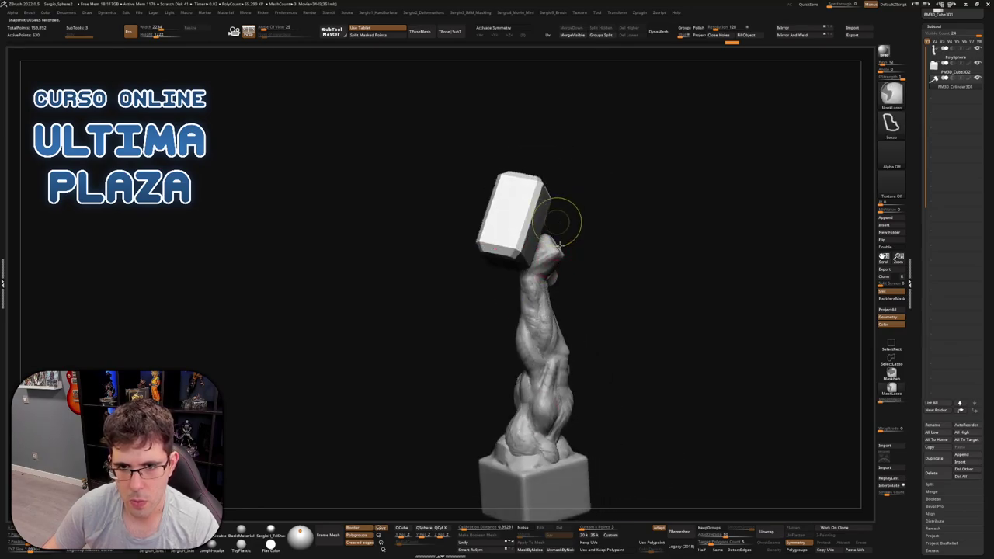
mouse_move(561, 224)
right_mouse_down()
mouse_move(579, 232)
mouse_move(575, 251)
mouse_move(615, 254)
mouse_move(625, 278)
mouse_move(644, 248)
mouse_move(633, 252)
mouse_move(637, 202)
mouse_move(651, 209)
mouse_move(605, 197)
mouse_move(655, 235)
mouse_move(628, 255)
mouse_move(586, 250)
mouse_move(558, 279)
right_mouse_up()
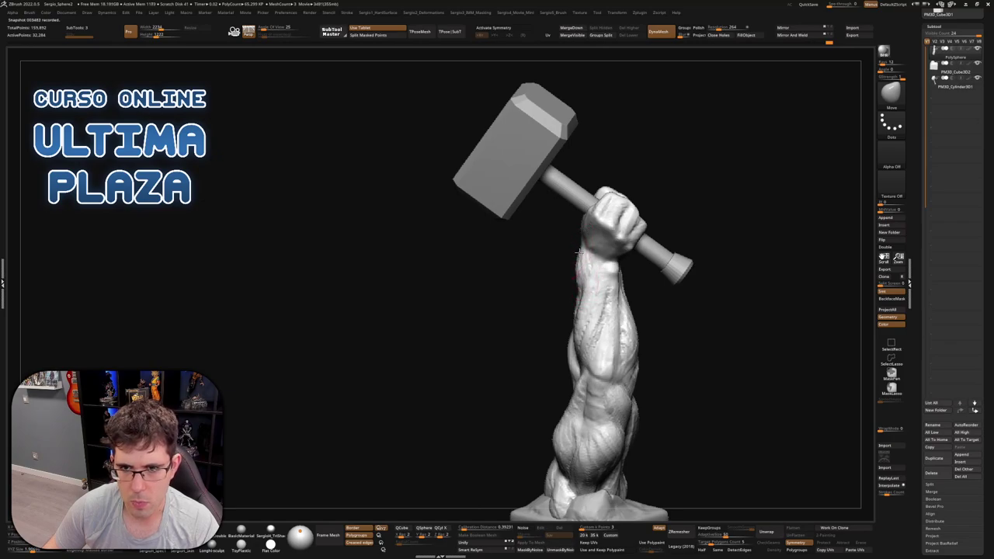
Orbit around the statue to inspect the hammer's angle in the fist and the block base
mouse_move(588, 277)
right_mouse_down()
mouse_move(610, 277)
mouse_move(553, 268)
right_mouse_up()
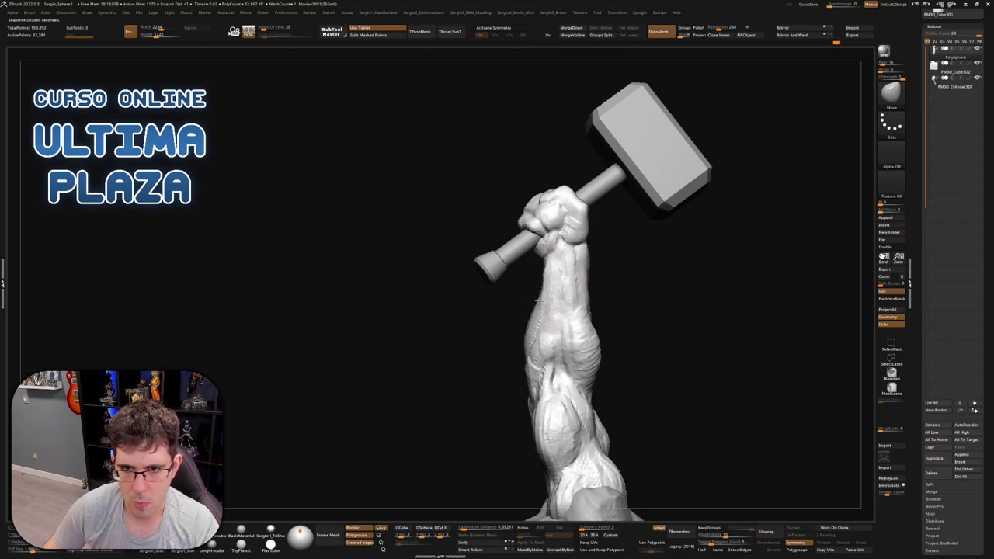
mouse_move(551, 270)
right_mouse_down()
mouse_move(582, 288)
mouse_move(572, 307)
mouse_move(504, 314)
mouse_move(536, 313)
right_mouse_up()
key("space")
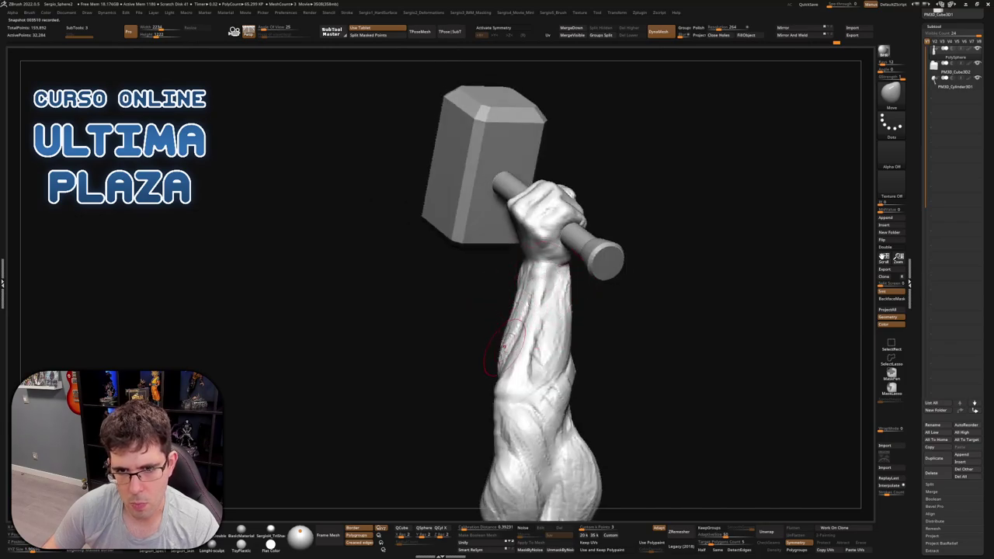
mouse_move(505, 347)
right_mouse_down()
mouse_move(512, 400)
mouse_move(553, 318)
mouse_move(572, 318)
mouse_move(559, 324)
mouse_move(572, 271)
right_mouse_up()
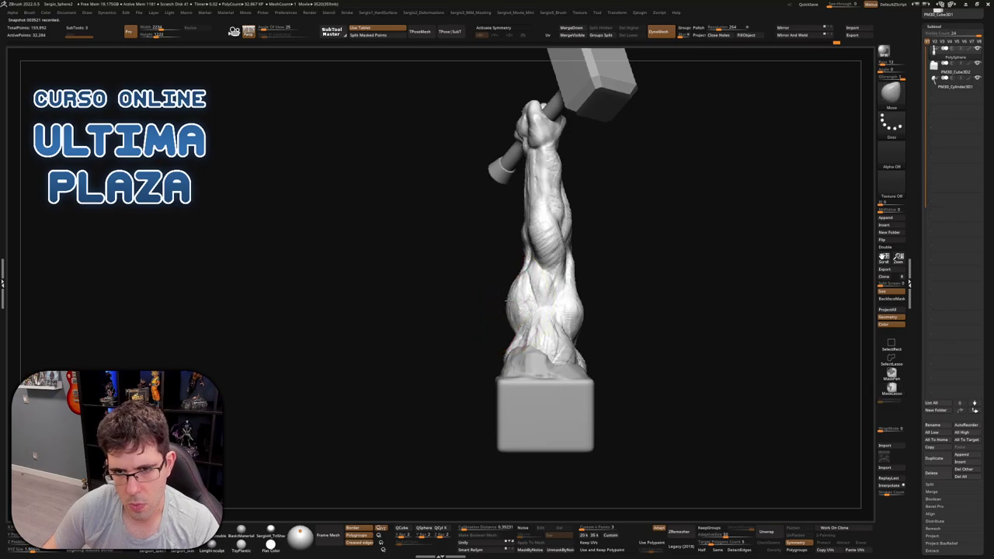
mouse_move(530, 301)
right_mouse_down()
mouse_move(493, 300)
mouse_move(586, 304)
mouse_move(534, 295)
mouse_move(543, 264)
mouse_move(583, 277)
mouse_move(569, 273)
mouse_move(571, 209)
right_mouse_up()
Reduce the Draw Size and switch to the ClayBuildup brush with B, C
mouse_move(570, 210)
left_mouse_down()
mouse_move(590, 215)
mouse_move(581, 216)
left_mouse_up()
right_click_drag(581, 216, 553, 223)
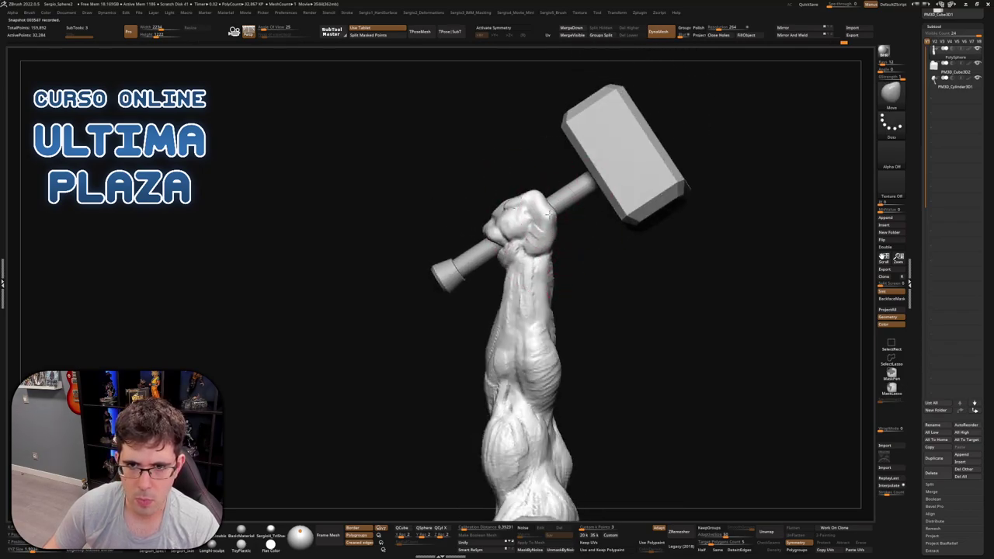
mouse_move(550, 213)
right_mouse_down()
mouse_move(621, 231)
mouse_move(637, 207)
mouse_move(549, 223)
right_mouse_up()
key("b")
key("c")
key("b")
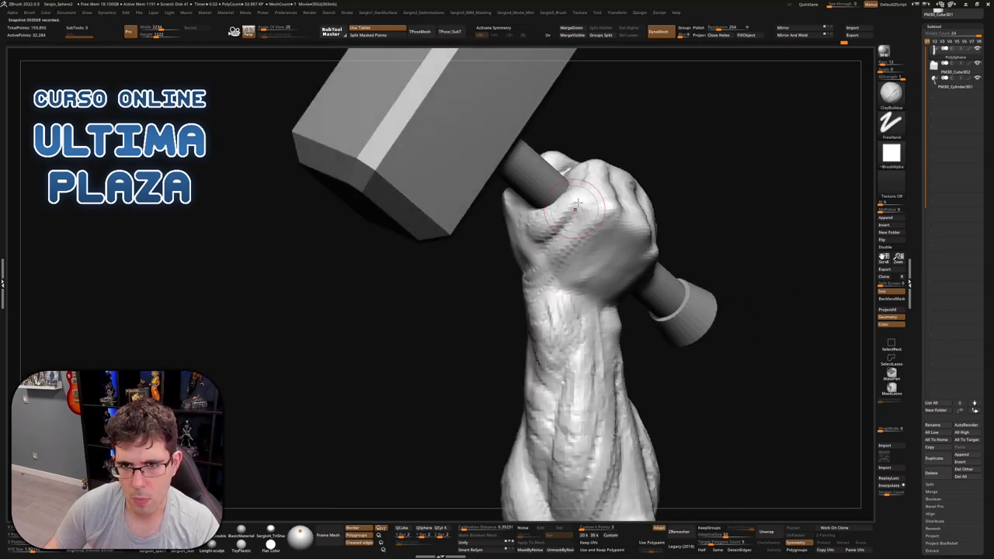
Tighten the fingers around the handle, checking the fist from below and the front
right_click_drag(544, 256, 535, 192)
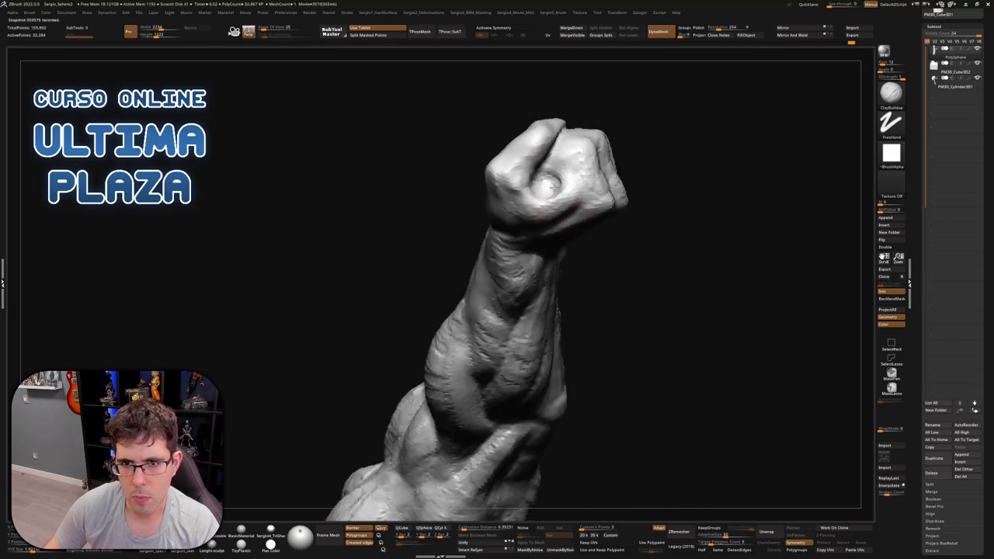
right_click_drag(542, 181, 559, 204)
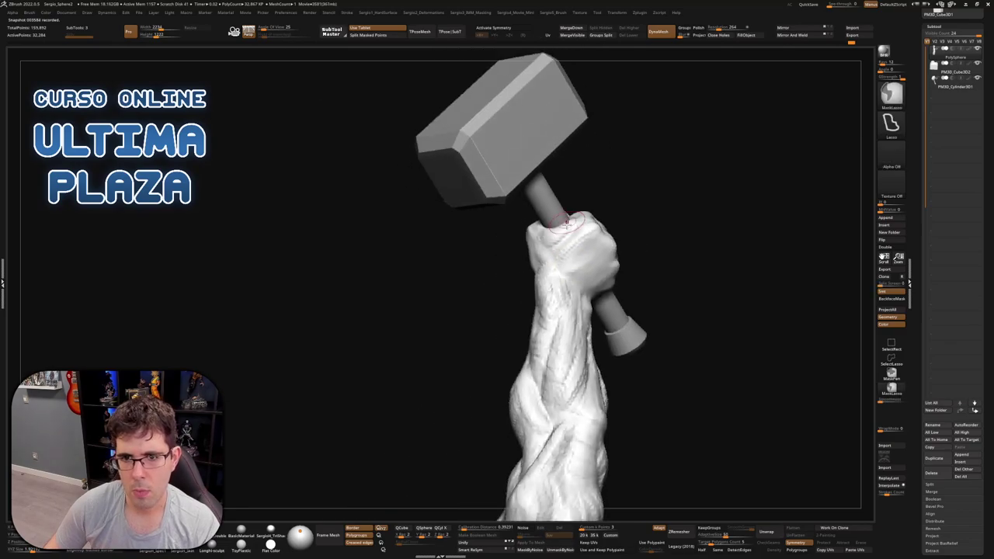
right_click_drag(557, 271, 582, 203)
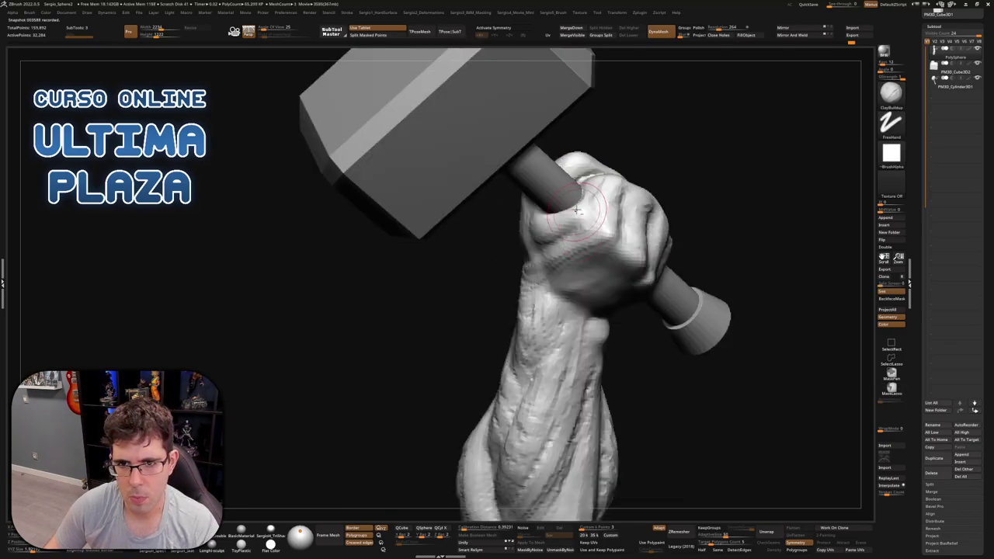
mouse_move(553, 235)
right_mouse_down()
mouse_move(553, 248)
mouse_move(562, 242)
right_mouse_up()
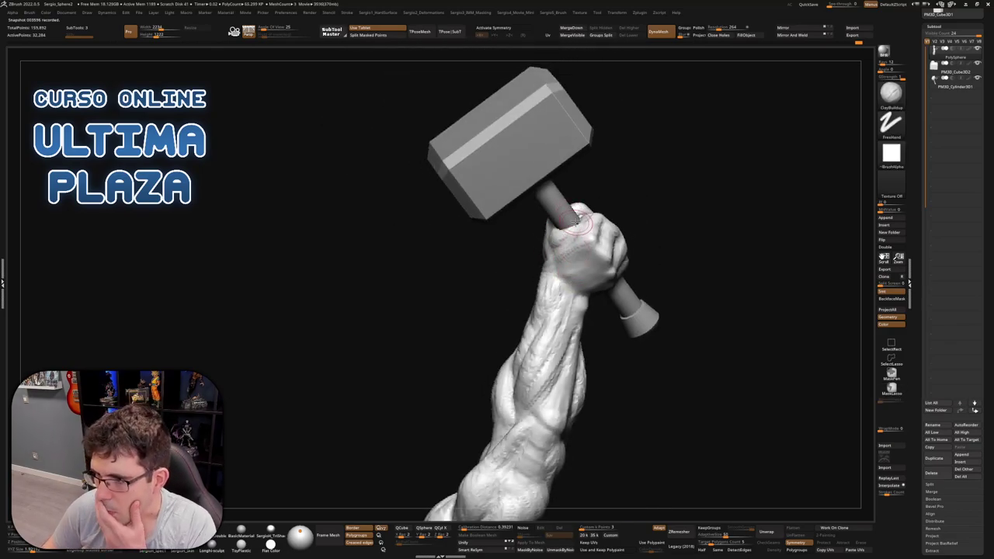
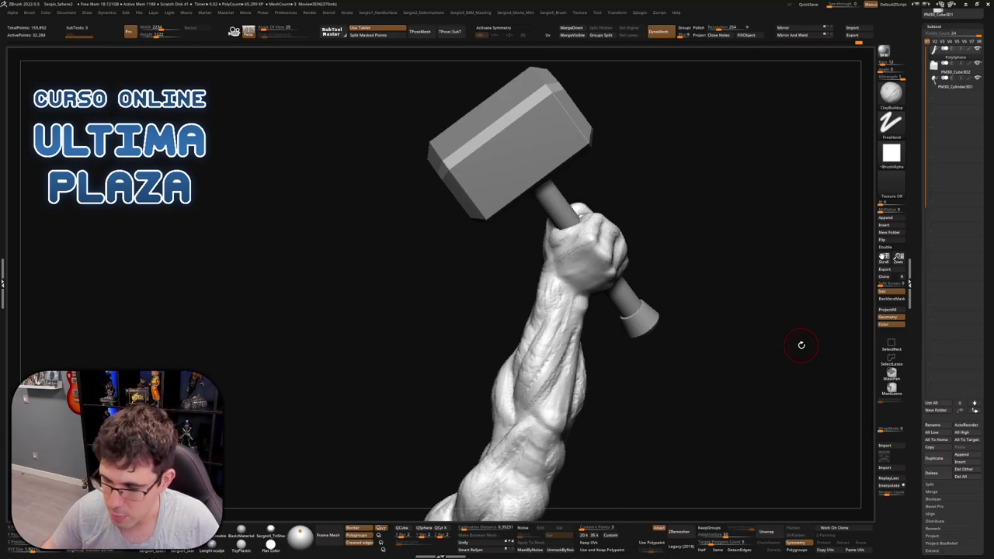
Nudge the fist's fingers into shape around the handle with Move, checking it from the hammer-head and knuckle sides
mouse_move(663, 197)
left_mouse_down()
mouse_move(606, 266)
mouse_move(566, 271)
mouse_move(574, 286)
mouse_move(544, 288)
mouse_move(566, 233)
mouse_move(582, 240)
mouse_move(572, 276)
mouse_move(538, 207)
mouse_move(540, 309)
mouse_move(504, 327)
mouse_move(491, 388)
mouse_move(513, 379)
left_mouse_up()
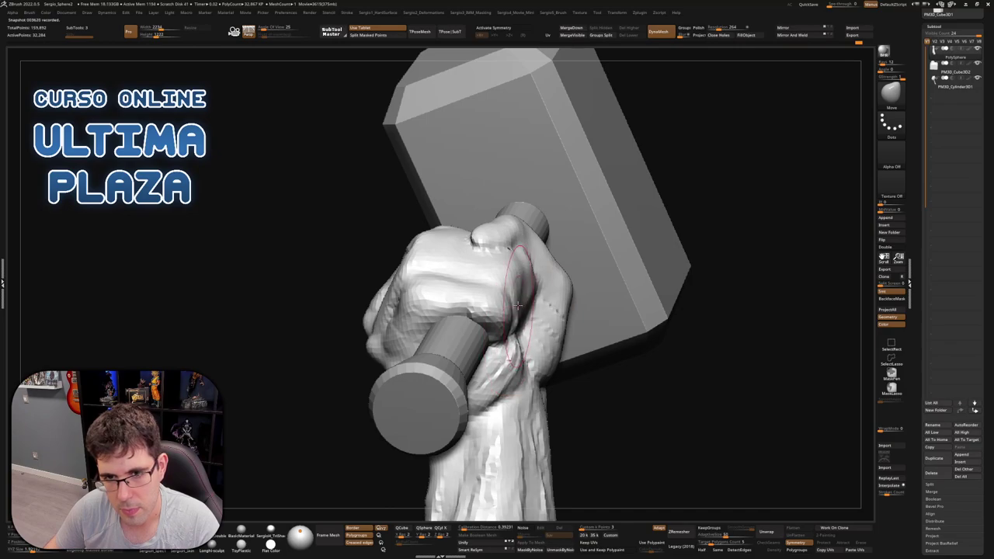
mouse_move(502, 264)
left_mouse_down()
mouse_move(478, 274)
mouse_move(433, 258)
mouse_move(426, 271)
mouse_move(455, 256)
mouse_move(452, 275)
mouse_move(459, 231)
mouse_move(462, 254)
mouse_move(470, 231)
mouse_move(439, 316)
left_mouse_up()
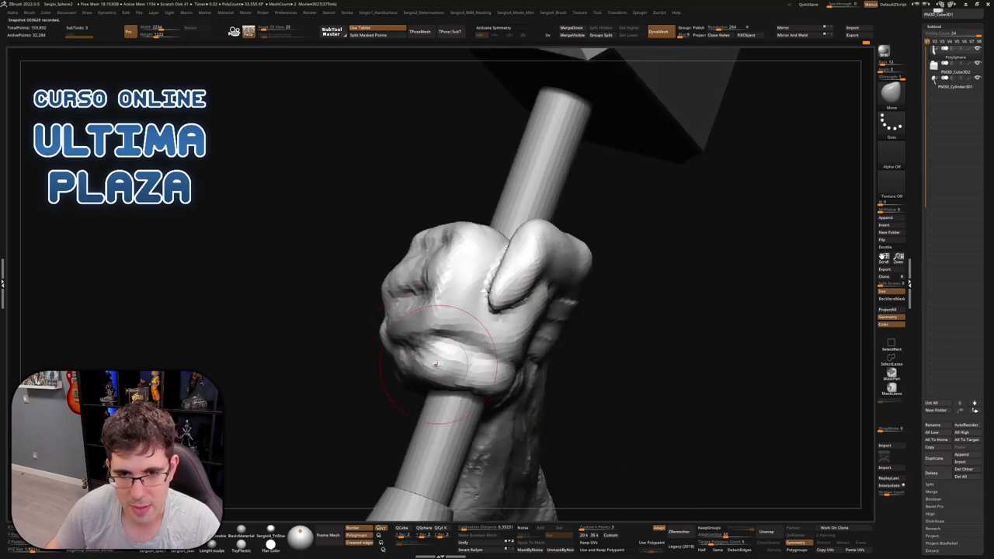
mouse_move(440, 316)
right_mouse_down()
mouse_move(439, 268)
mouse_move(506, 256)
mouse_move(509, 225)
right_mouse_up()
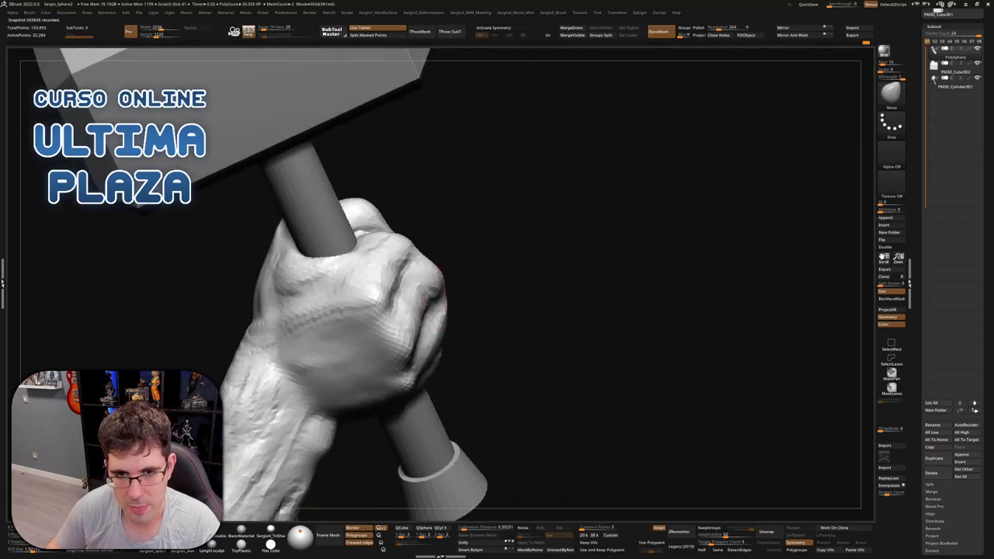
left_click_drag(445, 308, 422, 296)
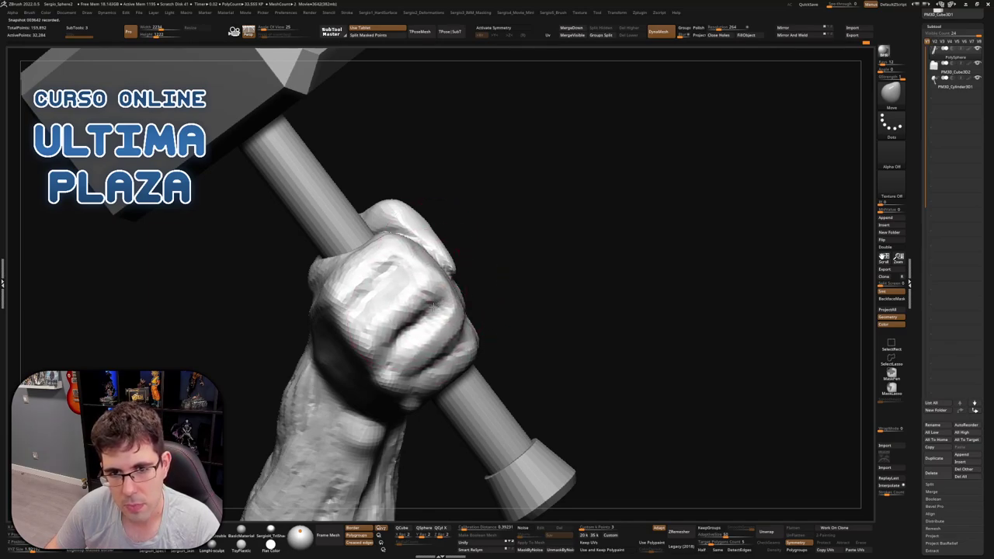
left_click_drag(425, 304, 463, 341)
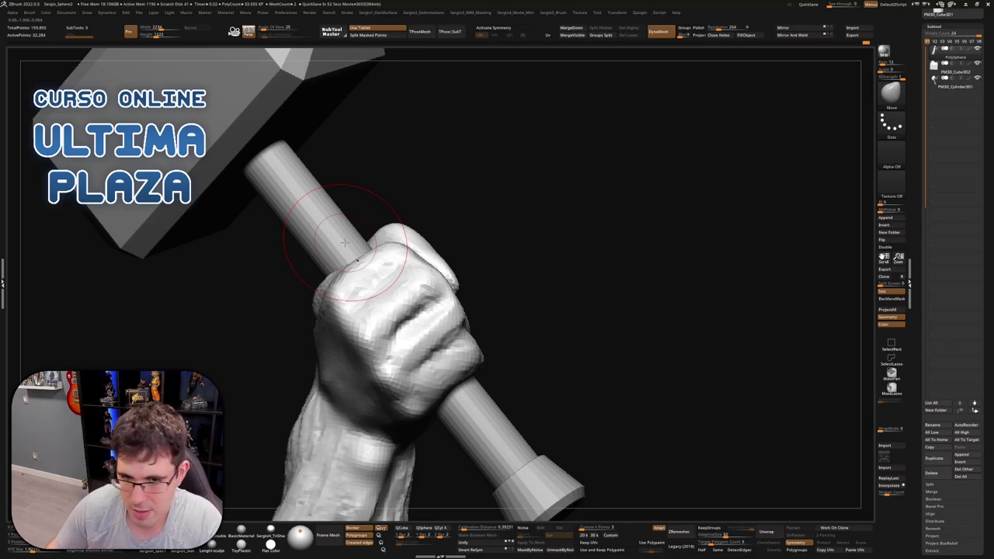
left_click_drag(562, 295, 545, 299)
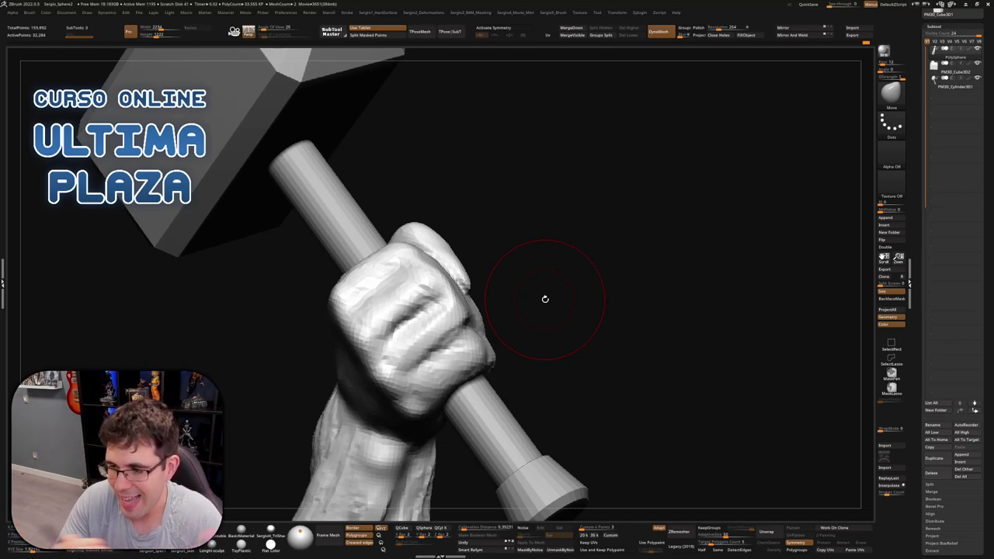
Ctrl+Shift-click the canvas to unhide the full hand mesh
mouse_move(489, 264)
left_mouse_down()
mouse_move(502, 273)
mouse_move(420, 294)
mouse_move(511, 293)
left_mouse_up()
key("ctrl+shift")
left_click(497, 298, "ctrl+shift")
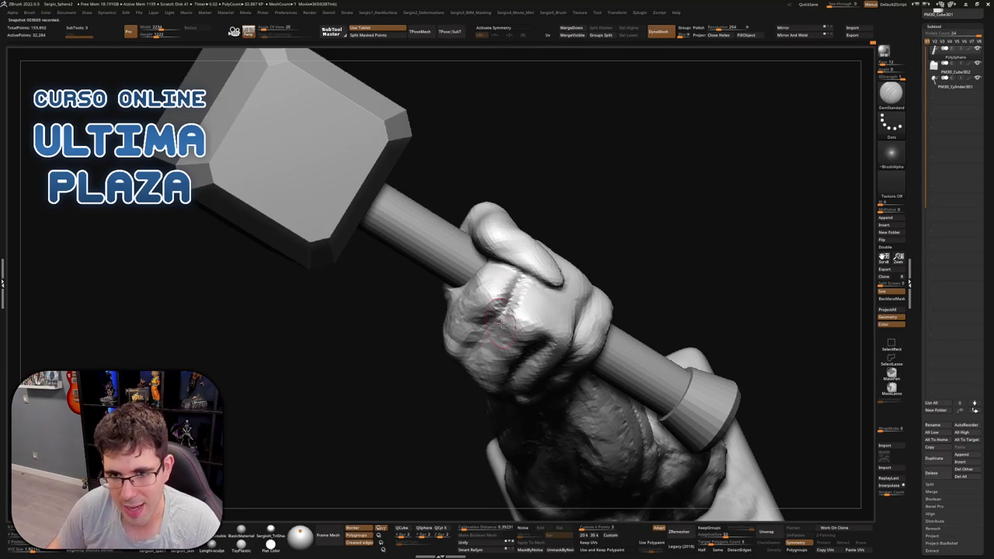
Carve sharper creases between the fingers and knuckles while orbiting around the gripping fist
mouse_move(485, 337)
left_mouse_down()
mouse_move(508, 311)
mouse_move(503, 318)
mouse_move(487, 296)
left_mouse_up()
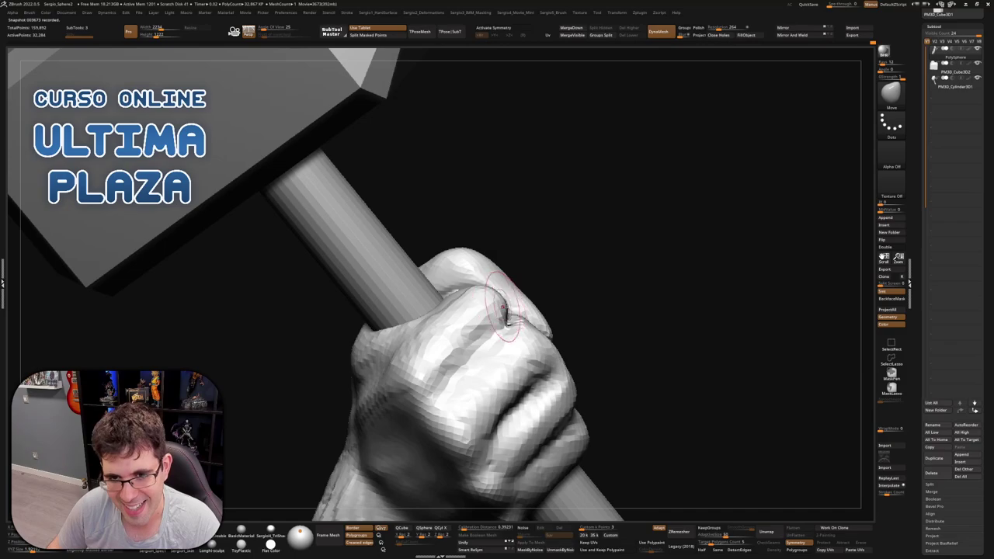
right_click_drag(519, 320, 534, 337)
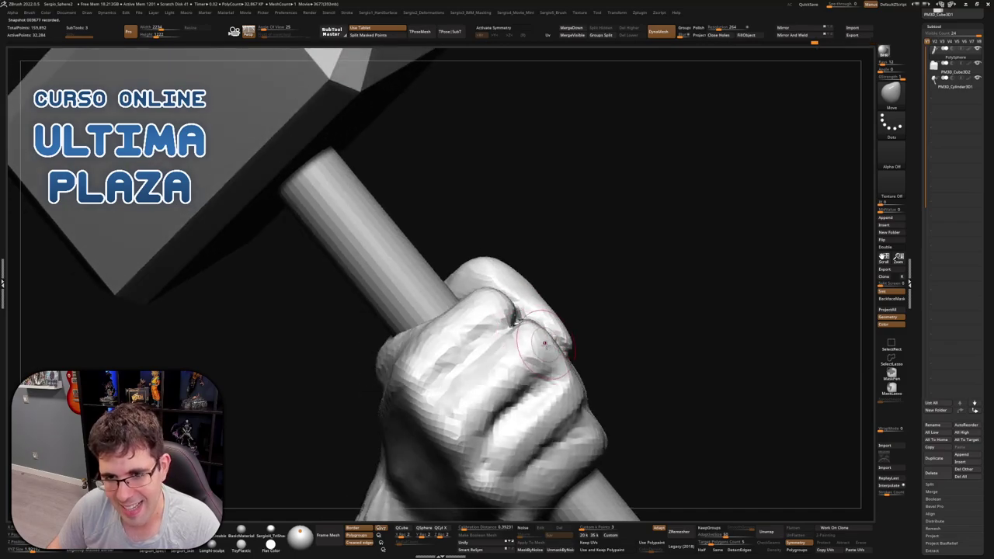
right_click_drag(553, 384, 554, 313)
right_click_drag(624, 313, 613, 284)
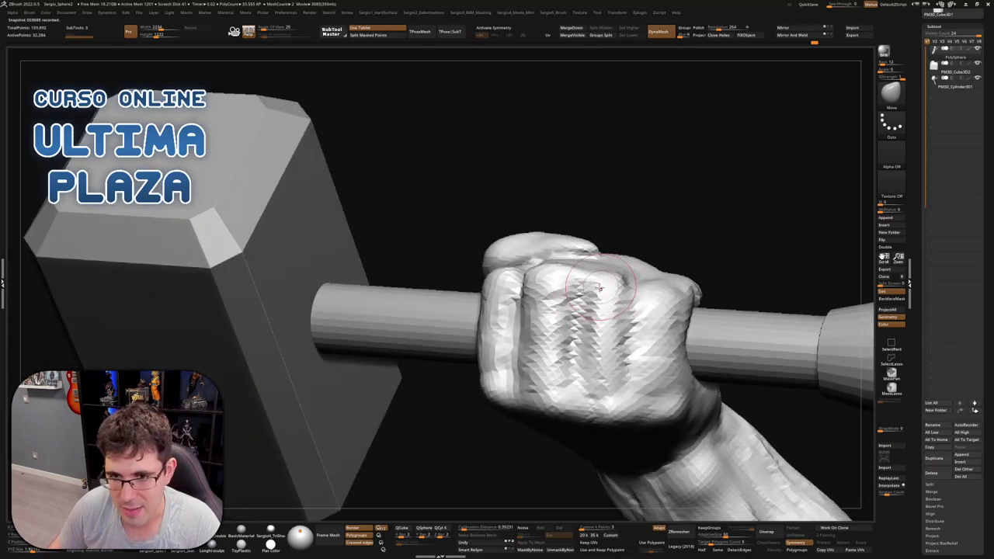
right_click_drag(610, 330, 578, 299)
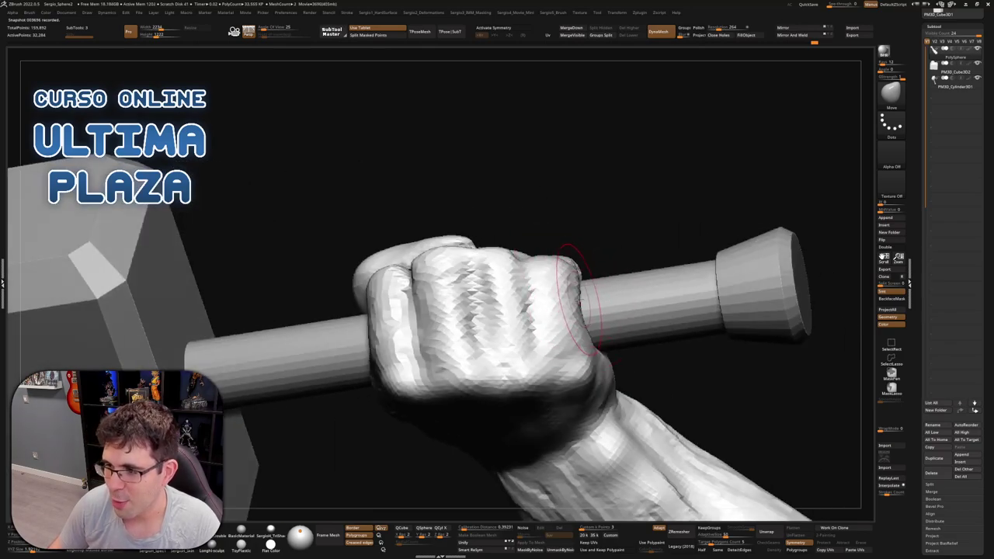
mouse_move(567, 308)
right_mouse_down()
mouse_move(583, 271)
mouse_move(566, 261)
right_mouse_up()
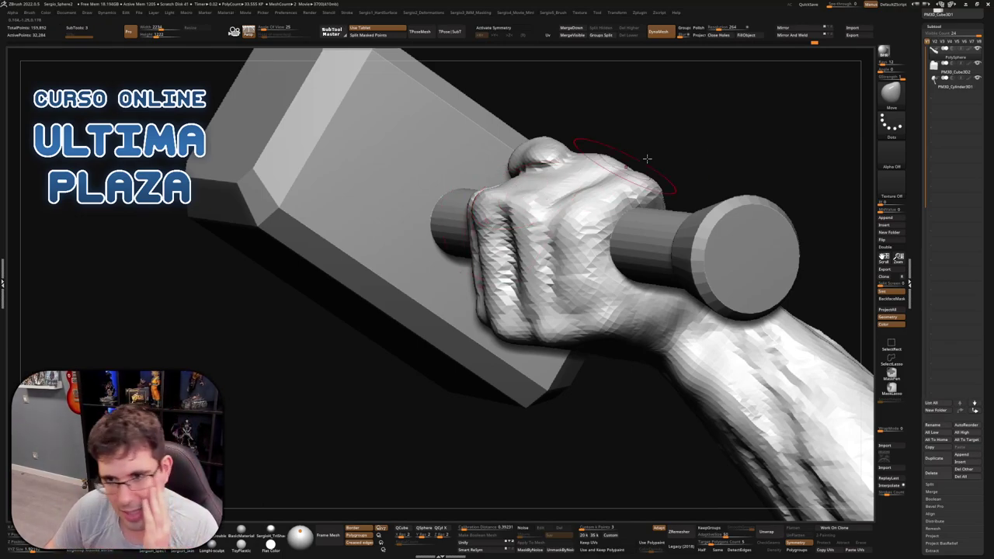
From the thumb side, flatten the bulge where the thumb meets the wrist into the fist
left_click_drag(645, 160, 680, 225)
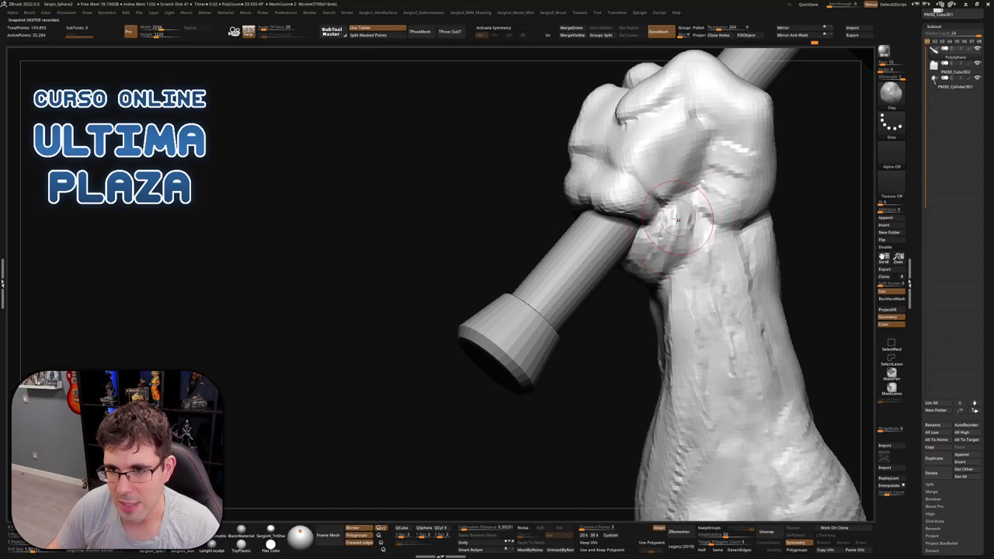
right_click_drag(701, 198, 675, 224)
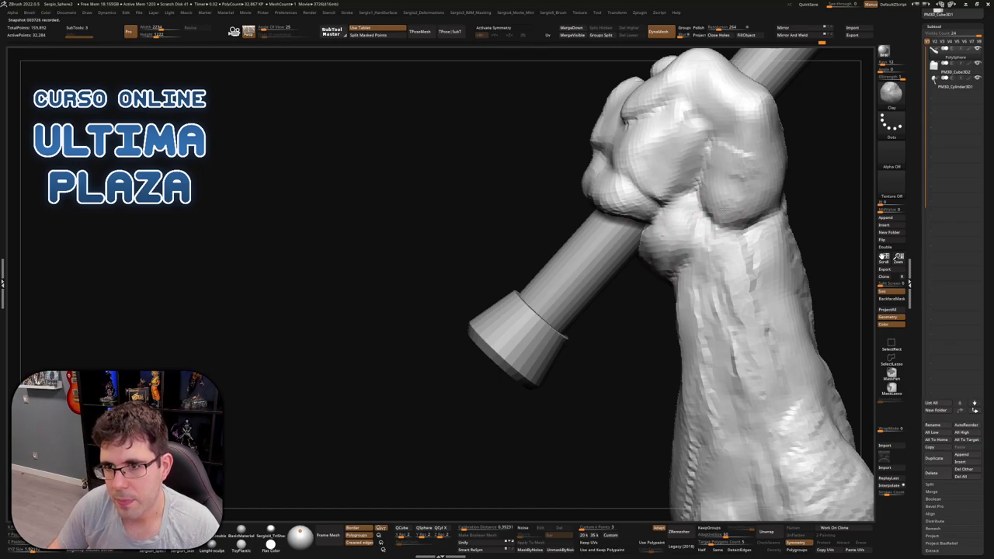
right_click_drag(734, 237, 687, 171)
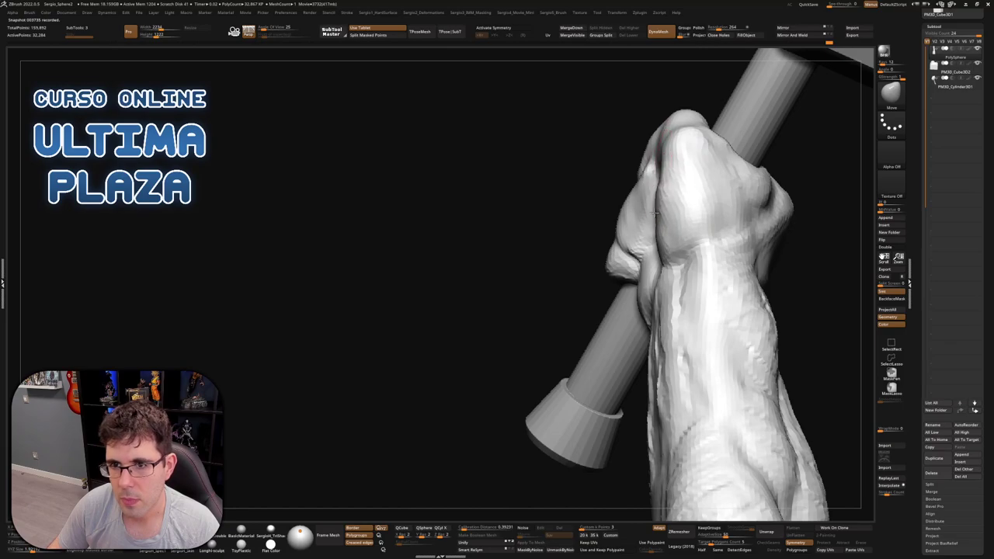
mouse_move(672, 261)
left_mouse_down("shift")
mouse_move(663, 264)
mouse_move(675, 260)
left_mouse_up("shift")
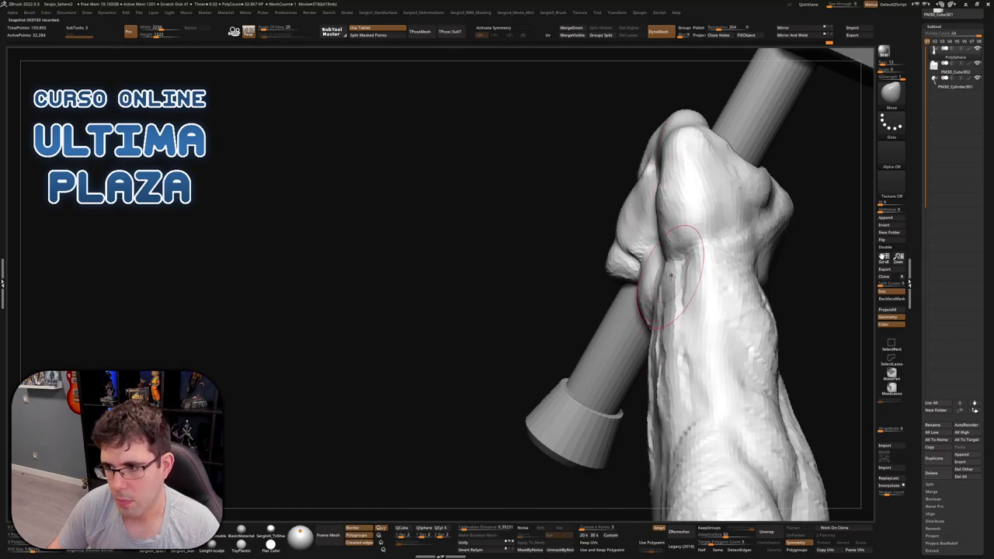
right_click_drag(678, 263, 695, 216)
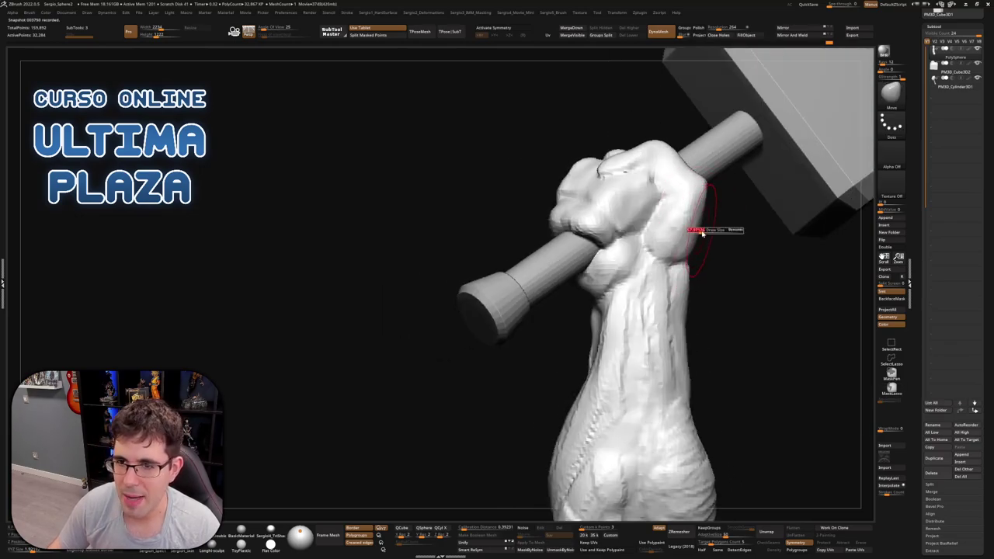
mouse_move(702, 233)
right_mouse_down()
mouse_move(691, 240)
mouse_move(711, 206)
right_mouse_up()
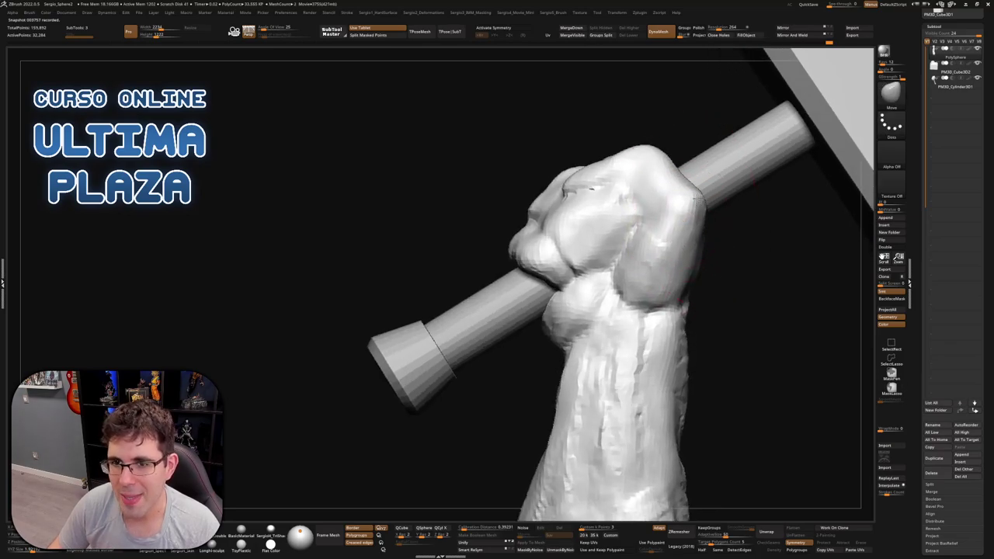
mouse_move(603, 129)
right_mouse_down()
mouse_move(739, 177)
mouse_move(647, 135)
mouse_move(590, 209)
mouse_move(571, 165)
mouse_move(553, 152)
right_mouse_up()
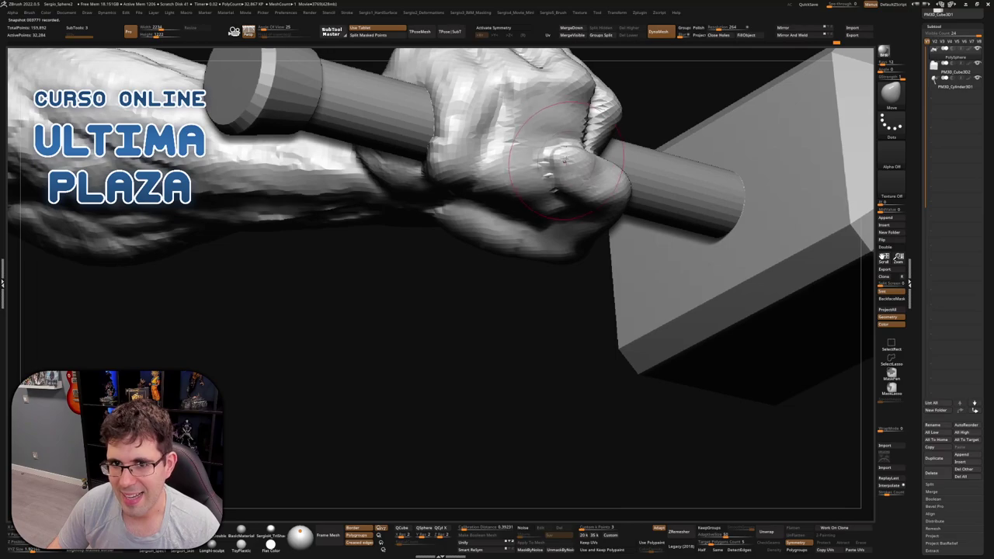
Pull back from the close fist view until the arm, handle and whole hammer head are framed
mouse_move(590, 186)
right_mouse_down()
mouse_move(579, 172)
mouse_move(560, 174)
right_mouse_up()
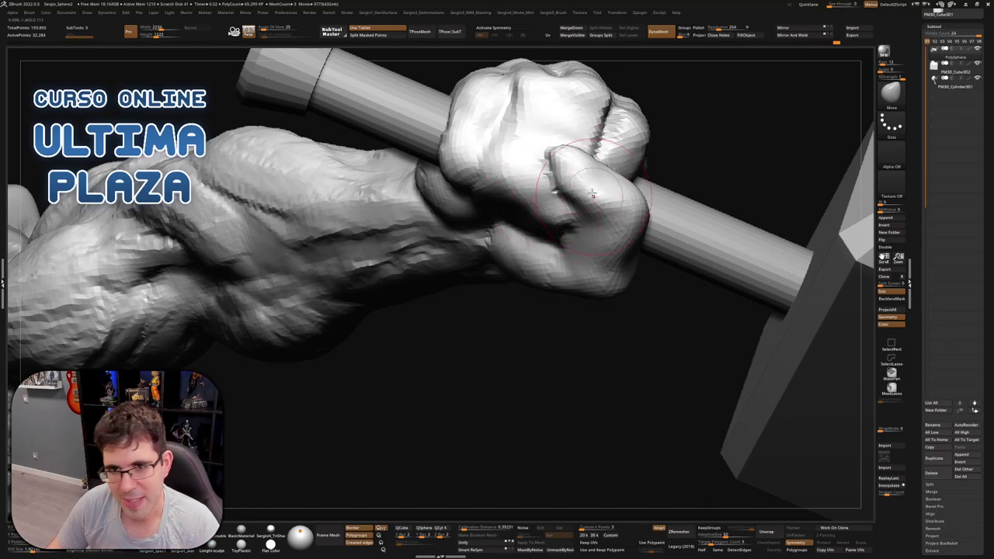
mouse_move(592, 193)
right_mouse_down()
mouse_move(550, 155)
mouse_move(638, 201)
mouse_move(644, 285)
mouse_move(654, 288)
mouse_move(594, 199)
mouse_move(585, 225)
right_mouse_up()
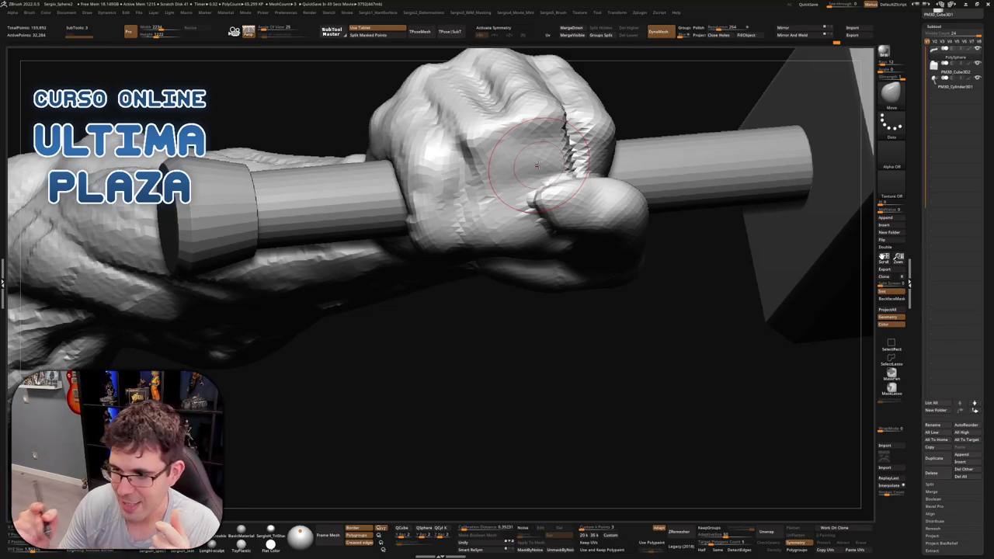
right_click_drag(485, 233, 511, 250)
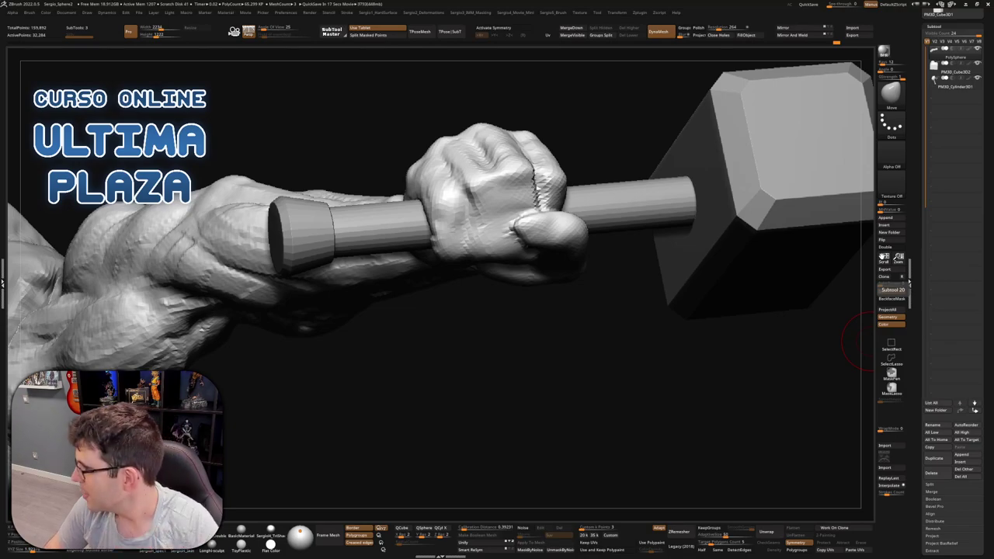
Stand the arm upright and Shift-smooth the knuckles of the fist around the handle
mouse_move(548, 335)
left_mouse_down()
mouse_move(588, 351)
mouse_move(581, 267)
mouse_move(550, 284)
mouse_move(531, 271)
mouse_move(503, 282)
mouse_move(455, 269)
mouse_move(501, 287)
mouse_move(515, 228)
left_mouse_up()
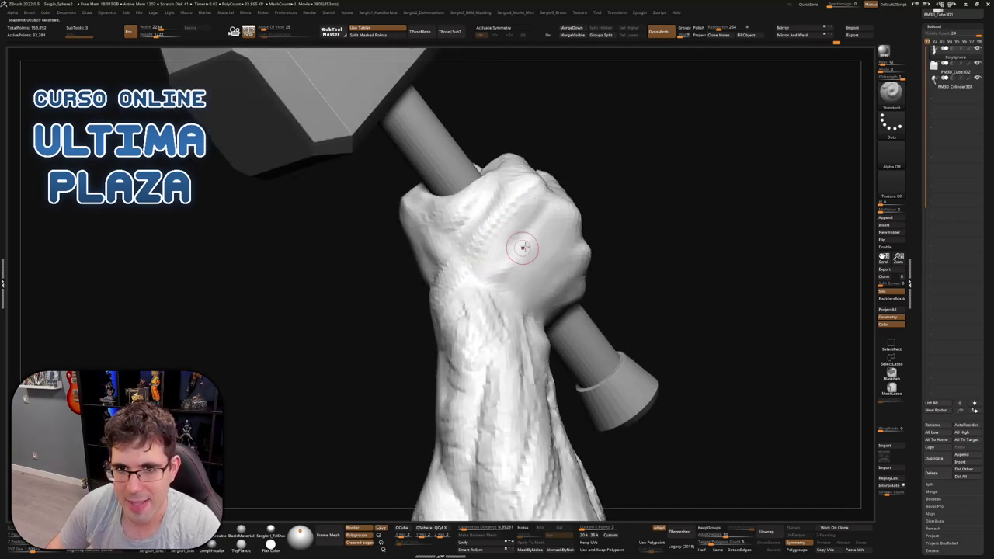
right_click_drag(533, 243, 582, 278)
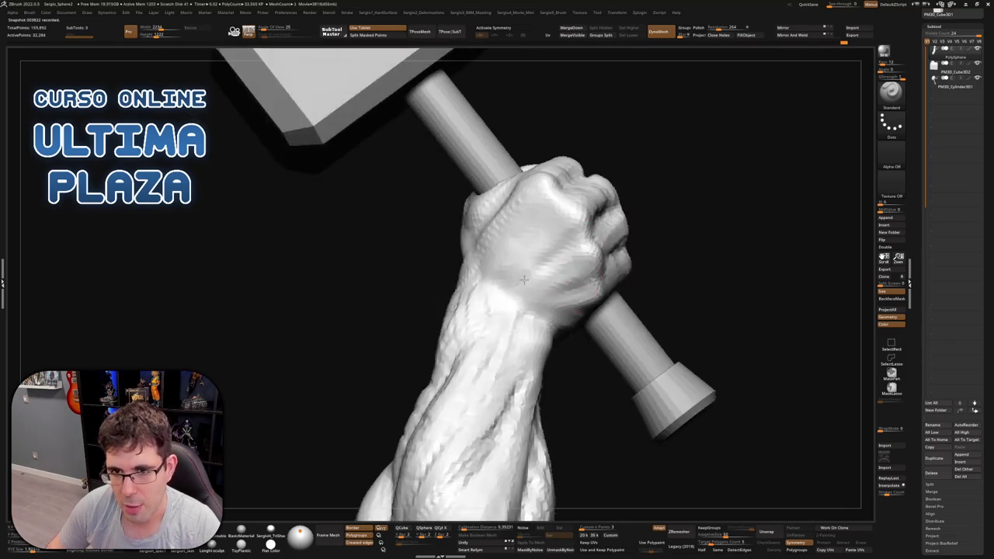
mouse_move(501, 268)
right_mouse_down()
mouse_move(534, 269)
mouse_move(555, 291)
right_mouse_up()
key("shift")
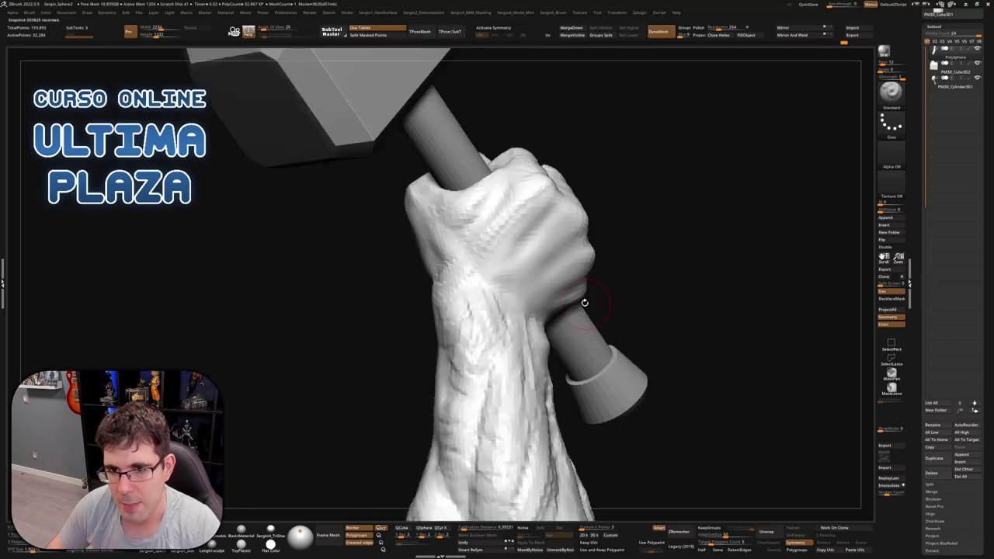
right_click_drag(584, 259, 586, 250)
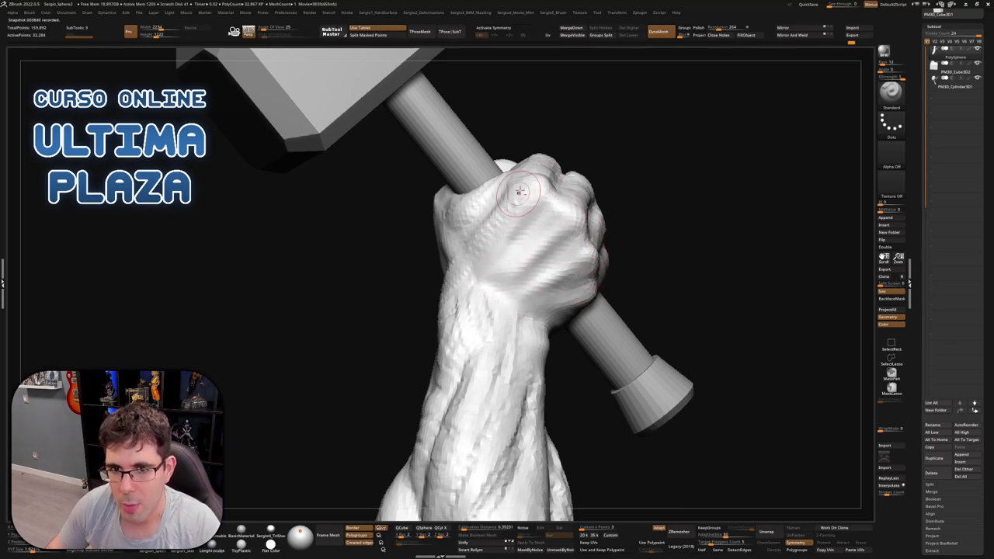
right_click_drag(473, 261, 522, 205)
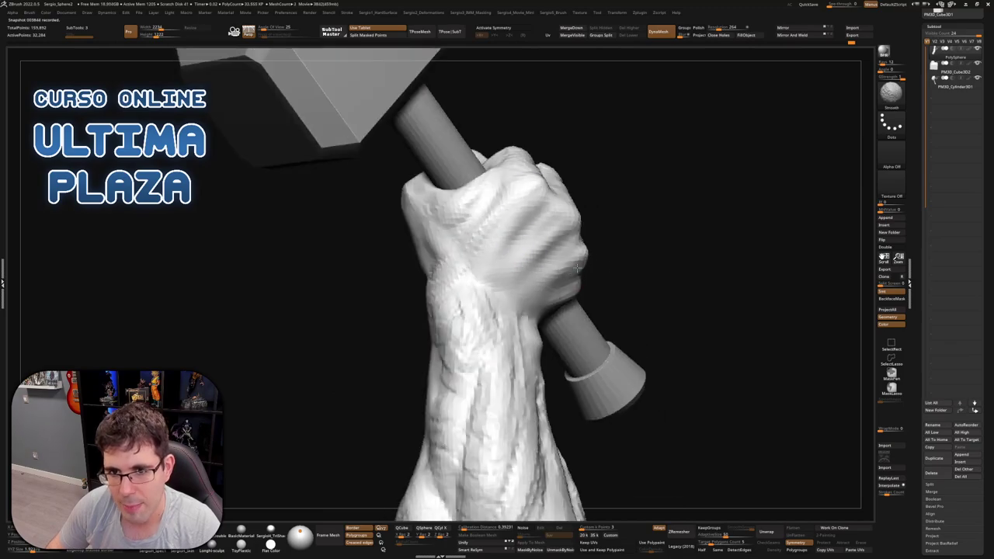
mouse_move(543, 283)
right_mouse_down()
mouse_move(556, 223)
mouse_move(539, 243)
mouse_move(546, 254)
right_mouse_up()
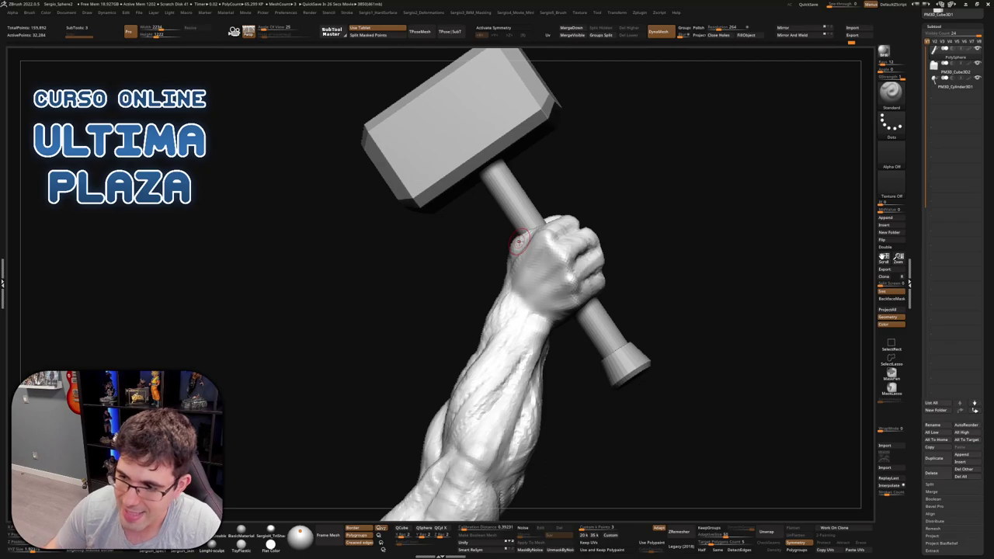
Zoom in on the fist and handle, Shift-smooth a spot, then turn the model upright toward the hand
mouse_move(582, 148)
left_mouse_down()
mouse_move(655, 186)
mouse_move(590, 256)
mouse_move(516, 305)
left_mouse_up()
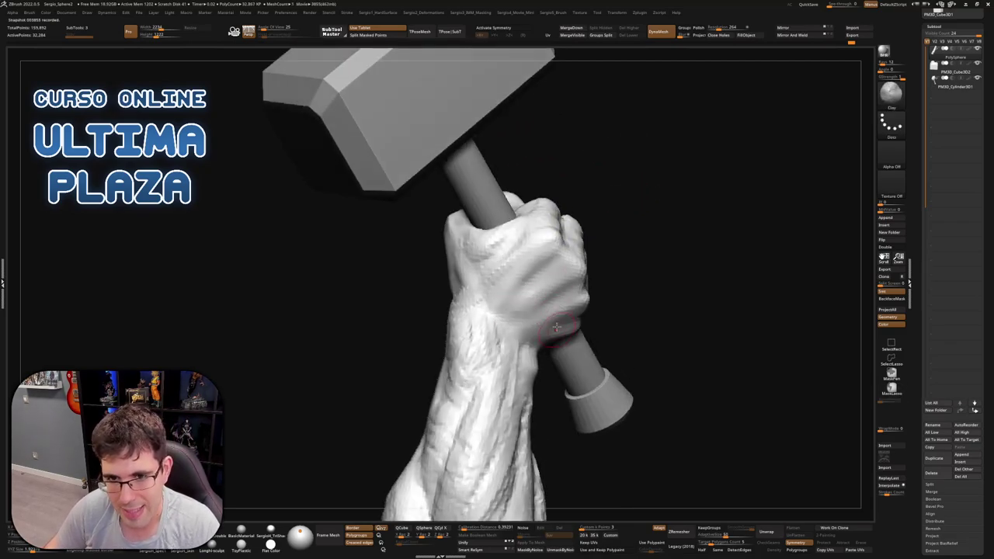
mouse_move(516, 305)
right_mouse_down()
mouse_move(559, 328)
mouse_move(528, 286)
mouse_move(544, 310)
mouse_move(540, 346)
mouse_move(573, 309)
mouse_move(571, 293)
right_mouse_up()
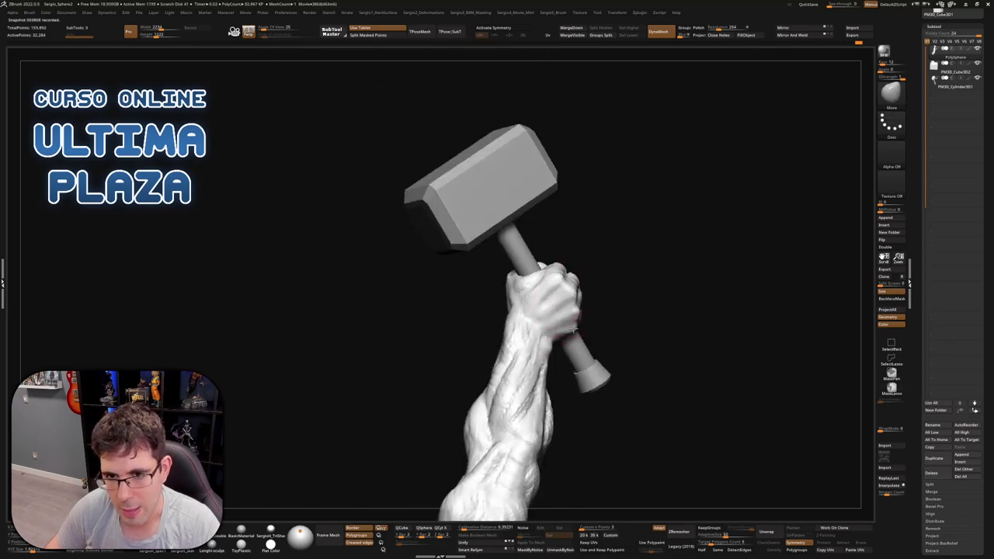
mouse_move(573, 330)
right_mouse_down()
mouse_move(547, 323)
mouse_move(552, 349)
right_mouse_up()
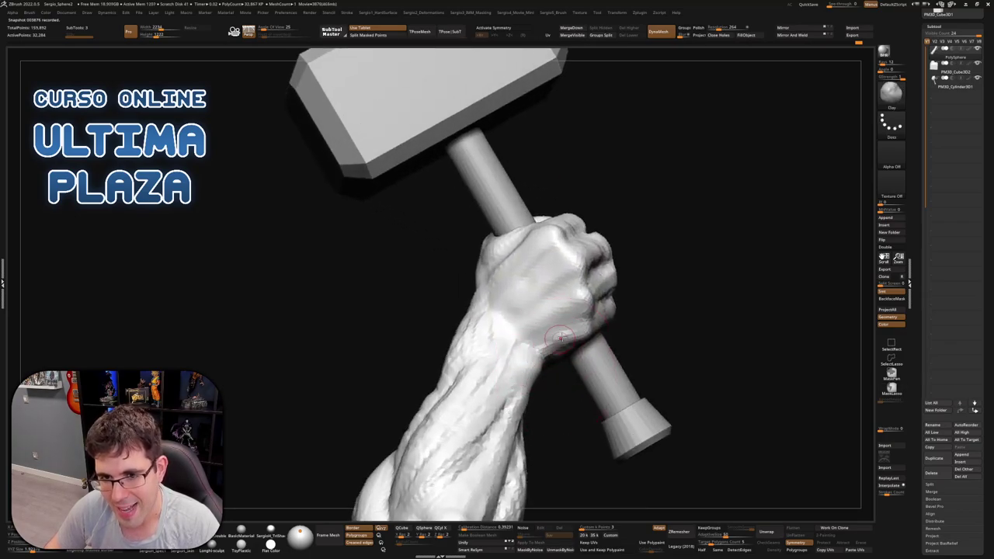
key("shift")
mouse_move(566, 354)
right_mouse_down("ctrl")
mouse_move(553, 356)
mouse_move(566, 338)
mouse_move(563, 350)
right_mouse_up("ctrl")
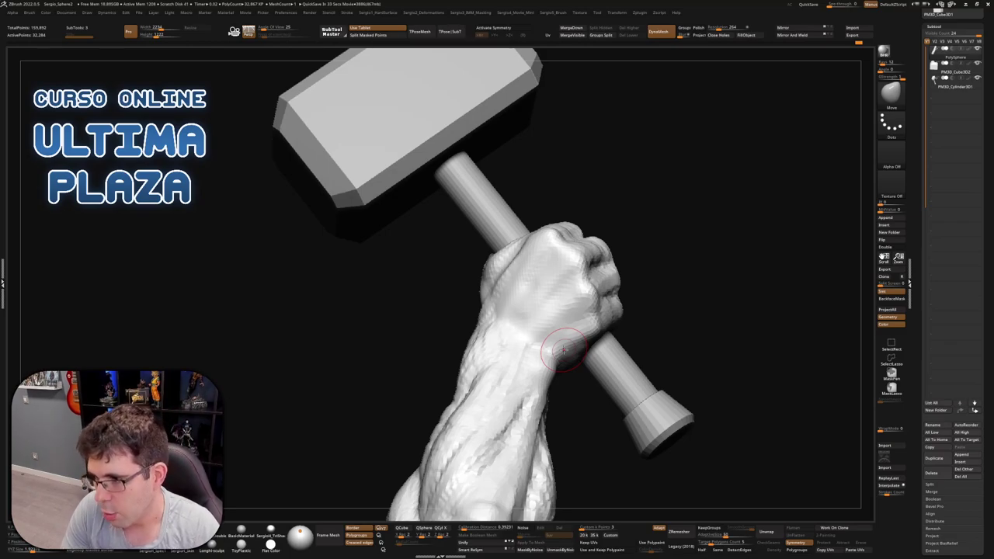
left_click_drag(672, 160, 579, 211)
right_click_drag(583, 294, 684, 104)
Hide the hammer and base to isolate the arm, turning the fist to its knuckle side
left_click(547, 264, "ctrl+shift")
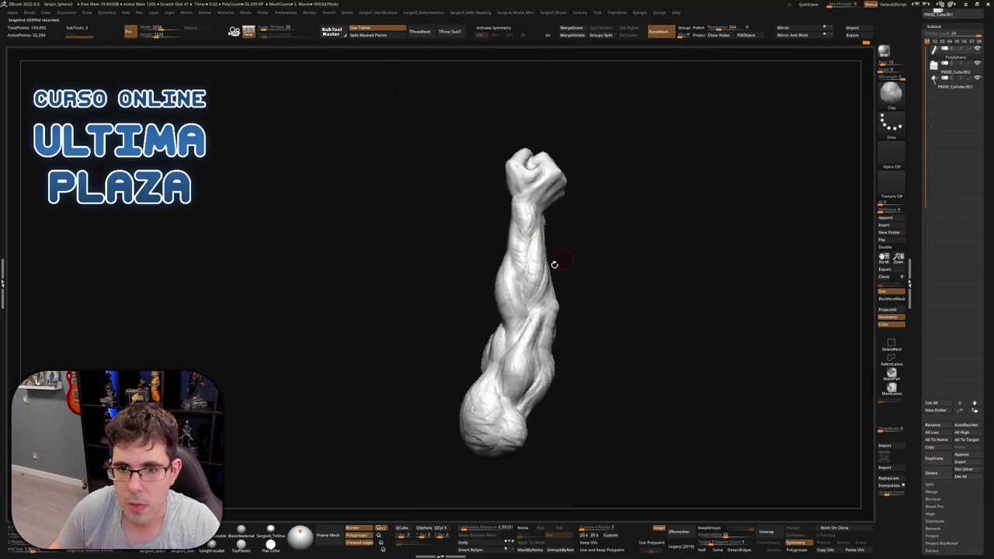
mouse_move(555, 267)
right_mouse_down()
mouse_move(555, 287)
mouse_move(594, 193)
mouse_move(564, 284)
right_mouse_up()
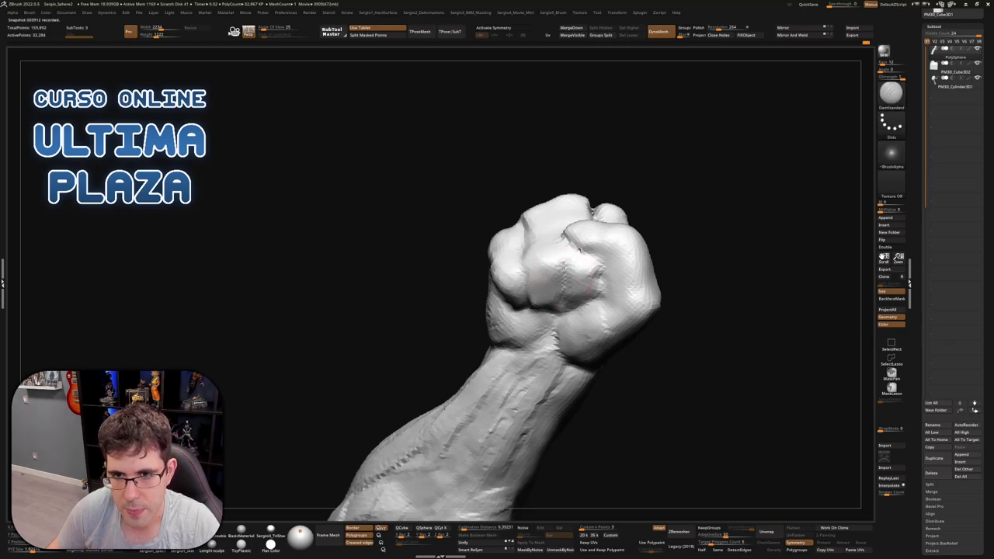
mouse_move(607, 310)
right_mouse_down()
mouse_move(598, 270)
mouse_move(581, 301)
mouse_move(587, 293)
mouse_move(553, 309)
mouse_move(543, 294)
mouse_move(535, 243)
mouse_move(593, 231)
right_mouse_up()
key("b")
key("m")
key("v")
key("b")
key("d")
key("s")
Cycle through ClayBuildup, Move and DamStandard brushes while standing the forearm more upright
key("b")
key("c")
key("l")
key("b")
key("m")
key("v")
key("b")
key("c")
key("b")
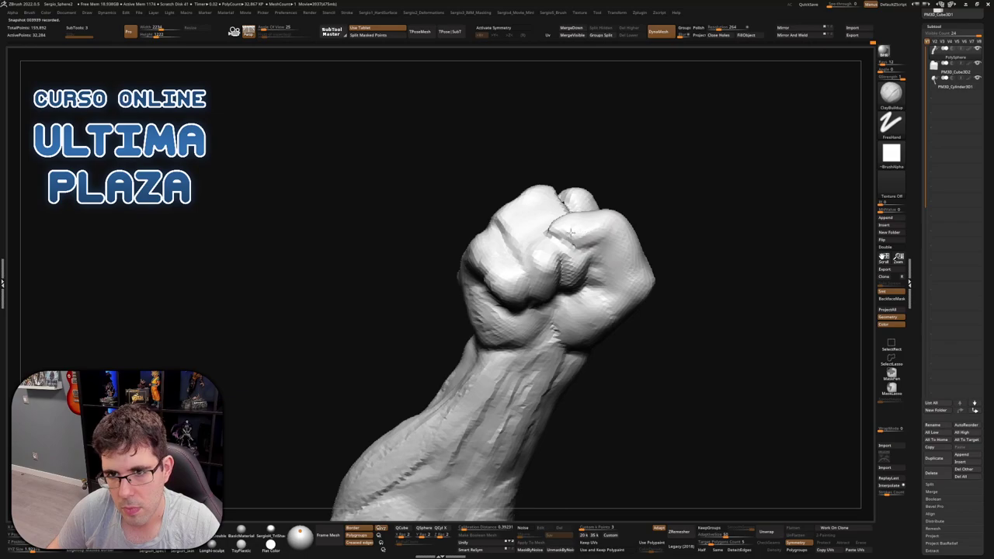
right_click_drag(614, 242, 610, 237)
key("b")
key("d")
key("s")
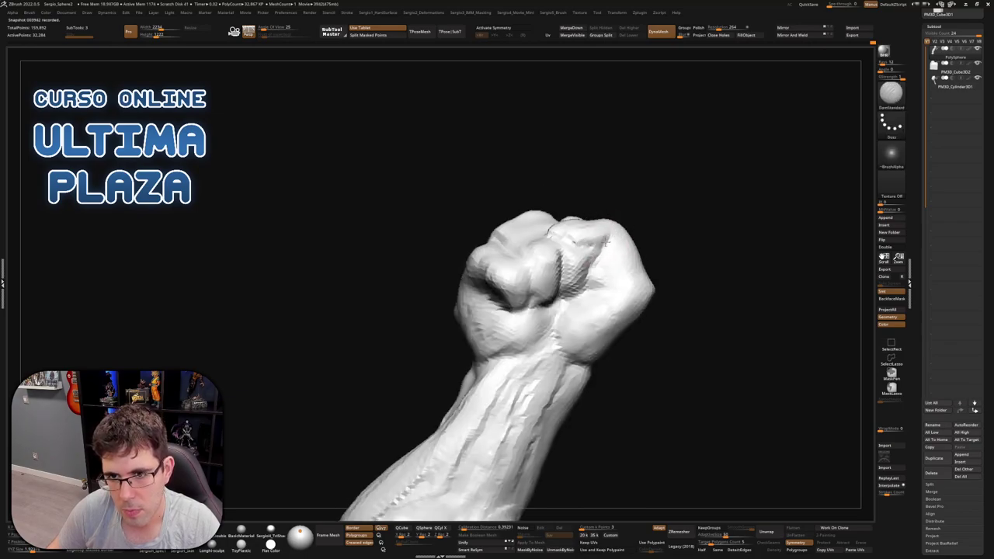
Turn the fist toward the viewer and push part of it into shape with Move
right_click_drag(614, 285, 609, 262)
key("b")
key("c")
key("b")
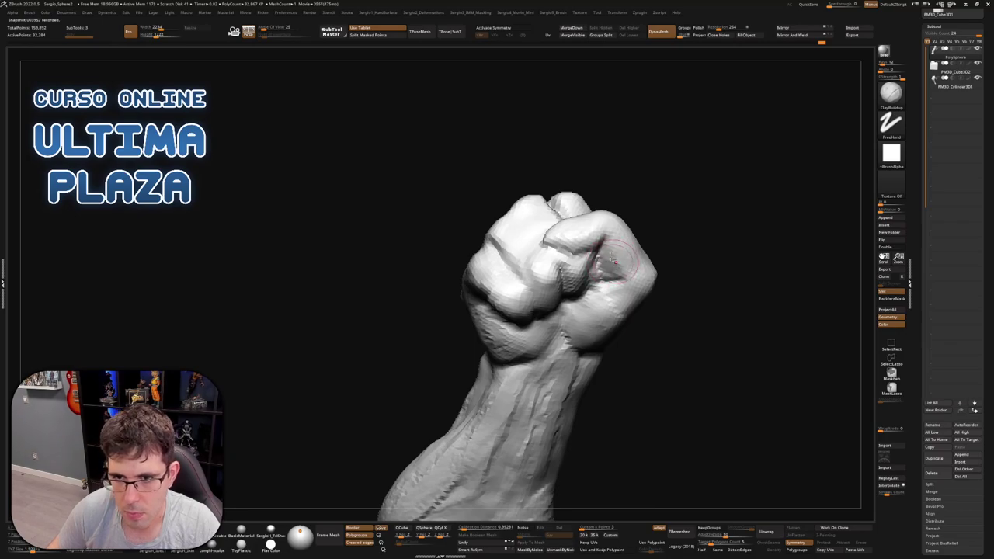
mouse_move(611, 277)
right_mouse_down()
mouse_move(637, 211)
mouse_move(652, 255)
mouse_move(561, 219)
mouse_move(600, 233)
mouse_move(594, 240)
mouse_move(591, 223)
mouse_move(547, 231)
right_mouse_up()
key("b")
key("d")
key("s")
key("b")
key("m")
key("v")
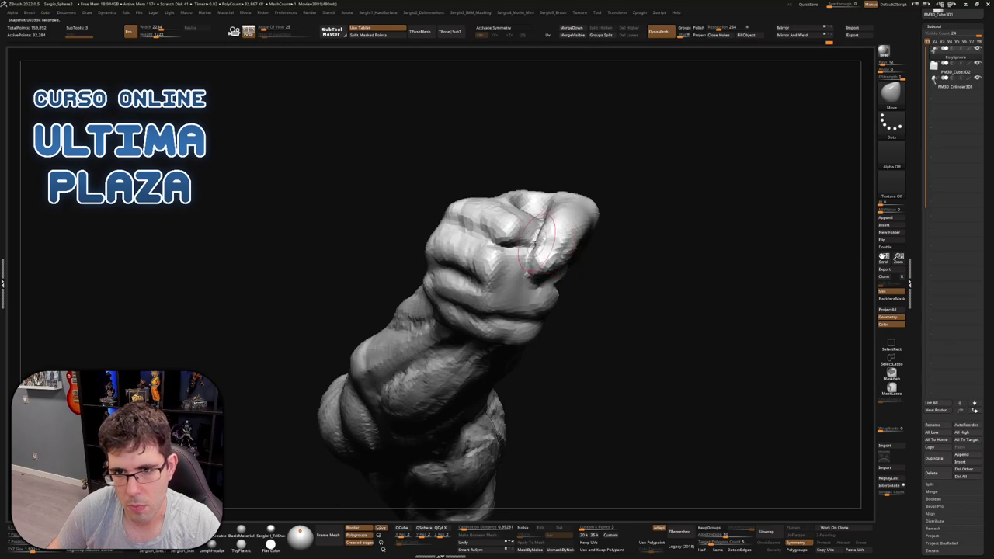
left_click_drag(528, 247, 538, 246)
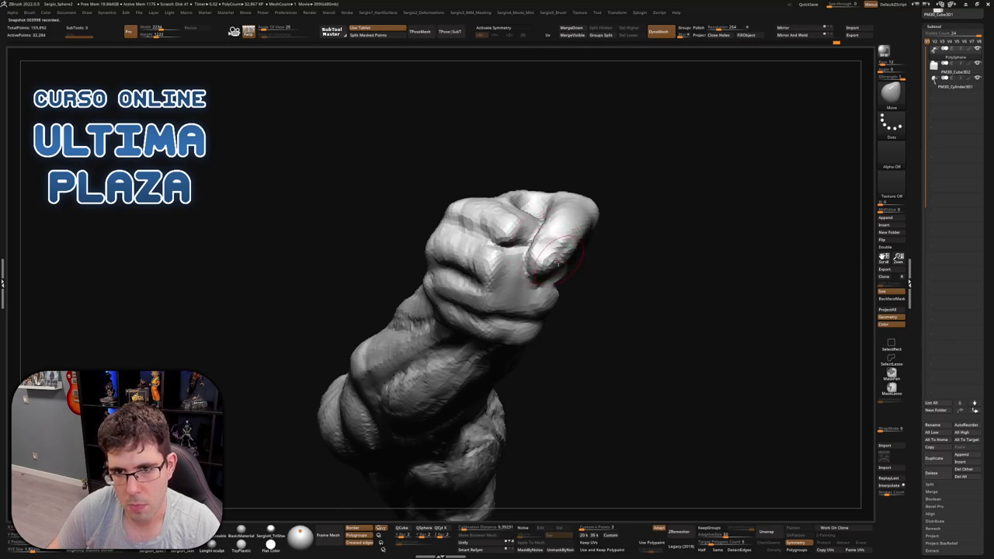
Build up the knuckles with ClayBuildup strokes, then view the fist from the front
mouse_move(558, 264)
right_mouse_down()
mouse_move(545, 227)
mouse_move(544, 237)
mouse_move(606, 227)
mouse_move(590, 245)
mouse_move(621, 204)
mouse_move(548, 239)
mouse_move(534, 264)
mouse_move(555, 233)
mouse_move(586, 282)
mouse_move(575, 289)
right_mouse_up()
key("b")
key("c")
key("b")
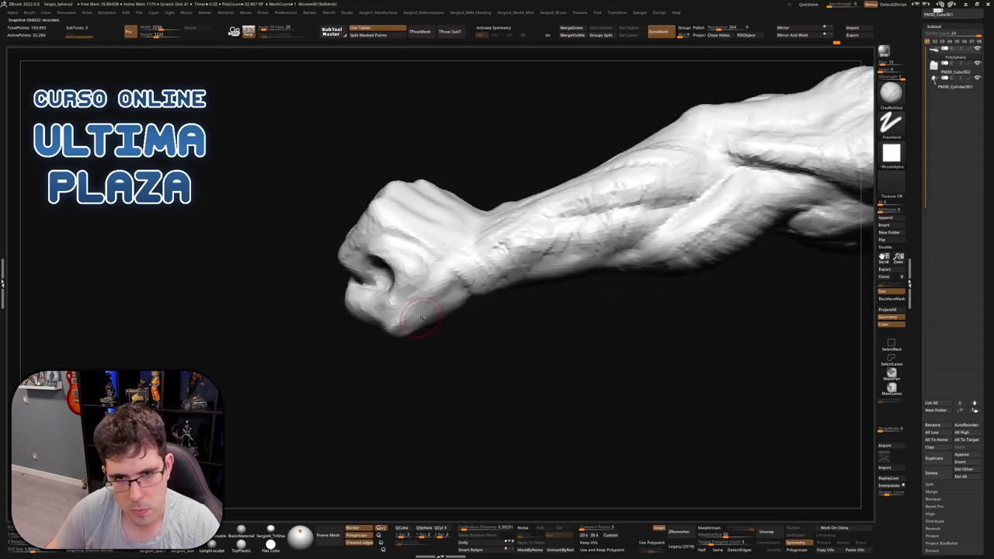
right_click_drag(458, 268, 418, 316)
mouse_move(418, 316)
left_mouse_down()
mouse_move(456, 281)
mouse_move(404, 315)
mouse_move(405, 295)
mouse_move(409, 330)
mouse_move(456, 284)
mouse_move(408, 320)
mouse_move(467, 289)
mouse_move(455, 286)
mouse_move(445, 307)
mouse_move(441, 281)
mouse_move(429, 296)
mouse_move(455, 264)
mouse_move(400, 307)
left_mouse_up()
mouse_move(466, 268)
left_mouse_down()
mouse_move(450, 275)
mouse_move(484, 277)
mouse_move(488, 338)
mouse_move(492, 284)
mouse_move(481, 288)
mouse_move(564, 288)
mouse_move(520, 288)
mouse_move(475, 248)
left_mouse_up()
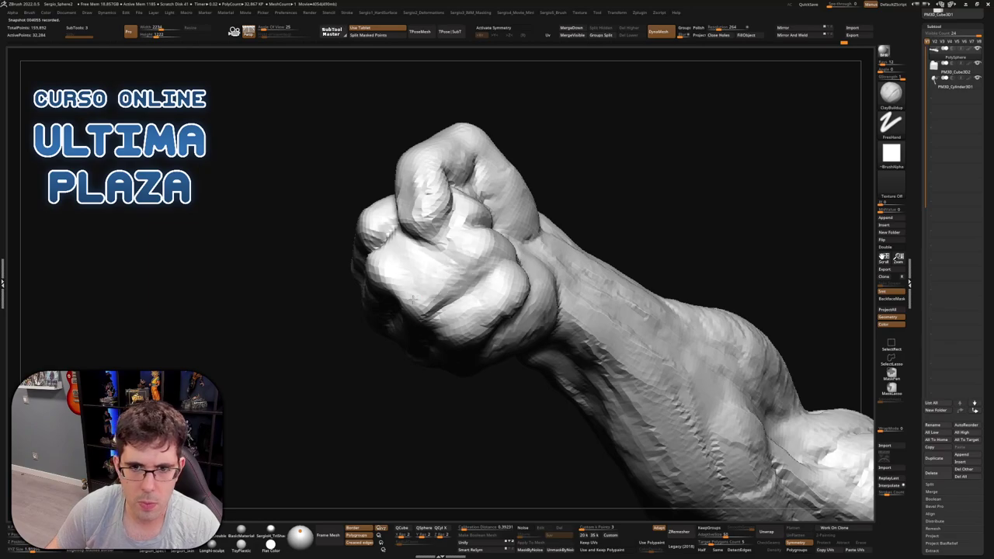
left_click_drag(413, 298, 470, 268)
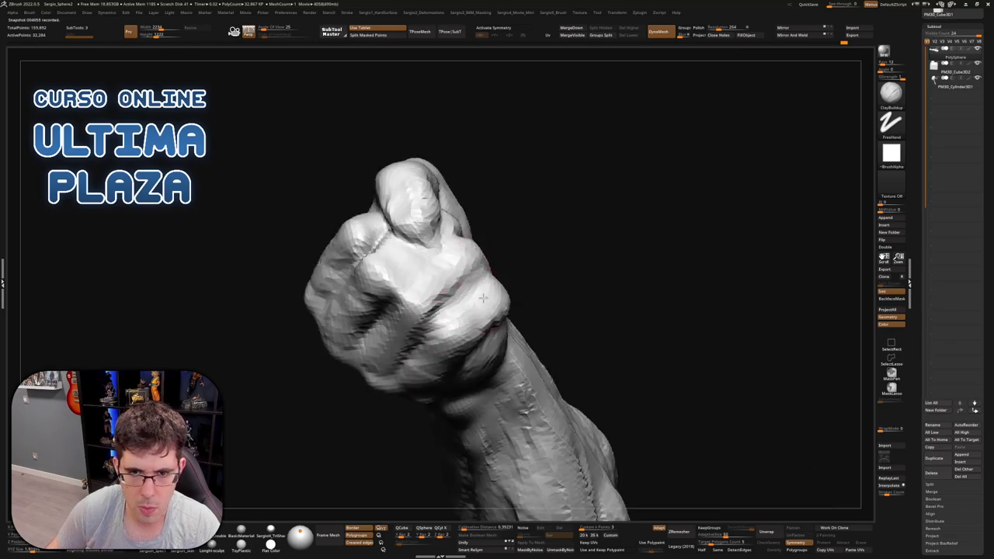
left_click_drag(486, 317, 407, 287)
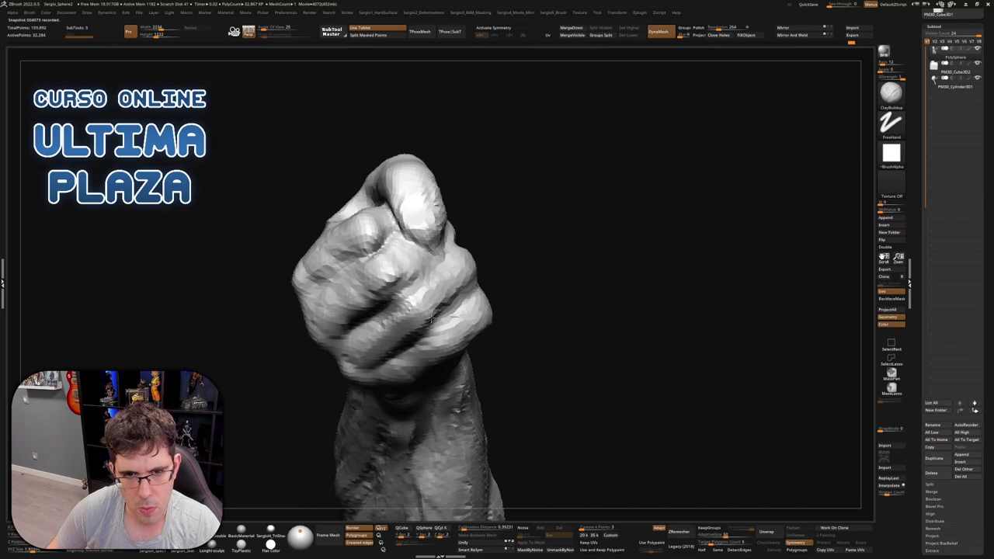
right_click_drag(431, 318, 397, 318)
Adjust the brush size and Shift-smooth the fist surface while reframing the hand
key("s")
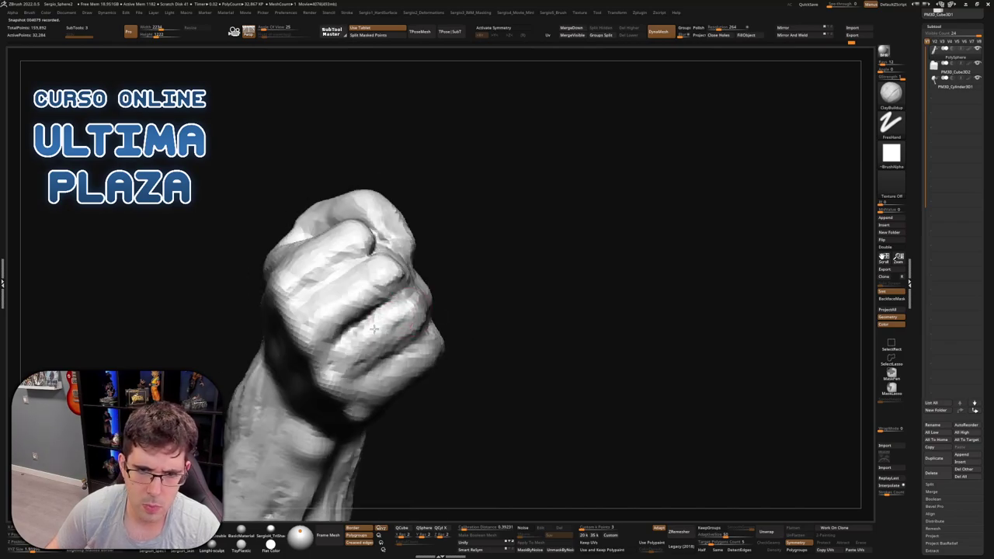
key("shift")
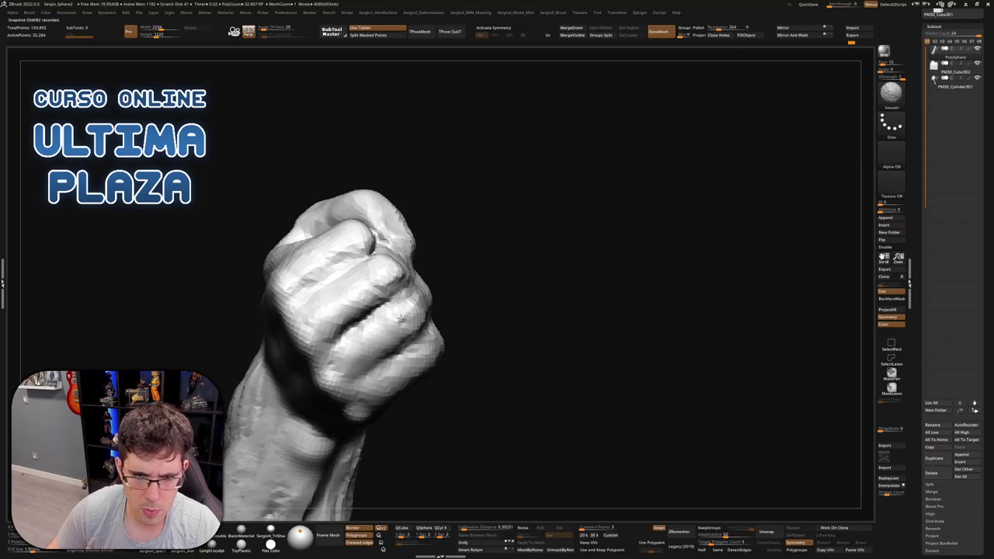
right_click_drag(400, 318, 534, 256, "alt")
mouse_move(462, 284)
right_mouse_down()
mouse_move(474, 303)
mouse_move(495, 299)
right_mouse_up()
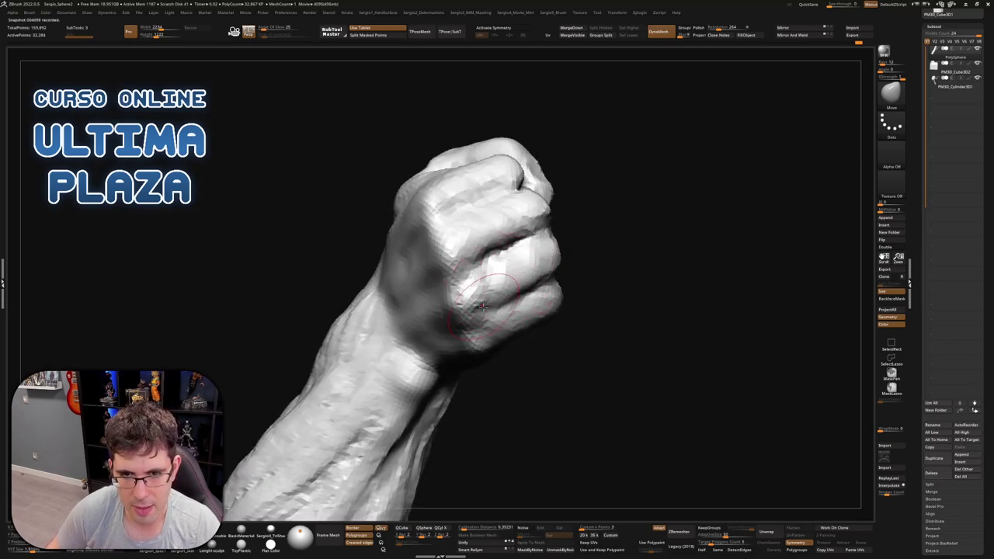
right_click_drag(482, 301, 478, 292)
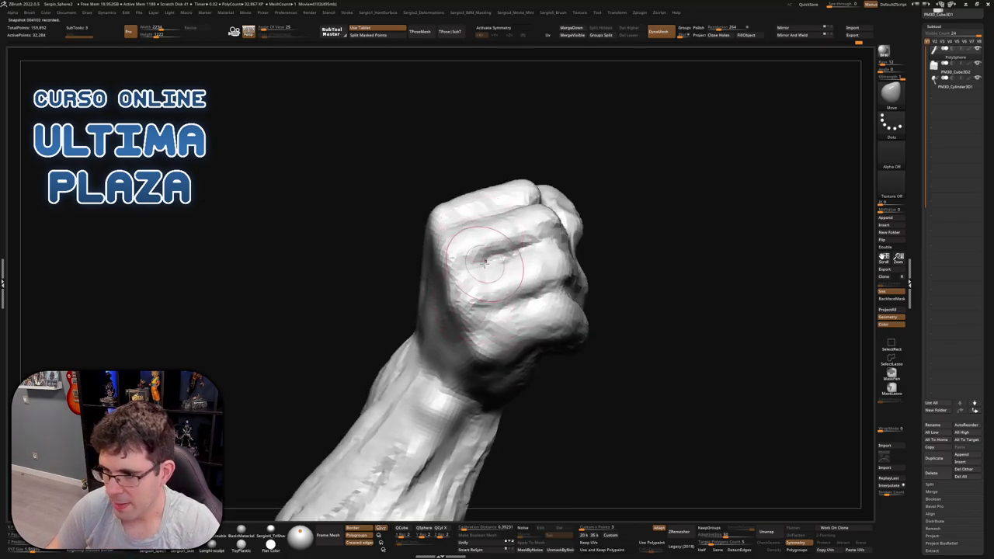
right_click_drag(483, 264, 531, 298)
Add more ClayBuildup strokes to reshape the fingers, working from knuckle, side and front views
key("b")
key("c")
key("b")
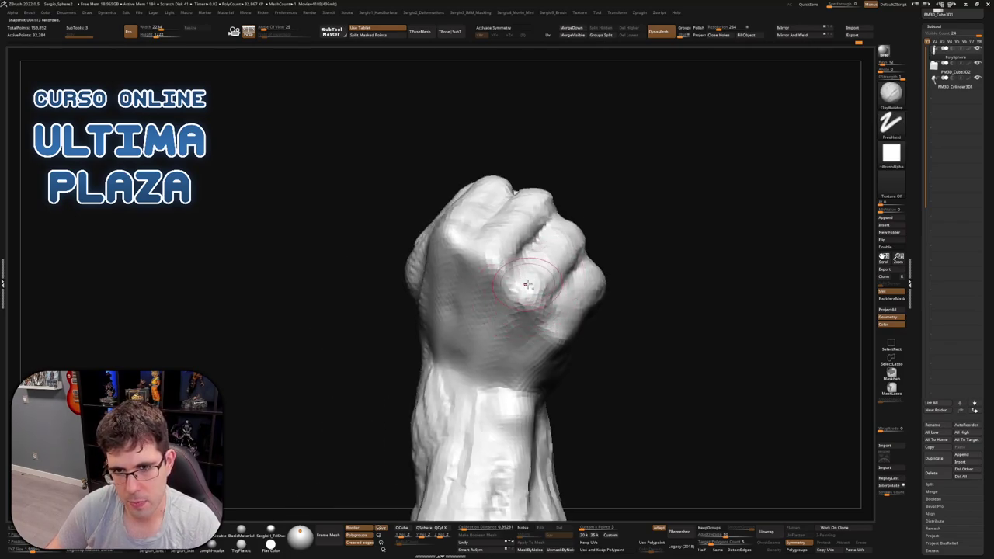
right_click_drag(527, 284, 520, 263)
right_click_drag(541, 227, 439, 233)
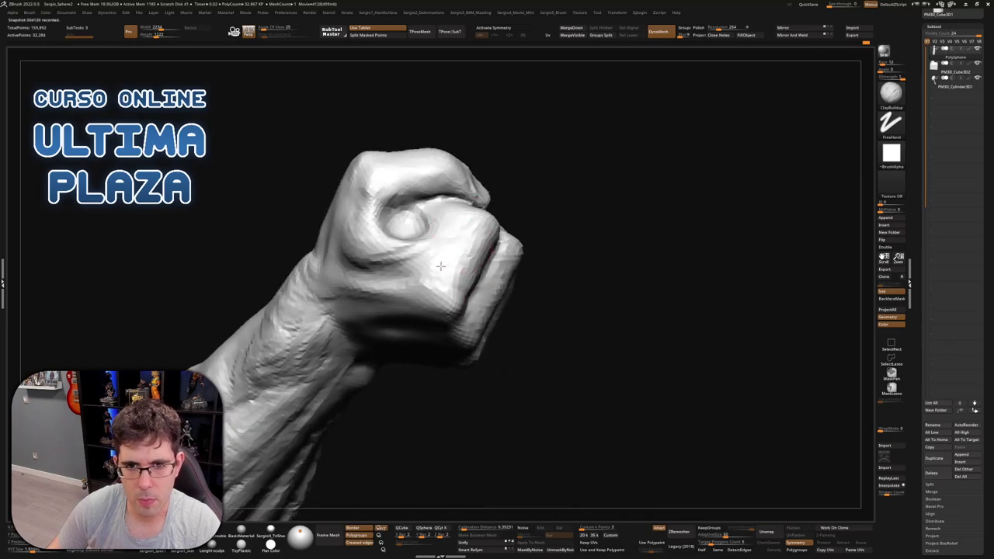
mouse_move(435, 273)
right_mouse_down()
mouse_move(462, 258)
mouse_move(503, 327)
mouse_move(546, 241)
mouse_move(506, 248)
mouse_move(566, 270)
right_mouse_up()
right_click_drag(512, 233, 598, 220)
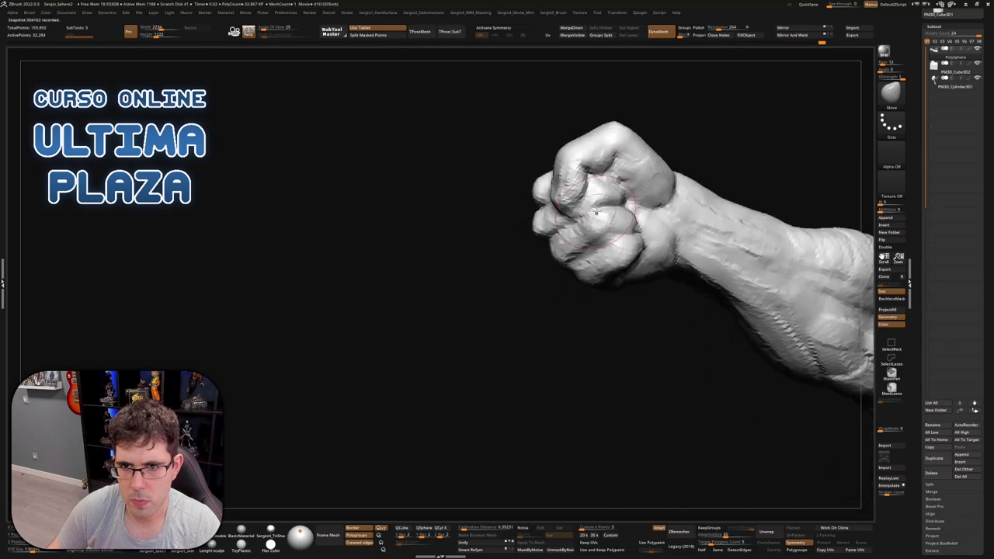
key("b")
key("c")
key("b")
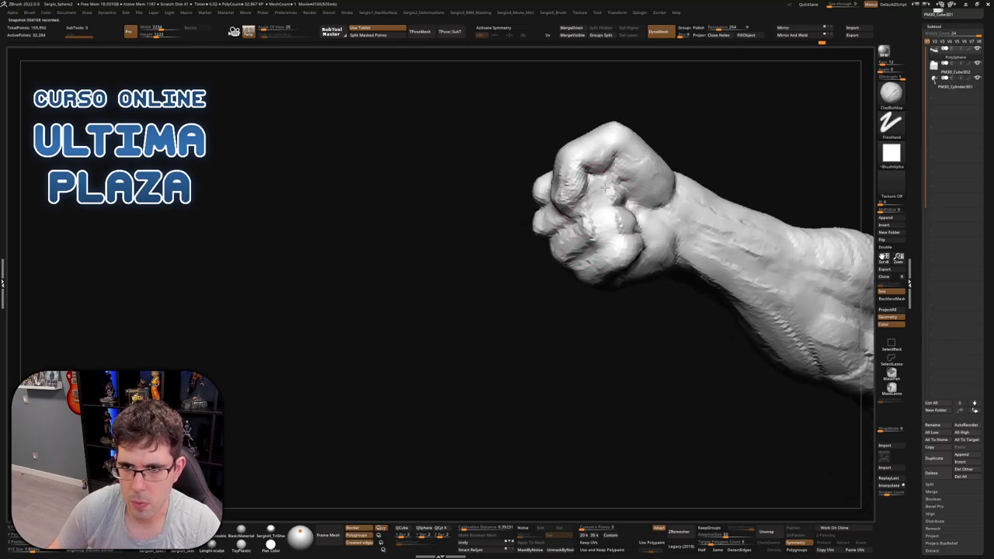
mouse_move(624, 247)
right_mouse_down()
mouse_move(629, 192)
mouse_move(648, 172)
right_mouse_up()
key("b")
key("m")
key("v")
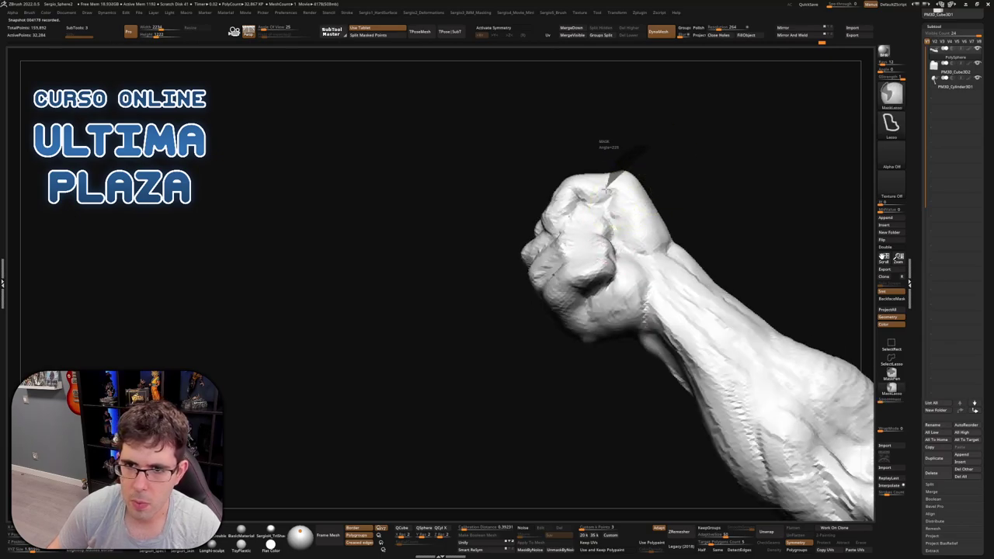
Lasso-mask the back of the fist and select the DamStandard brush
left_click_drag(633, 152, 616, 180, "ctrl")
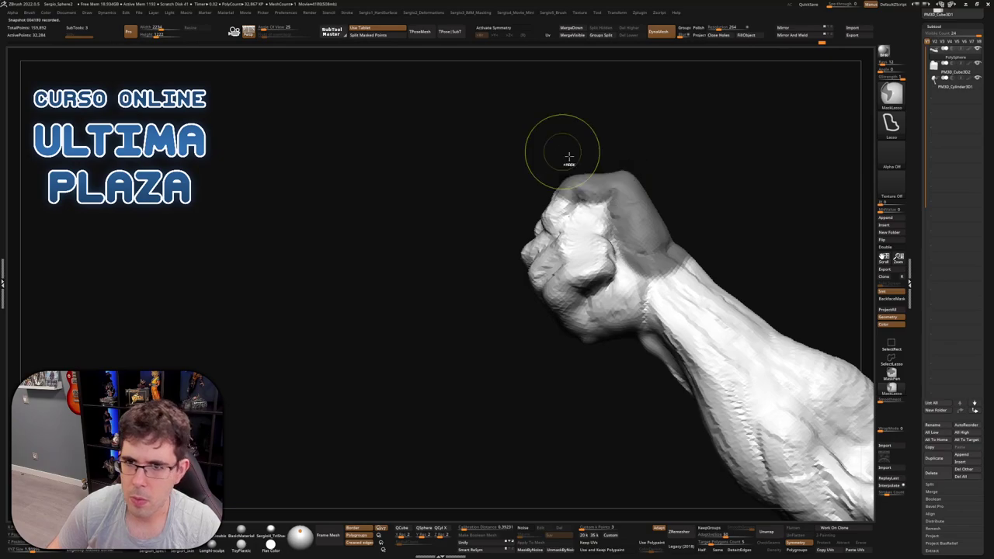
right_click_drag(569, 155, 613, 214)
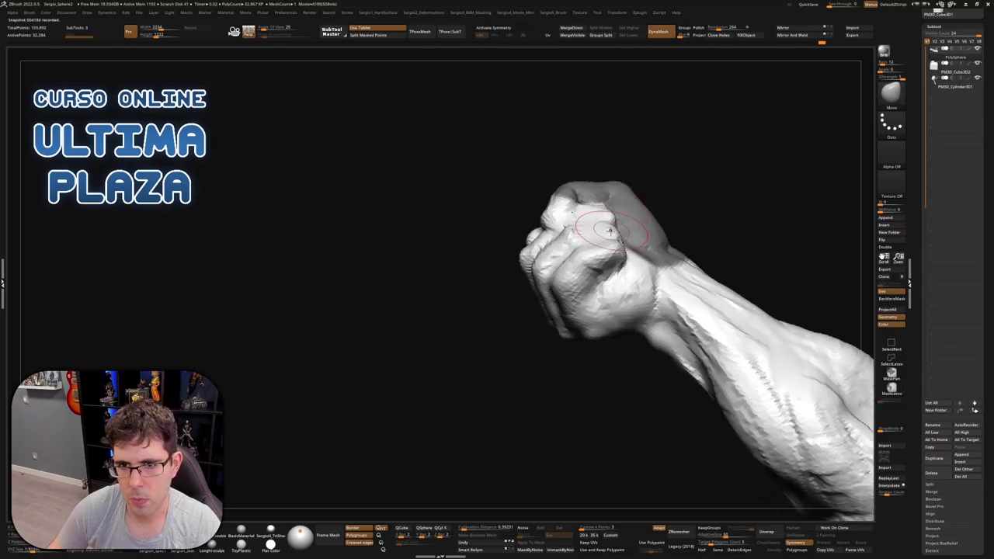
mouse_move(590, 214)
right_mouse_down()
mouse_move(557, 216)
mouse_move(628, 187)
mouse_move(613, 178)
mouse_move(614, 204)
mouse_move(581, 261)
mouse_move(587, 249)
mouse_move(593, 264)
mouse_move(692, 280)
mouse_move(675, 285)
mouse_move(580, 134)
mouse_move(655, 253)
mouse_move(614, 233)
right_mouse_up()
key("b")
key("d")
key("s")
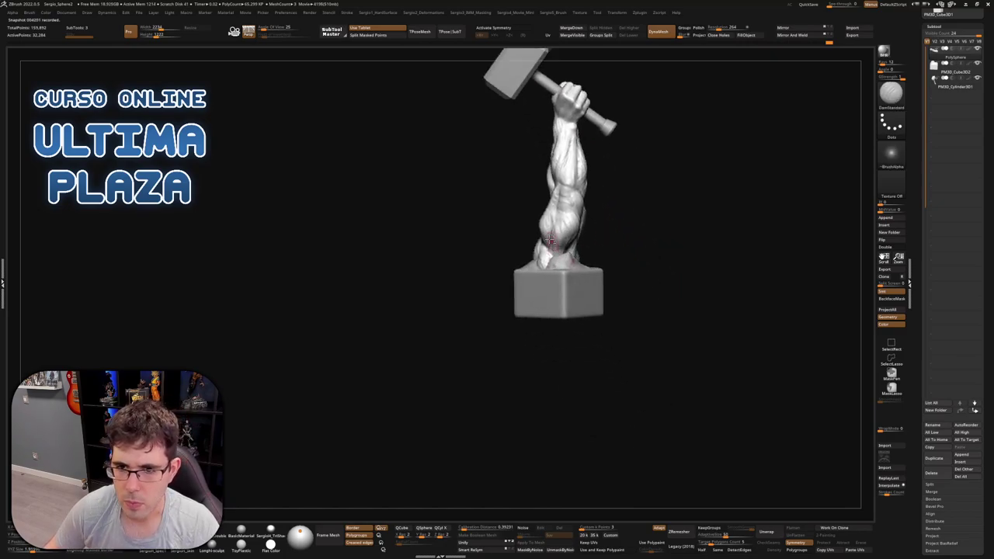
Isolate the arm again and view its lower end upside-down, switching between ClayBuildup and Move
left_click(574, 202, "ctrl+shift")
right_click_drag(574, 202, 559, 295, "alt")
key("b")
key("c")
key("b")
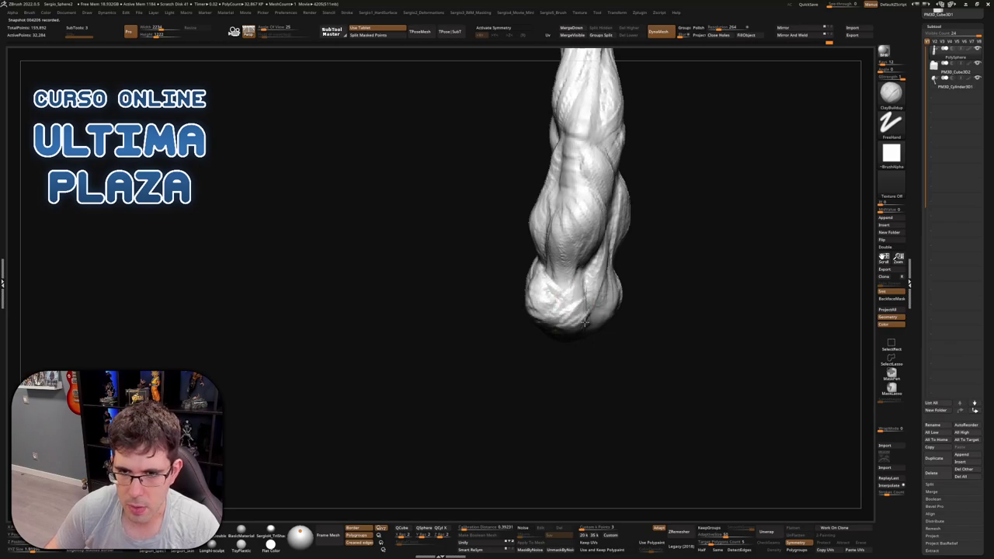
right_click_drag(572, 311, 598, 325)
key("b")
key("m")
key("v")
key("s")
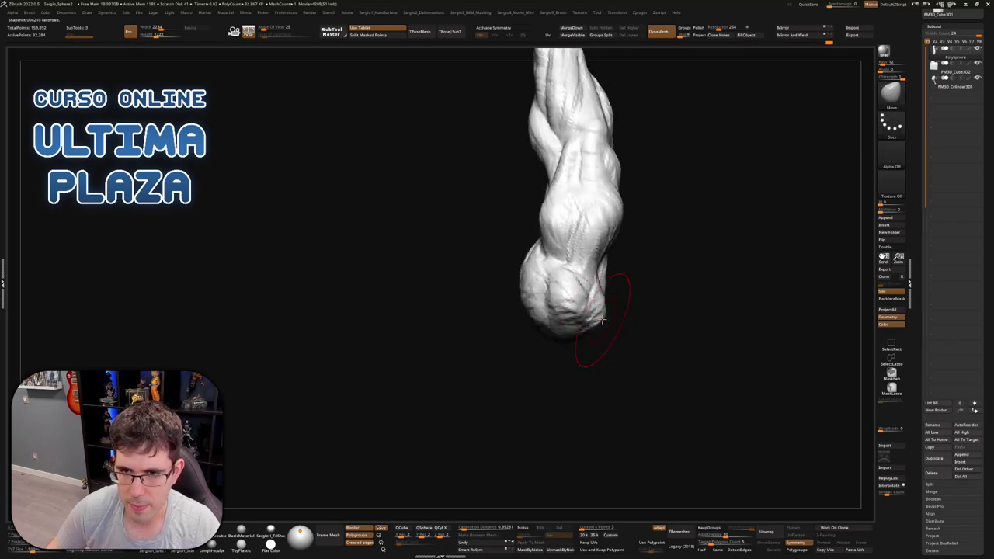
Carve a vertical groove down the arm's lower end with ClayBuildup
mouse_move(620, 309)
right_mouse_down()
mouse_move(654, 354)
mouse_move(652, 344)
mouse_move(620, 371)
mouse_move(654, 282)
right_mouse_up()
key("b")
key("c")
key("b")
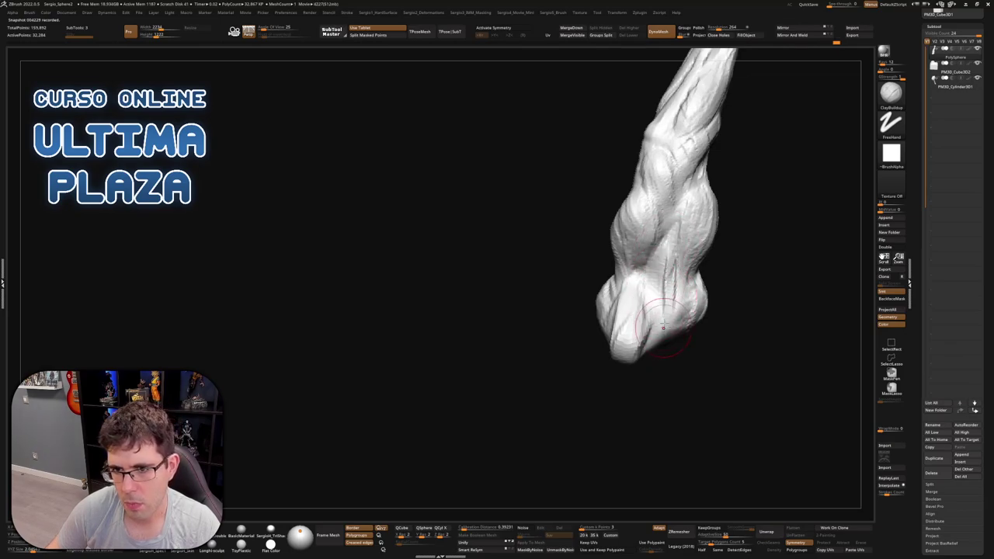
right_click_drag(663, 327, 668, 291)
left_click_drag(667, 262, 658, 319)
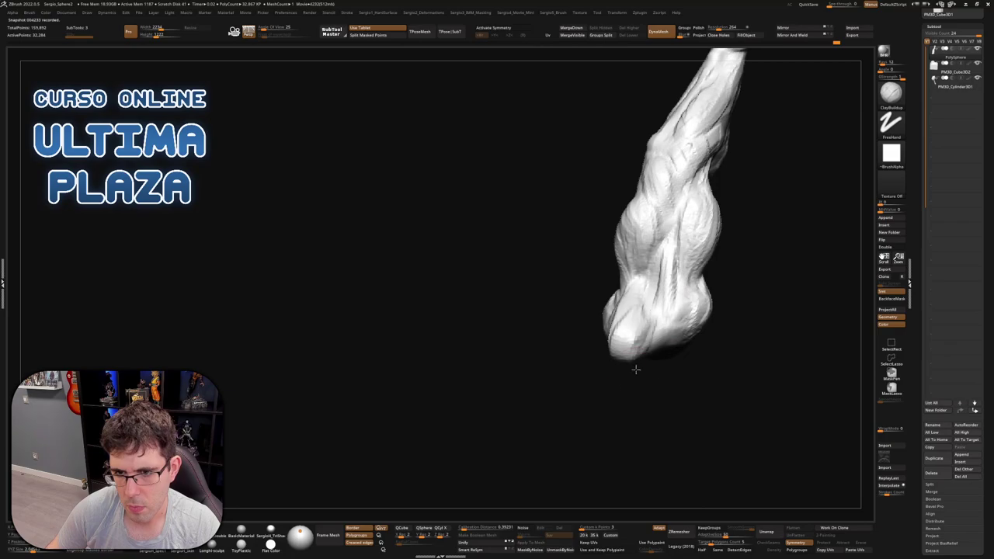
left_click_drag(635, 370, 647, 282)
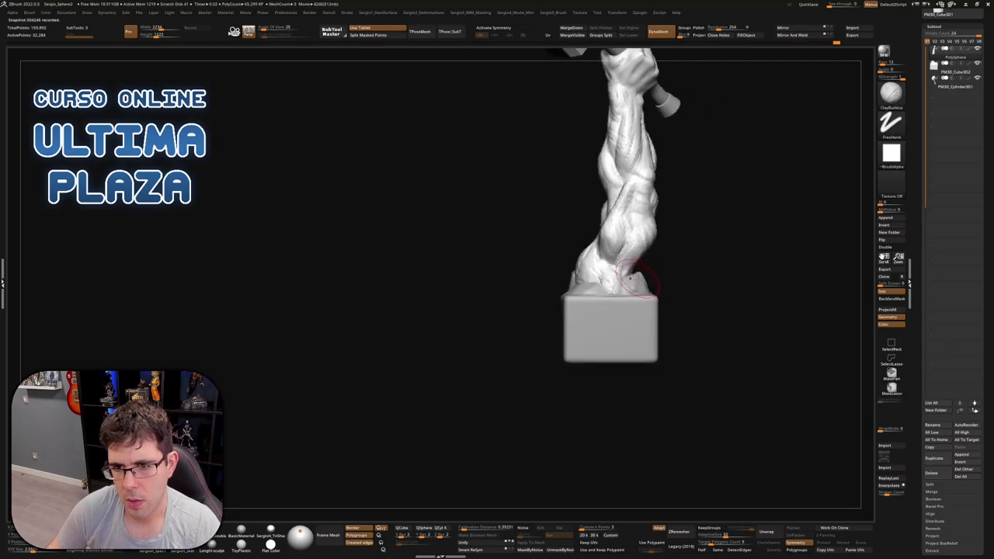
key("ctrl+z")
key("ctrl+z")
key("ctrl+z")
key("ctrl+z")
key("shift+f")
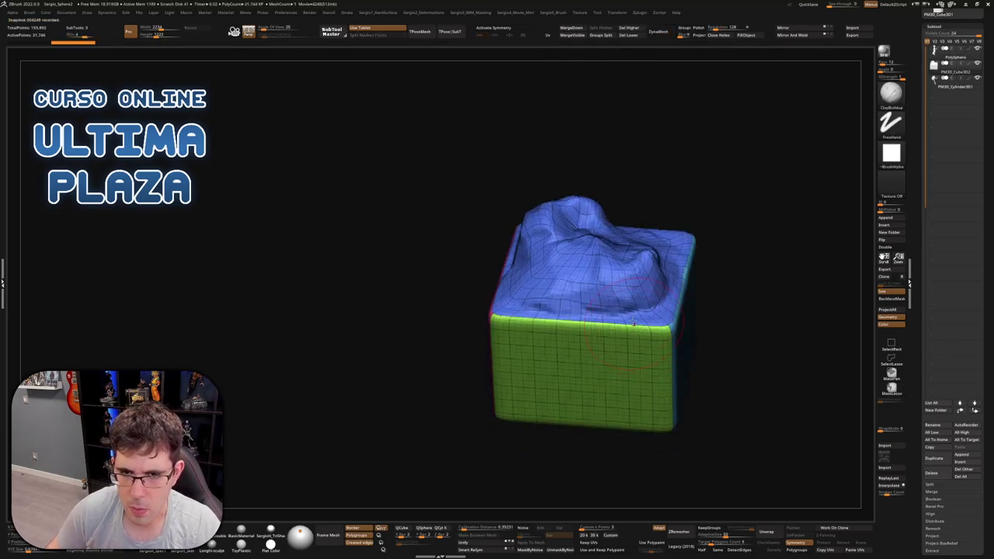
key("w")
left_click(605, 288, "ctrl")
key("q")
left_click(737, 260, "ctrl")
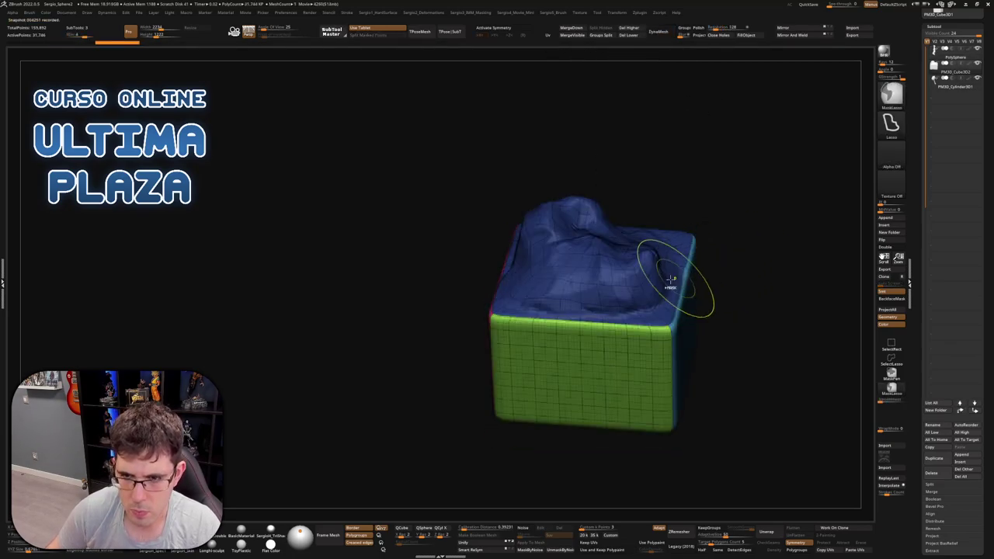
key("ctrl+shift+z")
key("ctrl+shift+z")
key("ctrl+shift+z")
key("ctrl+shift+z")
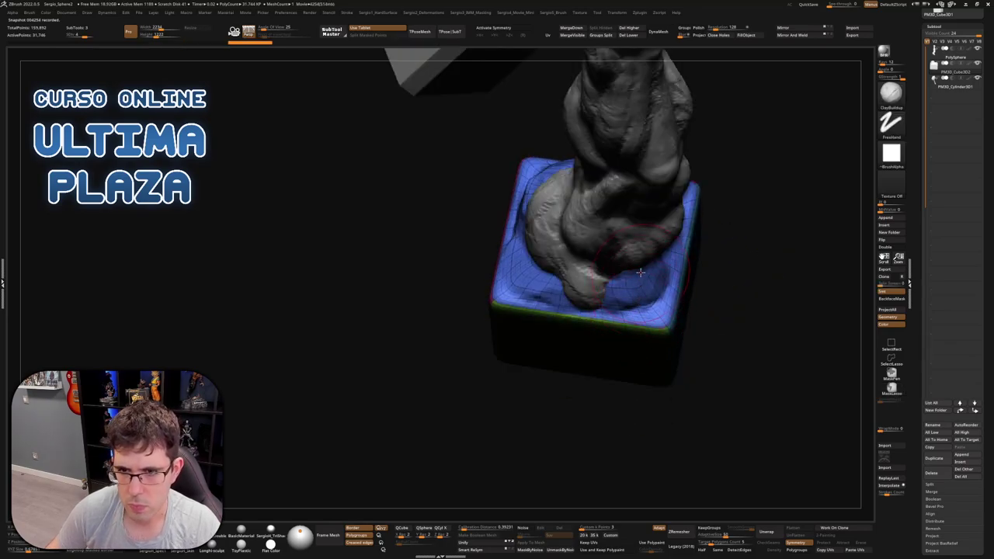
right_click_drag(640, 271, 646, 267)
key("shift")
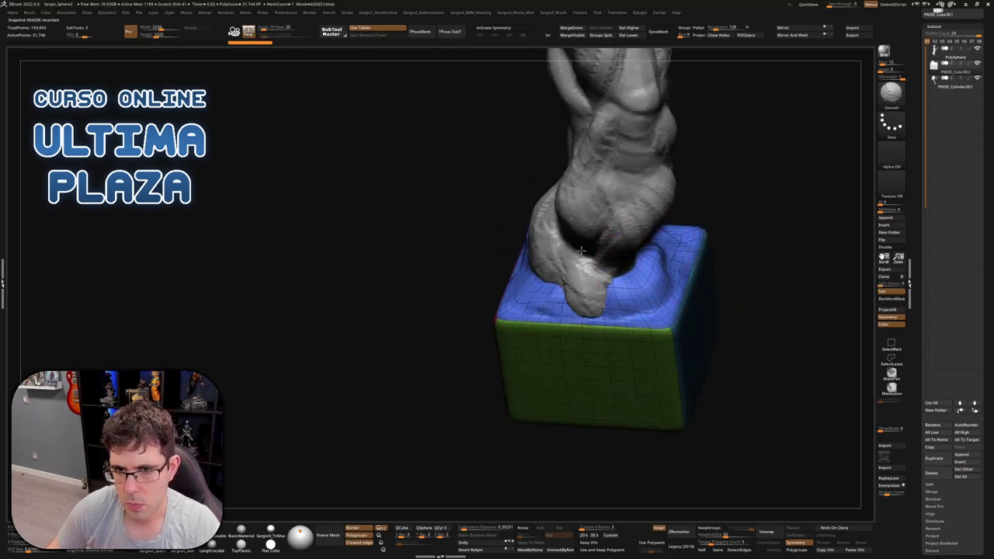
mouse_move(581, 250)
right_mouse_down()
mouse_move(631, 277)
mouse_move(613, 201)
mouse_move(668, 306)
mouse_move(643, 213)
mouse_move(617, 278)
right_mouse_up()
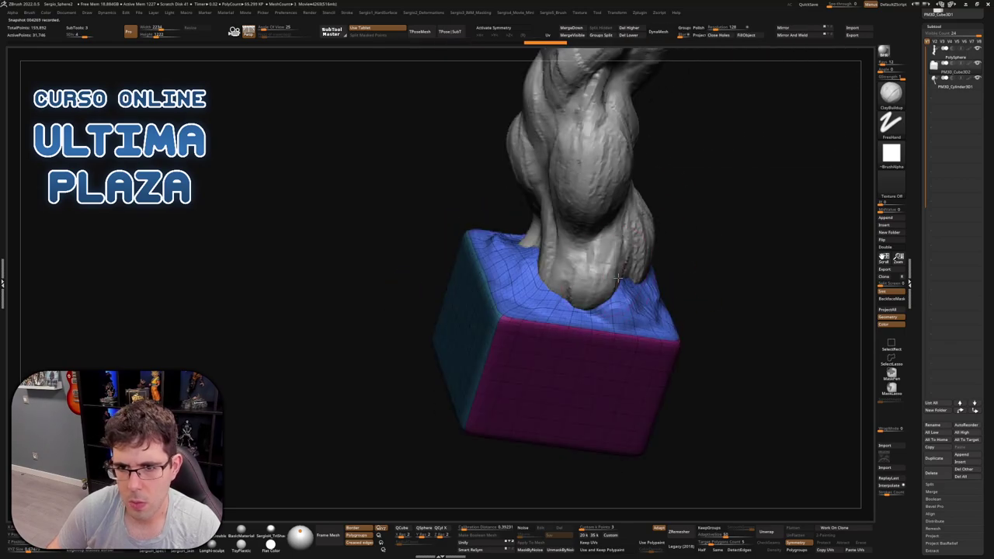
left_click(576, 297, "ctrl+shift")
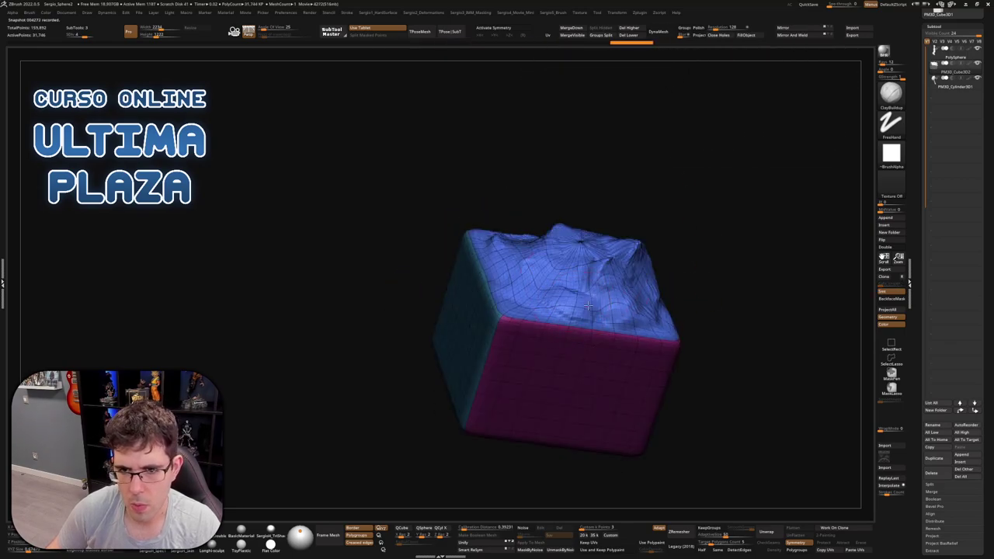
left_click(597, 297, "ctrl+shift")
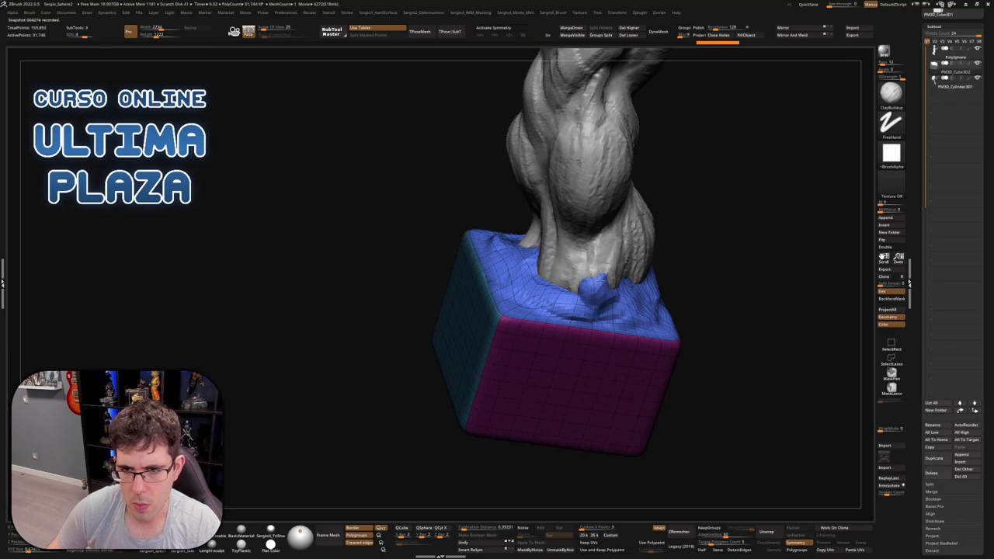
key("shift")
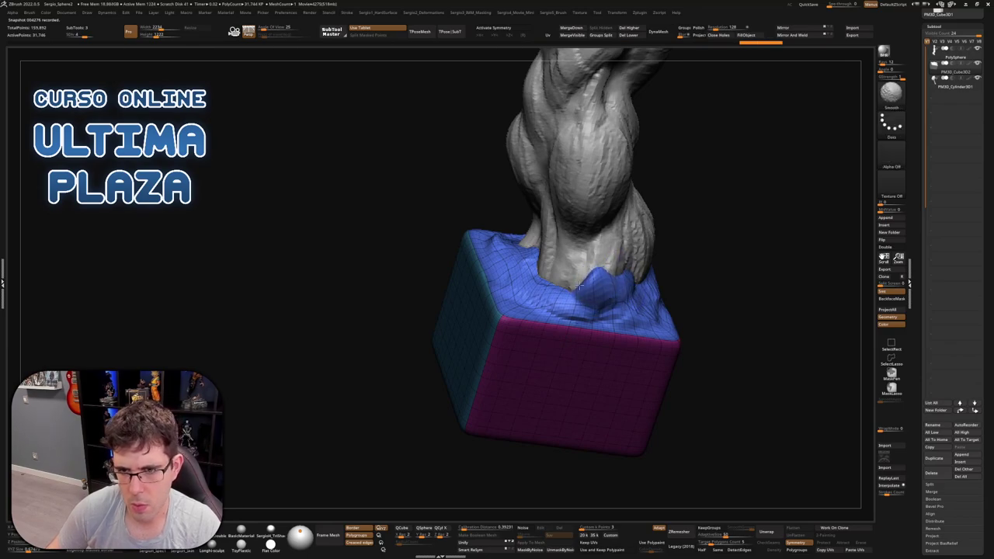
mouse_move(552, 296)
right_mouse_down()
mouse_move(535, 293)
mouse_move(567, 265)
mouse_move(533, 282)
mouse_move(603, 280)
mouse_move(584, 301)
mouse_move(595, 282)
mouse_move(635, 337)
mouse_move(686, 284)
mouse_move(724, 287)
mouse_move(603, 329)
mouse_move(661, 312)
mouse_move(575, 359)
mouse_move(547, 388)
mouse_move(605, 384)
mouse_move(579, 384)
mouse_move(594, 338)
mouse_move(536, 254)
mouse_move(546, 288)
mouse_move(520, 295)
mouse_move(610, 231)
mouse_move(665, 237)
mouse_move(588, 248)
mouse_move(659, 266)
mouse_move(679, 257)
right_mouse_up()
key("shift+f")
left_click(574, 358, "alt")
key("ctrl+shift+f")
key("ctrl+shift+f")
Stop the movie recording, save it to disk, and rotate the sculpt to reveal the hammer head
key("space")
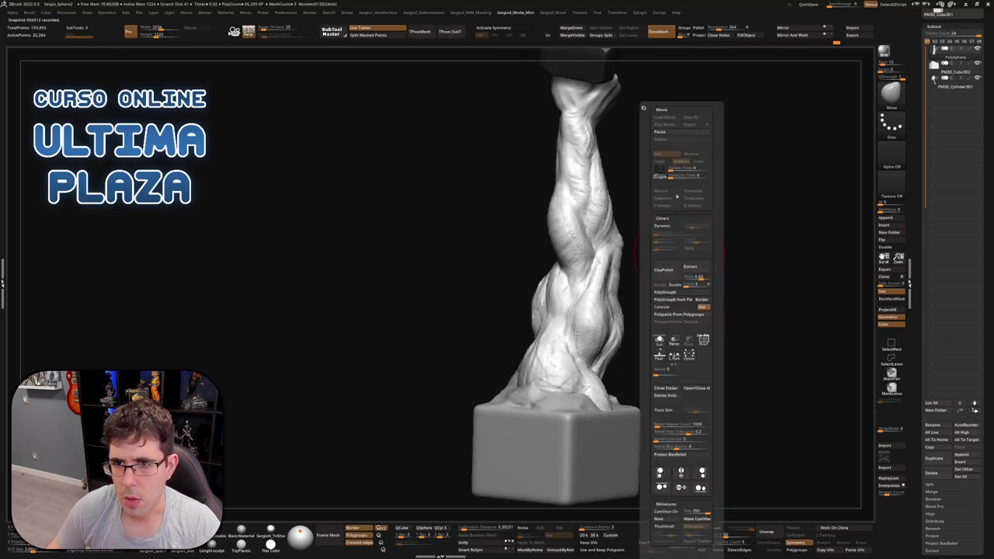
key("space")
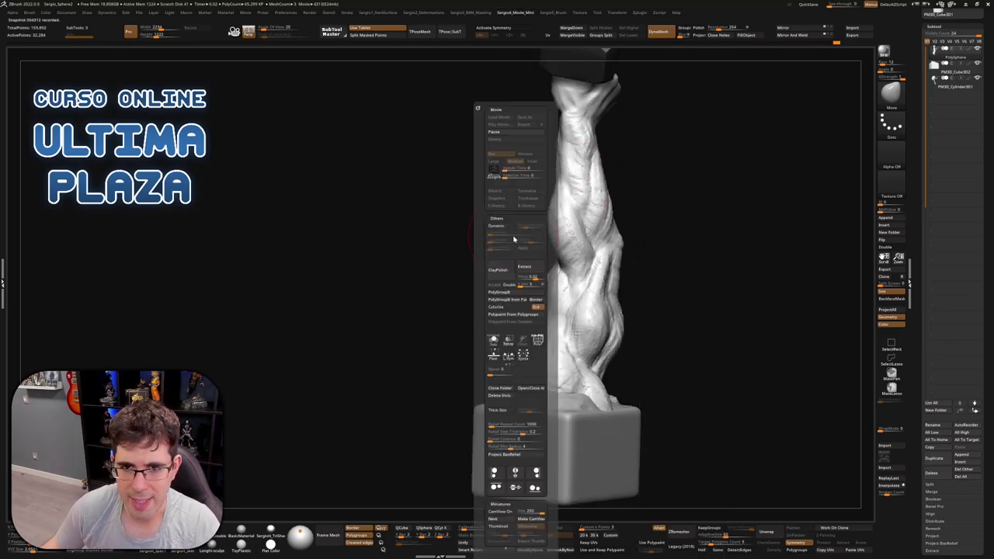
left_click(521, 136)
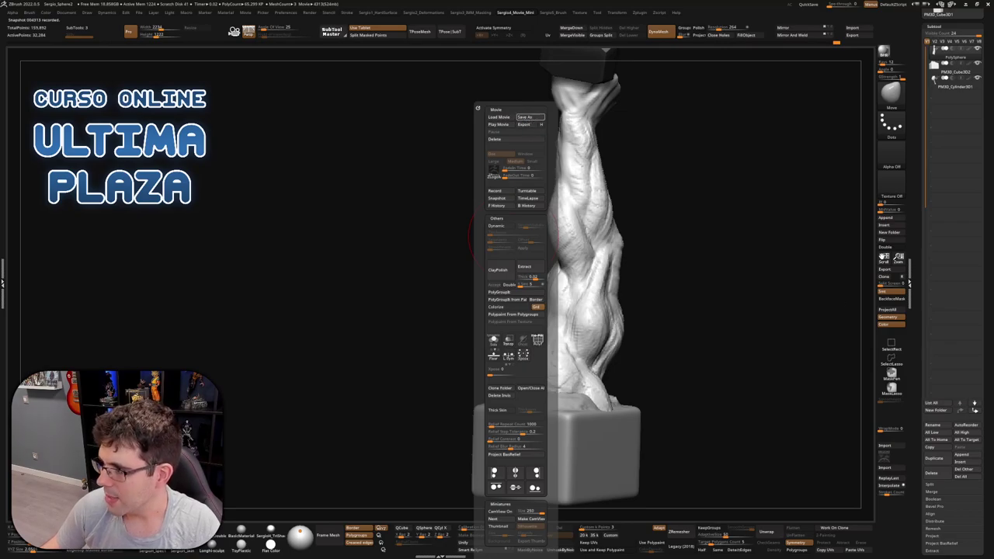
key("space")
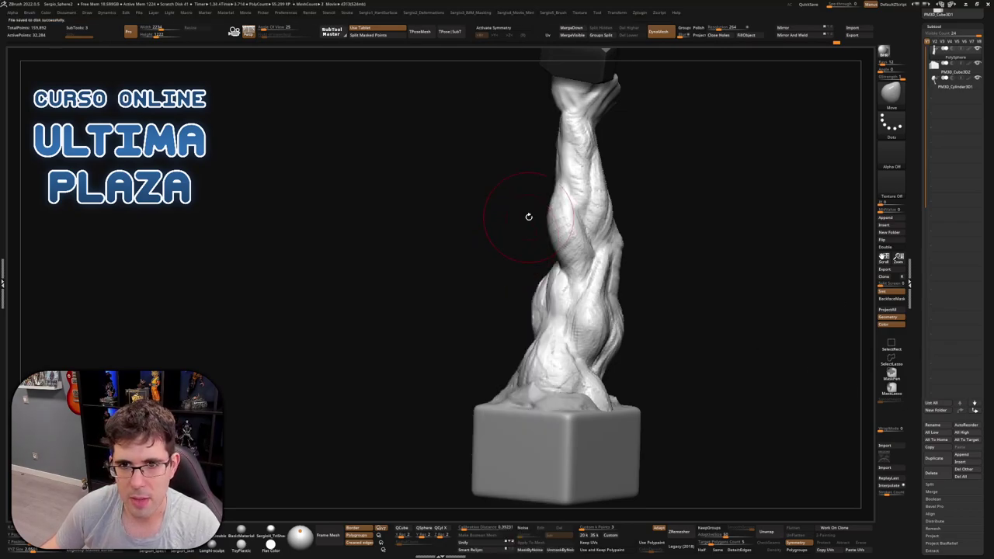
key("space")
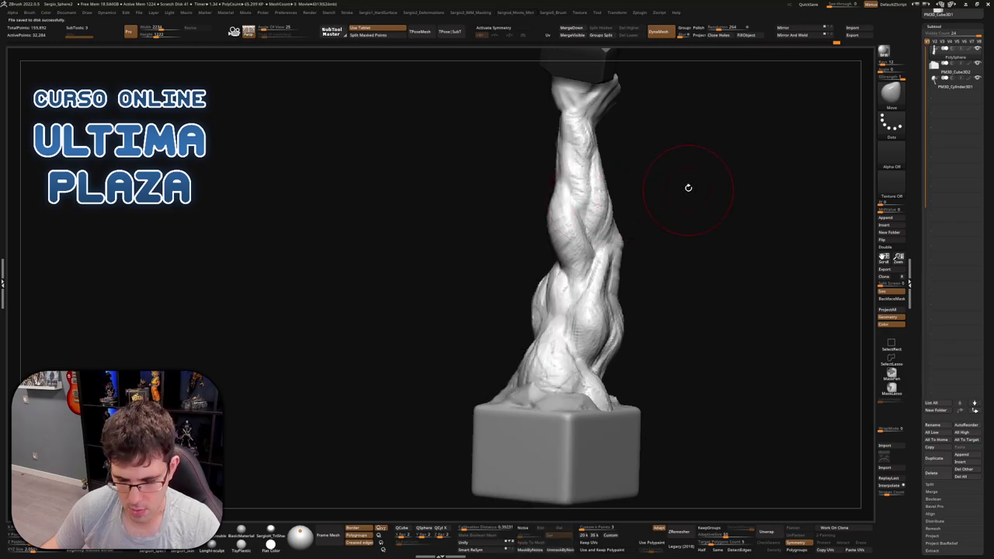
key("ctrl")
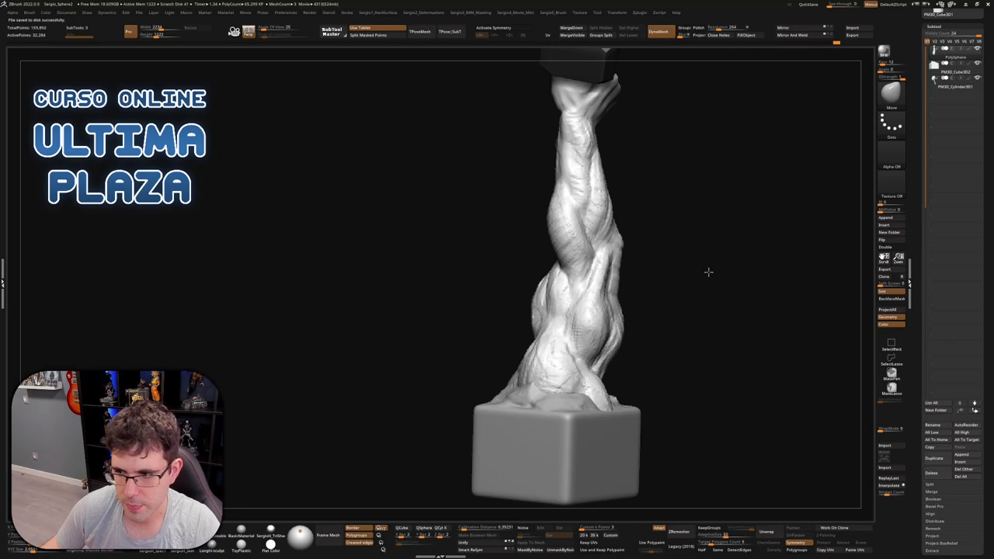
left_click_drag(708, 271, 702, 278)
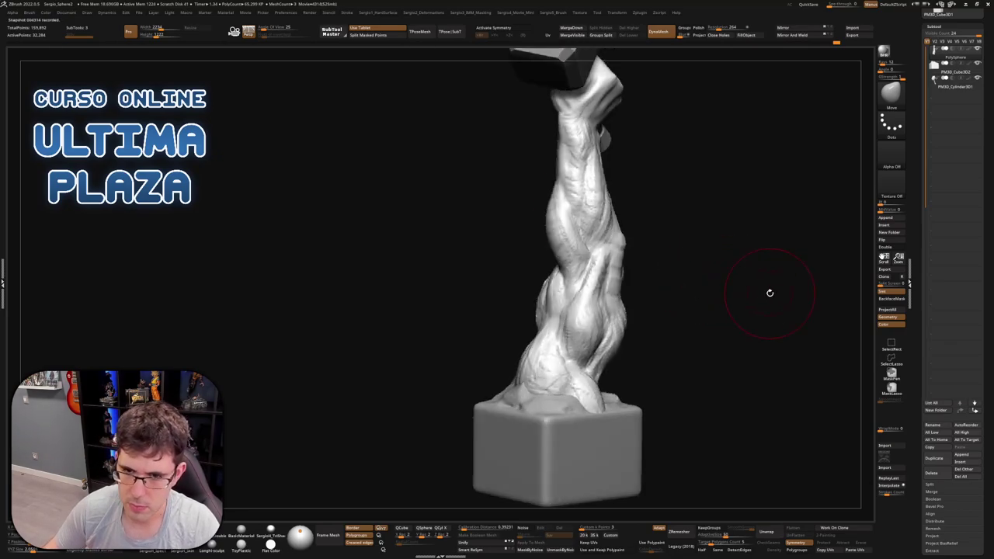
mouse_move(681, 192)
left_mouse_down()
mouse_move(659, 211)
mouse_move(632, 271)
mouse_move(578, 269)
mouse_move(539, 250)
mouse_move(569, 249)
left_mouse_up()
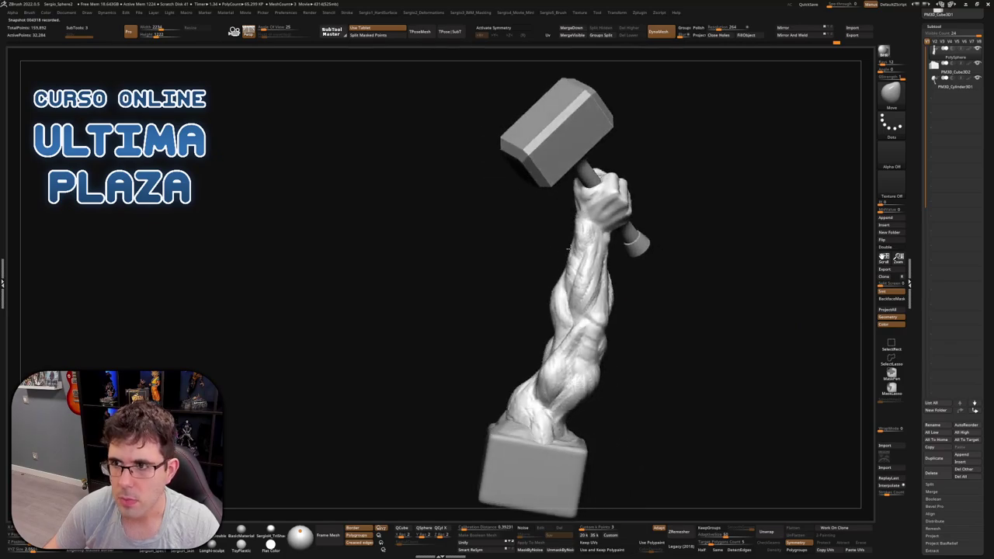
Step slightly back in the undo history and duplicate this arm stage as a new subtool
mouse_move(749, 185)
left_mouse_down()
mouse_move(719, 213)
mouse_move(845, 126)
left_mouse_up()
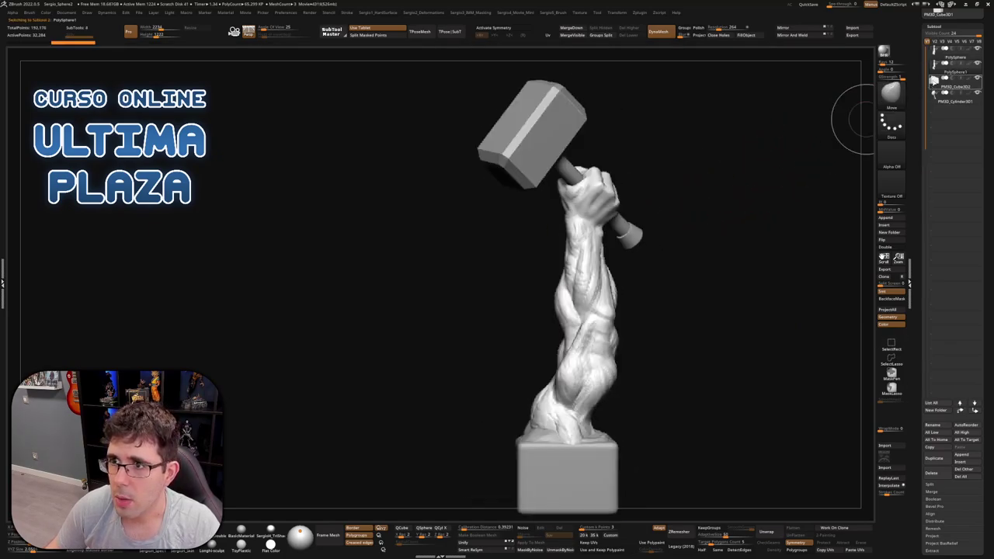
mouse_move(688, 213)
left_mouse_down()
mouse_move(660, 202)
mouse_move(600, 119)
left_mouse_up()
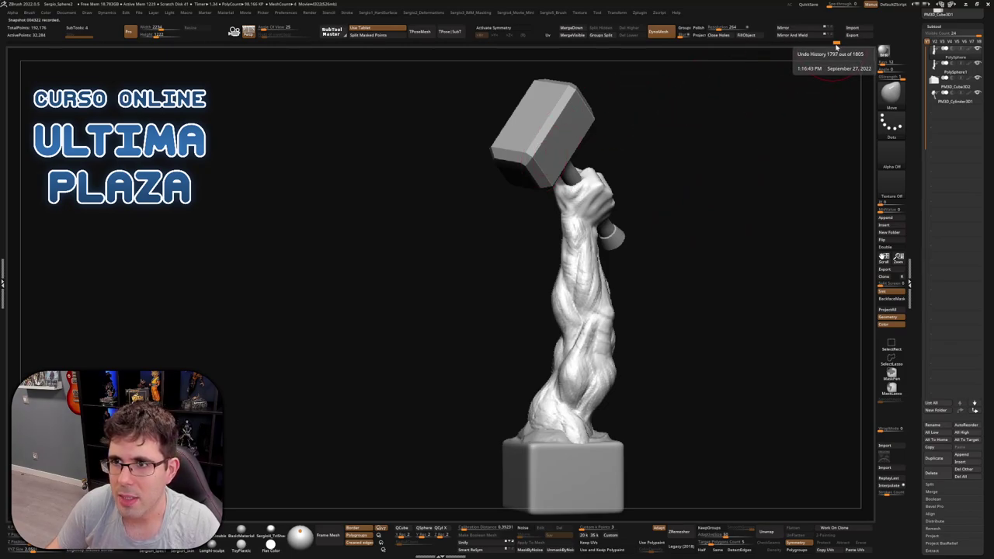
mouse_move(835, 47)
left_mouse_down()
mouse_move(458, 53)
mouse_move(304, 66)
mouse_move(375, 60)
mouse_move(337, 62)
mouse_move(358, 65)
left_mouse_up()
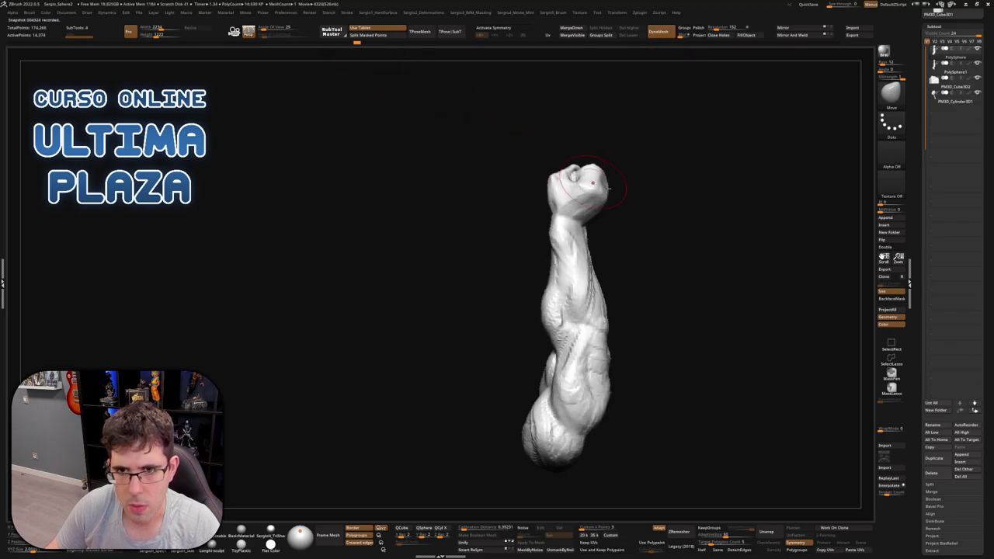
mouse_move(614, 179)
left_mouse_down()
mouse_move(637, 186)
mouse_move(602, 175)
mouse_move(610, 170)
left_mouse_up()
key("ctrl+shift+d")
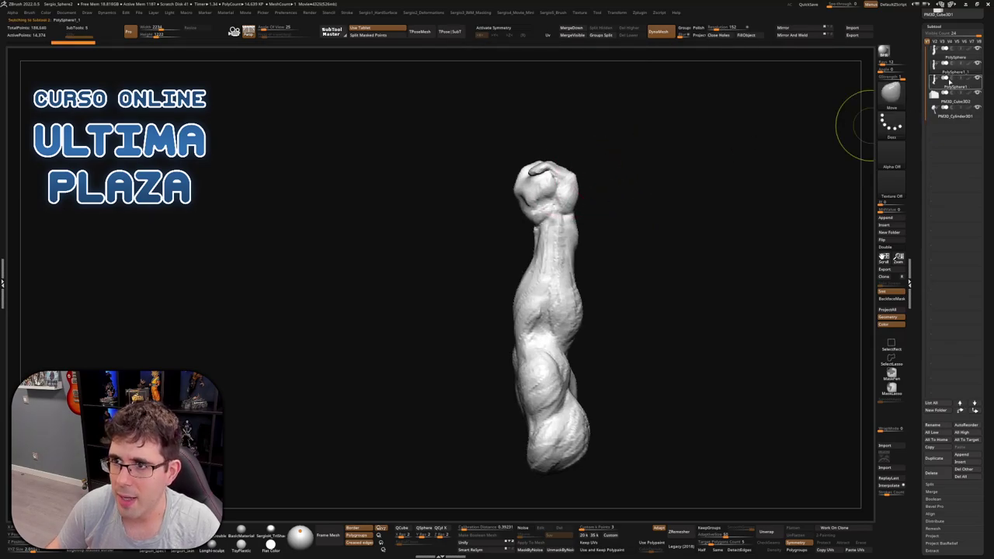
Reselect the original PolySphere subtool and rewind it to earlier, rougher arm stages
left_click(945, 58)
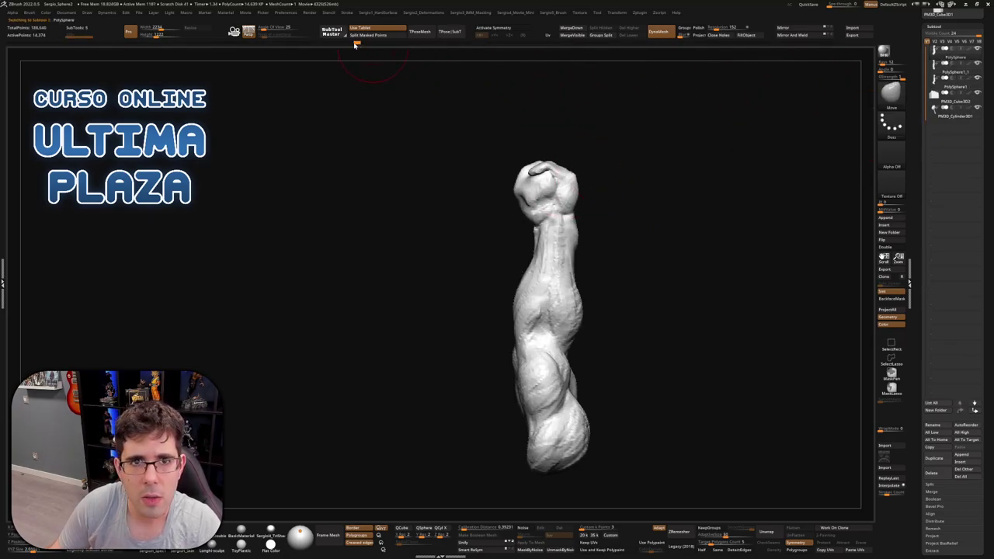
mouse_move(354, 44)
left_mouse_down()
mouse_move(216, 44)
mouse_move(222, 51)
left_mouse_up()
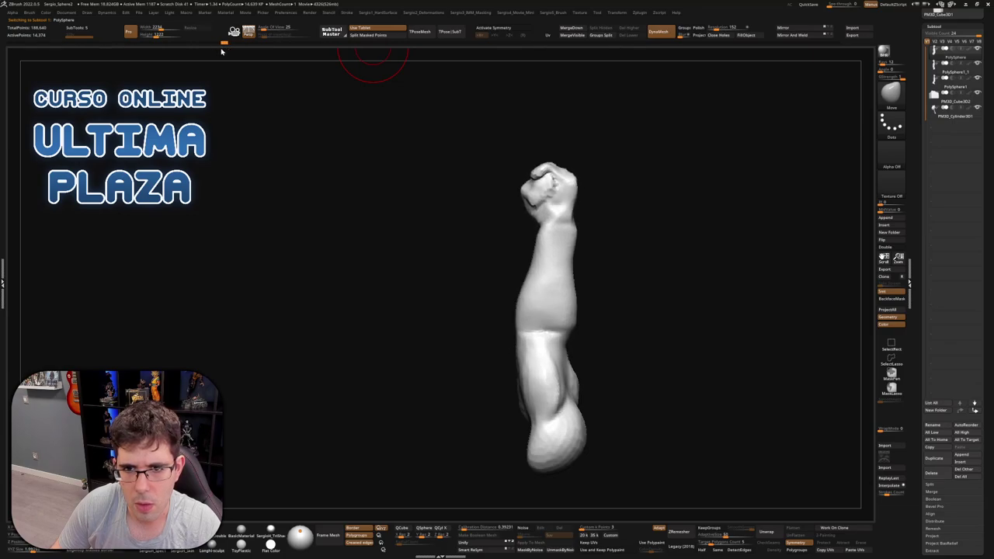
left_click_drag(409, 111, 807, 155)
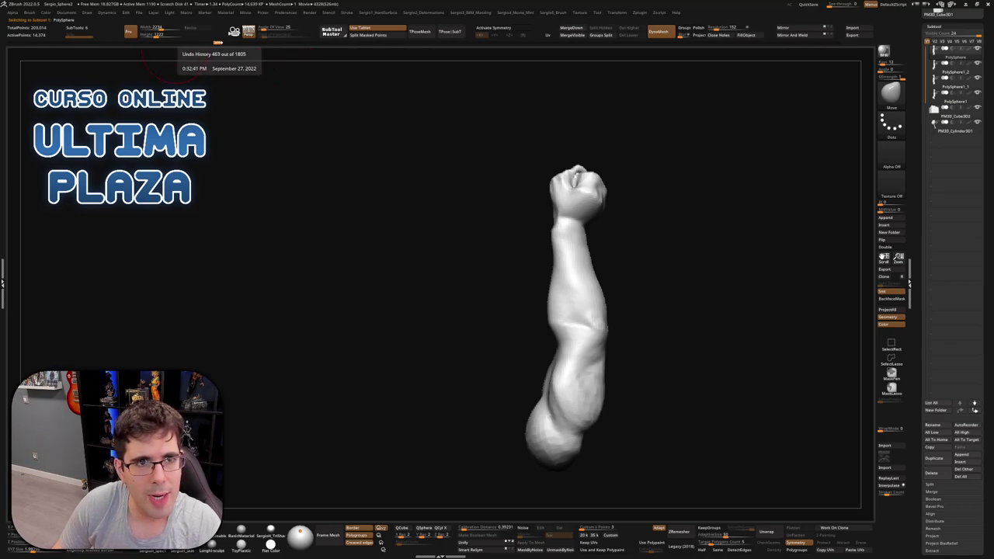
mouse_move(216, 45)
left_mouse_down()
mouse_move(72, 53)
mouse_move(121, 44)
mouse_move(113, 44)
left_mouse_up()
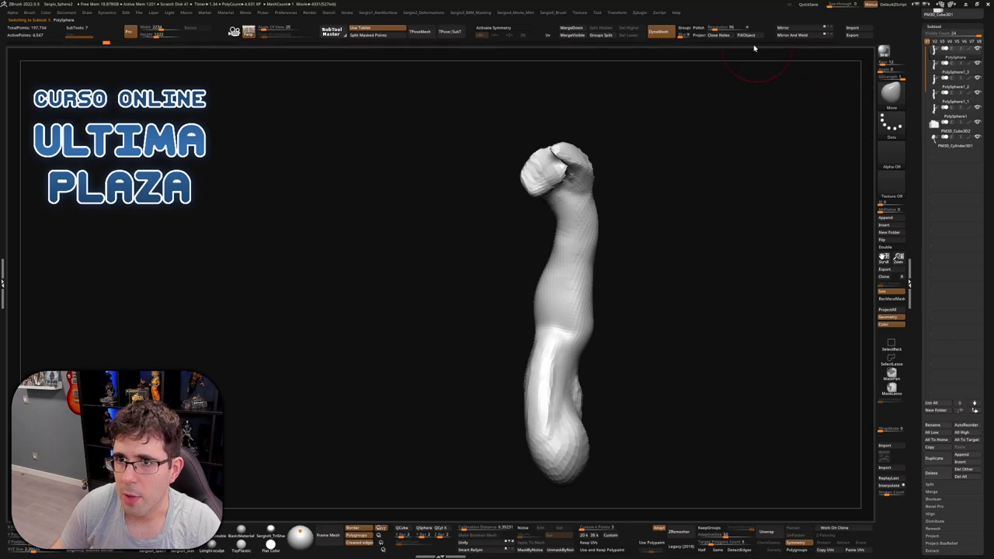
key("ctrl+z")
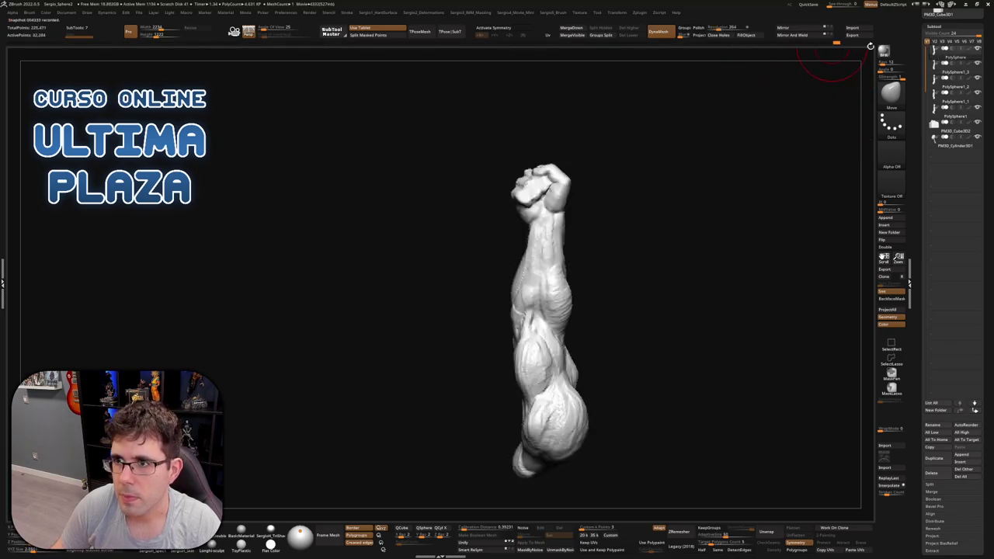
left_click_drag(947, 57, 935, 123)
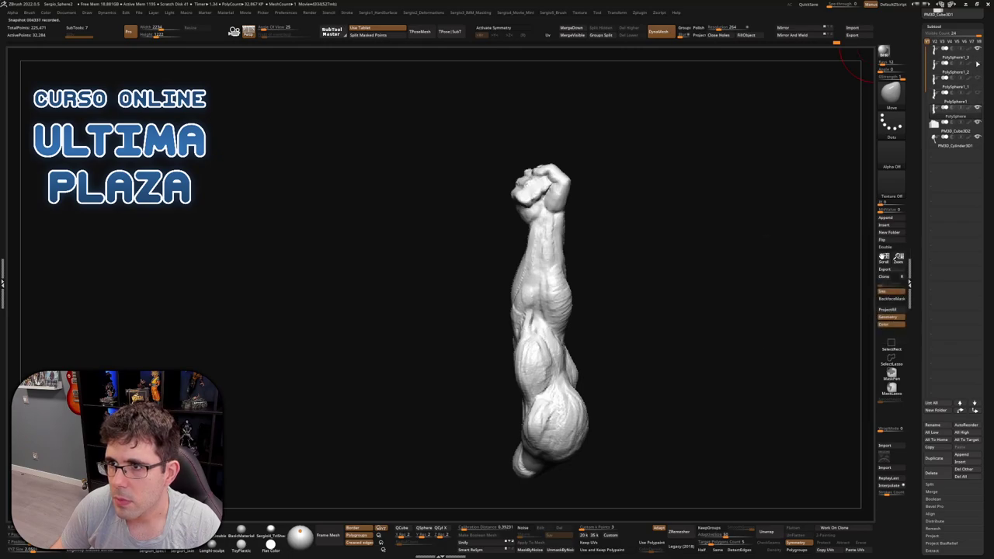
mouse_move(740, 156)
left_mouse_down("alt")
mouse_move(601, 225)
mouse_move(636, 252)
left_mouse_up("alt")
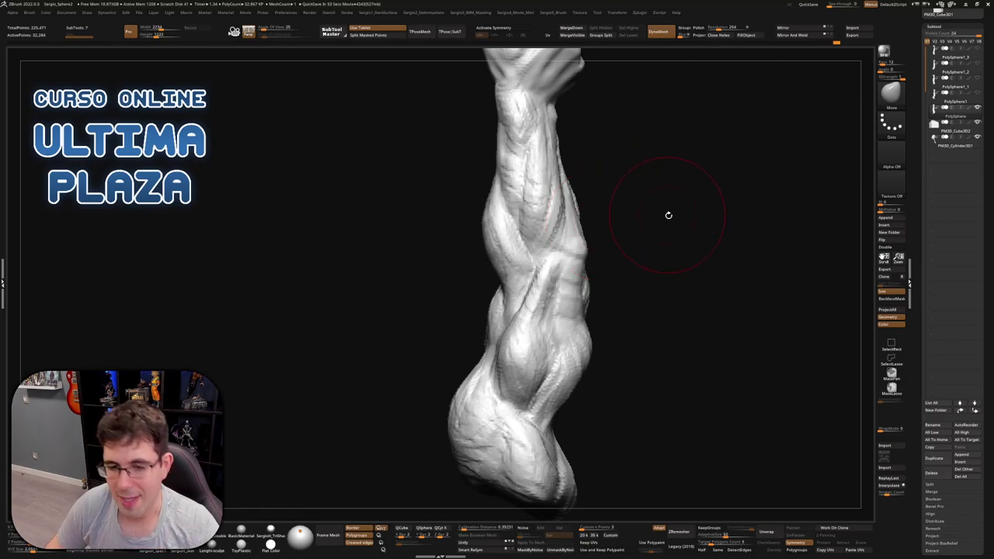
mouse_move(668, 215)
left_mouse_down()
mouse_move(660, 277)
mouse_move(641, 272)
mouse_move(618, 222)
mouse_move(594, 211)
mouse_move(556, 311)
mouse_move(496, 260)
mouse_move(533, 266)
left_mouse_up()
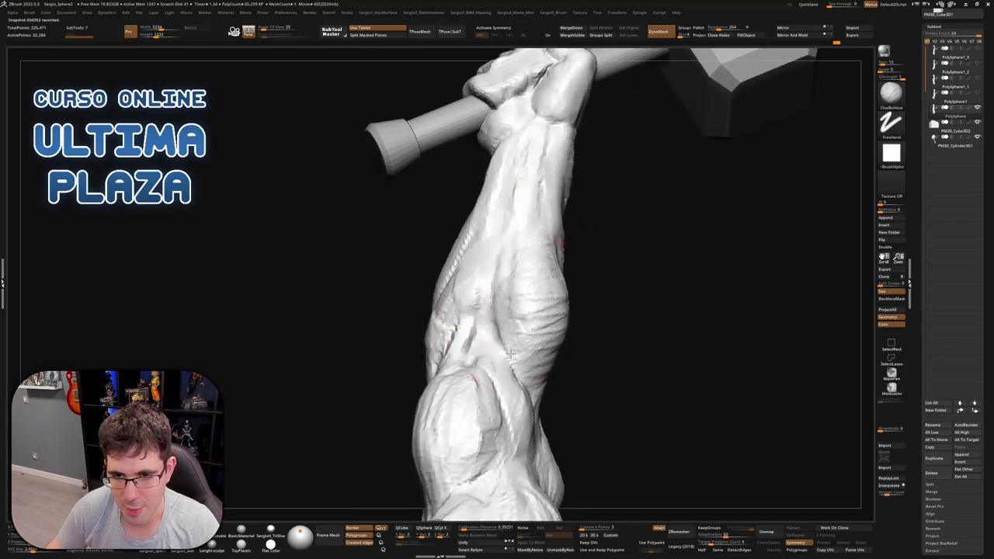
Adjust the DynaMesh resolution and remesh the fist on the handle for a smoother surface
mouse_move(515, 262)
left_mouse_down()
mouse_move(585, 260)
mouse_move(520, 306)
mouse_move(536, 264)
mouse_move(590, 299)
left_mouse_up()
mouse_move(602, 334)
left_mouse_down()
mouse_move(633, 342)
mouse_move(604, 339)
mouse_move(578, 374)
mouse_move(691, 103)
left_mouse_up()
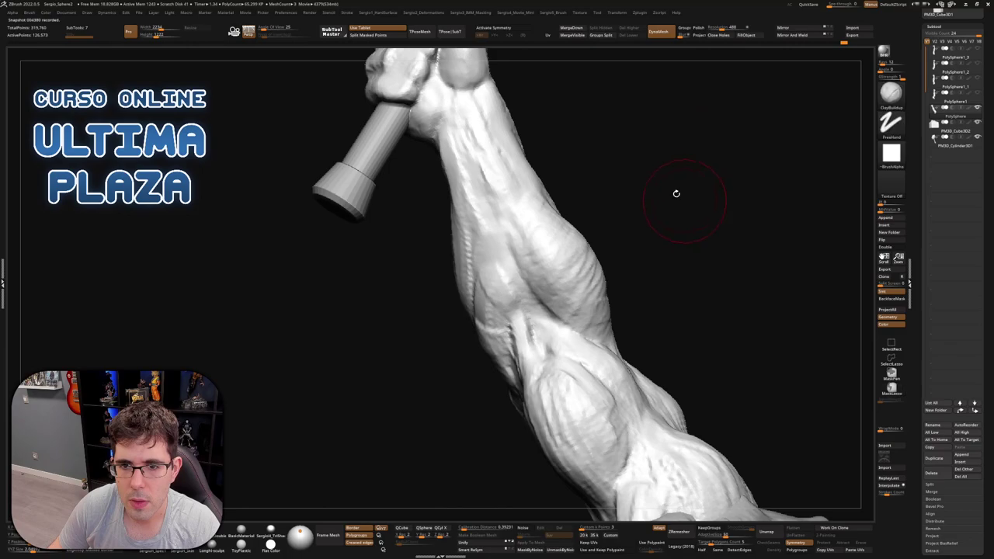
left_click_drag(676, 193, 699, 93)
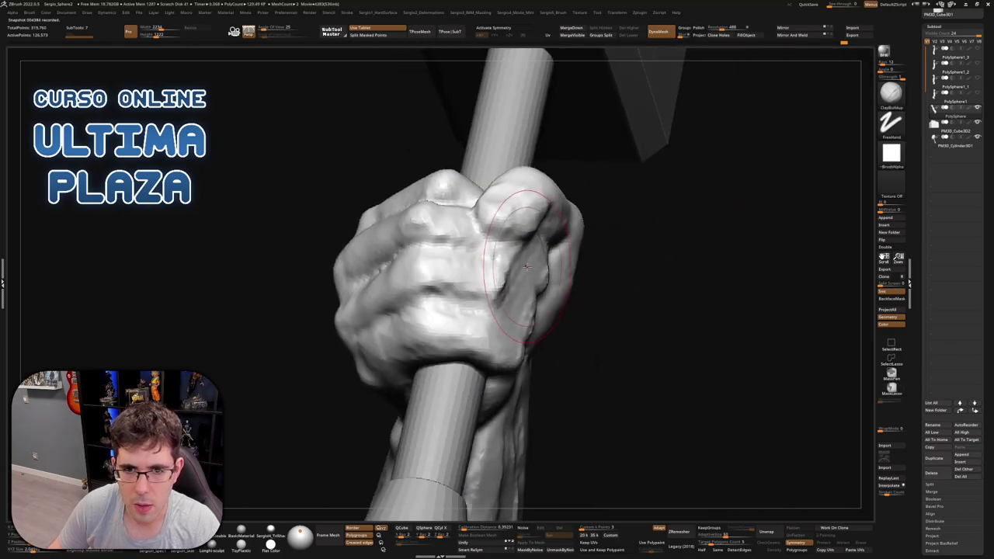
left_click_drag(722, 27, 725, 27)
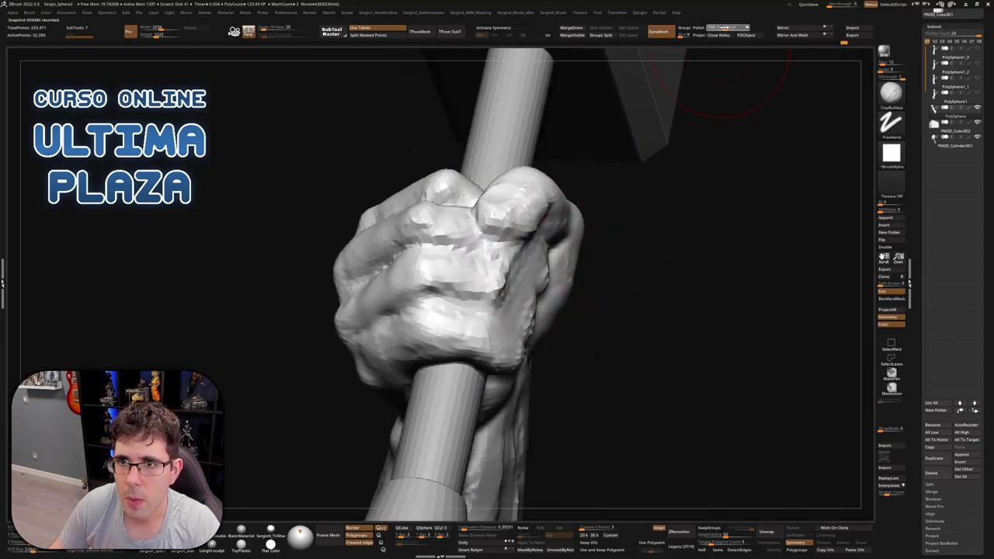
left_click_drag(722, 83, 726, 87, "ctrl")
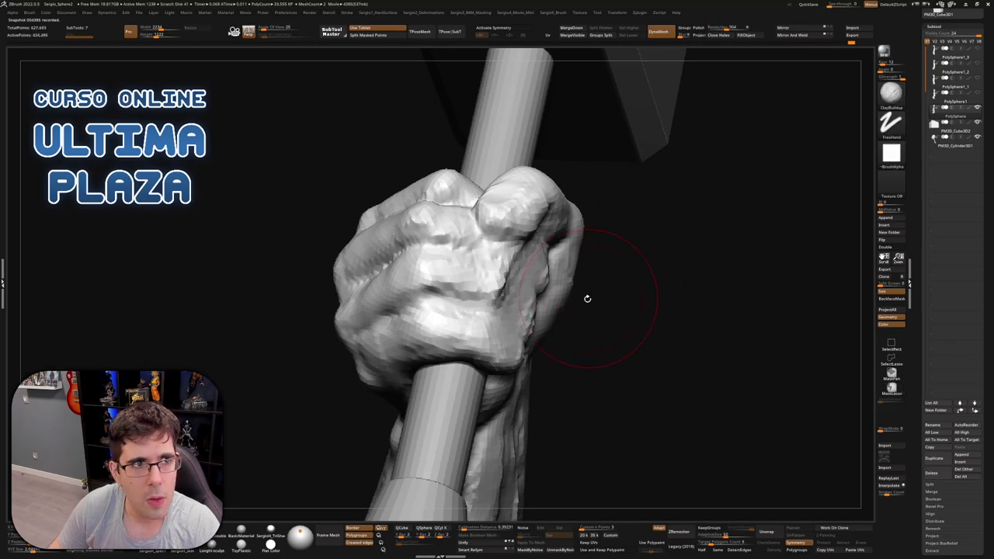
Carve diagonal crease lines across the forearm muscle with the crease brush
mouse_move(587, 298)
left_mouse_down()
mouse_move(579, 284)
mouse_move(658, 207)
mouse_move(598, 310)
mouse_move(556, 289)
mouse_move(545, 242)
mouse_move(572, 305)
mouse_move(586, 229)
left_mouse_up()
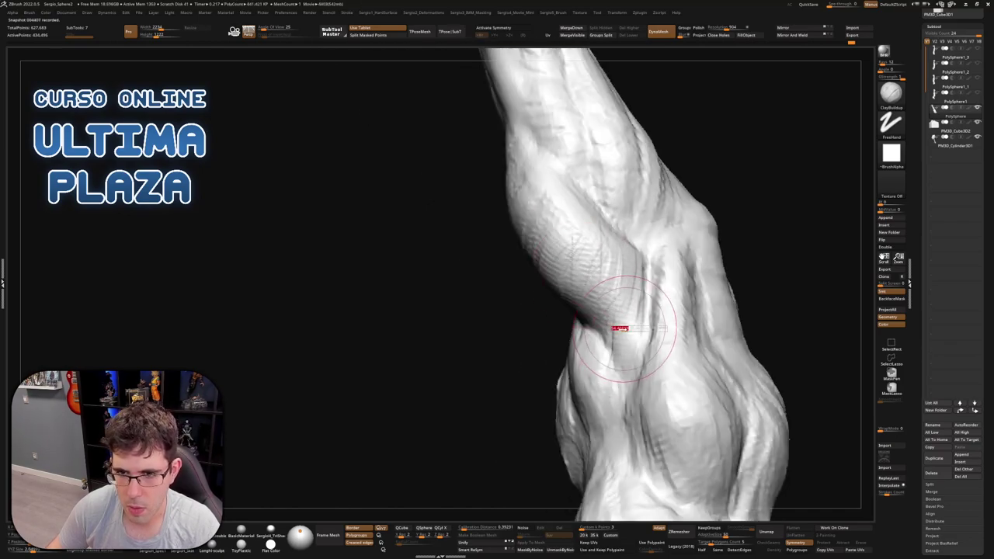
mouse_move(614, 295)
right_mouse_down()
mouse_move(602, 269)
mouse_move(587, 307)
mouse_move(533, 288)
right_mouse_up()
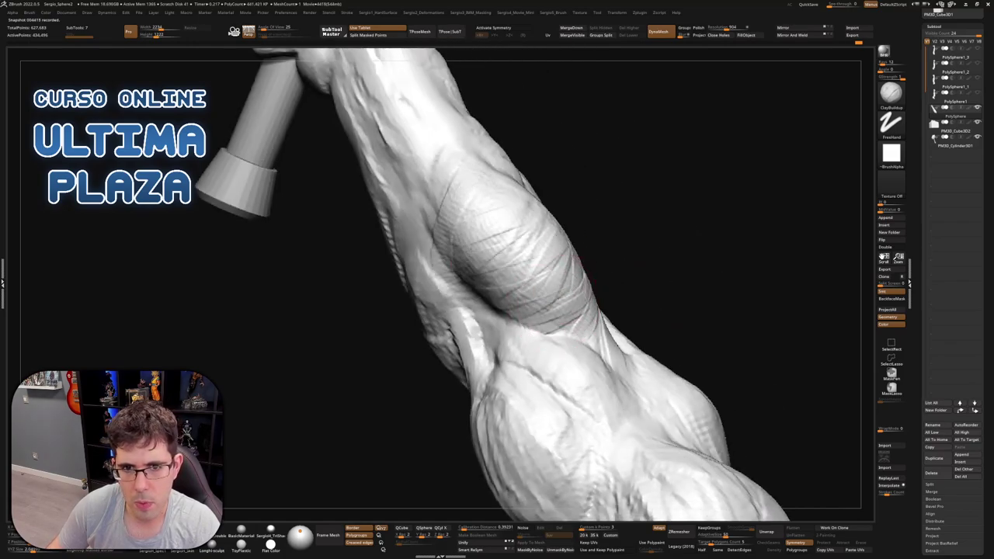
right_click_drag(463, 186, 460, 243)
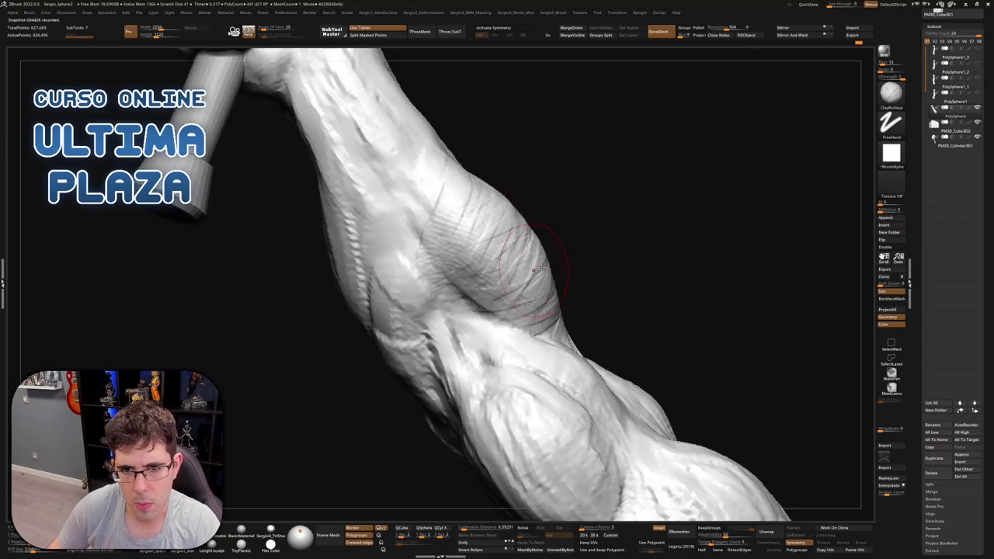
mouse_move(519, 268)
right_mouse_down()
mouse_move(488, 277)
mouse_move(556, 227)
right_mouse_up()
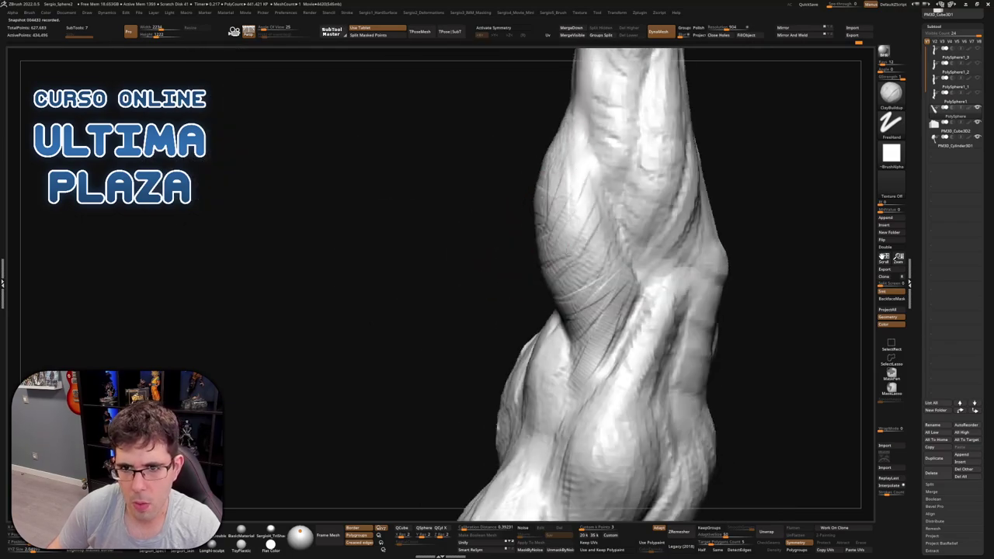
mouse_move(609, 280)
right_mouse_down()
mouse_move(657, 284)
mouse_move(658, 268)
right_mouse_up()
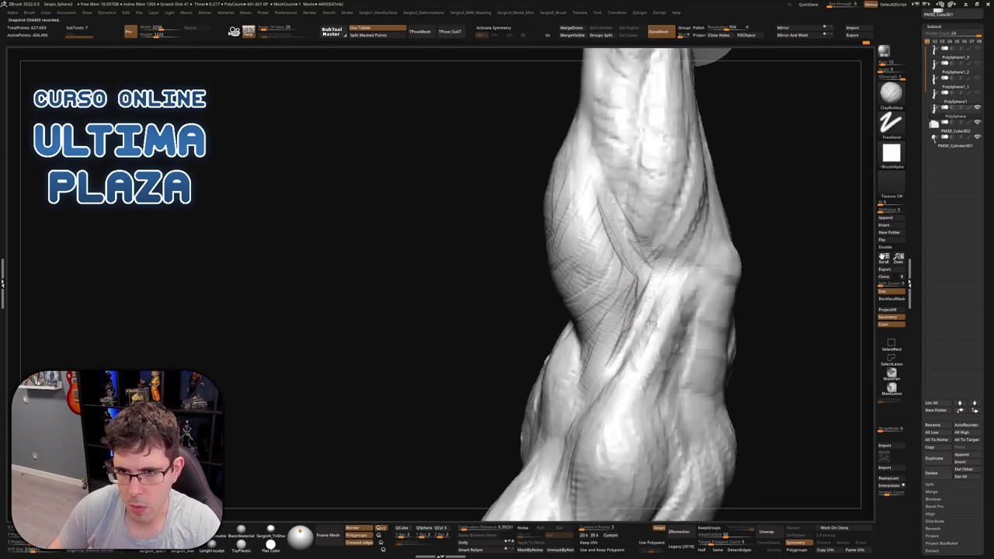
mouse_move(629, 217)
left_mouse_down()
mouse_move(661, 278)
mouse_move(598, 202)
mouse_move(636, 280)
mouse_move(614, 256)
mouse_move(614, 349)
left_mouse_up()
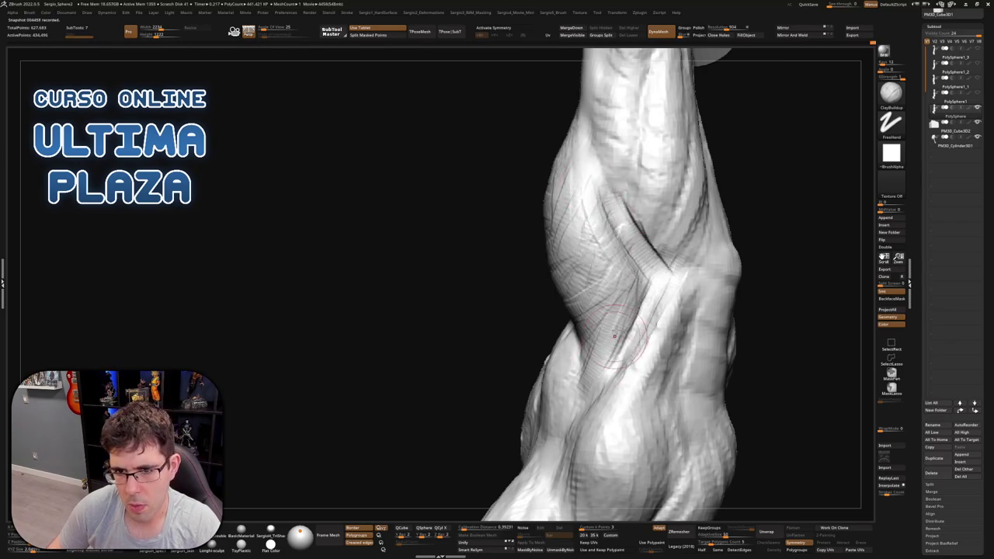
mouse_move(614, 349)
right_mouse_down()
mouse_move(583, 316)
mouse_move(525, 376)
right_mouse_up()
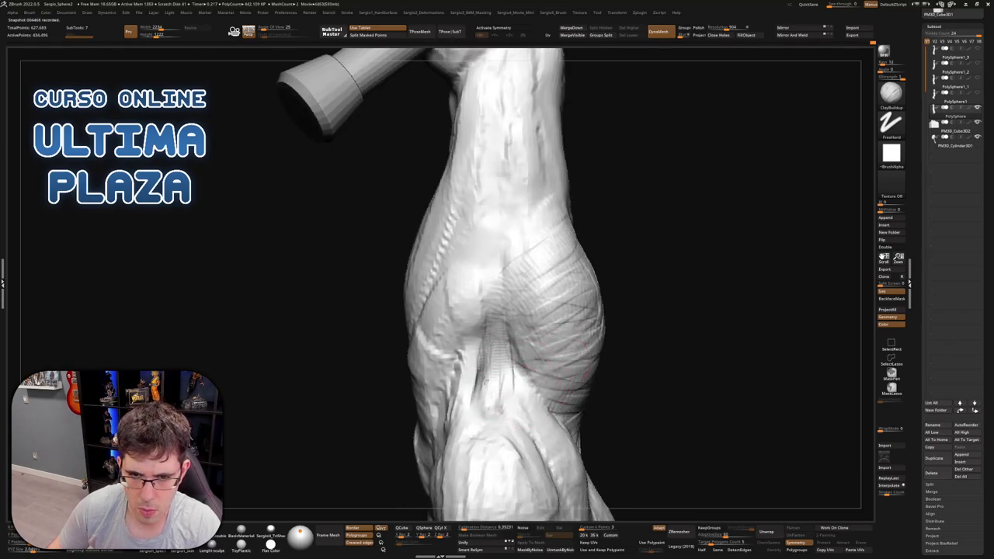
left_click_drag(485, 381, 518, 382)
mouse_move(509, 350)
left_mouse_down()
mouse_move(506, 279)
mouse_move(470, 319)
mouse_move(501, 342)
left_mouse_up()
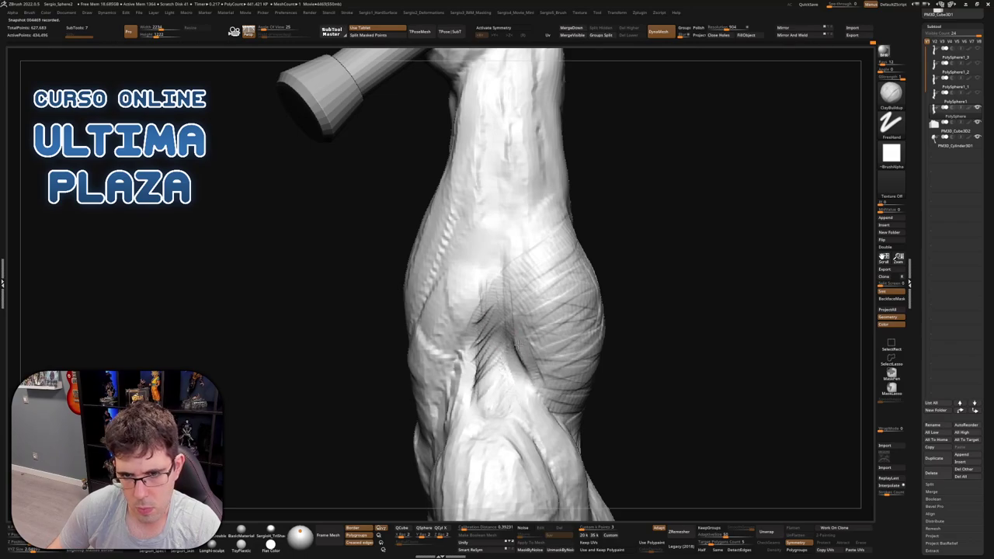
right_click_drag(534, 364, 541, 376)
mouse_move(497, 333)
right_mouse_down()
mouse_move(489, 400)
mouse_move(505, 383)
mouse_move(606, 348)
mouse_move(594, 411)
mouse_move(514, 307)
mouse_move(589, 310)
mouse_move(551, 295)
right_mouse_up()
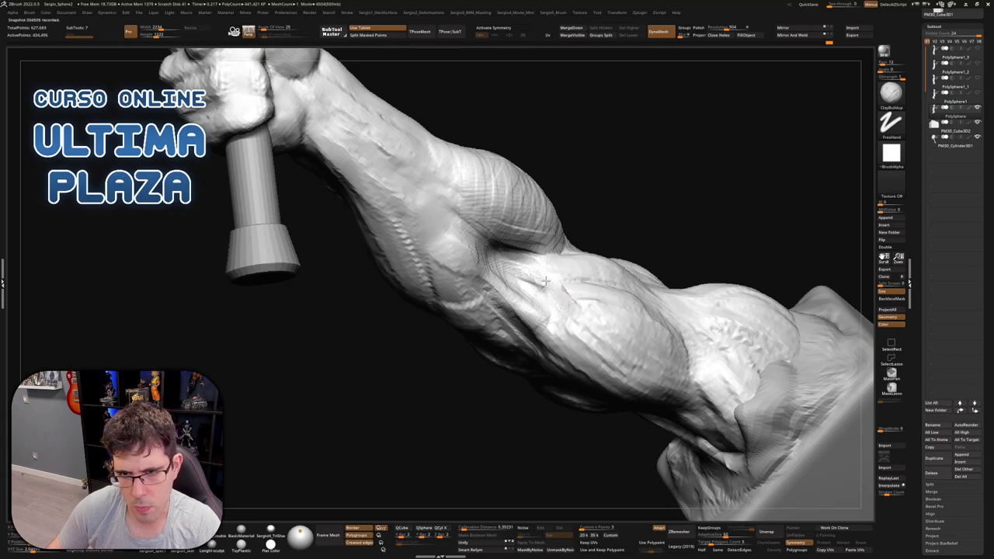
Pick the DamStandard brush from the spacebar palette
right_click_drag(543, 281, 557, 287)
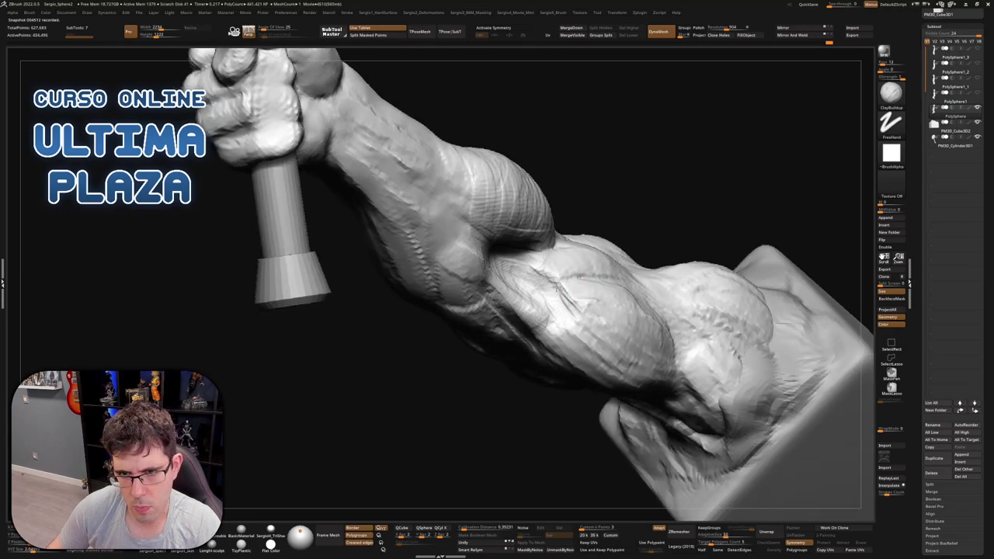
mouse_move(563, 322)
right_mouse_down()
mouse_move(608, 280)
mouse_move(676, 295)
mouse_move(585, 331)
mouse_move(568, 319)
mouse_move(581, 294)
mouse_move(625, 310)
mouse_move(599, 334)
right_mouse_up()
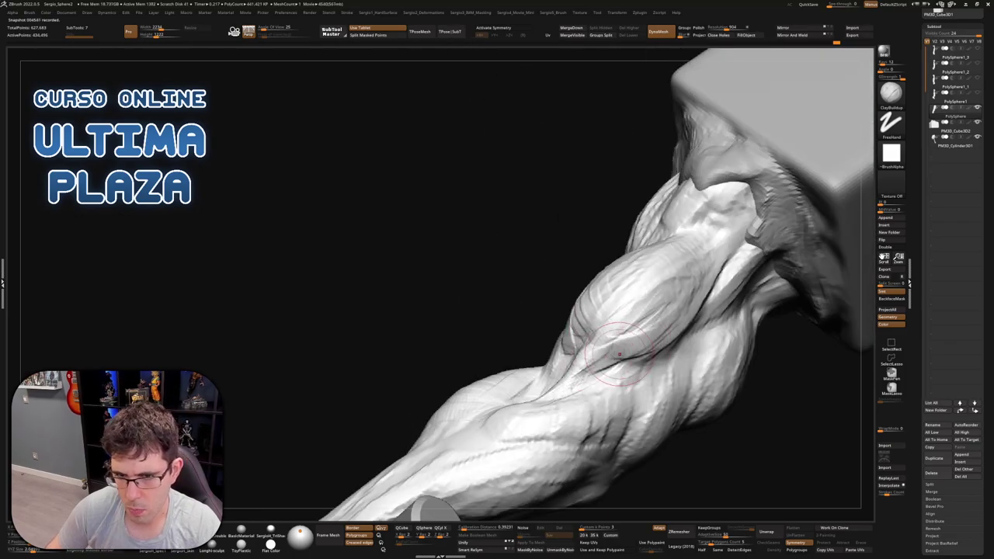
right_click_drag(613, 349, 643, 329)
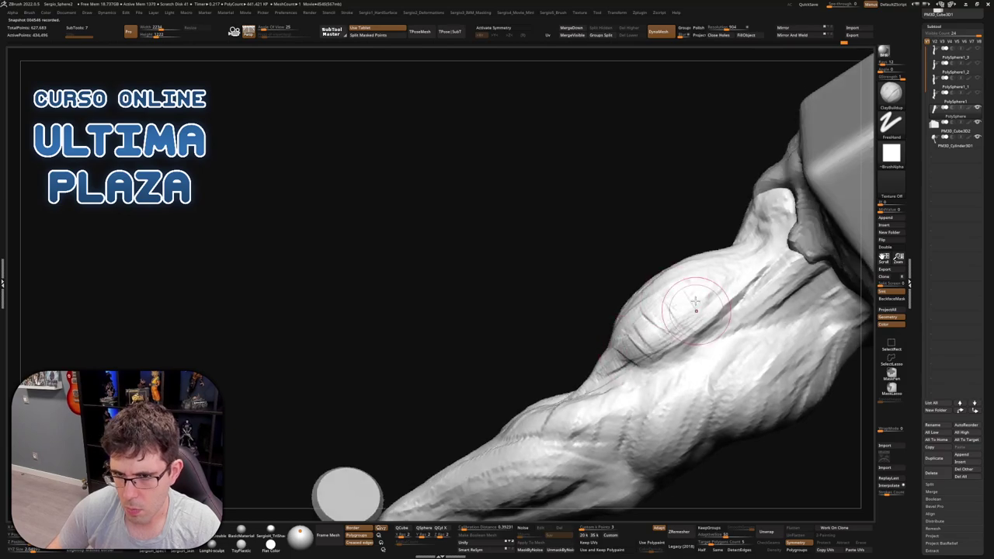
key("space")
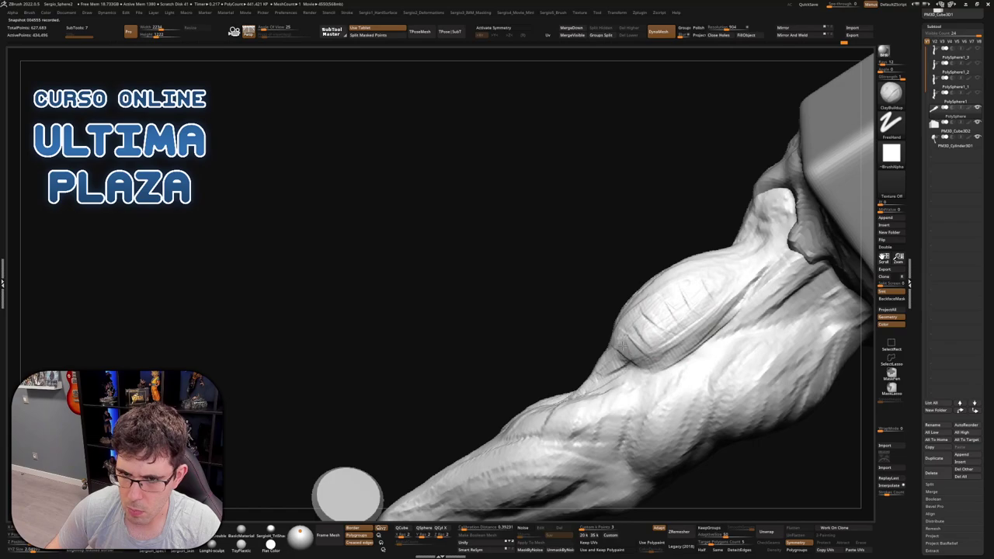
Orbit around the biceps and upper arm to inspect them from above and the side
right_click_drag(750, 278, 726, 313)
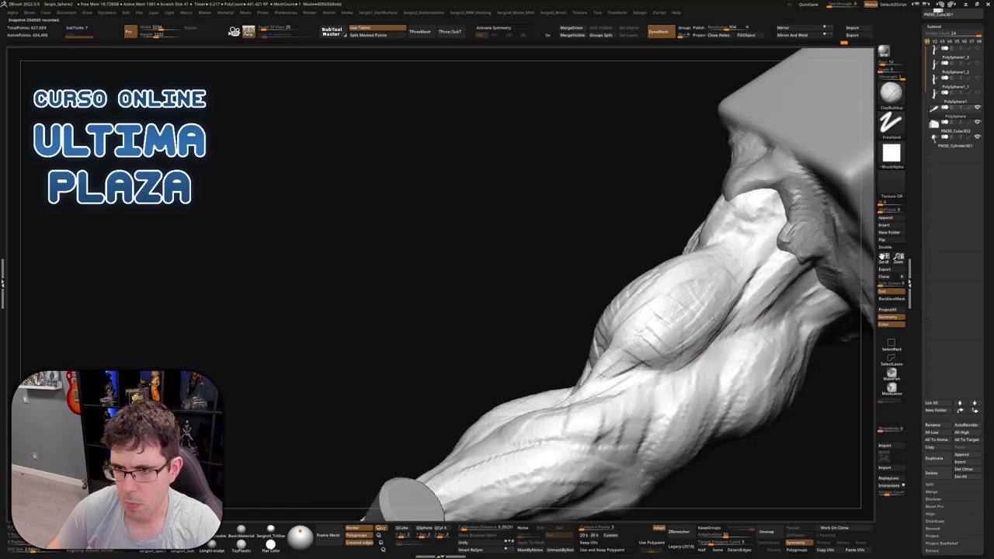
mouse_move(732, 277)
right_mouse_down()
mouse_move(746, 240)
mouse_move(704, 286)
right_mouse_up()
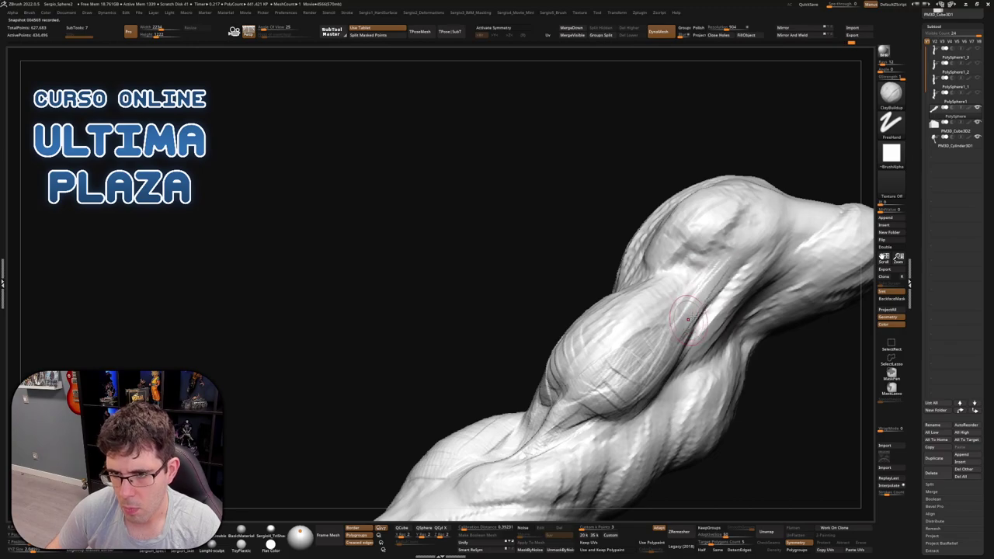
right_click_drag(688, 319, 695, 311)
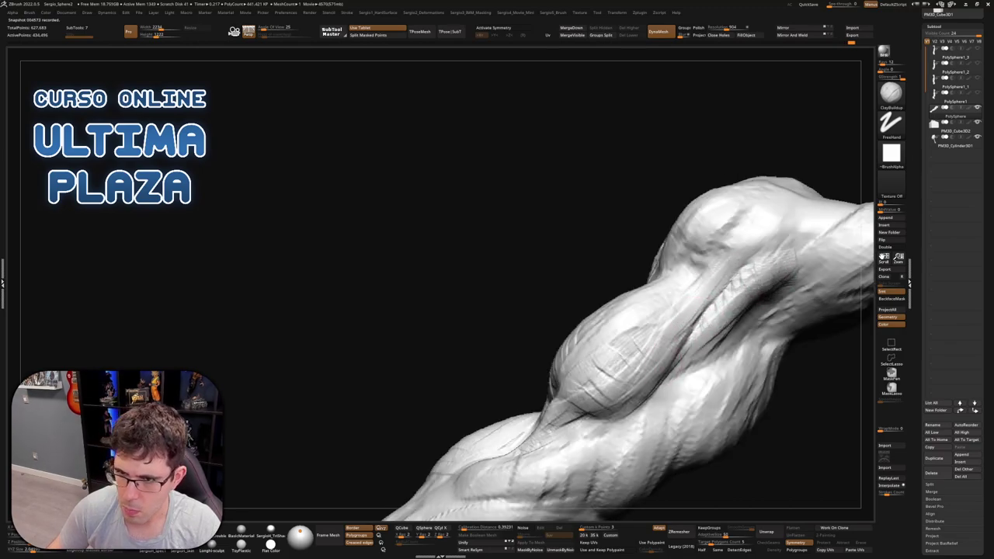
right_click_drag(710, 330, 630, 314)
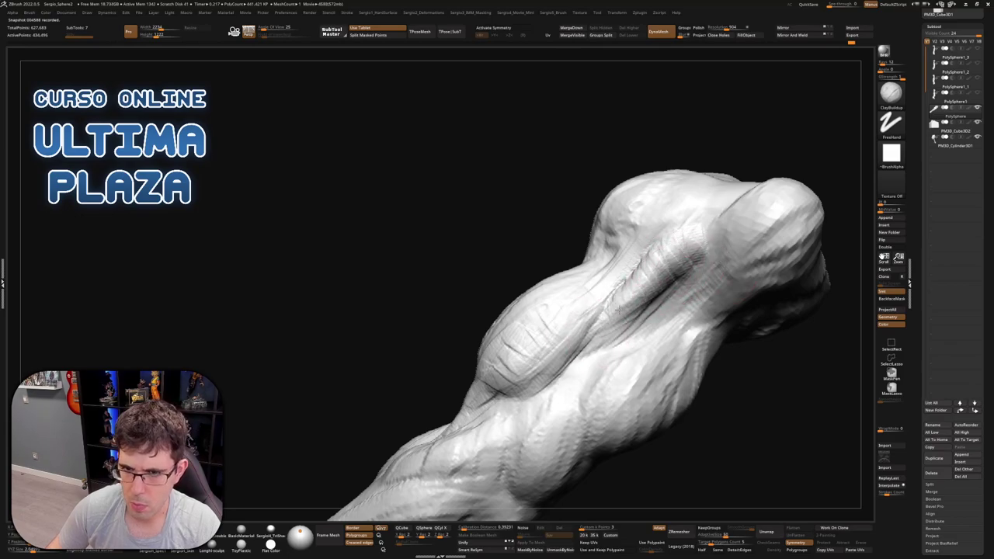
left_click_drag(568, 342, 614, 302)
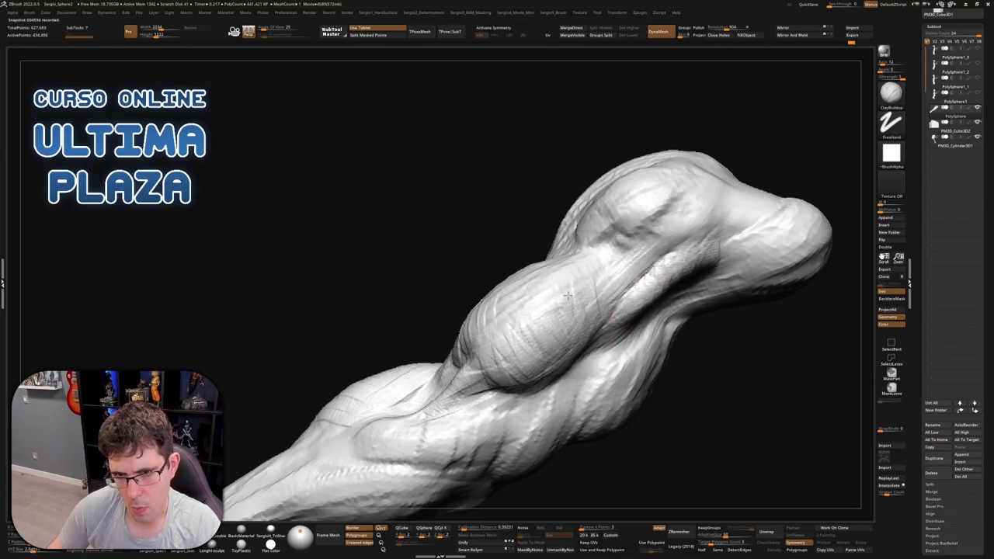
mouse_move(609, 349)
left_mouse_down()
mouse_move(730, 302)
mouse_move(512, 380)
mouse_move(569, 336)
mouse_move(550, 354)
left_mouse_up()
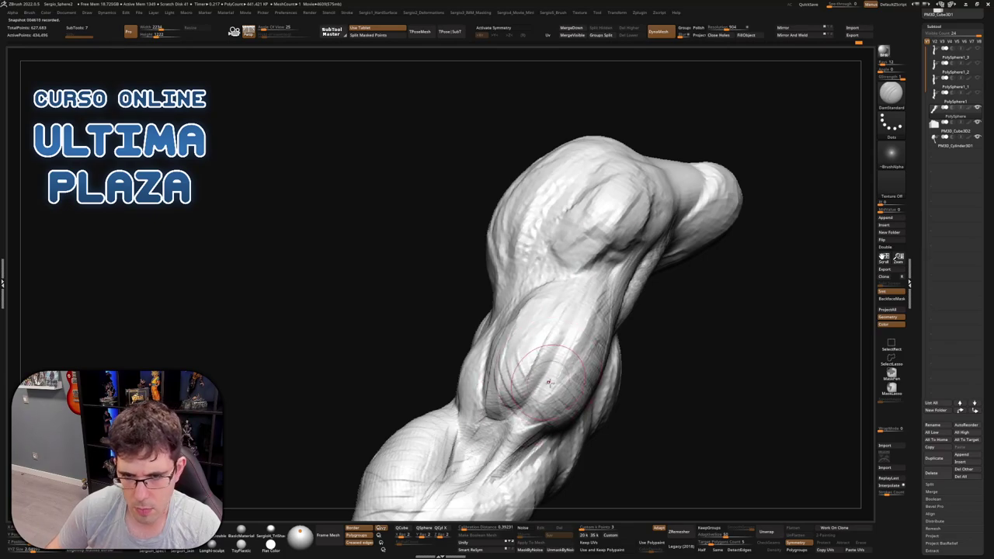
Switch to ClayBuildup (B, C) and build up clay on the upper arm muscle
mouse_move(544, 364)
left_mouse_down()
mouse_move(550, 404)
mouse_move(561, 376)
left_mouse_up()
key("b")
key("c")
key("b")
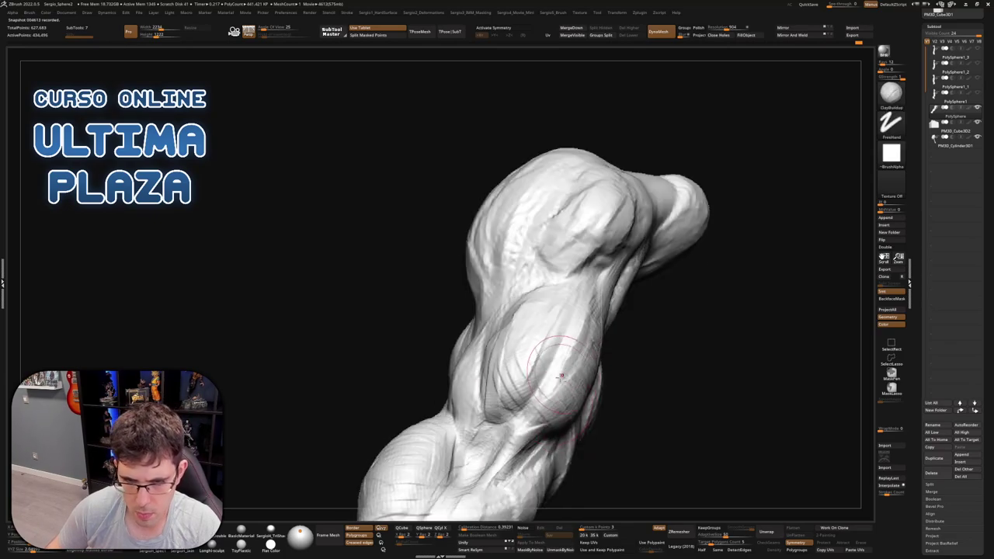
left_click_drag(525, 431, 517, 437)
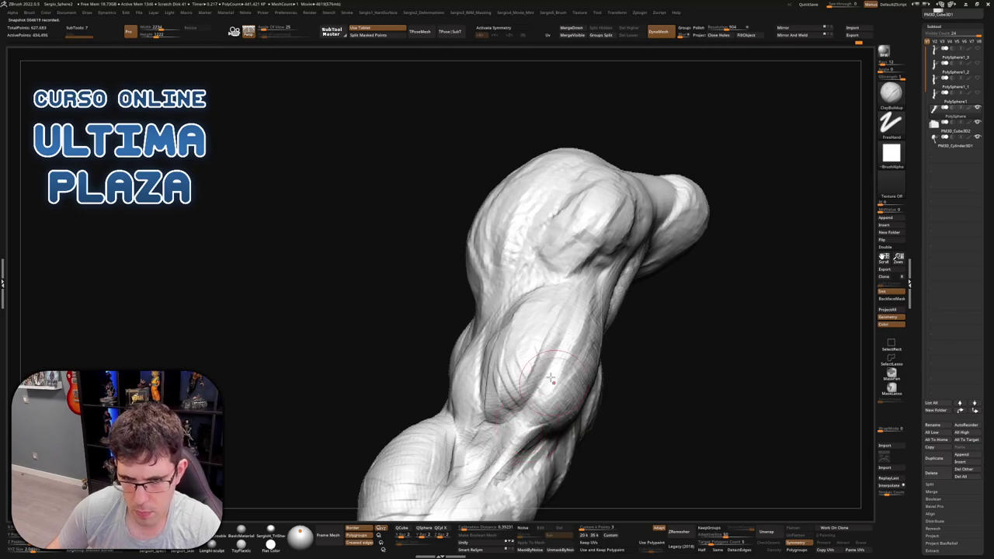
Build up clay strokes on the forearm muscle bulge
mouse_move(532, 413)
left_mouse_down()
mouse_move(564, 355)
mouse_move(595, 328)
mouse_move(573, 378)
mouse_move(579, 330)
left_mouse_up()
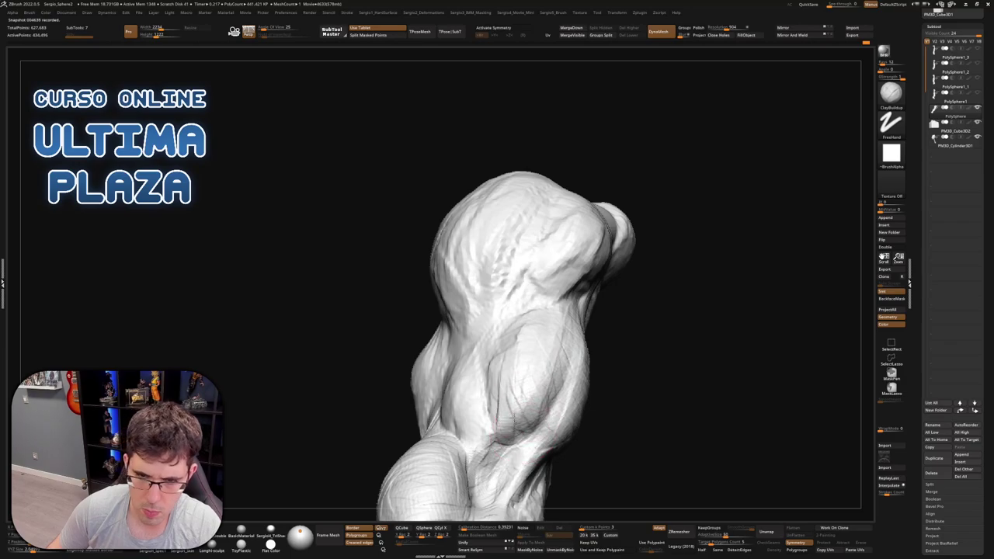
mouse_move(500, 392)
left_mouse_down()
mouse_move(598, 382)
mouse_move(608, 340)
mouse_move(544, 342)
left_mouse_up()
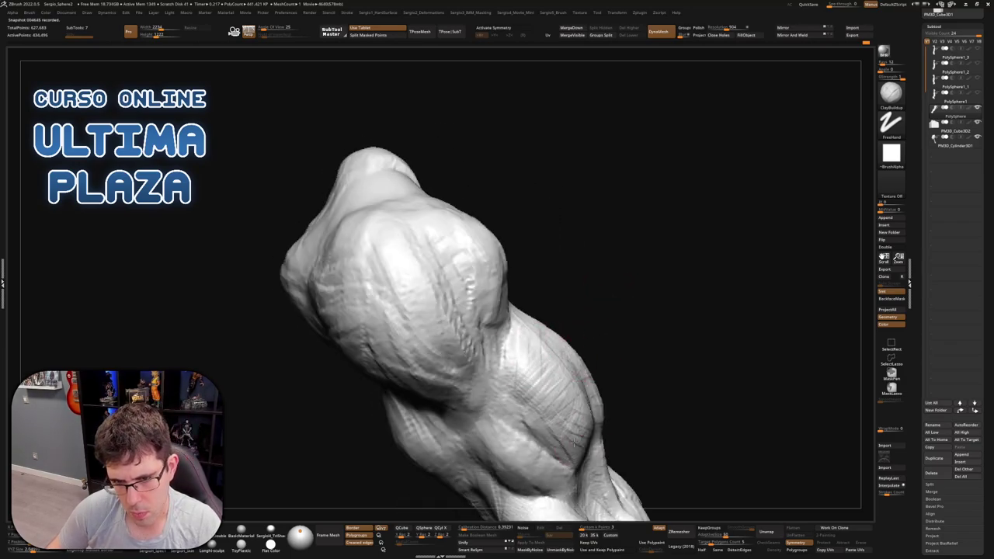
left_click_drag(572, 443, 563, 381)
left_click_drag(590, 427, 581, 389)
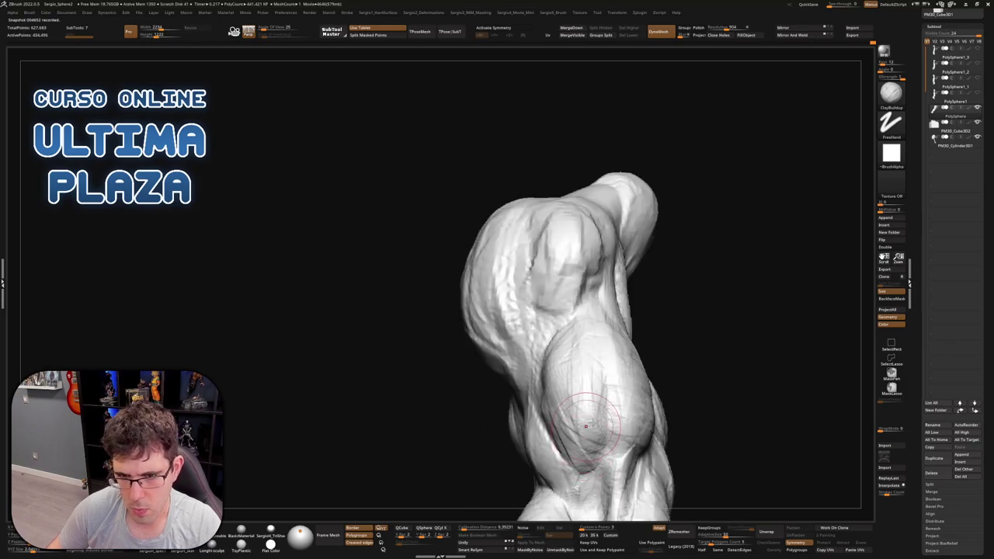
left_click_drag(586, 425, 575, 376)
left_click_drag(554, 431, 516, 350)
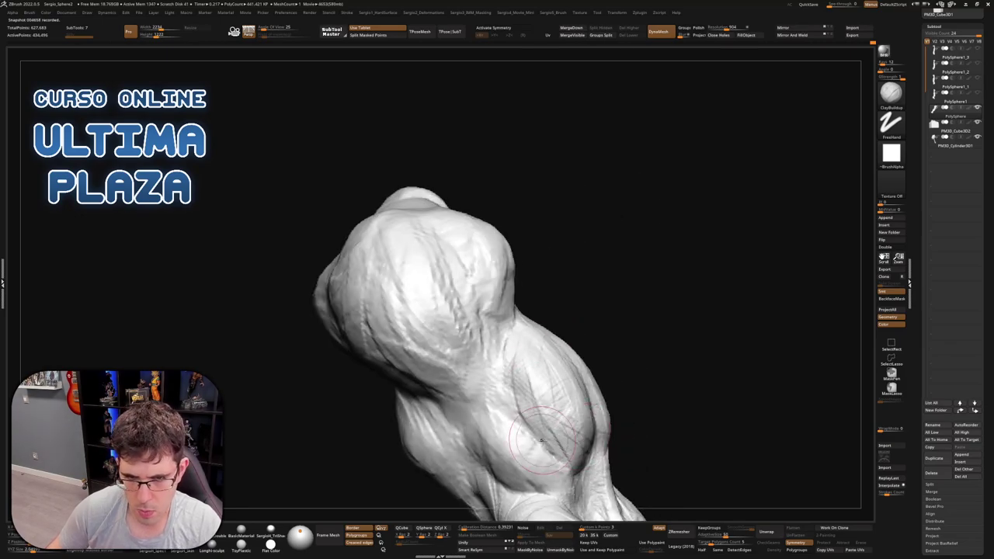
mouse_move(552, 426)
left_mouse_down()
mouse_move(516, 377)
mouse_move(521, 421)
mouse_move(522, 392)
left_mouse_up()
mouse_move(543, 426)
left_mouse_down()
mouse_move(545, 361)
mouse_move(537, 423)
mouse_move(541, 414)
left_mouse_up()
Add fine clay strokes on the fist
right_click_drag(529, 354, 594, 328)
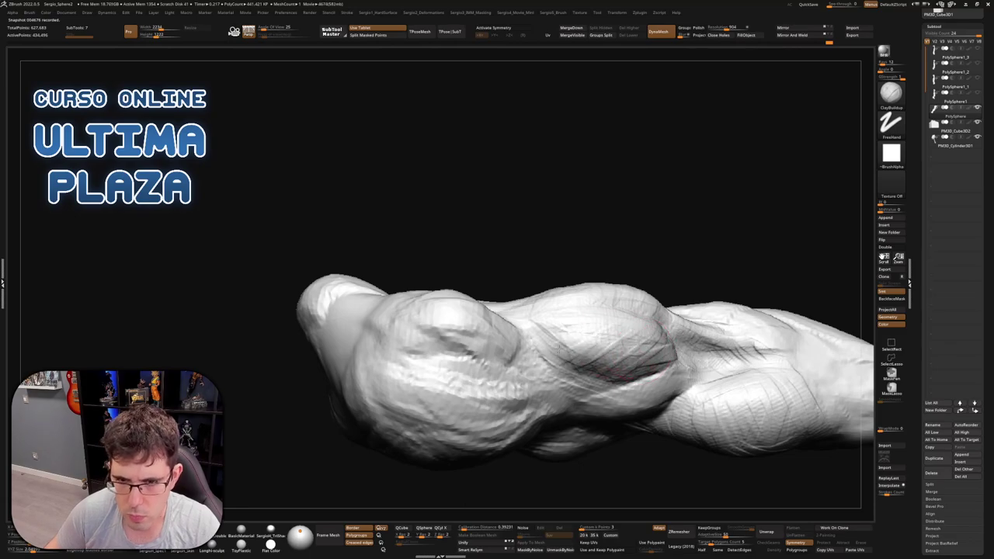
right_click_drag(633, 335, 687, 401)
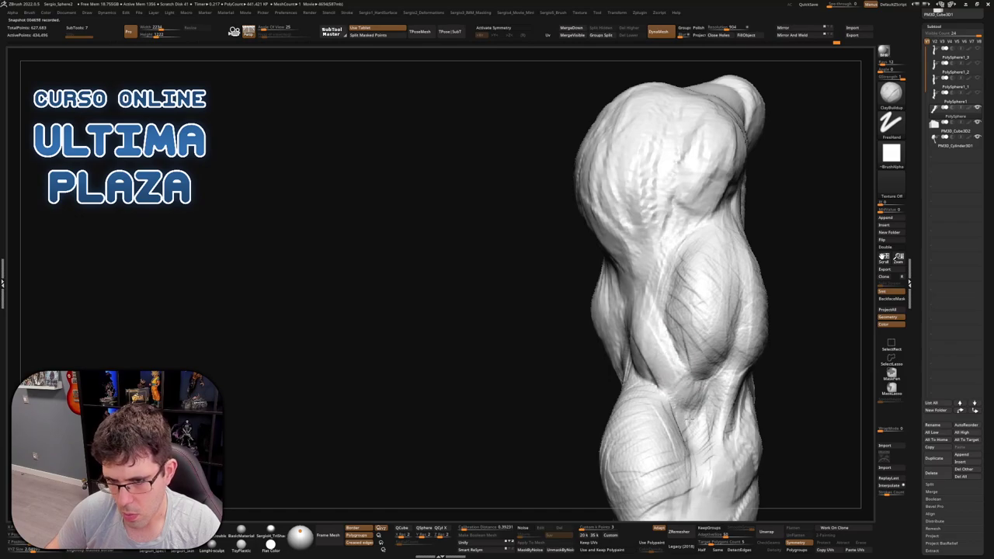
right_click_drag(646, 344, 671, 348)
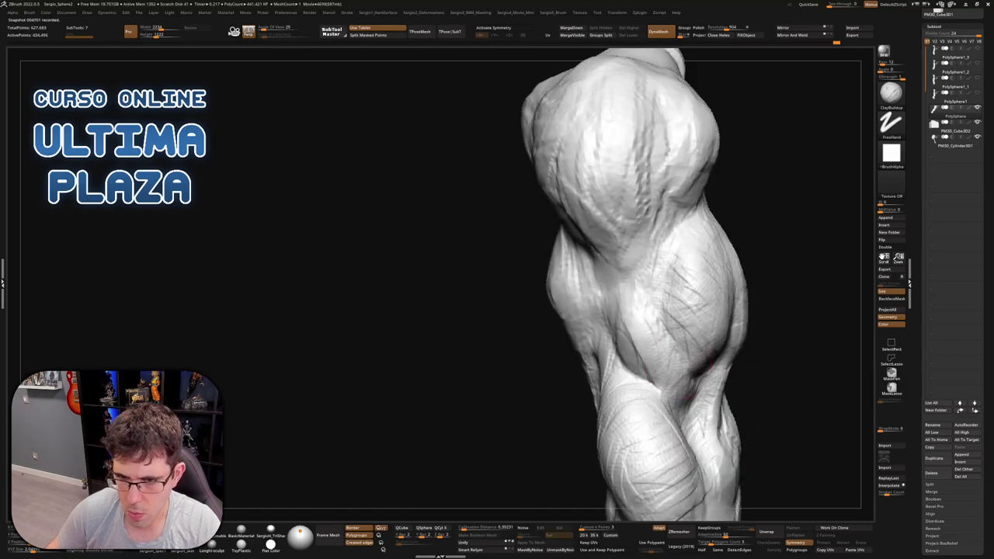
mouse_move(618, 309)
right_mouse_down()
mouse_move(656, 335)
mouse_move(637, 342)
mouse_move(612, 324)
mouse_move(627, 316)
mouse_move(590, 314)
right_mouse_up()
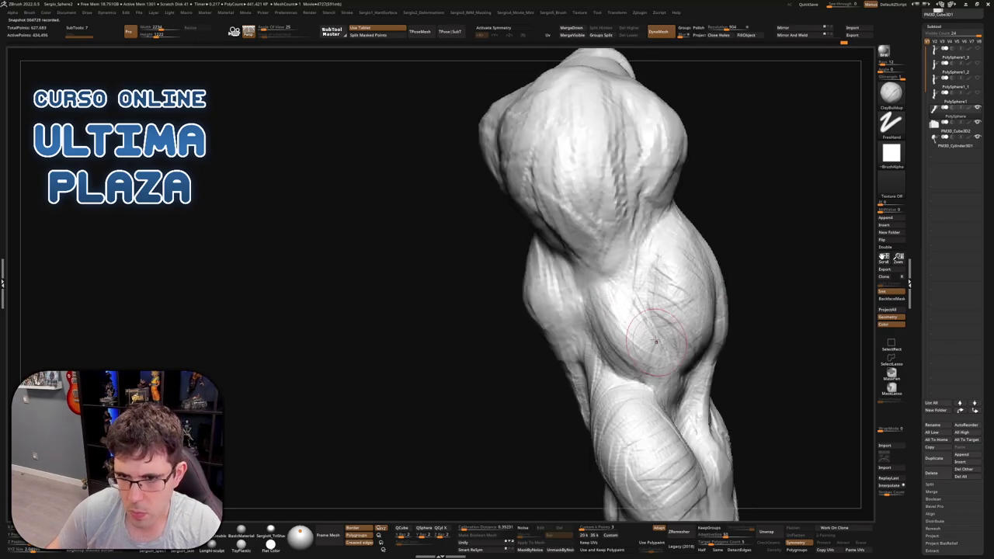
right_click_drag(606, 308, 637, 271)
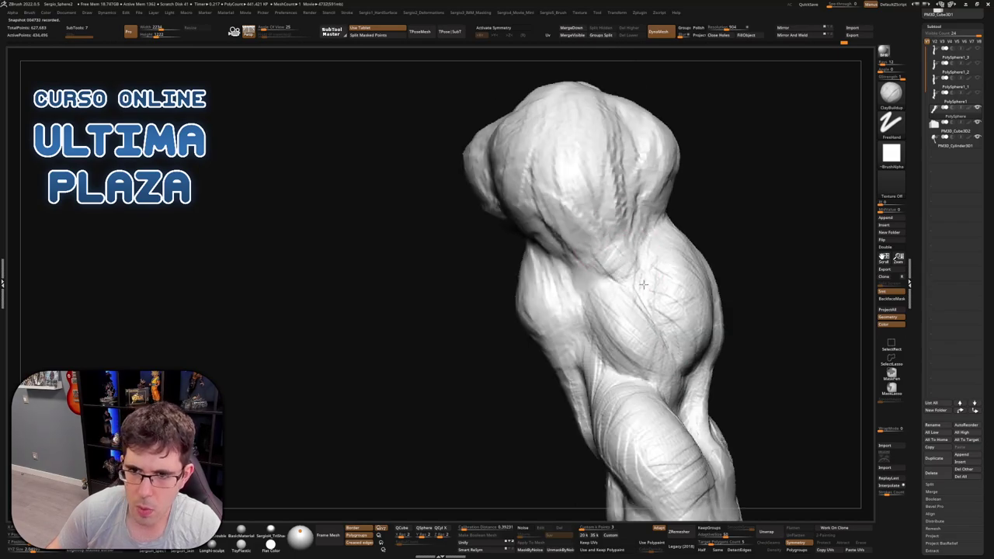
mouse_move(613, 252)
right_mouse_down()
mouse_move(625, 276)
mouse_move(621, 248)
mouse_move(614, 252)
mouse_move(623, 272)
right_mouse_up()
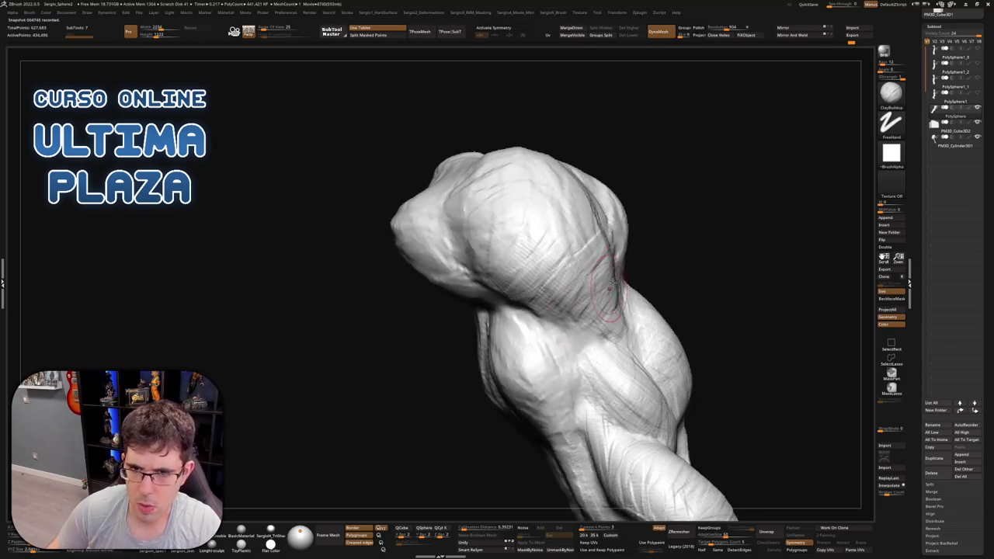
mouse_move(602, 306)
right_mouse_down()
mouse_move(566, 311)
mouse_move(581, 334)
right_mouse_up()
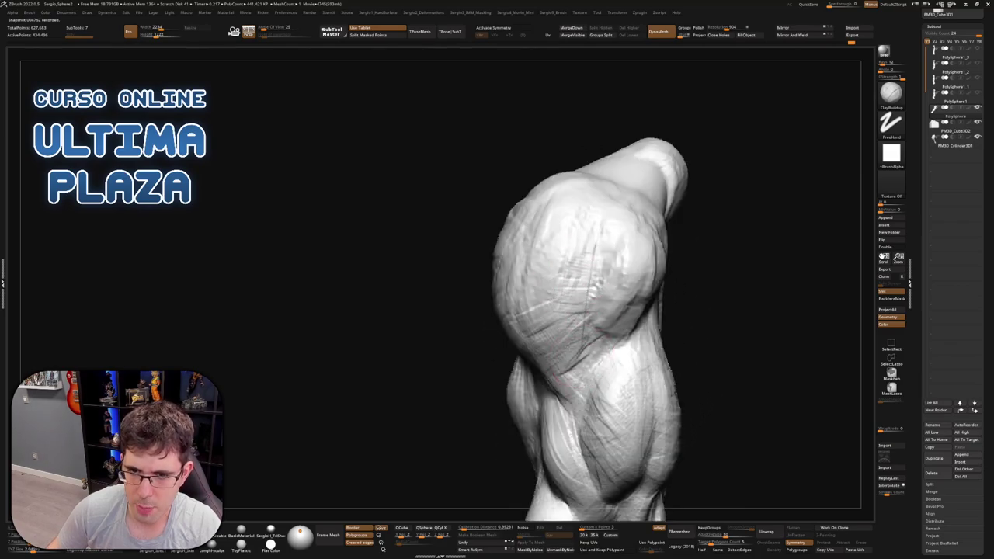
mouse_move(556, 289)
right_mouse_down()
mouse_move(661, 200)
mouse_move(628, 297)
mouse_move(598, 314)
right_mouse_up()
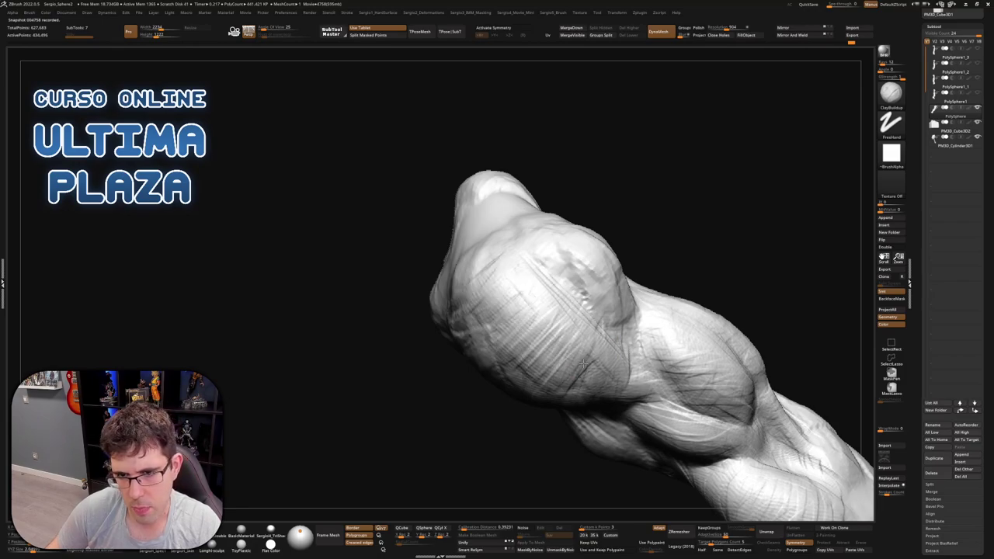
mouse_move(625, 359)
right_mouse_down()
mouse_move(595, 328)
mouse_move(584, 287)
right_mouse_up()
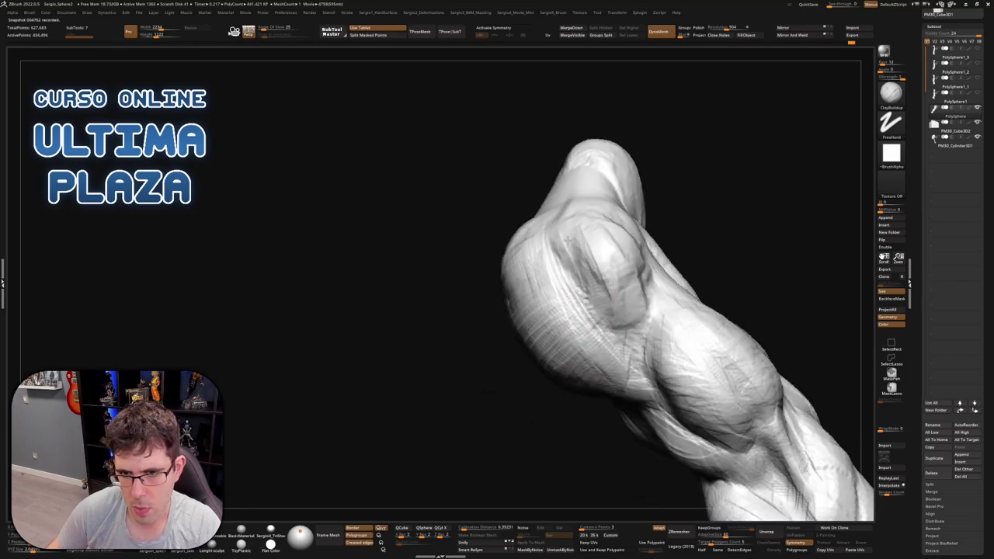
mouse_move(553, 227)
right_mouse_down()
mouse_move(664, 339)
mouse_move(555, 313)
mouse_move(567, 305)
right_mouse_up()
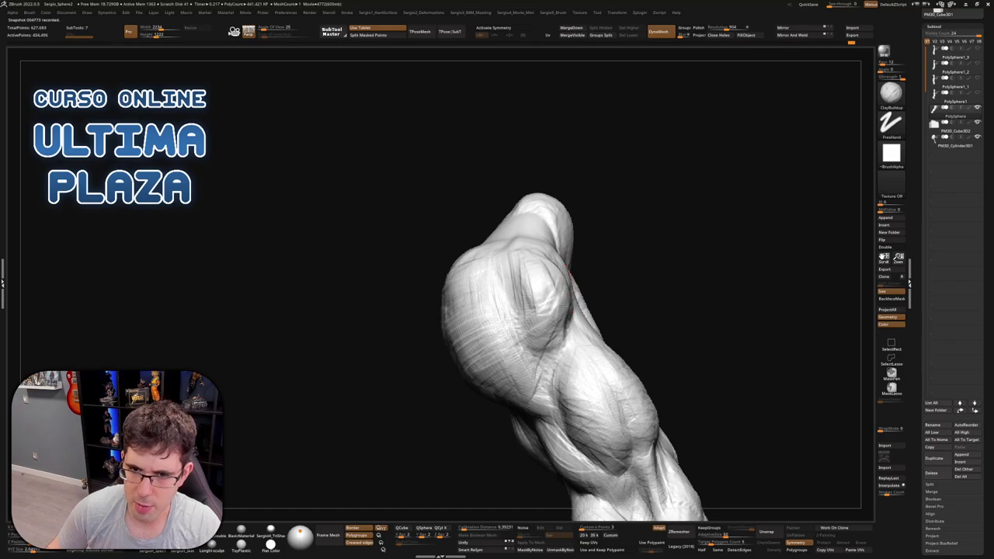
right_click_drag(568, 267, 557, 268)
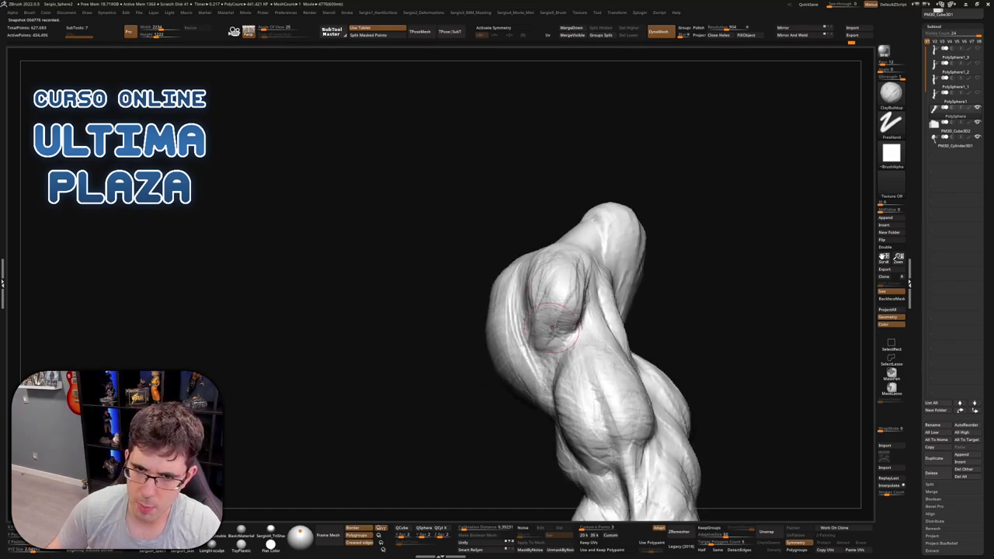
right_click_drag(554, 328, 566, 293)
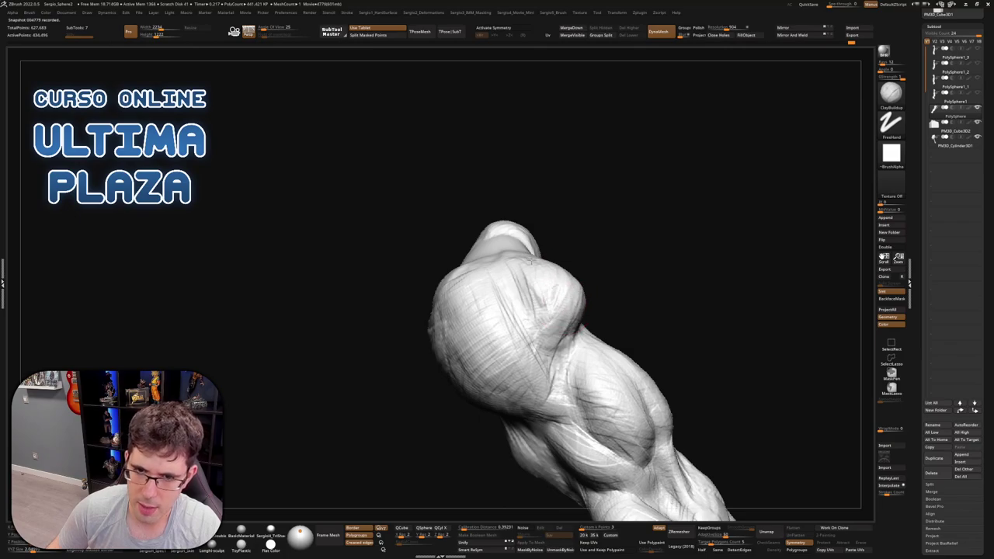
mouse_move(543, 262)
right_mouse_down()
mouse_move(544, 275)
mouse_move(612, 299)
mouse_move(612, 351)
mouse_move(596, 339)
right_mouse_up()
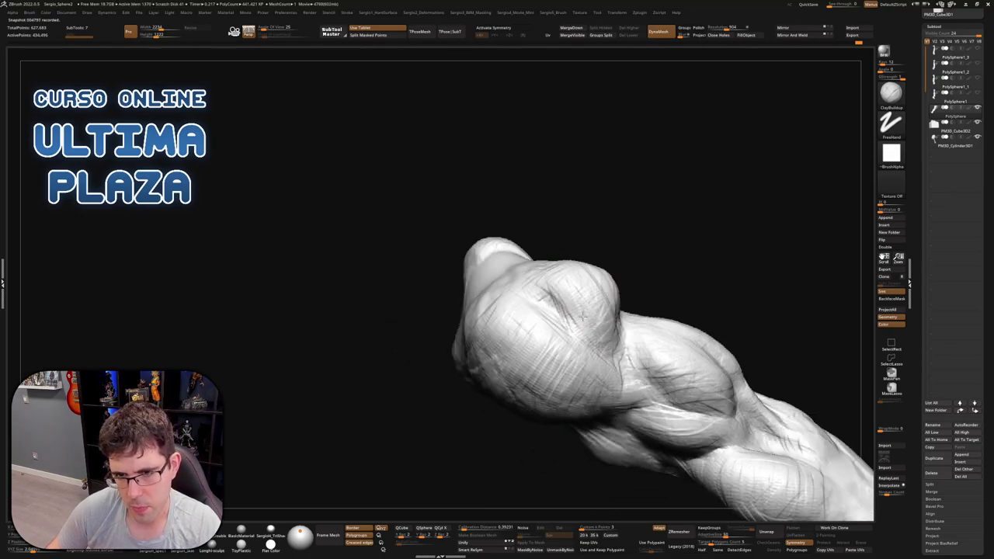
right_click_drag(571, 294, 539, 317)
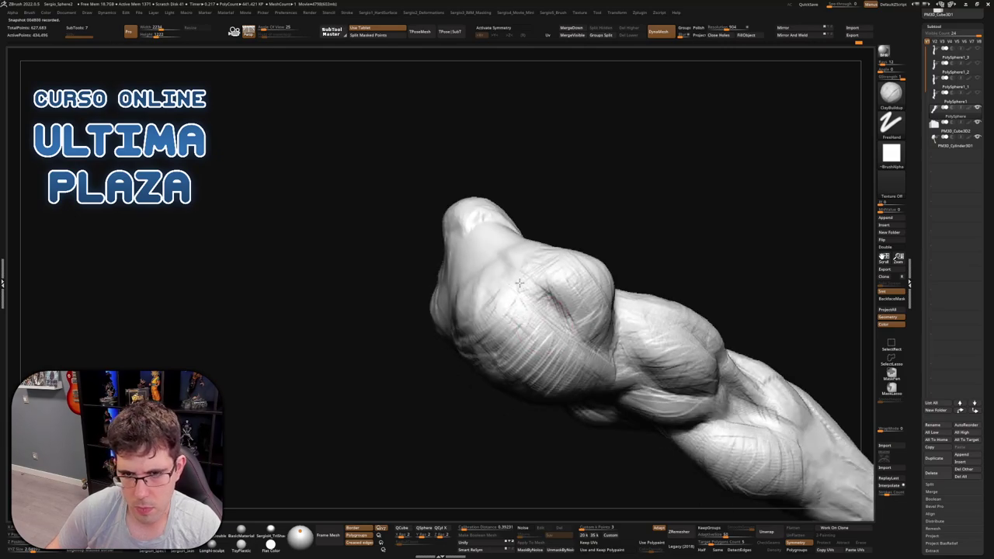
left_click_drag(524, 284, 552, 300)
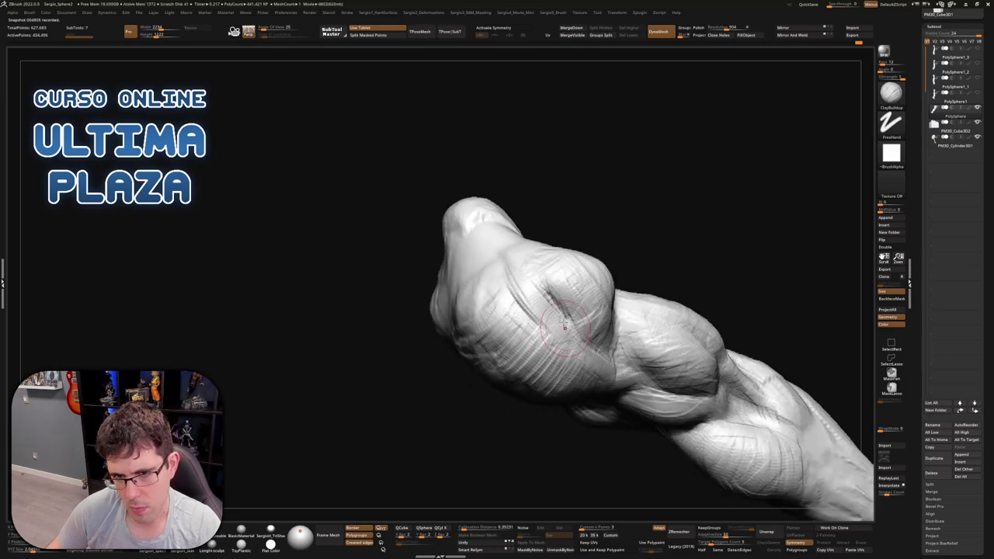
Build up the fist's front knuckle lobe with layered clay strokes
mouse_move(495, 272)
right_mouse_down()
mouse_move(567, 358)
mouse_move(616, 286)
mouse_move(602, 315)
mouse_move(637, 305)
mouse_move(586, 318)
right_mouse_up()
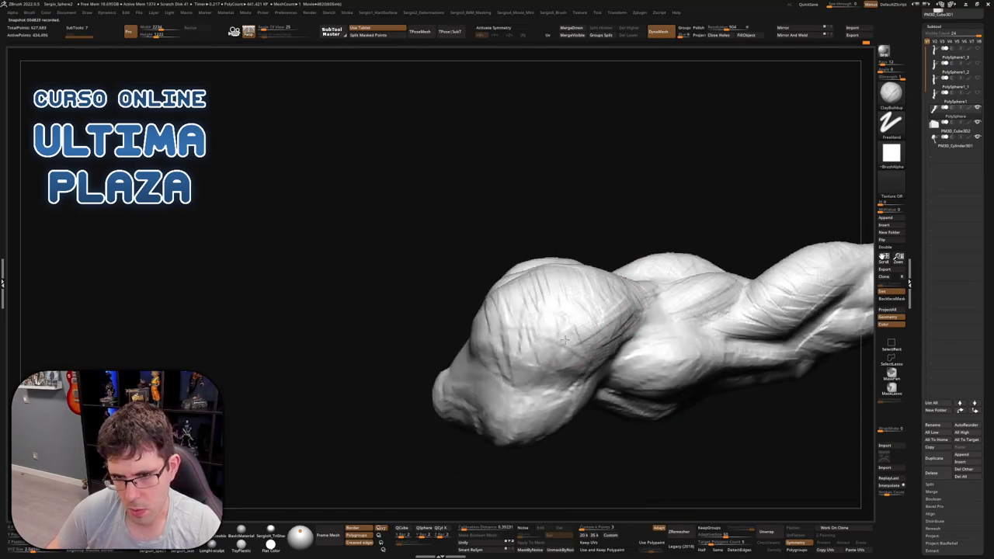
mouse_move(589, 359)
right_mouse_down()
mouse_move(575, 342)
mouse_move(594, 330)
mouse_move(598, 233)
mouse_move(641, 302)
right_mouse_up()
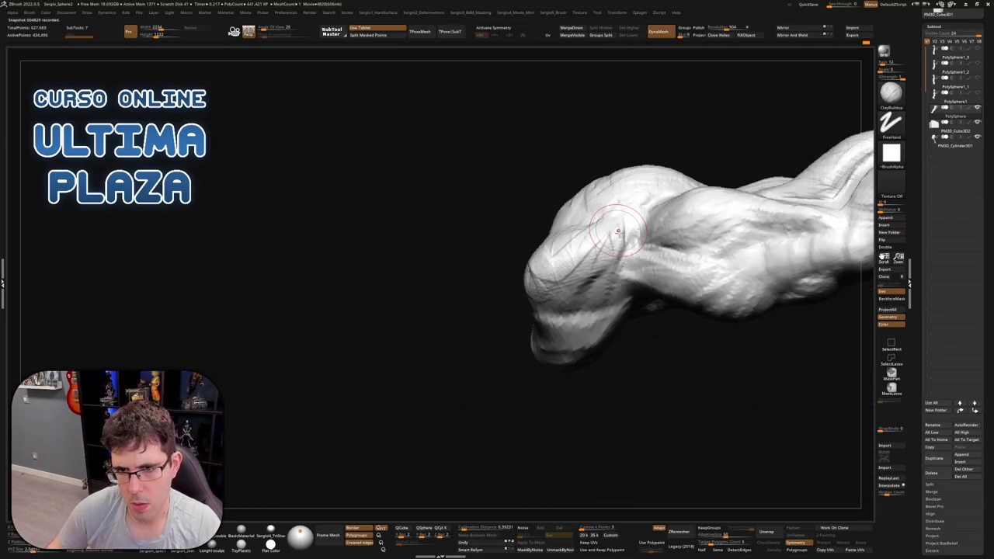
mouse_move(536, 306)
left_mouse_down()
mouse_move(563, 260)
mouse_move(585, 243)
mouse_move(582, 288)
mouse_move(563, 301)
mouse_move(590, 261)
left_mouse_up()
right_click_drag(614, 249, 622, 238)
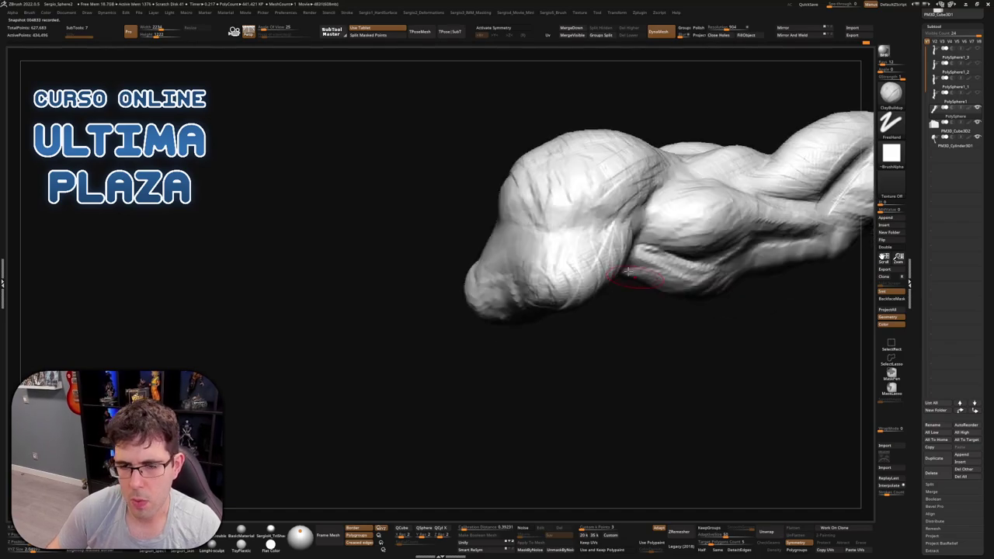
left_click_drag(621, 237, 559, 245)
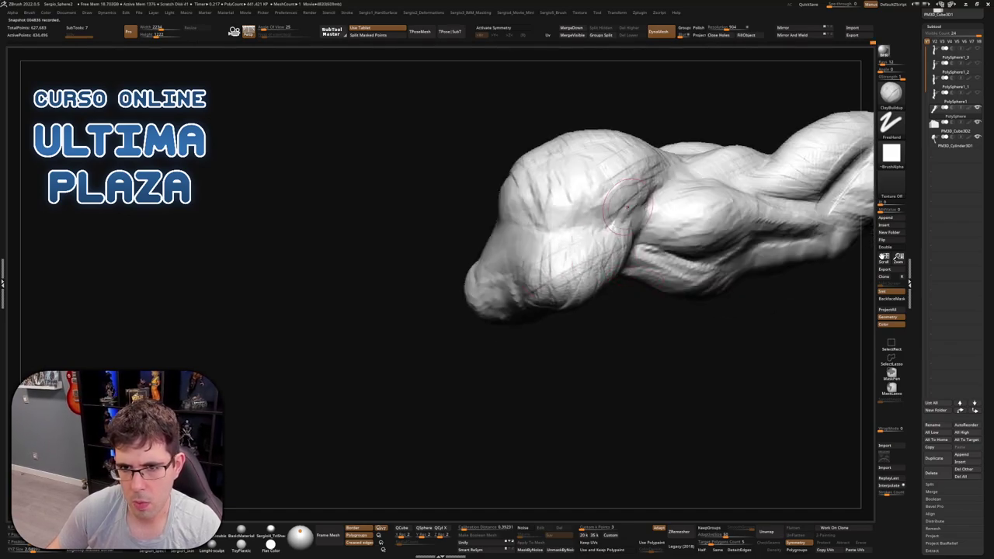
mouse_move(627, 204)
left_mouse_down()
mouse_move(559, 230)
mouse_move(557, 243)
mouse_move(555, 227)
mouse_move(577, 211)
mouse_move(601, 212)
mouse_move(543, 216)
mouse_move(565, 206)
mouse_move(506, 249)
mouse_move(538, 218)
mouse_move(574, 218)
left_mouse_up()
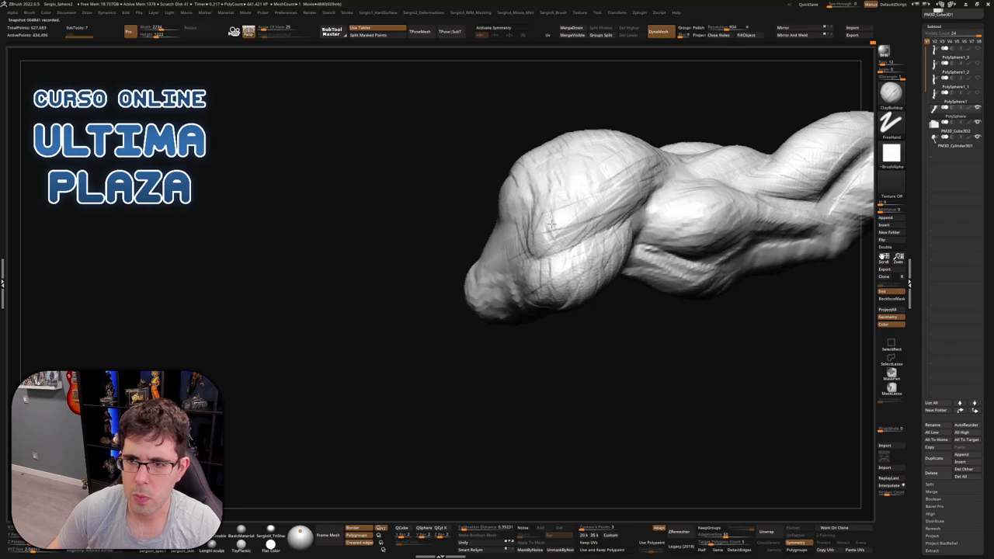
right_click_drag(635, 208, 567, 226)
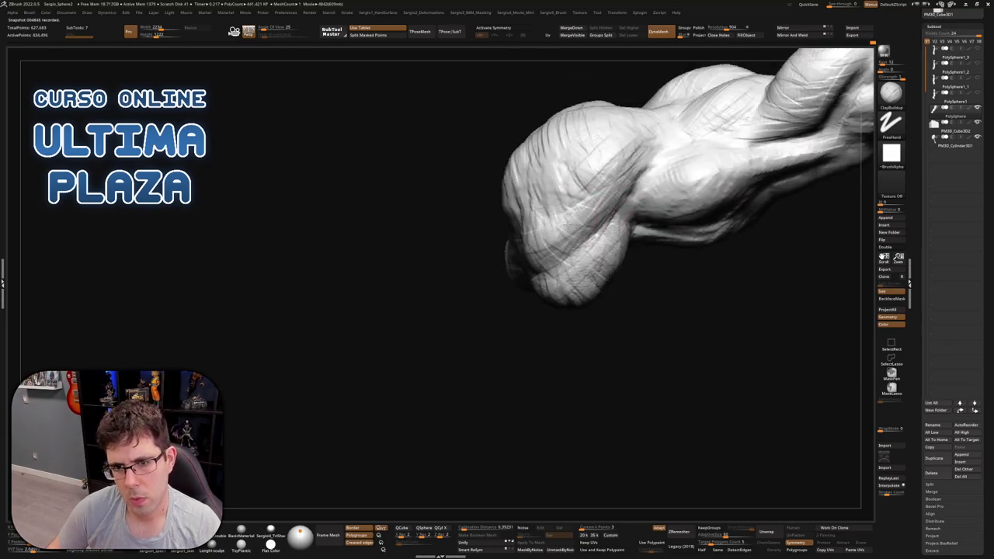
left_click_drag(587, 206, 578, 242)
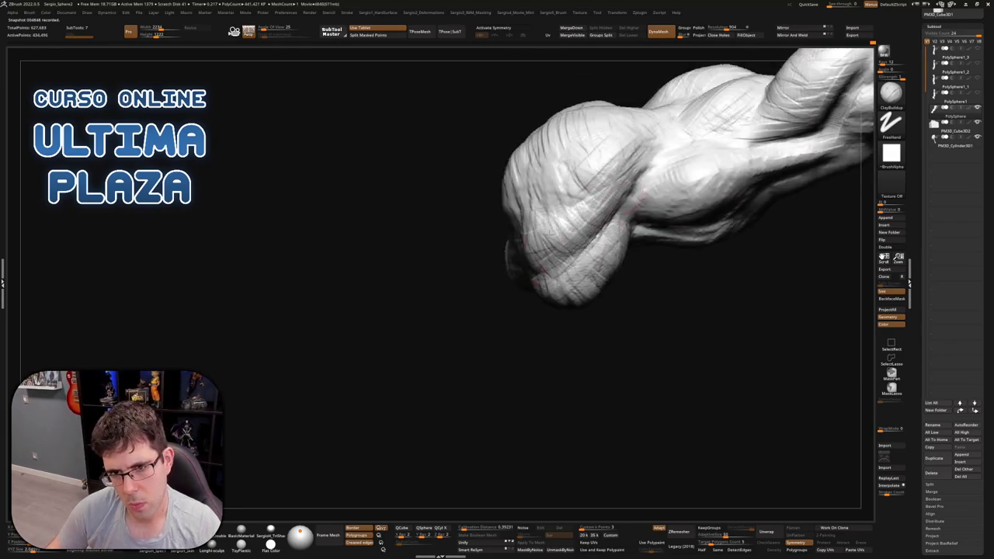
mouse_move(597, 226)
right_mouse_down()
mouse_move(653, 222)
mouse_move(608, 327)
mouse_move(559, 319)
mouse_move(543, 302)
mouse_move(539, 317)
mouse_move(574, 310)
mouse_move(584, 292)
right_mouse_up()
mouse_move(581, 371)
right_mouse_down()
mouse_move(676, 295)
mouse_move(582, 306)
mouse_move(540, 269)
mouse_move(566, 271)
mouse_move(571, 299)
mouse_move(554, 293)
right_mouse_up()
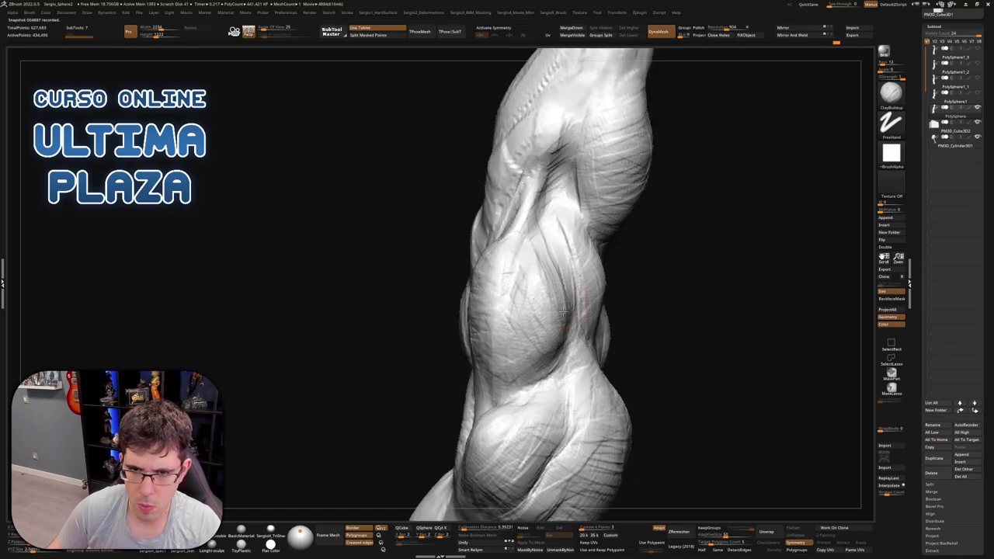
mouse_move(549, 355)
right_mouse_down()
mouse_move(512, 271)
mouse_move(477, 277)
mouse_move(495, 284)
mouse_move(460, 331)
mouse_move(473, 342)
right_mouse_up()
key("b")
key("m")
key("v")
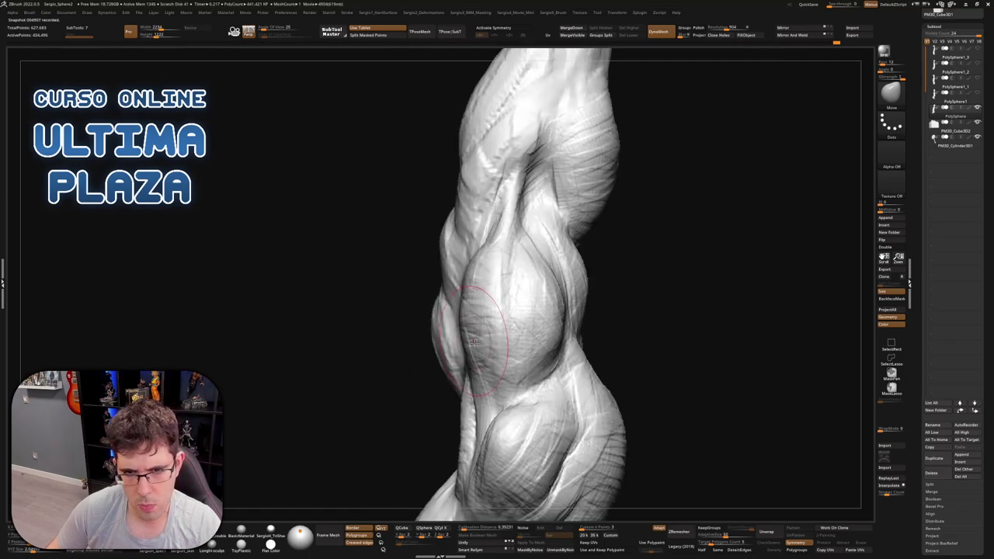
mouse_move(444, 311)
right_mouse_down()
mouse_move(453, 262)
mouse_move(492, 327)
mouse_move(571, 291)
right_mouse_up()
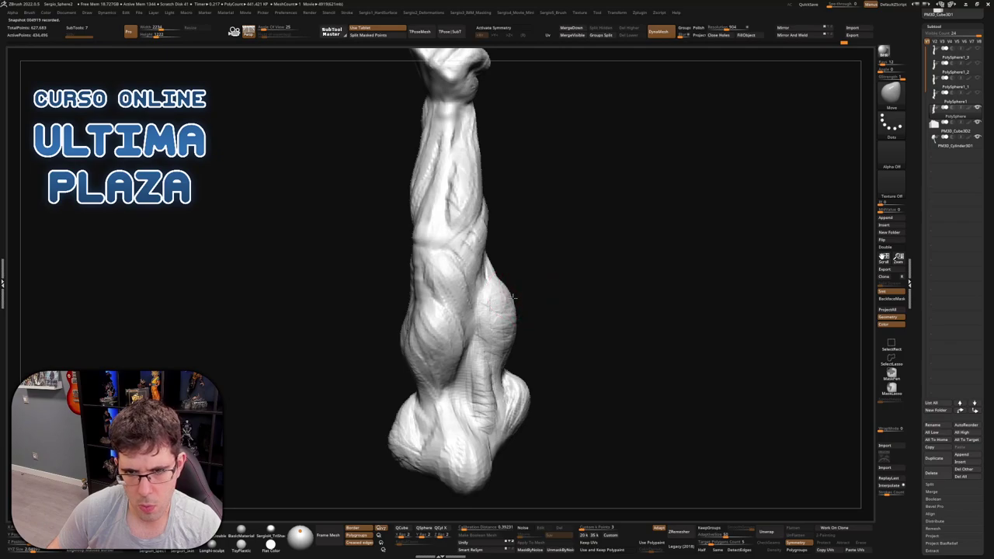
mouse_move(512, 304)
right_mouse_down()
mouse_move(536, 297)
mouse_move(515, 321)
mouse_move(528, 271)
mouse_move(591, 323)
mouse_move(508, 275)
mouse_move(492, 288)
right_mouse_up()
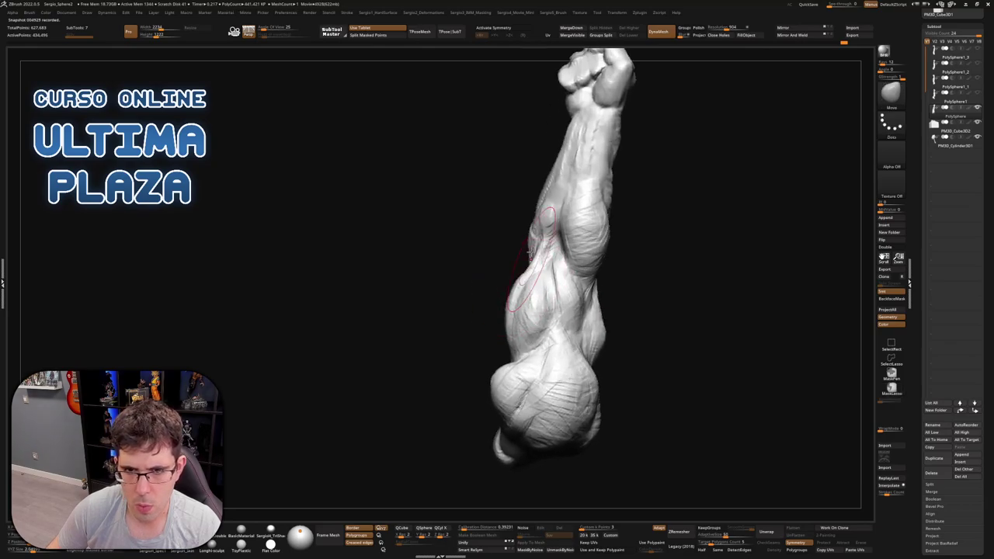
mouse_move(528, 252)
right_mouse_down()
mouse_move(482, 307)
mouse_move(493, 262)
right_mouse_up()
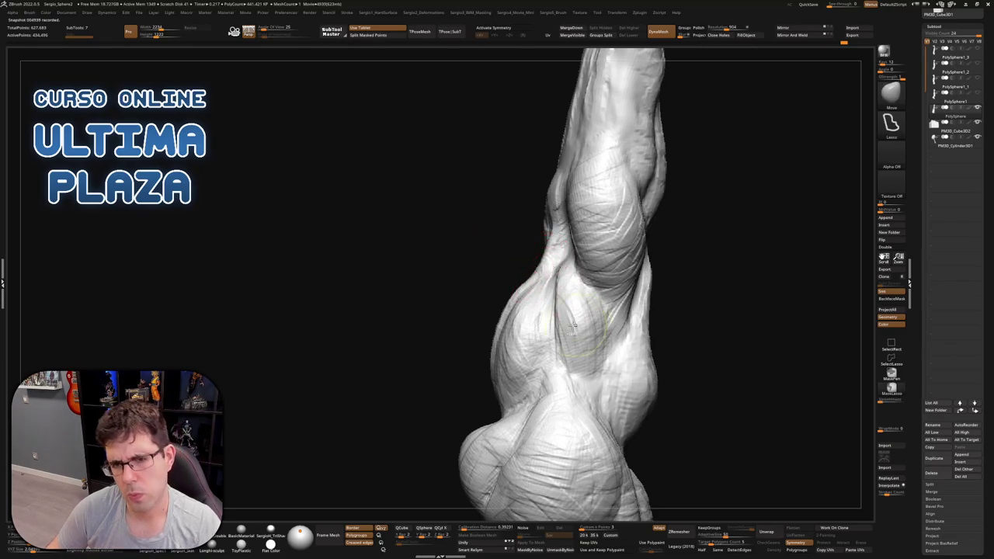
mouse_move(536, 266)
right_mouse_down()
mouse_move(653, 279)
mouse_move(550, 304)
right_mouse_up()
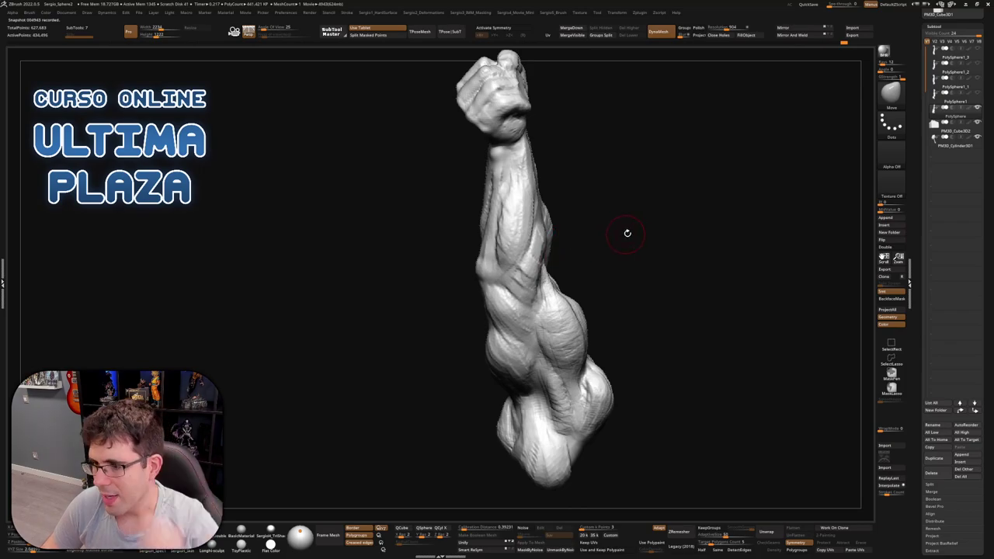
mouse_move(642, 230)
right_mouse_down()
mouse_move(559, 256)
mouse_move(472, 213)
mouse_move(486, 248)
right_mouse_up()
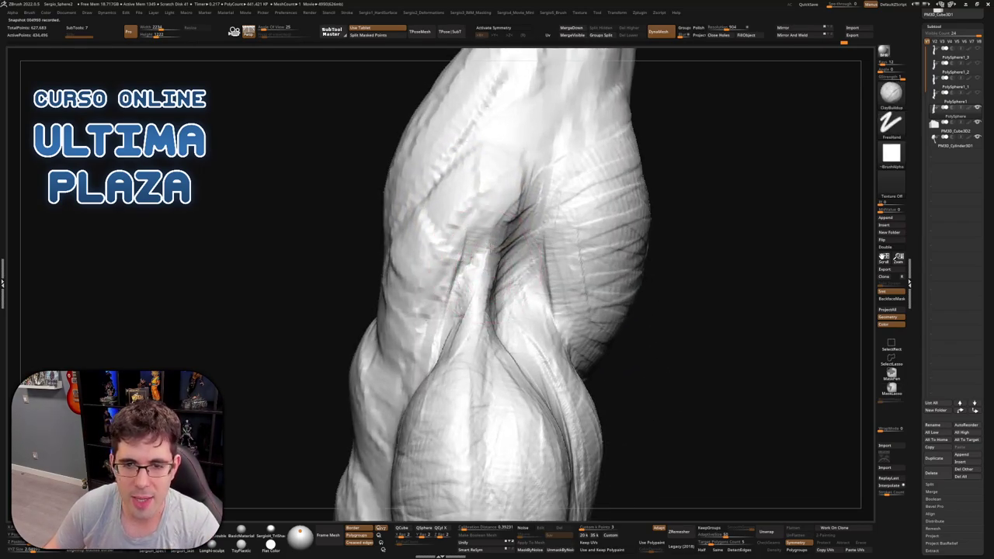
Orbit the arm to inspect the forearm, inner forearm and elbow area
right_click_drag(482, 304, 495, 286)
right_click_drag(491, 352, 510, 301)
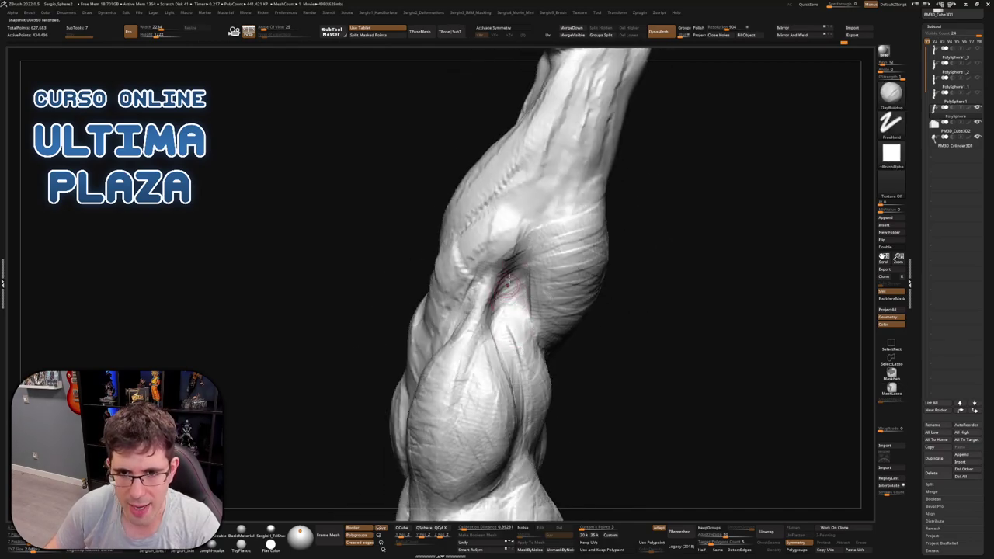
mouse_move(505, 262)
right_mouse_down()
mouse_move(515, 241)
mouse_move(496, 264)
mouse_move(465, 273)
mouse_move(481, 261)
right_mouse_up()
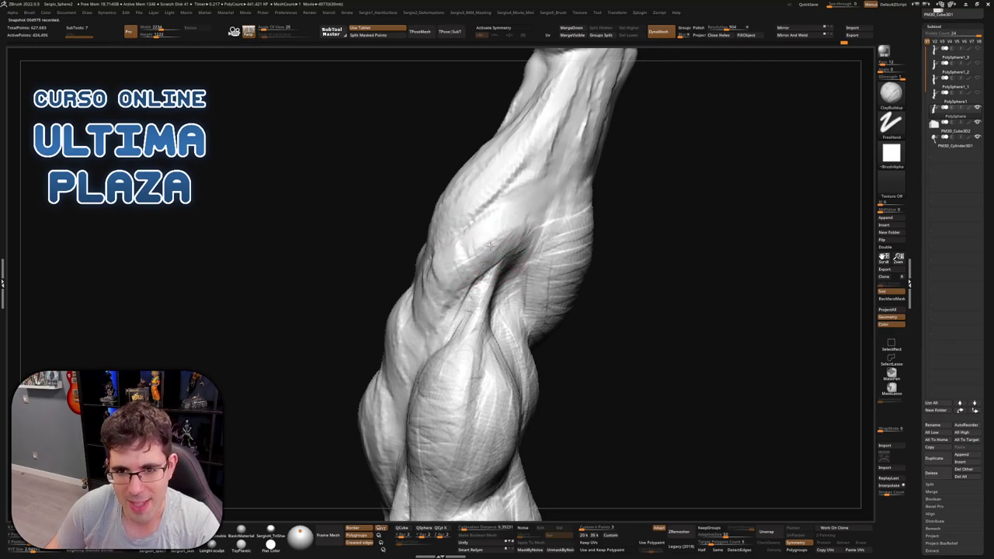
right_click_drag(489, 244, 525, 222)
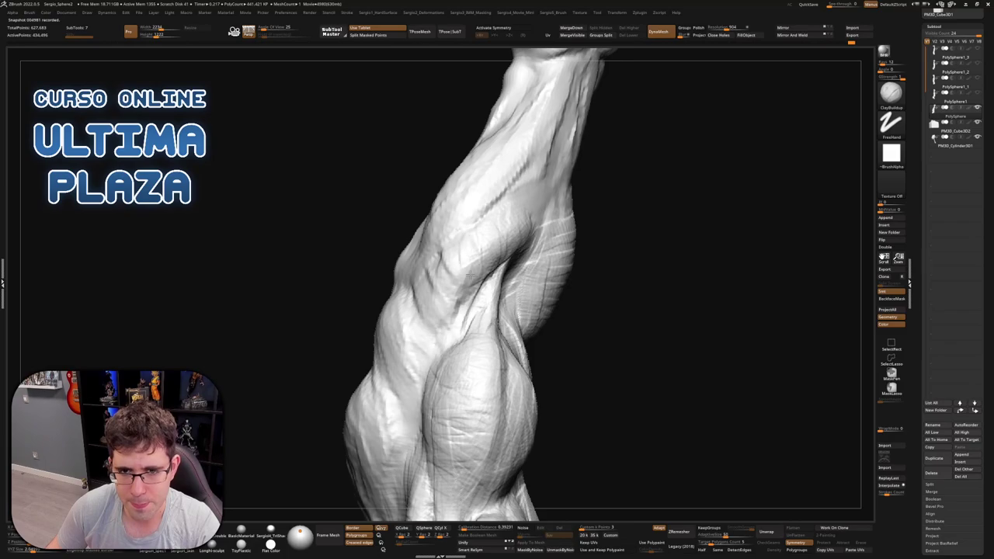
right_click_drag(469, 279, 445, 263)
mouse_move(429, 297)
right_mouse_down()
mouse_move(439, 252)
mouse_move(478, 222)
mouse_move(474, 198)
right_mouse_up()
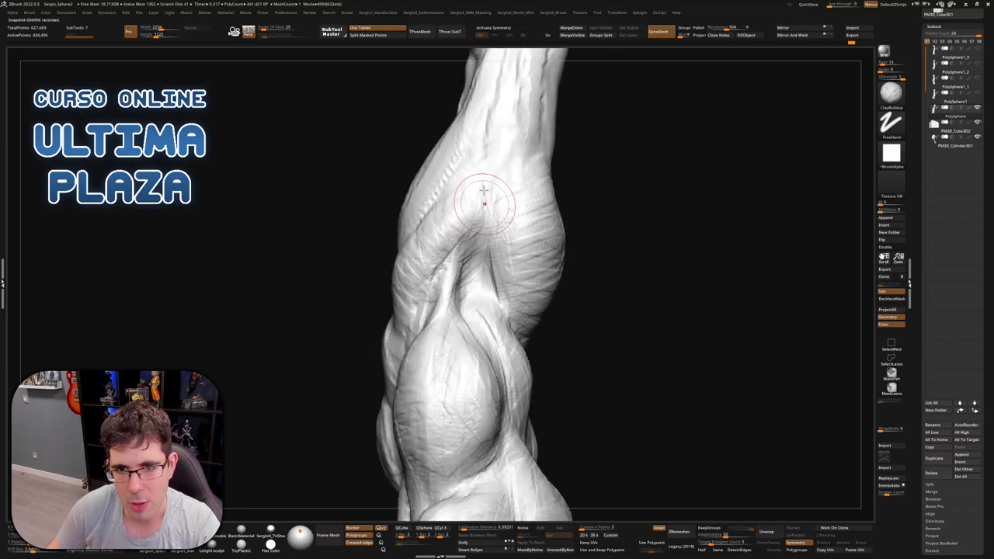
Turn the arm around the tilted forearm until the fist shows fully
mouse_move(449, 208)
right_mouse_down()
mouse_move(435, 217)
mouse_move(479, 254)
mouse_move(483, 286)
right_mouse_up()
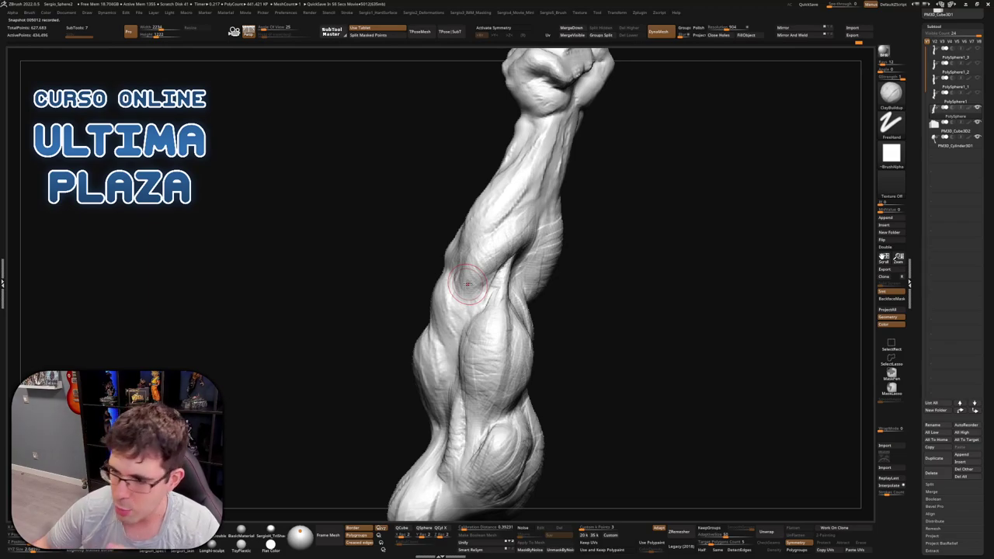
mouse_move(477, 221)
right_mouse_down()
mouse_move(466, 195)
mouse_move(437, 277)
mouse_move(401, 314)
mouse_move(451, 297)
right_mouse_up()
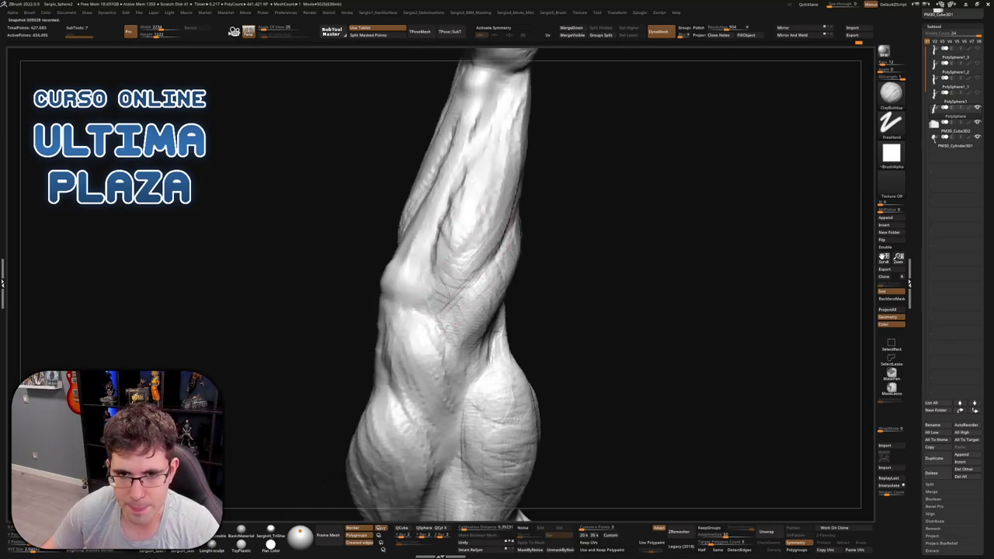
right_click_drag(479, 253, 501, 204)
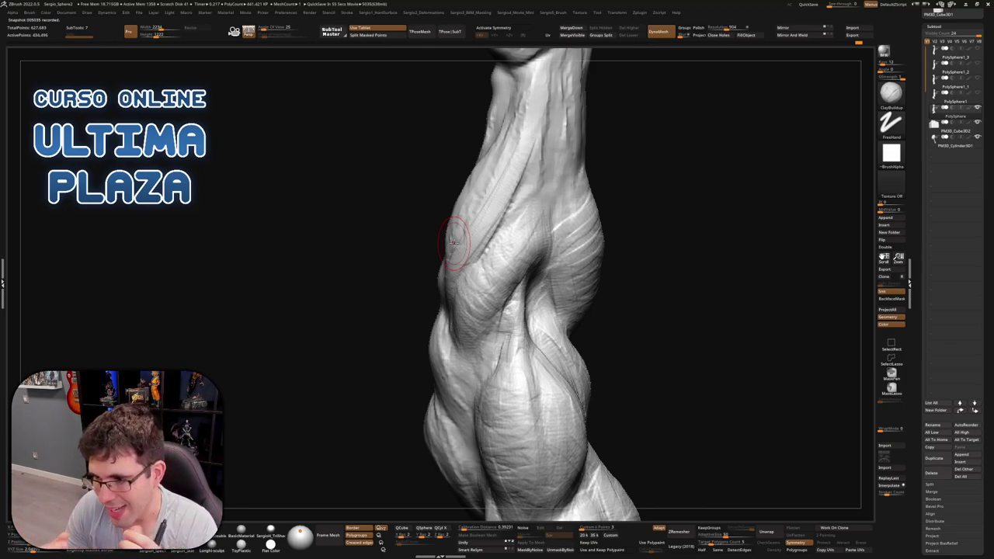
mouse_move(440, 260)
right_mouse_down()
mouse_move(473, 246)
mouse_move(440, 308)
right_mouse_up()
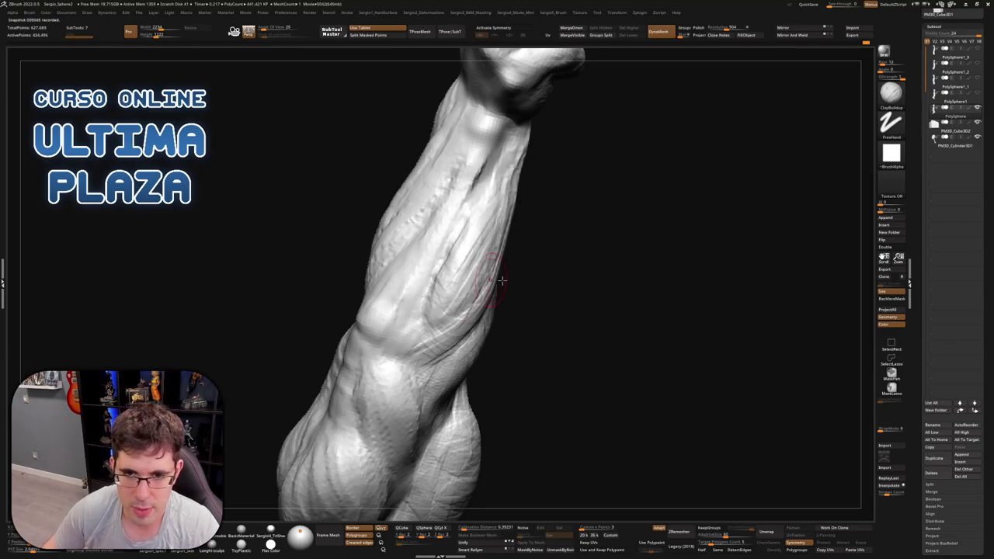
right_click_drag(497, 281, 452, 303)
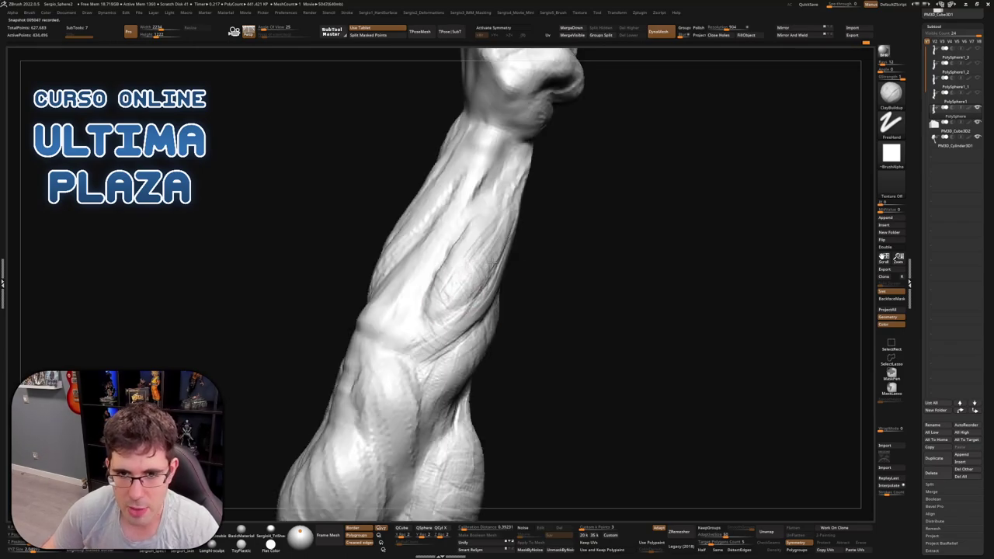
right_click_drag(503, 233, 482, 279)
right_click_drag(543, 177, 486, 306)
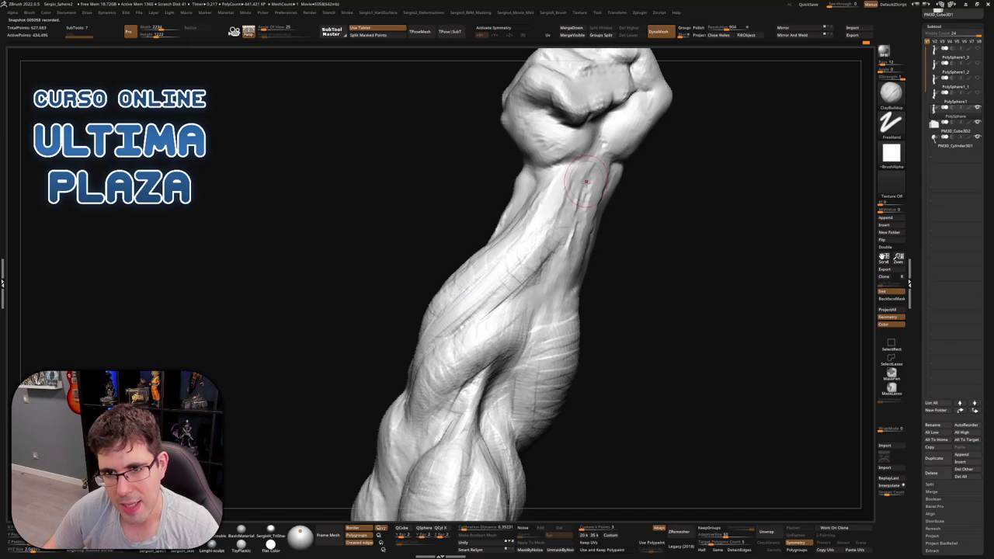
Build up clay muscle strokes along the upper forearm
right_click_drag(586, 182, 552, 233)
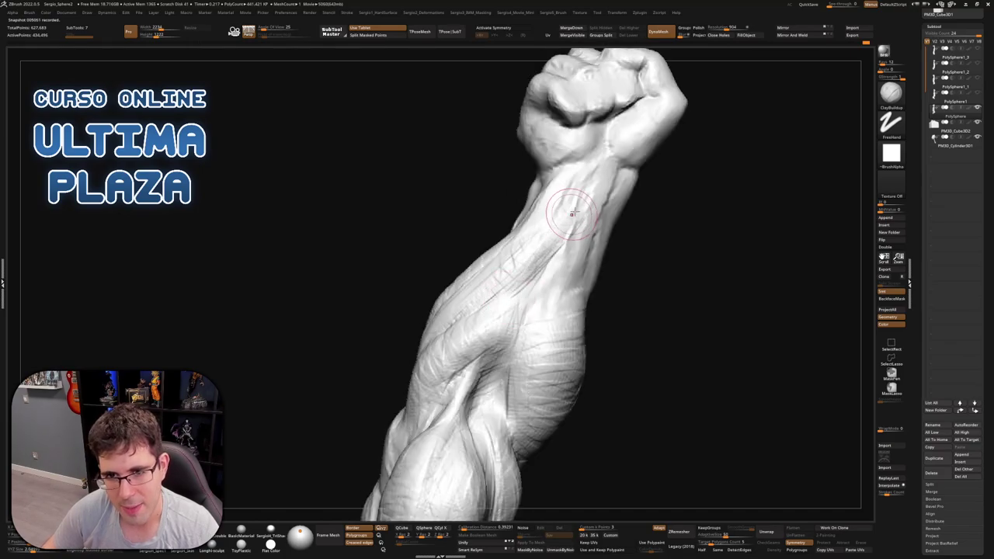
right_click_drag(506, 296, 504, 245)
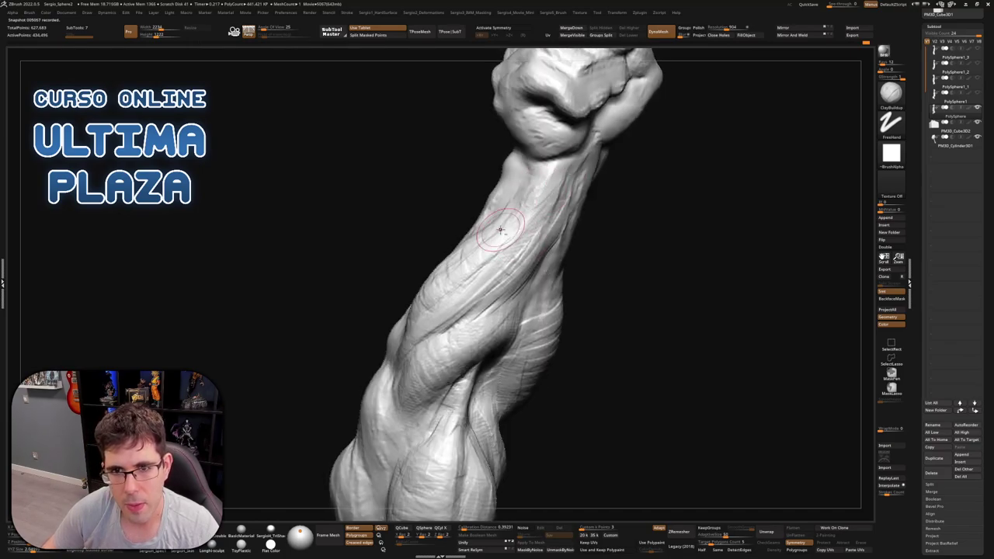
right_click_drag(537, 192, 551, 177)
left_click_drag(517, 222, 575, 183)
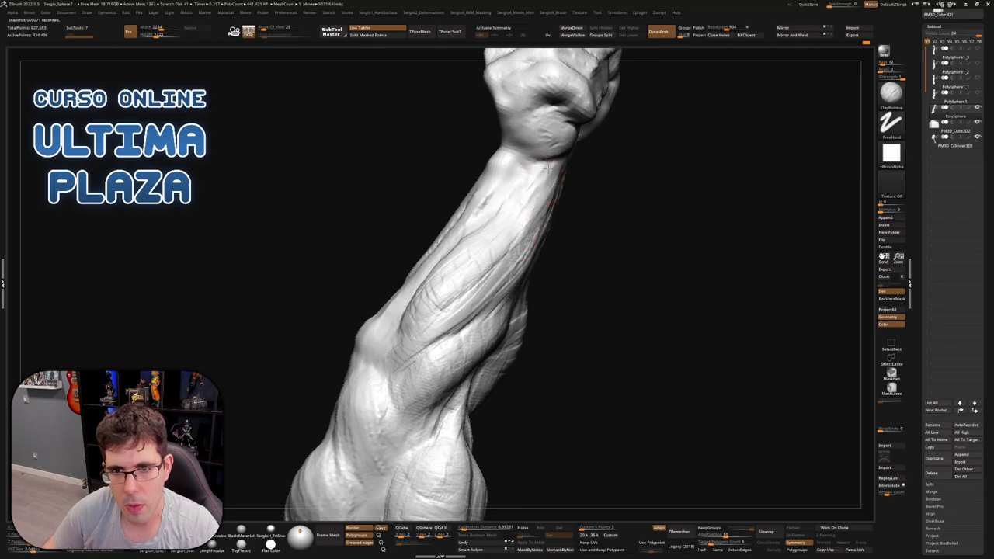
left_click_drag(515, 208, 517, 155)
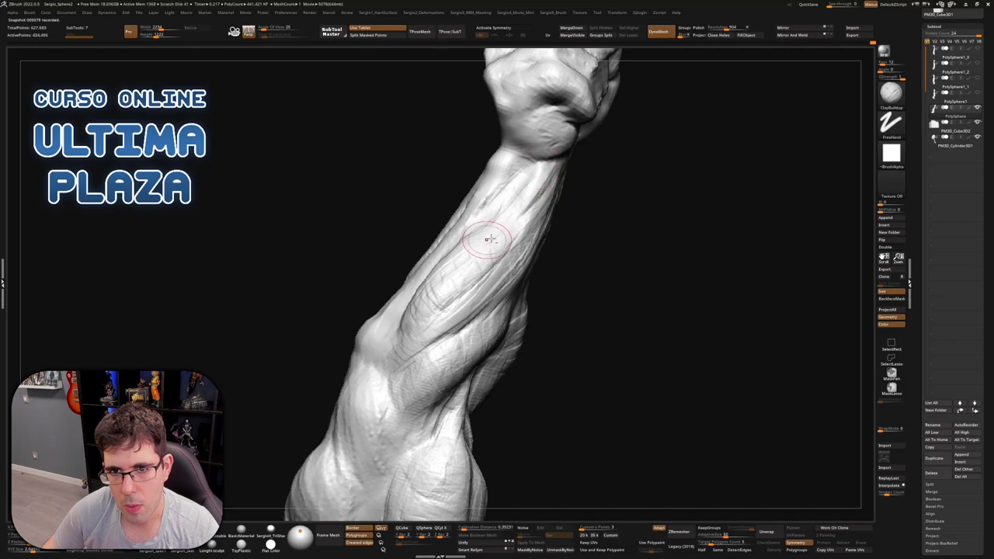
right_click_drag(488, 236, 513, 247)
left_click_drag(512, 233, 543, 182)
mouse_move(517, 175)
right_mouse_down()
mouse_move(532, 156)
mouse_move(541, 163)
mouse_move(516, 140)
mouse_move(539, 142)
mouse_move(542, 125)
right_mouse_up()
Refine the fist near the wrist with short ClayBuildup strokes
key("b")
key("m")
key("v")
key("b")
key("c")
key("b")
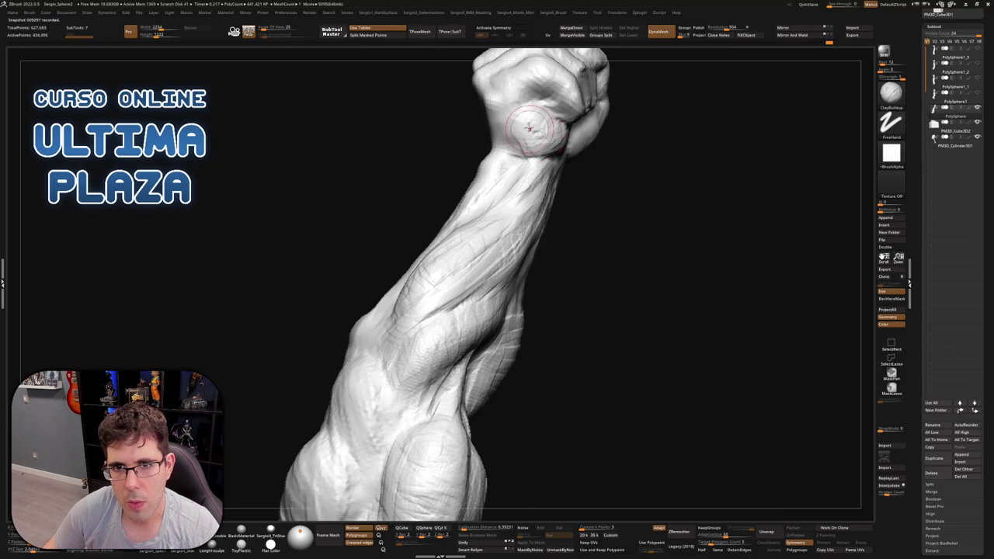
mouse_move(514, 116)
left_mouse_down()
mouse_move(517, 140)
mouse_move(511, 124)
mouse_move(510, 135)
mouse_move(553, 138)
left_mouse_up()
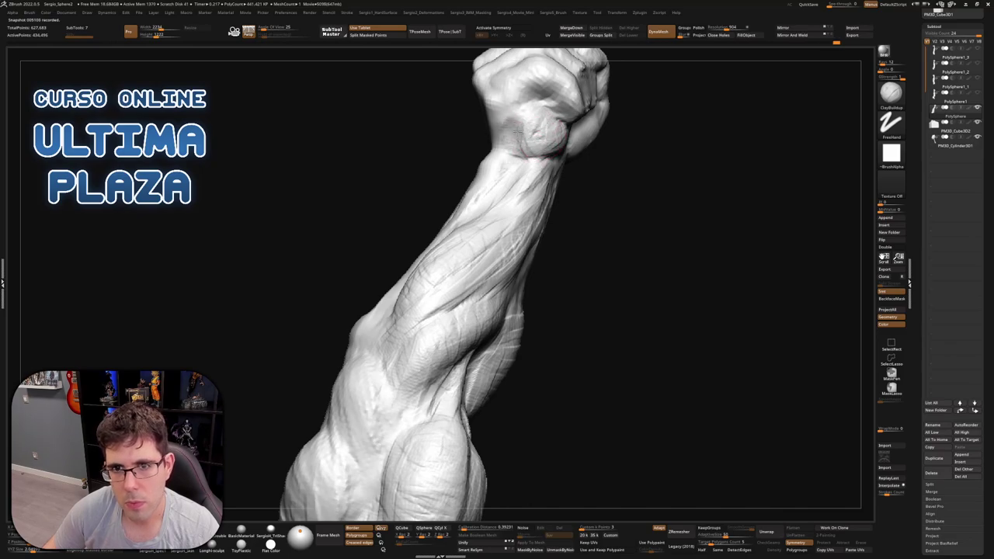
right_click_drag(547, 137, 519, 116)
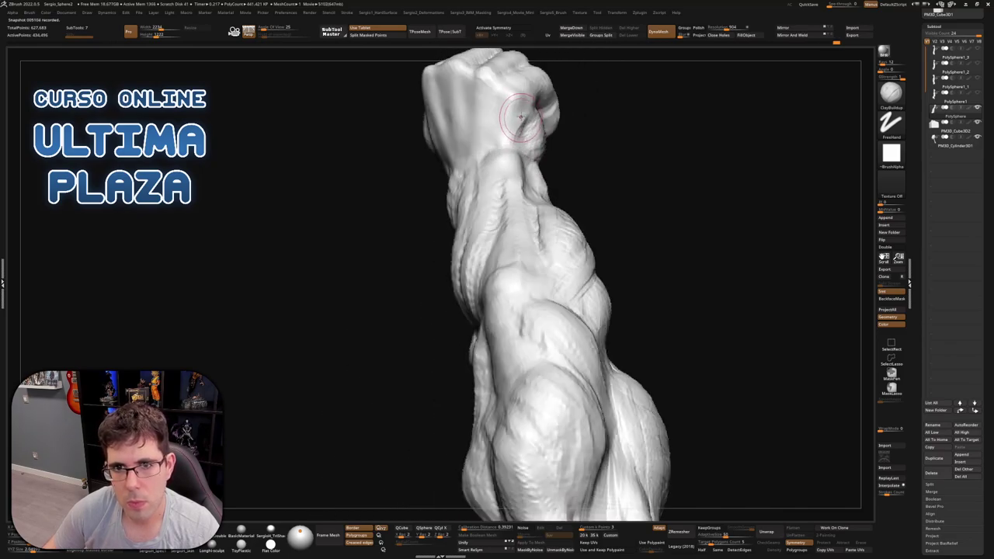
left_click_drag(519, 97, 517, 123)
left_click_drag(534, 78, 509, 124)
left_click_drag(513, 89, 513, 123)
mouse_move(512, 120)
right_mouse_down()
mouse_move(524, 148)
mouse_move(619, 184)
mouse_move(594, 169)
mouse_move(543, 253)
mouse_move(517, 264)
mouse_move(495, 296)
mouse_move(504, 311)
mouse_move(486, 322)
mouse_move(476, 281)
mouse_move(541, 284)
mouse_move(535, 247)
mouse_move(419, 299)
mouse_move(411, 261)
mouse_move(427, 203)
right_mouse_up()
Carve small creases on the fist top and knuckles with DamStandard, building up the knuckle form
key("b")
key("m")
key("v")
key("b")
key("c")
key("b")
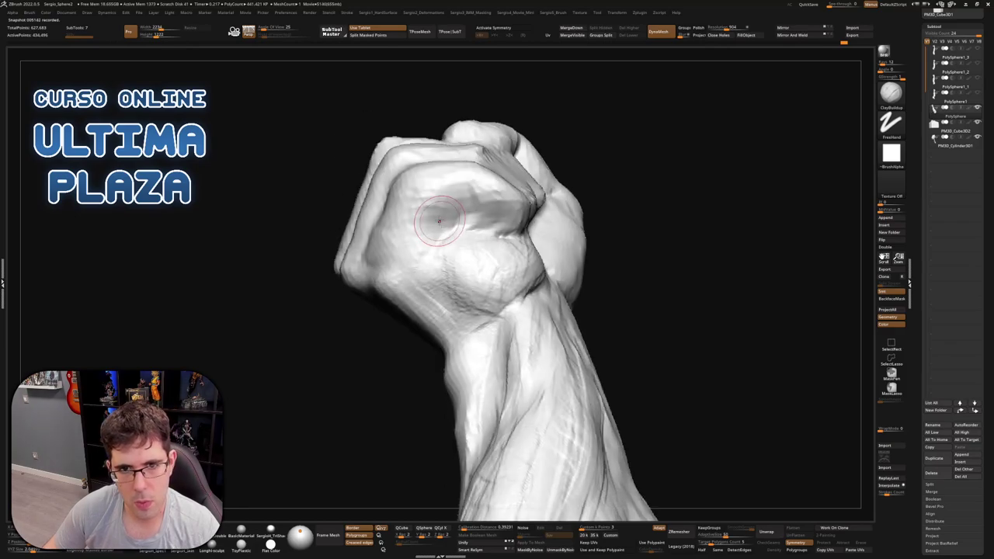
key("b")
key("d")
key("s")
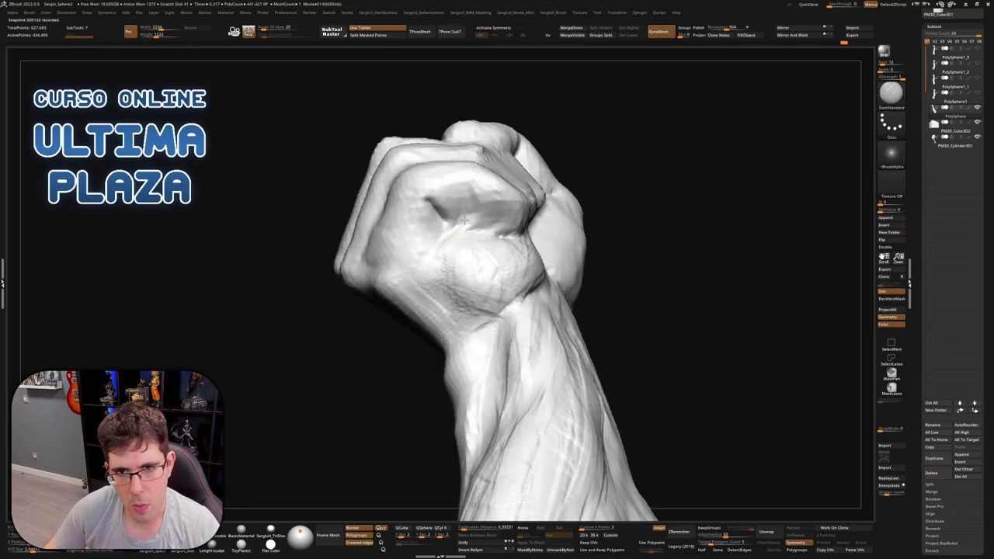
mouse_move(464, 221)
left_mouse_down()
mouse_move(478, 189)
mouse_move(471, 216)
left_mouse_up()
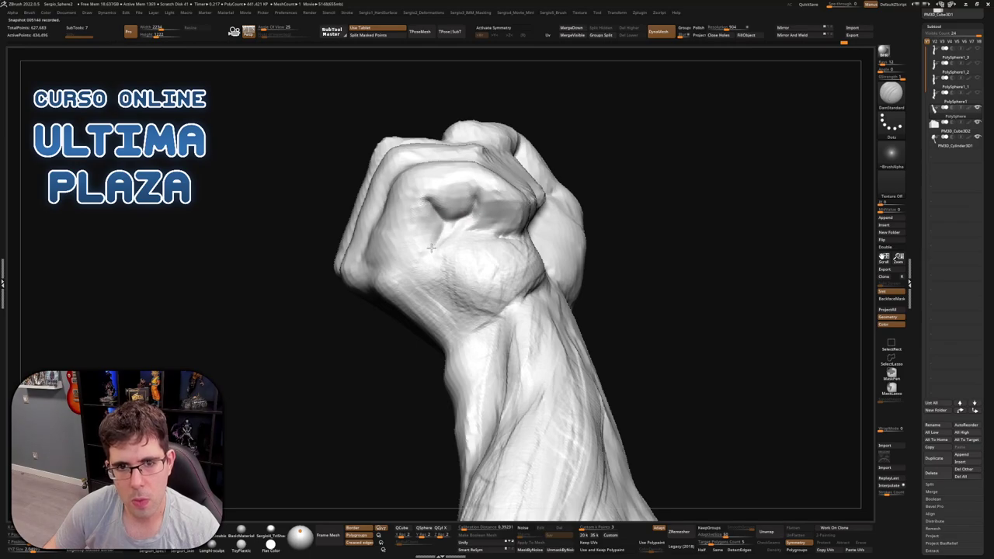
mouse_move(414, 254)
left_mouse_down()
mouse_move(469, 224)
mouse_move(495, 232)
mouse_move(477, 213)
mouse_move(510, 212)
left_mouse_up()
mouse_move(504, 233)
right_mouse_down()
mouse_move(492, 224)
mouse_move(523, 202)
mouse_move(483, 241)
right_mouse_up()
key("ctrl")
key("ctrl")
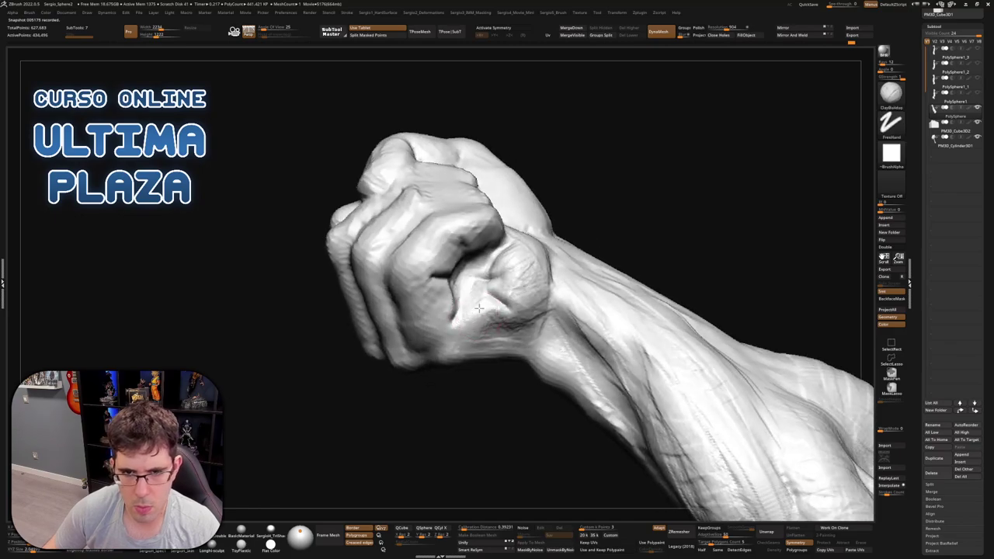
left_click_drag(479, 309, 518, 305)
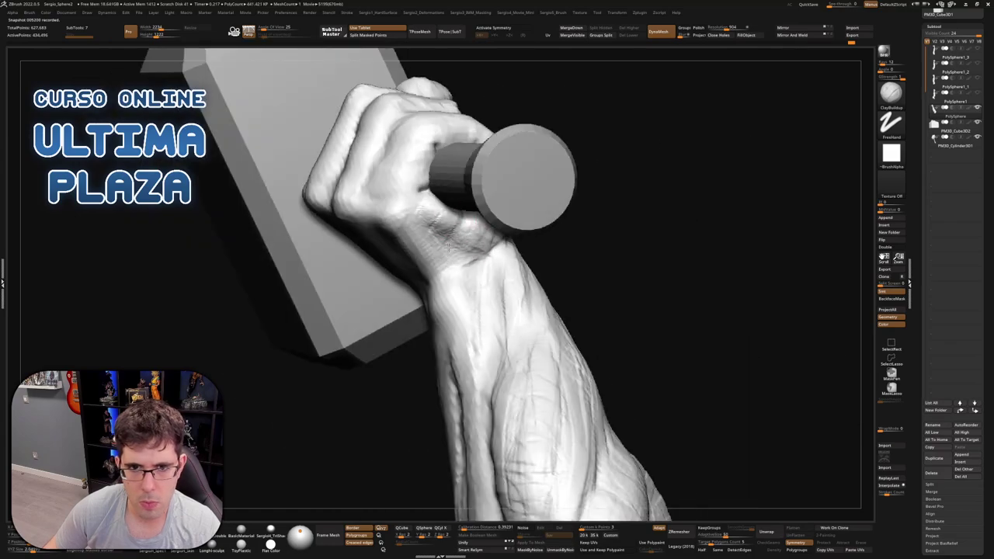
Cycle through the Move, ClayBuildup and DamStandard brushes, ending on ClayBuildup
key("b")
key("m")
key("v")
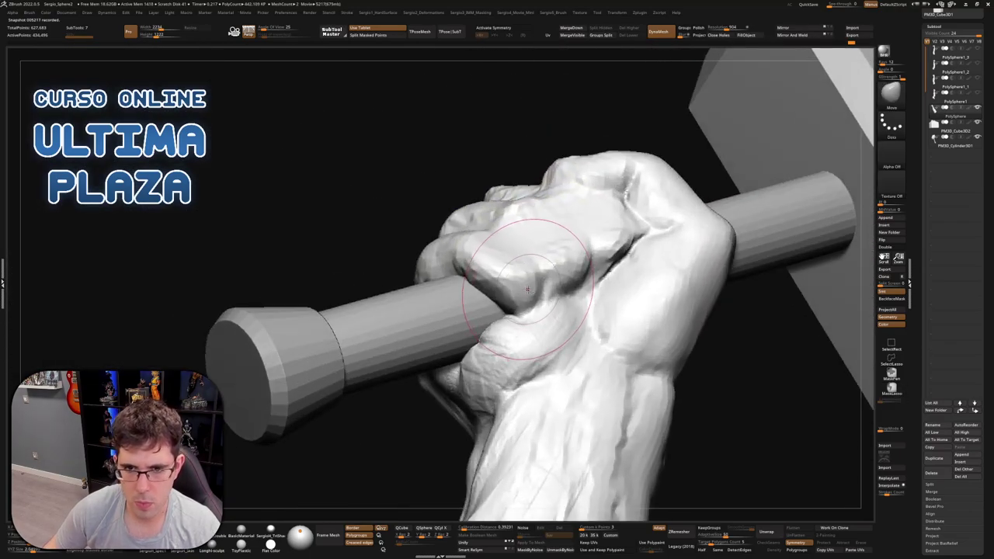
key("b")
key("c")
key("b")
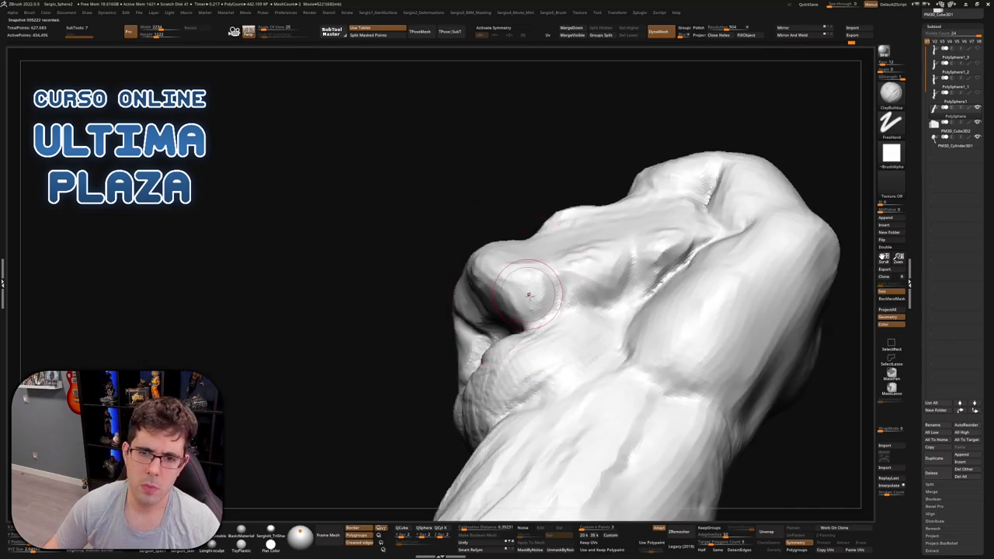
key("b")
key("d")
key("s")
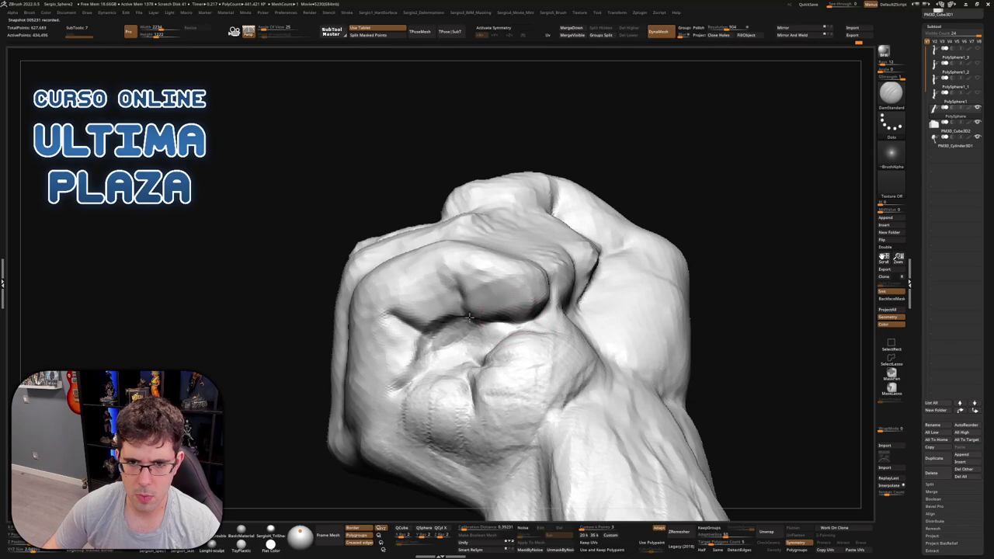
key("b")
key("c")
key("b")
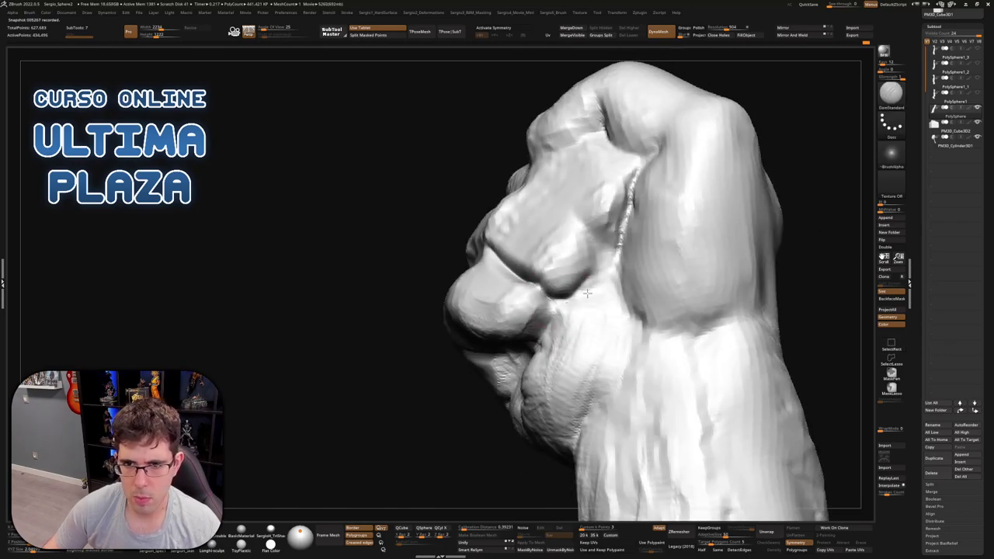
Deepen the creases between the fist's knuckles and view the fist front-on
mouse_move(587, 294)
left_mouse_down()
mouse_move(563, 307)
mouse_move(598, 245)
mouse_move(610, 280)
mouse_move(571, 299)
mouse_move(559, 198)
mouse_move(614, 276)
left_mouse_up()
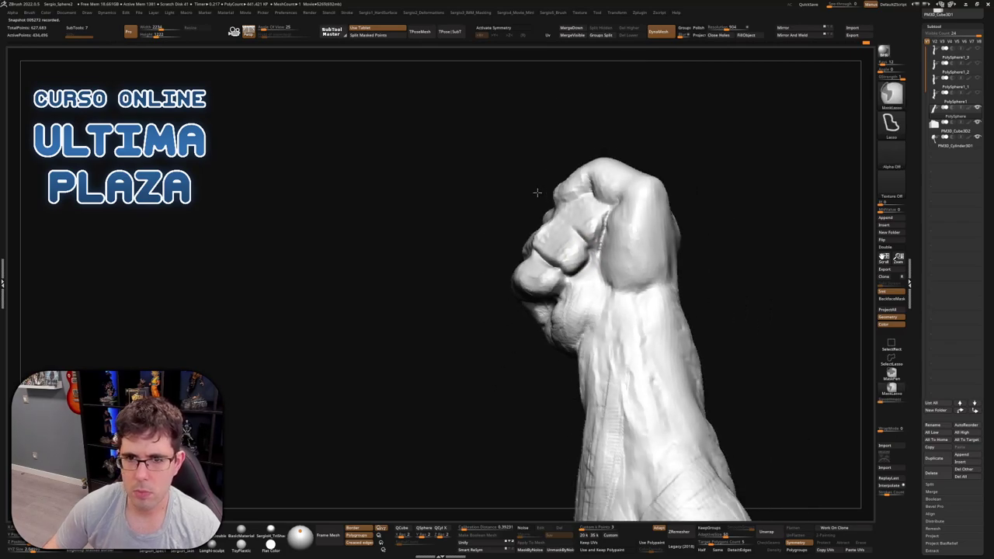
left_click_drag(544, 167, 601, 161)
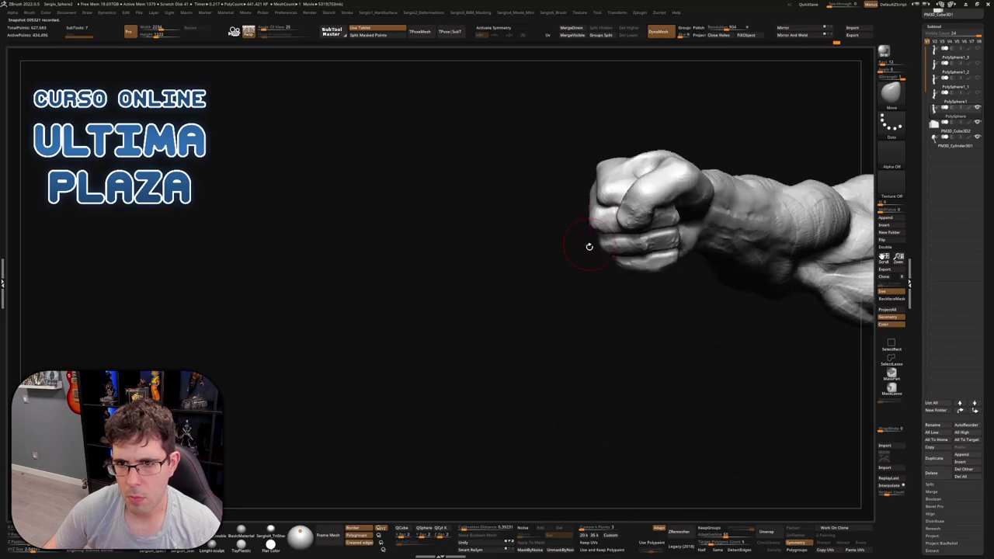
left_click_drag(589, 246, 621, 274)
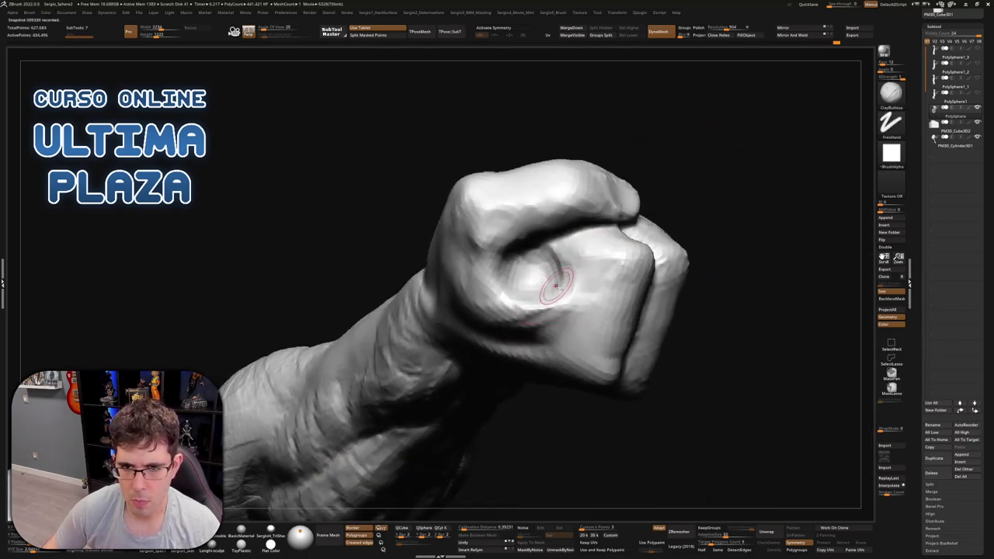
Build up and round the thumb knuckle on the clenched fist with ClayBuildup
mouse_move(556, 286)
left_mouse_down()
mouse_move(525, 282)
mouse_move(543, 268)
mouse_move(527, 253)
mouse_move(529, 268)
mouse_move(533, 247)
left_mouse_up()
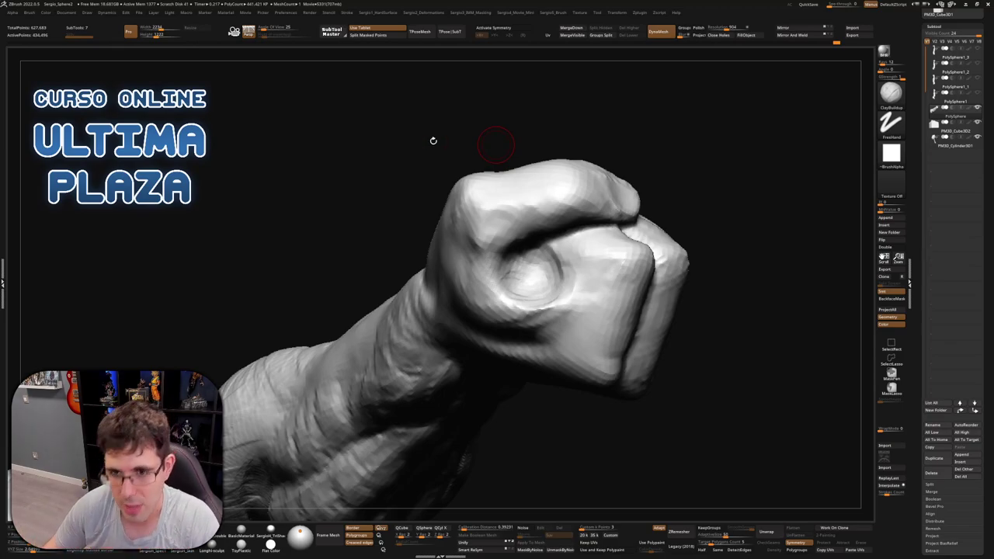
Inspect the fist from several angles, then deepen the crease near the knuckle with ClayBuildup
mouse_move(684, 161)
left_mouse_down()
mouse_move(706, 137)
mouse_move(572, 295)
mouse_move(577, 346)
mouse_move(544, 310)
mouse_move(566, 283)
left_mouse_up()
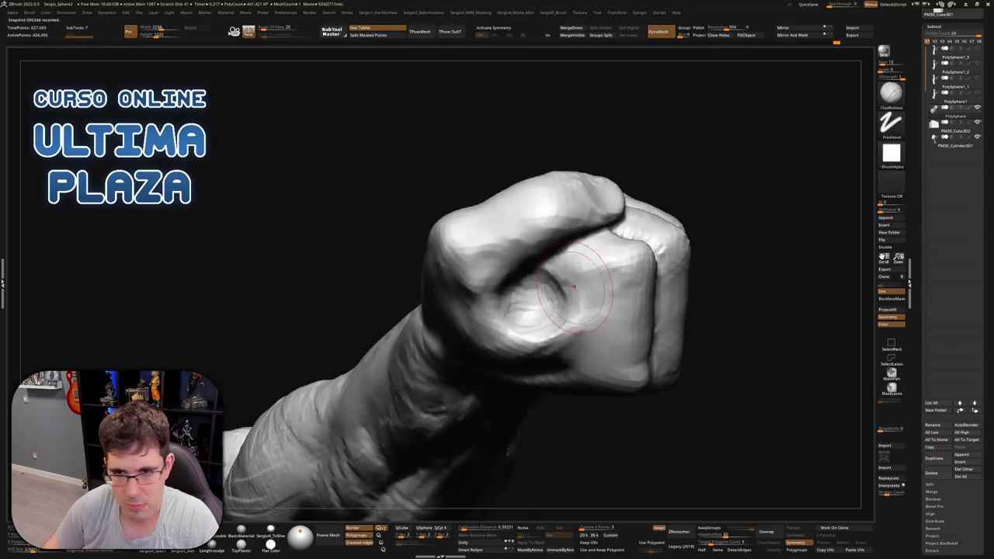
right_click_drag(566, 283, 573, 302)
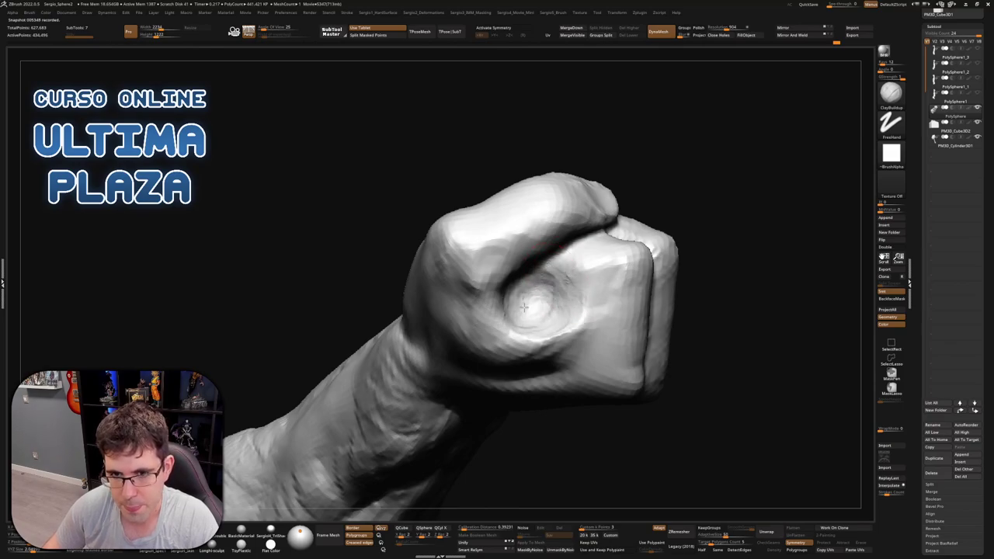
mouse_move(561, 329)
right_mouse_down()
mouse_move(521, 321)
mouse_move(562, 322)
right_mouse_up()
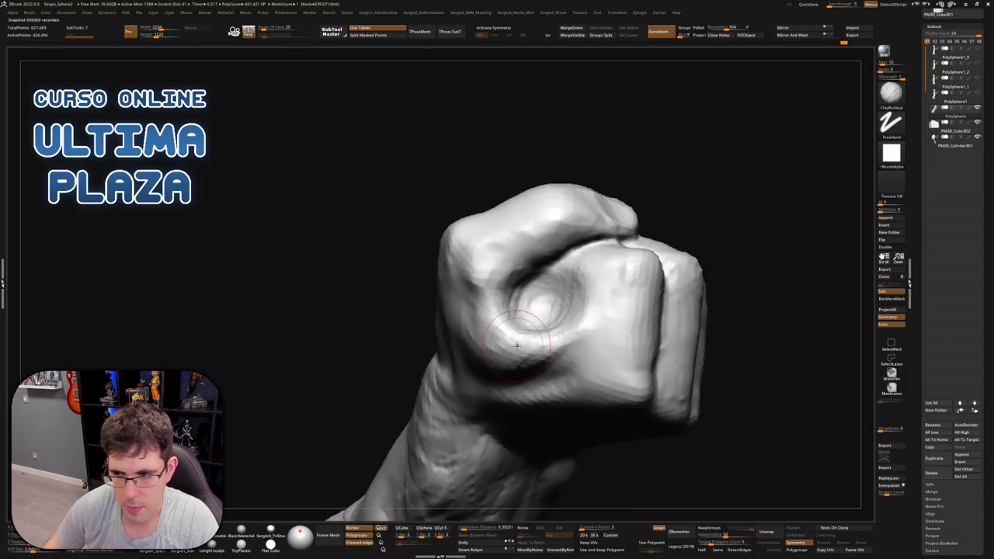
right_click_drag(516, 344, 527, 291)
right_click_drag(474, 312, 485, 284)
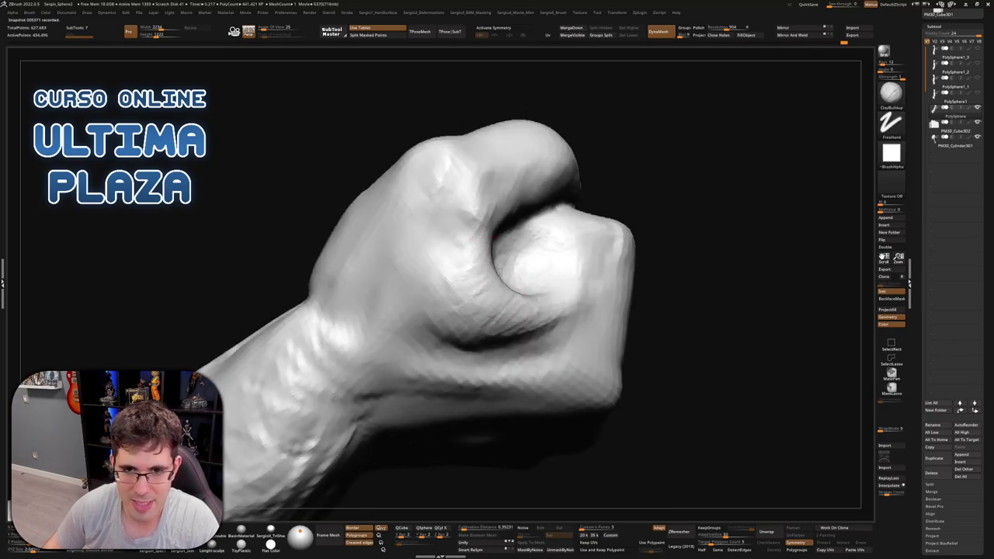
right_click_drag(459, 346, 455, 273)
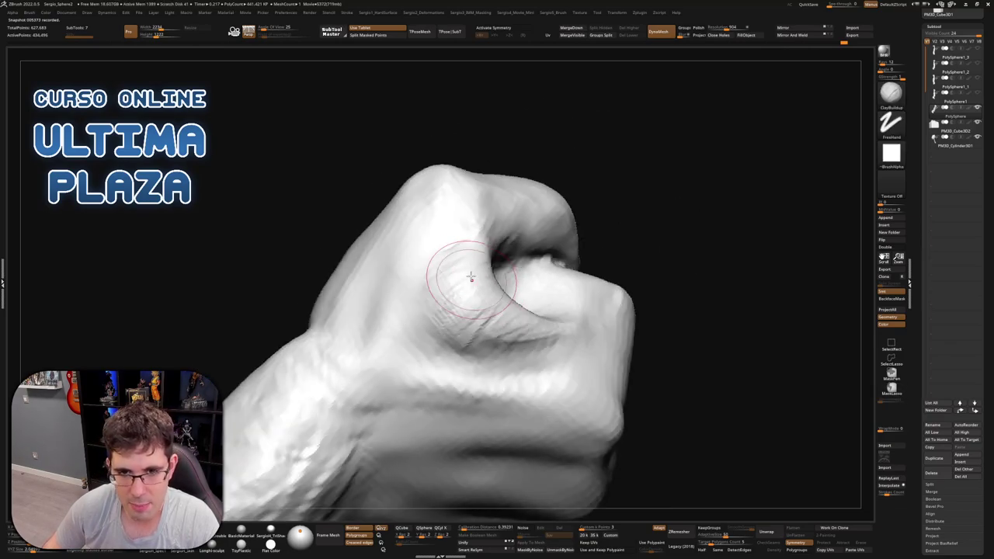
left_click_drag(471, 340, 522, 327)
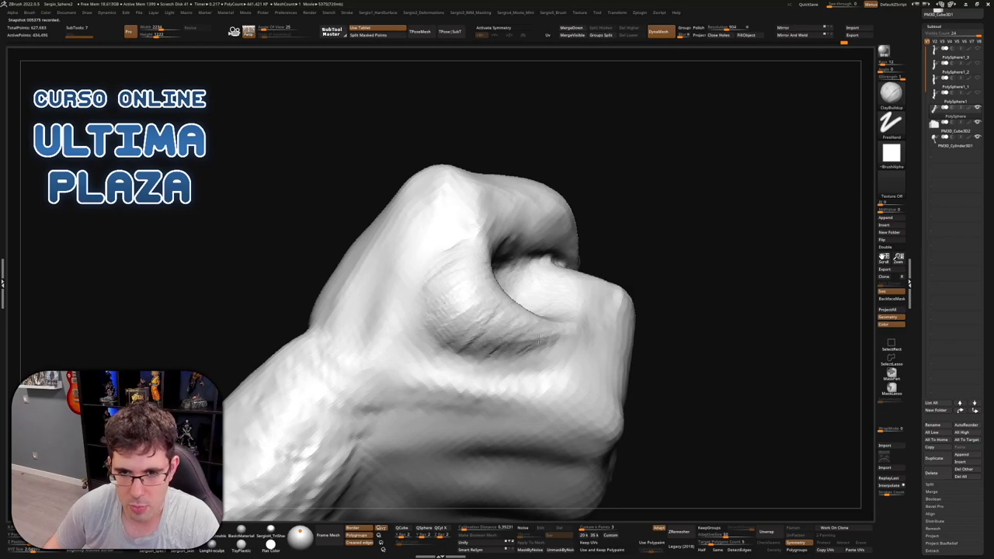
Add short ClayBuildup strokes along the thumb-over-knuckle crease from side and upright views
right_click_drag(540, 338, 576, 323)
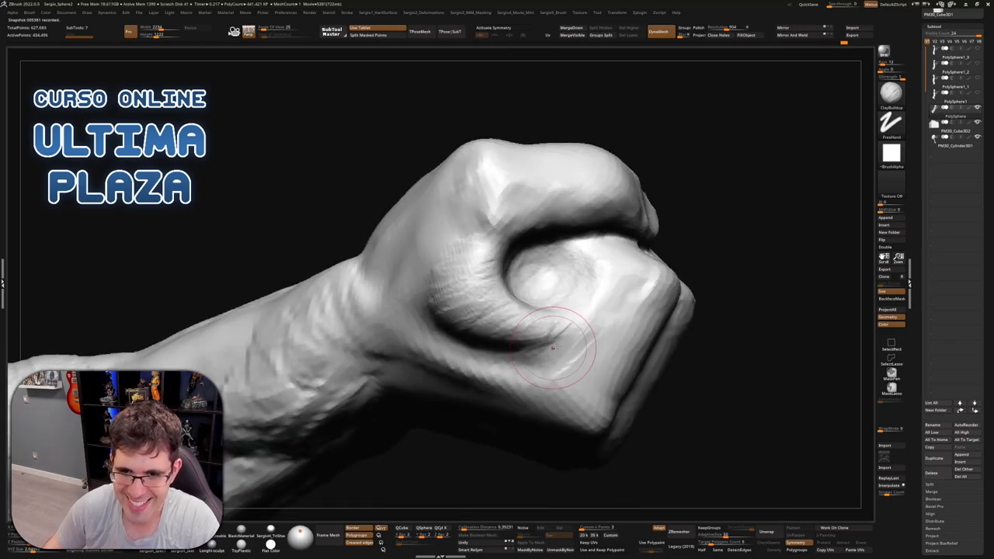
left_click_drag(552, 347, 570, 339)
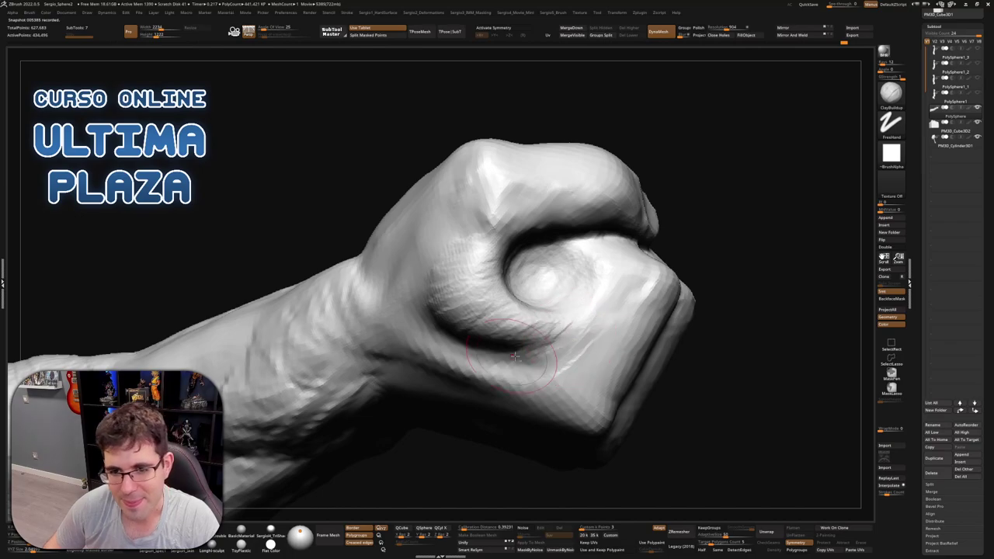
right_click_drag(575, 339, 572, 333)
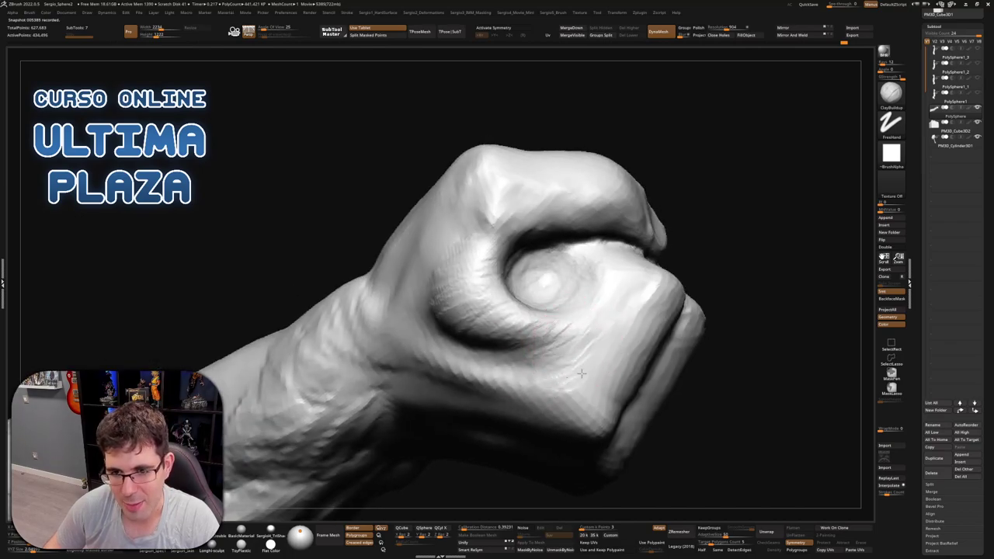
mouse_move(570, 363)
left_mouse_down()
mouse_move(545, 375)
mouse_move(579, 338)
mouse_move(554, 368)
left_mouse_up()
right_click_drag(554, 368, 539, 326)
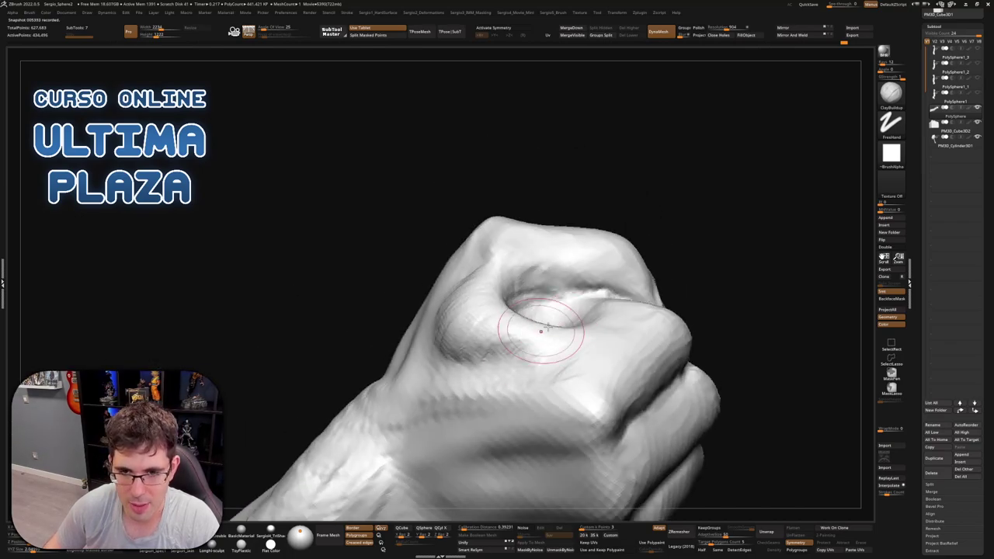
mouse_move(482, 342)
right_mouse_down()
mouse_move(452, 360)
mouse_move(411, 361)
right_mouse_up()
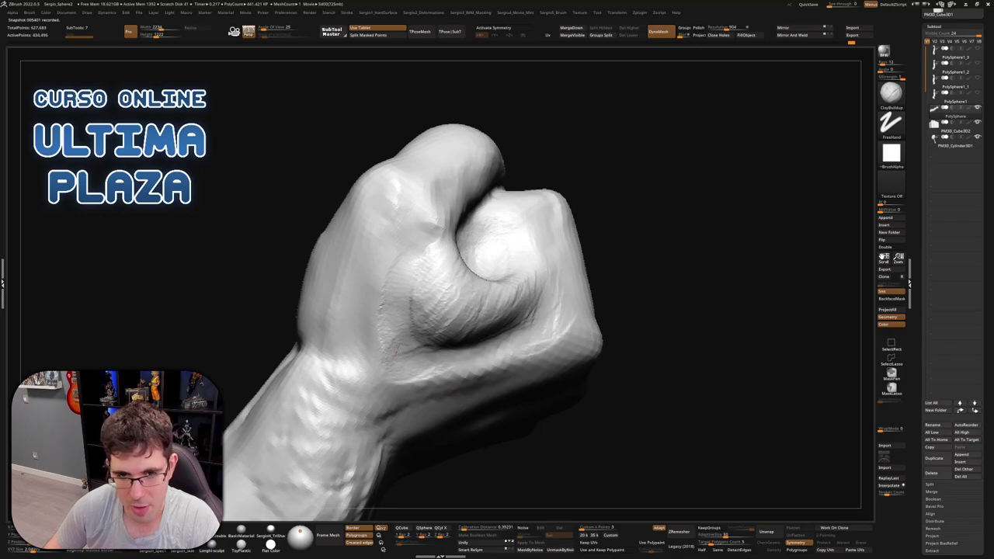
left_click_drag(392, 342, 434, 310)
mouse_move(443, 263)
right_mouse_down()
mouse_move(455, 281)
mouse_move(444, 300)
mouse_move(444, 261)
mouse_move(421, 271)
mouse_move(463, 247)
mouse_move(400, 289)
mouse_move(518, 293)
right_mouse_up()
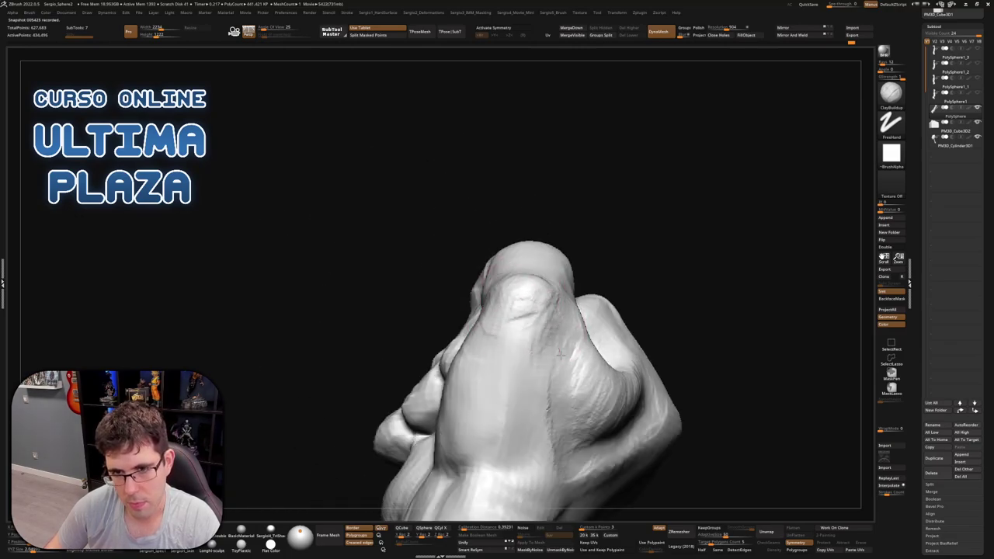
mouse_move(548, 330)
right_mouse_down()
mouse_move(592, 296)
mouse_move(521, 342)
right_mouse_up()
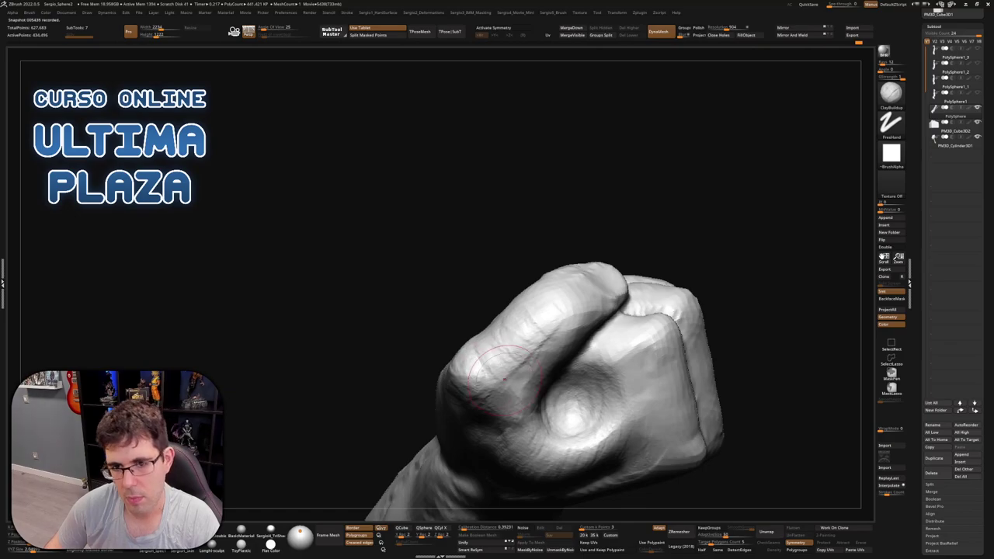
Add light refining strokes to the upper knuckles and finger tops, viewed from the top-front
mouse_move(485, 365)
right_mouse_down()
mouse_move(592, 342)
mouse_move(521, 383)
mouse_move(625, 287)
right_mouse_up()
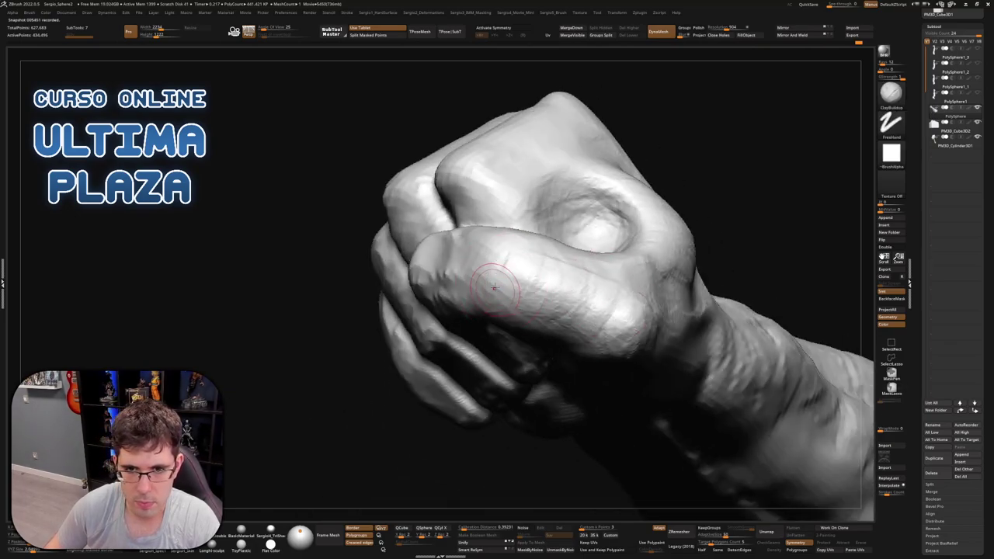
mouse_move(511, 285)
right_mouse_down()
mouse_move(544, 238)
mouse_move(499, 288)
mouse_move(483, 271)
right_mouse_up()
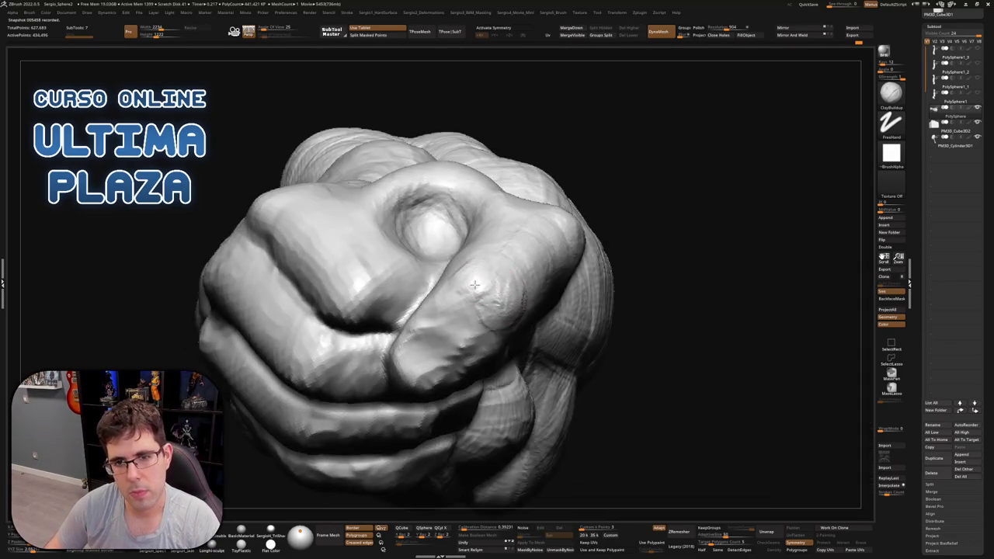
mouse_move(504, 302)
right_mouse_down()
mouse_move(550, 273)
mouse_move(520, 328)
mouse_move(539, 354)
right_mouse_up()
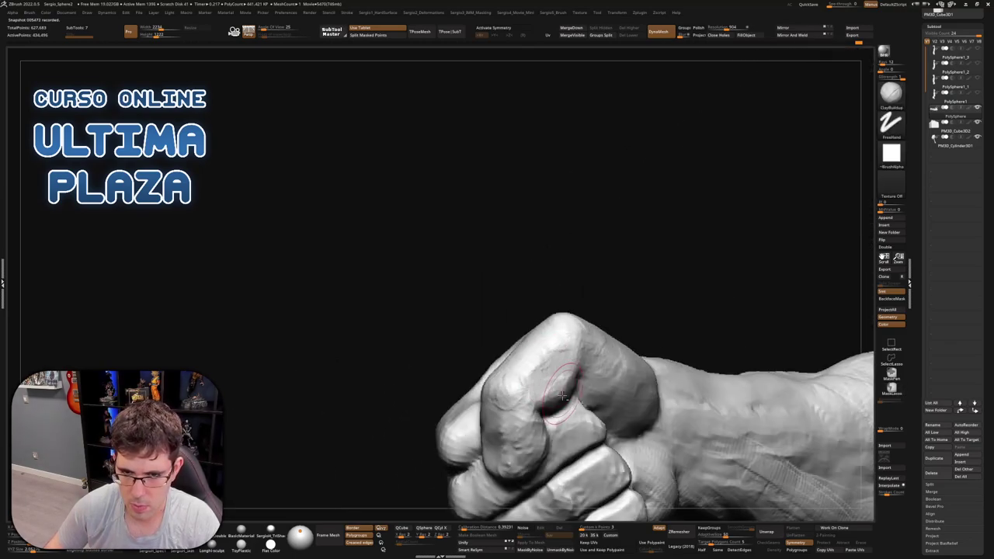
right_click_drag(553, 384, 535, 350)
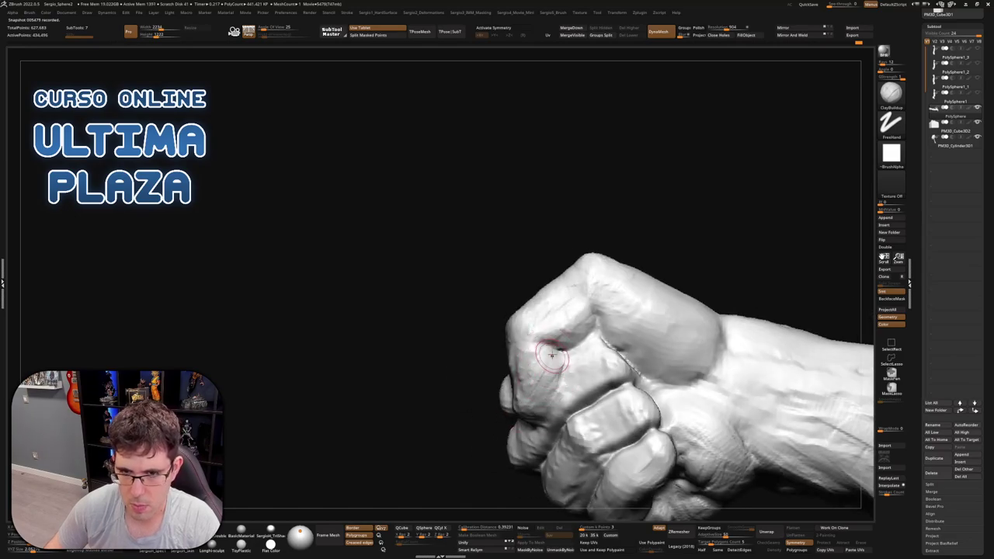
right_click_drag(551, 356, 556, 349)
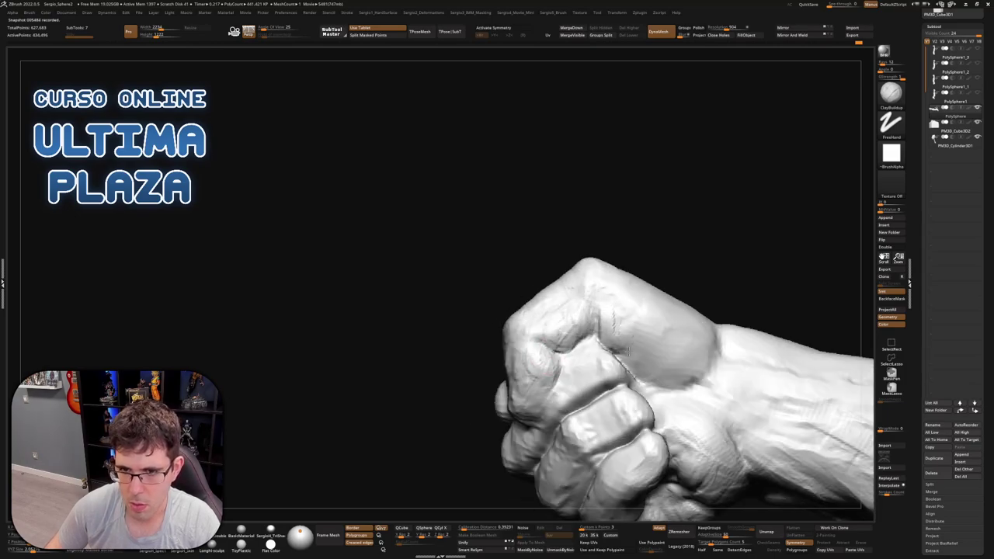
right_click_drag(623, 333, 633, 336)
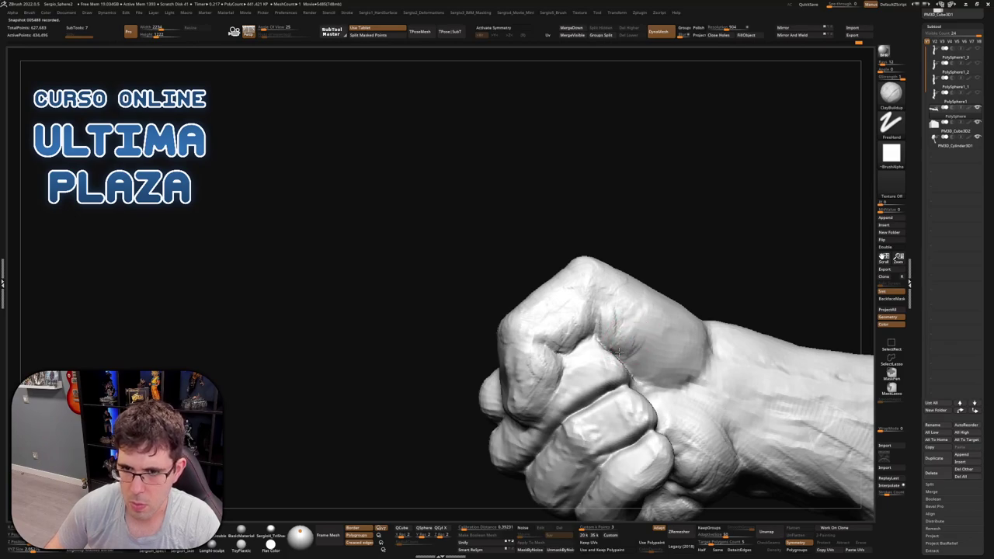
left_click_drag(632, 335, 669, 330)
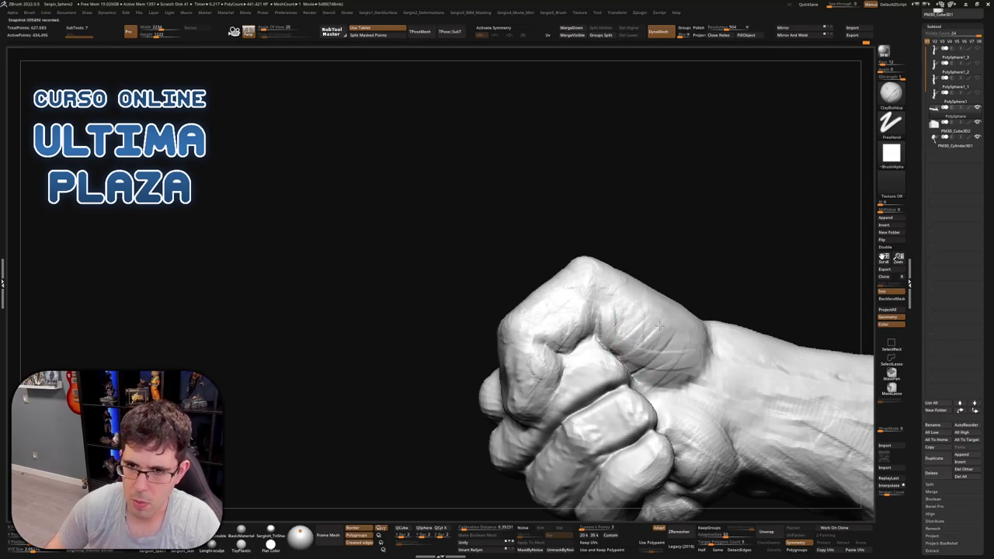
right_click_drag(690, 391, 694, 379)
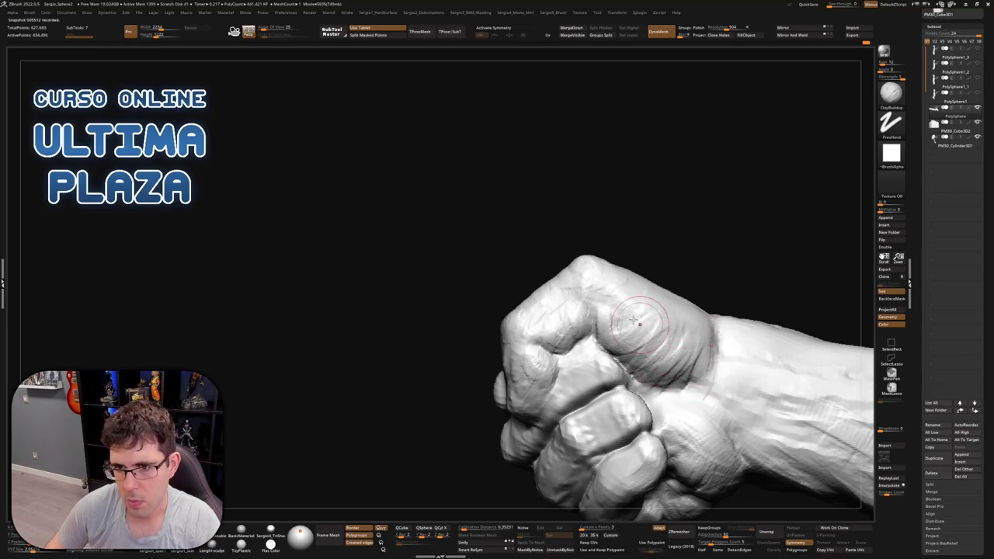
right_click_drag(652, 349, 643, 307)
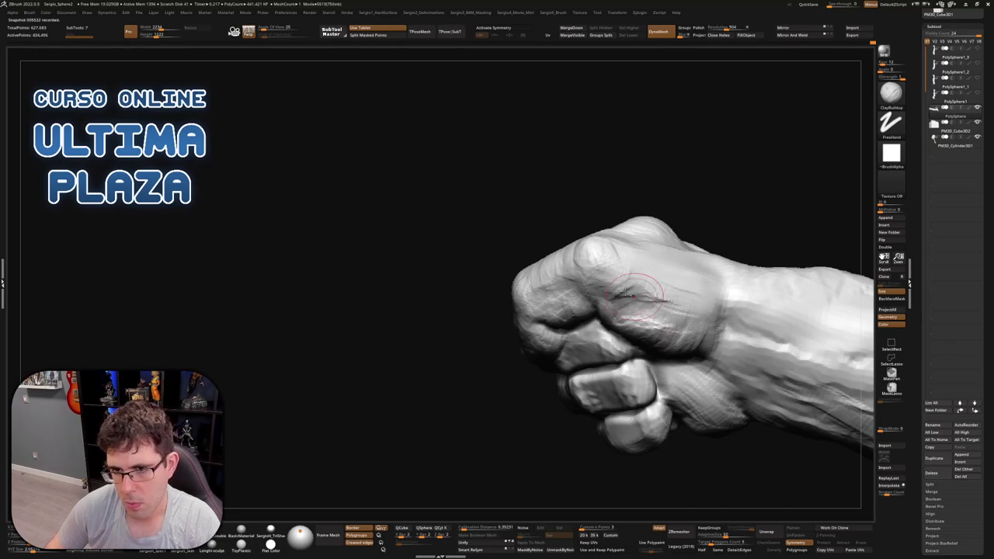
Orbit the upright fist to check its knuckles, back of hand and fingers, switching to lasso masking
mouse_move(675, 291)
right_mouse_down()
mouse_move(701, 310)
mouse_move(659, 284)
mouse_move(707, 244)
mouse_move(687, 284)
mouse_move(643, 296)
right_mouse_up()
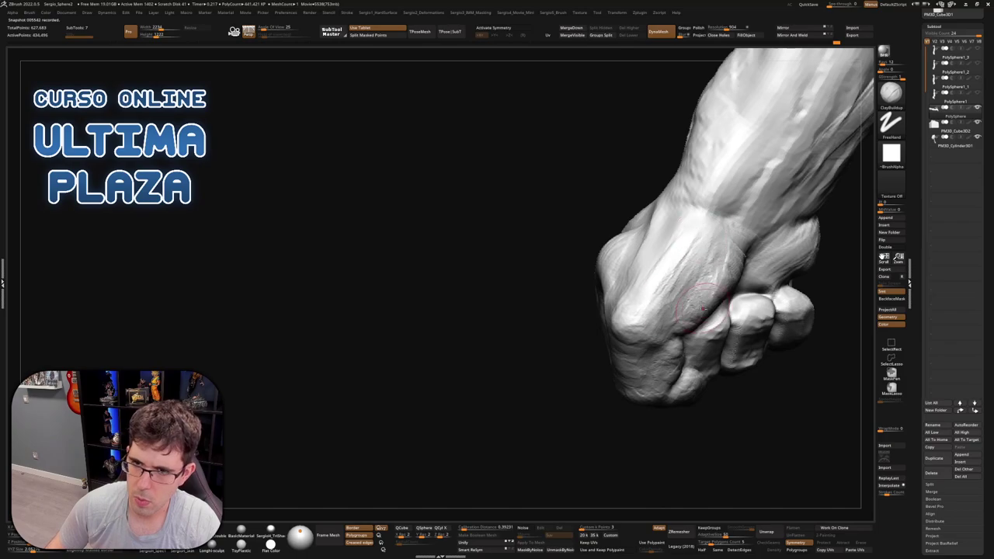
right_click_drag(701, 307, 668, 247)
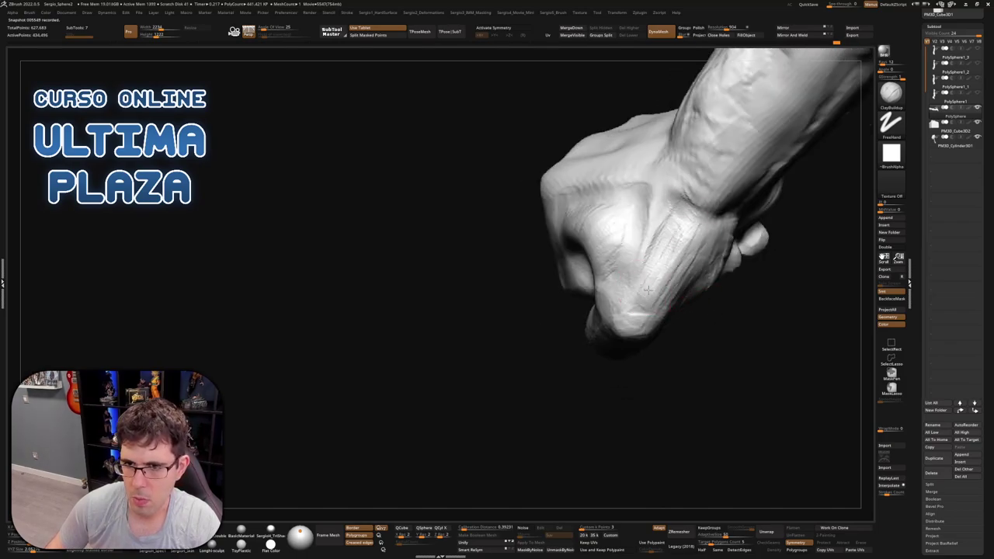
mouse_move(680, 236)
right_mouse_down()
mouse_move(699, 262)
mouse_move(669, 310)
mouse_move(681, 235)
mouse_move(715, 245)
right_mouse_up()
key("ctrl")
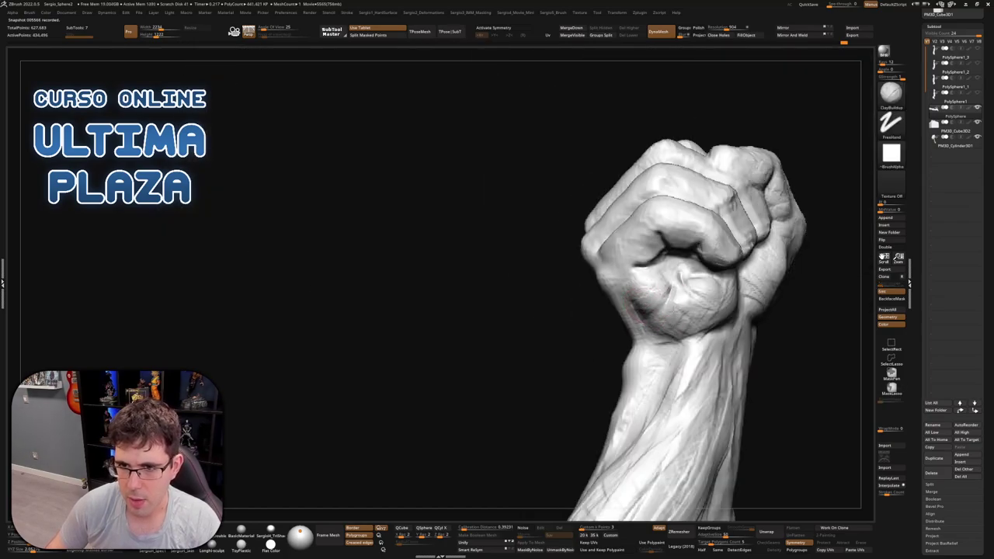
right_click_drag(677, 353, 677, 297)
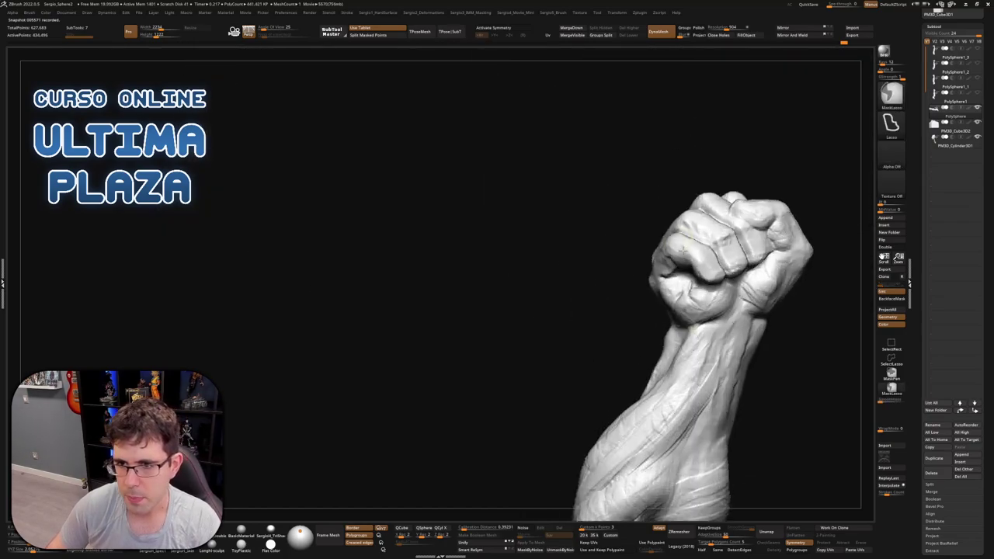
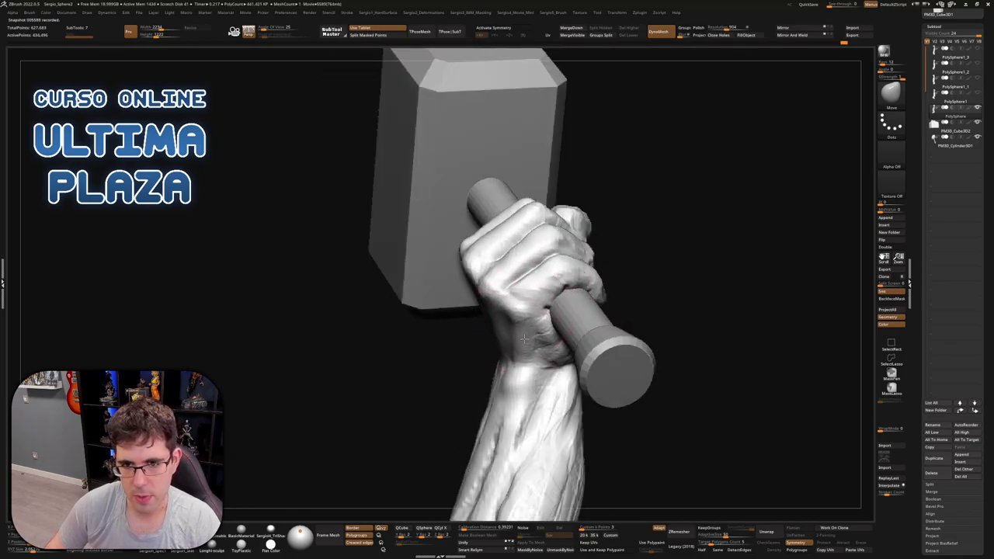
Refine the wrist and build up clay on the knuckles with ClayBuildup
left_click_drag(517, 340, 520, 352)
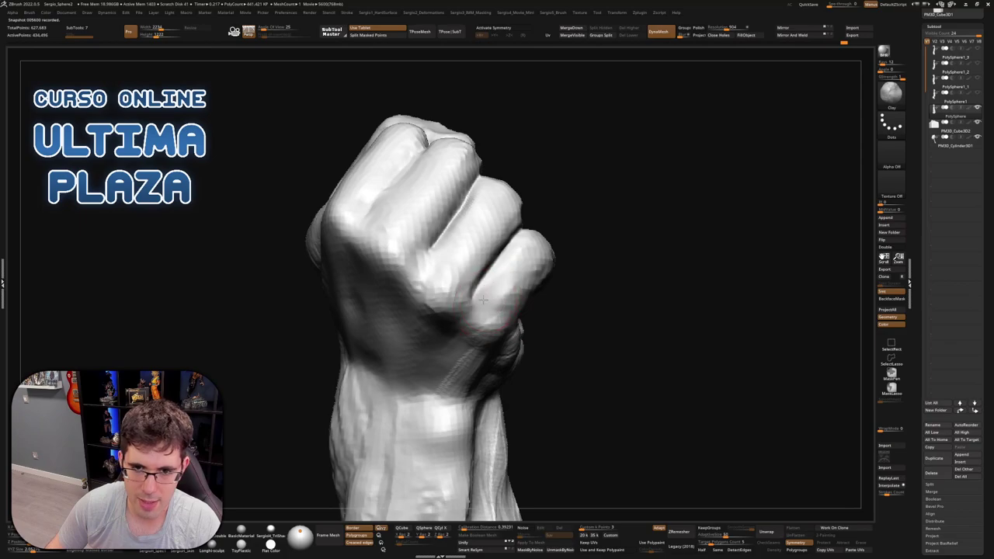
key("b")
key("c")
key("b")
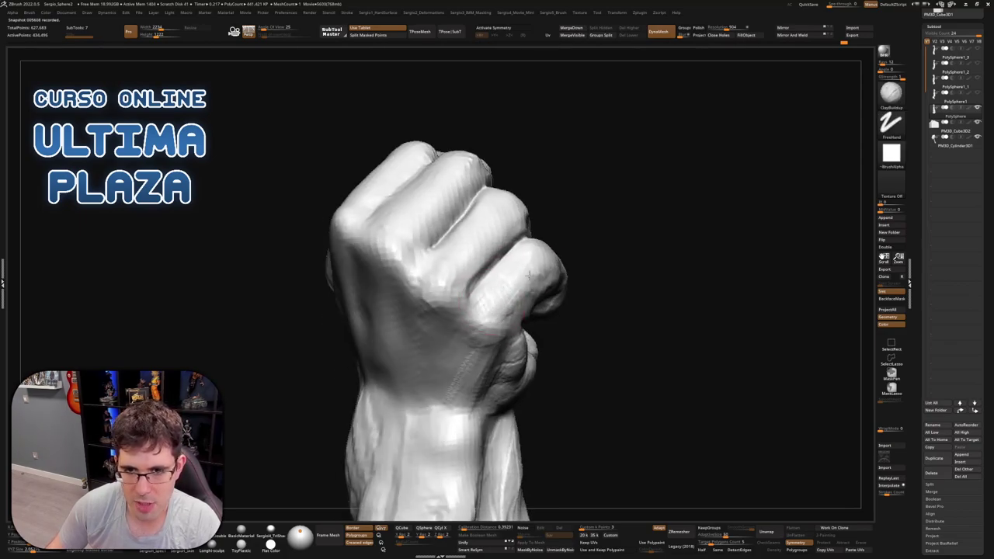
right_click_drag(472, 323, 527, 290)
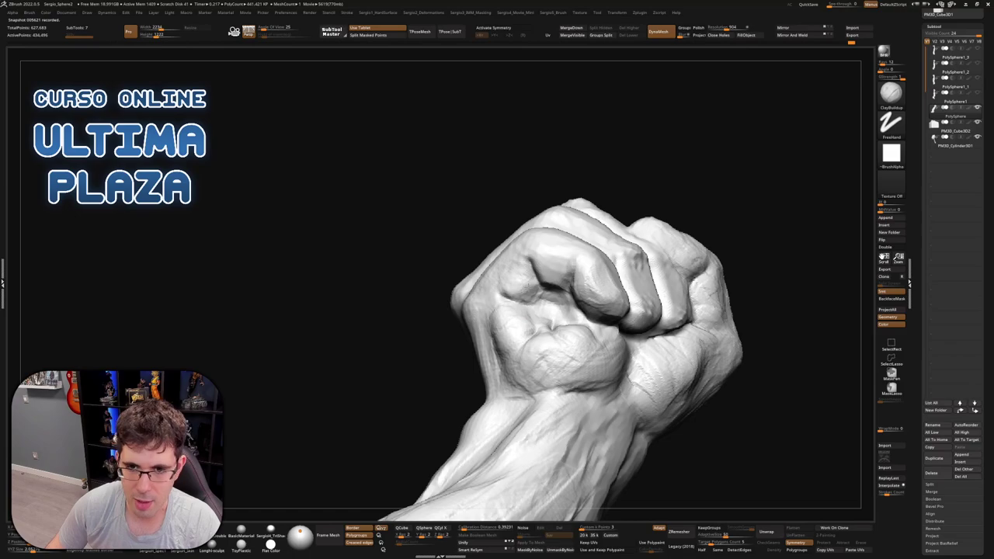
mouse_move(550, 276)
right_mouse_down()
mouse_move(536, 303)
mouse_move(536, 275)
right_mouse_up()
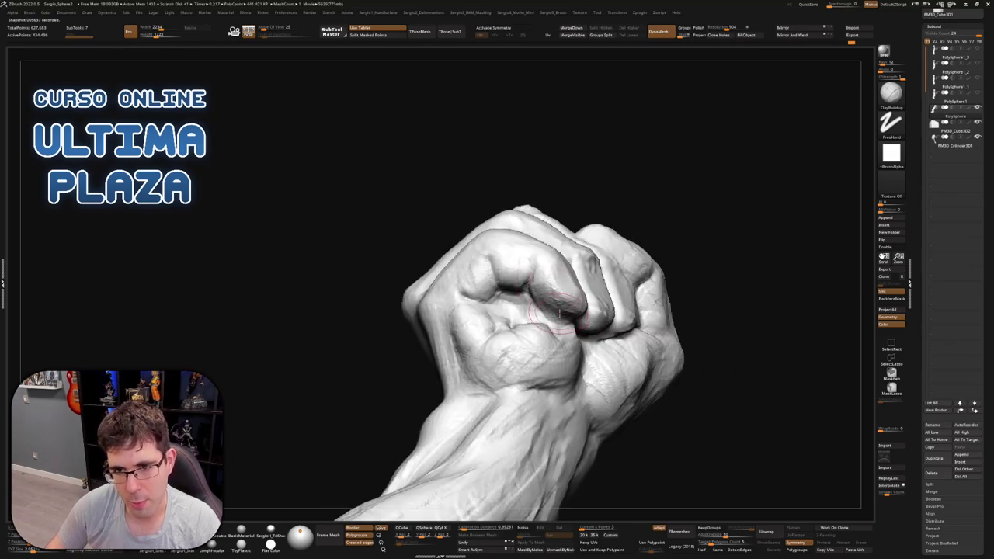
mouse_move(559, 313)
right_mouse_down()
mouse_move(598, 309)
mouse_move(550, 320)
right_mouse_up()
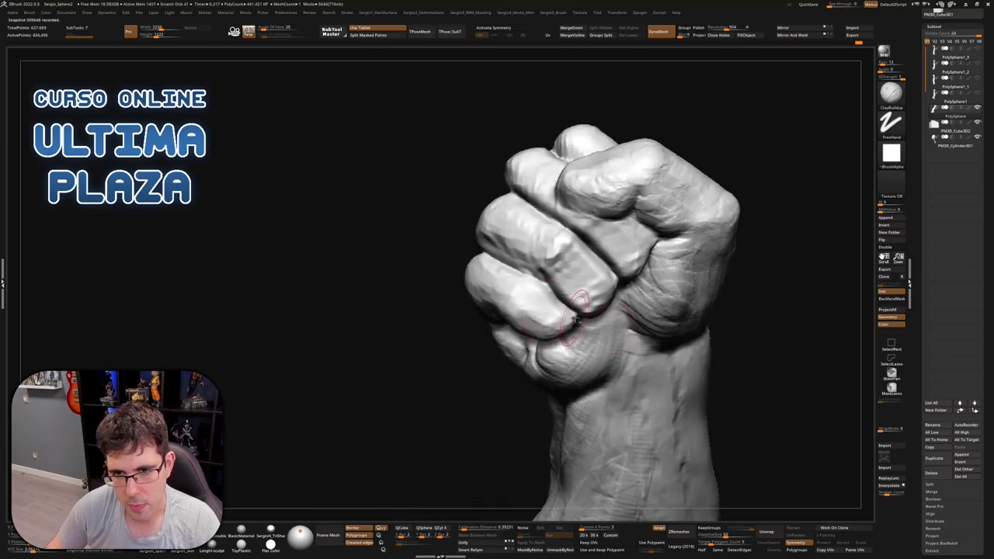
mouse_move(575, 317)
right_mouse_down()
mouse_move(570, 309)
mouse_move(569, 349)
right_mouse_up()
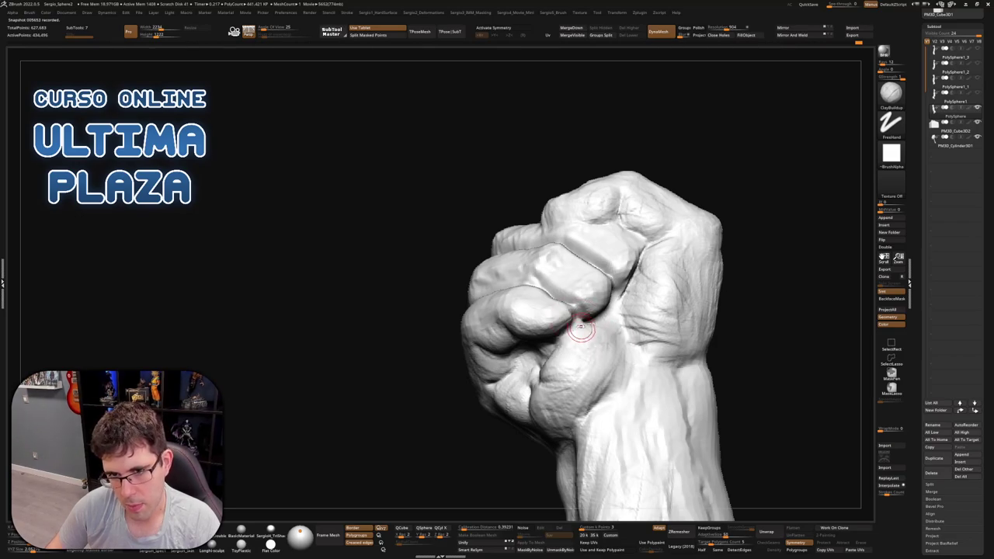
mouse_move(580, 324)
right_mouse_down("ctrl")
mouse_move(581, 339)
mouse_move(578, 316)
right_mouse_up("ctrl")
Smooth the fist's surface and bring the hidden hammer back into the grip
key("shift")
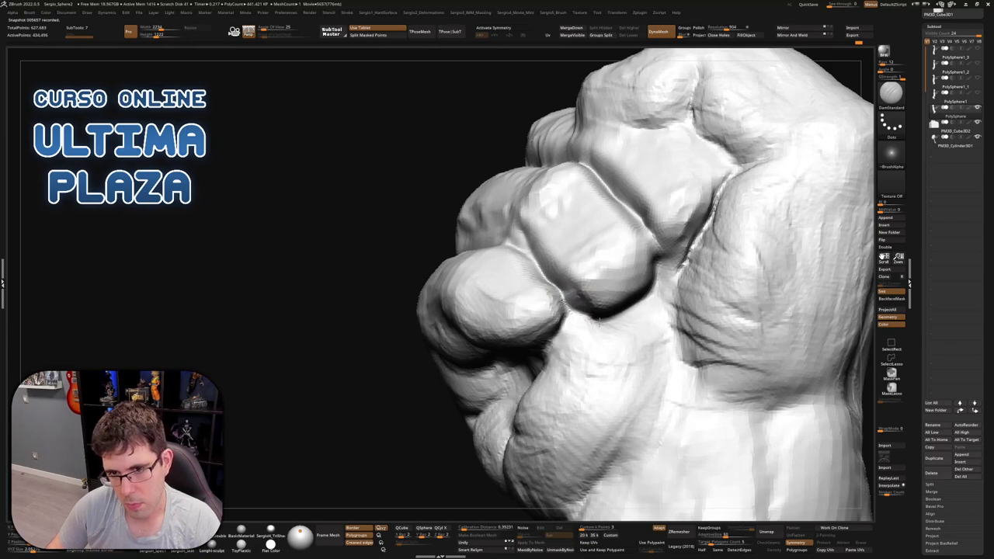
mouse_move(566, 330)
right_mouse_down("ctrl")
mouse_move(594, 355)
mouse_move(548, 350)
mouse_move(524, 297)
mouse_move(538, 292)
mouse_move(543, 308)
right_mouse_up("ctrl")
key("shift")
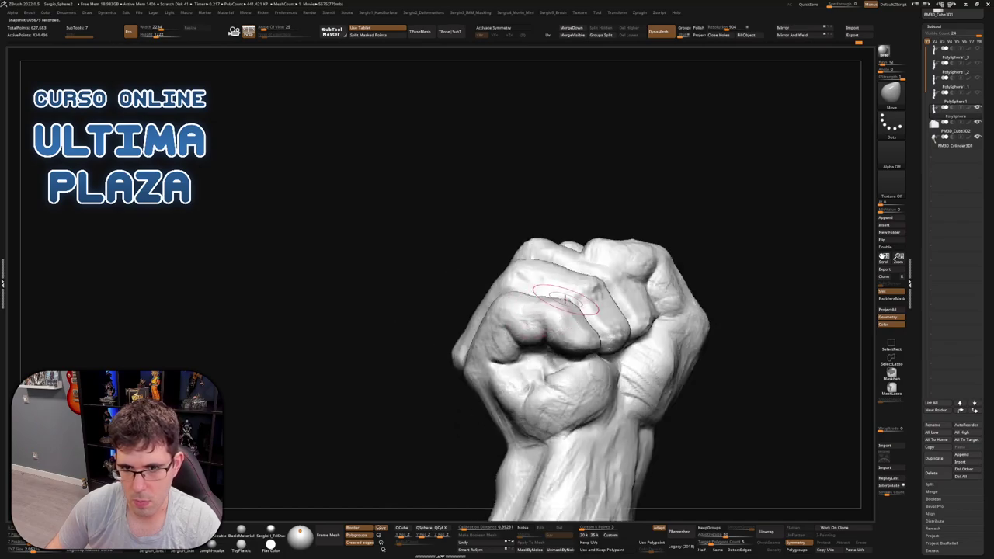
mouse_move(586, 281)
right_mouse_down()
mouse_move(593, 318)
mouse_move(699, 344)
mouse_move(645, 318)
mouse_move(683, 224)
mouse_move(688, 245)
mouse_move(599, 300)
mouse_move(602, 267)
mouse_move(556, 324)
mouse_move(552, 242)
right_mouse_up()
left_click(593, 318, "ctrl+shift")
key("b")
key("c")
key("b")
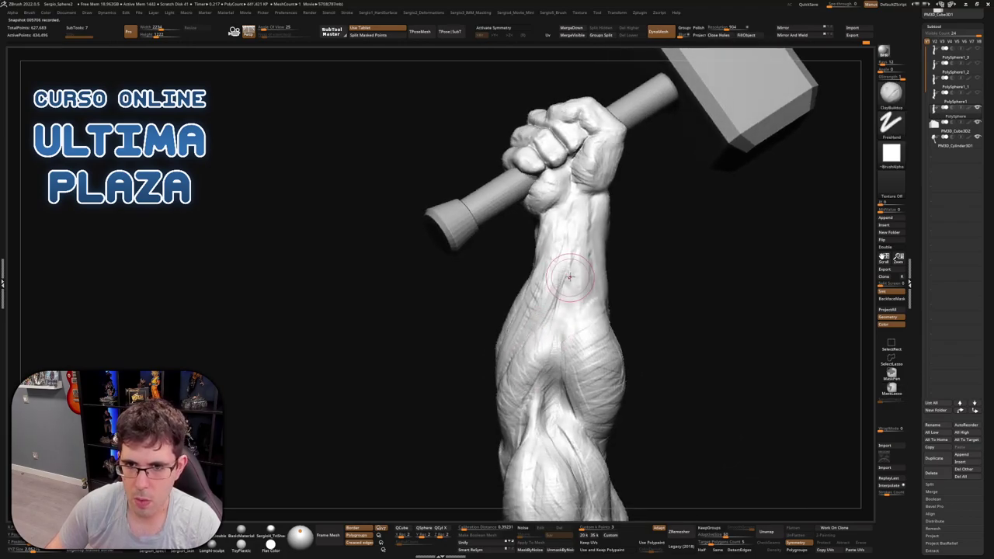
right_click_drag(570, 276, 559, 307)
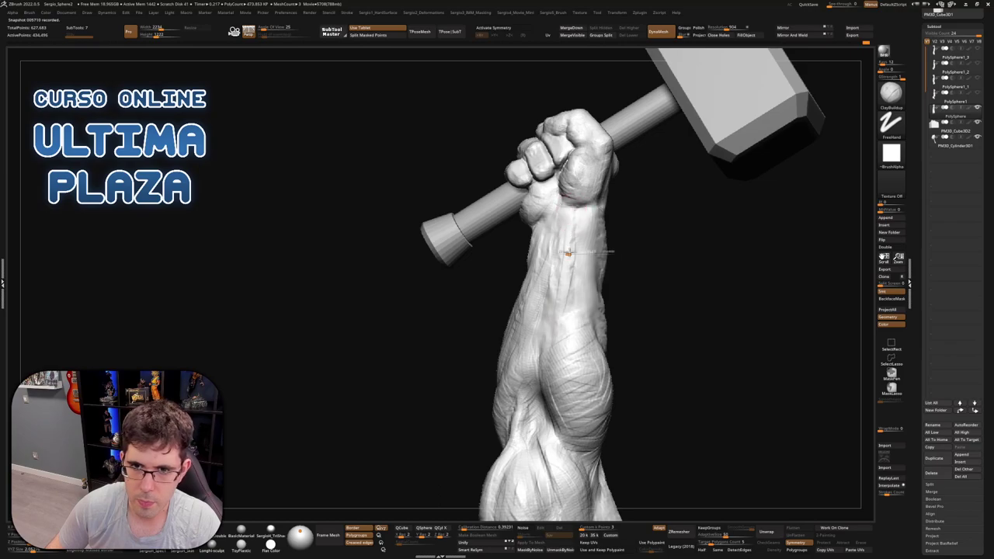
right_click_drag(568, 254, 559, 215)
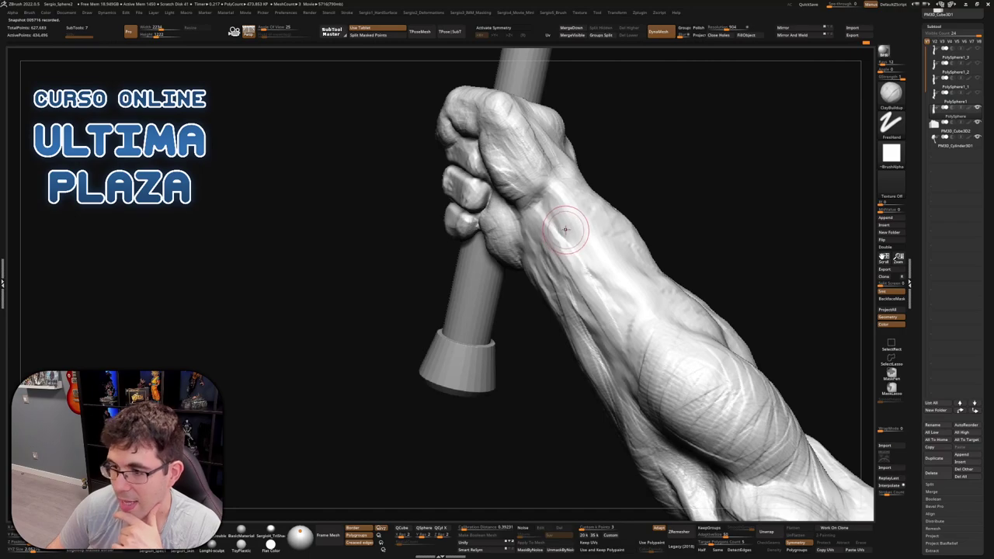
right_click_drag(569, 227, 556, 246)
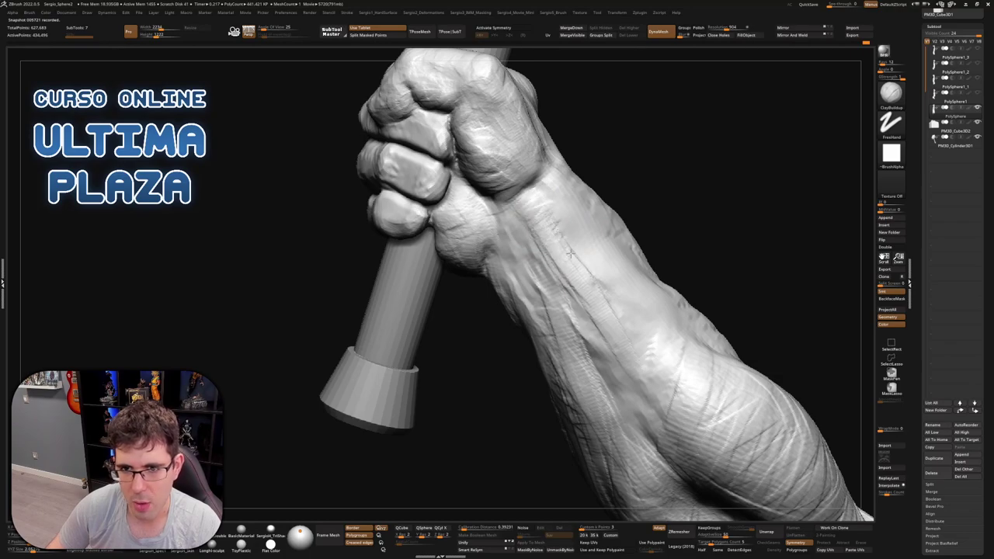
right_click_drag(632, 329, 599, 311)
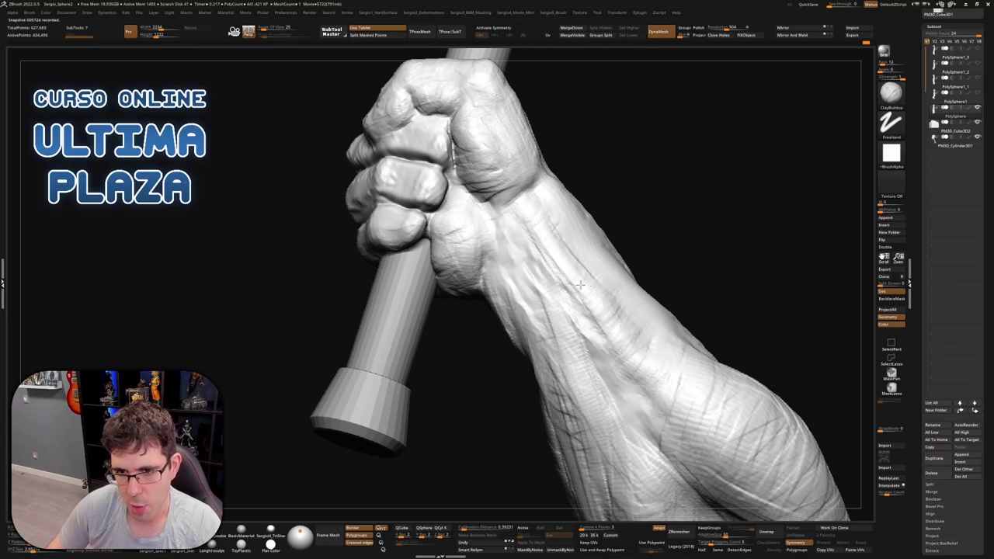
mouse_move(609, 260)
right_mouse_down()
mouse_move(590, 336)
mouse_move(535, 180)
mouse_move(595, 300)
right_mouse_up()
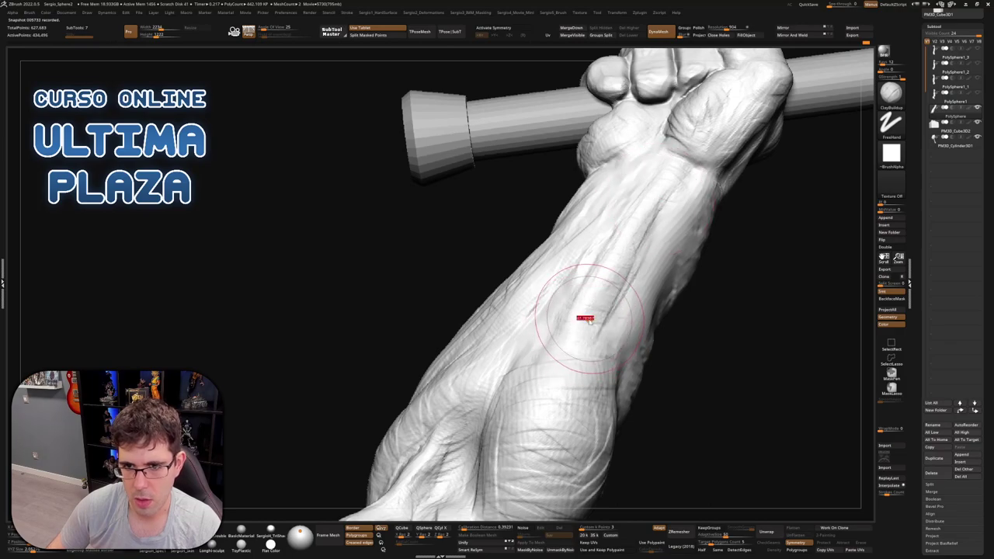
right_click_drag(590, 278, 555, 326)
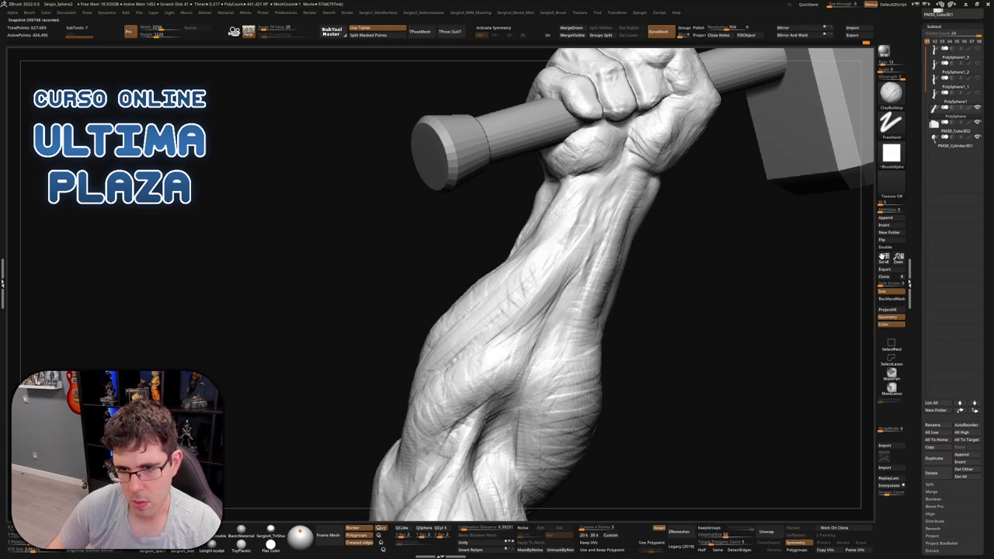
mouse_move(553, 392)
right_mouse_down()
mouse_move(592, 402)
mouse_move(574, 360)
mouse_move(616, 337)
mouse_move(648, 360)
mouse_move(732, 260)
mouse_move(750, 300)
mouse_move(666, 355)
right_mouse_up()
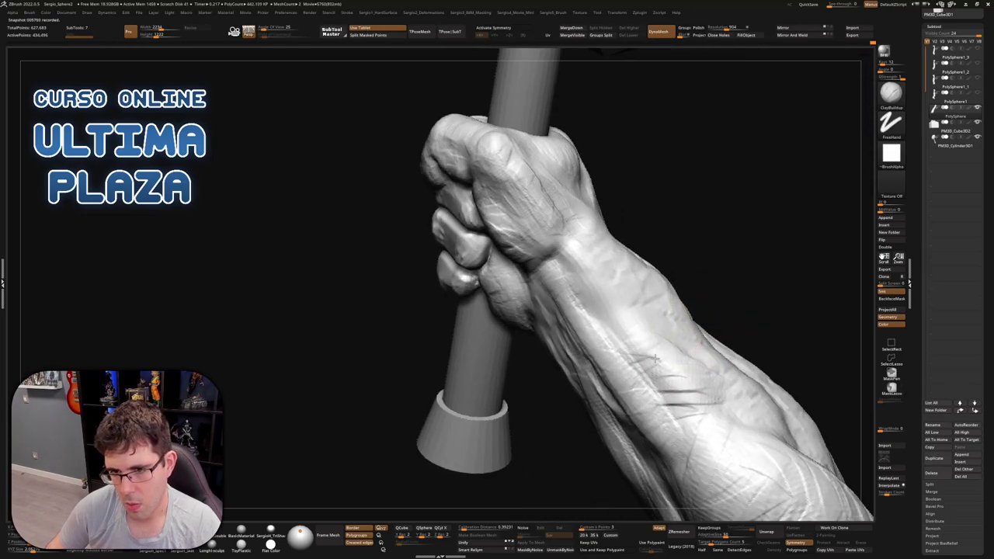
right_click_drag(719, 392, 654, 378)
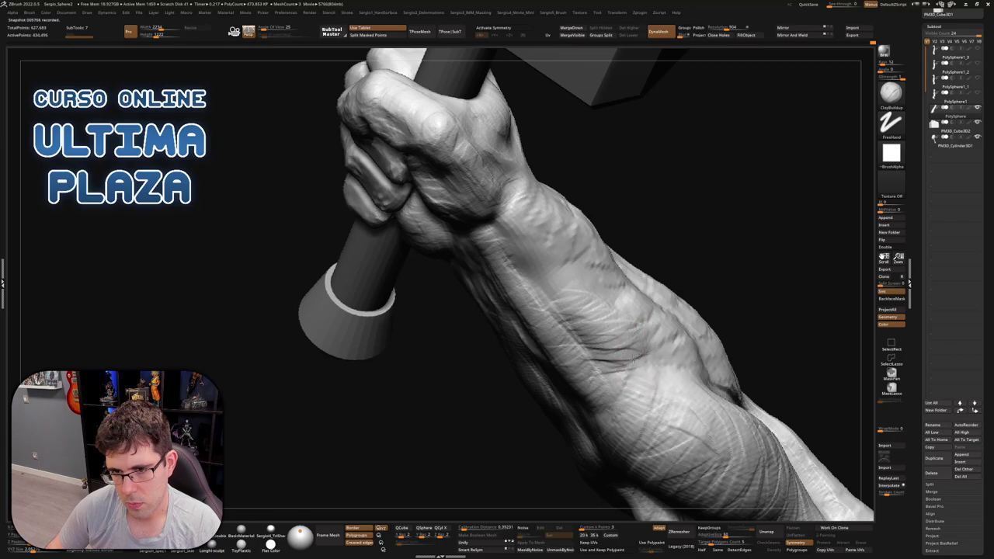
mouse_move(586, 292)
right_mouse_down()
mouse_move(643, 228)
mouse_move(619, 239)
mouse_move(637, 227)
mouse_move(655, 261)
mouse_move(657, 249)
mouse_move(635, 254)
right_mouse_up()
key("ctrl")
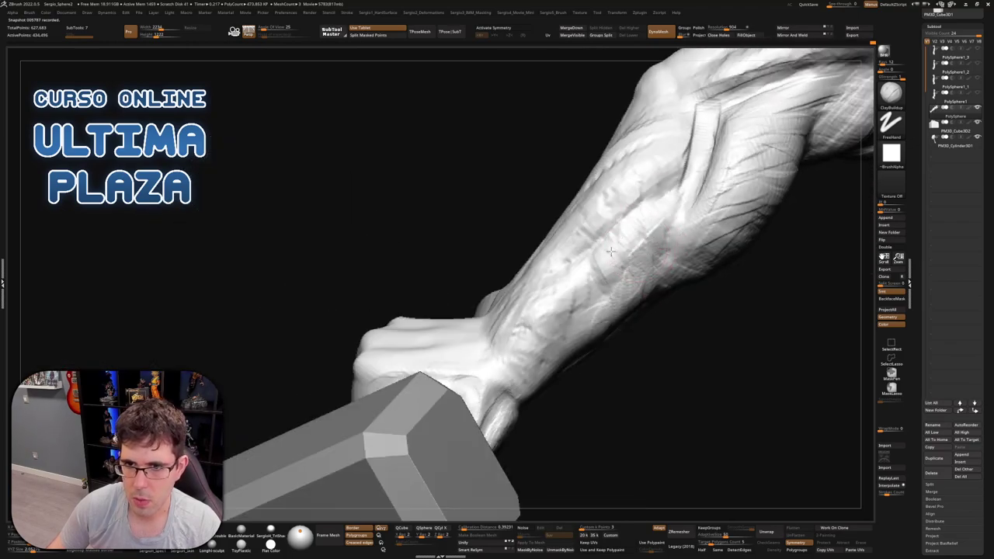
right_click_drag(635, 289, 652, 265)
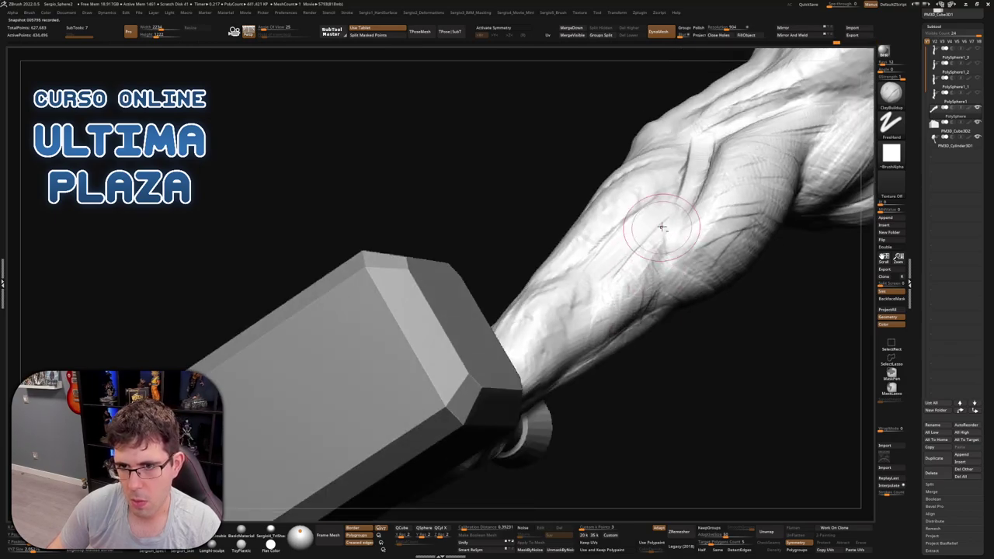
right_click_drag(607, 277, 619, 240)
right_click_drag(570, 297, 557, 317)
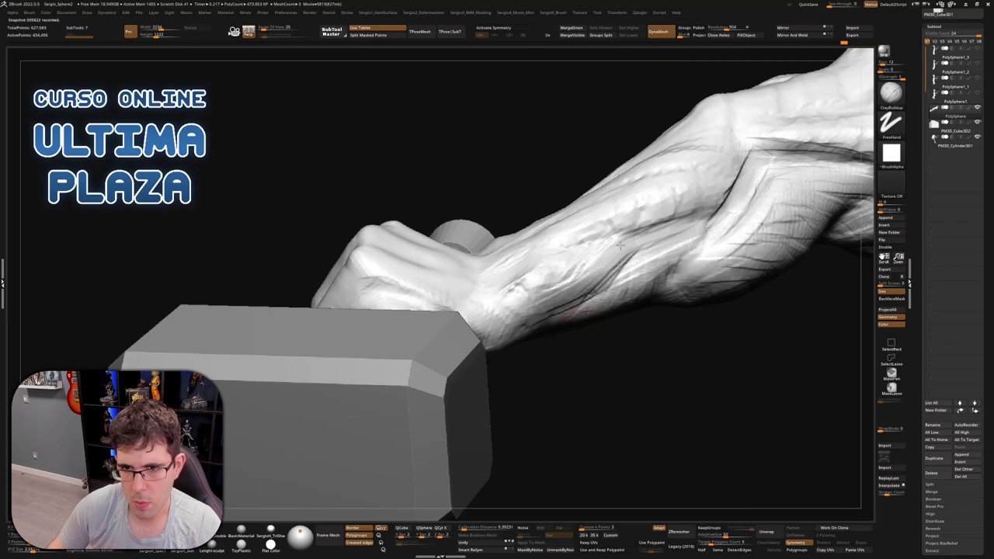
mouse_move(545, 274)
right_mouse_down()
mouse_move(549, 281)
mouse_move(508, 281)
mouse_move(524, 272)
right_mouse_up()
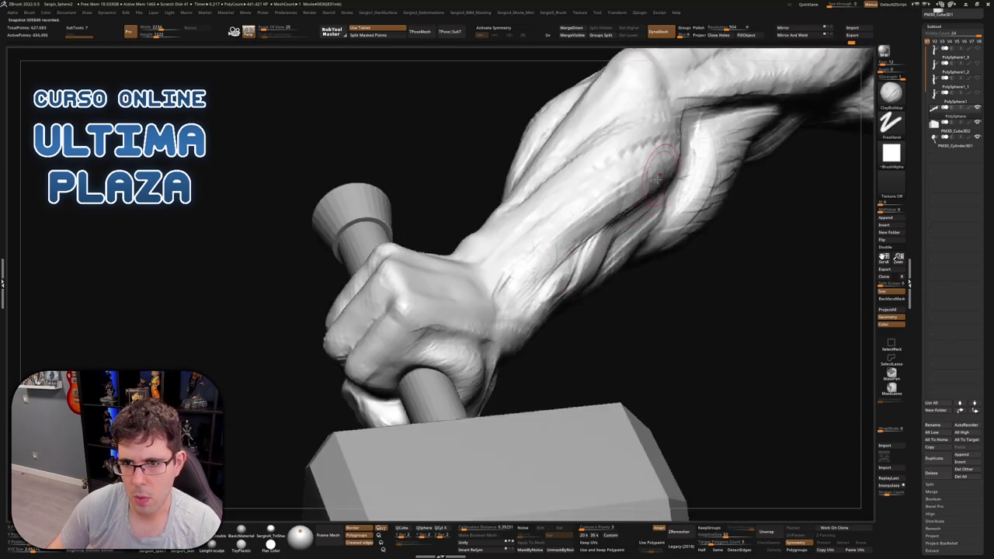
right_click_drag(658, 177, 657, 217)
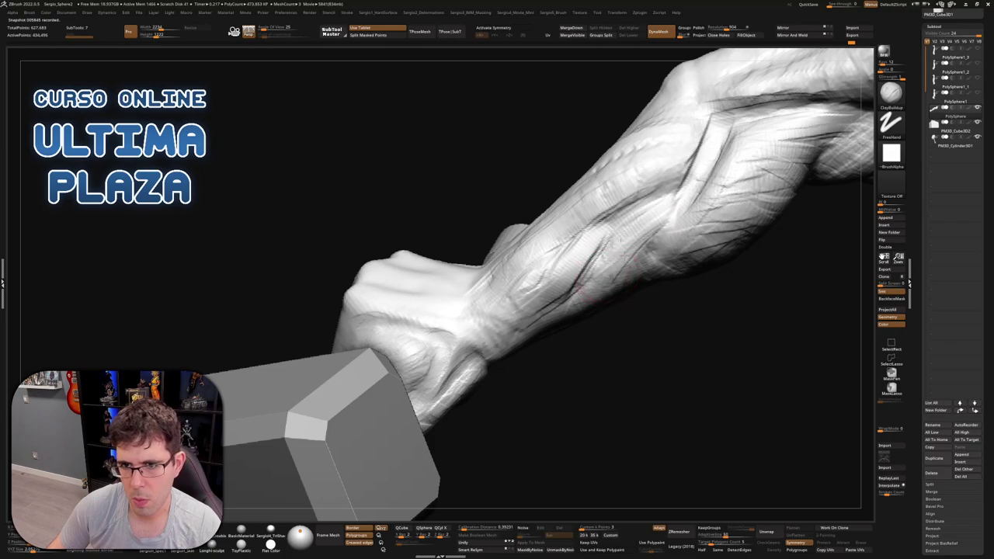
right_click_drag(583, 289, 641, 186)
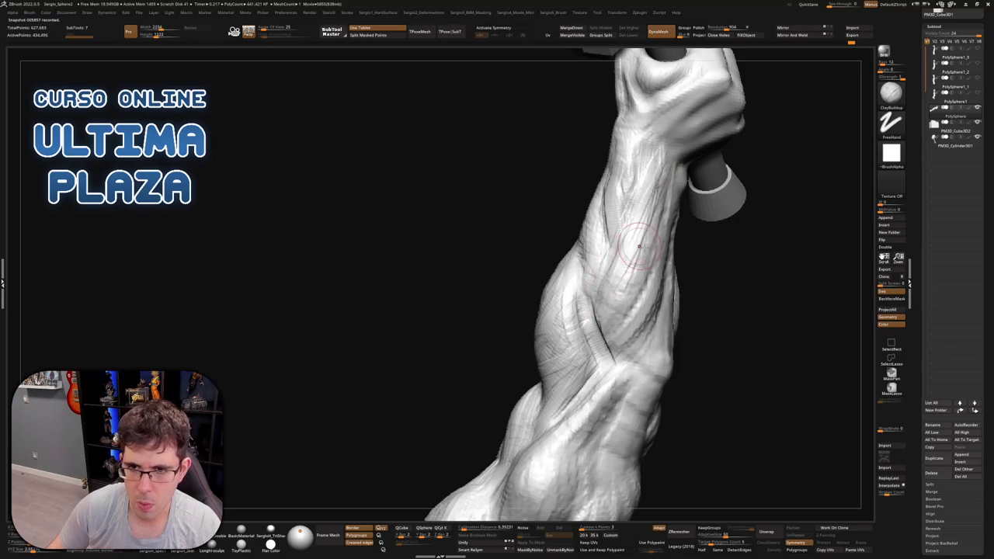
Orbit the forearm upright to show the clenched fist gripping the hammer handle
mouse_move(639, 246)
right_mouse_down()
mouse_move(606, 311)
mouse_move(634, 303)
mouse_move(638, 268)
right_mouse_up()
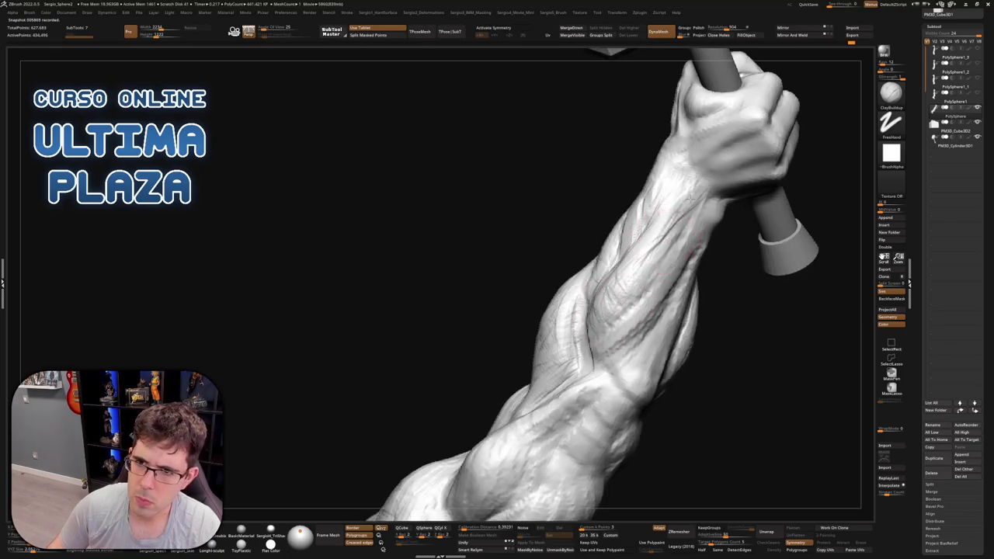
mouse_move(666, 244)
right_mouse_down()
mouse_move(691, 186)
mouse_move(687, 199)
right_mouse_up()
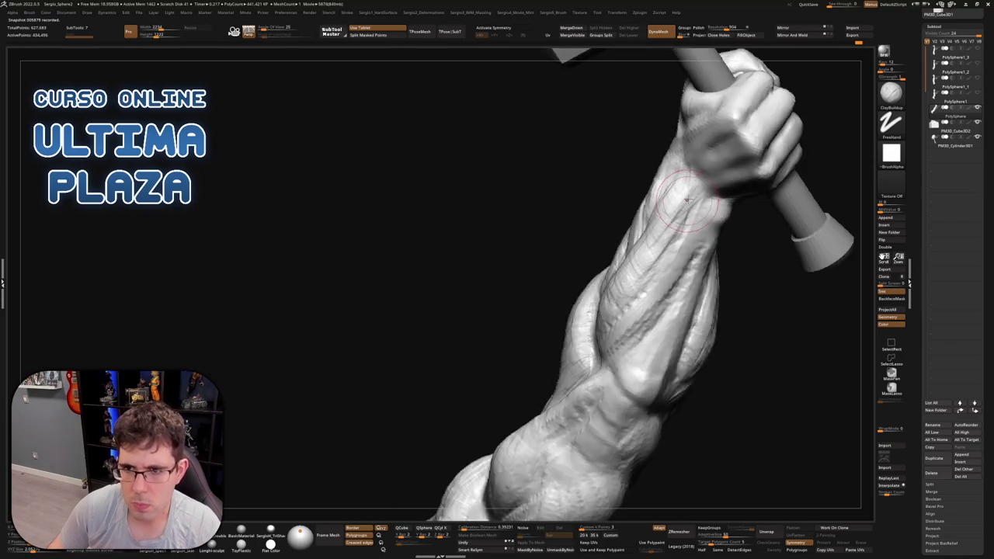
mouse_move(656, 254)
right_mouse_down()
mouse_move(674, 202)
mouse_move(652, 236)
mouse_move(678, 187)
right_mouse_up()
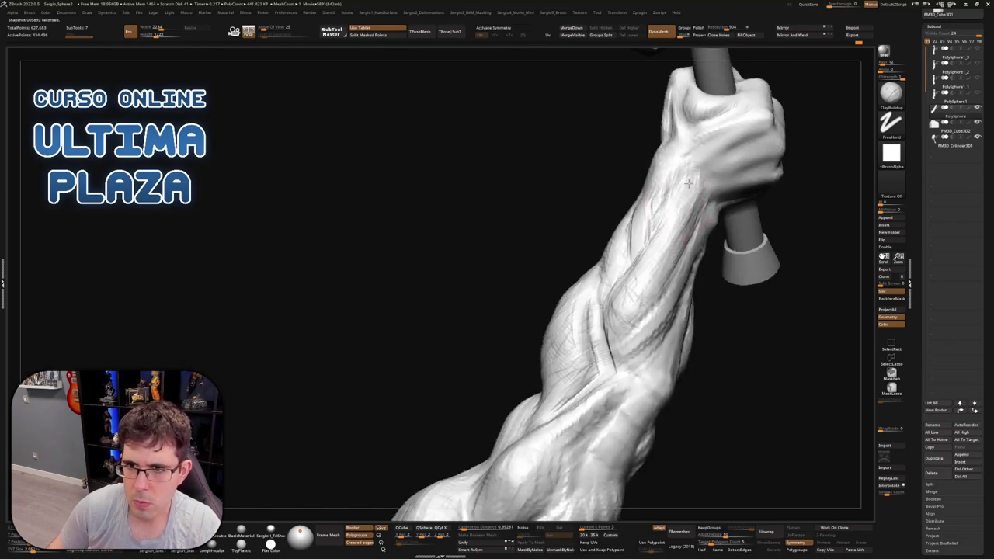
mouse_move(673, 184)
right_mouse_down()
mouse_move(677, 235)
mouse_move(658, 221)
right_mouse_up()
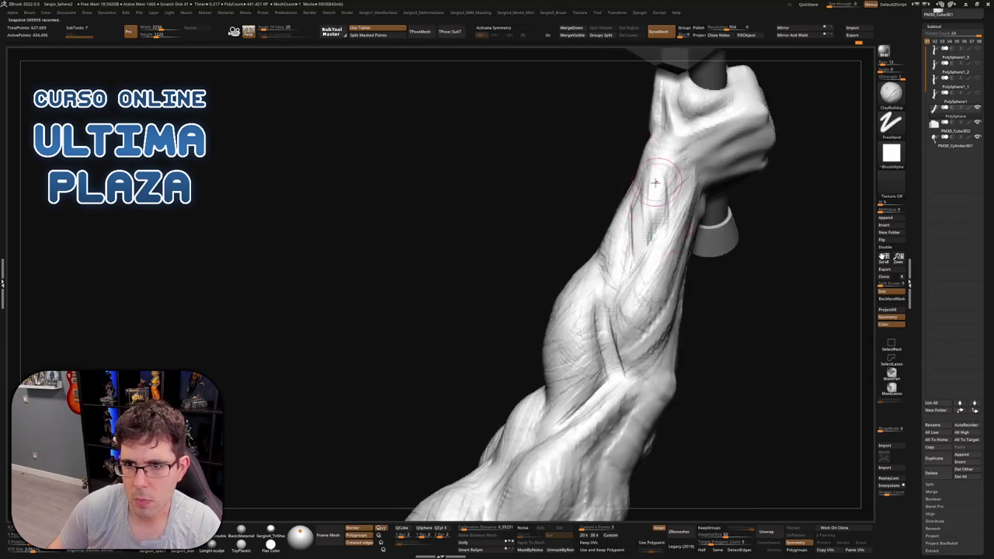
mouse_move(672, 170)
right_mouse_down()
mouse_move(665, 150)
mouse_move(680, 192)
mouse_move(699, 171)
mouse_move(699, 186)
mouse_move(699, 159)
mouse_move(728, 153)
mouse_move(699, 166)
right_mouse_up()
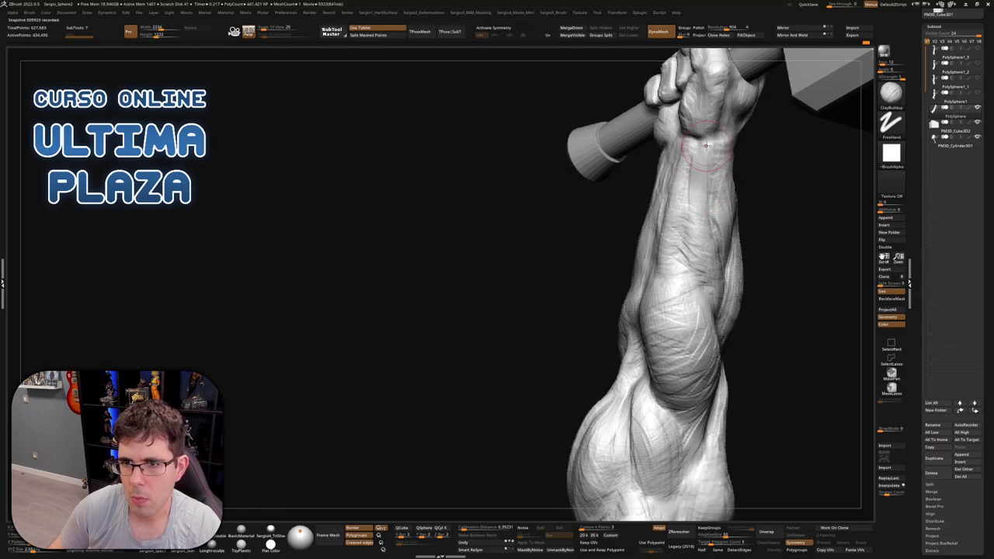
right_click_drag(707, 226, 714, 158)
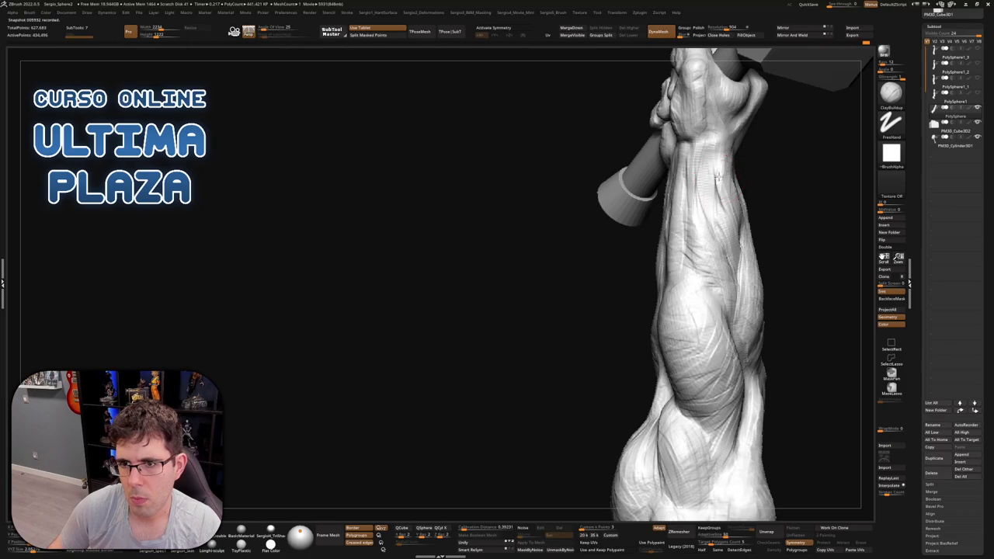
mouse_move(712, 208)
right_mouse_down()
mouse_move(727, 227)
mouse_move(721, 237)
mouse_move(666, 219)
mouse_move(675, 207)
right_mouse_up()
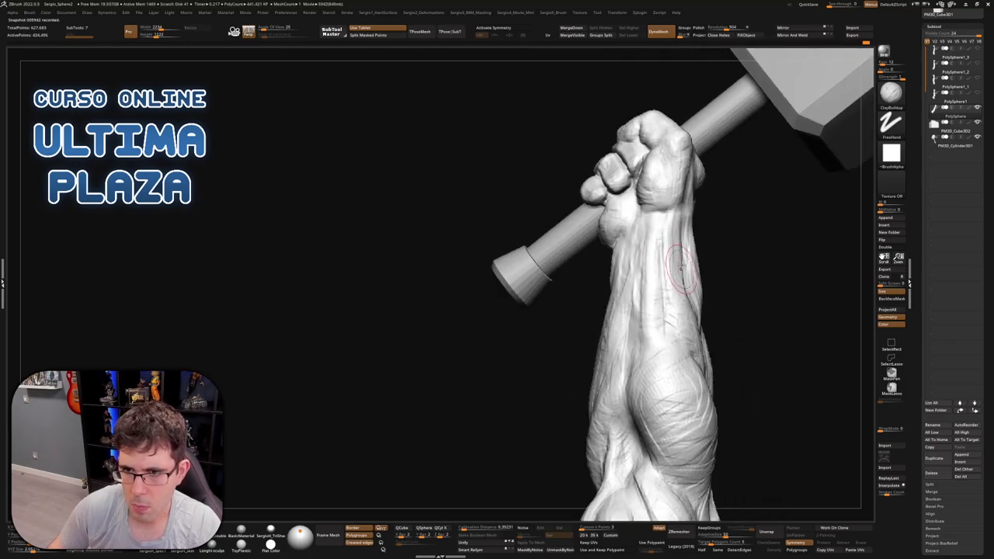
mouse_move(694, 277)
right_mouse_down()
mouse_move(674, 368)
mouse_move(686, 214)
right_mouse_up()
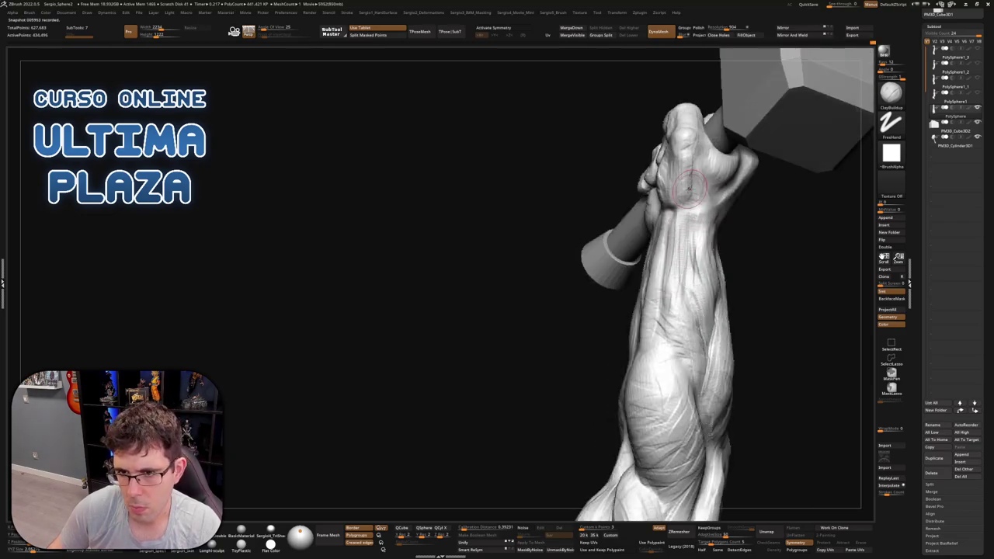
right_click_drag(699, 349, 735, 289)
Nudge the forearm's shape with a small Move pull and review it from side angles
key("b")
key("m")
key("v")
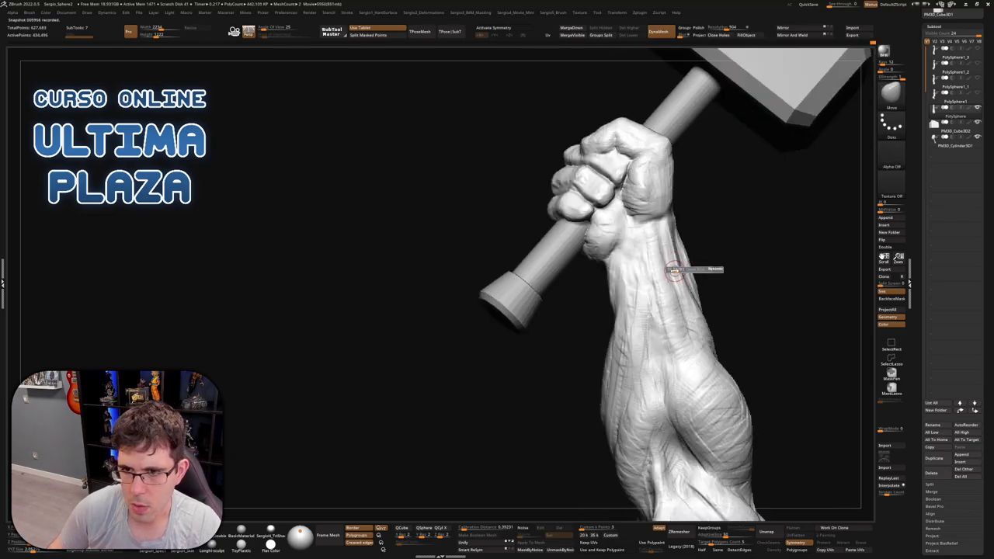
left_click_drag(664, 225, 669, 247)
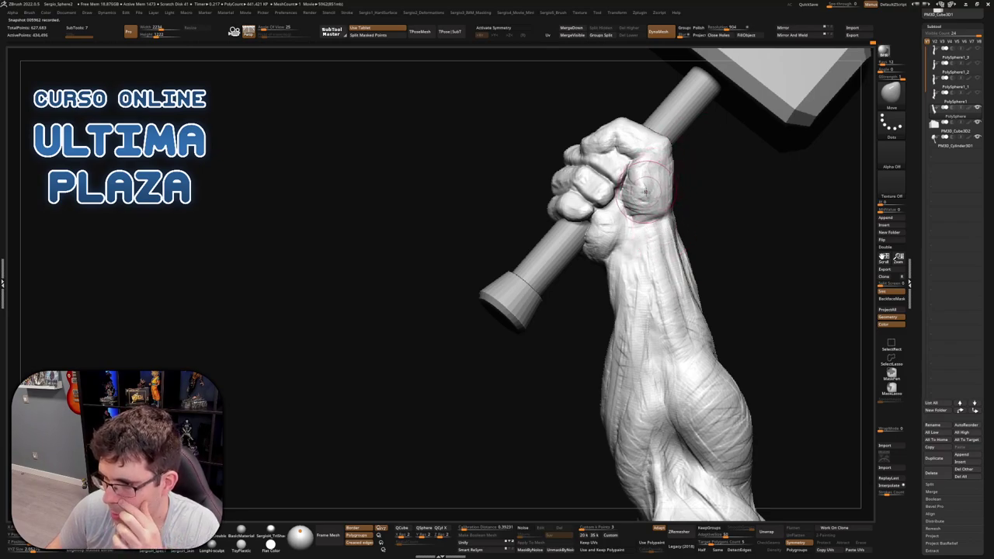
mouse_move(685, 215)
right_mouse_down()
mouse_move(621, 233)
mouse_move(563, 268)
mouse_move(548, 223)
right_mouse_up()
key("b")
key("c")
key("b")
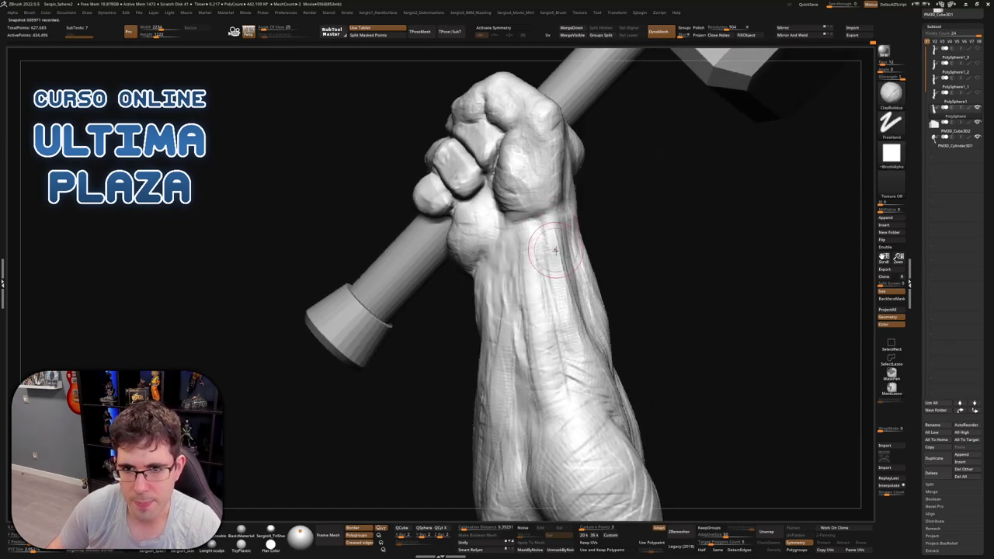
right_click_drag(559, 272, 563, 221)
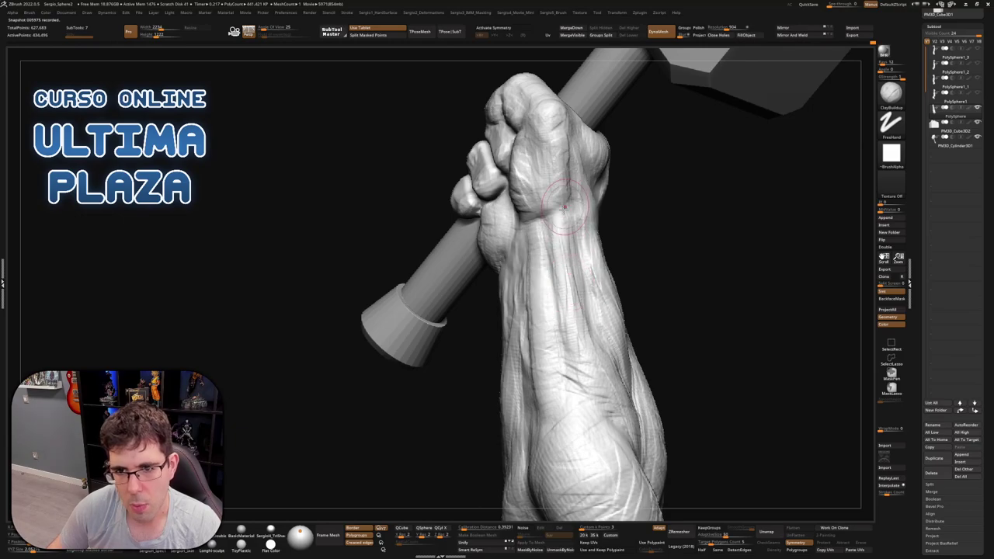
right_click_drag(586, 324, 594, 279)
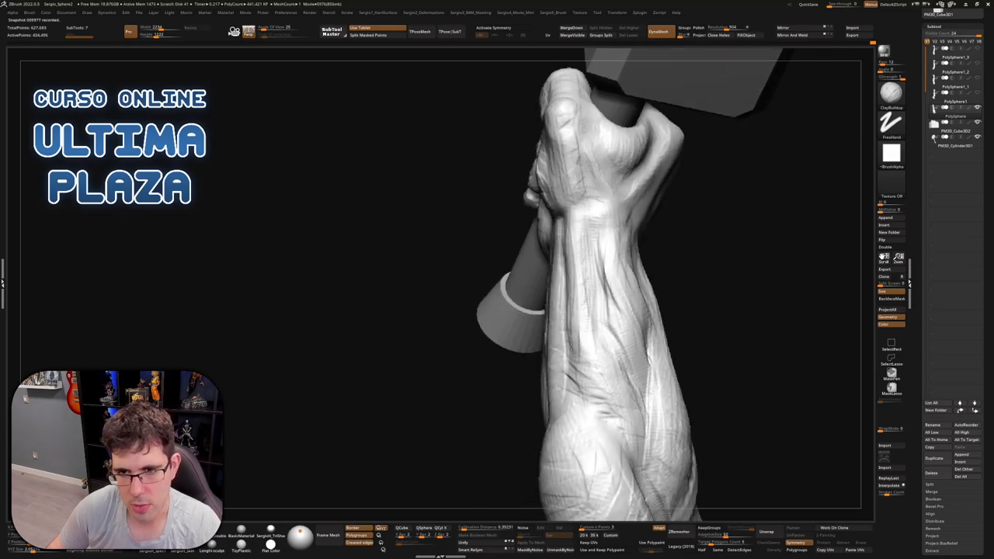
right_click_drag(580, 329, 586, 248)
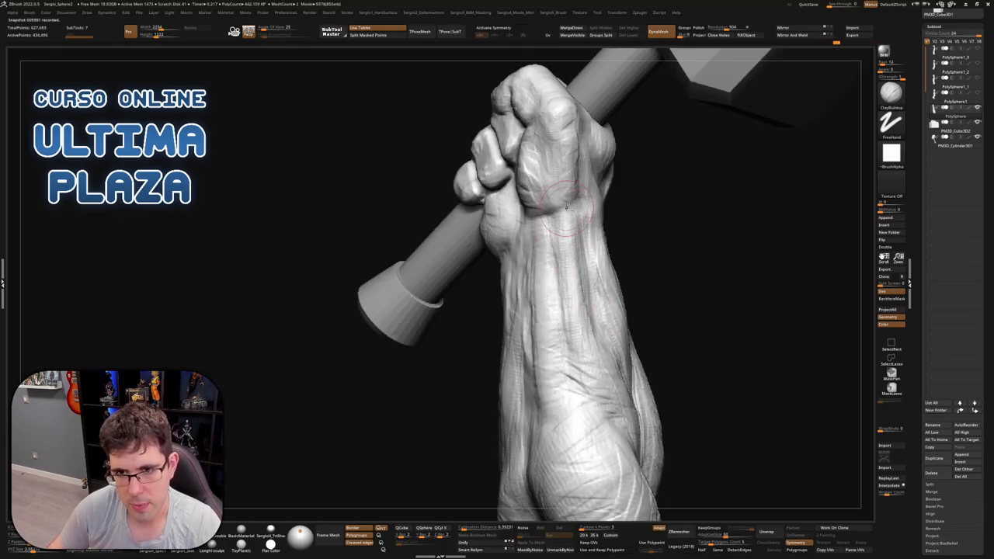
mouse_move(575, 302)
right_mouse_down()
mouse_move(573, 210)
mouse_move(567, 188)
mouse_move(554, 186)
mouse_move(598, 215)
right_mouse_up()
Resize the Move brush and orbit around the fist and handle to check the wrist
key("b")
key("m")
key("v")
key("s")
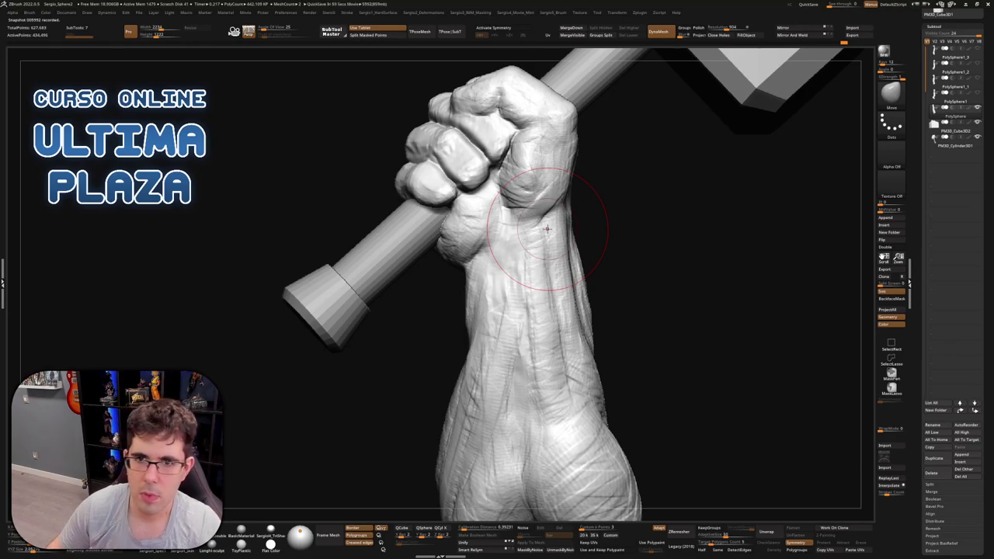
right_click_drag(546, 228, 569, 160)
key("b")
key("c")
key("b")
key("b")
key("m")
key("v")
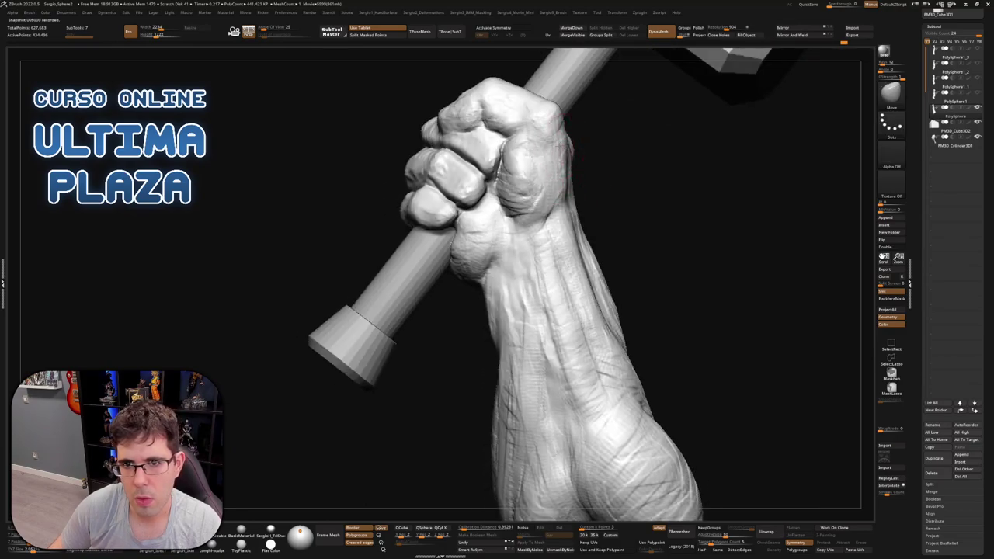
mouse_move(571, 170)
right_mouse_down()
mouse_move(567, 194)
mouse_move(588, 194)
right_mouse_up()
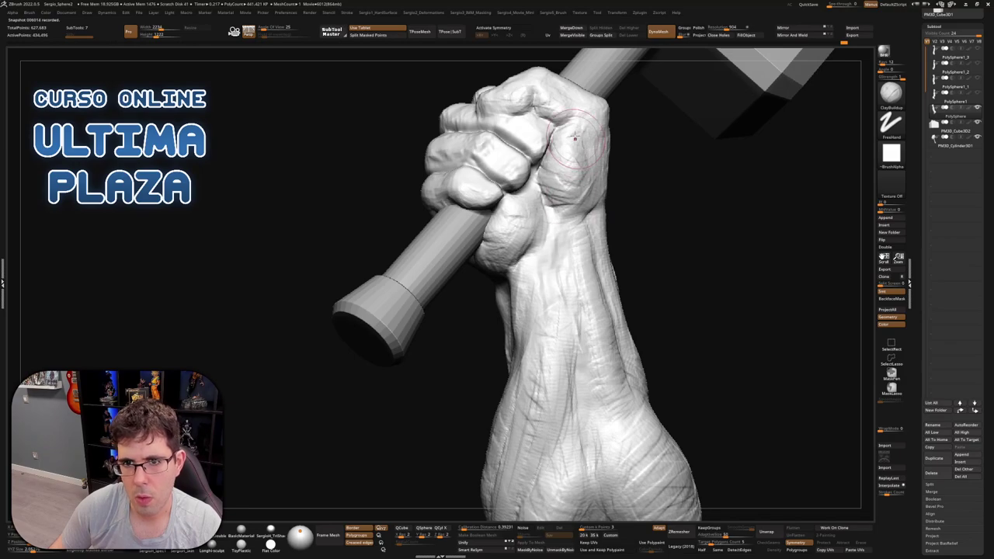
mouse_move(512, 202)
right_mouse_down()
mouse_move(572, 210)
mouse_move(563, 262)
right_mouse_up()
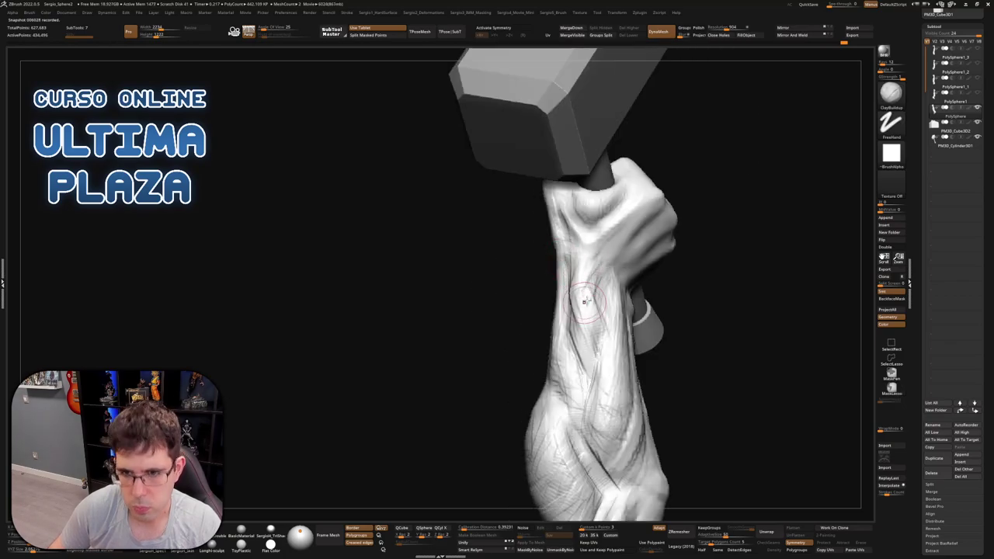
right_click_drag(602, 314, 595, 274)
mouse_move(594, 331)
right_mouse_down()
mouse_move(590, 295)
mouse_move(586, 309)
mouse_move(632, 308)
mouse_move(545, 303)
mouse_move(598, 310)
mouse_move(594, 287)
right_mouse_up()
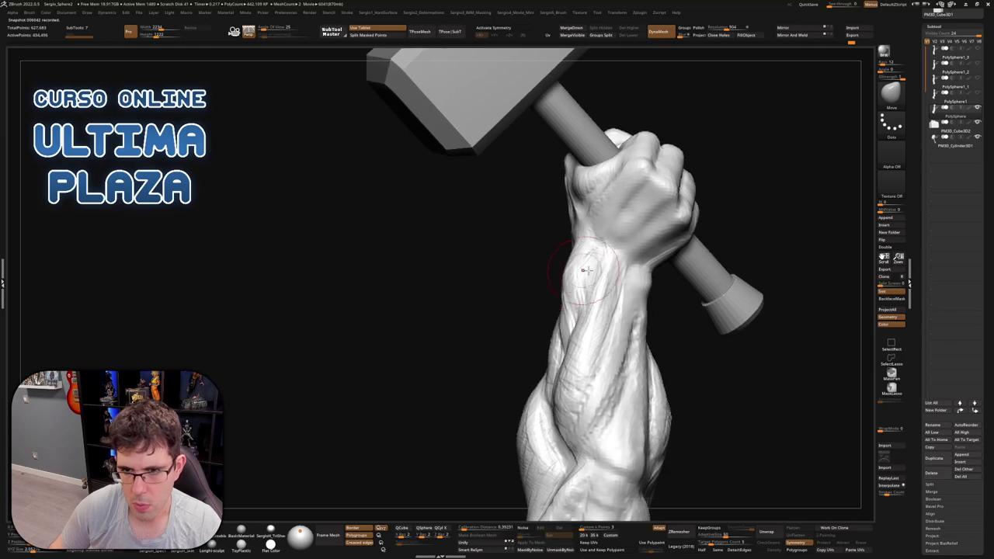
Lay thin ClayBuildup strokes with a smaller brush from the knuckles down the back of the hand
key("b")
key("c")
key("b")
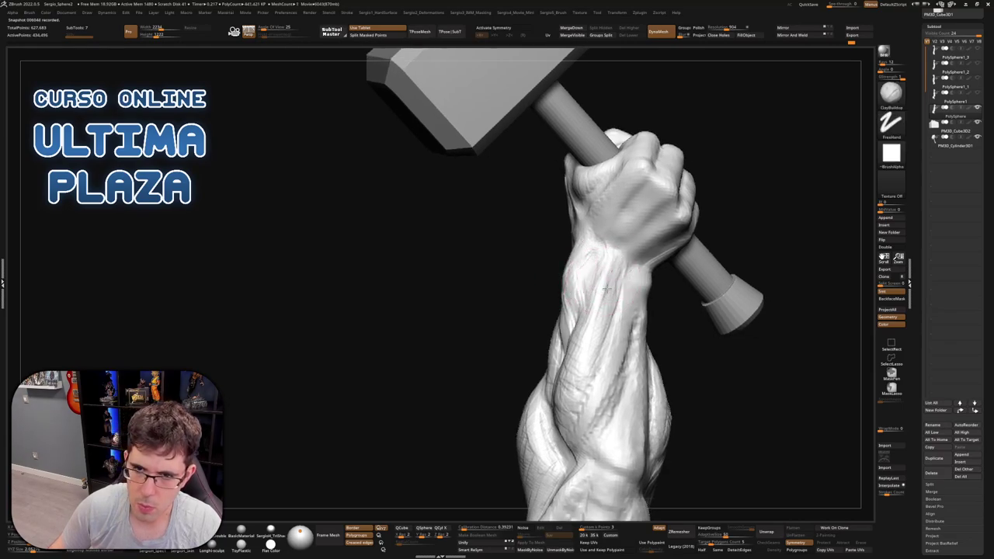
right_click_drag(616, 235, 595, 225, "ctrl")
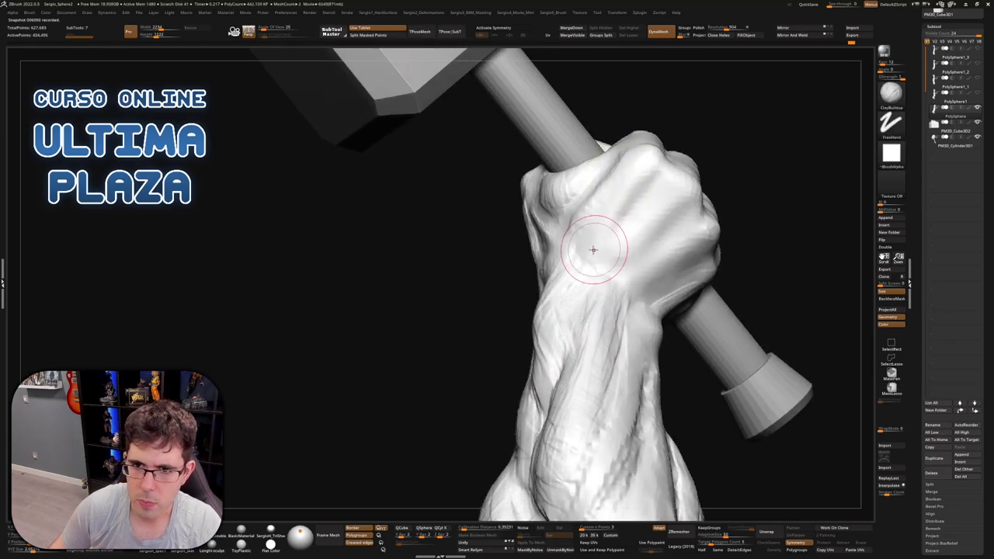
key("s")
left_click_drag(643, 163, 594, 248)
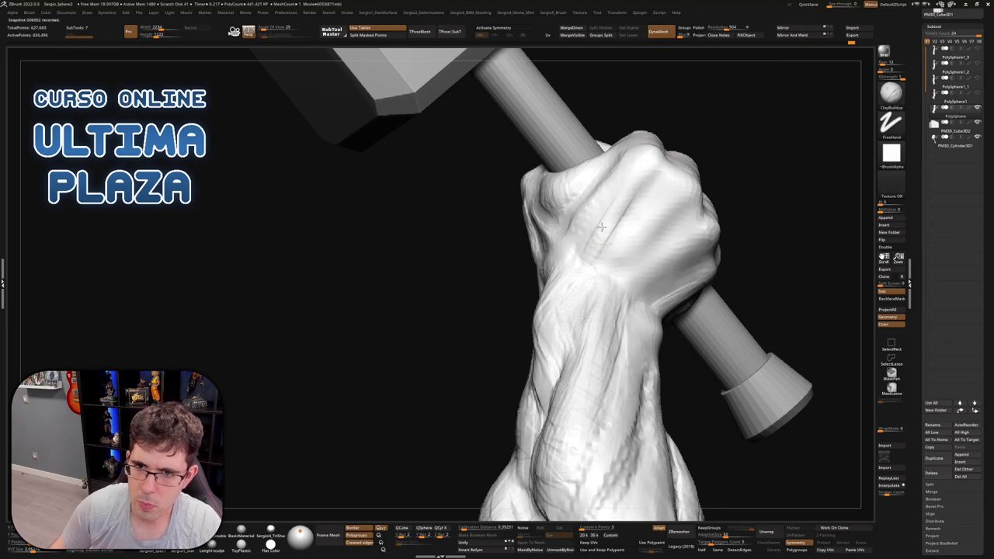
left_click_drag(644, 171, 616, 206)
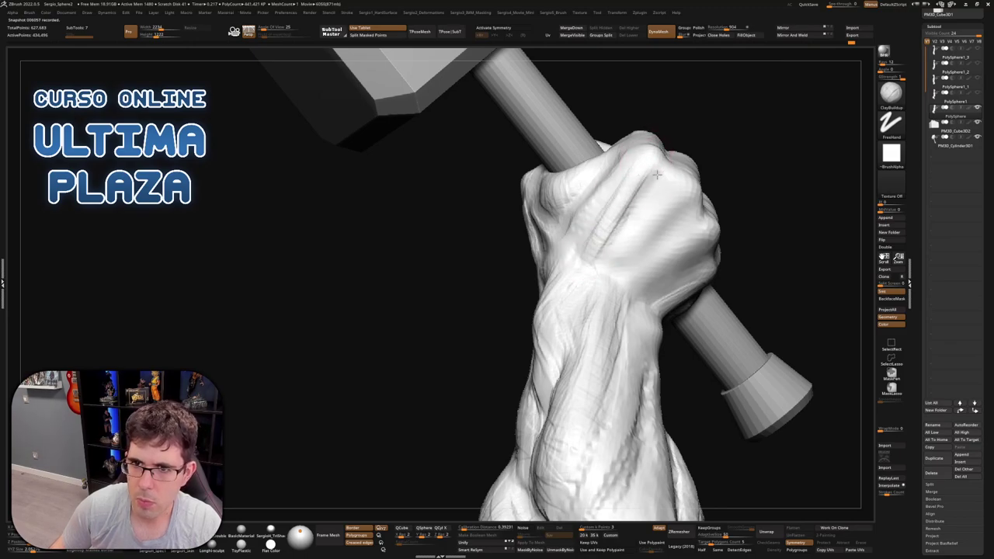
mouse_move(656, 175)
right_mouse_down()
mouse_move(637, 146)
mouse_move(687, 155)
mouse_move(661, 175)
mouse_move(656, 163)
right_mouse_up()
mouse_move(657, 162)
left_mouse_down()
mouse_move(629, 153)
mouse_move(559, 218)
mouse_move(621, 163)
mouse_move(573, 241)
mouse_move(628, 158)
mouse_move(572, 229)
mouse_move(628, 142)
mouse_move(617, 202)
left_mouse_up()
right_click_drag(618, 202, 594, 260)
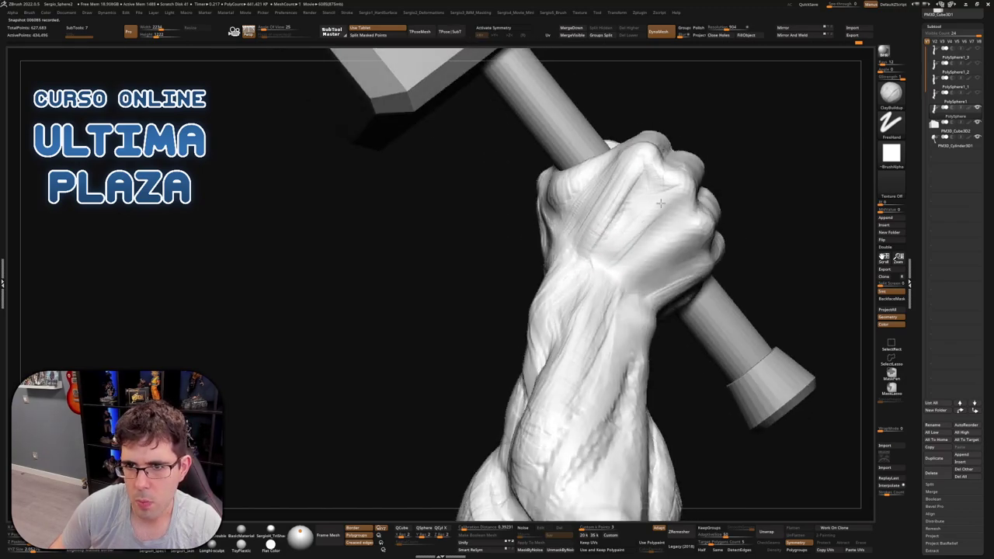
mouse_move(661, 206)
left_mouse_down()
mouse_move(638, 202)
mouse_move(603, 233)
left_mouse_up()
mouse_move(674, 184)
left_mouse_down()
mouse_move(631, 253)
mouse_move(618, 255)
mouse_move(678, 201)
mouse_move(651, 241)
mouse_move(683, 226)
mouse_move(642, 247)
left_mouse_up()
mouse_move(643, 247)
right_mouse_down()
mouse_move(689, 203)
mouse_move(683, 177)
mouse_move(689, 186)
right_mouse_up()
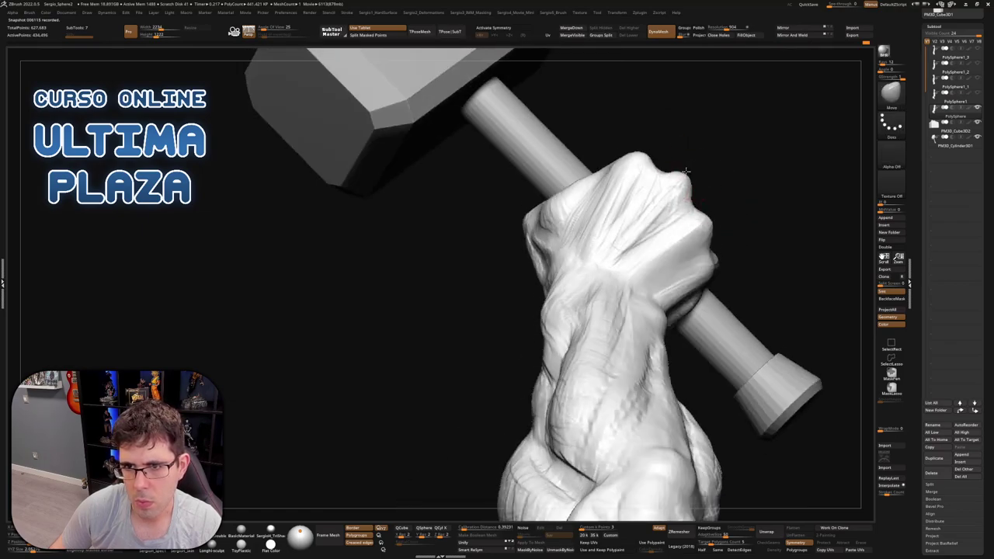
Orbit to the back of the fist and sculpt wrinkles on the knuckles with ClayBuildup
right_click_drag(644, 153, 673, 163)
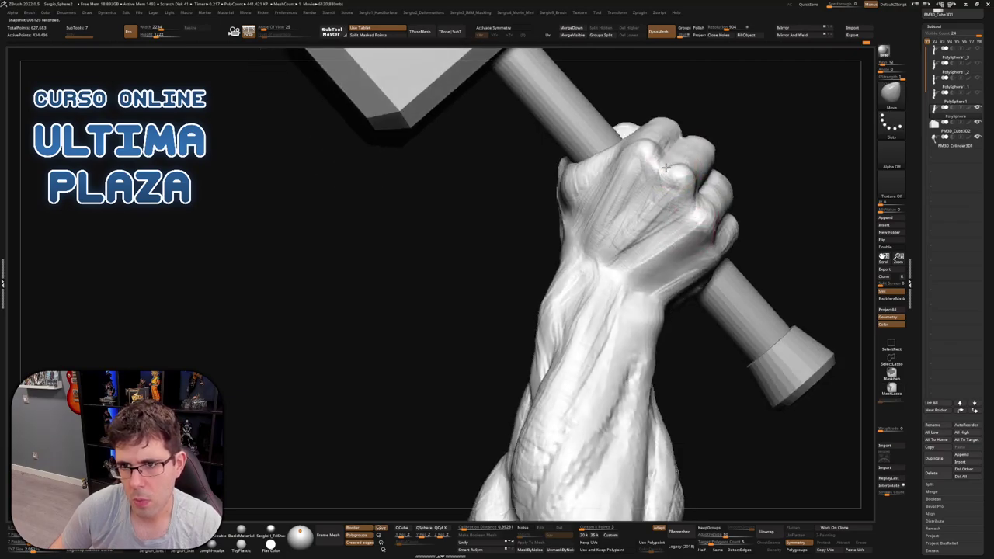
right_click_drag(700, 206, 660, 249)
key("b")
key("c")
key("b")
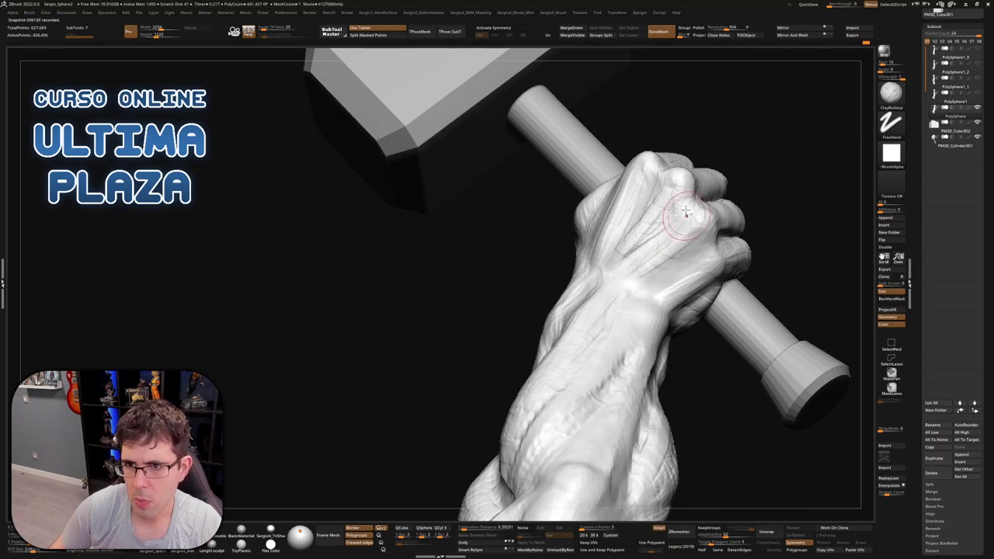
mouse_move(708, 242)
right_mouse_down()
mouse_move(671, 186)
mouse_move(680, 165)
mouse_move(726, 178)
mouse_move(691, 188)
right_mouse_up()
right_click_drag(691, 147, 687, 125)
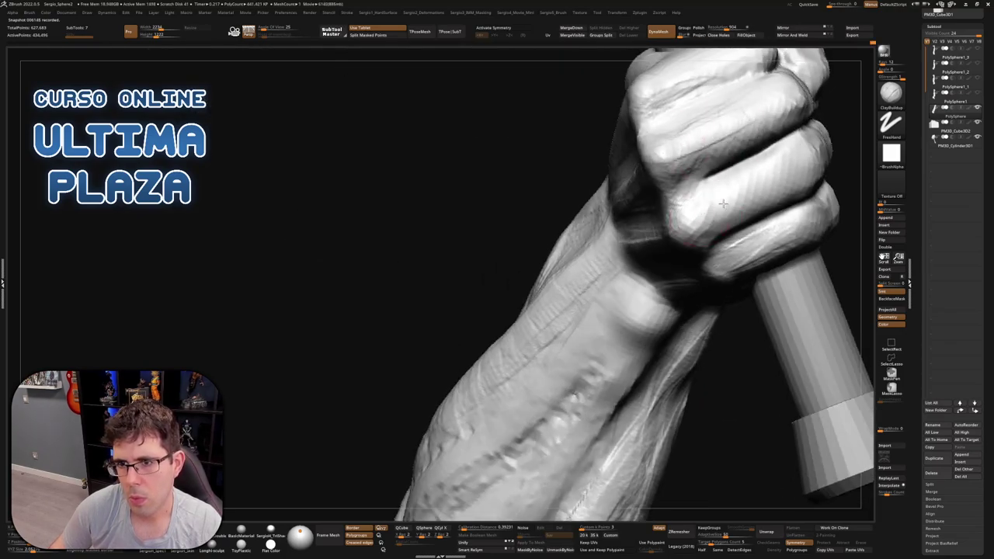
mouse_move(757, 171)
right_mouse_down()
mouse_move(691, 225)
mouse_move(745, 233)
right_mouse_up()
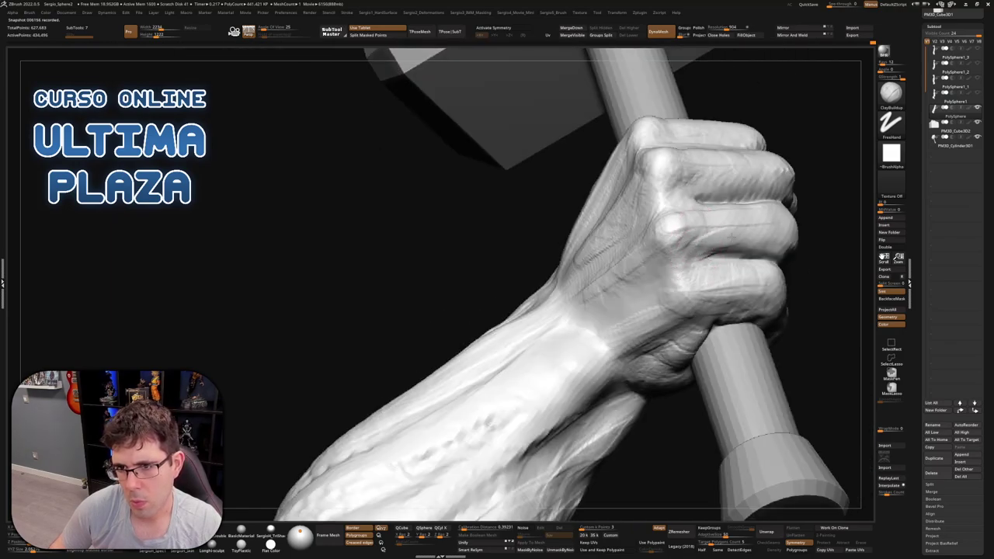
mouse_move(732, 237)
left_mouse_down()
mouse_move(723, 250)
mouse_move(691, 232)
mouse_move(738, 248)
mouse_move(703, 264)
left_mouse_up()
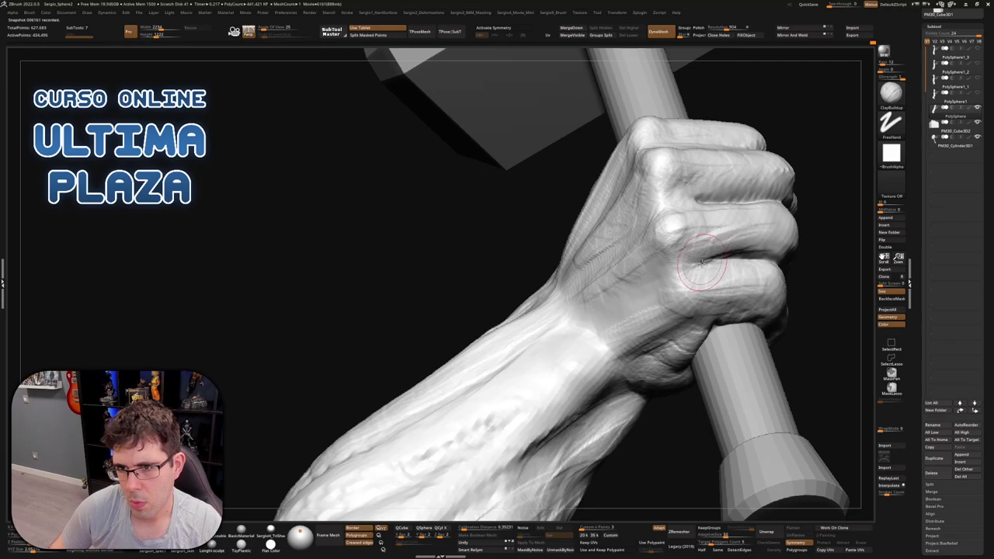
Add creases across the back of the hand and frame the whole model
right_click_drag(753, 265, 696, 289)
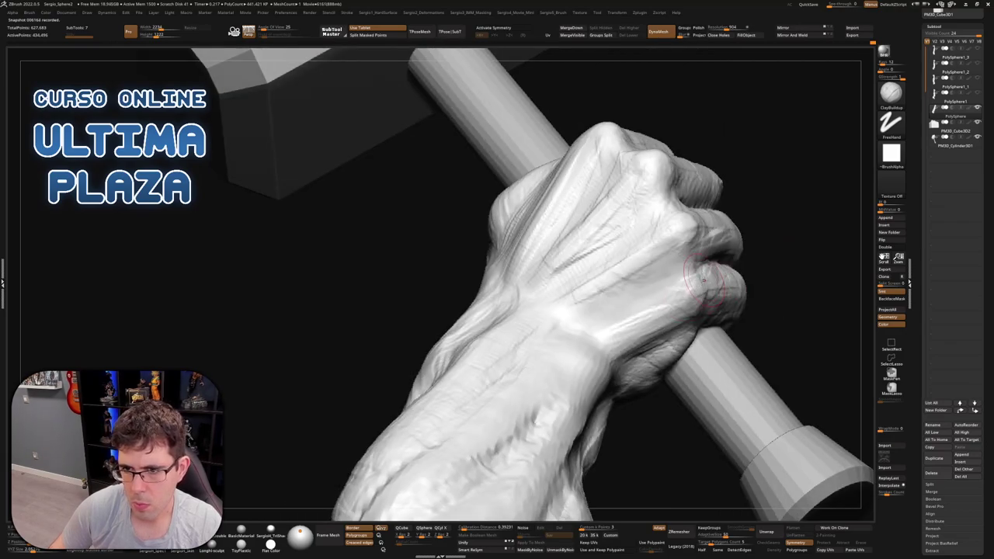
mouse_move(703, 292)
left_mouse_down()
mouse_move(644, 299)
mouse_move(613, 318)
mouse_move(687, 276)
left_mouse_up()
left_click_drag(616, 292, 590, 301)
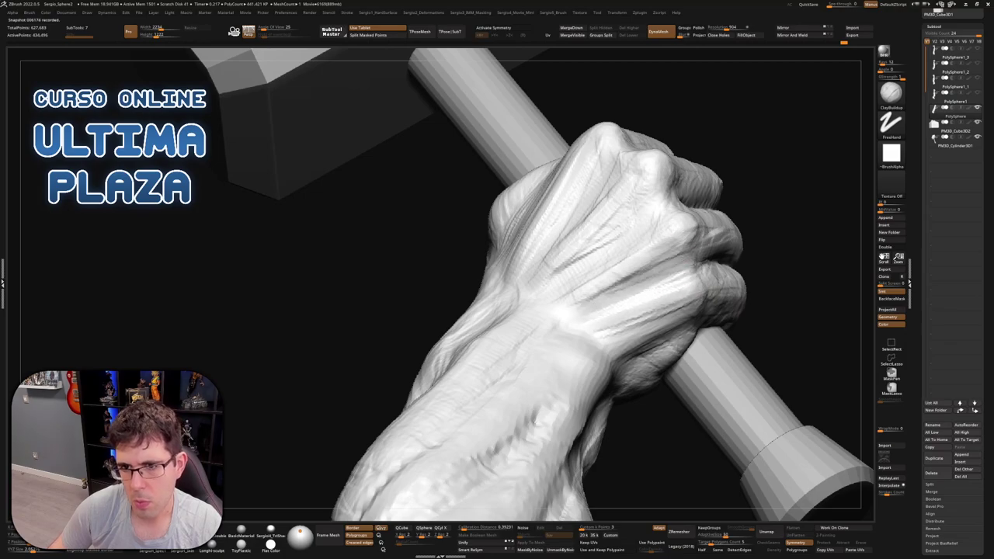
mouse_move(682, 308)
left_mouse_down()
mouse_move(629, 341)
mouse_move(652, 346)
mouse_move(590, 311)
mouse_move(669, 330)
left_mouse_up()
key("f")
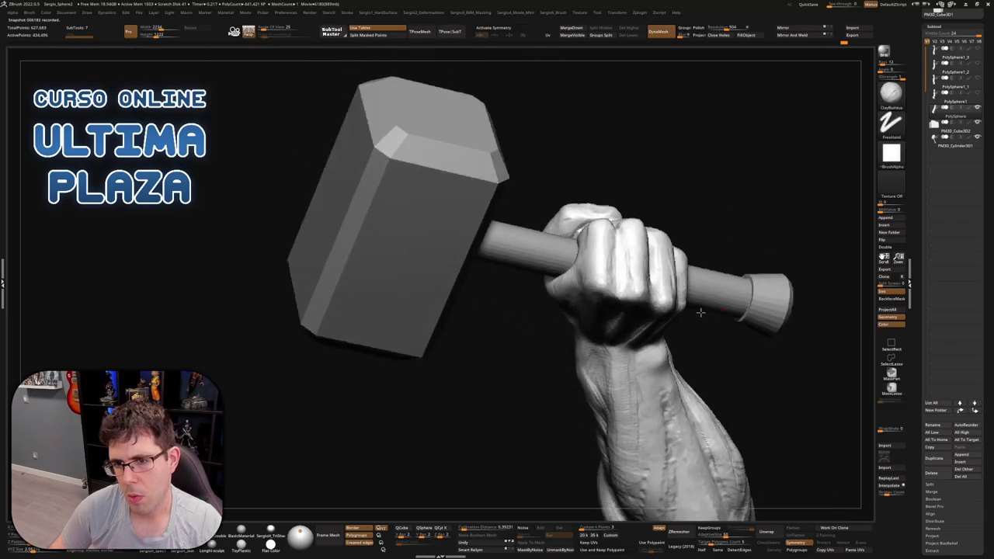
key("f")
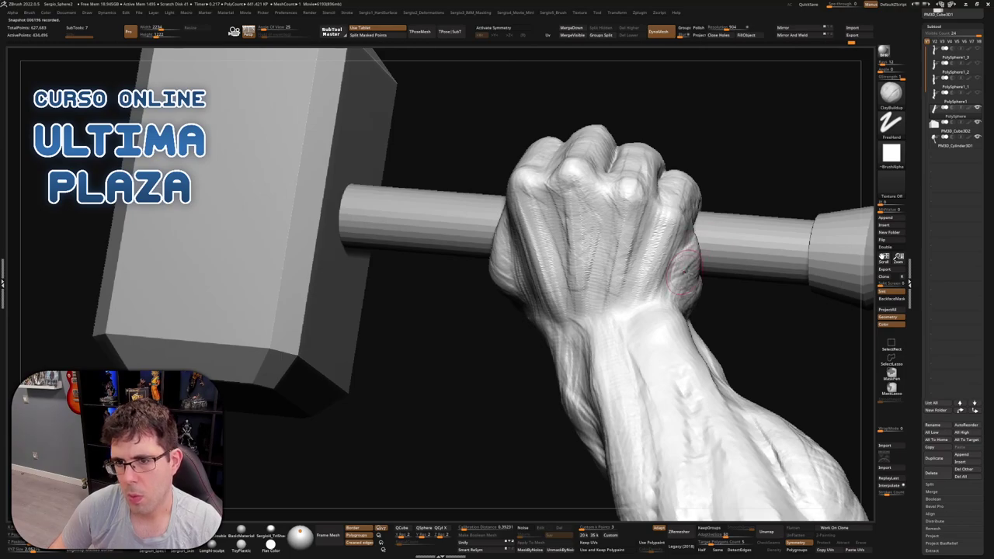
right_click_drag(683, 267, 690, 245)
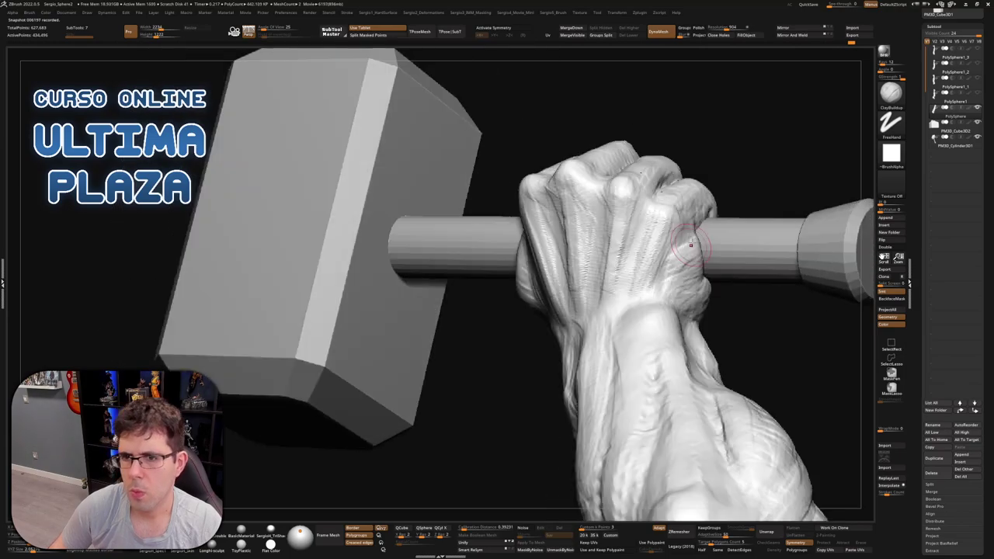
mouse_move(697, 318)
right_mouse_down()
mouse_move(639, 330)
mouse_move(626, 314)
mouse_move(615, 356)
mouse_move(581, 272)
mouse_move(547, 248)
right_mouse_up()
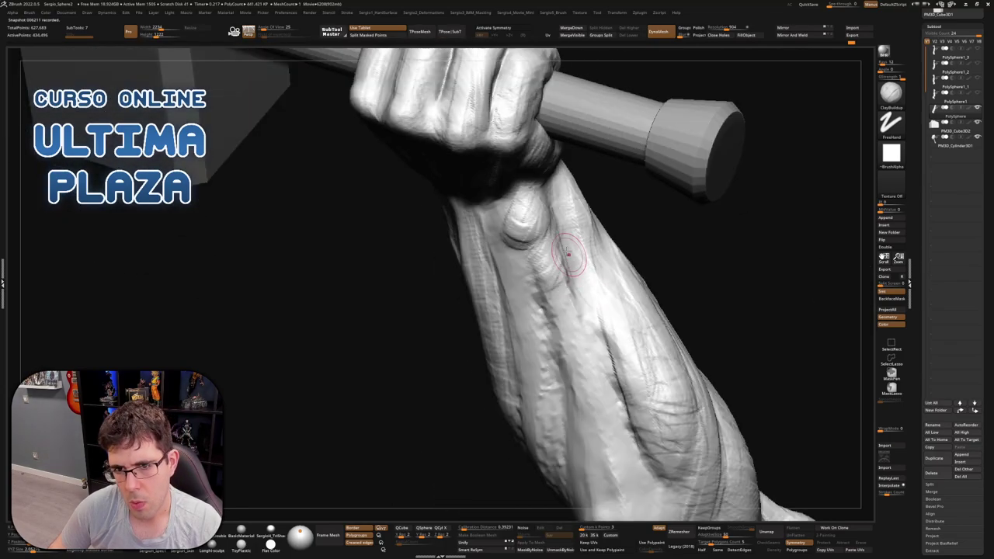
right_click_drag(569, 318, 557, 287)
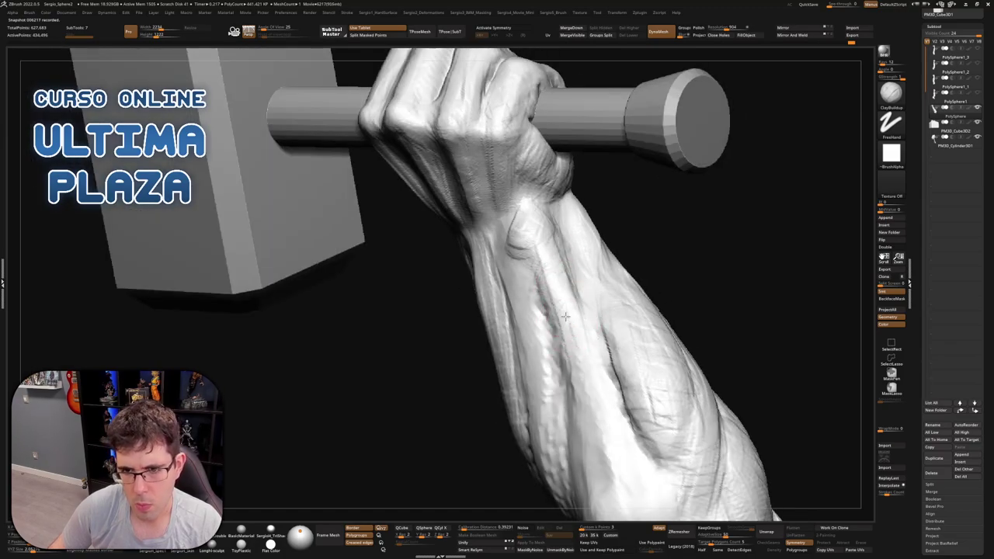
right_click_drag(582, 355, 558, 353)
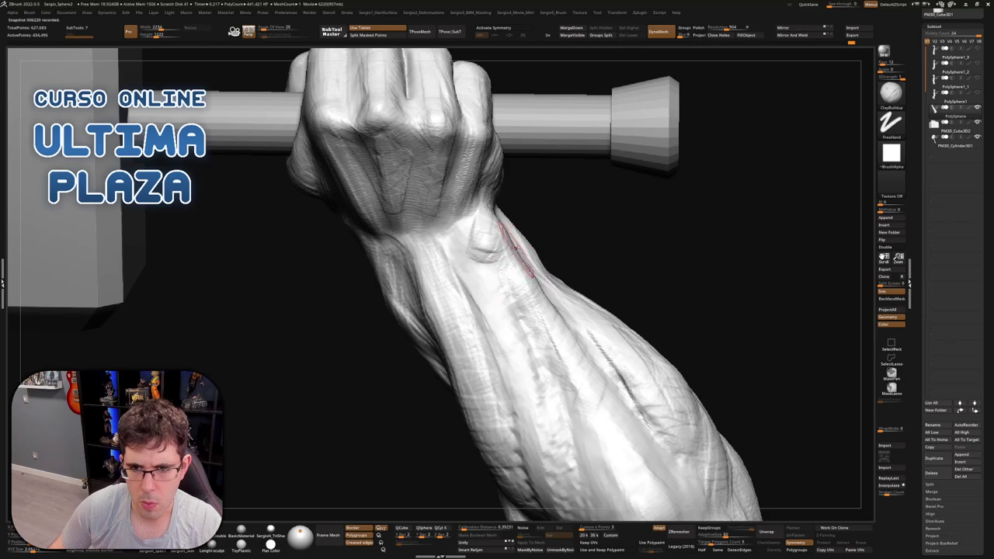
right_click_drag(524, 289, 505, 280)
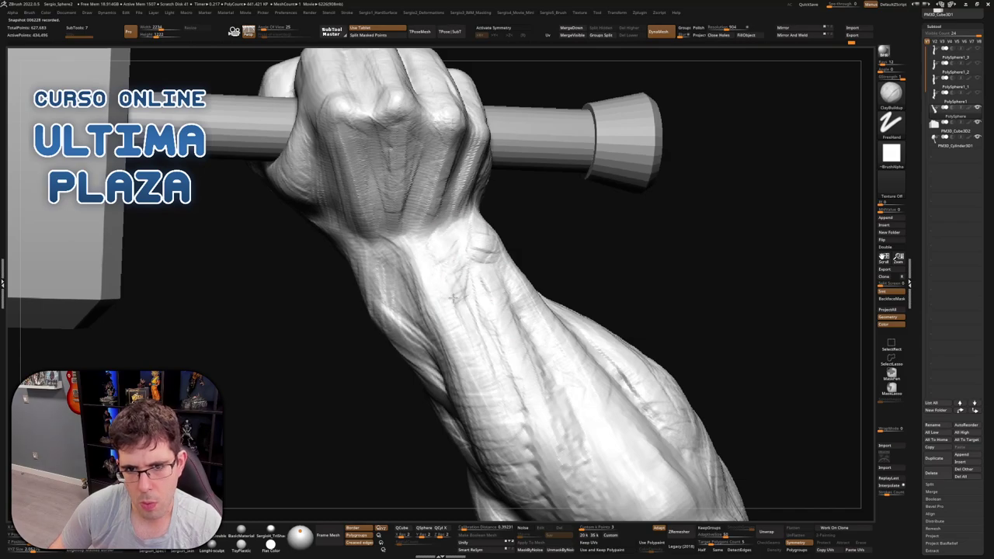
mouse_move(525, 404)
right_mouse_down("alt")
mouse_move(526, 289)
mouse_move(533, 329)
right_mouse_up("alt")
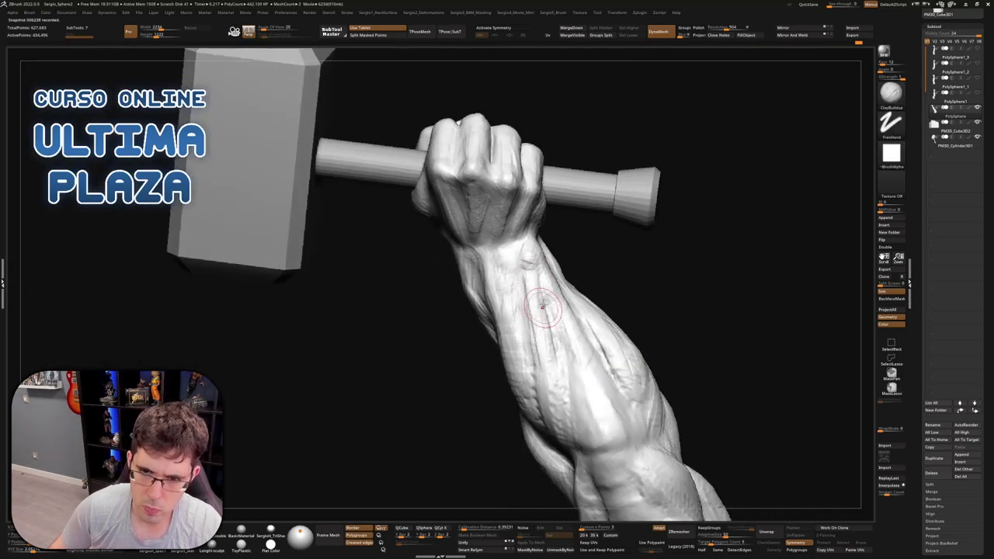
mouse_move(546, 377)
right_mouse_down()
mouse_move(590, 412)
mouse_move(650, 295)
mouse_move(725, 337)
mouse_move(649, 110)
mouse_move(590, 233)
mouse_move(532, 250)
mouse_move(466, 295)
mouse_move(473, 338)
mouse_move(447, 306)
right_mouse_up()
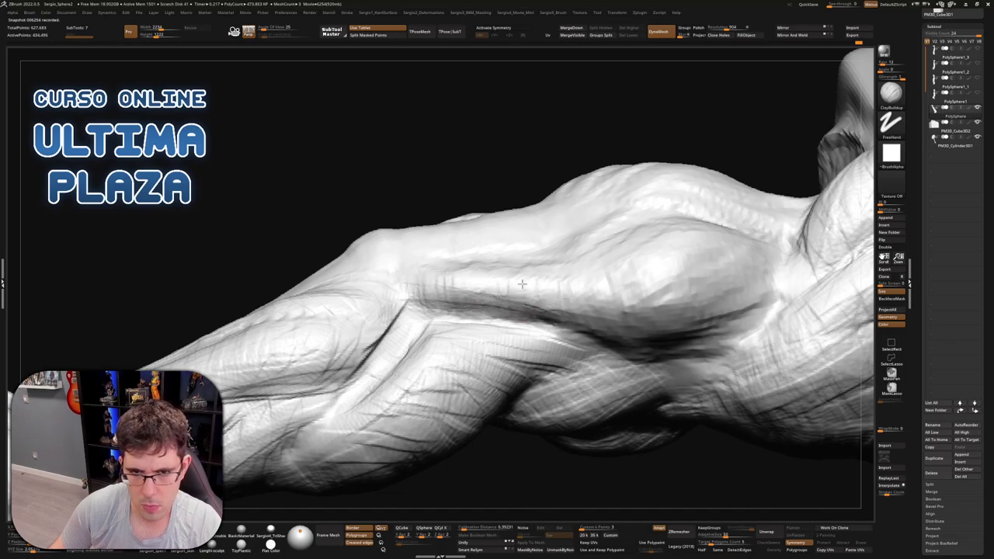
Orbit from the forearm's side to show the fist, the arm's top and the block
mouse_move(522, 284)
right_mouse_down()
mouse_move(446, 289)
mouse_move(507, 296)
right_mouse_up()
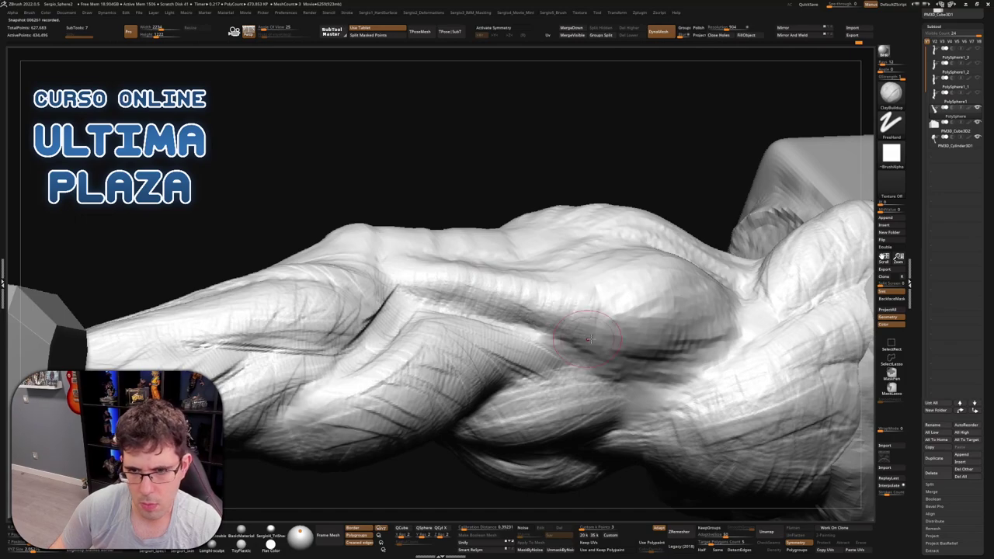
right_click_drag(589, 339, 535, 315)
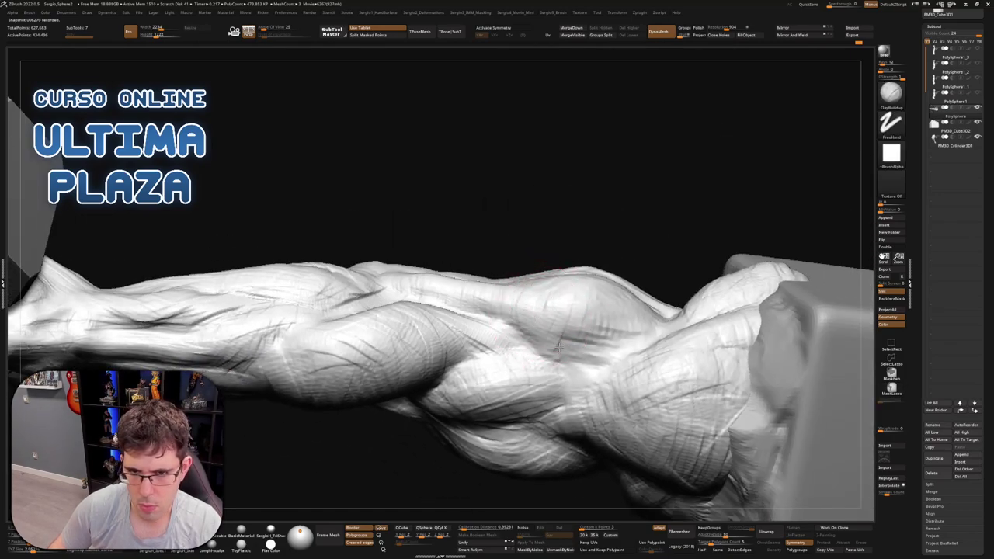
right_click_drag(614, 297, 613, 313)
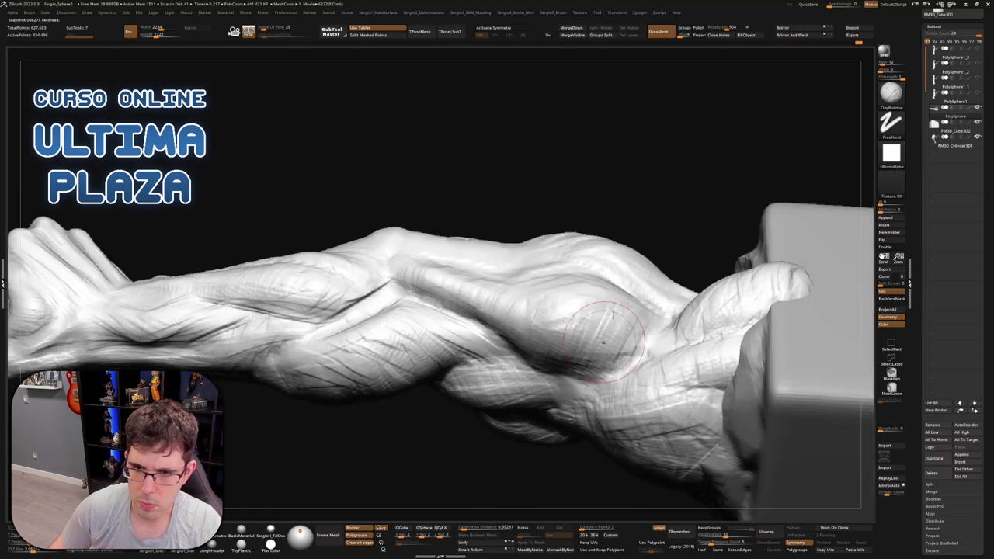
right_click_drag(549, 321, 544, 321)
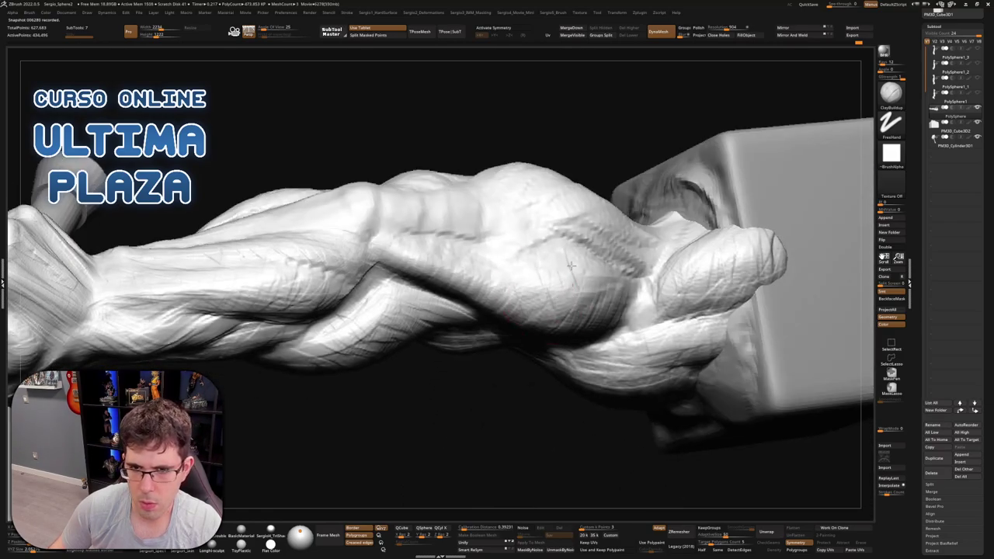
mouse_move(619, 304)
right_mouse_down()
mouse_move(528, 245)
mouse_move(514, 150)
mouse_move(598, 264)
mouse_move(550, 273)
mouse_move(569, 314)
right_mouse_up()
key("b")
key("m")
key("v")
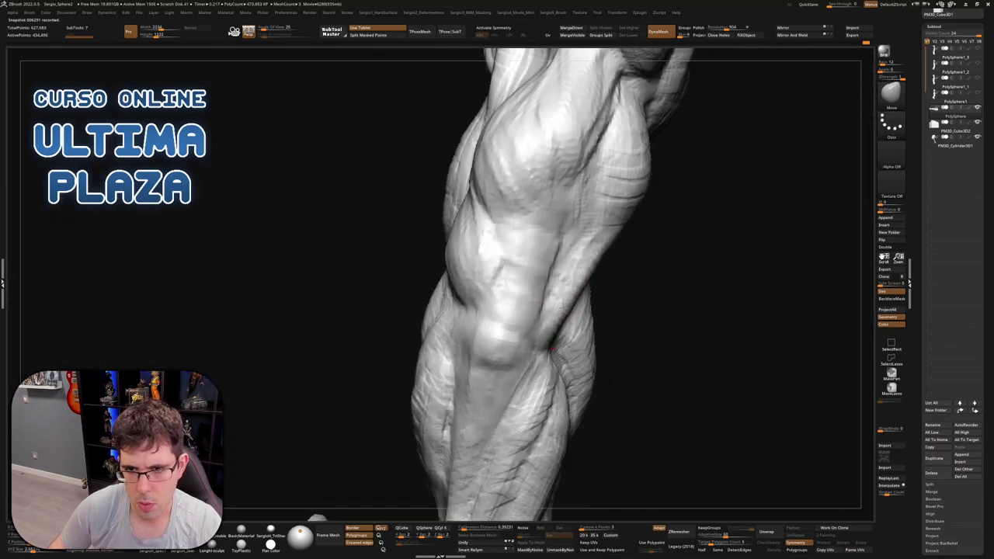
right_click_drag(551, 350, 588, 250)
Cut a sharp crease between the forearm muscles with DamStandard and check it from two angles
key("b")
key("d")
key("s")
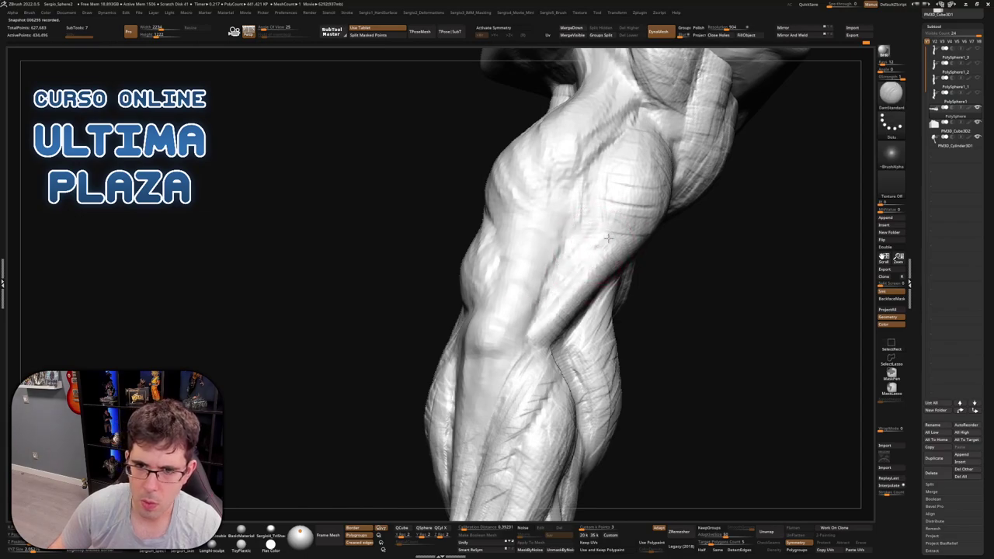
left_click_drag(596, 149, 613, 218)
right_click_drag(613, 217, 603, 220)
right_click_drag(592, 319, 591, 240)
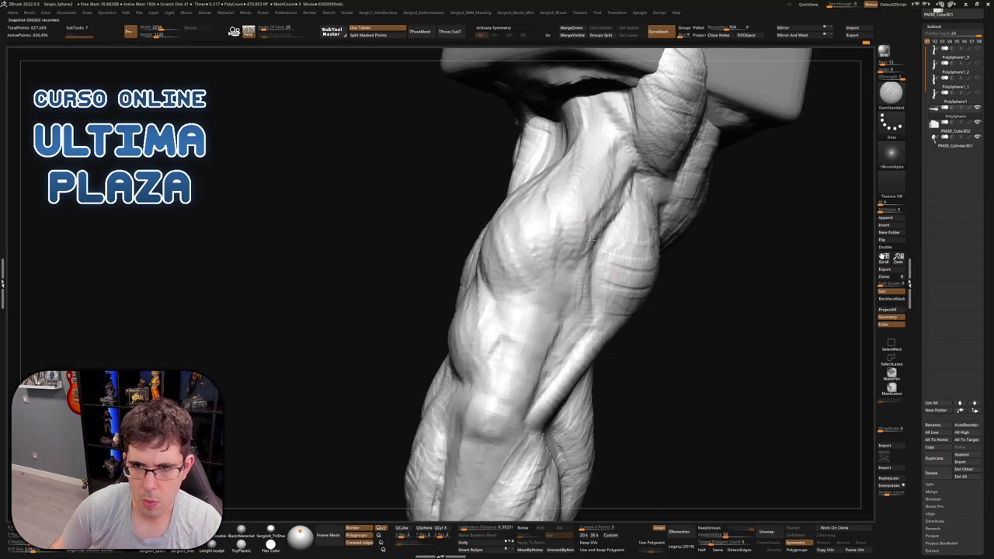
mouse_move(526, 314)
right_mouse_down()
mouse_move(493, 310)
mouse_move(478, 388)
mouse_move(570, 296)
mouse_move(592, 295)
mouse_move(559, 233)
right_mouse_up()
Build up clay mass along the forearm muscle with ClayBuildup
key("b")
key("c")
key("b")
left_click_drag(554, 251, 535, 276)
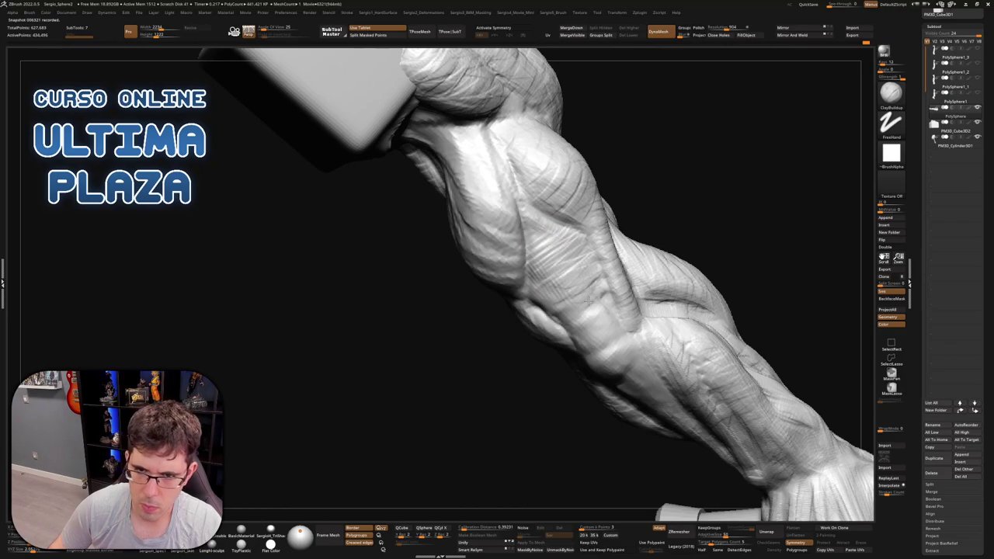
left_click_drag(602, 314, 606, 297)
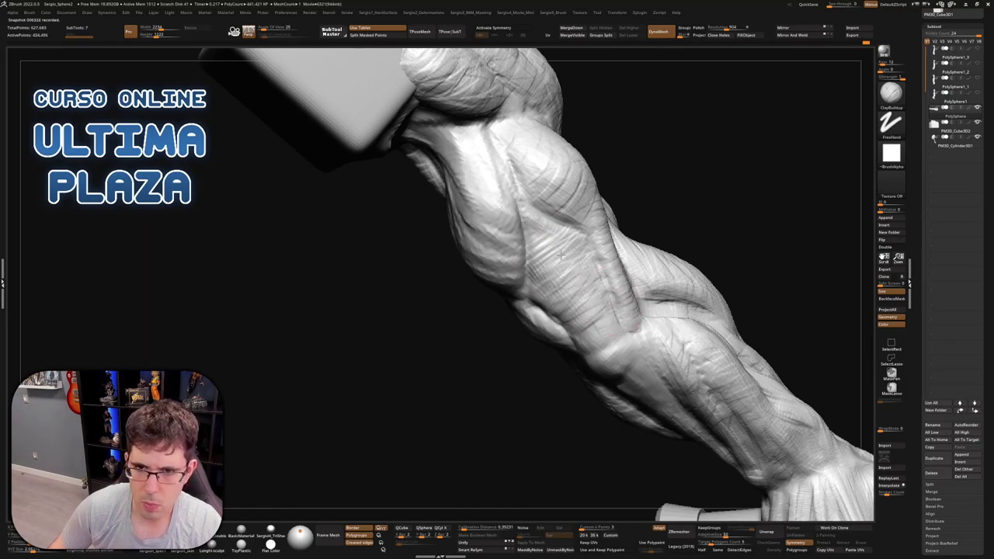
mouse_move(526, 231)
left_mouse_down()
mouse_move(543, 233)
mouse_move(545, 260)
left_mouse_up()
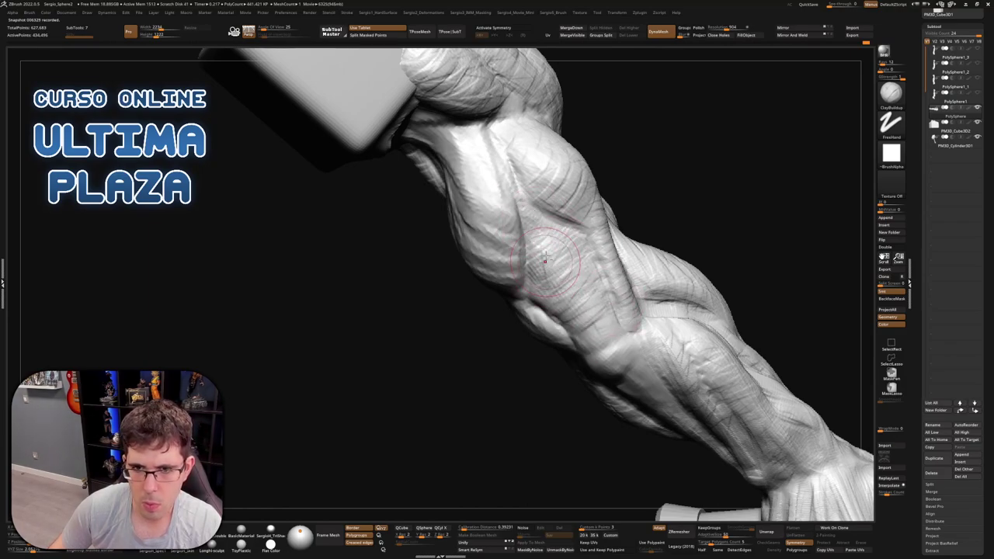
mouse_move(548, 225)
left_mouse_down()
mouse_move(547, 250)
mouse_move(569, 274)
mouse_move(569, 305)
left_mouse_up()
Orbit to a side view and add fine striation lines along the forearm
right_click_drag(588, 322, 567, 311)
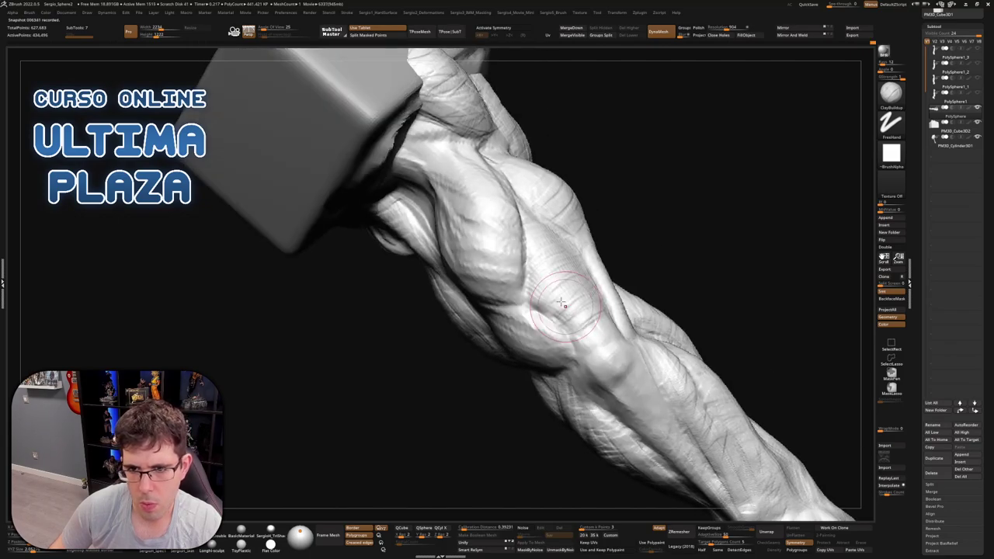
mouse_move(621, 349)
right_mouse_down()
mouse_move(607, 334)
mouse_move(598, 345)
right_mouse_up()
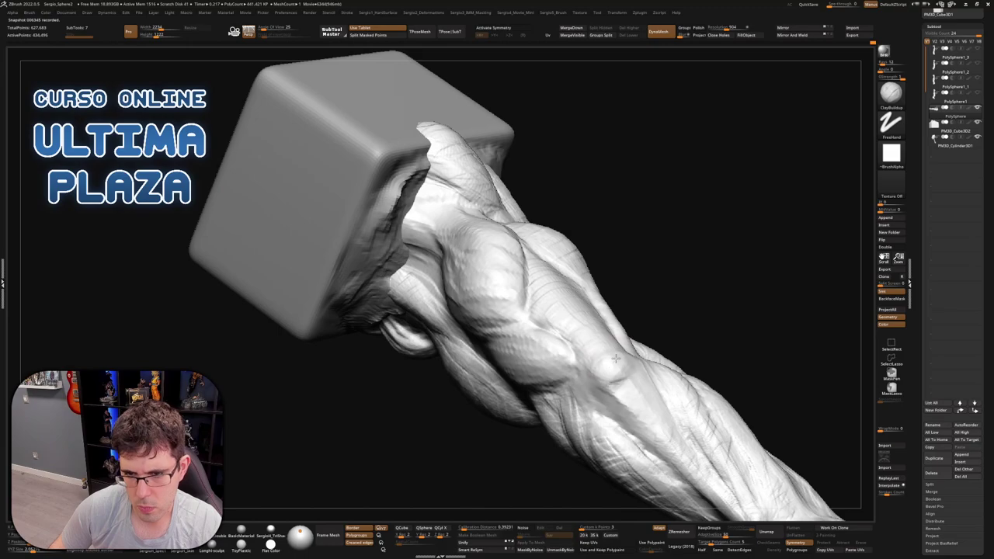
right_click_drag(590, 385, 575, 398)
mouse_move(598, 364)
right_mouse_down()
mouse_move(590, 403)
mouse_move(614, 350)
mouse_move(600, 379)
right_mouse_up()
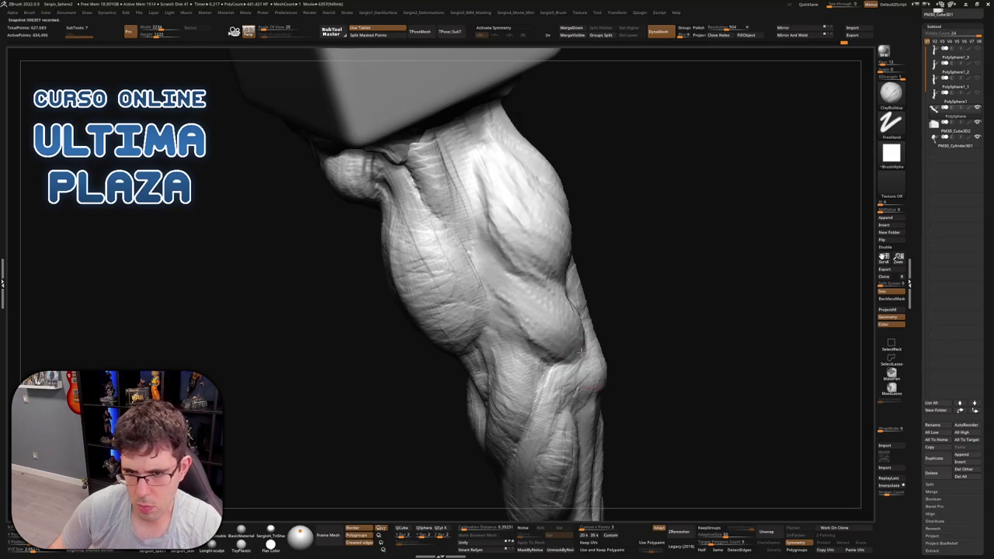
mouse_move(578, 375)
right_mouse_down()
mouse_move(609, 342)
mouse_move(599, 303)
right_mouse_up()
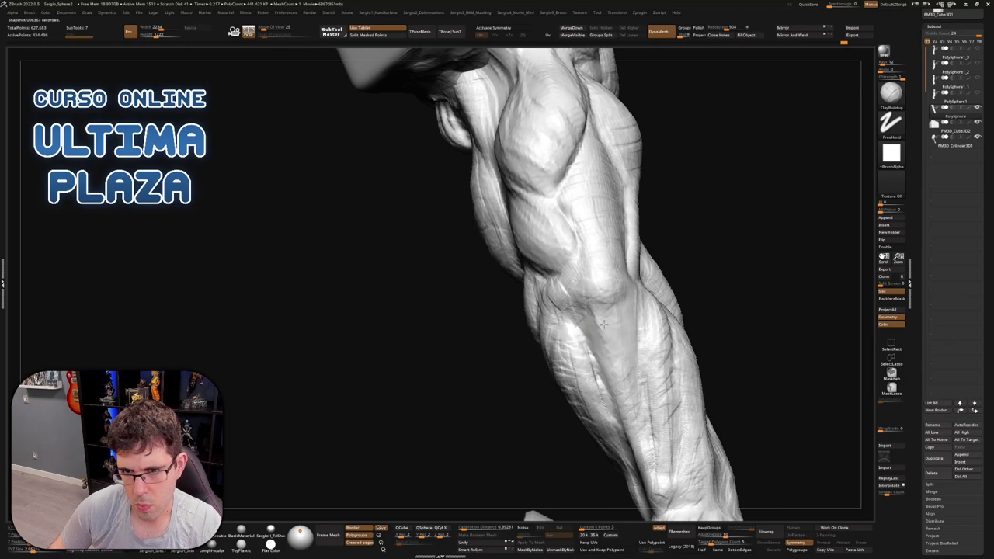
left_click_drag(604, 323, 633, 423)
mouse_move(601, 303)
left_mouse_down()
mouse_move(645, 412)
mouse_move(624, 315)
left_mouse_up()
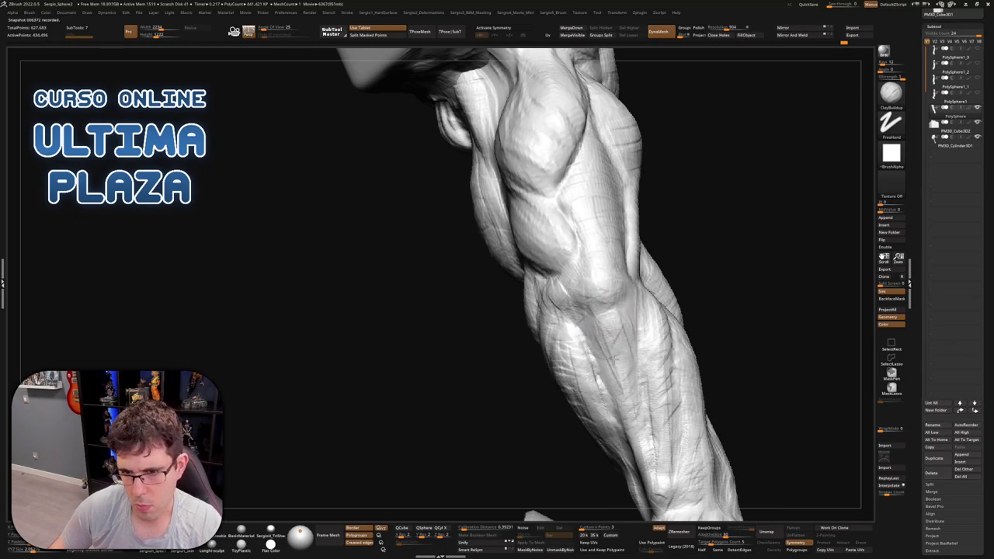
mouse_move(624, 369)
right_mouse_down()
mouse_move(644, 295)
mouse_move(598, 276)
mouse_move(599, 228)
mouse_move(584, 187)
right_mouse_up()
mouse_move(586, 257)
right_mouse_down()
mouse_move(536, 276)
mouse_move(523, 262)
right_mouse_up()
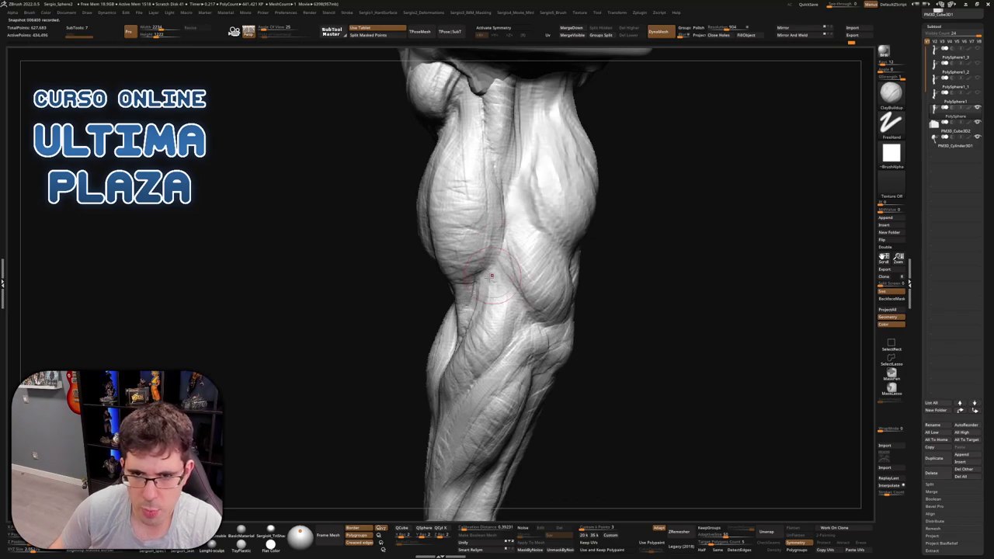
Orbit the forearm through several views, briefly hiding and re-showing part of the arm
right_click_drag(491, 276, 579, 311)
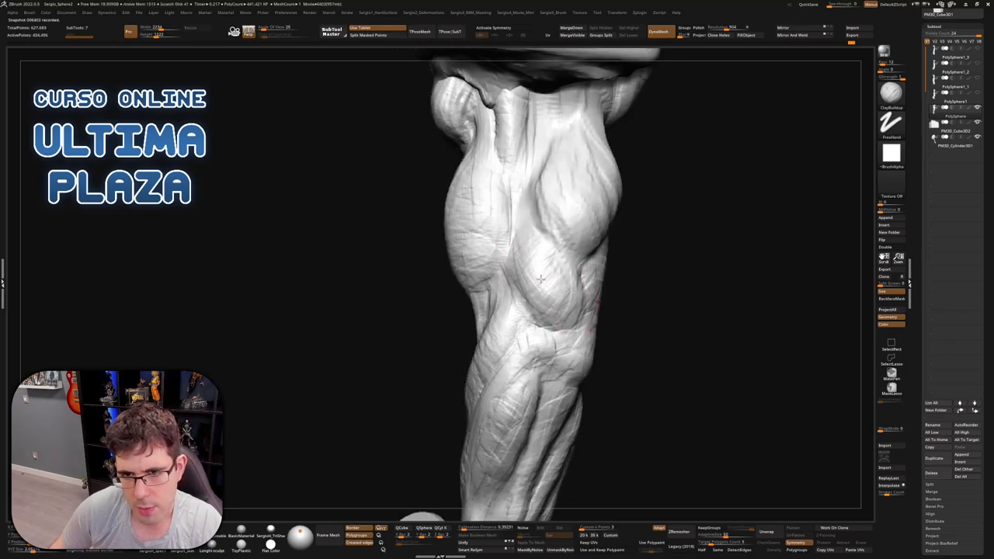
right_click_drag(586, 278, 581, 292)
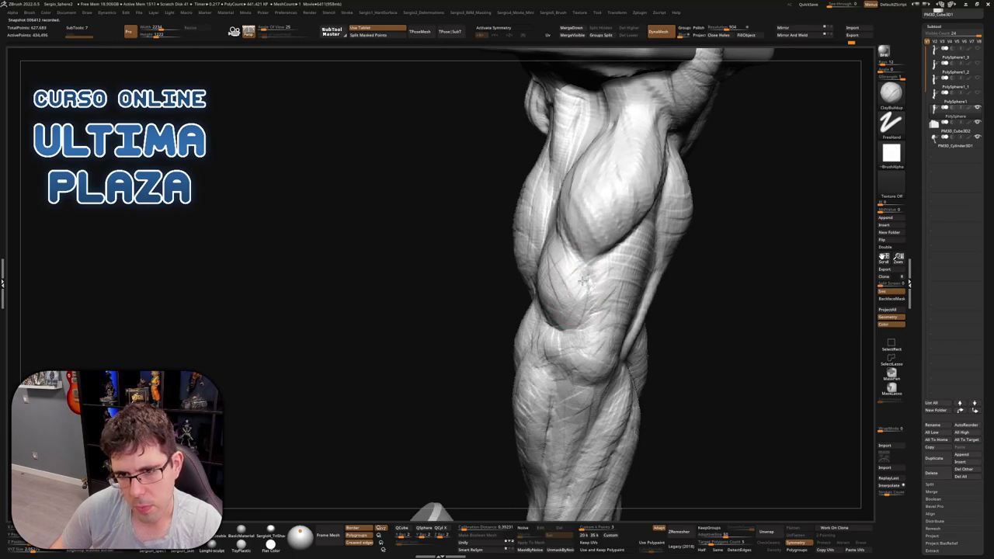
mouse_move(577, 332)
right_mouse_down()
mouse_move(594, 291)
mouse_move(601, 311)
mouse_move(645, 294)
right_mouse_up()
mouse_move(555, 306)
right_mouse_down()
mouse_move(567, 280)
mouse_move(538, 241)
mouse_move(579, 233)
mouse_move(574, 208)
right_mouse_up()
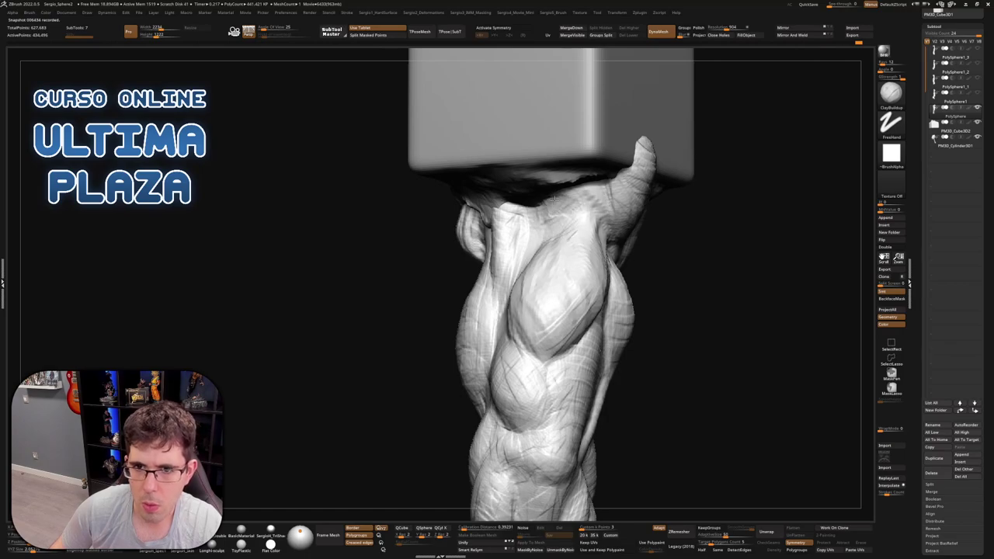
right_click_drag(556, 193, 528, 186)
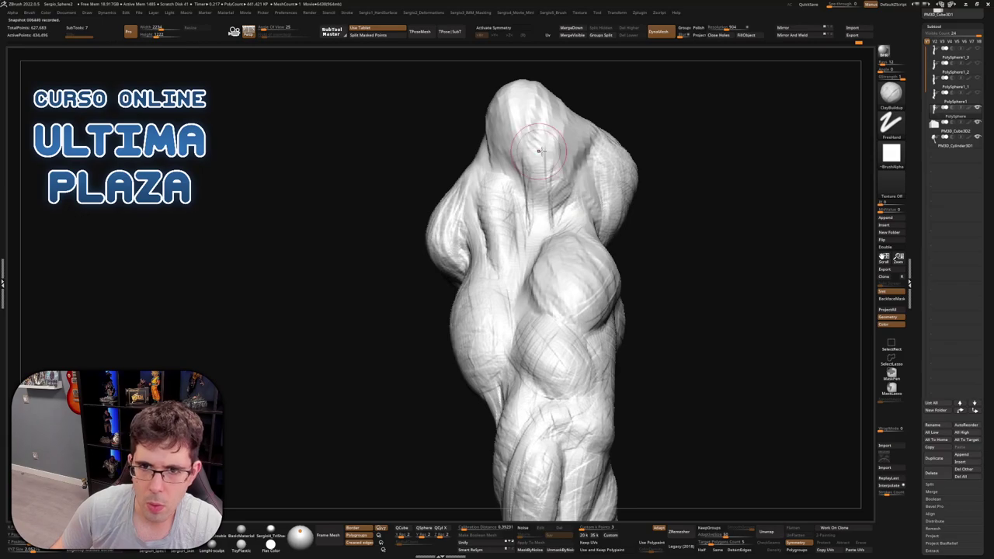
right_click_drag(561, 159, 558, 219)
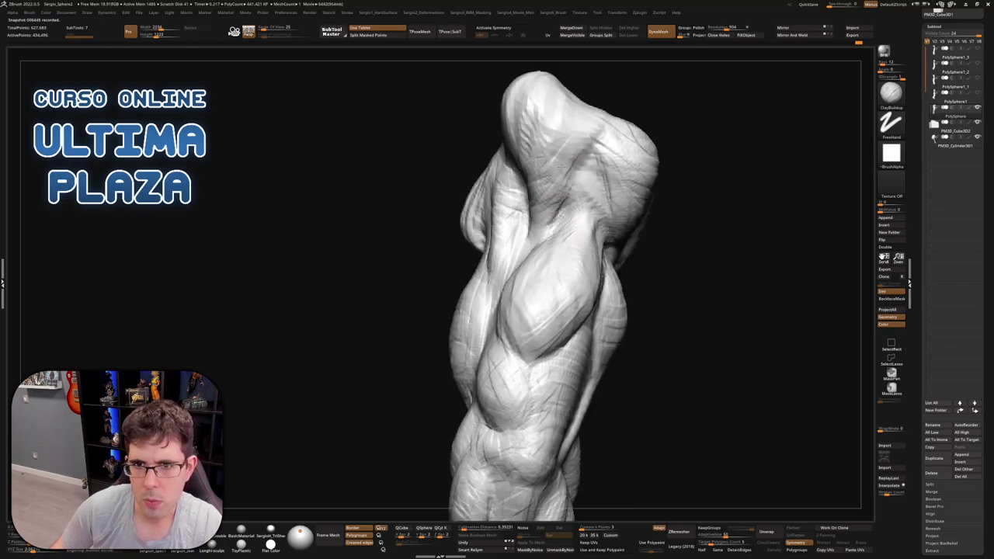
left_click(542, 259, "ctrl+shift")
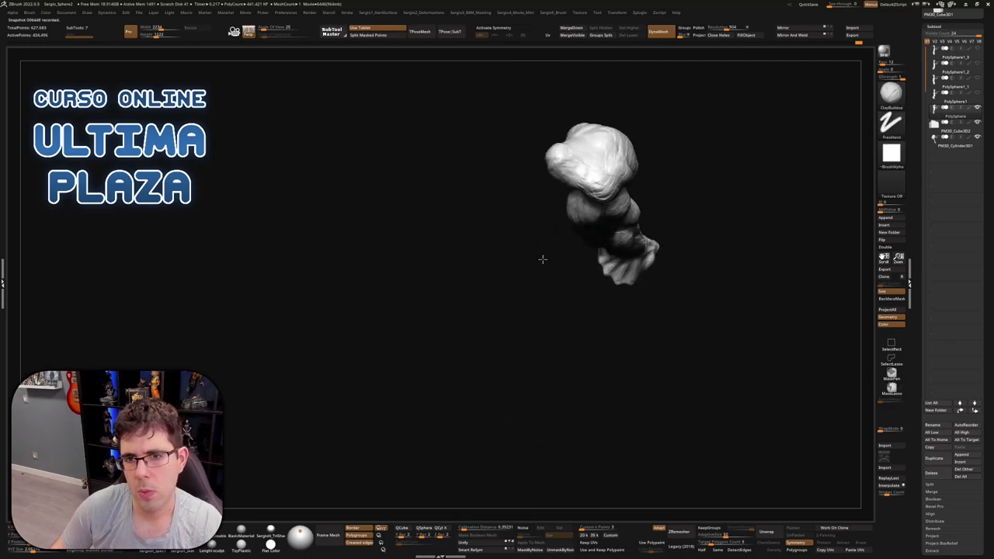
left_click(542, 259, "ctrl+shift")
right_click_drag(608, 284, 578, 292)
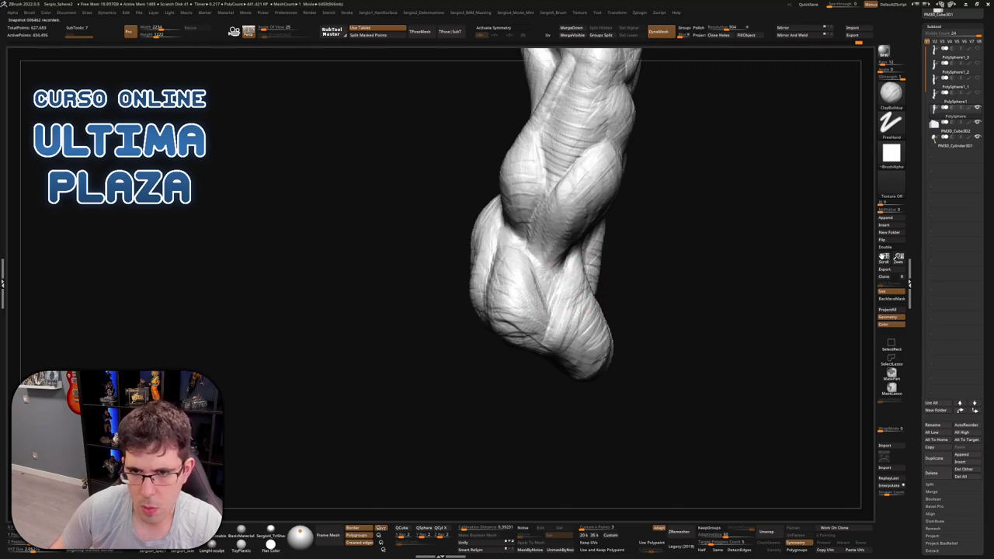
mouse_move(573, 324)
right_mouse_down()
mouse_move(552, 288)
mouse_move(559, 267)
mouse_move(550, 243)
right_mouse_up()
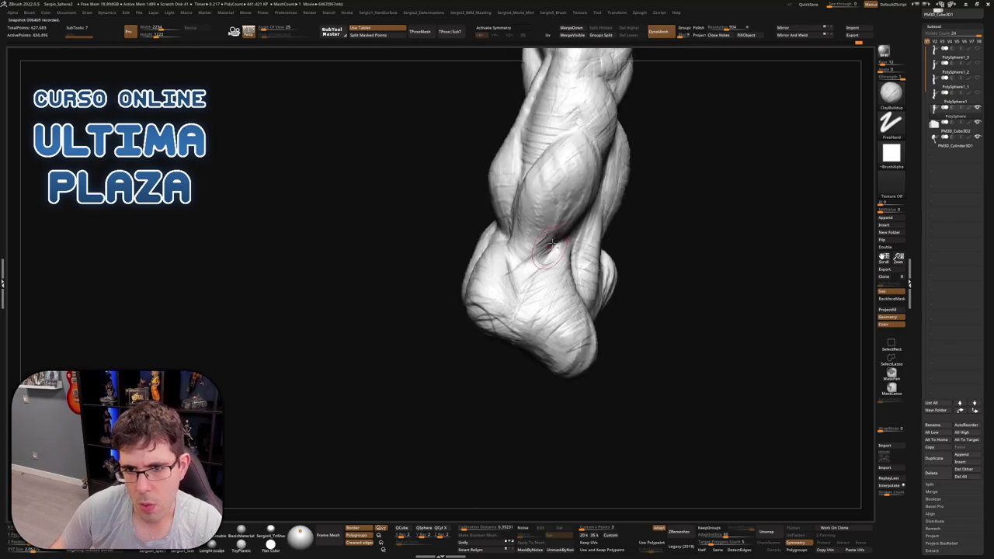
mouse_move(572, 210)
right_mouse_down()
mouse_move(539, 166)
mouse_move(566, 228)
mouse_move(539, 255)
mouse_move(588, 250)
mouse_move(610, 212)
mouse_move(584, 261)
mouse_move(566, 251)
mouse_move(527, 257)
right_mouse_up()
Carve a crease on the upper muscle, resize the brush and inspect the model from side and front
left_click_drag(516, 263, 573, 199)
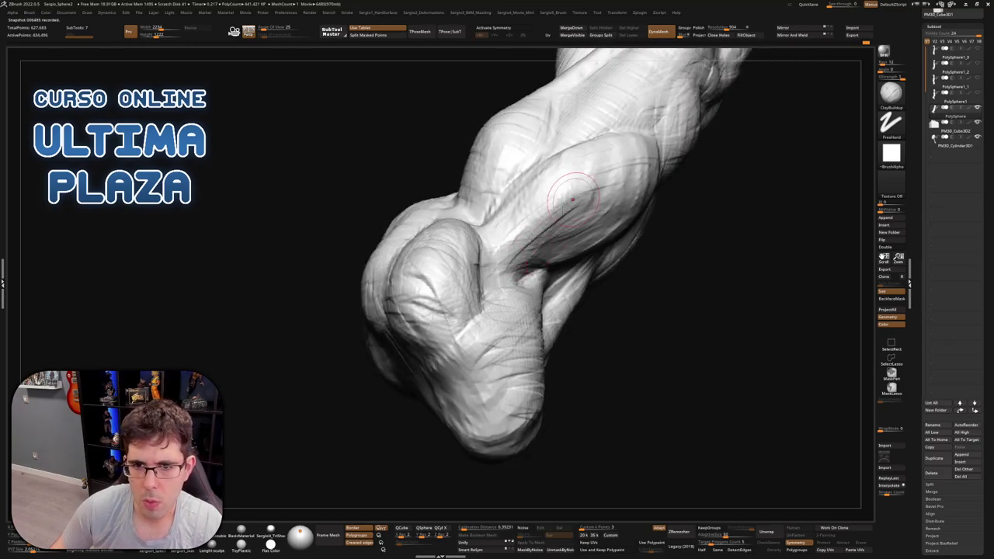
right_click_drag(544, 244, 513, 253)
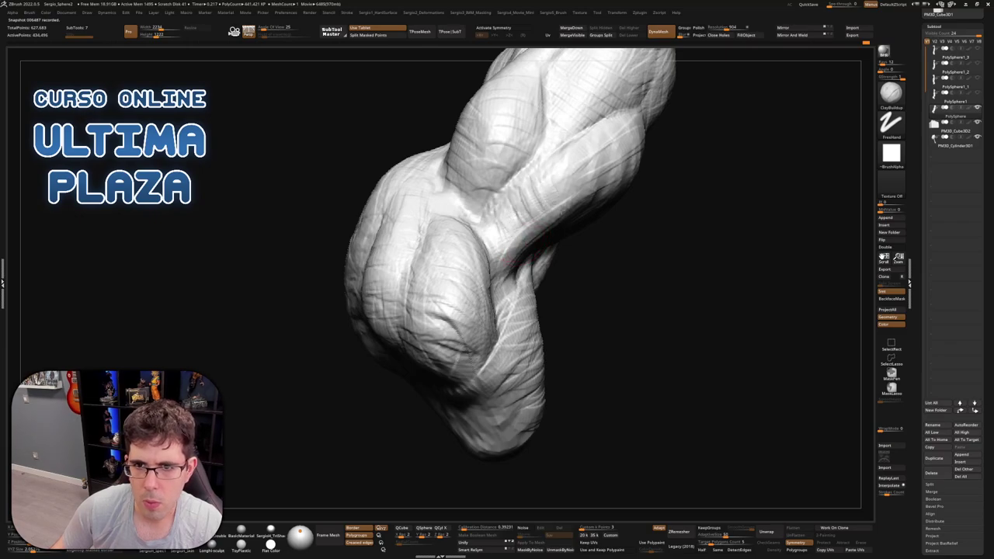
mouse_move(536, 198)
right_mouse_down()
mouse_move(500, 233)
mouse_move(496, 225)
right_mouse_up()
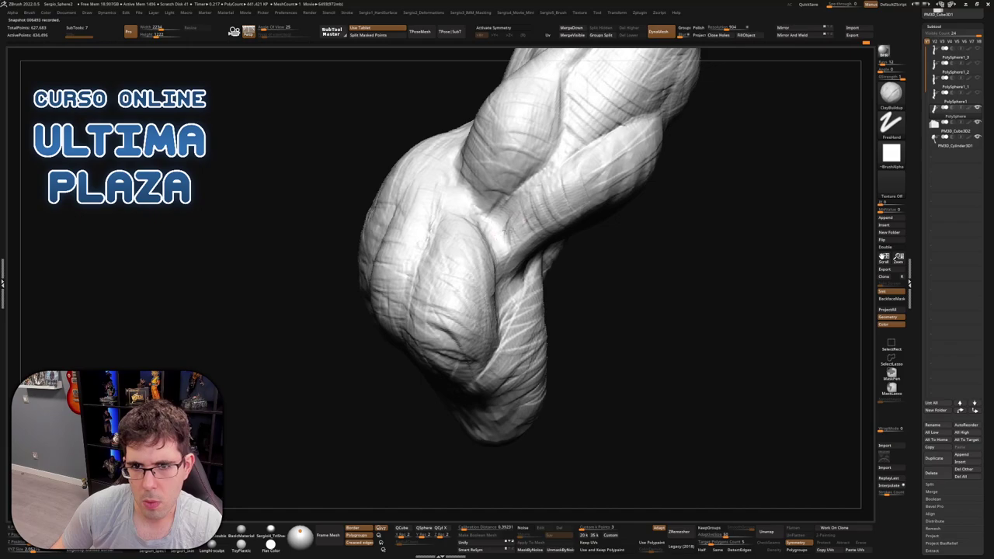
right_click_drag(553, 203, 554, 200)
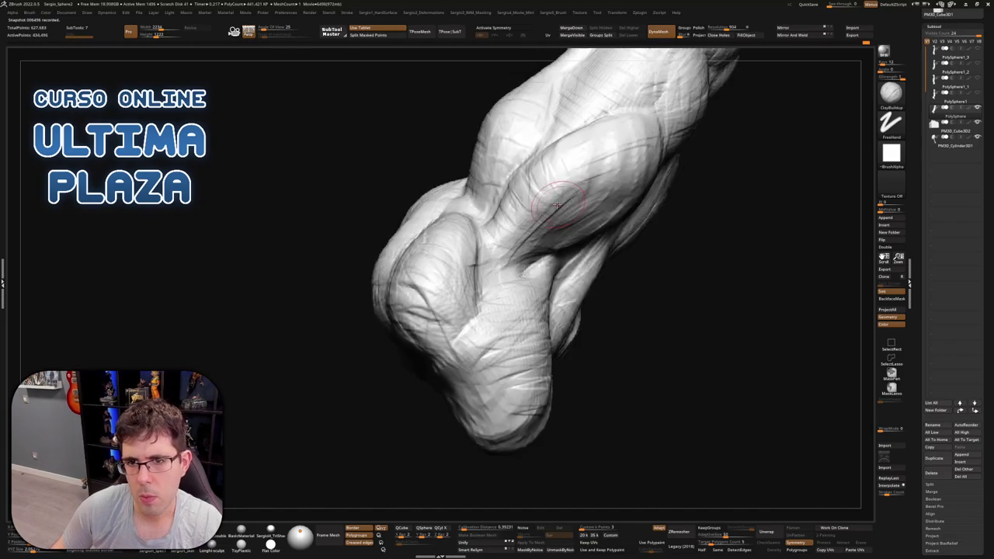
key("s")
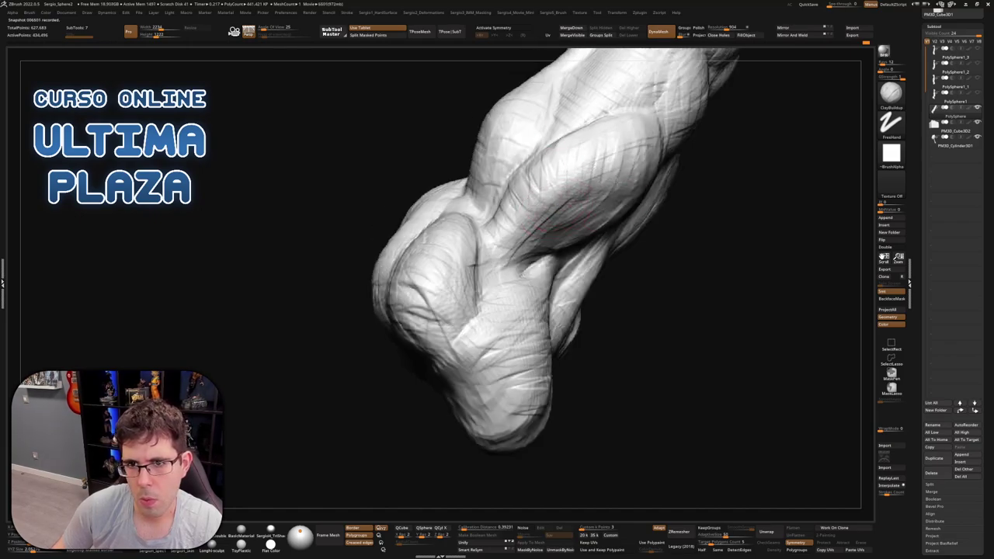
right_click_drag(630, 152, 633, 191)
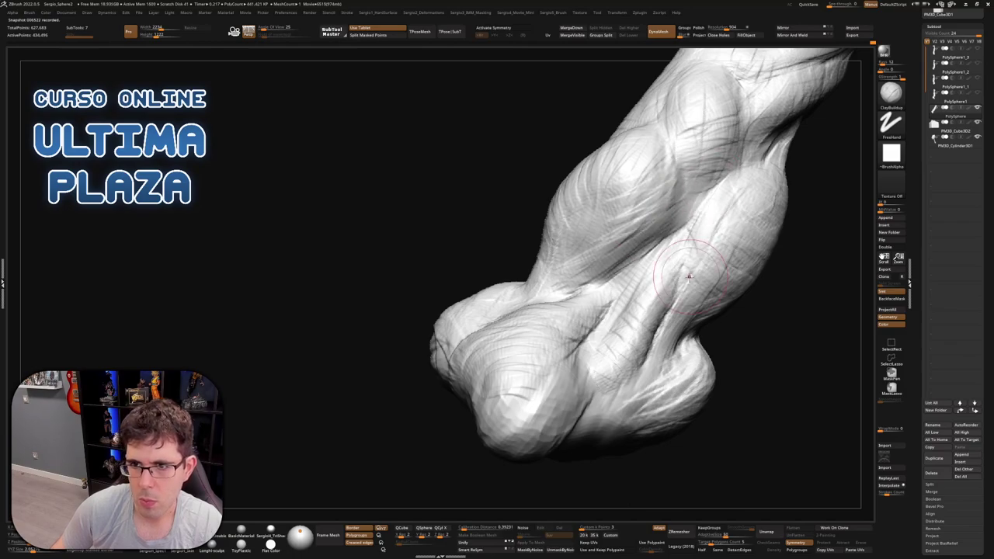
mouse_move(730, 186)
right_mouse_down()
mouse_move(677, 190)
mouse_move(598, 321)
mouse_move(694, 201)
mouse_move(657, 215)
mouse_move(560, 294)
mouse_move(613, 233)
mouse_move(635, 226)
mouse_move(626, 190)
mouse_move(596, 205)
right_mouse_up()
mouse_move(601, 288)
right_mouse_down()
mouse_move(602, 308)
mouse_move(581, 292)
mouse_move(593, 273)
right_mouse_up()
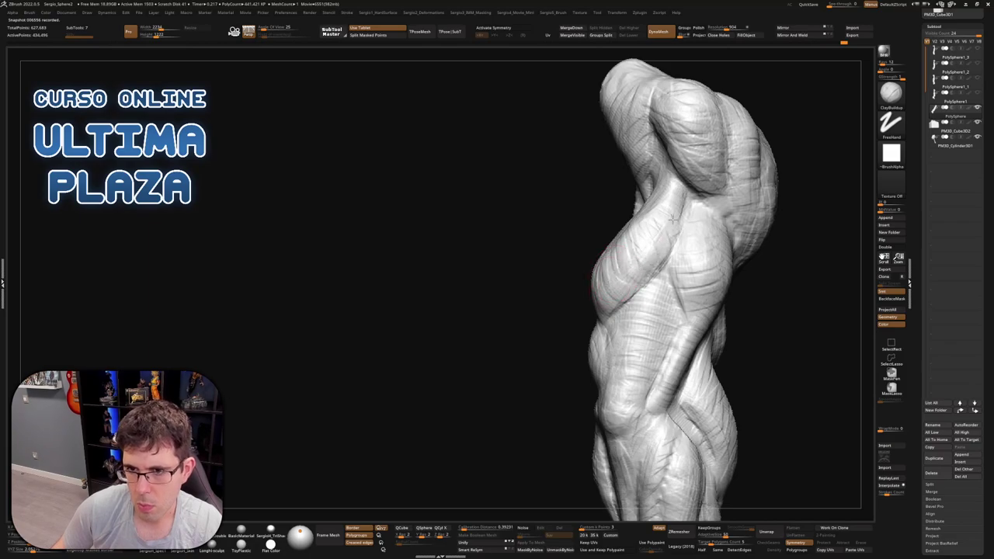
mouse_move(704, 308)
right_mouse_down()
mouse_move(681, 206)
mouse_move(634, 262)
mouse_move(599, 215)
mouse_move(619, 244)
mouse_move(659, 180)
mouse_move(668, 261)
mouse_move(649, 90)
mouse_move(661, 247)
mouse_move(650, 97)
mouse_move(598, 262)
mouse_move(655, 288)
right_mouse_up()
Turn the upright hammer-arm sculpt to a front view with the Move brush active
key("b")
key("m")
key("v")
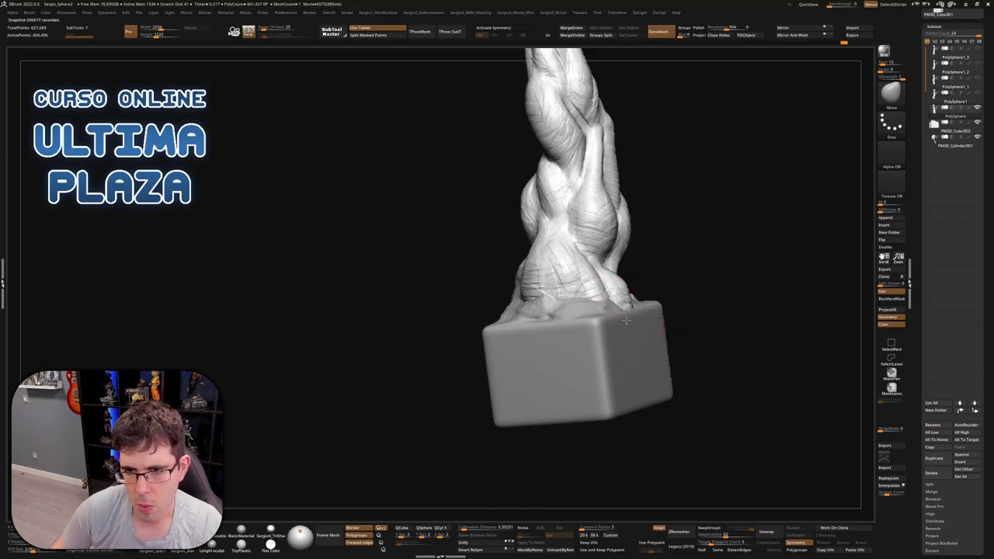
mouse_move(627, 317)
right_mouse_down("ctrl")
mouse_move(654, 243)
mouse_move(632, 244)
mouse_move(595, 286)
mouse_move(588, 247)
right_mouse_up("ctrl")
mouse_move(538, 363)
right_mouse_down()
mouse_move(537, 392)
mouse_move(504, 397)
right_mouse_up()
right_click_drag(590, 298, 603, 257)
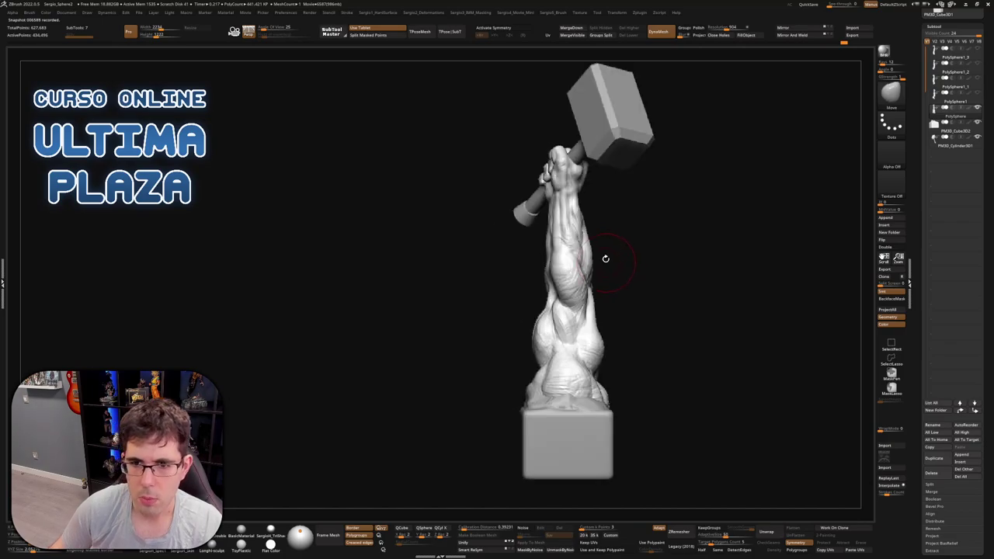
Enable the Transpose gizmo with Multiple SubTools and drop its pivot down to the base
key("w")
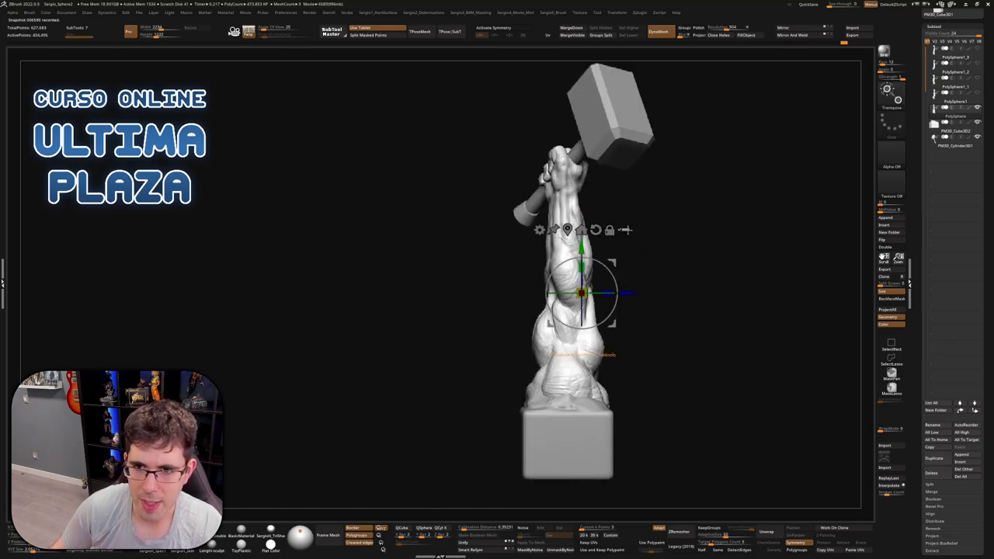
left_click(625, 230)
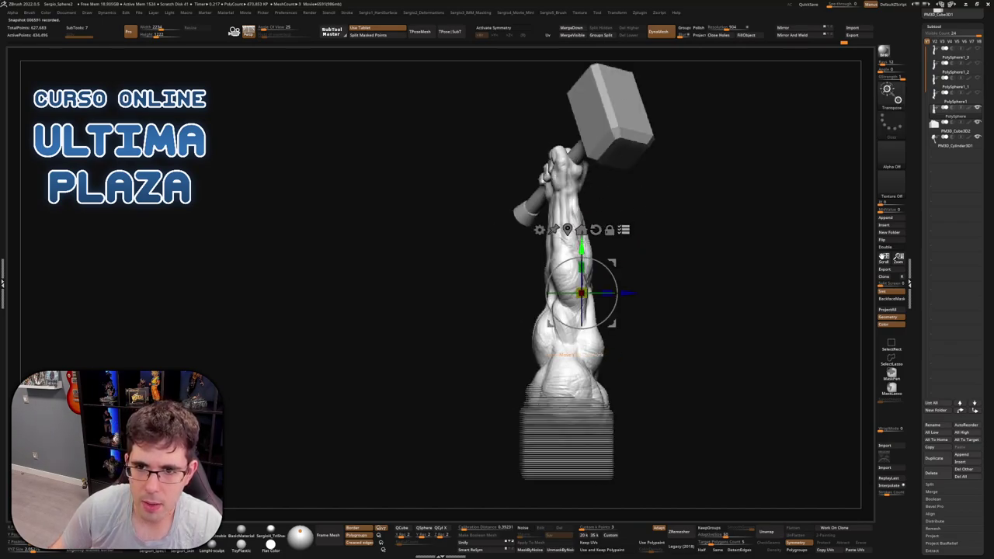
left_click_drag(581, 294, 581, 385, "alt")
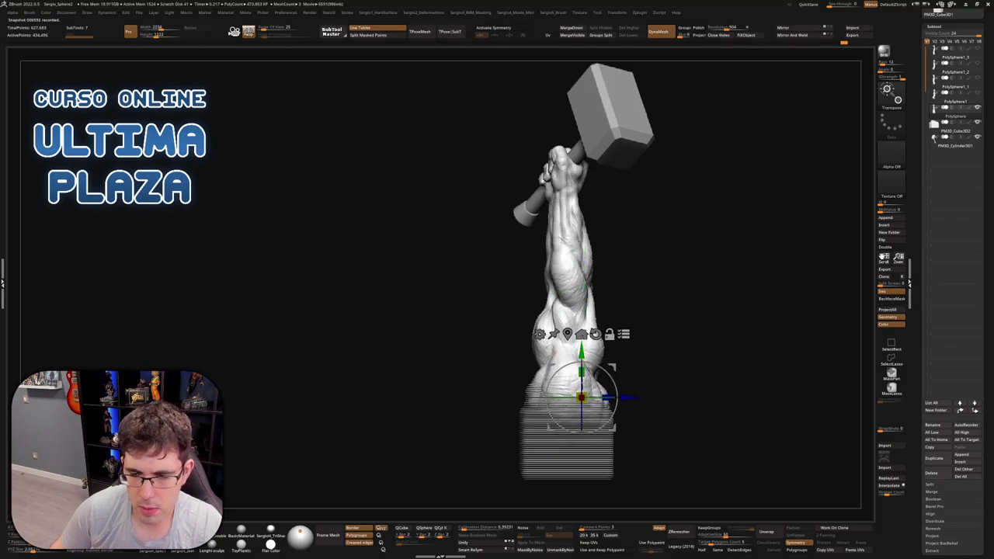
mouse_move(611, 368)
right_mouse_down()
mouse_move(684, 355)
mouse_move(613, 374)
mouse_move(648, 355)
mouse_move(617, 341)
mouse_move(590, 371)
mouse_move(600, 380)
right_mouse_up()
key("q")
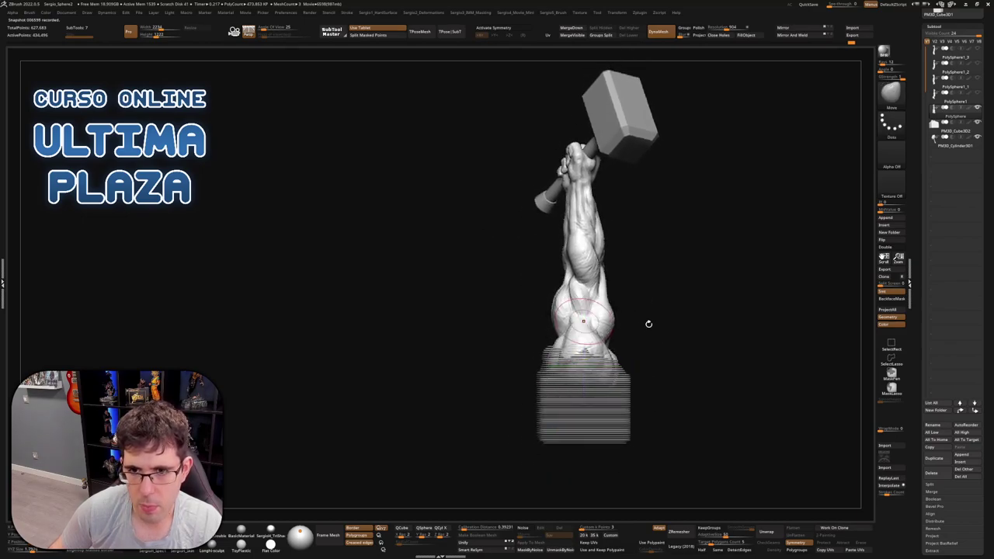
mouse_move(647, 324)
right_mouse_down()
mouse_move(658, 332)
mouse_move(598, 342)
mouse_move(578, 371)
right_mouse_up()
Mask the cube base's left corner with MaskLasso and orbit the arm and base
key("w")
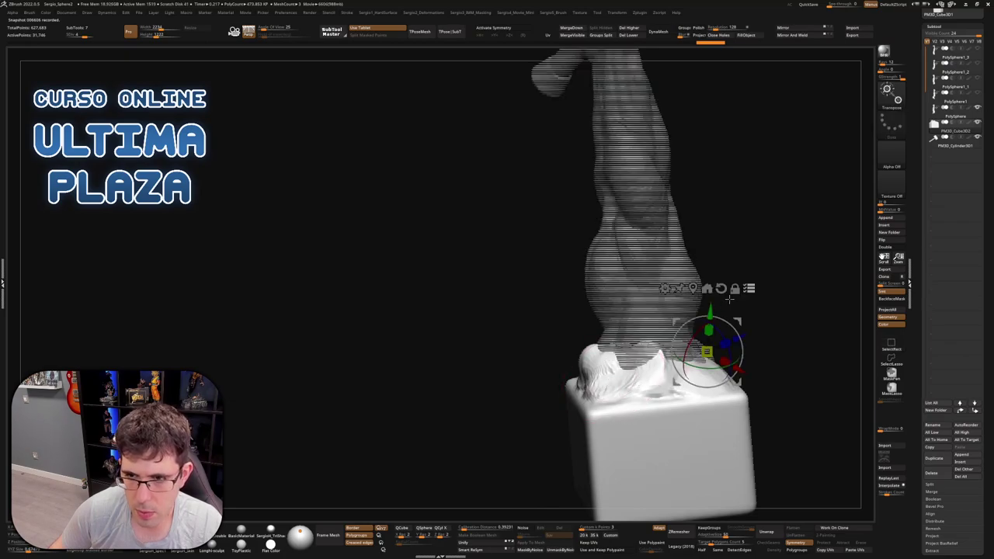
mouse_move(609, 353)
left_mouse_down("ctrl")
mouse_move(573, 402)
mouse_move(571, 423)
mouse_move(559, 420)
mouse_move(586, 352)
left_mouse_up("ctrl")
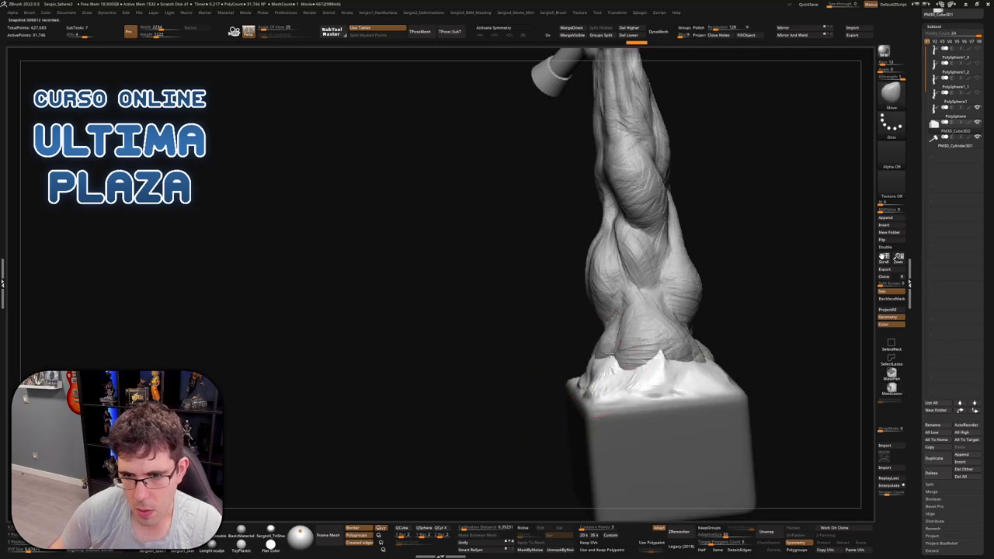
right_click_drag(656, 361, 553, 353)
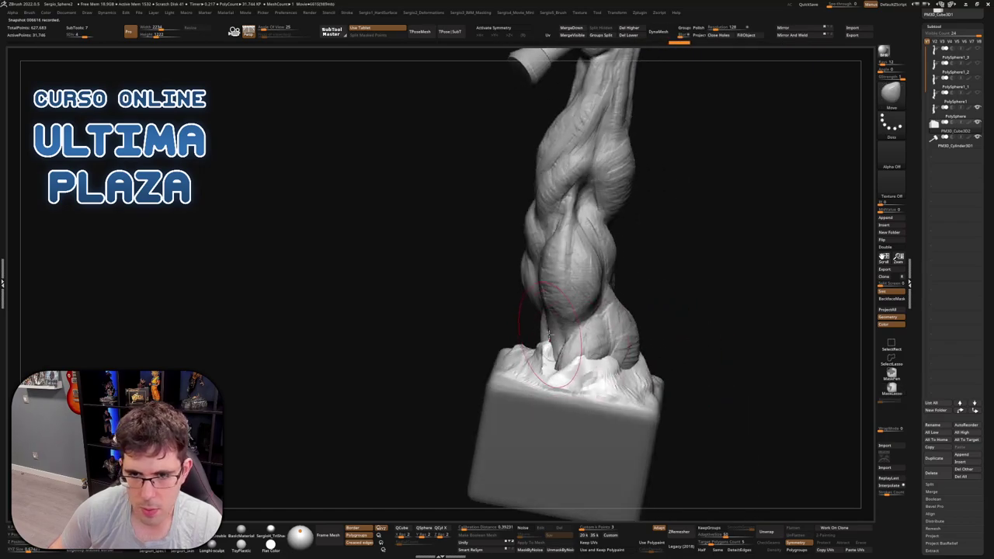
mouse_move(616, 326)
right_mouse_down()
mouse_move(632, 288)
mouse_move(678, 337)
mouse_move(687, 321)
mouse_move(650, 266)
mouse_move(616, 269)
mouse_move(690, 271)
right_mouse_up()
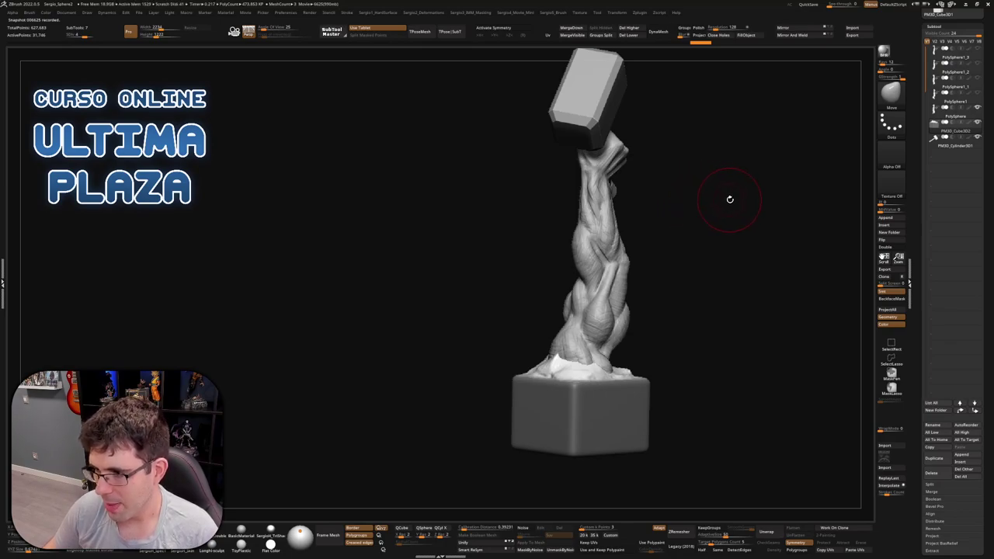
left_click_drag(711, 209, 730, 221)
scroll(583, 363, "up", 5)
left_click_drag(583, 363, 523, 222)
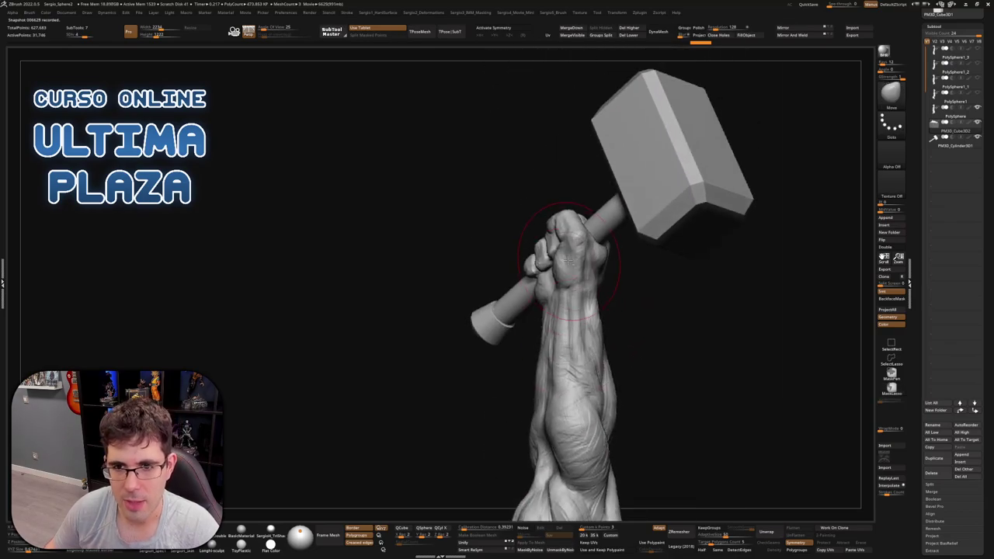
scroll(523, 222, "up", 5)
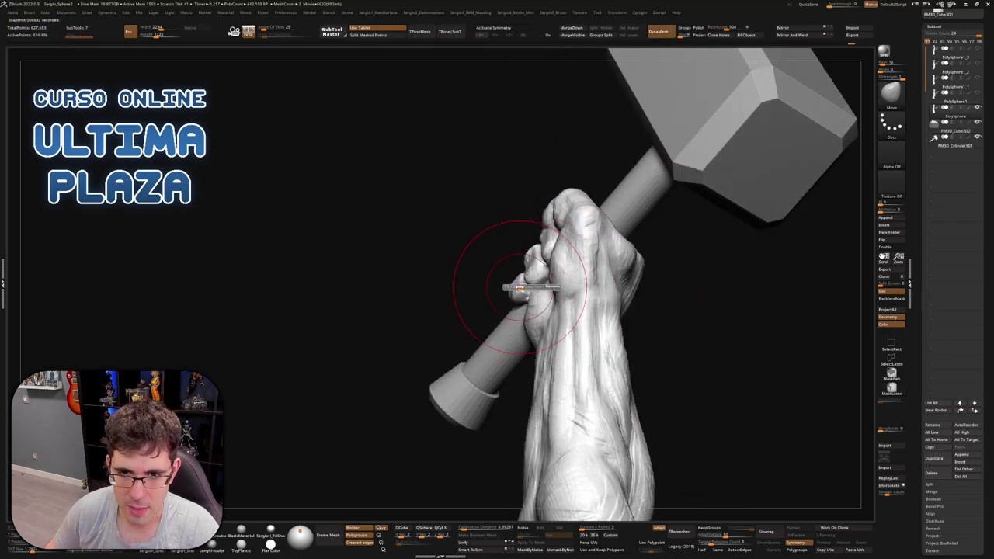
left_click_drag(476, 277, 514, 295)
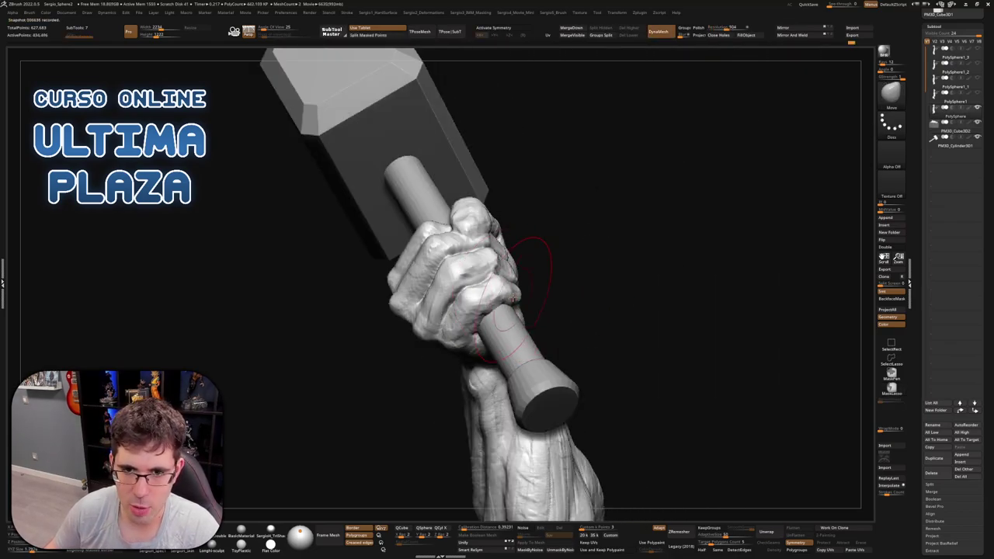
left_click_drag(532, 244, 491, 193)
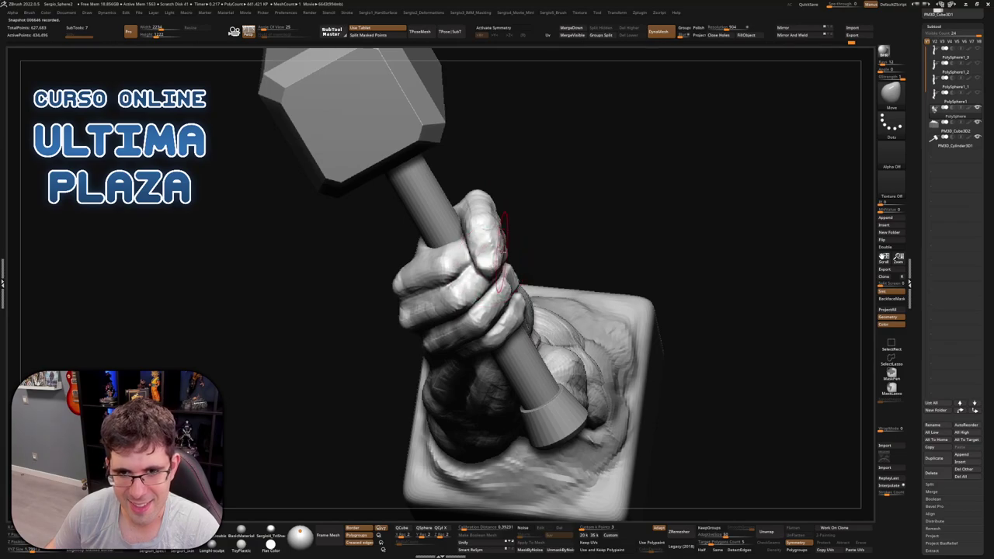
mouse_move(495, 273)
right_mouse_down()
mouse_move(506, 270)
mouse_move(455, 282)
mouse_move(471, 303)
mouse_move(472, 288)
mouse_move(492, 284)
mouse_move(527, 302)
mouse_move(511, 318)
mouse_move(539, 267)
mouse_move(538, 311)
mouse_move(460, 298)
mouse_move(459, 312)
right_mouse_up()
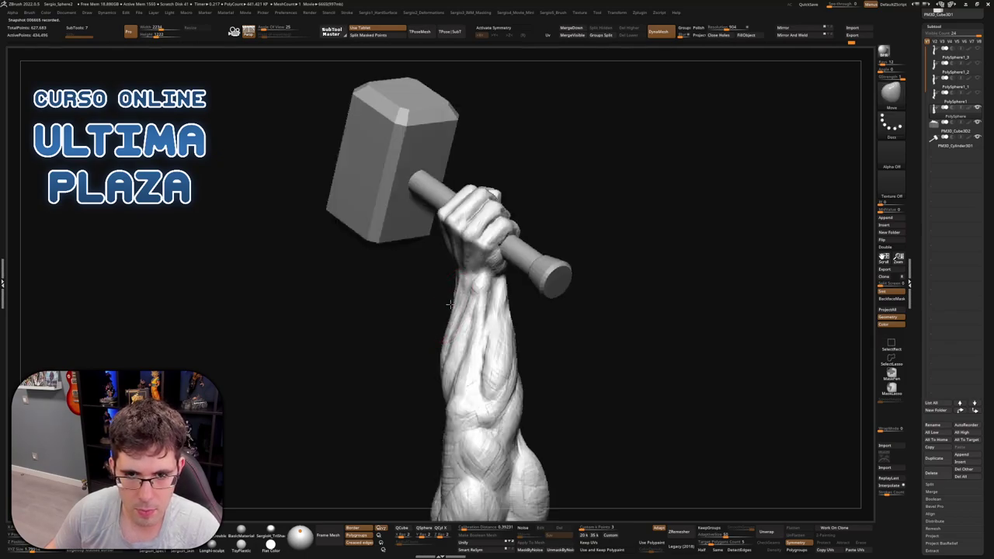
mouse_move(448, 323)
right_mouse_down()
mouse_move(510, 295)
mouse_move(549, 295)
mouse_move(514, 313)
right_mouse_up()
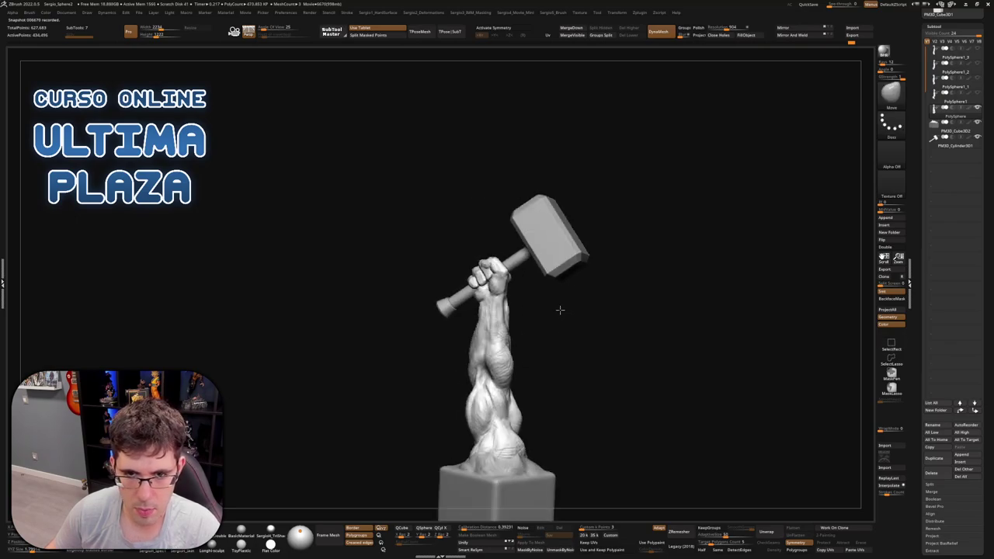
scroll(505, 311, "up", 3)
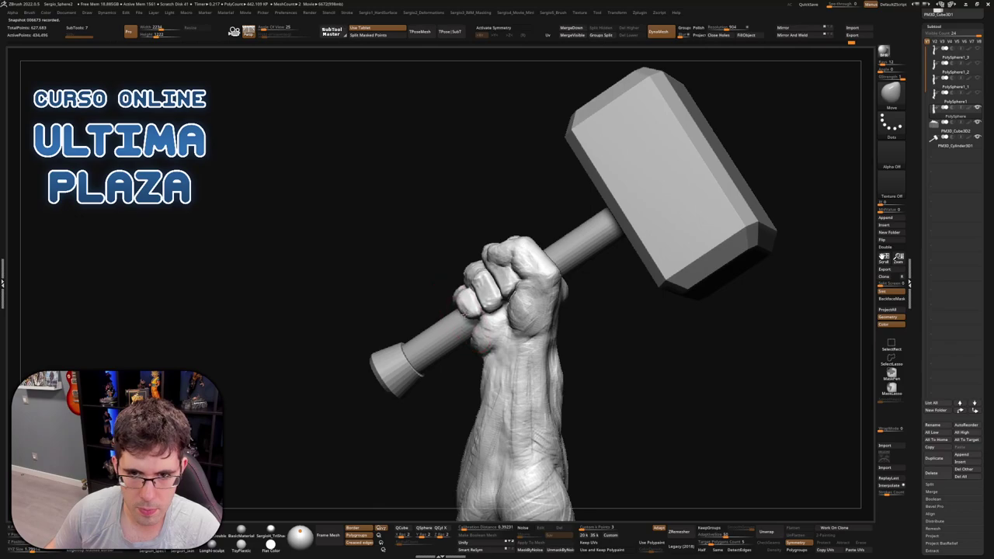
right_click_drag(470, 323, 481, 311)
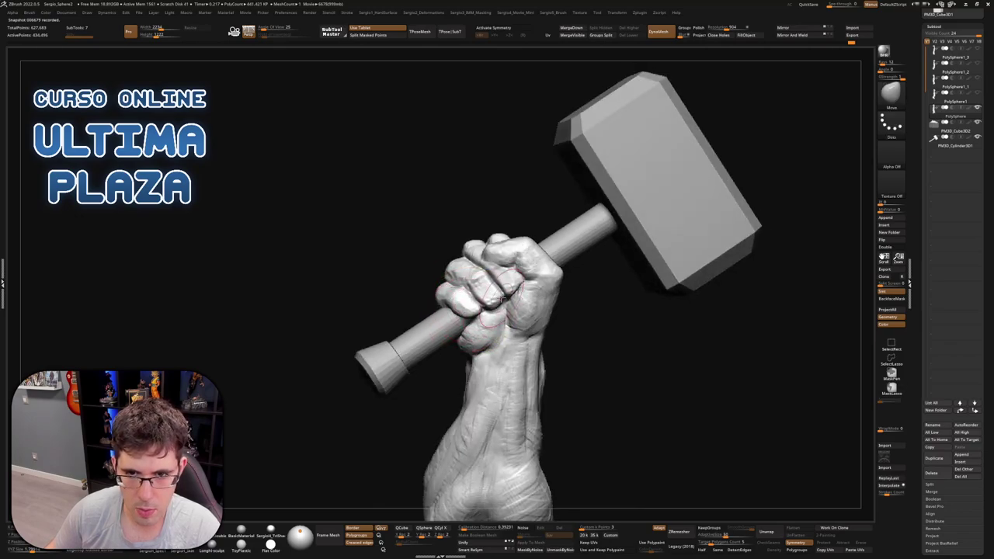
scroll(512, 299, "down", 3)
mouse_move(512, 298)
right_mouse_down()
mouse_move(544, 297)
mouse_move(492, 284)
mouse_move(548, 284)
mouse_move(518, 310)
right_mouse_up()
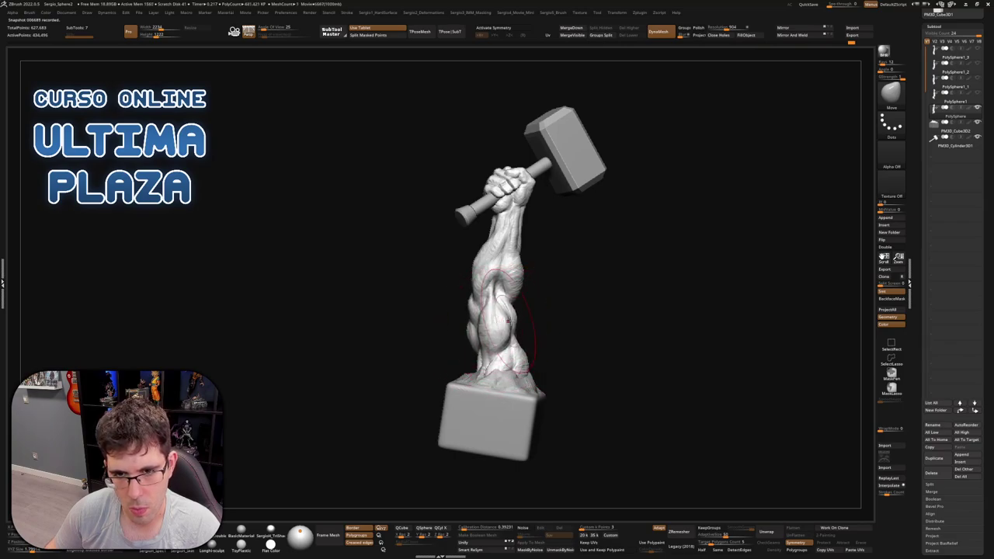
mouse_move(510, 321)
right_mouse_down()
mouse_move(461, 317)
mouse_move(566, 300)
mouse_move(539, 333)
right_mouse_up()
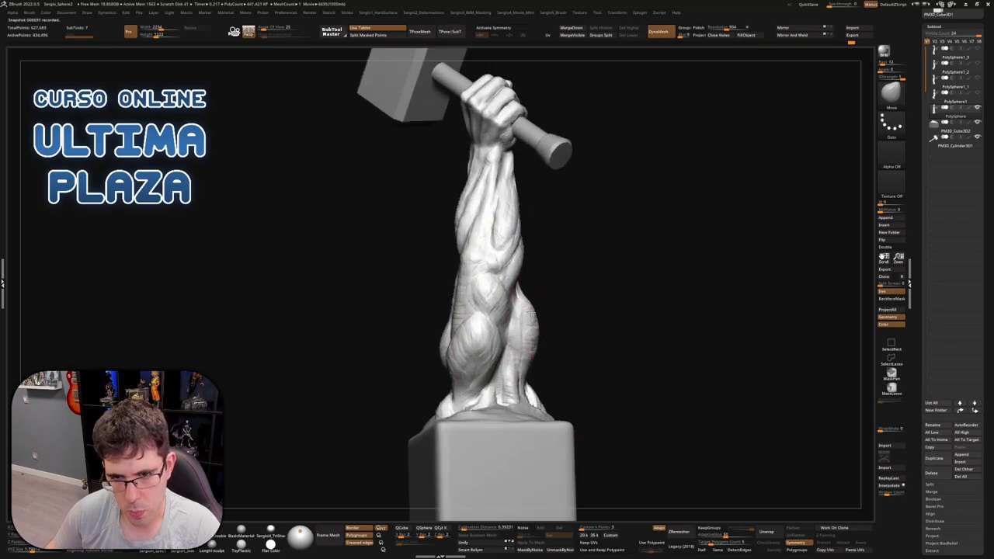
mouse_move(532, 314)
right_mouse_down()
mouse_move(559, 328)
mouse_move(526, 329)
mouse_move(559, 337)
mouse_move(514, 350)
mouse_move(639, 321)
mouse_move(572, 333)
mouse_move(520, 372)
right_mouse_up()
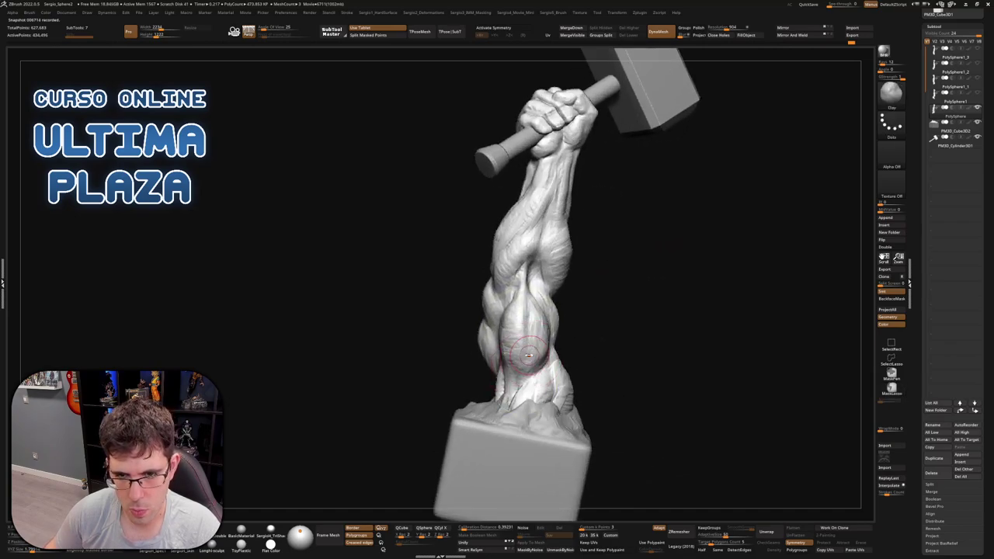
Pick the ClayBuildup brush and Solo the arm, hiding the hammer and base
key("b")
key("c")
key("b")
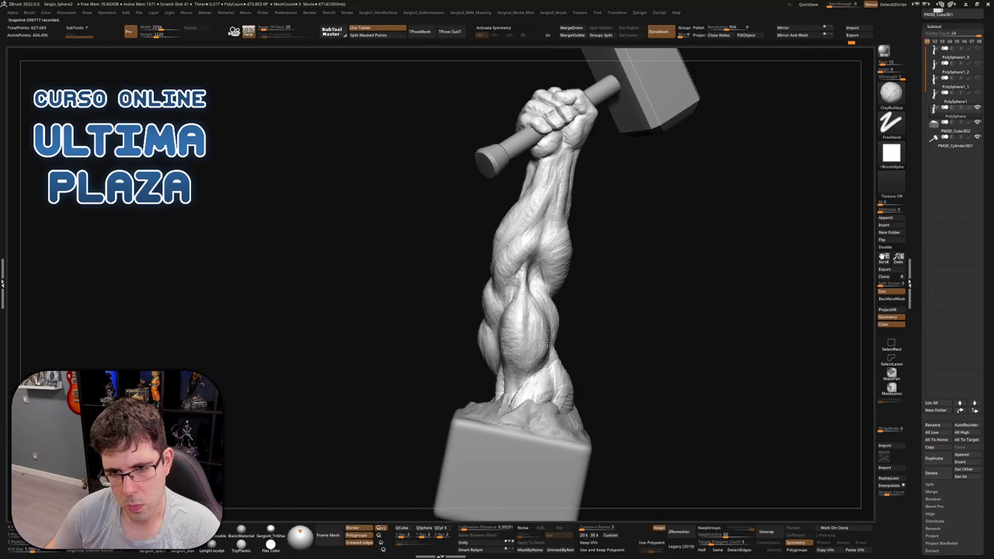
right_click_drag(548, 341, 548, 344)
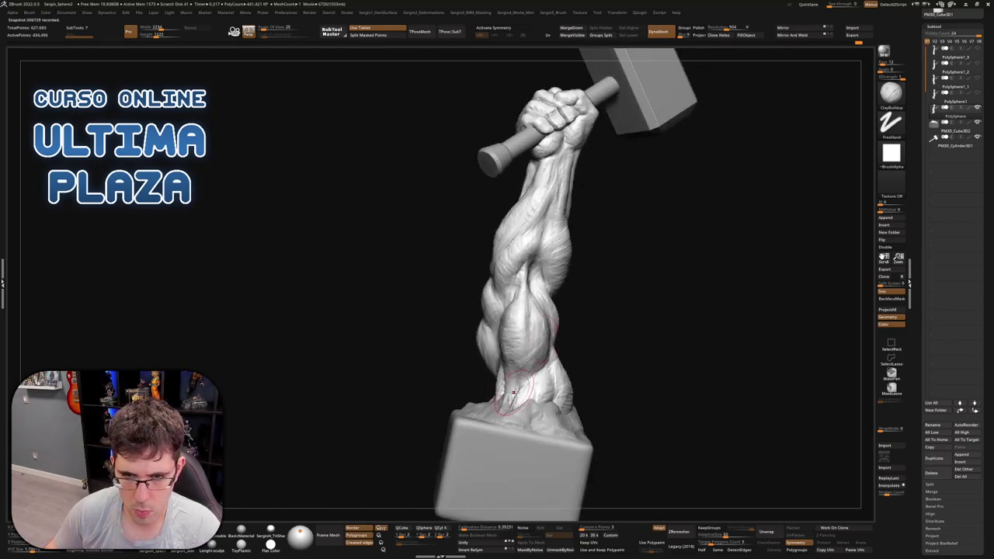
mouse_move(512, 392)
right_mouse_down()
mouse_move(514, 381)
mouse_move(493, 396)
mouse_move(489, 416)
mouse_move(512, 401)
mouse_move(486, 398)
mouse_move(499, 426)
mouse_move(462, 428)
mouse_move(480, 415)
right_mouse_up()
left_click(481, 394, "ctrl+shift")
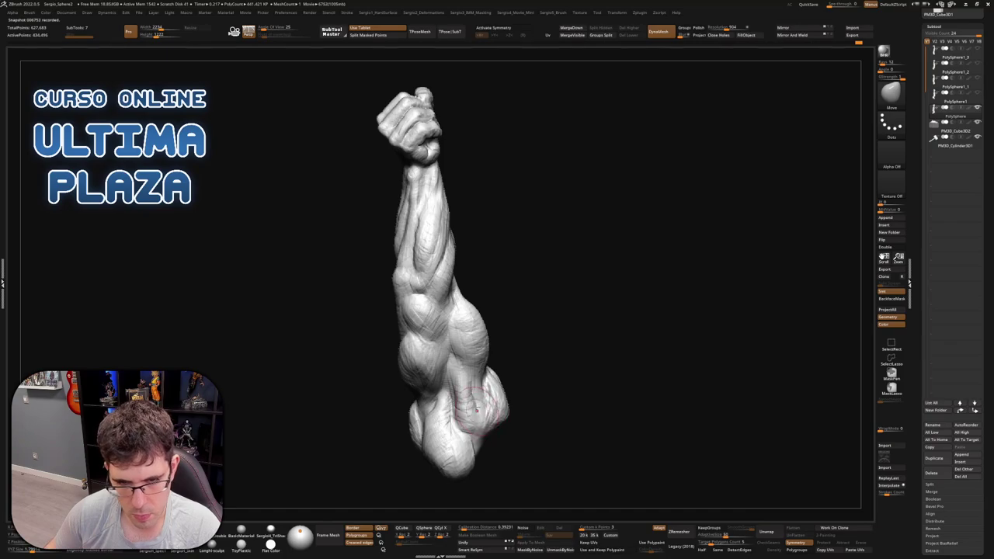
right_click_drag(473, 405, 463, 380)
Build up the lower forearm muscles, then reshape them with the Move brush
key("b")
key("c")
key("b")
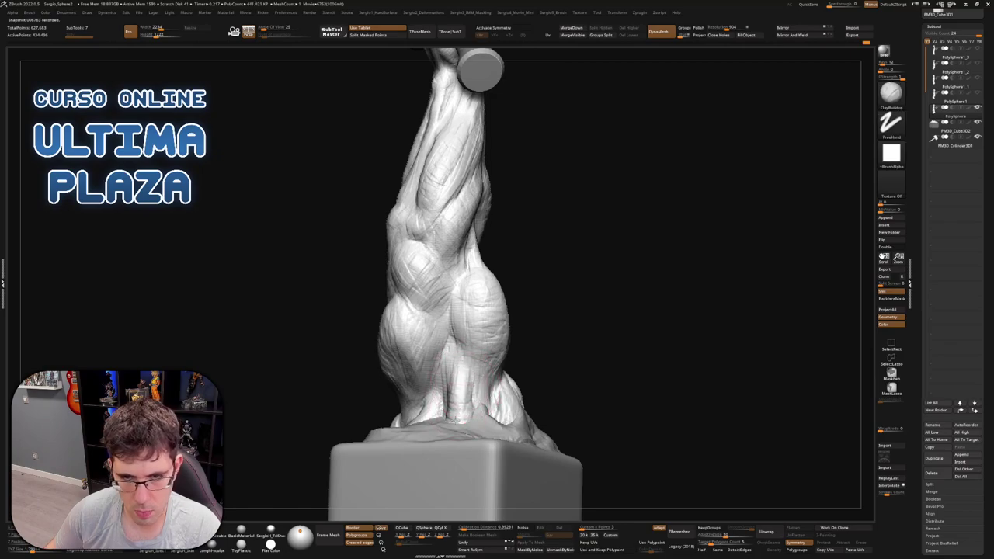
right_click_drag(466, 303, 486, 299)
mouse_move(478, 390)
right_mouse_down()
mouse_move(483, 414)
mouse_move(581, 337)
right_mouse_up()
key("b")
key("m")
key("v")
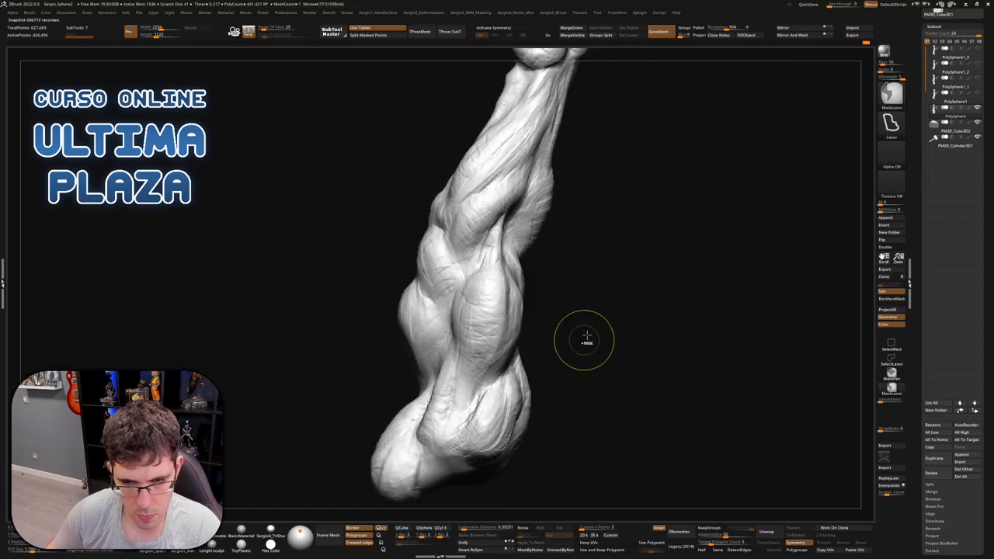
right_click_drag(452, 516, 458, 326)
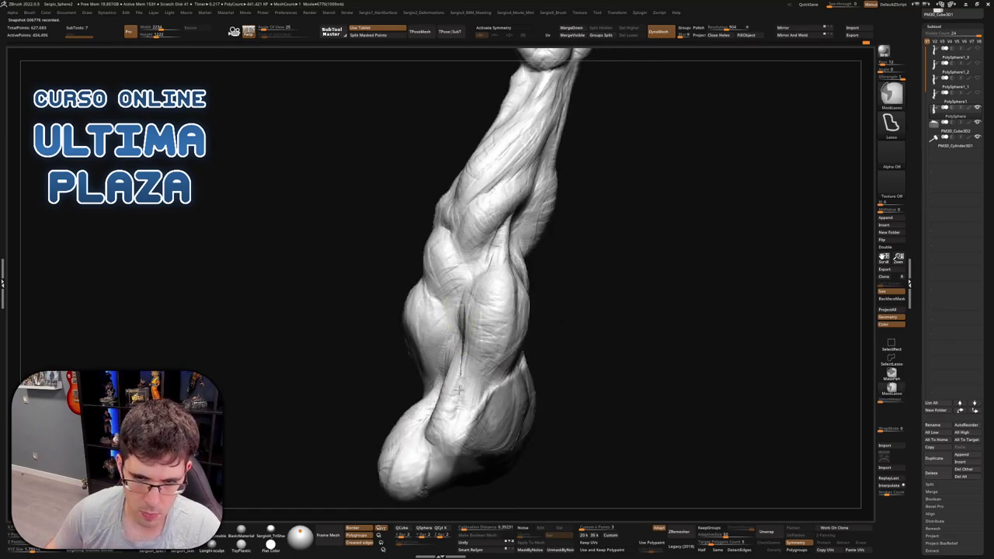
mouse_move(460, 388)
right_mouse_down()
mouse_move(463, 402)
mouse_move(611, 348)
right_mouse_up()
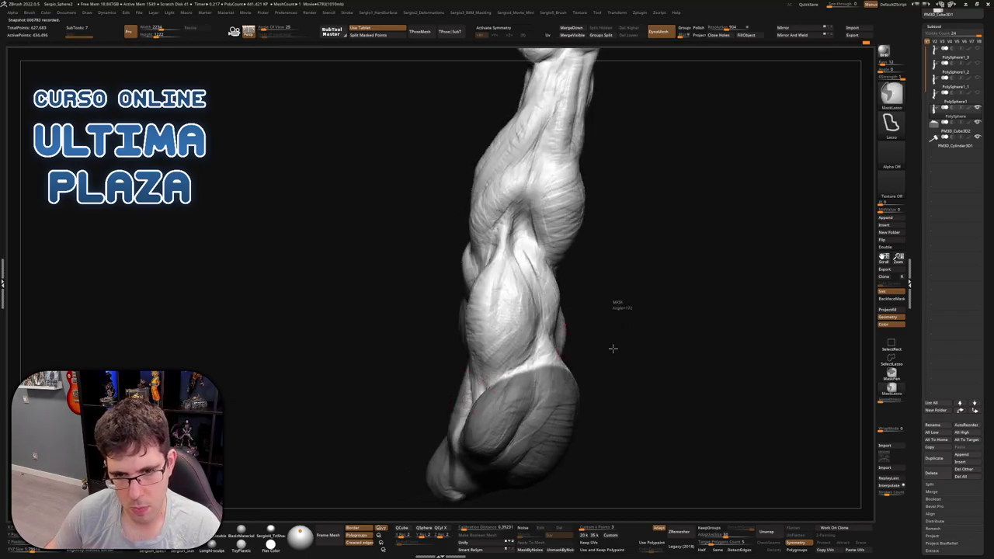
scroll(528, 347, "down", 5)
mouse_move(528, 347)
right_mouse_down()
mouse_move(566, 273)
mouse_move(528, 275)
mouse_move(492, 295)
mouse_move(510, 333)
mouse_move(567, 335)
mouse_move(554, 333)
mouse_move(577, 322)
mouse_move(498, 326)
mouse_move(536, 315)
right_mouse_up()
scroll(553, 309, "up", 3)
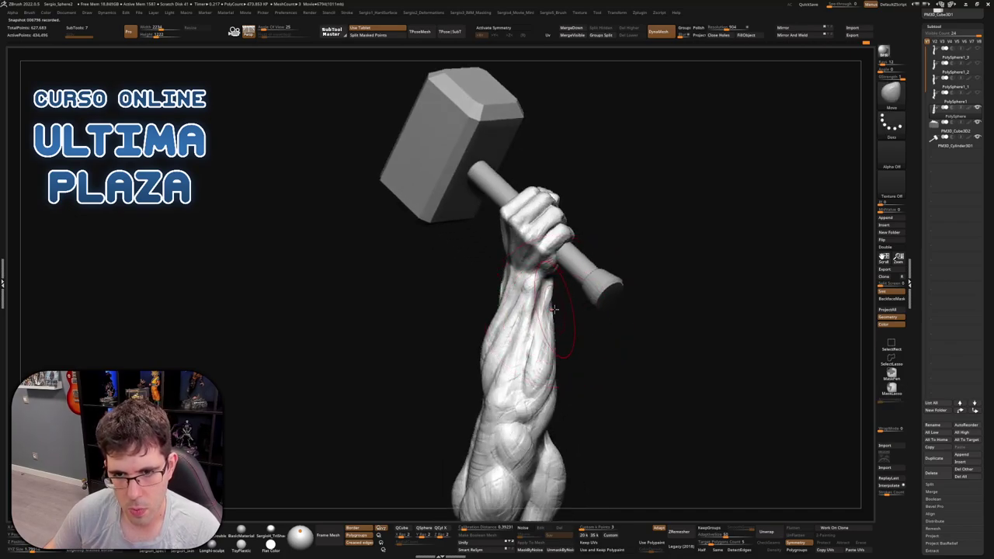
Solo the arm and orbit around it to inspect its sculpted form
right_click_drag(495, 295, 506, 297)
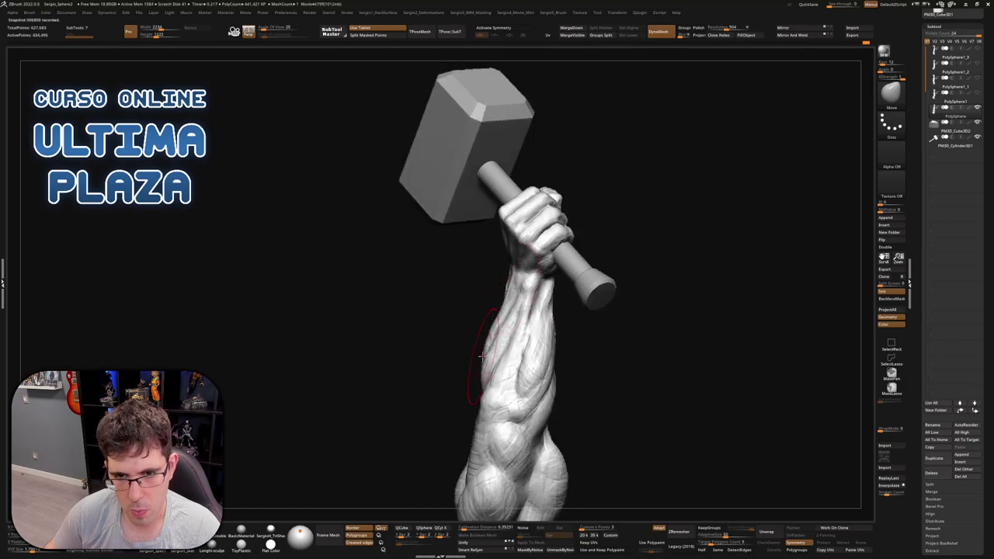
mouse_move(502, 335)
right_mouse_down()
mouse_move(515, 339)
mouse_move(509, 382)
mouse_move(503, 349)
mouse_move(545, 365)
mouse_move(574, 339)
mouse_move(590, 315)
mouse_move(565, 304)
mouse_move(666, 288)
mouse_move(621, 294)
mouse_move(610, 273)
mouse_move(577, 295)
mouse_move(551, 278)
mouse_move(563, 332)
right_mouse_up()
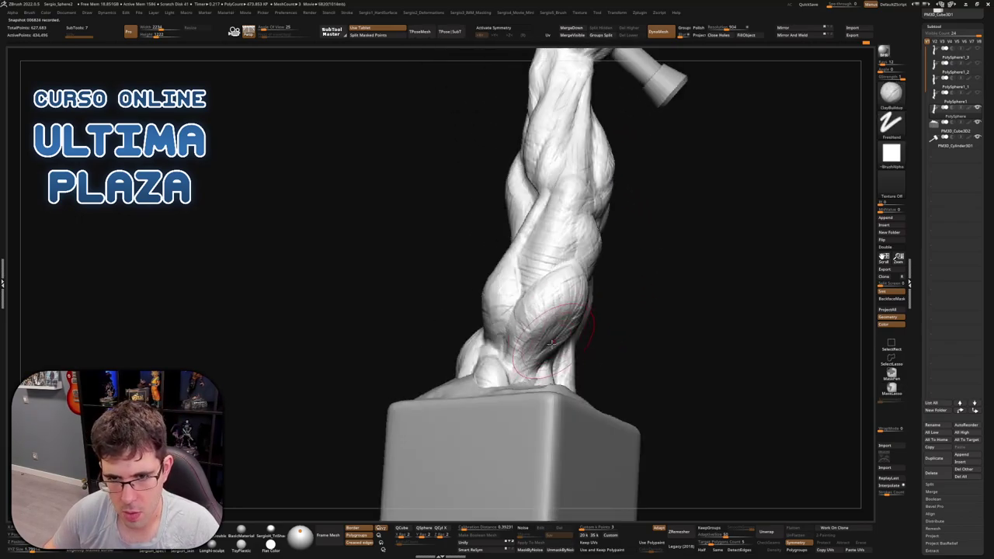
left_click(551, 342, "ctrl+shift")
right_click_drag(536, 379, 556, 341)
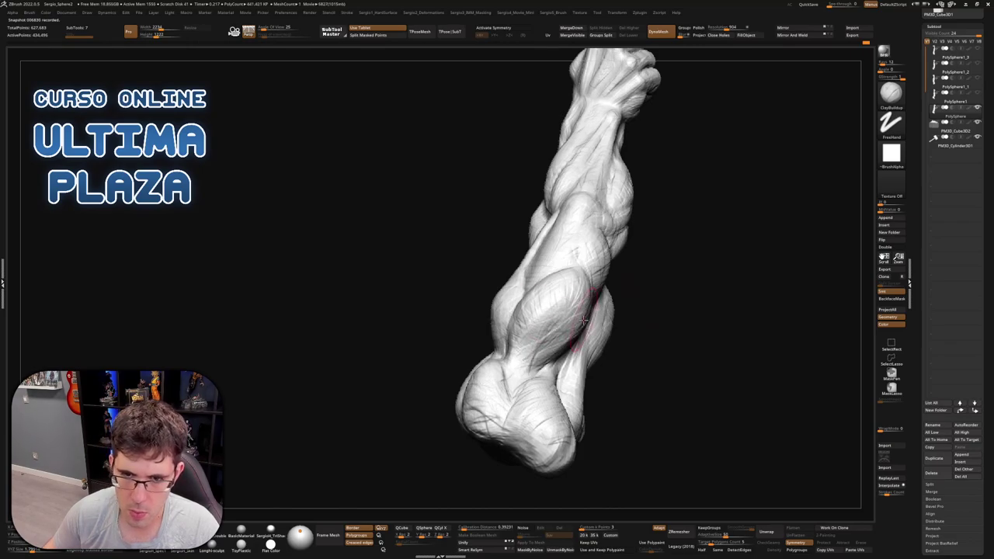
mouse_move(557, 309)
right_mouse_down()
mouse_move(587, 317)
mouse_move(578, 342)
mouse_move(561, 346)
mouse_move(574, 322)
right_mouse_up()
key("ctrl")
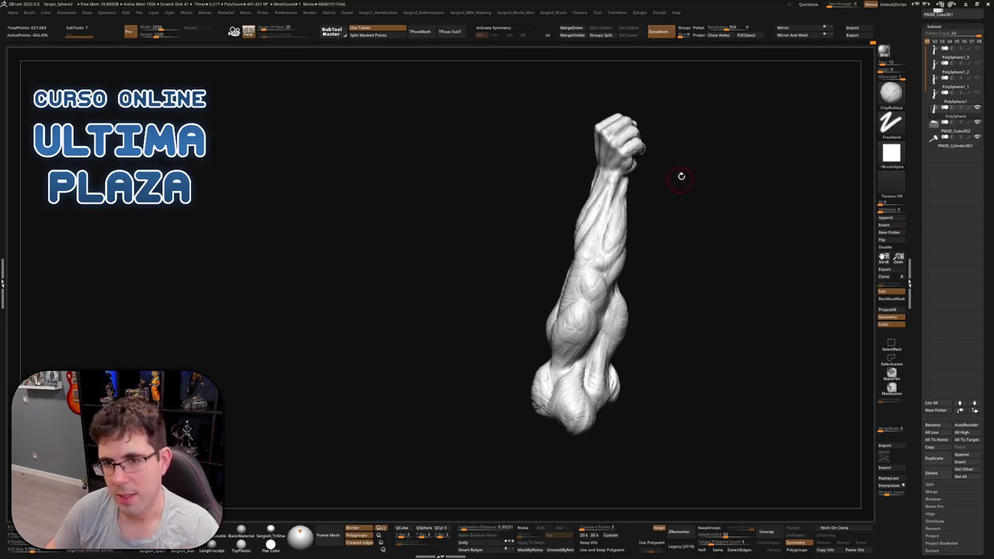
mouse_move(681, 177)
left_mouse_down()
mouse_move(688, 191)
mouse_move(581, 284)
mouse_move(581, 266)
mouse_move(539, 284)
mouse_move(590, 293)
mouse_move(548, 282)
mouse_move(559, 321)
mouse_move(580, 316)
mouse_move(594, 275)
mouse_move(639, 248)
mouse_move(578, 296)
mouse_move(532, 274)
mouse_move(614, 265)
left_mouse_up()
Switch to the Move brush and zoom out to see the whole statue and base
key("b")
key("m")
key("v")
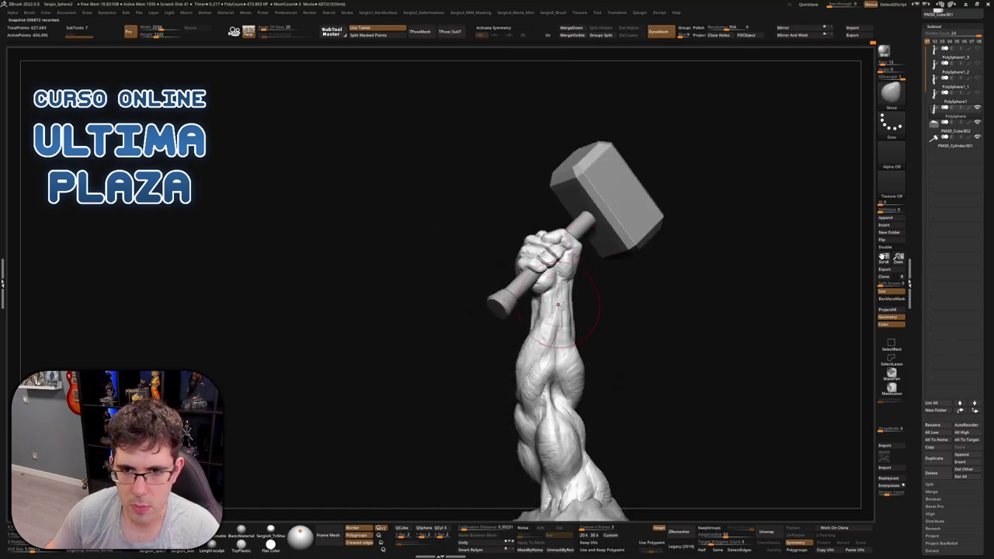
left_click_drag(745, 256, 846, 214)
Append a Cube3D and a Cylinder3D subtool, then delete the cube
left_click(885, 219)
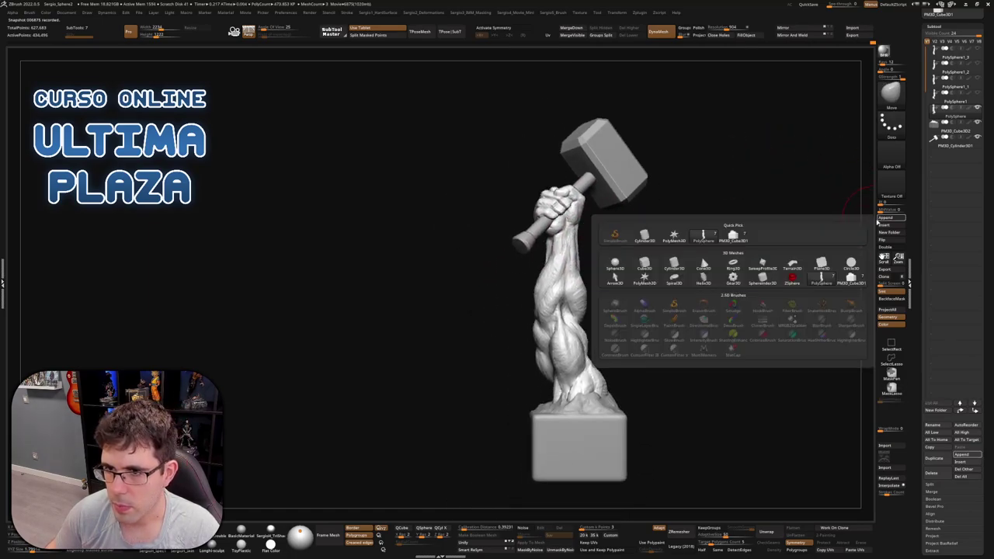
left_click(646, 265)
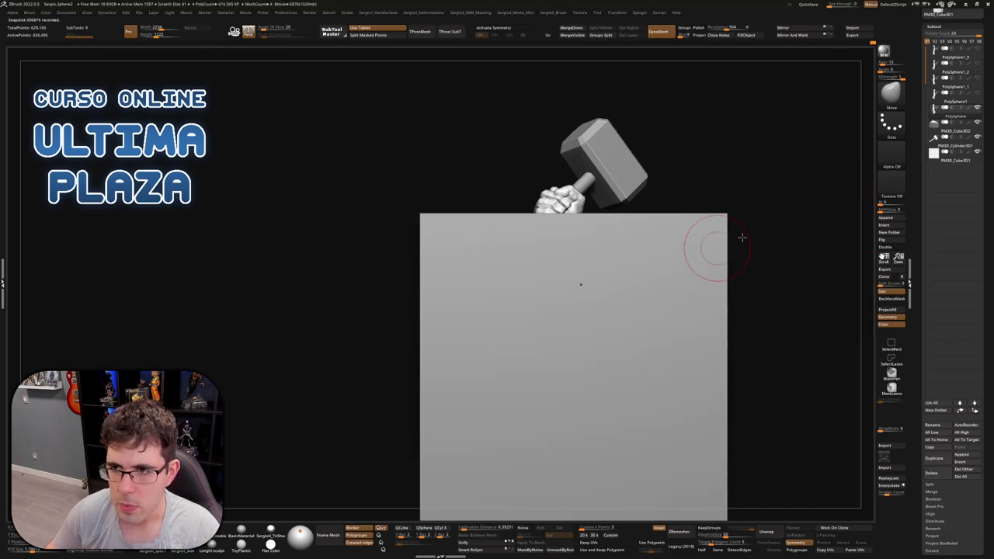
left_click(942, 158)
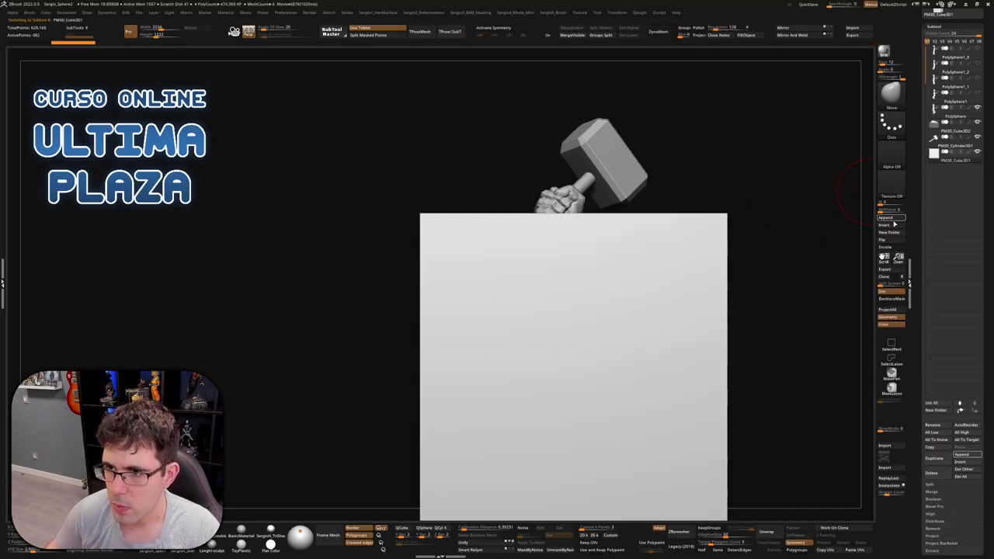
left_click(886, 219)
left_click(676, 265)
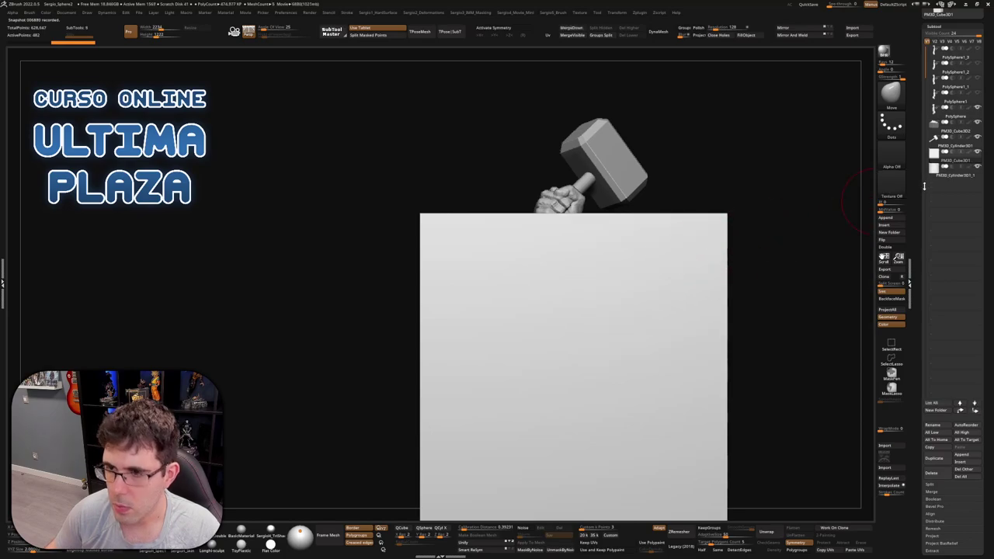
key("Delete")
left_click(924, 202)
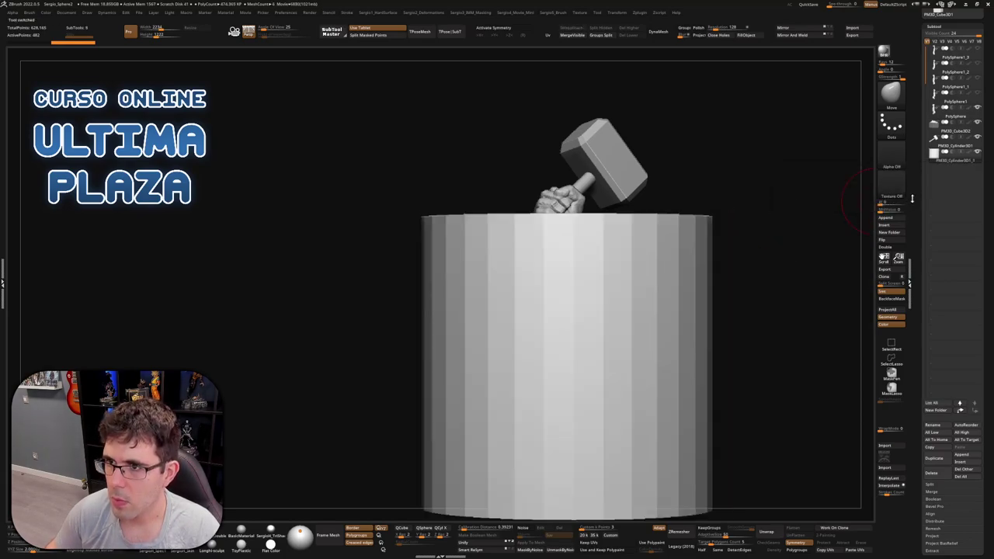
Turn on PolyF and use SelectRect to keep only a thin horizontal band of the cylinder
key("w")
key("q")
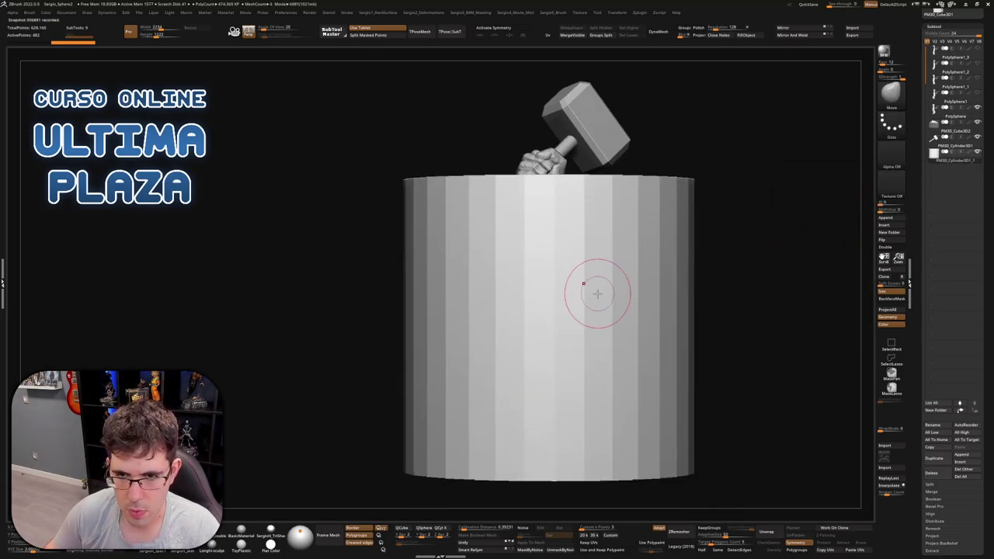
key("shift+f")
mouse_move(721, 285)
left_mouse_down("ctrl+shift")
mouse_move(601, 298)
mouse_move(370, 344)
left_mouse_up("ctrl+shift")
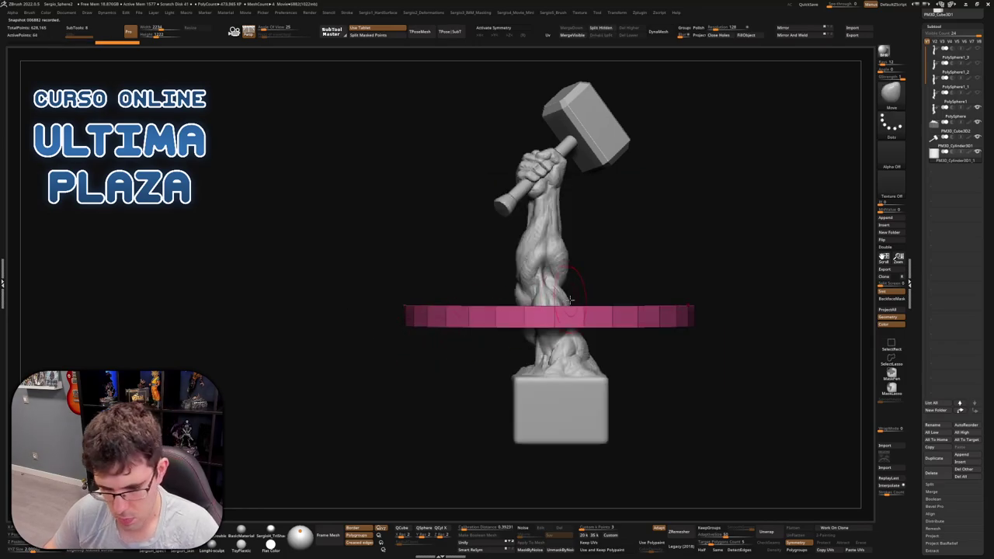
Tilt the band upright with the Transpose gizmo and move it beside the hammer handle
key("w")
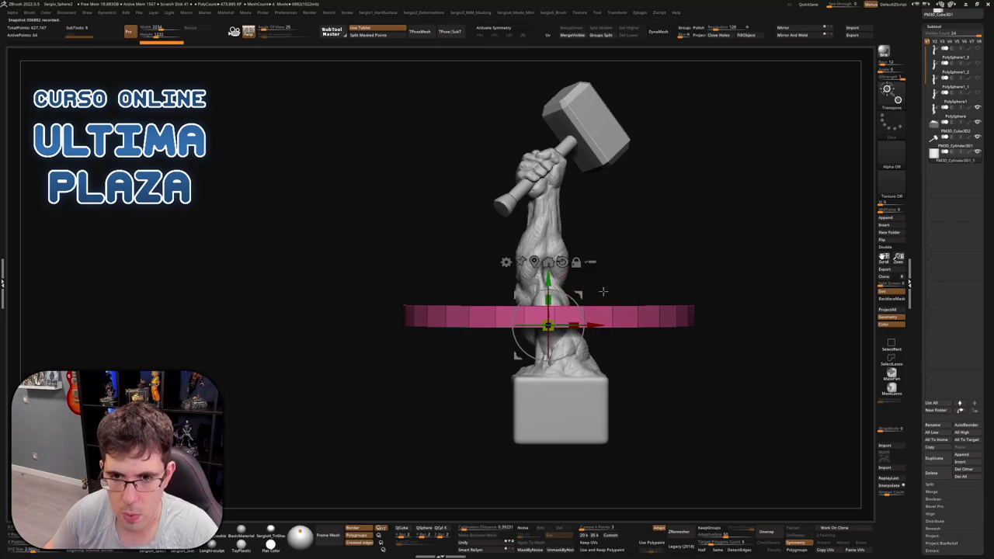
left_click_drag(603, 291, 658, 283)
left_click_drag(526, 323, 553, 289)
key("ctrl+z")
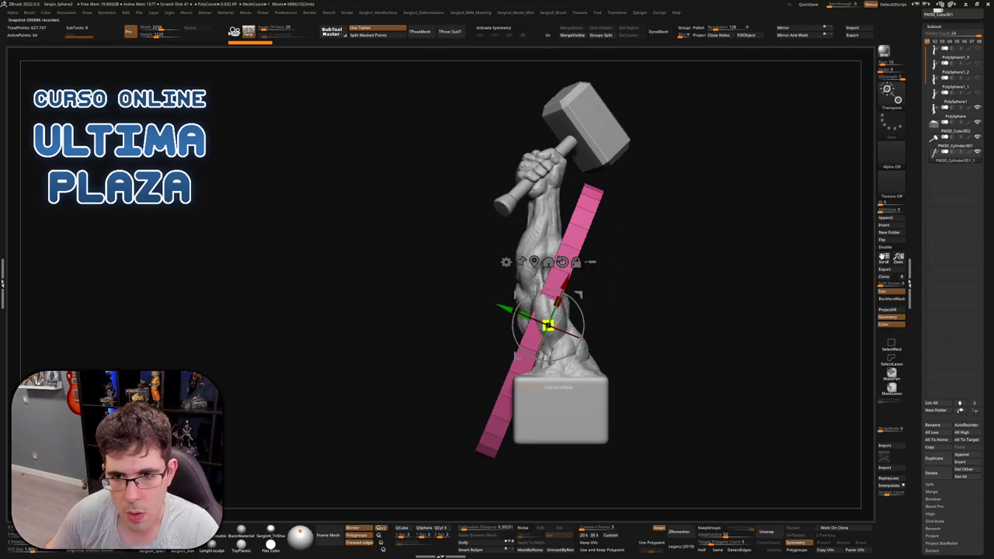
left_click_drag(578, 299, 422, 201)
scroll(503, 245, "up", 3)
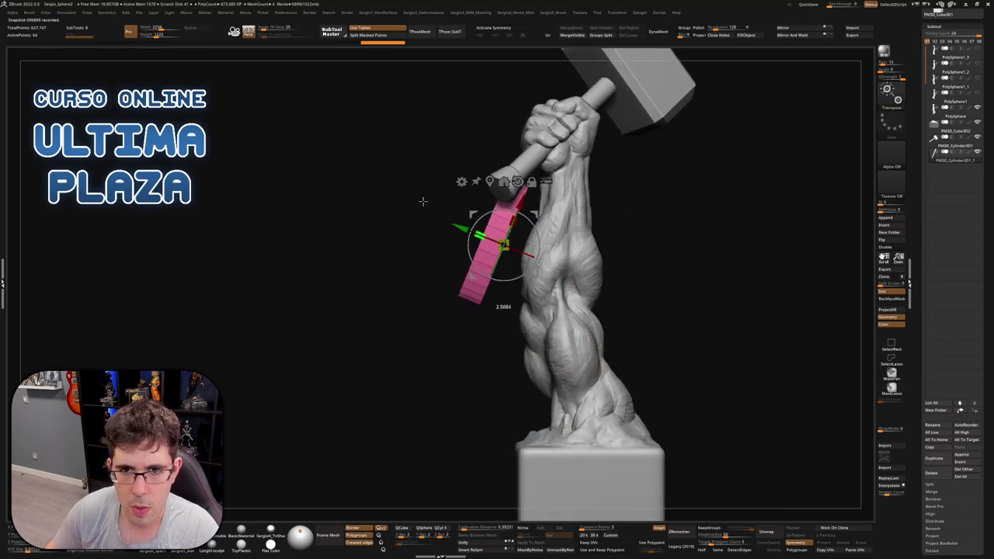
scroll(444, 213, "down", 3)
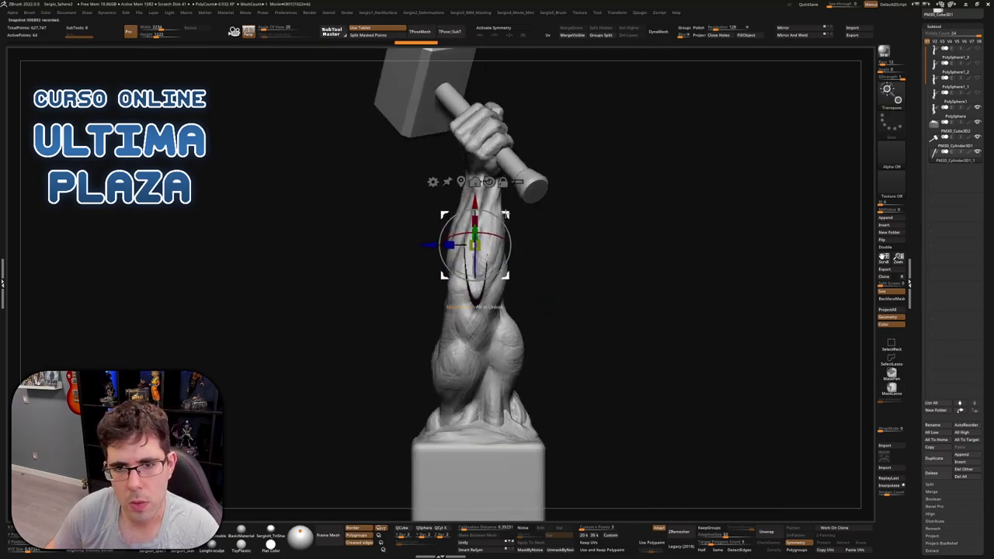
scroll(578, 211, "up", 3)
left_click_drag(578, 211, 576, 232)
Solo the band subtool so the arm and hammer are hidden
right_click_drag(575, 234, 539, 268)
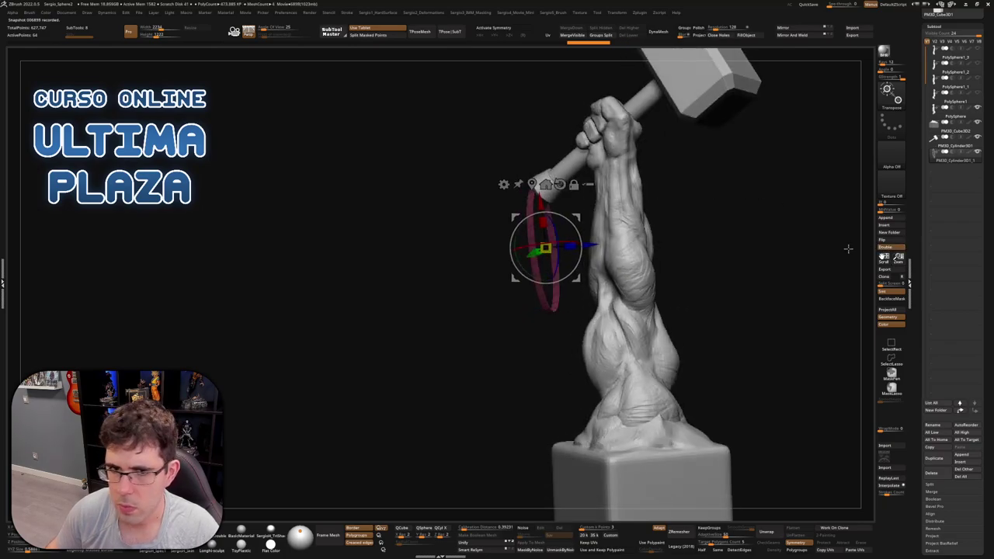
right_click_drag(849, 249, 558, 334)
left_click(558, 334, "ctrl+shift")
right_click_drag(574, 435, 594, 293)
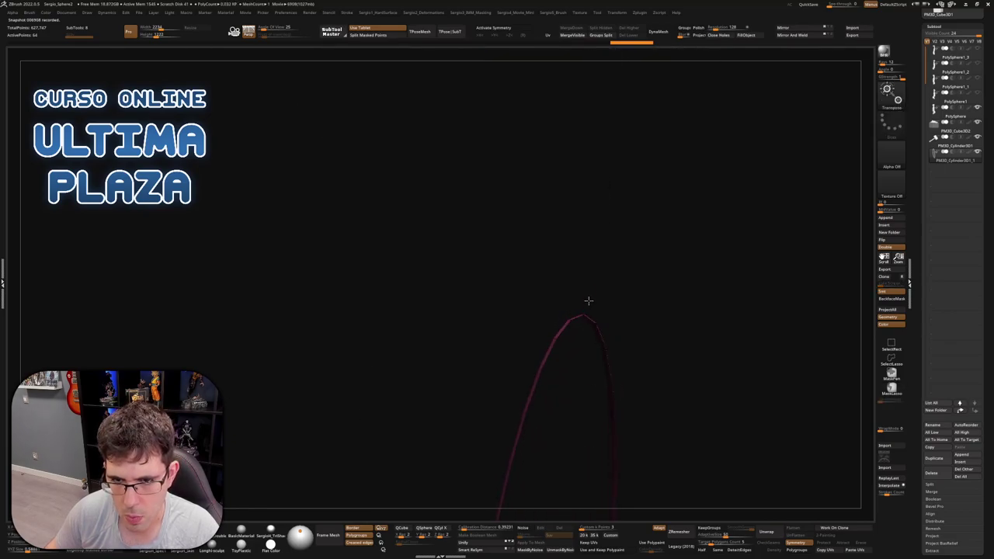
Thicken the band with Panel Loops at a thickness of 0.00734
key("ctrl+shift")
right_click_drag(610, 310, 600, 331)
key("h")
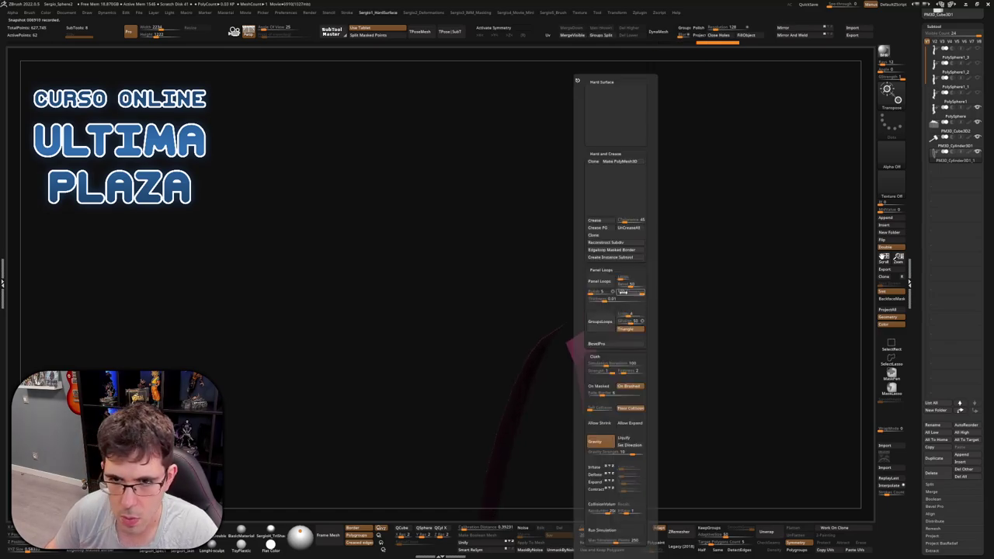
left_click(608, 285)
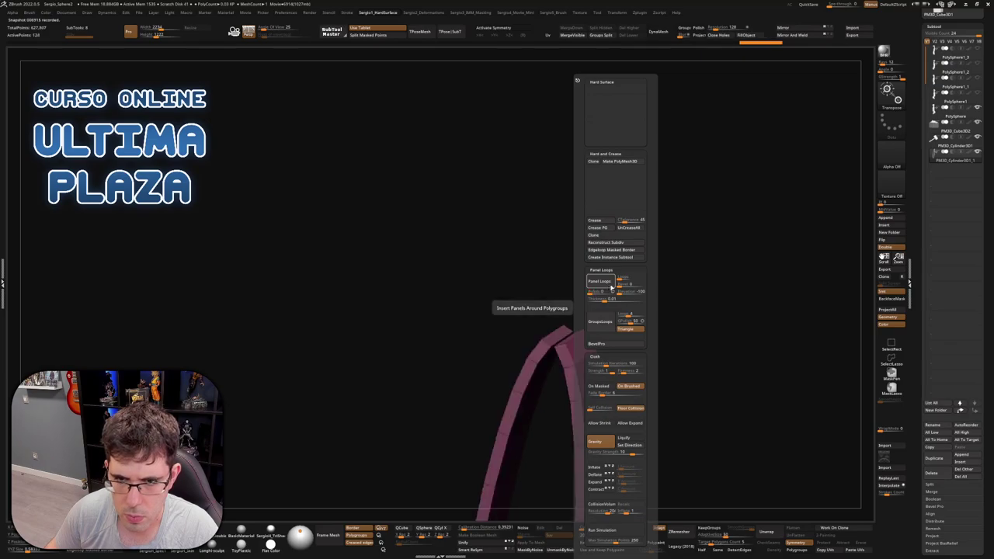
key("ctrl+z")
left_click_drag(610, 299, 606, 299)
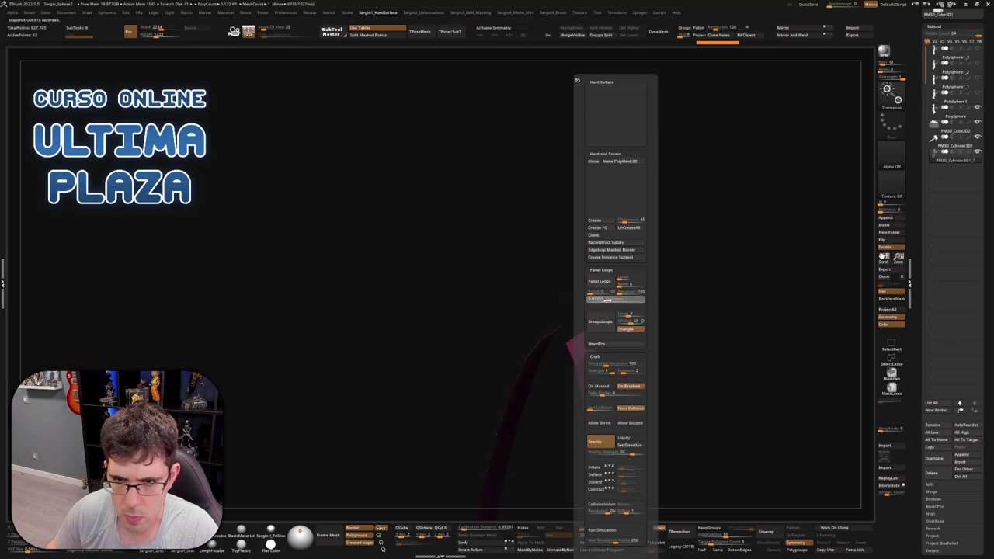
left_click(598, 281)
Bring back the arm and hammer and reshape the strip's edges with the Move brush
key("w")
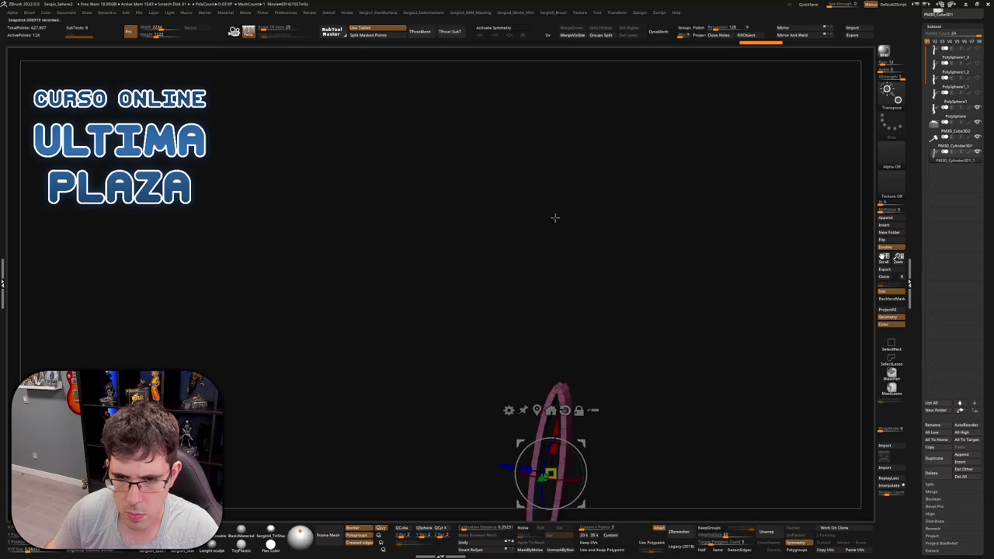
key("q")
left_click_drag(607, 202, 595, 269)
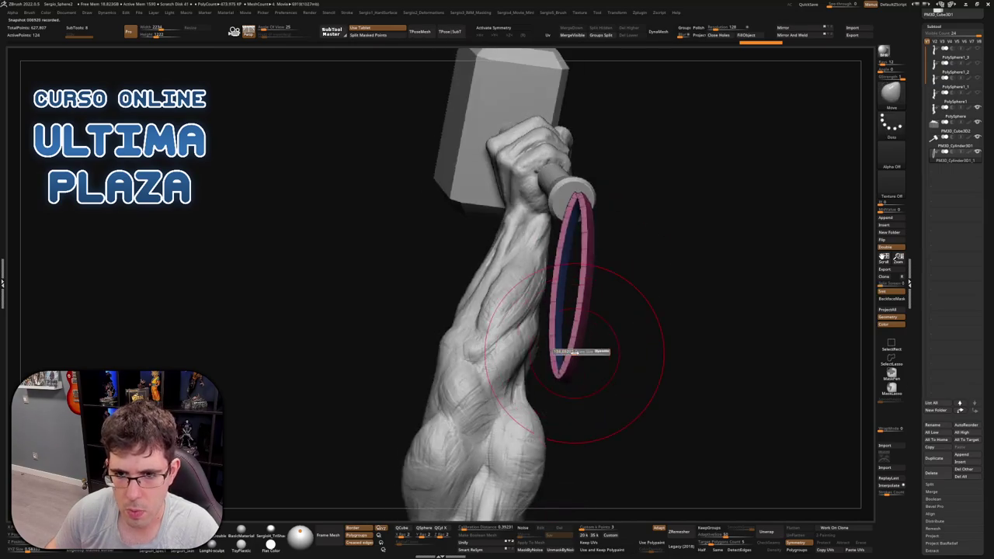
mouse_move(563, 373)
left_mouse_down()
mouse_move(566, 344)
mouse_move(621, 355)
left_mouse_up()
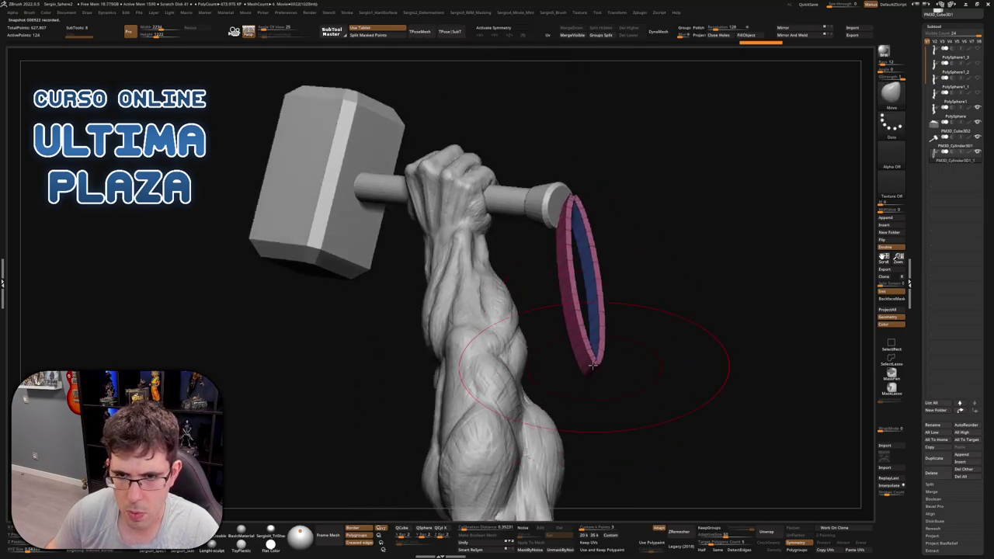
left_click_drag(627, 315, 561, 288)
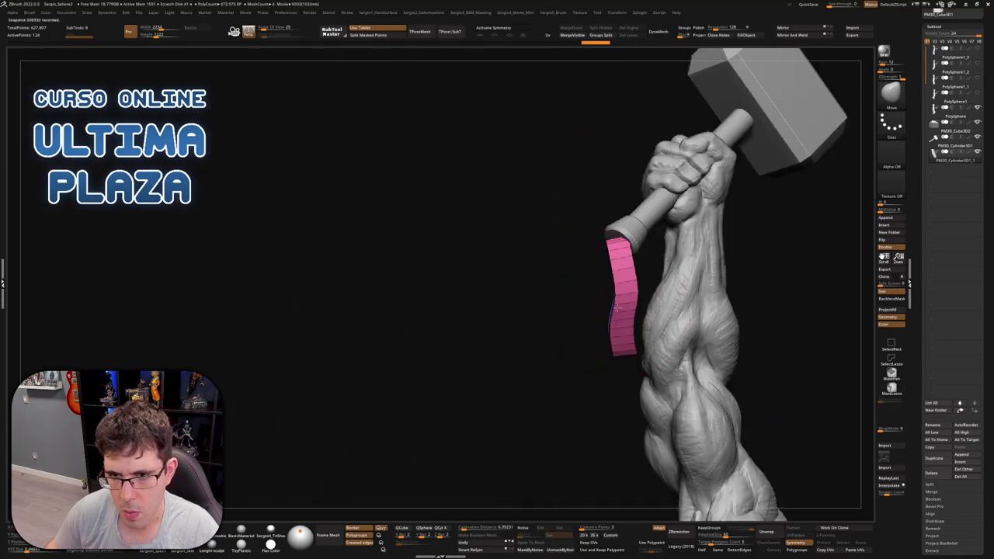
left_click_drag(625, 340, 660, 344)
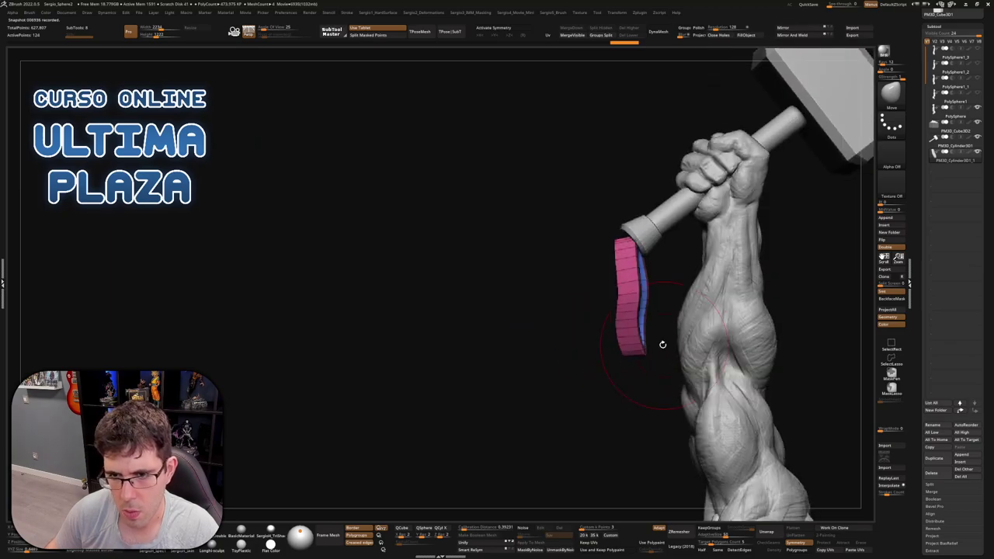
left_click_drag(605, 304, 604, 292)
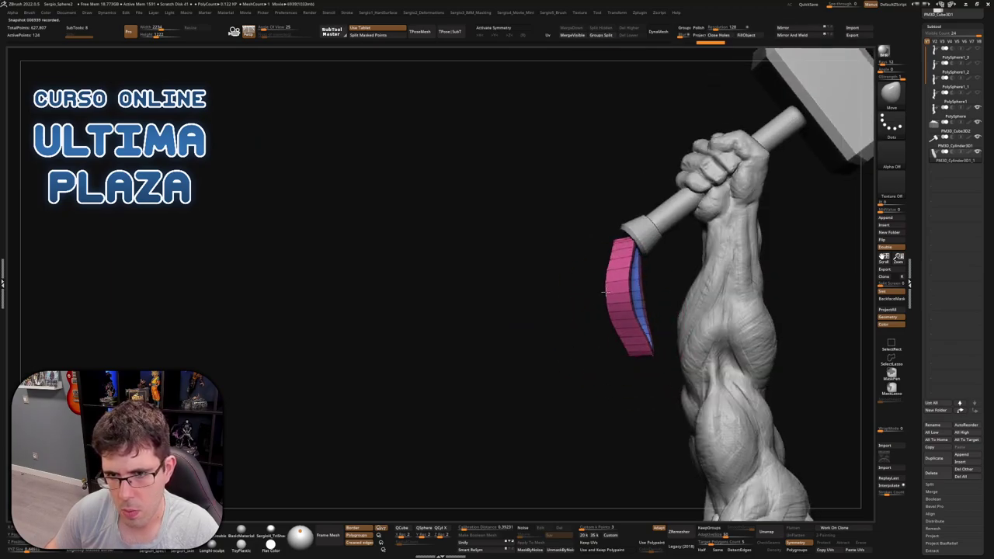
left_click_drag(643, 340, 630, 354)
left_click_drag(590, 326, 606, 287)
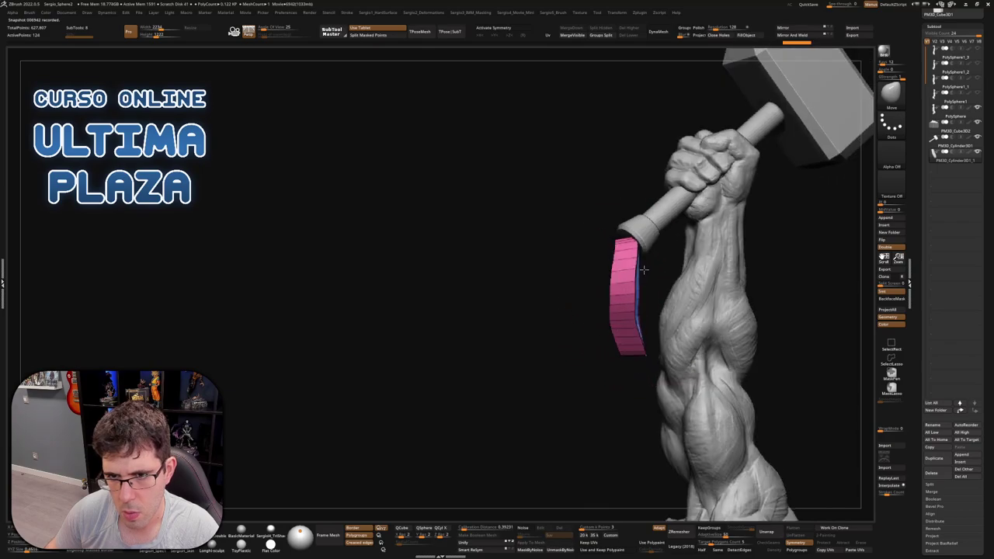
Mask the strip's lower part and bend its unmasked top toward the handle with the gizmo
key("ctrl")
right_click_drag(672, 249, 659, 266, "ctrl")
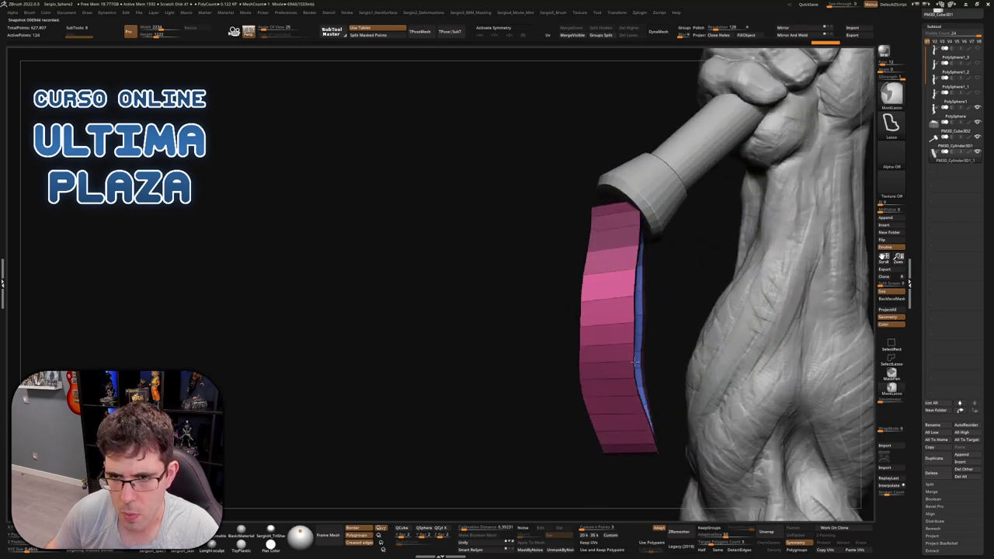
left_click(659, 265, "ctrl")
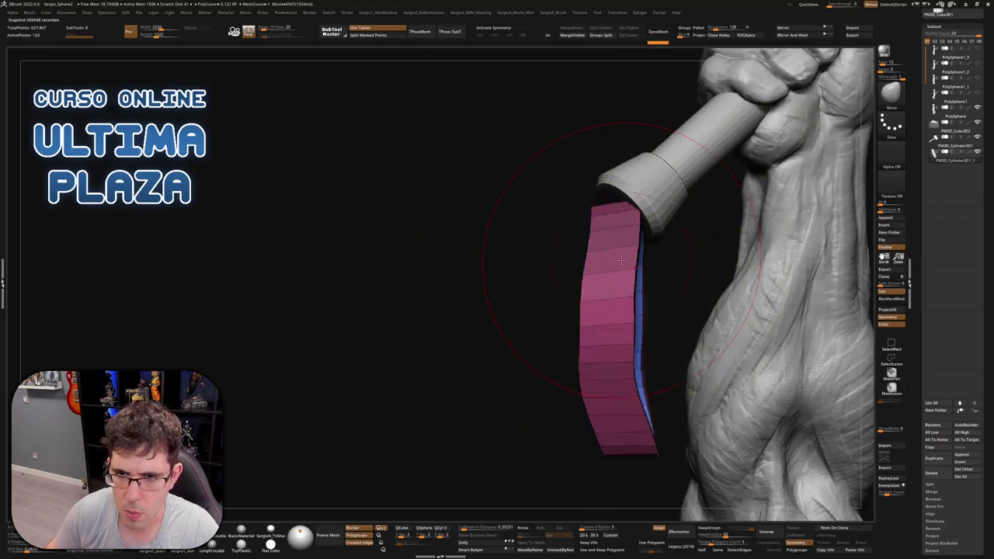
key("w")
left_click(656, 256, "ctrl")
left_click_drag(645, 243, 649, 261)
key("q")
Shrink the brush and orbit around the arm and hammer to review the strap
key("bracketleft")
key("bracketleft")
key("bracketleft")
key("bracketleft")
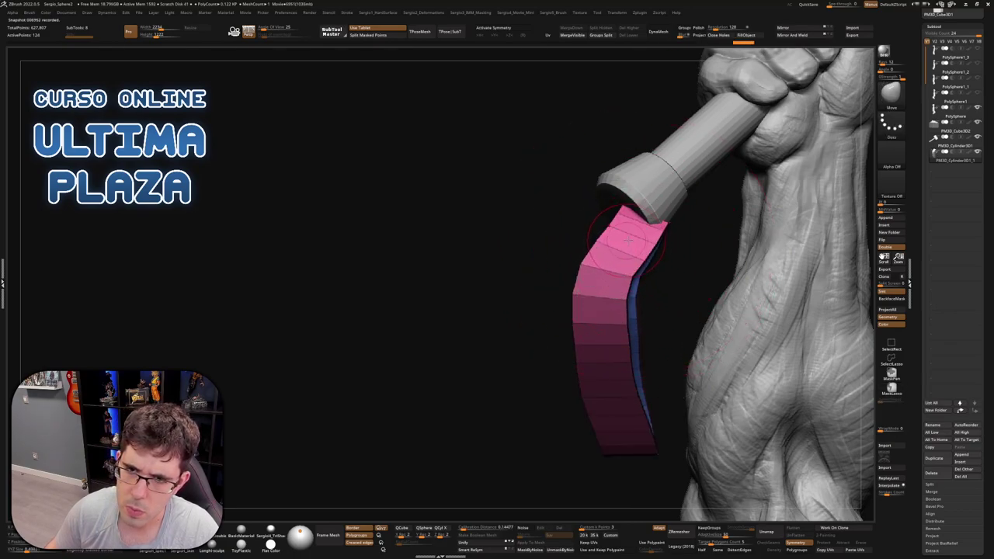
left_click_drag(683, 233, 631, 203)
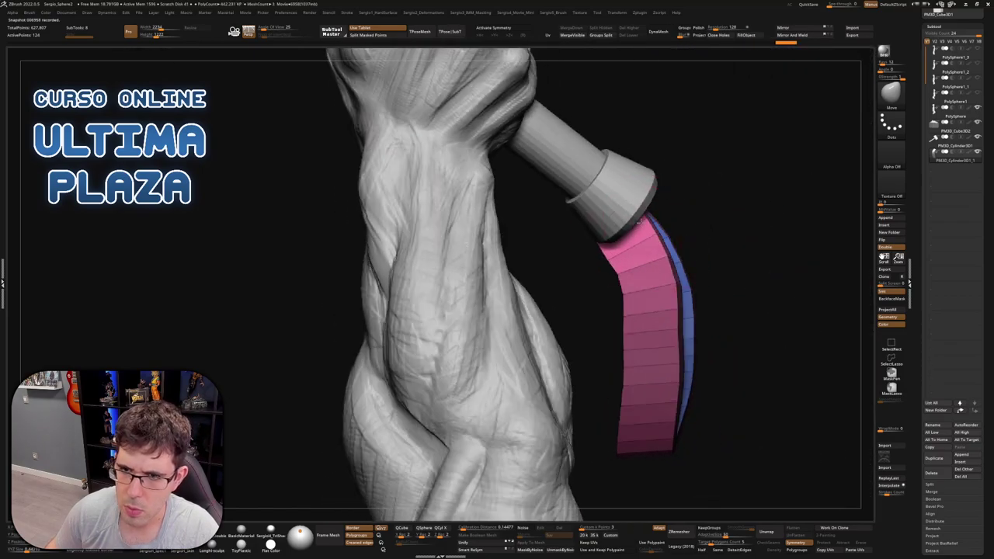
left_click_drag(619, 240, 669, 360)
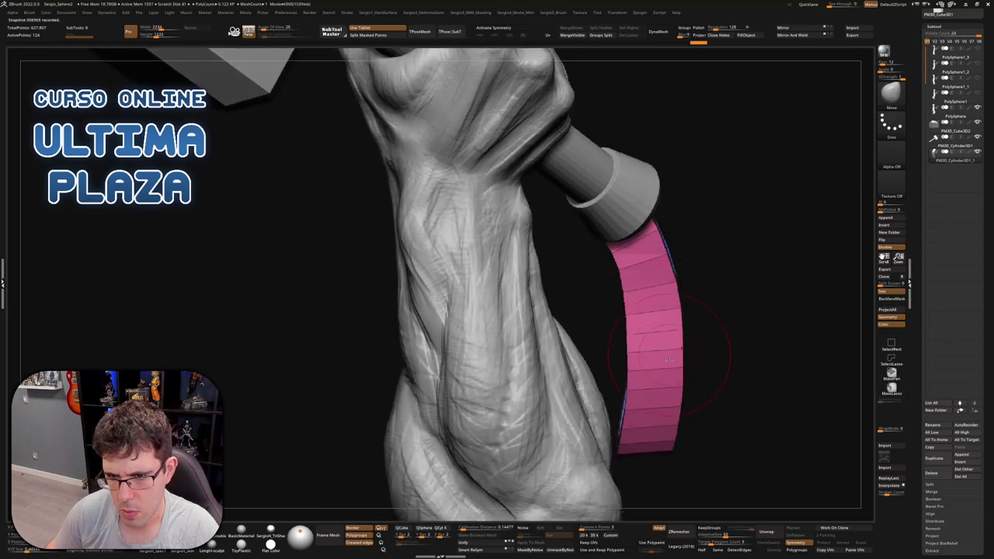
mouse_move(670, 431)
left_mouse_down()
mouse_move(621, 388)
mouse_move(639, 333)
mouse_move(724, 291)
mouse_move(689, 292)
left_mouse_up()
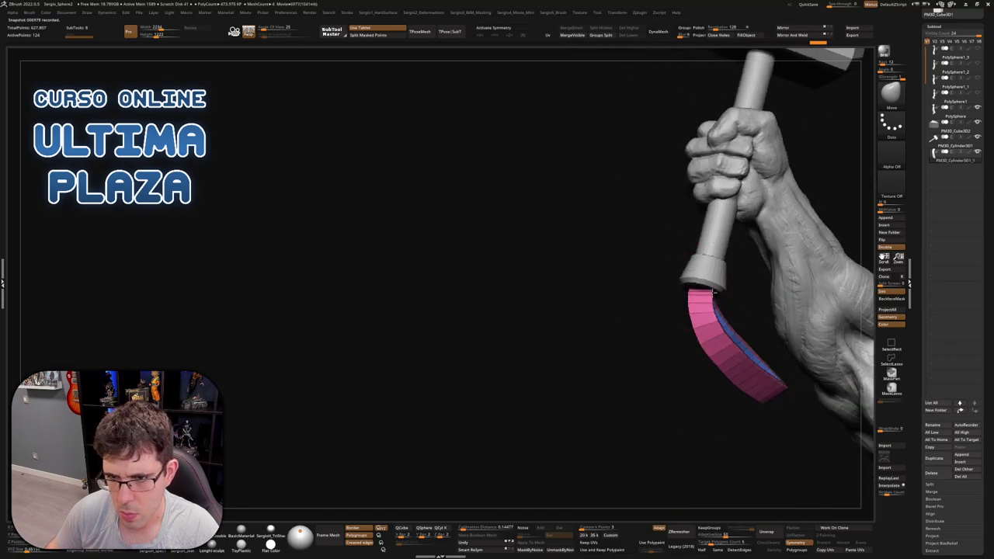
left_click_drag(686, 278, 677, 330)
mouse_move(666, 369)
left_mouse_down()
mouse_move(688, 377)
mouse_move(699, 358)
mouse_move(686, 355)
mouse_move(647, 284)
mouse_move(613, 282)
mouse_move(667, 289)
mouse_move(720, 273)
left_mouse_up()
Smooth the faceted strap, then shorten it and pull its tip up with Move
key("F1")
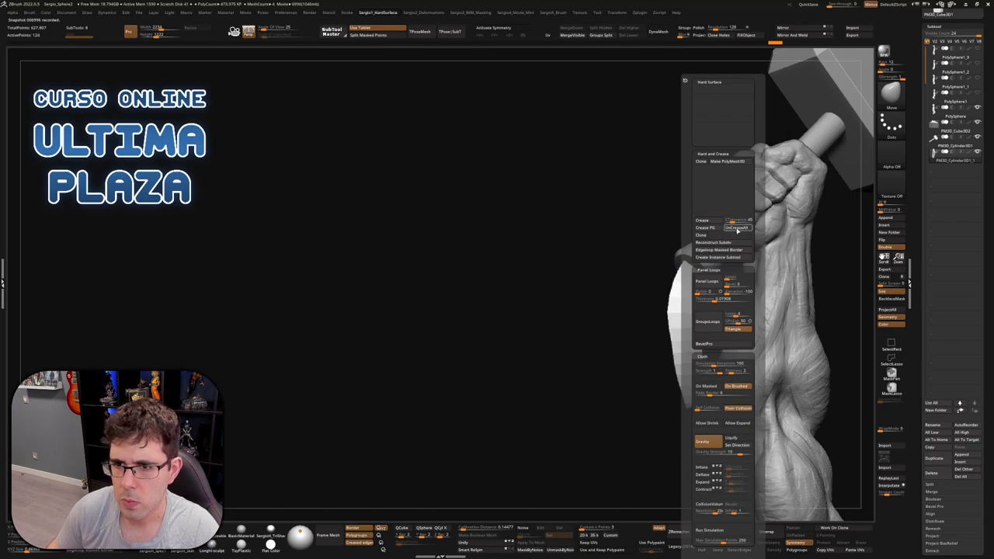
key("ctrl+d")
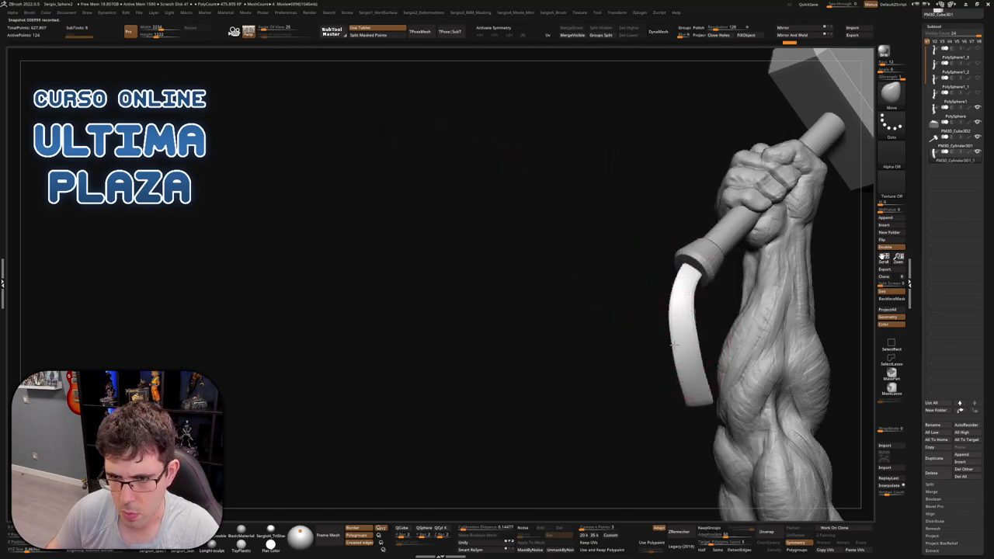
key("F1")
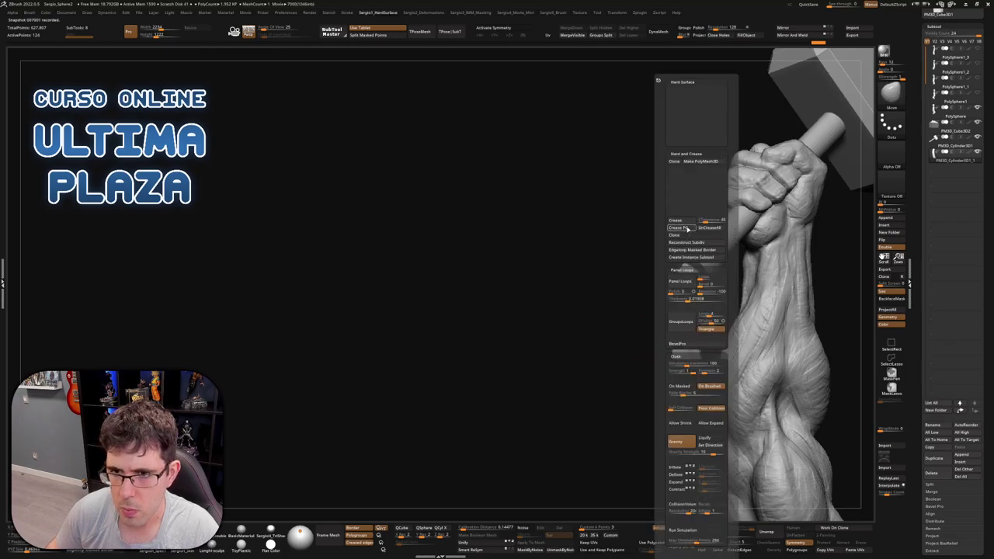
mouse_move(588, 300)
left_mouse_down()
mouse_move(689, 325)
mouse_move(712, 244)
mouse_move(699, 310)
mouse_move(705, 429)
mouse_move(679, 307)
left_mouse_up()
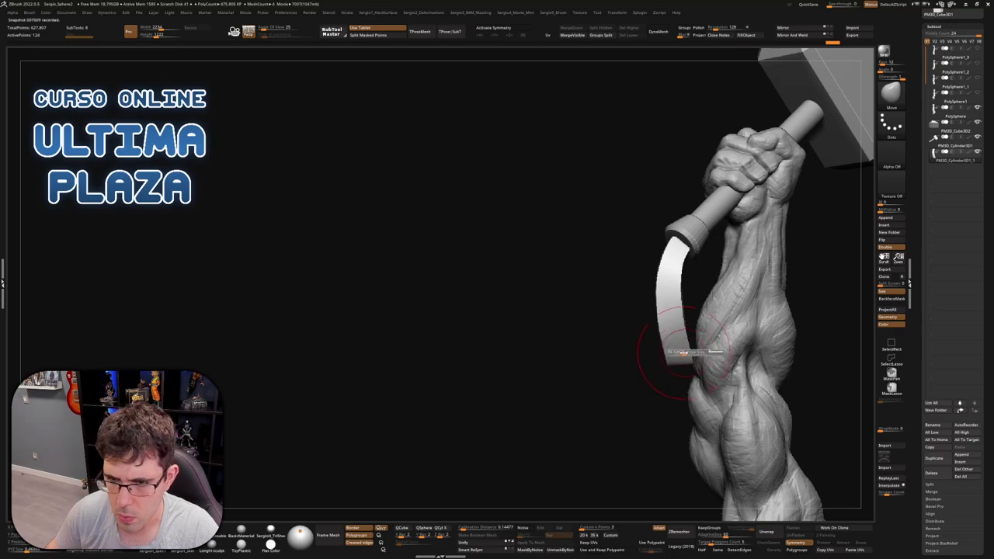
left_click_drag(687, 359, 667, 351)
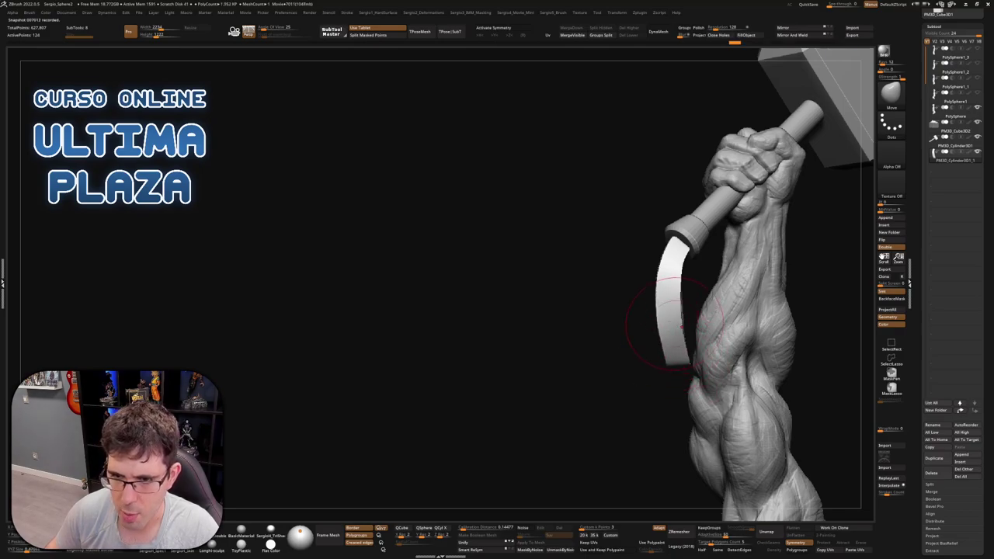
left_click_drag(672, 303, 676, 298)
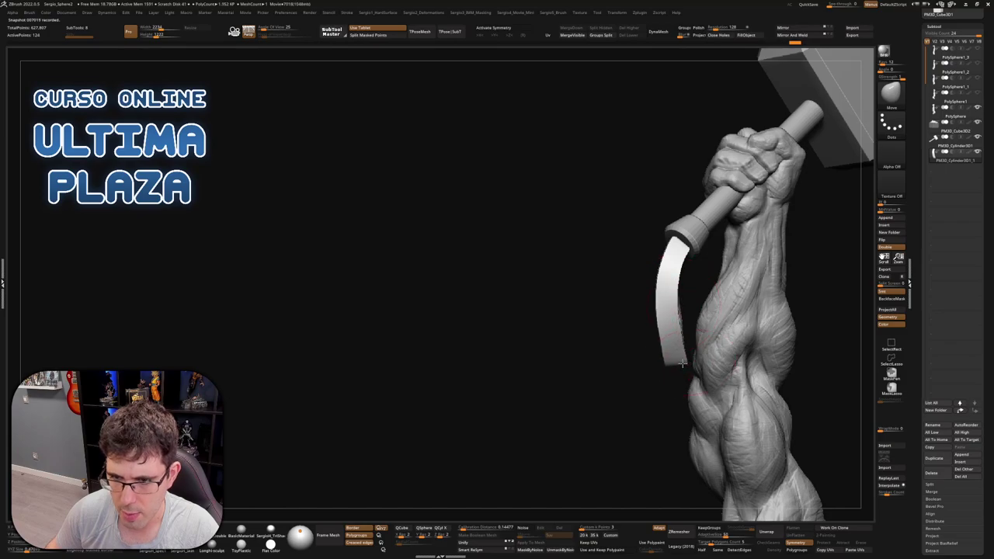
Reframe the statue and refine the curve of the strap's inner edge
left_click_drag(667, 356, 750, 350)
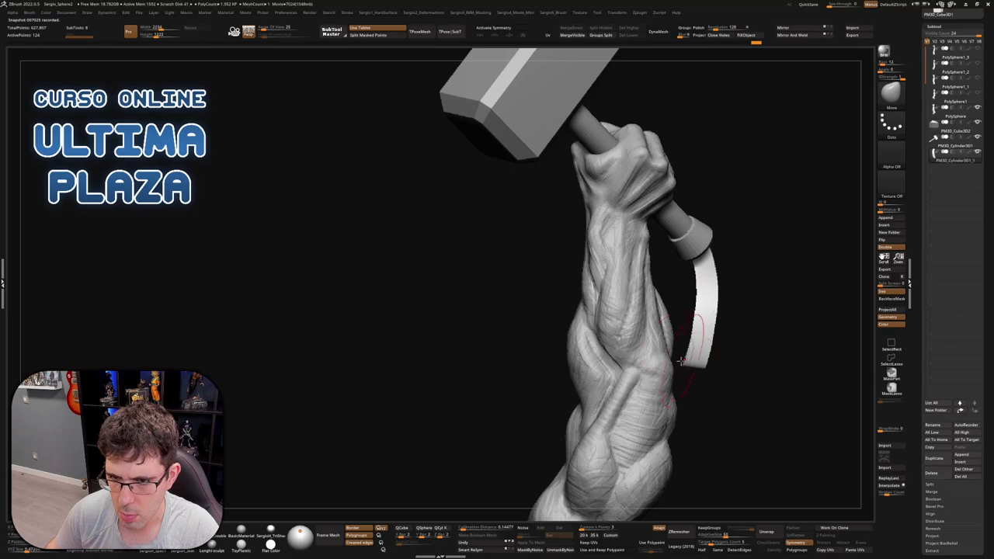
key("f")
left_click_drag(683, 357, 645, 350)
mouse_move(646, 349)
right_mouse_down("ctrl")
mouse_move(642, 251)
mouse_move(611, 259)
mouse_move(649, 274)
right_mouse_up("ctrl")
left_click_drag(649, 274, 625, 248)
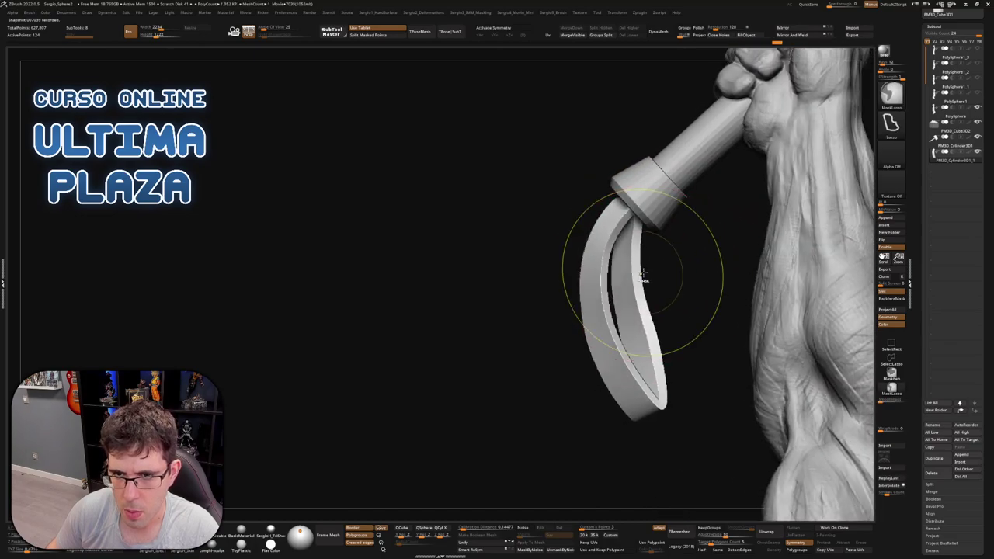
left_click_drag(647, 282, 634, 270)
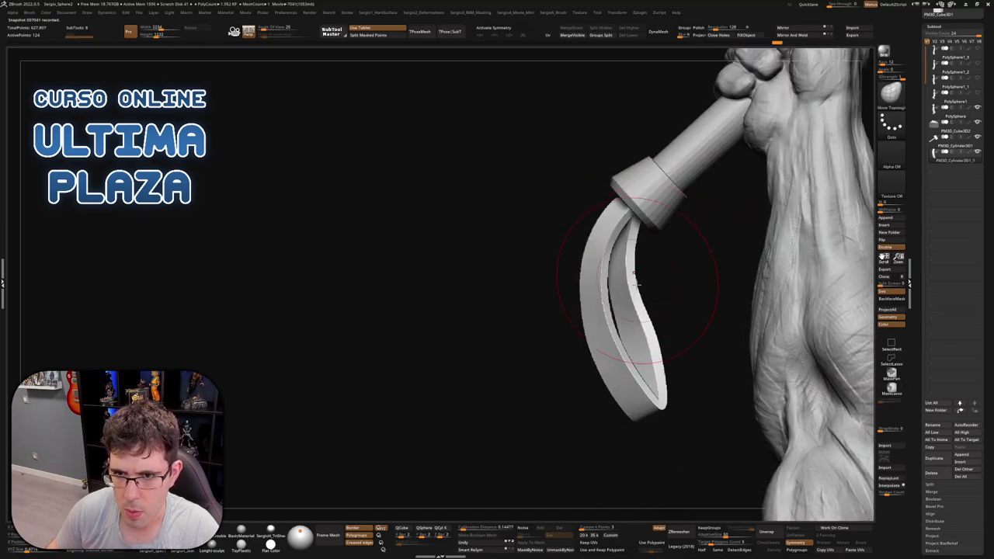
Make the strap the active subtool and orbit to inspect it from the side
right_click_drag(637, 289, 589, 252)
right_click_drag(607, 287, 659, 337)
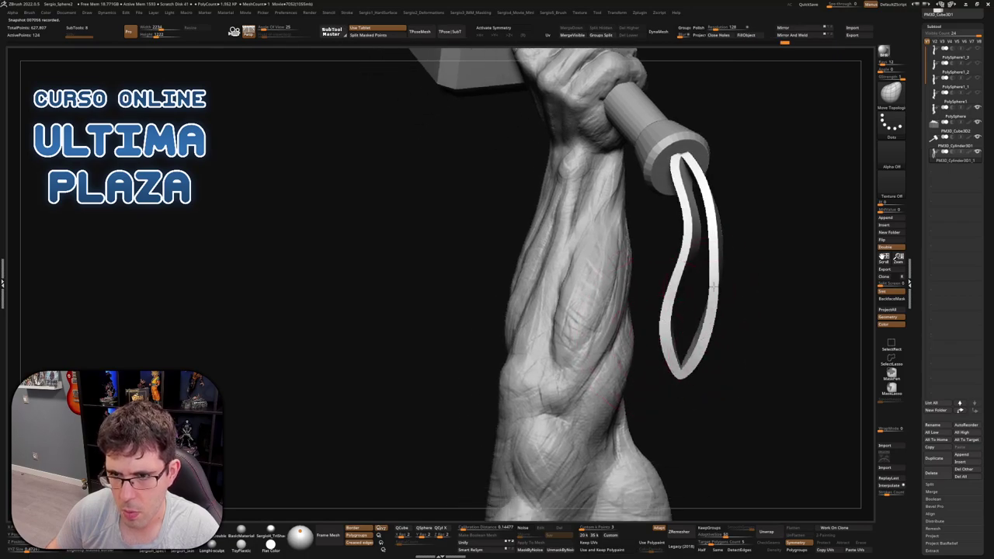
mouse_move(714, 311)
right_mouse_down()
mouse_move(741, 302)
mouse_move(743, 334)
mouse_move(777, 311)
mouse_move(737, 353)
right_mouse_up()
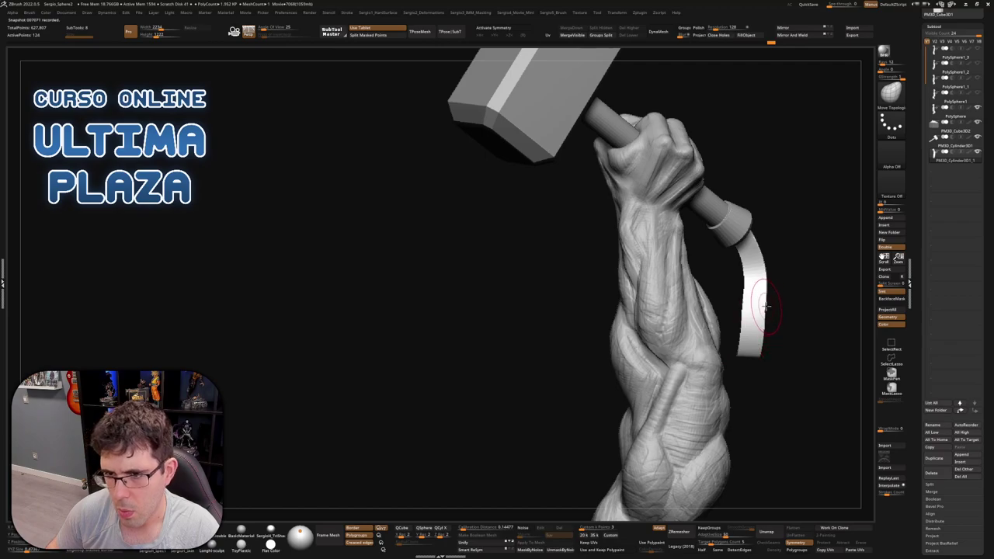
right_click_drag(766, 308, 545, 254)
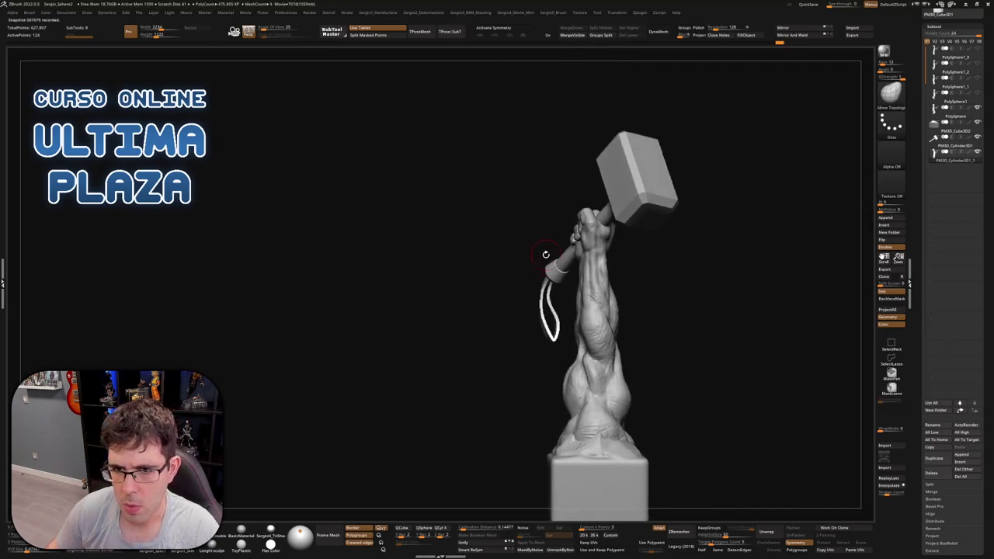
left_click(550, 326, "alt")
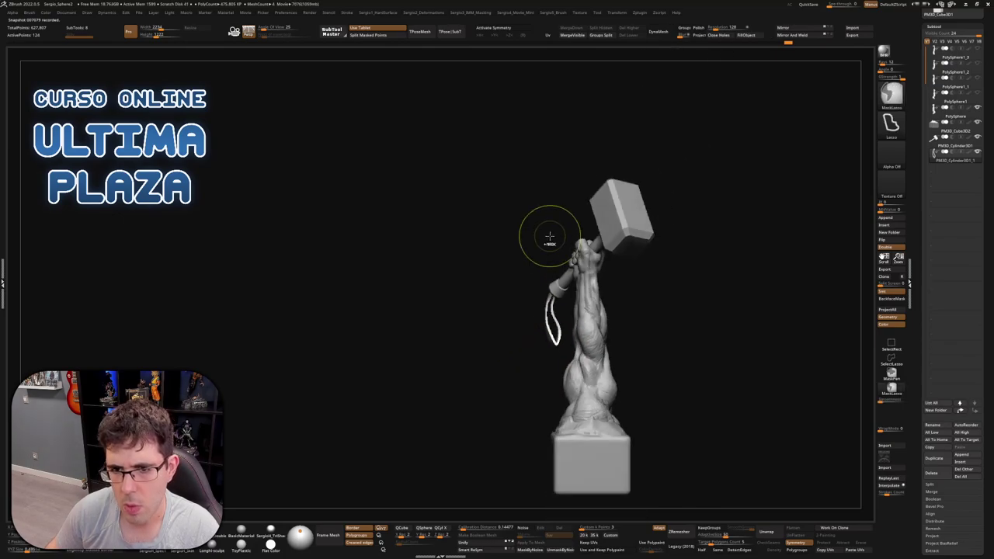
right_click_drag(551, 231, 550, 282)
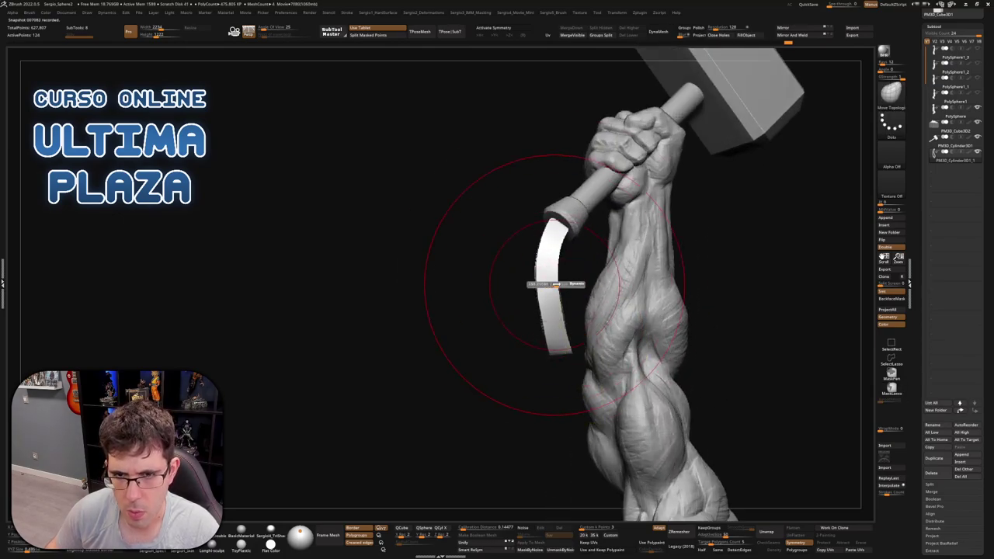
scroll(570, 235, "up", 4)
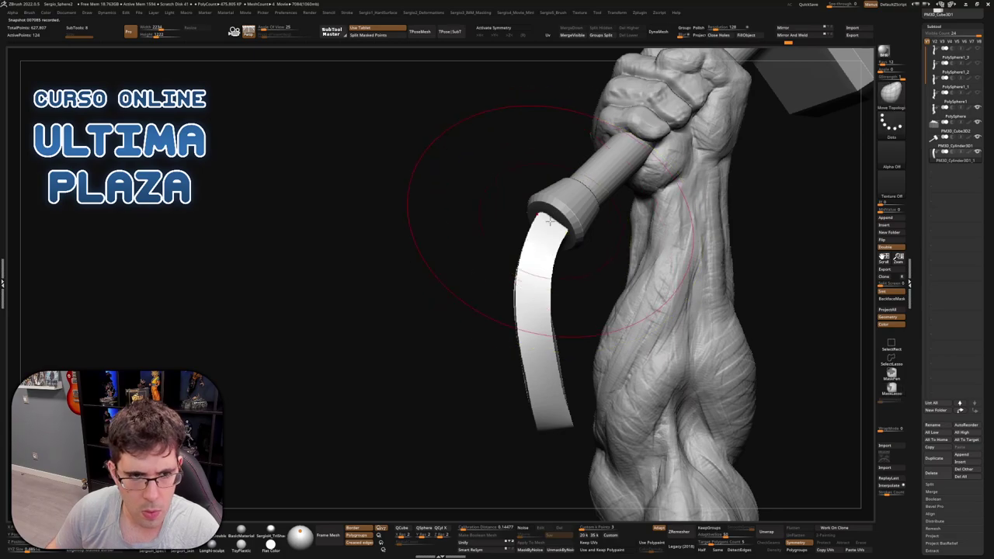
right_click_drag(552, 233, 544, 225)
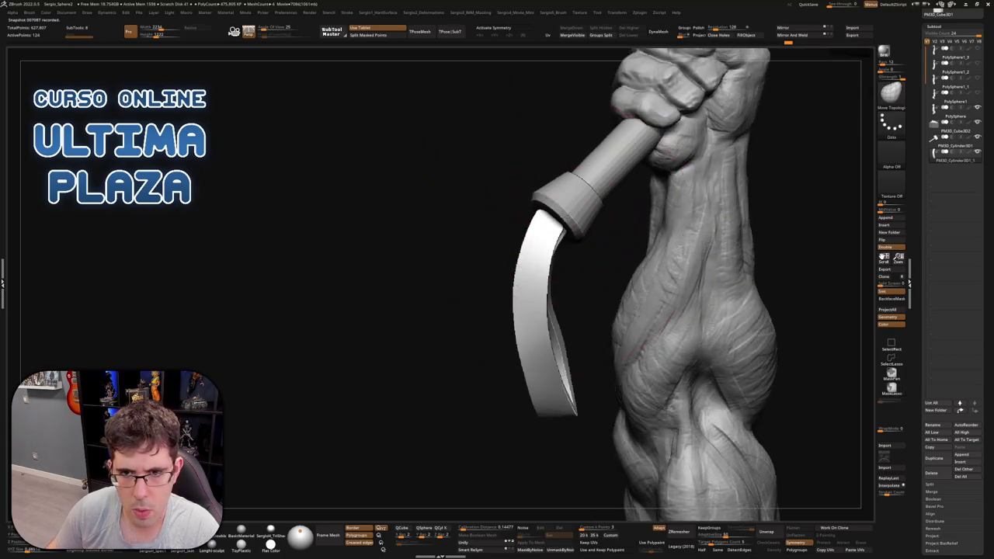
mouse_move(572, 199)
right_mouse_down()
mouse_move(644, 225)
mouse_move(590, 227)
mouse_move(594, 206)
mouse_move(572, 288)
mouse_move(562, 237)
mouse_move(543, 233)
mouse_move(710, 248)
mouse_move(681, 246)
mouse_move(660, 278)
mouse_move(639, 281)
mouse_move(659, 277)
mouse_move(643, 274)
right_mouse_up()
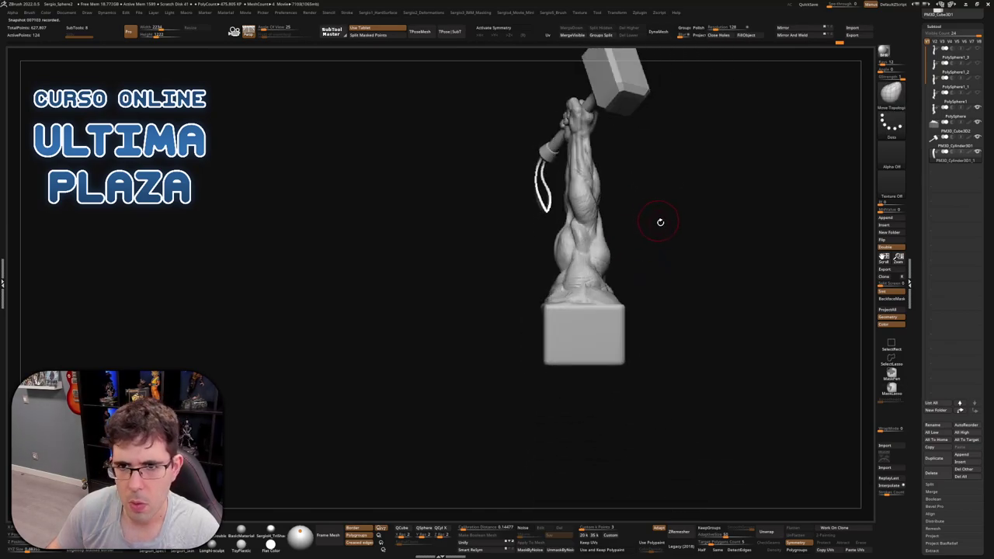
mouse_move(659, 222)
right_mouse_down("alt")
mouse_move(660, 308)
mouse_move(771, 306)
mouse_move(654, 293)
mouse_move(725, 288)
mouse_move(655, 220)
right_mouse_up("alt")
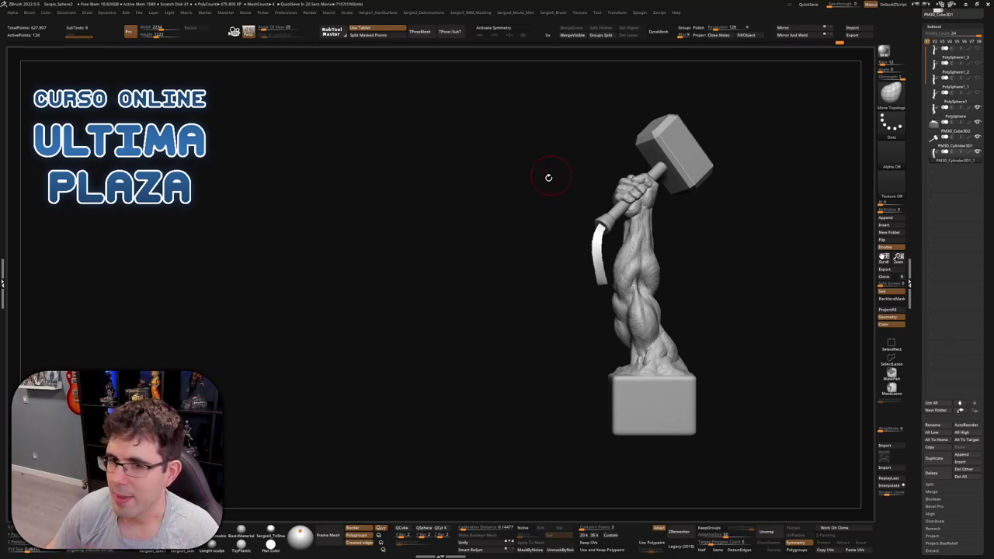
Toggle part visibility around the strap with the Transpose gizmo, realign the gizmo, and return to Draw
mouse_move(552, 211)
left_mouse_down()
mouse_move(614, 239)
mouse_move(588, 204)
mouse_move(551, 218)
left_mouse_up()
key("w")
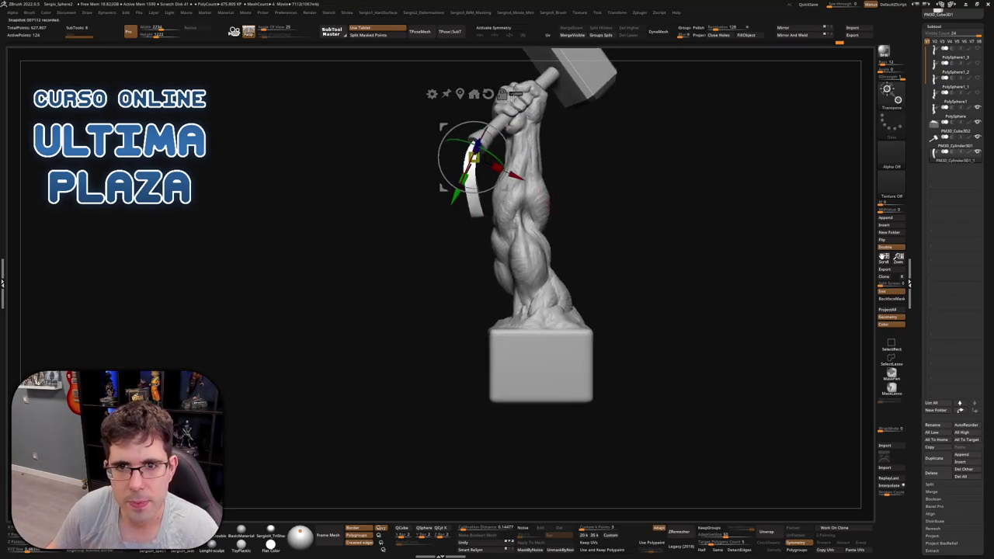
key("ctrl+shift")
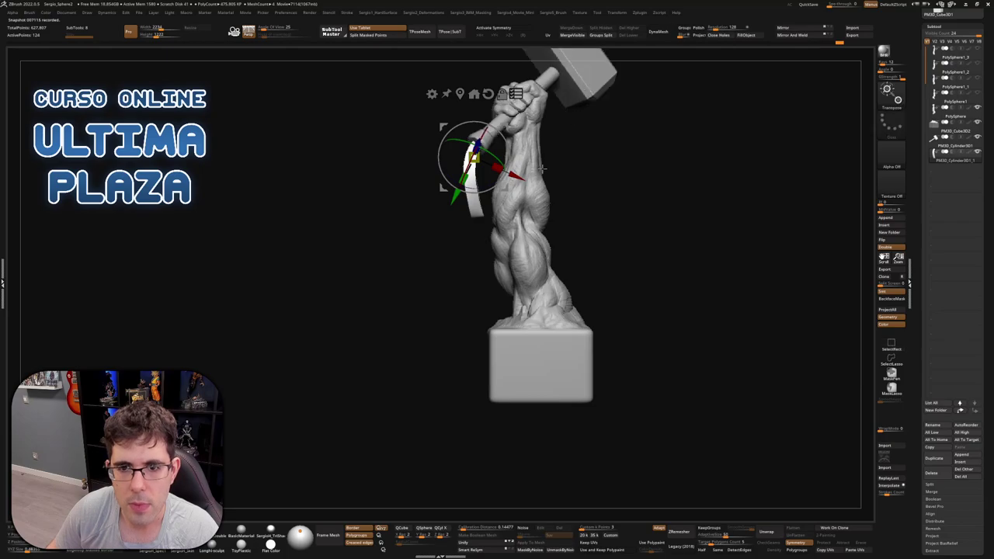
left_click(489, 230, "ctrl+shift")
left_click_drag(544, 144, 544, 229, "alt")
left_click(572, 227, "ctrl+shift")
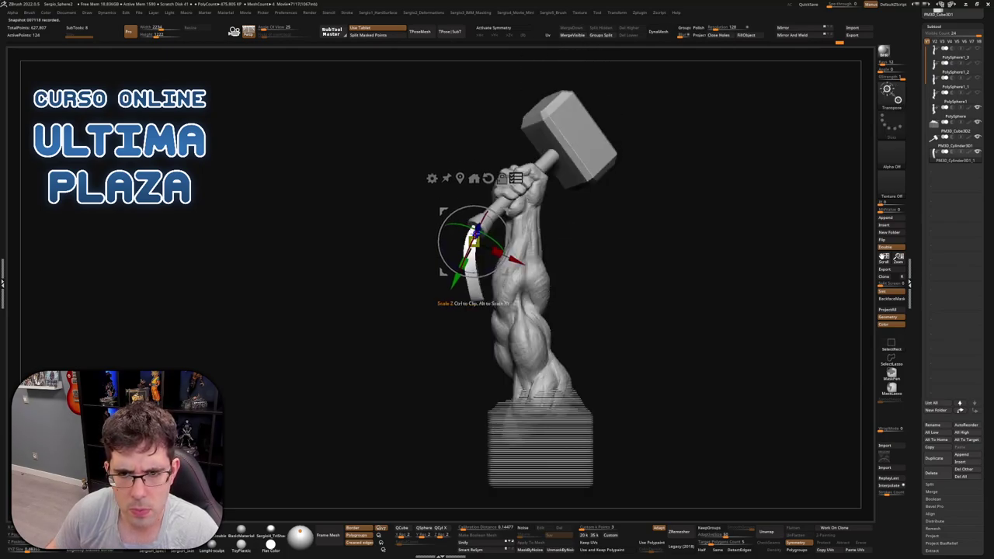
left_click(487, 177)
mouse_move(544, 249)
left_mouse_down()
mouse_move(508, 242)
mouse_move(559, 255)
mouse_move(574, 282)
mouse_move(576, 298)
mouse_move(572, 288)
mouse_move(555, 327)
mouse_move(544, 315)
mouse_move(489, 318)
mouse_move(476, 307)
mouse_move(550, 306)
mouse_move(520, 289)
mouse_move(524, 330)
mouse_move(548, 289)
mouse_move(575, 295)
mouse_move(549, 252)
mouse_move(645, 241)
mouse_move(613, 202)
mouse_move(534, 249)
mouse_move(544, 242)
mouse_move(486, 261)
mouse_move(512, 255)
mouse_move(502, 244)
mouse_move(462, 255)
mouse_move(506, 216)
left_mouse_up()
key("q")
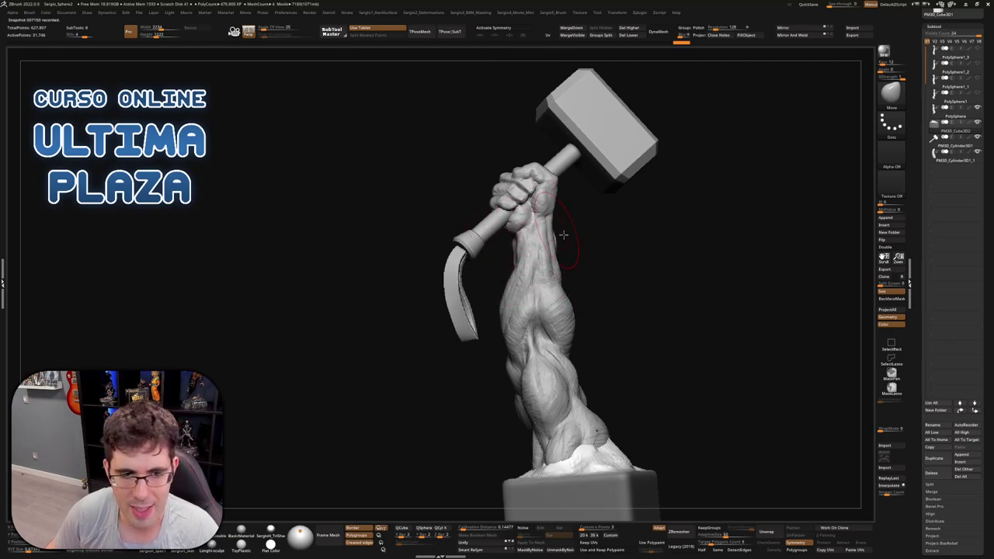
Build up form on the fist's fingers with the ClayBuildup brush
left_click_drag(563, 234, 462, 205)
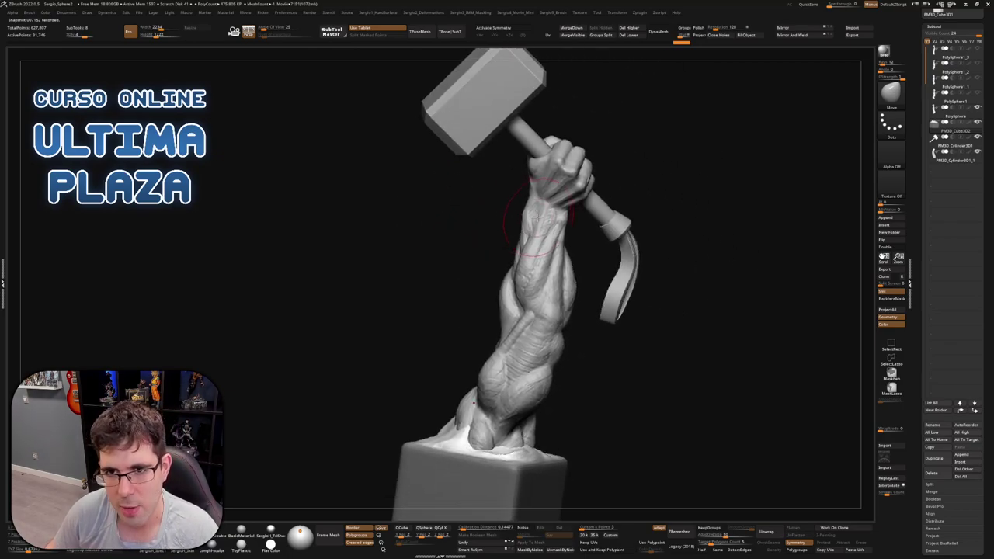
mouse_move(537, 219)
left_mouse_down()
mouse_move(515, 212)
mouse_move(495, 232)
mouse_move(582, 248)
mouse_move(547, 259)
mouse_move(604, 302)
mouse_move(516, 264)
mouse_move(533, 326)
mouse_move(528, 237)
left_mouse_up()
key("b")
key("c")
key("b")
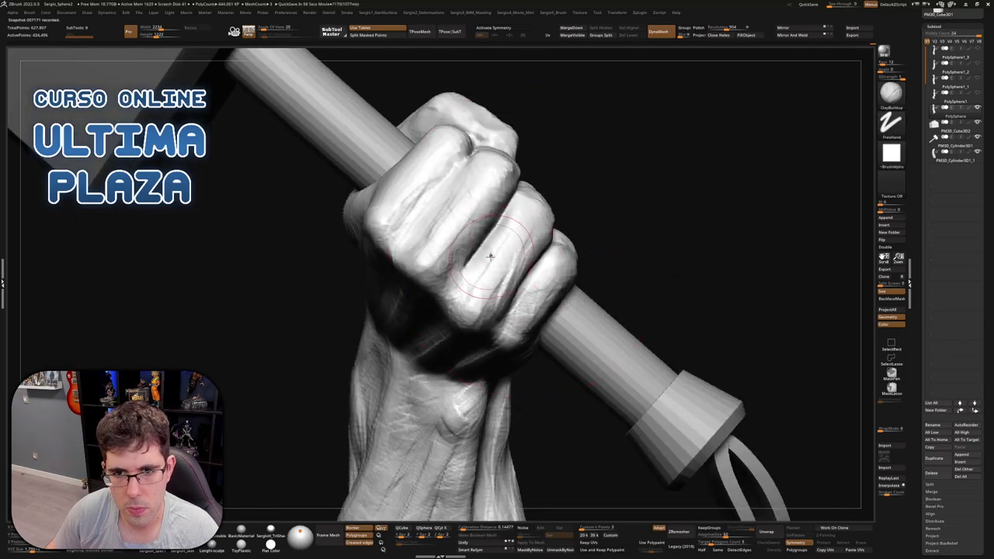
right_click_drag(486, 257, 497, 282)
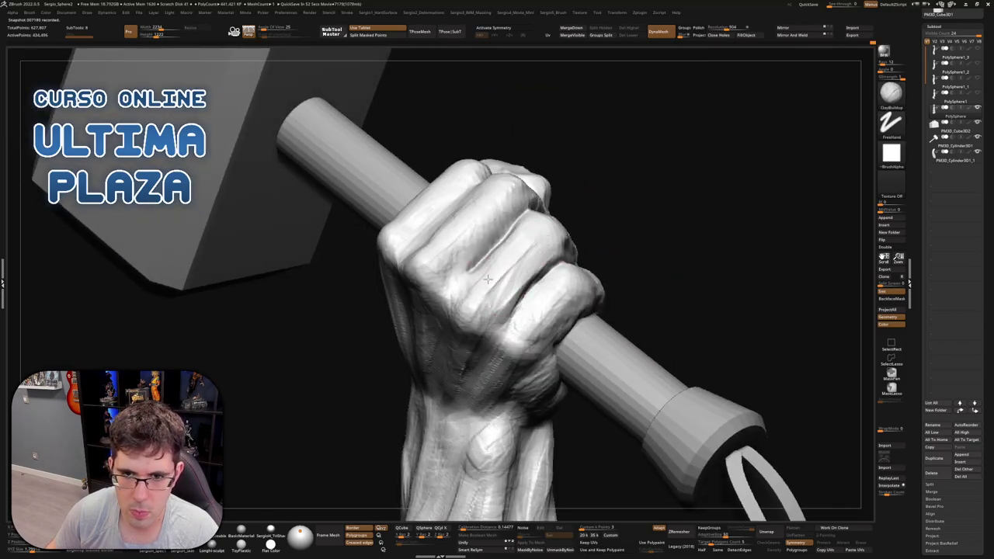
right_click_drag(546, 224, 446, 311)
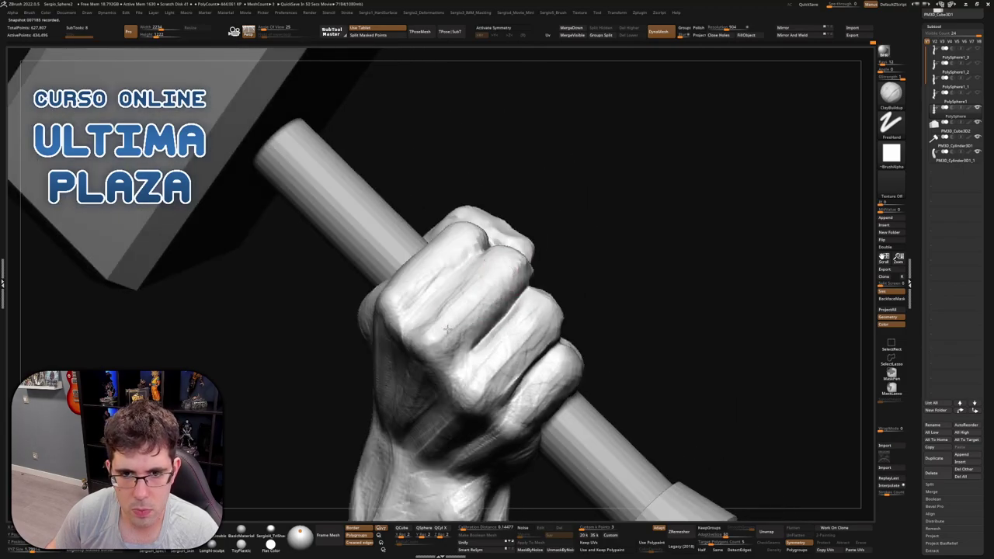
mouse_move(528, 271)
left_mouse_down()
mouse_move(466, 350)
mouse_move(497, 303)
mouse_move(510, 309)
left_mouse_up()
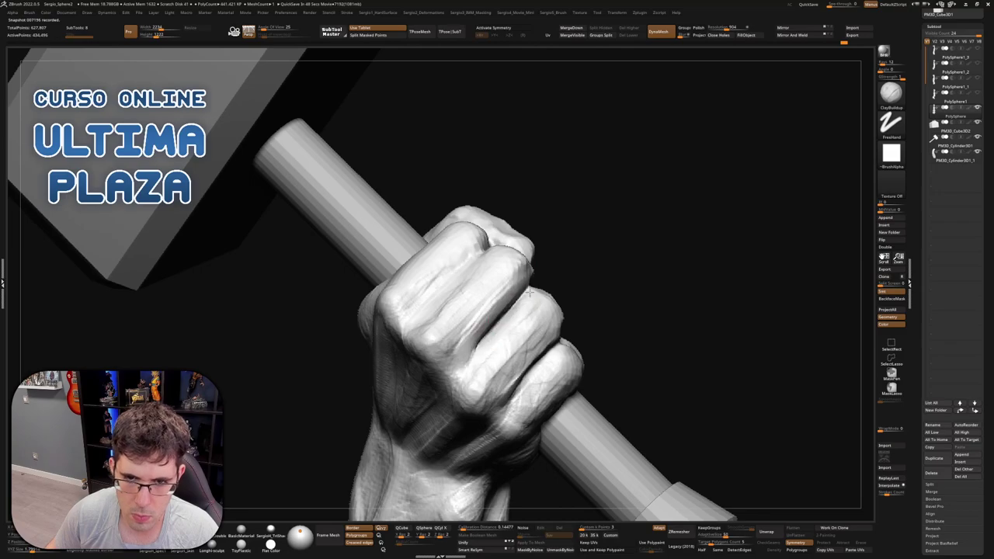
mouse_move(470, 357)
right_mouse_down()
mouse_move(458, 272)
mouse_move(441, 350)
mouse_move(418, 280)
right_mouse_up()
Carve a crease across the front of the fist with DamStandard
key("b")
key("d")
key("s")
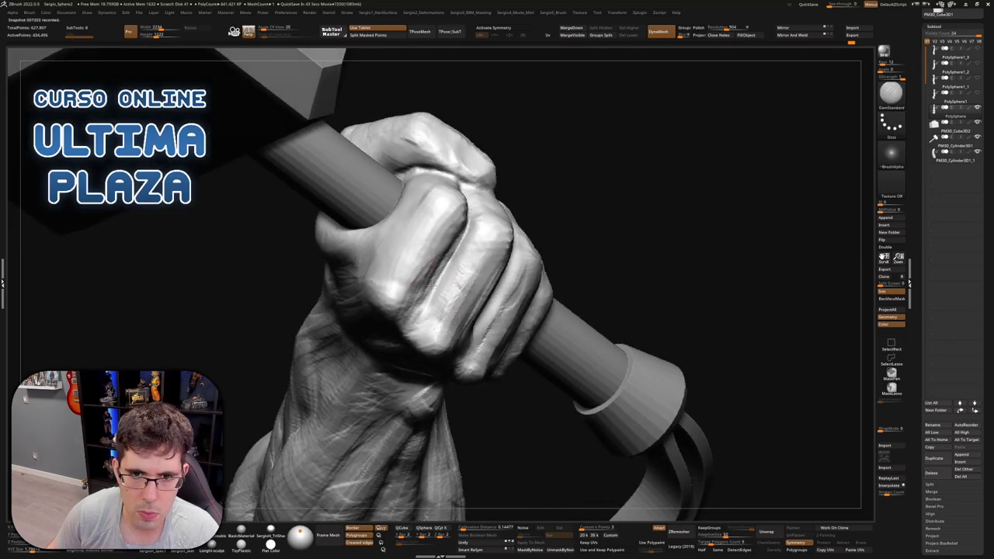
mouse_move(473, 194)
right_mouse_down()
mouse_move(476, 261)
mouse_move(455, 288)
mouse_move(462, 294)
right_mouse_up()
key("b")
key("c")
key("b")
key("b")
key("d")
key("s")
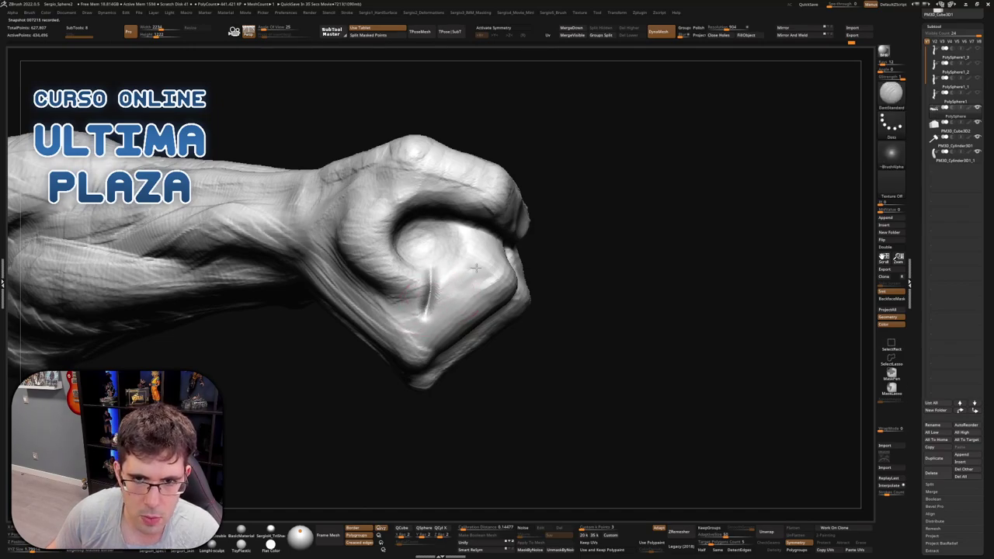
left_click_drag(475, 268, 448, 258)
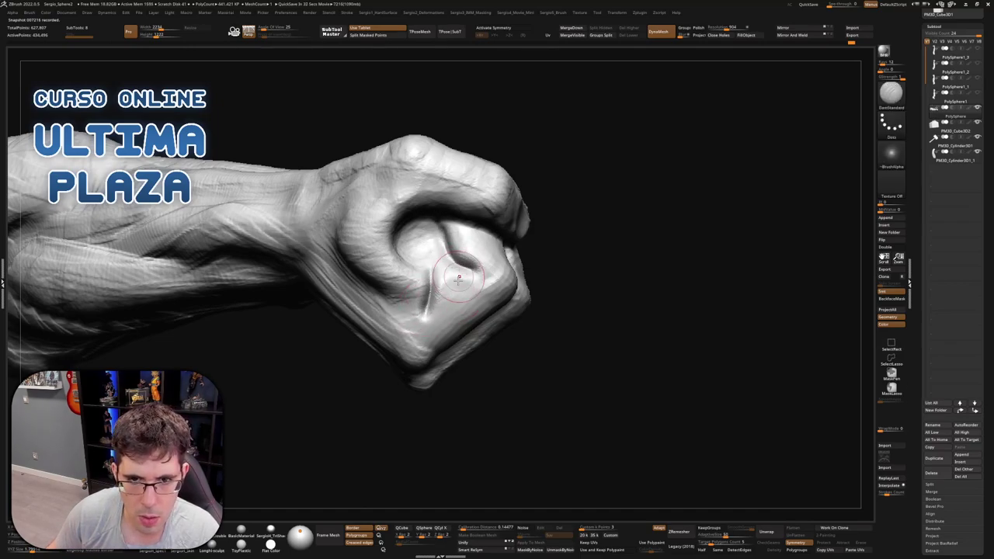
Build up clay ridges over the thumb pad and knuckles with ClayBuildup
key("b")
key("c")
key("b")
mouse_move(441, 233)
right_mouse_down()
mouse_move(447, 275)
mouse_move(458, 278)
right_mouse_up()
key("b")
key("m")
key("v")
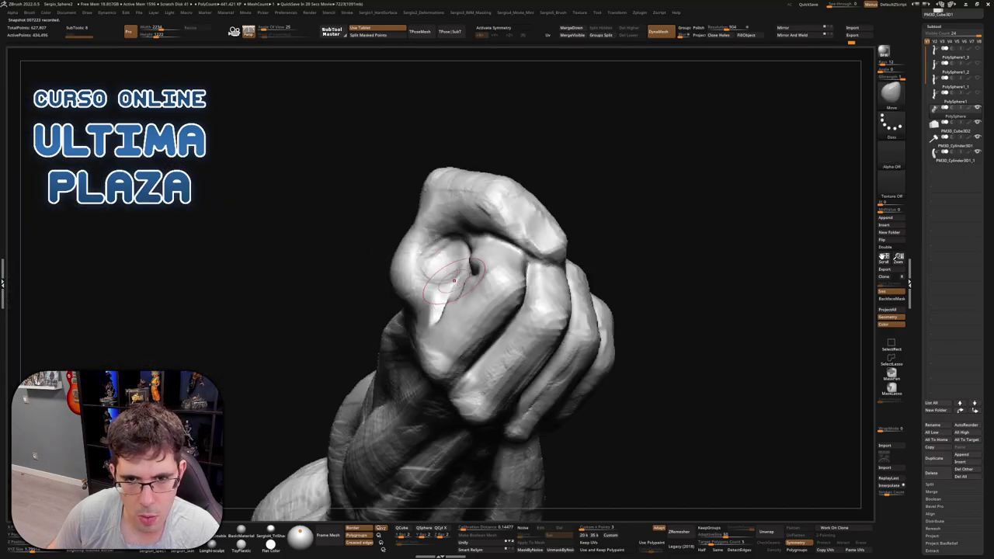
mouse_move(466, 268)
right_mouse_down()
mouse_move(462, 247)
mouse_move(387, 264)
right_mouse_up()
key("b")
key("c")
key("b")
mouse_move(387, 264)
left_mouse_down()
mouse_move(357, 297)
mouse_move(399, 287)
mouse_move(389, 298)
mouse_move(388, 264)
left_mouse_up()
Build up clay on the thumb and knuckles, then orbit the fist upright with ClayBuildup
mouse_move(388, 264)
right_mouse_down()
mouse_move(438, 280)
mouse_move(417, 275)
mouse_move(429, 303)
mouse_move(408, 308)
mouse_move(412, 328)
mouse_move(430, 311)
mouse_move(499, 308)
mouse_move(435, 350)
mouse_move(407, 327)
mouse_move(386, 369)
mouse_move(410, 344)
mouse_move(471, 333)
mouse_move(434, 309)
mouse_move(469, 334)
mouse_move(469, 361)
mouse_move(461, 345)
right_mouse_up()
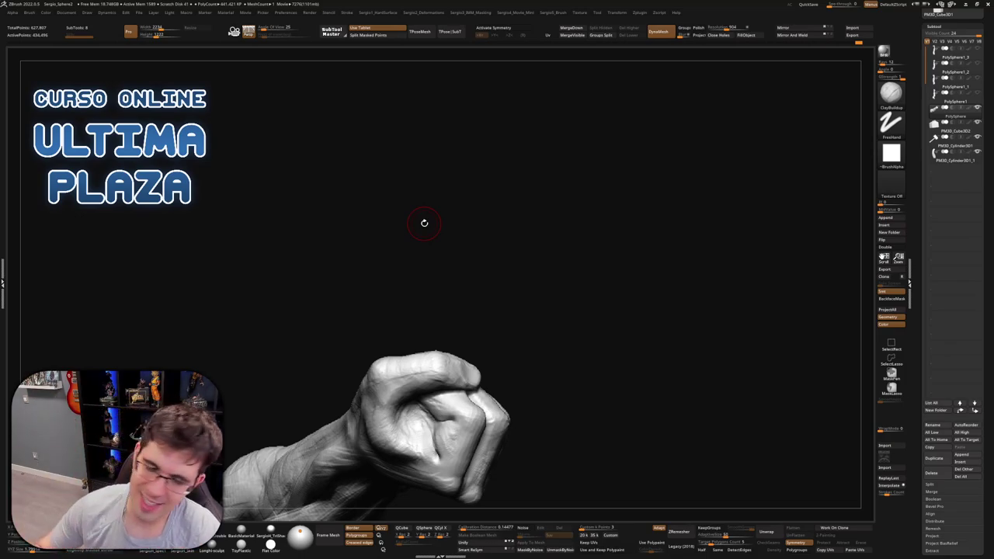
mouse_move(583, 213)
left_mouse_down()
mouse_move(501, 333)
mouse_move(466, 295)
mouse_move(493, 266)
mouse_move(545, 336)
mouse_move(461, 294)
mouse_move(471, 316)
left_mouse_up()
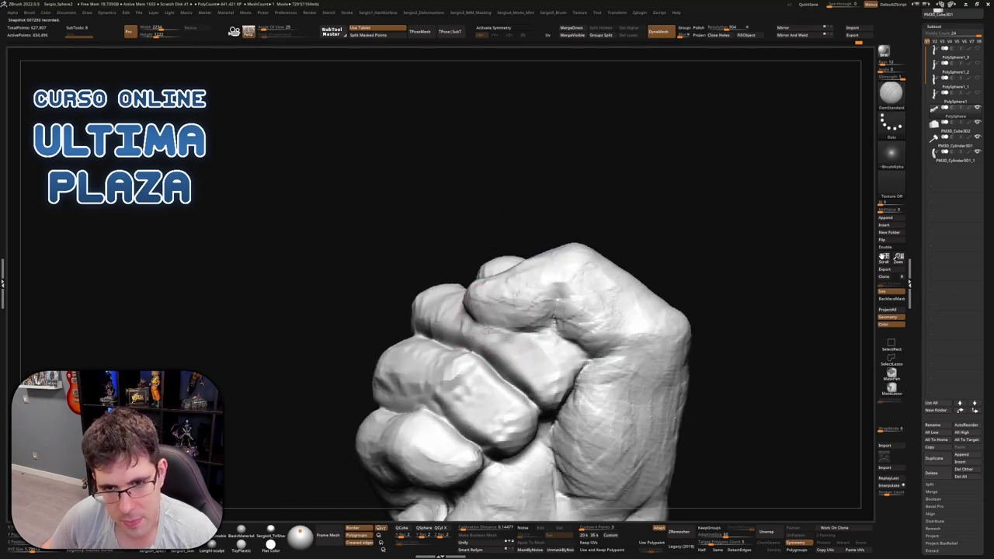
key("b")
key("c")
key("b")
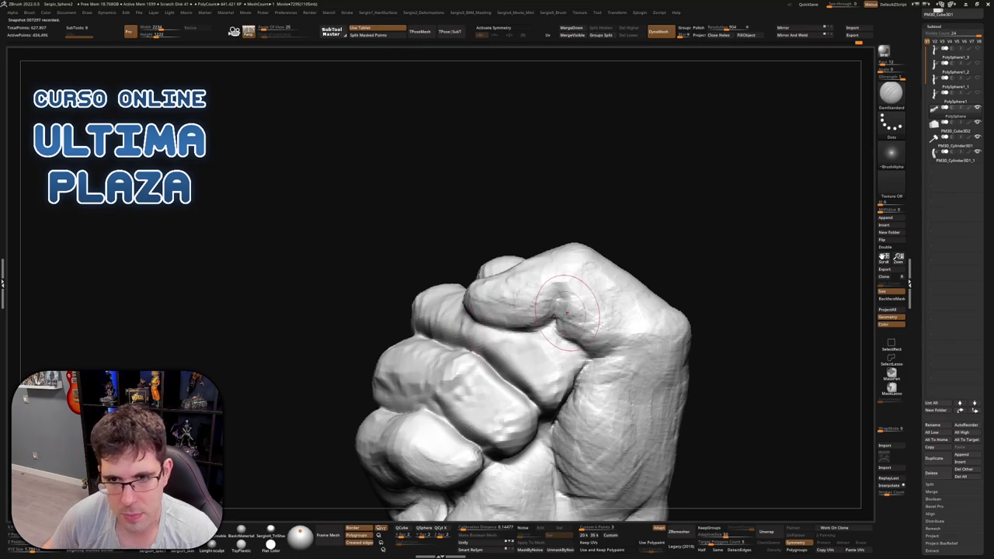
left_click_drag(554, 313, 546, 314)
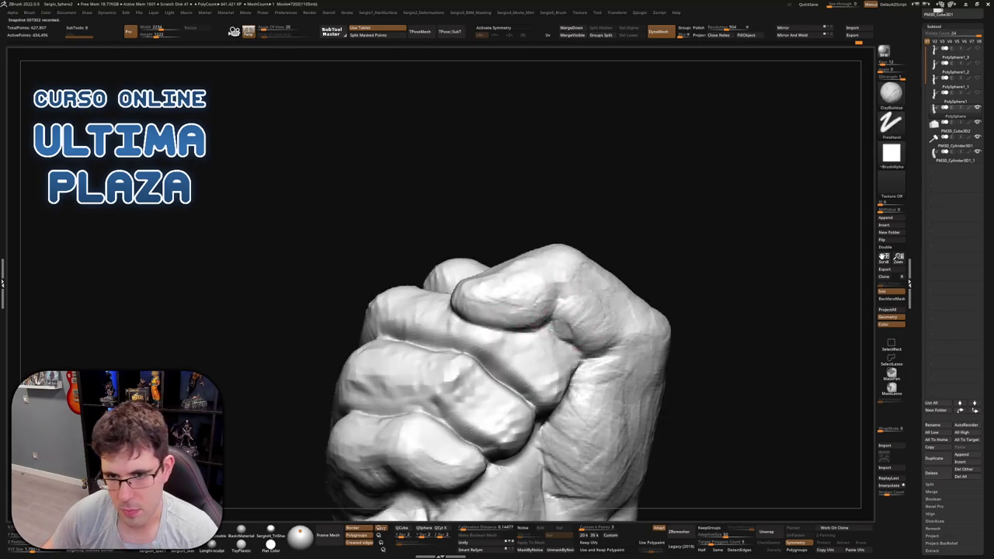
mouse_move(563, 317)
left_mouse_down()
mouse_move(579, 350)
mouse_move(575, 318)
mouse_move(555, 338)
mouse_move(539, 330)
left_mouse_up()
Toggle between the DamStandard and ClayBuildup brushes with the B shortcuts, ending on DamStandard
key("b")
key("d")
key("s")
key("b")
key("c")
key("b")
key("b")
key("d")
key("s")
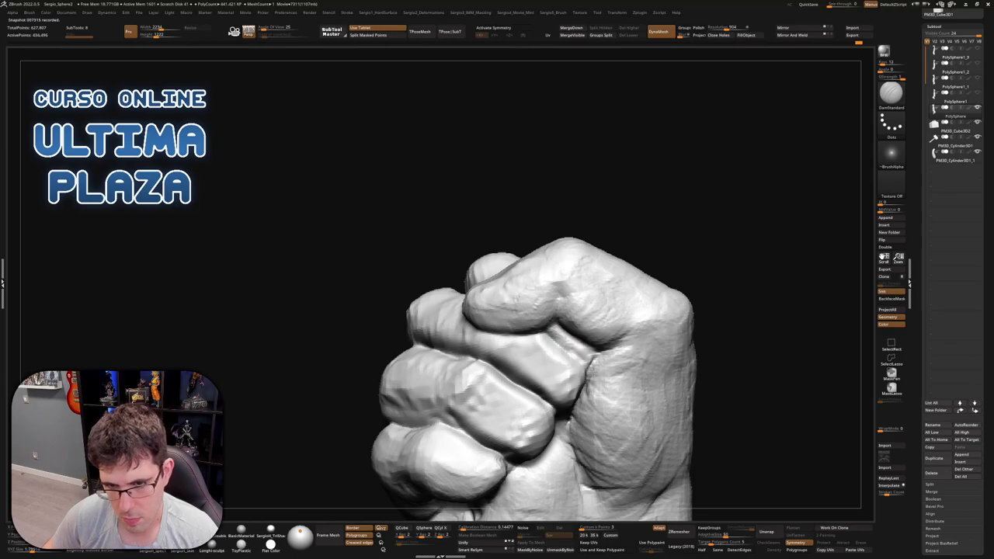
View the knuckles from the side and deepen the crease between the index and middle knuckles
mouse_move(581, 360)
left_mouse_down()
mouse_move(588, 349)
mouse_move(575, 347)
left_mouse_up()
key("b")
key("c")
key("b")
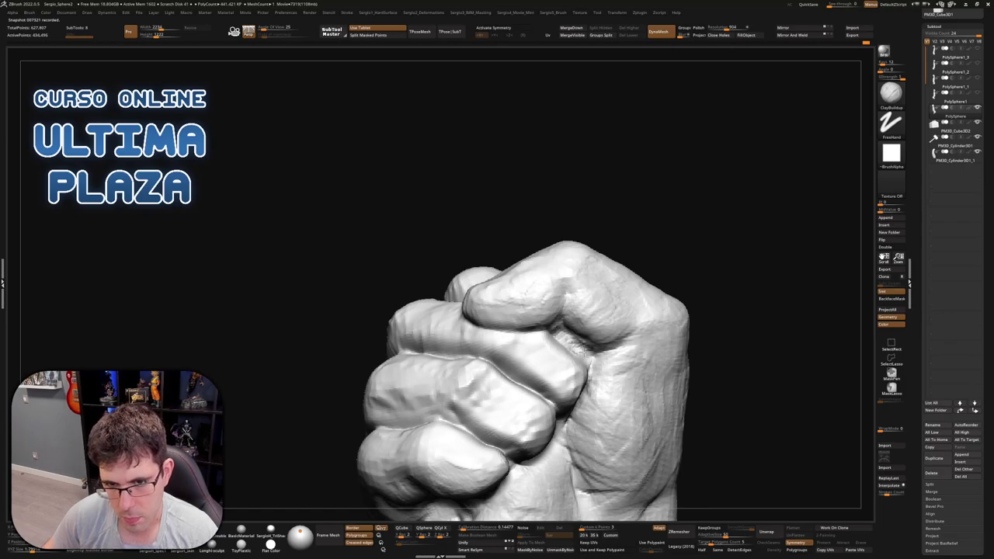
mouse_move(555, 344)
left_mouse_down()
mouse_move(571, 322)
mouse_move(573, 344)
left_mouse_up()
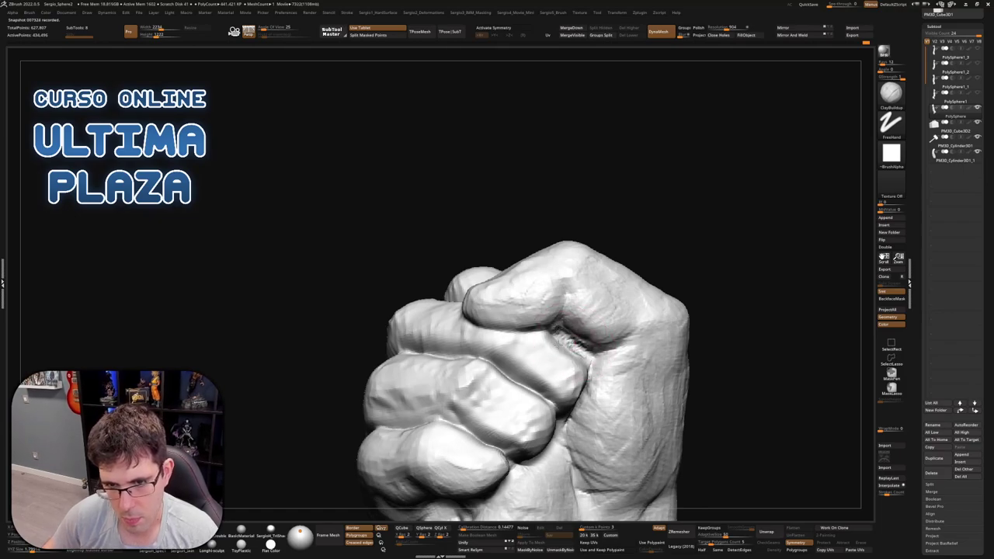
right_click_drag(544, 341, 557, 347)
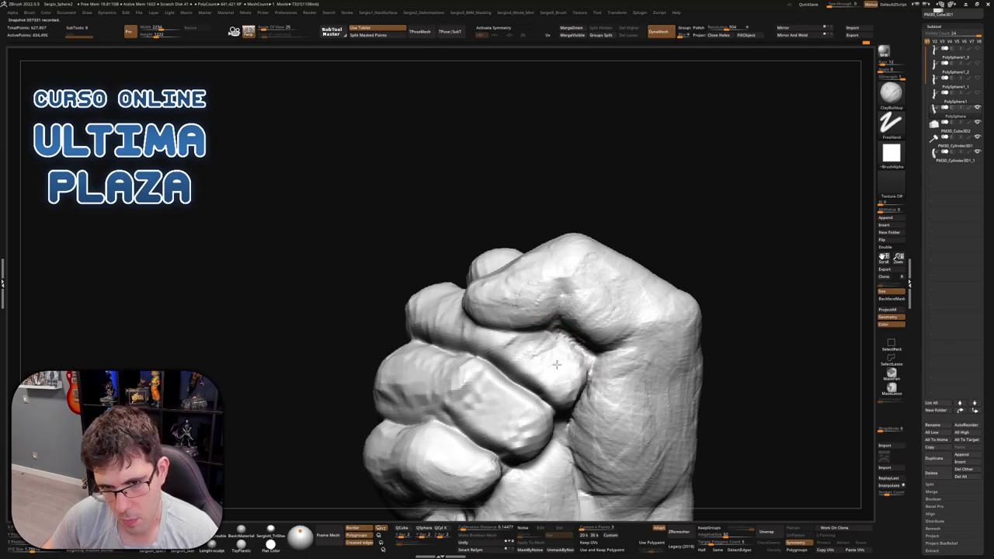
right_click_drag(556, 364, 578, 362)
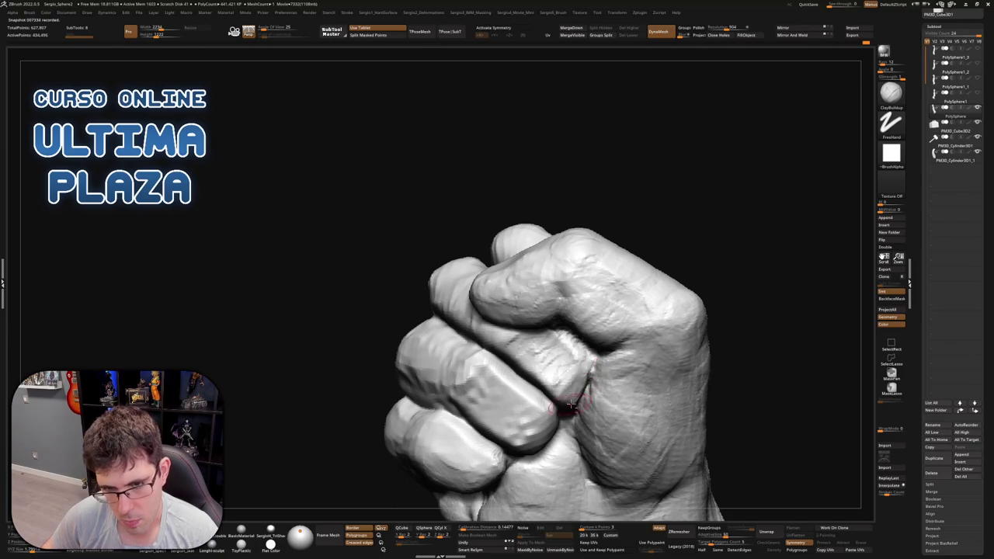
mouse_move(575, 404)
right_mouse_down()
mouse_move(592, 393)
mouse_move(558, 408)
right_mouse_up()
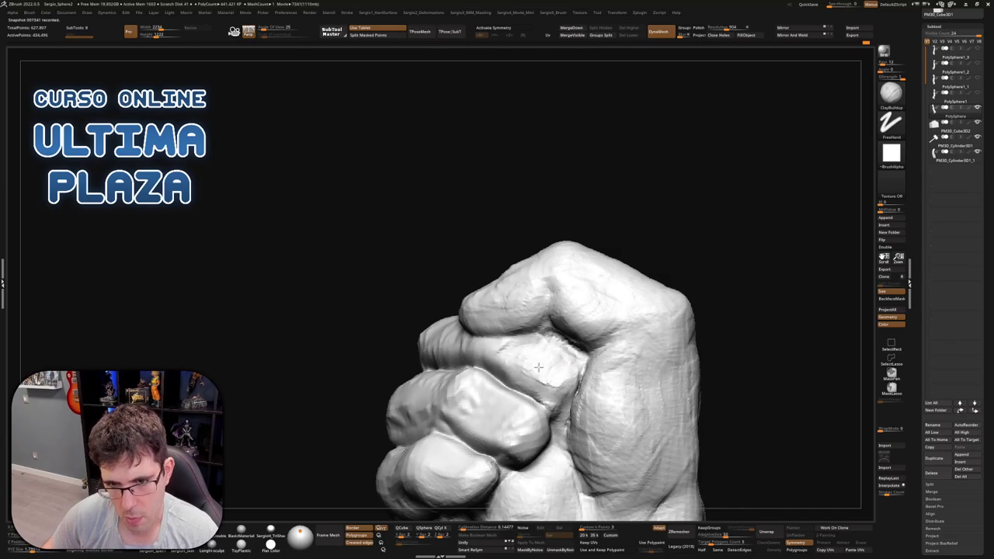
right_click_drag(553, 371, 561, 356)
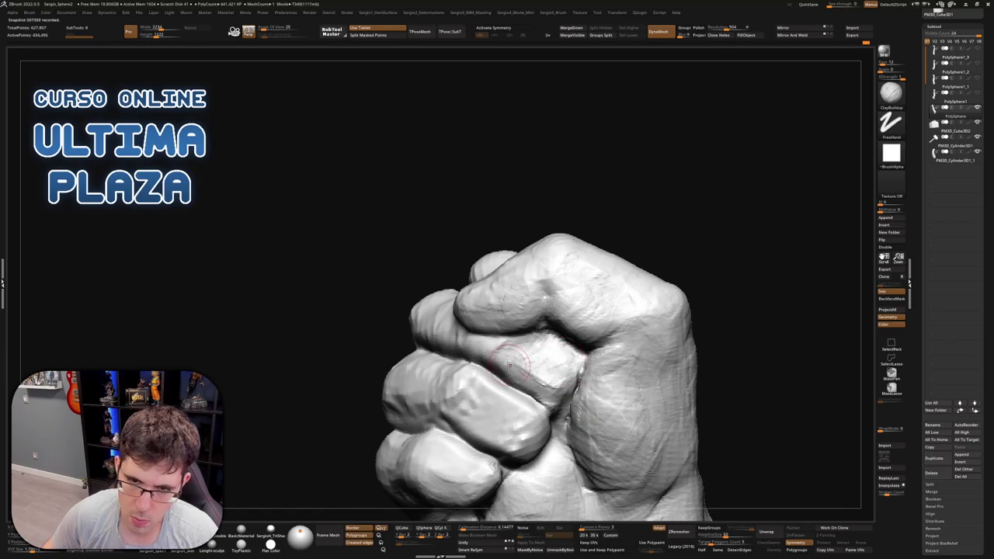
mouse_move(504, 374)
right_mouse_down()
mouse_move(556, 396)
mouse_move(546, 403)
mouse_move(552, 394)
mouse_move(531, 394)
mouse_move(552, 355)
right_mouse_up()
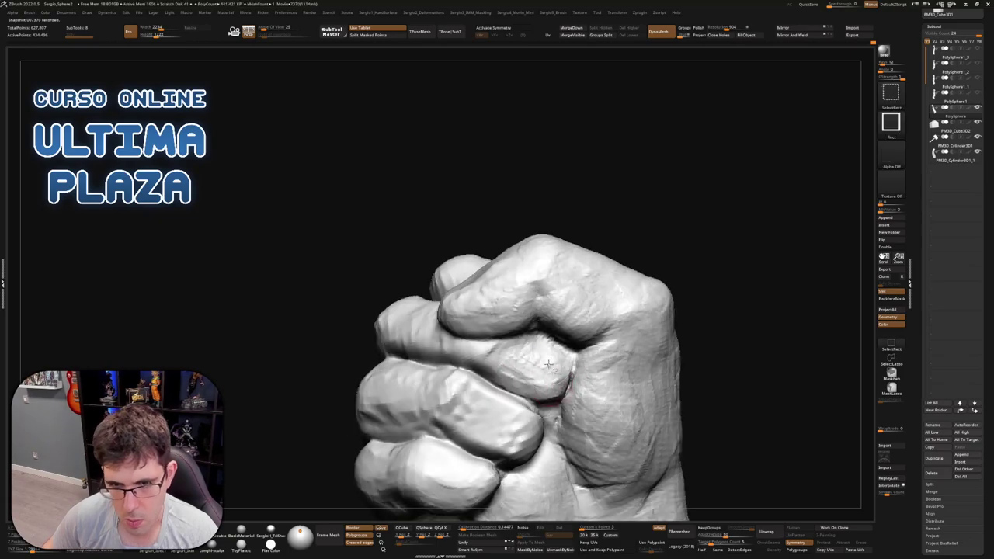
key("shift")
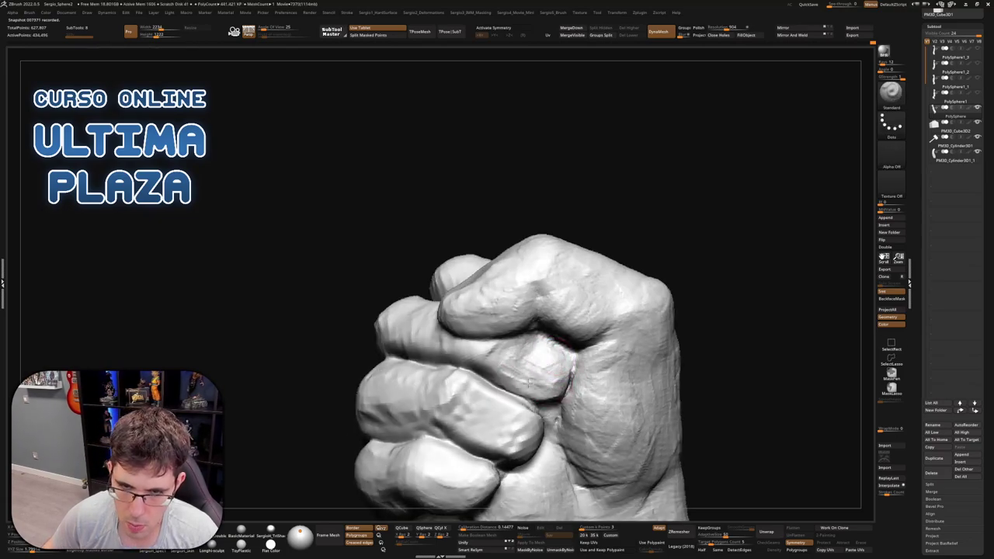
mouse_move(543, 342)
right_mouse_down()
mouse_move(533, 365)
mouse_move(520, 356)
right_mouse_up()
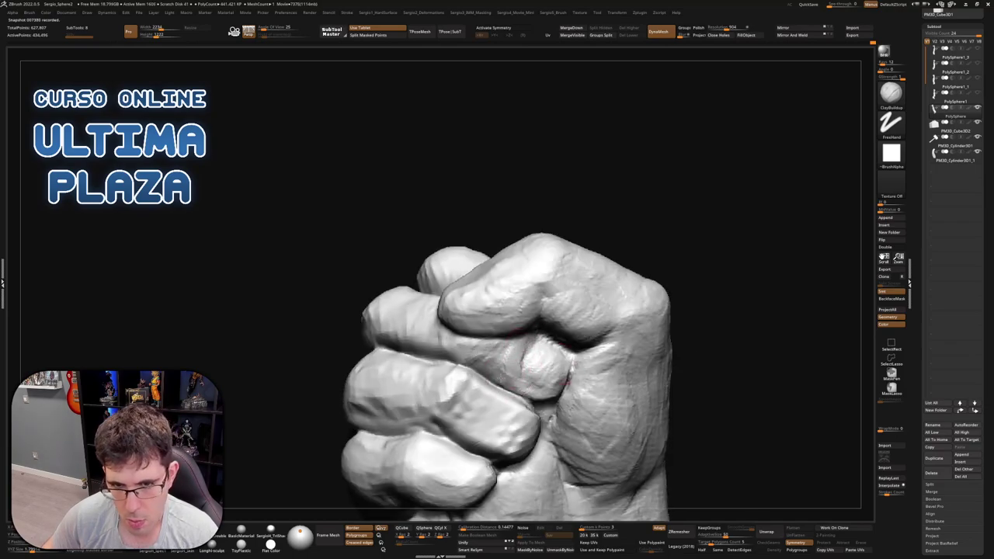
mouse_move(485, 368)
right_mouse_down()
mouse_move(530, 376)
mouse_move(567, 366)
right_mouse_up()
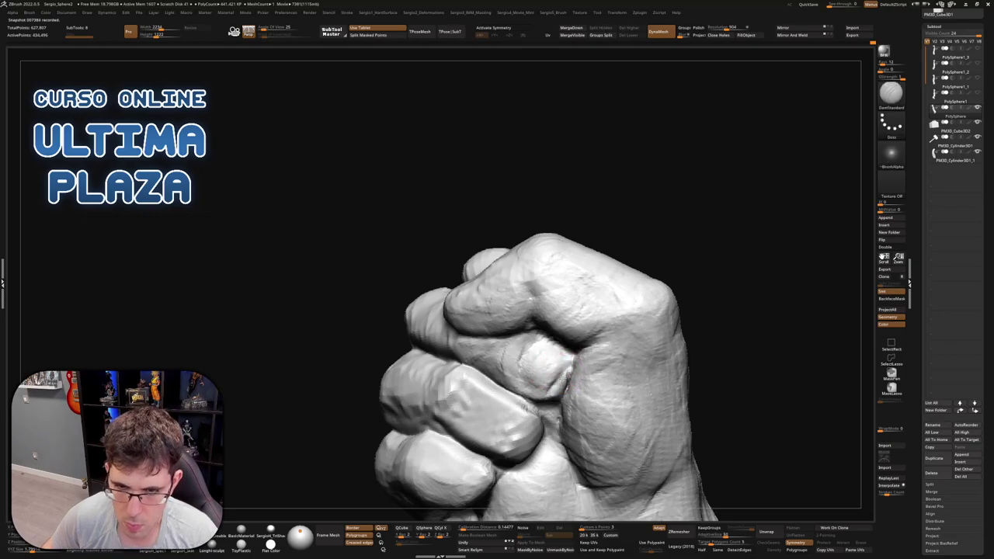
mouse_move(520, 374)
right_mouse_down()
mouse_move(557, 372)
mouse_move(552, 402)
mouse_move(553, 391)
right_mouse_up()
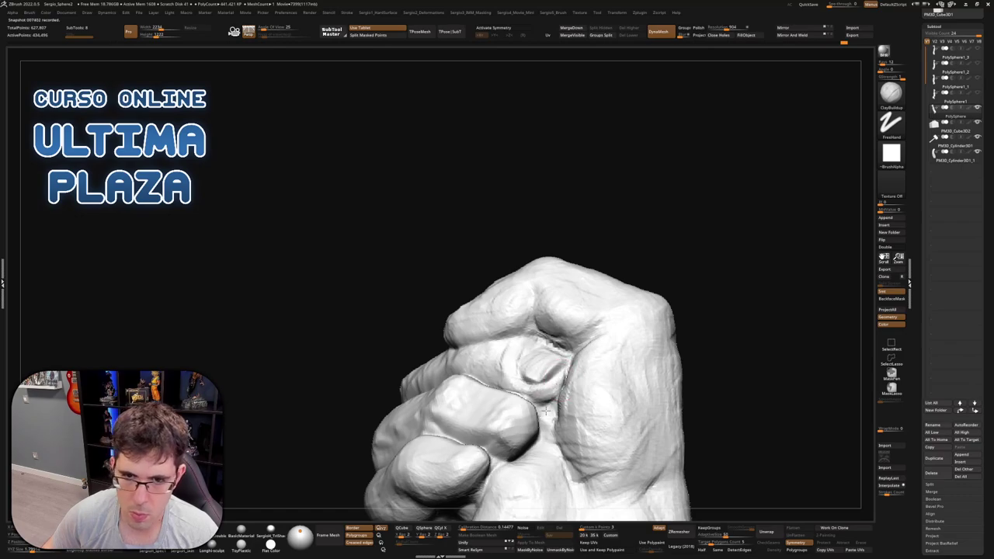
mouse_move(546, 410)
right_mouse_down()
mouse_move(538, 356)
mouse_move(543, 369)
mouse_move(538, 364)
mouse_move(601, 288)
mouse_move(572, 323)
mouse_move(548, 272)
mouse_move(511, 289)
right_mouse_up()
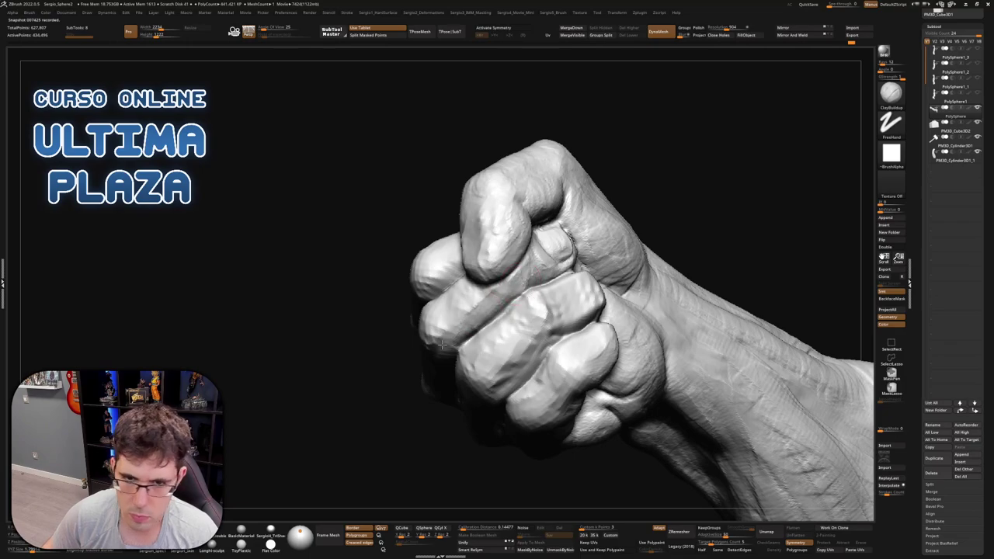
right_click_drag(442, 344, 469, 328)
right_click_drag(403, 399, 456, 305)
mouse_move(381, 353)
right_mouse_down()
mouse_move(436, 327)
mouse_move(458, 341)
mouse_move(468, 290)
mouse_move(454, 334)
mouse_move(430, 346)
mouse_move(435, 326)
mouse_move(454, 326)
mouse_move(489, 342)
mouse_move(490, 359)
mouse_move(617, 309)
mouse_move(632, 357)
mouse_move(639, 343)
right_mouse_up()
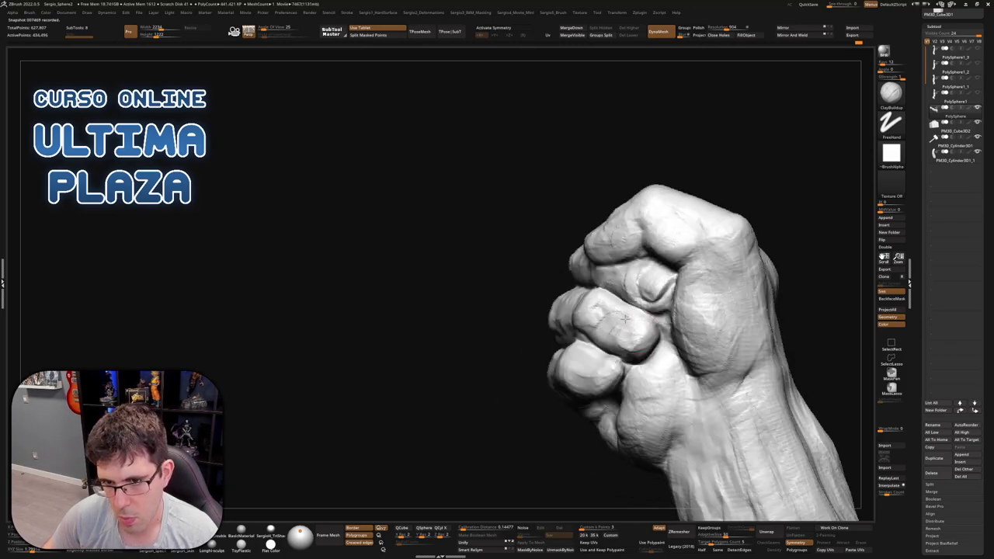
right_click_drag(650, 350, 582, 342)
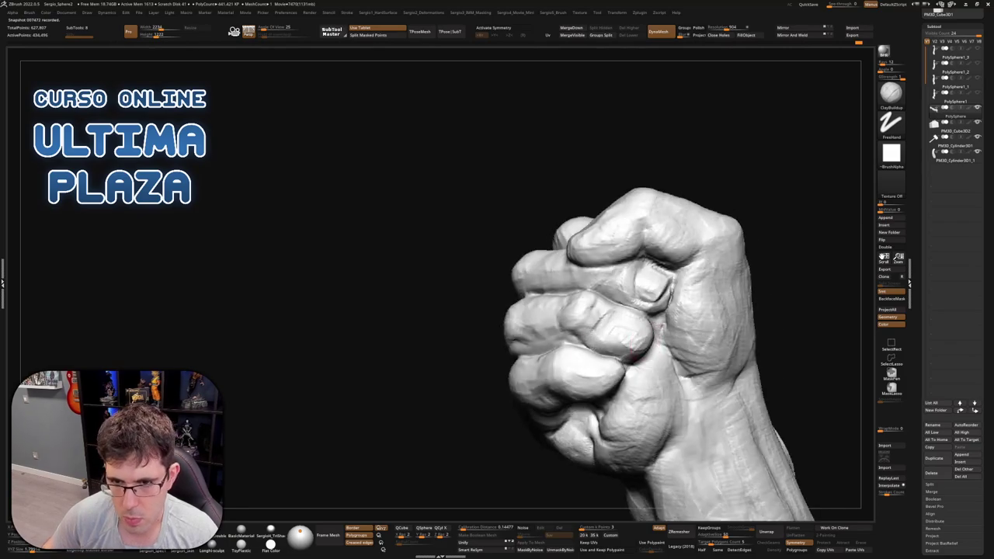
mouse_move(613, 296)
right_mouse_down()
mouse_move(606, 304)
mouse_move(624, 288)
right_mouse_up()
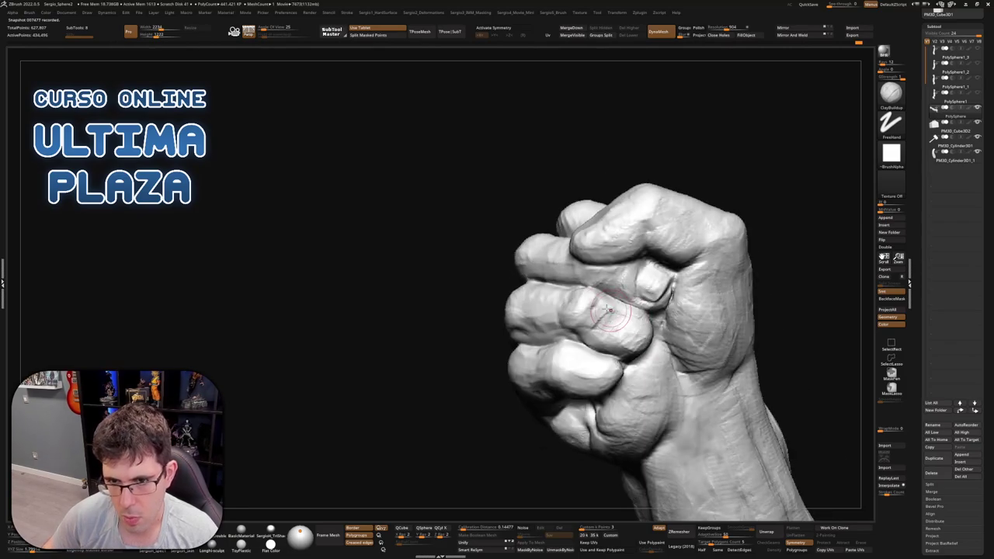
key("b")
key("s")
key("t")
mouse_move(635, 333)
right_mouse_down()
mouse_move(618, 339)
mouse_move(616, 328)
right_mouse_up()
key("b")
key("c")
key("l")
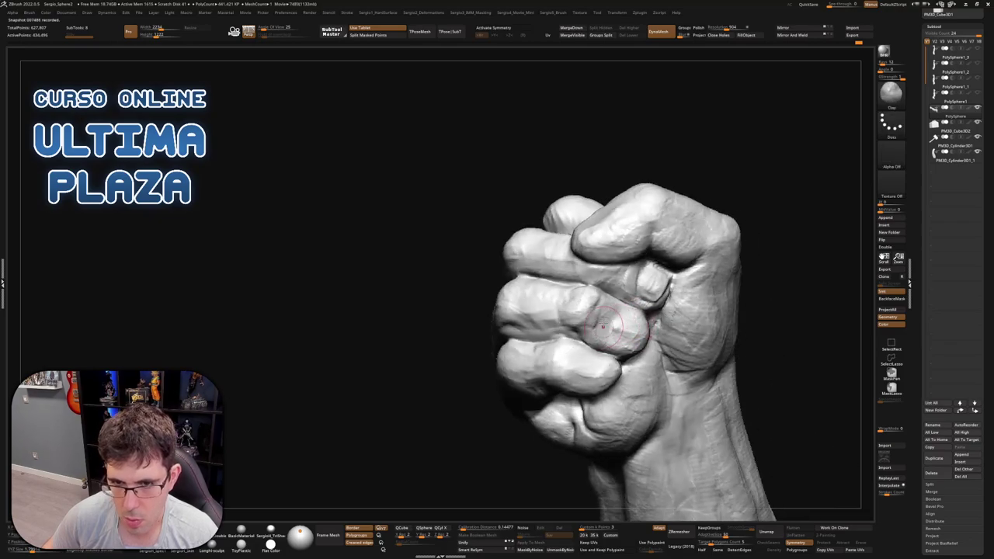
key("b")
key("c")
key("b")
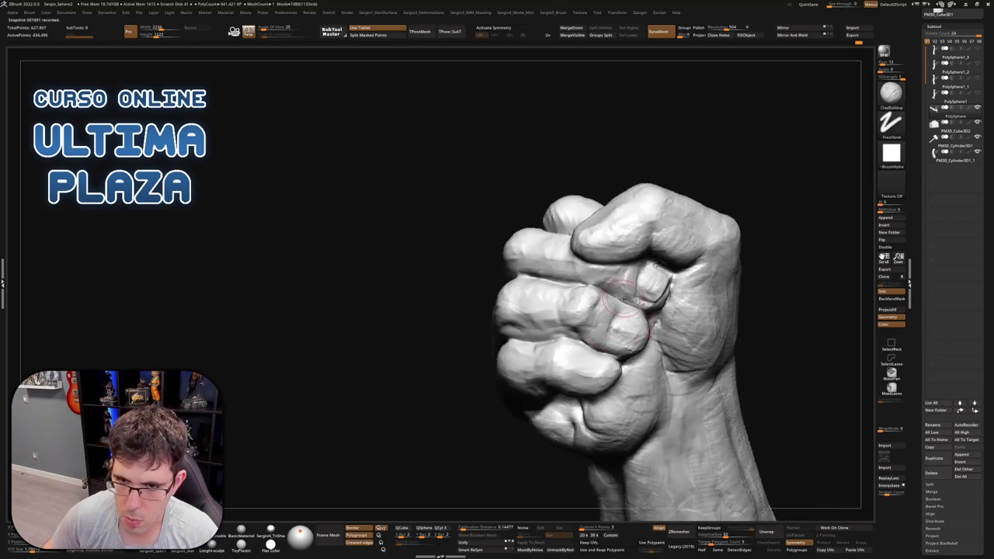
mouse_move(634, 313)
right_mouse_down()
mouse_move(608, 337)
mouse_move(629, 317)
mouse_move(643, 359)
right_mouse_up()
key("b")
key("d")
key("s")
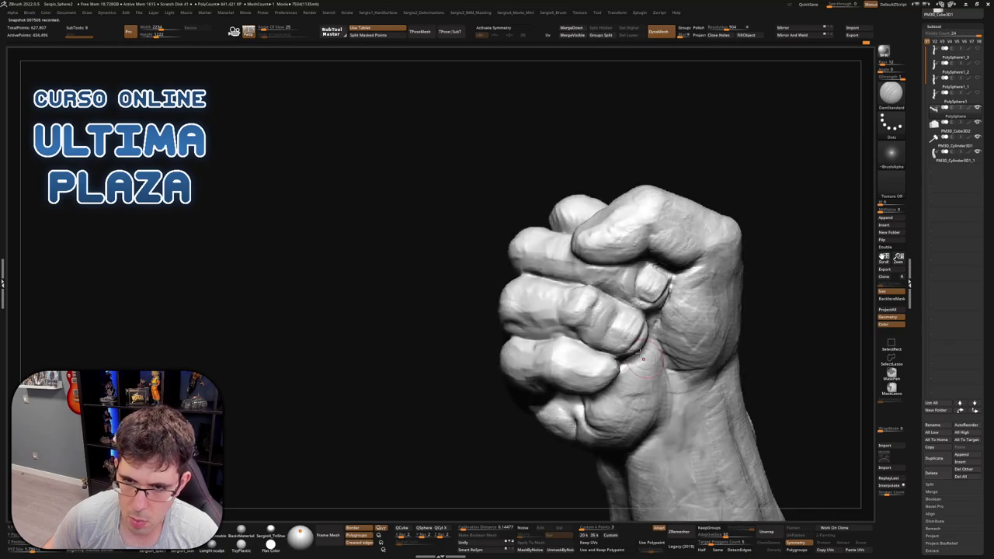
right_click_drag(644, 322, 610, 261)
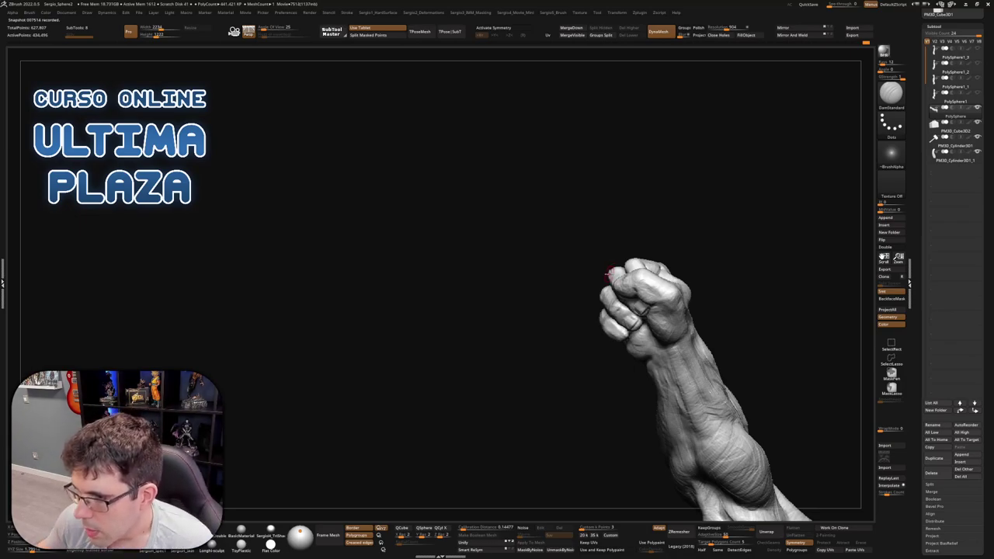
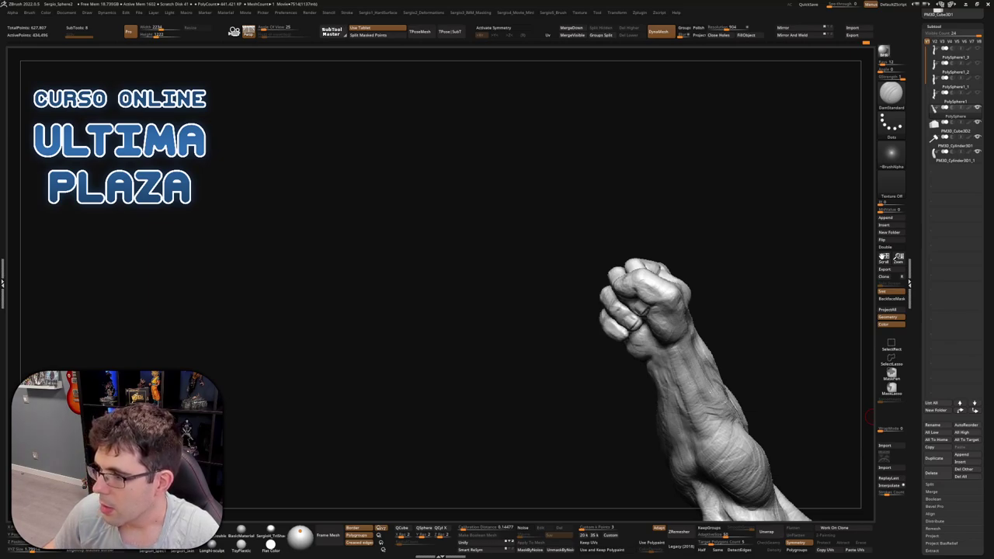
Switch to the Move brush and toggle Solo on, then off, for the arm
left_click_drag(872, 416, 757, 320)
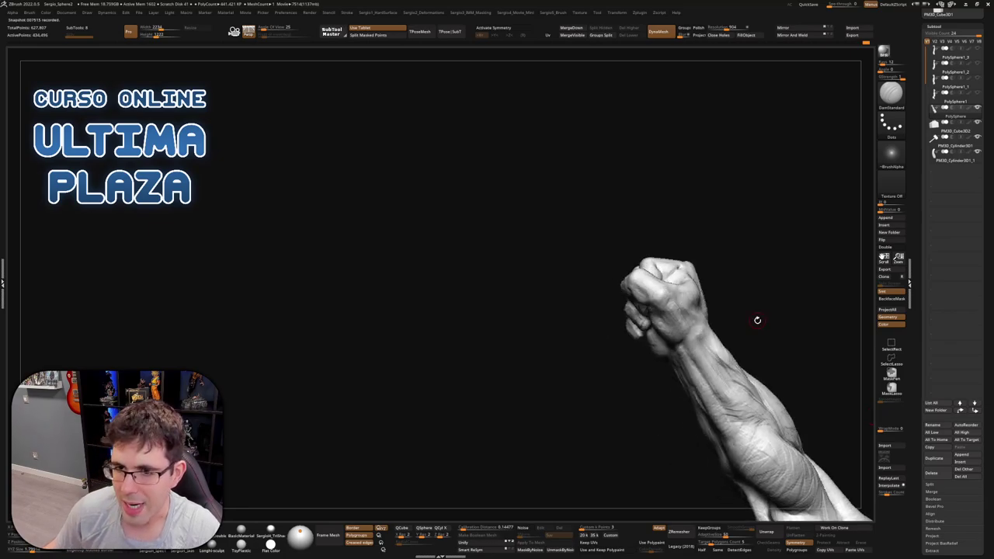
left_click_drag(386, 184, 538, 344)
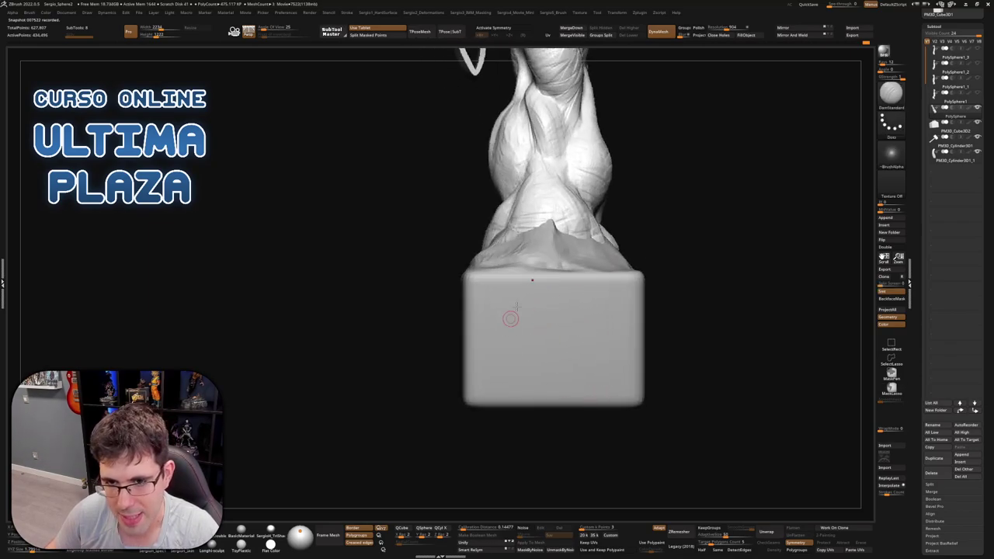
right_click_drag(513, 315, 638, 180)
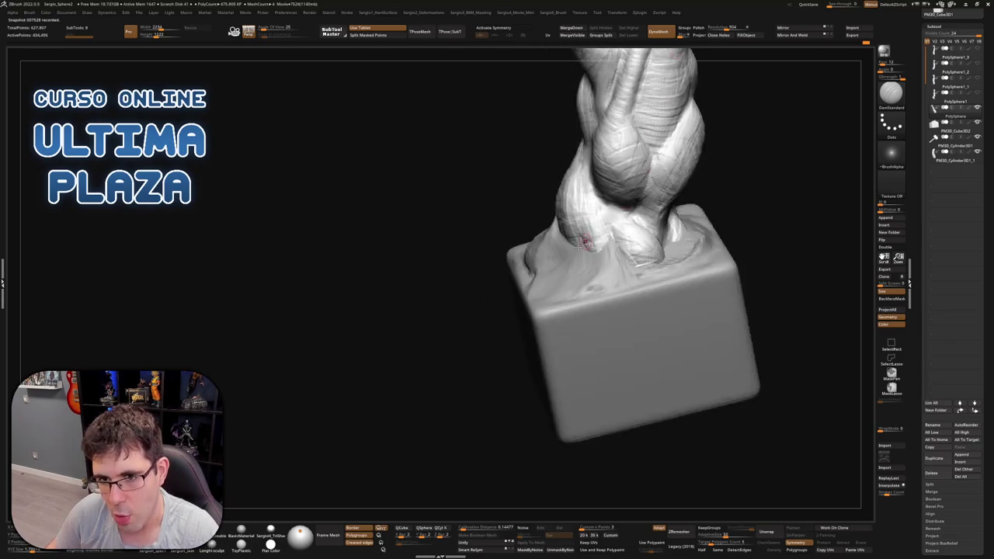
mouse_move(614, 224)
right_mouse_down()
mouse_move(579, 267)
mouse_move(590, 279)
right_mouse_up()
key("b")
key("m")
key("v")
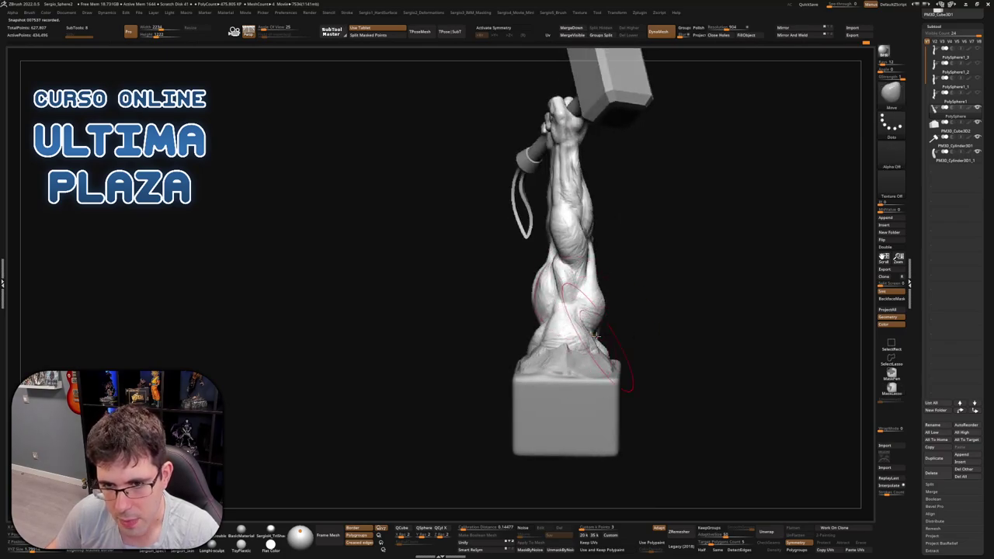
left_click(605, 361, "ctrl+shift")
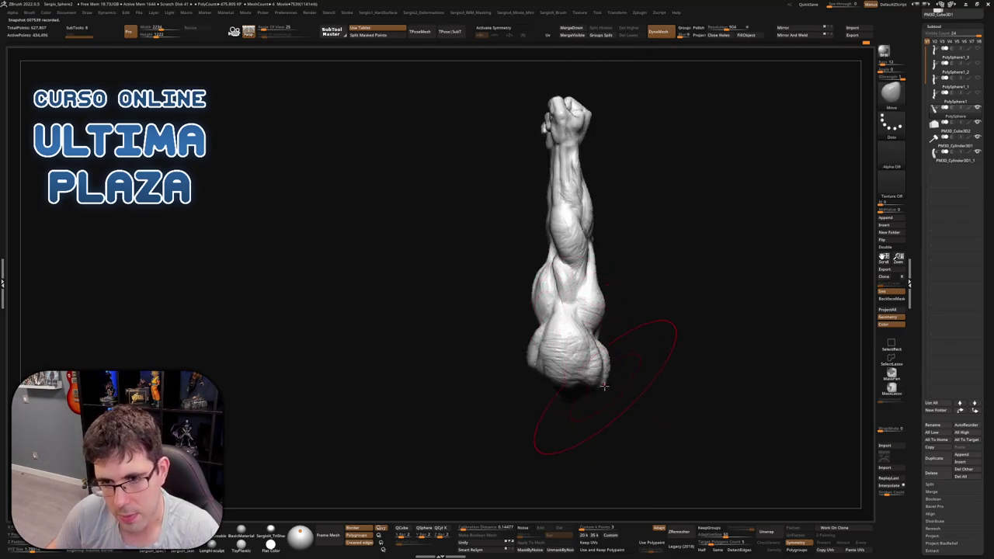
left_click(598, 339, "ctrl+shift")
Push the side of the forearm into shape with a Move stroke, rotating around the hammer
mouse_move(597, 340)
right_mouse_down()
mouse_move(666, 342)
mouse_move(615, 252)
right_mouse_up()
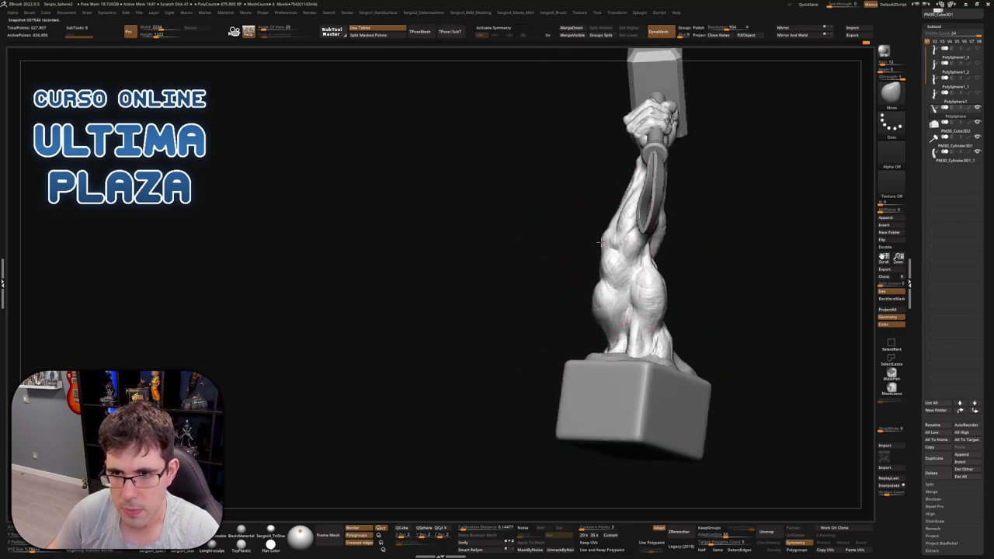
mouse_move(664, 345)
right_mouse_down()
mouse_move(677, 297)
mouse_move(701, 298)
right_mouse_up()
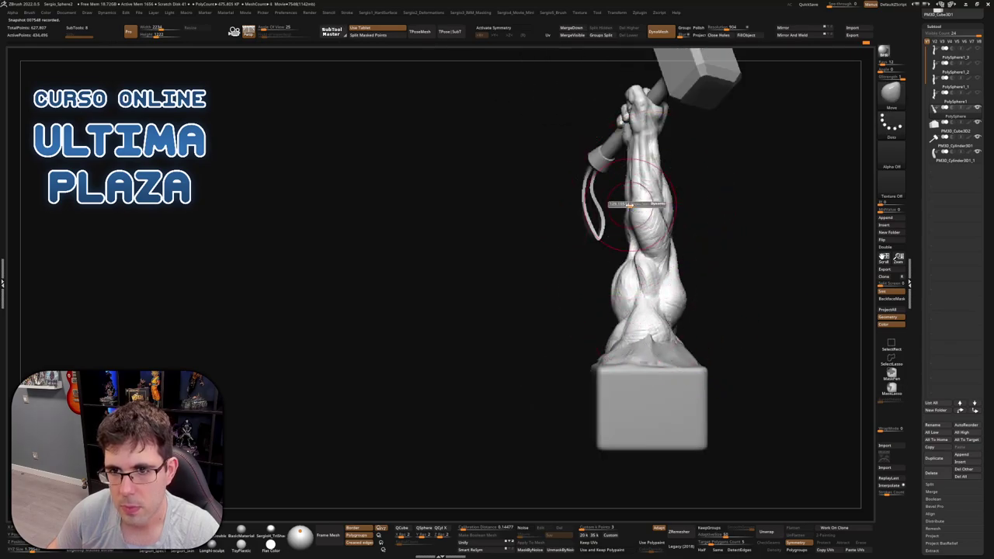
right_click_drag(627, 202, 631, 198)
left_click_drag(631, 201, 642, 233)
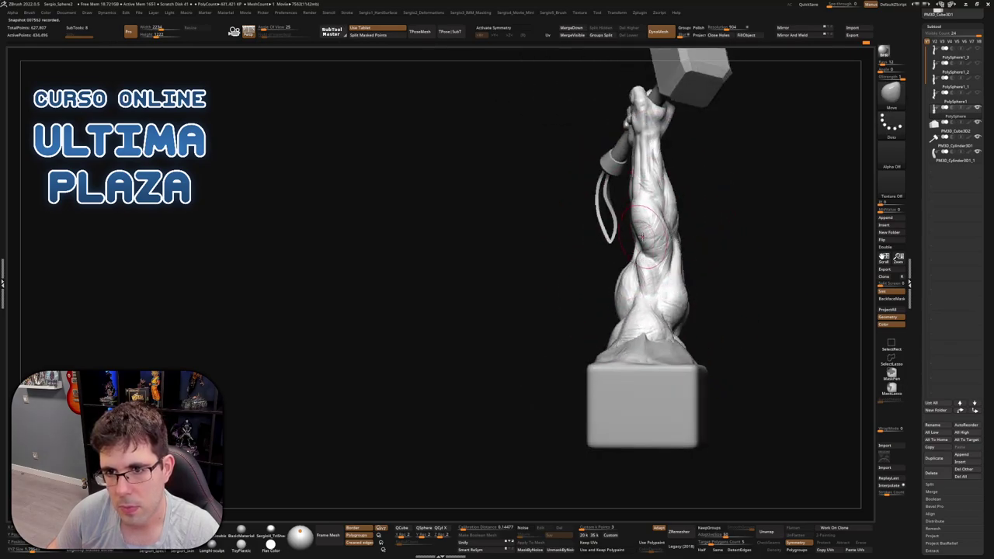
mouse_move(630, 172)
right_mouse_down()
mouse_move(642, 230)
mouse_move(708, 224)
right_mouse_up()
mouse_move(647, 200)
right_mouse_down()
mouse_move(652, 258)
mouse_move(688, 244)
mouse_move(635, 246)
mouse_move(650, 262)
right_mouse_up()
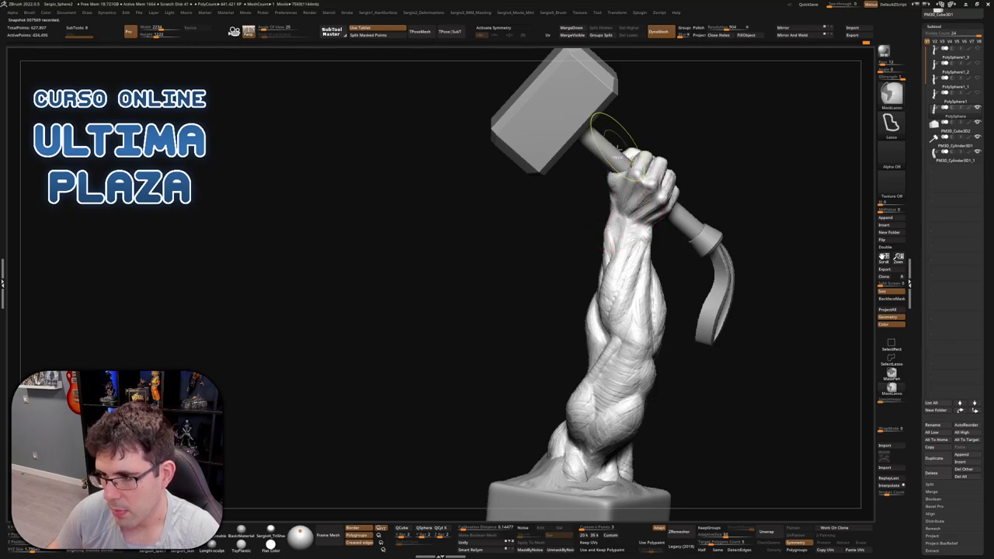
Zoom in on the fist and build up clay along its top edge at the hammer handle
mouse_move(622, 192)
right_mouse_down("ctrl")
mouse_move(614, 326)
mouse_move(584, 309)
mouse_move(591, 240)
right_mouse_up("ctrl")
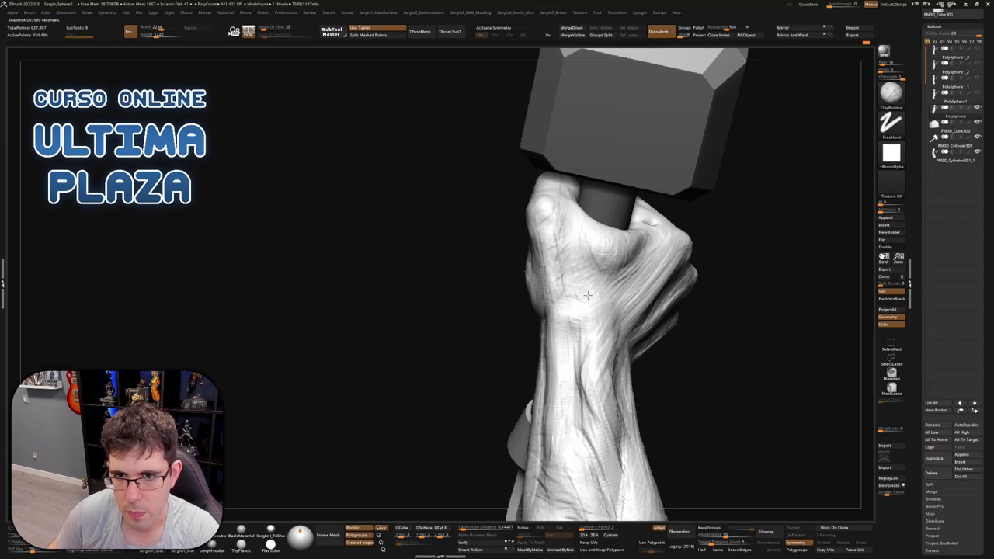
right_click_drag(590, 292, 588, 294)
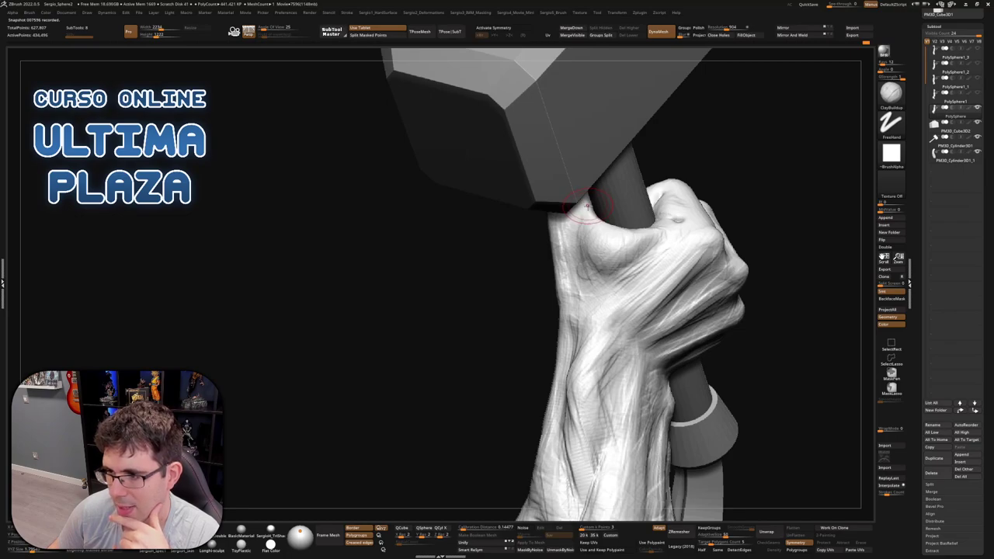
mouse_move(591, 191)
left_mouse_down("ctrl+shift")
mouse_move(556, 225)
mouse_move(579, 214)
mouse_move(558, 225)
mouse_move(572, 194)
left_mouse_up("ctrl+shift")
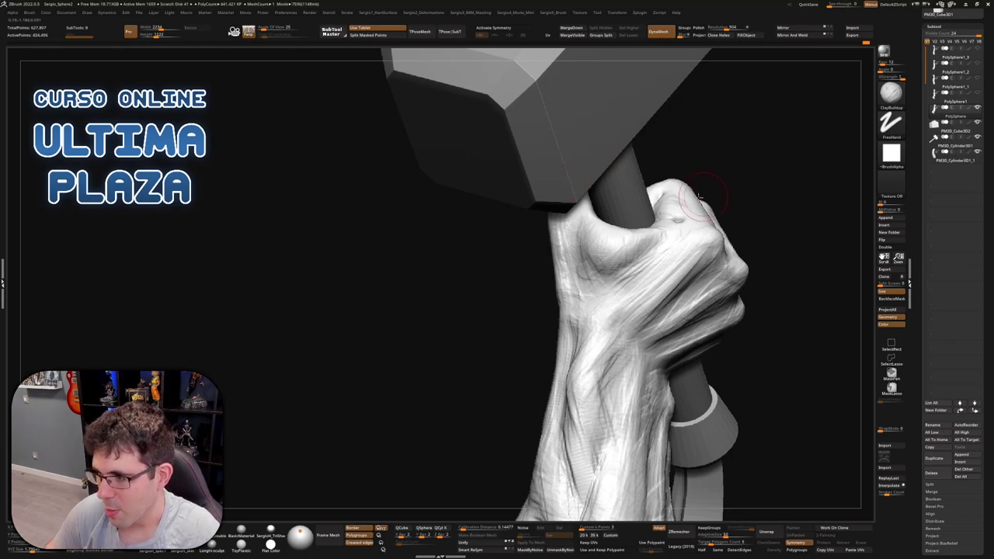
mouse_move(764, 170)
left_mouse_down()
mouse_move(633, 140)
mouse_move(667, 115)
mouse_move(659, 140)
mouse_move(611, 101)
left_mouse_up()
key("ctrl")
right_click_drag(611, 100, 605, 226)
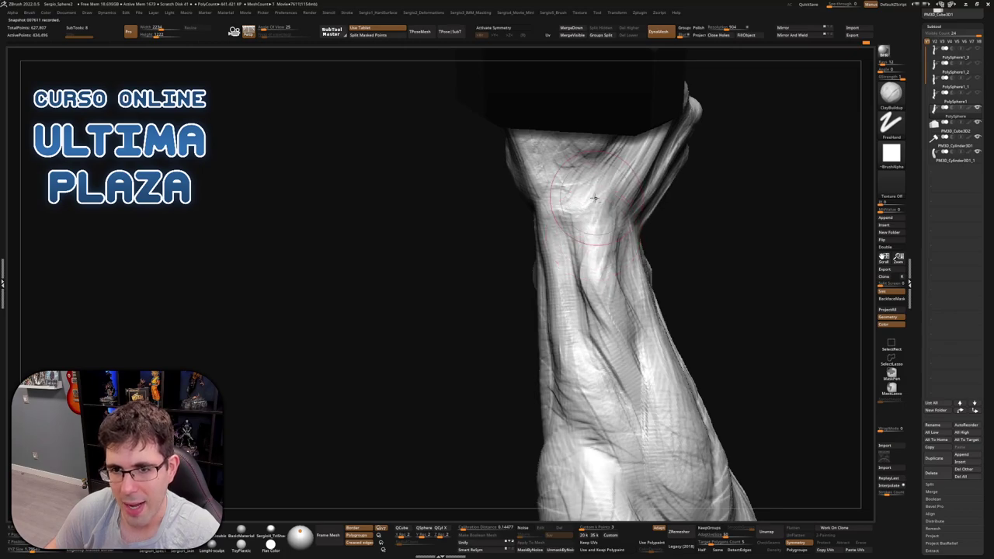
right_click_drag(584, 230, 587, 248)
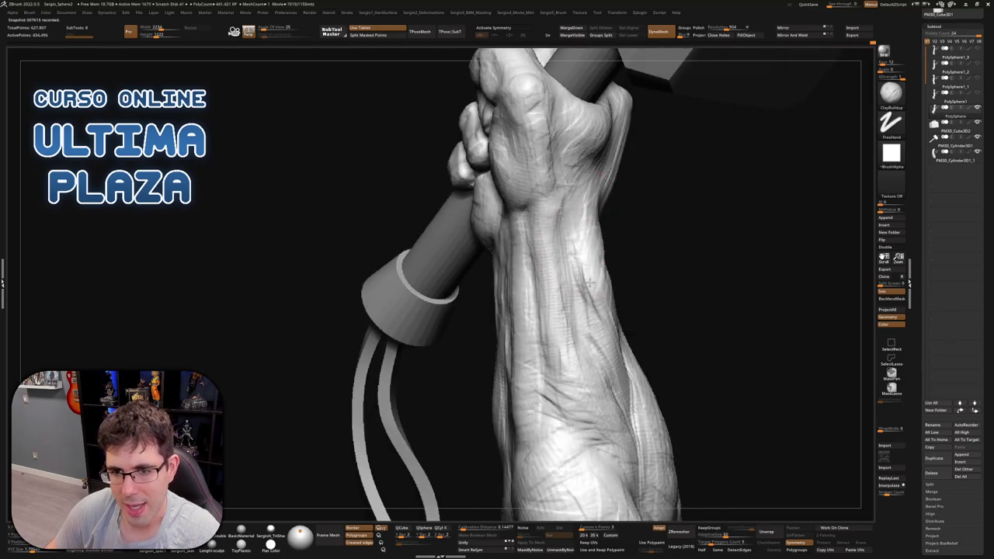
right_click_drag(602, 339, 598, 317)
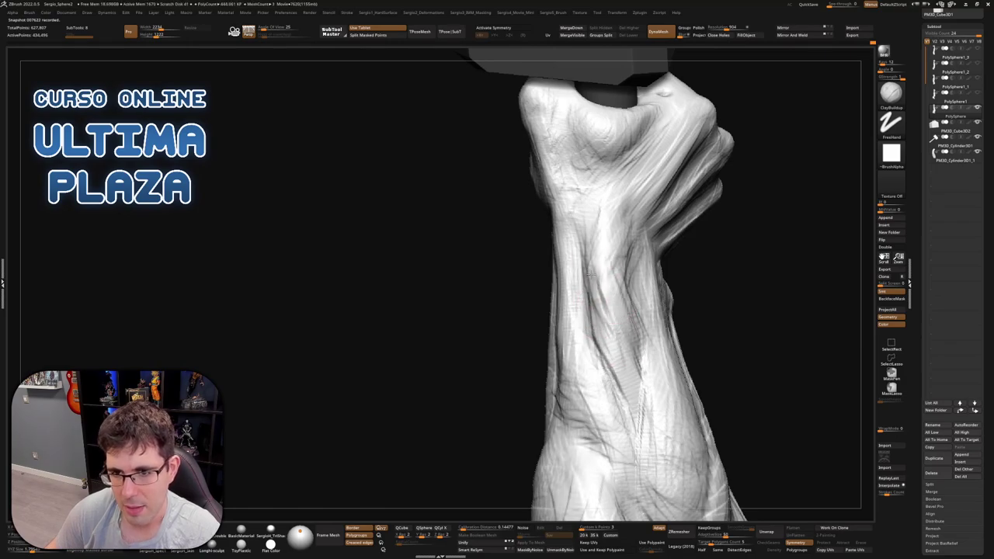
mouse_move(603, 328)
right_mouse_down()
mouse_move(623, 310)
mouse_move(613, 252)
mouse_move(633, 237)
right_mouse_up()
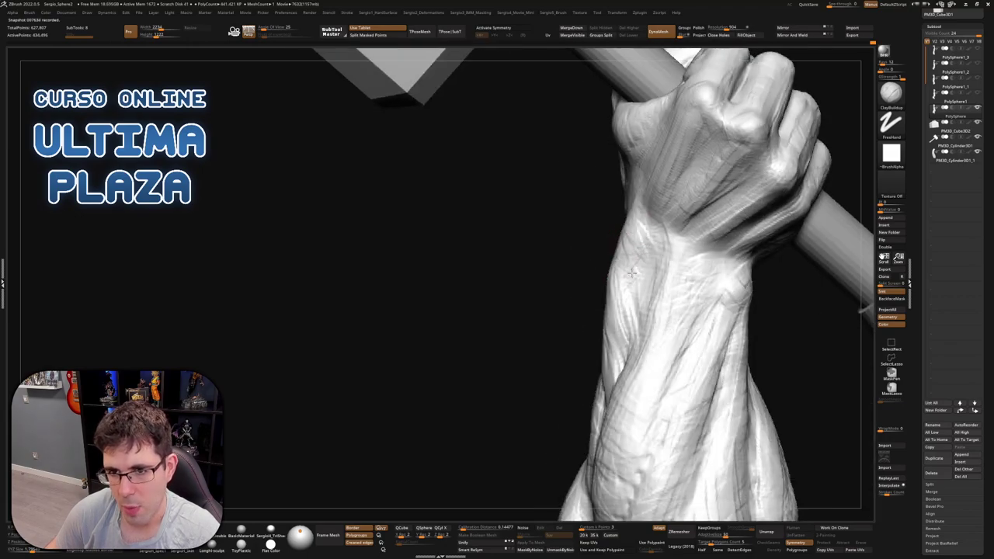
mouse_move(644, 308)
right_mouse_down()
mouse_move(656, 293)
mouse_move(679, 326)
mouse_move(685, 315)
mouse_move(722, 319)
mouse_move(613, 319)
mouse_move(657, 295)
mouse_move(641, 302)
mouse_move(625, 284)
right_mouse_up()
Pick the Move brush (BMV) and adjust the Draw Size for the forearm
key("b")
key("m")
key("v")
key("s")
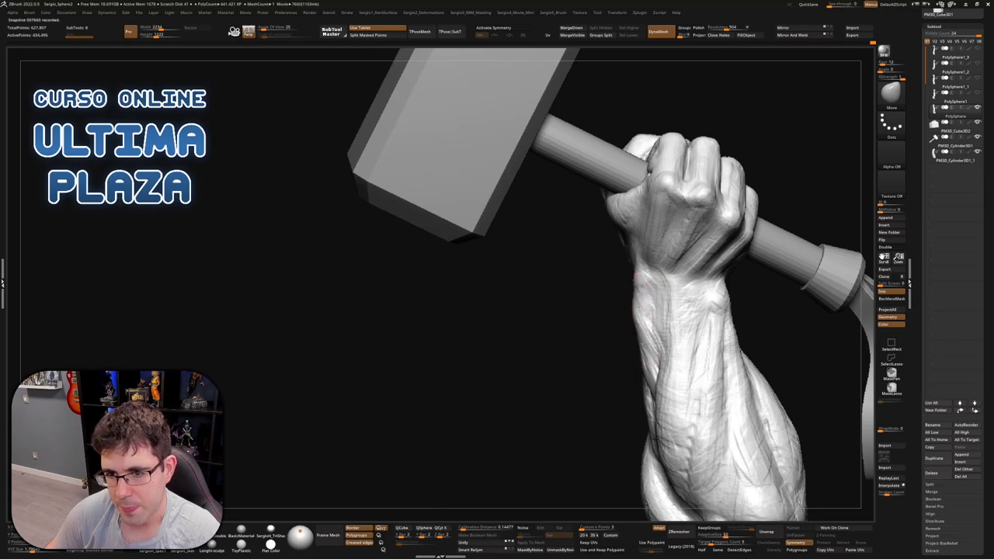
right_click_drag(656, 335, 651, 319)
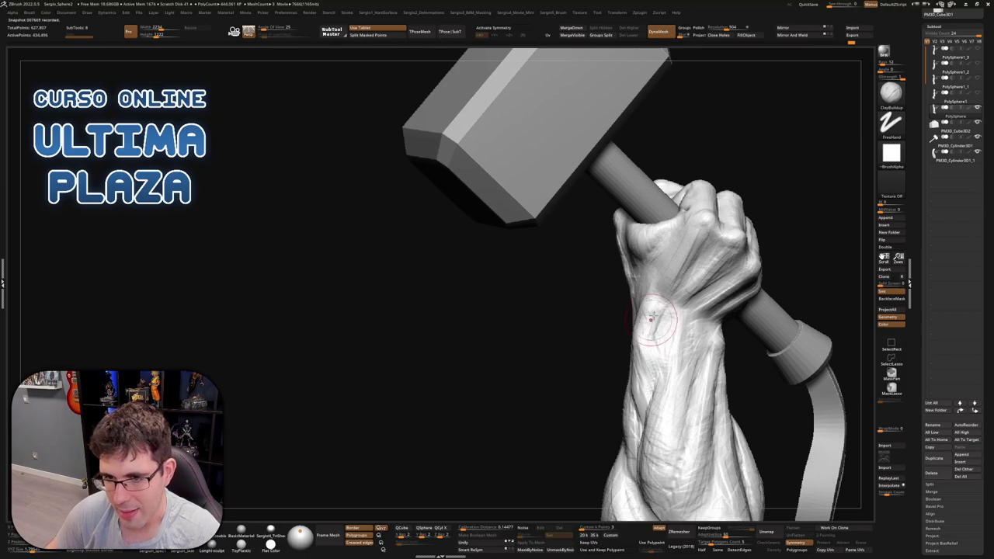
Build up clay in several strokes on the inner forearm below the wrist
mouse_move(651, 318)
left_mouse_down()
mouse_move(656, 352)
mouse_move(660, 321)
left_mouse_up()
right_click_drag(660, 321, 648, 326)
left_click_drag(648, 326, 641, 342)
right_click_drag(640, 342, 635, 336)
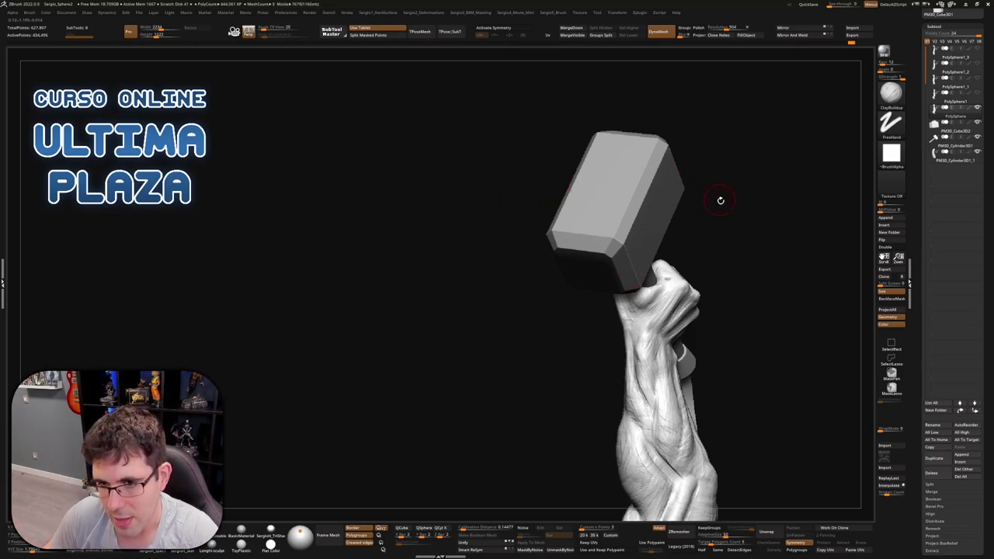
Switch between the ClayBuildup and DamStandard brushes while orbiting around the hand and handle
mouse_move(719, 200)
right_mouse_down()
mouse_move(687, 211)
mouse_move(606, 309)
mouse_move(599, 291)
mouse_move(621, 268)
mouse_move(660, 272)
mouse_move(578, 264)
mouse_move(599, 265)
mouse_move(618, 292)
right_mouse_up()
key("b")
key("c")
key("b")
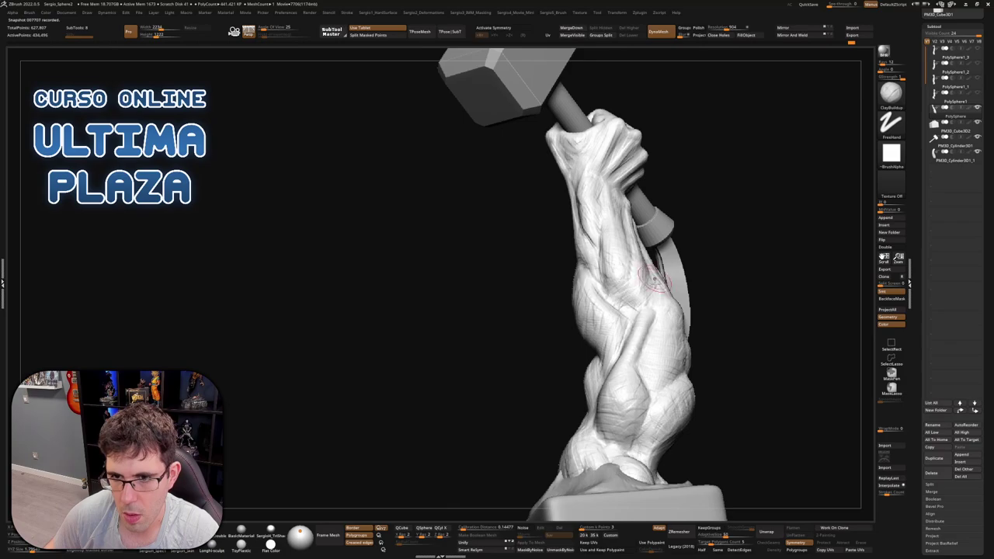
right_click_drag(653, 278, 644, 288)
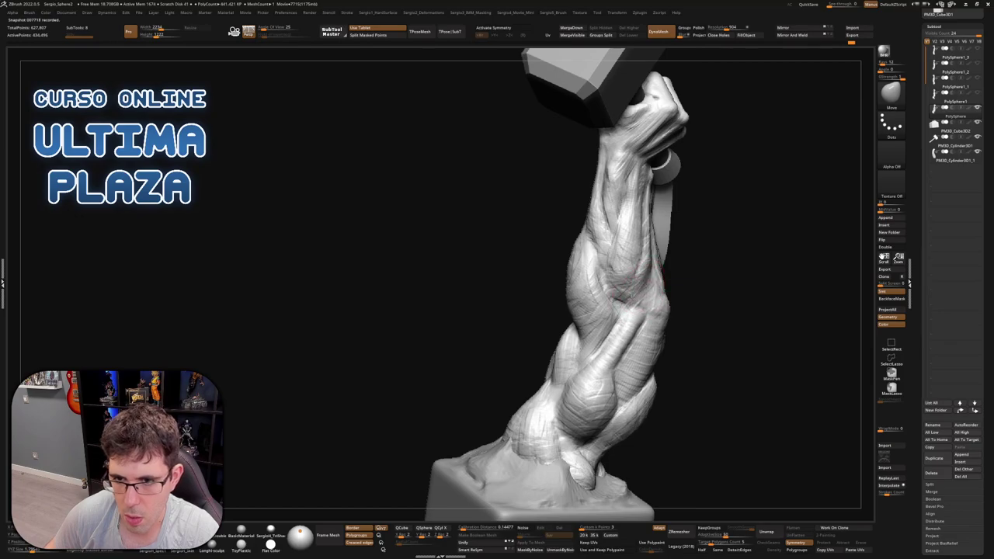
key("b")
key("d")
key("s")
right_click_drag(640, 267, 649, 281)
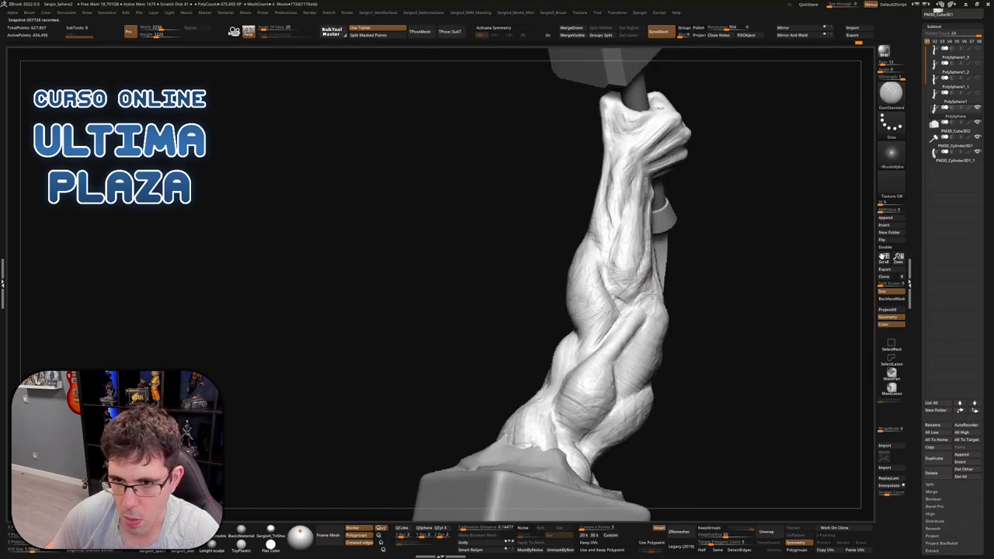
mouse_move(610, 335)
right_mouse_down()
mouse_move(645, 326)
mouse_move(611, 296)
right_mouse_up()
key("b")
key("c")
key("b")
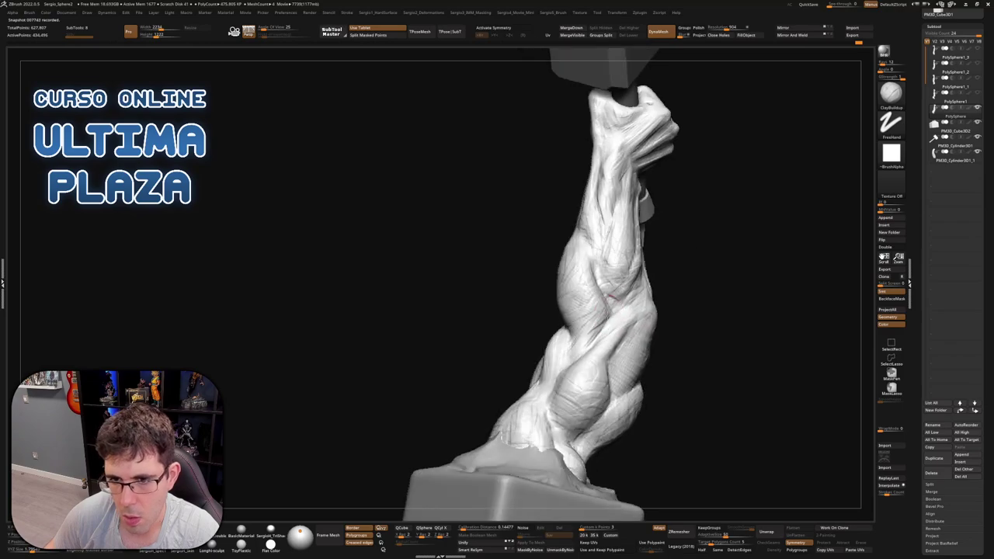
Rotate and zoom around the forearm, hammer head and pedestal to inspect the arm
mouse_move(611, 333)
right_mouse_down()
mouse_move(587, 318)
mouse_move(632, 281)
mouse_move(660, 304)
right_mouse_up()
mouse_move(674, 268)
right_mouse_down()
mouse_move(693, 252)
mouse_move(705, 217)
right_mouse_up()
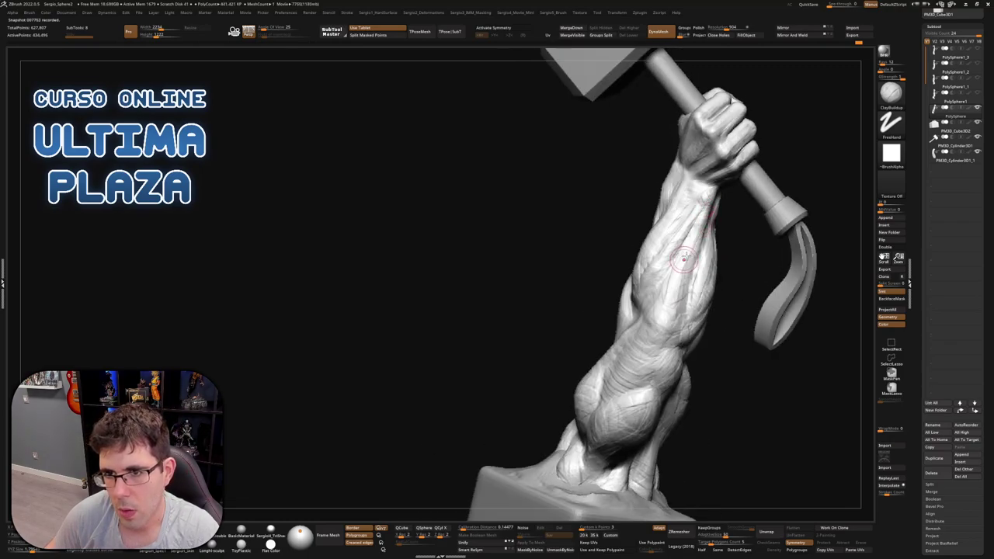
mouse_move(683, 272)
right_mouse_down()
mouse_move(712, 203)
mouse_move(700, 225)
right_mouse_up()
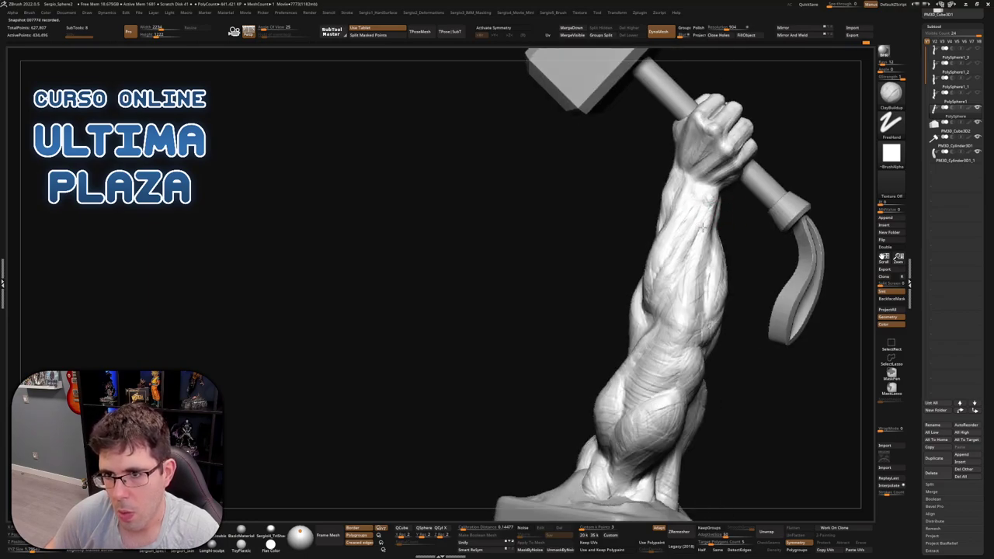
mouse_move(685, 263)
right_mouse_down()
mouse_move(713, 229)
mouse_move(710, 279)
mouse_move(629, 309)
mouse_move(632, 334)
mouse_move(641, 318)
mouse_move(631, 295)
right_mouse_up()
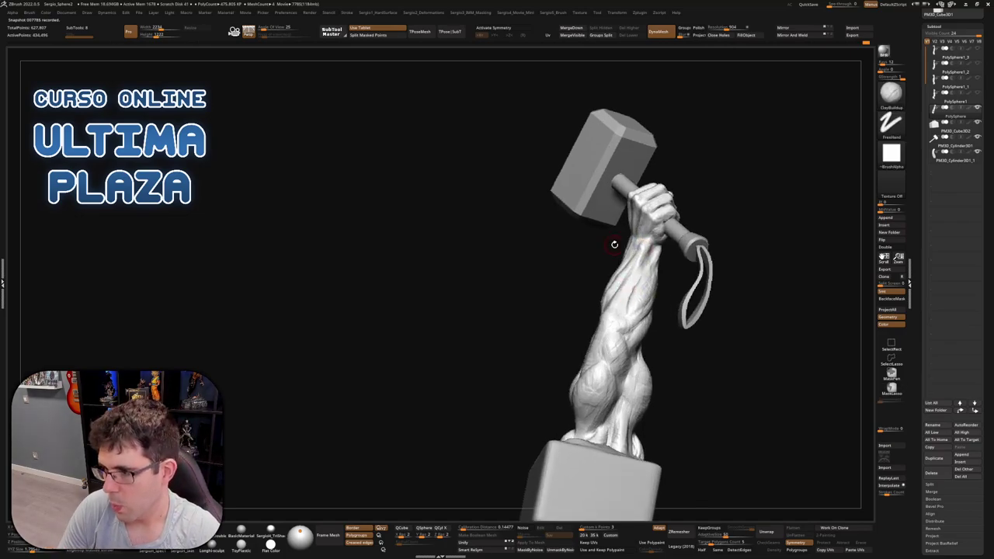
mouse_move(665, 279)
right_mouse_down("ctrl")
mouse_move(667, 304)
mouse_move(660, 287)
mouse_move(644, 299)
mouse_move(670, 297)
mouse_move(690, 326)
mouse_move(660, 311)
right_mouse_up("ctrl")
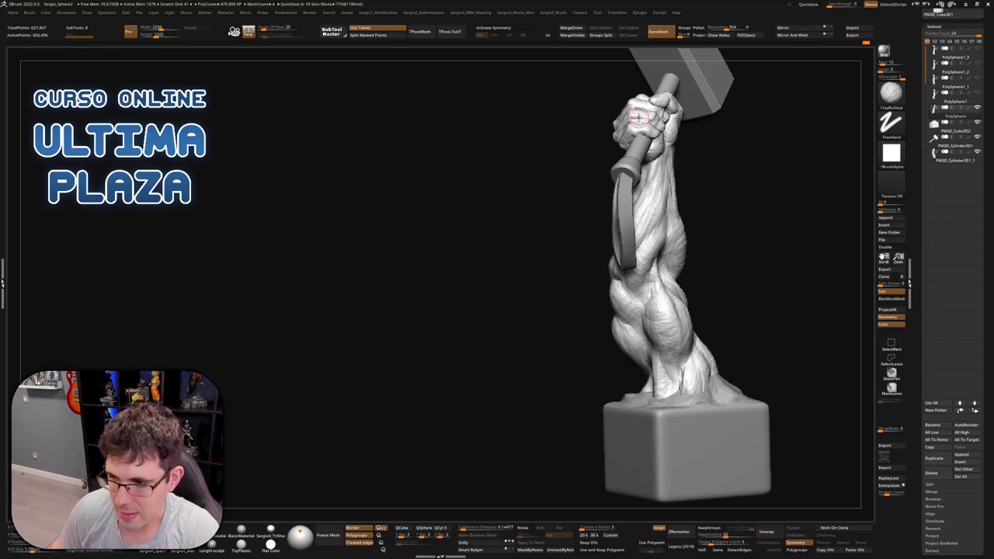
mouse_move(732, 262)
left_mouse_down()
mouse_move(710, 288)
mouse_move(626, 334)
mouse_move(578, 353)
mouse_move(569, 347)
left_mouse_up()
mouse_move(566, 348)
right_mouse_down()
mouse_move(546, 322)
mouse_move(561, 347)
mouse_move(524, 363)
mouse_move(559, 330)
right_mouse_up()
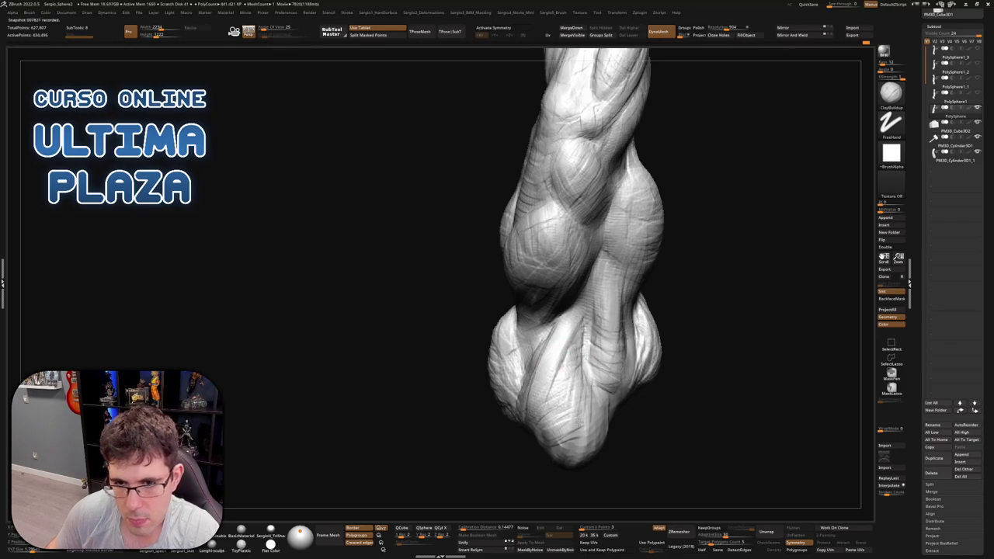
Try the DamStandard brush, then settle on the Move brush while zooming on the forearm
mouse_move(579, 362)
right_mouse_down()
mouse_move(599, 361)
mouse_move(593, 381)
right_mouse_up()
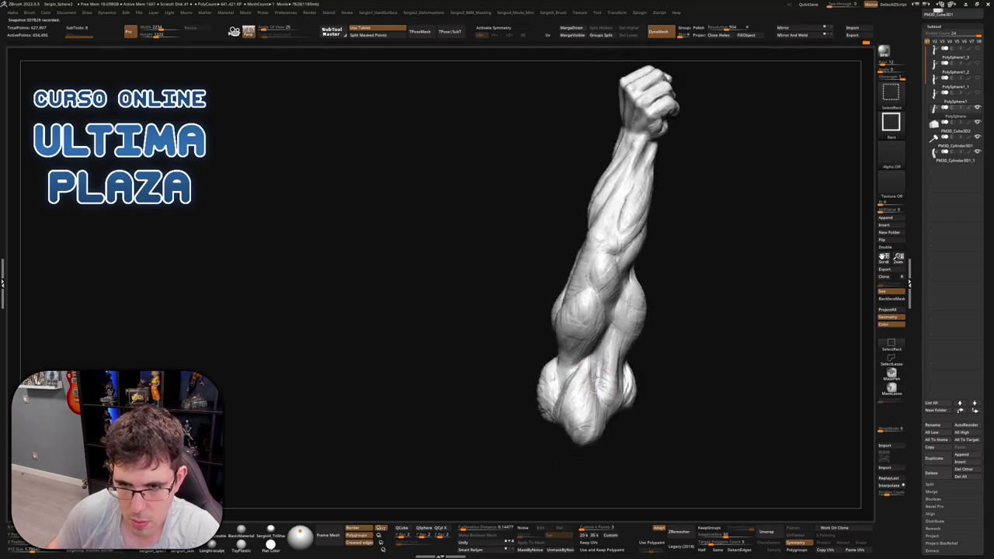
key("b")
key("d")
key("s")
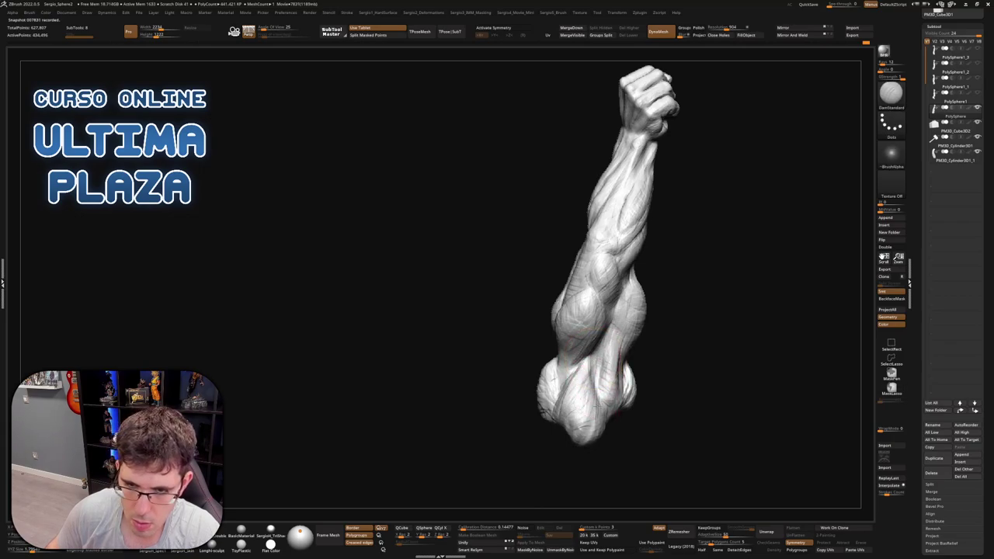
right_click_drag(594, 453, 583, 380)
key("b")
key("m")
key("v")
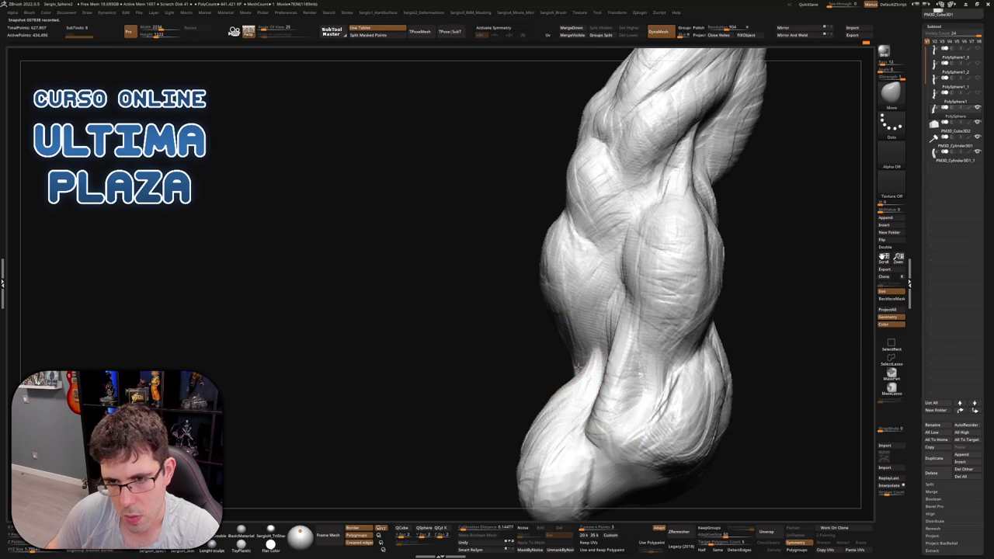
Frame the arm, stand it upright, and zoom in on the hand and hammer
key("f")
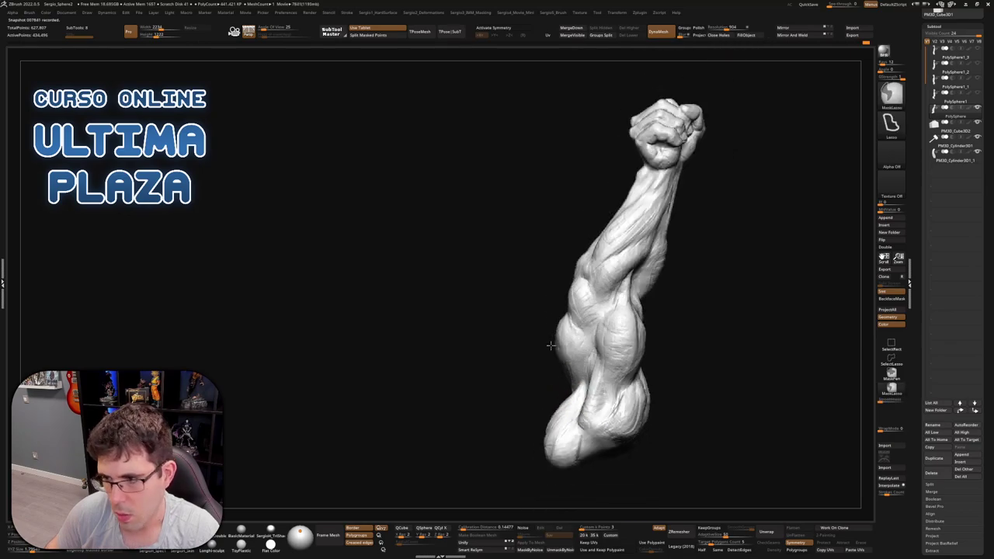
mouse_move(562, 386)
right_mouse_down()
mouse_move(617, 412)
mouse_move(621, 380)
mouse_move(663, 381)
mouse_move(623, 386)
mouse_move(582, 314)
mouse_move(617, 346)
mouse_move(586, 306)
mouse_move(632, 341)
mouse_move(654, 320)
mouse_move(599, 311)
right_mouse_up()
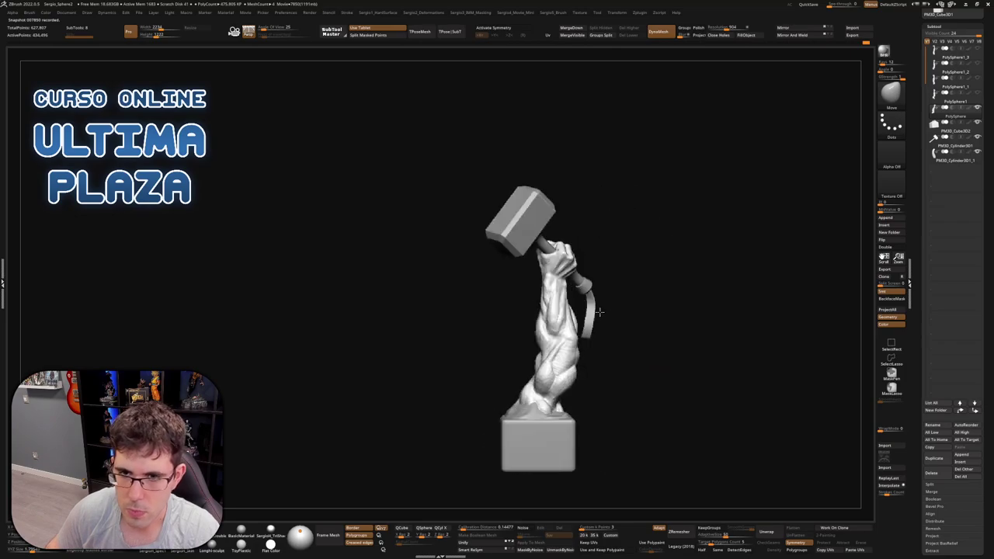
right_click_drag(541, 270, 575, 226, "ctrl")
right_click_drag(592, 179, 823, 193, "ctrl")
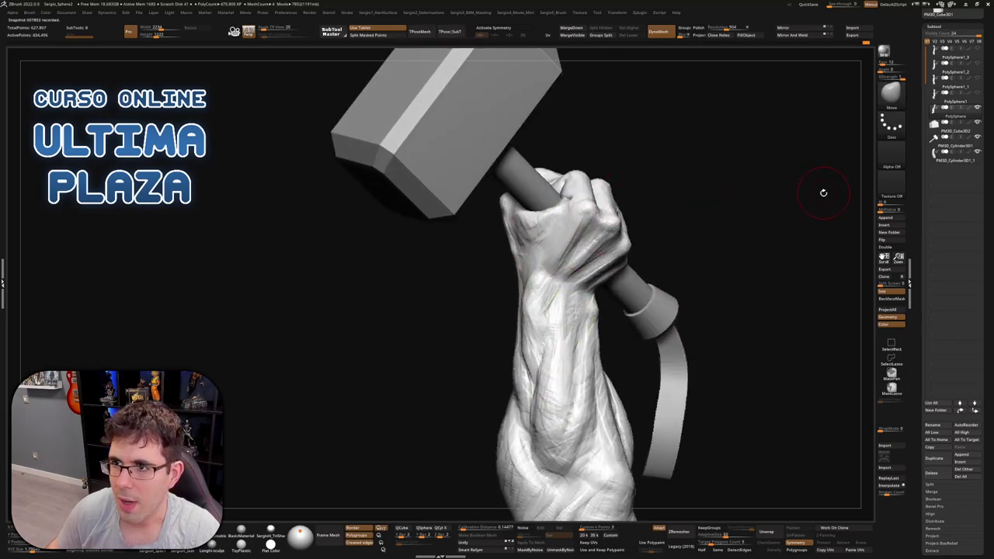
Hide the hammer, lasso-mask a band across the wrist, and invert the mask
key("ctrl+z")
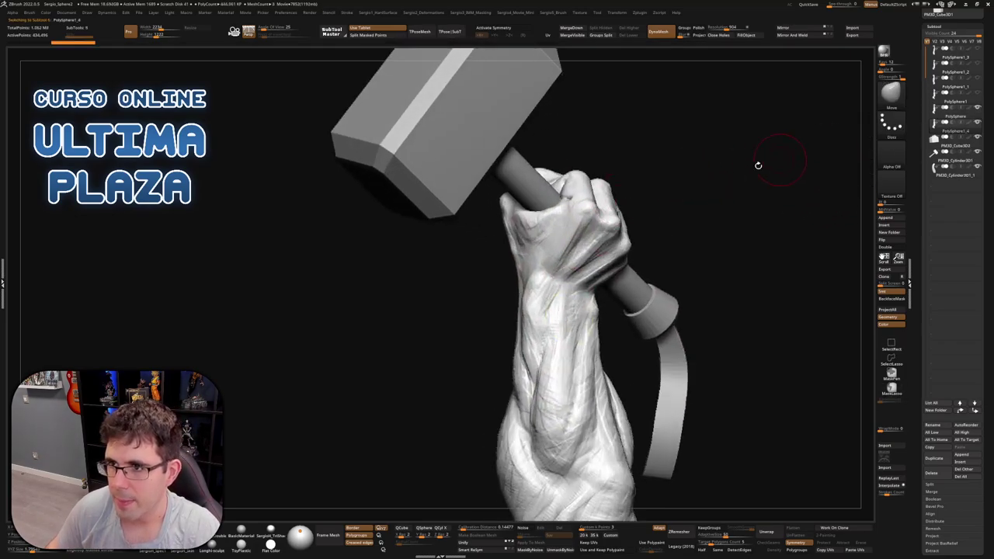
mouse_move(565, 286)
right_mouse_down()
mouse_move(656, 282)
mouse_move(629, 250)
right_mouse_up()
left_click(605, 283, "ctrl+shift")
mouse_move(629, 250)
left_mouse_down("ctrl")
mouse_move(459, 295)
mouse_move(681, 328)
mouse_move(647, 326)
left_mouse_up("ctrl")
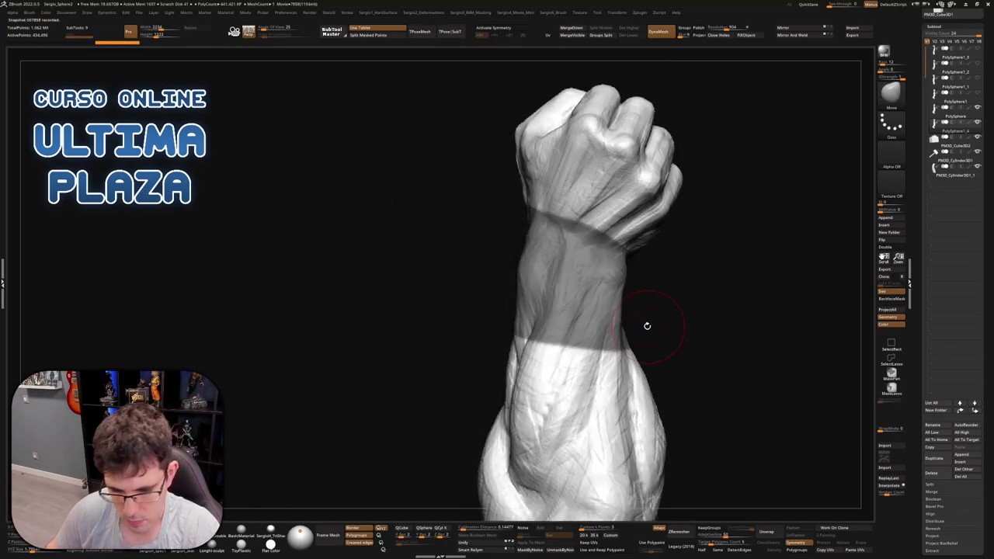
left_click(638, 339, "ctrl")
right_click_drag(632, 332, 632, 267, "ctrl")
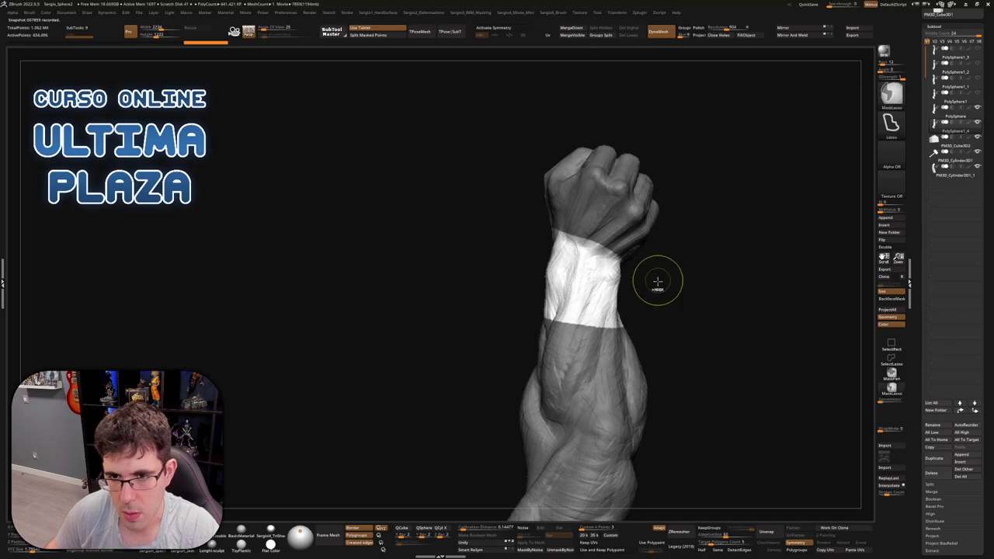
Clear the mask and briefly hide everything but the wrist band before unhiding again
key("ctrl+w")
left_click(613, 291, "ctrl+shift")
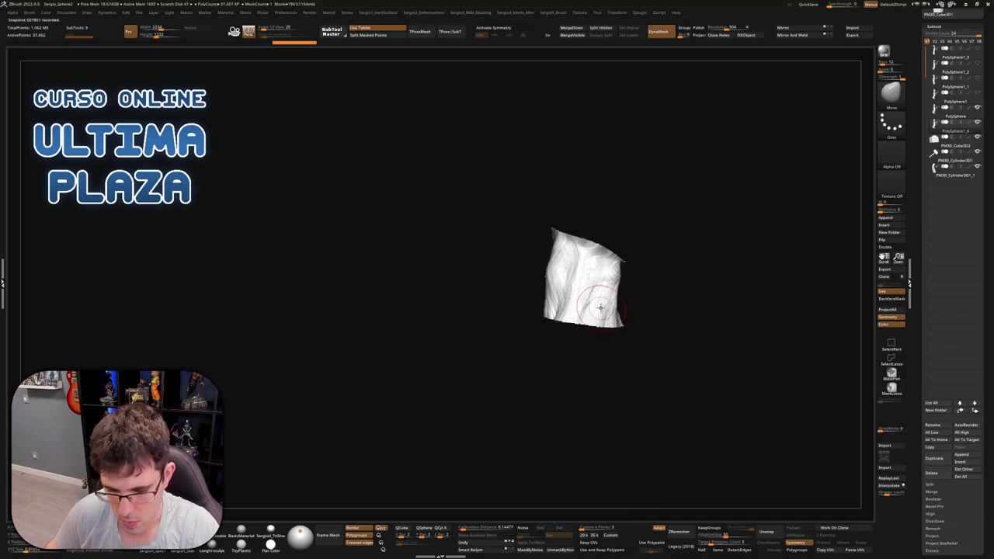
left_click(622, 289, "ctrl+shift")
left_click_drag(709, 173, 711, 199)
Isolate the wrist band, smooth it with Polish By Features, ZRemesh it, then unhide all
key("ctrl+z")
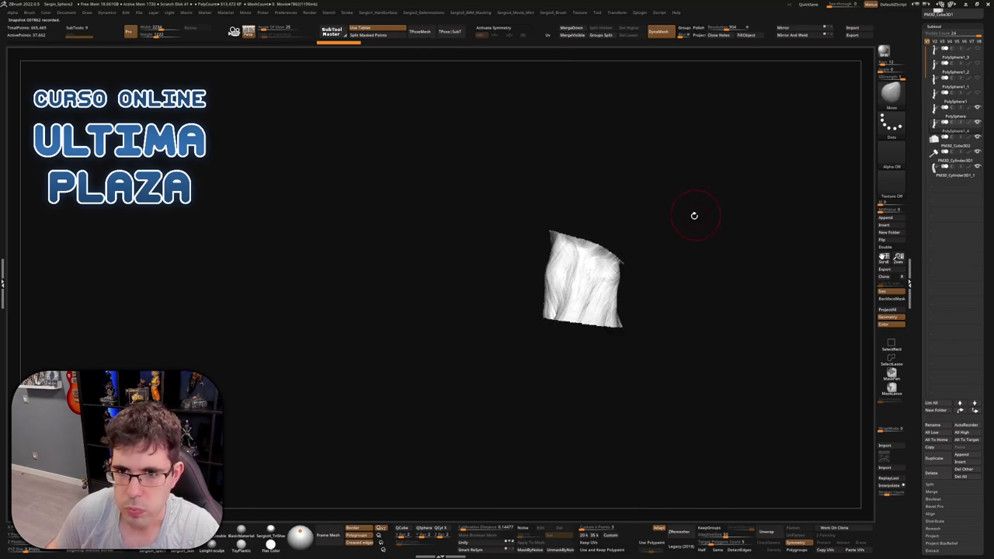
key("d")
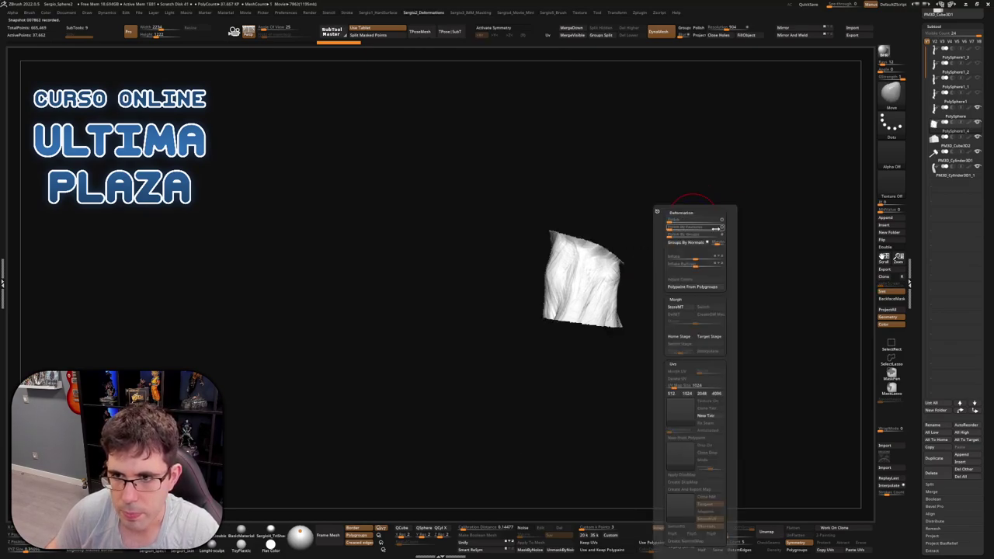
left_click_drag(718, 224, 669, 227)
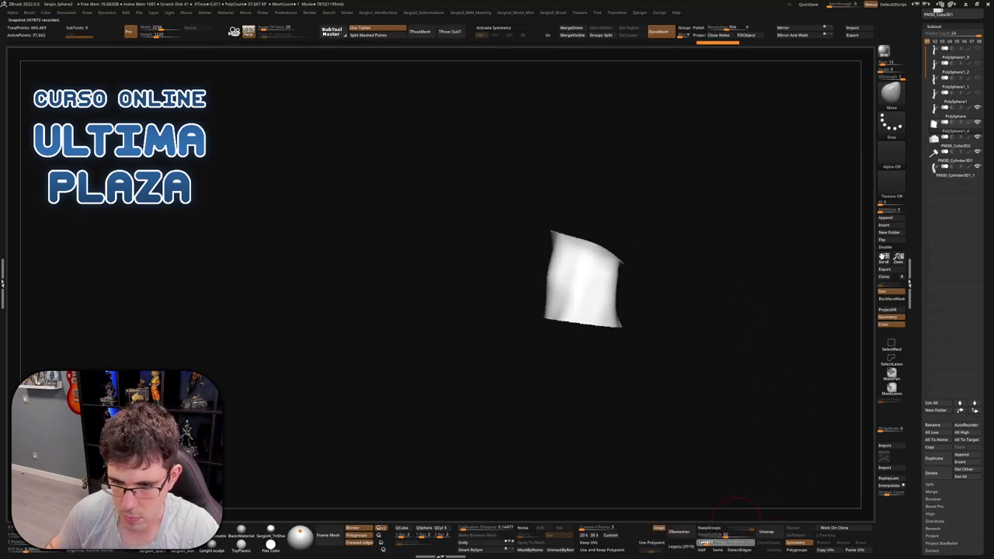
left_click(679, 531)
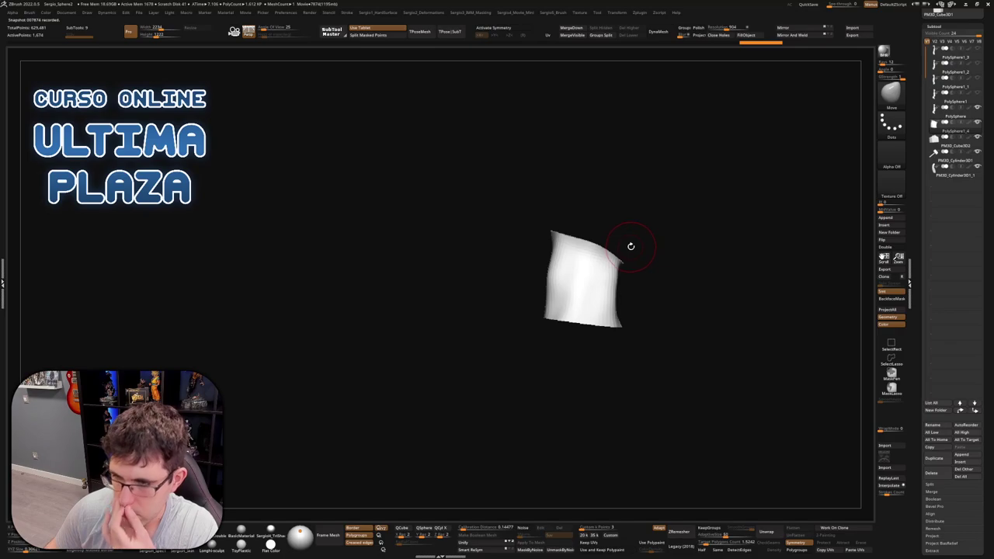
left_click_drag(666, 249, 650, 255)
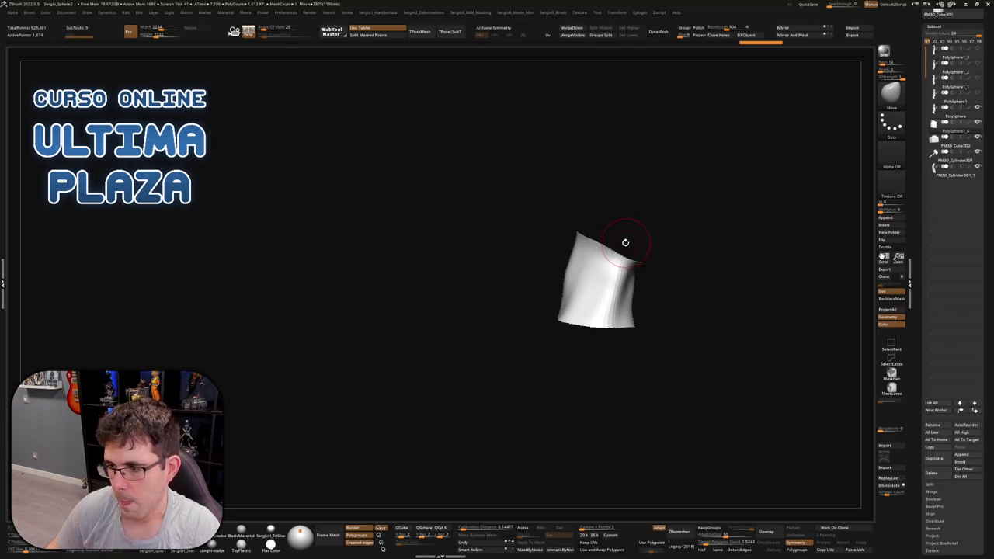
left_click_drag(624, 241, 568, 256)
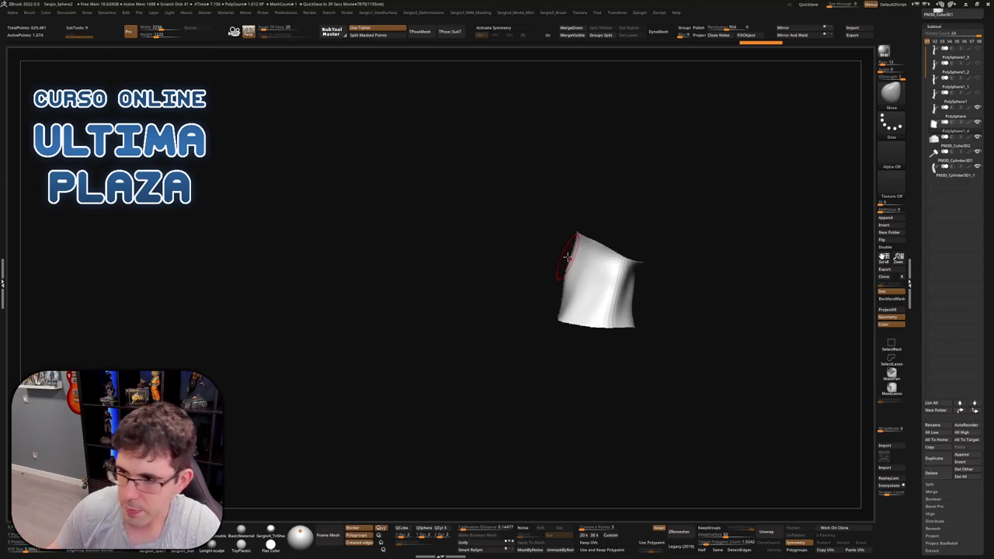
left_click(614, 151, "ctrl+shift")
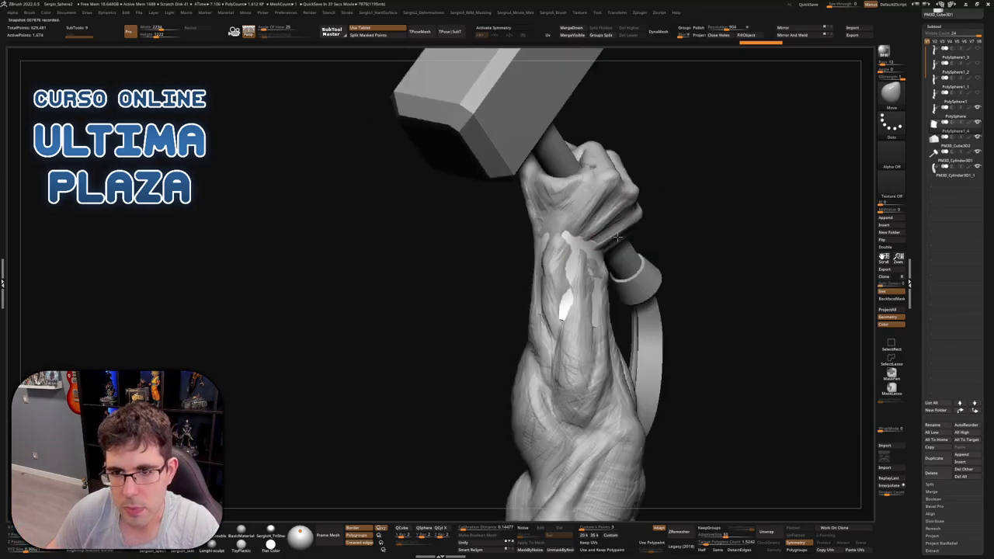
Isolate the cuff piece to check it, then reveal the hand and hammer again
left_click(576, 235, "ctrl+shift")
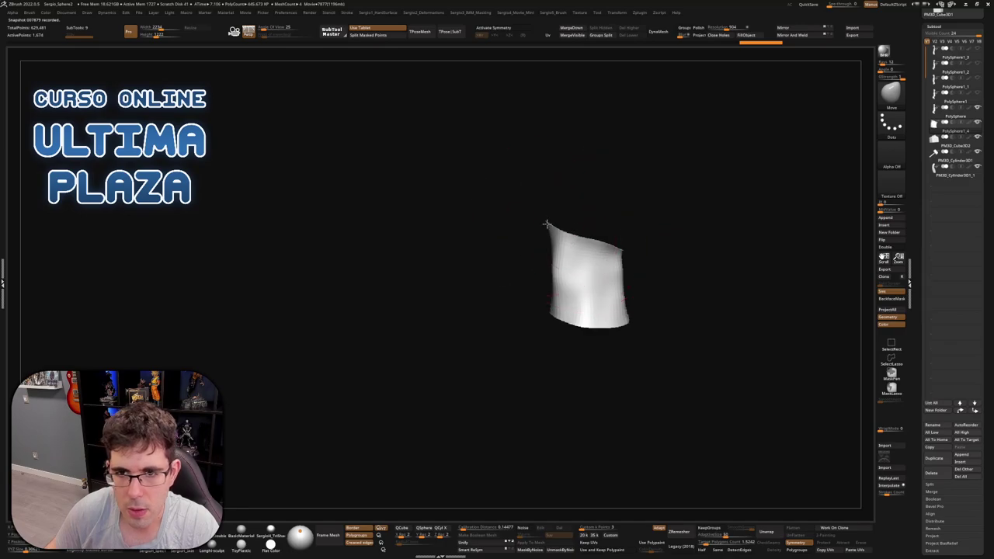
mouse_move(576, 234)
left_mouse_down()
mouse_move(621, 280)
mouse_move(572, 233)
mouse_move(566, 247)
mouse_move(551, 244)
mouse_move(570, 284)
mouse_move(595, 282)
left_mouse_up()
left_click(553, 242, "ctrl+shift")
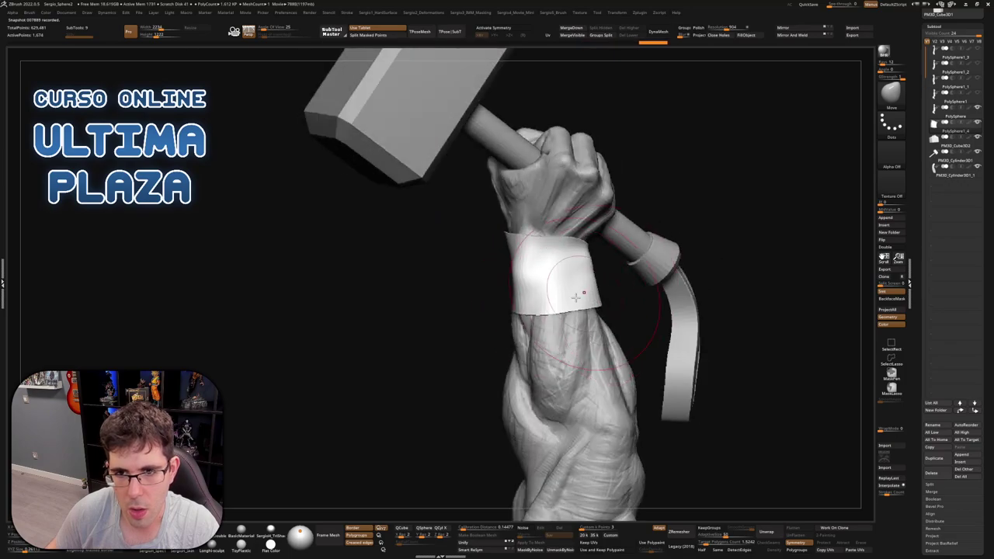
left_click_drag(567, 247, 515, 278)
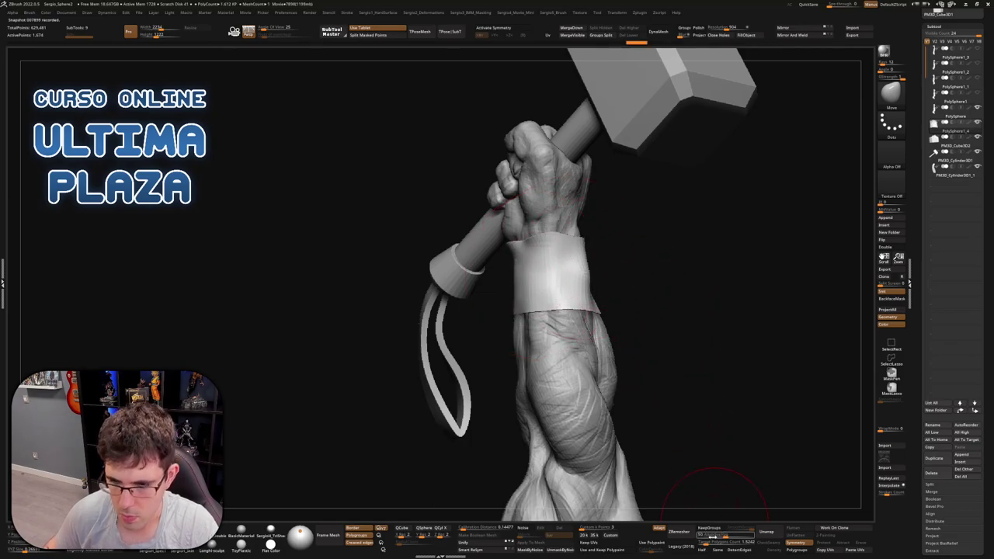
Run ZRemesher on the cuff again and smooth it, then orbit out over the whole model
left_click(682, 532)
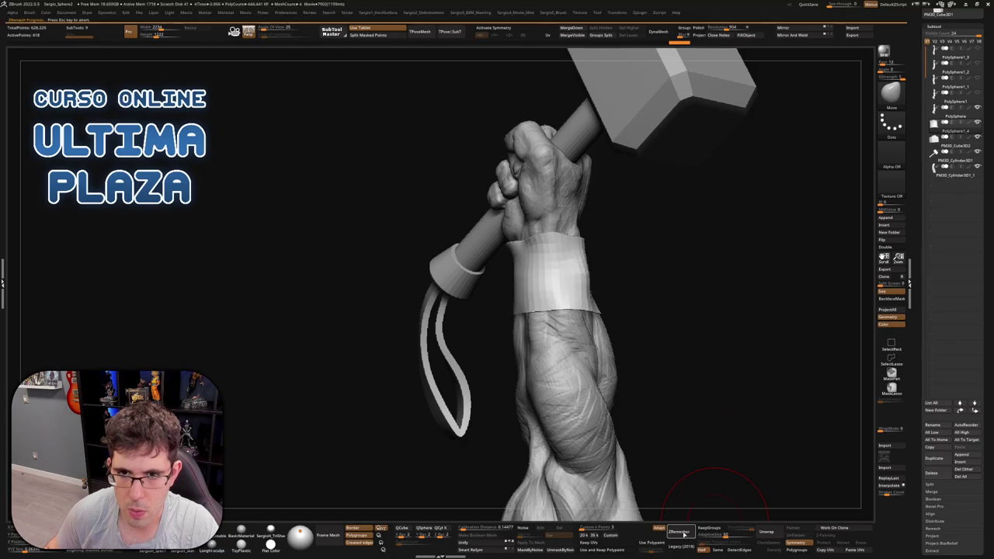
key("shift")
key("space")
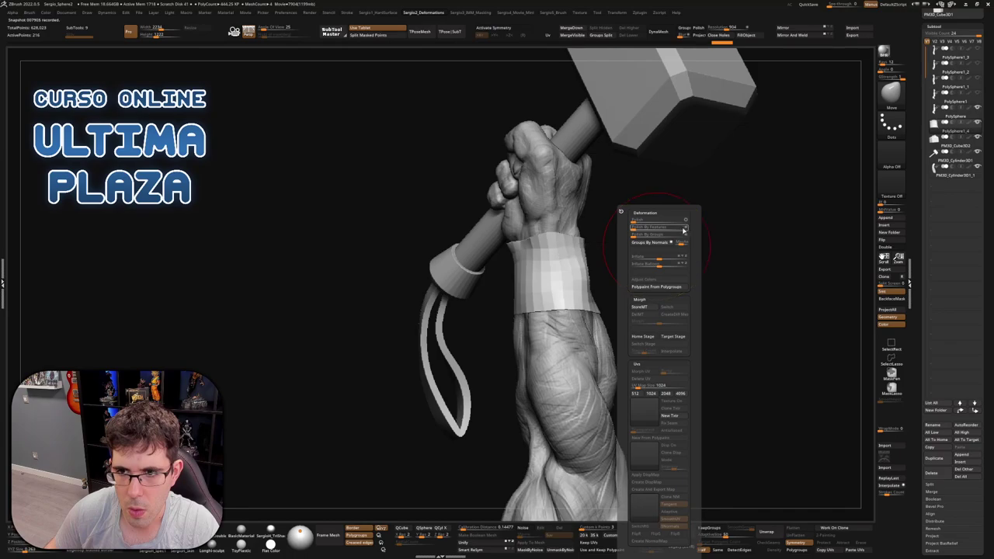
mouse_move(570, 268)
right_mouse_down()
mouse_move(621, 255)
mouse_move(537, 230)
mouse_move(604, 284)
mouse_move(609, 273)
mouse_move(594, 280)
mouse_move(578, 269)
mouse_move(598, 256)
mouse_move(626, 273)
mouse_move(599, 295)
mouse_move(694, 310)
mouse_move(716, 288)
mouse_move(682, 269)
right_mouse_up()
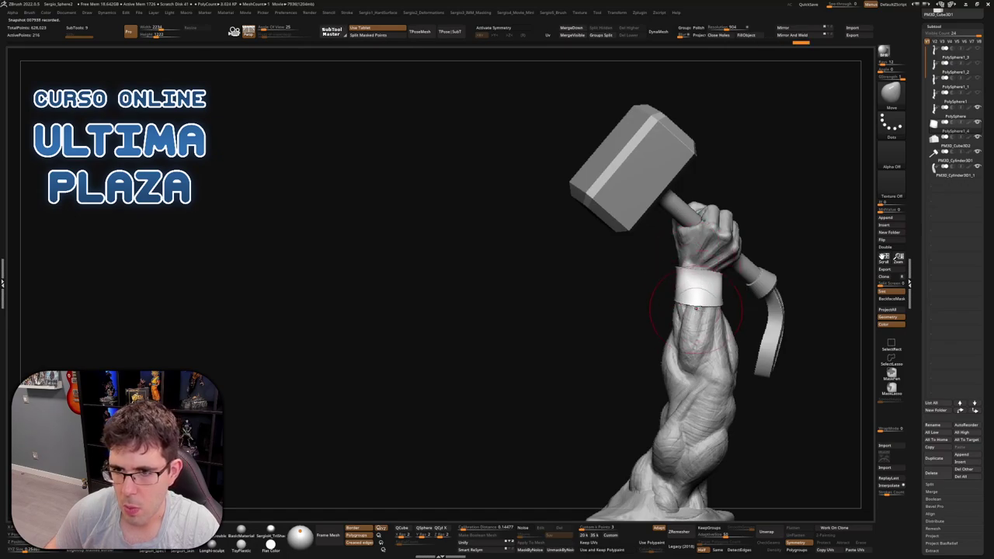
right_click_drag(691, 326, 698, 350, "ctrl")
mouse_move(738, 295)
right_mouse_down()
mouse_move(785, 279)
mouse_move(706, 279)
mouse_move(698, 326)
mouse_move(688, 285)
right_mouse_up()
key("space")
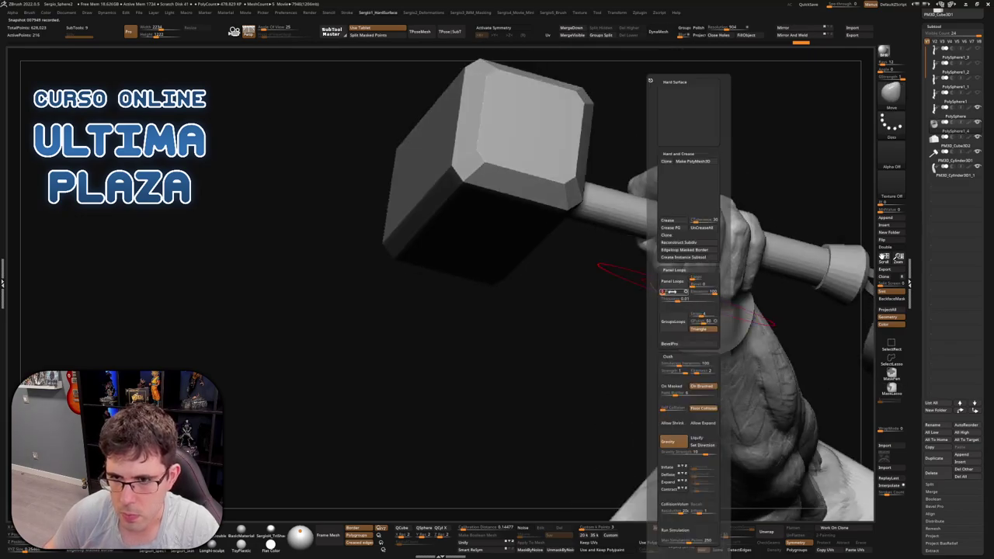
Apply Crease, thick Panel Loops and Crease PG to the wrist cuff from the Hard Surface menu
left_click(652, 301, "ctrl+shift")
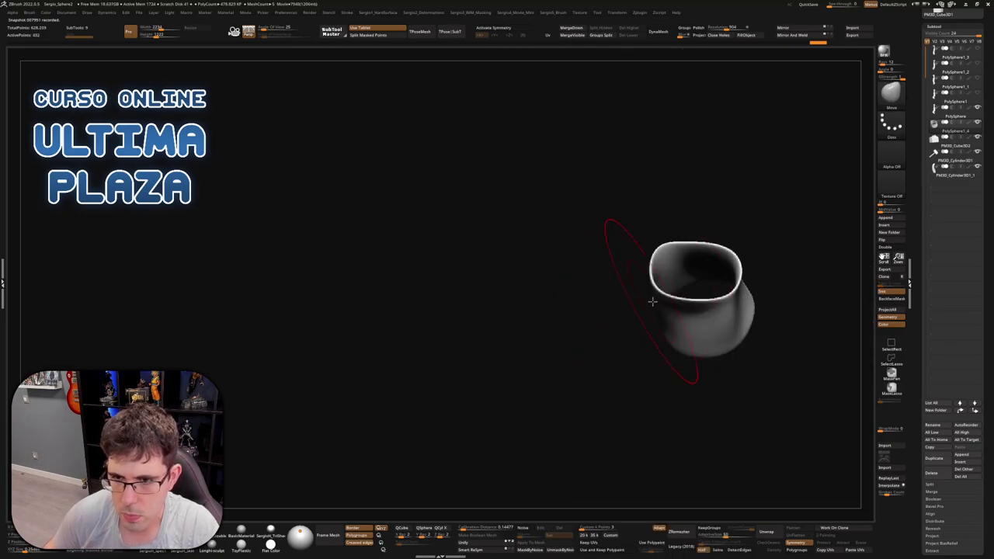
right_click_drag(652, 301, 685, 311, "ctrl")
left_click(665, 296, "ctrl+shift")
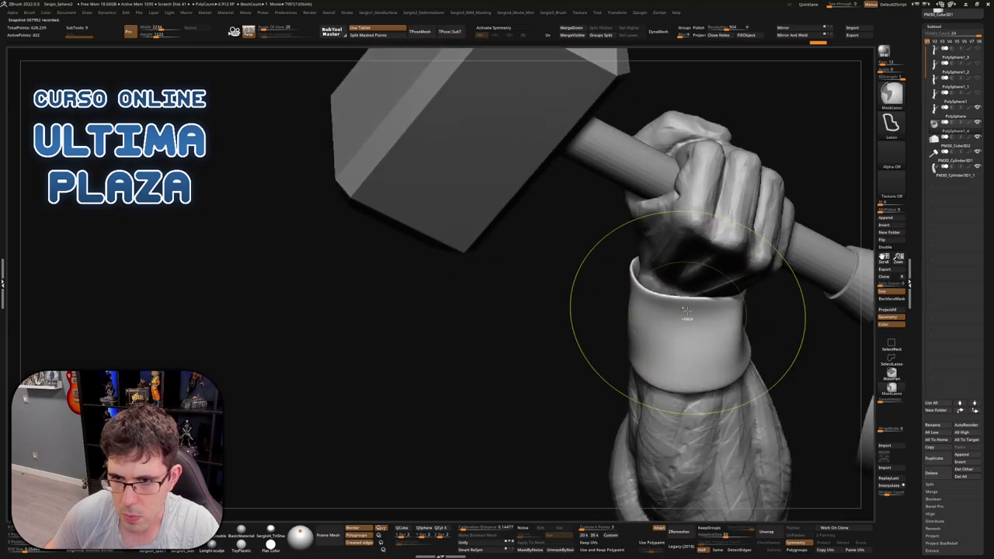
key("space")
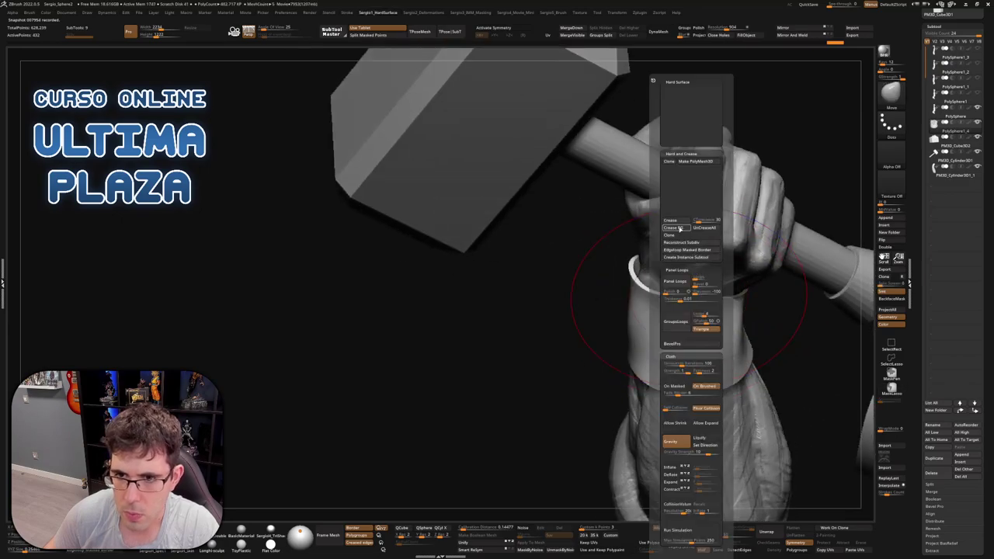
left_click(680, 227)
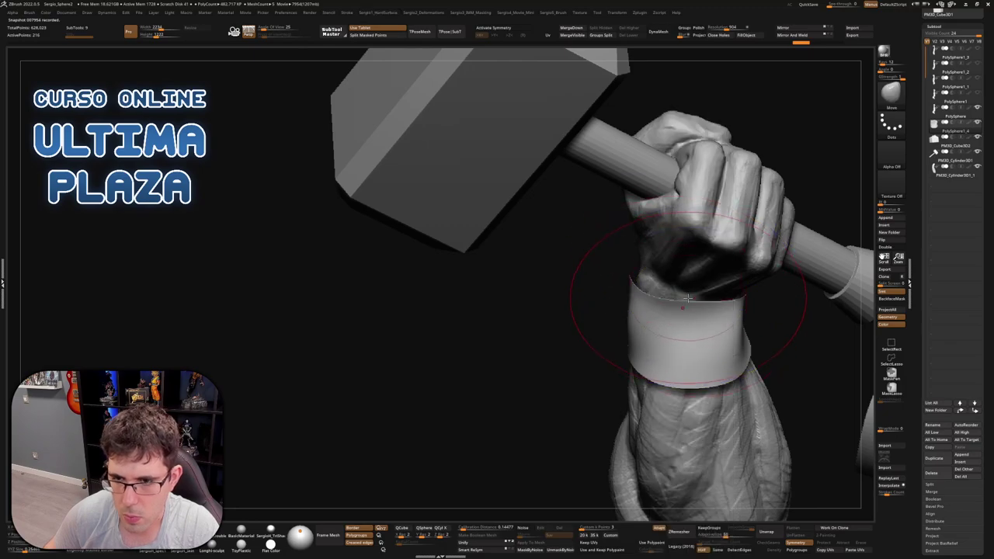
key("space")
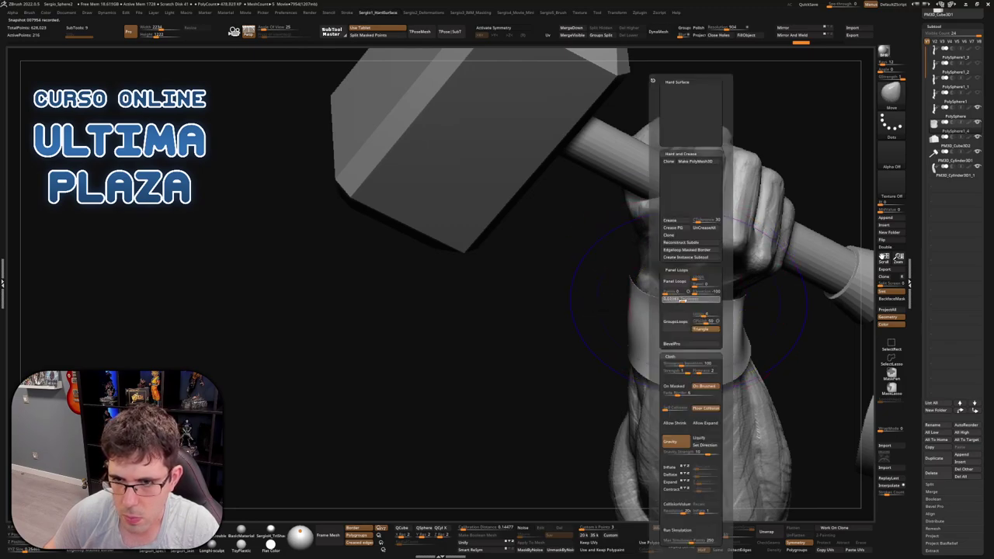
left_click(675, 281)
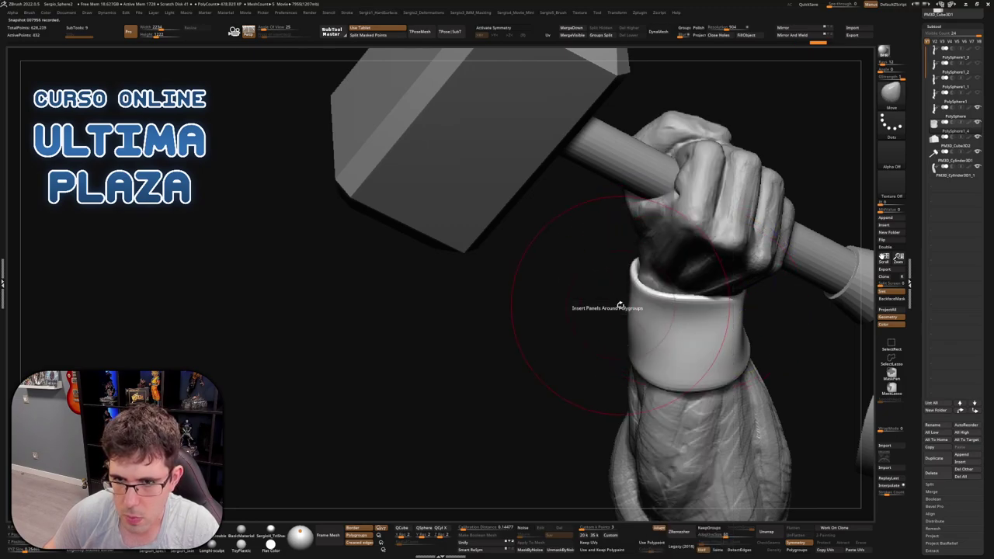
key("space")
left_click(675, 228)
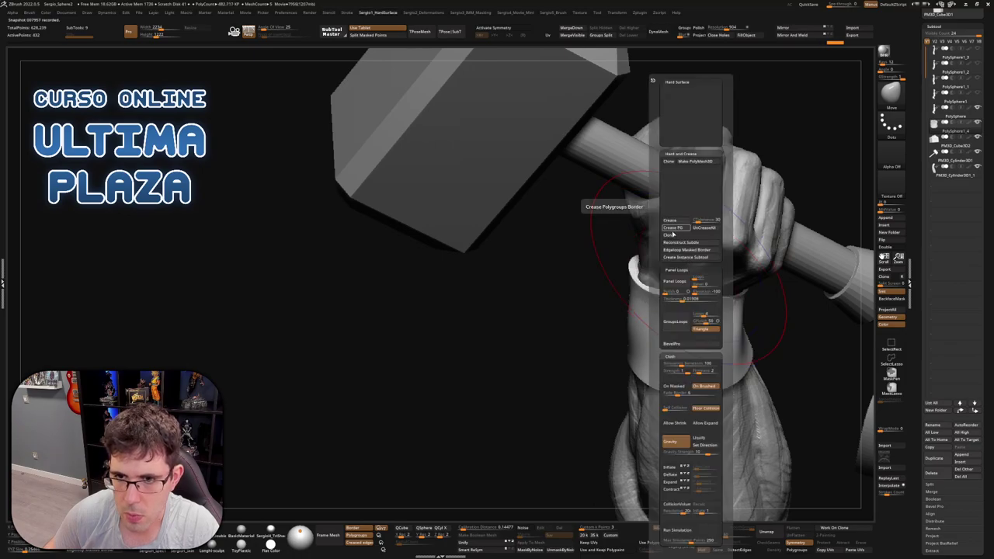
mouse_move(642, 311)
right_mouse_down()
mouse_move(632, 250)
mouse_move(737, 300)
mouse_move(648, 317)
right_mouse_up()
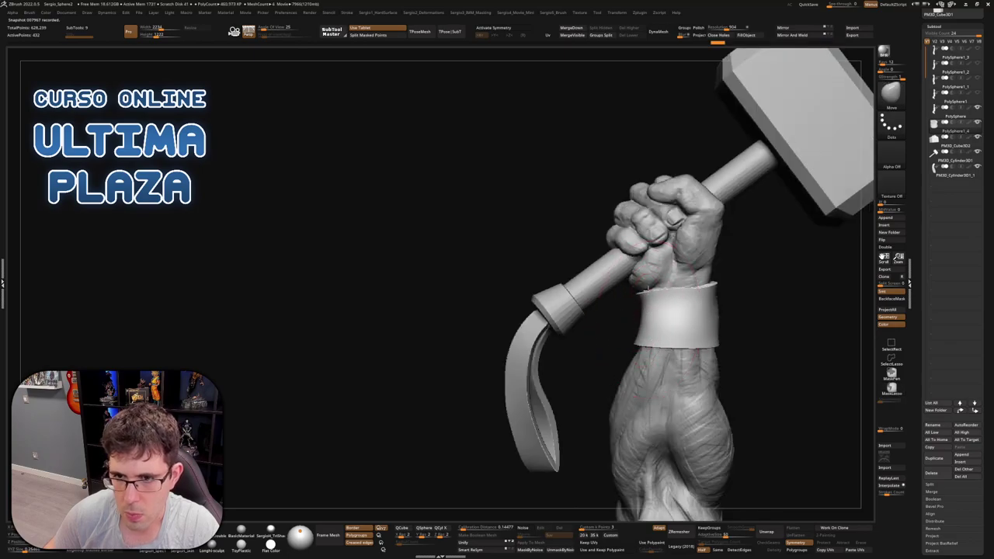
Smooth the cuff's top edge, then orbit and zoom to frame arm, hammer and pedestal
left_click_drag(650, 291, 645, 293)
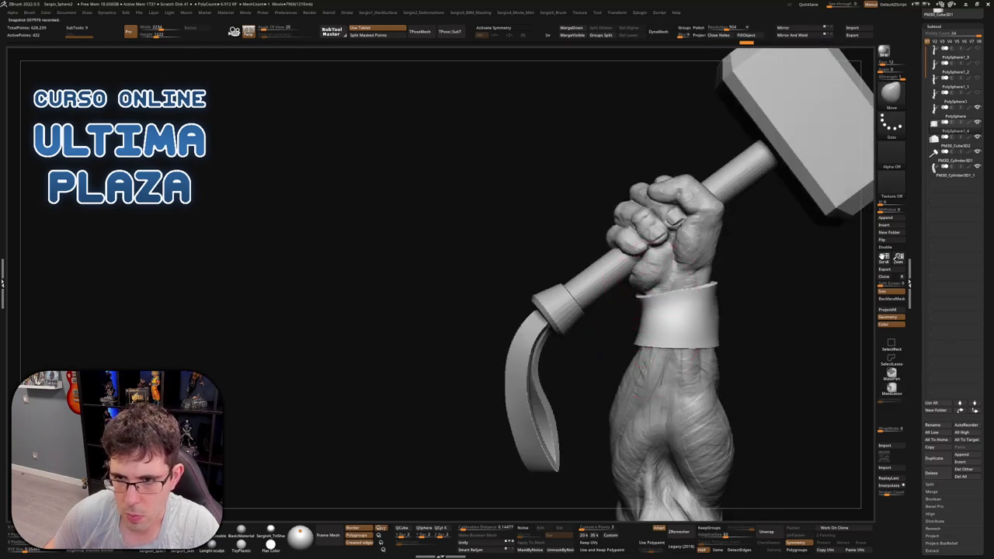
mouse_move(644, 293)
right_mouse_down()
mouse_move(644, 342)
mouse_move(566, 357)
right_mouse_up()
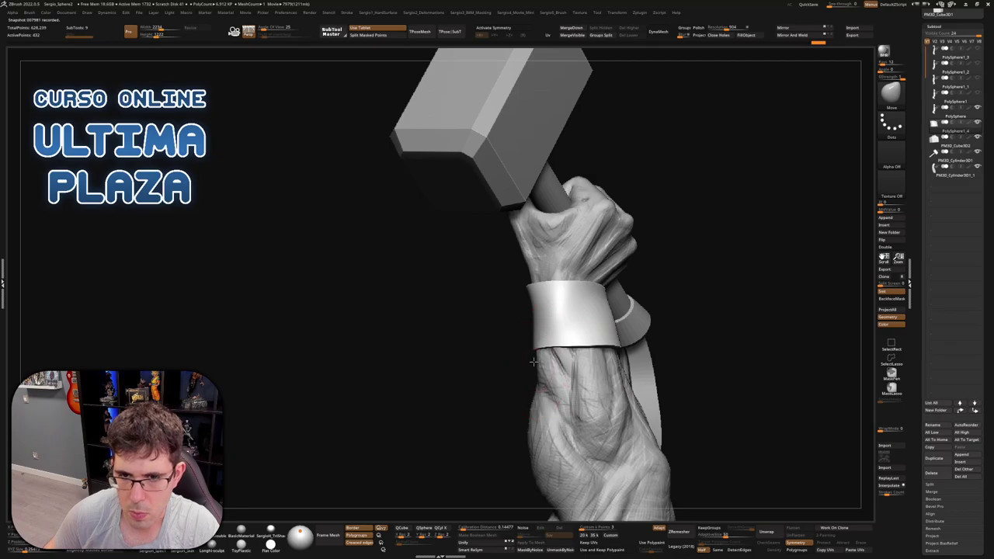
mouse_move(596, 325)
right_mouse_down()
mouse_move(609, 319)
mouse_move(580, 353)
mouse_move(590, 324)
mouse_move(672, 305)
mouse_move(703, 353)
mouse_move(697, 311)
mouse_move(698, 351)
right_mouse_up()
key("ctrl")
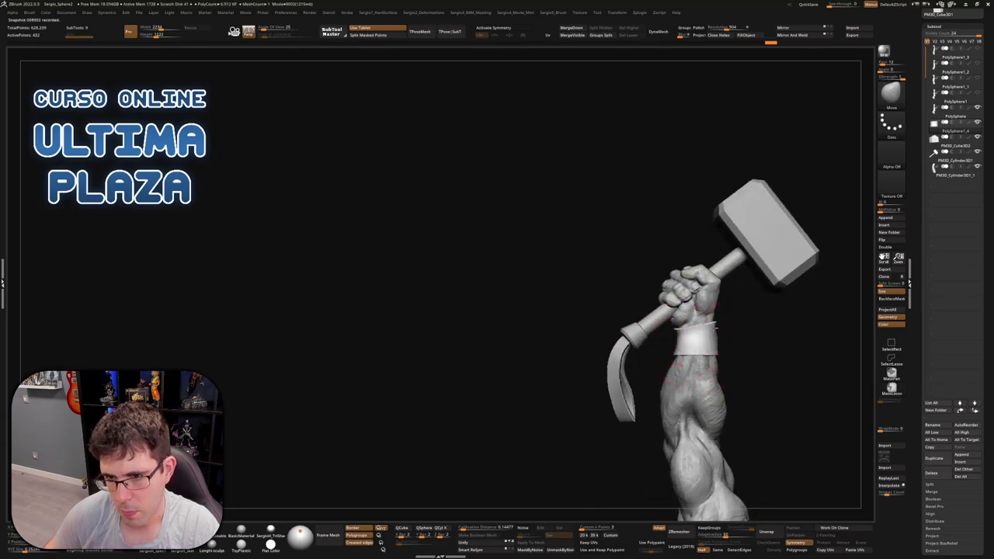
right_click_drag(713, 330, 624, 231)
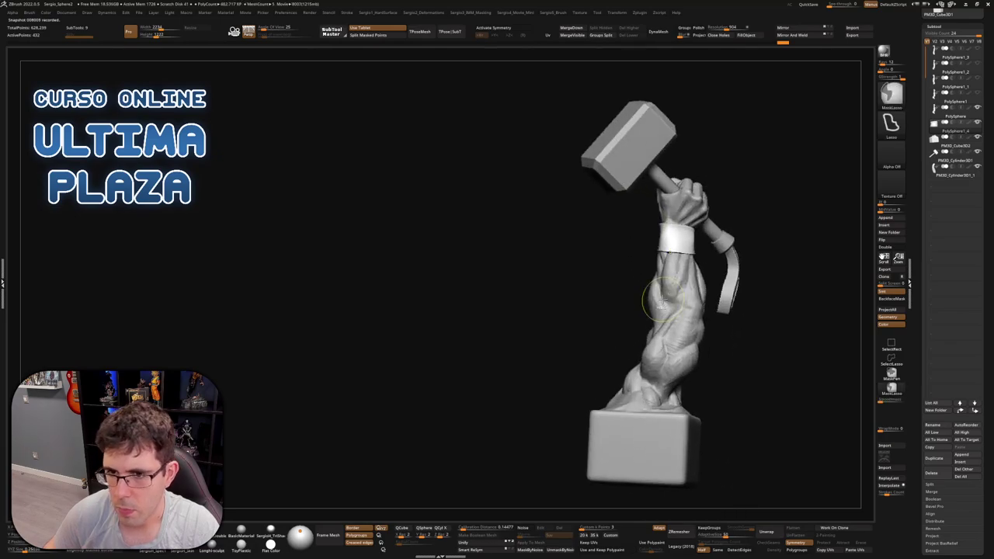
right_click_drag(623, 271, 655, 292)
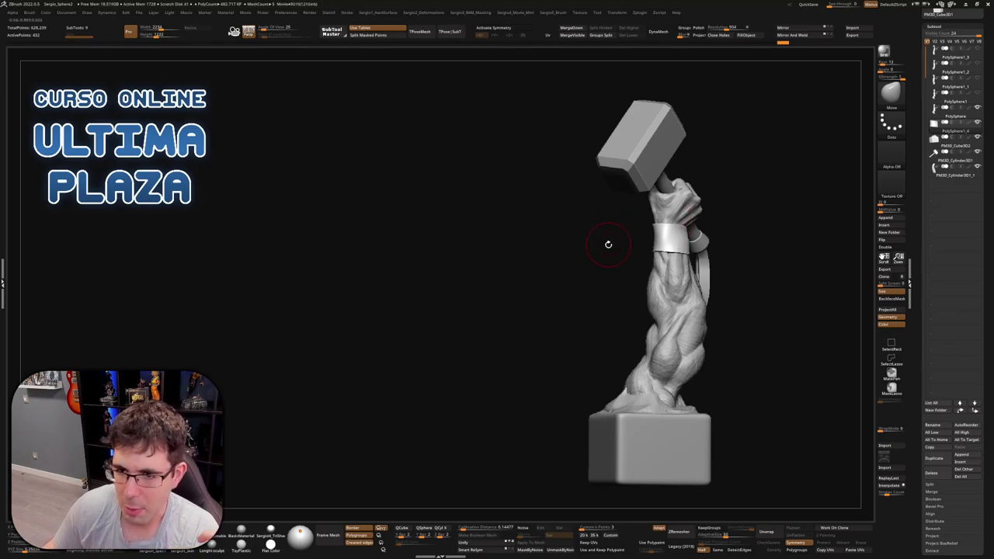
mouse_move(605, 243)
left_mouse_down()
mouse_move(598, 257)
mouse_move(608, 249)
left_mouse_up()
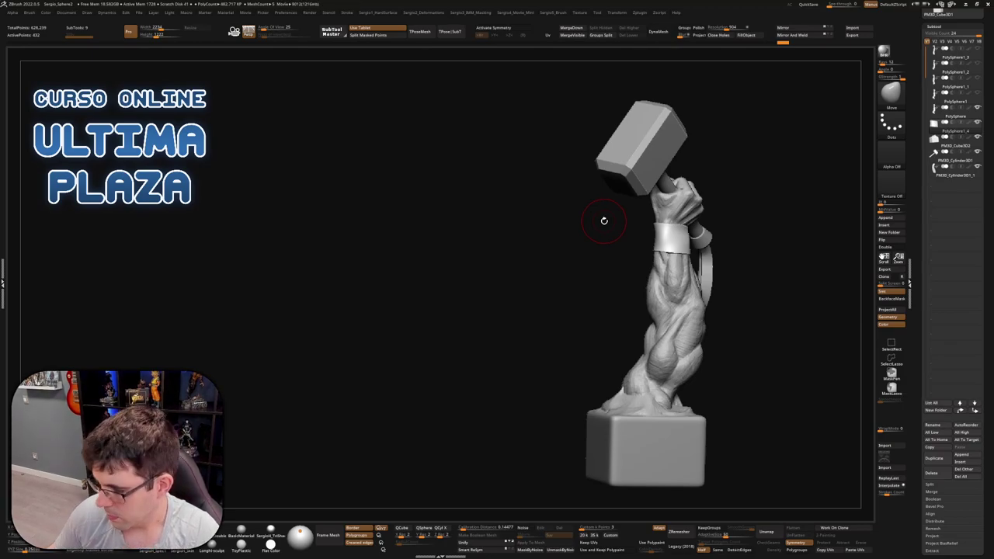
mouse_move(362, 233)
left_mouse_down()
mouse_move(443, 256)
mouse_move(520, 217)
mouse_move(580, 259)
mouse_move(523, 255)
mouse_move(549, 256)
mouse_move(553, 274)
left_mouse_up()
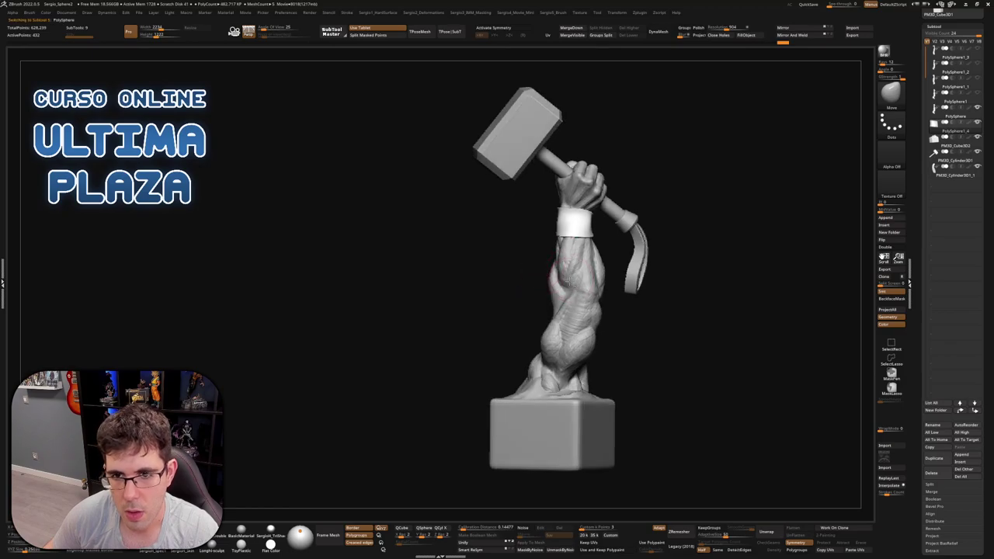
Solo the arm and duplicate it as the new PolySphere1_5 subtool
left_click(574, 295, "alt")
key("ctrl+shift+d")
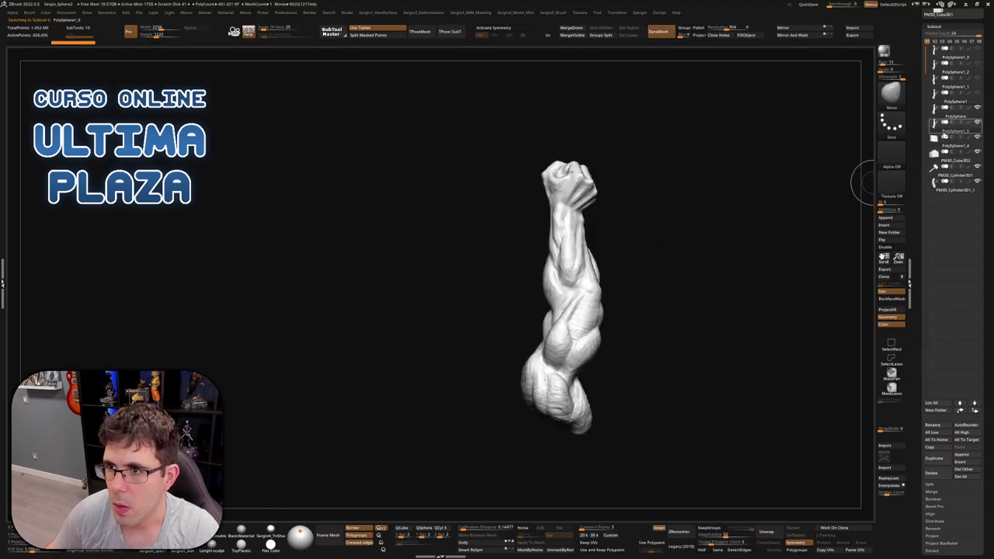
left_click(946, 131)
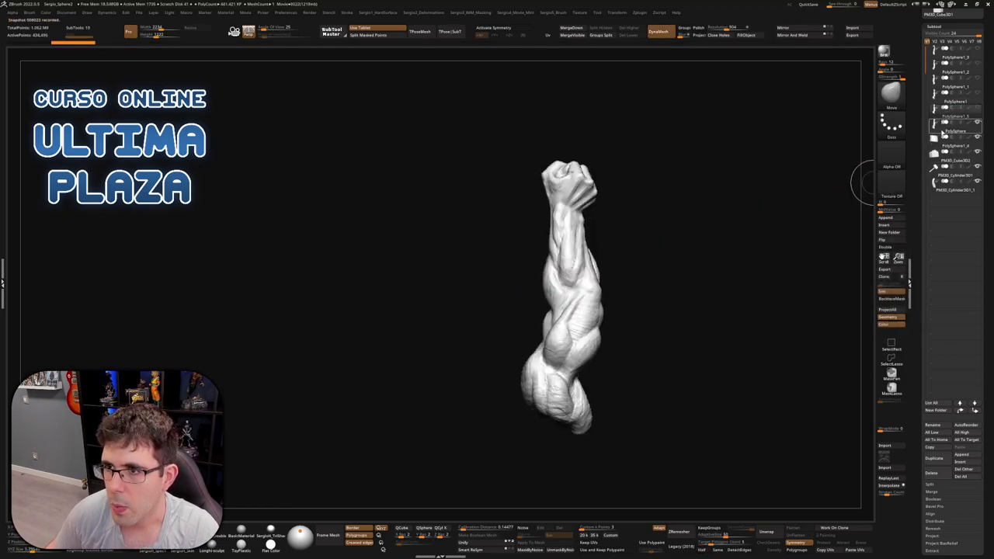
left_click(941, 123)
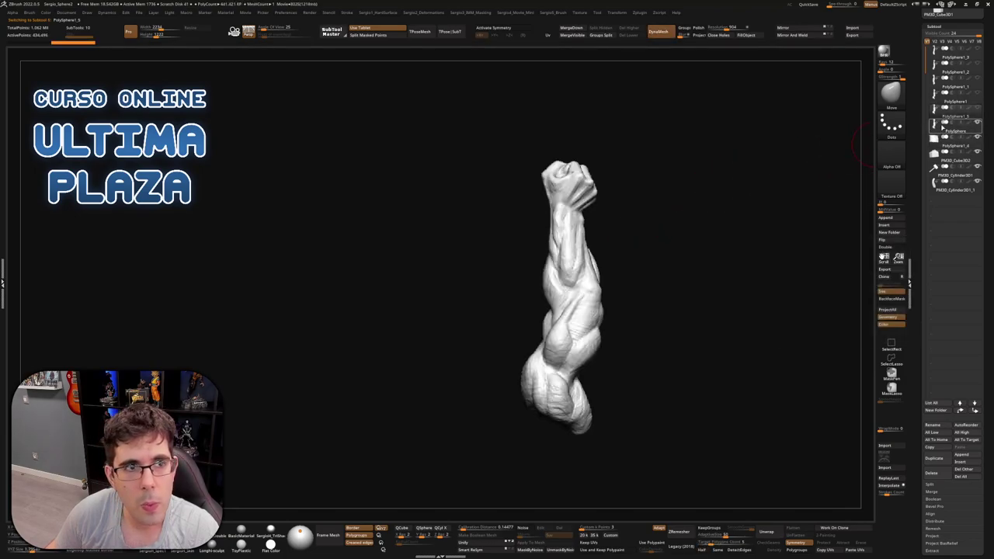
scroll(546, 250, "up", 3)
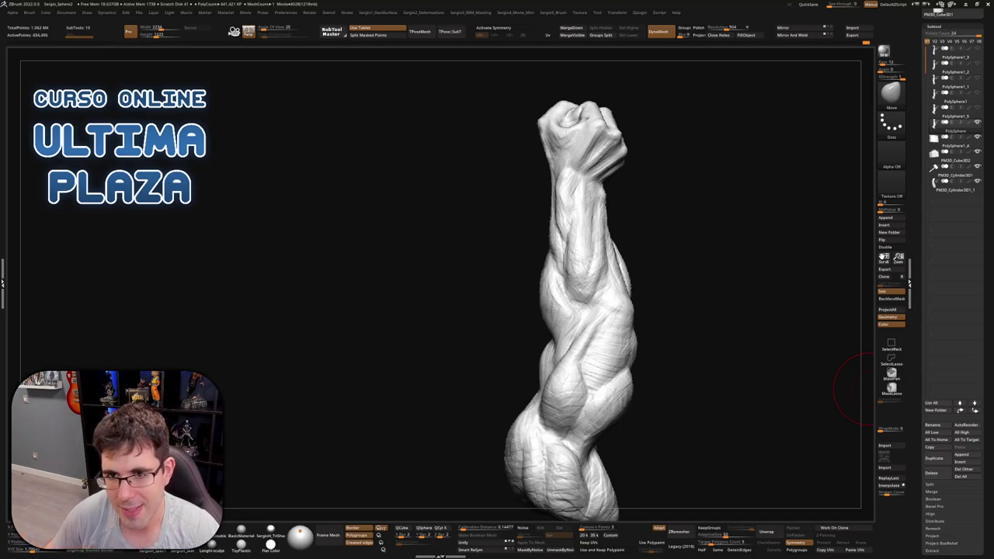
Select PolySphere1_5, toggle the Deformation menu, and zoom into the arm's twisted lower part
left_click(942, 132)
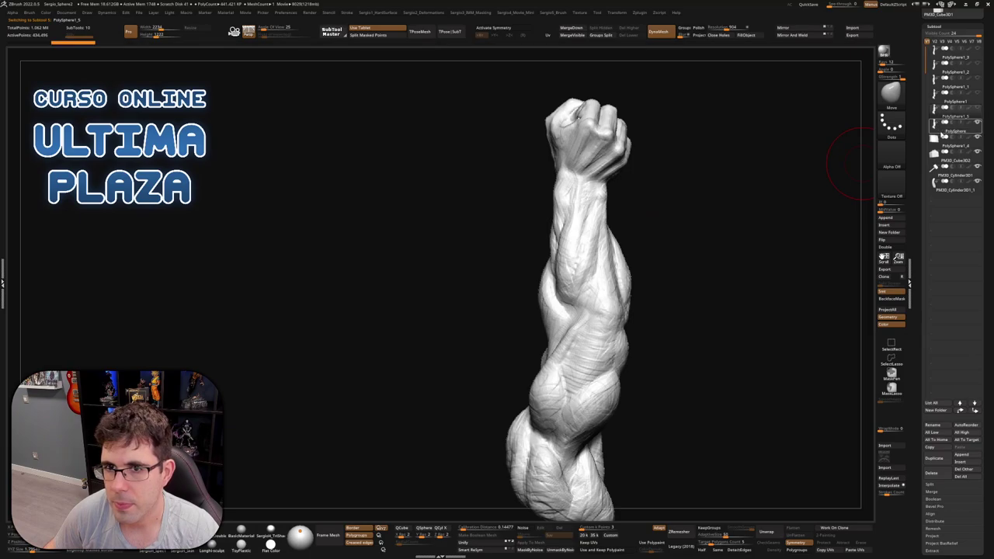
key("d")
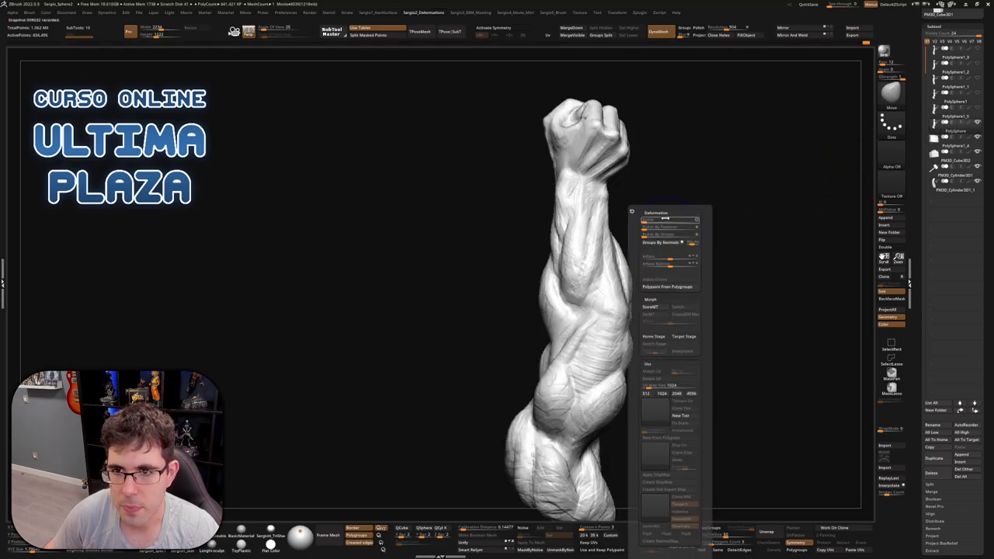
key("d")
key("d")
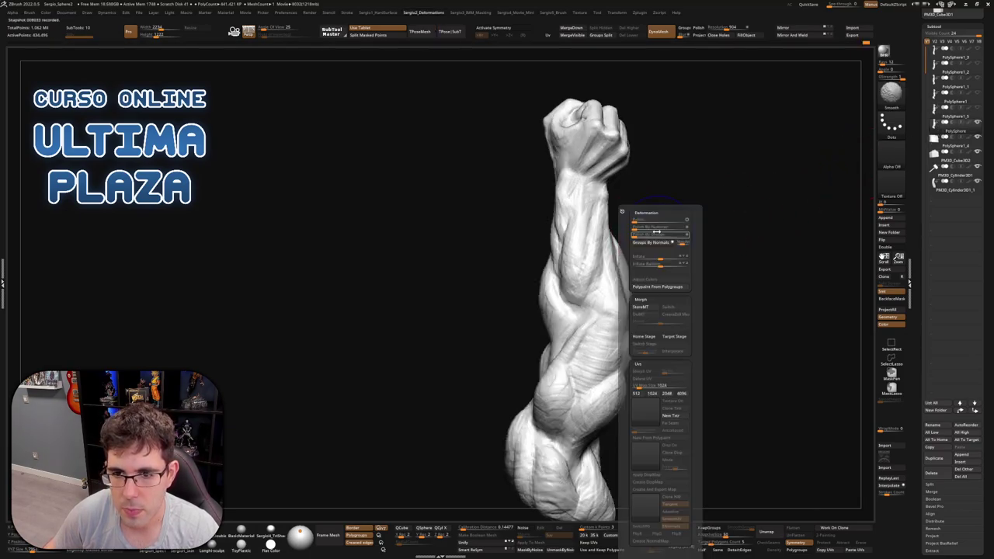
key("d")
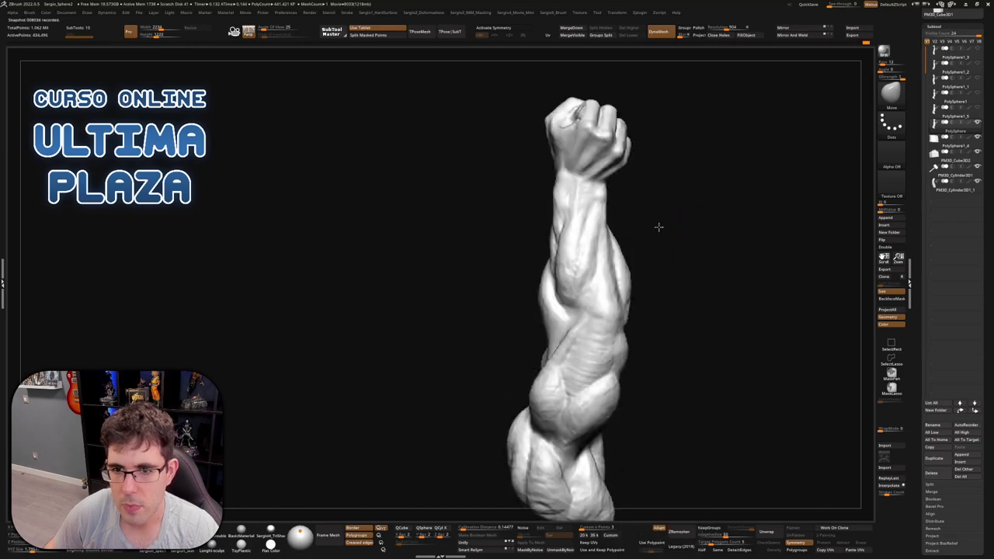
left_click_drag(657, 226, 577, 319)
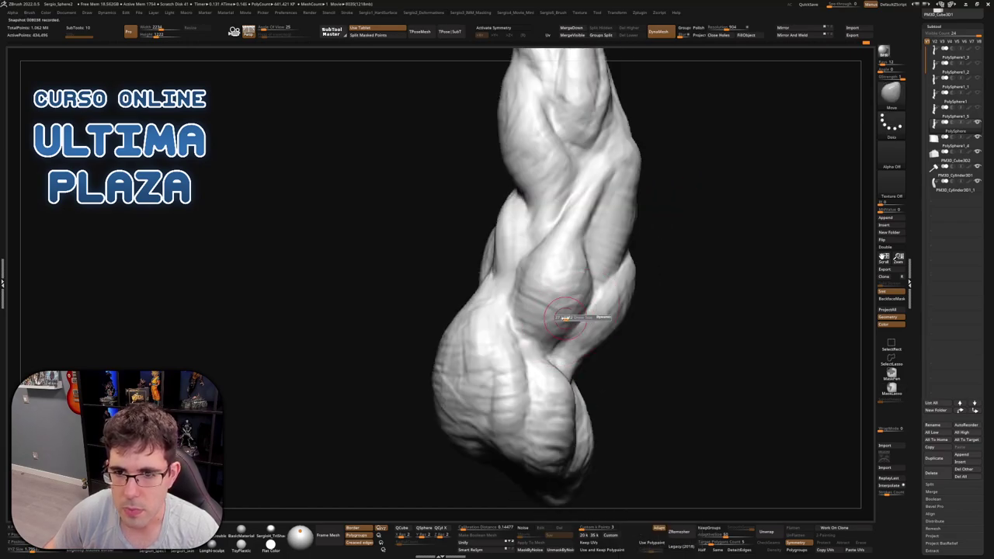
Set the brush alpha to Alpha 28 with a radial fade
left_click(885, 160)
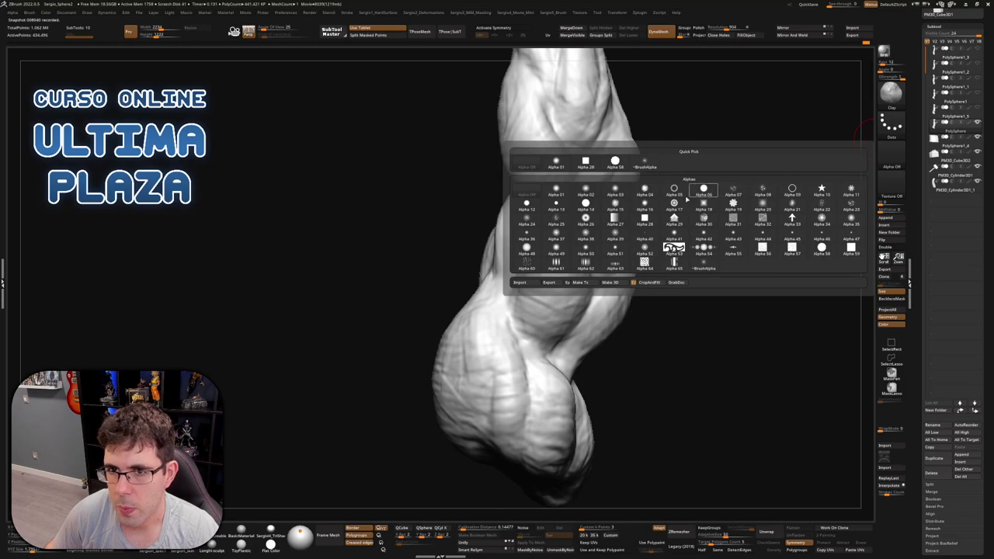
left_click(585, 161)
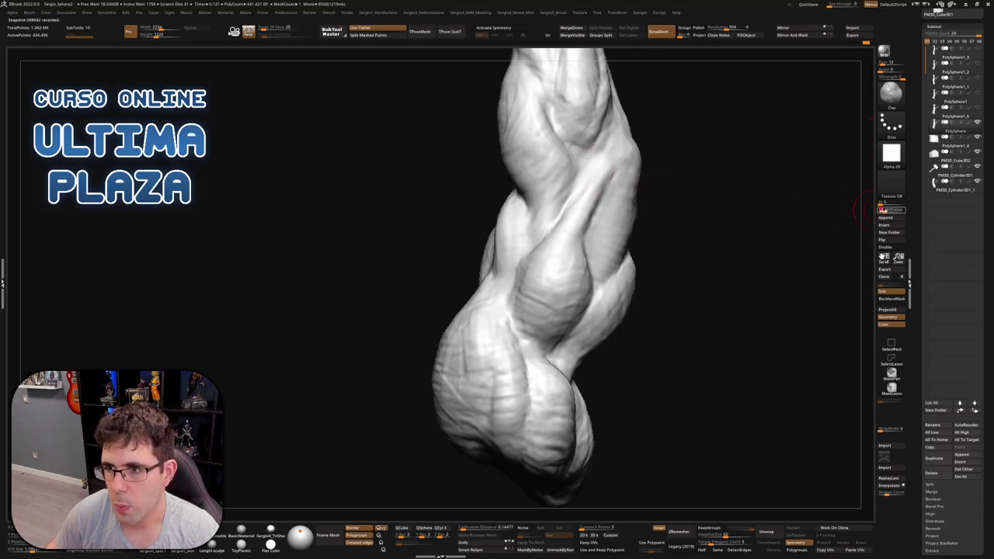
left_click(881, 202)
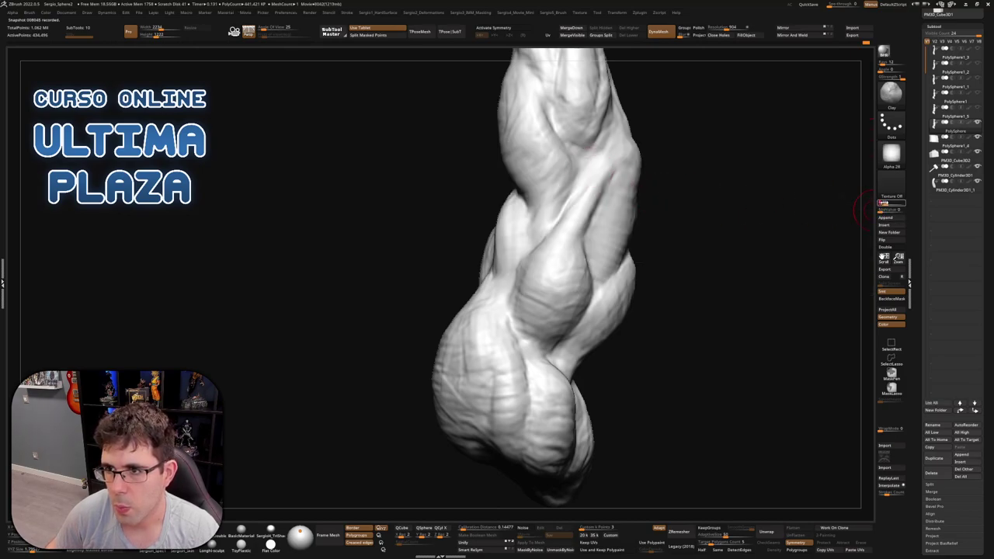
left_click_drag(797, 225, 558, 318, "alt")
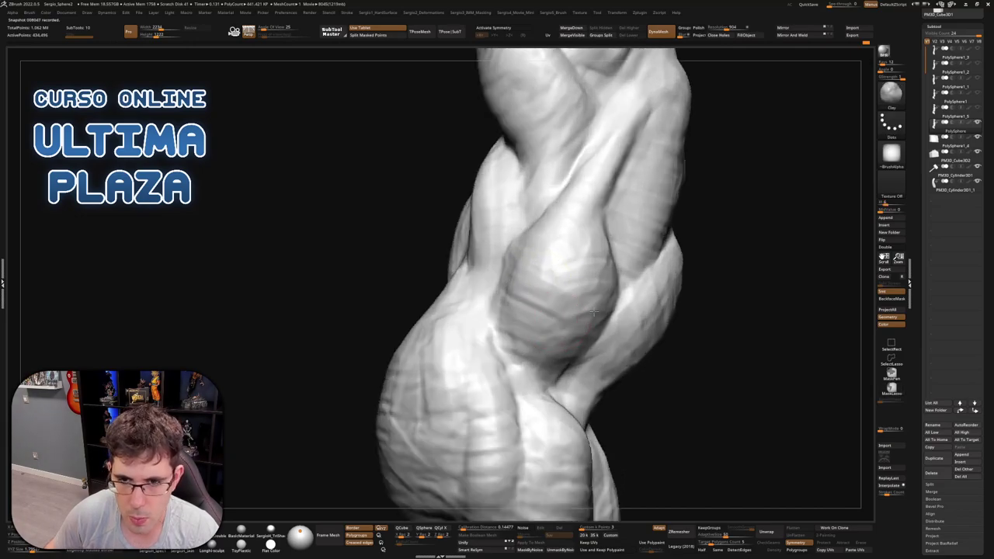
right_click_drag(557, 318, 574, 372)
With the Smooth Strong brush, smooth the rounded bulge in the twisted section of the forearm
key("b")
left_click(581, 412)
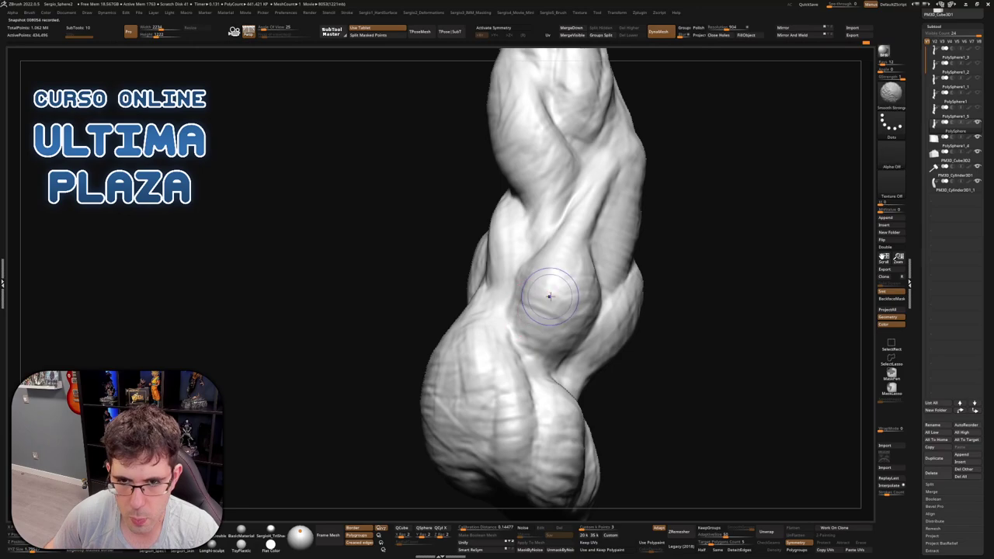
mouse_move(543, 288)
right_mouse_down()
mouse_move(587, 276)
mouse_move(530, 316)
right_mouse_up()
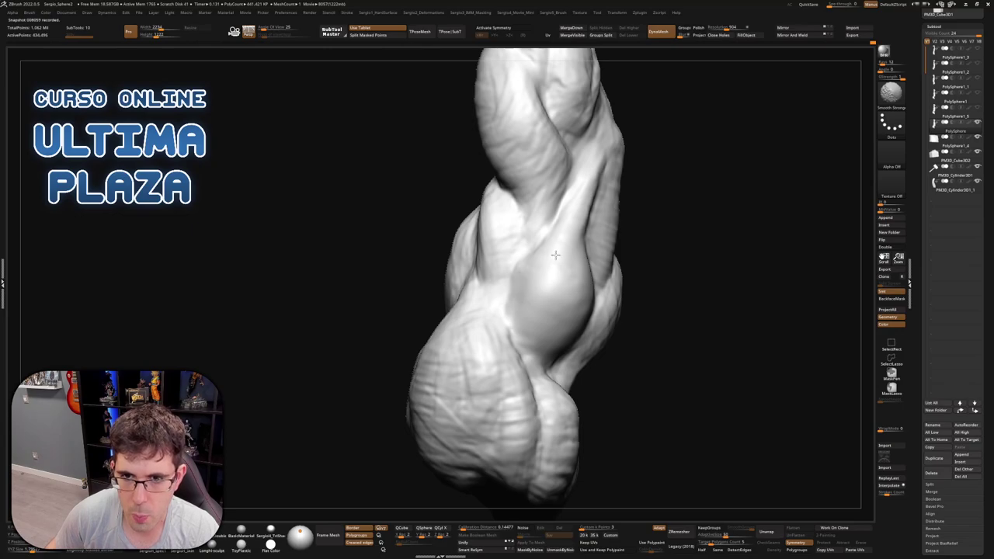
right_click_drag(551, 259, 579, 187)
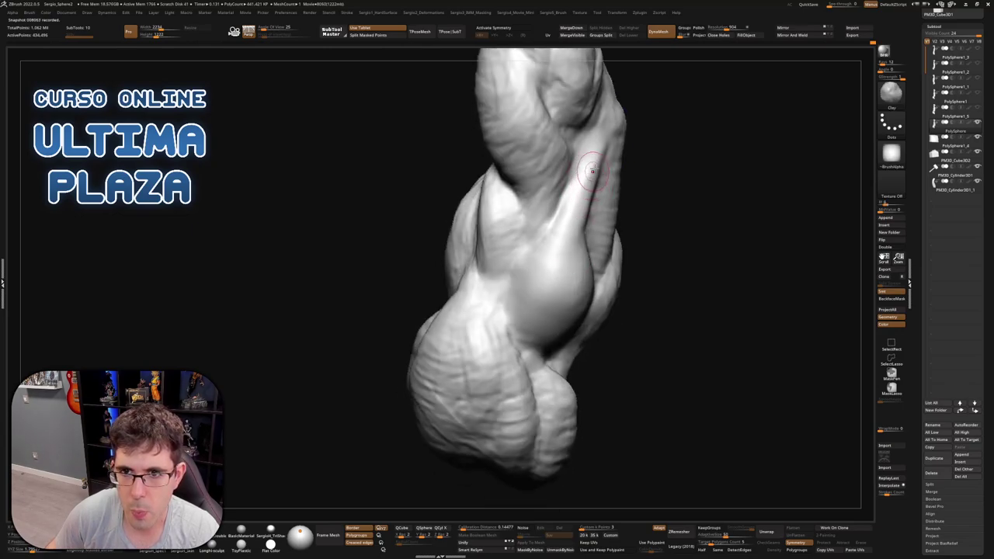
right_click_drag(553, 290, 565, 218)
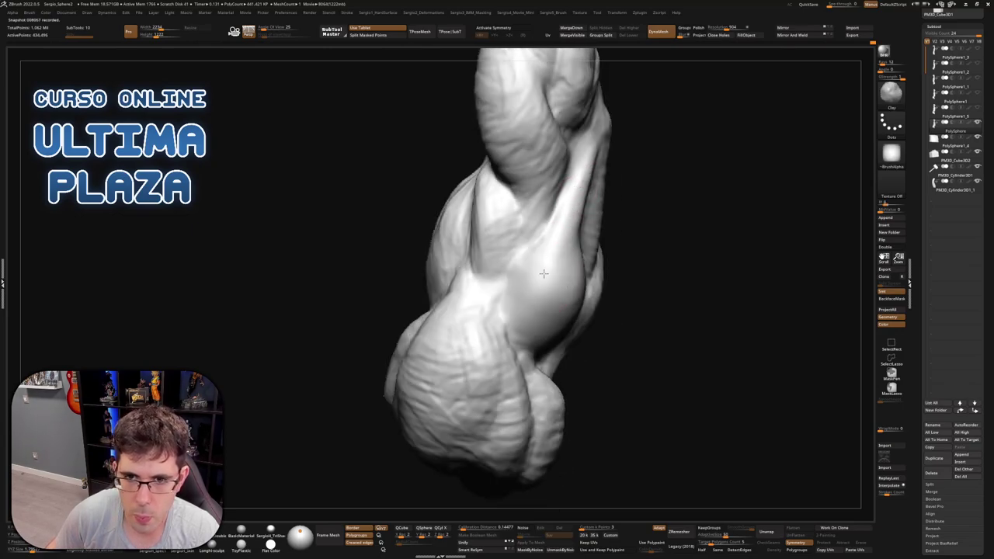
right_click_drag(548, 313, 545, 277)
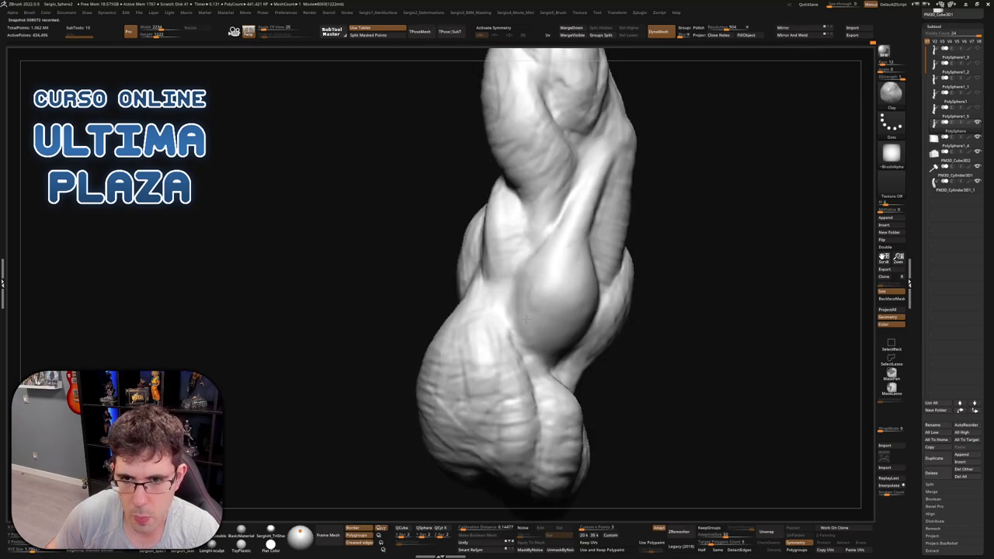
right_click_drag(572, 325, 589, 320)
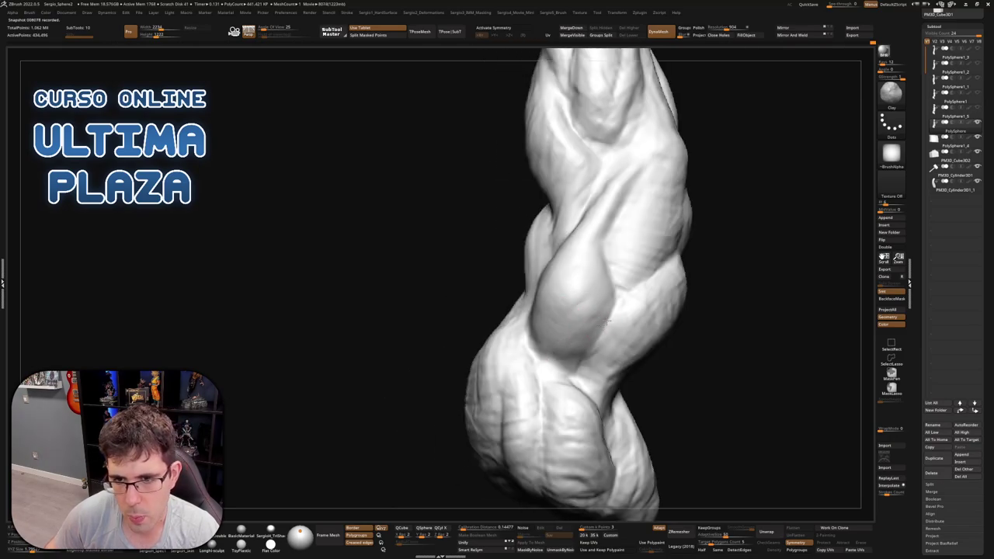
key("shift")
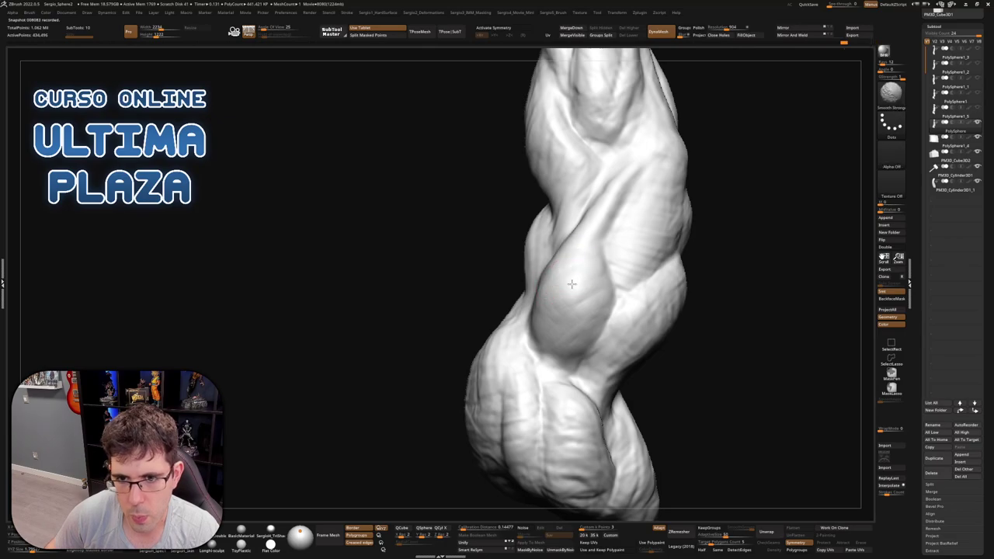
right_click_drag(575, 344, 548, 363)
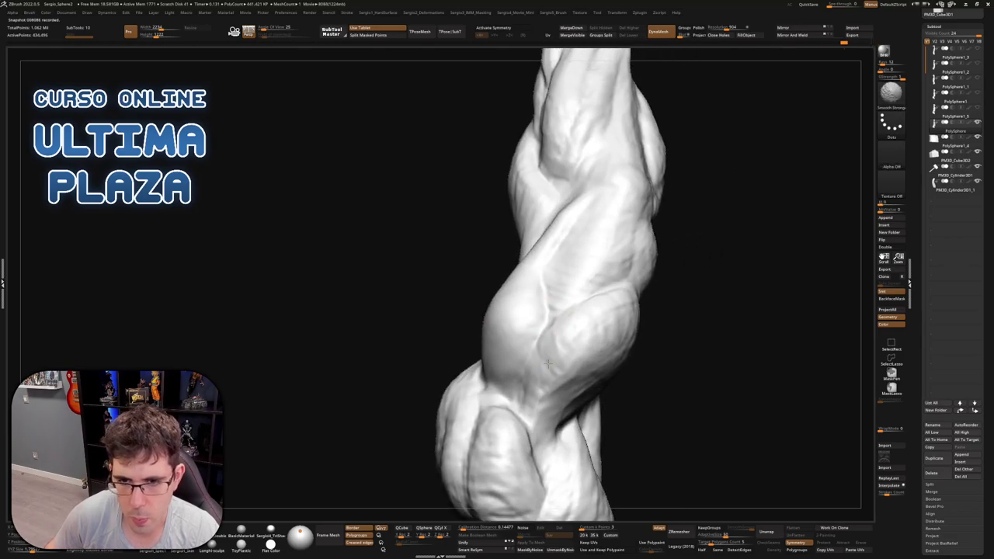
mouse_move(536, 406)
right_mouse_down()
mouse_move(593, 339)
mouse_move(660, 384)
right_mouse_up()
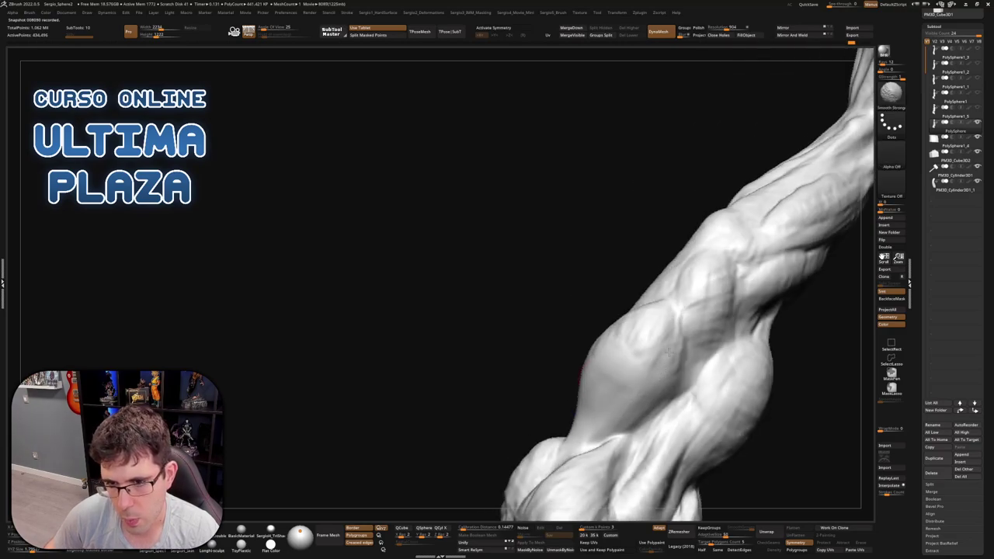
mouse_move(639, 344)
right_mouse_down()
mouse_move(660, 313)
mouse_move(622, 310)
mouse_move(619, 299)
mouse_move(550, 310)
right_mouse_up()
Switch to Clay Buildup (BCL) and alternate with Shift-smoothing on the lower forearm muscle bulge
key("b")
key("c")
key("l")
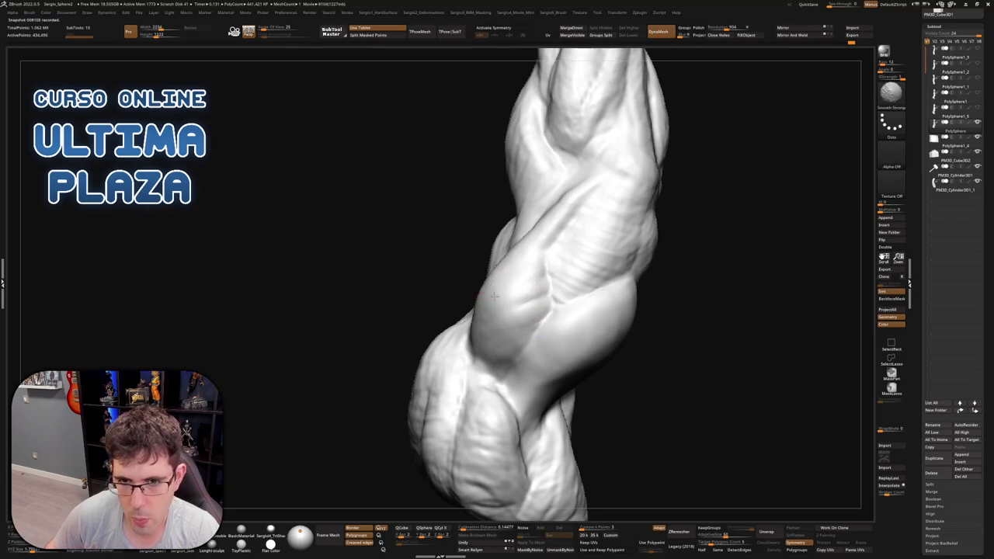
mouse_move(487, 296)
right_mouse_down()
mouse_move(534, 336)
mouse_move(543, 309)
right_mouse_up()
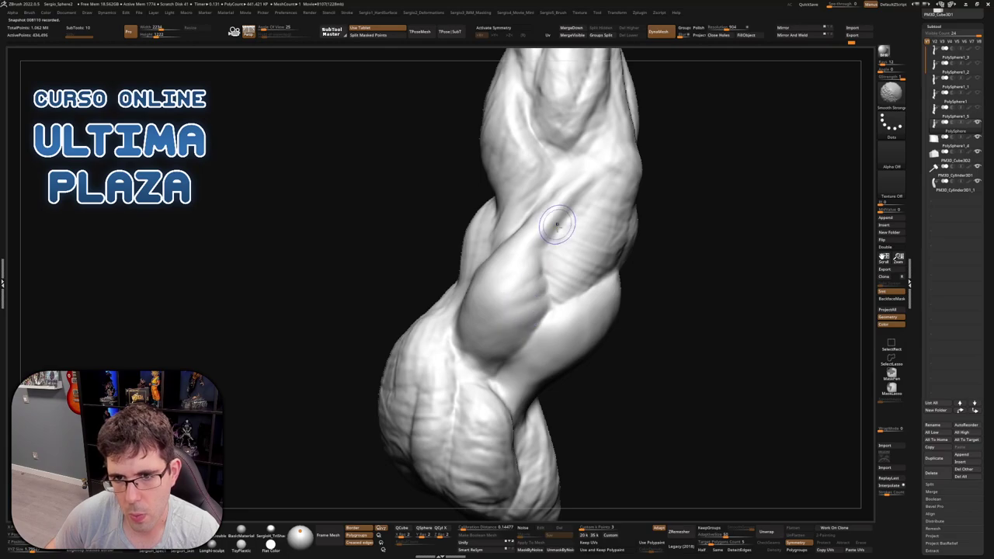
right_click_drag(605, 264, 525, 330)
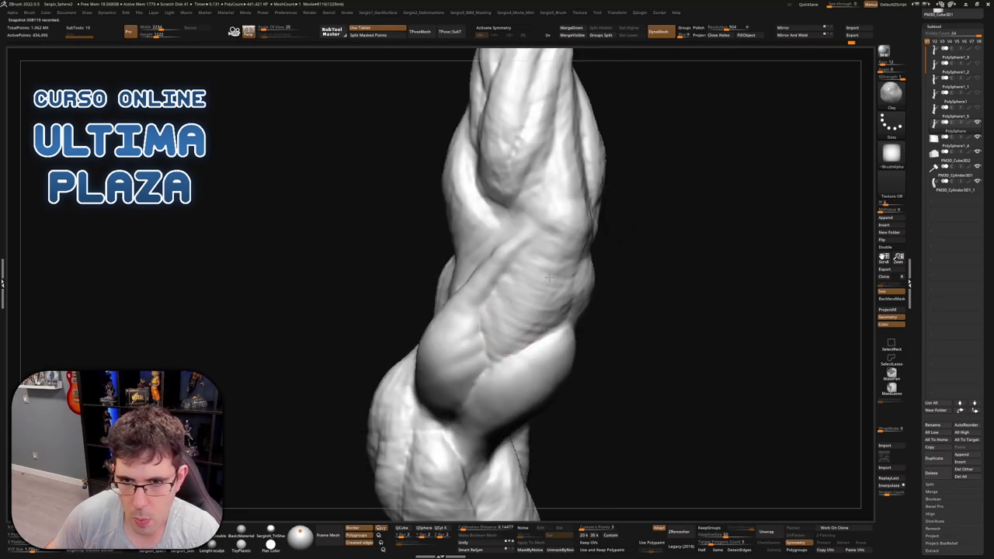
key("shift")
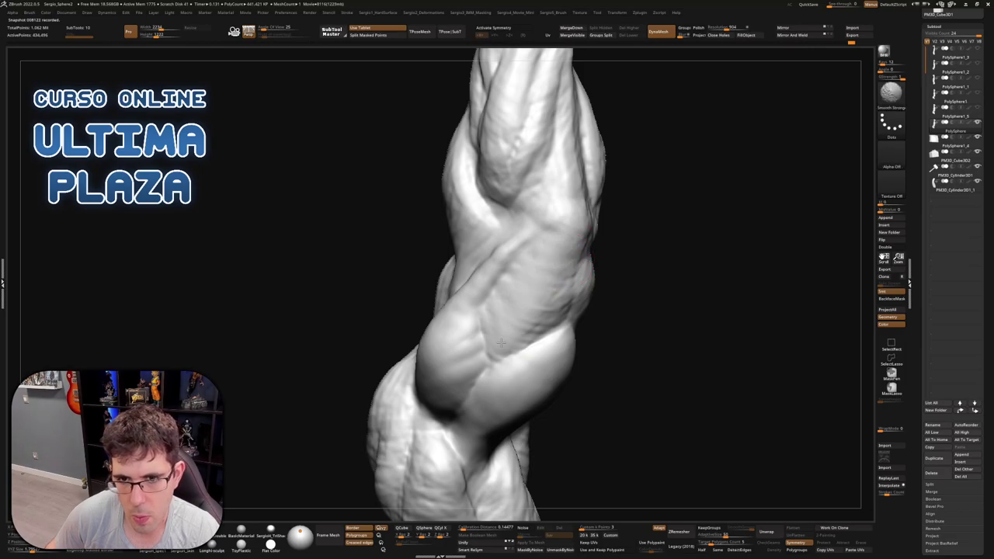
right_click_drag(501, 342, 539, 282)
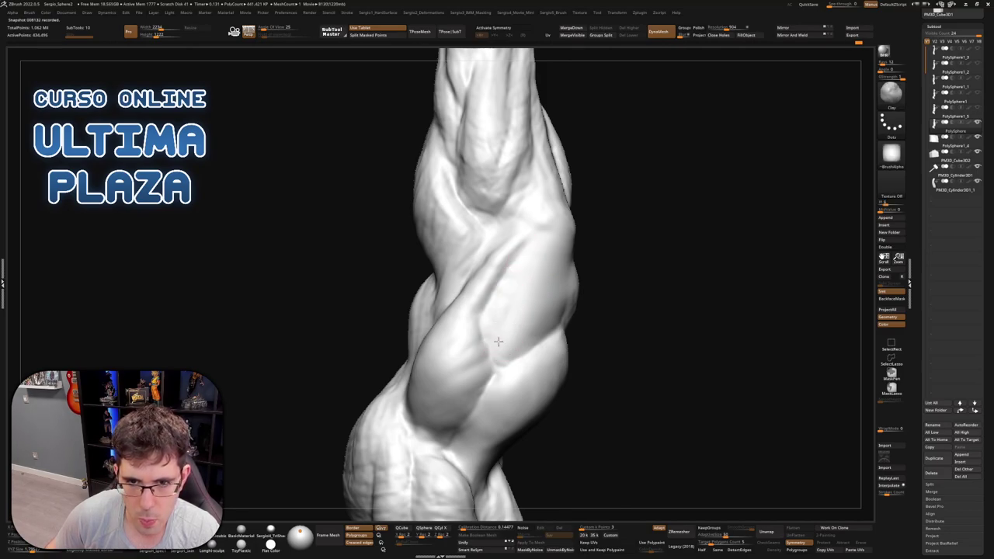
key("shift")
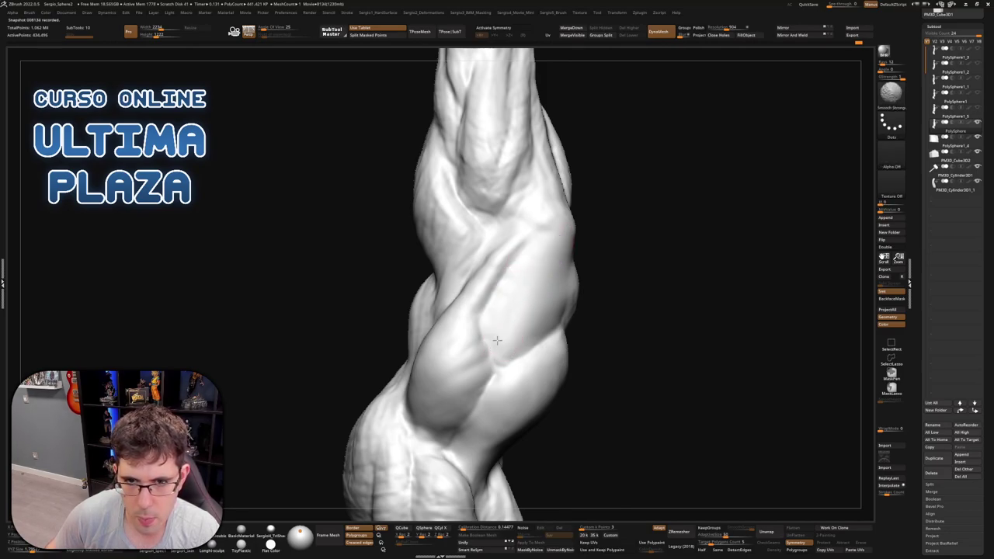
right_click_drag(509, 340, 508, 380)
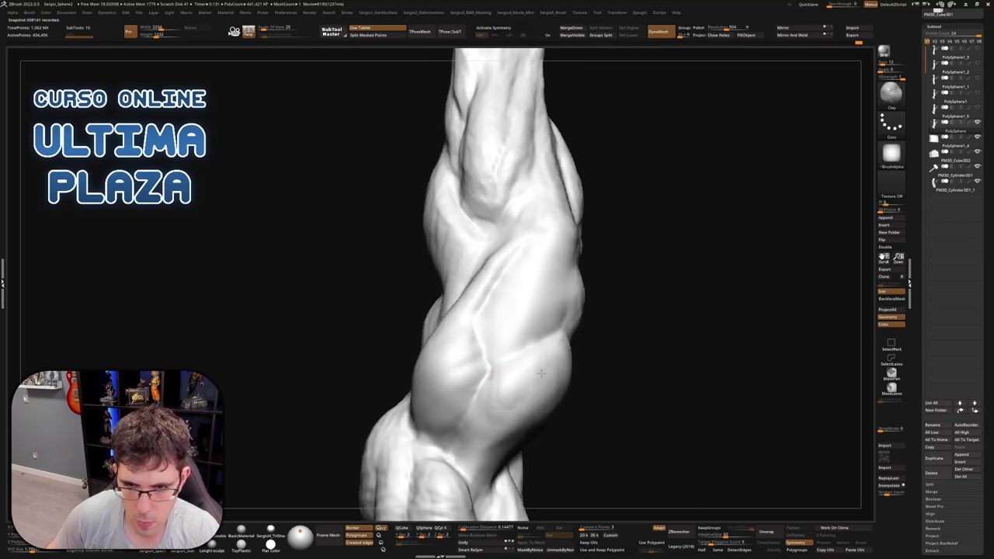
right_click_drag(535, 386, 549, 344)
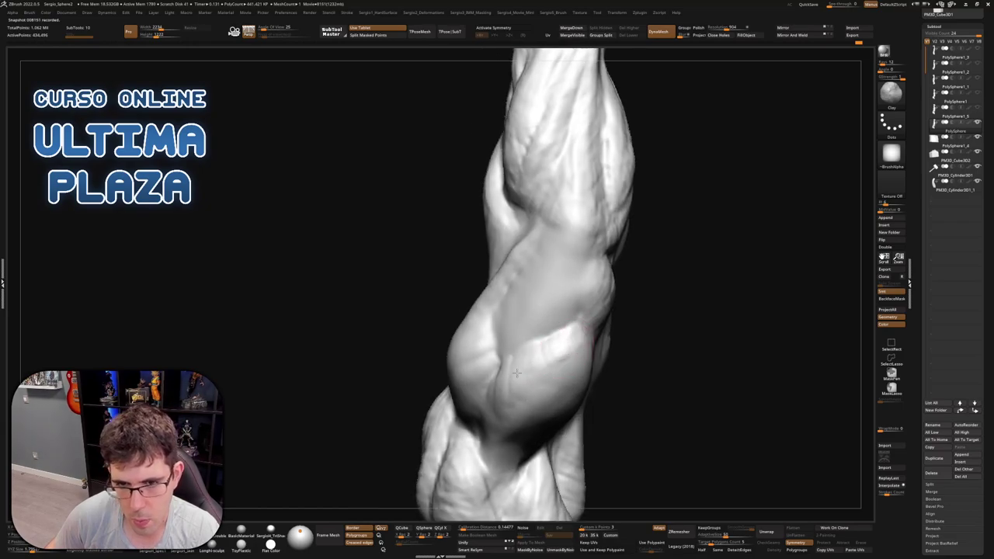
key("shift")
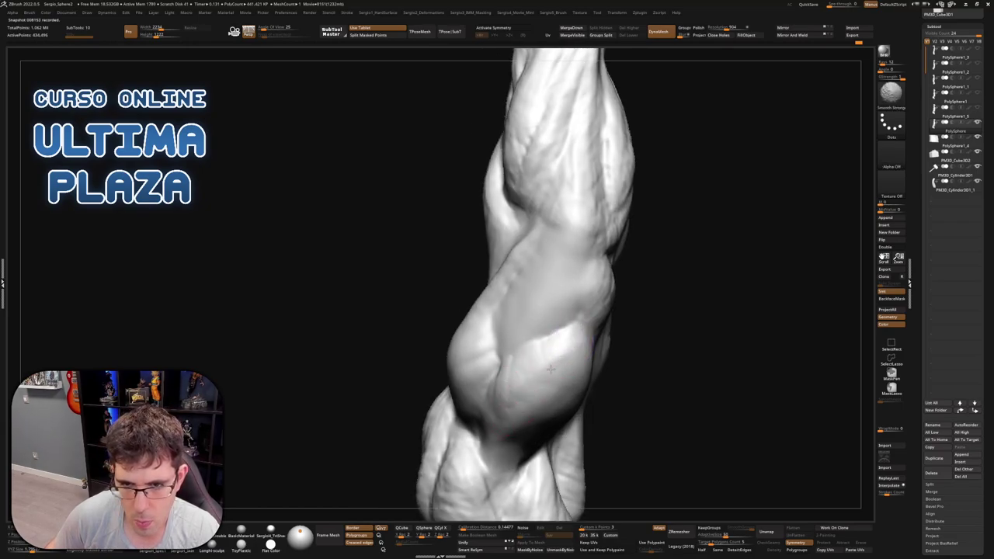
mouse_move(512, 384)
right_mouse_down()
mouse_move(506, 326)
mouse_move(455, 318)
mouse_move(511, 305)
right_mouse_up()
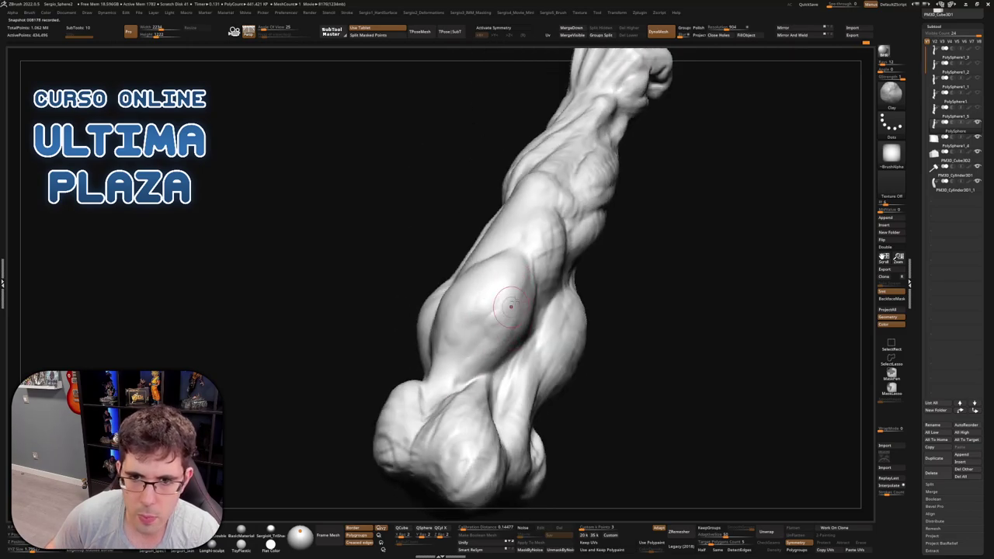
Build up the bulging lower forearm muscles and Shift-smooth their surface from several angles
right_click_drag(505, 320, 500, 355)
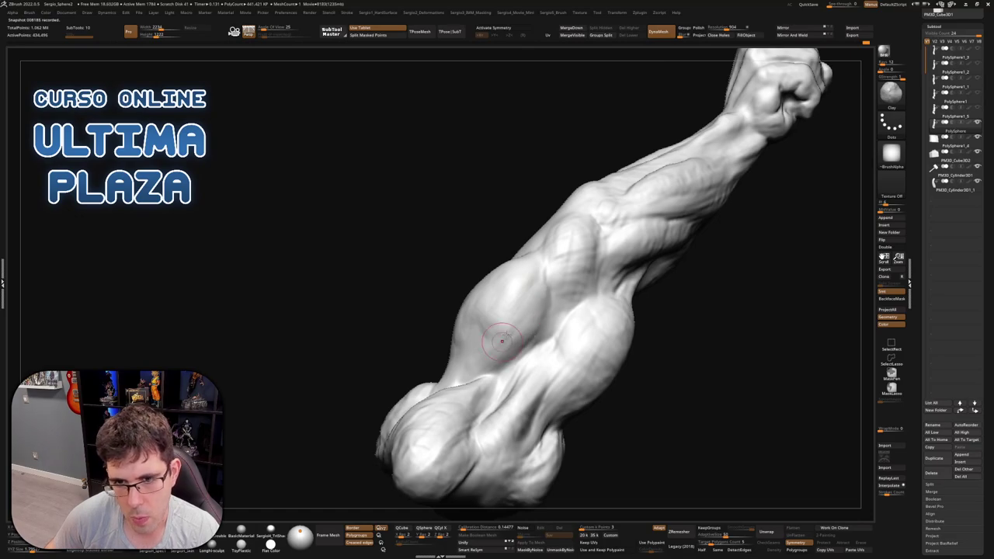
right_click_drag(473, 318, 499, 299)
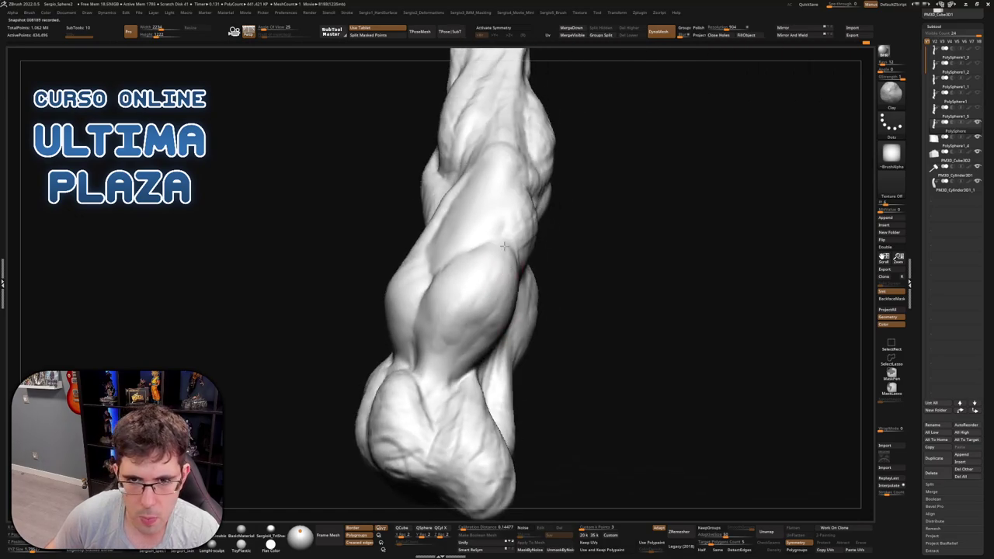
right_click_drag(503, 246, 508, 323)
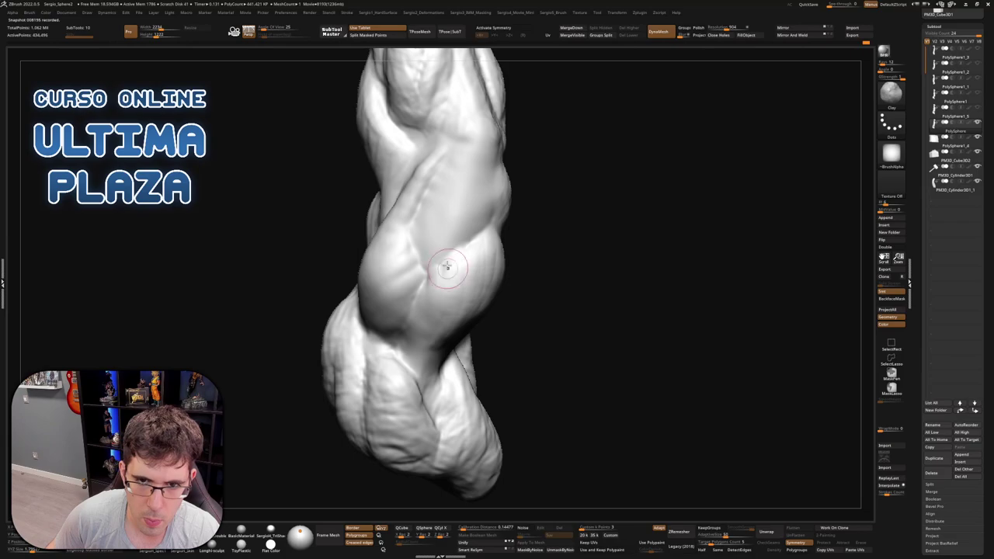
right_click_drag(447, 267, 448, 282)
right_click_drag(420, 356, 411, 366)
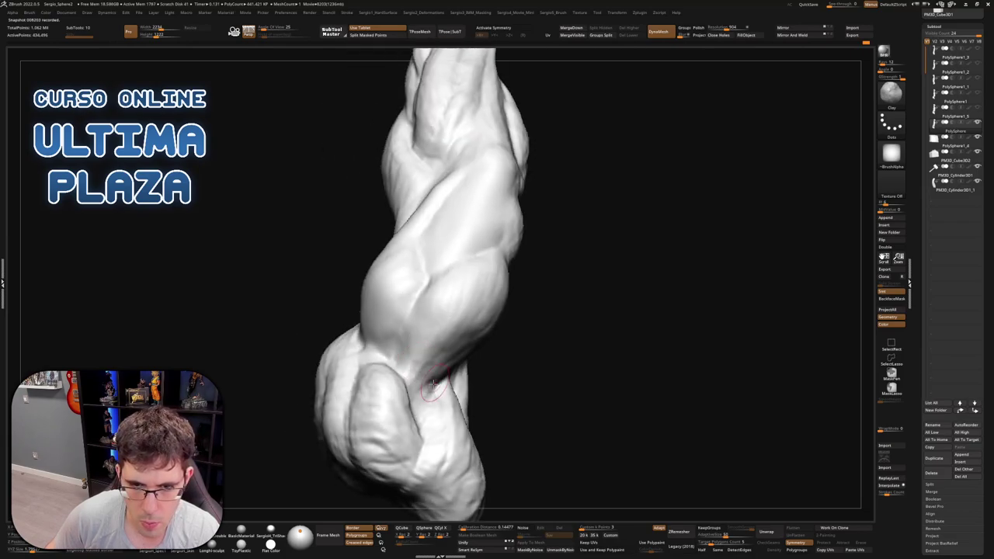
right_click_drag(448, 376, 437, 417)
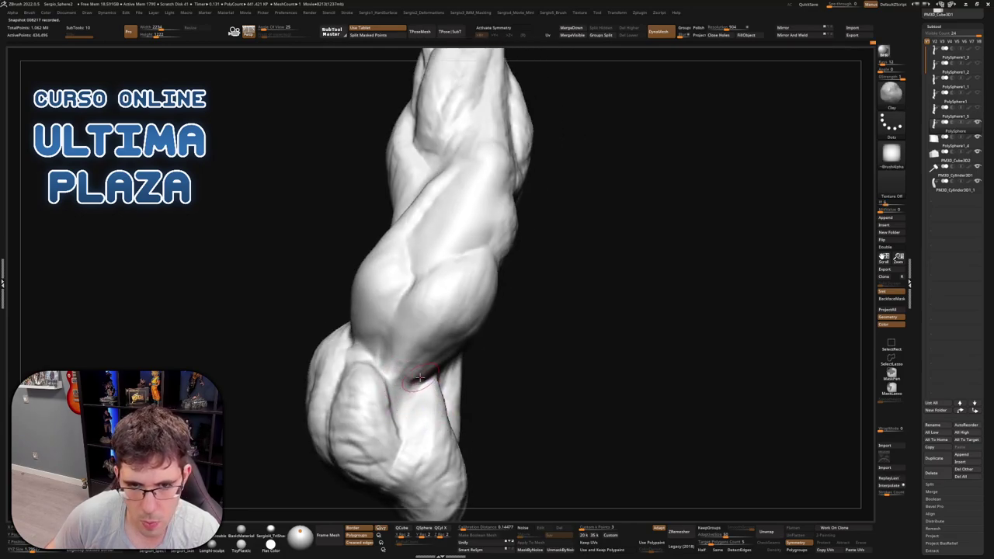
key("shift")
right_click_drag(431, 353, 419, 355)
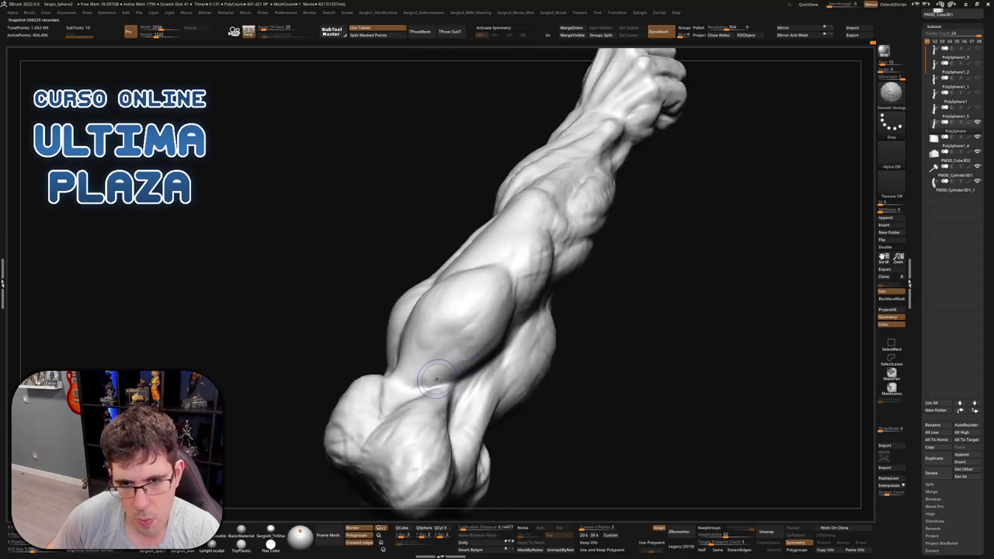
right_click_drag(477, 301, 512, 292)
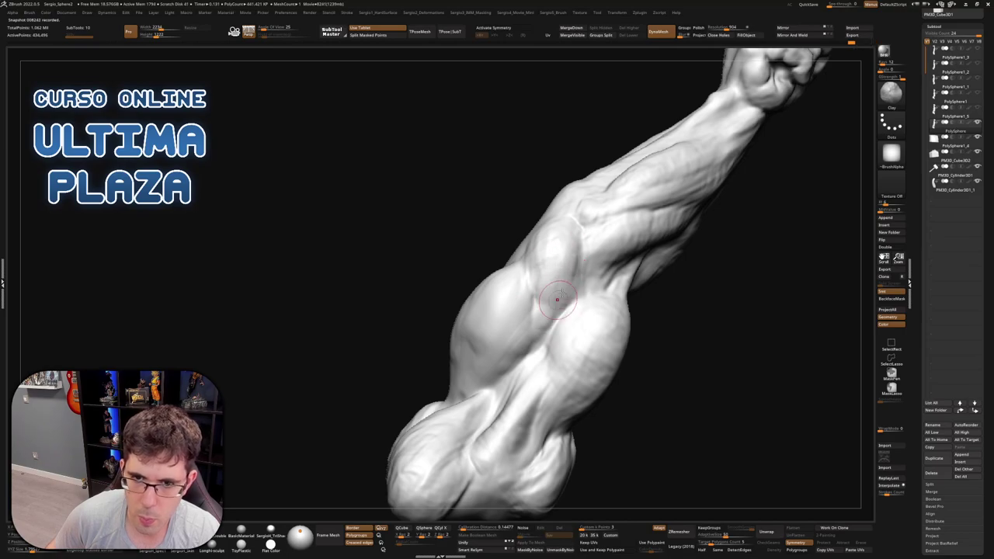
key("shift")
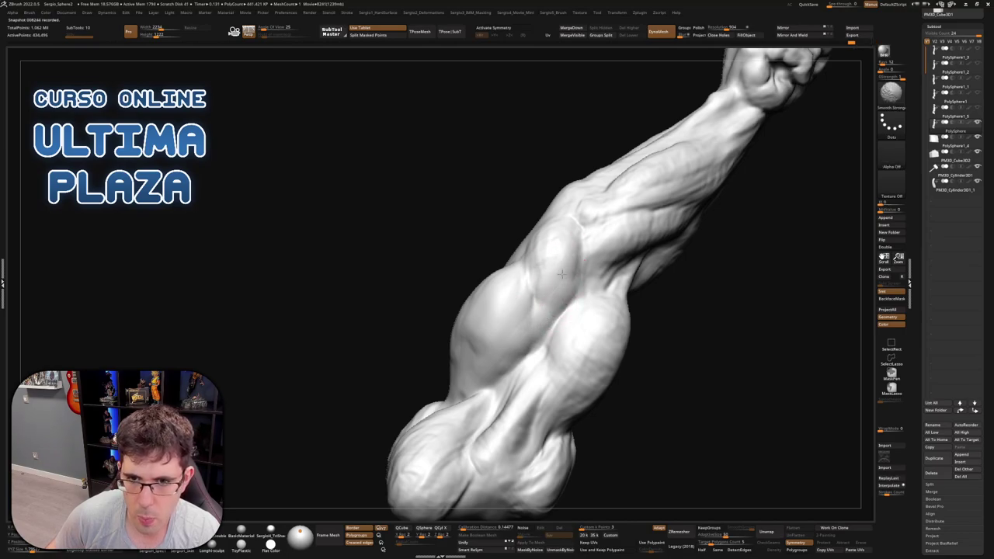
mouse_move(561, 274)
right_mouse_down()
mouse_move(546, 340)
mouse_move(533, 295)
right_mouse_up()
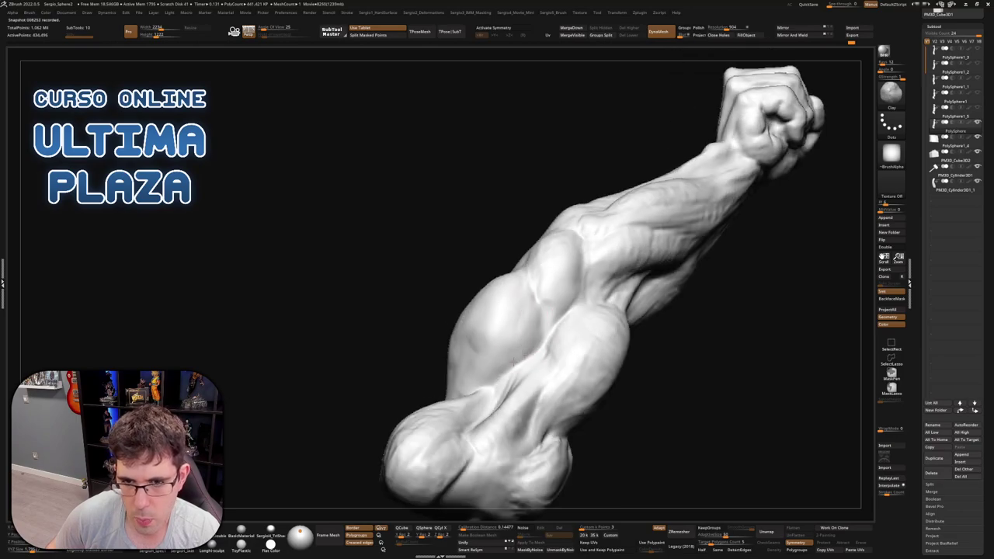
key("shift")
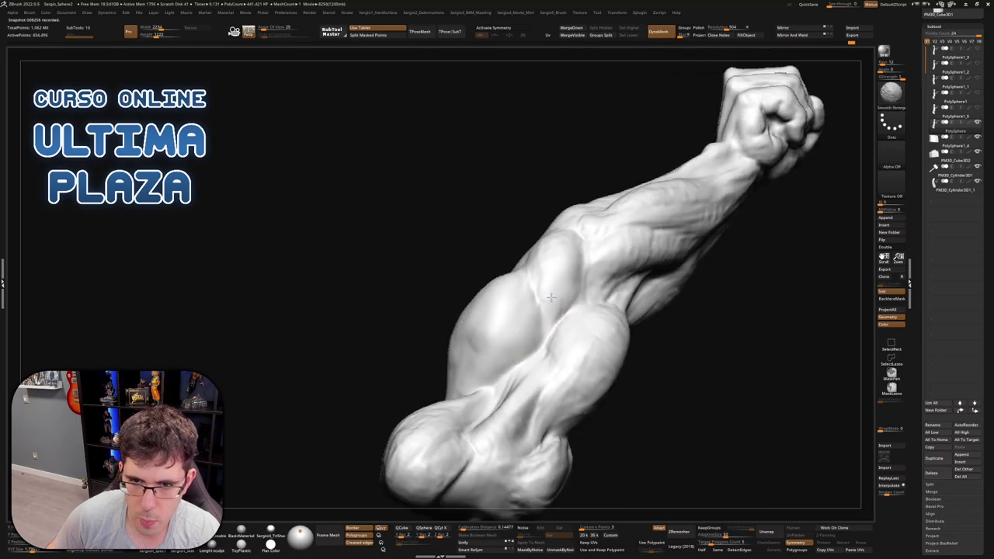
right_click_drag(556, 248, 552, 311)
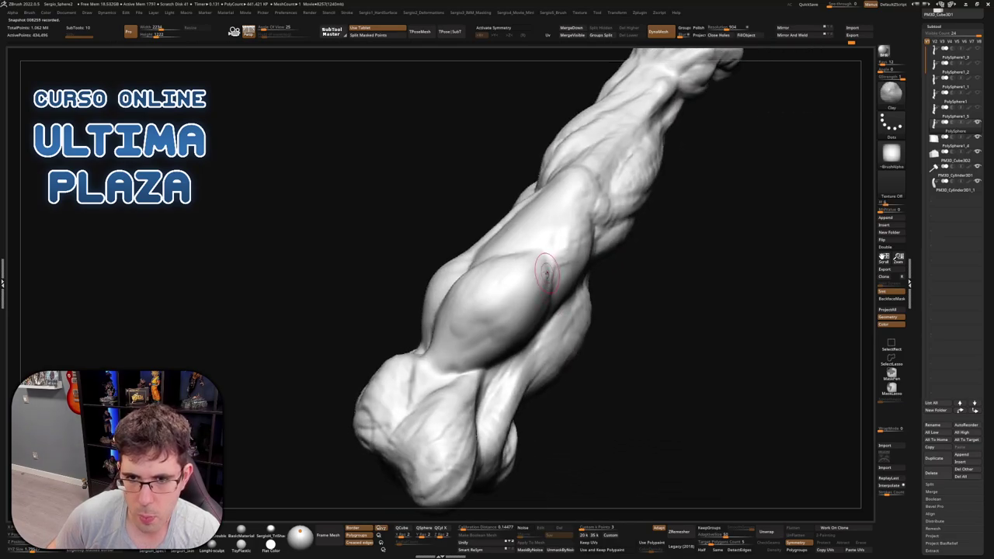
mouse_move(546, 272)
right_mouse_down()
mouse_move(535, 289)
mouse_move(457, 330)
mouse_move(486, 326)
mouse_move(483, 309)
mouse_move(497, 330)
mouse_move(481, 342)
mouse_move(490, 317)
right_mouse_up()
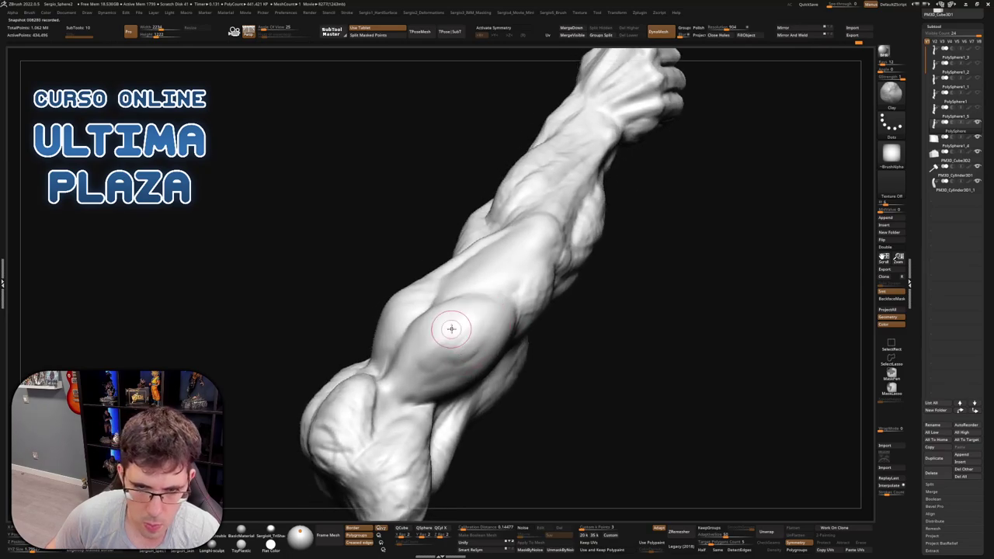
Smooth the elbow and forearm surface with Smooth Stronger strokes, blending the seam with the lower bulge
right_click_drag(408, 361, 491, 357)
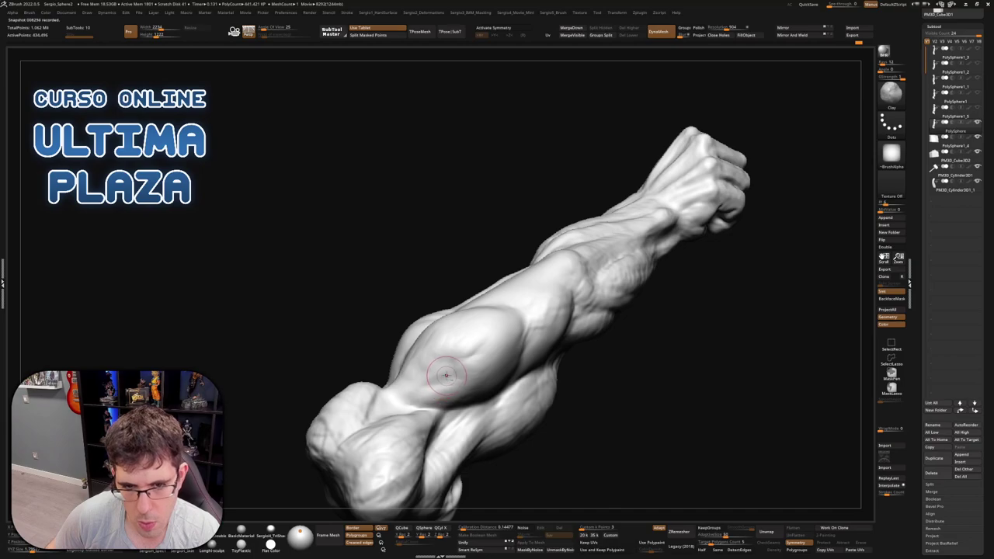
key("shift")
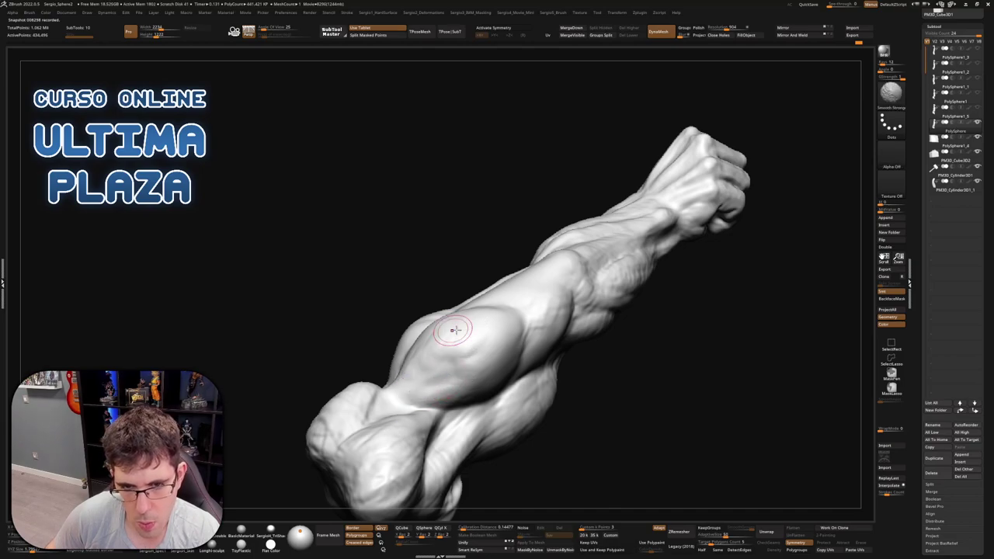
mouse_move(454, 330)
right_mouse_down()
mouse_move(533, 360)
mouse_move(466, 304)
right_mouse_up()
key("shift")
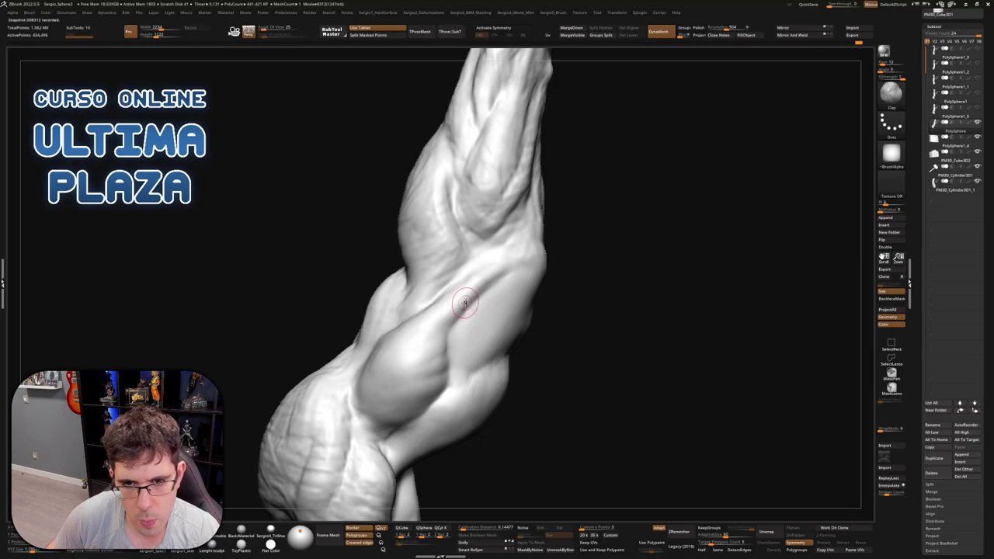
right_click_drag(512, 261, 508, 259)
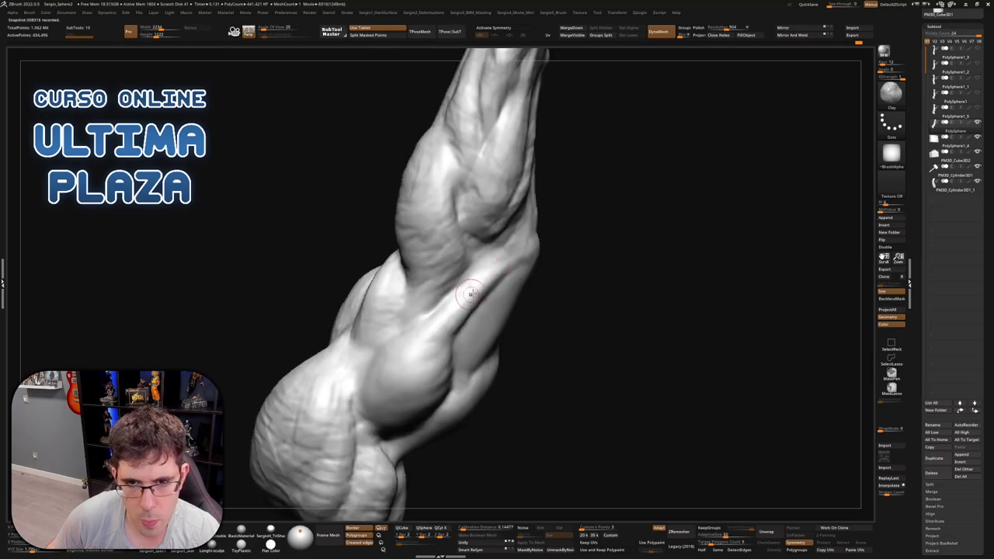
key("shift")
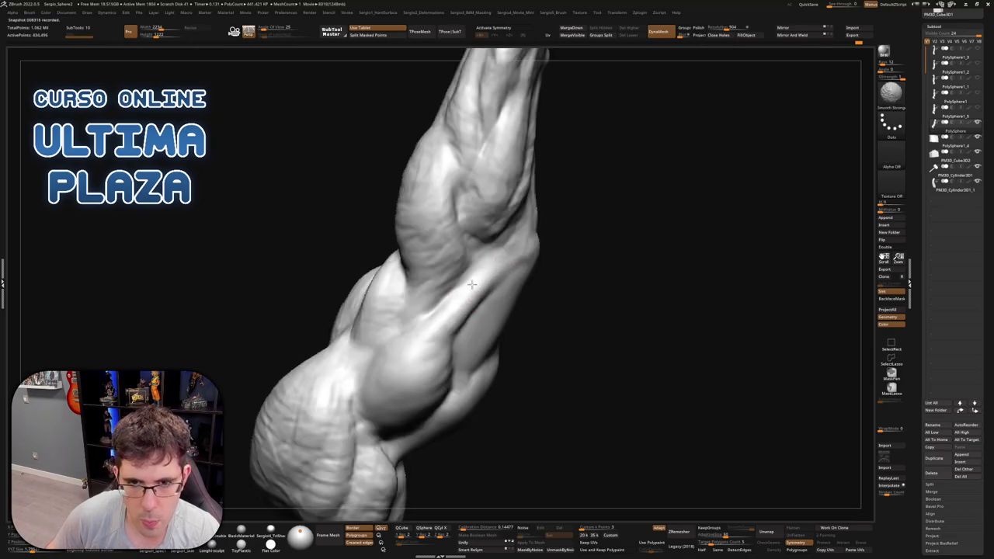
mouse_move(482, 298)
right_mouse_down()
mouse_move(544, 263)
mouse_move(572, 274)
mouse_move(578, 289)
right_mouse_up()
left_click_drag(579, 276, 561, 270, "shift")
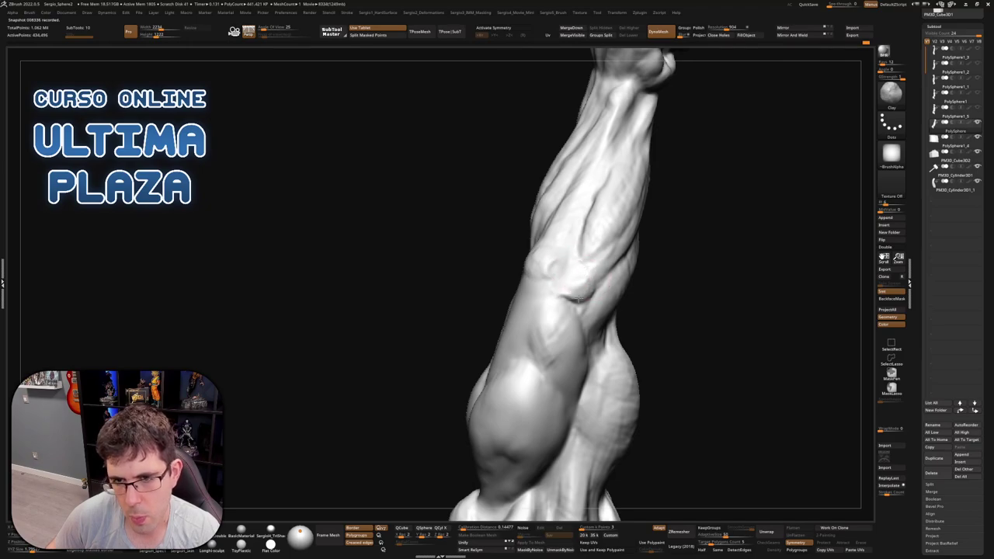
mouse_move(586, 289)
right_mouse_down()
mouse_move(556, 288)
mouse_move(523, 266)
mouse_move(618, 329)
mouse_move(550, 332)
right_mouse_up()
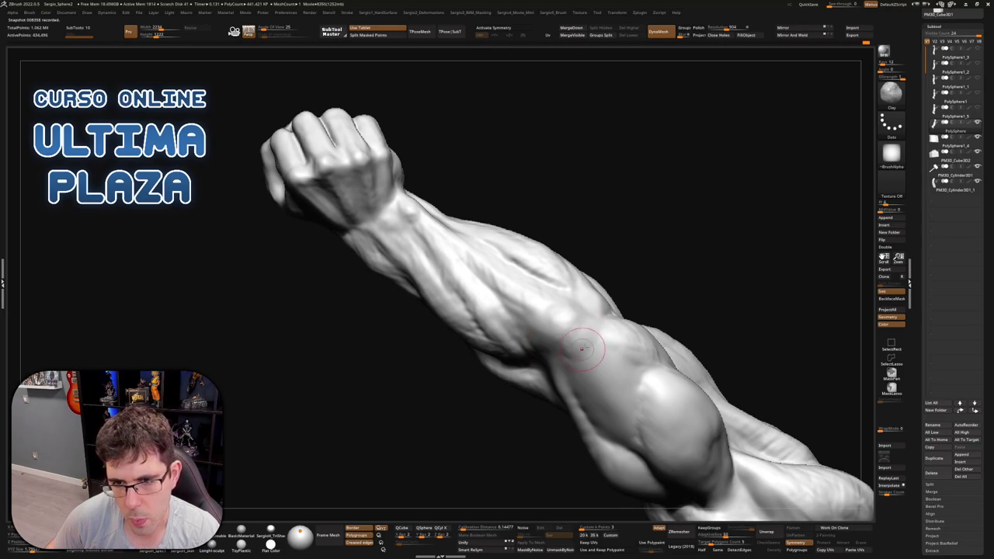
key("shift")
mouse_move(546, 309)
right_mouse_down()
mouse_move(583, 271)
mouse_move(628, 292)
mouse_move(557, 284)
mouse_move(570, 368)
mouse_move(543, 330)
mouse_move(521, 356)
mouse_move(555, 326)
right_mouse_up()
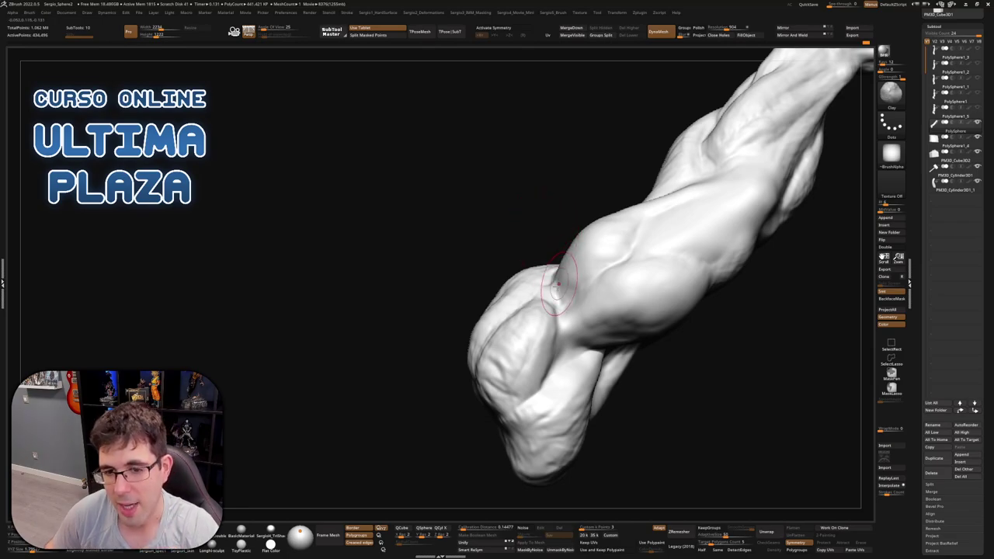
Work around the large base bulge from every side, including its underside, softening its striated lines
mouse_move(553, 289)
left_mouse_down()
mouse_move(559, 310)
mouse_move(562, 273)
mouse_move(462, 319)
left_mouse_up()
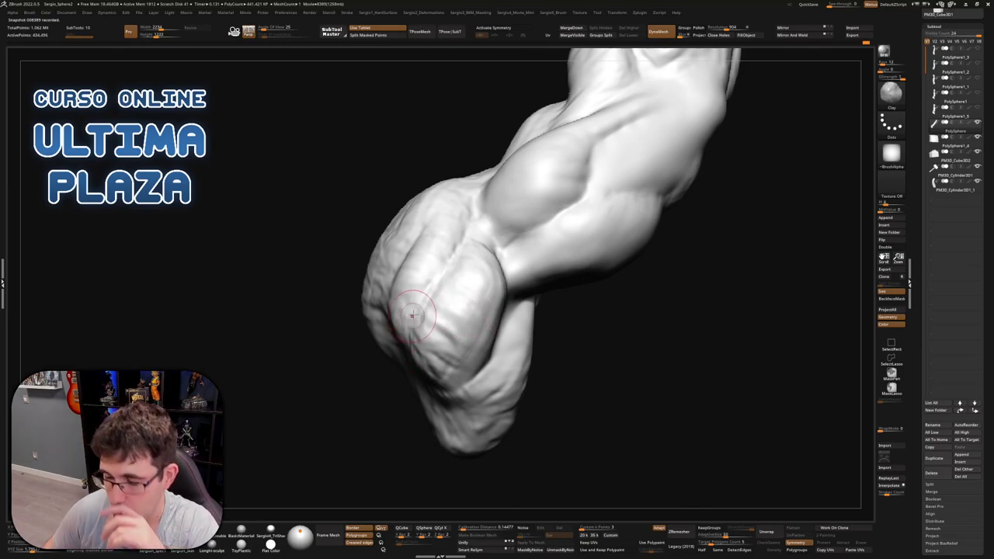
mouse_move(427, 319)
left_mouse_down()
mouse_move(464, 332)
mouse_move(478, 281)
left_mouse_up()
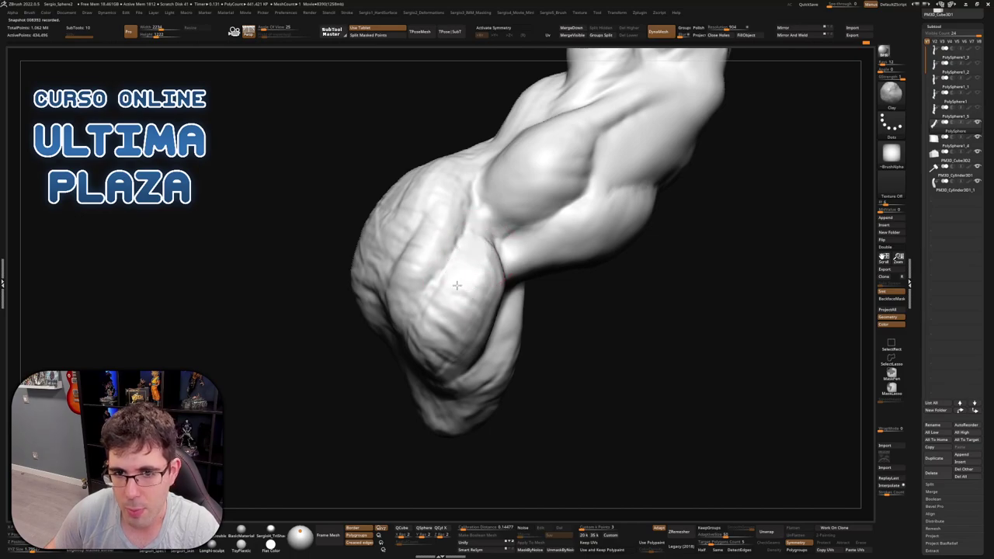
mouse_move(438, 317)
right_mouse_down()
mouse_move(482, 268)
mouse_move(497, 229)
right_mouse_up()
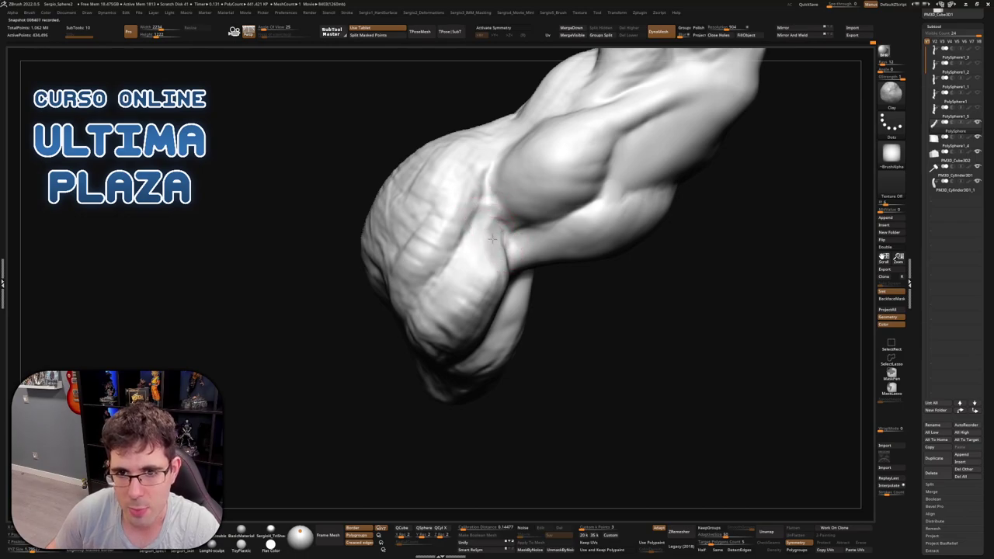
right_click_drag(475, 308, 482, 282)
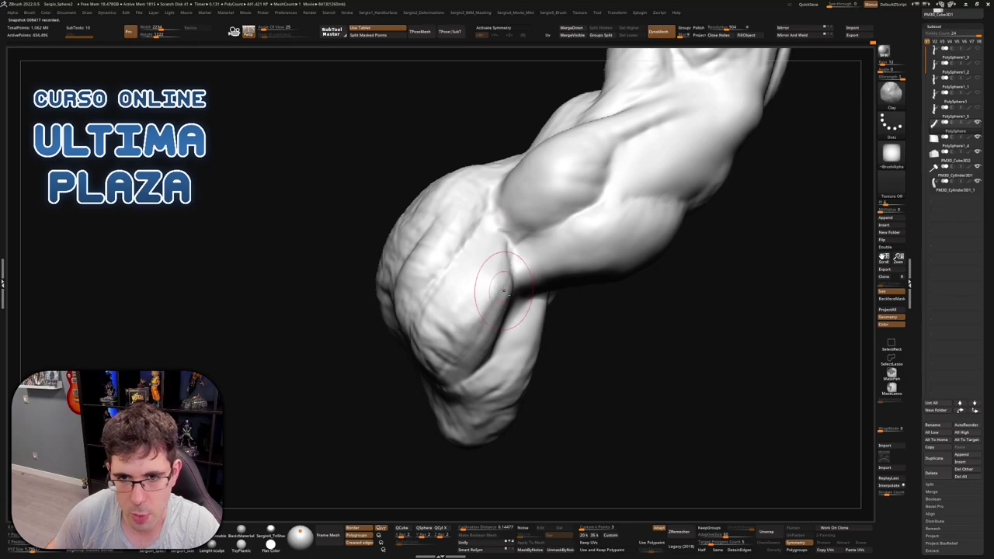
right_click_drag(483, 254, 455, 299)
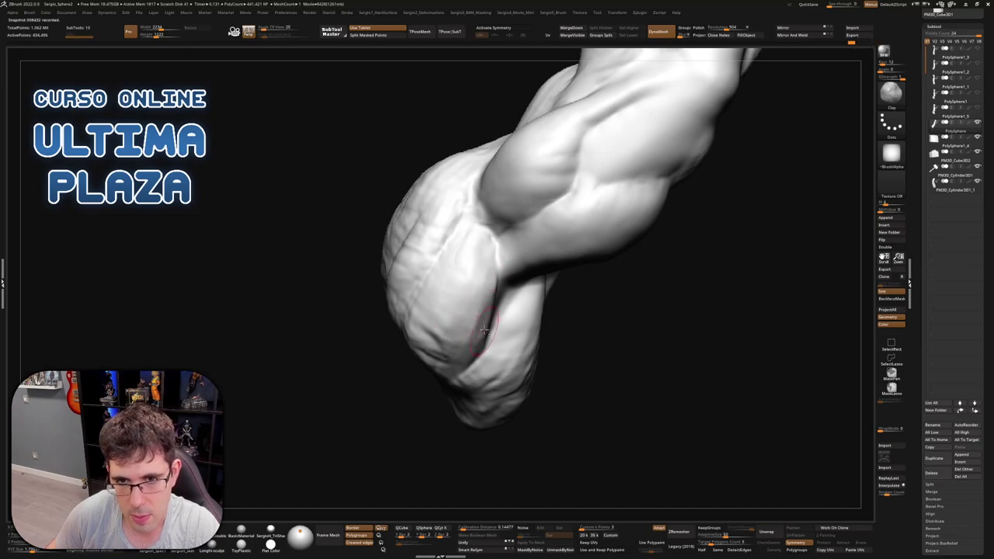
right_click_drag(483, 330, 492, 264)
mouse_move(466, 335)
right_mouse_down()
mouse_move(457, 346)
mouse_move(451, 330)
right_mouse_up()
right_click_drag(458, 380, 475, 239)
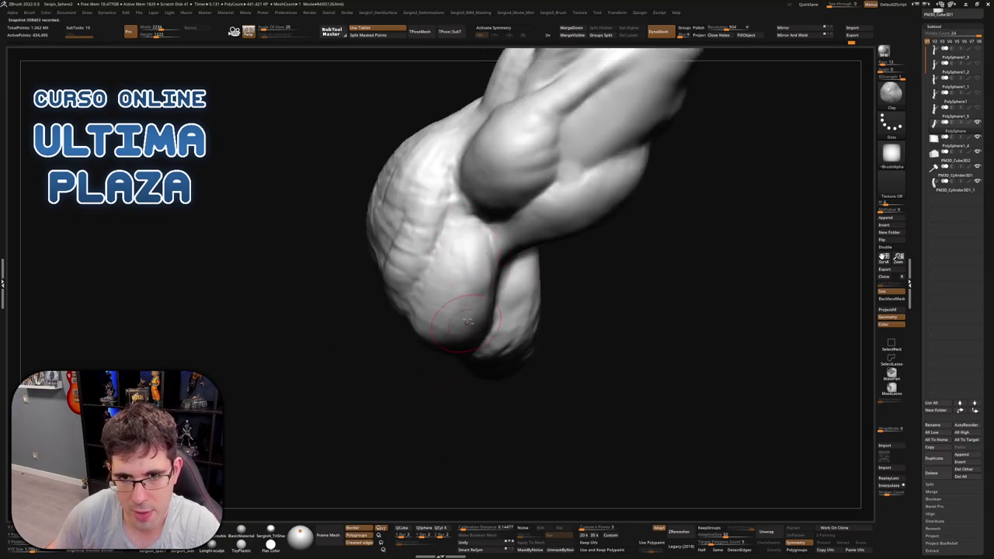
right_click_drag(474, 354, 472, 265)
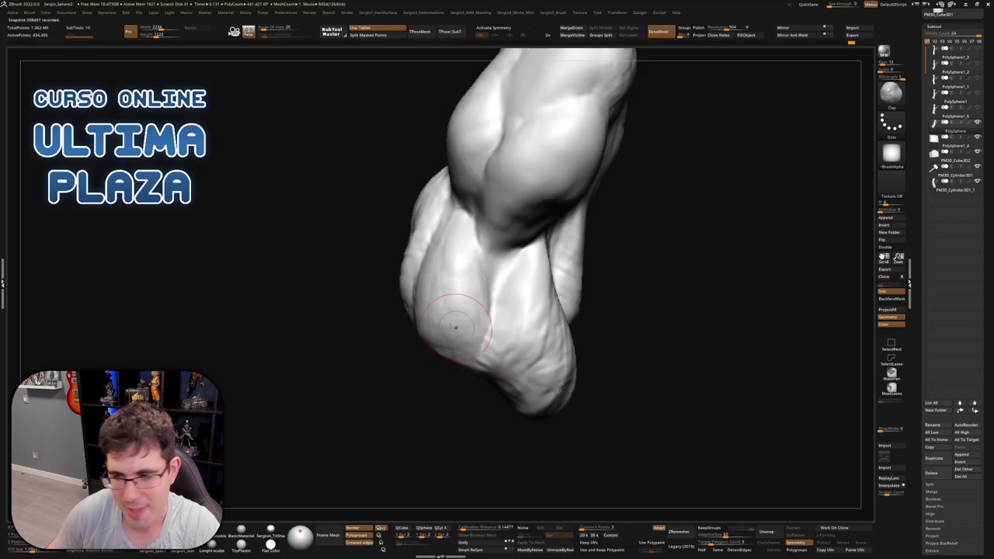
right_click_drag(578, 281, 515, 282)
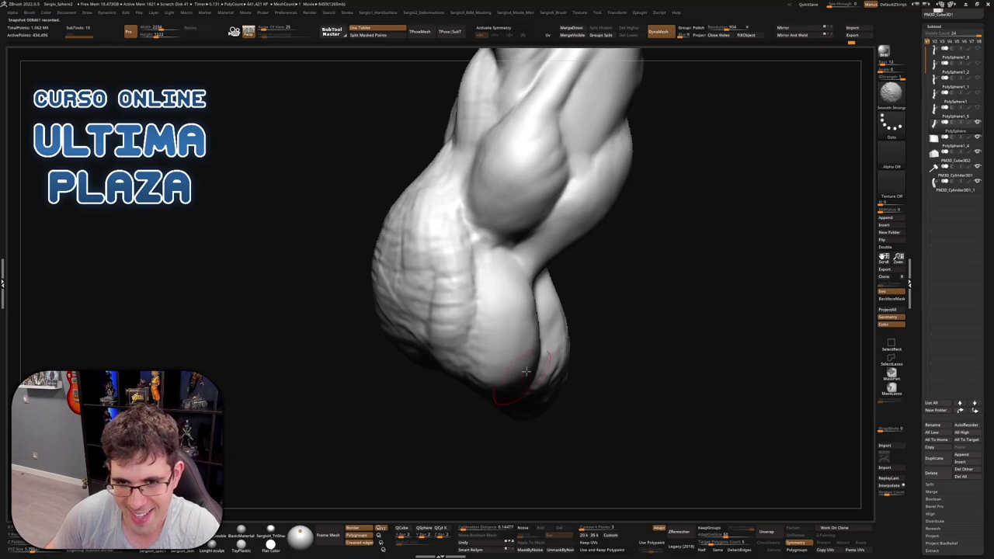
mouse_move(526, 372)
right_mouse_down()
mouse_move(543, 344)
mouse_move(590, 341)
mouse_move(559, 349)
right_mouse_up()
right_click_drag(479, 334, 503, 280)
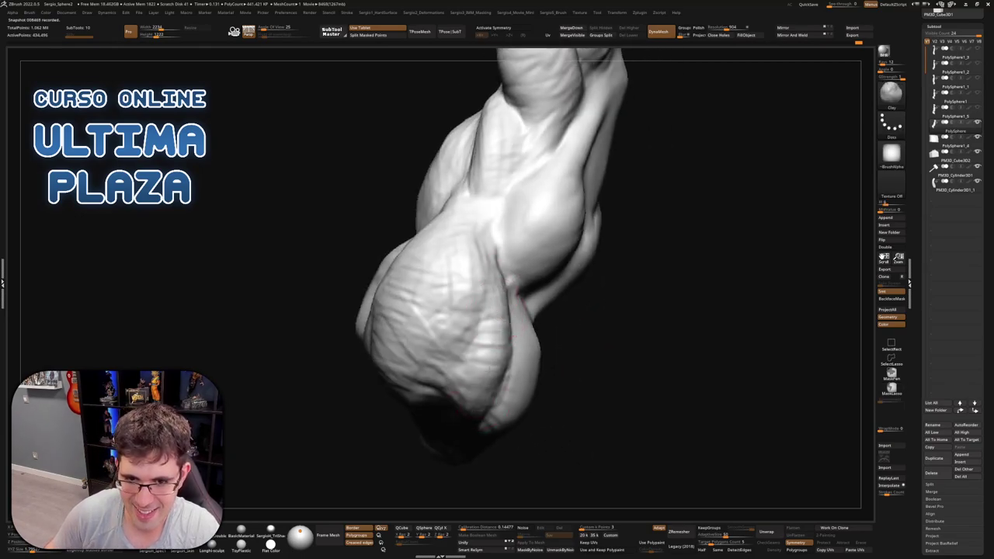
mouse_move(474, 396)
right_mouse_down()
mouse_move(491, 367)
mouse_move(480, 405)
mouse_move(513, 302)
right_mouse_up()
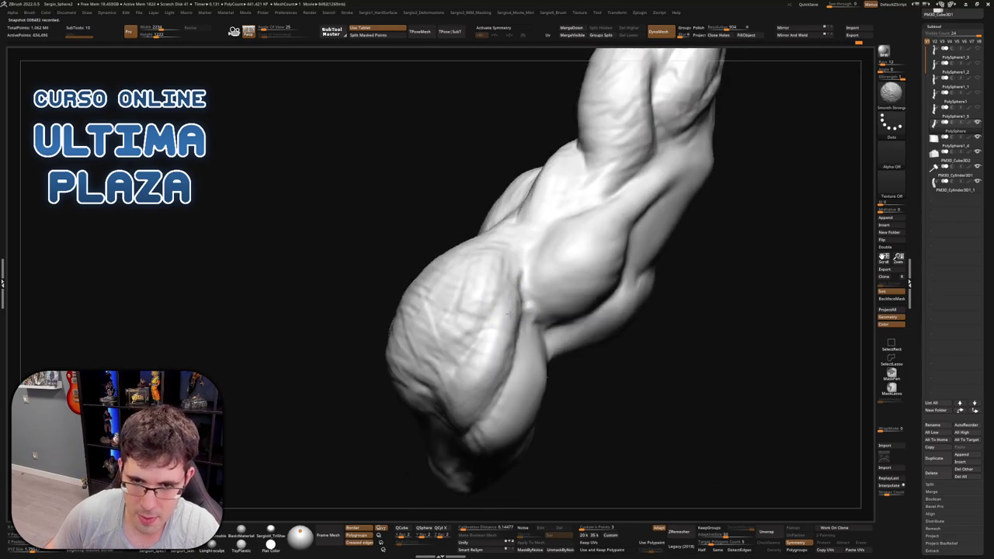
right_click_drag(513, 393, 501, 312)
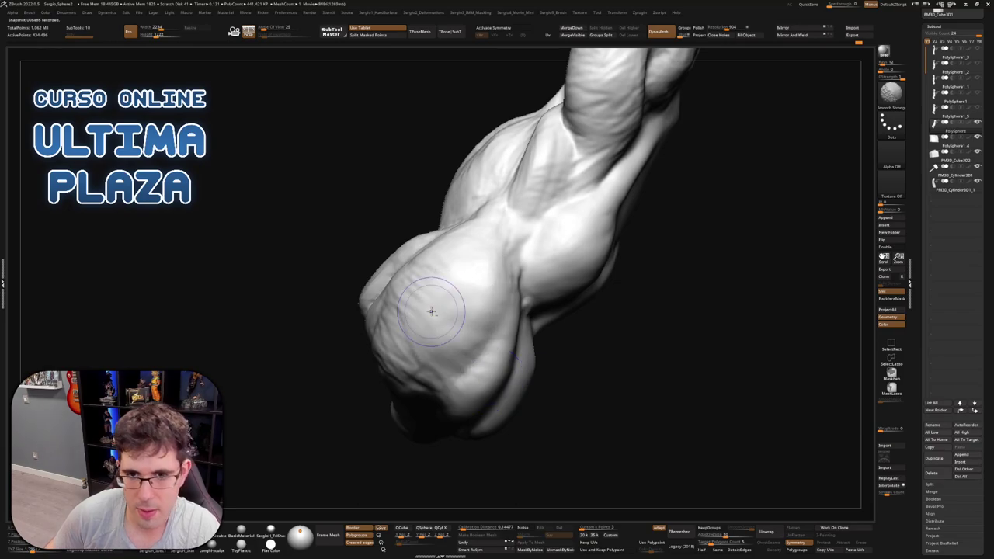
right_click_drag(433, 311, 500, 295)
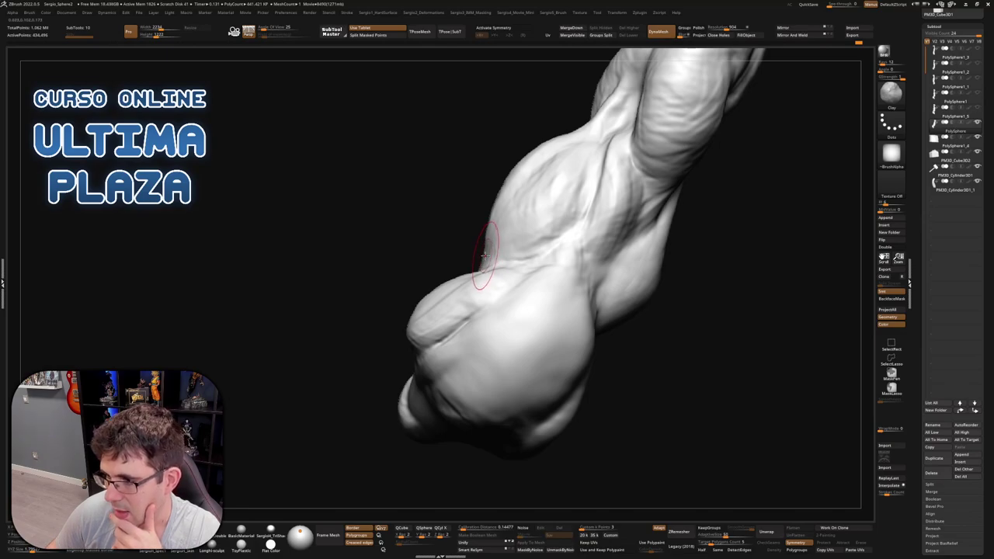
Add creases and detail strokes to the lower bulge at the elbow end
mouse_move(488, 284)
right_mouse_down()
mouse_move(506, 316)
mouse_move(485, 334)
right_mouse_up()
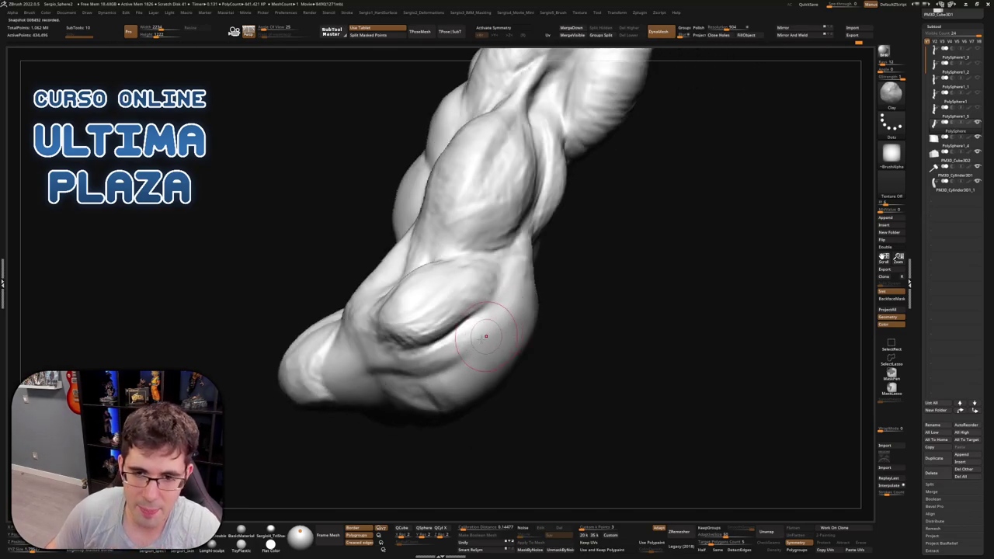
mouse_move(418, 373)
left_mouse_down()
mouse_move(490, 317)
mouse_move(409, 367)
mouse_move(465, 328)
mouse_move(390, 368)
mouse_move(400, 355)
mouse_move(381, 354)
mouse_move(395, 372)
mouse_move(467, 318)
mouse_move(431, 356)
mouse_move(494, 300)
left_mouse_up()
left_click_drag(419, 334, 497, 299)
left_click_drag(400, 349, 474, 289)
right_click_drag(481, 288, 502, 277)
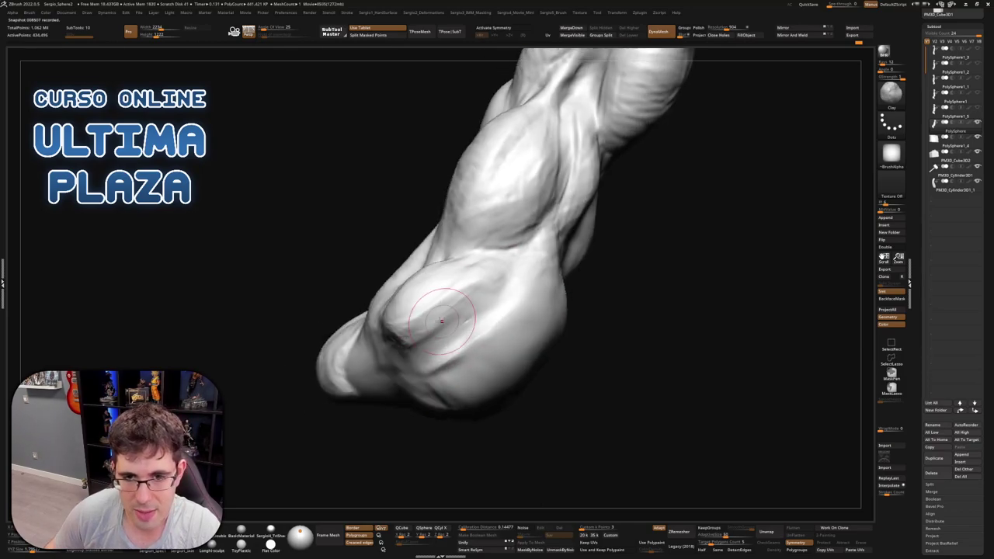
right_click_drag(465, 311, 455, 295)
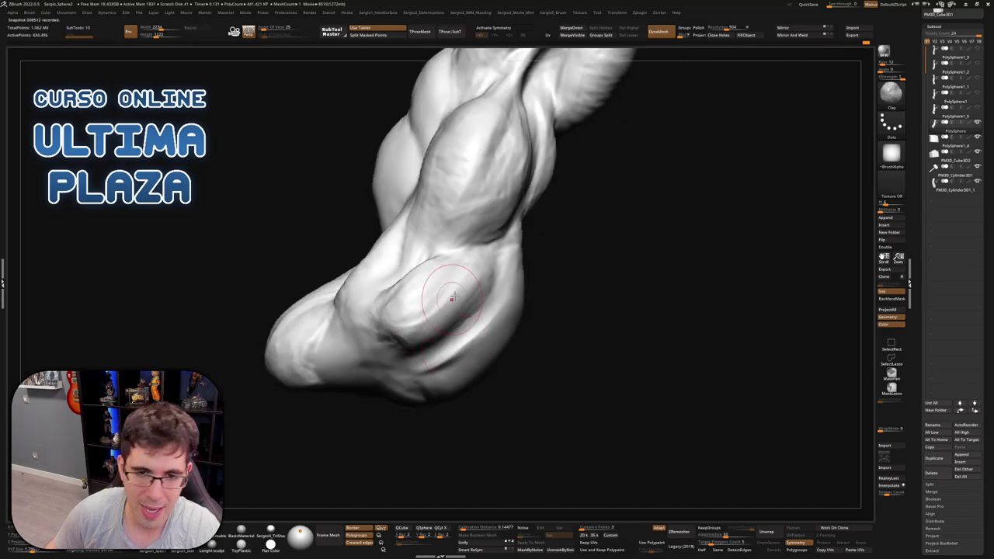
right_click_drag(464, 260, 456, 276)
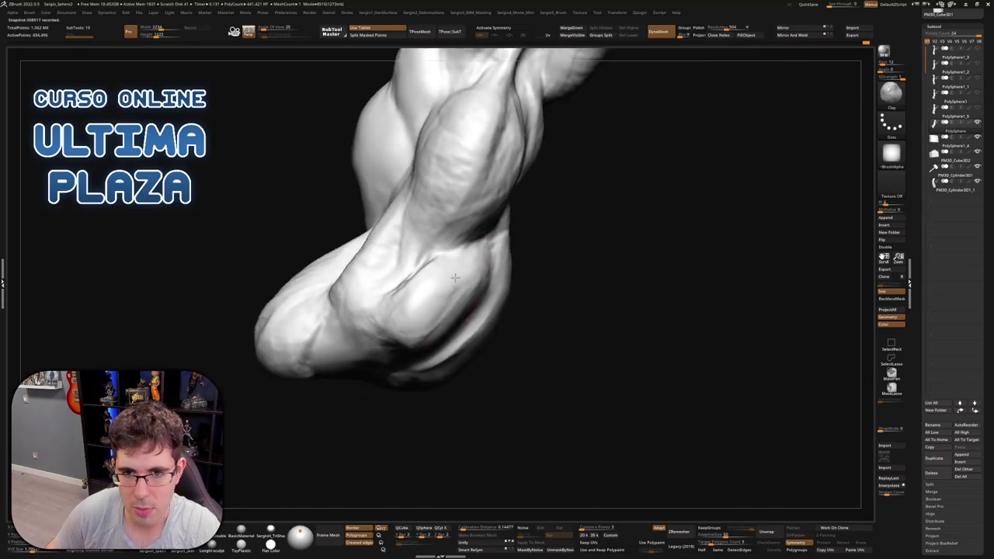
right_click_drag(415, 340, 486, 273)
Shift-smooth the lower muscle bulges from several sides to blend their transitions
key("shift")
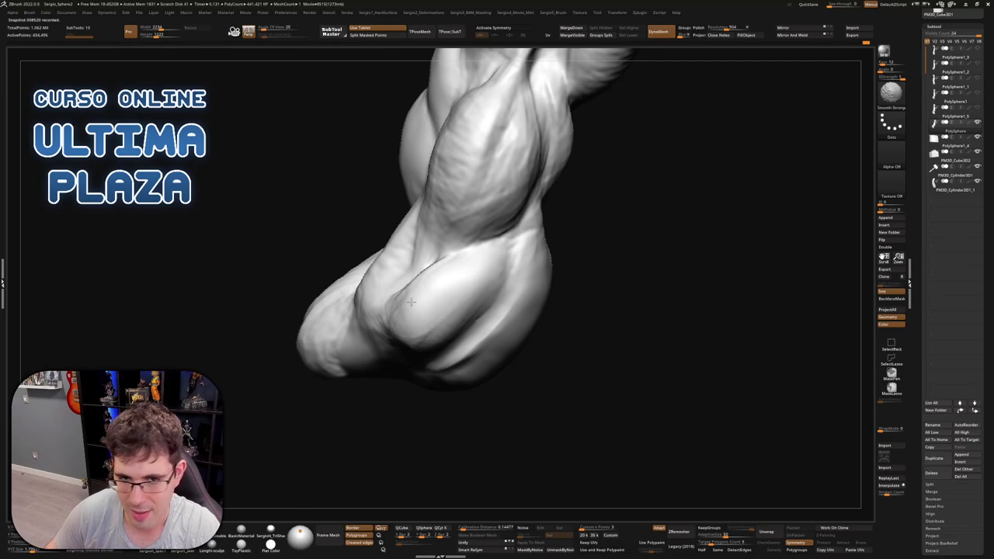
right_click_drag(430, 321, 461, 284)
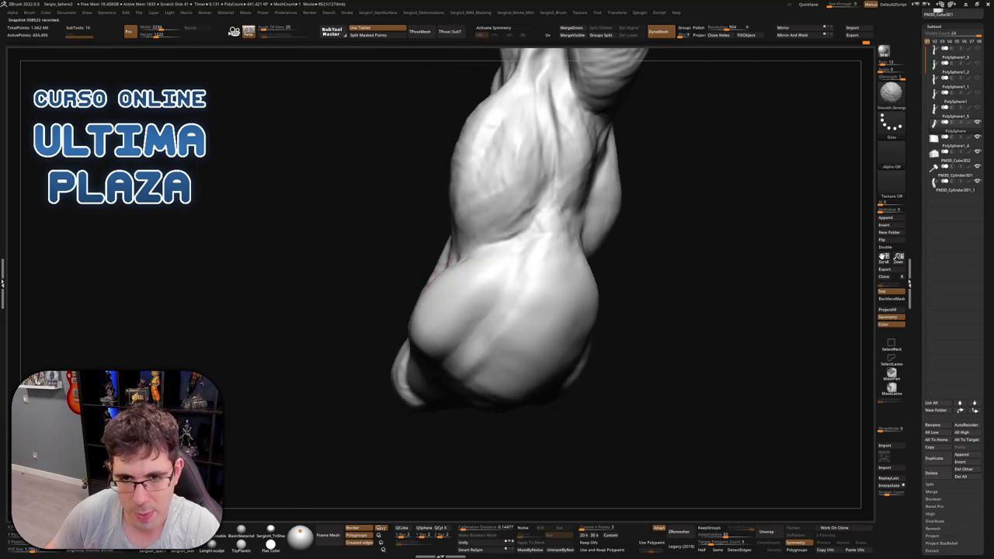
mouse_move(499, 350)
right_mouse_down()
mouse_move(538, 284)
mouse_move(533, 222)
mouse_move(558, 233)
right_mouse_up()
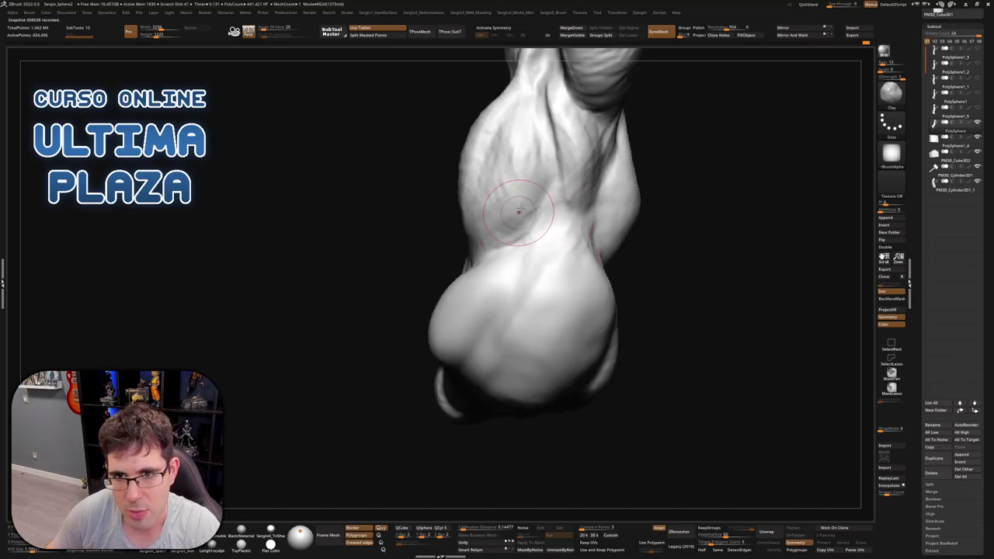
mouse_move(539, 231)
right_mouse_down()
mouse_move(559, 221)
mouse_move(627, 249)
mouse_move(550, 299)
mouse_move(543, 292)
mouse_move(567, 336)
mouse_move(597, 307)
mouse_move(553, 309)
right_mouse_up()
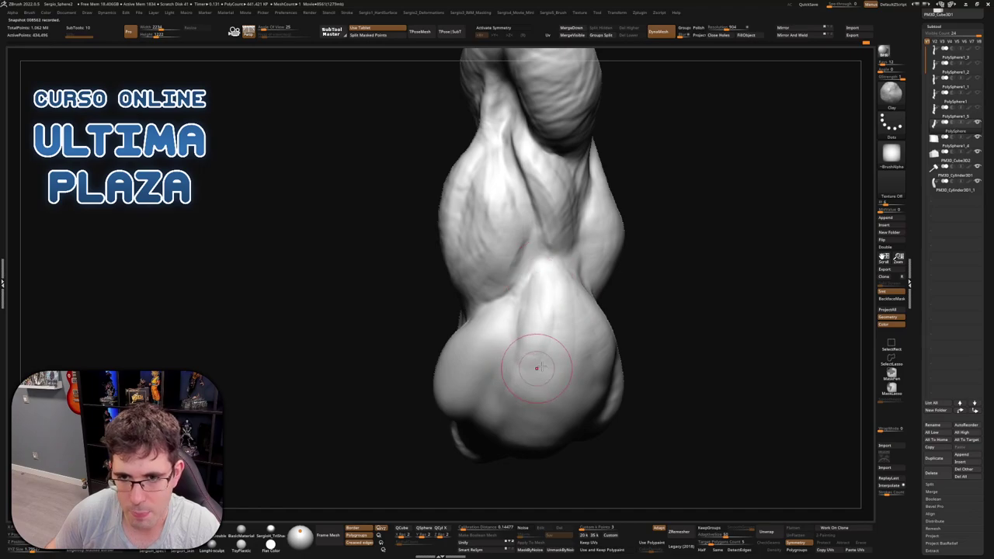
right_click_drag(538, 367, 534, 289)
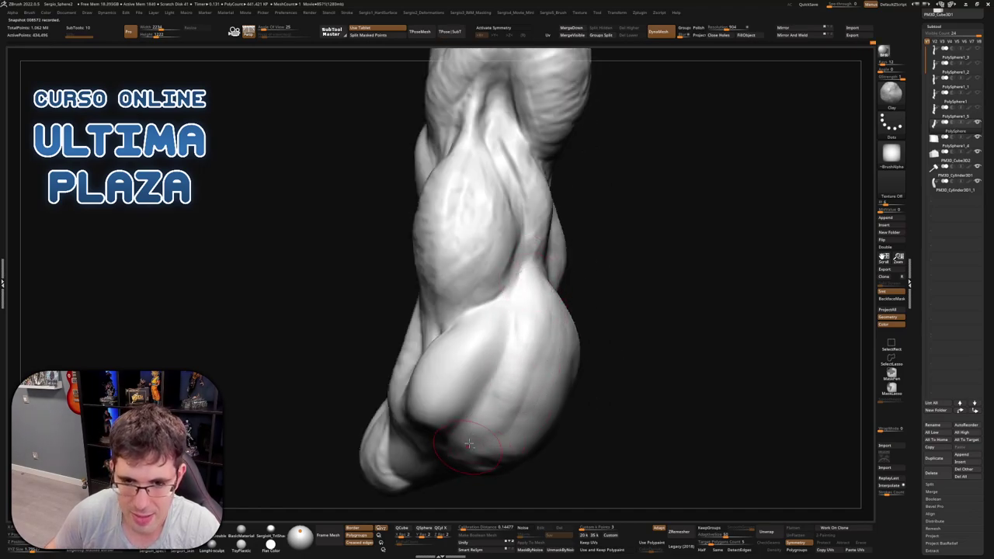
right_click_drag(465, 449, 453, 457)
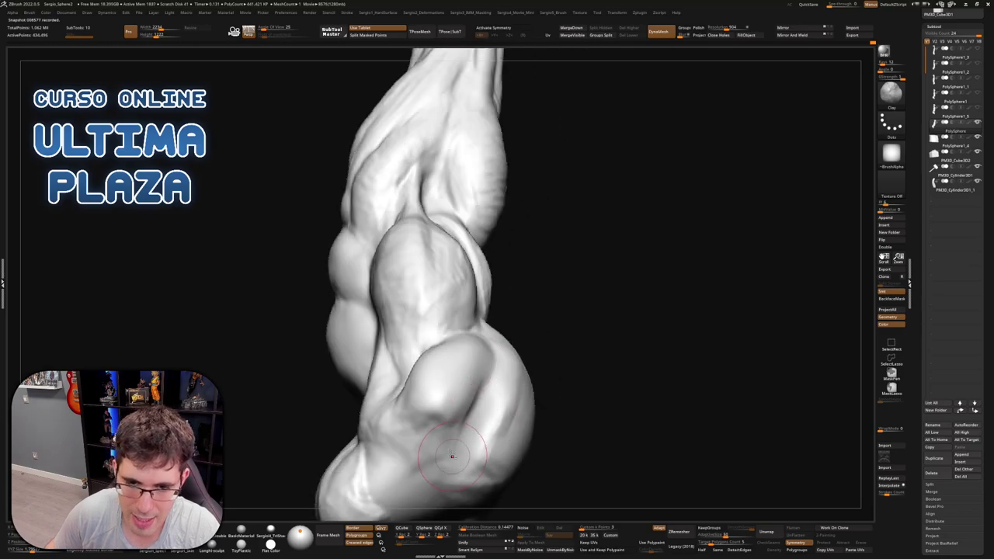
right_click_drag(464, 398, 456, 420)
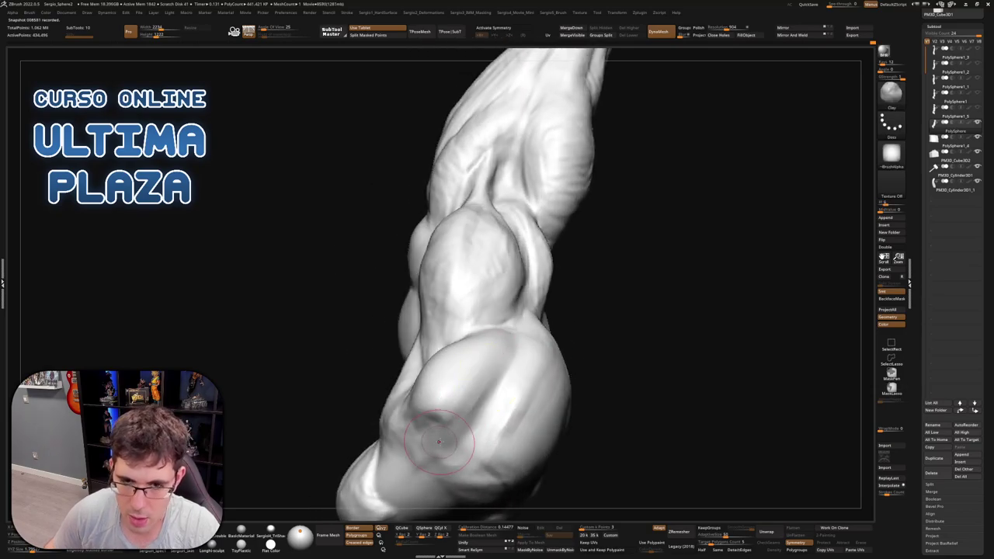
key("shift")
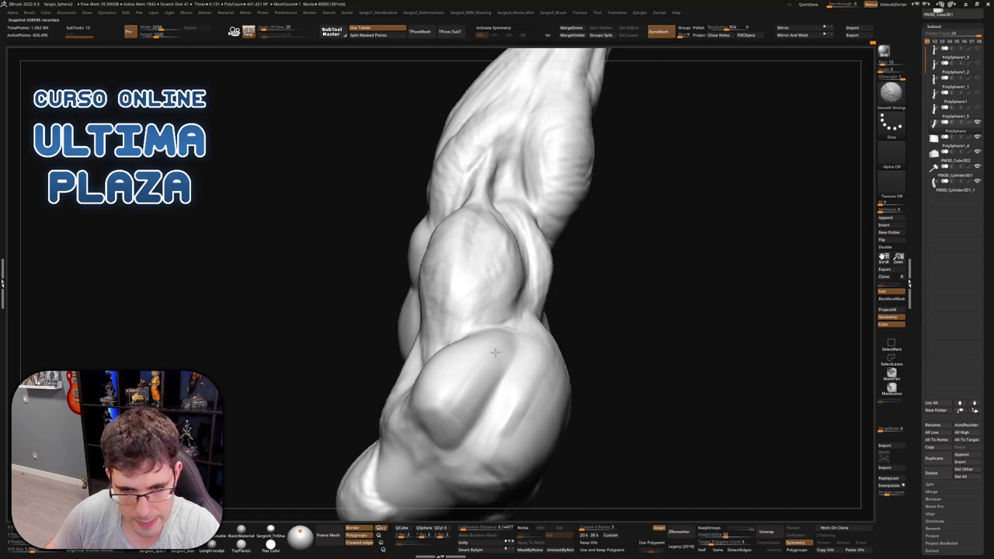
mouse_move(510, 391)
right_mouse_down()
mouse_move(526, 398)
mouse_move(516, 344)
right_mouse_up()
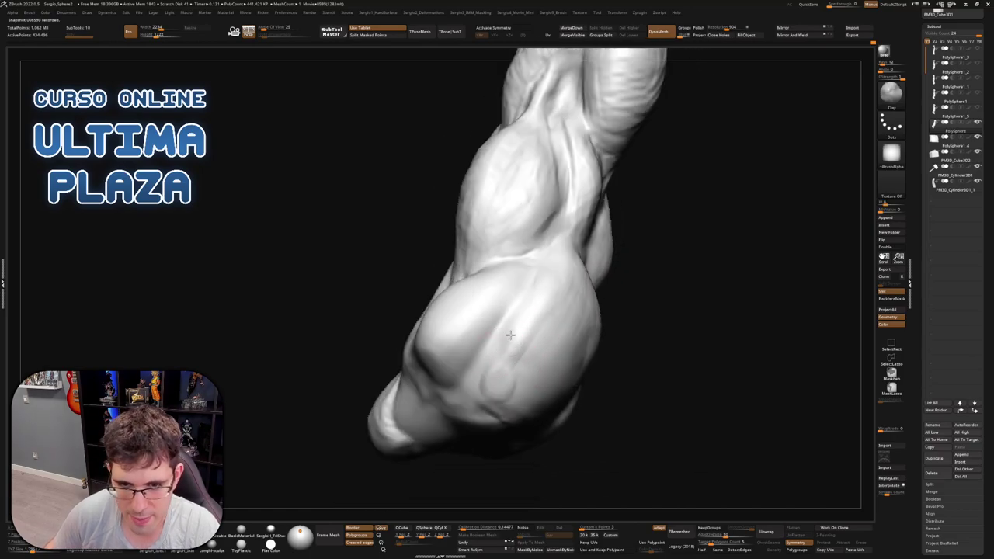
right_click_drag(581, 310, 577, 288)
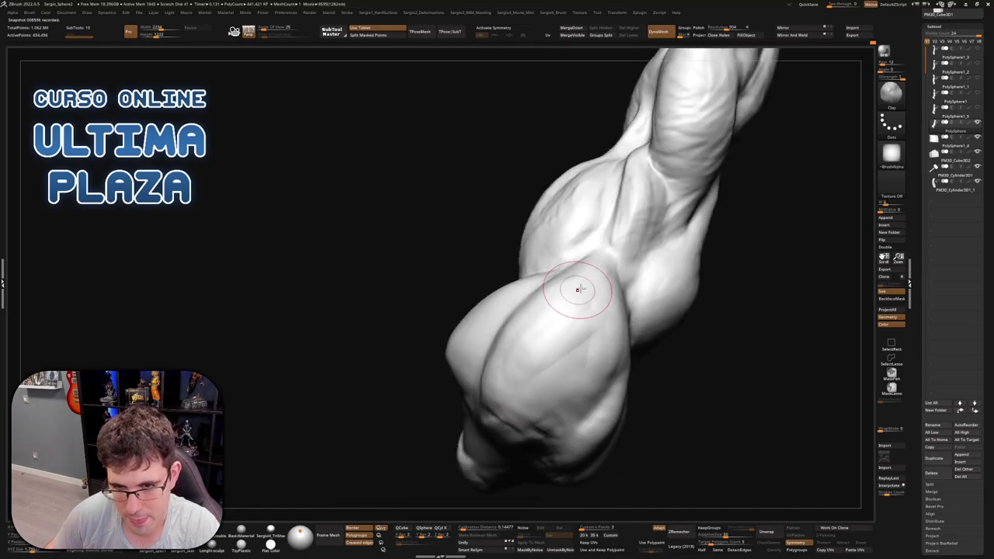
key("shift")
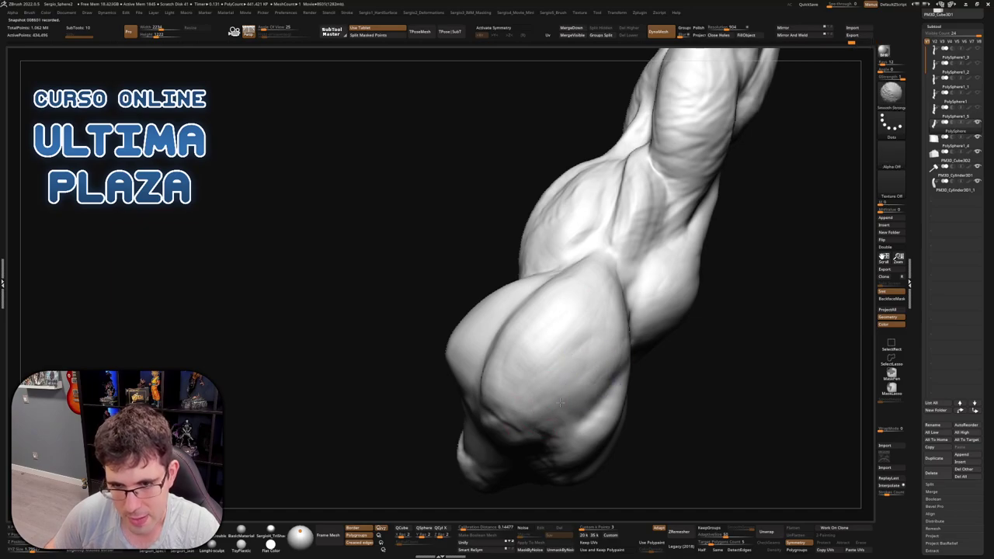
right_click_drag(533, 354, 541, 307)
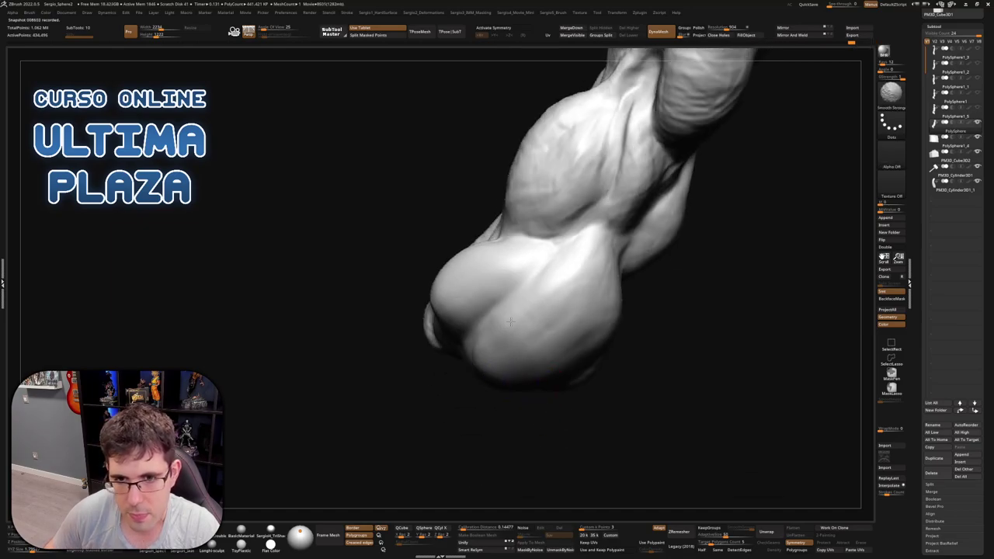
right_click_drag(591, 271, 582, 284)
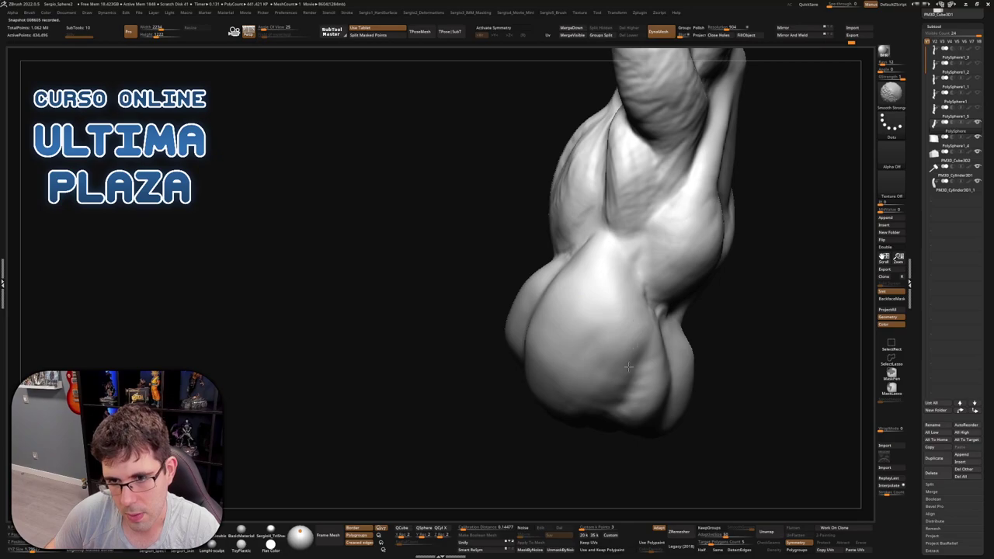
mouse_move(599, 344)
left_mouse_down("shift")
mouse_move(633, 323)
mouse_move(629, 298)
mouse_move(639, 331)
left_mouse_up("shift")
Sculpt and smooth the bulge near the elbow, then stand the arm upright with the fist on top
mouse_move(591, 401)
right_mouse_down()
mouse_move(559, 420)
mouse_move(526, 391)
mouse_move(574, 317)
mouse_move(521, 304)
mouse_move(505, 377)
mouse_move(541, 342)
mouse_move(560, 347)
mouse_move(477, 349)
mouse_move(418, 328)
mouse_move(411, 295)
right_mouse_up()
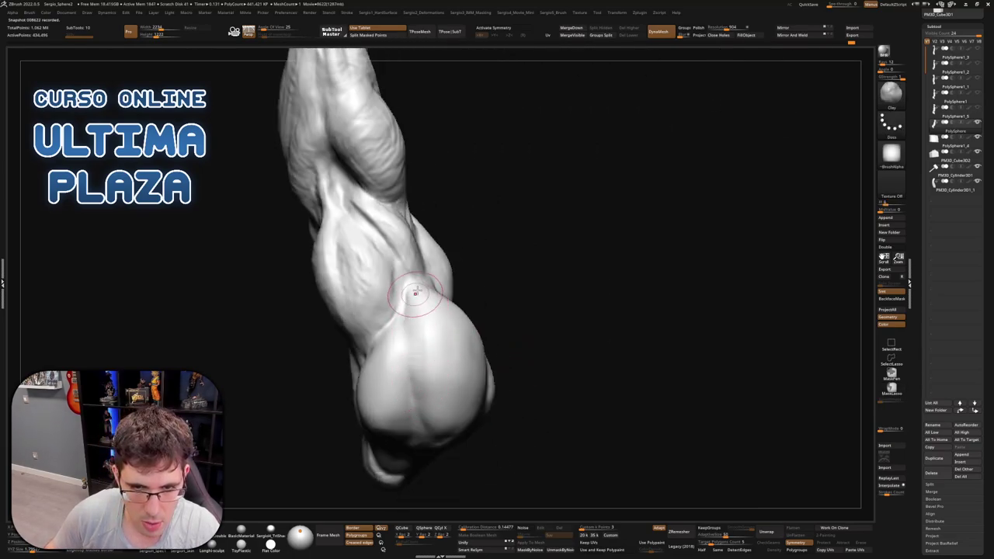
key("shift")
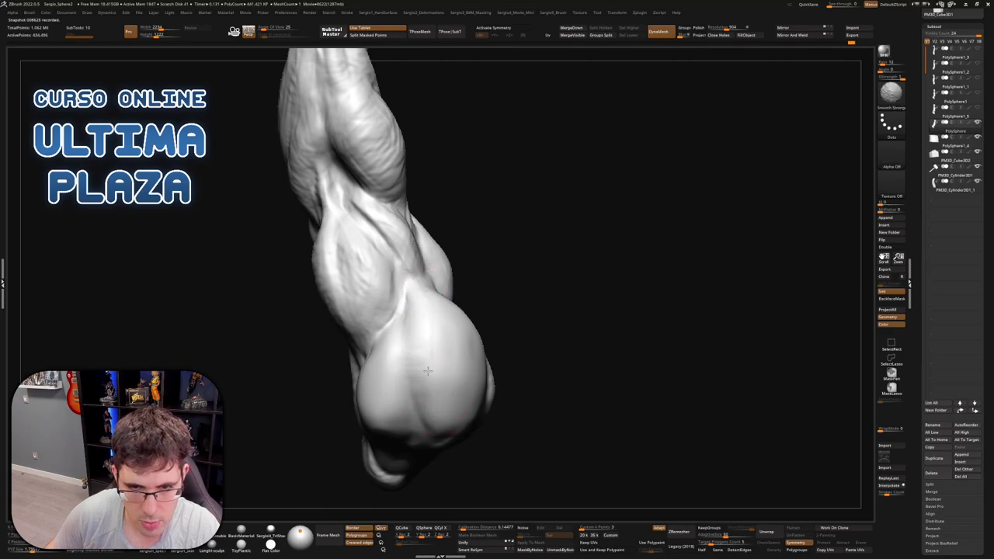
mouse_move(437, 377)
right_mouse_down("ctrl")
mouse_move(477, 329)
mouse_move(460, 358)
mouse_move(462, 351)
right_mouse_up("ctrl")
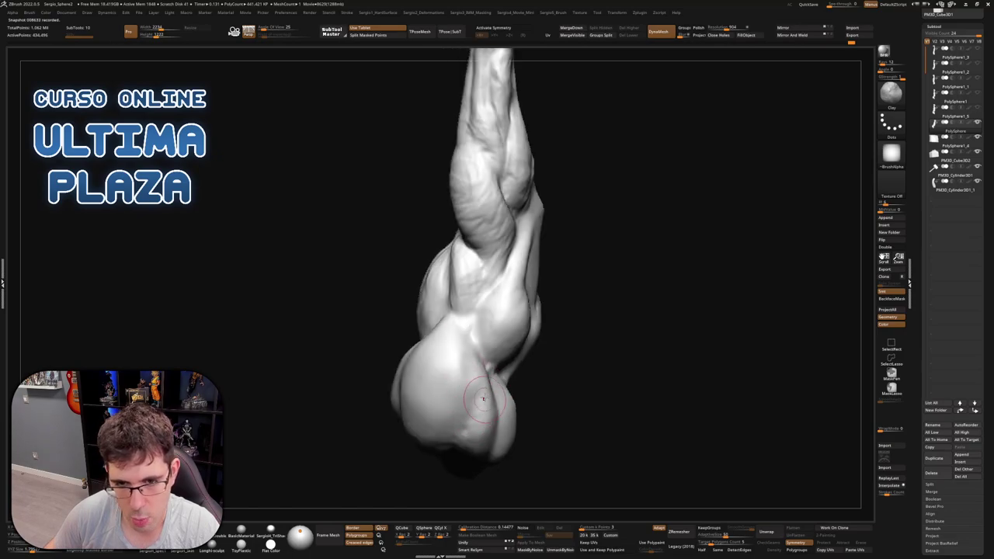
right_click_drag(472, 420, 494, 383)
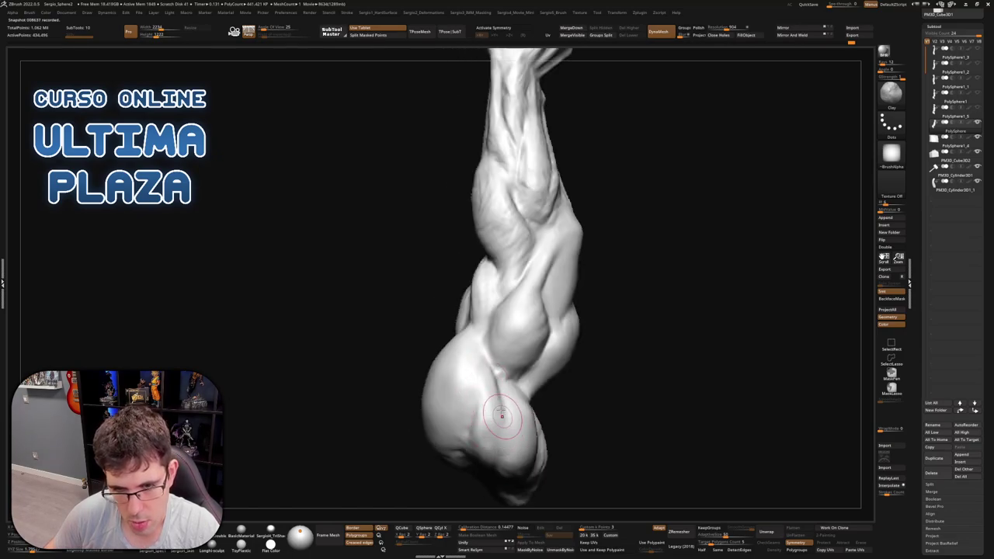
mouse_move(502, 416)
left_mouse_down()
mouse_move(506, 432)
mouse_move(494, 451)
left_mouse_up()
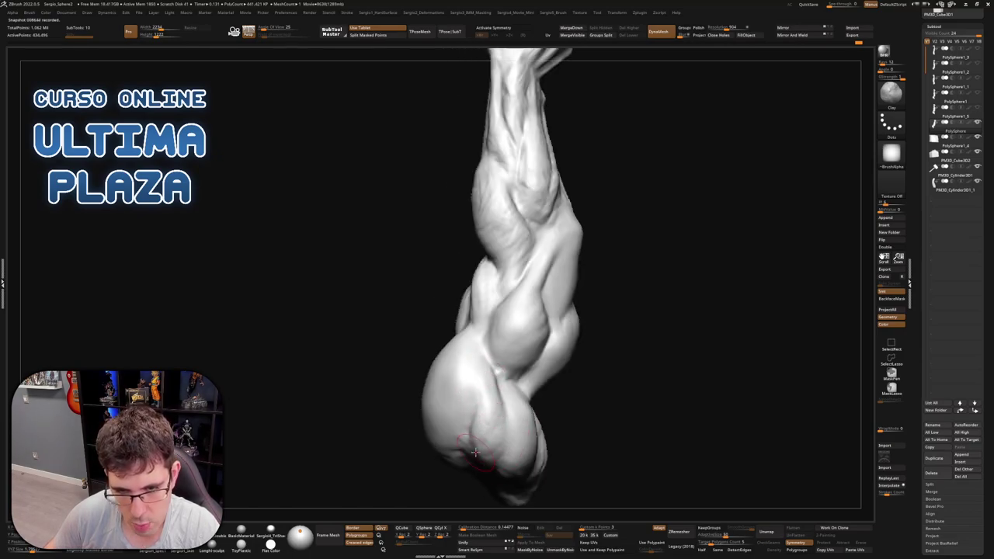
key("shift")
mouse_move(479, 426)
right_mouse_down()
mouse_move(501, 401)
mouse_move(492, 413)
right_mouse_up()
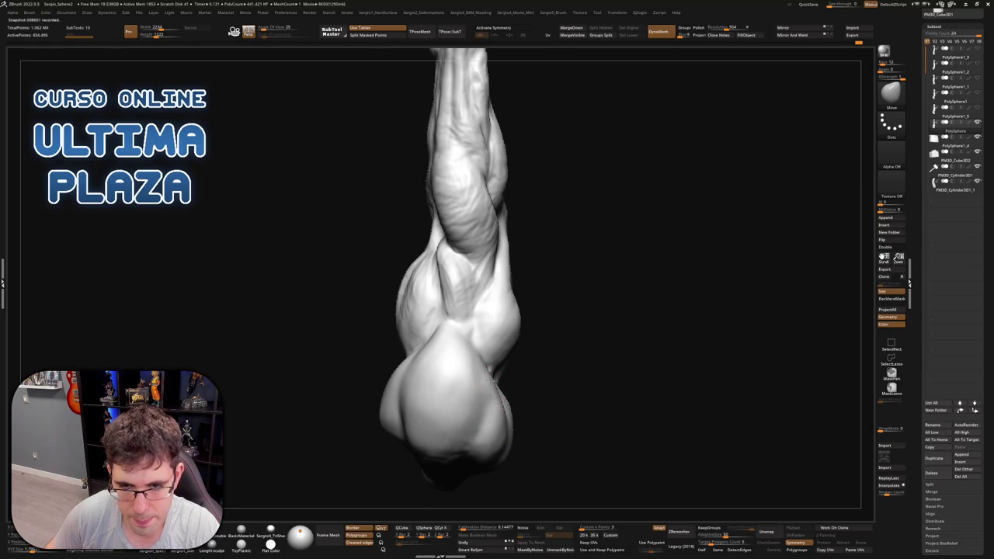
right_click_drag(491, 382, 484, 400)
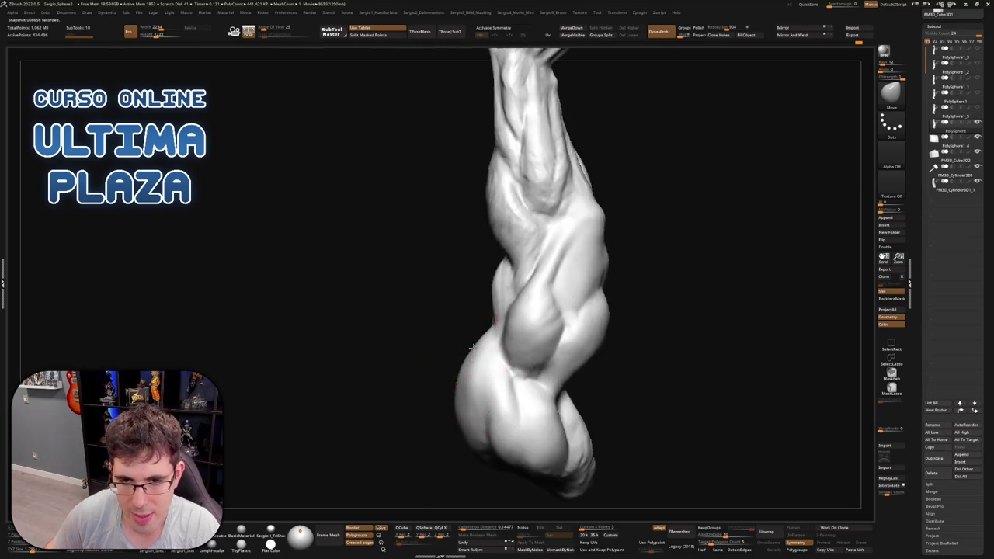
mouse_move(466, 376)
right_mouse_down()
mouse_move(492, 350)
mouse_move(482, 237)
right_mouse_up()
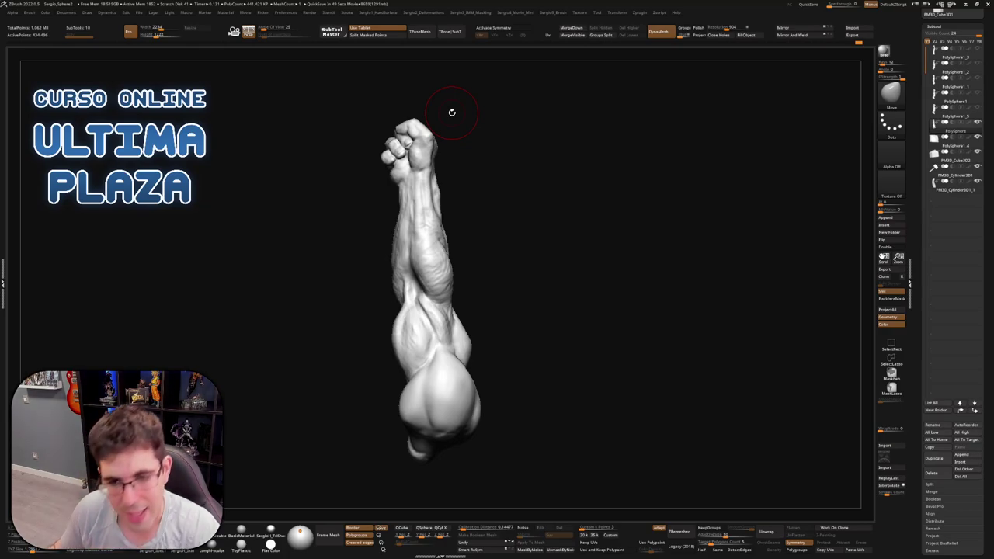
Zoom in on the lower arm and carve a groove up the muscle form with the Clay Buildup brush
mouse_move(481, 248)
left_mouse_down()
mouse_move(528, 290)
mouse_move(465, 358)
mouse_move(488, 268)
mouse_move(465, 271)
mouse_move(462, 314)
mouse_move(464, 283)
mouse_move(432, 286)
mouse_move(426, 275)
mouse_move(408, 285)
mouse_move(417, 187)
left_mouse_up()
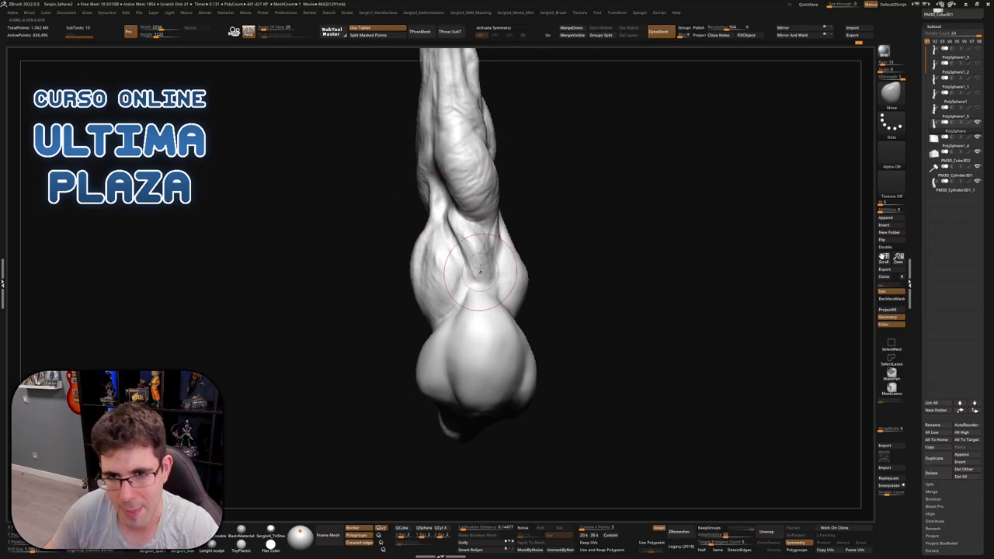
right_click_drag(513, 229, 494, 279, "ctrl")
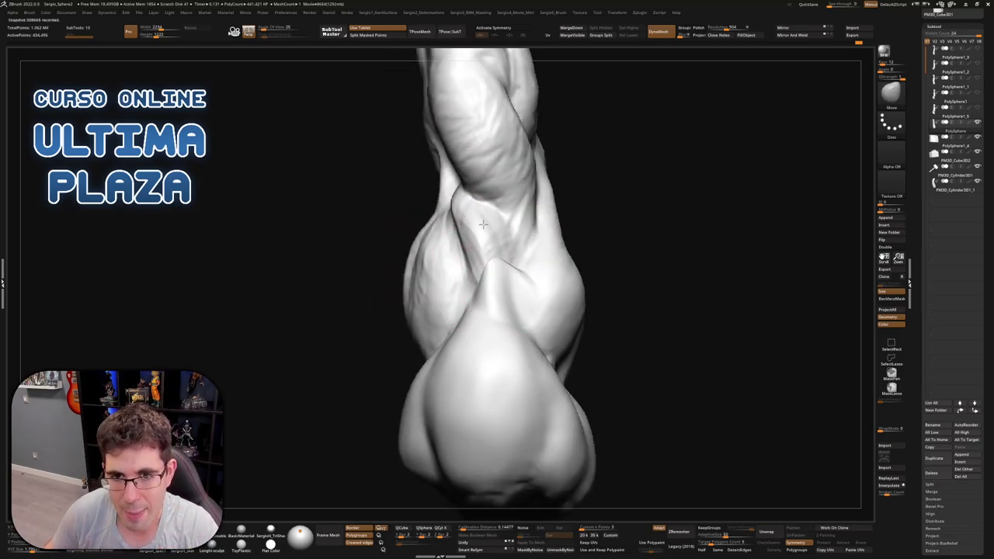
key("b")
key("c")
key("b")
left_click_drag(500, 279, 472, 193)
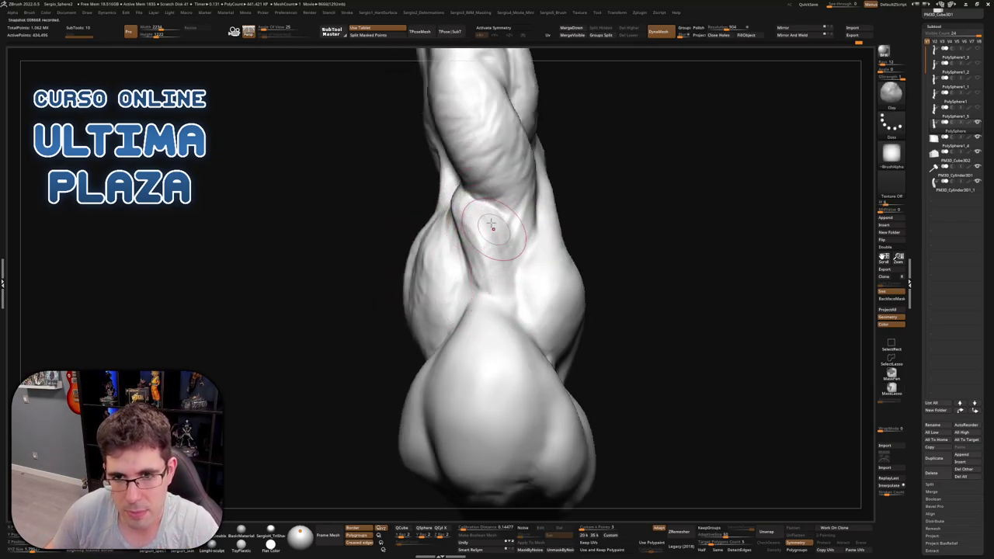
mouse_move(504, 299)
right_mouse_down()
mouse_move(450, 250)
mouse_move(466, 326)
mouse_move(483, 338)
right_mouse_up()
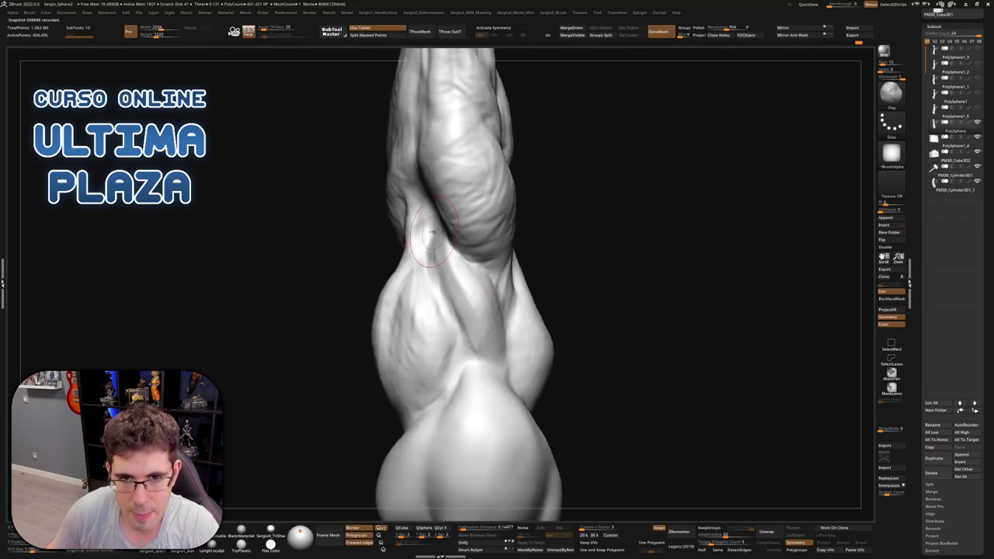
right_click_drag(458, 295, 442, 252)
Shift-smooth the forearm muscle forms from several angles so they blend into the arm
key("shift")
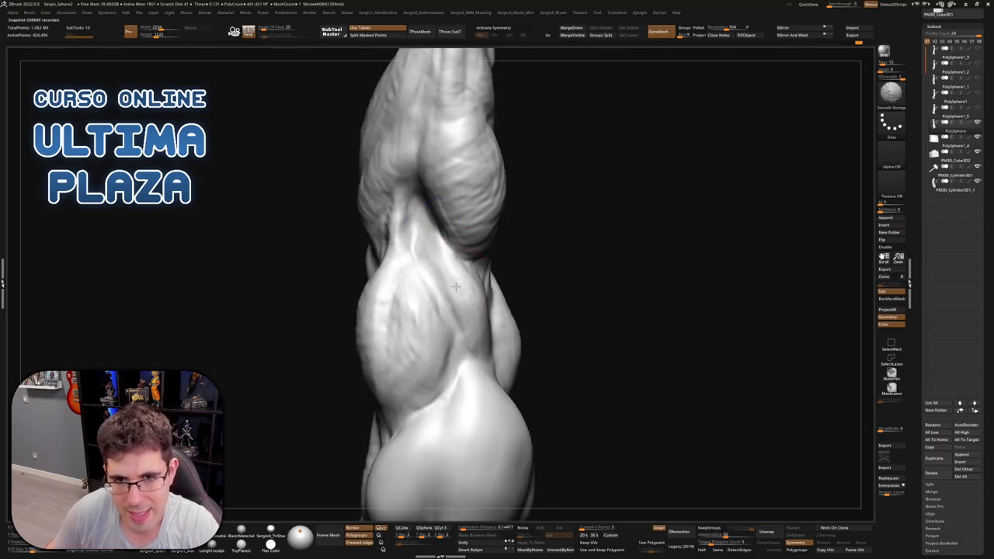
mouse_move(486, 334)
right_mouse_down("shift")
mouse_move(455, 277)
mouse_move(486, 283)
mouse_move(475, 304)
mouse_move(501, 320)
right_mouse_up("shift")
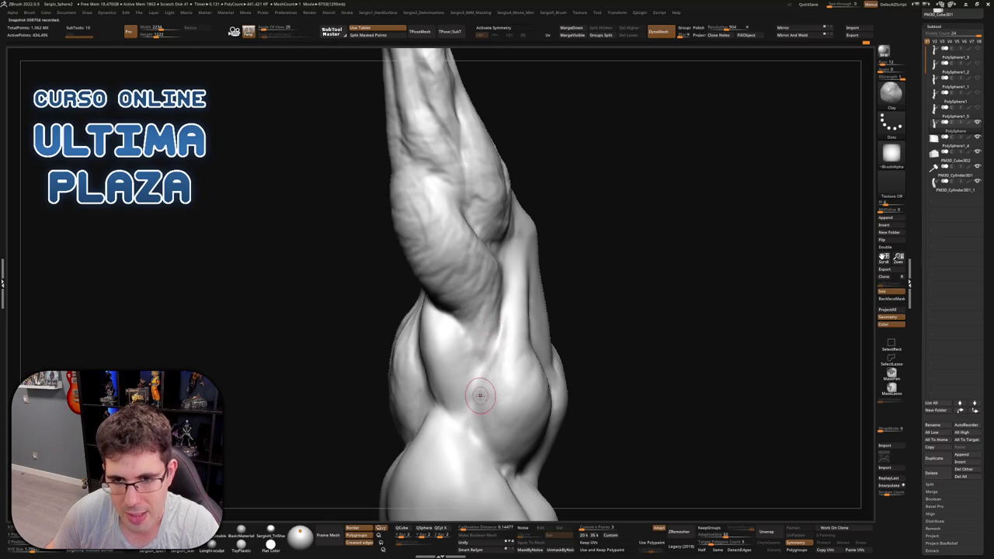
right_click_drag(479, 396, 497, 362)
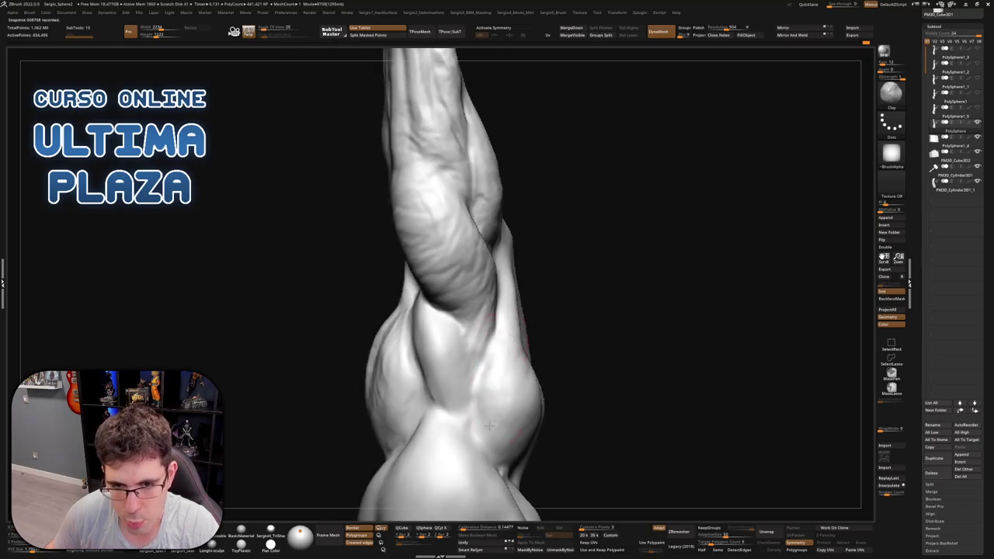
right_click_drag(507, 411, 496, 383)
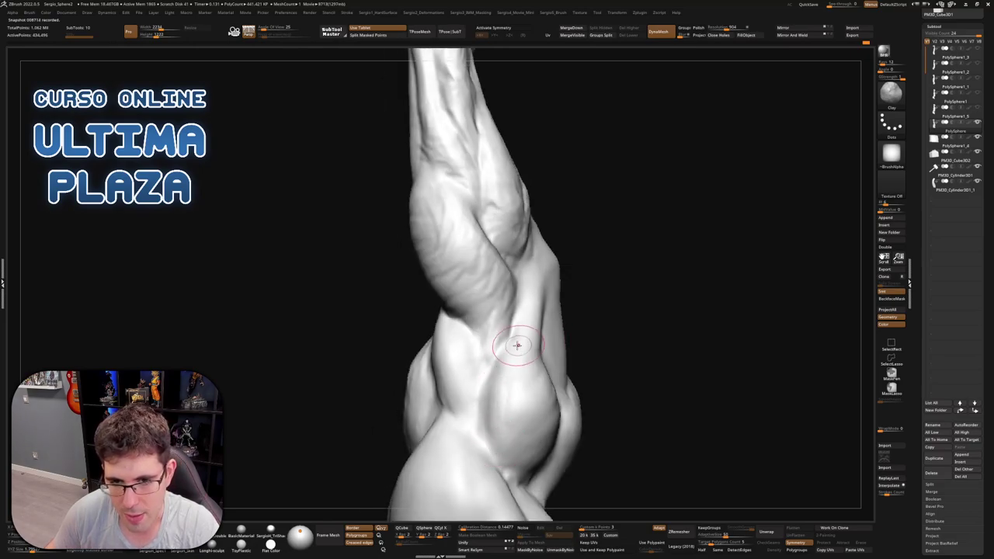
key("shift")
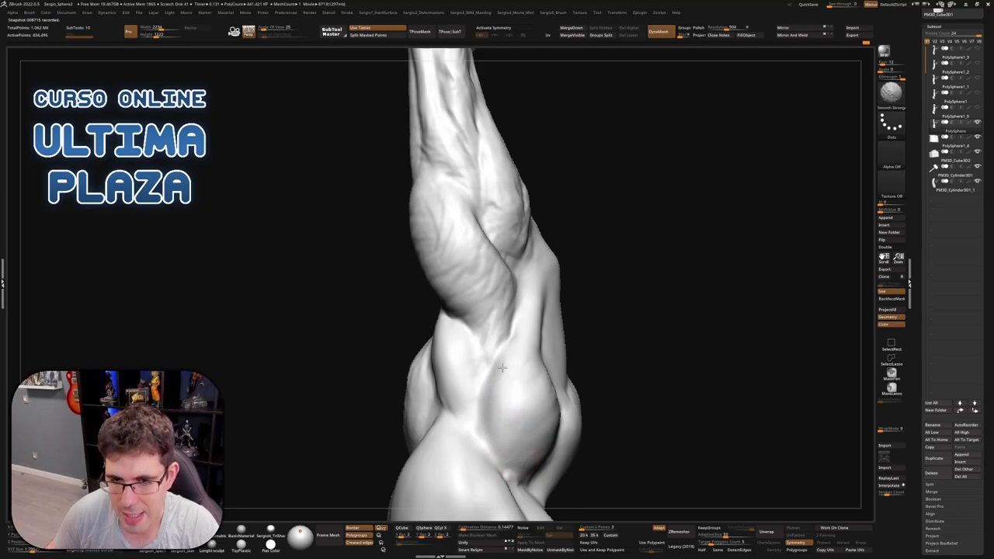
right_click_drag(489, 349, 469, 404)
key("shift")
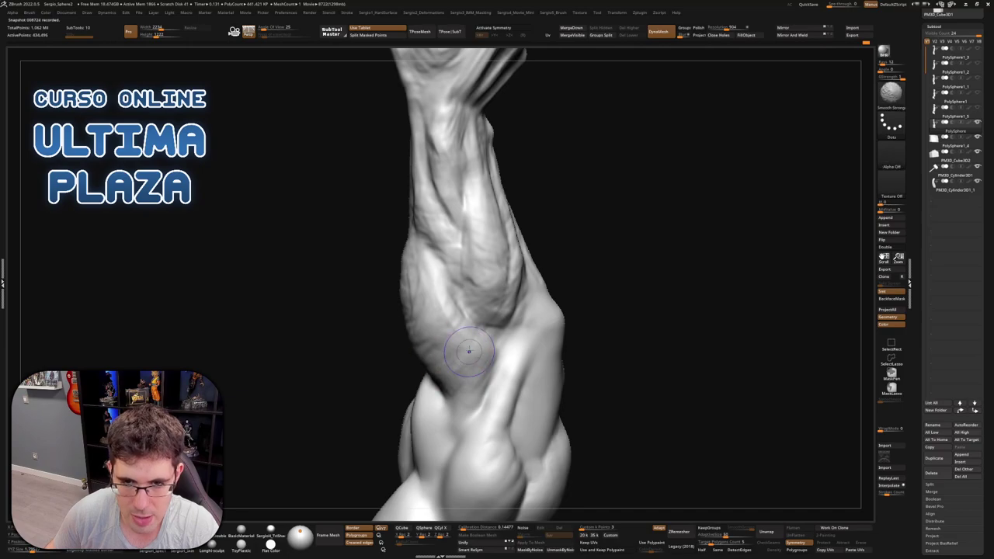
mouse_move(475, 400)
right_mouse_down()
mouse_move(469, 351)
mouse_move(435, 335)
mouse_move(450, 315)
right_mouse_up()
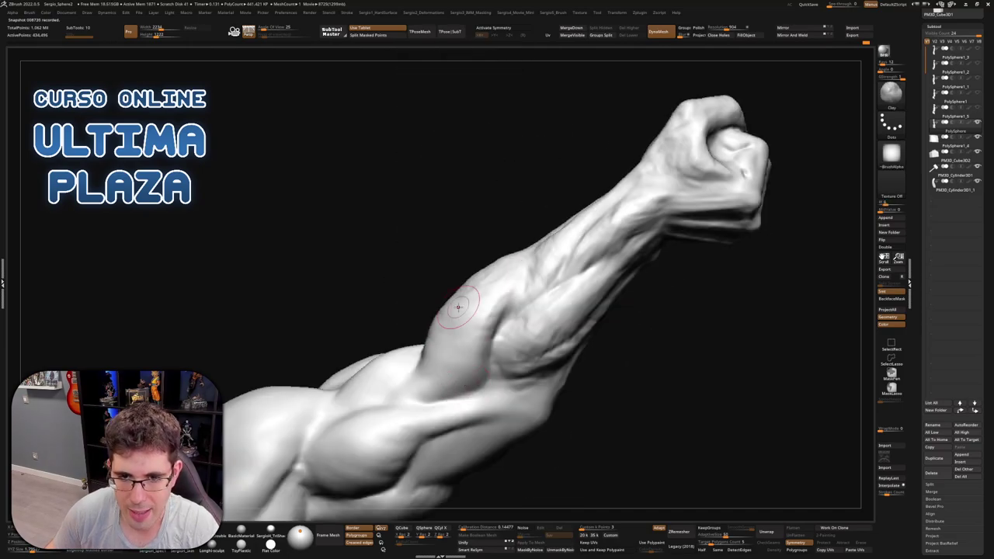
Smooth out wrinkles on the forearm muscle, with the fist turned toward the viewer
right_click_drag(448, 368, 479, 309)
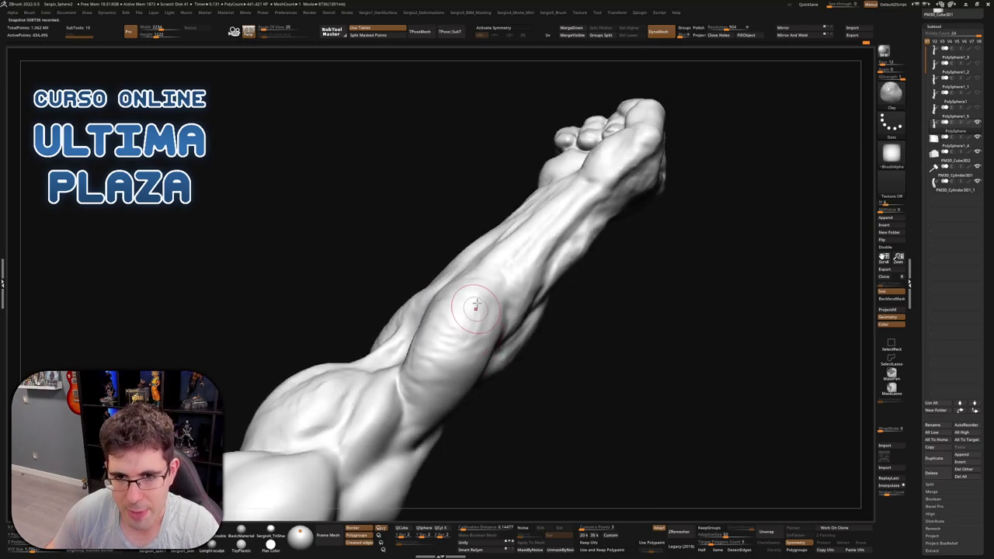
key("shift")
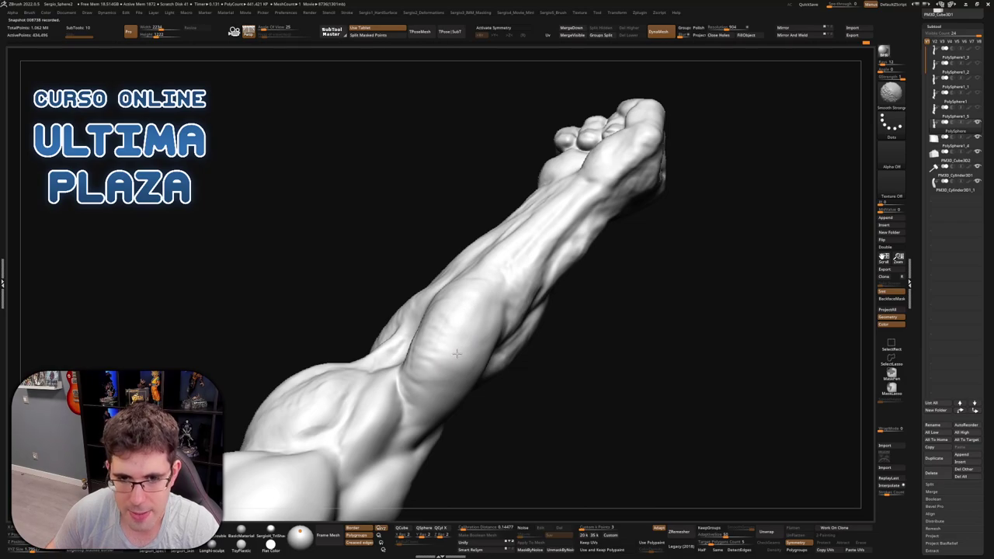
mouse_move(441, 356)
left_mouse_down("shift")
mouse_move(426, 379)
mouse_move(451, 369)
mouse_move(419, 363)
mouse_move(415, 406)
left_mouse_up("shift")
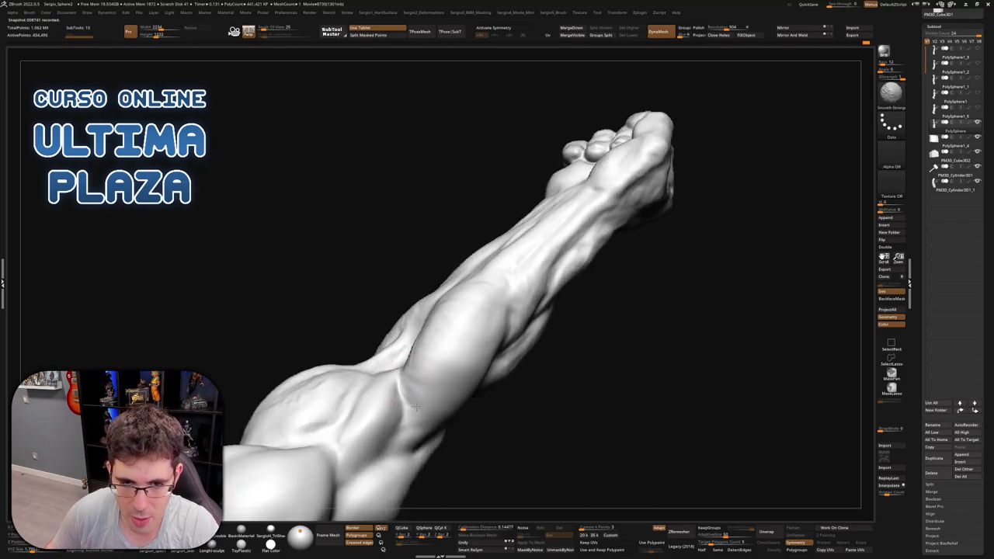
mouse_move(410, 342)
right_mouse_down()
mouse_move(416, 353)
mouse_move(406, 337)
mouse_move(552, 240)
mouse_move(466, 288)
mouse_move(455, 262)
right_mouse_up()
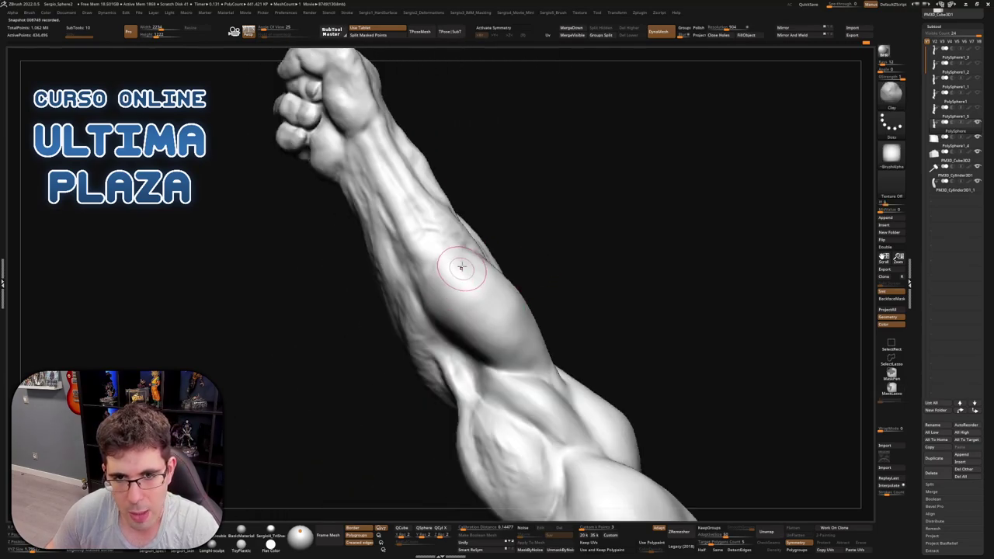
right_click_drag(505, 306, 485, 332)
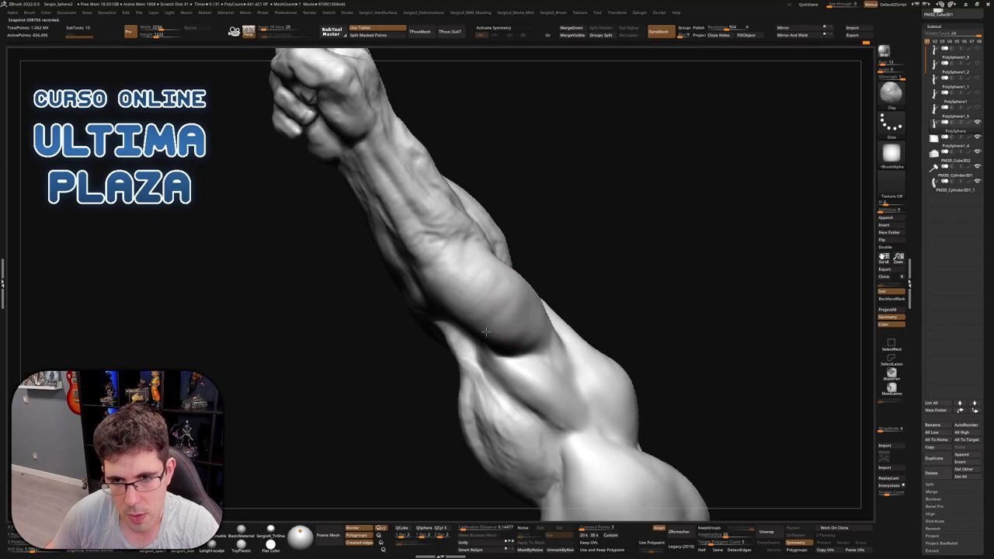
key("shift")
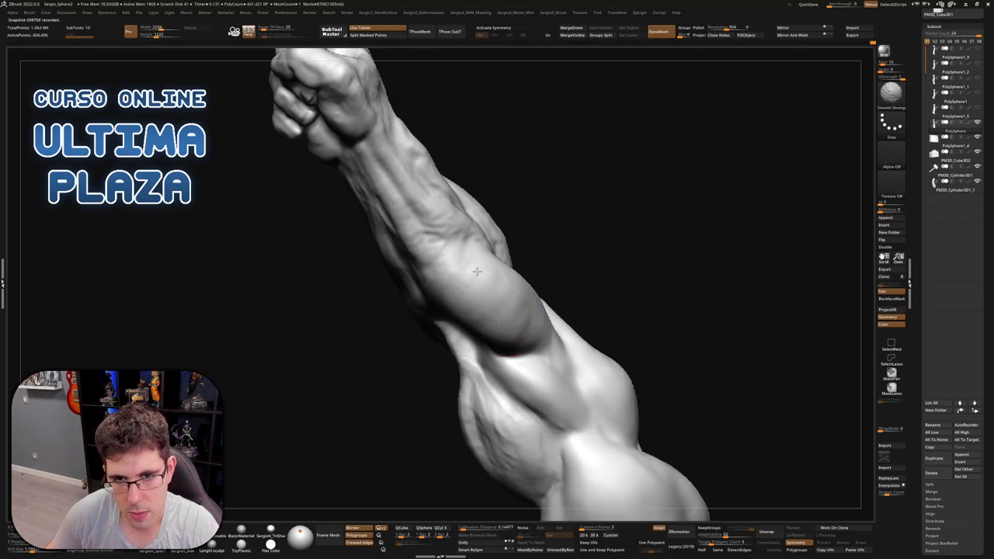
mouse_move(476, 271)
right_mouse_down()
mouse_move(504, 329)
mouse_move(489, 344)
mouse_move(492, 334)
right_mouse_up()
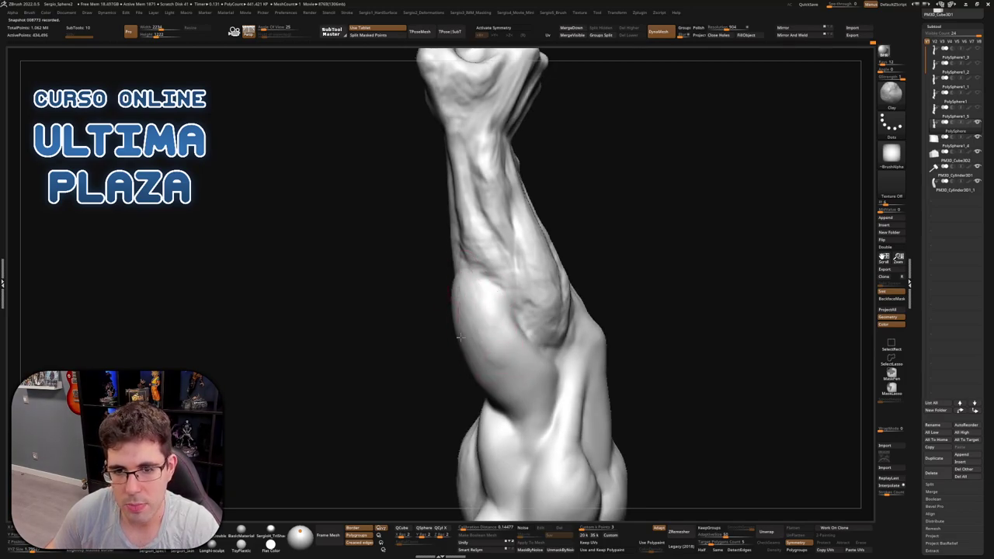
Alternate Clay and Smooth passes on the forearm from side-on views
mouse_move(460, 335)
right_mouse_down("shift")
mouse_move(487, 334)
mouse_move(493, 300)
mouse_move(474, 360)
right_mouse_up("shift")
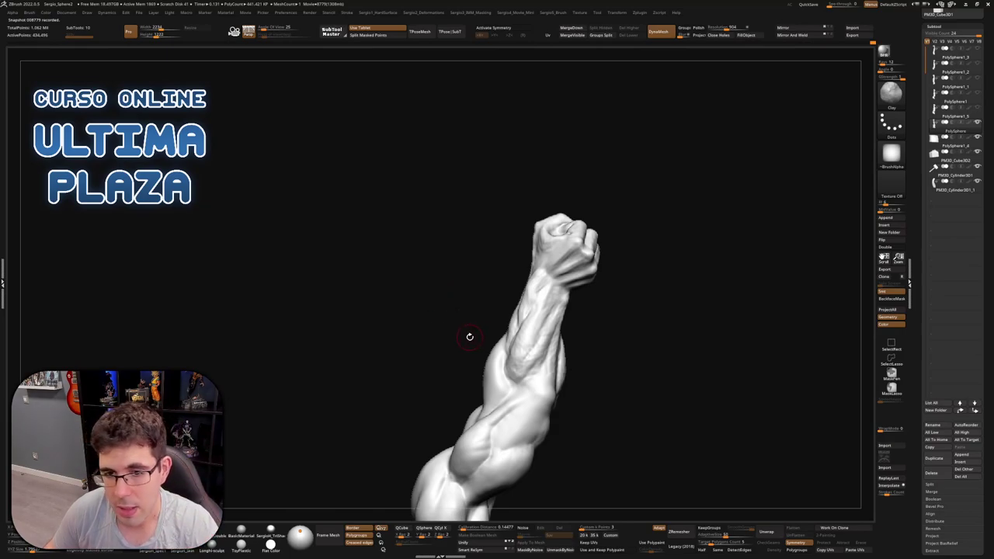
mouse_move(470, 336)
right_mouse_down()
mouse_move(525, 348)
mouse_move(530, 338)
mouse_move(498, 370)
mouse_move(517, 339)
right_mouse_up()
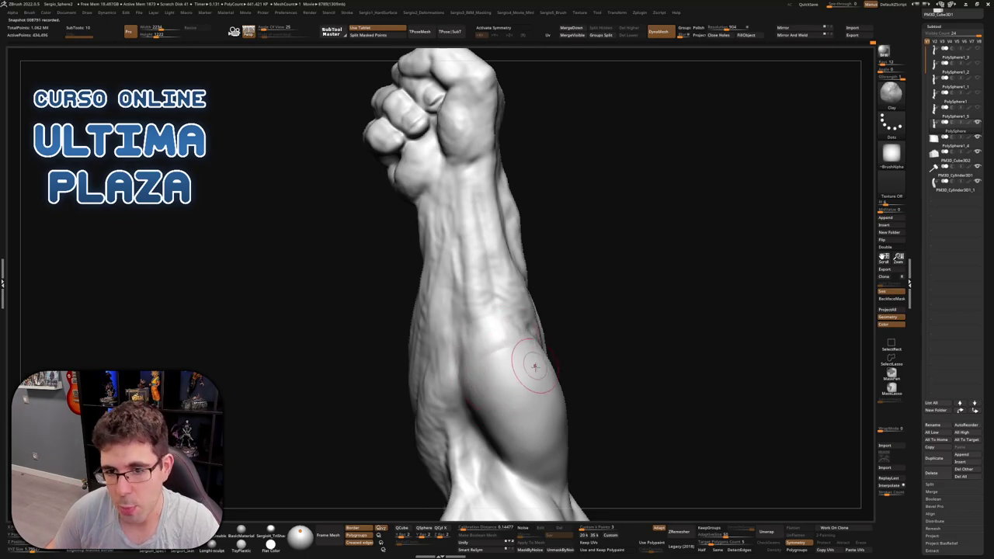
right_click_drag(526, 355, 487, 345)
key("shift")
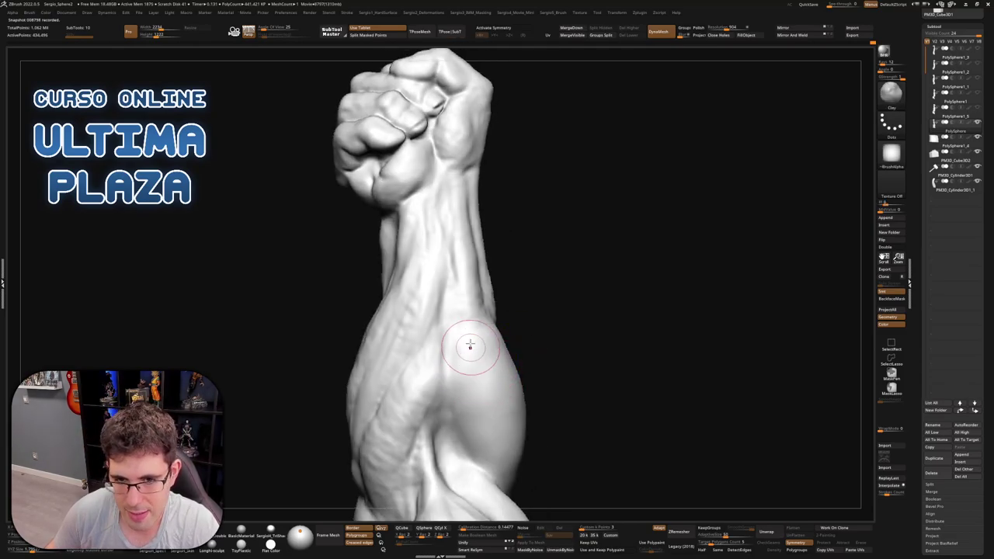
key("shift")
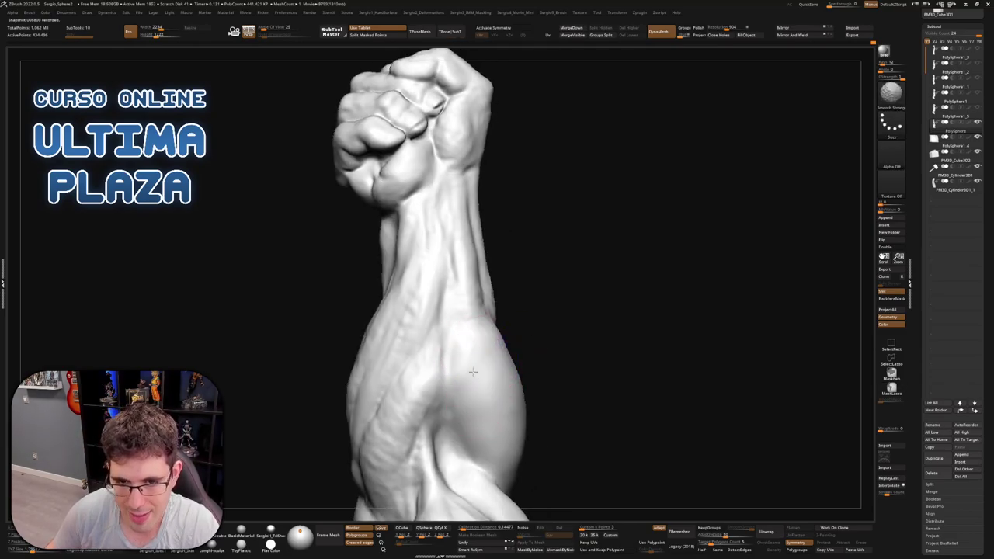
mouse_move(497, 362)
right_mouse_down()
mouse_move(489, 377)
mouse_move(493, 347)
right_mouse_up()
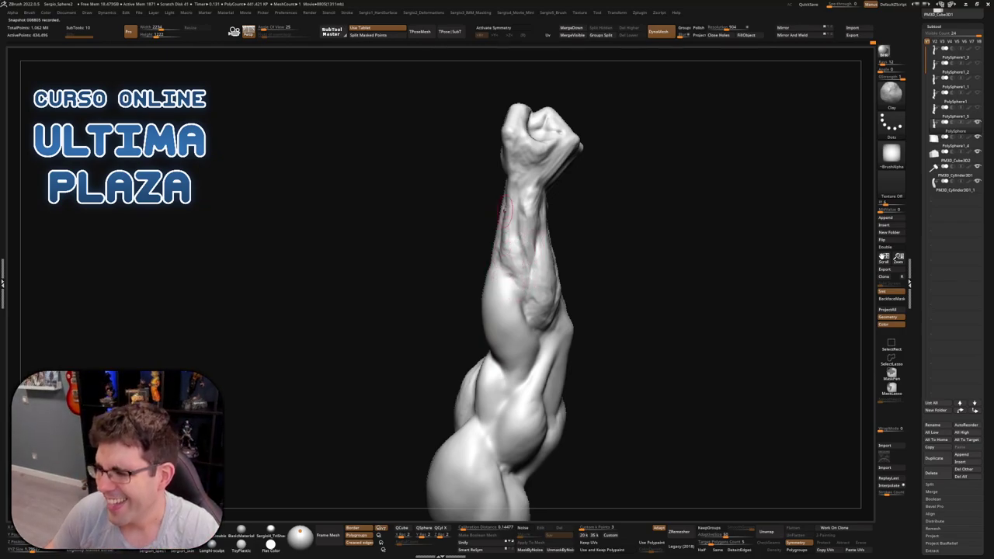
Smooth the muscle bands with the forearm upright and the fist on top
mouse_move(501, 249)
left_mouse_down()
mouse_move(488, 271)
mouse_move(573, 274)
mouse_move(544, 310)
left_mouse_up()
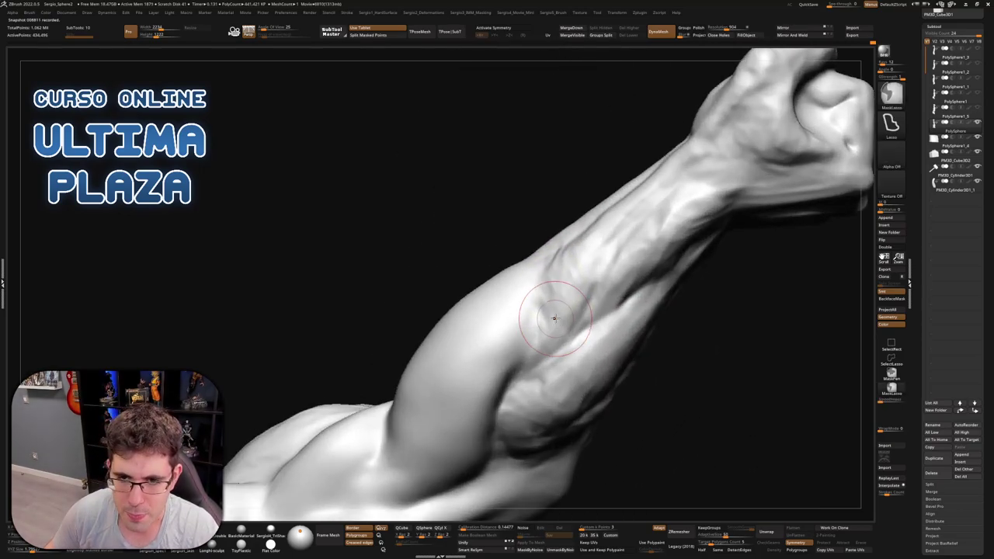
left_click_drag(610, 244, 588, 233)
left_click_drag(547, 319, 507, 360)
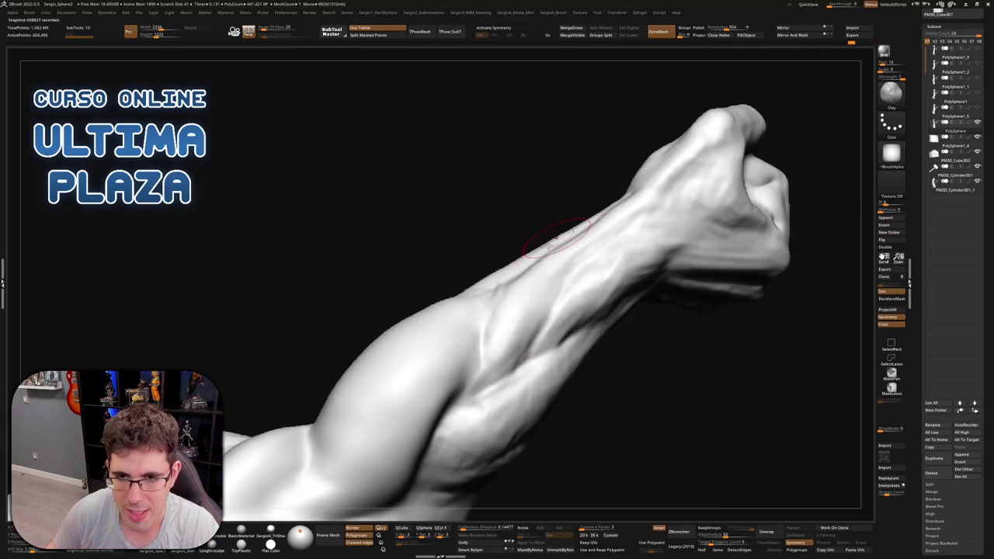
right_click_drag(497, 380, 506, 261)
right_click_drag(572, 225, 566, 248)
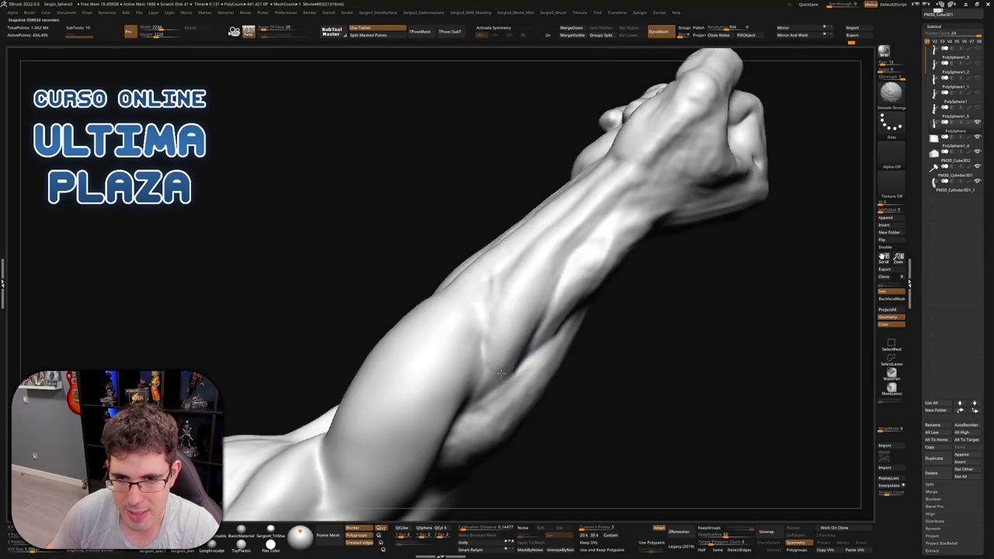
right_click_drag(501, 373, 485, 377)
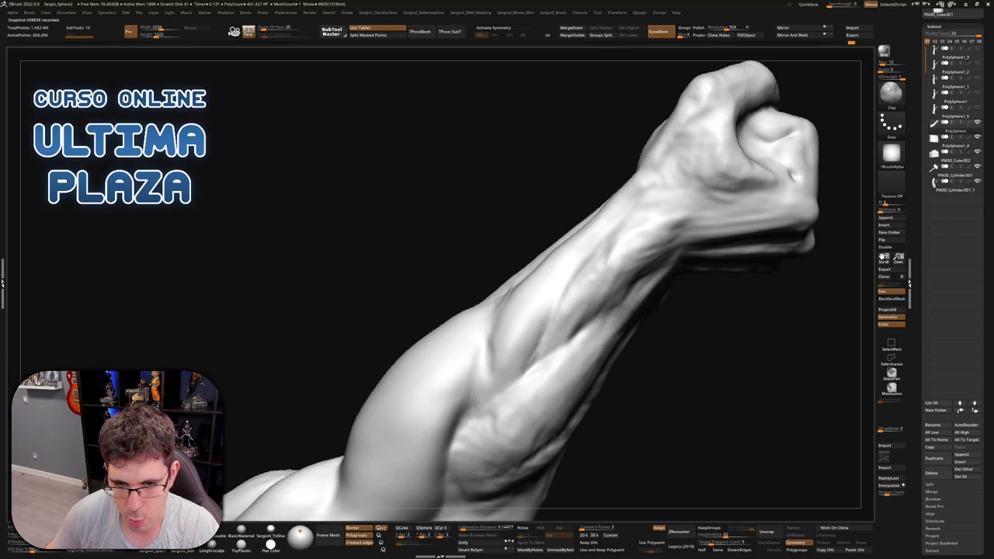
key("shift")
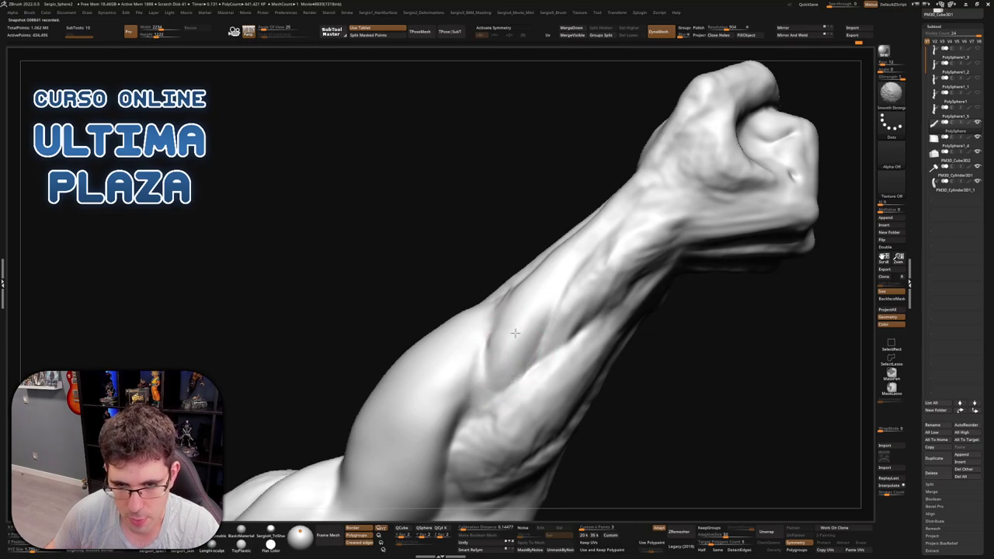
Build up the vein ridge along the forearm with Clay, then soften it
right_click_drag(476, 377, 572, 281)
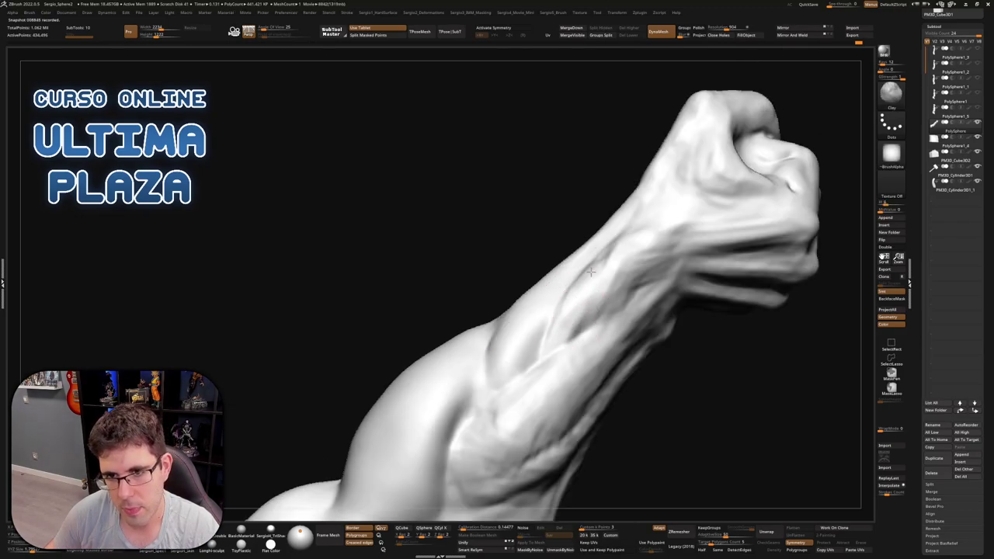
left_click_drag(580, 330, 640, 241)
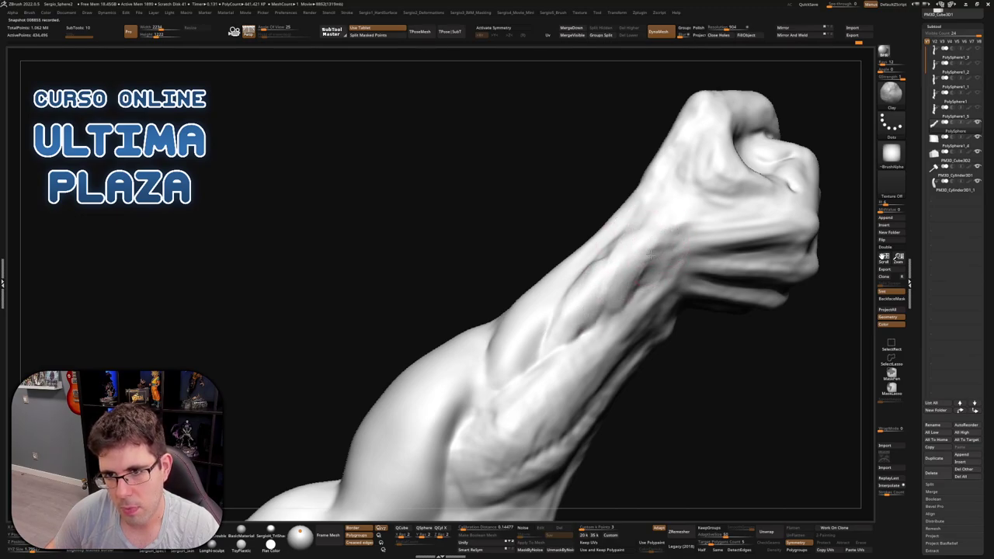
key("shift")
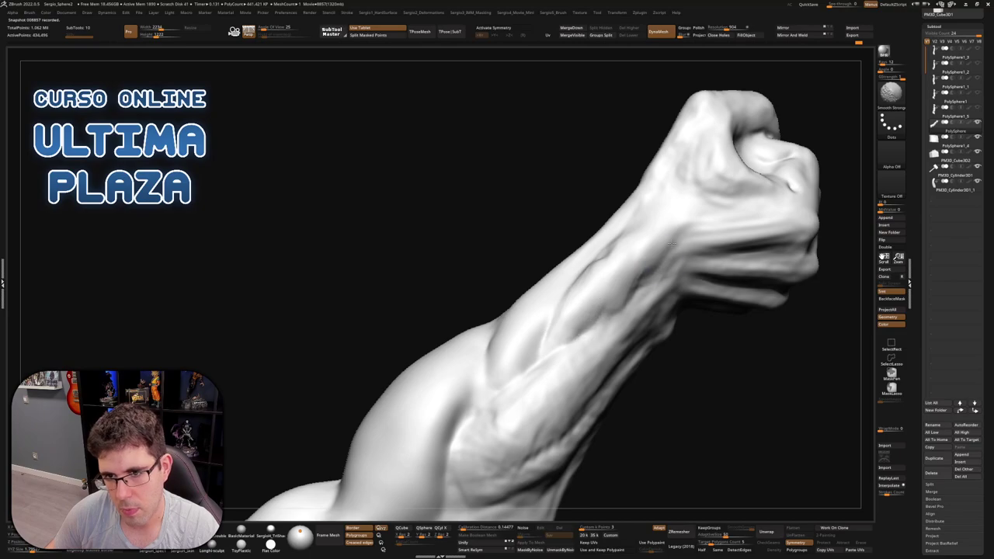
right_click_drag(672, 244, 648, 262)
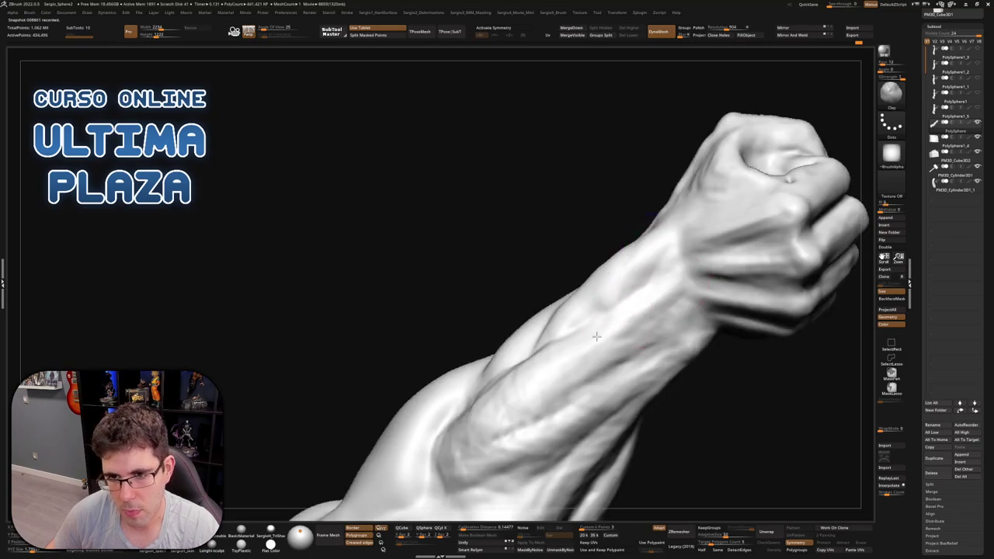
right_click_drag(538, 403, 600, 238)
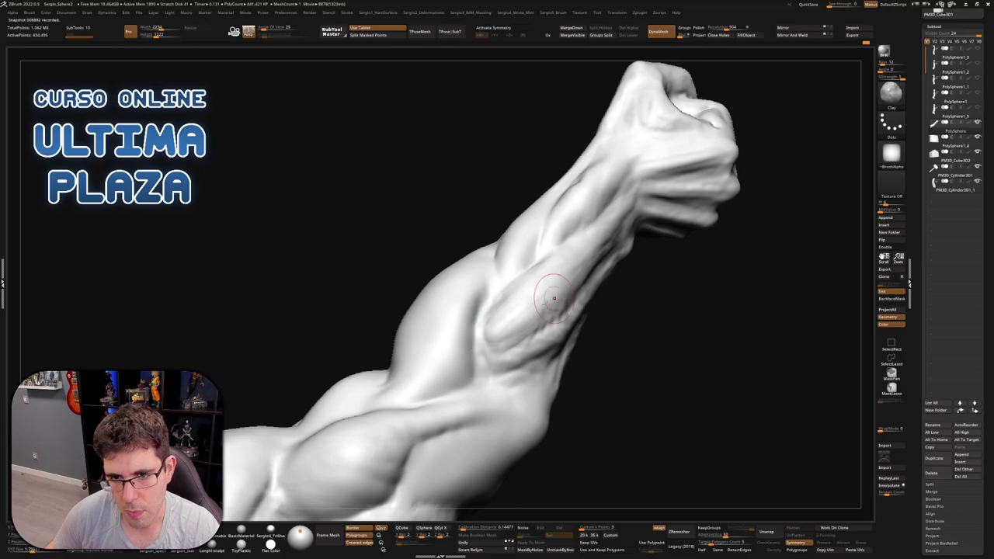
key("shift")
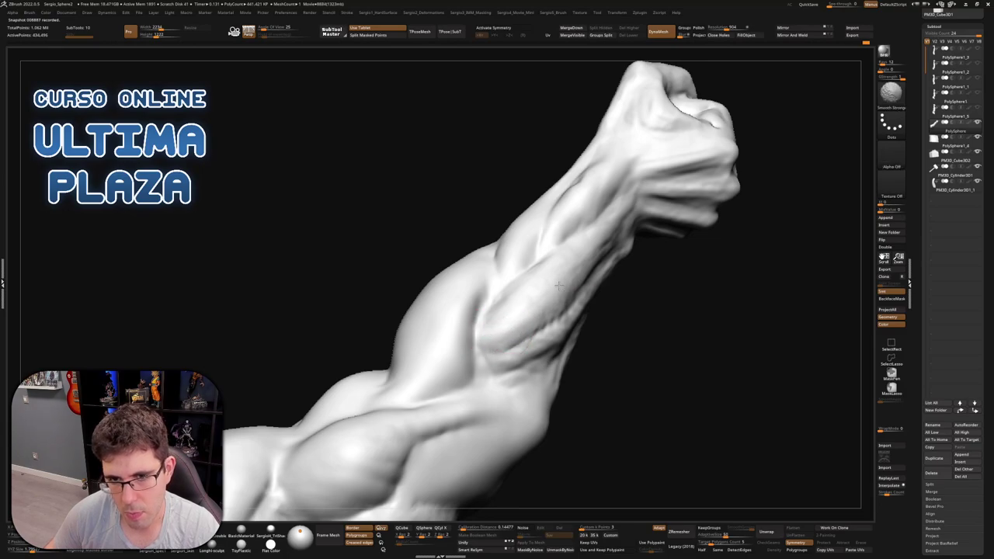
Inspect the wrist and the side of the forearm from several angles
mouse_move(528, 284)
right_mouse_down()
mouse_move(506, 311)
mouse_move(594, 233)
right_mouse_up()
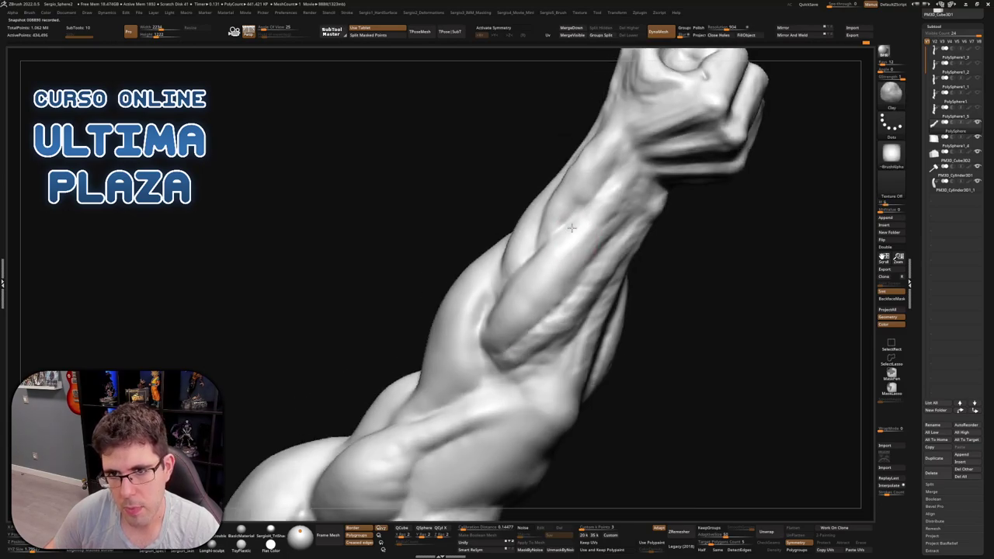
mouse_move(622, 190)
right_mouse_down()
mouse_move(644, 194)
mouse_move(627, 184)
mouse_move(646, 238)
mouse_move(615, 172)
right_mouse_up()
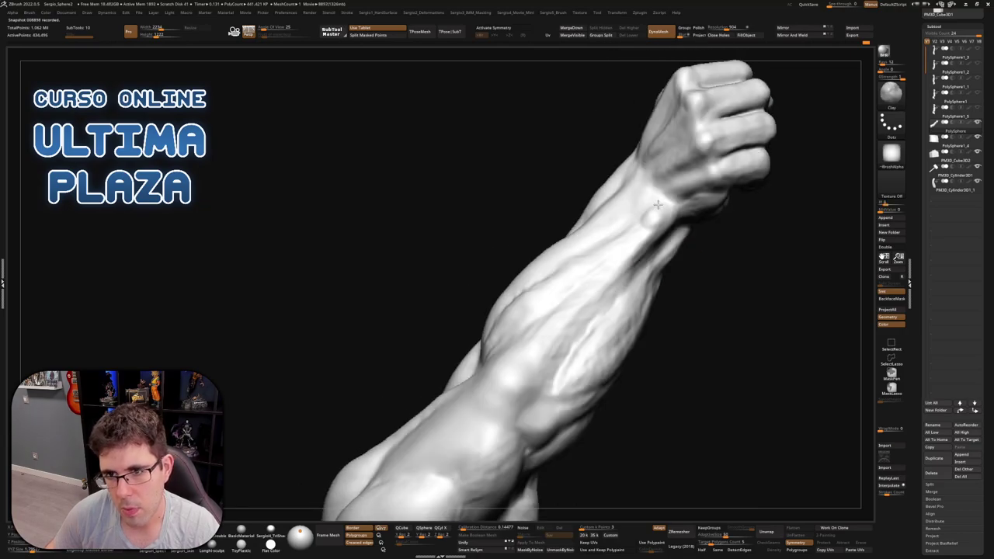
right_click_drag(663, 228, 672, 215)
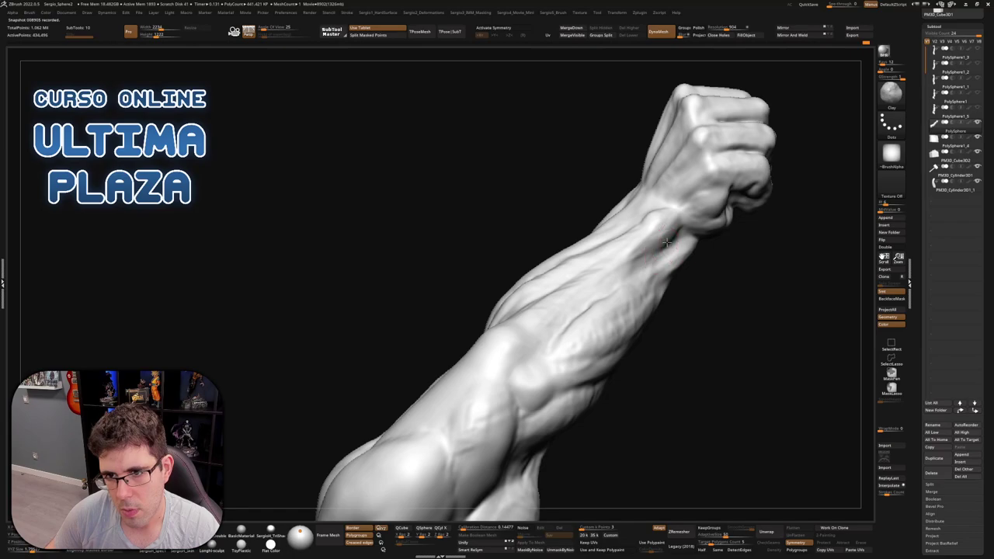
mouse_move(668, 244)
right_mouse_down()
mouse_move(639, 303)
mouse_move(613, 248)
right_mouse_up()
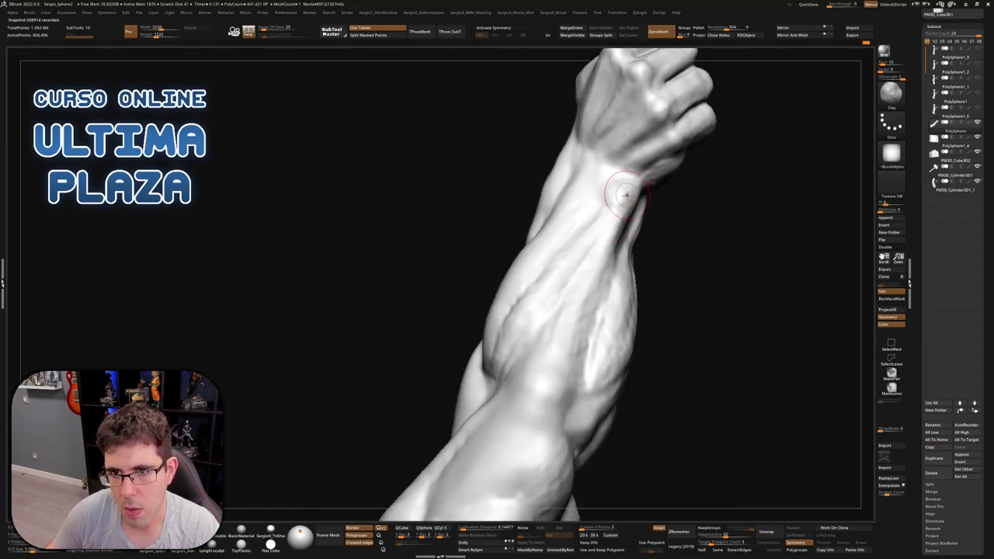
mouse_move(613, 193)
right_mouse_down()
mouse_move(528, 306)
mouse_move(534, 319)
right_mouse_up()
right_click_drag(576, 268, 605, 225)
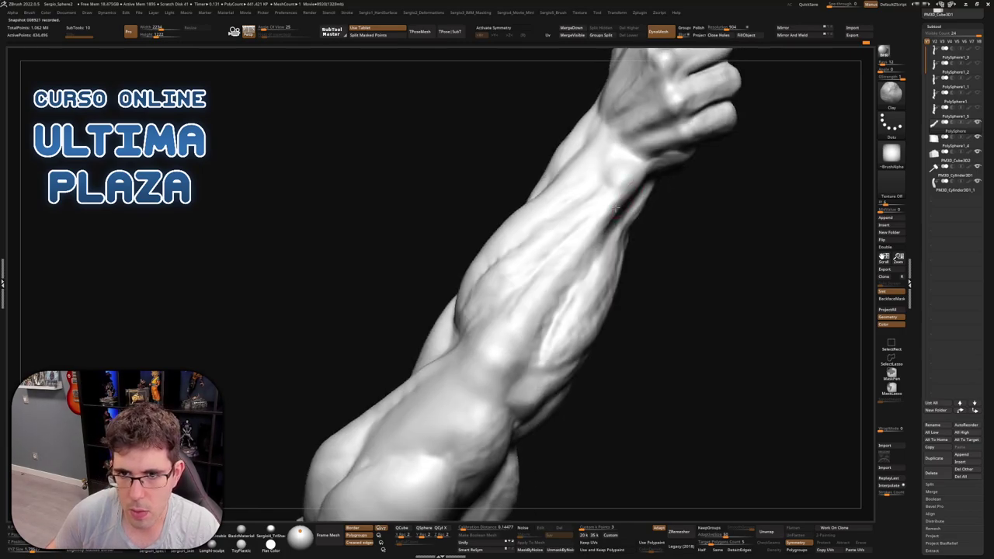
right_click_drag(536, 320, 591, 252)
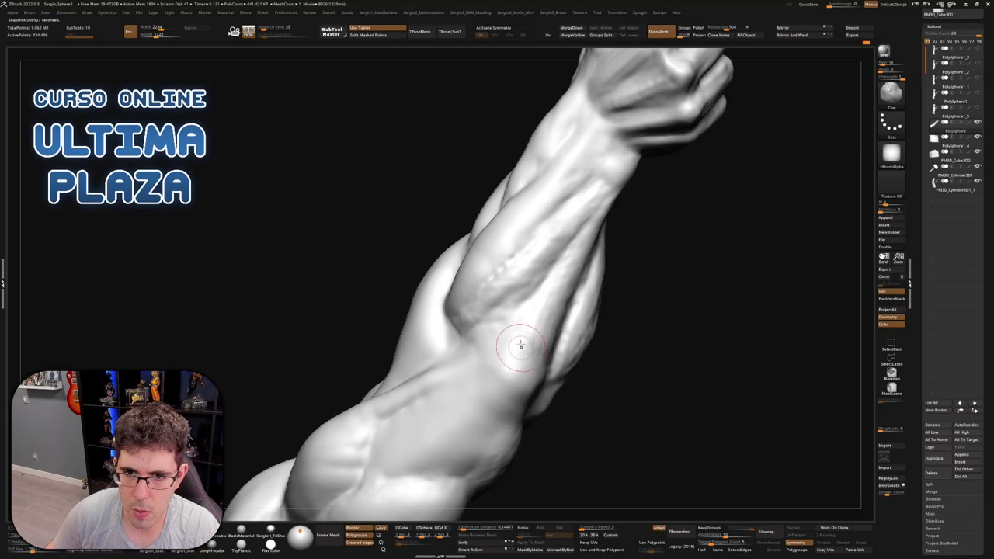
Smooth the grooves between the forearm muscles with Smooth Stronger
key("shift")
right_click_drag(539, 328, 580, 191)
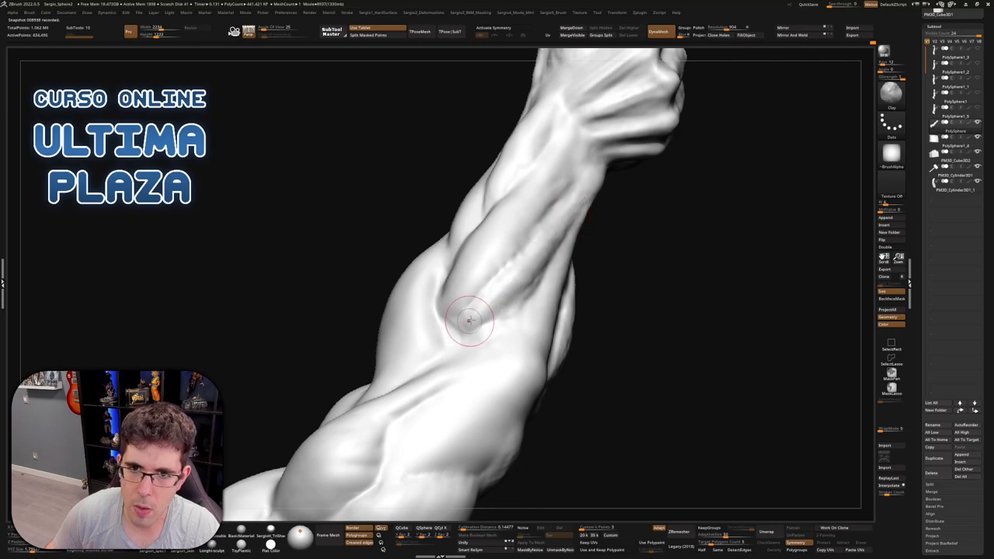
right_click_drag(472, 320, 499, 284)
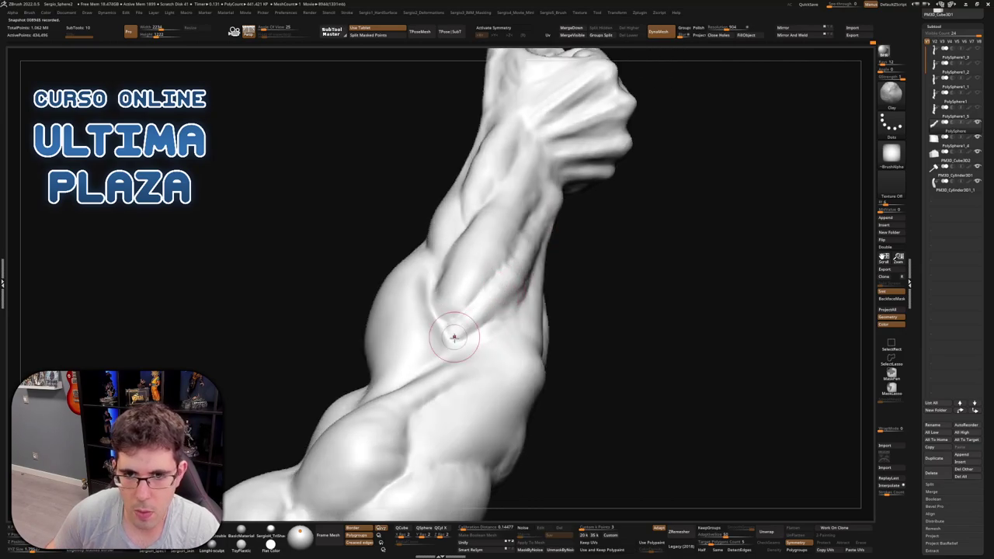
key("shift")
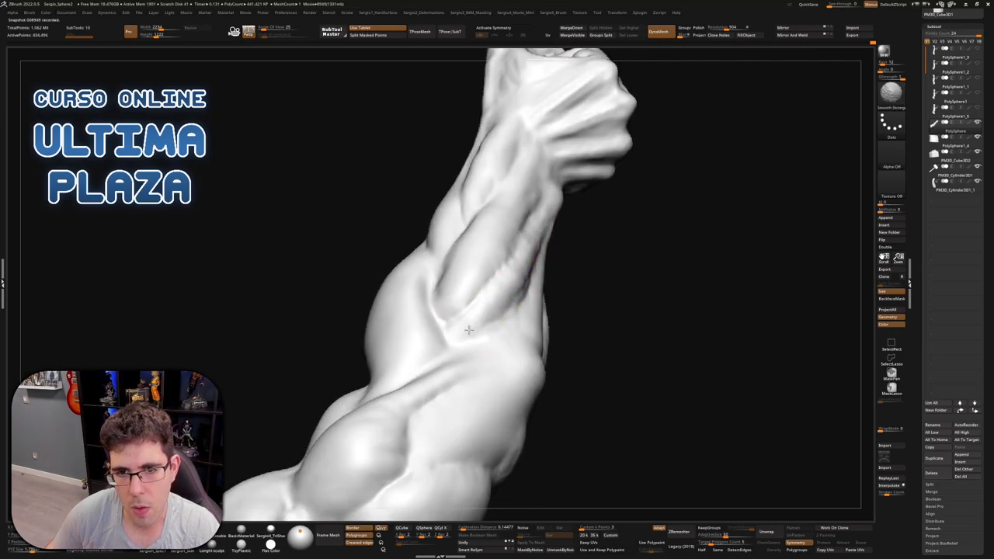
mouse_move(468, 330)
right_mouse_down()
mouse_move(538, 230)
mouse_move(520, 278)
right_mouse_up()
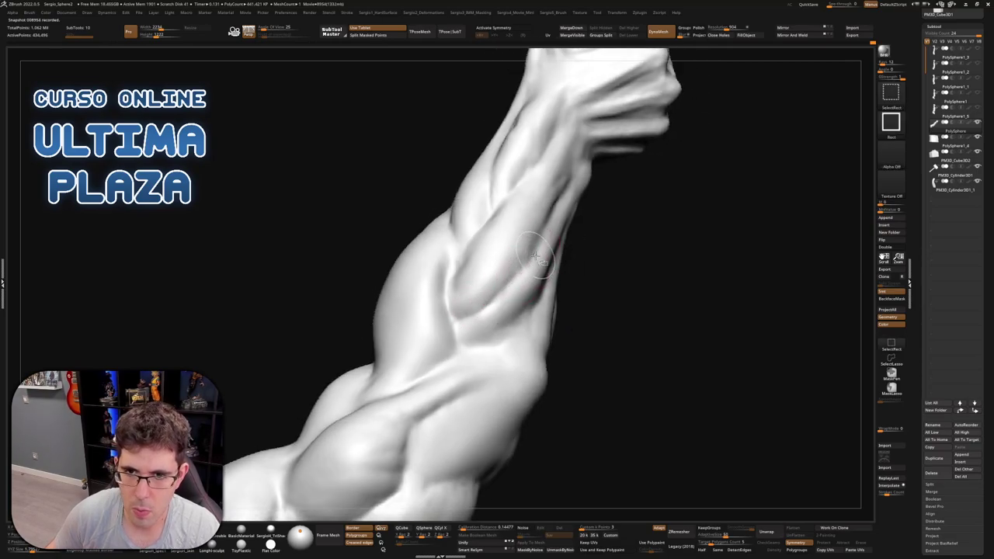
Carve a muscle separation with DamStandard, then blend it using Clay and smoothing
key("space")
key("b")
key("d")
key("s")
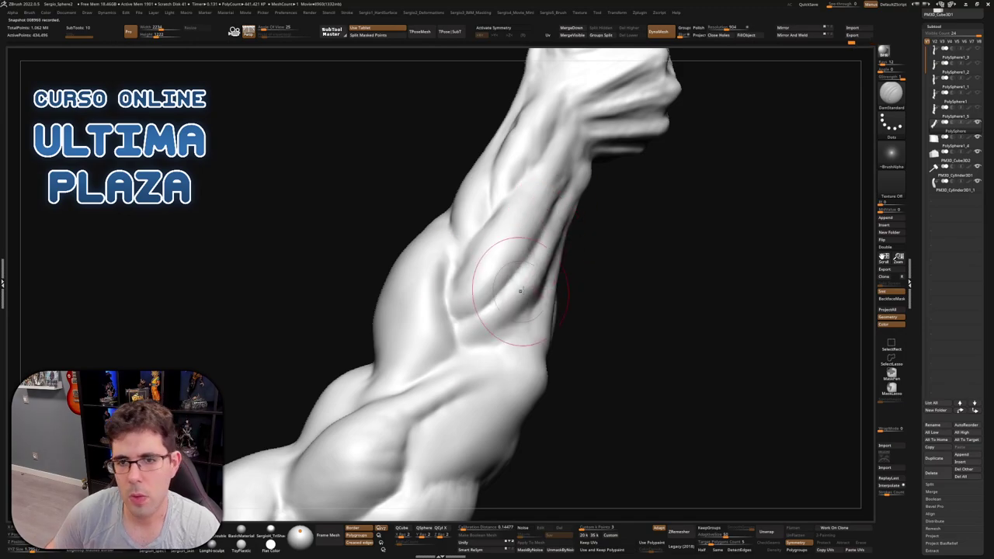
key("b")
key("c")
key("l")
right_click_drag(573, 204, 514, 284)
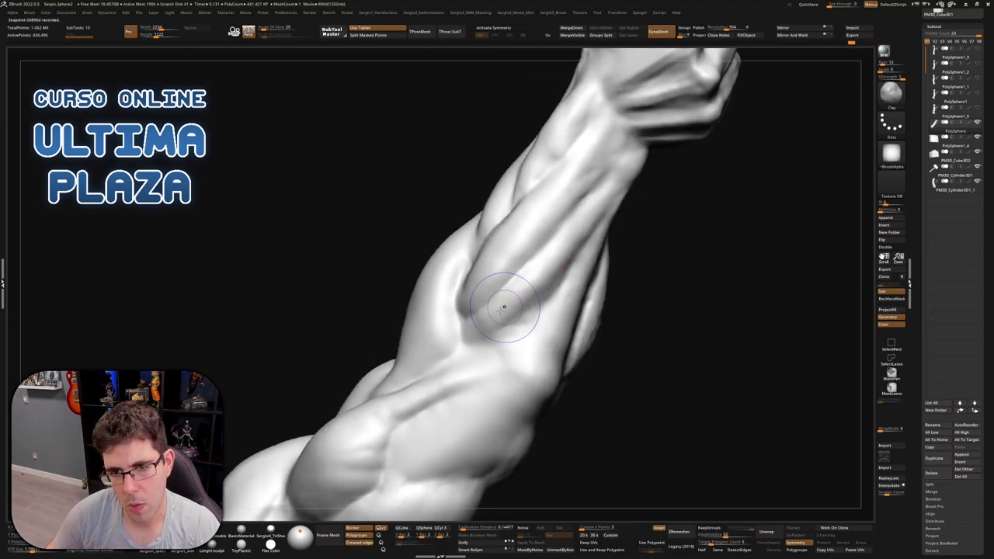
key("shift")
mouse_move(578, 225)
right_mouse_down("ctrl")
mouse_move(547, 306)
mouse_move(520, 287)
mouse_move(551, 325)
mouse_move(548, 298)
right_mouse_up("ctrl")
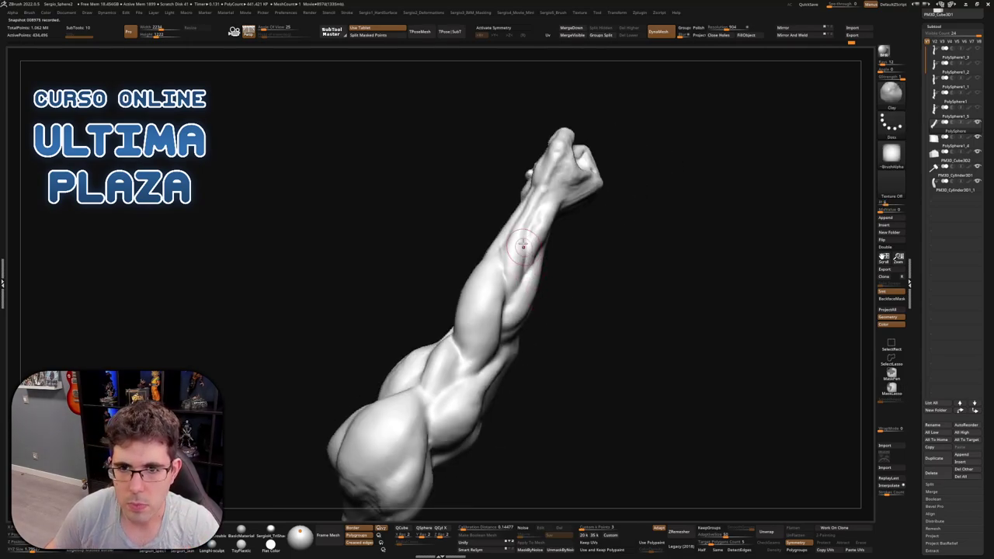
right_click_drag(523, 245, 520, 282, "ctrl")
Cut a thin DamStandard crease along the upper forearm toward the fist, then return to Clay
key("b")
key("d")
key("s")
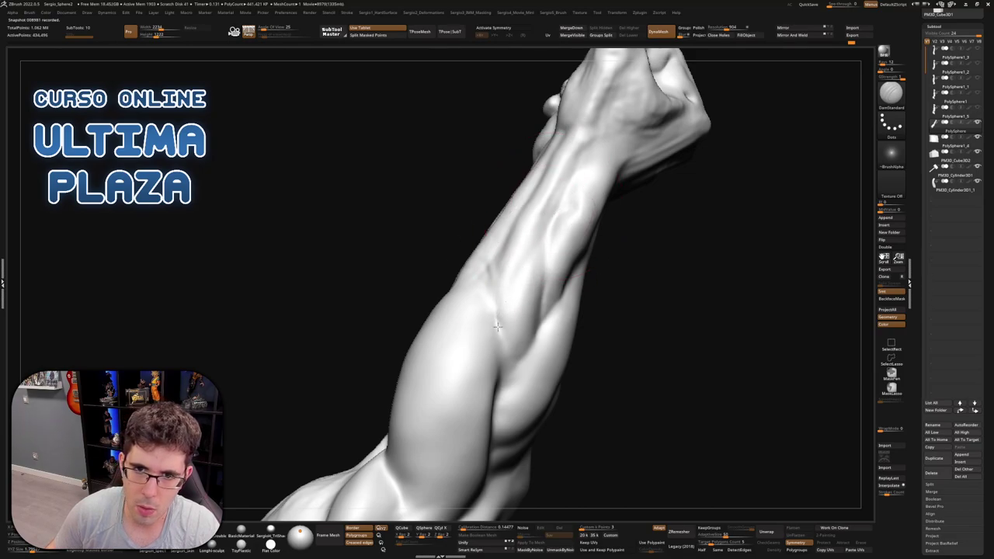
right_click_drag(495, 324, 508, 334)
key("b")
key("c")
key("l")
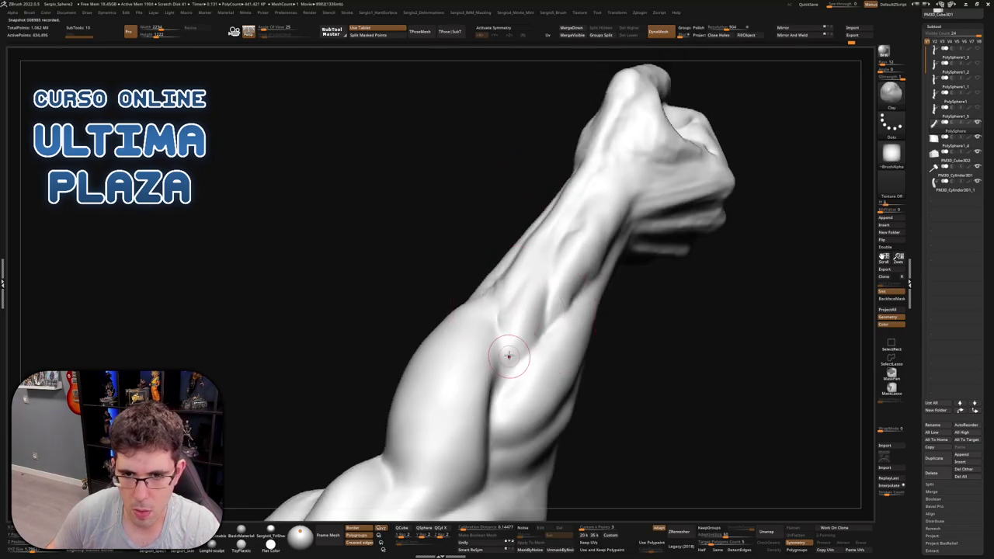
left_click_drag(501, 316, 505, 314)
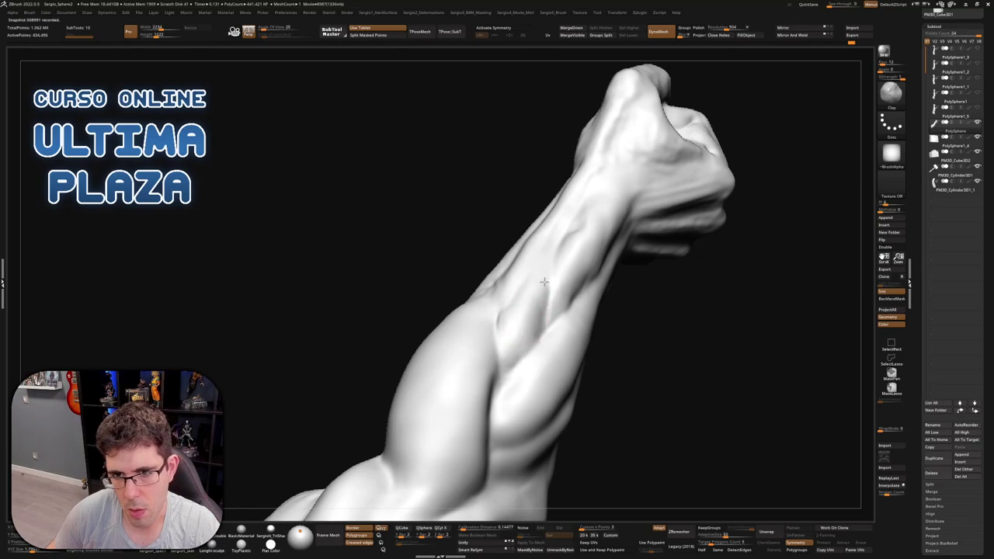
right_click_drag(550, 255, 534, 203)
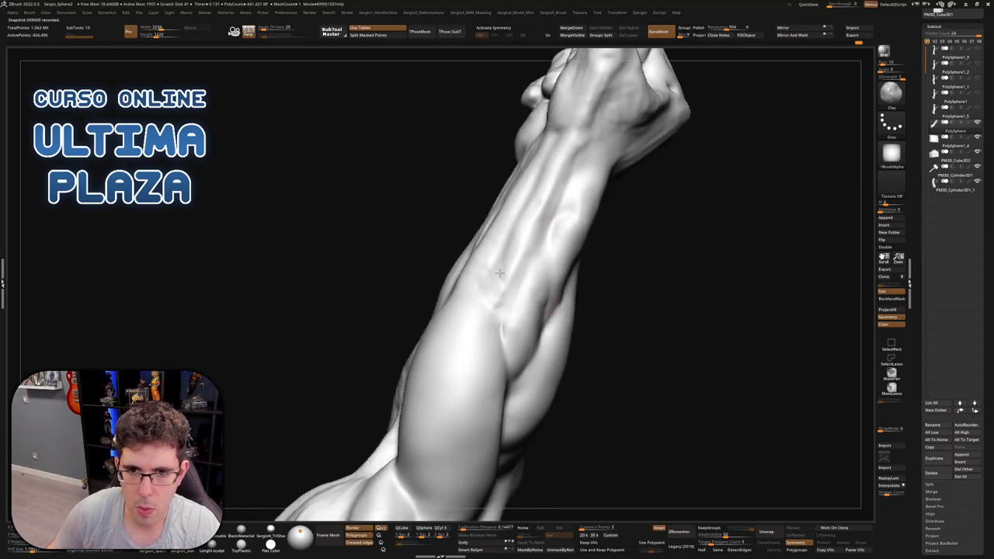
right_click_drag(500, 273, 508, 278)
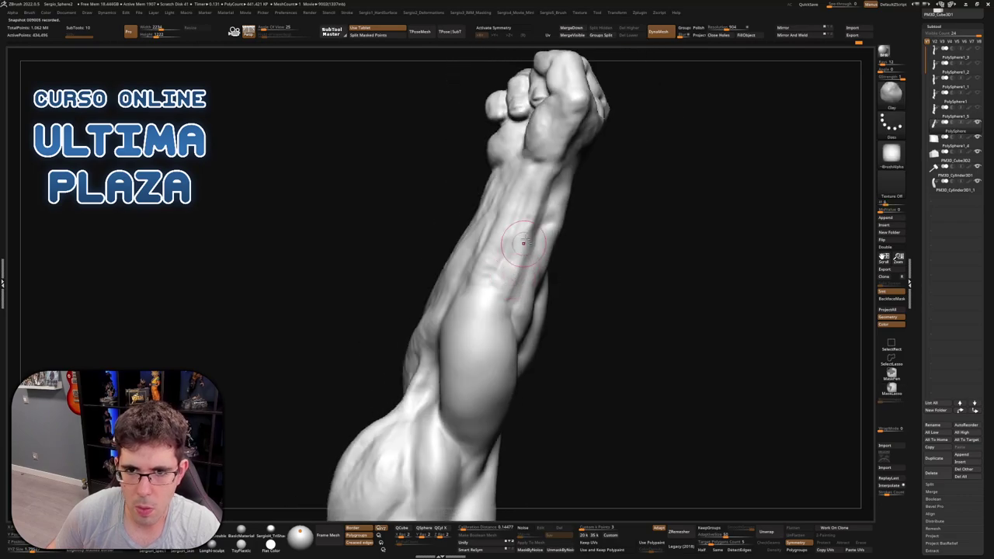
Smooth the forearm just below the fist with Smooth Stronger
right_click_drag(534, 223, 545, 194)
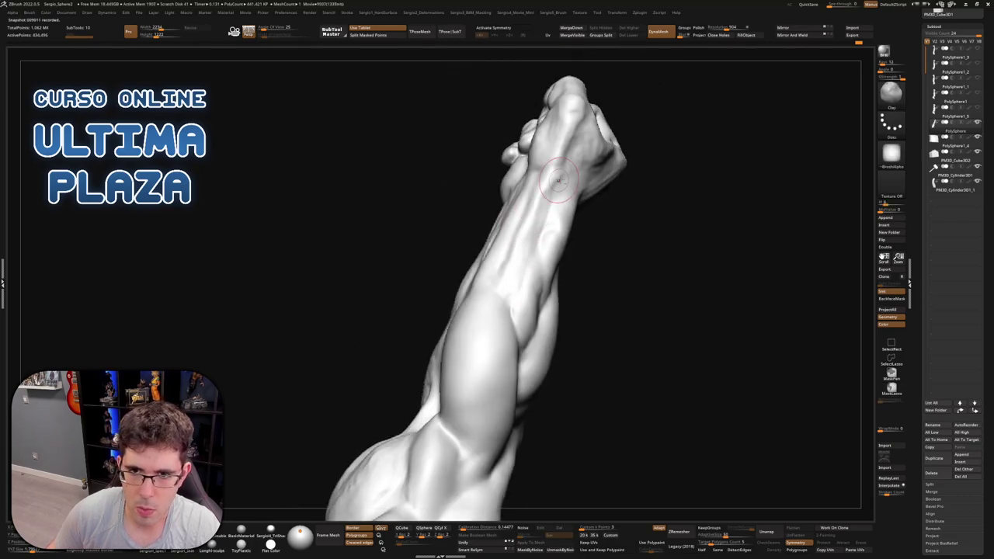
right_click_drag(508, 285, 525, 206)
right_click_drag(481, 284, 492, 289)
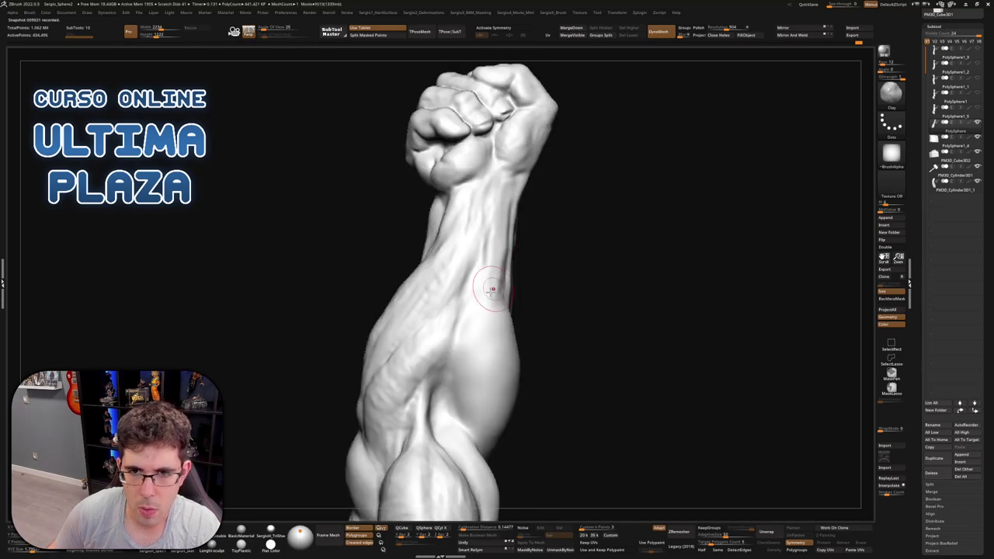
right_click_drag(514, 180, 499, 233)
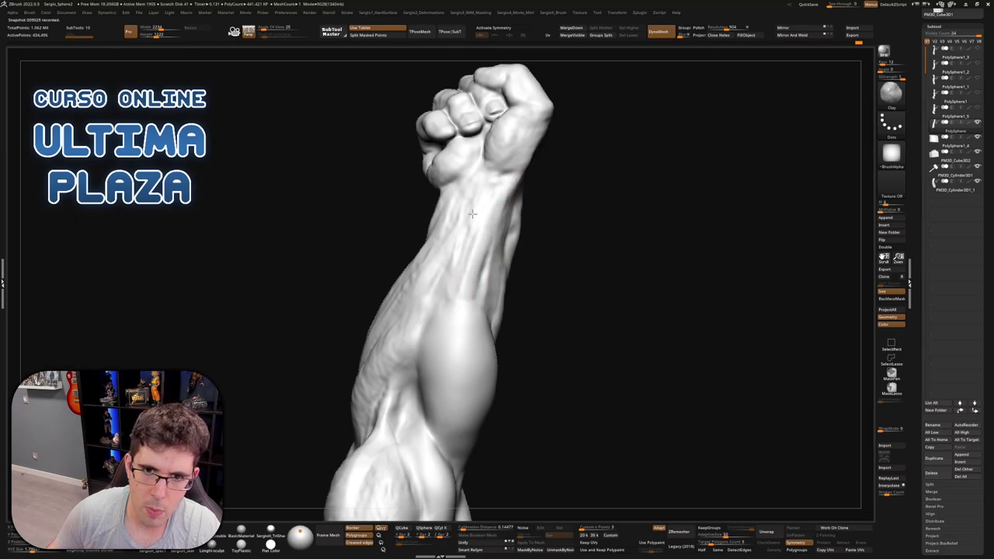
right_click_drag(483, 248, 496, 313)
mouse_move(508, 274)
right_mouse_down()
mouse_move(519, 314)
mouse_move(521, 305)
right_mouse_up()
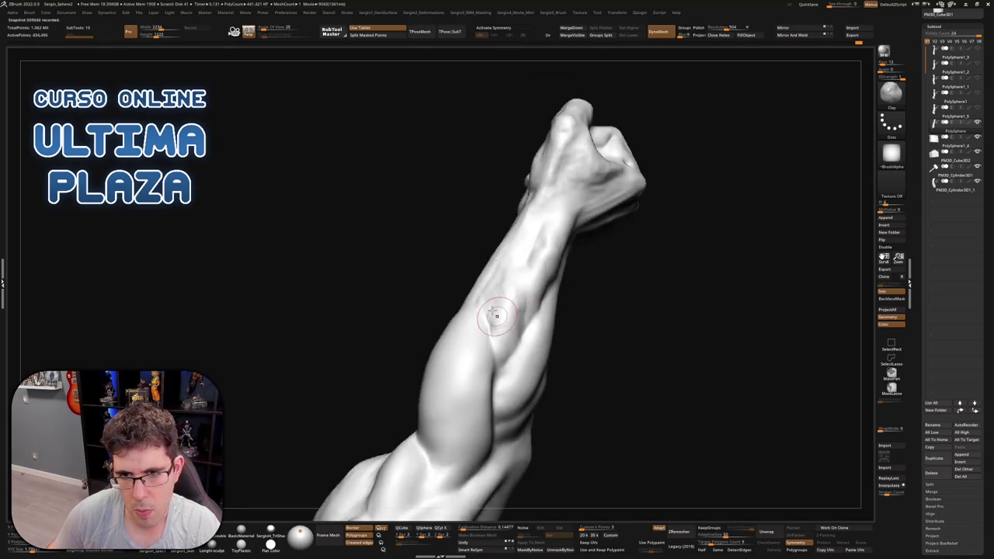
mouse_move(515, 271)
right_mouse_down()
mouse_move(534, 262)
mouse_move(559, 219)
right_mouse_up()
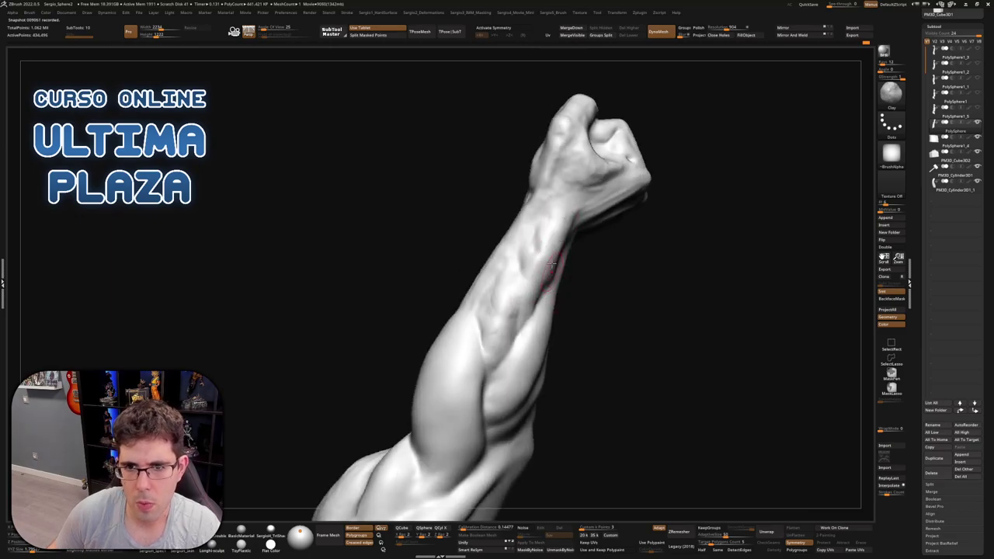
key("shift")
mouse_move(522, 267)
right_mouse_down()
mouse_move(501, 263)
mouse_move(504, 201)
right_mouse_up()
right_click_drag(469, 321, 510, 245)
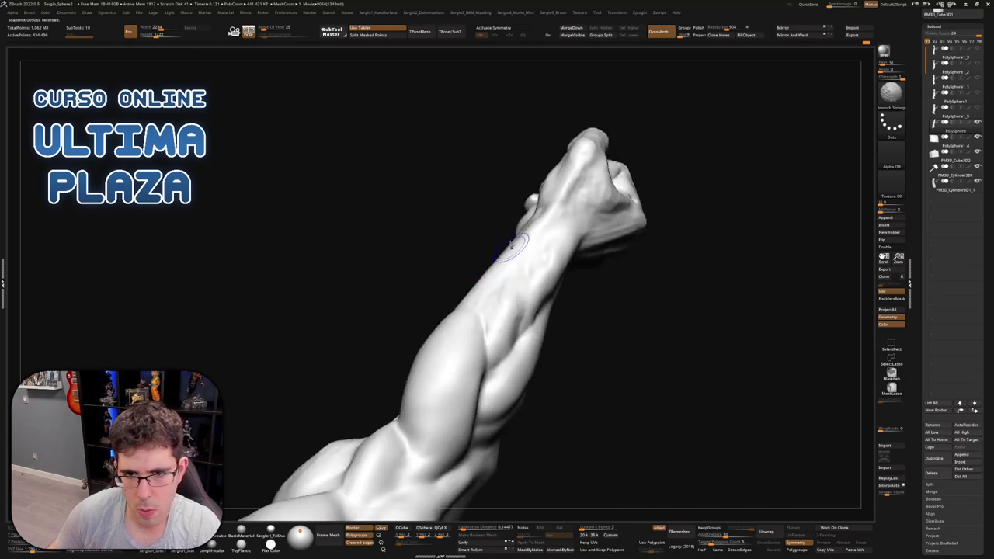
mouse_move(514, 292)
right_mouse_down()
mouse_move(567, 341)
mouse_move(553, 359)
mouse_move(546, 305)
mouse_move(529, 295)
mouse_move(554, 324)
right_mouse_up()
Build up a fuller tendon band on the upper forearm with the Clay brush
key("b")
key("c")
key("l")
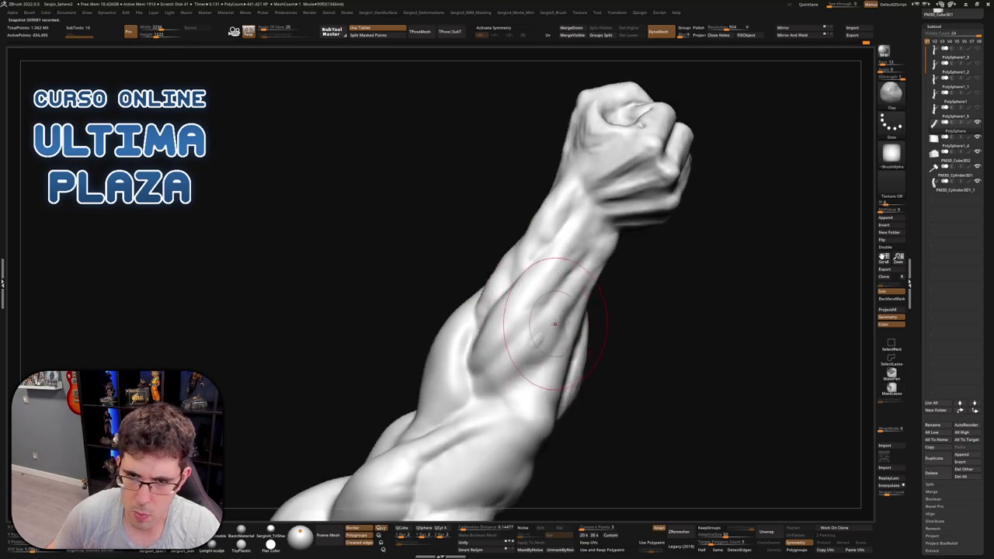
mouse_move(534, 329)
left_mouse_down()
mouse_move(566, 328)
mouse_move(526, 297)
left_mouse_up()
mouse_move(525, 297)
right_mouse_down()
mouse_move(545, 247)
mouse_move(539, 230)
mouse_move(594, 243)
mouse_move(547, 231)
right_mouse_up()
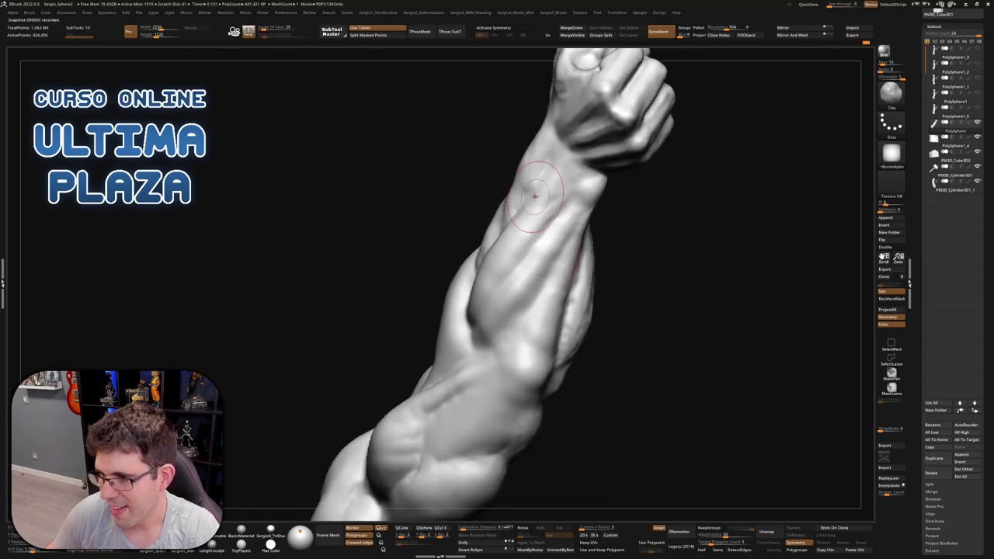
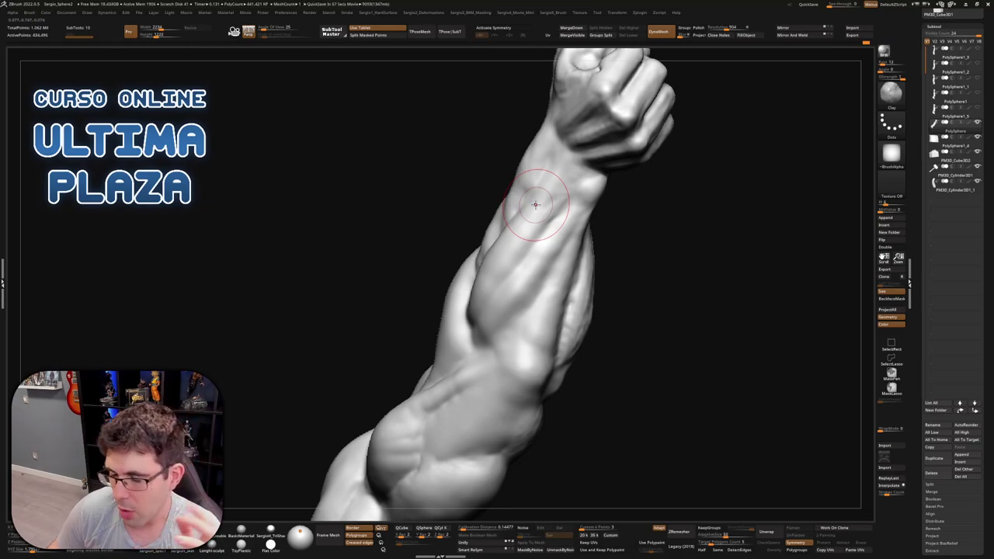
Build up clay ridges on the forearm below the fist and smooth them with Smooth Stronger
right_click_drag(535, 204, 557, 227)
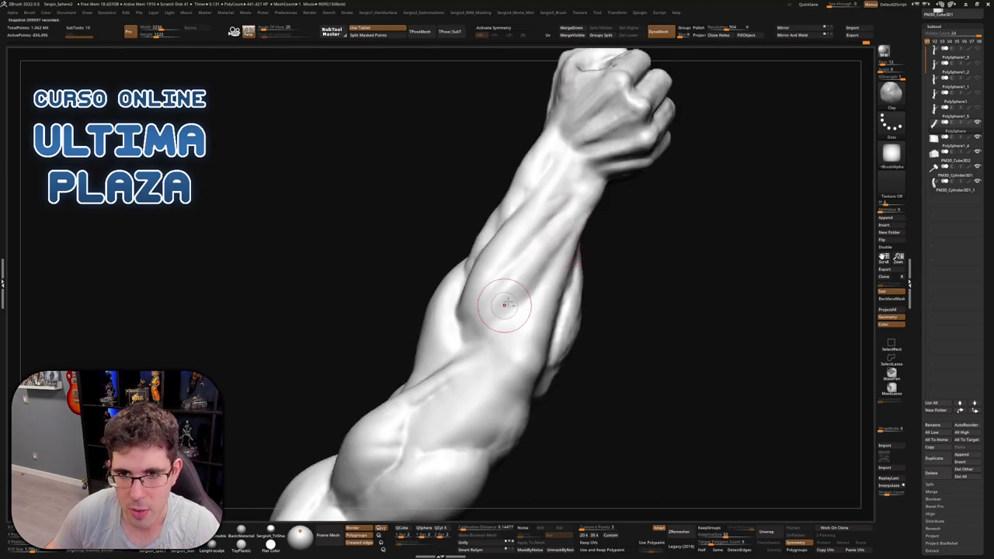
mouse_move(471, 333)
right_mouse_down()
mouse_move(525, 299)
mouse_move(515, 273)
right_mouse_up()
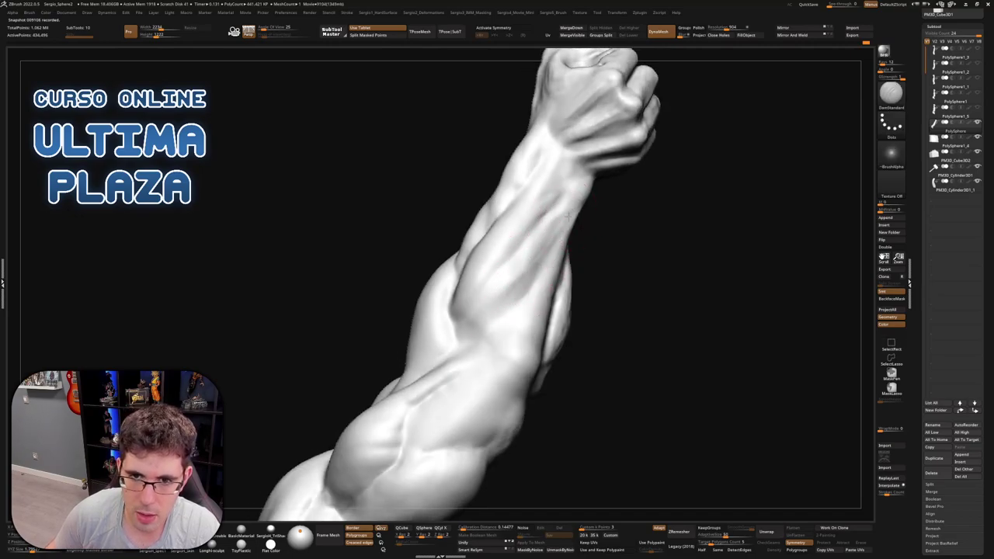
mouse_move(464, 338)
right_mouse_down()
mouse_move(485, 333)
mouse_move(523, 288)
right_mouse_up()
key("shift")
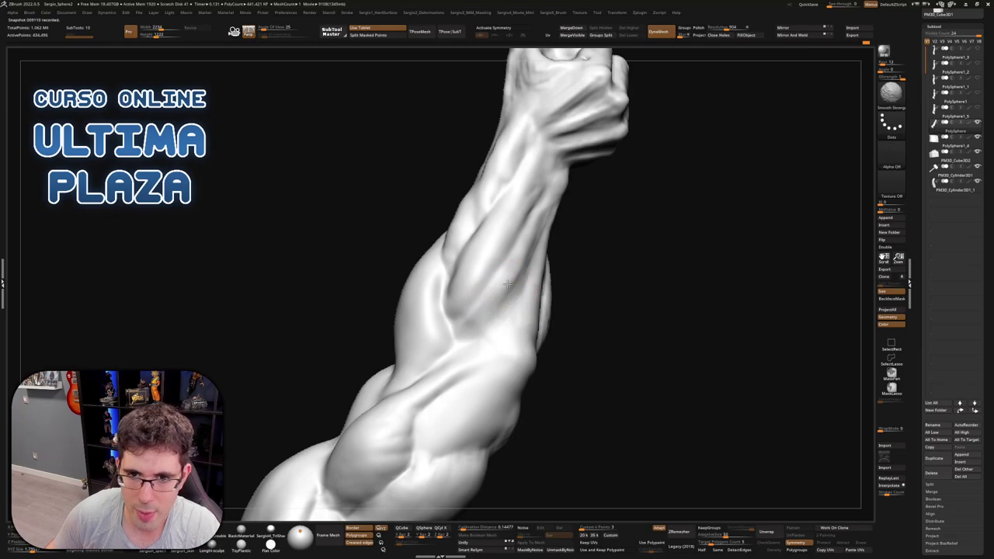
right_click_drag(544, 224, 510, 271)
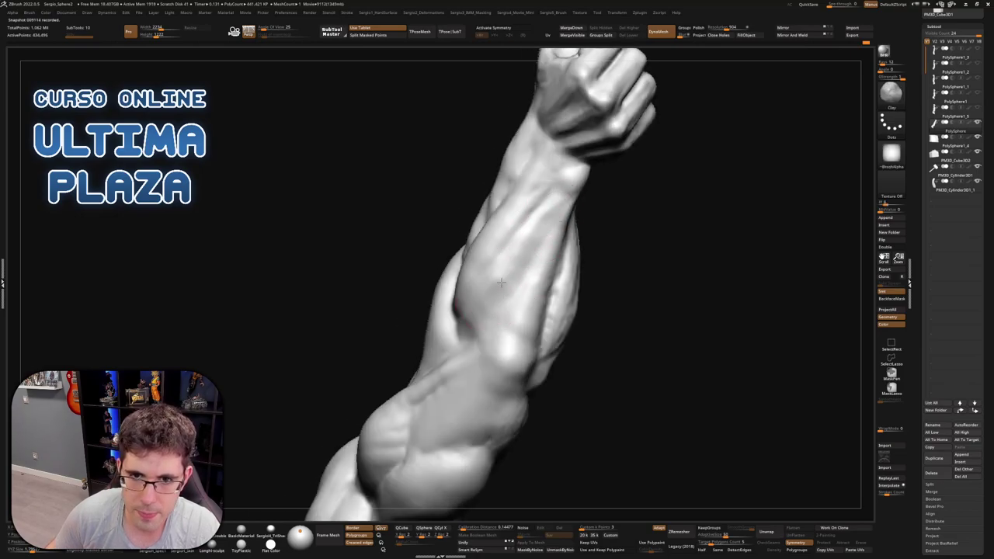
right_click_drag(493, 315, 517, 258)
key("ctrl")
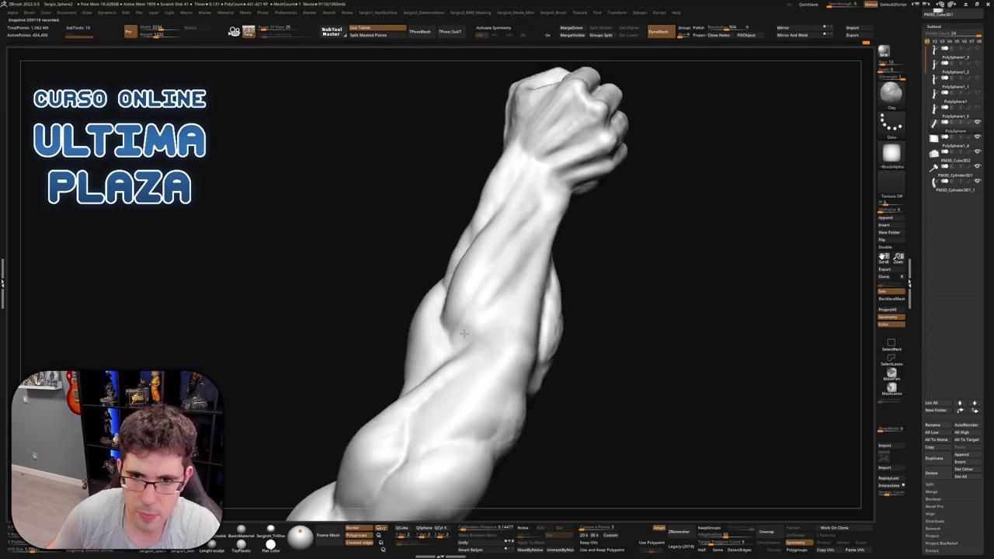
Refine the forearm's side muscles with more Clay strokes and Shift-smoothing passes
mouse_move(463, 334)
right_mouse_down()
mouse_move(473, 329)
mouse_move(458, 318)
right_mouse_up()
key("shift")
right_click_drag(469, 284, 477, 284)
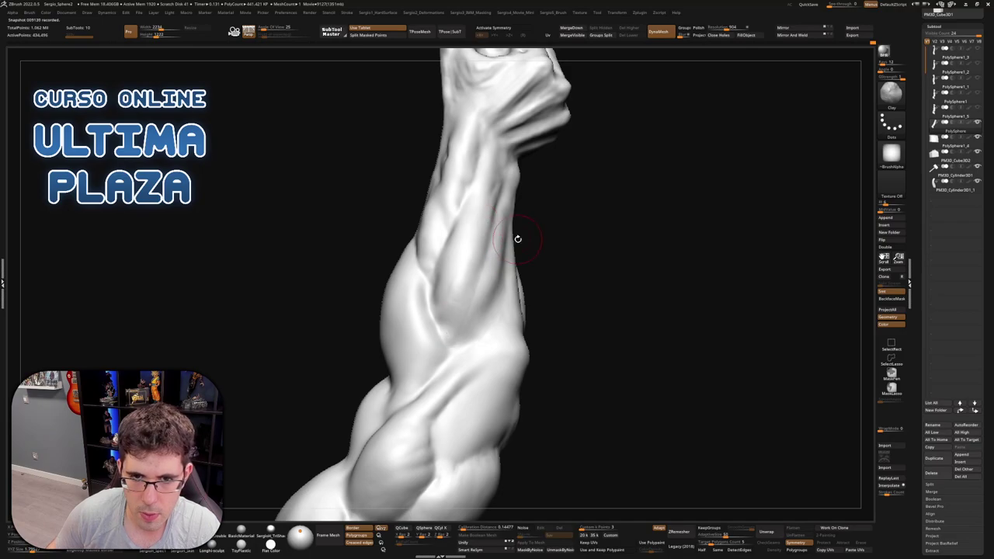
key("shift")
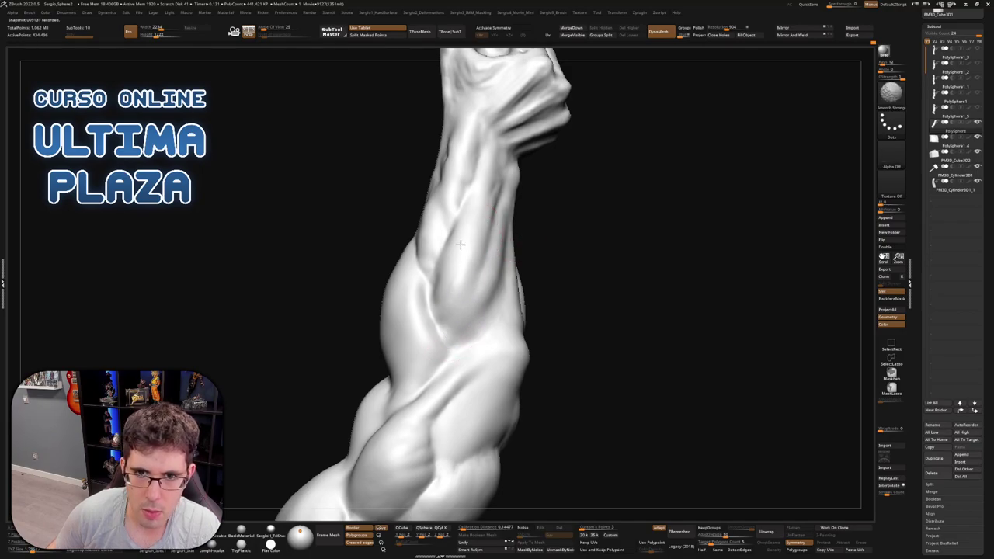
mouse_move(488, 246)
right_mouse_down()
mouse_move(504, 285)
mouse_move(571, 216)
mouse_move(577, 190)
right_mouse_up()
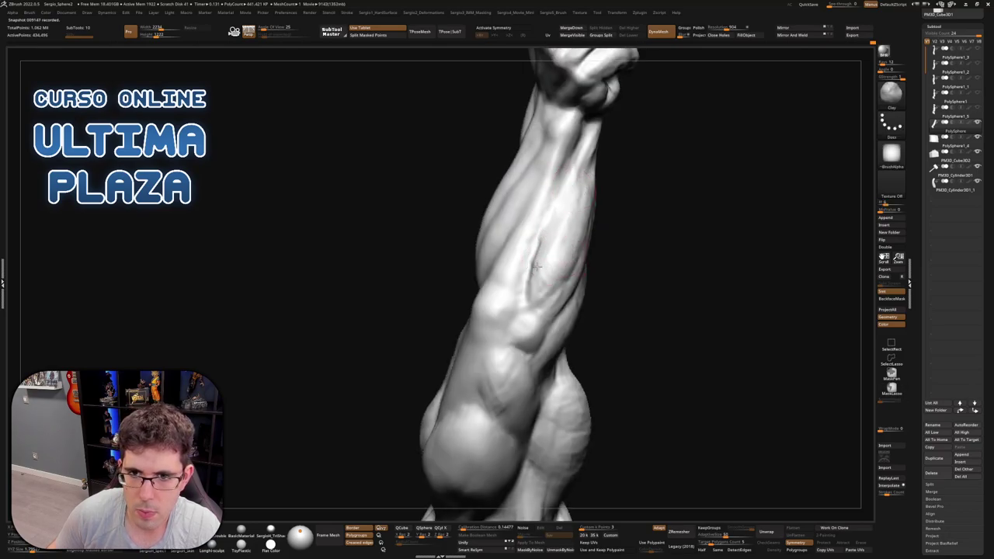
key("shift")
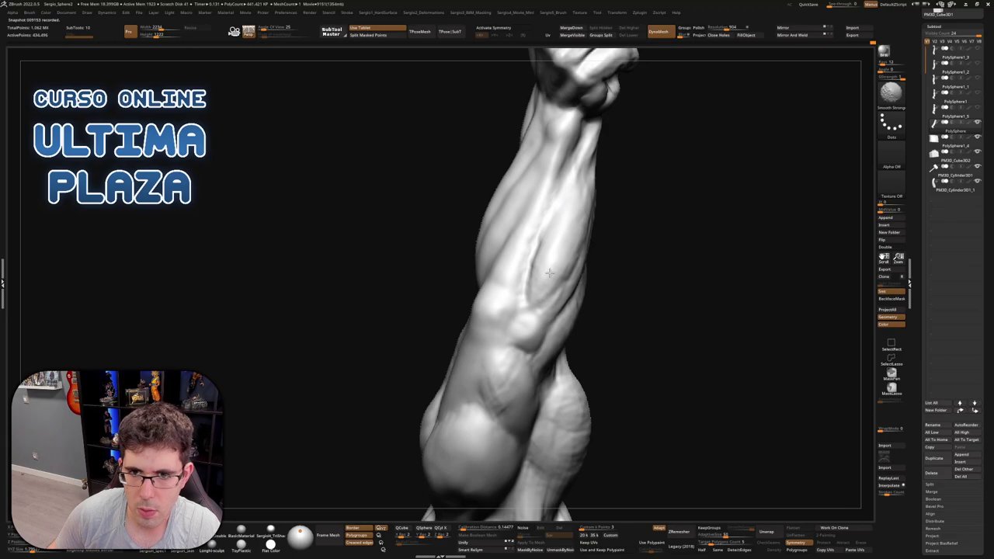
mouse_move(549, 273)
right_mouse_down()
mouse_move(554, 287)
mouse_move(627, 256)
right_mouse_up()
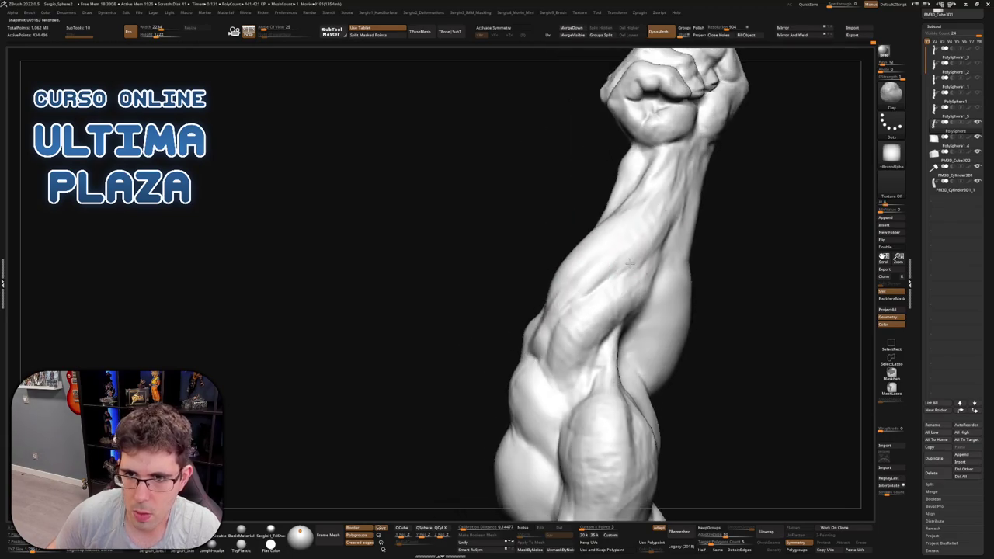
key("shift")
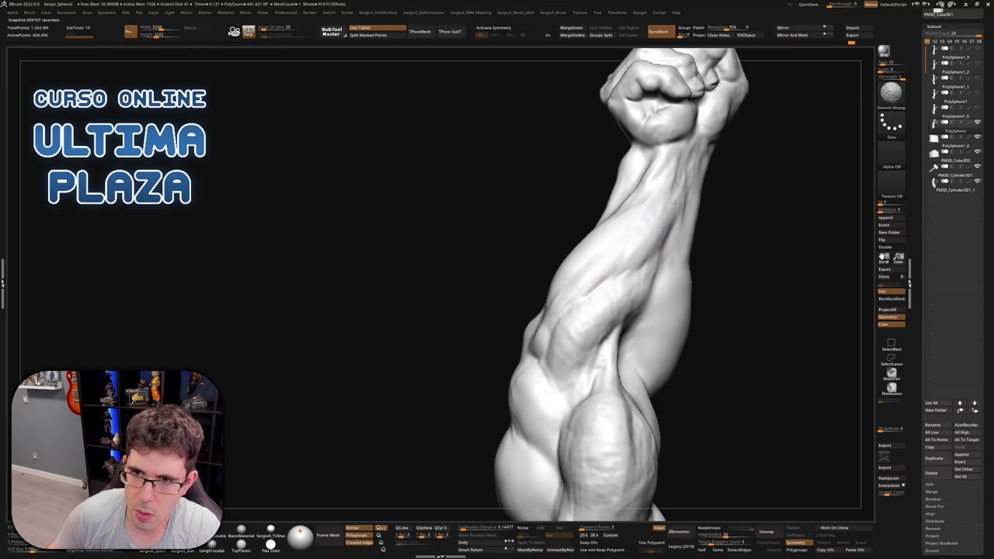
right_click_drag(554, 303, 588, 252)
mouse_move(550, 296)
right_mouse_down()
mouse_move(609, 287)
mouse_move(572, 328)
right_mouse_up()
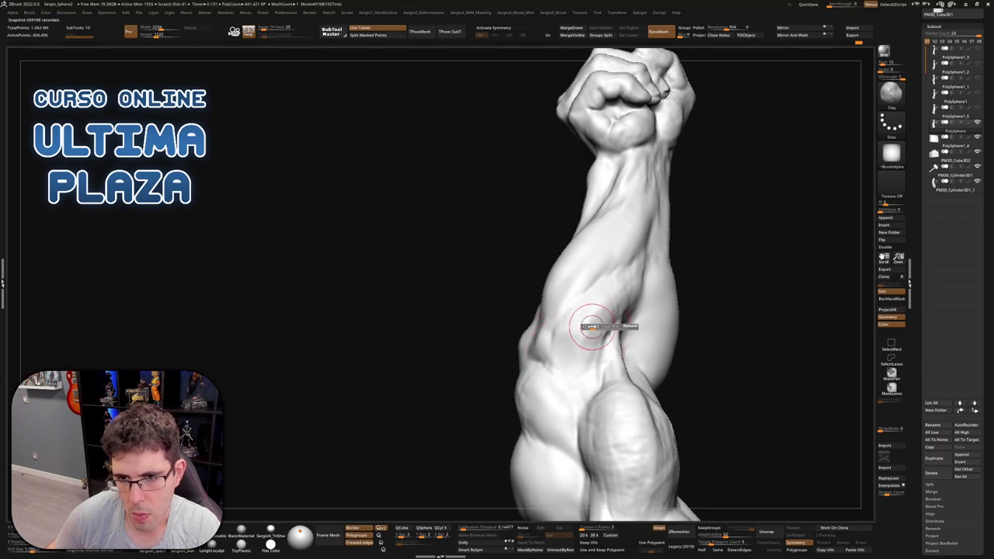
Add Clay strokes to the lower forearm toward the elbow, smoothing each one
right_click_drag(612, 295, 574, 370)
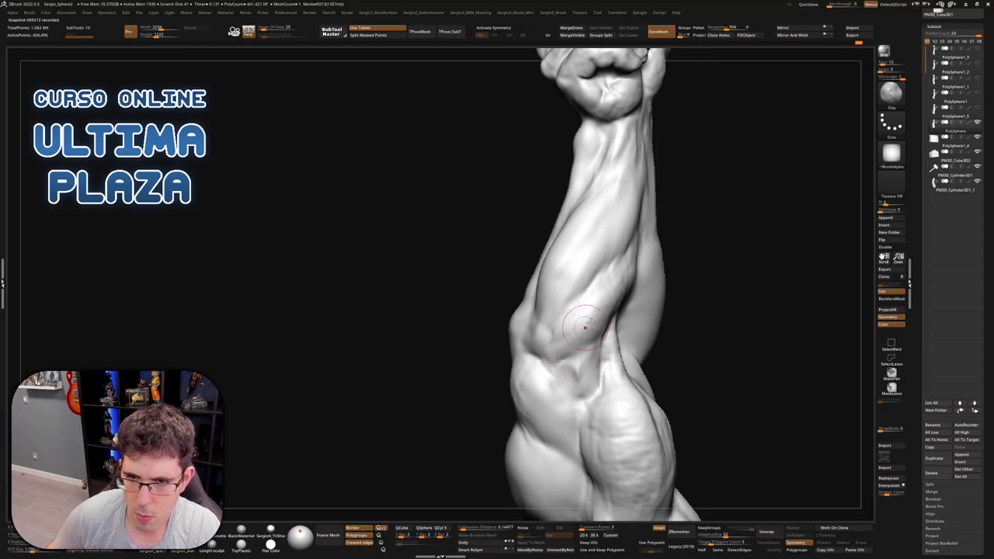
key("shift")
right_click_drag(585, 307, 636, 267)
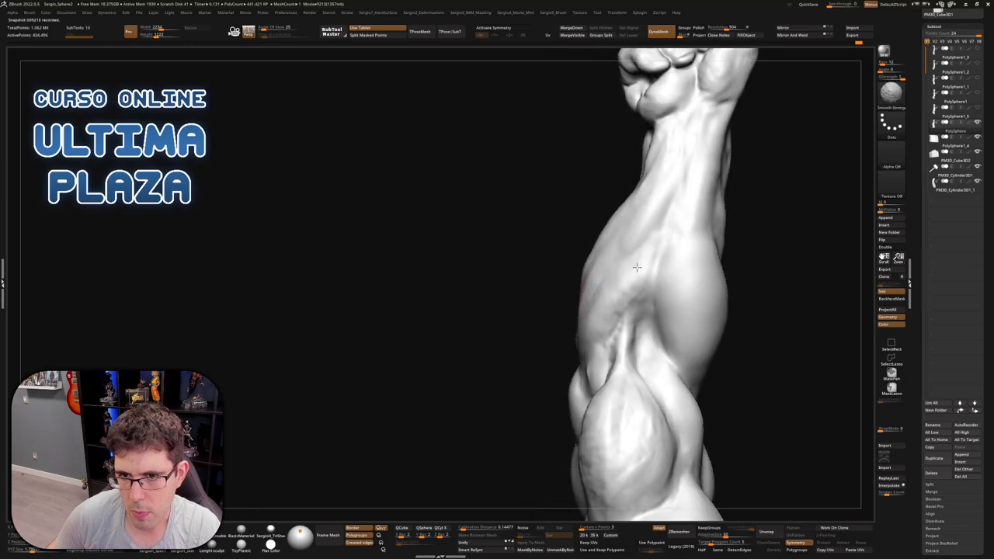
right_click_drag(627, 362, 645, 332)
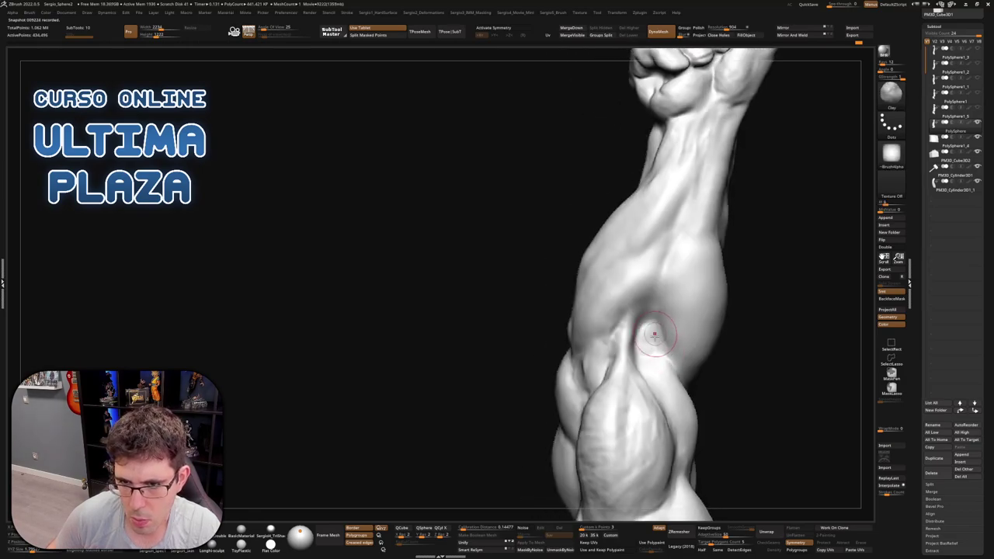
key("shift")
mouse_move(656, 366)
right_mouse_down()
mouse_move(657, 388)
mouse_move(660, 338)
mouse_move(641, 388)
mouse_move(645, 346)
mouse_move(610, 349)
right_mouse_up()
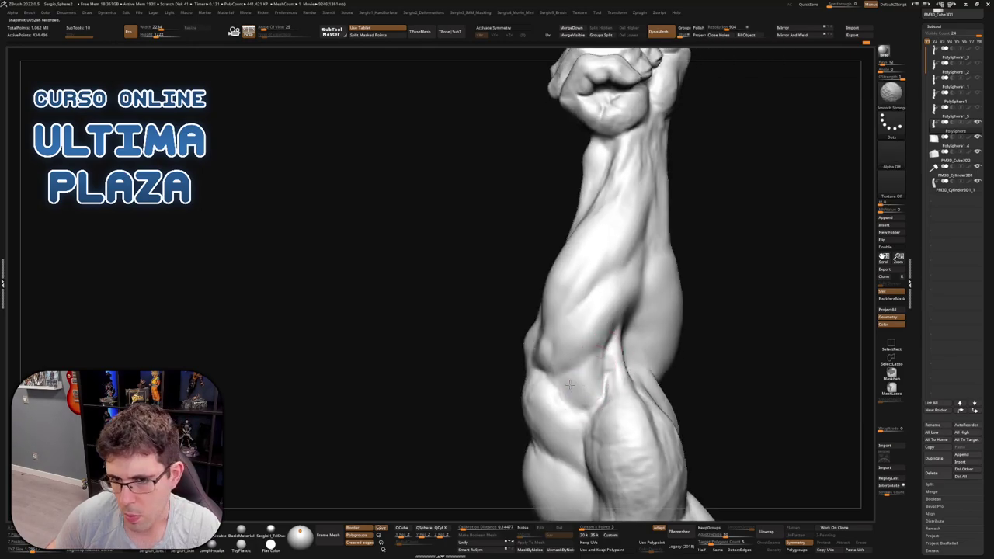
mouse_move(590, 361)
right_mouse_down()
mouse_move(578, 373)
mouse_move(560, 258)
right_mouse_up()
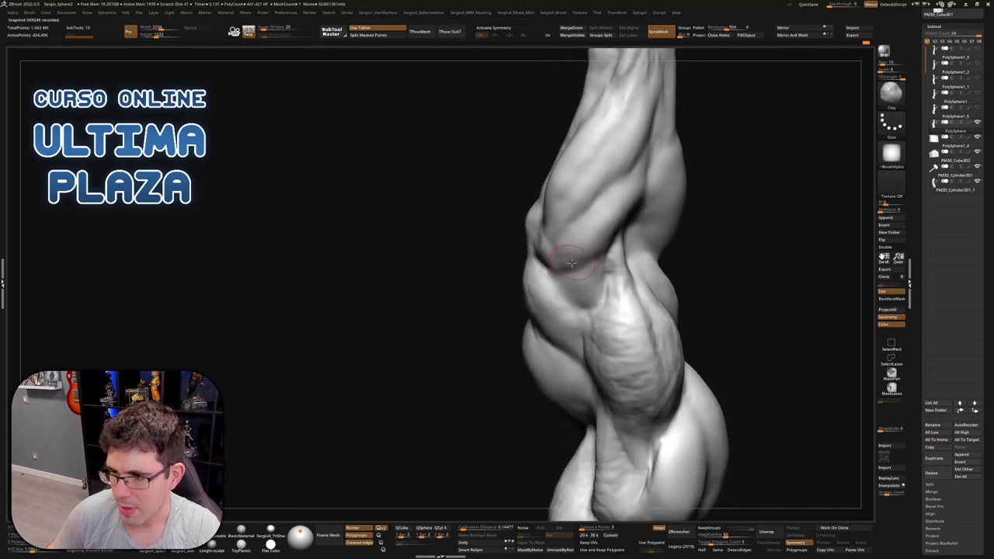
mouse_move(571, 263)
right_mouse_down()
mouse_move(561, 273)
mouse_move(573, 290)
mouse_move(531, 310)
mouse_move(551, 322)
right_mouse_up()
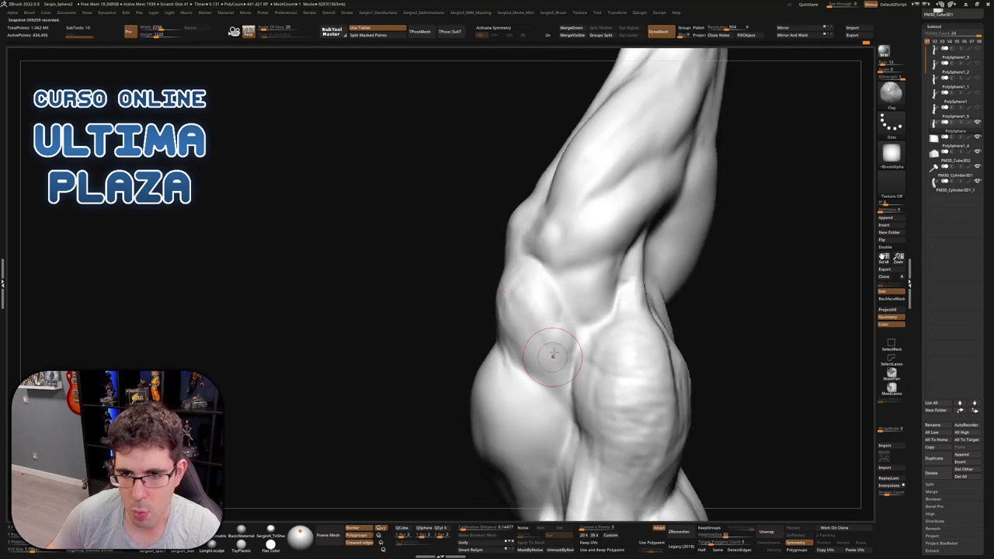
Smooth the elbow-end muscles, then stand the arm upright to review the fist
key("shift")
mouse_move(522, 312)
right_mouse_down()
mouse_move(512, 355)
mouse_move(495, 302)
mouse_move(535, 301)
mouse_move(516, 291)
mouse_move(500, 303)
right_mouse_up()
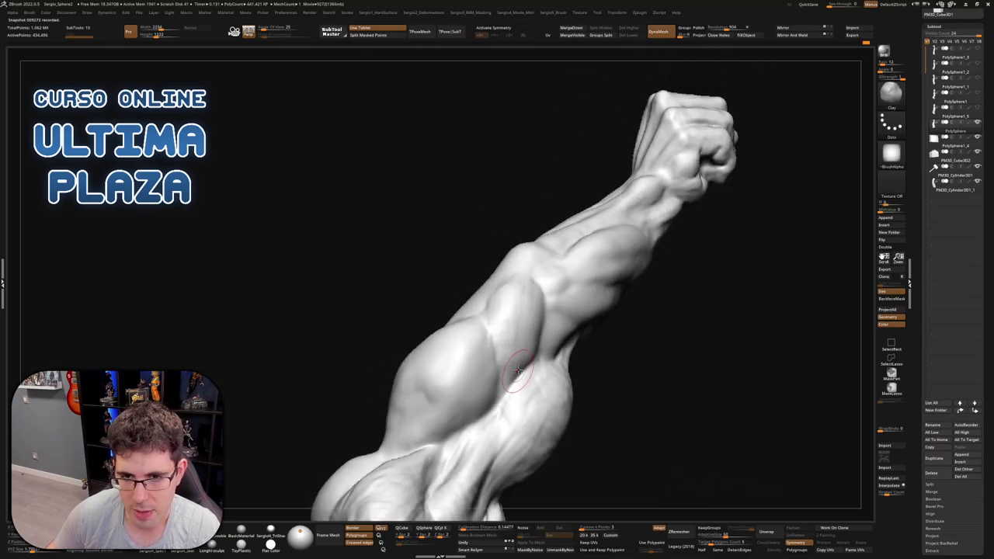
key("shift")
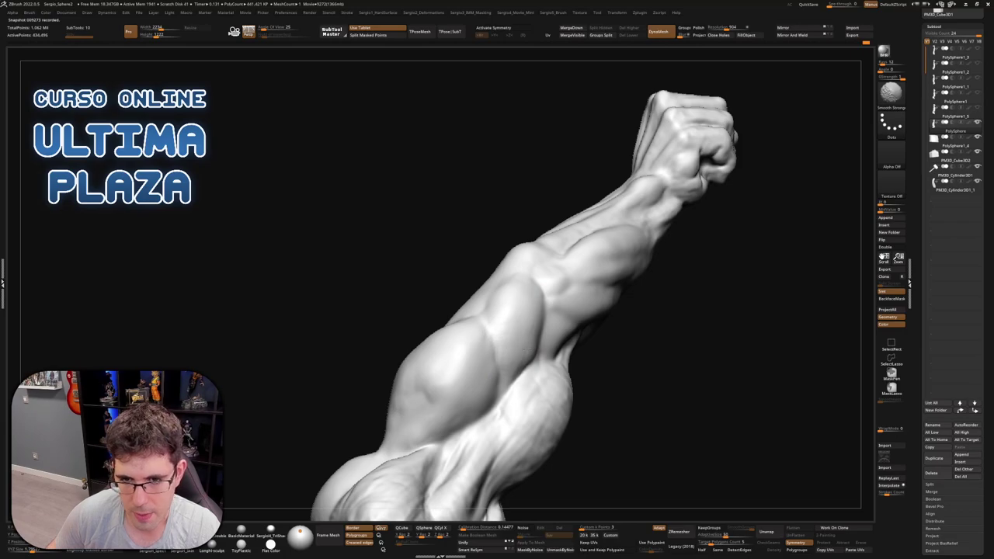
right_click_drag(528, 310, 536, 297)
mouse_move(499, 357)
right_mouse_down()
mouse_move(552, 341)
mouse_move(513, 326)
right_mouse_up()
mouse_move(512, 376)
right_mouse_down()
mouse_move(508, 363)
mouse_move(481, 373)
mouse_move(495, 382)
mouse_move(449, 421)
mouse_move(450, 434)
mouse_move(512, 328)
mouse_move(500, 388)
mouse_move(498, 295)
right_mouse_up()
key("shift")
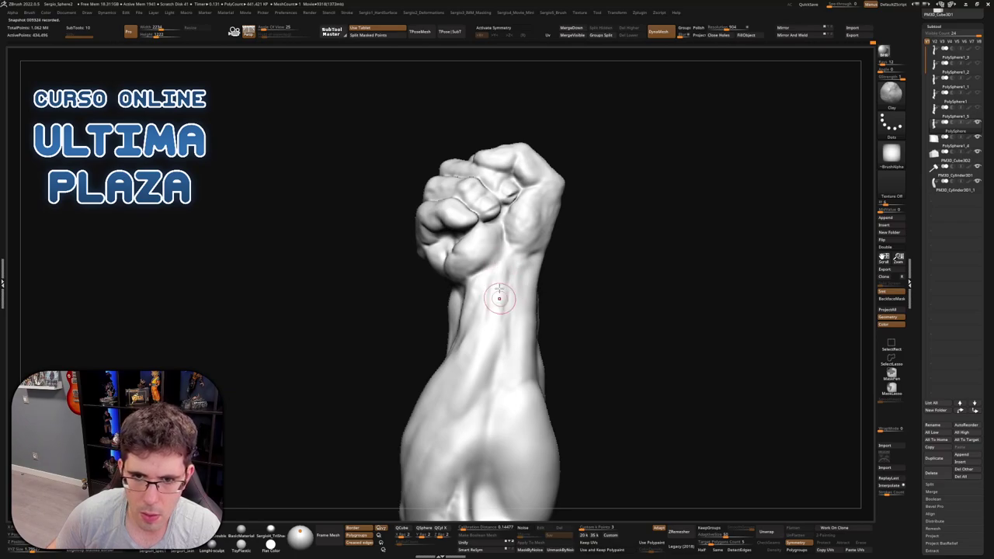
Switch to DamStandard (bds) and carve creases around the fist and forearm
key("b")
key("d")
key("s")
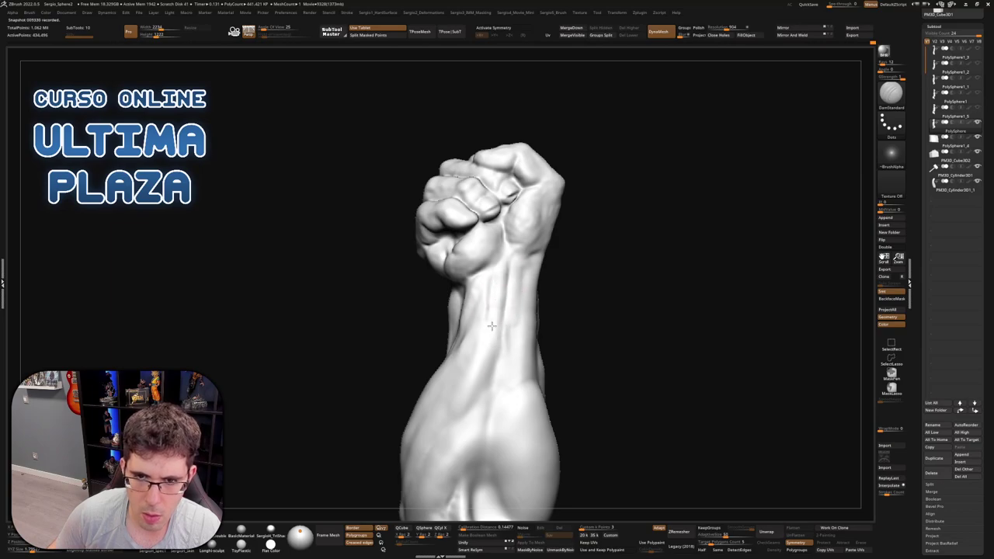
right_click_drag(491, 327, 517, 314)
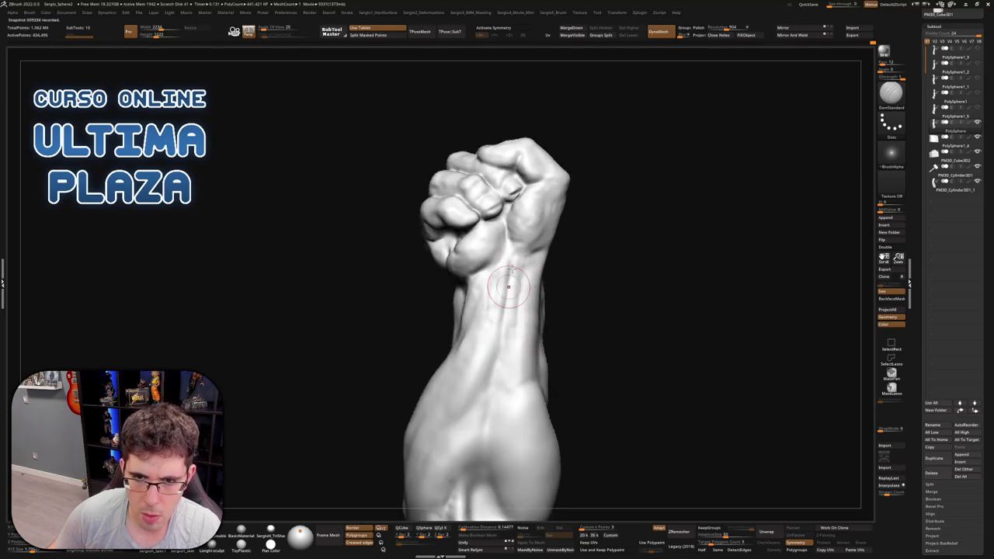
right_click_drag(485, 354, 504, 348)
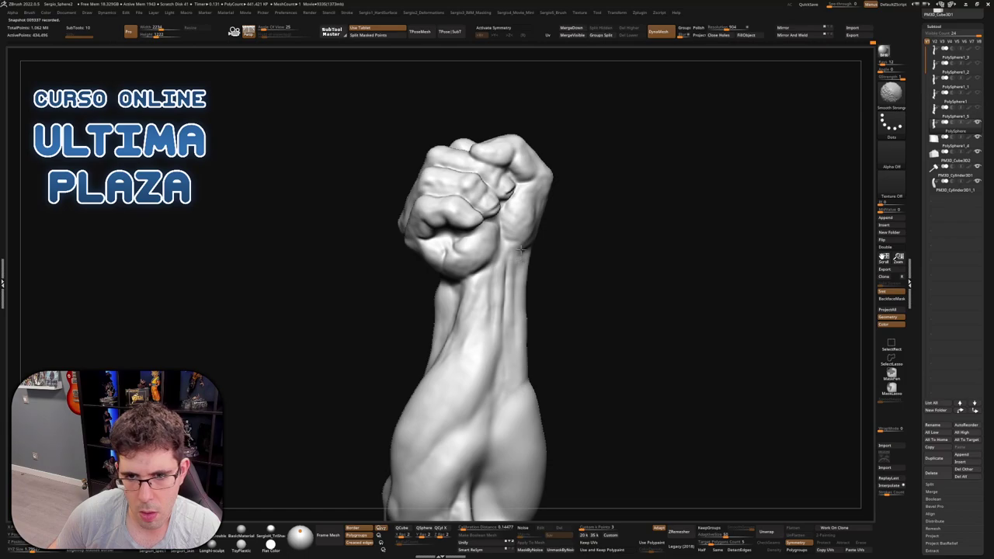
right_click_drag(521, 250, 501, 280)
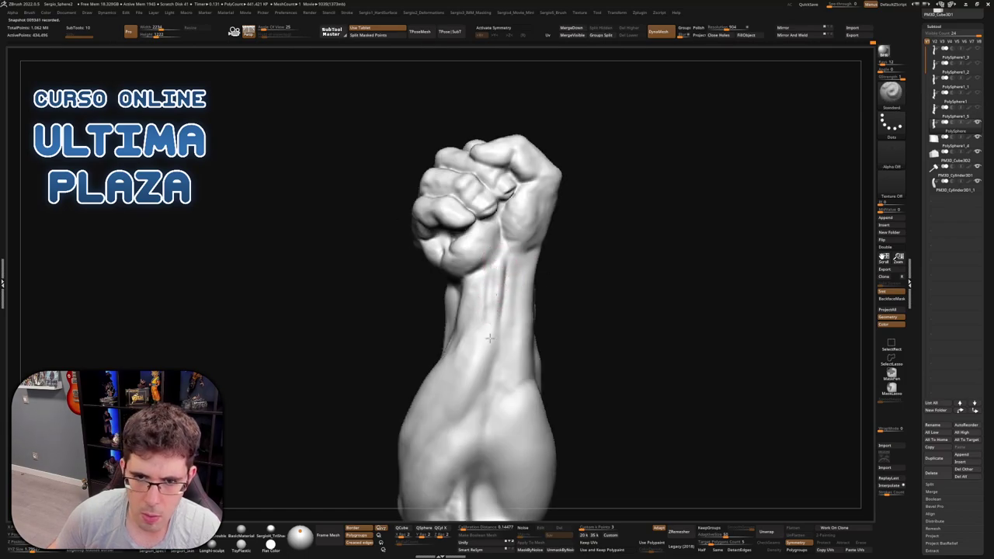
mouse_move(513, 372)
right_mouse_down()
mouse_move(481, 311)
mouse_move(494, 358)
mouse_move(461, 325)
right_mouse_up()
Return to Clay (bcl) and build up and smooth the wrist area
key("b")
key("c")
key("l")
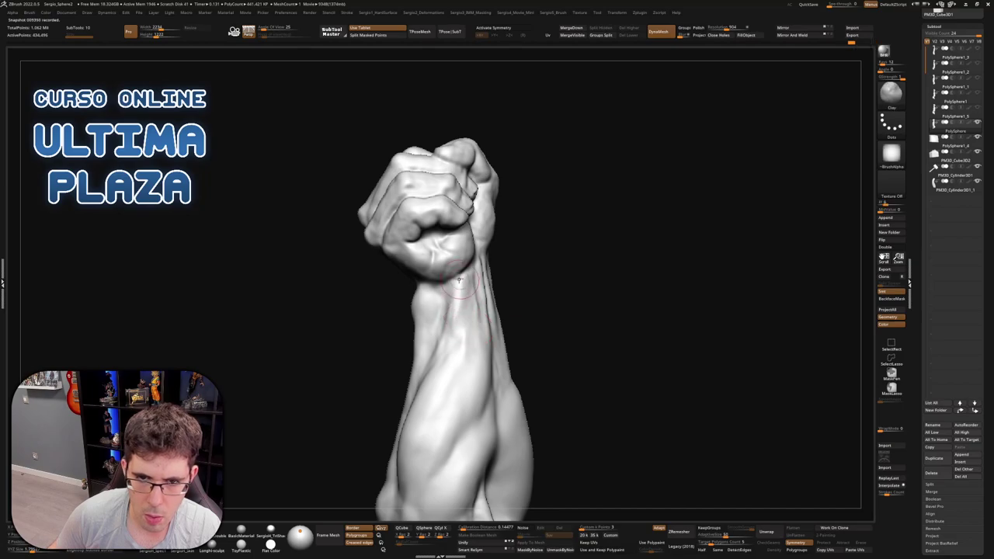
mouse_move(458, 280)
right_mouse_down()
mouse_move(452, 327)
mouse_move(473, 303)
right_mouse_up()
key("shift")
mouse_move(501, 229)
right_mouse_down()
mouse_move(514, 256)
mouse_move(480, 259)
right_mouse_up()
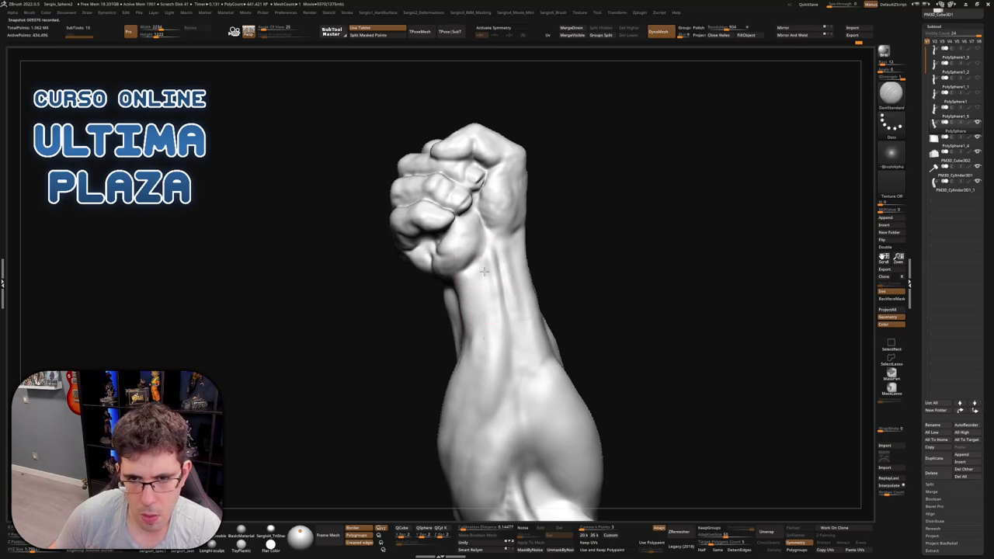
mouse_move(513, 341)
right_mouse_down()
mouse_move(516, 242)
mouse_move(552, 295)
mouse_move(515, 310)
right_mouse_up()
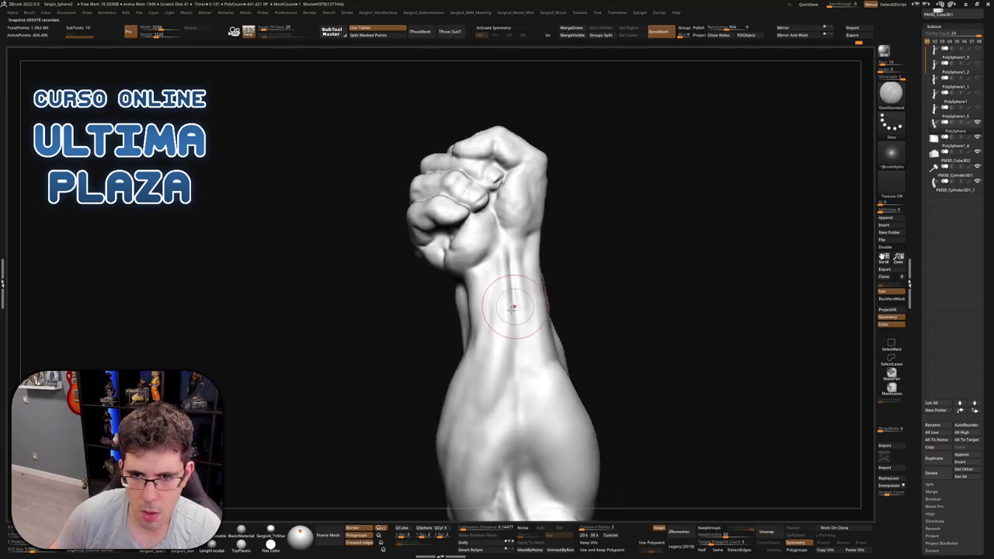
right_click_drag(501, 344, 499, 397)
Reselect Clay, tilt the fist toward the viewer and zoom out to frame the whole arm
key("b")
key("c")
key("l")
mouse_move(488, 352)
right_mouse_down()
mouse_move(486, 413)
mouse_move(475, 388)
right_mouse_up()
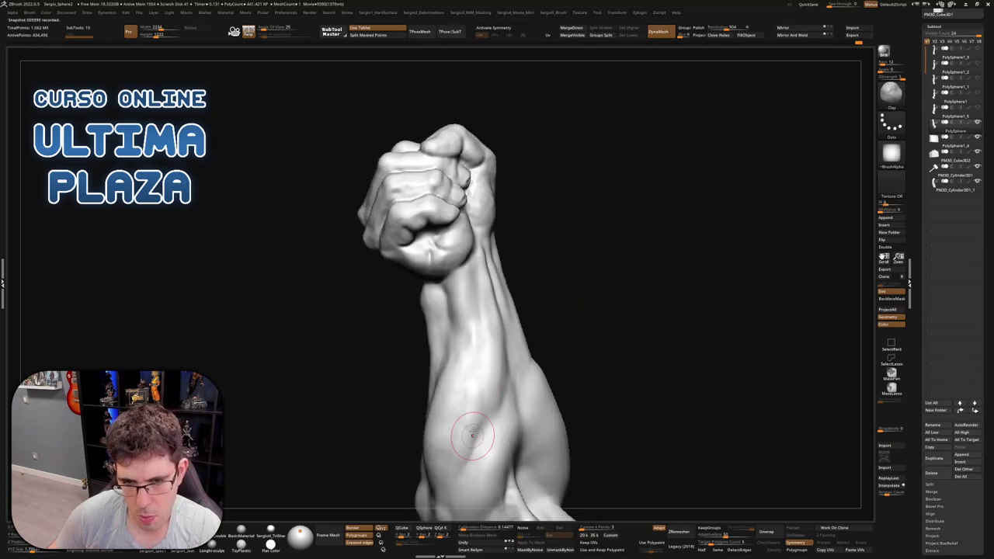
mouse_move(472, 428)
right_mouse_down("shift")
mouse_move(466, 388)
mouse_move(487, 291)
mouse_move(514, 317)
mouse_move(564, 317)
mouse_move(543, 313)
right_mouse_up("shift")
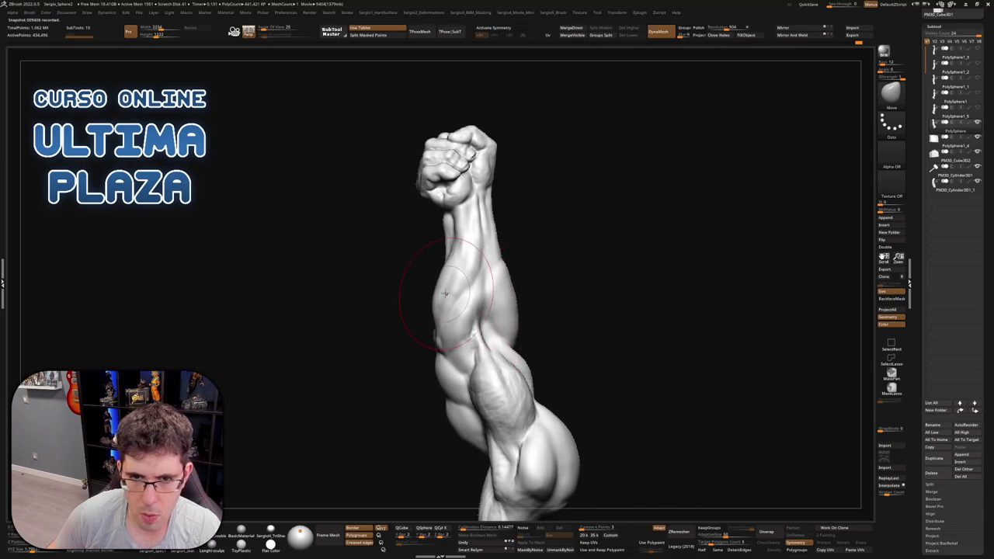
Inspect the arm from front and side views, then select the DamStandard brush
mouse_move(517, 309)
right_mouse_down()
mouse_move(520, 283)
mouse_move(507, 285)
mouse_move(544, 256)
mouse_move(512, 248)
mouse_move(499, 222)
mouse_move(542, 208)
mouse_move(561, 260)
mouse_move(556, 213)
mouse_move(528, 195)
mouse_move(546, 195)
mouse_move(552, 208)
mouse_move(521, 215)
mouse_move(543, 209)
right_mouse_up()
right_click_drag(539, 262, 568, 196, "ctrl")
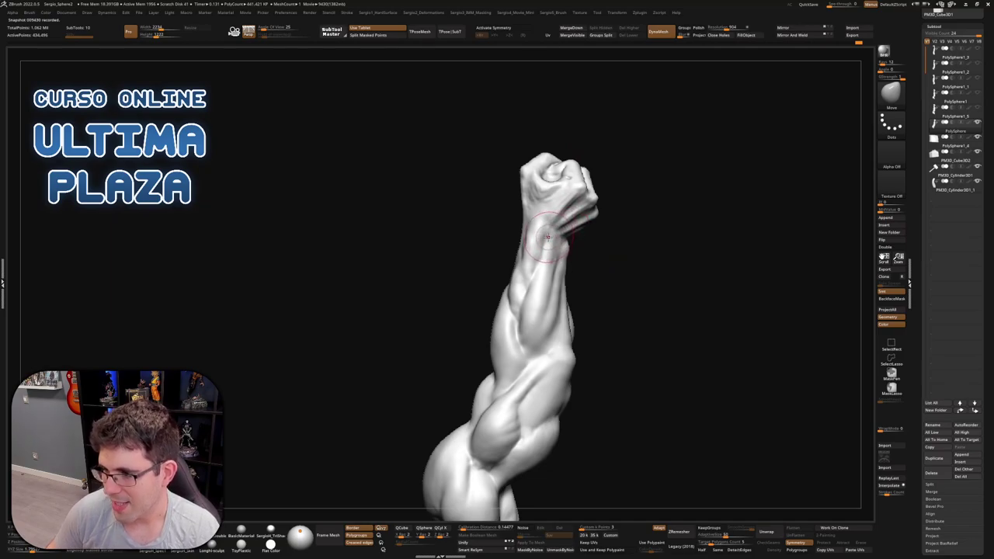
right_click_drag(541, 236, 573, 265)
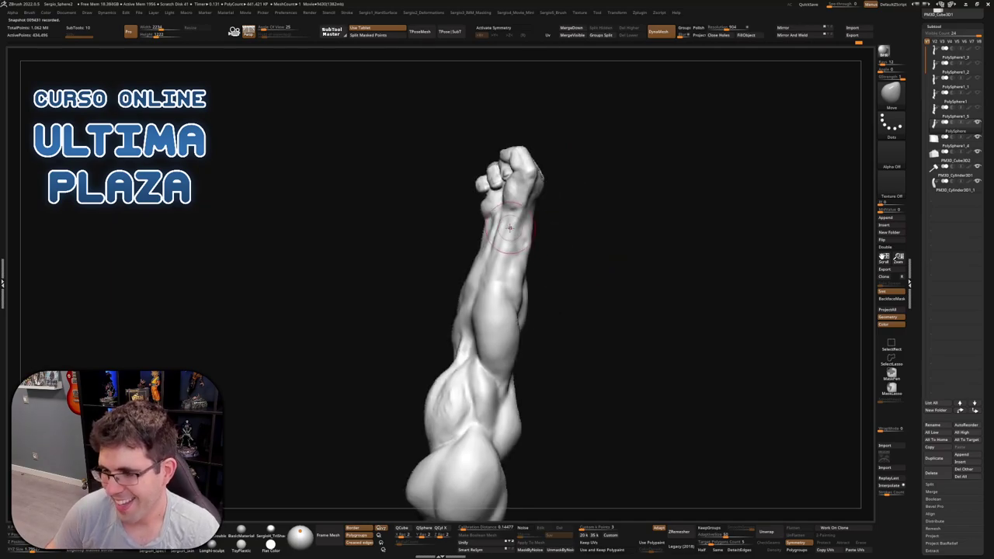
mouse_move(509, 228)
right_mouse_down()
mouse_move(516, 233)
mouse_move(477, 224)
mouse_move(479, 233)
right_mouse_up()
key("b")
key("d")
key("s")
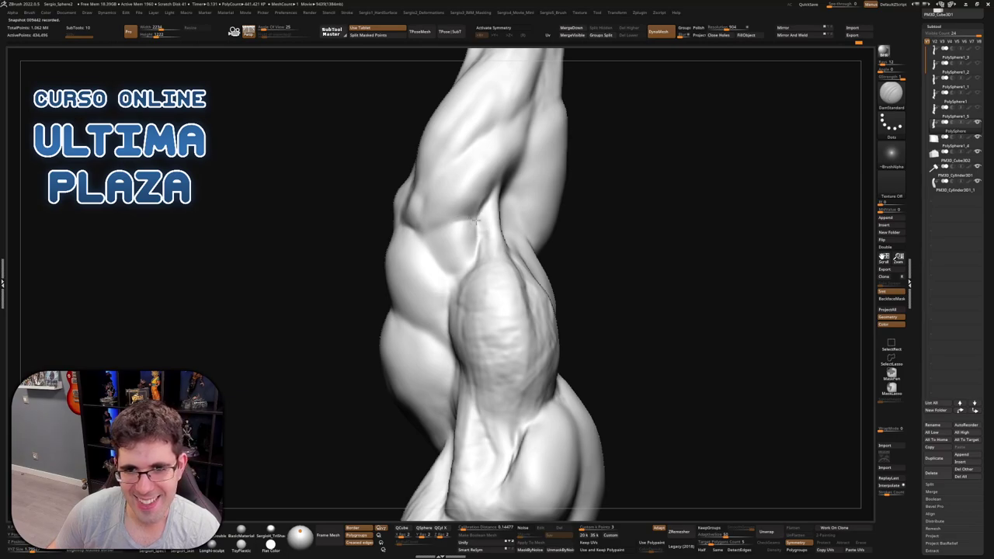
Build up the upper arm muscles with Clay and soften them with Smooth Stronger
mouse_move(485, 200)
right_mouse_down()
mouse_move(484, 231)
mouse_move(515, 304)
right_mouse_up()
key("b")
key("c")
key("l")
key("shift")
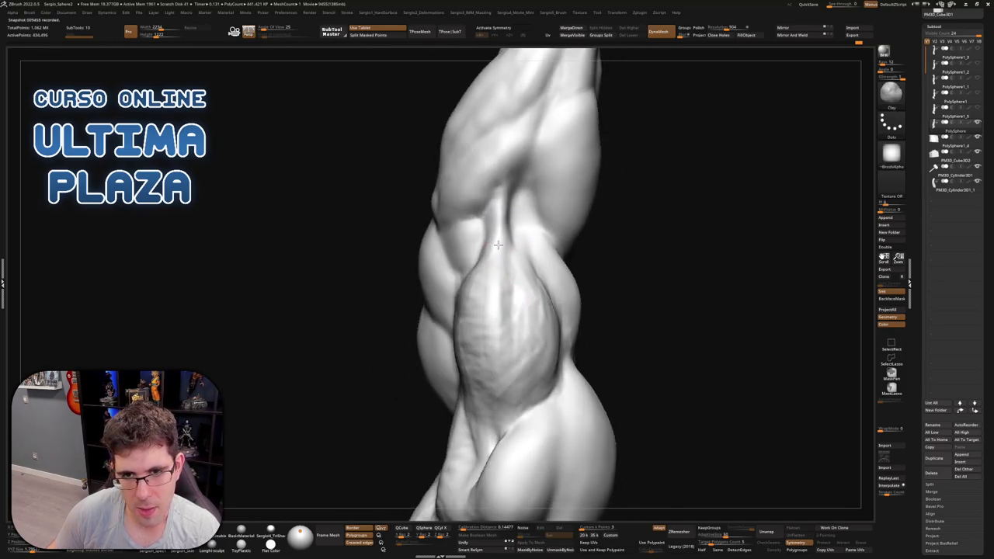
right_click_drag(492, 341, 471, 315)
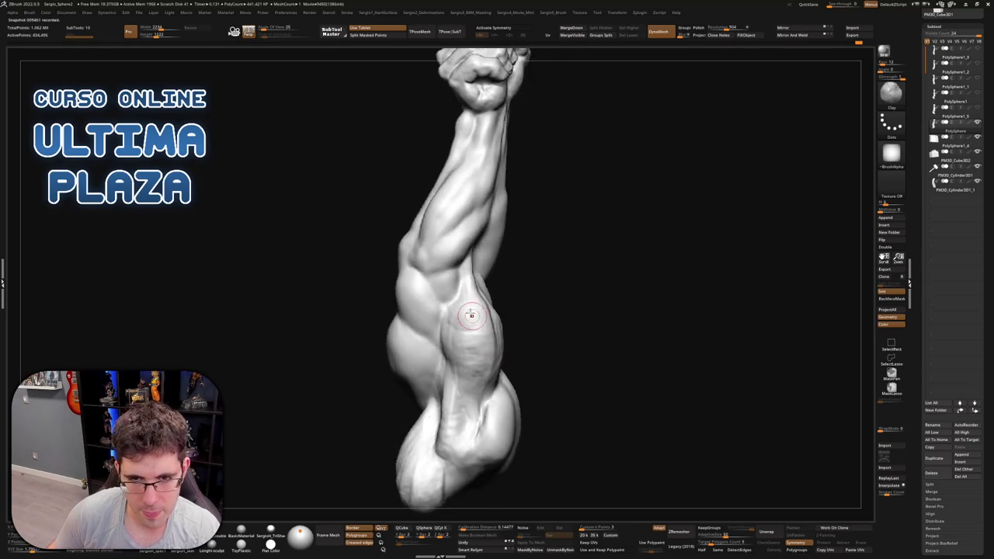
mouse_move(451, 360)
right_mouse_down()
mouse_move(474, 342)
mouse_move(457, 349)
mouse_move(475, 369)
mouse_move(512, 297)
mouse_move(492, 326)
right_mouse_up()
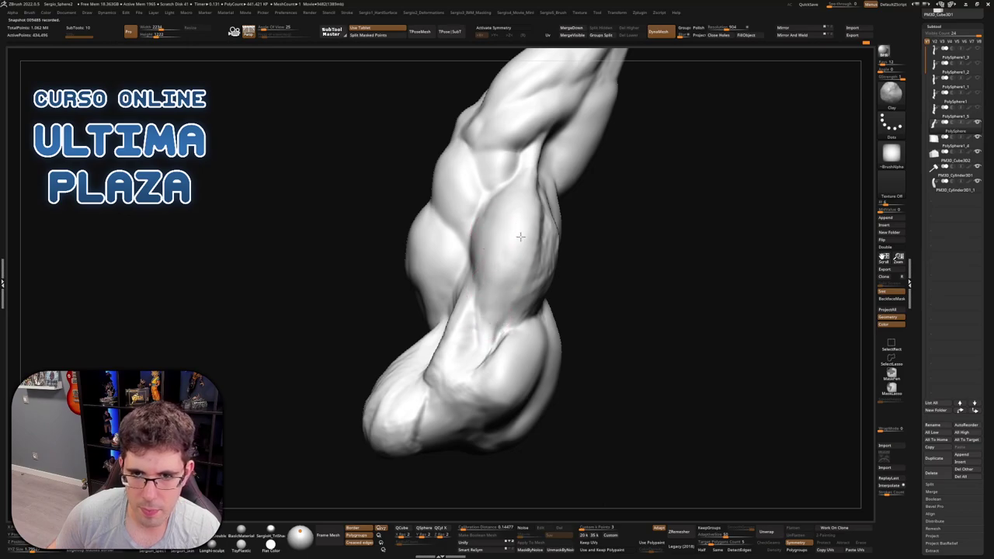
right_click_drag(509, 313, 510, 225)
key("shift")
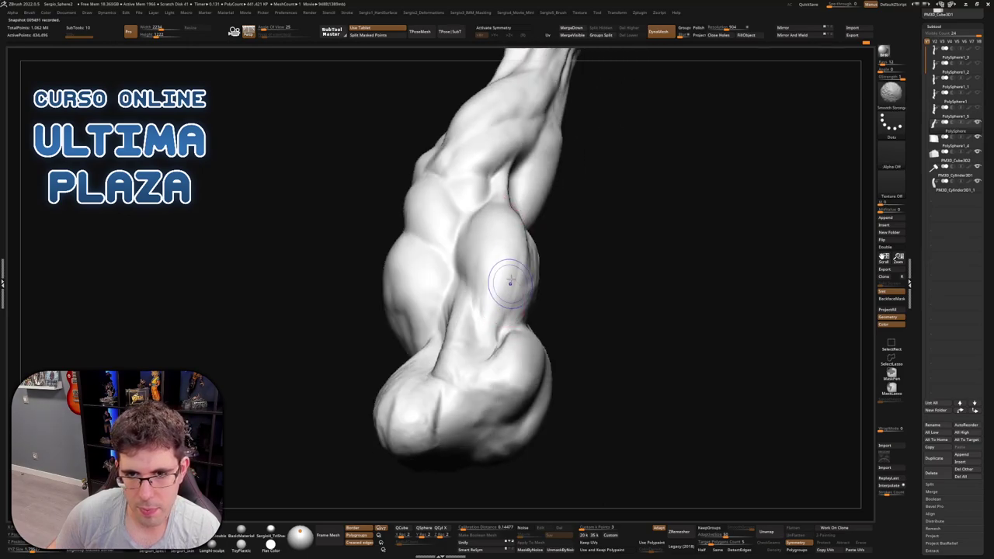
mouse_move(500, 291)
right_mouse_down()
mouse_move(461, 287)
mouse_move(459, 334)
mouse_move(446, 342)
mouse_move(462, 311)
right_mouse_up()
key("shift")
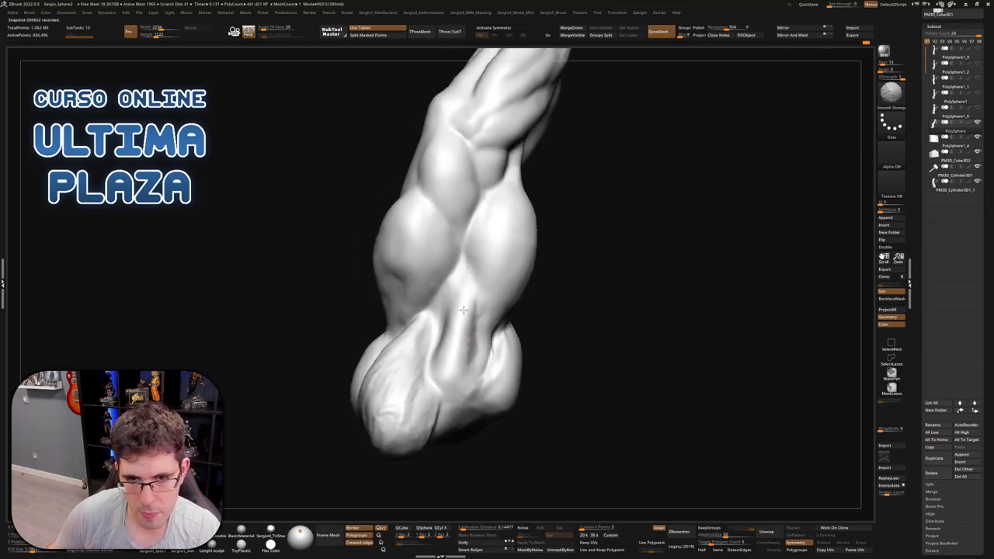
Add clay to the lower forearm muscles and blend their underside smoothly
right_click_drag(455, 365, 481, 326)
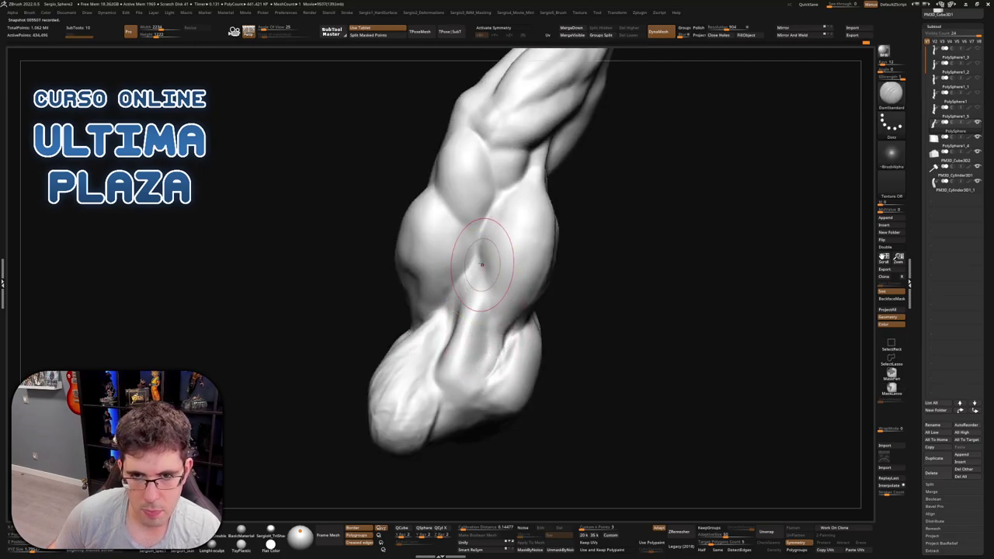
right_click_drag(477, 325, 449, 377)
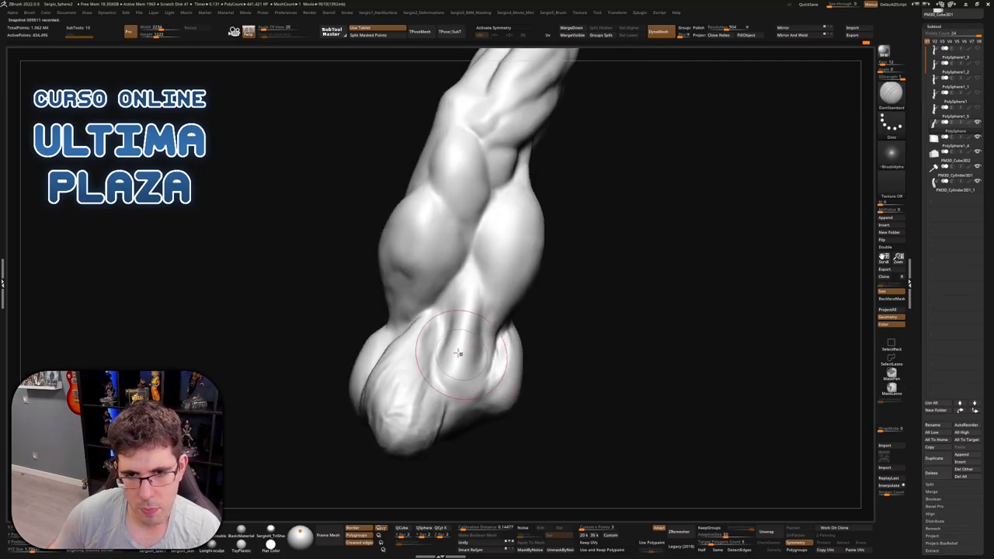
right_click_drag(443, 327, 430, 345)
key("b")
key("c")
key("l")
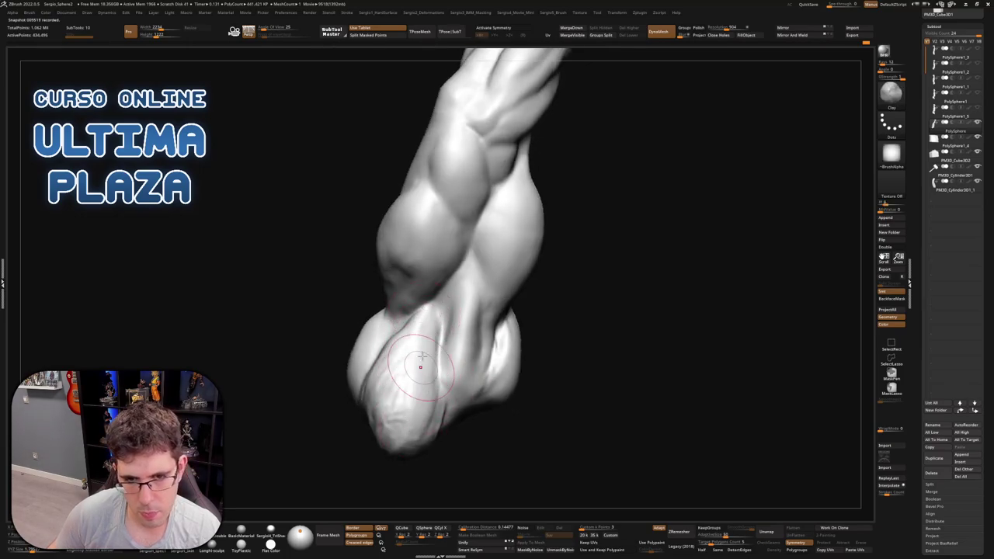
right_click_drag(404, 380, 437, 426)
mouse_move(436, 426)
left_mouse_down("shift")
mouse_move(395, 368)
mouse_move(390, 340)
left_mouse_up("shift")
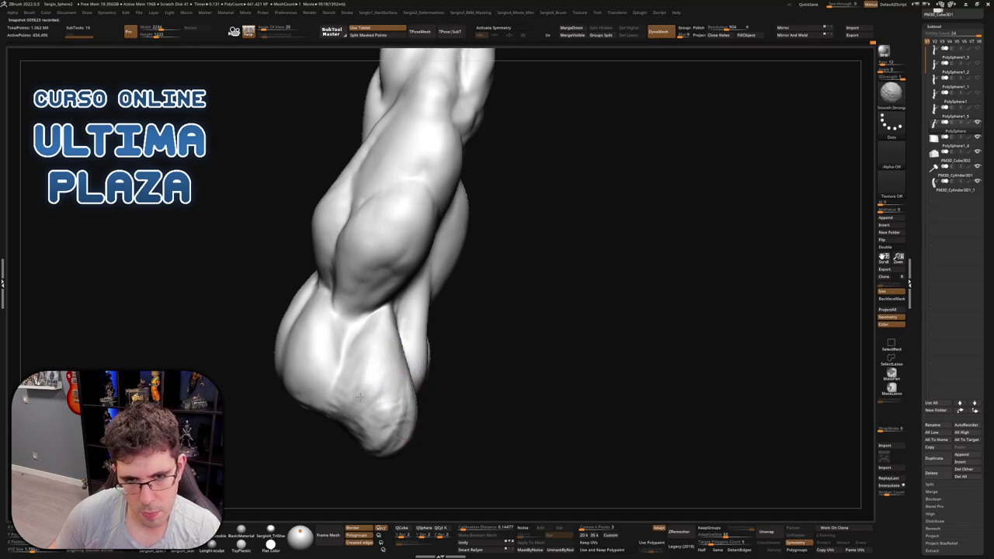
mouse_move(359, 397)
right_mouse_down()
mouse_move(412, 378)
mouse_move(450, 384)
mouse_move(546, 371)
mouse_move(537, 353)
right_mouse_up()
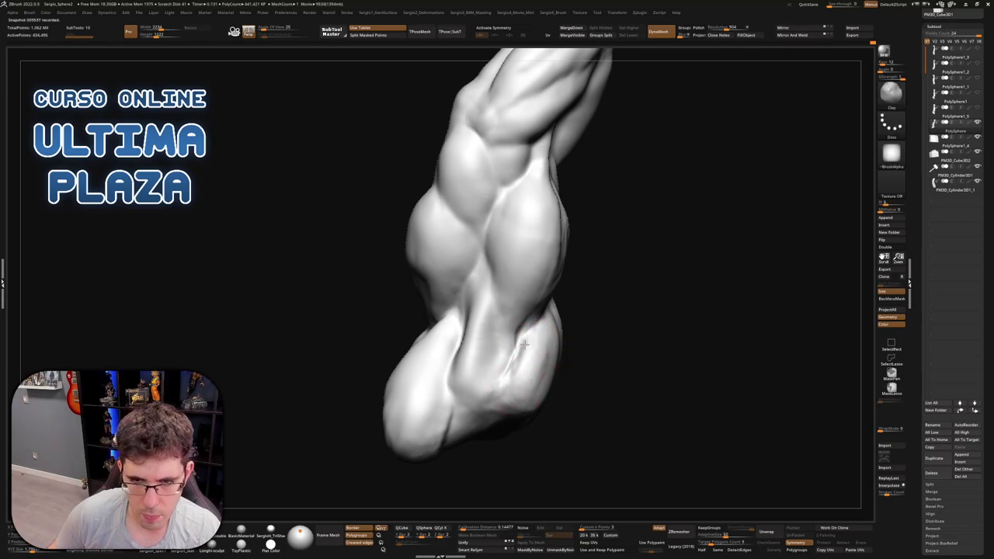
mouse_move(527, 326)
right_mouse_down()
mouse_move(513, 320)
mouse_move(507, 366)
mouse_move(535, 371)
mouse_move(530, 384)
right_mouse_up()
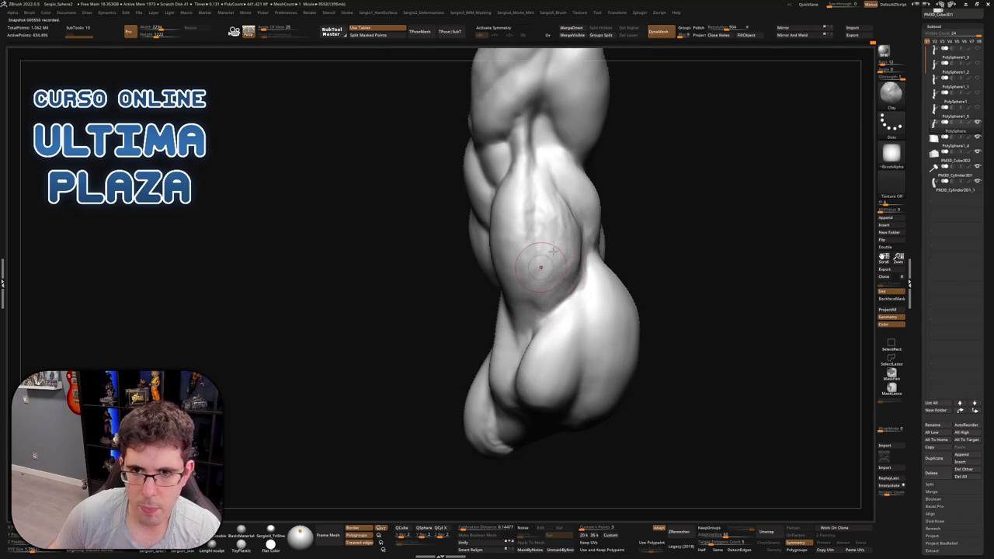
left_click_drag(540, 266, 547, 233)
right_click_drag(564, 254, 526, 317)
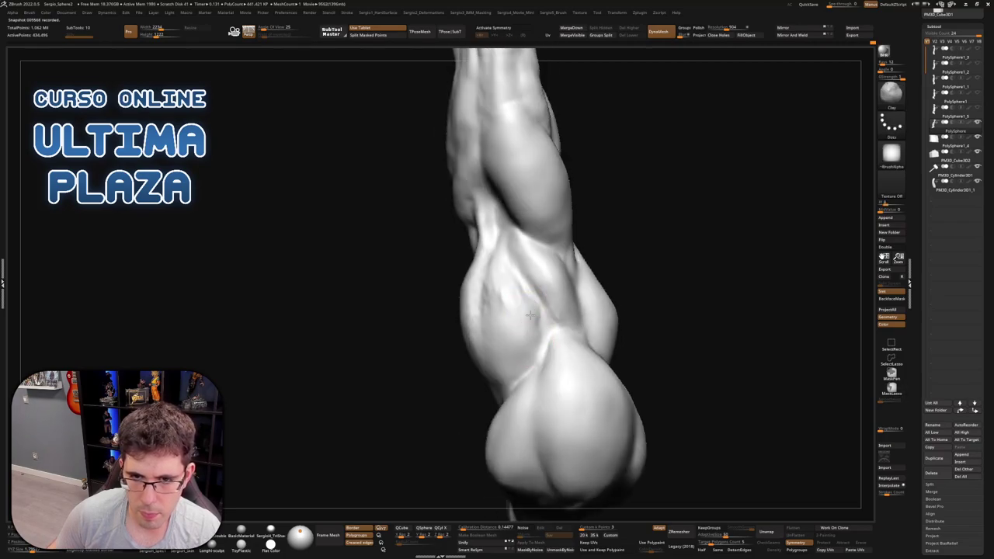
Smooth the bulging forearm muscle from several sides to soften its transitions
key("shift")
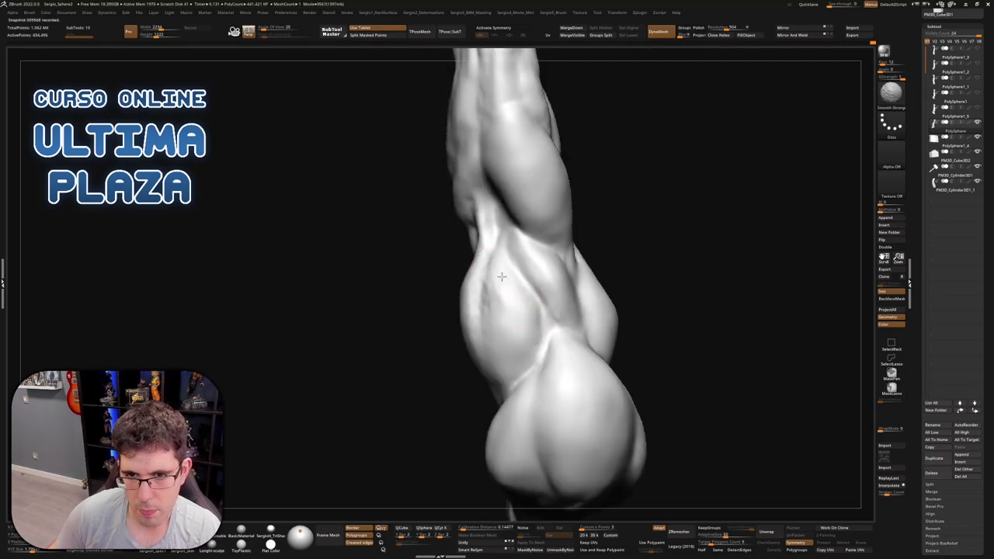
mouse_move(557, 305)
right_mouse_down()
mouse_move(572, 317)
mouse_move(515, 288)
right_mouse_up()
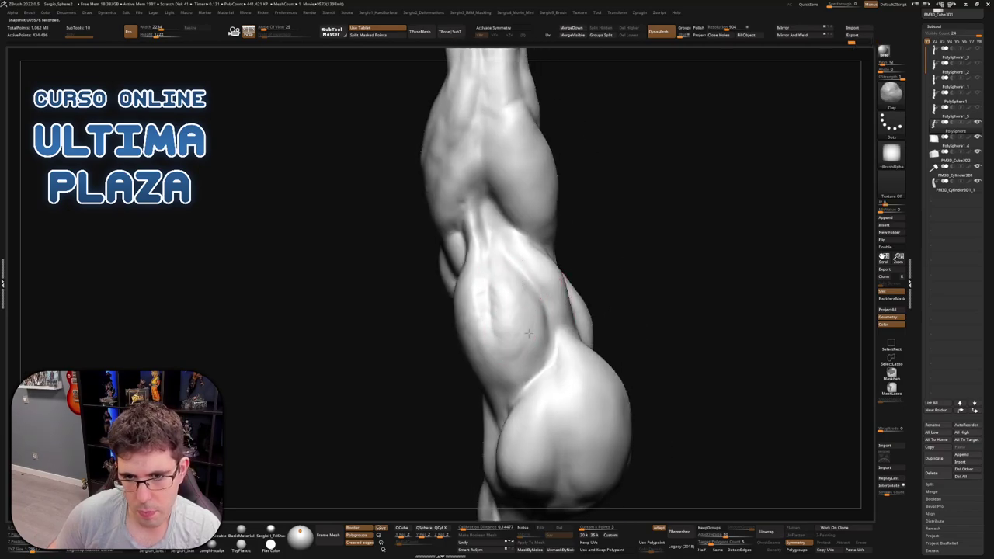
key("shift")
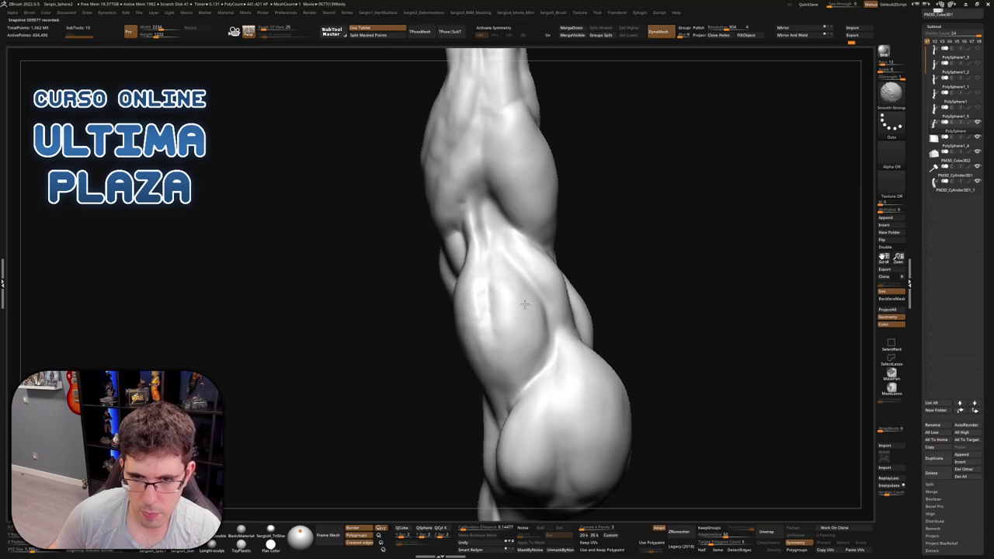
mouse_move(539, 334)
right_mouse_down("shift")
mouse_move(523, 313)
mouse_move(497, 315)
right_mouse_up("shift")
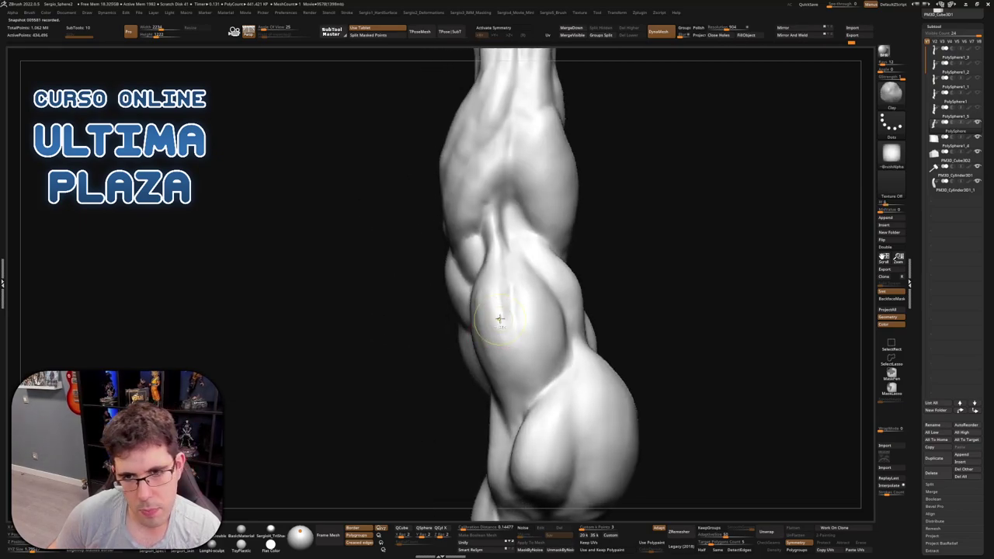
key("shift")
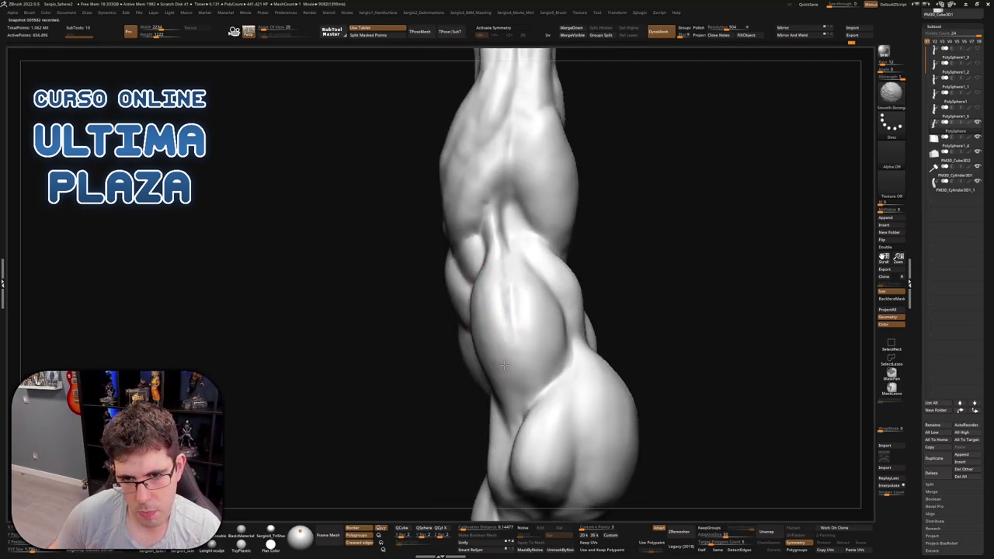
mouse_move(525, 295)
right_mouse_down()
mouse_move(514, 388)
mouse_move(510, 362)
right_mouse_up()
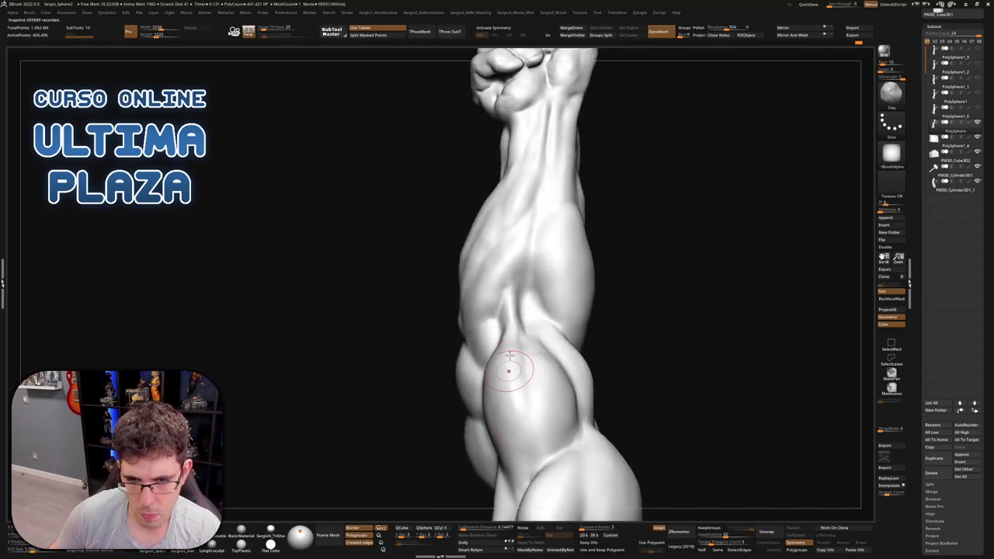
key("shift")
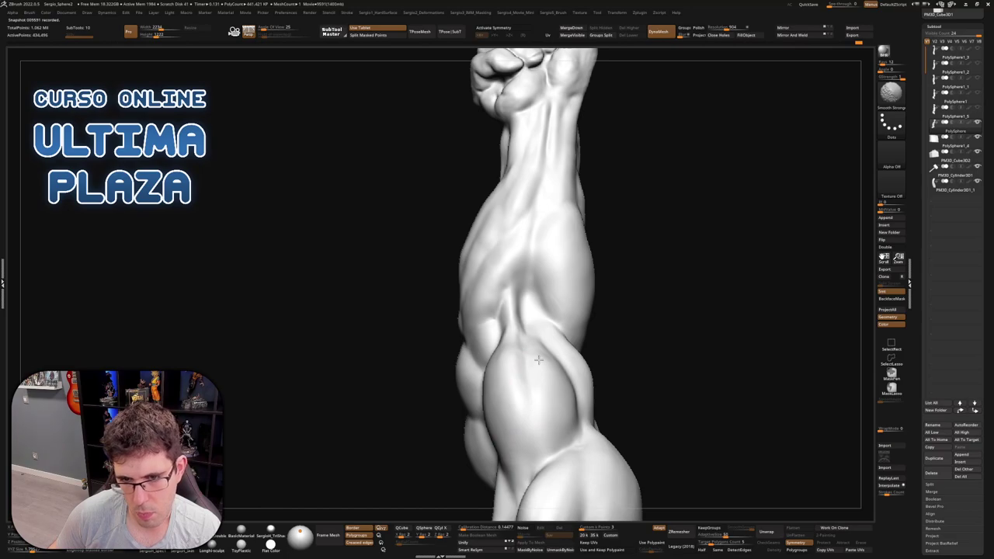
mouse_move(509, 376)
right_mouse_down()
mouse_move(524, 384)
mouse_move(568, 310)
mouse_move(522, 294)
mouse_move(536, 328)
right_mouse_up()
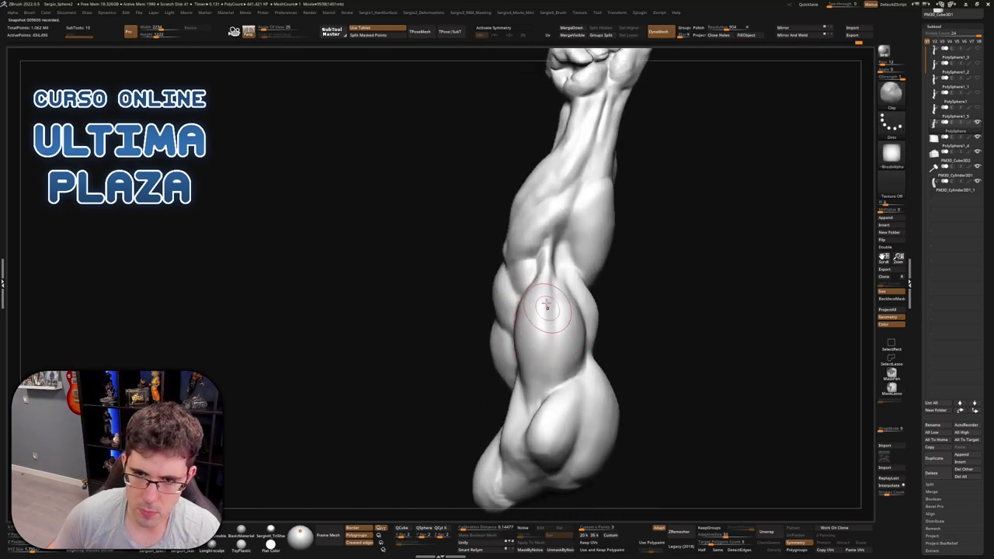
key("shift")
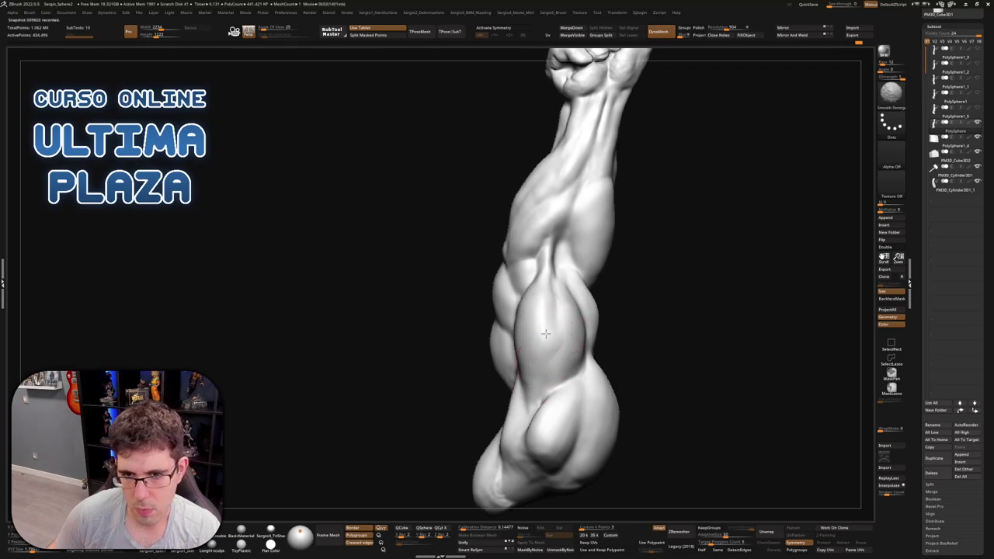
right_click_drag(532, 354, 536, 345)
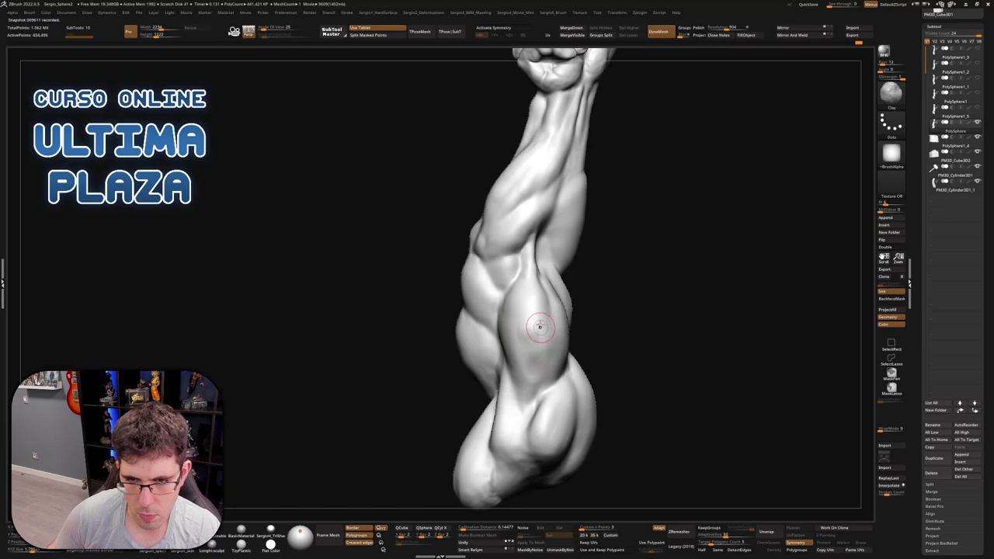
key("shift")
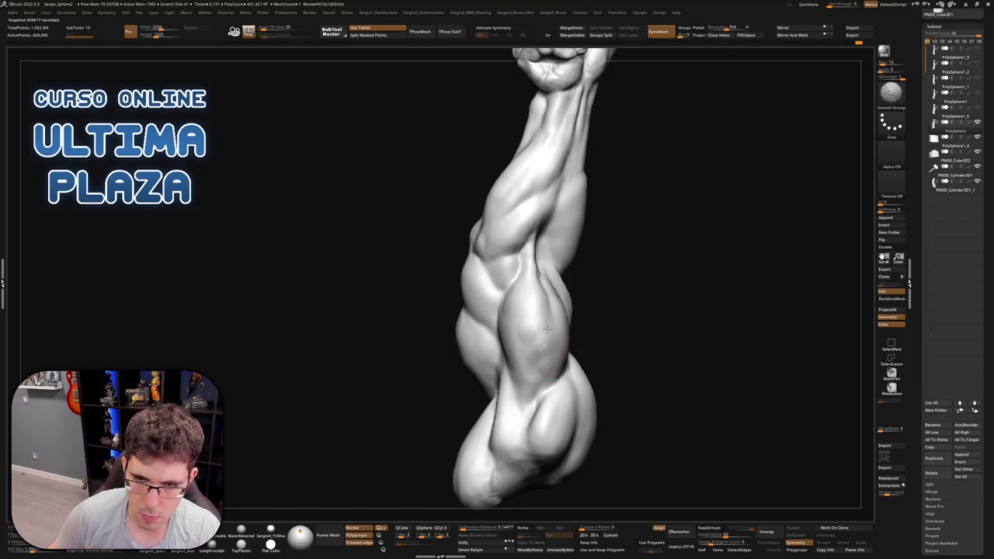
right_click_drag(550, 374, 528, 369)
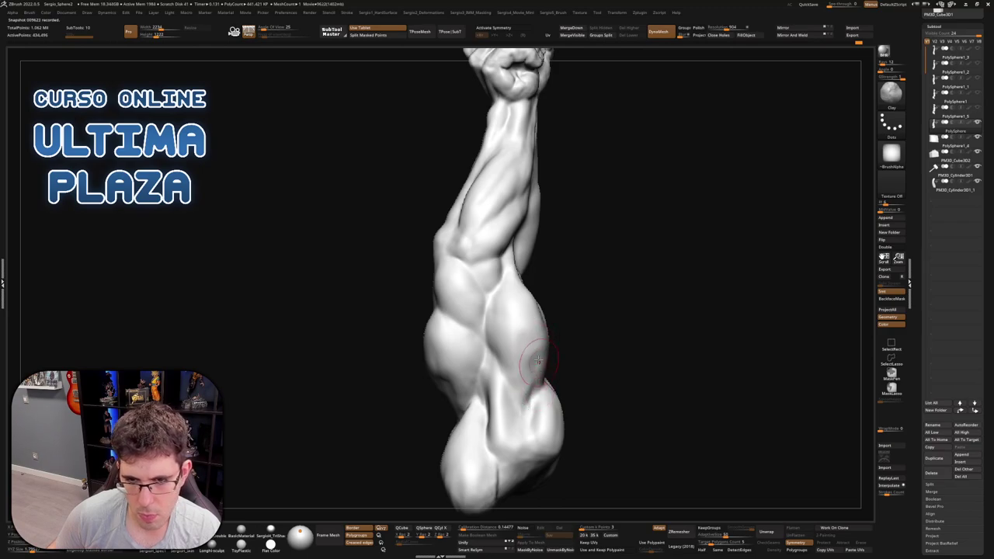
mouse_move(535, 402)
right_mouse_down()
mouse_move(522, 360)
mouse_move(535, 367)
mouse_move(610, 308)
mouse_move(601, 350)
mouse_move(637, 402)
mouse_move(663, 275)
mouse_move(556, 410)
mouse_move(570, 288)
mouse_move(611, 274)
mouse_move(617, 249)
mouse_move(629, 251)
mouse_move(584, 293)
mouse_move(563, 341)
mouse_move(603, 329)
right_mouse_up()
key("shift")
mouse_move(587, 330)
right_mouse_down()
mouse_move(539, 277)
mouse_move(595, 269)
right_mouse_up()
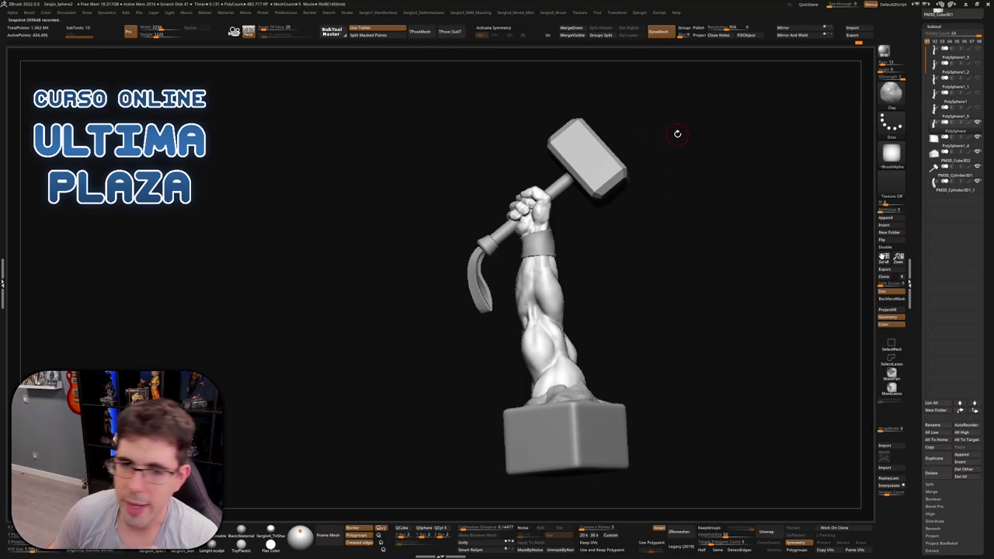
left_click_drag(629, 182, 637, 271)
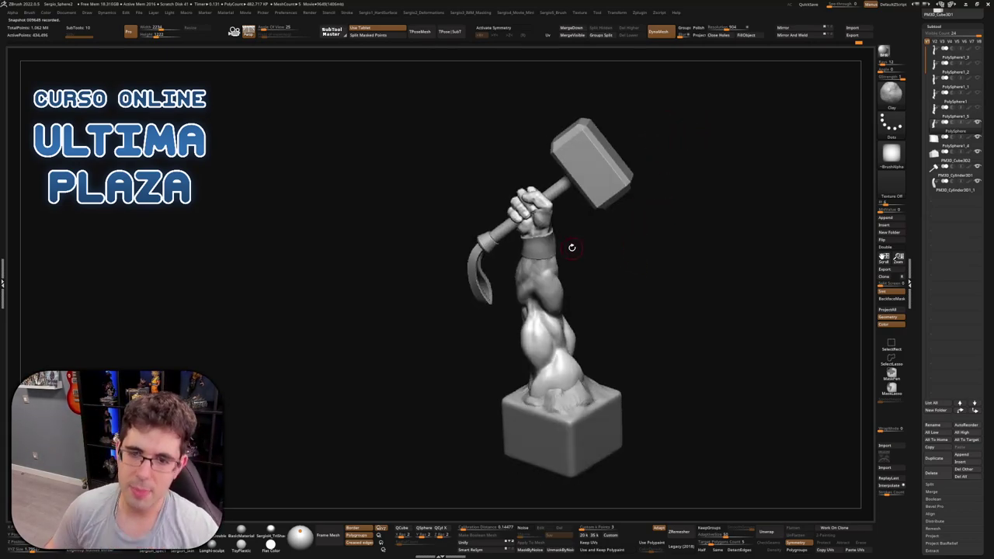
scroll(536, 313, "up", 3)
scroll(536, 313, "down", 2)
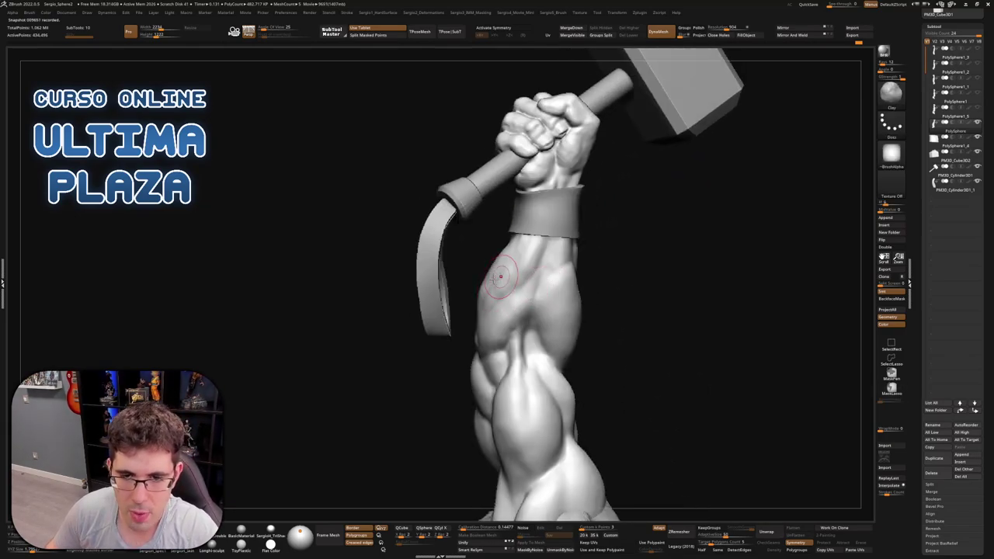
scroll(512, 268, "down", 4)
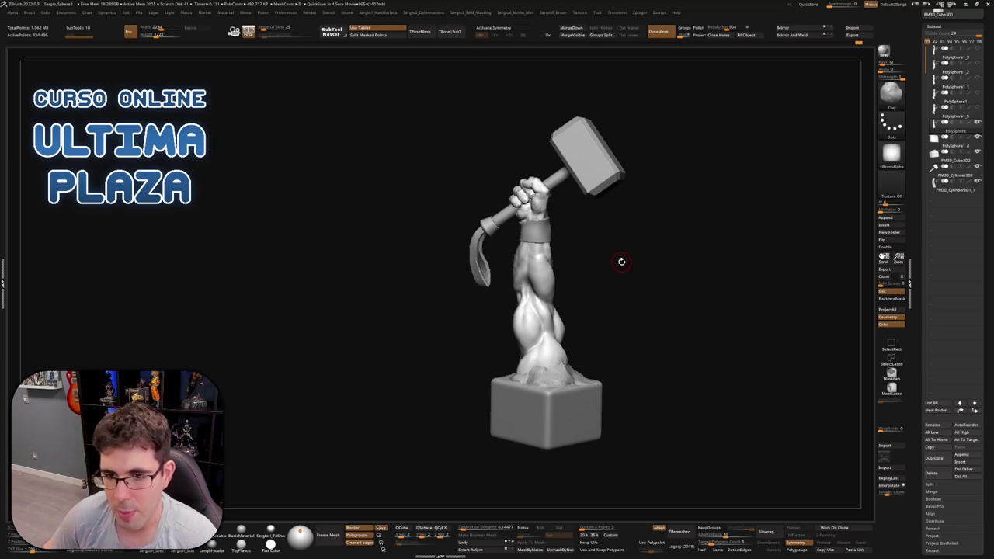
Smooth the back-of-forearm muscles just below the wrist band with Smooth Stronger
mouse_move(621, 261)
left_mouse_down()
mouse_move(637, 295)
mouse_move(559, 334)
left_mouse_up()
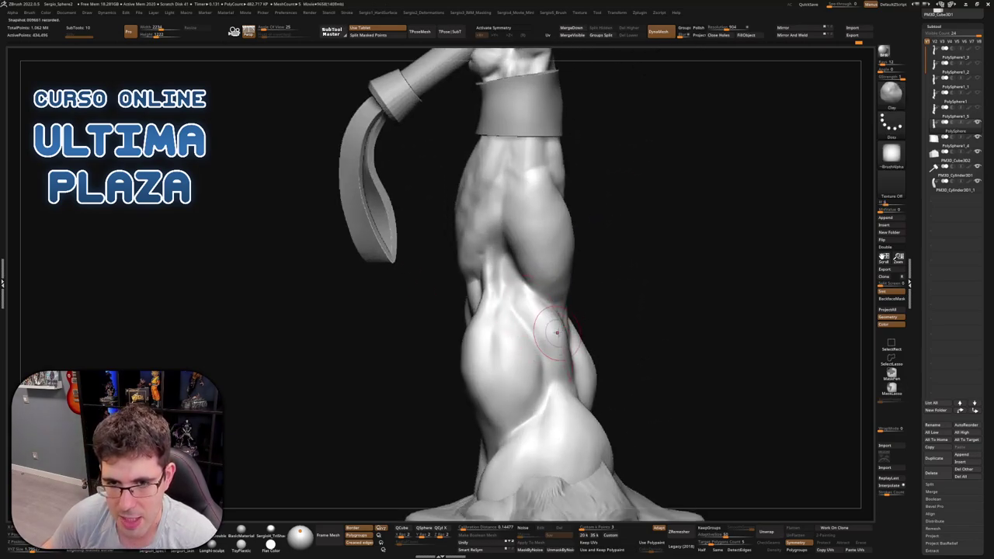
key("shift")
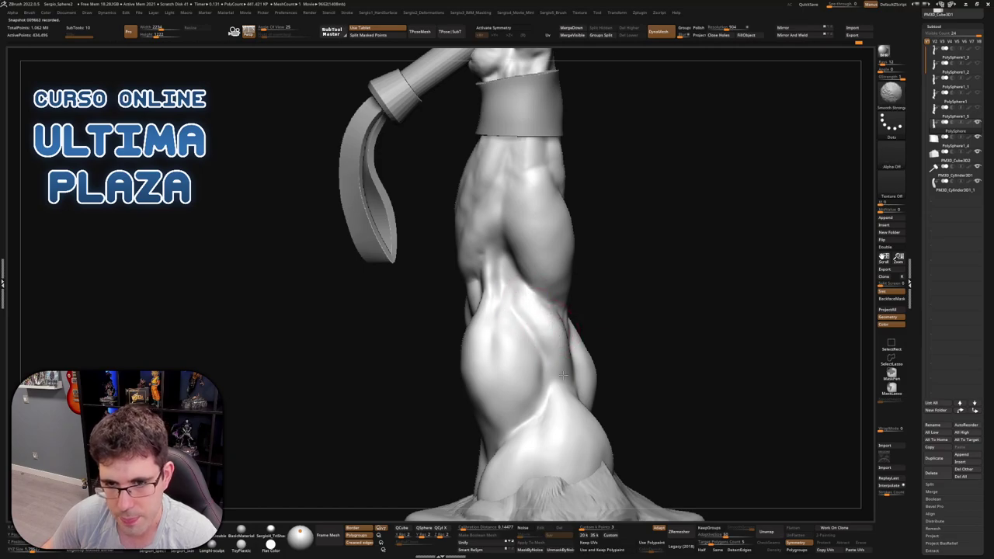
mouse_move(563, 375)
left_mouse_down()
mouse_move(558, 365)
mouse_move(583, 324)
left_mouse_up()
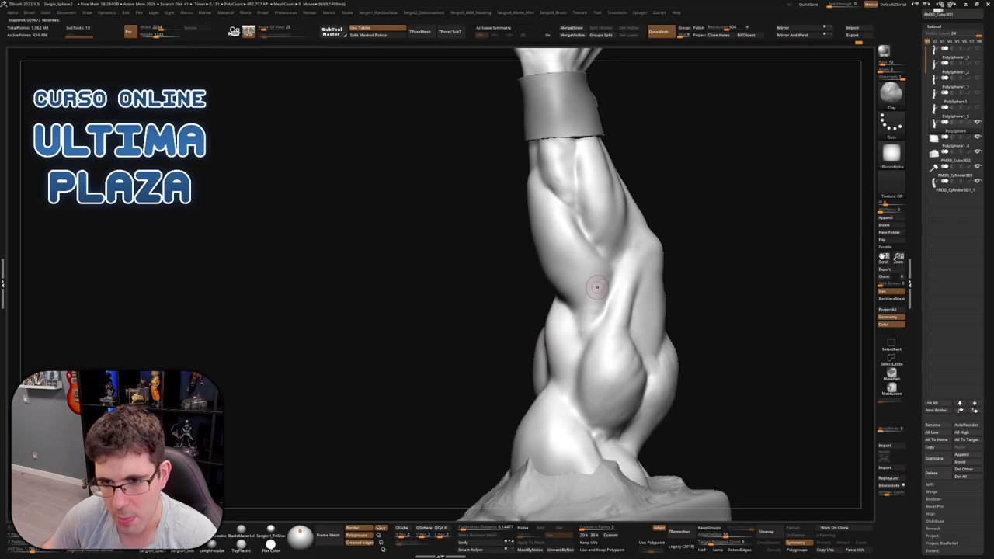
key("shift")
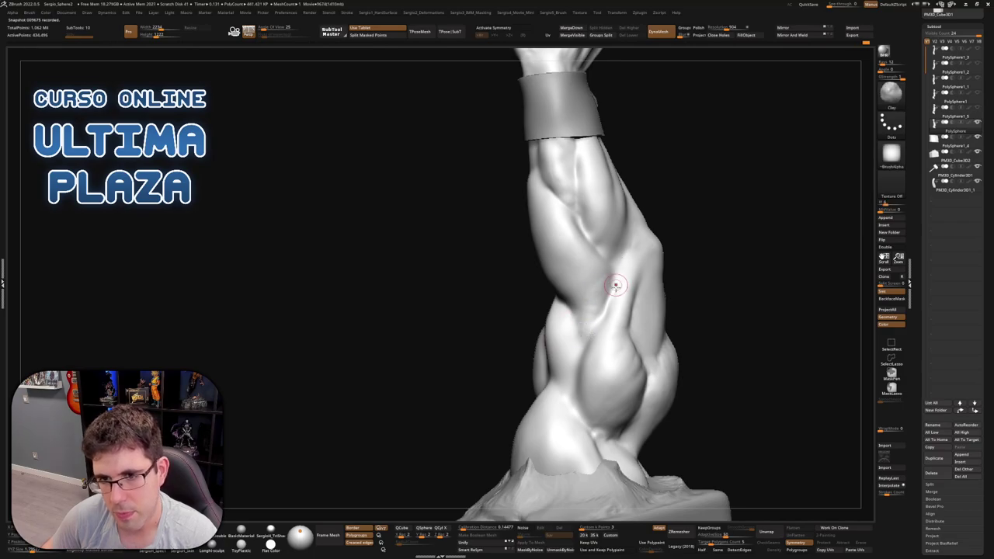
mouse_move(598, 295)
left_mouse_down()
mouse_move(595, 308)
mouse_move(624, 253)
mouse_move(621, 264)
mouse_move(655, 297)
mouse_move(639, 253)
mouse_move(659, 271)
mouse_move(717, 274)
mouse_move(609, 309)
mouse_move(568, 306)
left_mouse_up()
Hide the hammer and strap, then smooth the isolated fist's knuckles
left_click(578, 298, "ctrl+shift")
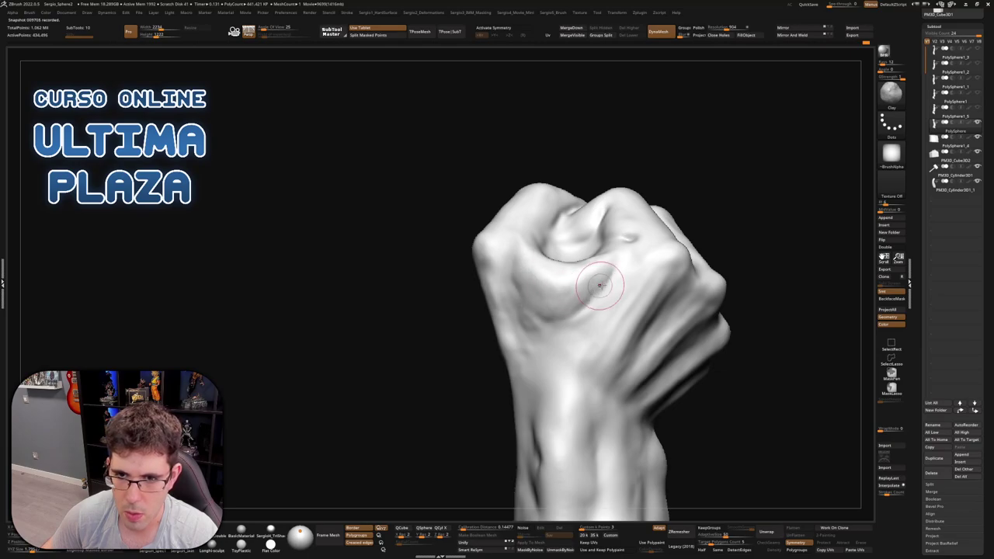
right_click_drag(587, 283, 580, 283)
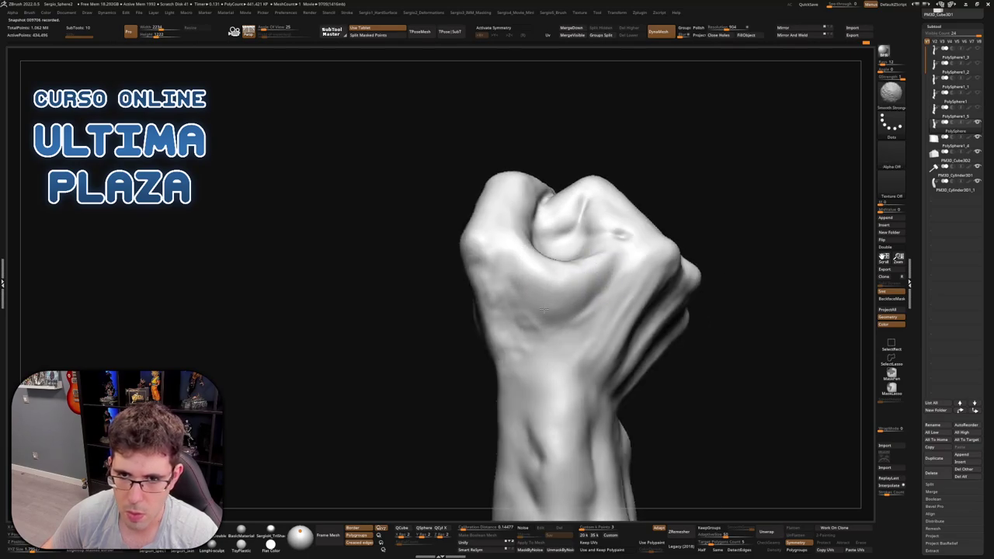
mouse_move(559, 312)
right_mouse_down()
mouse_move(594, 282)
mouse_move(620, 286)
mouse_move(592, 332)
right_mouse_up()
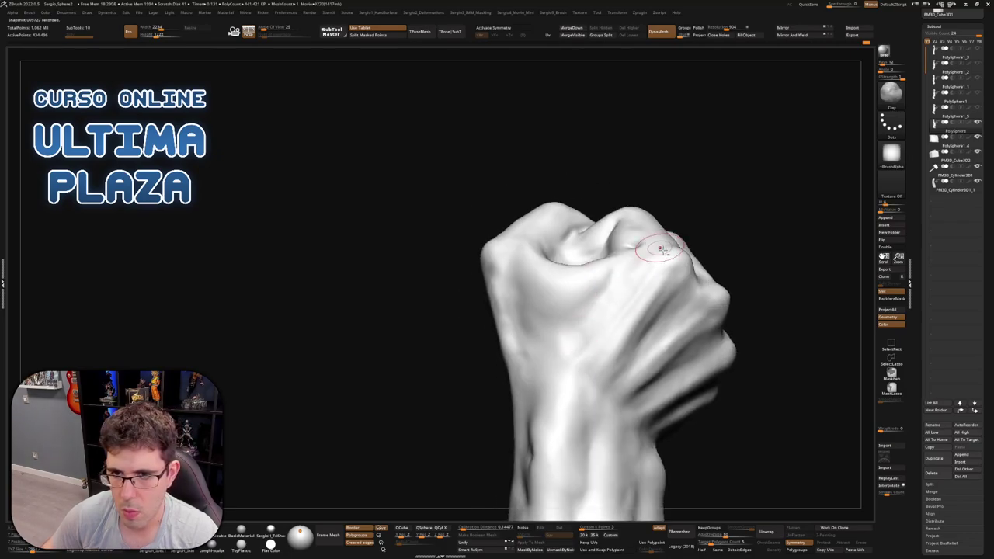
right_click_drag(660, 247, 595, 349)
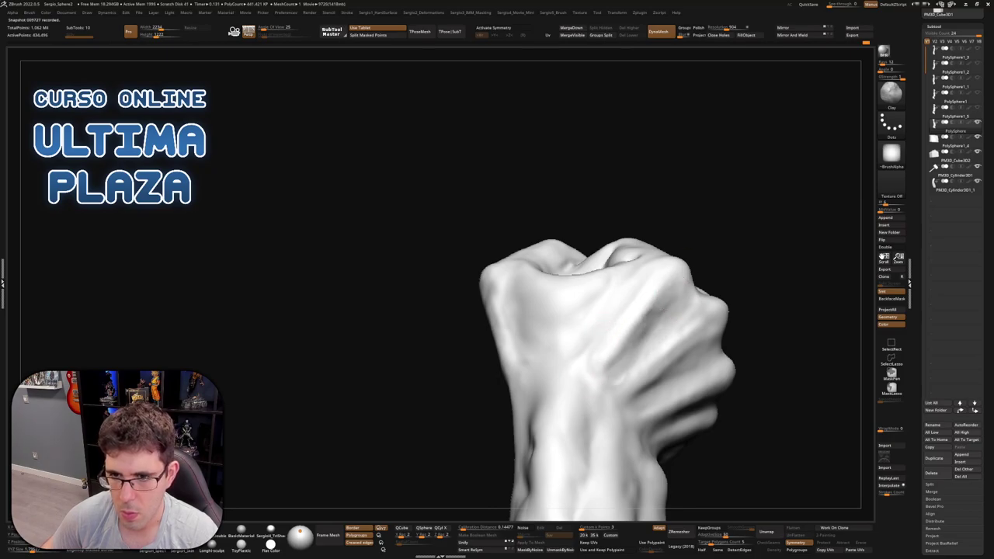
mouse_move(672, 304)
right_mouse_down()
mouse_move(664, 325)
mouse_move(630, 256)
mouse_move(678, 275)
right_mouse_up()
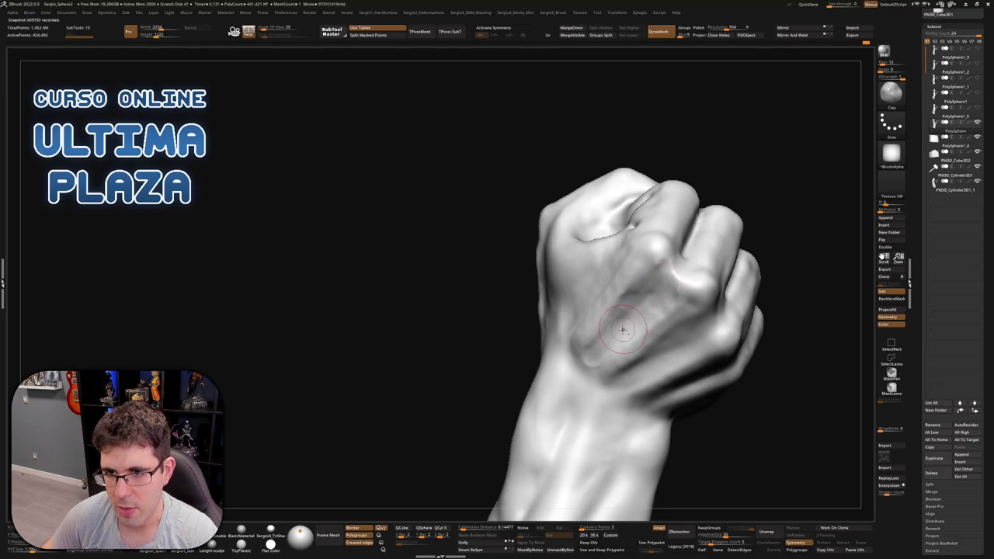
mouse_move(627, 315)
right_mouse_down()
mouse_move(667, 271)
mouse_move(659, 260)
right_mouse_up()
key("shift")
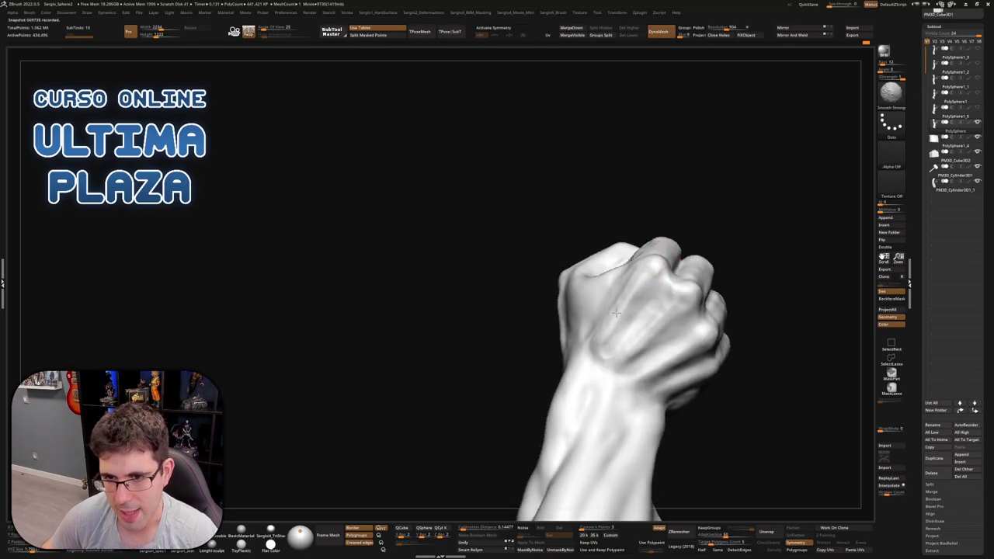
mouse_move(644, 324)
right_mouse_down()
mouse_move(678, 357)
mouse_move(637, 370)
mouse_move(647, 374)
mouse_move(630, 328)
mouse_move(639, 293)
mouse_move(652, 354)
mouse_move(629, 361)
mouse_move(653, 362)
mouse_move(613, 276)
mouse_move(644, 286)
mouse_move(635, 272)
mouse_move(618, 282)
right_mouse_up()
Switch to Clay, adjust Draw Size, and build forms on the back of the hand
key("b")
key("c")
key("l")
key("s")
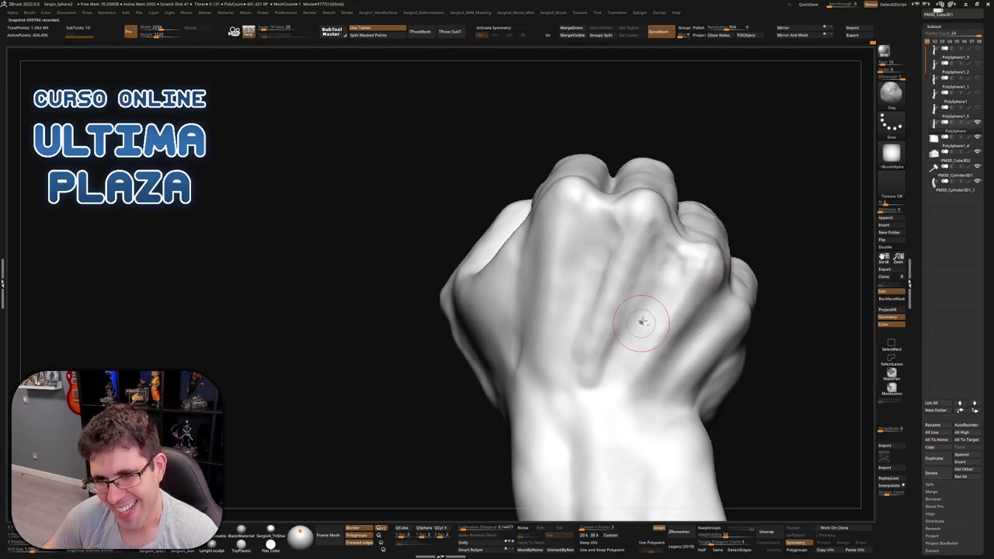
right_click_drag(643, 329, 610, 219)
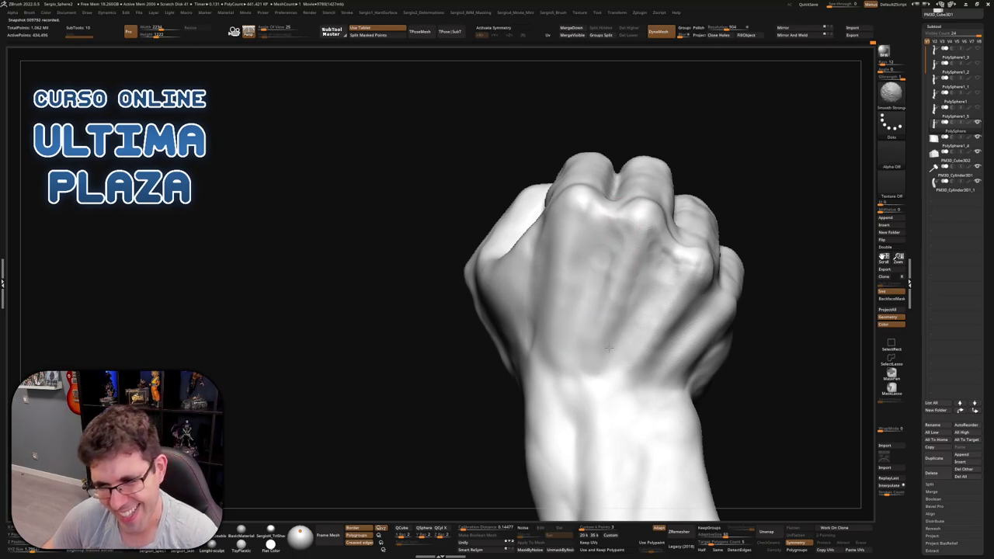
mouse_move(614, 322)
right_mouse_down()
mouse_move(598, 281)
mouse_move(643, 256)
mouse_move(659, 263)
mouse_move(644, 275)
mouse_move(676, 262)
right_mouse_up()
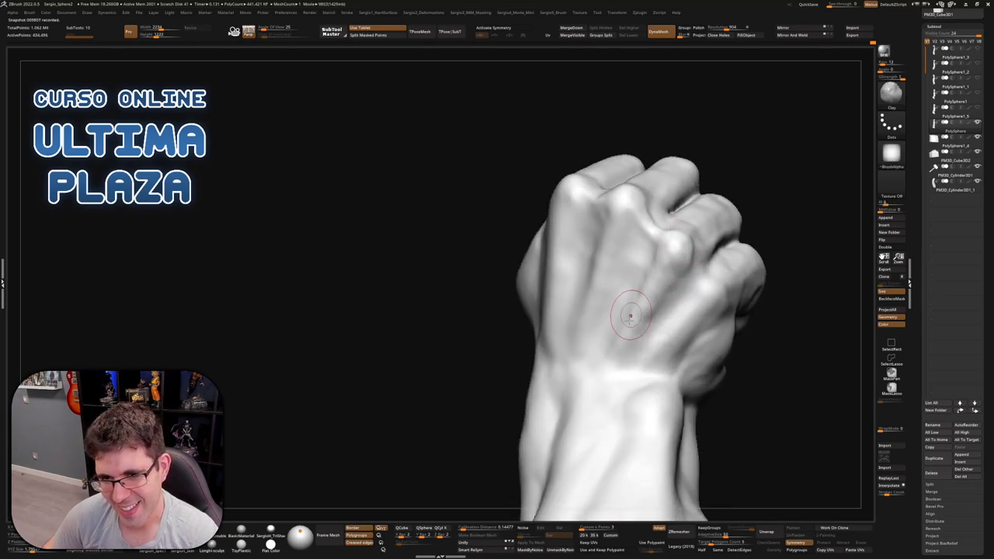
mouse_move(630, 315)
right_mouse_down()
mouse_move(668, 356)
mouse_move(683, 342)
right_mouse_up()
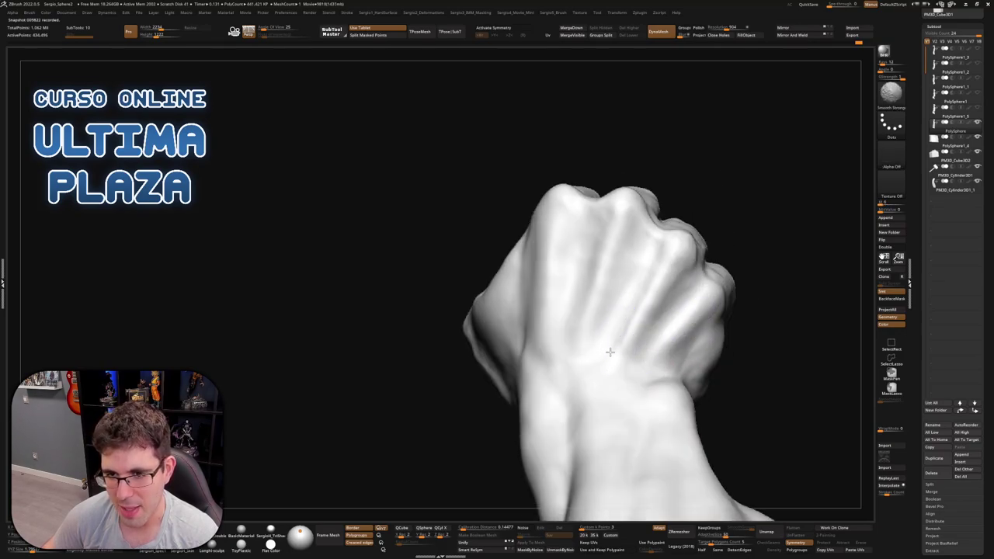
mouse_move(609, 351)
right_mouse_down()
mouse_move(659, 256)
mouse_move(657, 324)
mouse_move(696, 275)
mouse_move(710, 311)
mouse_move(648, 256)
mouse_move(637, 228)
right_mouse_up()
Return to Clay and reframe the view around the whole arm and fist
key("b")
key("c")
key("l")
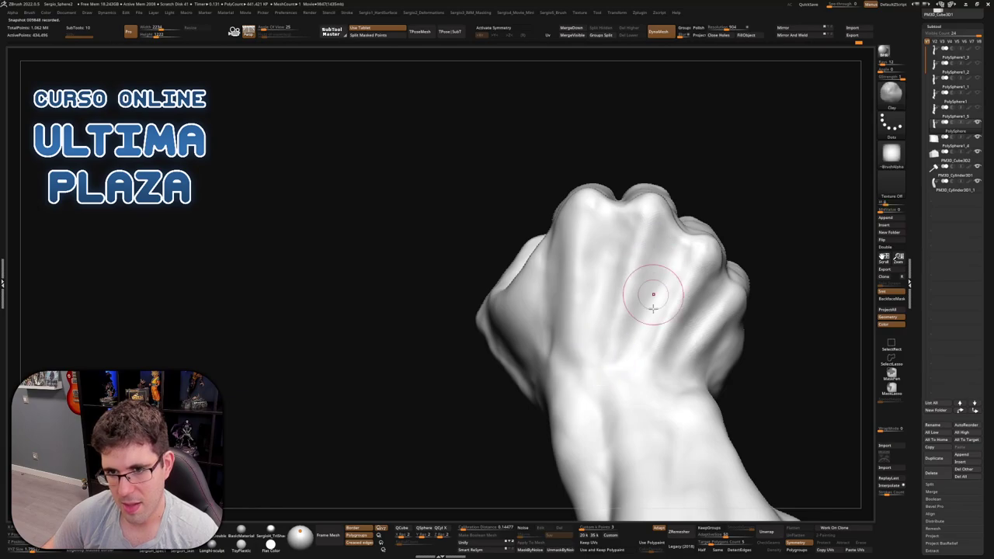
right_click_drag(653, 298, 656, 272)
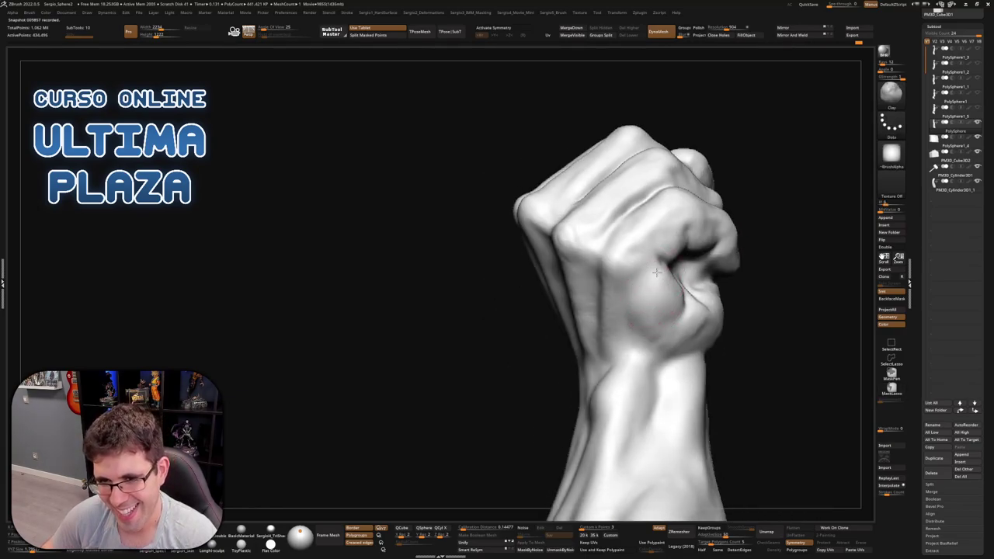
mouse_move(654, 328)
right_mouse_down()
mouse_move(641, 307)
mouse_move(644, 329)
right_mouse_up()
Carve deeper creases between the fingers and around the thumb with an enlarged DamStandard brush
key("b")
key("d")
key("s")
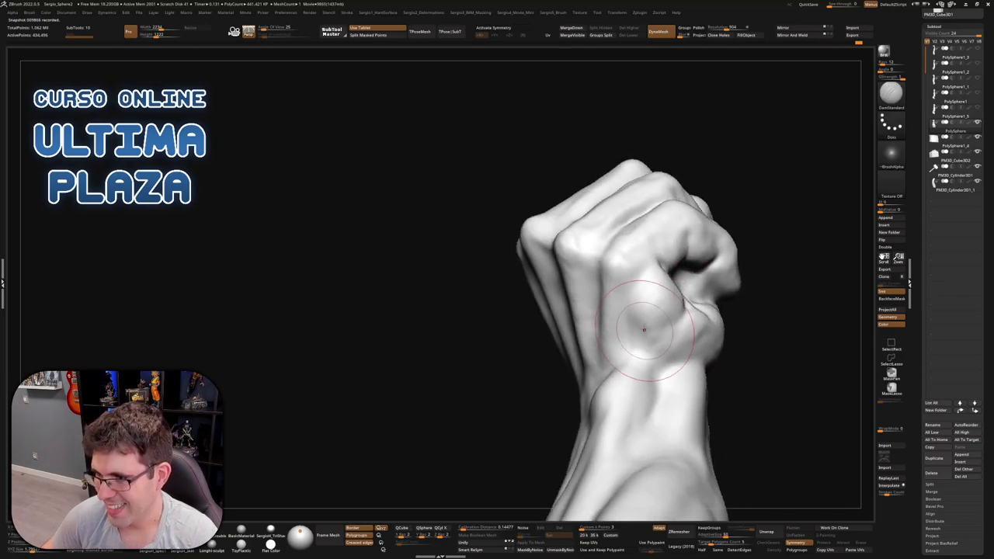
right_click_drag(633, 258, 630, 272)
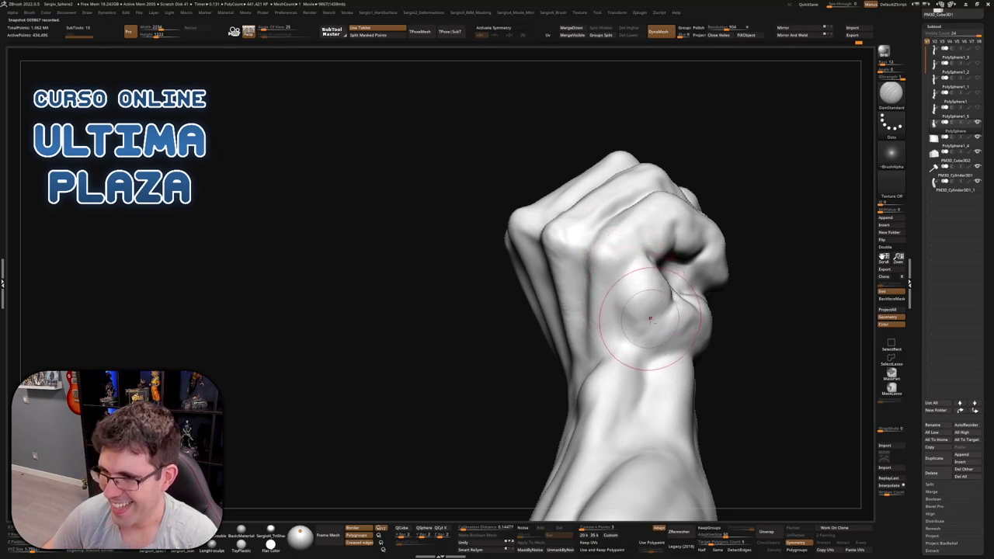
right_click_drag(650, 318, 622, 272)
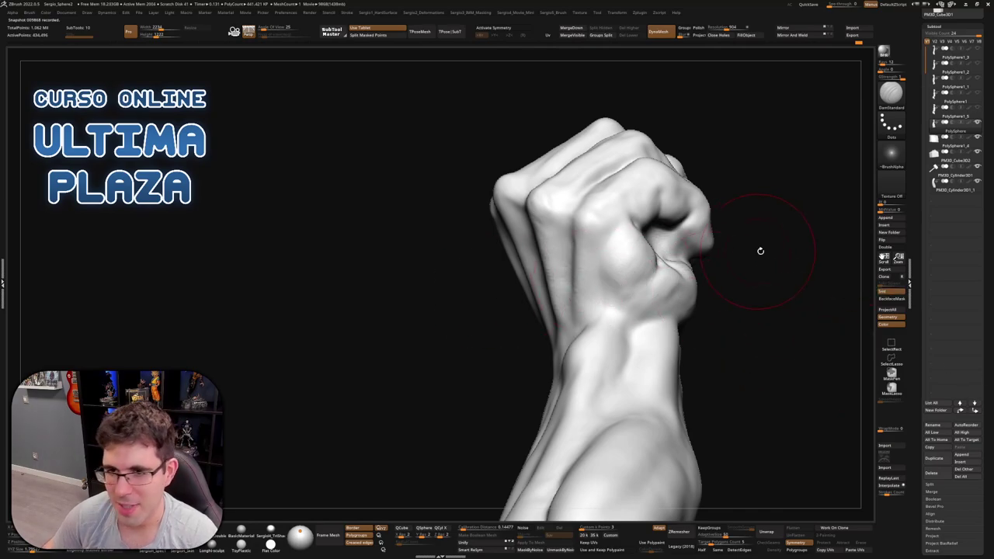
right_click_drag(761, 249, 613, 233)
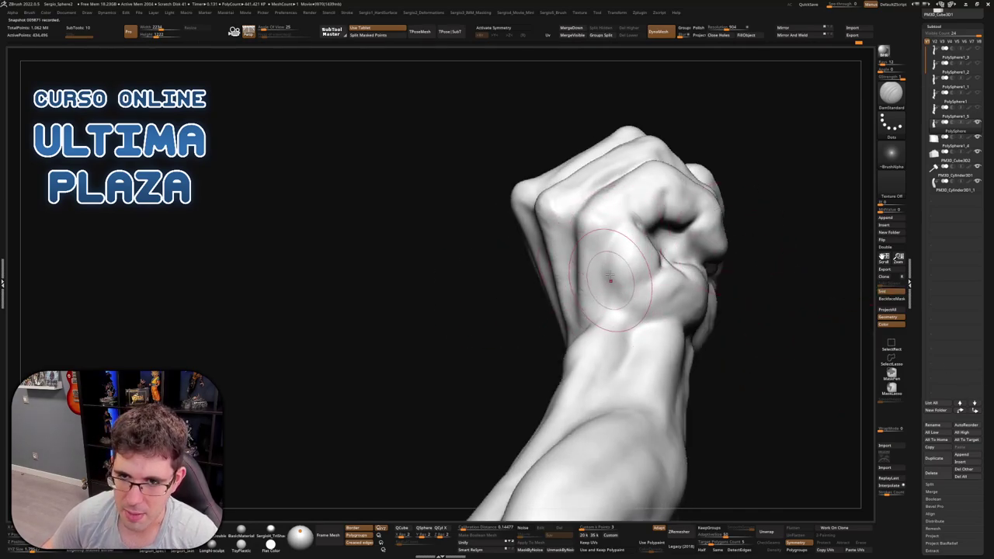
mouse_move(644, 333)
right_mouse_down()
mouse_move(668, 310)
mouse_move(655, 333)
mouse_move(677, 330)
mouse_move(635, 275)
mouse_move(650, 247)
right_mouse_up()
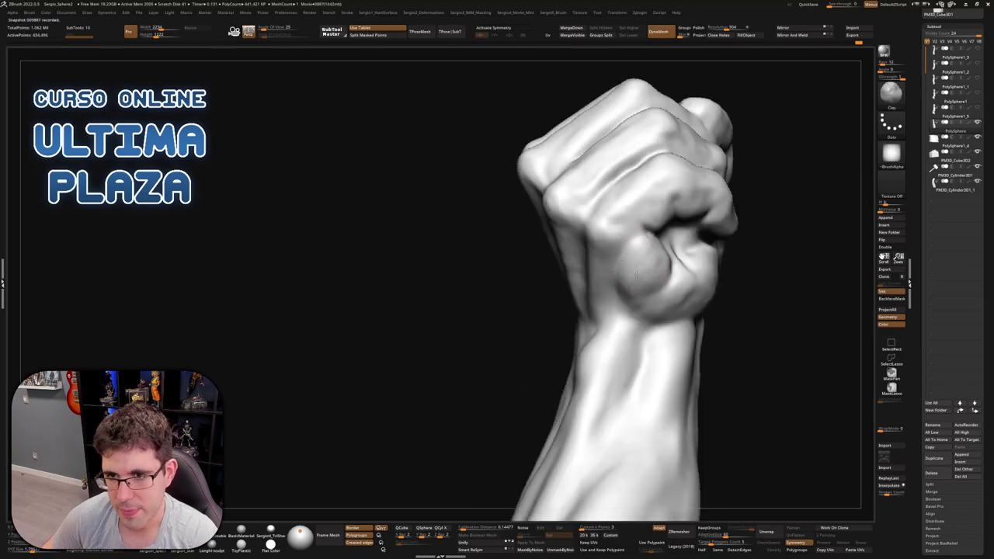
mouse_move(670, 270)
right_mouse_down()
mouse_move(683, 283)
mouse_move(671, 318)
mouse_move(691, 310)
right_mouse_up()
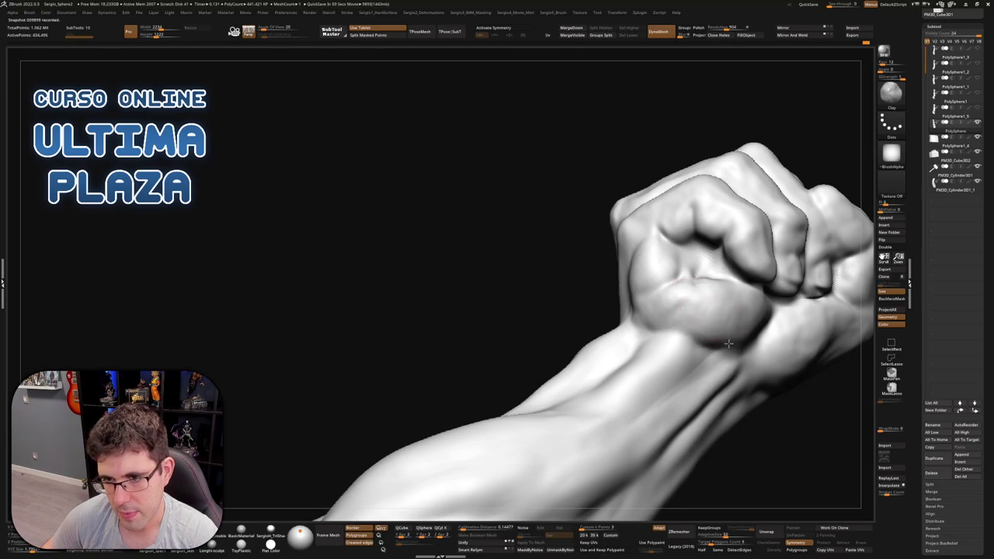
right_click_drag(654, 338, 636, 229)
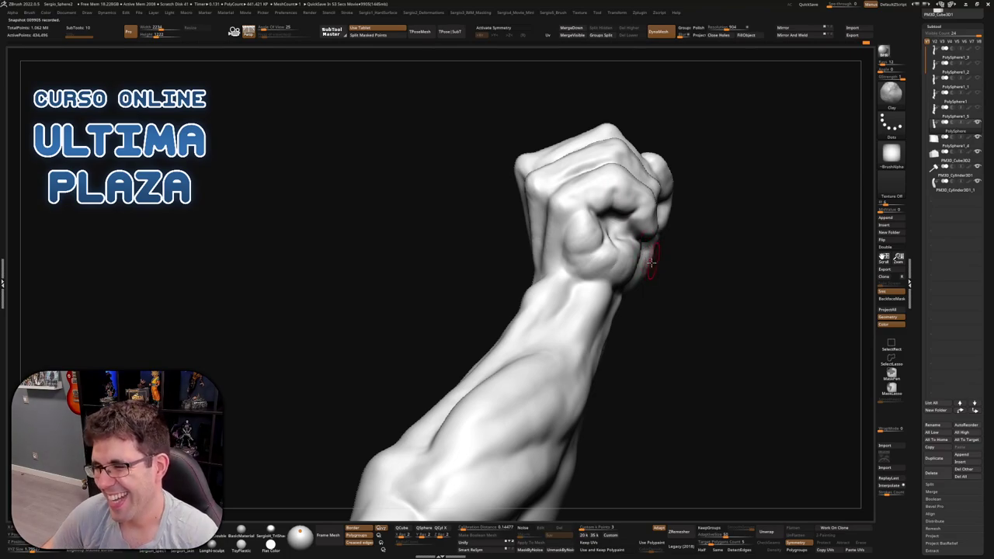
mouse_move(658, 251)
right_mouse_down()
mouse_move(537, 207)
mouse_move(513, 177)
mouse_move(543, 147)
mouse_move(553, 221)
mouse_move(599, 210)
mouse_move(604, 234)
mouse_move(600, 226)
right_mouse_up()
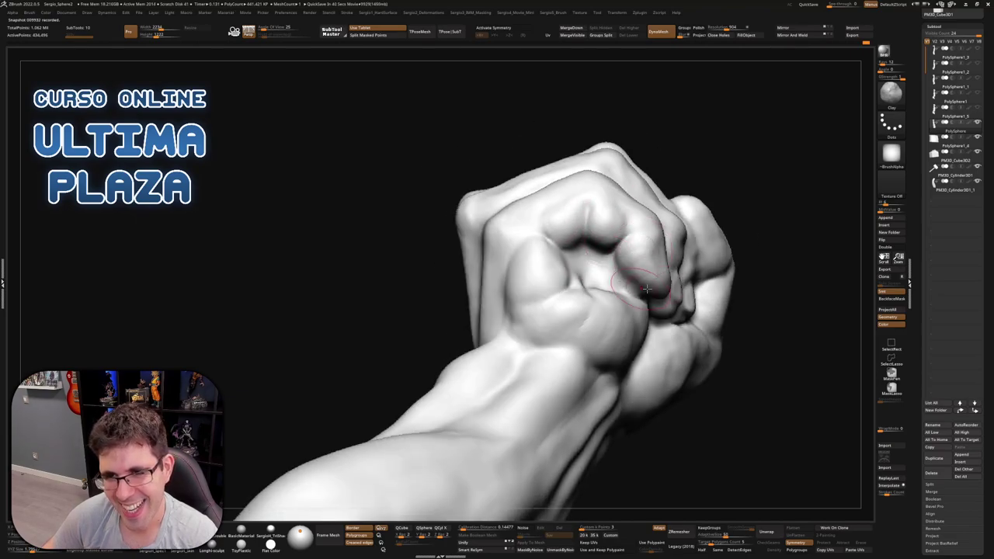
Reshape the fist's knuckles from the side with the Move brush, then return to Clay
mouse_move(646, 288)
right_mouse_down()
mouse_move(639, 277)
mouse_move(665, 323)
mouse_move(660, 286)
mouse_move(635, 273)
right_mouse_up()
key("b")
key("m")
key("v")
key("b")
key("c")
key("l")
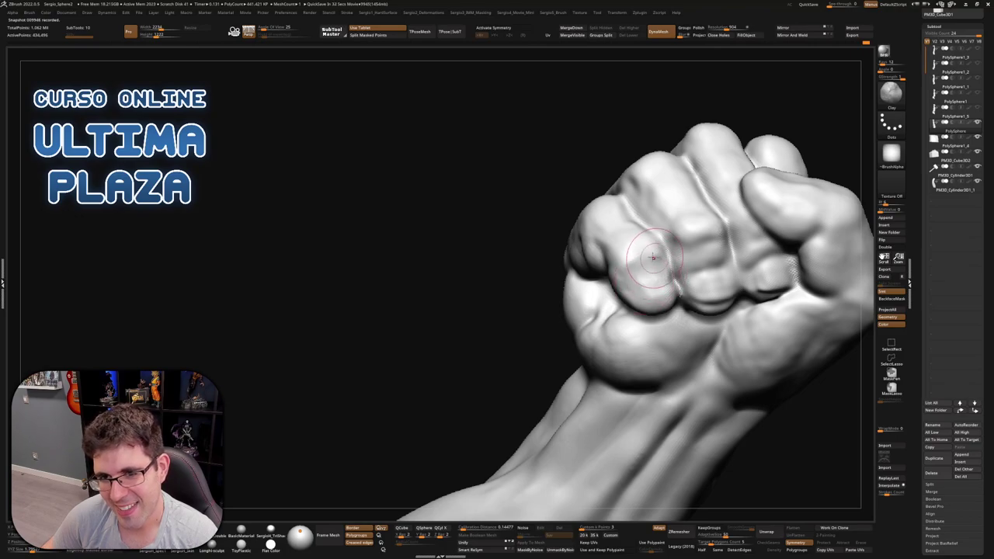
Carve sharper creases between the knuckles with DamStandard from a frontal view
right_click_drag(653, 256, 658, 294)
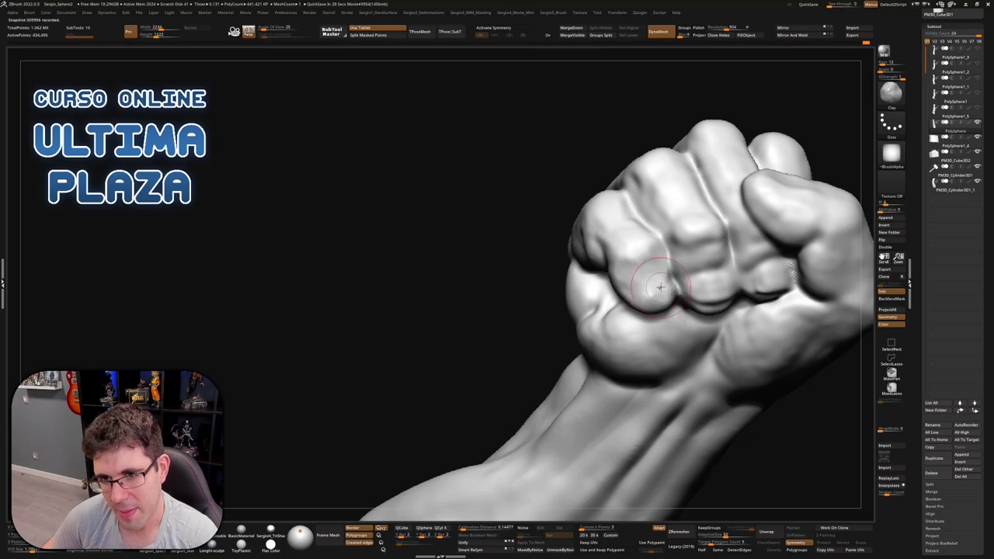
mouse_move(672, 303)
right_mouse_down()
mouse_move(621, 342)
mouse_move(627, 353)
right_mouse_up()
key("b")
key("d")
key("s")
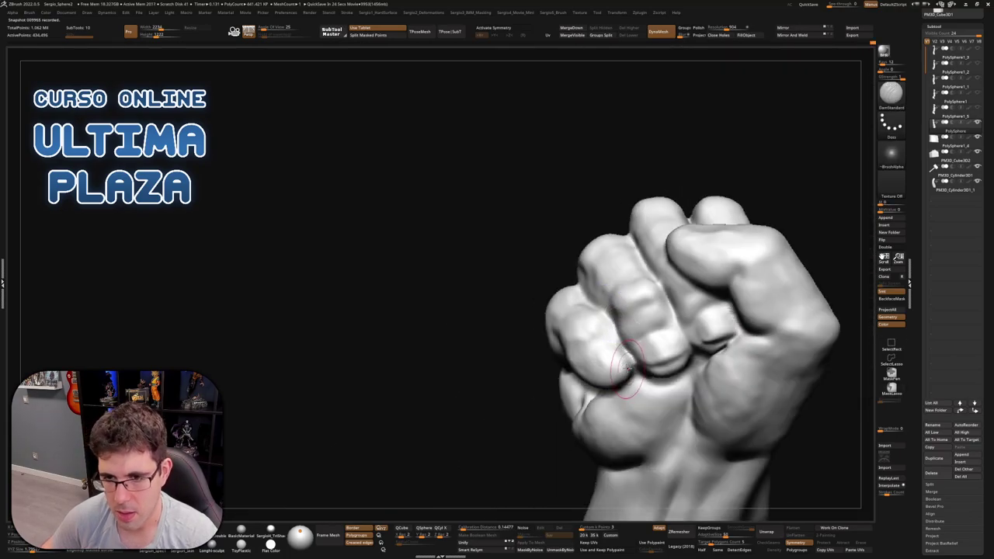
right_click(613, 368)
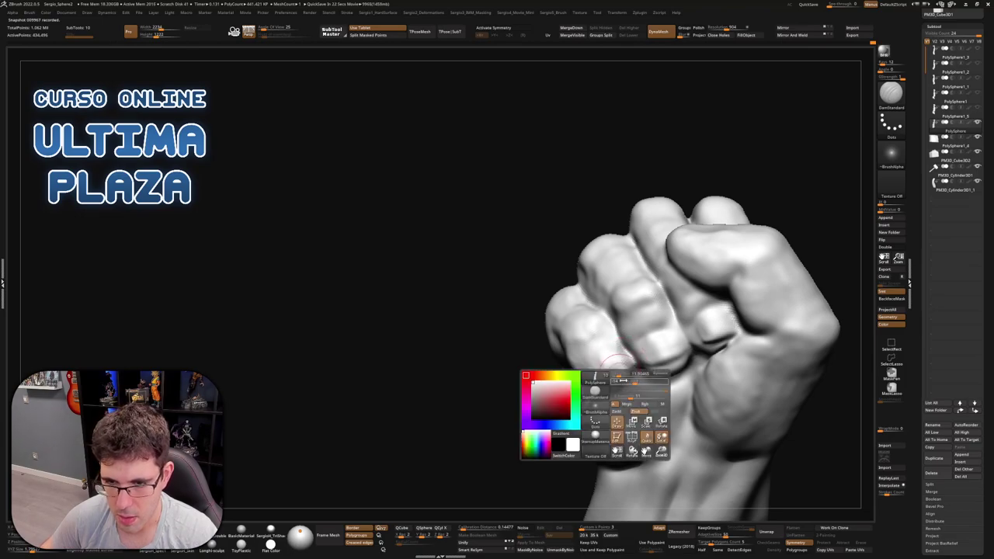
right_click(614, 371)
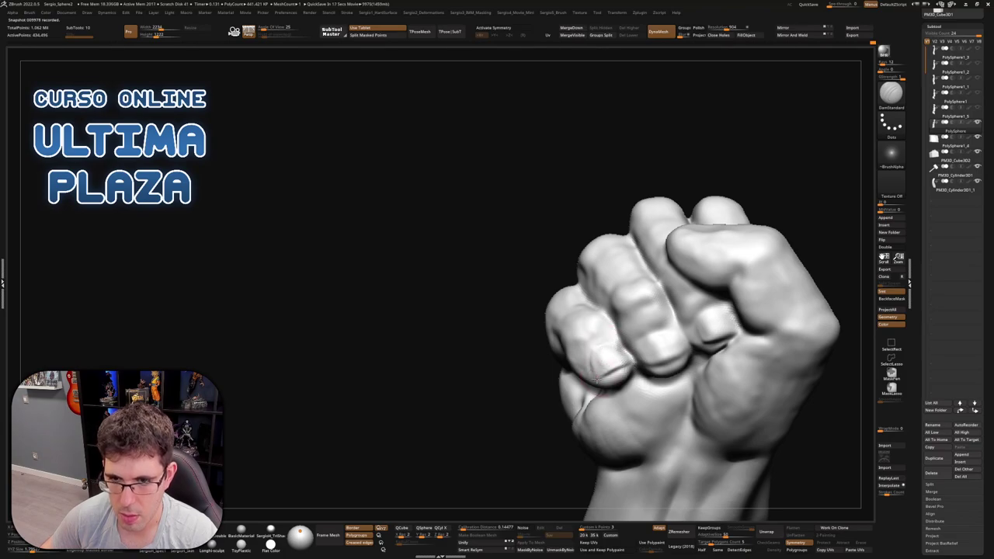
mouse_move(595, 379)
right_mouse_down()
mouse_move(579, 365)
mouse_move(598, 353)
mouse_move(592, 372)
mouse_move(596, 348)
mouse_move(635, 365)
mouse_move(642, 399)
mouse_move(635, 372)
right_mouse_up()
Push the knuckles forward with the Standard brush and frame the thumb side close up
key("b")
key("s")
key("t")
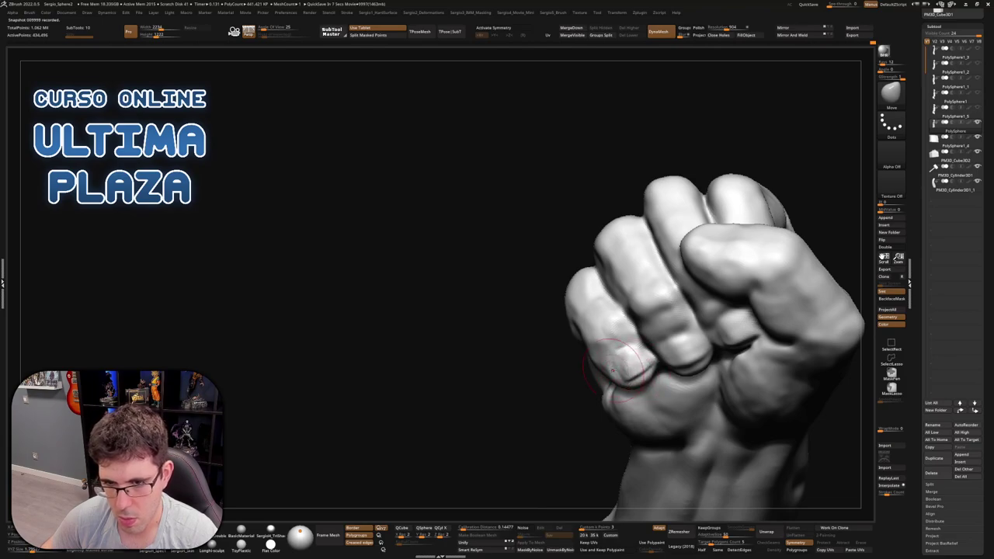
right_click_drag(613, 370, 677, 354)
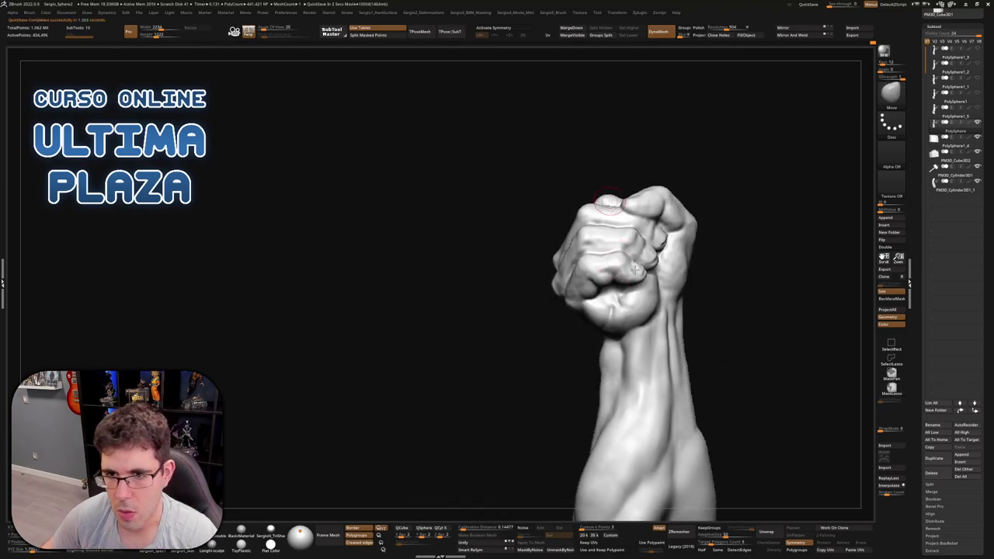
right_click_drag(643, 272, 625, 289)
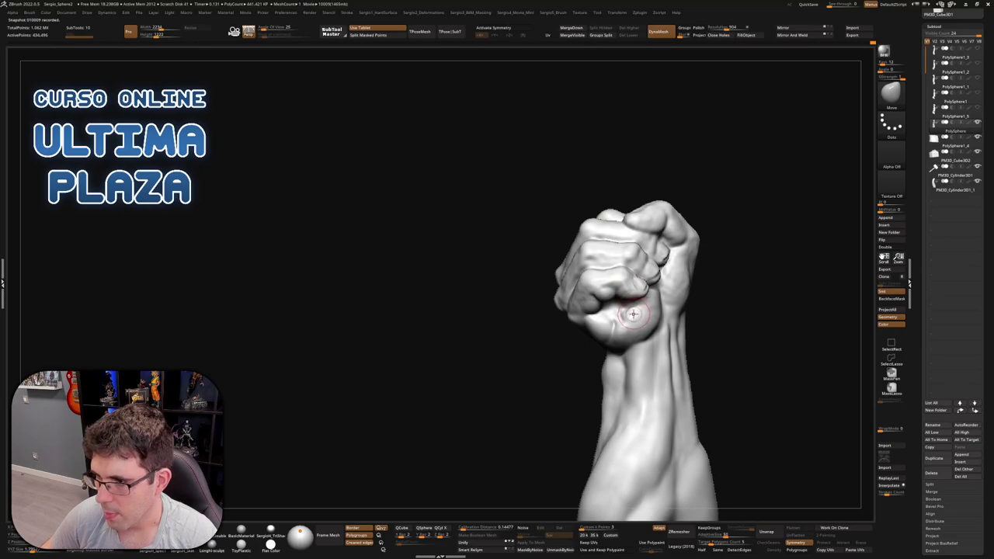
mouse_move(627, 286)
right_mouse_down("alt")
mouse_move(667, 295)
mouse_move(672, 318)
right_mouse_up("alt")
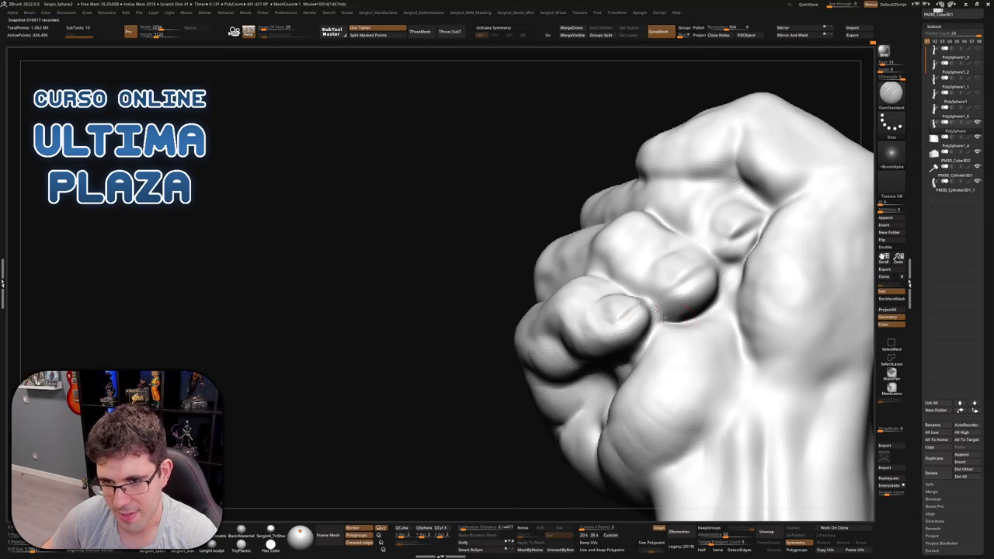
mouse_move(682, 311)
right_mouse_down()
mouse_move(635, 351)
mouse_move(598, 361)
right_mouse_up()
Build up clay volume on the thumb and along the knuckle crease
key("b")
key("c")
key("l")
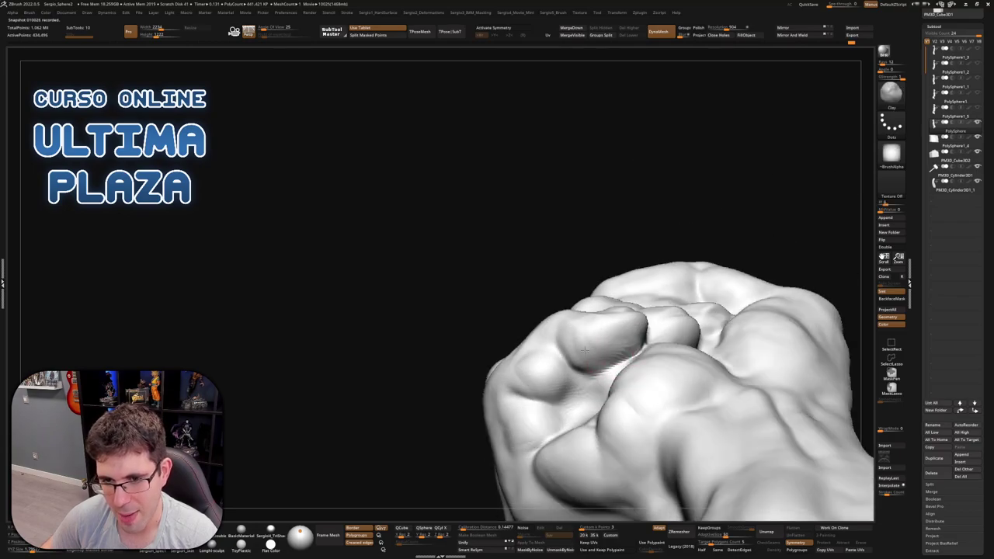
mouse_move(592, 361)
left_mouse_down()
mouse_move(625, 353)
mouse_move(584, 351)
mouse_move(593, 359)
mouse_move(573, 332)
mouse_move(610, 365)
left_mouse_up()
right_click_drag(609, 365, 591, 388)
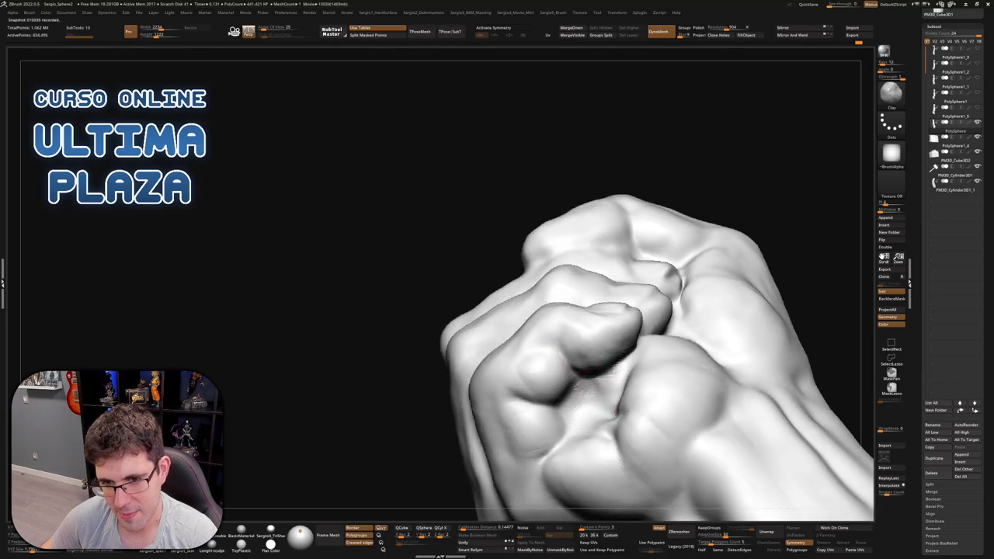
mouse_move(580, 385)
left_mouse_down()
mouse_move(581, 416)
mouse_move(609, 379)
left_mouse_up()
right_click_drag(583, 391, 586, 347)
Sharpen the thumb crease with DamStandard and view across the fist
key("b")
key("d")
key("s")
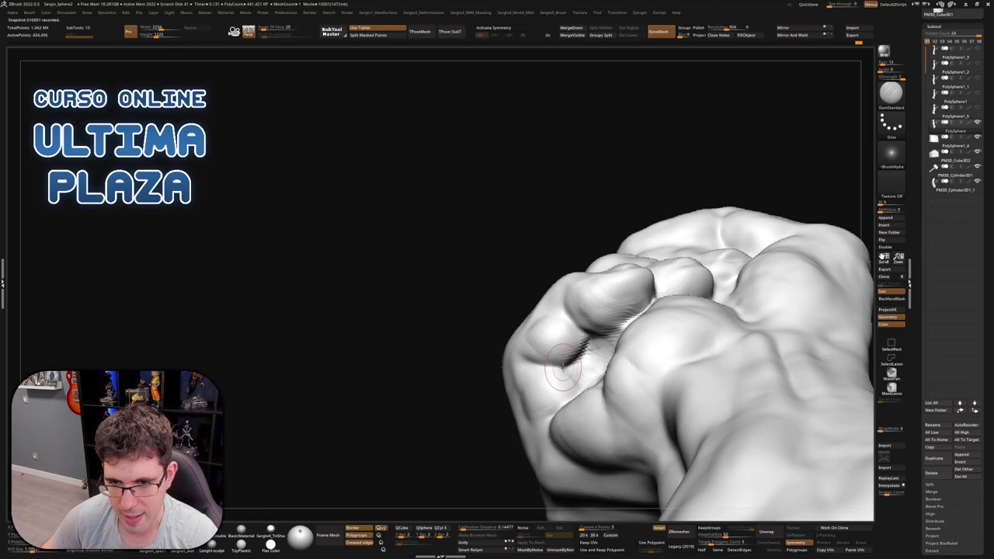
mouse_move(563, 366)
right_mouse_down()
mouse_move(550, 400)
mouse_move(576, 361)
right_mouse_up()
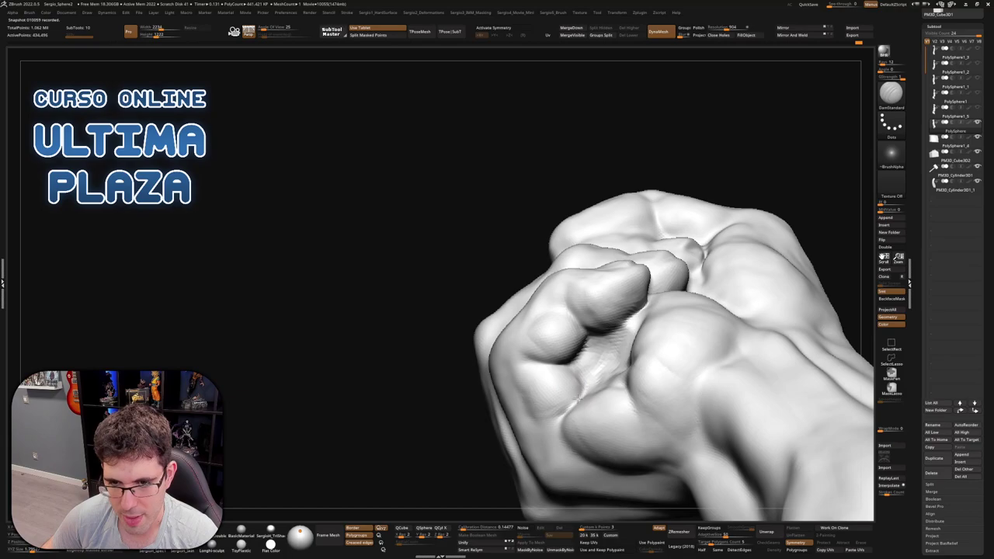
mouse_move(568, 399)
right_mouse_down()
mouse_move(581, 321)
mouse_move(624, 323)
mouse_move(626, 363)
mouse_move(610, 403)
mouse_move(661, 382)
mouse_move(614, 303)
mouse_move(653, 293)
mouse_move(630, 323)
mouse_move(686, 308)
mouse_move(650, 293)
mouse_move(656, 268)
mouse_move(625, 309)
mouse_move(651, 326)
mouse_move(632, 271)
mouse_move(686, 343)
mouse_move(734, 348)
mouse_move(629, 256)
mouse_move(621, 222)
mouse_move(632, 212)
mouse_move(644, 210)
mouse_move(688, 313)
mouse_move(668, 267)
right_mouse_up()
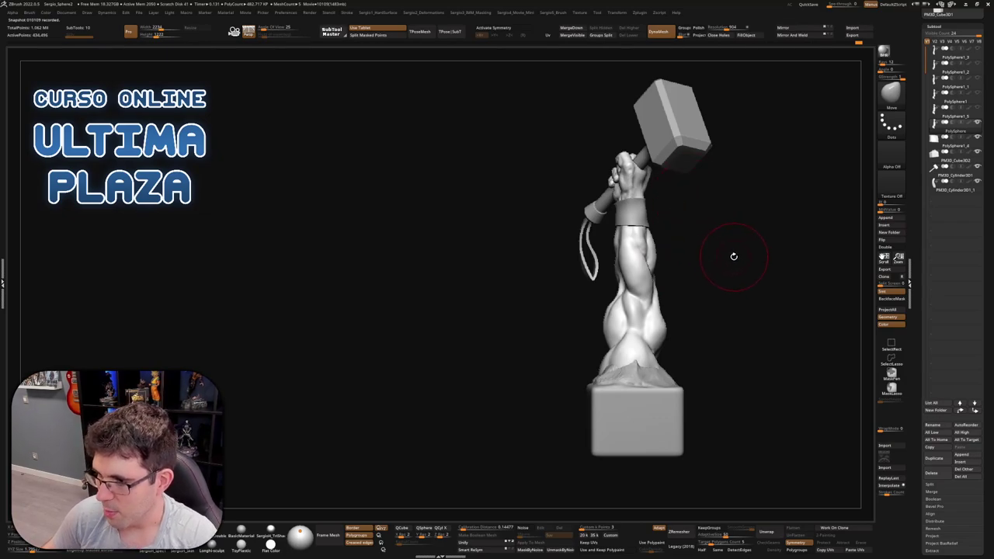
Solo the arm subtool to hide the hammer and wrist band, zooming onto the fist
right_click_drag(657, 202, 563, 264)
left_click(656, 285, "ctrl+shift")
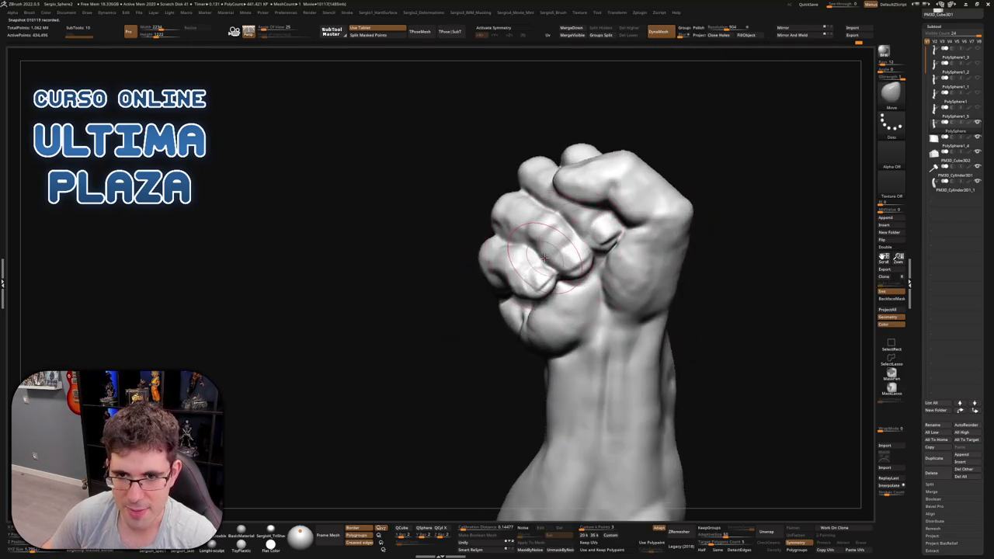
mouse_move(581, 270)
right_mouse_down()
mouse_move(566, 272)
mouse_move(584, 300)
mouse_move(596, 281)
mouse_move(559, 305)
right_mouse_up()
Carve the crease beside the thumb deeper with DamStandard from side and frontal views
key("b")
key("d")
key("s")
mouse_move(612, 254)
right_mouse_down()
mouse_move(621, 257)
mouse_move(606, 249)
right_mouse_up()
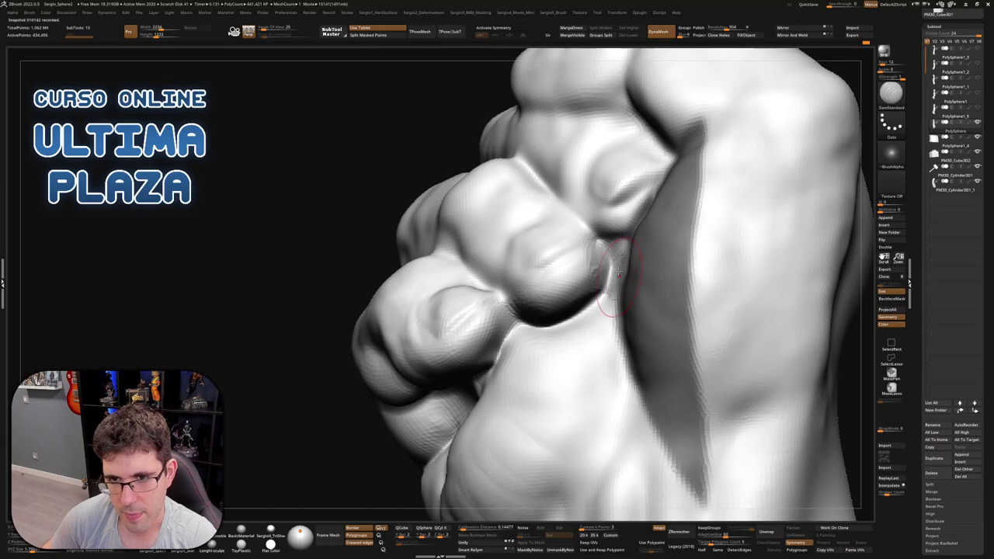
right_click_drag(615, 268, 597, 273)
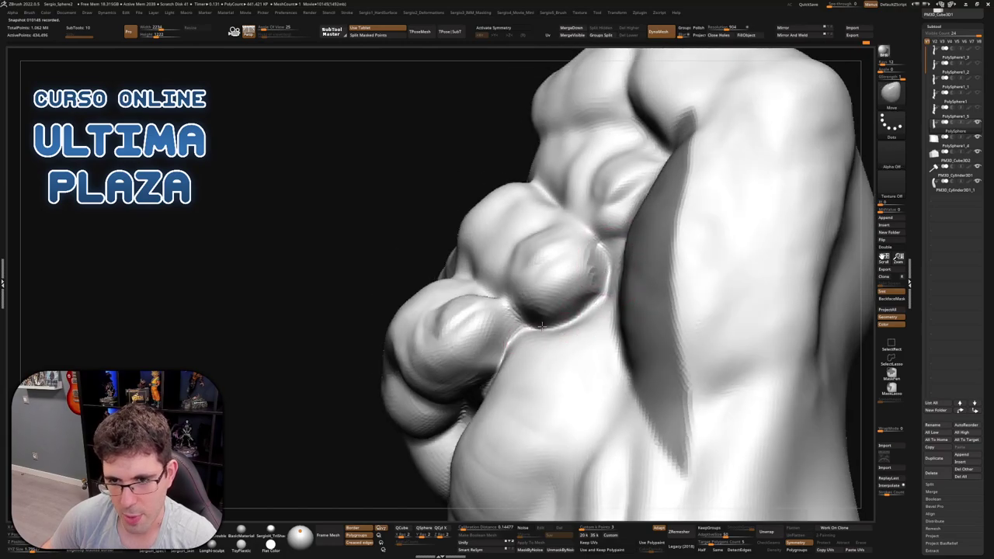
mouse_move(541, 326)
right_mouse_down()
mouse_move(572, 328)
mouse_move(528, 326)
mouse_move(590, 285)
mouse_move(665, 182)
mouse_move(544, 310)
mouse_move(614, 237)
mouse_move(616, 251)
right_mouse_up()
key("b")
key("d")
key("s")
key("ctrl")
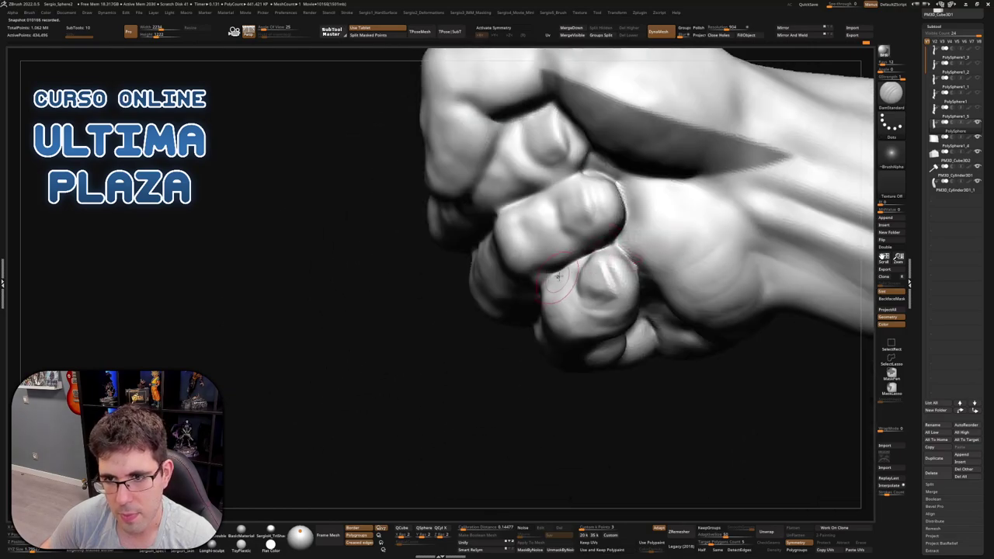
Build up the knuckles with the Clay brush with the fist facing the viewer
right_click_drag(563, 284, 582, 261)
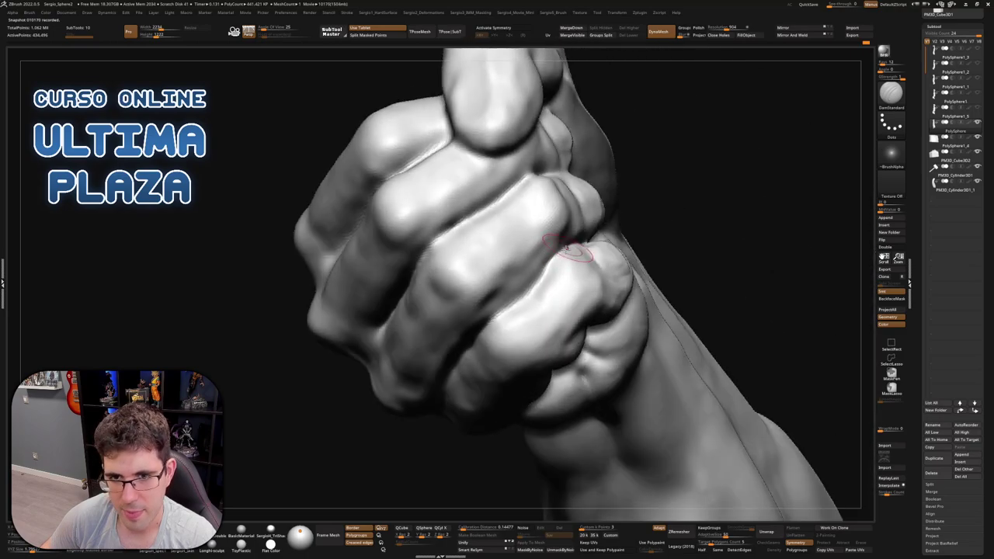
right_click_drag(510, 309, 602, 241)
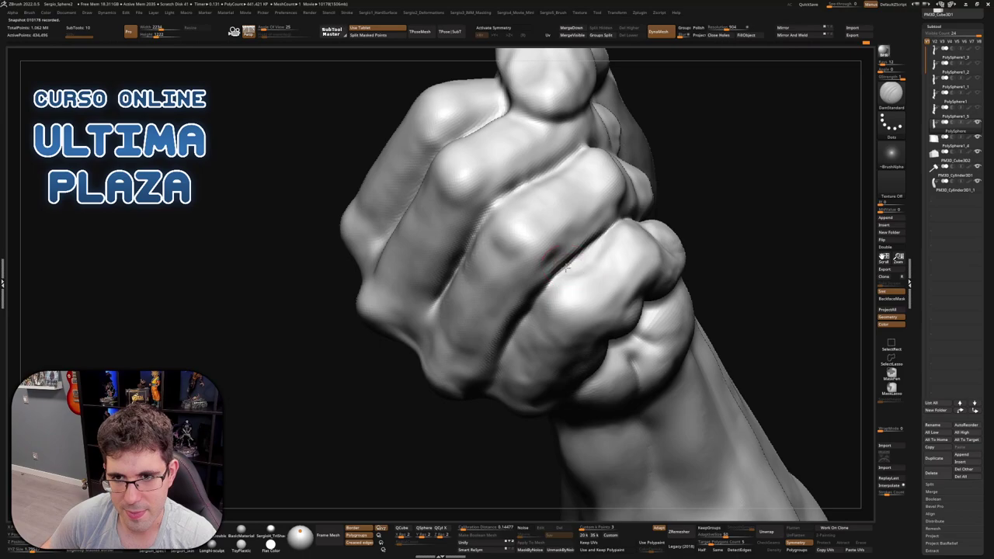
right_click_drag(598, 233, 639, 215)
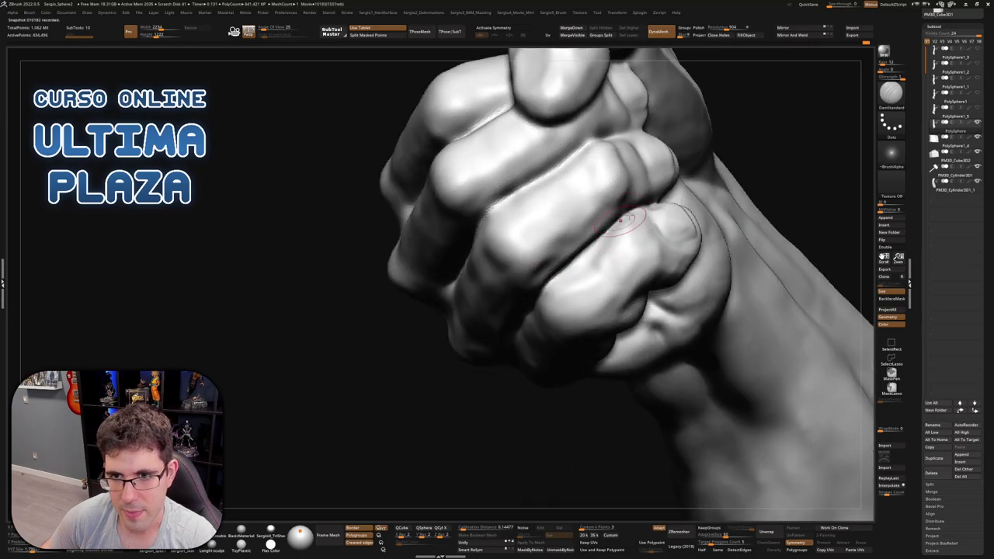
right_click_drag(543, 299, 532, 288)
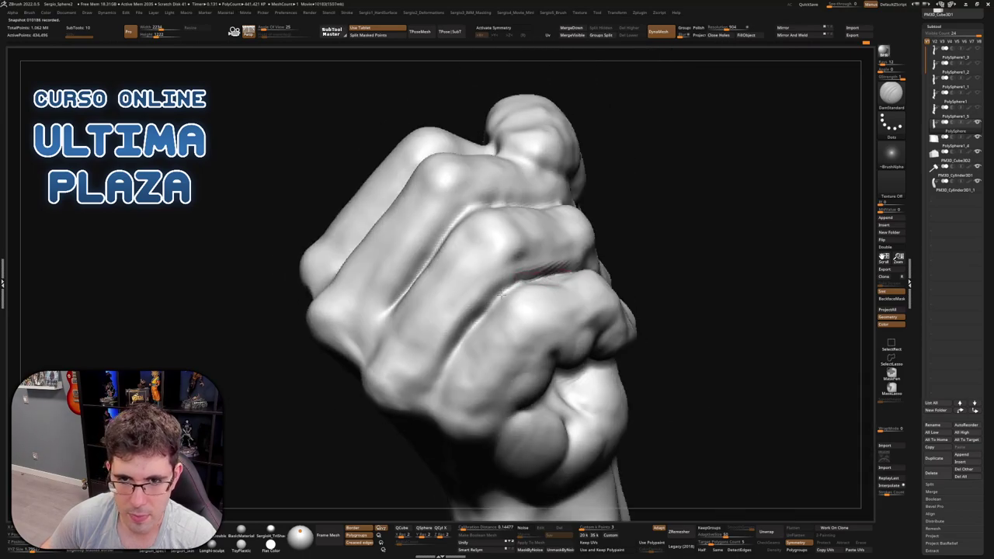
mouse_move(458, 354)
right_mouse_down()
mouse_move(508, 297)
mouse_move(461, 344)
right_mouse_up()
right_click_drag(429, 382, 441, 352)
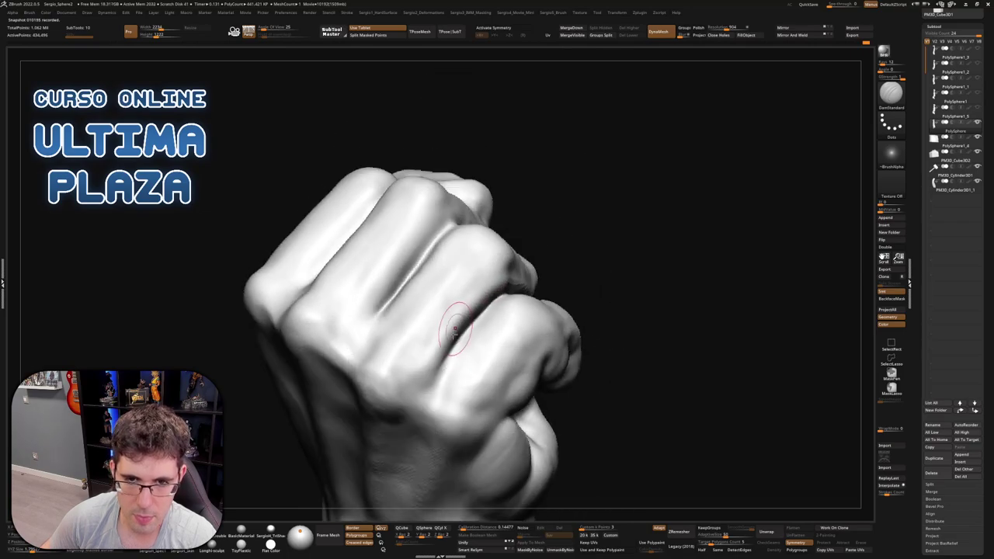
key("b")
key("c")
key("l")
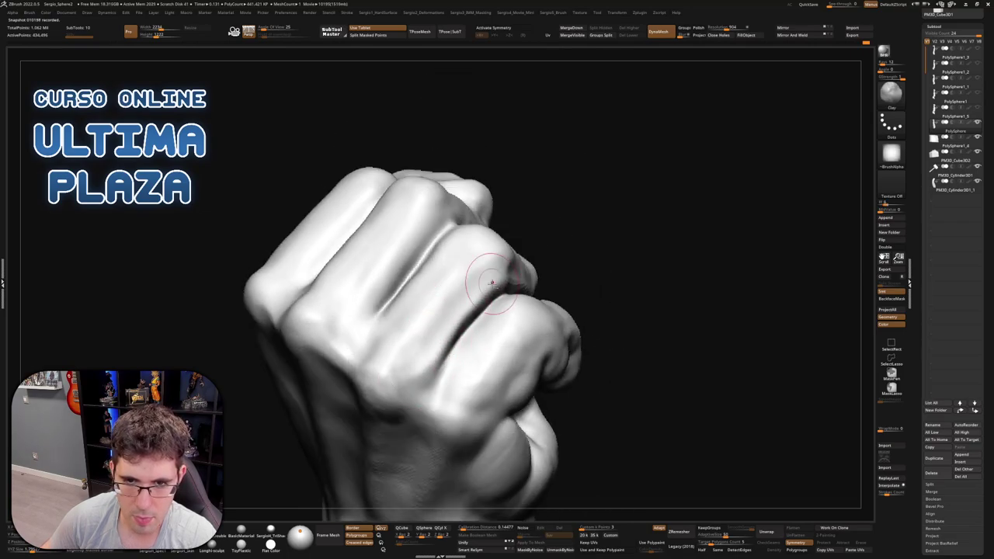
Deepen the grooves between the fingers and around the thumb with DamStandard
right_click_drag(443, 353, 476, 313)
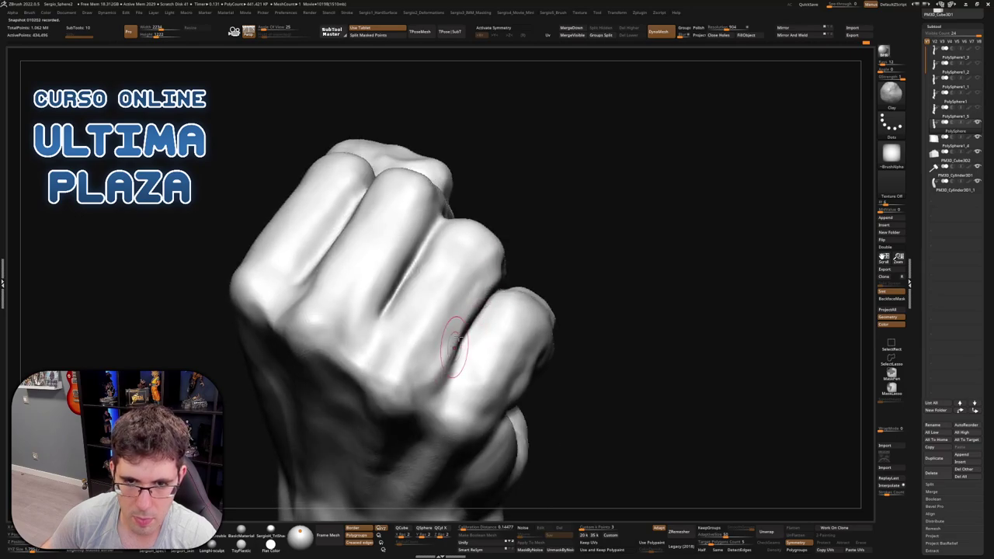
right_click_drag(426, 370, 506, 268)
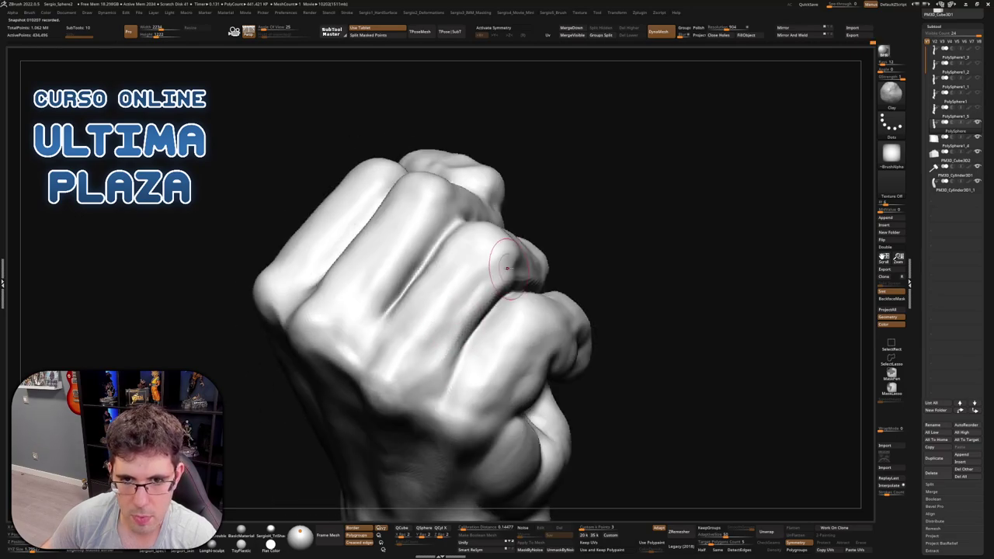
right_click_drag(421, 322, 395, 326)
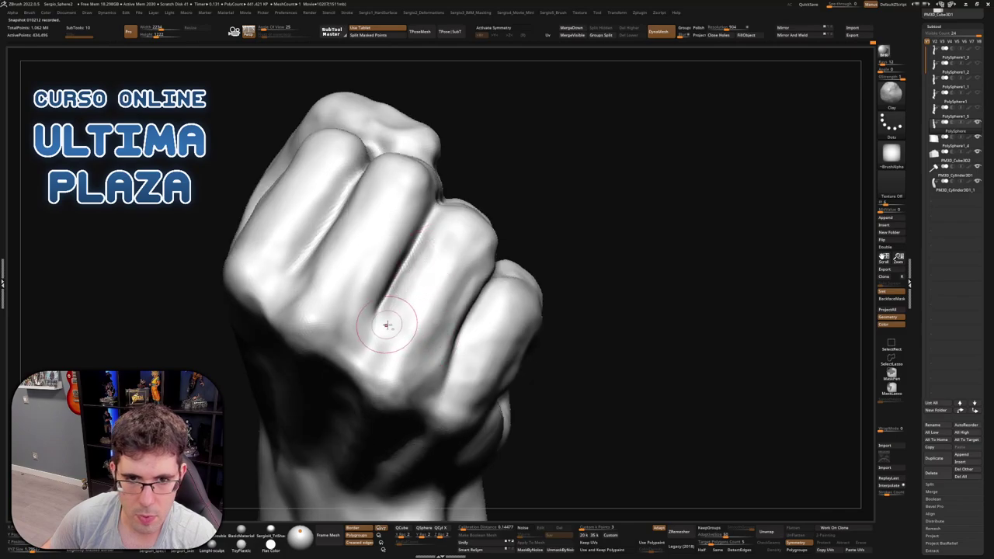
mouse_move(460, 220)
right_mouse_down()
mouse_move(426, 217)
mouse_move(477, 257)
mouse_move(399, 345)
mouse_move(407, 355)
right_mouse_up()
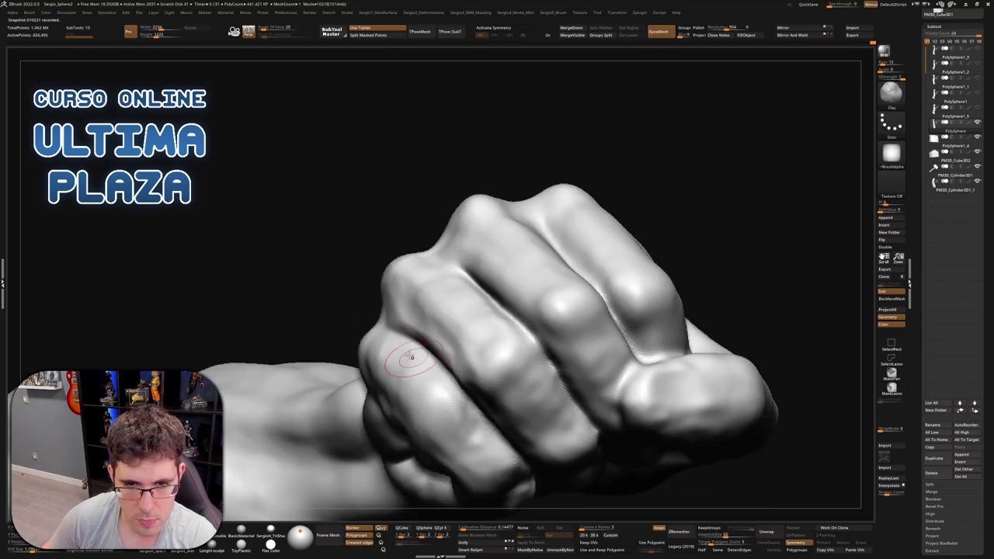
key("ctrl")
mouse_move(476, 406)
right_mouse_down()
mouse_move(497, 310)
mouse_move(533, 222)
mouse_move(569, 309)
mouse_move(536, 295)
right_mouse_up()
key("d")
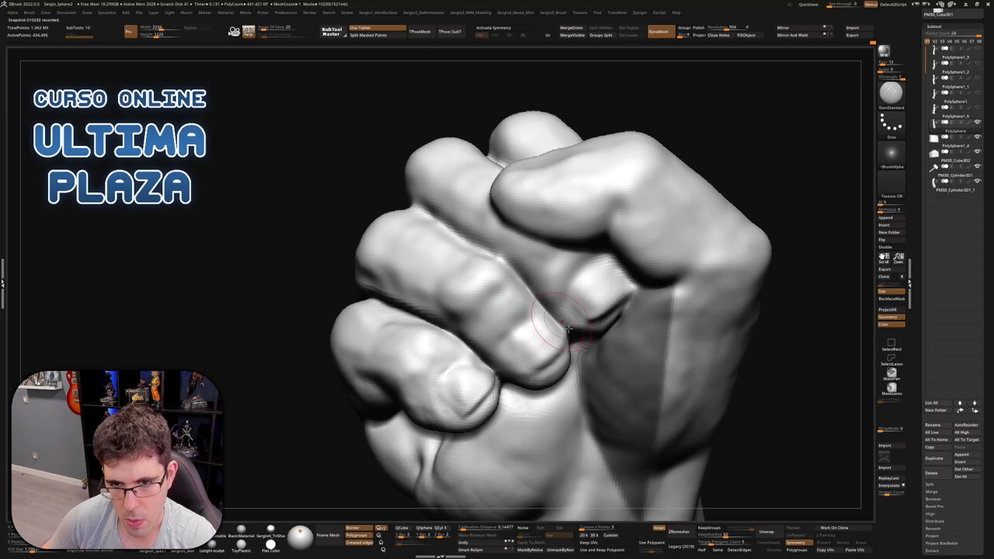
right_click_drag(569, 329, 557, 326)
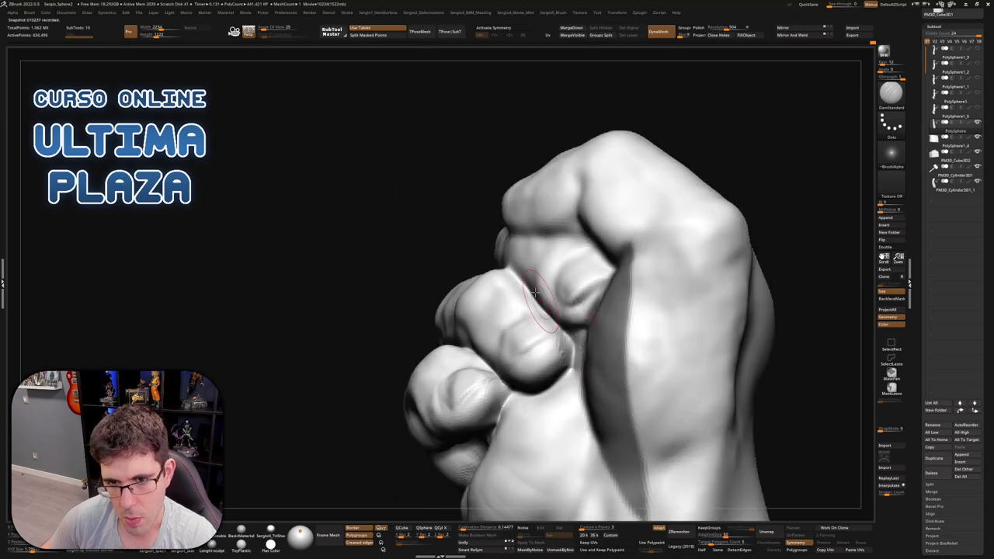
right_click_drag(572, 361, 586, 351)
mouse_move(544, 344)
right_mouse_down()
mouse_move(511, 336)
mouse_move(561, 353)
mouse_move(578, 342)
mouse_move(538, 323)
mouse_move(535, 354)
mouse_move(527, 353)
mouse_move(523, 340)
mouse_move(483, 320)
mouse_move(494, 297)
mouse_move(538, 351)
mouse_move(517, 314)
mouse_move(523, 354)
mouse_move(493, 333)
mouse_move(504, 330)
right_mouse_up()
Reshape the fingertips curled under the fist with the Move brush
key("b")
key("m")
key("v")
key("b")
key("c")
key("l")
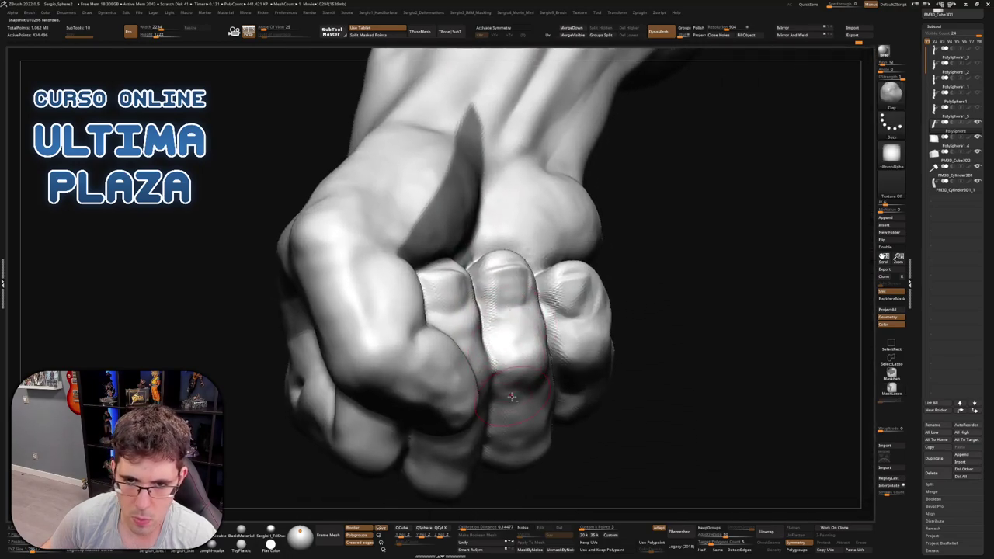
Dab extra clay onto the middle knuckles from a front-on view
mouse_move(512, 396)
right_mouse_down()
mouse_move(521, 337)
mouse_move(538, 333)
mouse_move(515, 311)
right_mouse_up()
key("b")
key("m")
key("v")
key("b")
key("c")
key("l")
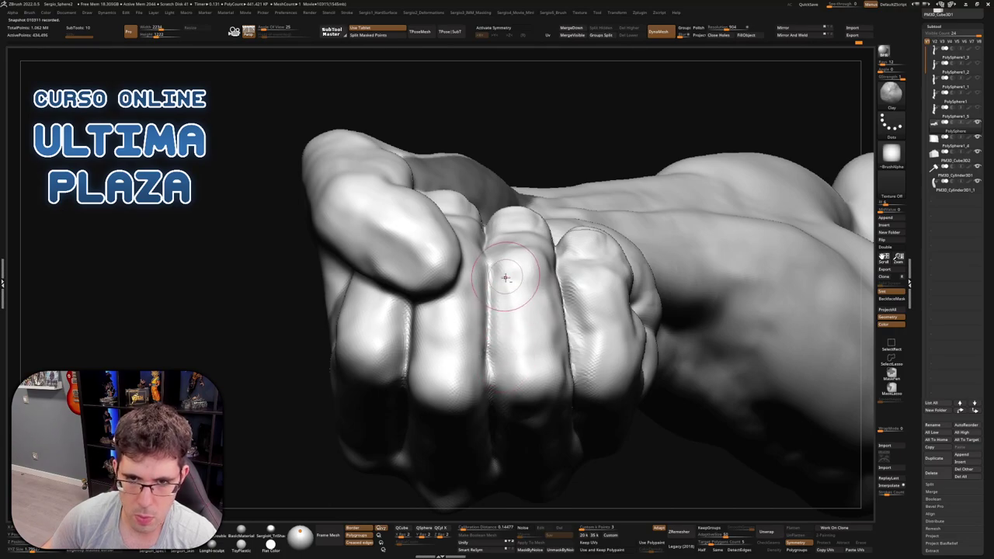
right_click_drag(500, 356, 524, 431)
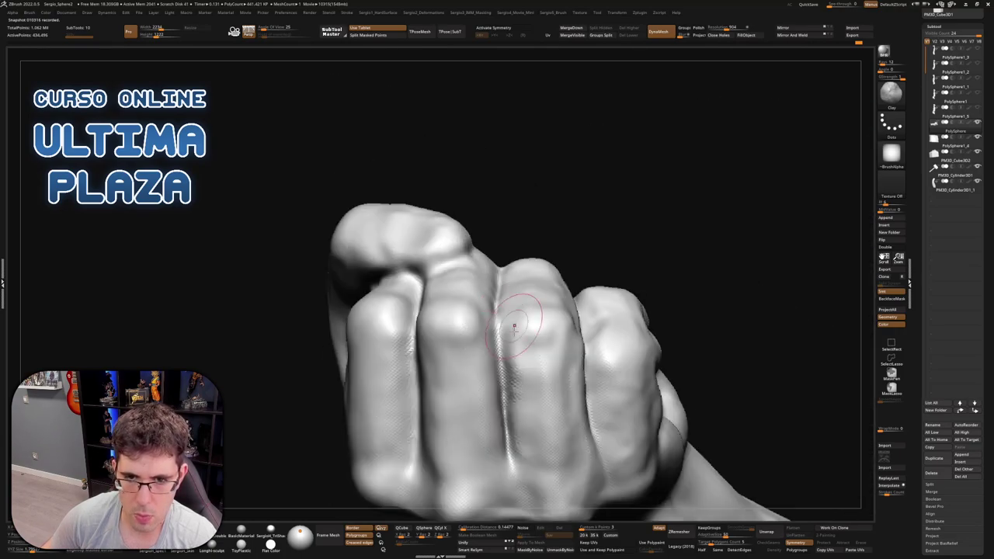
mouse_move(524, 431)
left_mouse_down()
mouse_move(551, 482)
mouse_move(534, 401)
left_mouse_up()
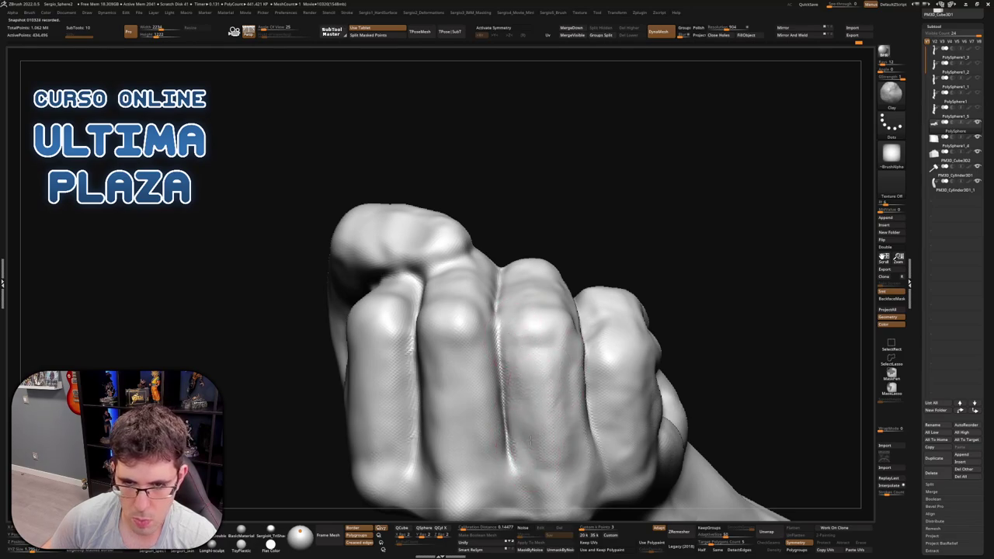
Smooth the middle knuckle's surface with Shift strokes
right_click_drag(544, 443, 530, 311)
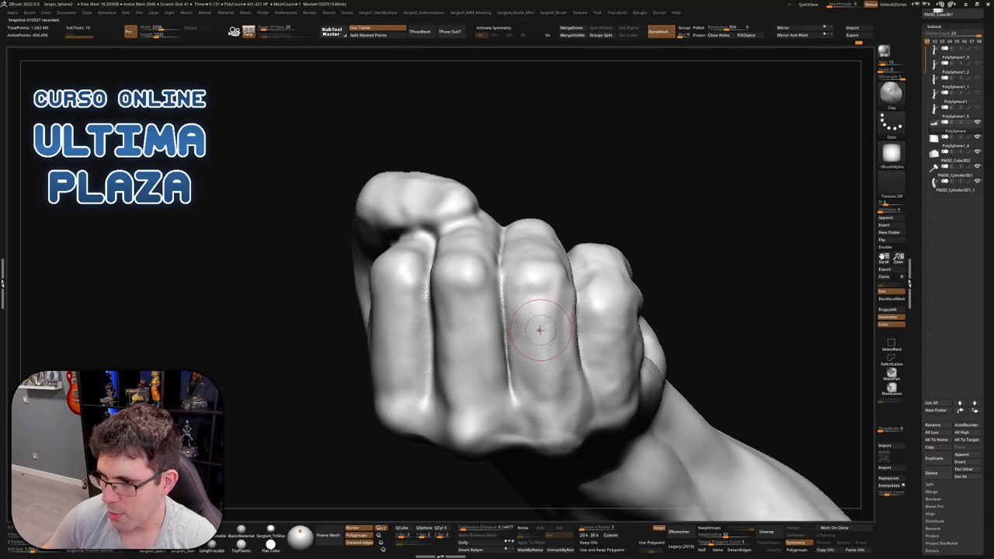
right_click_drag(540, 330, 541, 349)
key("shift")
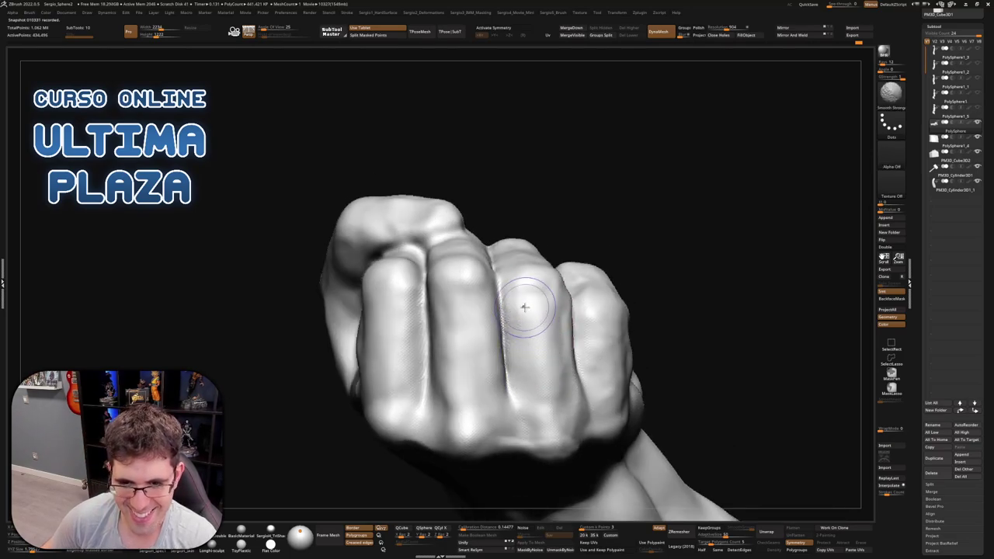
mouse_move(524, 316)
right_mouse_down()
mouse_move(568, 264)
mouse_move(574, 286)
mouse_move(570, 230)
mouse_move(572, 294)
mouse_move(619, 309)
right_mouse_up()
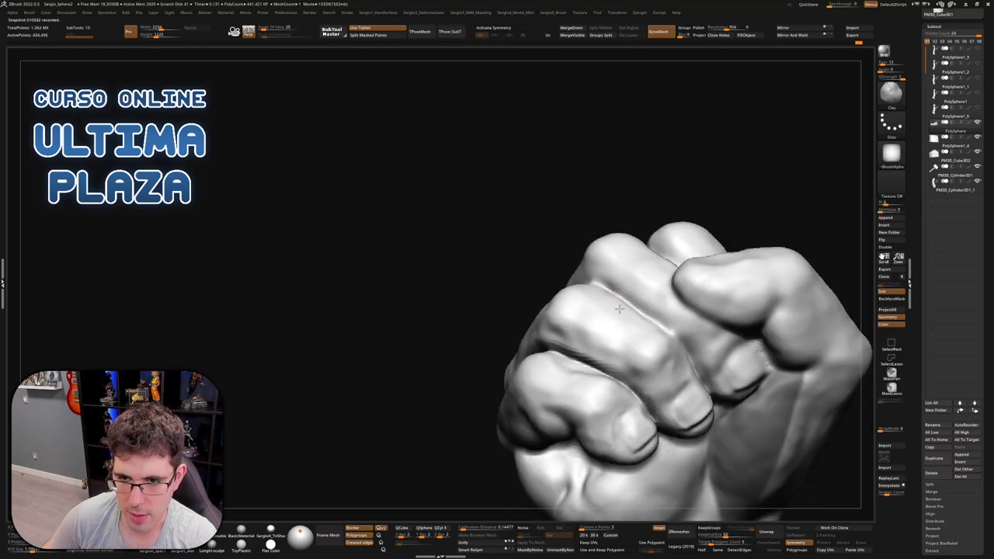
key("shift")
right_click_drag(610, 367, 553, 336, "shift")
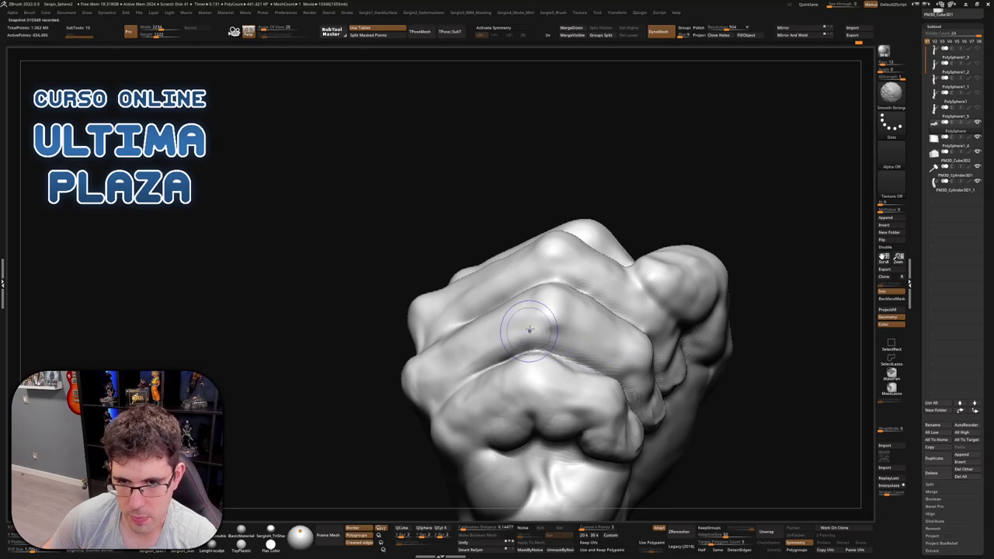
Reshape the front of the knuckles with Move and Clay strokes
mouse_move(512, 350)
right_mouse_down()
mouse_move(567, 326)
mouse_move(599, 345)
mouse_move(592, 302)
right_mouse_up()
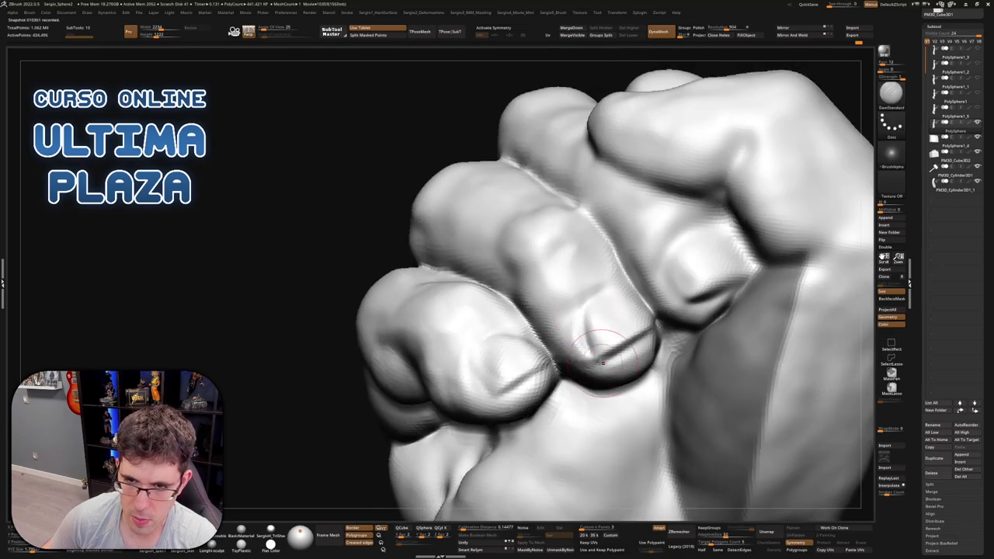
right_click_drag(644, 330, 605, 319)
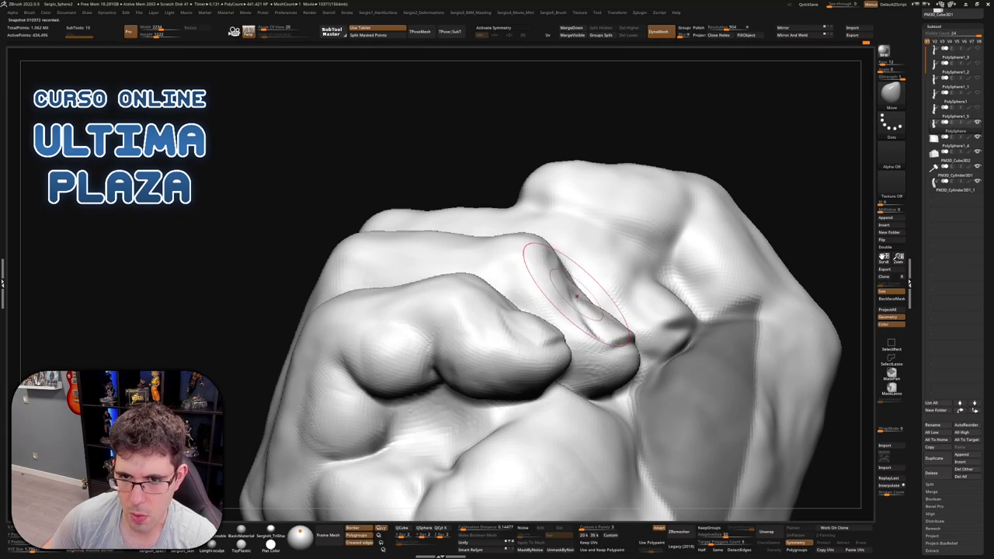
right_click_drag(589, 322, 560, 295)
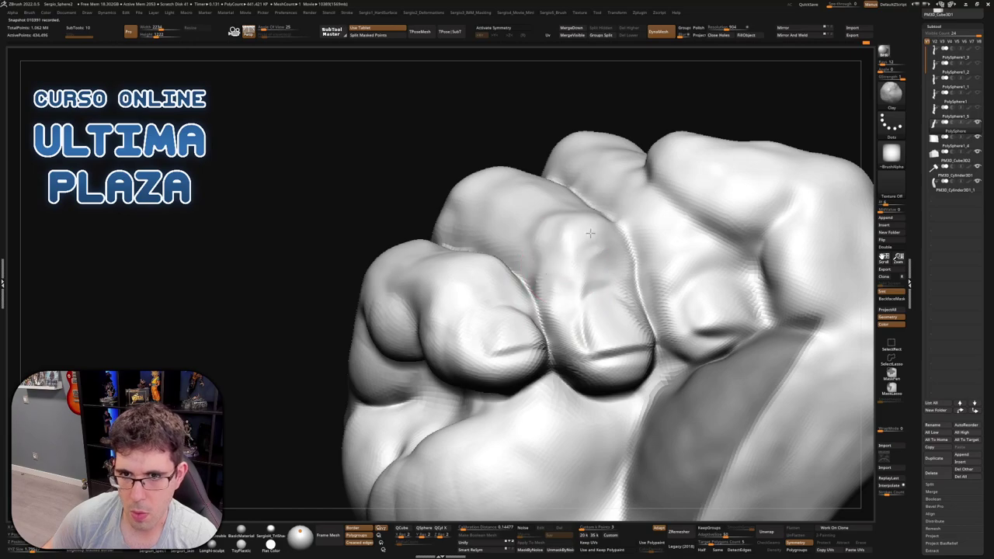
right_click_drag(590, 233, 596, 210)
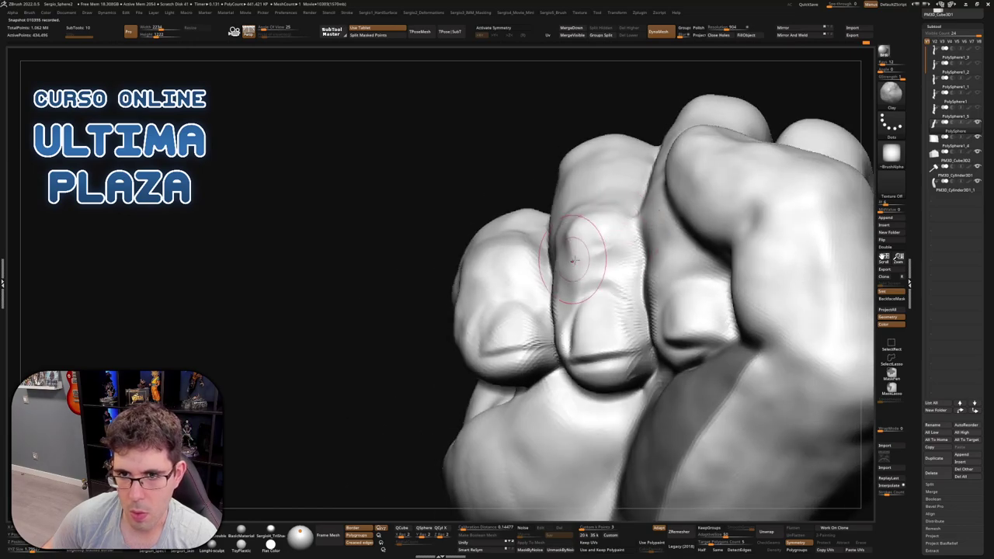
mouse_move(572, 260)
right_mouse_down()
mouse_move(570, 299)
mouse_move(577, 306)
mouse_move(590, 288)
mouse_move(559, 340)
right_mouse_up()
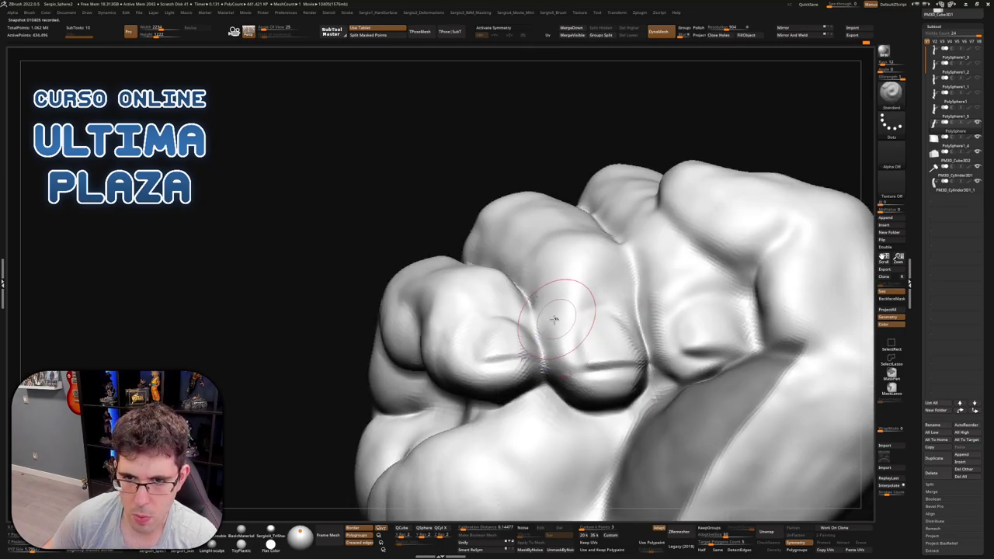
key("b")
key("m")
key("v")
mouse_move(633, 342)
right_mouse_down()
mouse_move(610, 310)
mouse_move(544, 342)
mouse_move(614, 323)
mouse_move(608, 343)
right_mouse_up()
key("b")
key("c")
key("l")
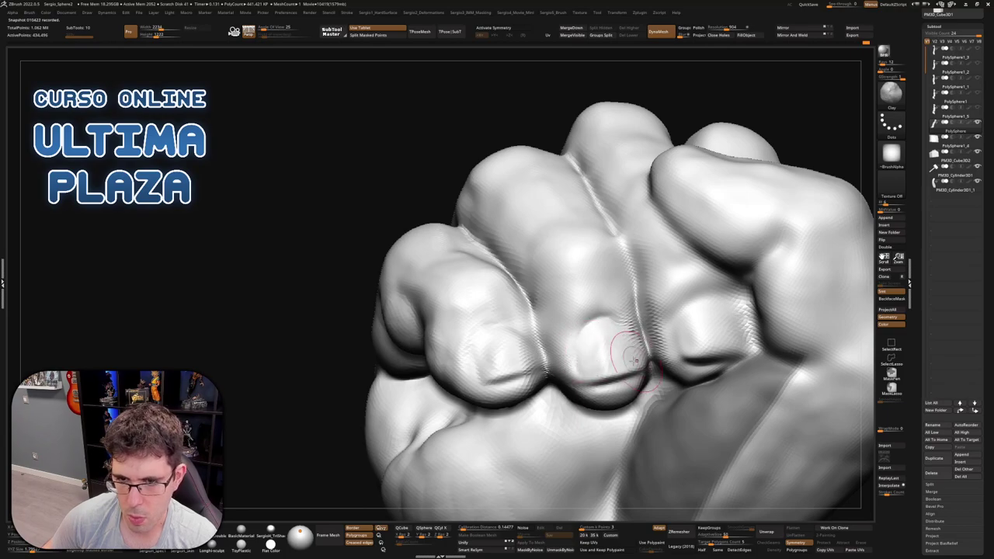
Smooth the knuckles and unhide all SubTools with Ctrl+Shift+S so the hammer reappears
key("shift")
mouse_move(589, 371)
right_mouse_down()
mouse_move(603, 313)
mouse_move(609, 325)
mouse_move(602, 338)
mouse_move(595, 298)
mouse_move(632, 400)
mouse_move(612, 374)
mouse_move(610, 320)
mouse_move(597, 365)
right_mouse_up()
key("b")
key("c")
key("l")
key("ctrl+shift+s")
right_click(559, 423)
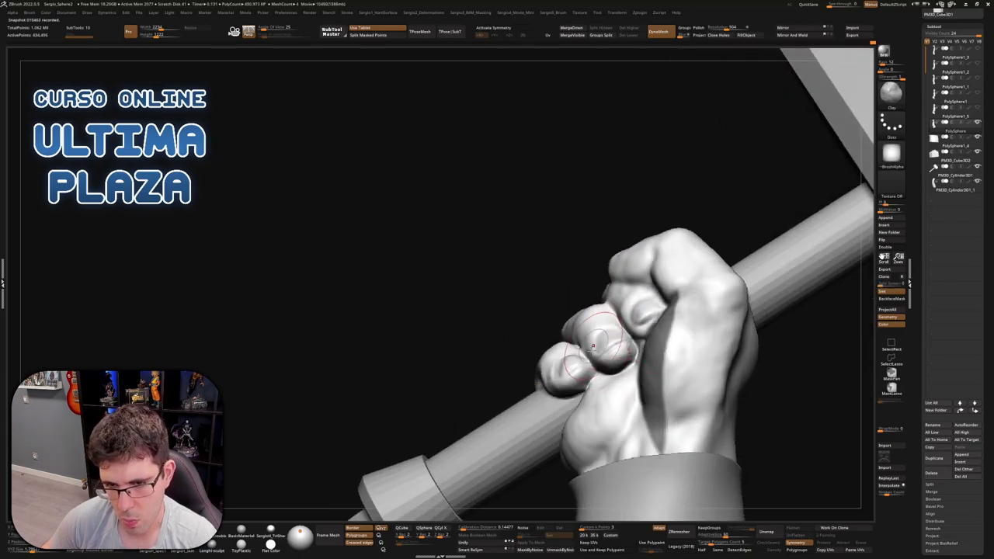
Inspect the fist around the hammer handle and frame the whole hammer
mouse_move(559, 424)
right_mouse_down("ctrl")
mouse_move(598, 388)
mouse_move(598, 371)
right_mouse_up("ctrl")
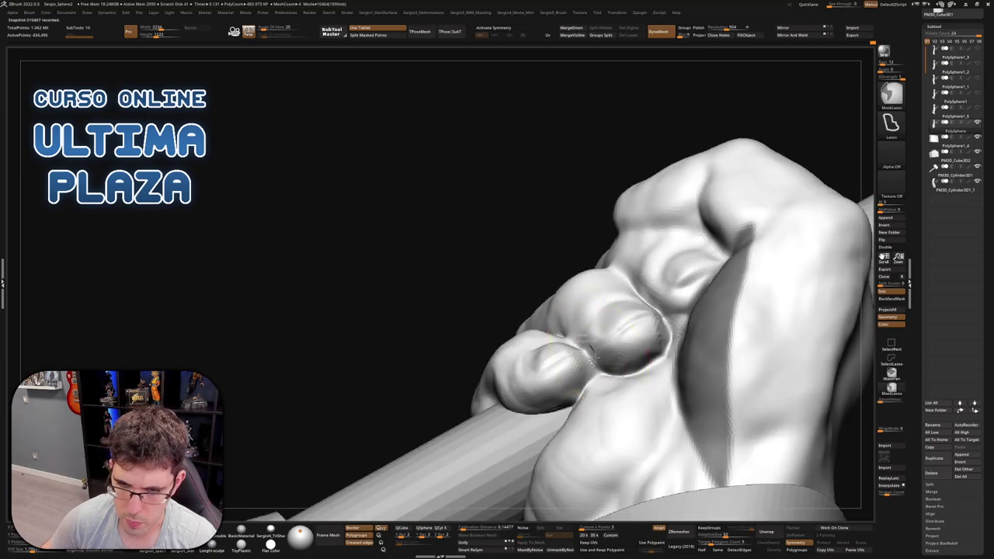
mouse_move(477, 337)
right_mouse_down()
mouse_move(528, 365)
mouse_move(658, 372)
mouse_move(593, 329)
right_mouse_up()
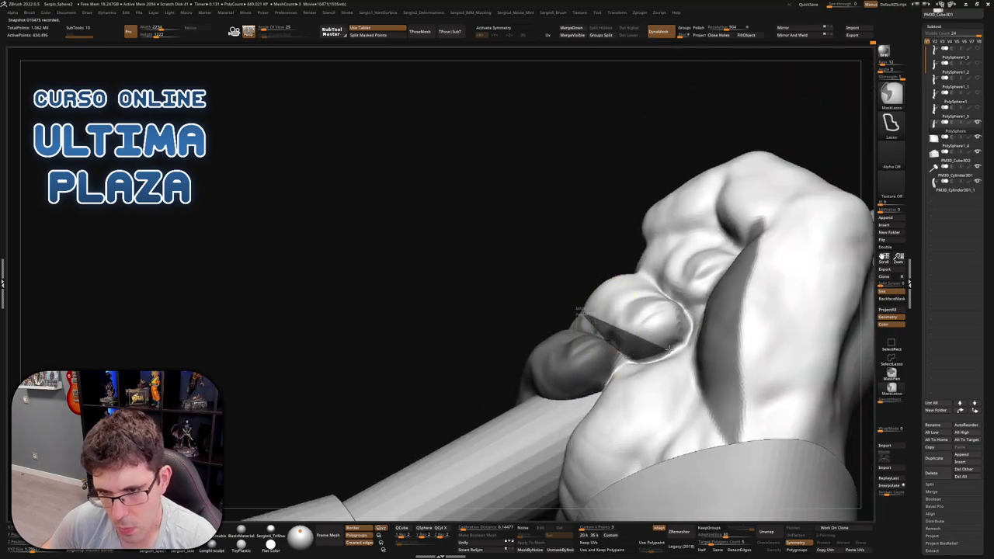
mouse_move(602, 233)
right_mouse_down()
mouse_move(592, 335)
mouse_move(641, 353)
mouse_move(631, 332)
mouse_move(644, 349)
mouse_move(657, 330)
right_mouse_up()
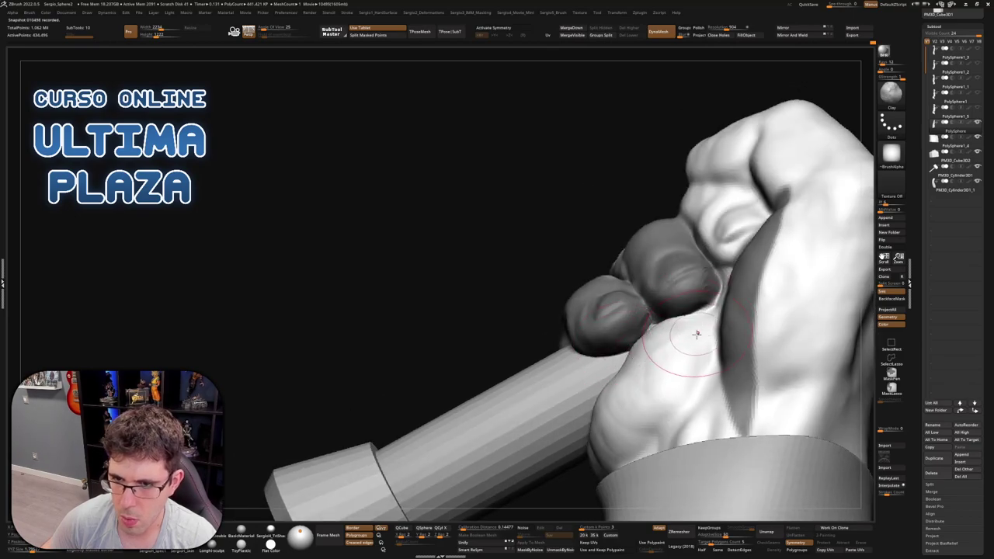
mouse_move(526, 228)
right_mouse_down()
mouse_move(614, 275)
mouse_move(668, 353)
mouse_move(658, 300)
mouse_move(673, 327)
right_mouse_up()
key("f")
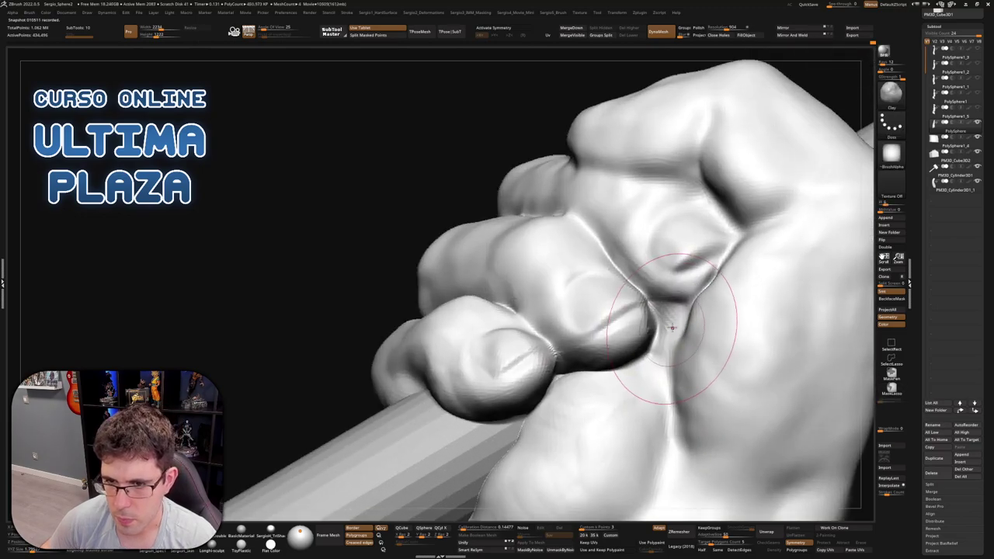
Lasso-mask the top and lower knuckles around the crease and pick the DamStandard brush
right_click_drag(685, 292, 688, 288)
left_click_drag(669, 307, 630, 297, "ctrl")
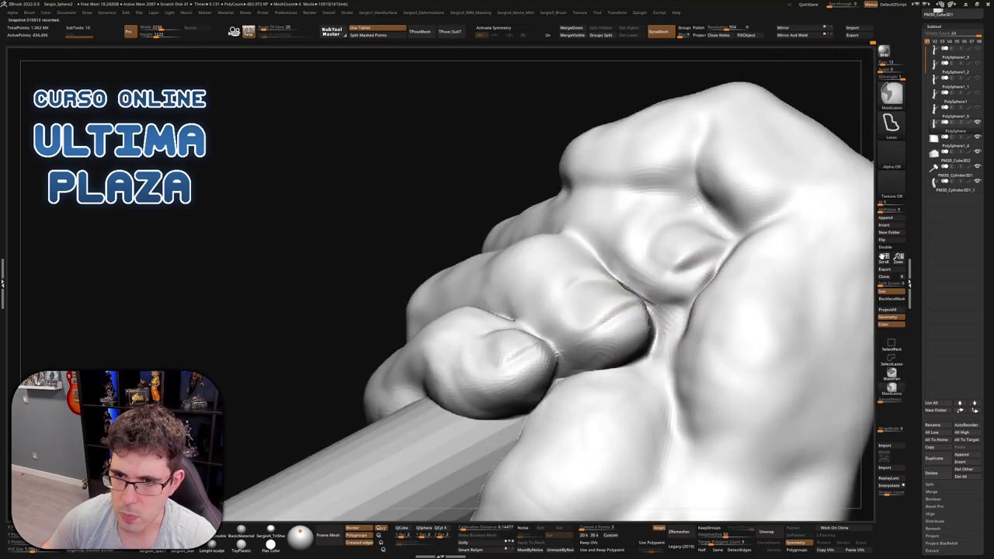
mouse_move(740, 245)
left_mouse_down("ctrl")
mouse_move(654, 301)
mouse_move(650, 347)
mouse_move(586, 379)
left_mouse_up("ctrl")
mouse_move(586, 379)
right_mouse_down()
mouse_move(644, 361)
mouse_move(660, 314)
mouse_move(680, 323)
mouse_move(633, 316)
mouse_move(644, 315)
mouse_move(632, 316)
mouse_move(635, 329)
mouse_move(799, 381)
mouse_move(650, 359)
right_mouse_up()
key("b")
key("c")
key("l")
key("b")
key("d")
key("s")
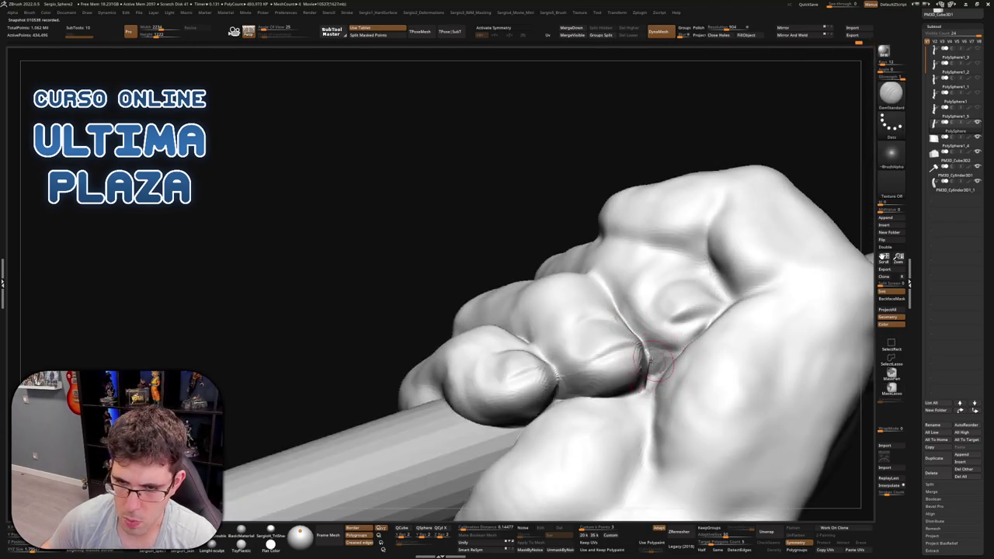
Carve the finger-palm crease deeper, Shift-smooth its edges, and pull back to check the grip
right_click_drag(659, 366, 666, 371)
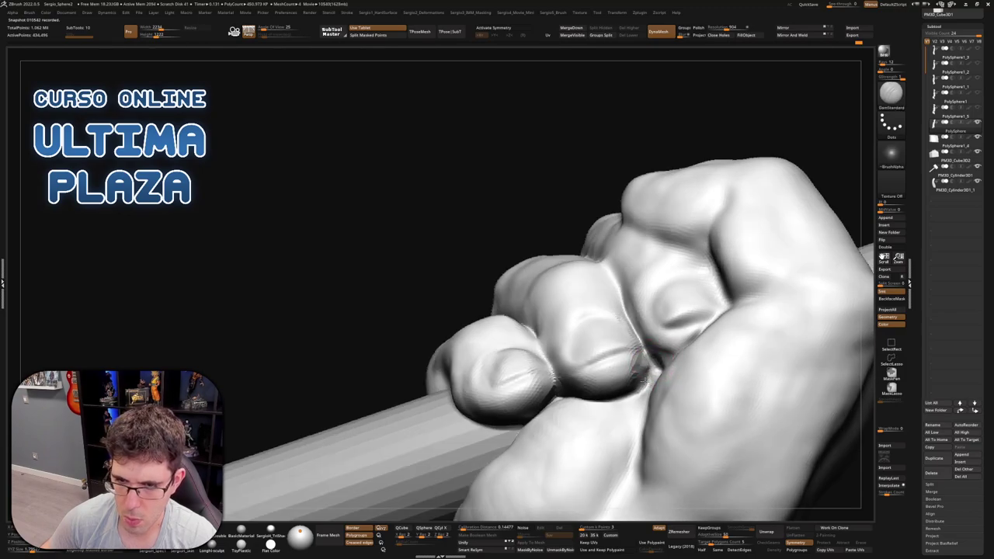
left_click_drag(644, 359, 654, 384)
right_click_drag(653, 384, 648, 366)
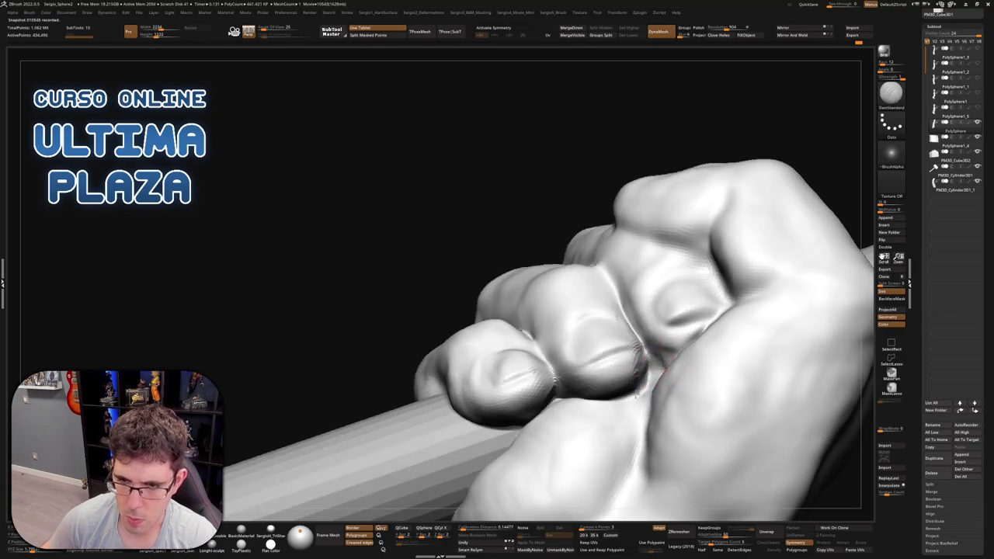
key("shift")
left_click_drag(643, 361, 644, 372, "shift")
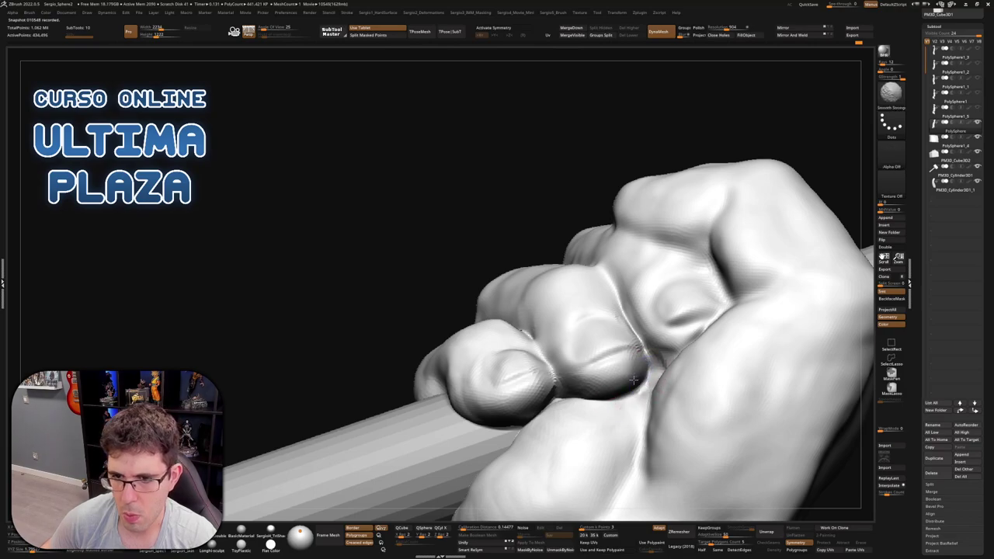
mouse_move(644, 372)
right_mouse_down()
mouse_move(625, 365)
mouse_move(646, 366)
right_mouse_up()
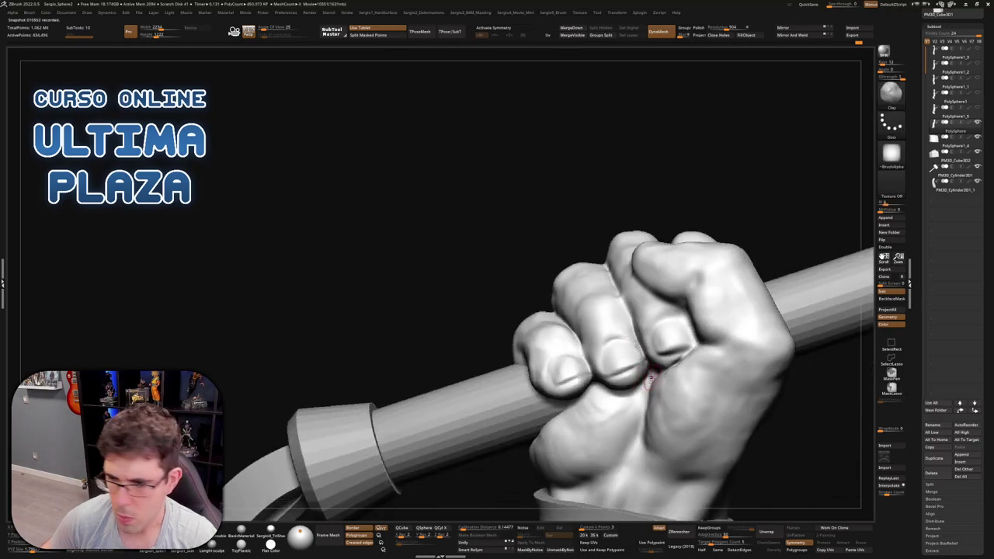
mouse_move(624, 330)
left_mouse_down()
mouse_move(624, 314)
mouse_move(631, 319)
left_mouse_up()
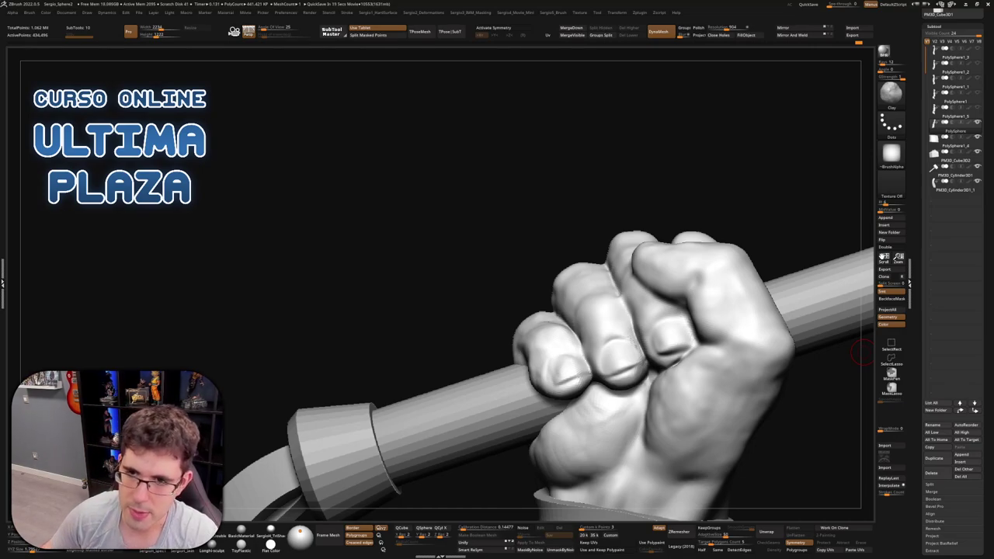
Orbit around the fist on the upright hammer handle, then select the Clay brush
mouse_move(860, 354)
left_mouse_down()
mouse_move(623, 267)
mouse_move(613, 248)
left_mouse_up()
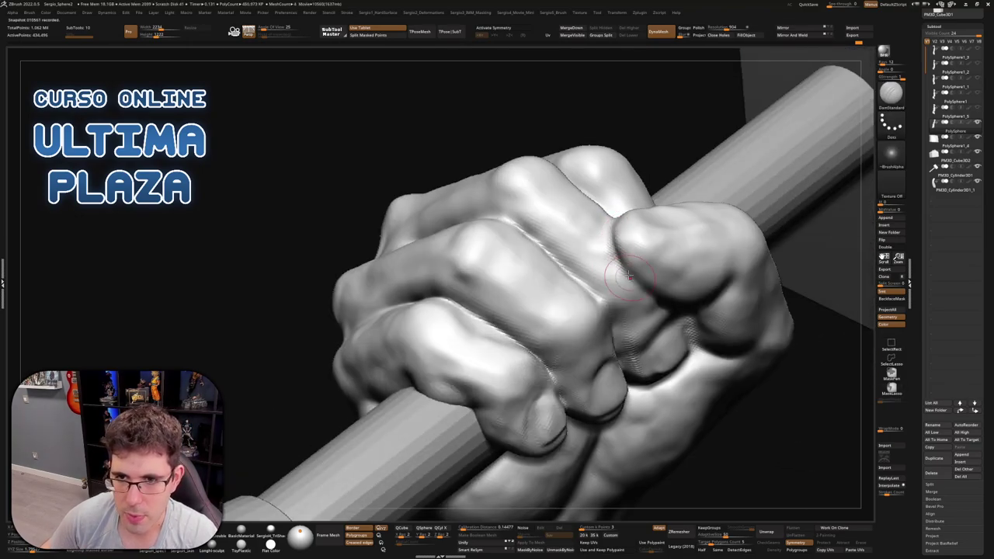
left_click_drag(664, 299, 644, 279)
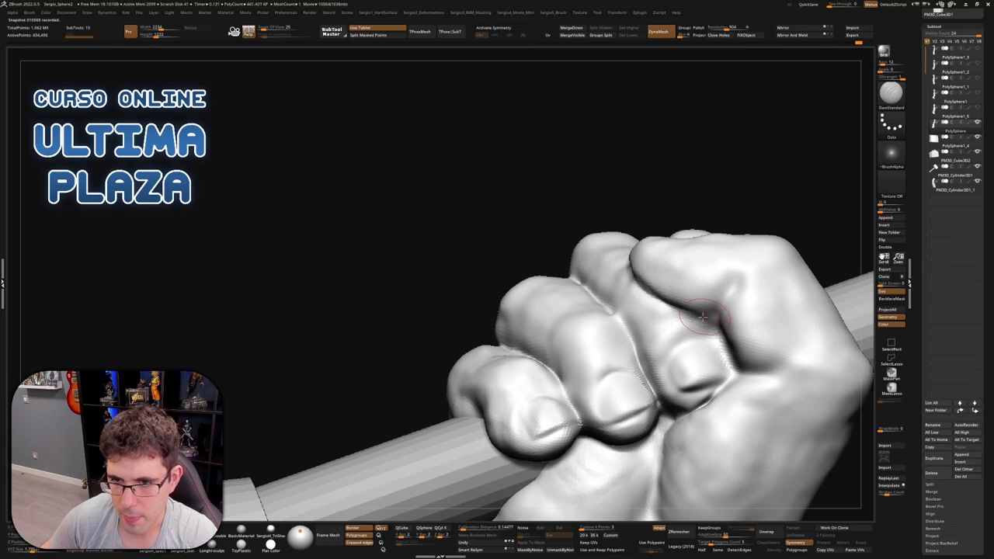
left_click_drag(721, 315, 715, 310)
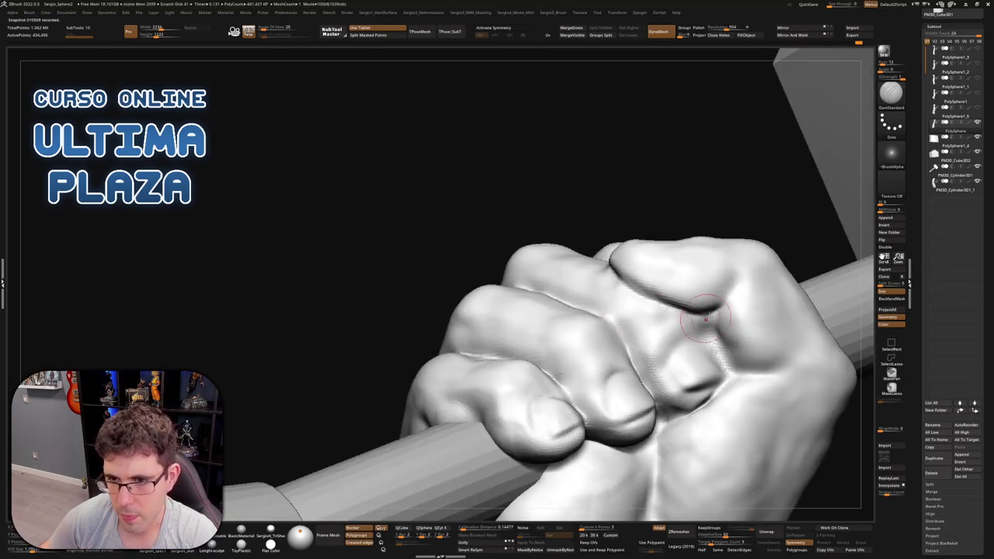
mouse_move(595, 284)
left_mouse_down()
mouse_move(672, 233)
mouse_move(745, 334)
mouse_move(699, 287)
left_mouse_up()
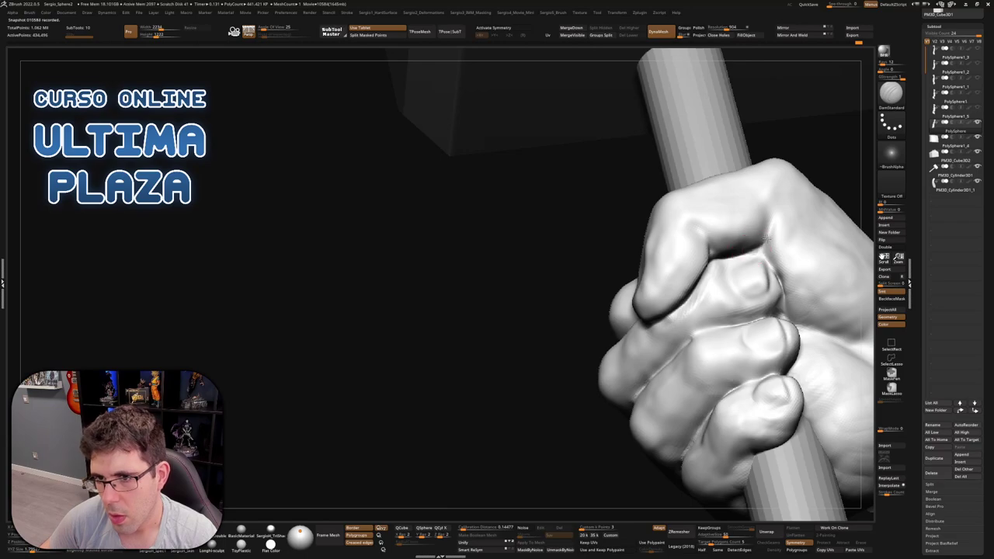
mouse_move(784, 297)
right_mouse_down()
mouse_move(664, 287)
mouse_move(659, 222)
mouse_move(645, 229)
right_mouse_up()
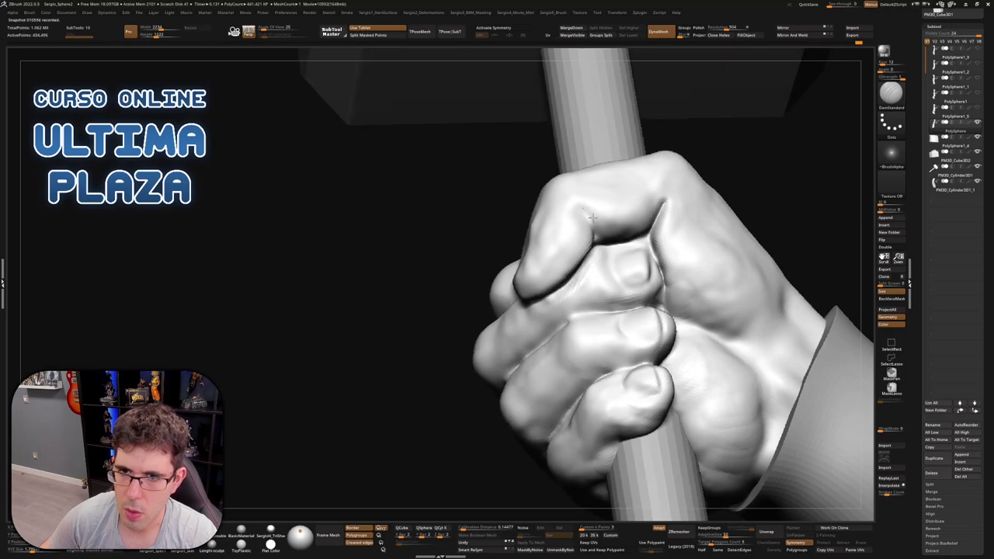
mouse_move(572, 210)
right_mouse_down()
mouse_move(525, 255)
mouse_move(544, 200)
mouse_move(534, 236)
mouse_move(543, 241)
mouse_move(533, 238)
right_mouse_up()
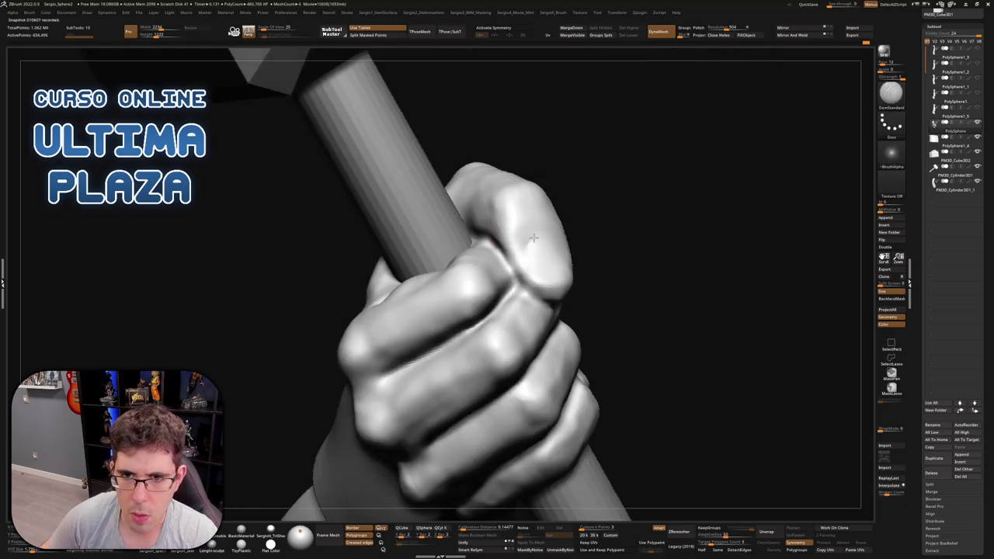
mouse_move(566, 289)
right_mouse_down()
mouse_move(575, 273)
mouse_move(559, 284)
mouse_move(592, 293)
mouse_move(590, 272)
mouse_move(619, 247)
mouse_move(594, 272)
mouse_move(582, 268)
mouse_move(597, 243)
right_mouse_up()
key("b")
key("c")
key("l")
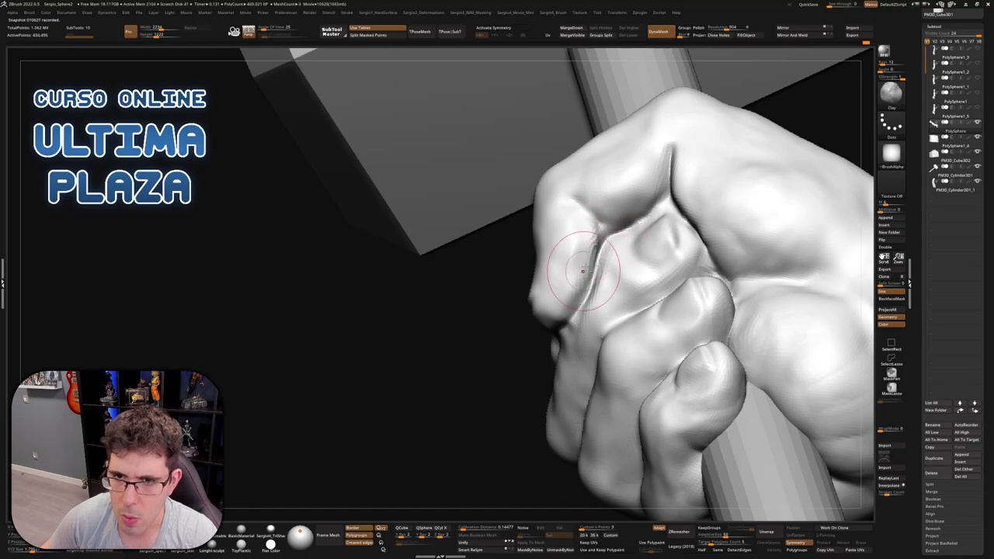
Lasso-mask the area around the knuckles and smooth the fist's surface
key("ctrl")
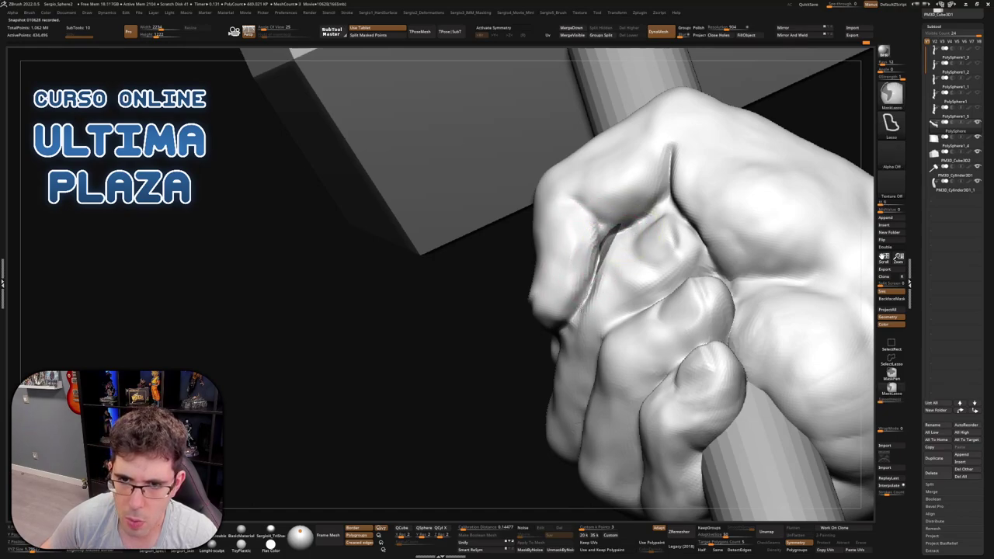
mouse_move(571, 345)
left_mouse_down("ctrl")
mouse_move(702, 214)
mouse_move(599, 247)
left_mouse_up("ctrl")
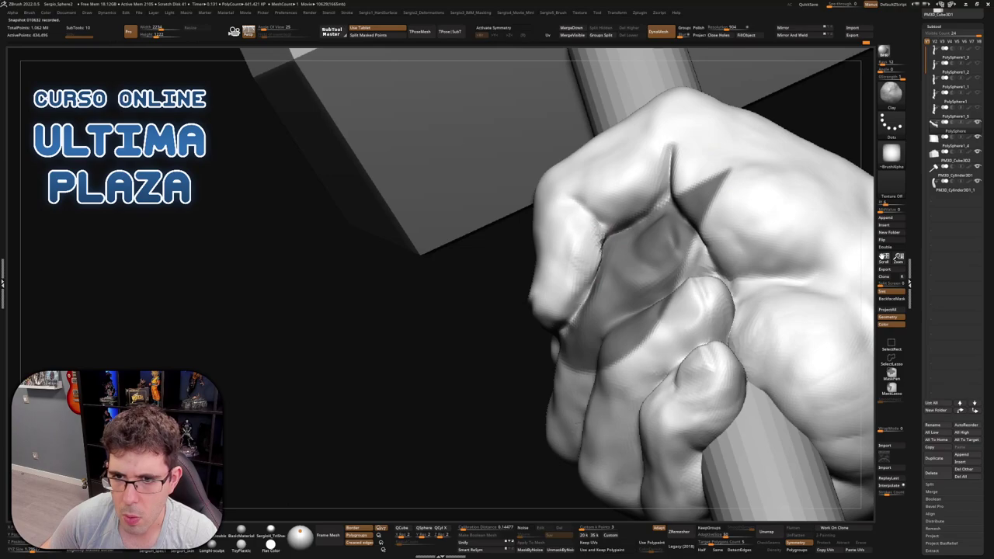
key("ctrl")
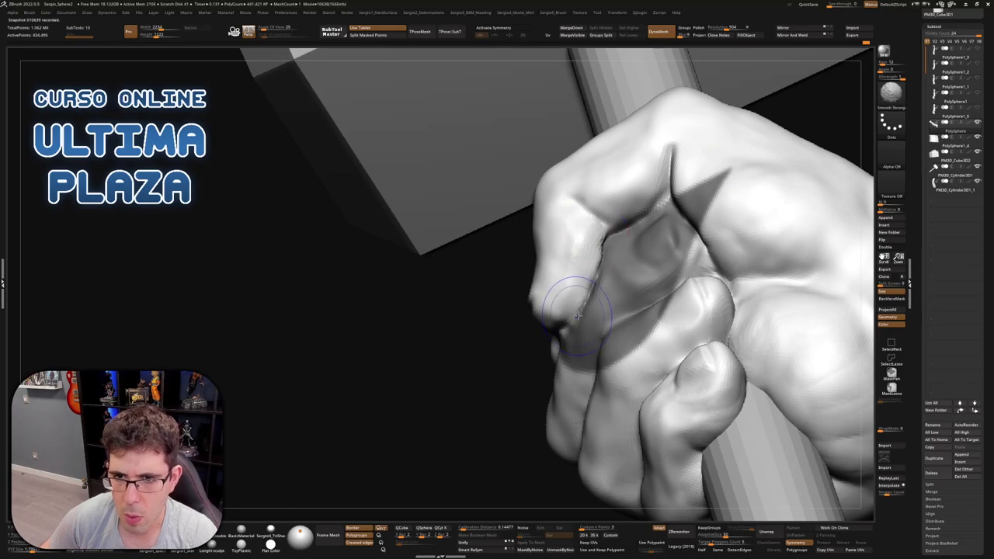
key("shift")
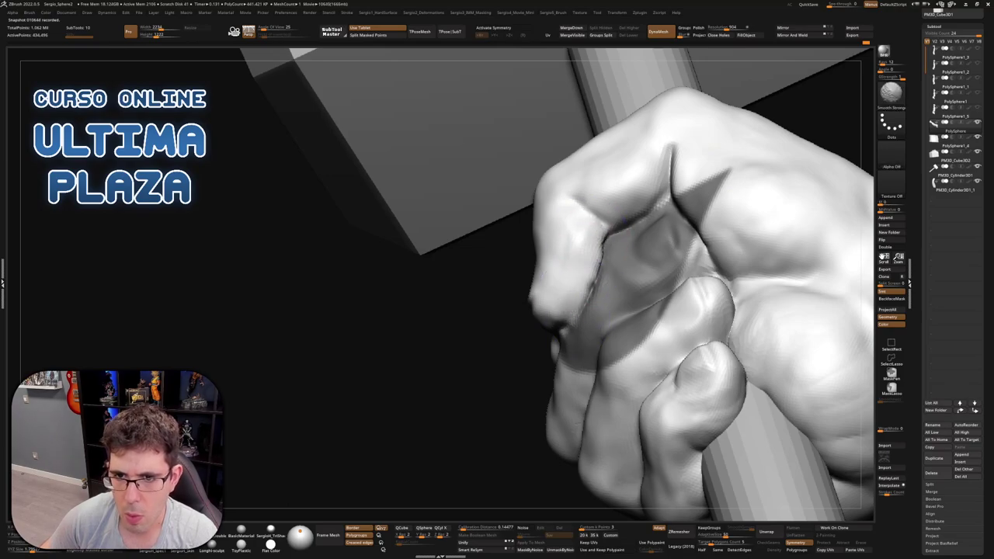
mouse_move(605, 233)
left_mouse_down()
mouse_move(567, 252)
mouse_move(594, 268)
mouse_move(668, 151)
mouse_move(644, 205)
mouse_move(596, 225)
mouse_move(636, 211)
mouse_move(629, 197)
left_mouse_up()
key("shift")
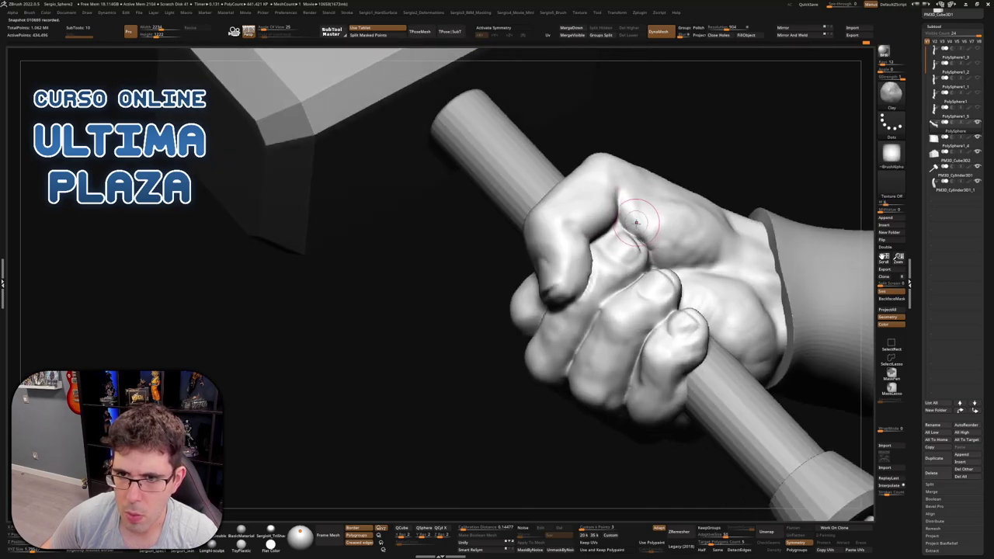
mouse_move(652, 227)
right_mouse_down()
mouse_move(674, 243)
mouse_move(644, 253)
right_mouse_up()
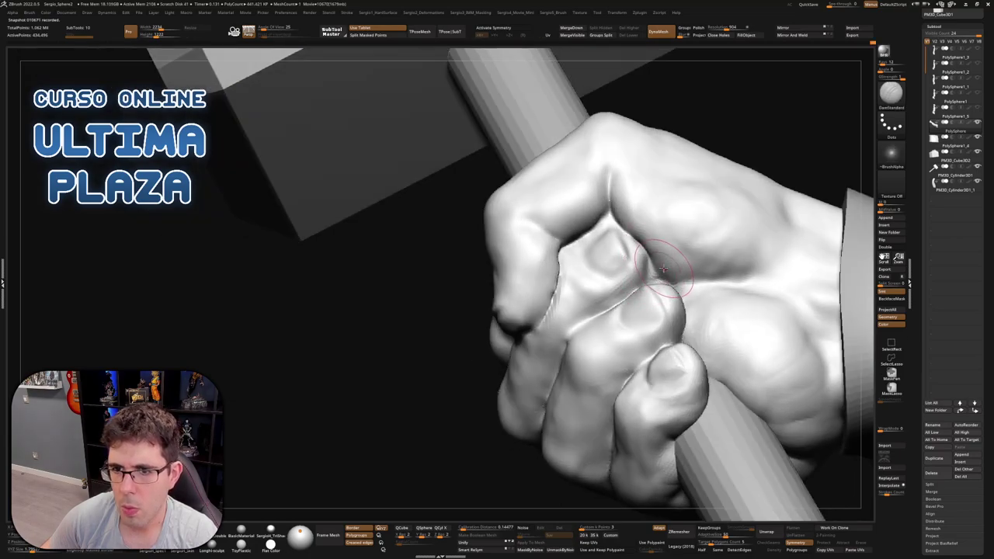
Build up and round the knuckles with Clay and Standard strokes, smoothing between them
key("b")
key("c")
key("l")
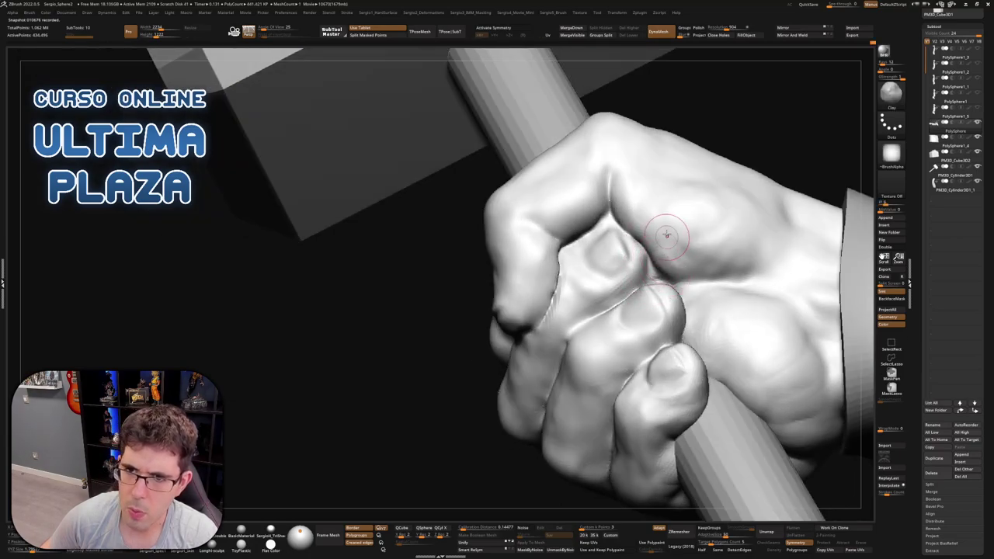
key("shift")
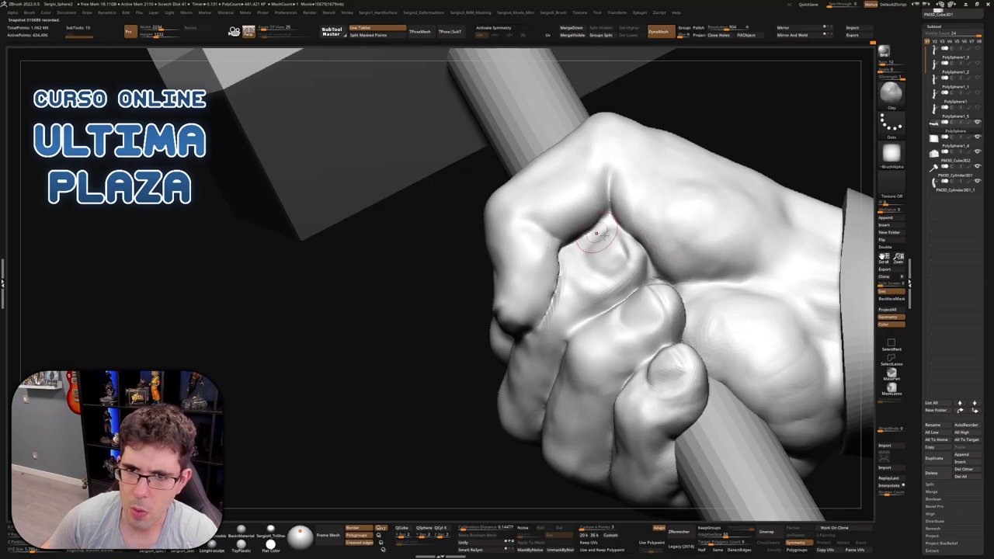
mouse_move(679, 226)
right_mouse_down()
mouse_move(577, 201)
mouse_move(553, 226)
mouse_move(584, 253)
mouse_move(545, 269)
right_mouse_up()
key("b")
key("s")
key("t")
key("shift")
Carve knuckle creases with DamStandard and add clay volume to round the thumb tip
key("b")
key("d")
key("s")
key("b")
key("c")
key("l")
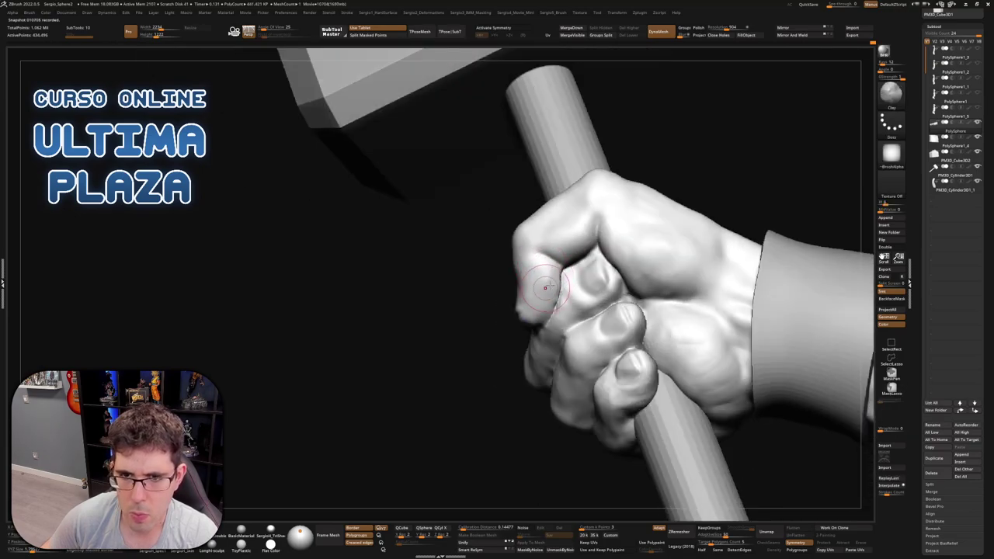
mouse_move(547, 290)
right_mouse_down()
mouse_move(572, 272)
mouse_move(551, 269)
mouse_move(586, 266)
mouse_move(526, 280)
mouse_move(508, 320)
mouse_move(522, 278)
mouse_move(520, 326)
mouse_move(535, 337)
mouse_move(546, 258)
right_mouse_up()
key("b")
key("m")
key("v")
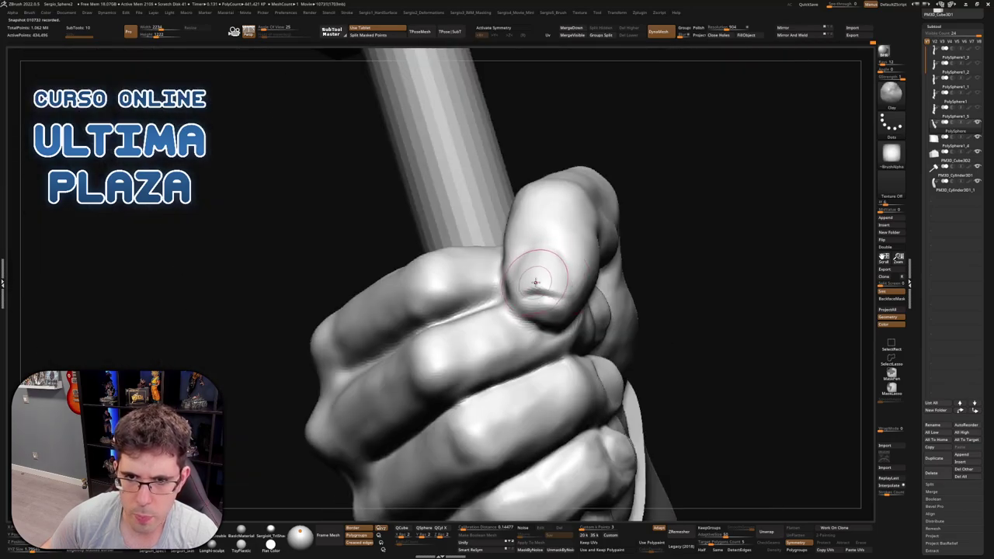
Turn the fist so the thumb faces right and lasso-mask the fingers
key("b")
key("d")
key("s")
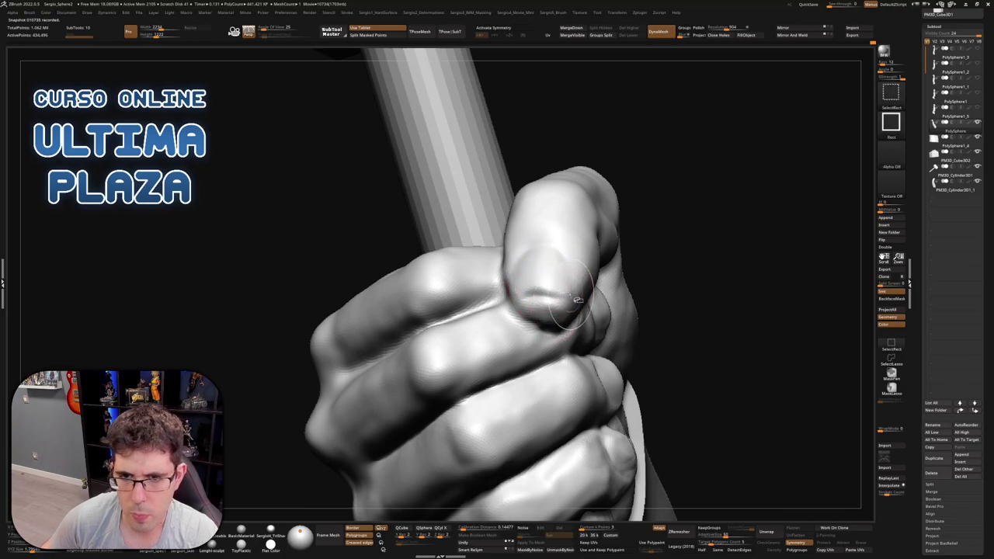
mouse_move(542, 293)
right_mouse_down()
mouse_move(563, 299)
mouse_move(528, 296)
mouse_move(460, 239)
right_mouse_up()
key("ctrl")
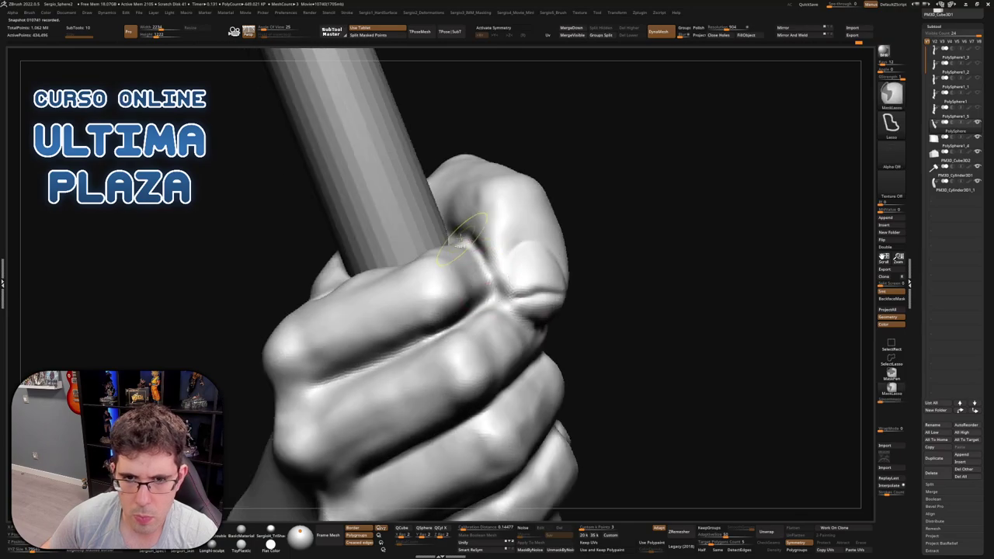
left_click_drag(551, 338, 548, 342, "ctrl")
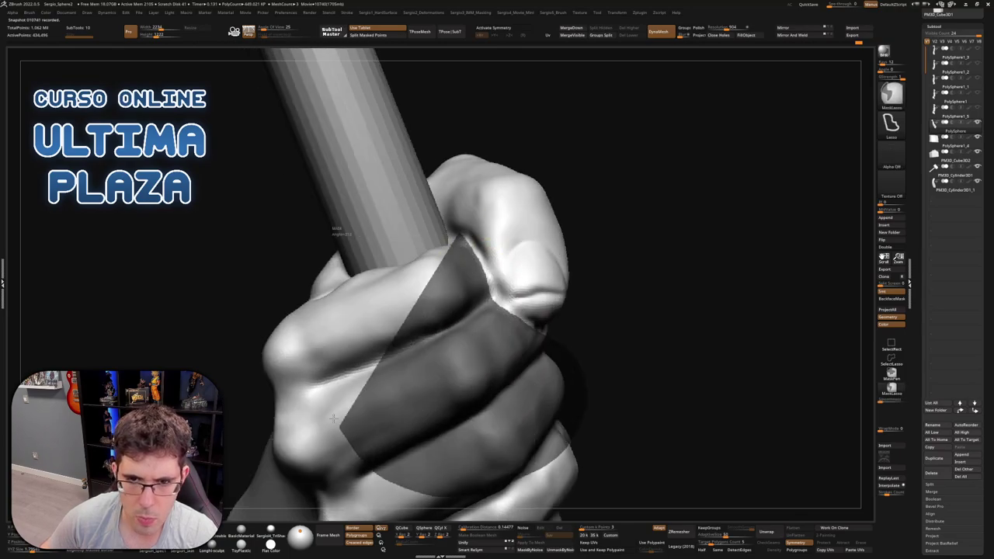
left_click_drag(450, 232, 334, 365, "ctrl")
right_click_drag(466, 272, 497, 284)
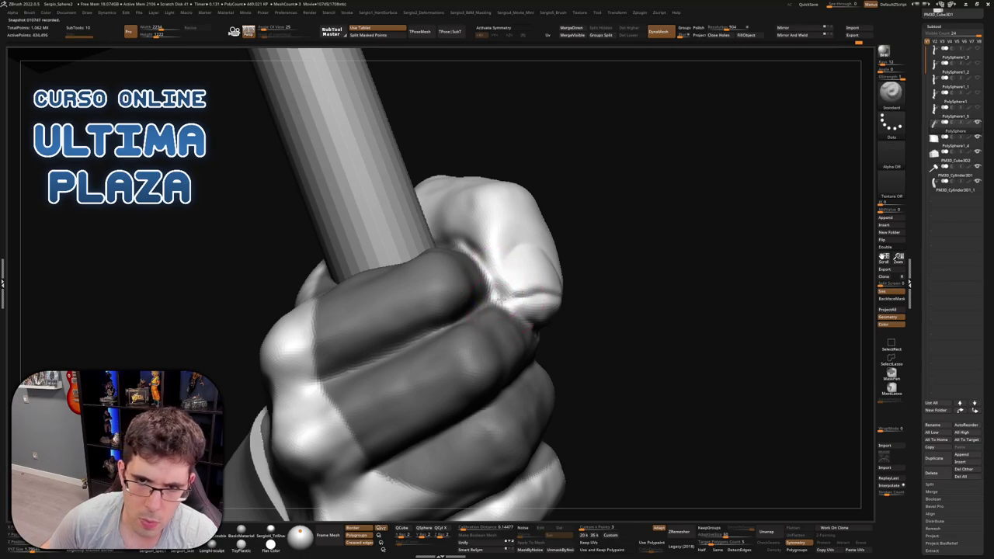
Shape the thumb tip over the handle with Clay and DamStandard strokes
mouse_move(498, 257)
right_mouse_down()
mouse_move(491, 289)
mouse_move(499, 286)
right_mouse_up()
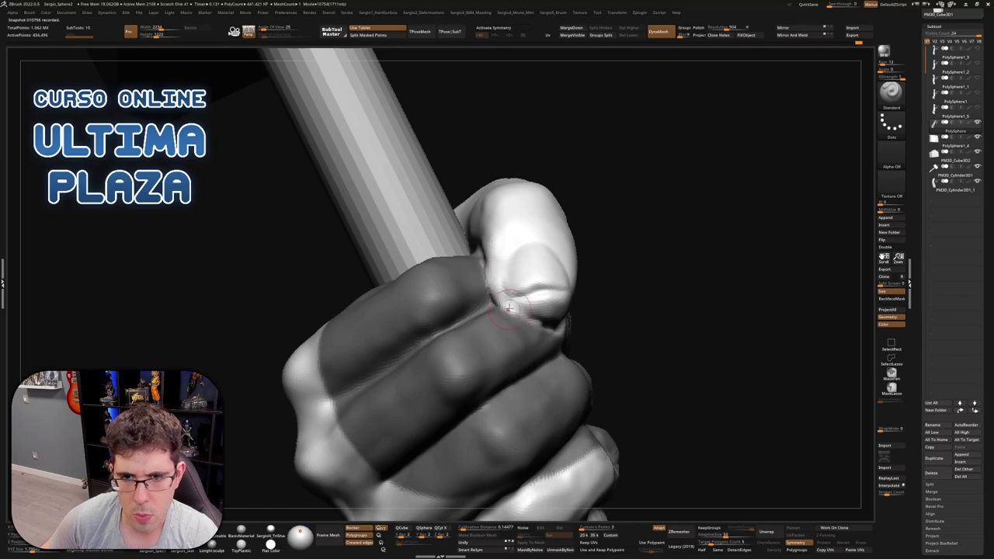
right_click_drag(498, 241, 501, 271)
key("b")
key("c")
key("l")
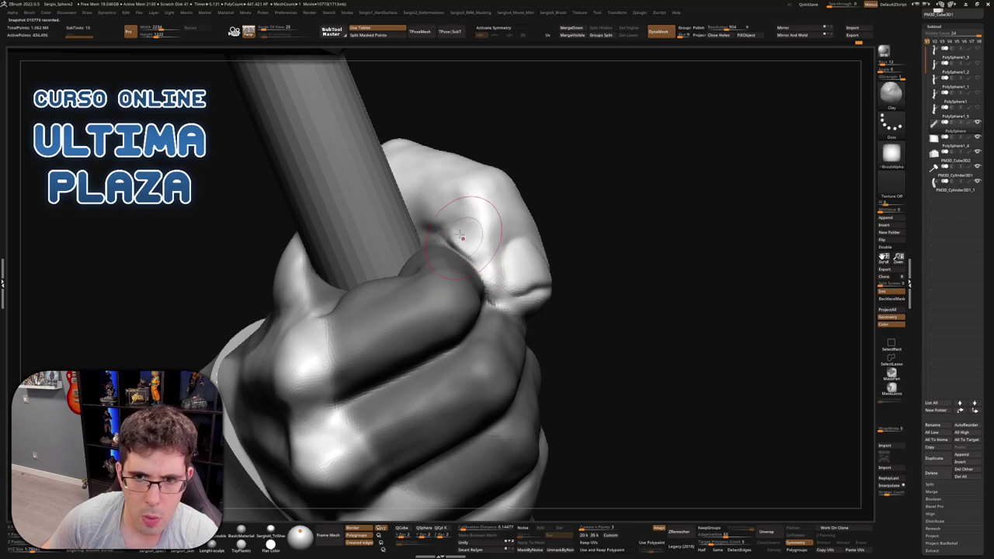
mouse_move(482, 272)
right_mouse_down()
mouse_move(469, 262)
mouse_move(526, 311)
right_mouse_up()
key("b")
key("d")
key("s")
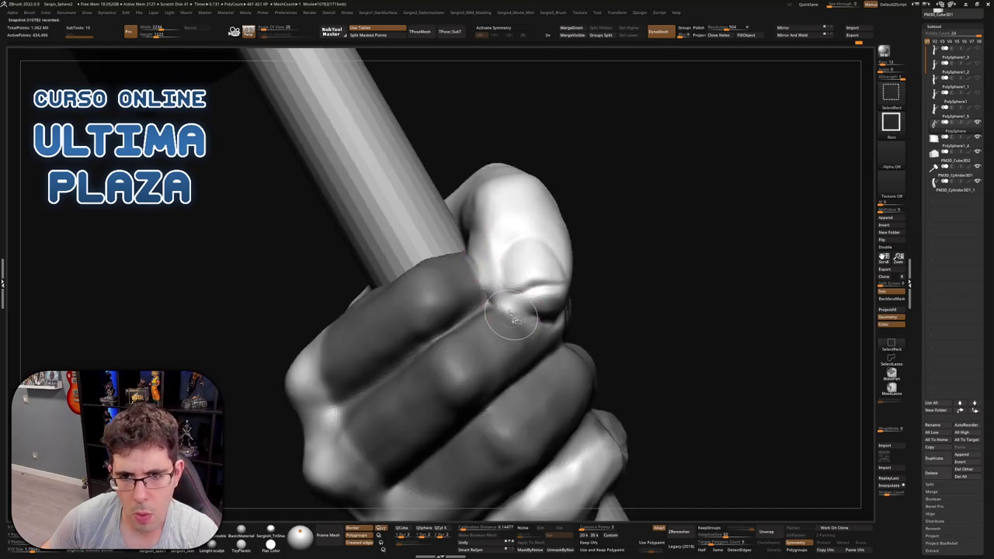
mouse_move(503, 300)
right_mouse_down()
mouse_move(471, 261)
mouse_move(481, 279)
mouse_move(629, 258)
mouse_move(562, 291)
mouse_move(546, 275)
mouse_move(574, 271)
mouse_move(599, 333)
mouse_move(563, 266)
mouse_move(553, 276)
right_mouse_up()
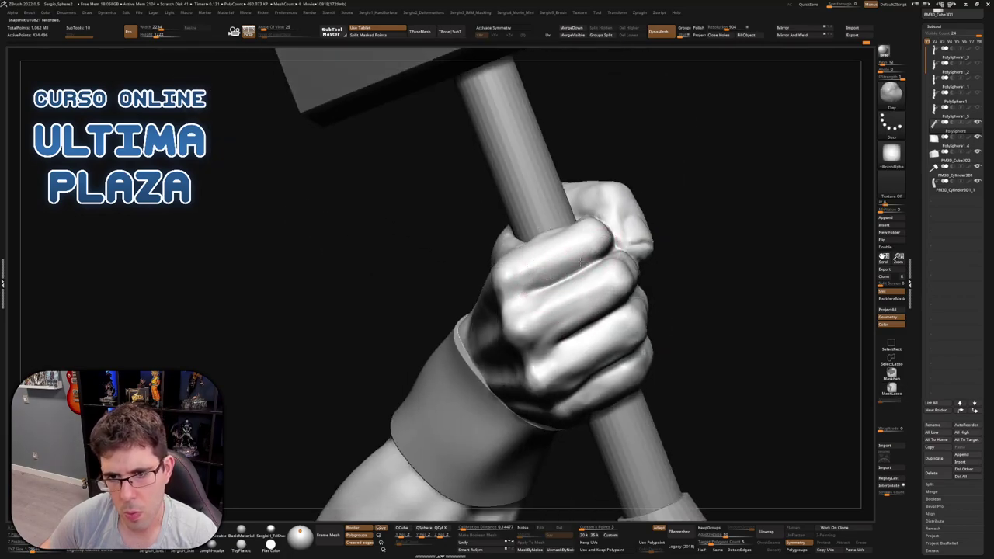
Touch up the back-of-fist knuckles with DamStandard, Standard and Clay strokes
key("b")
key("d")
key("s")
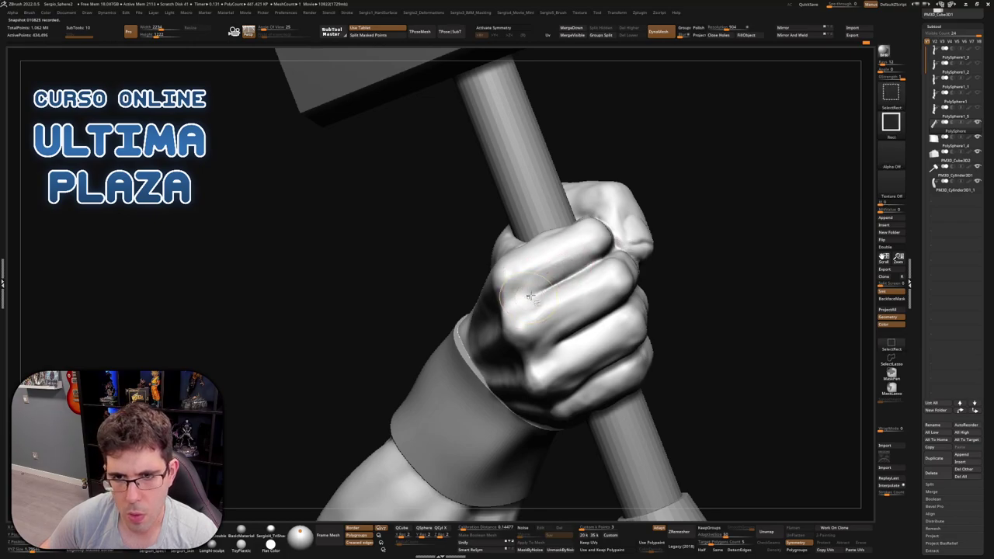
key("b")
key("s")
key("t")
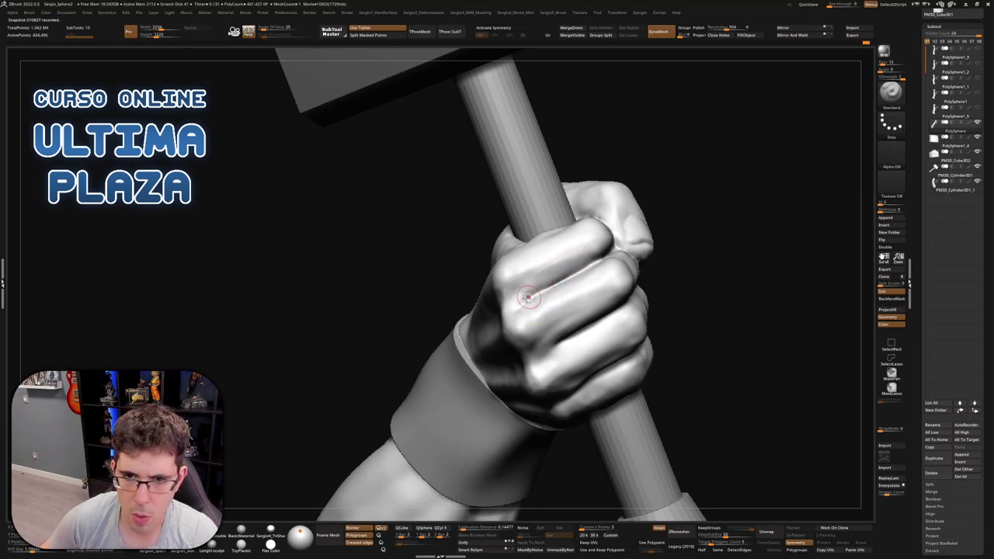
key("b")
key("c")
key("l")
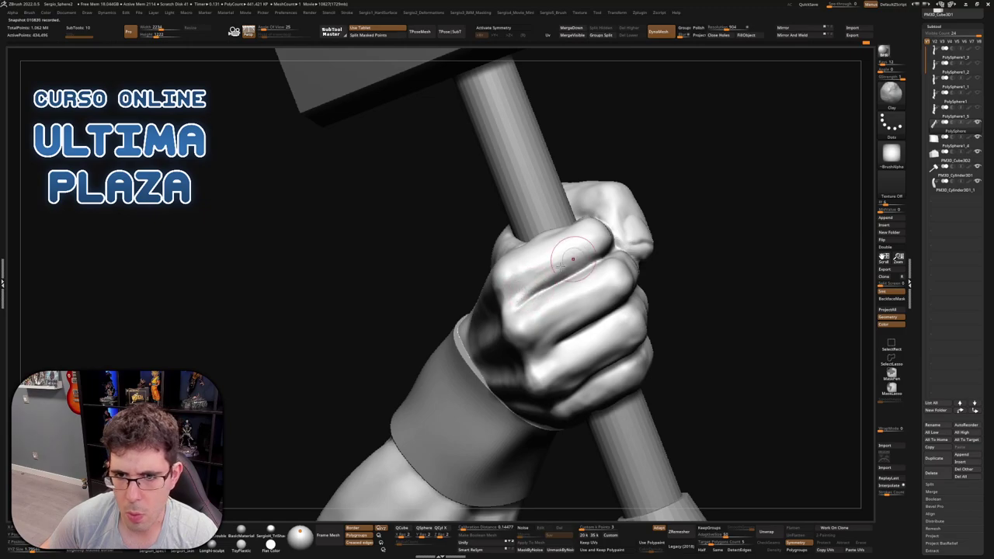
right_click_drag(580, 257, 590, 279)
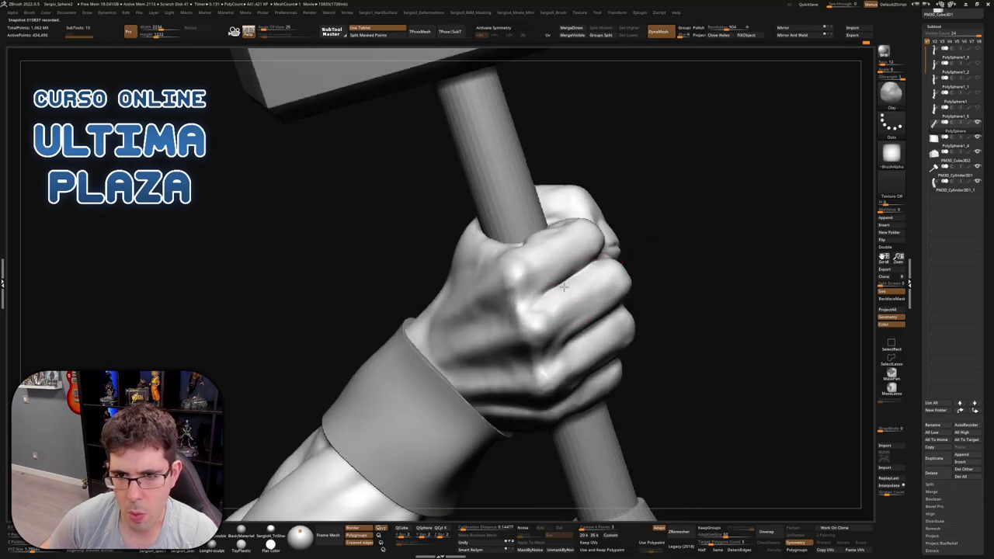
mouse_move(546, 310)
right_mouse_down()
mouse_move(613, 307)
mouse_move(594, 293)
right_mouse_up()
Nudge the fist with Move and Clay, then view the whole arm, hammer and base
key("b")
key("m")
key("v")
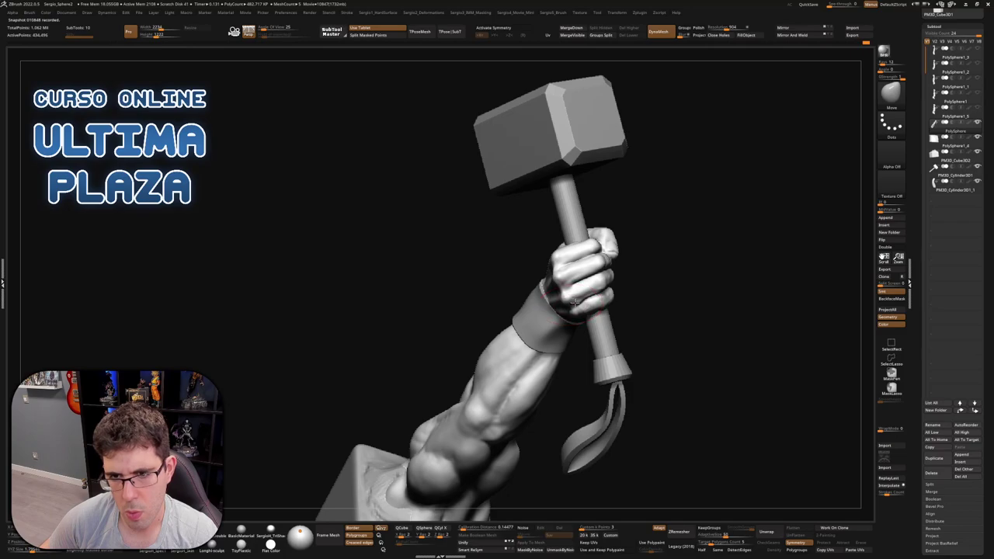
mouse_move(574, 301)
right_mouse_down()
mouse_move(592, 241)
mouse_move(610, 284)
mouse_move(575, 251)
mouse_move(629, 277)
mouse_move(644, 310)
mouse_move(583, 215)
mouse_move(588, 166)
mouse_move(567, 217)
mouse_move(559, 205)
mouse_move(576, 224)
mouse_move(576, 169)
mouse_move(593, 183)
right_mouse_up()
mouse_move(614, 330)
right_mouse_down()
mouse_move(548, 222)
mouse_move(590, 226)
right_mouse_up()
key("b")
key("c")
key("l")
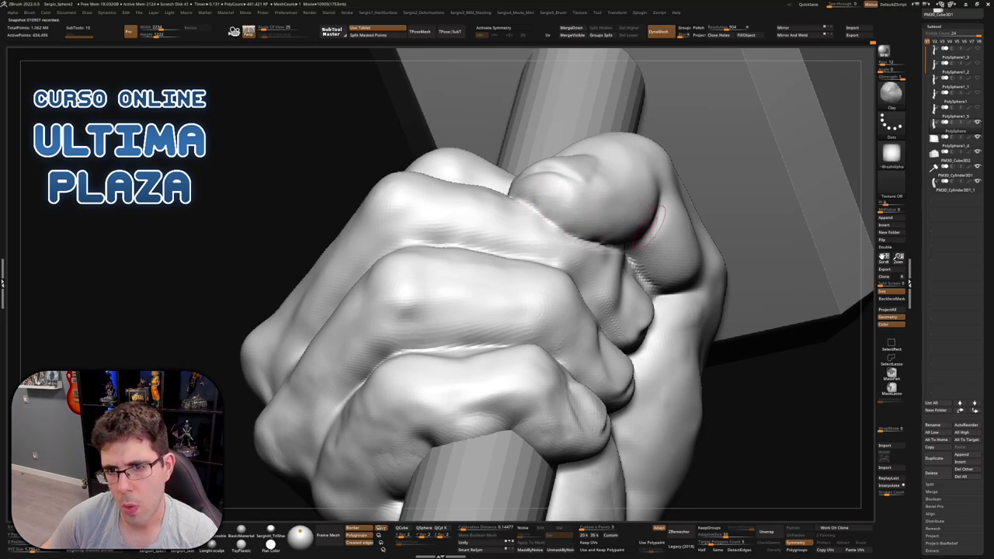
right_click_drag(635, 208, 675, 180, "ctrl")
right_click_drag(606, 278, 613, 245)
Select the hammer handle, isolate it with polyframes on, and place the Transpose gizmo
left_click(608, 245, "alt")
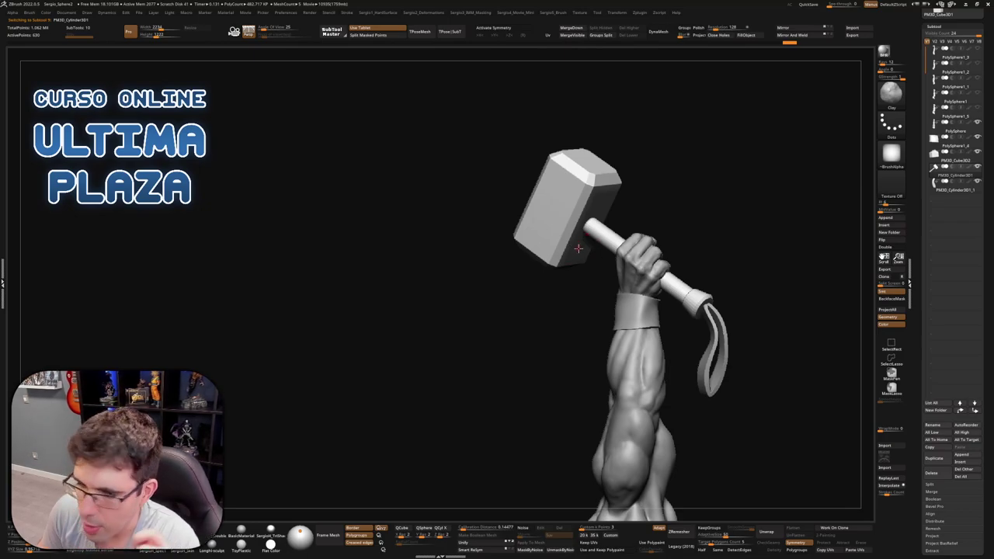
key("w")
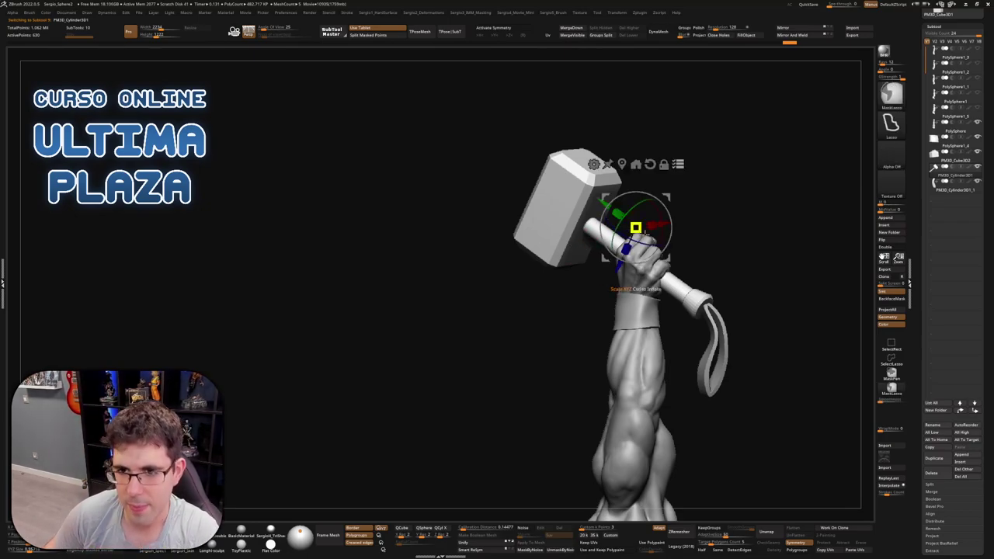
key("f")
key("ctrl+shift+s")
key("shift+f")
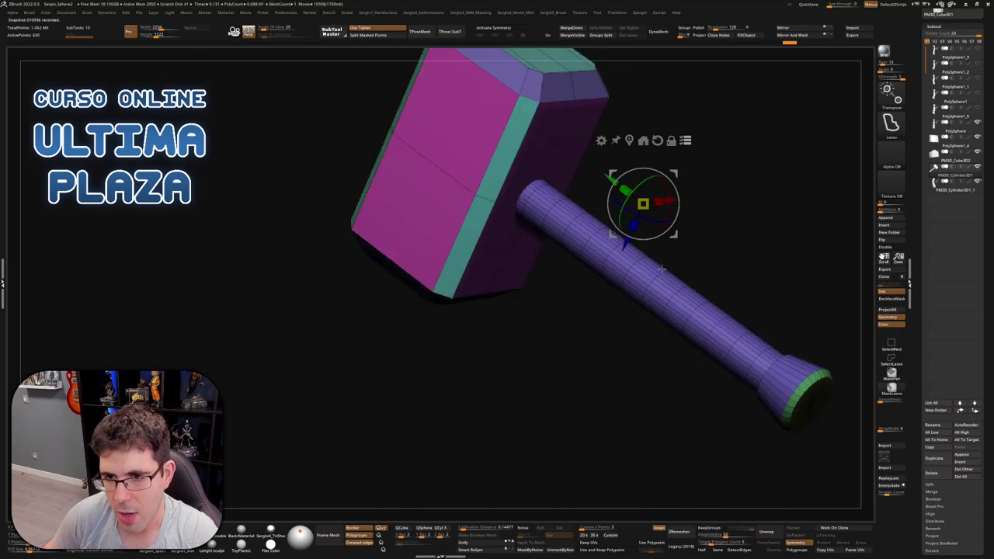
scroll(657, 281, "up", 3)
left_click(660, 272)
scroll(649, 284, "down", 1)
right_click_drag(650, 284, 645, 333)
Show the arm with the hammer again, orbit out to the base, and return to Draw mode
key("f")
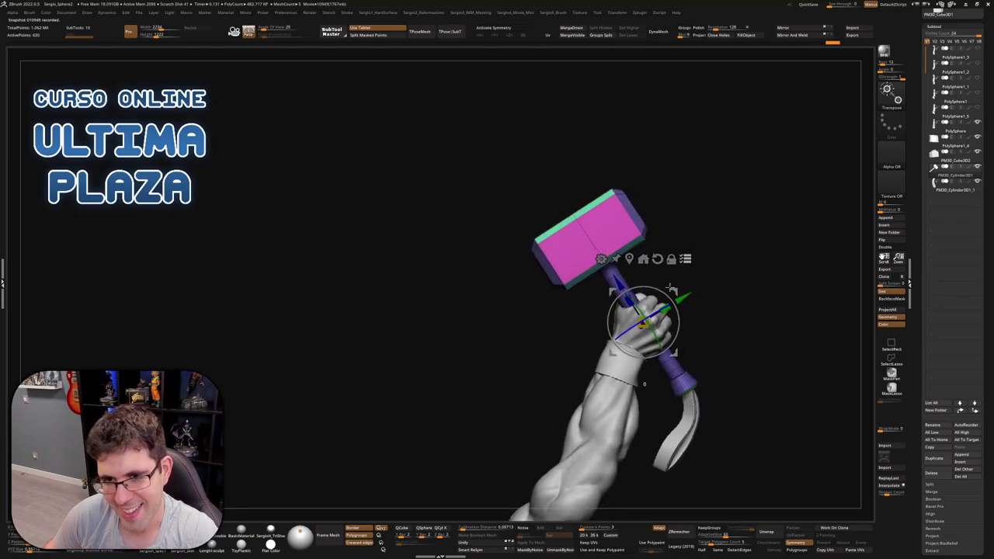
key("space")
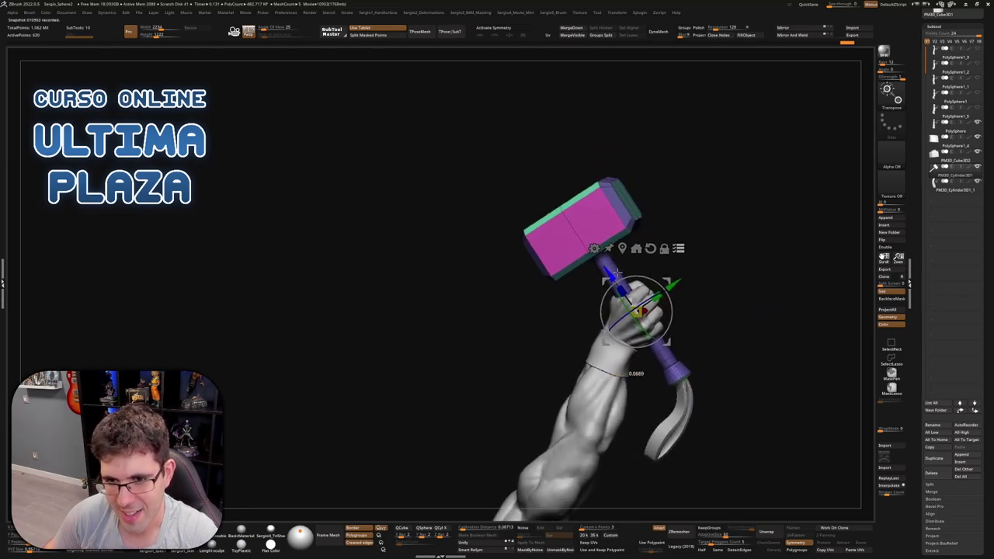
right_click_drag(652, 337, 679, 268)
left_click(623, 386, "ctrl+shift")
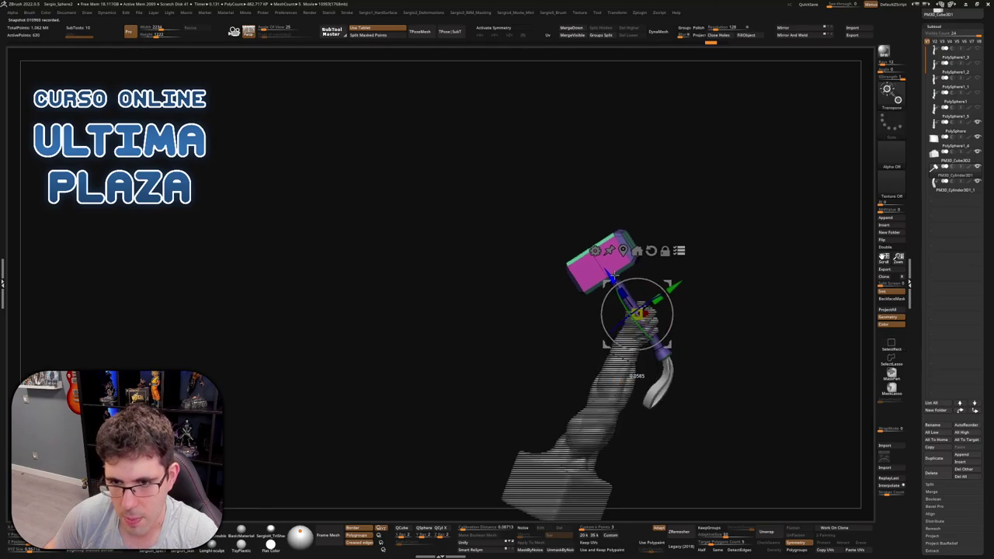
mouse_move(612, 277)
right_mouse_down()
mouse_move(697, 337)
mouse_move(672, 359)
mouse_move(738, 344)
mouse_move(699, 355)
mouse_move(691, 286)
mouse_move(666, 298)
mouse_move(642, 290)
mouse_move(696, 290)
mouse_move(644, 248)
mouse_move(683, 209)
mouse_move(716, 264)
mouse_move(808, 277)
mouse_move(691, 295)
mouse_move(723, 296)
mouse_move(657, 295)
mouse_move(739, 291)
mouse_move(717, 306)
mouse_move(692, 228)
mouse_move(657, 233)
mouse_move(596, 316)
mouse_move(606, 323)
right_mouse_up()
key("q")
scroll(666, 298, "up", 5)
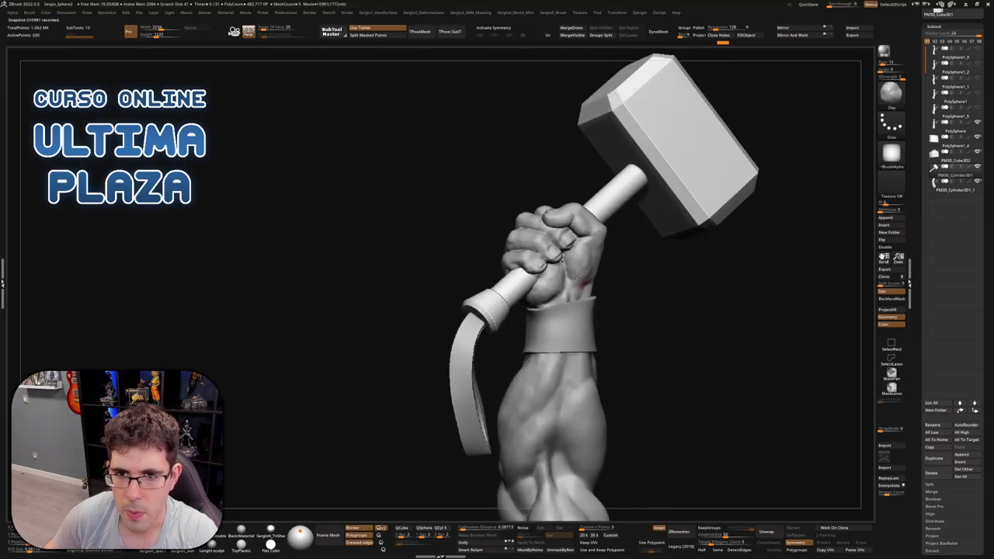
Mask the fingers, top fingertip and thumb side wrapped around the handle
right_click_drag(550, 251, 534, 310)
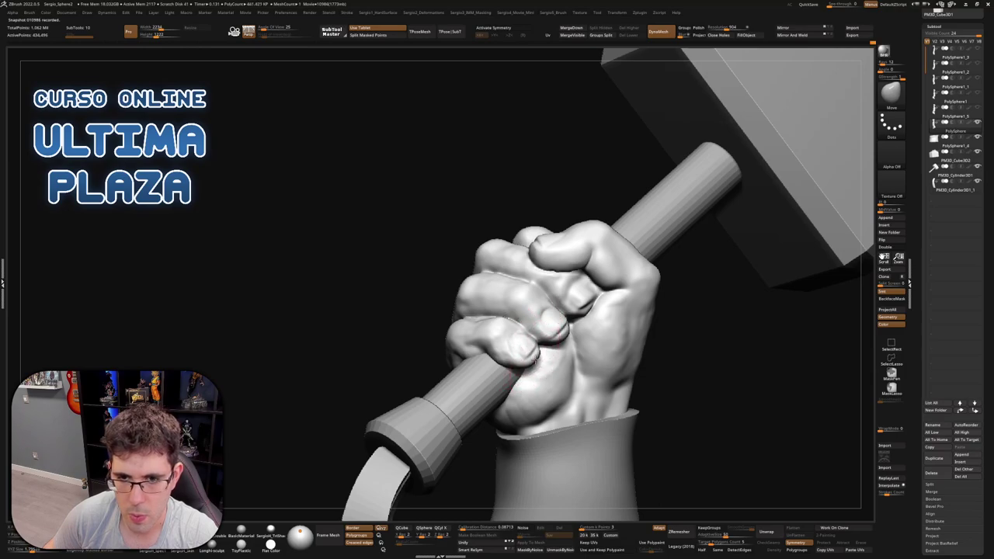
right_click_drag(538, 353, 549, 333)
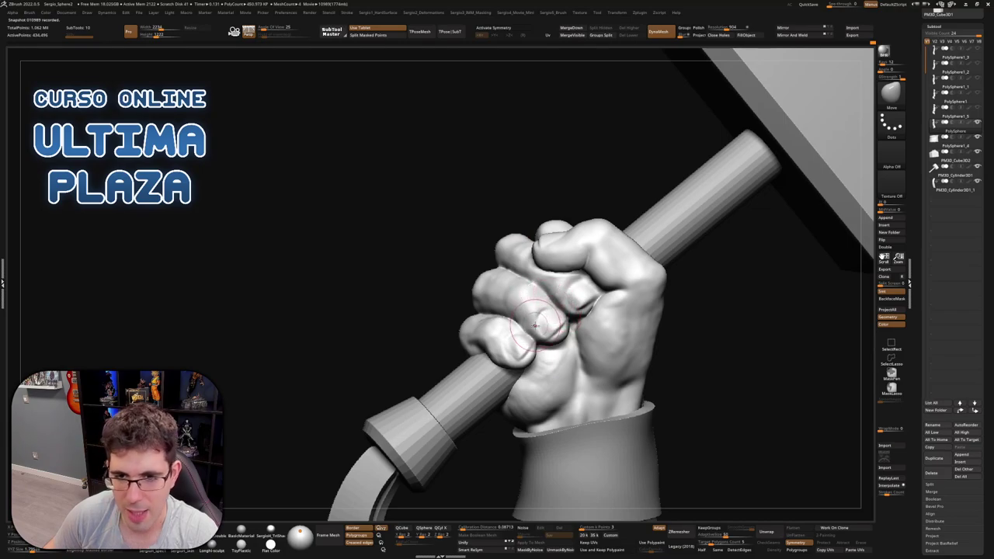
right_click_drag(549, 333, 622, 351)
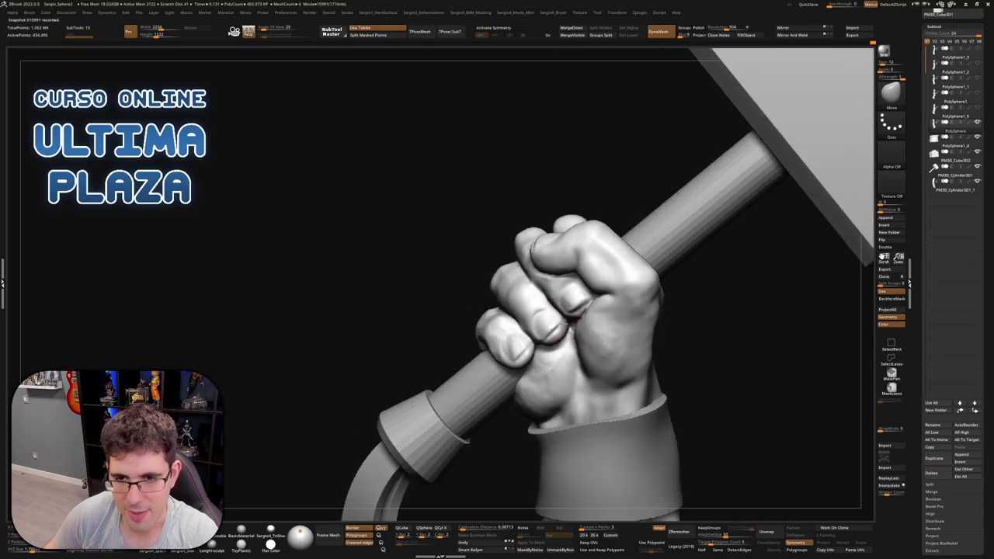
mouse_move(544, 330)
right_mouse_down()
mouse_move(598, 318)
mouse_move(581, 321)
right_mouse_up()
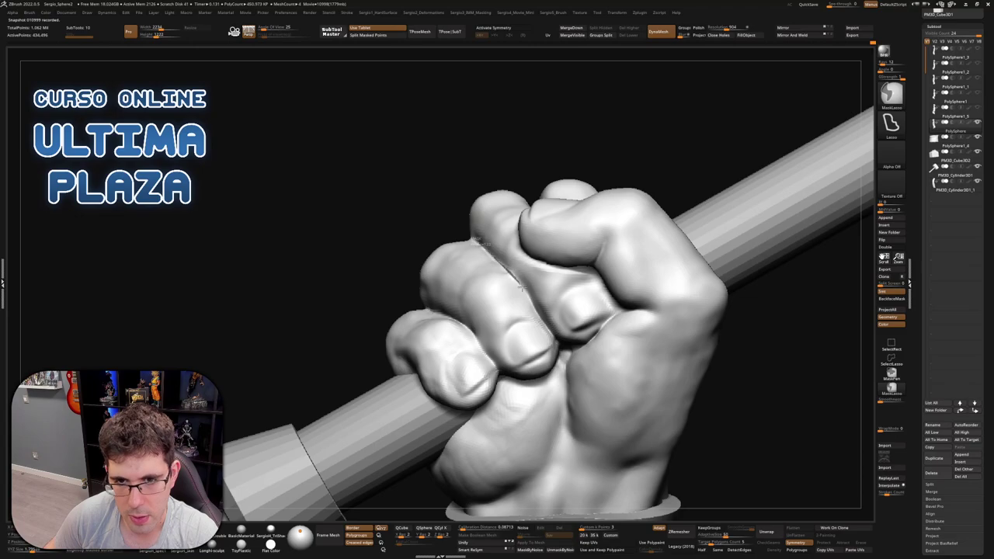
mouse_move(482, 243)
left_mouse_down("ctrl")
mouse_move(377, 246)
mouse_move(466, 243)
left_mouse_up("ctrl")
right_click_drag(505, 233, 561, 241)
key("ctrl")
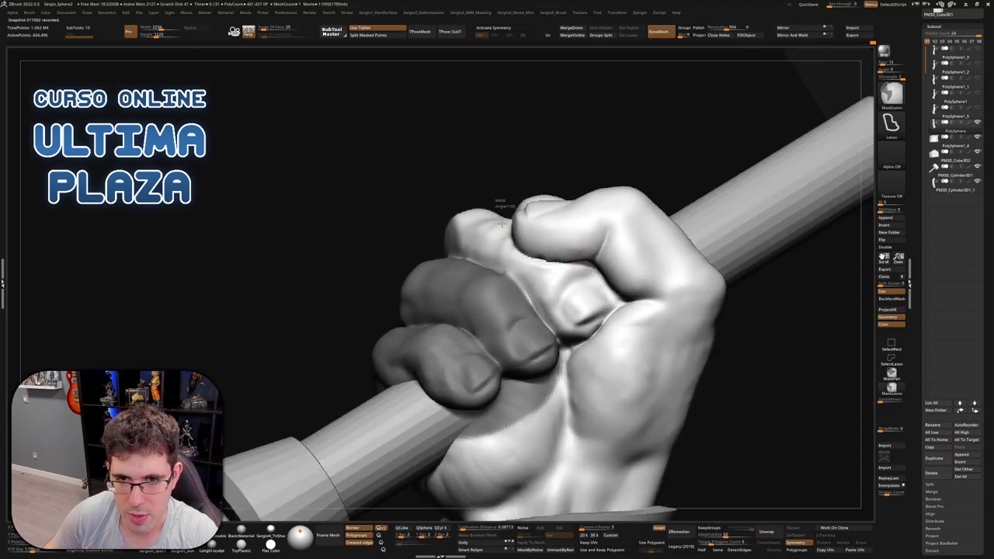
left_click_drag(525, 257, 562, 260, "ctrl")
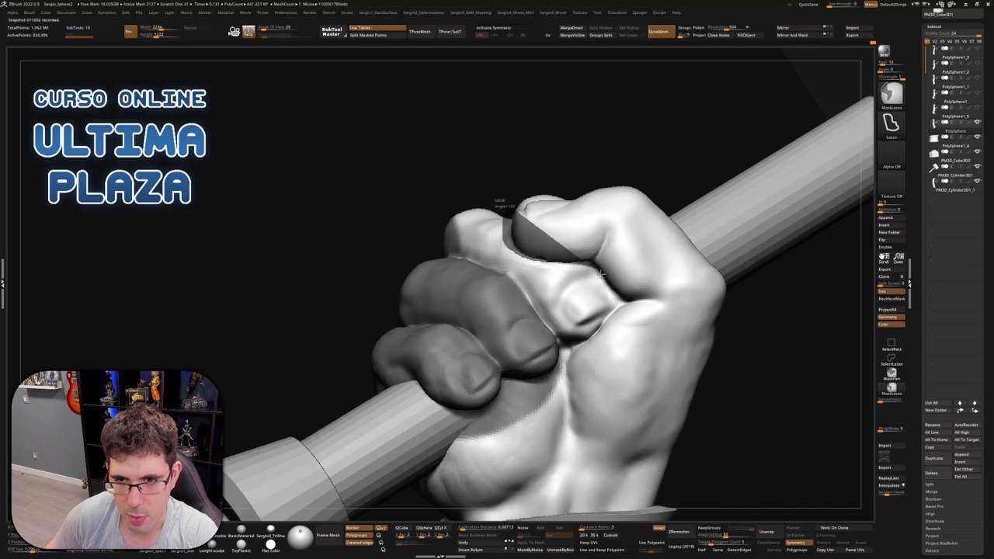
mouse_move(613, 292)
left_mouse_down("ctrl")
mouse_move(745, 421)
mouse_move(776, 151)
left_mouse_up("ctrl")
right_click_drag(613, 291, 633, 309)
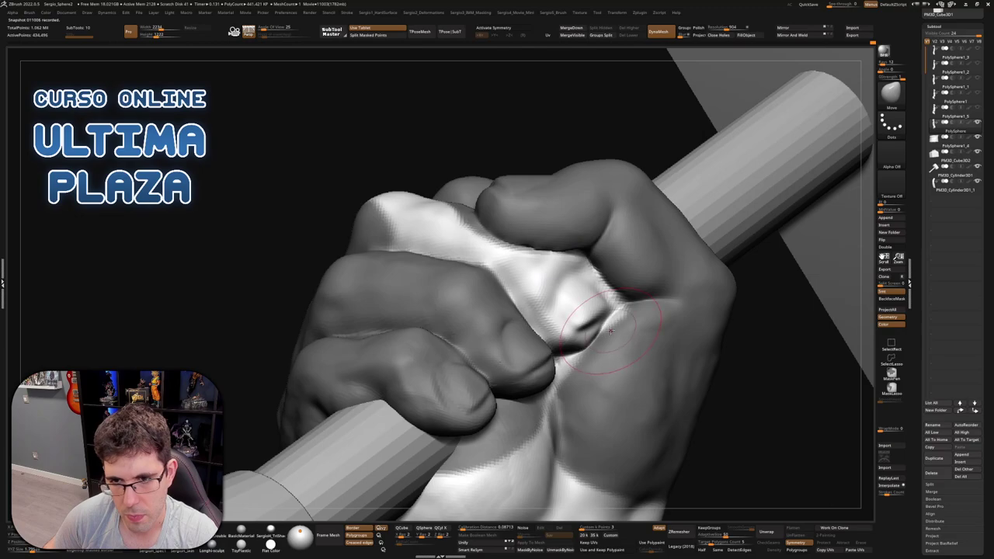
key("ctrl")
left_click_drag(606, 319, 737, 284, "ctrl")
mouse_move(605, 311)
right_mouse_down()
mouse_move(611, 282)
mouse_move(573, 320)
mouse_move(556, 298)
right_mouse_up()
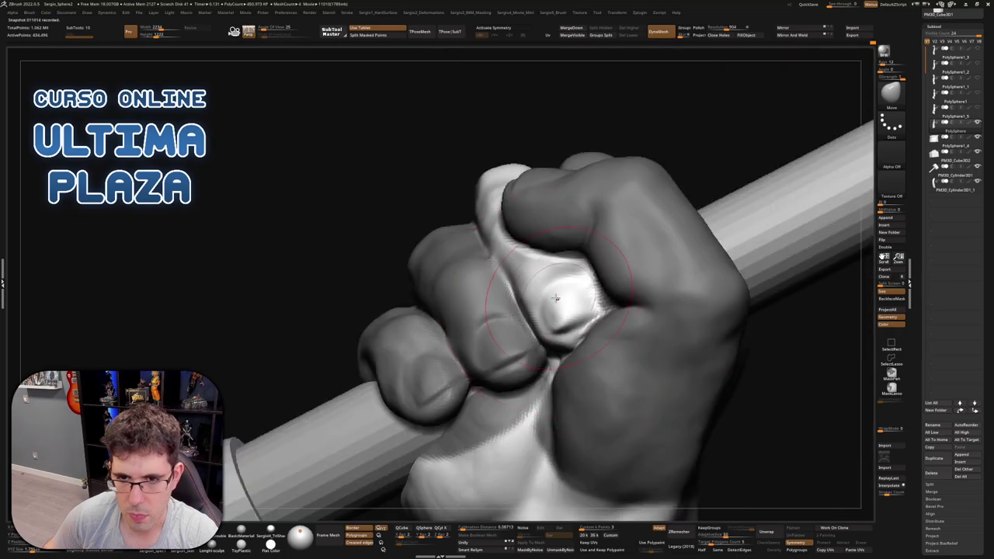
mouse_move(582, 348)
right_mouse_down()
mouse_move(569, 353)
mouse_move(588, 326)
right_mouse_up()
Build up clay on the fist and smooth it with Smooth Strong to tighten the grip
key("b")
key("c")
key("l")
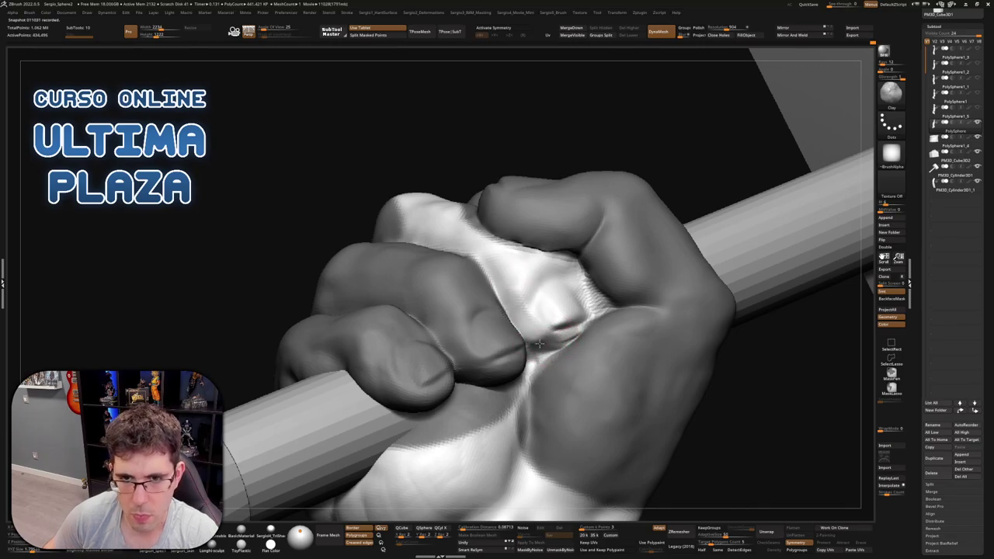
right_click_drag(539, 343, 491, 239)
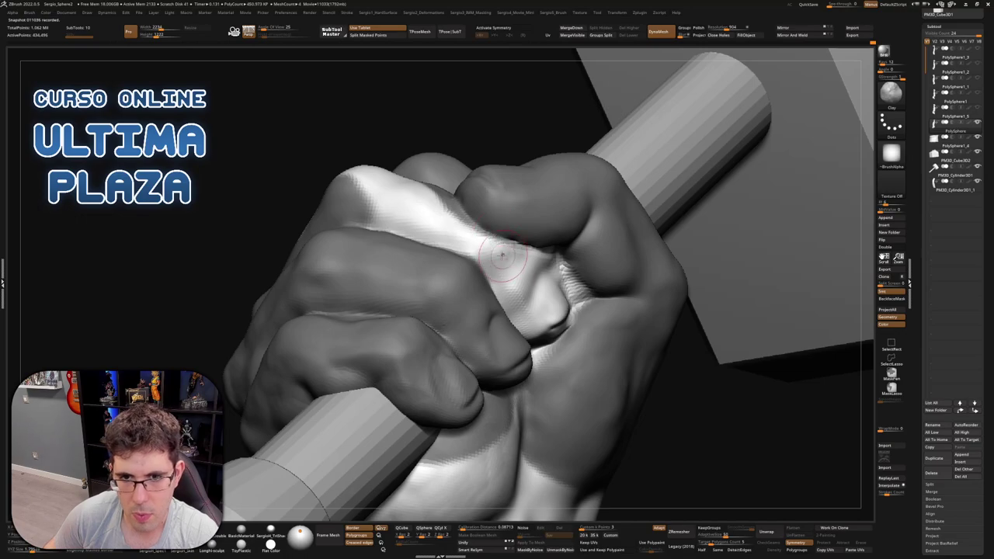
right_click_drag(535, 344, 526, 325)
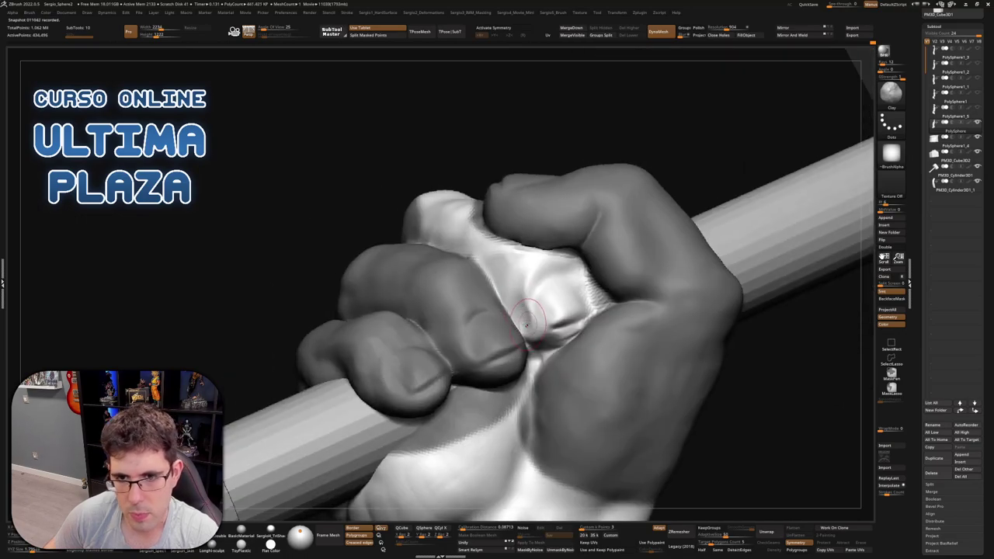
key("shift")
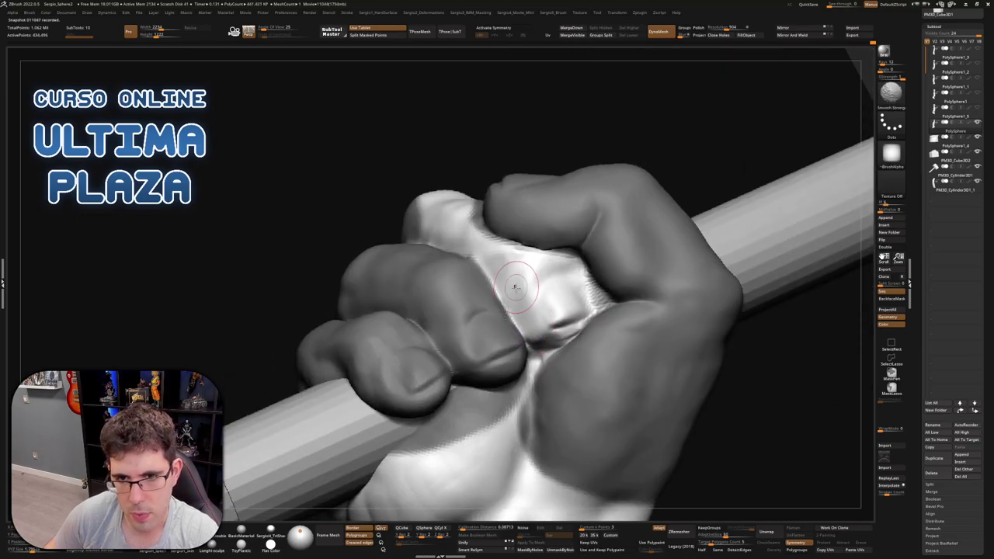
mouse_move(514, 288)
right_mouse_down()
mouse_move(535, 342)
mouse_move(525, 339)
mouse_move(576, 289)
right_mouse_up()
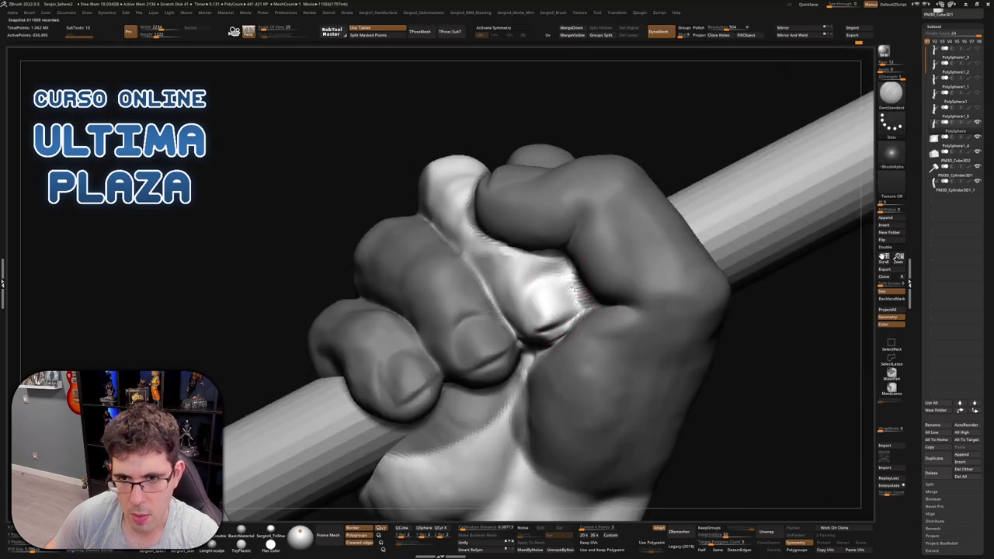
mouse_move(511, 322)
right_mouse_down()
mouse_move(560, 302)
mouse_move(520, 339)
mouse_move(506, 321)
mouse_move(508, 335)
mouse_move(543, 233)
mouse_move(488, 319)
right_mouse_up()
key("b")
key("c")
key("l")
key("ctrl+shift")
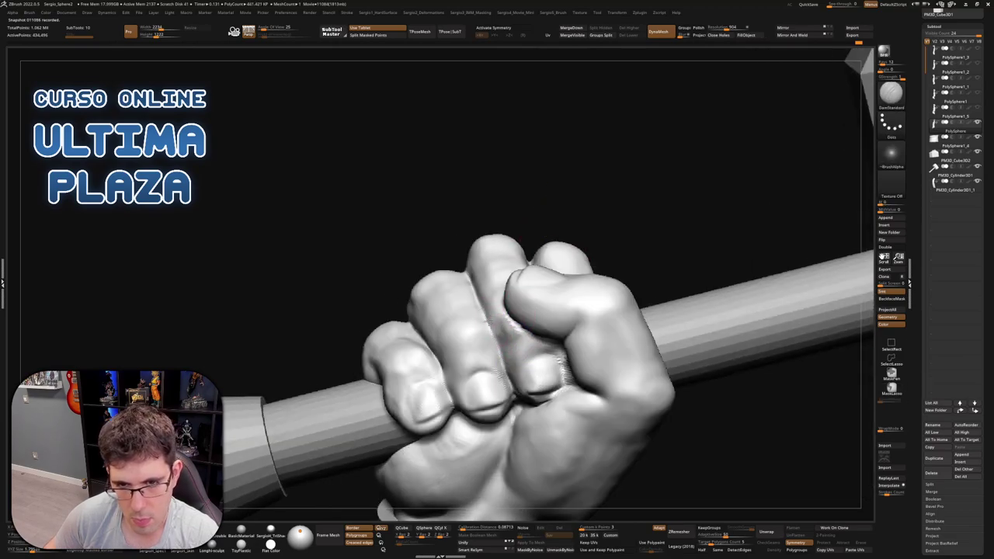
Inspect the fist from the back and below, reshaping the knuckles with Move and Clay
right_click_drag(508, 364, 502, 341)
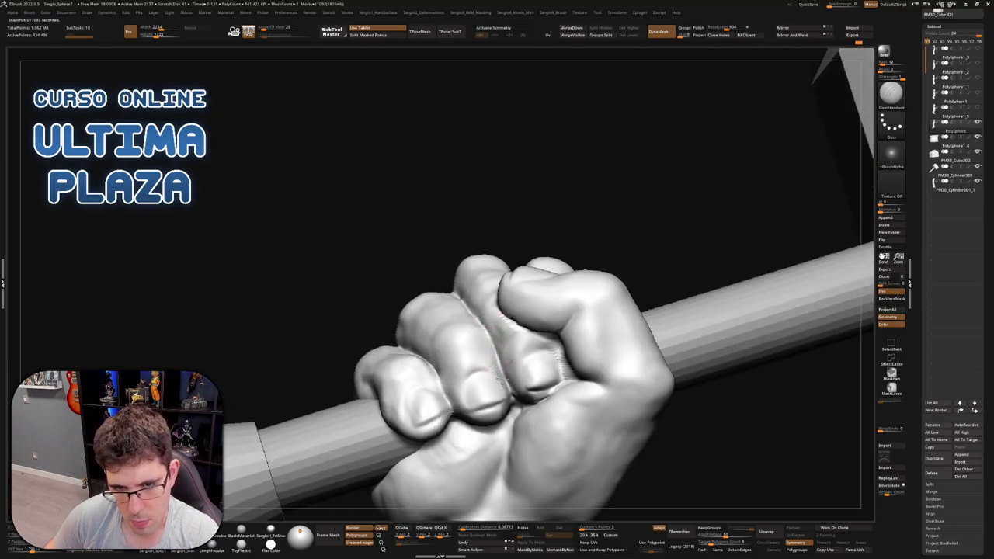
right_click_drag(515, 398, 495, 389)
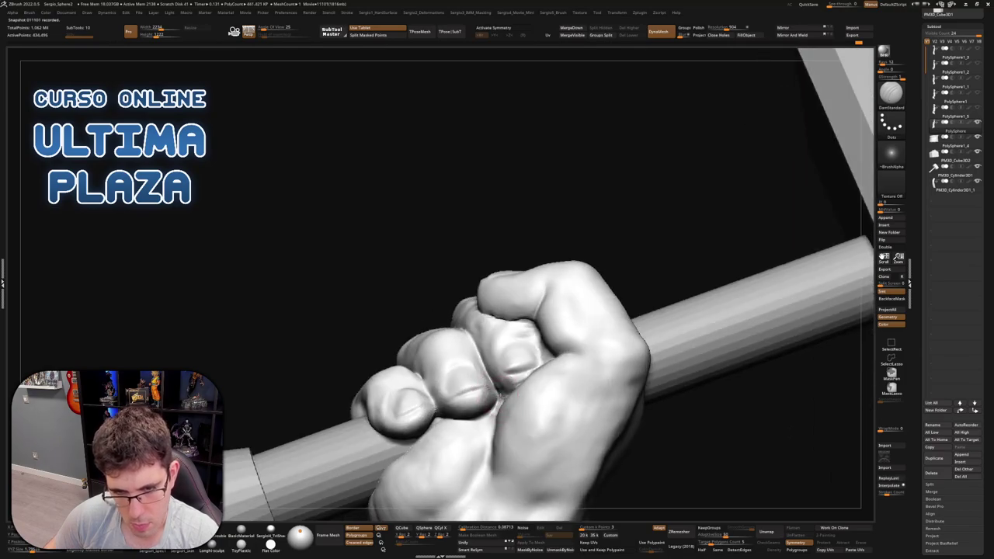
mouse_move(483, 365)
right_mouse_down()
mouse_move(539, 408)
mouse_move(483, 350)
mouse_move(471, 351)
right_mouse_up()
key("b")
key("m")
key("v")
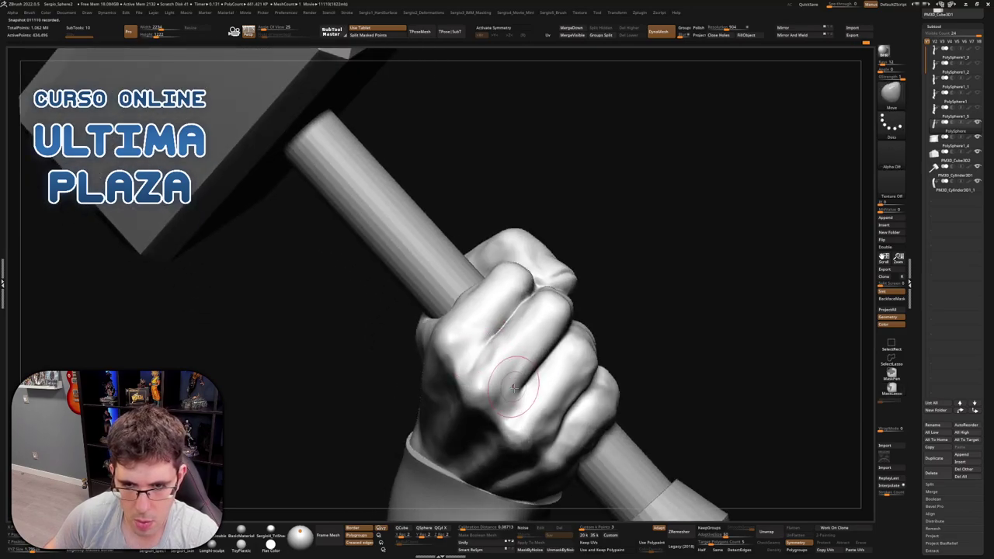
mouse_move(559, 397)
right_mouse_down()
mouse_move(568, 432)
mouse_move(552, 369)
right_mouse_up()
key("b")
key("c")
key("l")
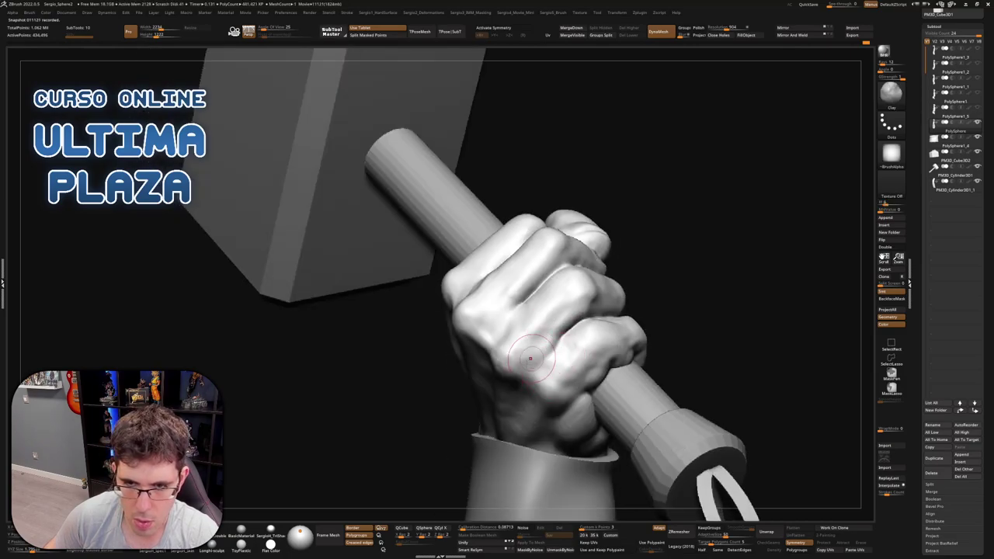
Push and smooth the knuckles against the handle, then zoom out to the whole hammer and arm
mouse_move(557, 338)
right_mouse_down()
mouse_move(550, 357)
mouse_move(487, 315)
right_mouse_up()
key("b")
key("m")
key("v")
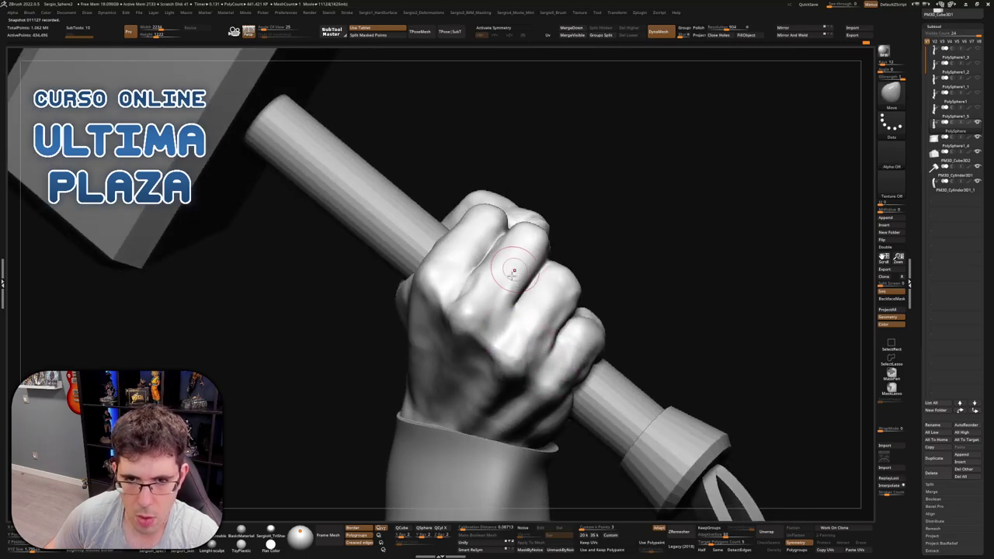
right_click_drag(513, 271, 475, 299)
mouse_move(476, 298)
left_mouse_down("shift")
mouse_move(466, 295)
mouse_move(488, 270)
left_mouse_up("shift")
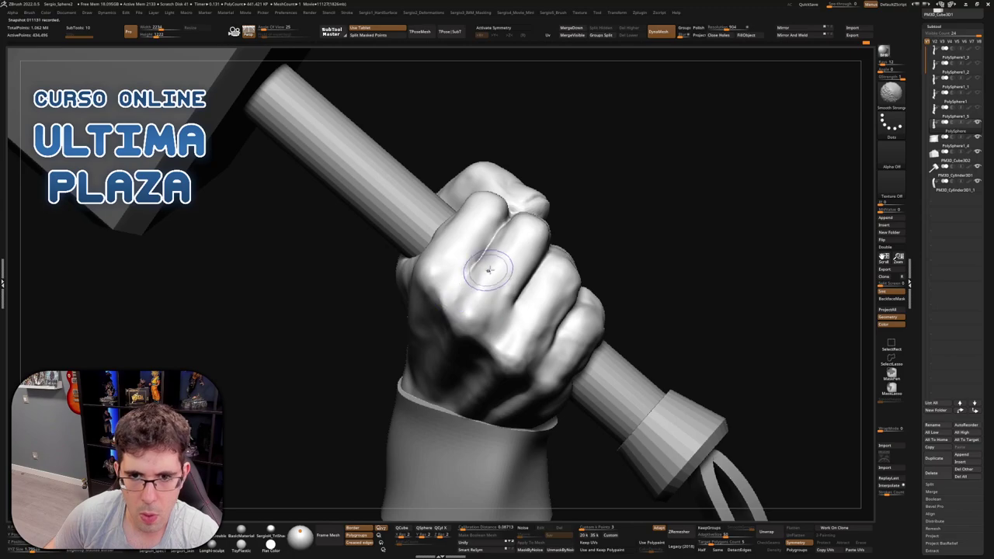
mouse_move(488, 270)
right_mouse_down("ctrl")
mouse_move(535, 302)
mouse_move(531, 351)
mouse_move(520, 334)
mouse_move(537, 341)
mouse_move(514, 349)
right_mouse_up("ctrl")
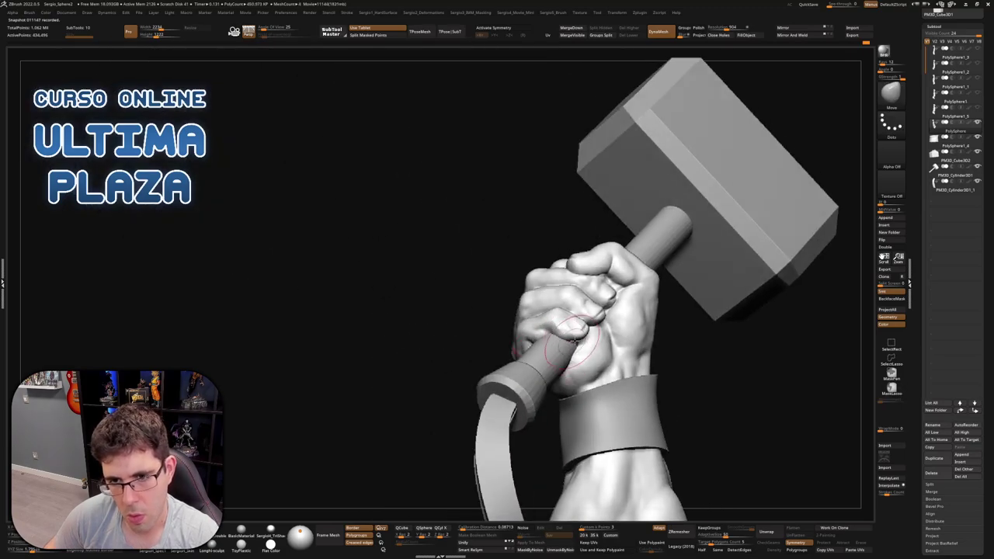
right_click_drag(577, 338, 563, 349)
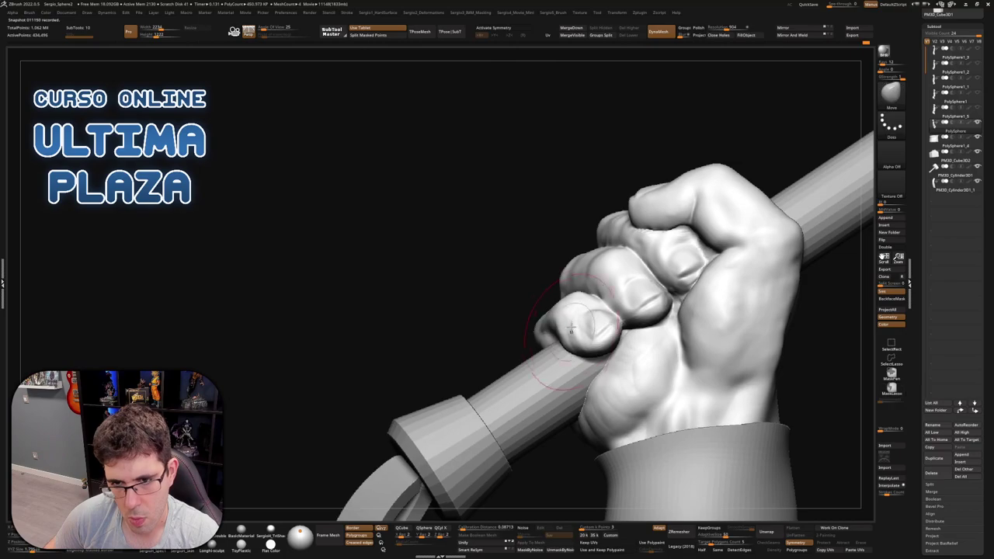
Hide the hammer, mask the fist and use Transpose to move the thumb against the curled fingers
left_click(626, 322, "ctrl+shift")
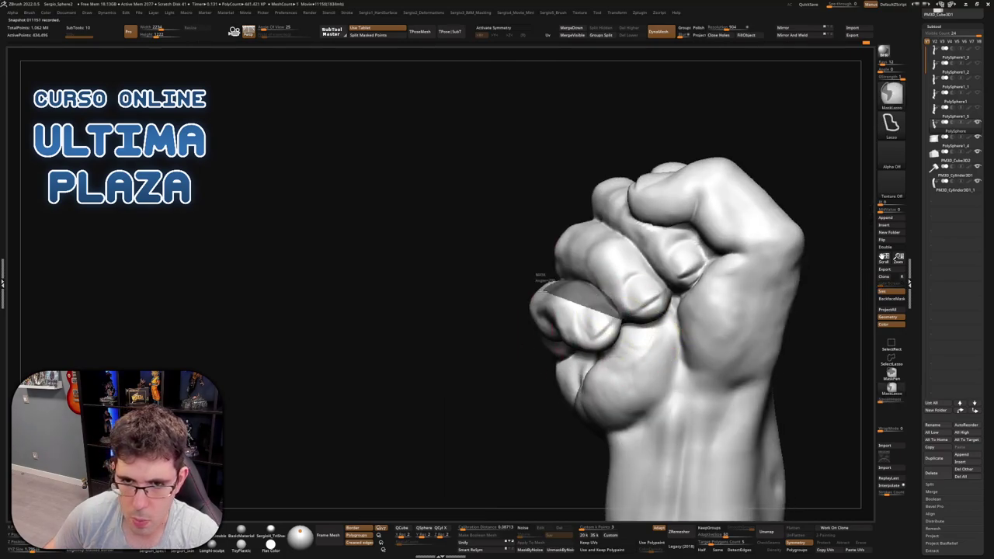
right_click_drag(617, 358, 638, 326)
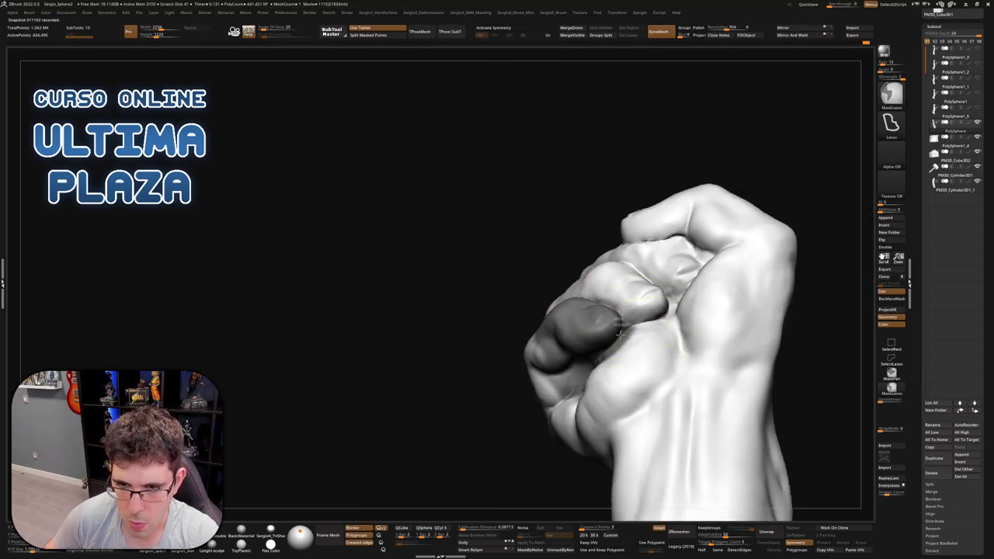
right_click_drag(598, 354, 492, 344)
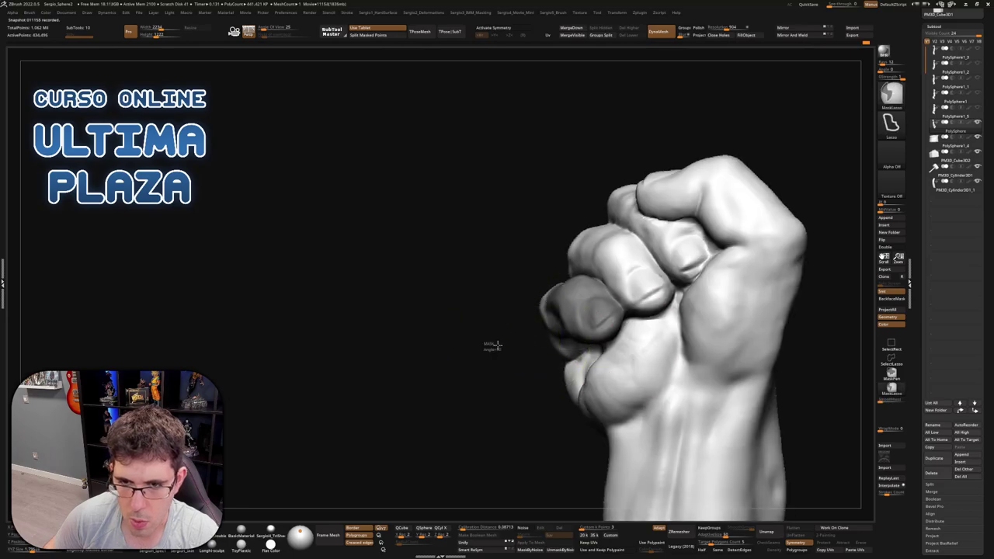
key("w")
right_click_drag(588, 299, 592, 267)
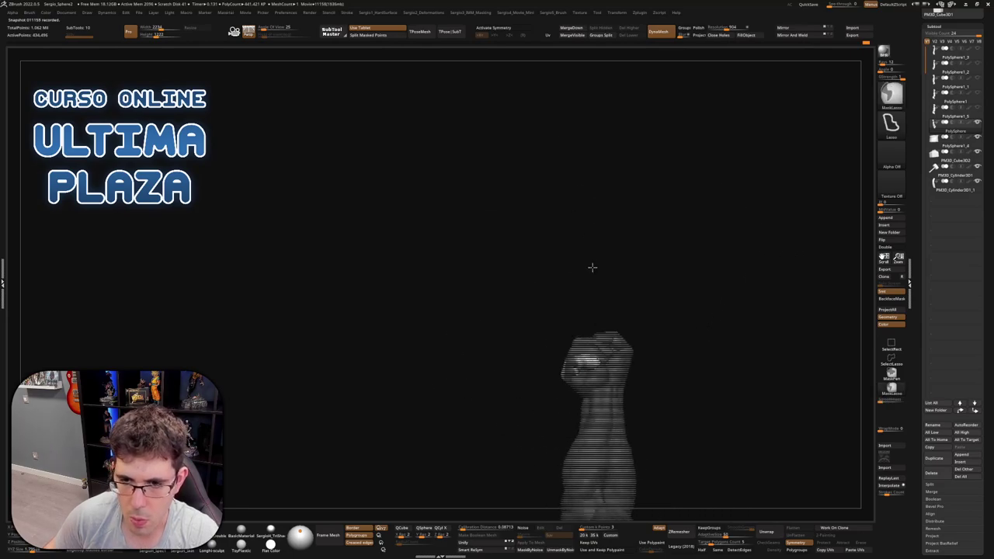
mouse_move(559, 334)
right_mouse_down("ctrl")
mouse_move(561, 369)
mouse_move(584, 366)
mouse_move(566, 365)
mouse_move(568, 140)
right_mouse_up("ctrl")
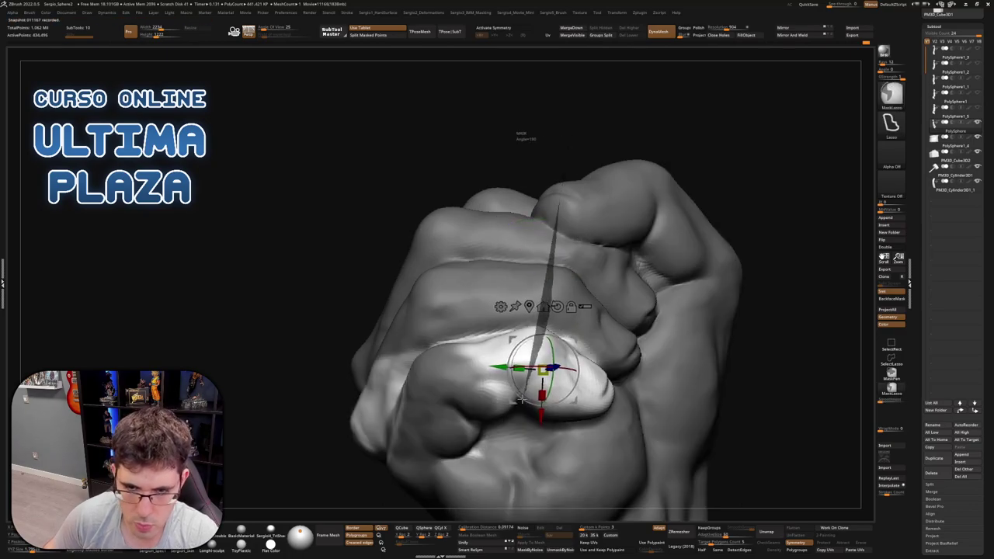
mouse_move(520, 399)
left_mouse_down("ctrl")
mouse_move(420, 458)
mouse_move(435, 435)
left_mouse_up("ctrl")
mouse_move(466, 350)
right_mouse_down()
mouse_move(497, 276)
mouse_move(569, 343)
right_mouse_up()
left_click_drag(598, 286, 598, 269, "alt")
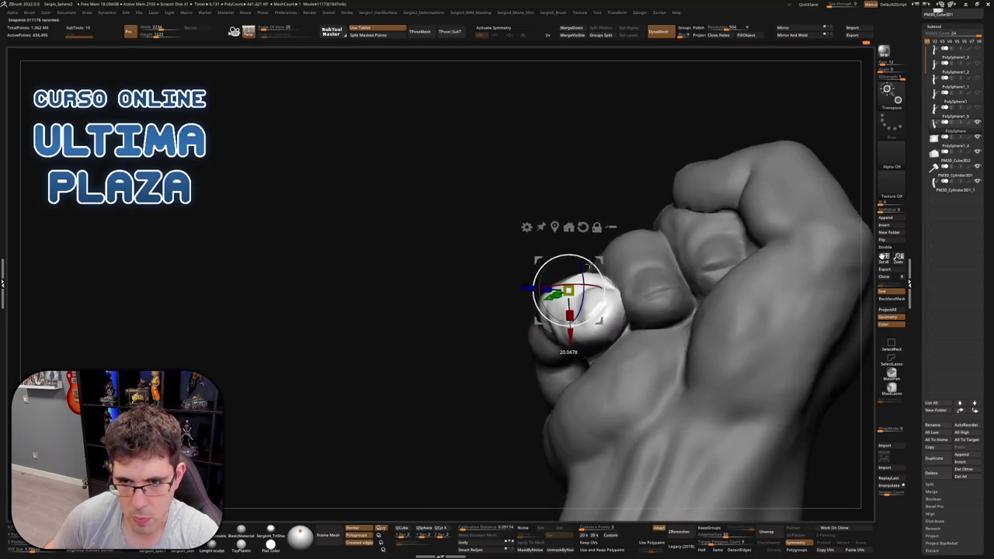
Resize the Clay brush and sculpt the knuckle surface into shape
key("q")
left_click_drag(588, 266, 624, 339)
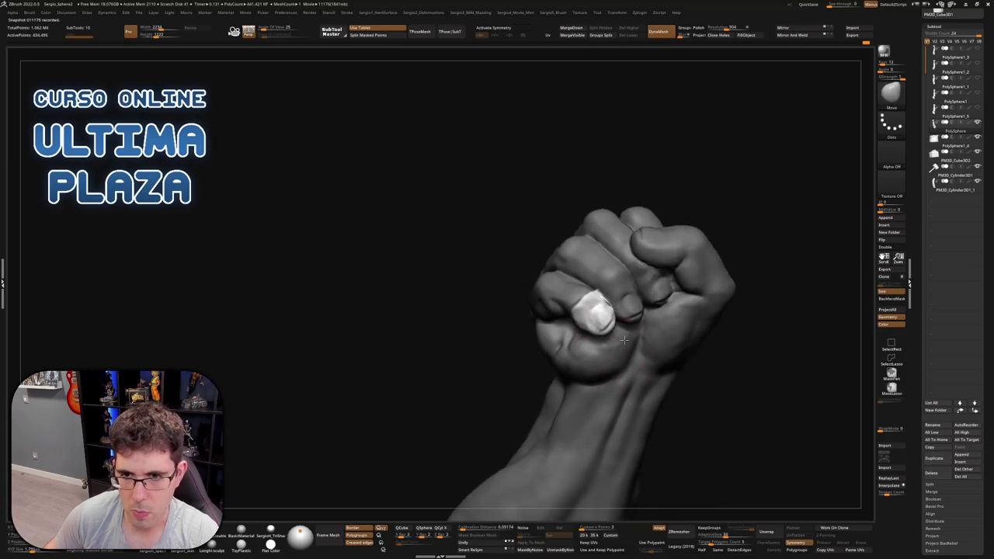
scroll(624, 339, "up", 10)
key("s")
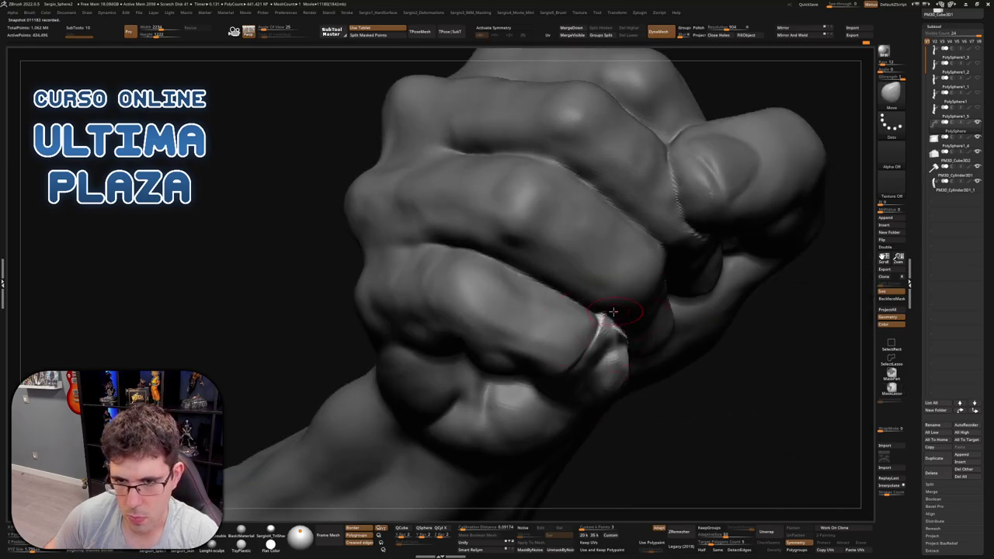
mouse_move(635, 330)
left_mouse_down()
mouse_move(625, 324)
mouse_move(640, 340)
mouse_move(601, 311)
left_mouse_up()
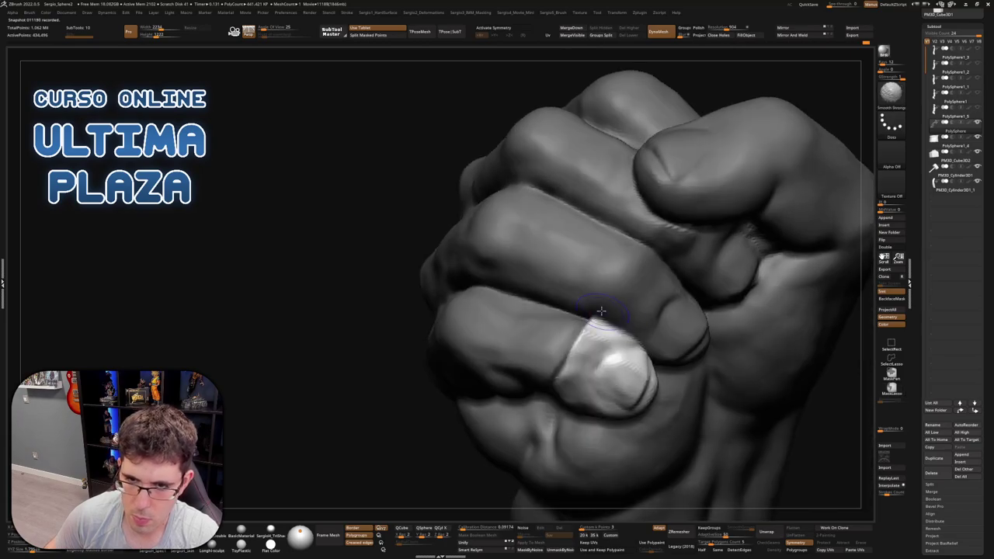
left_click_drag(479, 403, 591, 324)
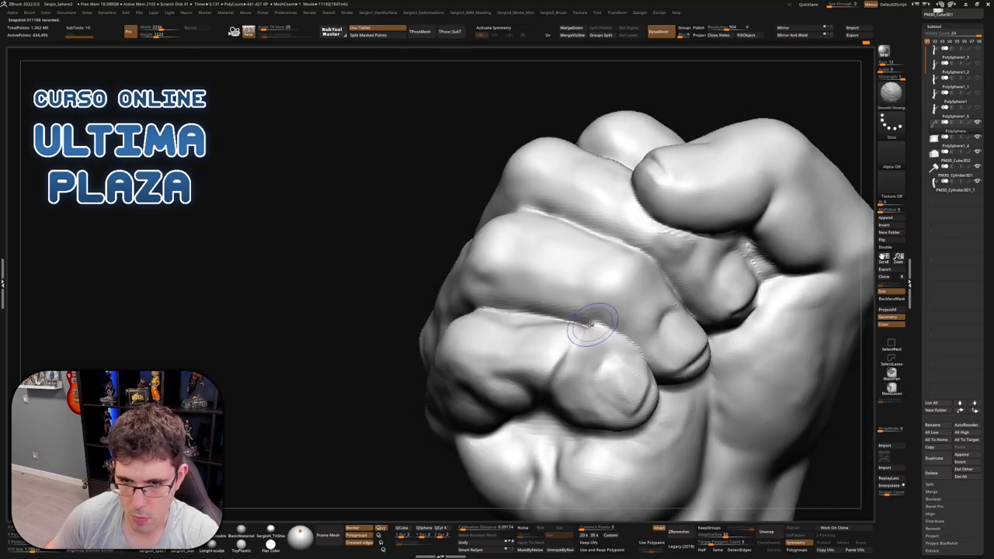
mouse_move(541, 390)
left_mouse_down()
mouse_move(567, 355)
mouse_move(563, 394)
left_mouse_up()
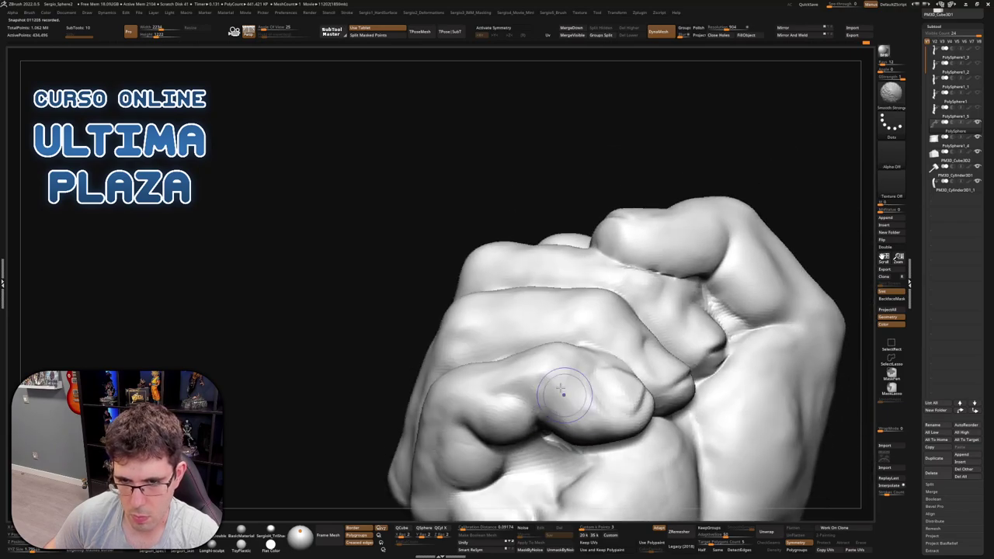
left_click_drag(613, 432, 630, 384)
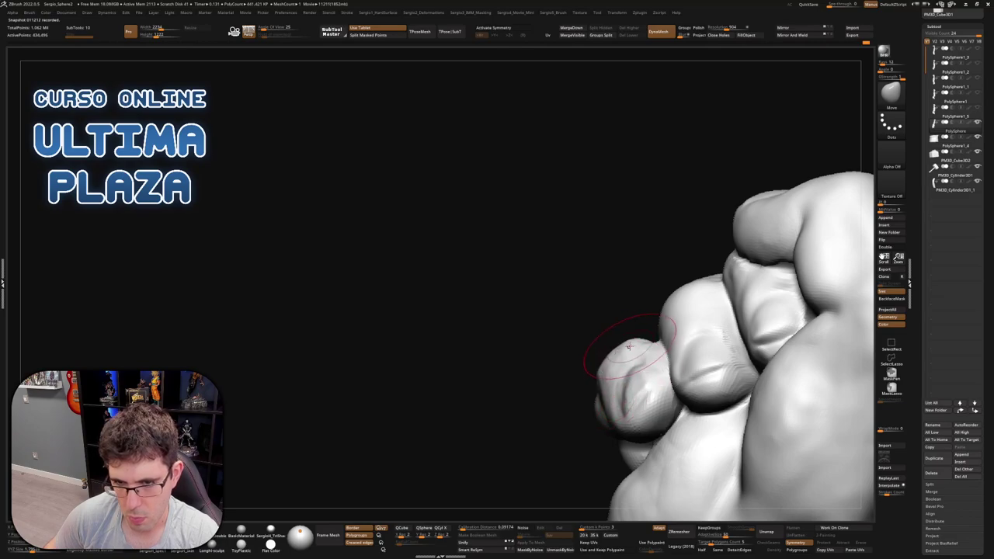
mouse_move(623, 363)
left_mouse_down()
mouse_move(616, 390)
mouse_move(636, 383)
mouse_move(611, 438)
mouse_move(597, 442)
mouse_move(576, 363)
mouse_move(625, 413)
mouse_move(608, 448)
mouse_move(607, 338)
mouse_move(609, 394)
mouse_move(585, 357)
mouse_move(599, 343)
mouse_move(569, 363)
mouse_move(618, 354)
mouse_move(577, 320)
mouse_move(617, 318)
mouse_move(654, 267)
mouse_move(650, 297)
mouse_move(553, 314)
mouse_move(532, 343)
left_mouse_up()
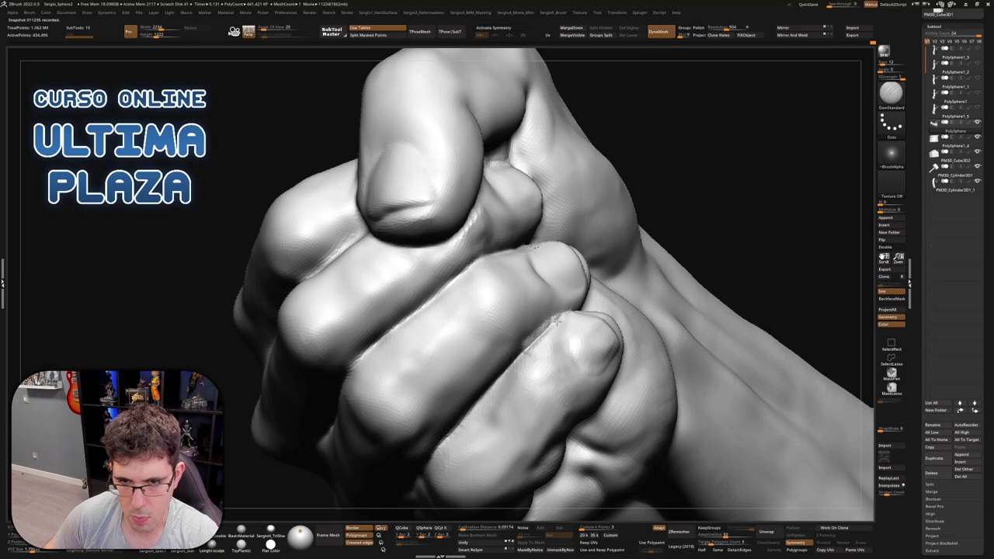
Turn the knuckles to face front and smooth their surface
left_click_drag(555, 319, 578, 311)
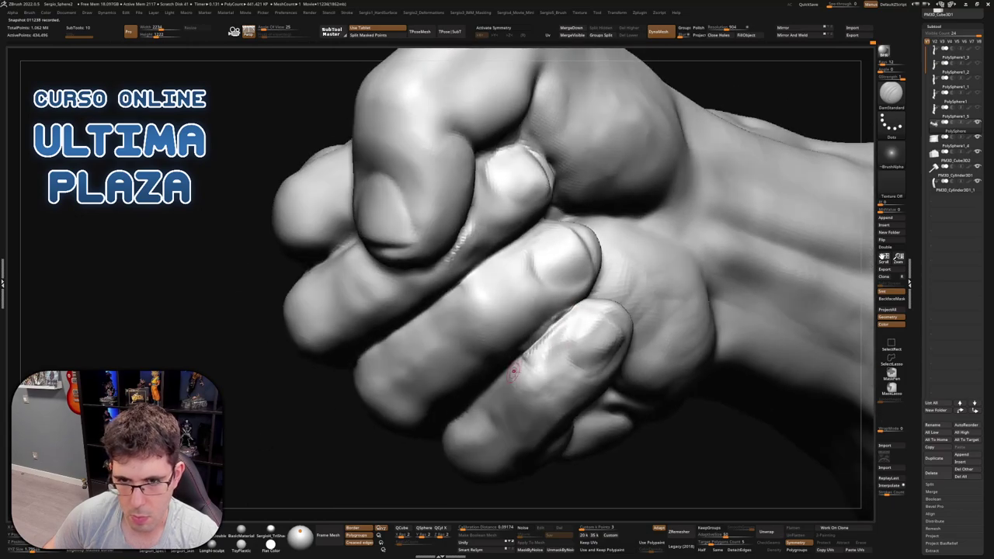
left_click_drag(514, 371, 531, 356)
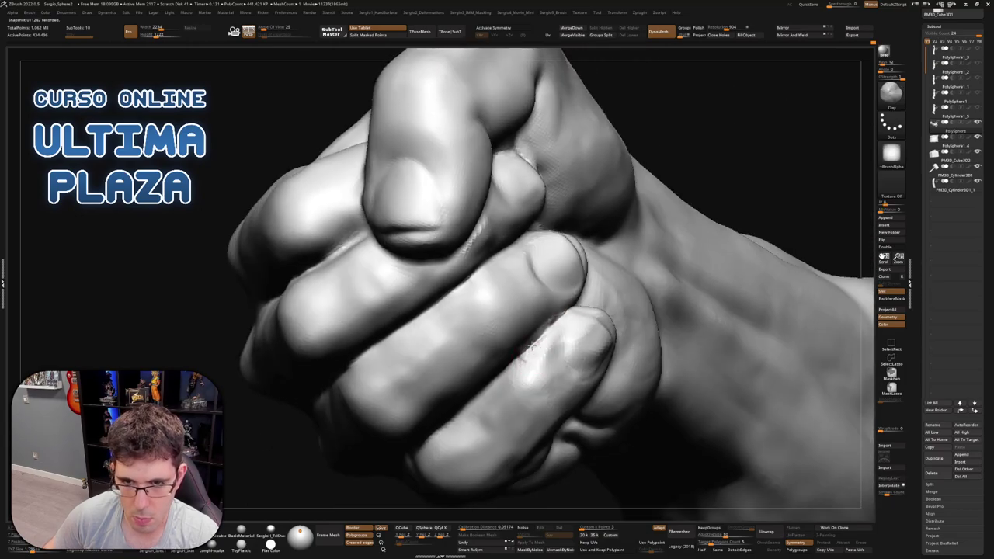
right_click_drag(546, 346, 525, 341)
key("shift")
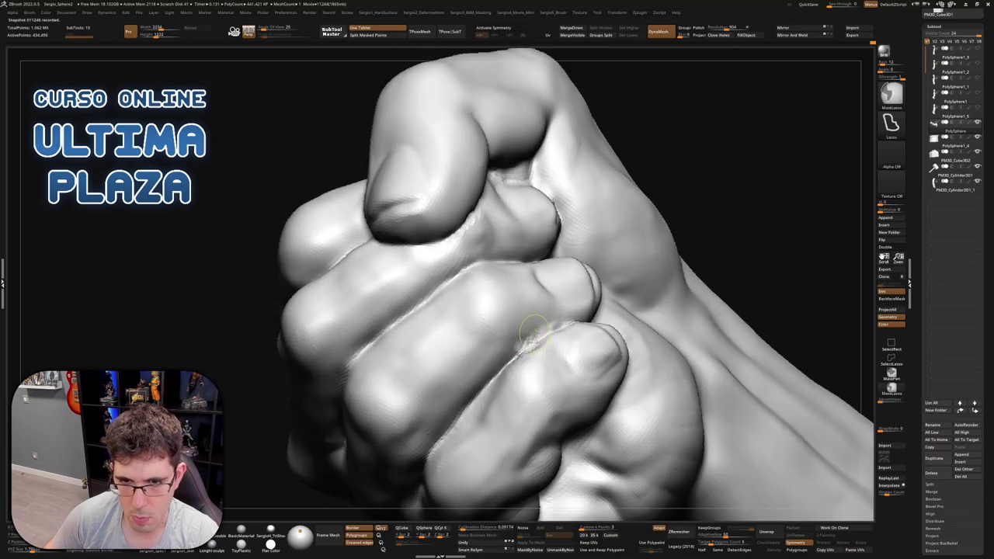
key("shift")
Select the wrist band subtool, view it solo with Polyframe, and hide all but its front sheet
mouse_move(566, 325)
right_mouse_down()
mouse_move(539, 351)
mouse_move(553, 337)
mouse_move(614, 350)
mouse_move(594, 323)
mouse_move(595, 342)
mouse_move(633, 366)
mouse_move(686, 249)
mouse_move(635, 196)
mouse_move(598, 267)
mouse_move(638, 240)
mouse_move(656, 247)
right_mouse_up()
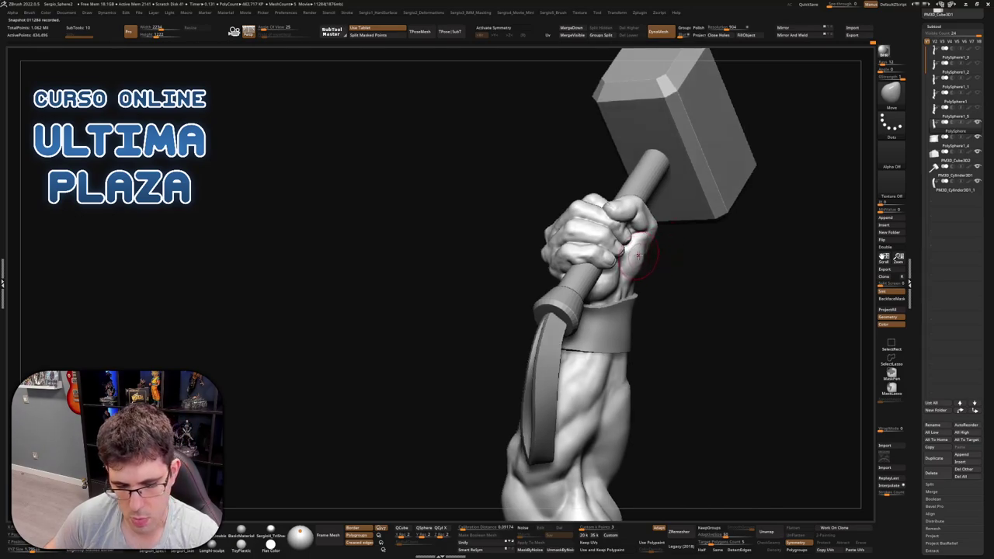
right_click_drag(637, 253, 569, 327)
left_click(650, 261, "ctrl+shift")
key("shift+f")
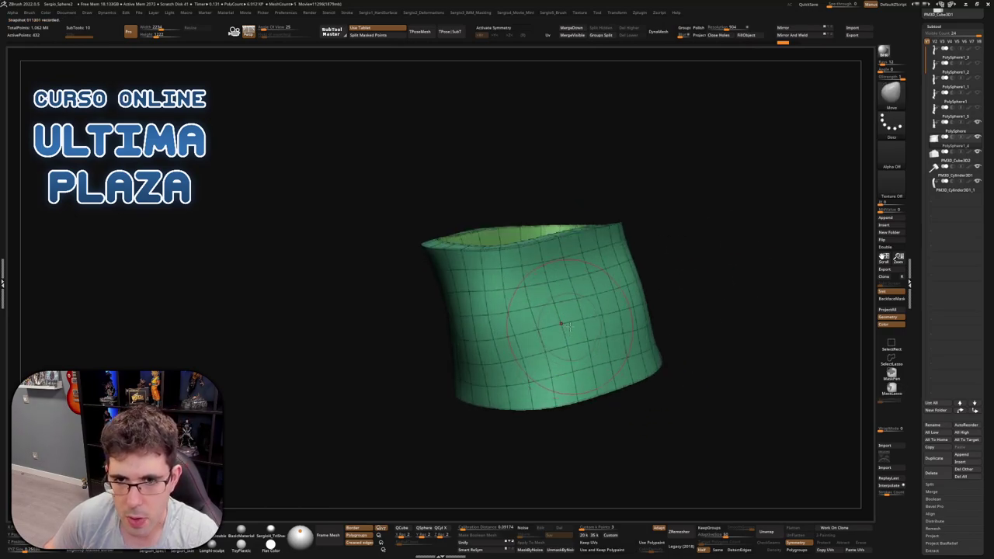
left_click(561, 323, "ctrl+shift")
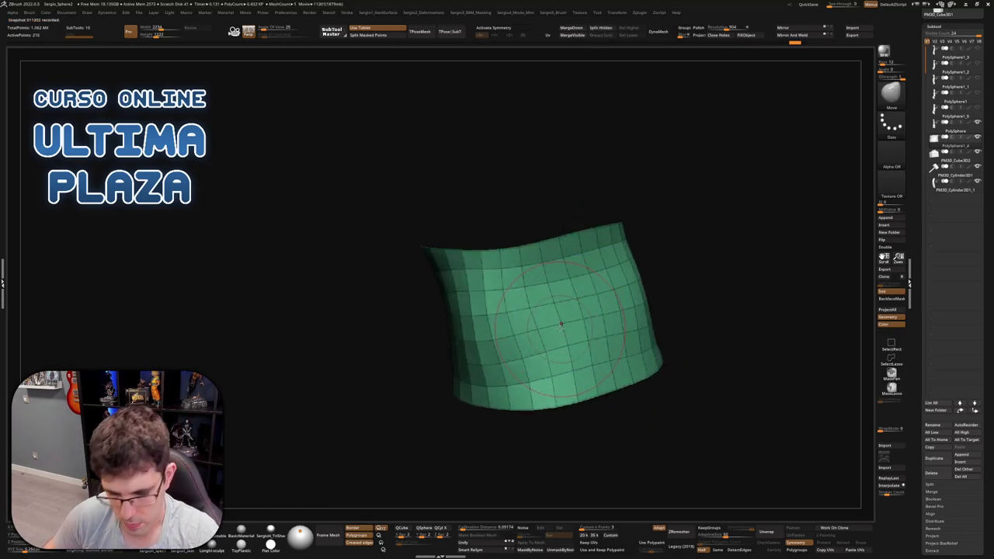
key("shift+f")
Unhide everything and frame the whole arm, hammer and square base
left_click(590, 318, "ctrl+shift")
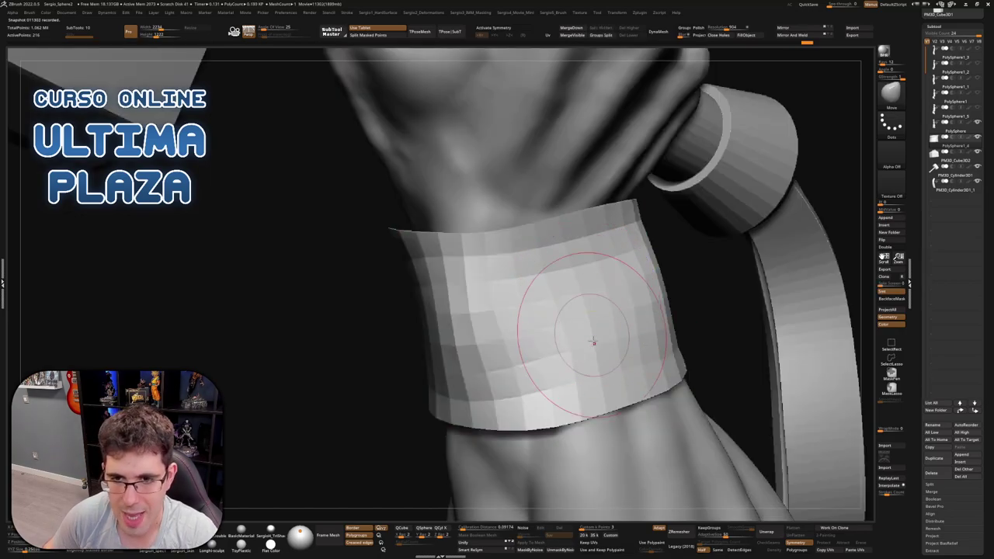
key("f")
right_click_drag(605, 341, 624, 235, "ctrl")
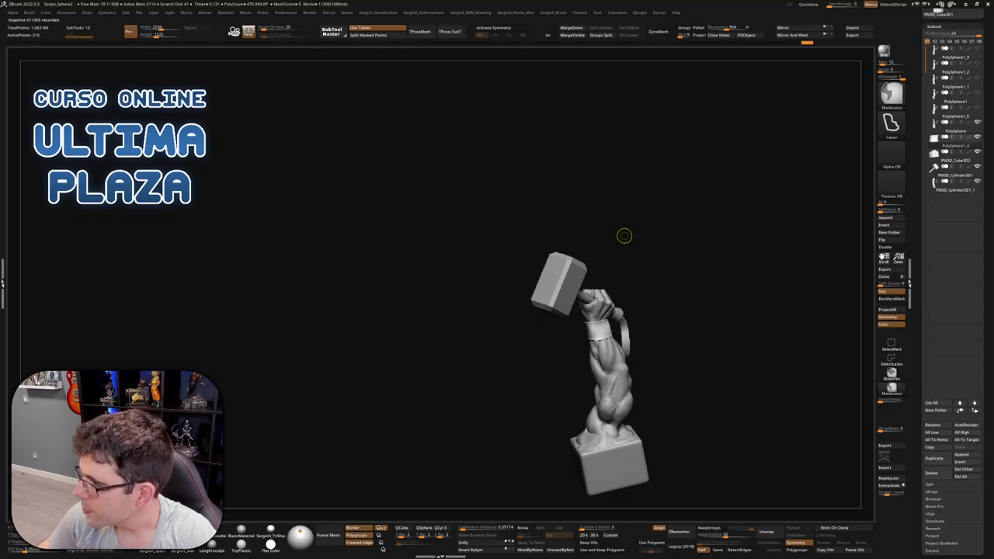
Save the project with Ctrl+S, pause the timelapse recording and save the movie
key("ctrl+s")
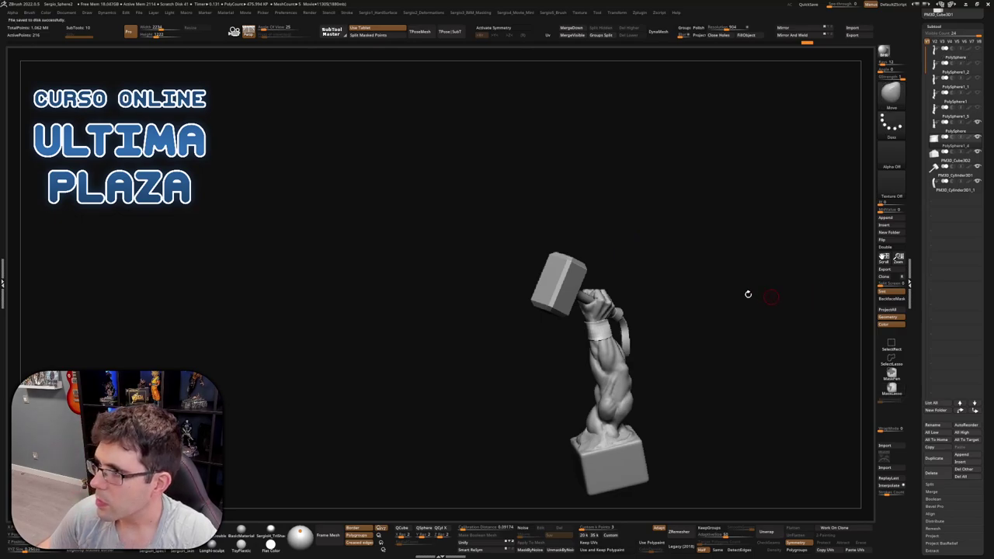
key("space")
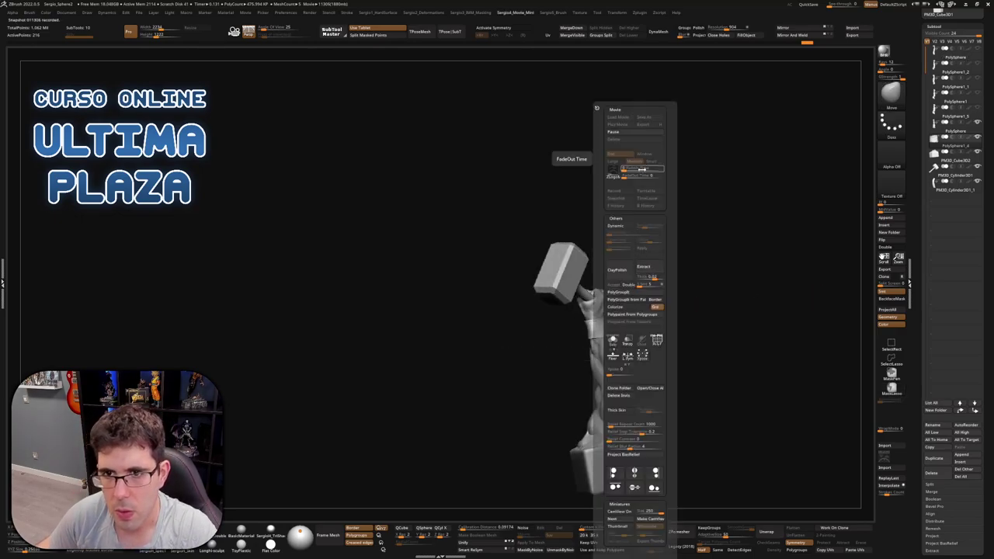
left_click(614, 132)
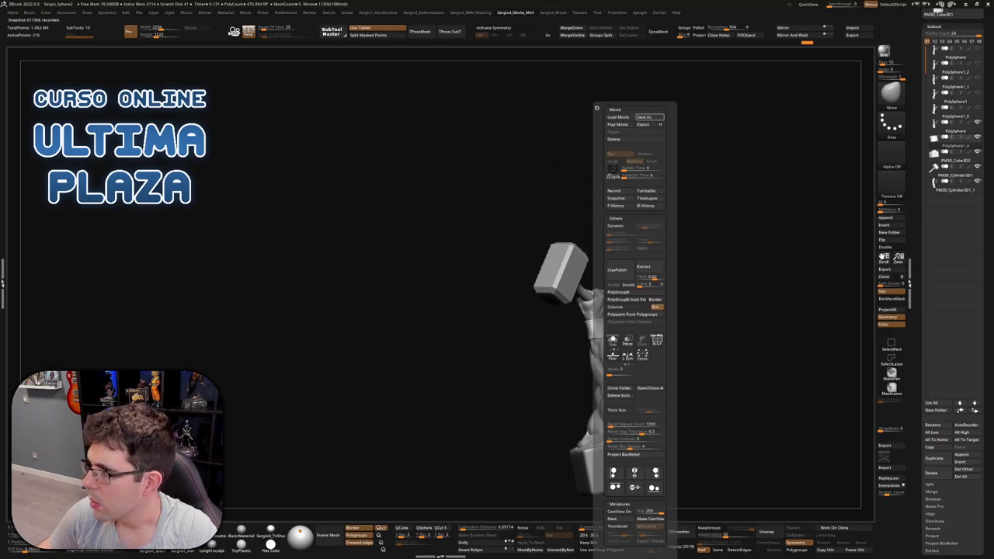
left_click(649, 116)
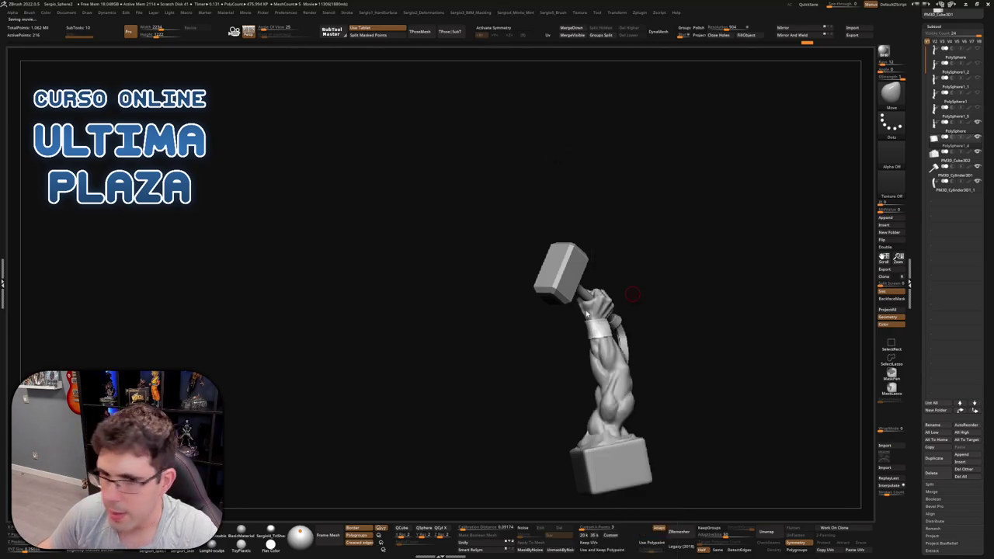
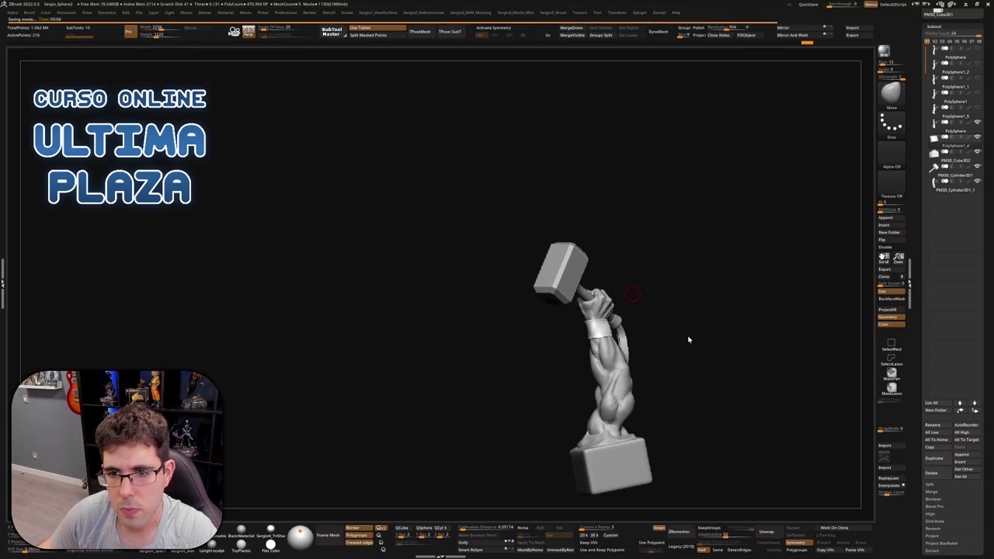
Record a turntable spin of the model, then Solo the wristband
key("m")
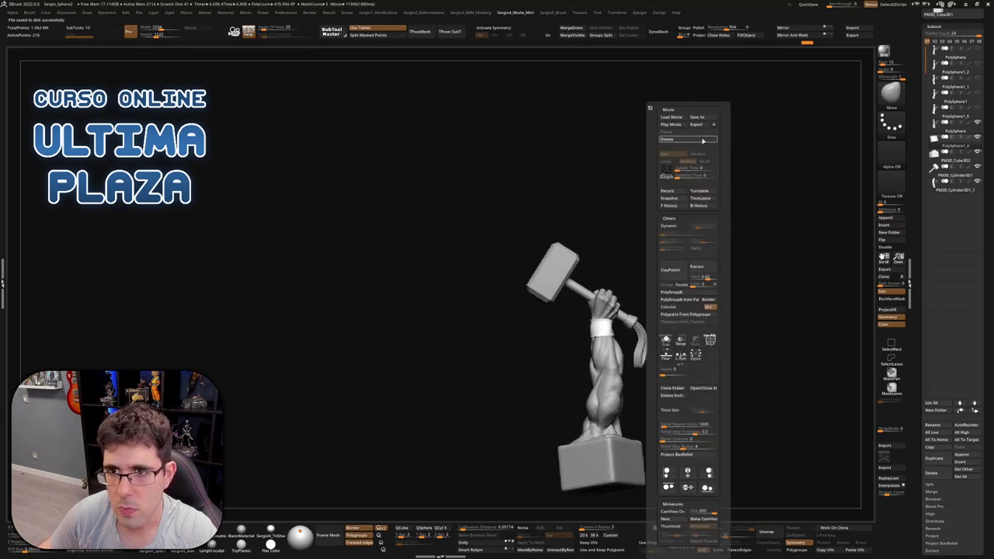
left_click(700, 191)
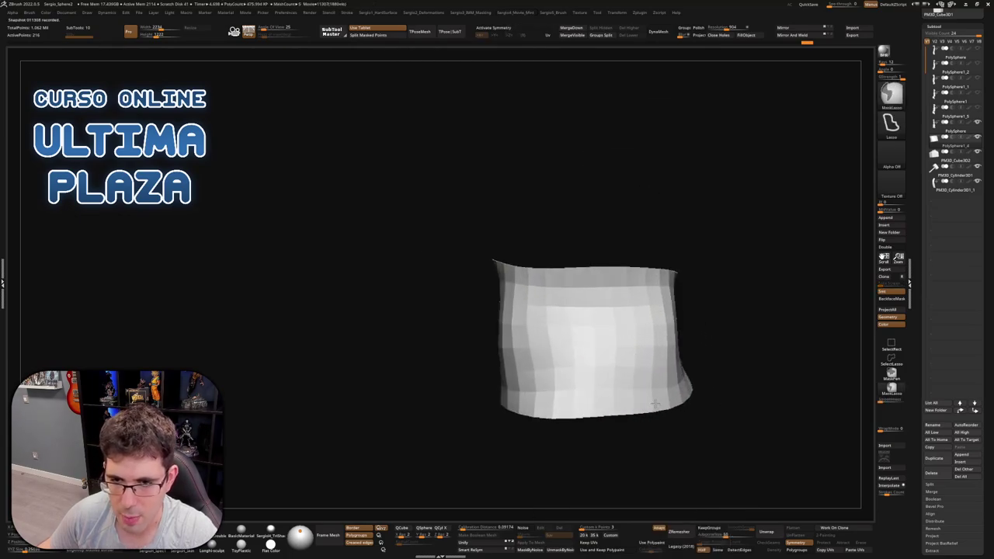
key("shift+f")
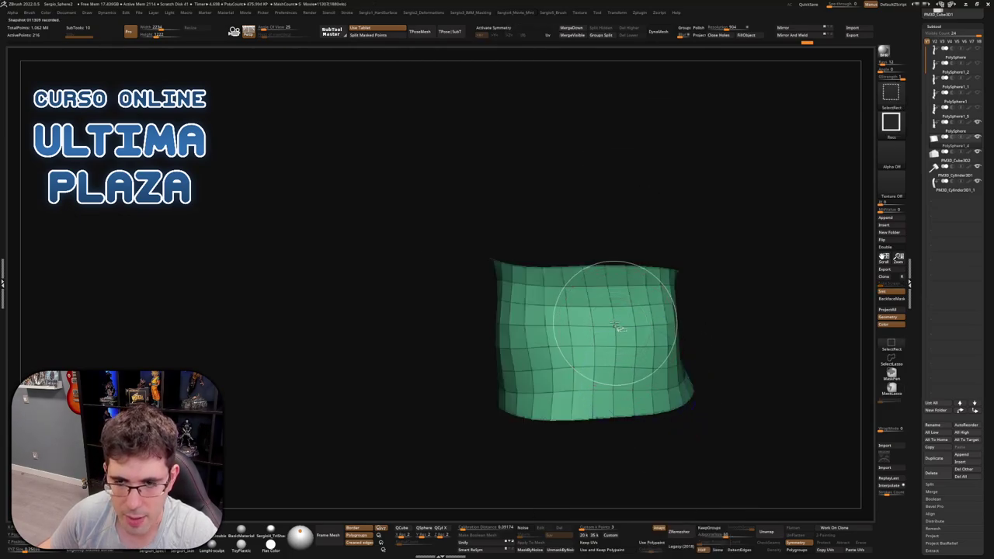
Switch the band to ZModeler and choose the Delete EdgeLoop action
key("b")
key("z")
key("m")
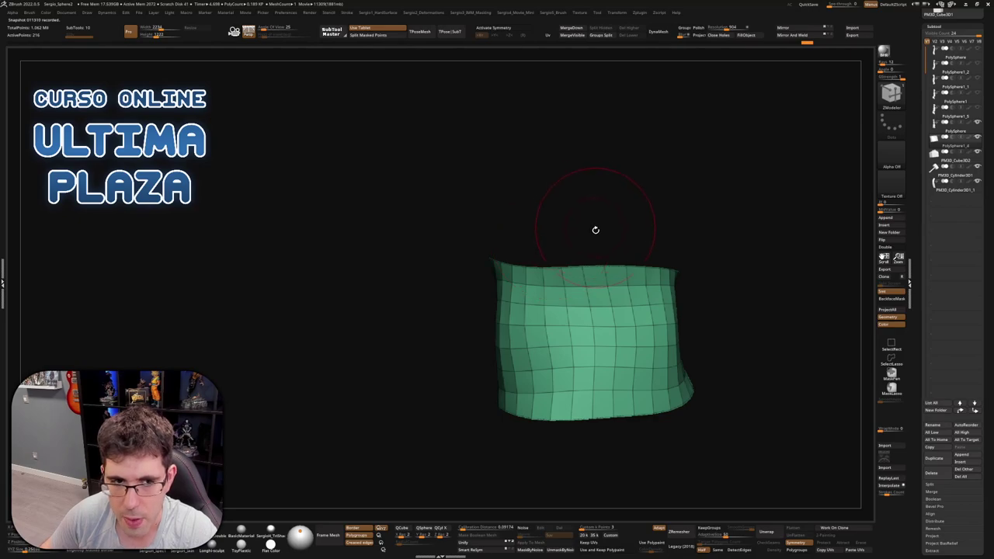
left_click_drag(586, 241, 577, 317)
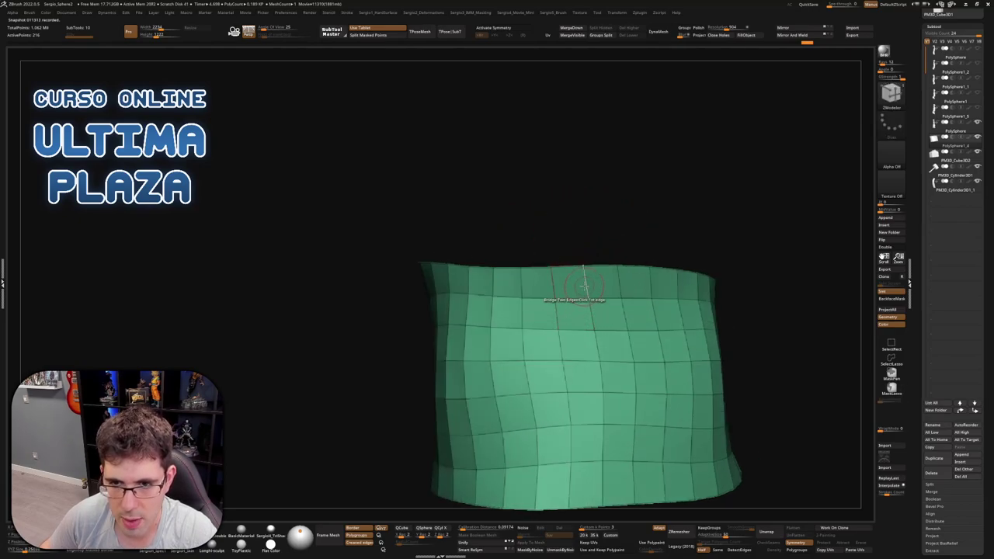
key("space")
left_click(573, 302)
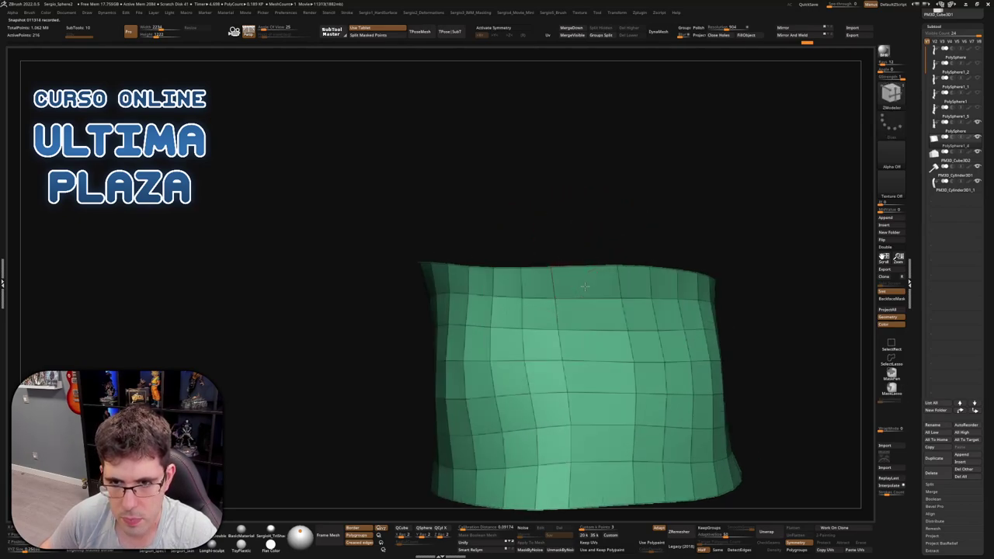
key("ctrl+z")
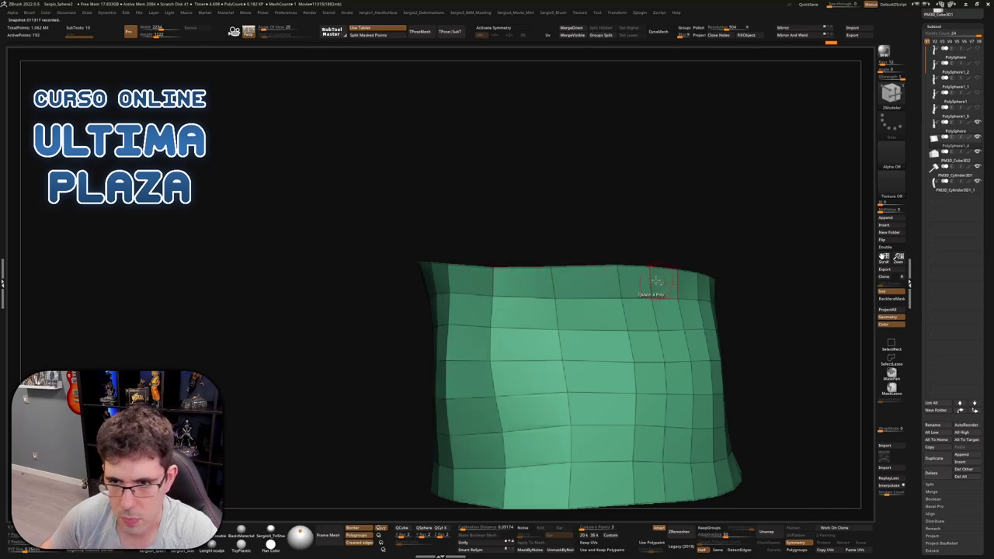
Delete an extra vertical edge loop from the wristband
scroll(649, 282, "down", 3)
right_click_drag(649, 283, 612, 292)
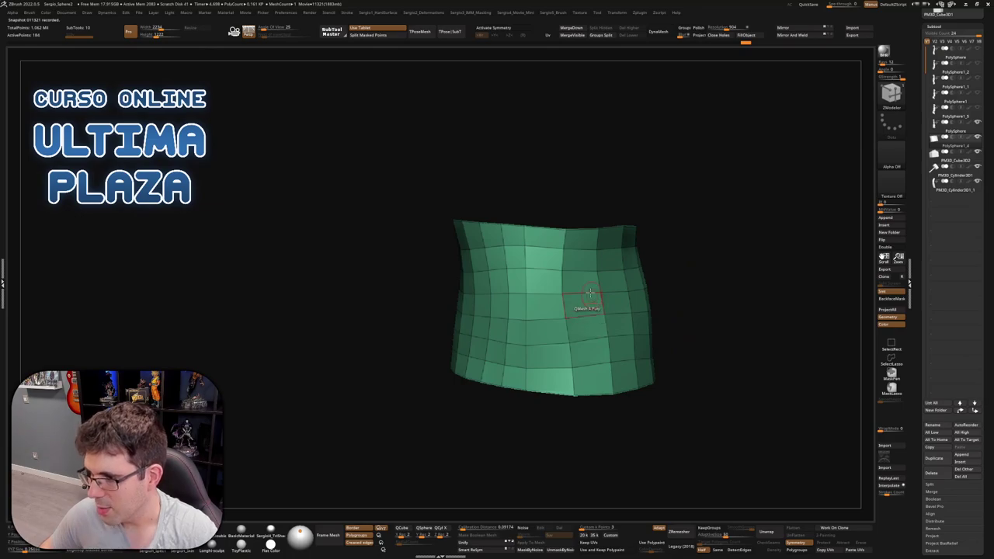
right_click_drag(590, 293, 501, 250)
scroll(501, 250, "up", 3)
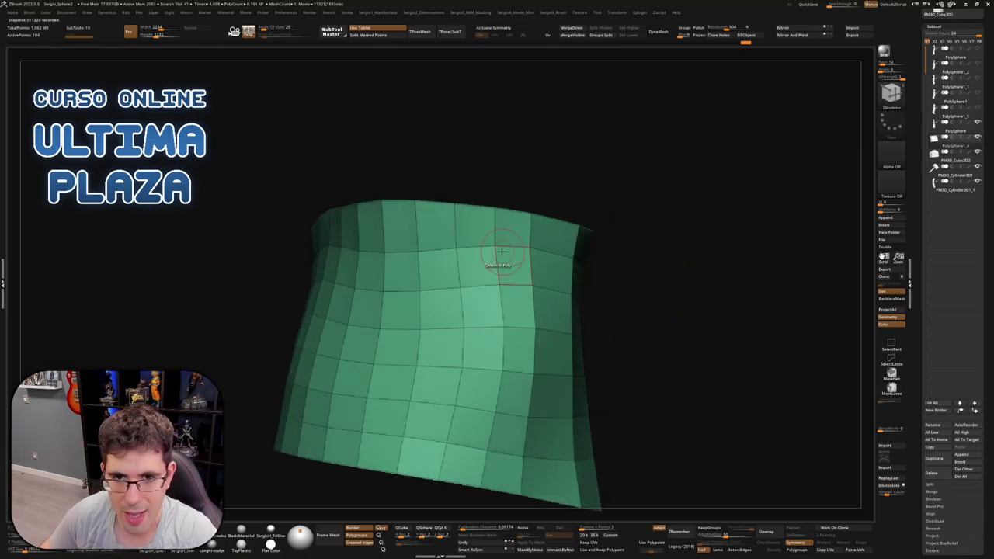
right_click_drag(428, 277, 581, 222, "alt")
right_click_drag(543, 248, 466, 236)
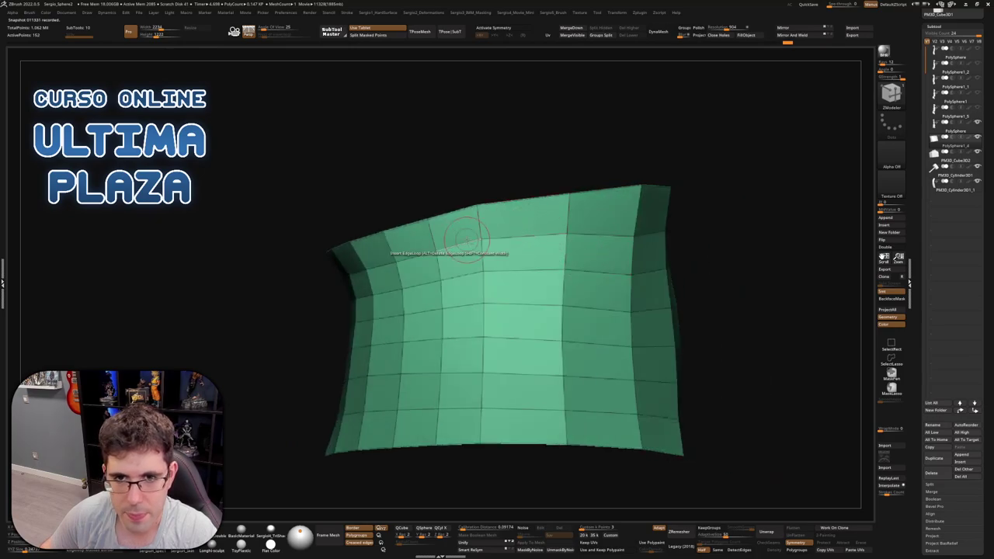
right_click_drag(410, 251, 543, 243)
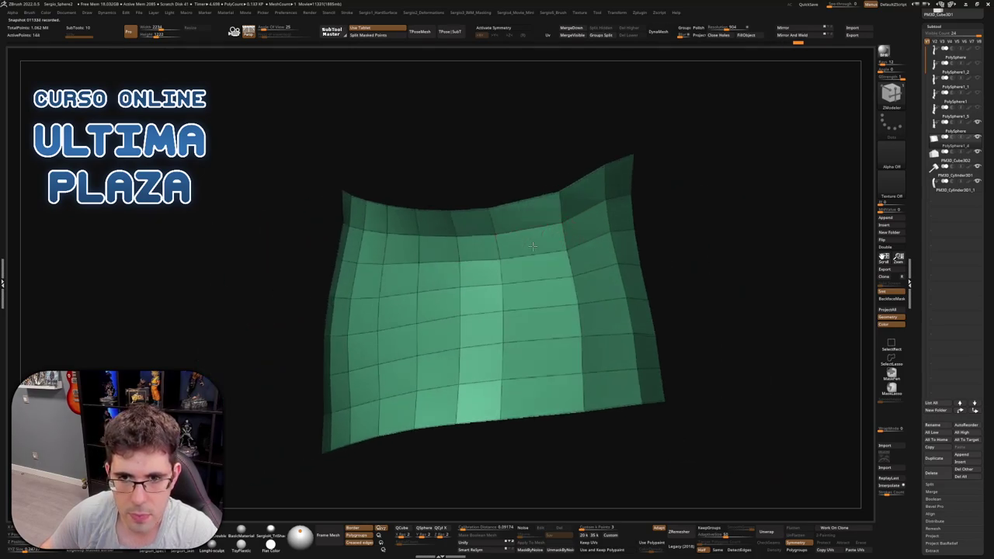
right_click_drag(450, 263, 552, 266)
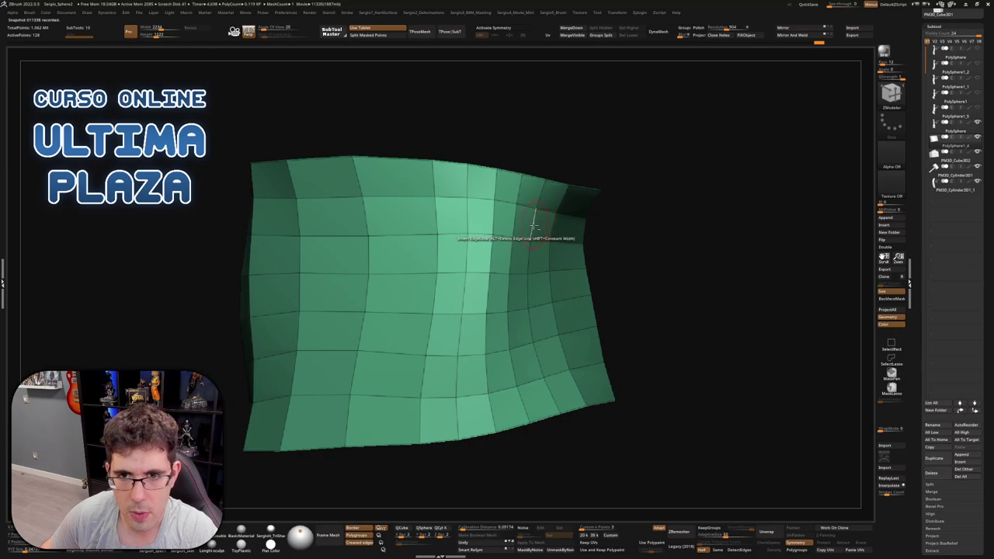
left_click(489, 218, "alt")
mouse_move(478, 272)
right_mouse_down()
mouse_move(469, 278)
mouse_move(512, 276)
mouse_move(481, 279)
mouse_move(483, 289)
right_mouse_up()
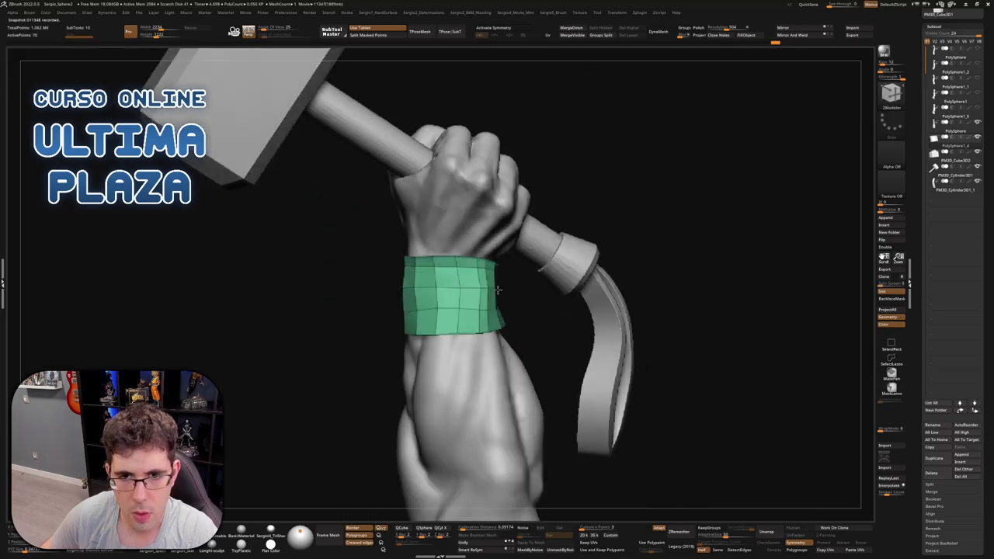
Apply Deformation > Polish By Groups to round and tighten the wristband, then inspect it
key("space")
left_click_drag(476, 220, 493, 234)
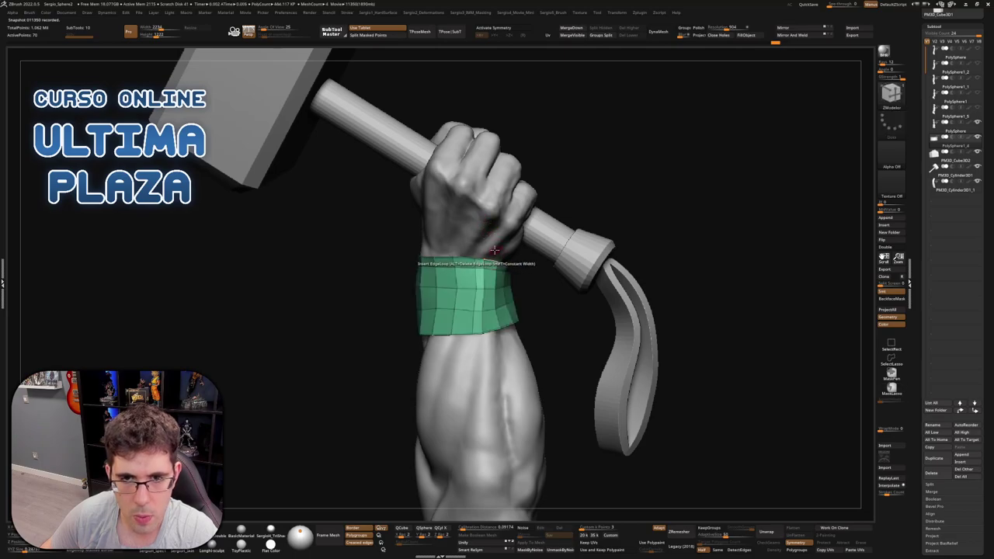
key("space")
right_click_drag(459, 211, 371, 276, "alt")
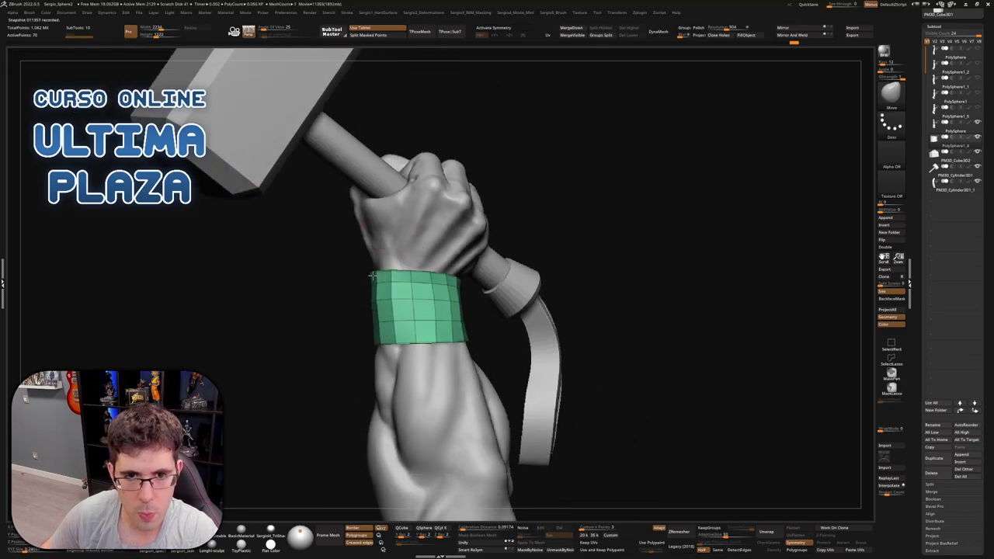
right_click_drag(383, 329, 594, 290)
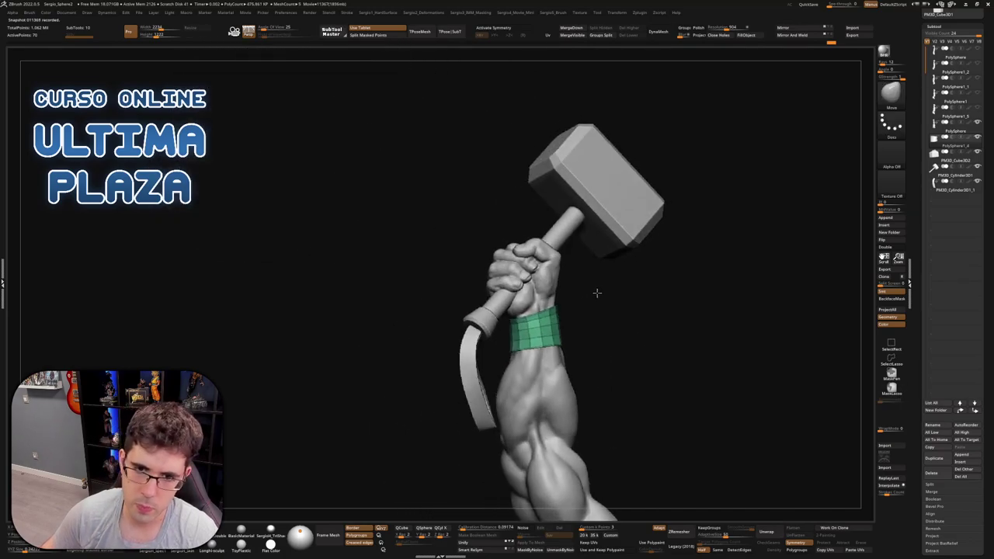
right_click_drag(554, 321, 621, 209, "ctrl")
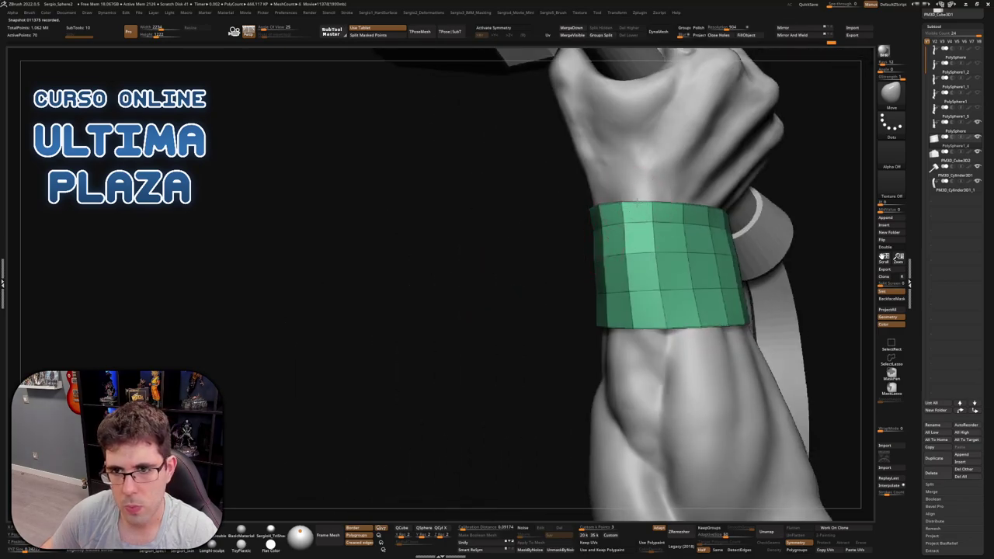
right_click_drag(689, 201, 606, 258)
Duplicate the wristband as a new subtool and Solo the copy
key("ctrl+shift+d")
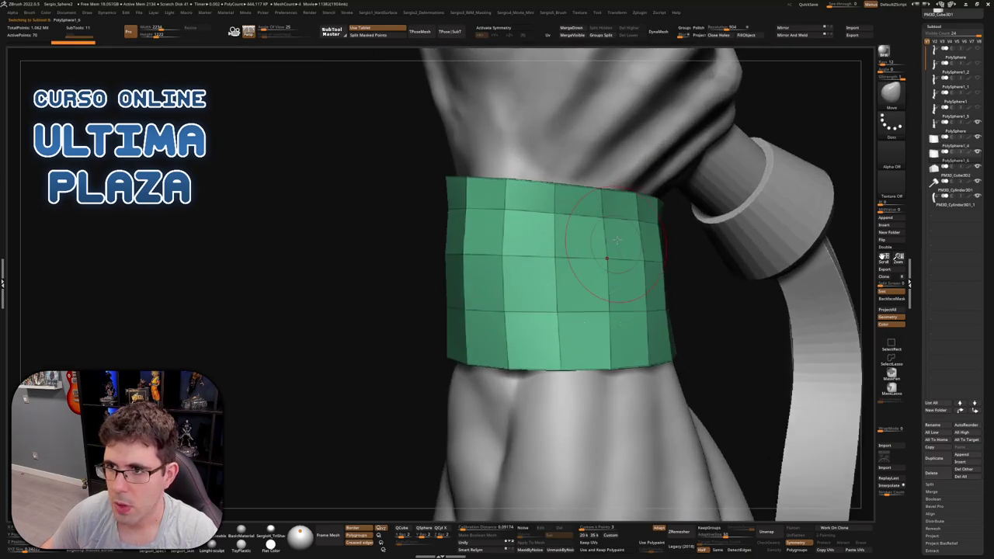
key("ctrl+shift+s")
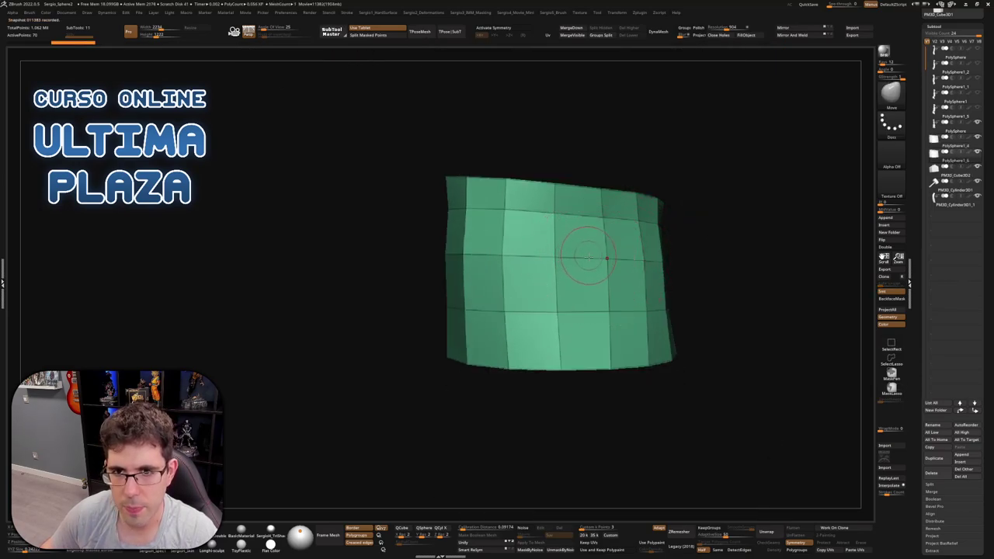
key("space")
mouse_move(585, 282)
right_mouse_down()
mouse_move(532, 310)
mouse_move(579, 275)
right_mouse_up()
key("shift+space")
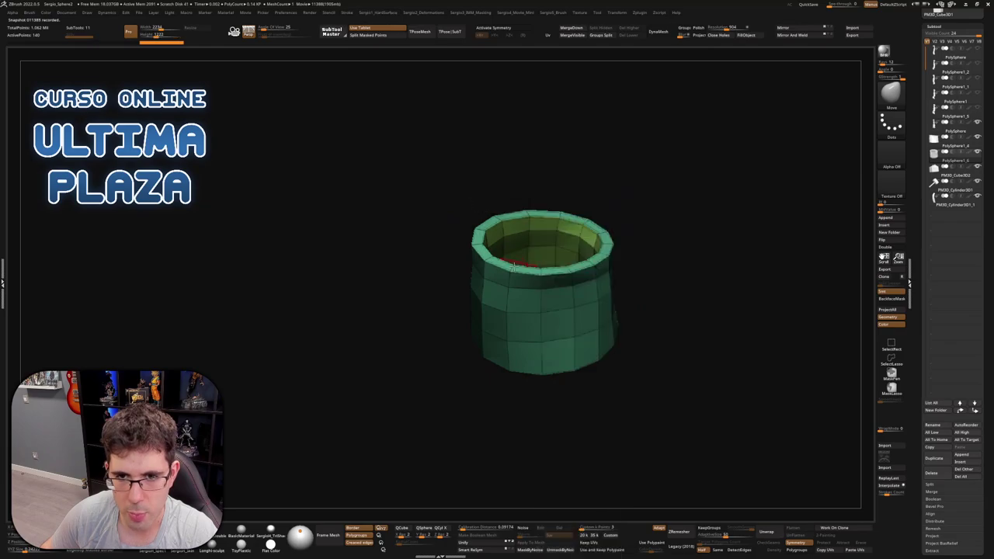
key("ctrl+shift+s")
right_click_drag(512, 266, 916, 179)
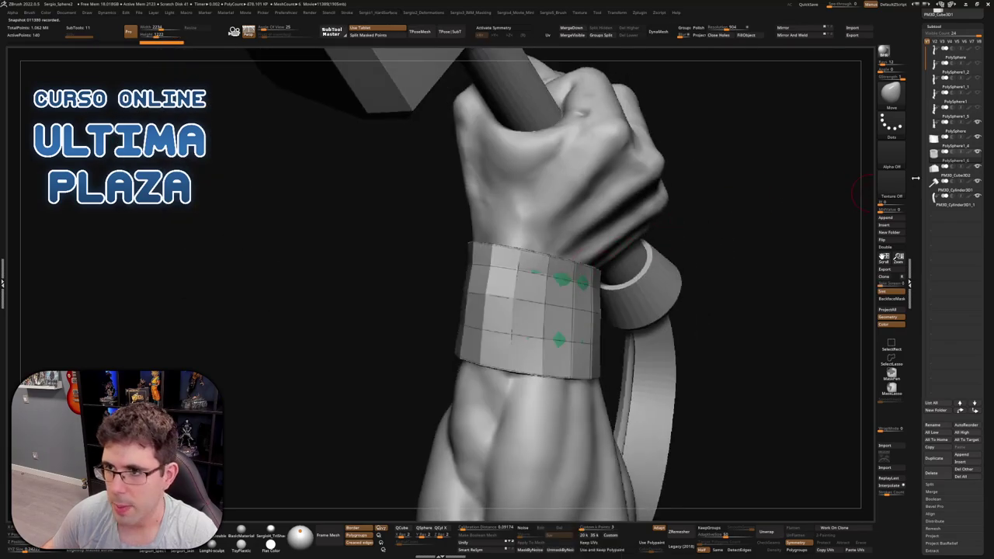
key("ctrl+shift+s")
right_click_drag(699, 257, 513, 361)
Insert an edge loop into the wristband cylinder with ZModeler
key("b")
key("z")
key("m")
key("space")
left_click(508, 349)
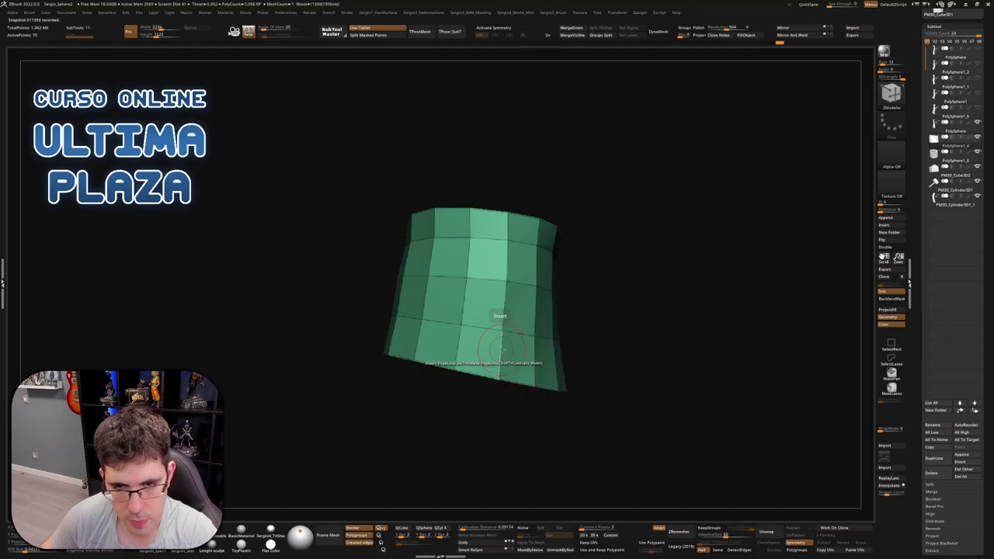
left_click(502, 350)
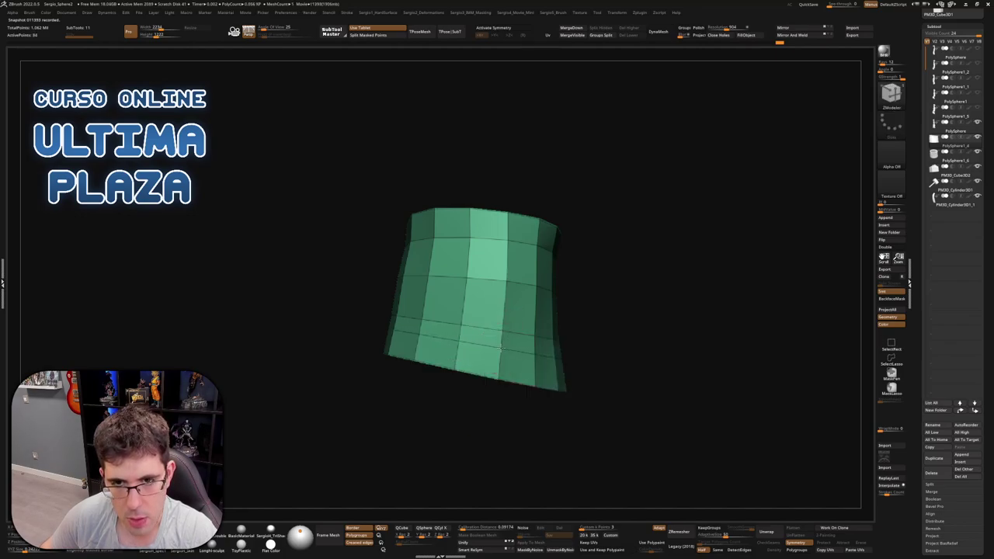
right_click_drag(502, 349, 566, 331)
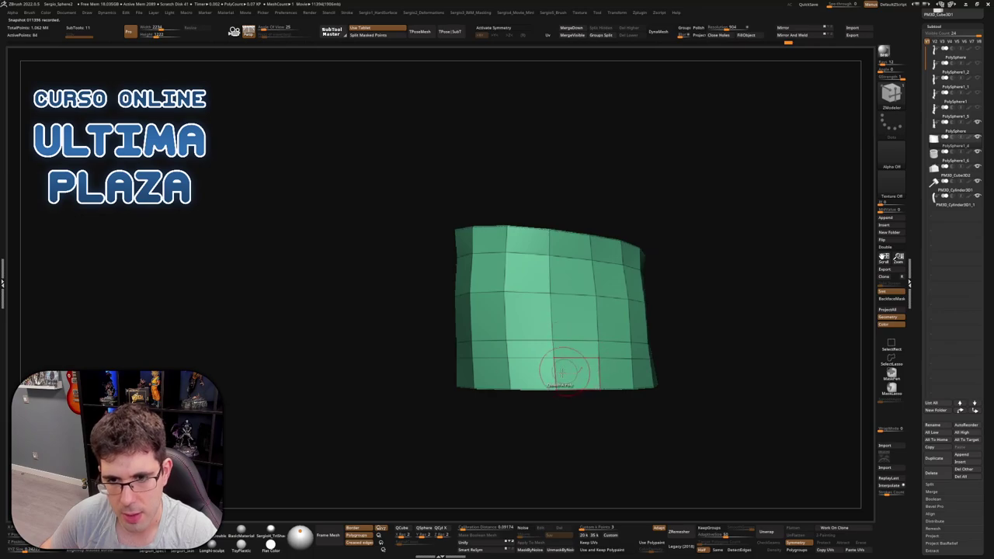
Hide ring polygons and invert visibility so only the top and bottom rings remain
key("ctrl+shift")
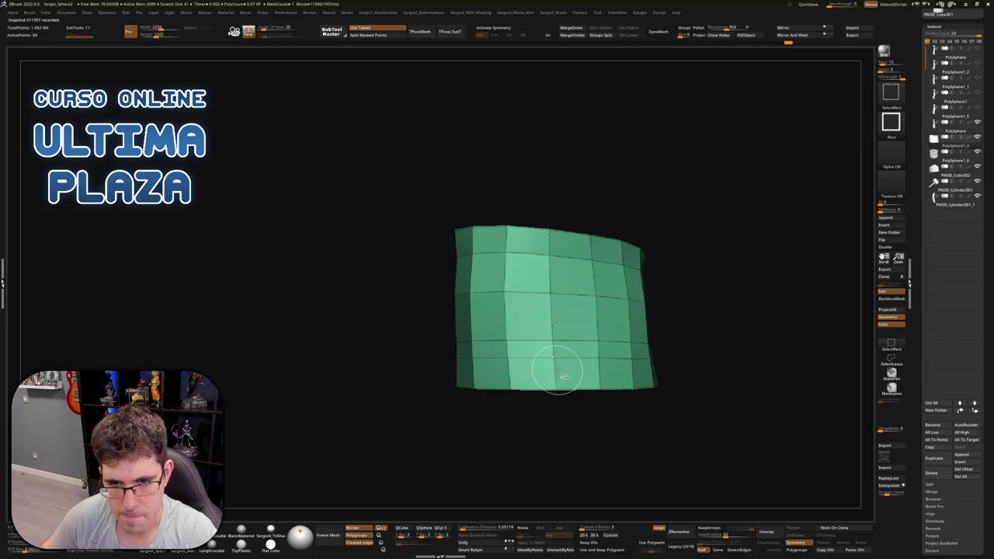
left_click_drag(542, 381, 556, 363, "ctrl+alt+shift")
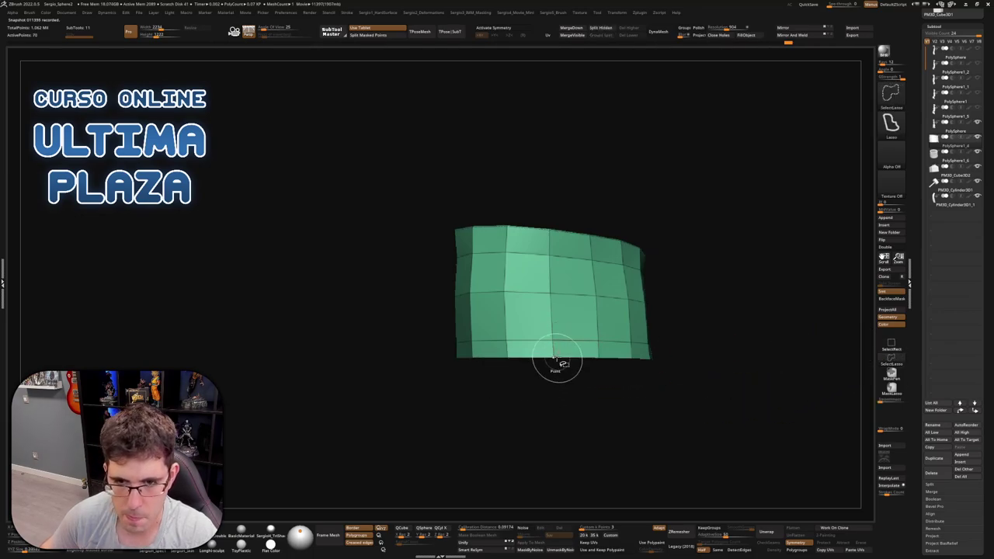
left_click(554, 240, "ctrl+alt+shift")
left_click_drag(652, 178, 653, 253, "ctrl+shift")
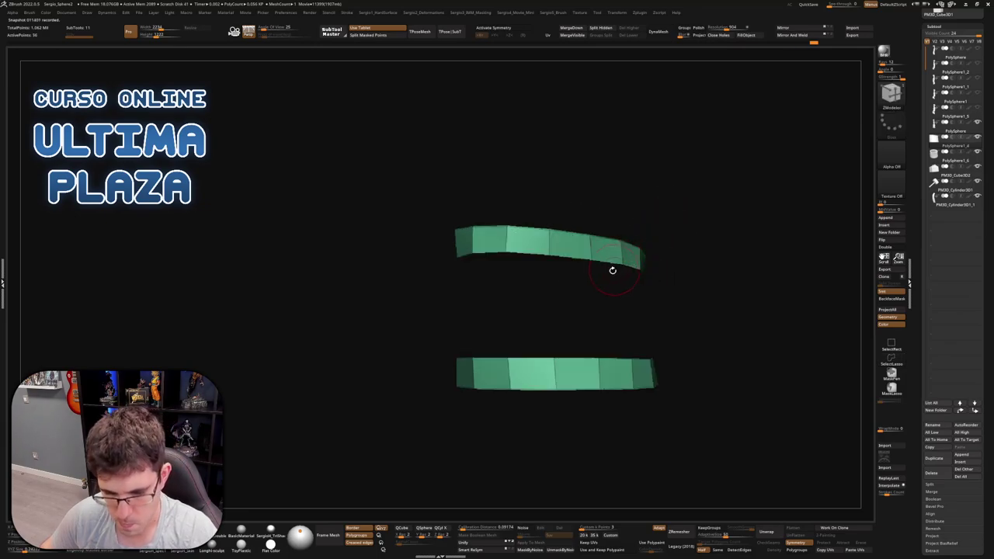
Lower the Panel Loops Thickness of the wrist rings and view the full arm
key("ctrl+h")
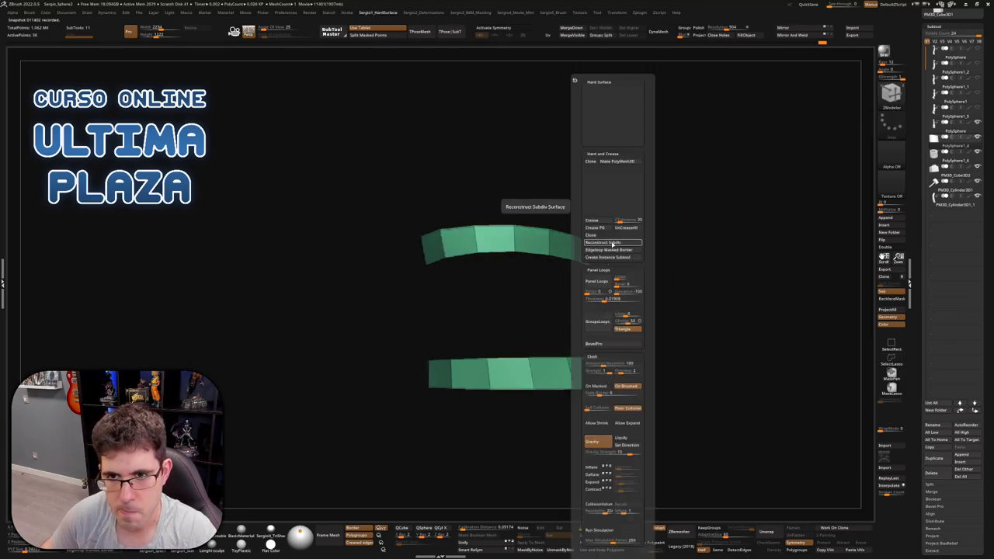
left_click_drag(631, 299, 605, 300)
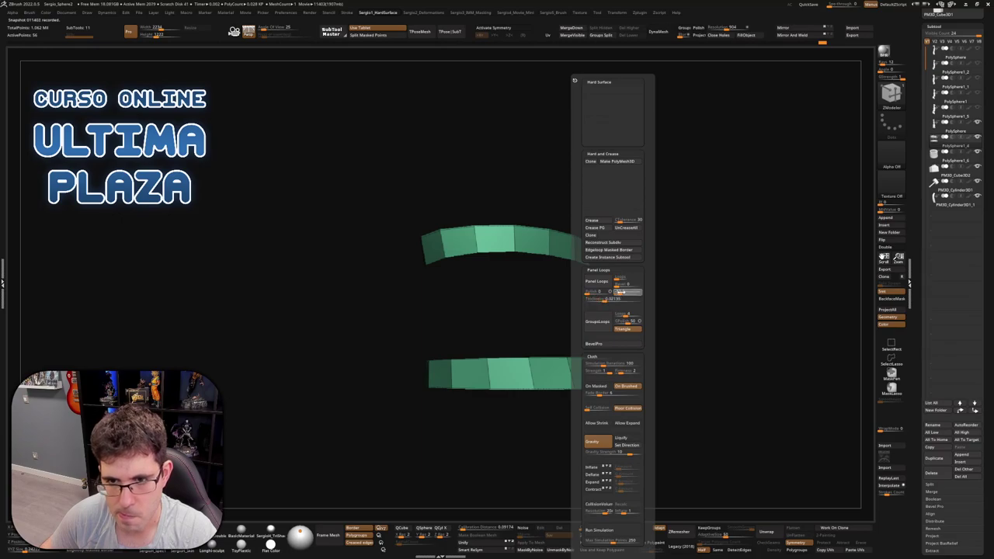
left_click_drag(613, 295, 599, 310)
key("h")
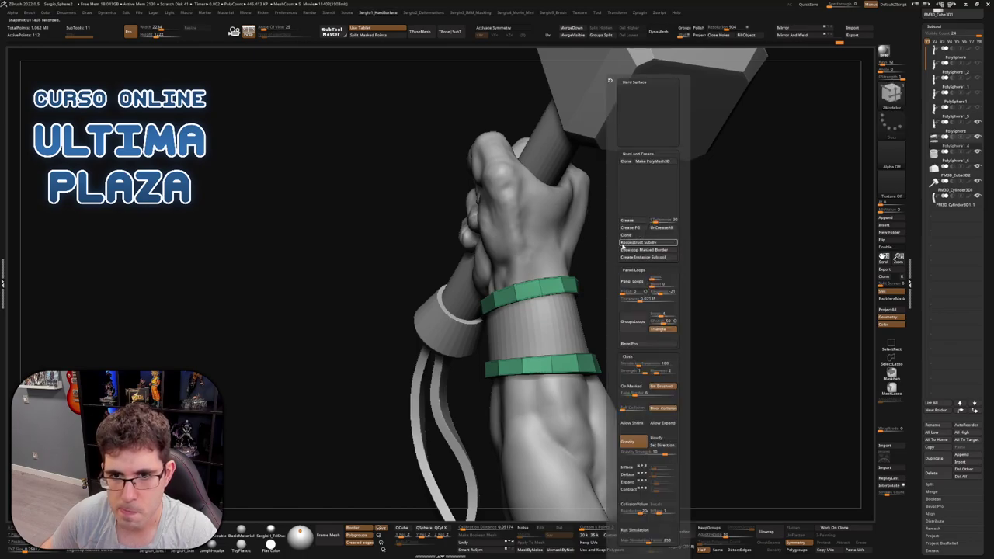
left_click_drag(599, 267, 603, 317)
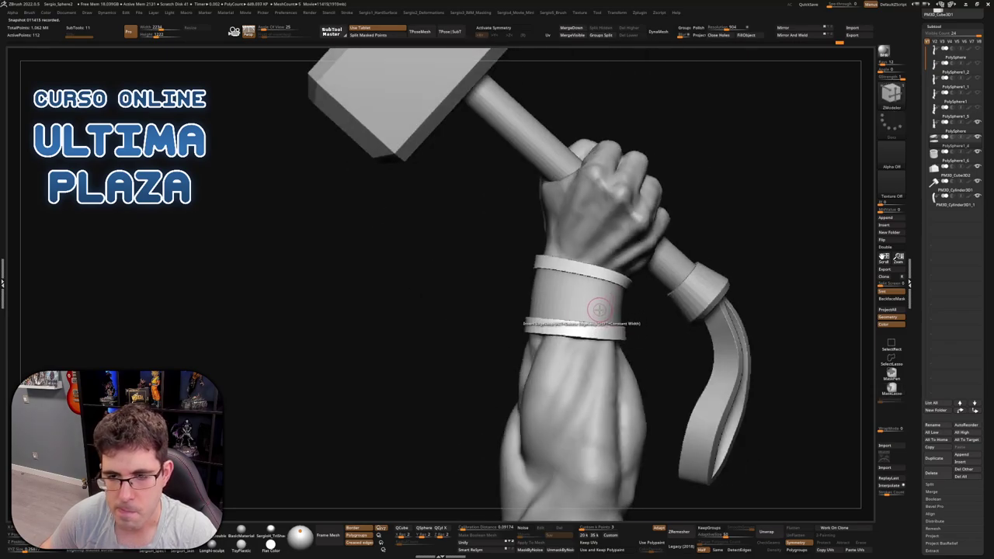
Frame and orbit out to view the whole hammer-arm statue and its base
mouse_move(599, 310)
right_mouse_down()
mouse_move(582, 314)
mouse_move(601, 318)
right_mouse_up()
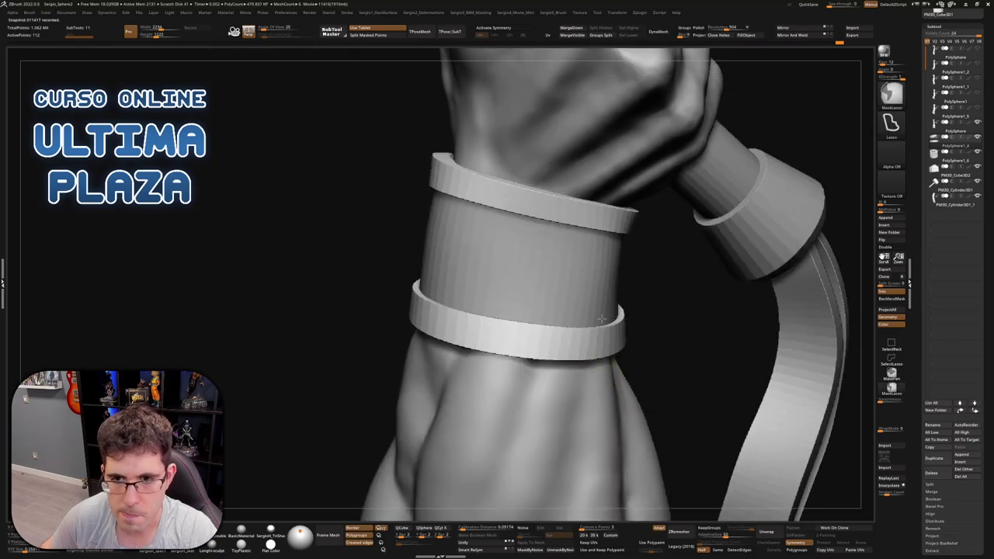
key("f")
right_click_drag(627, 362, 621, 291)
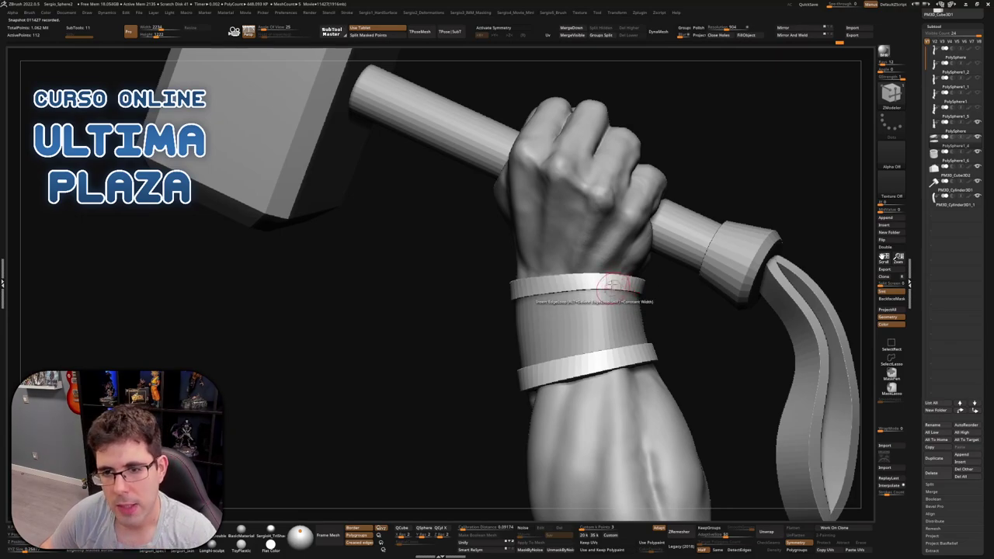
right_click_drag(614, 286, 812, 181, "ctrl")
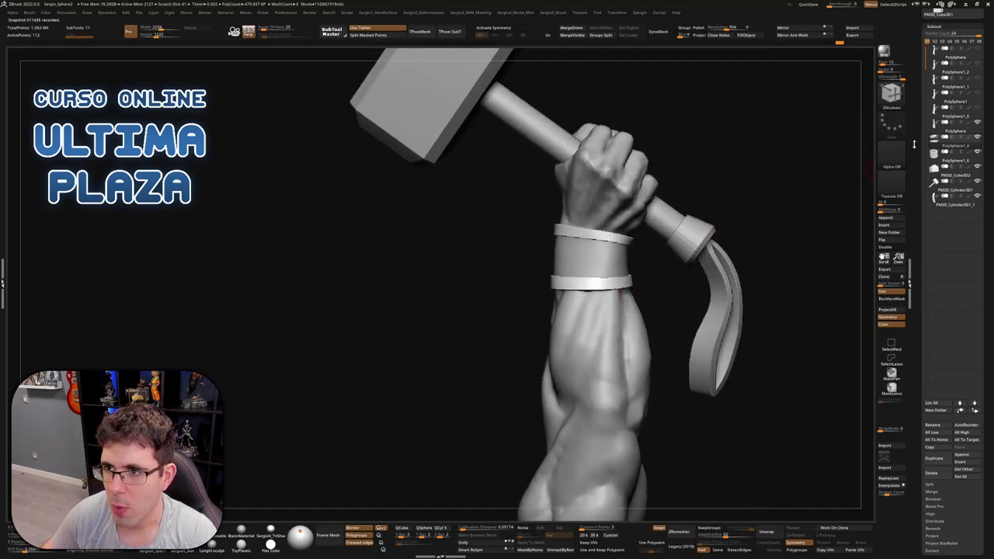
Solo the wristband at SDiv 1 with Polyframe on and pick ZModeler edge loop insertion
left_click(631, 285, "alt")
left_click(630, 283, "alt")
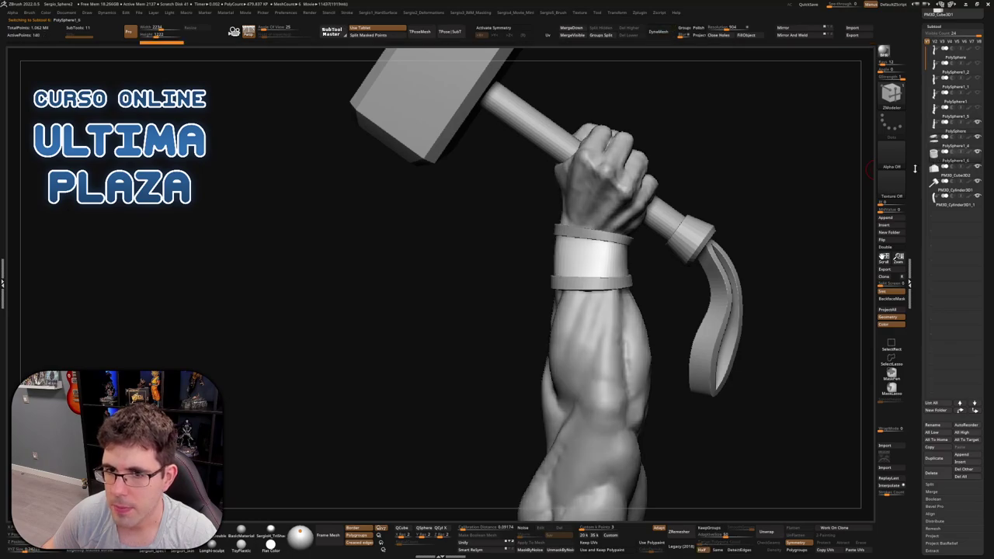
key("ctrl+shift+s")
key("f")
key("shift+f")
key("shift+d")
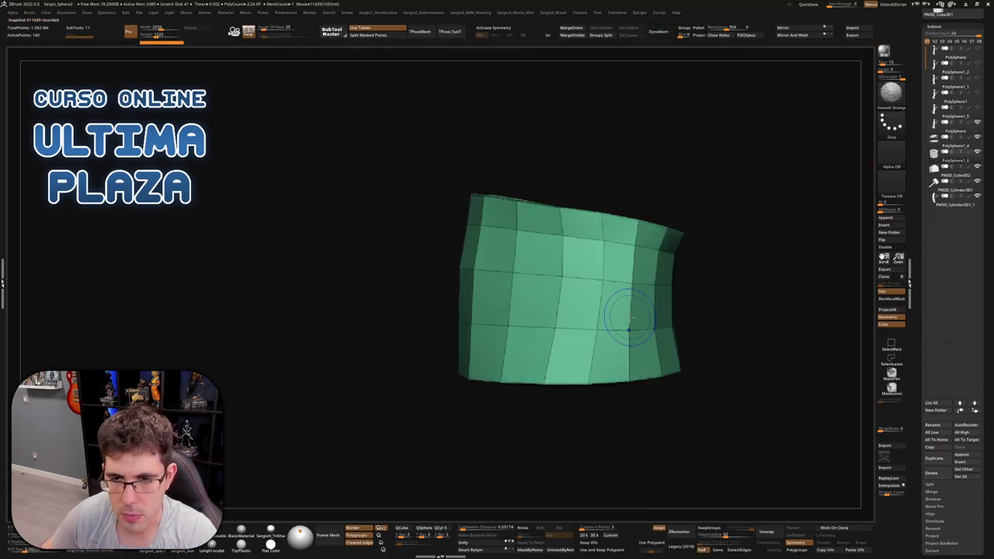
mouse_move(612, 354)
right_mouse_down()
mouse_move(578, 351)
mouse_move(610, 356)
mouse_move(595, 361)
right_mouse_up()
key("space")
left_click(590, 347)
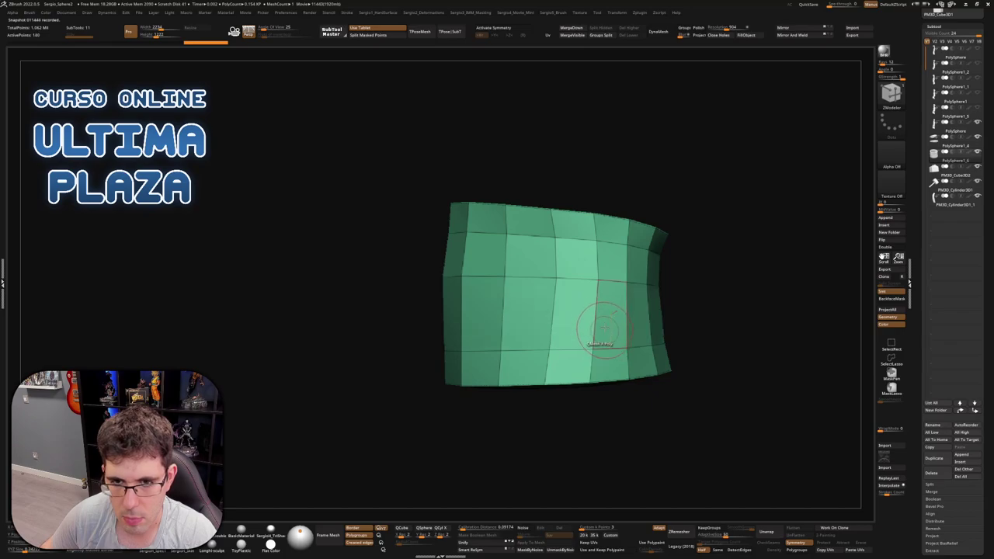
QMesh raised rims outward from the wristband's bottom and top polyloops
left_click(598, 298)
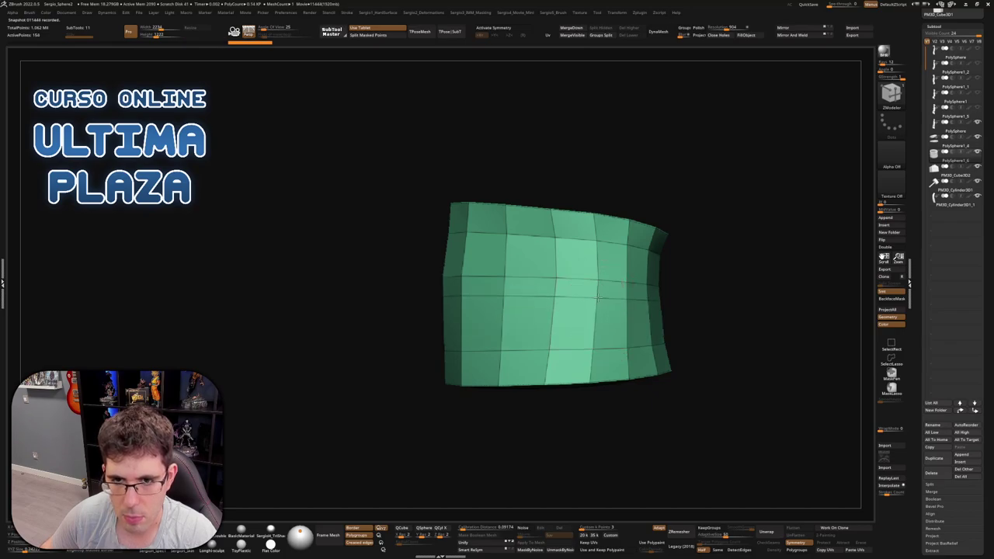
key("ctrl+z")
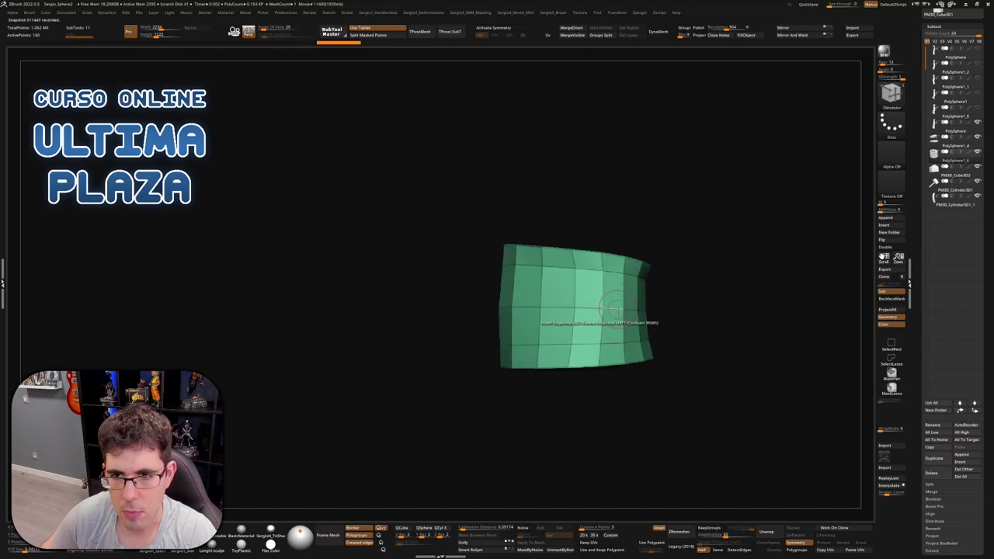
scroll(621, 396, "up", 3)
key("space")
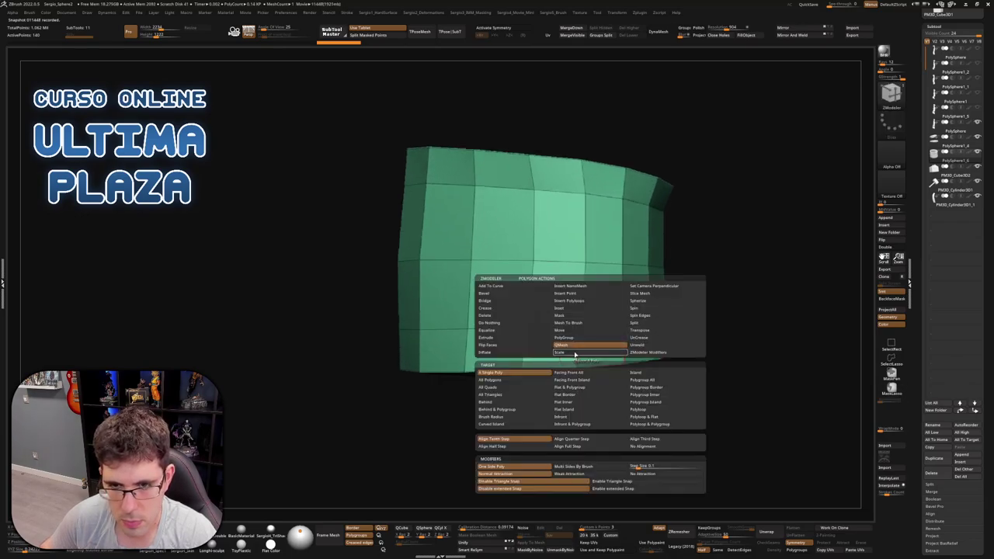
left_click(654, 417)
right_click_drag(532, 350, 531, 347)
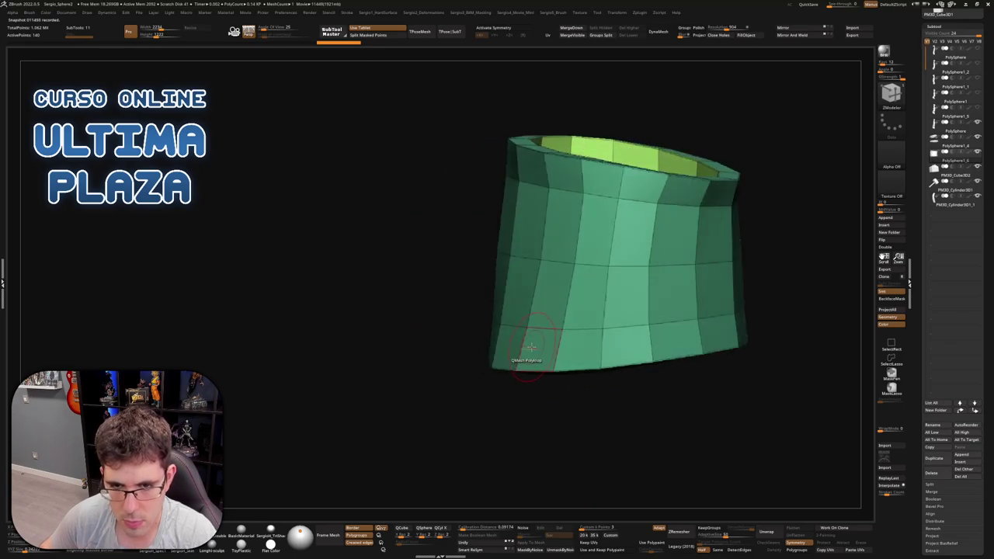
left_click_drag(530, 346, 515, 351)
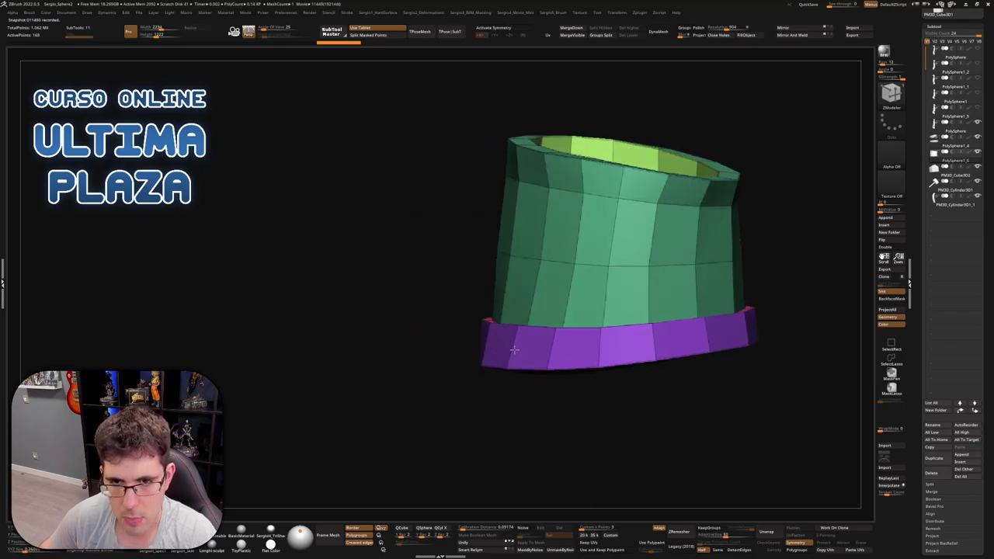
left_click(589, 181)
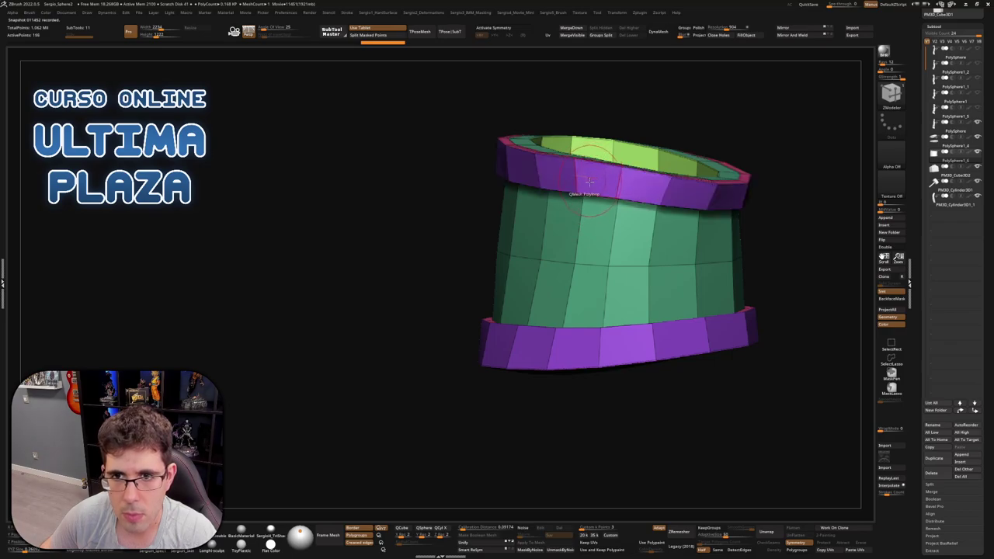
mouse_move(590, 181)
right_mouse_down()
mouse_move(637, 216)
mouse_move(661, 289)
mouse_move(688, 222)
right_mouse_up()
Crease the complete edge loops, then turn off Polyframe to see the full arm
key("space")
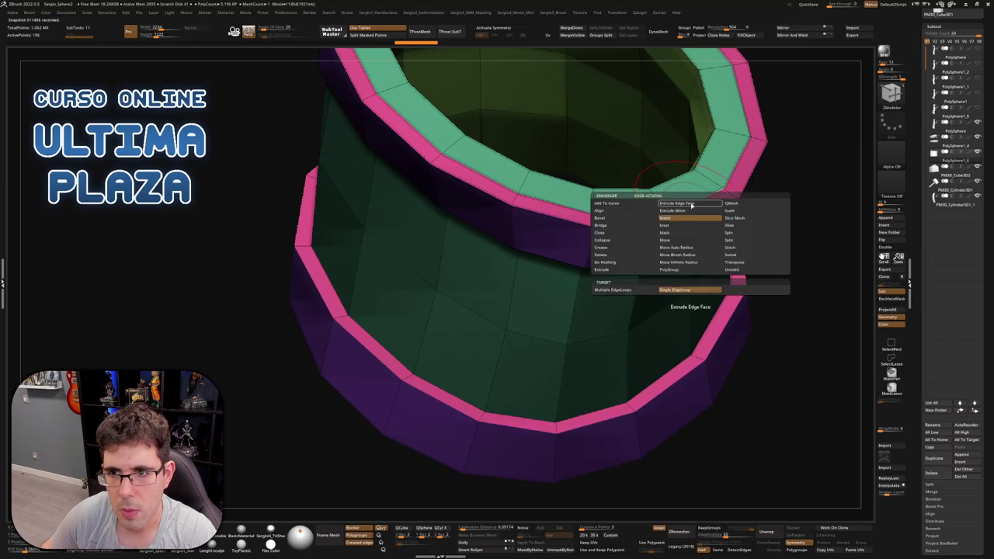
left_click(639, 250)
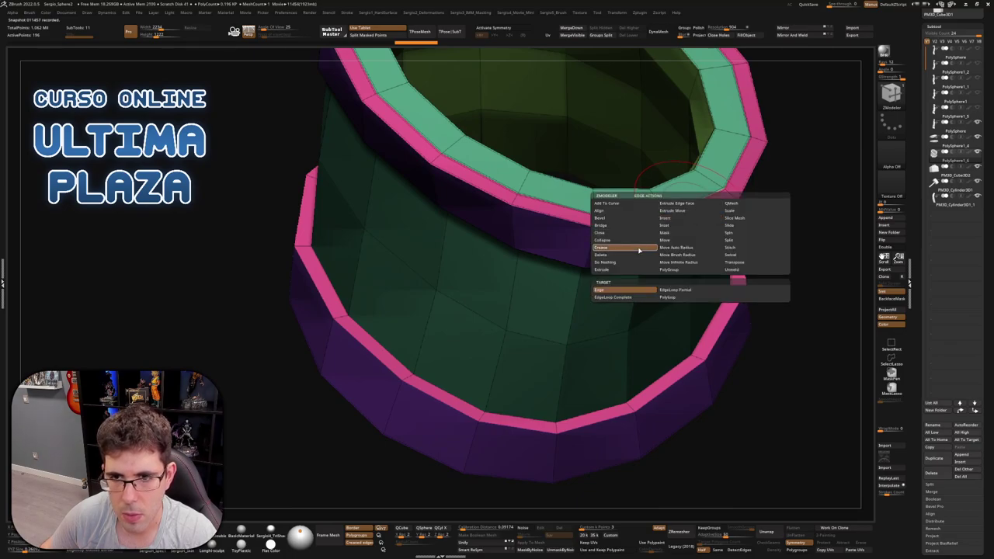
left_click(638, 300)
key("h")
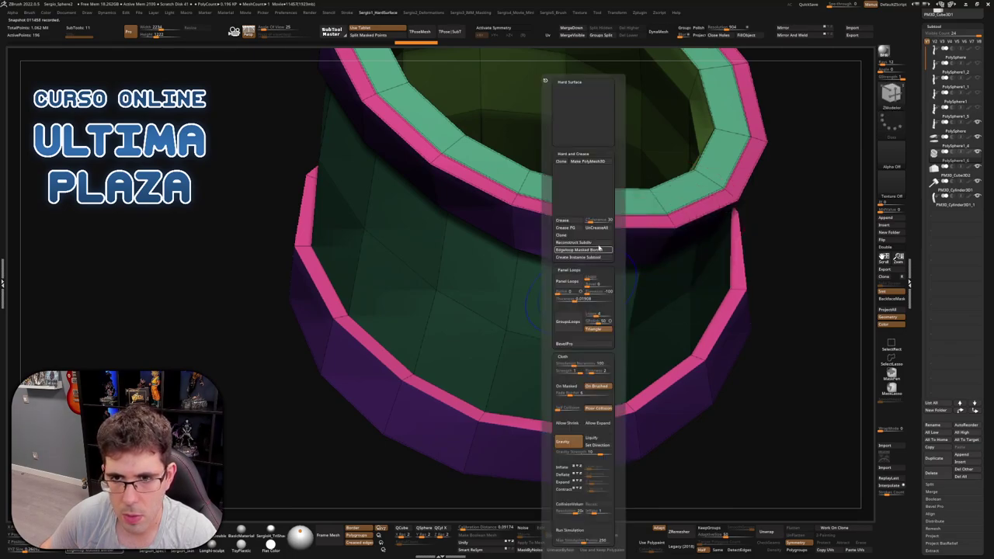
key("h")
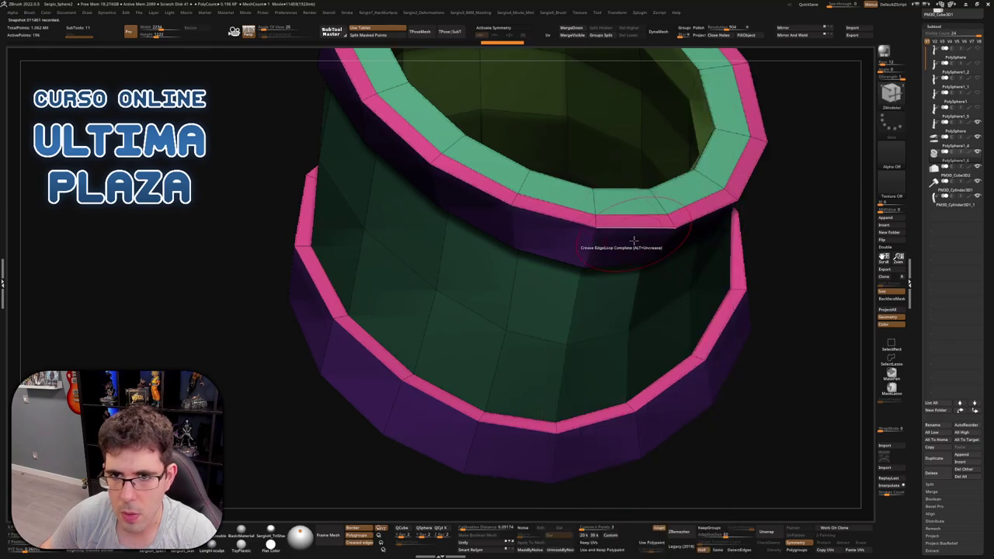
mouse_move(632, 240)
right_mouse_down()
mouse_move(638, 299)
mouse_move(613, 341)
mouse_move(599, 344)
mouse_move(637, 378)
mouse_move(648, 338)
mouse_move(543, 303)
mouse_move(587, 302)
right_mouse_up()
key("shift+f")
key("b")
key("m")
key("v")
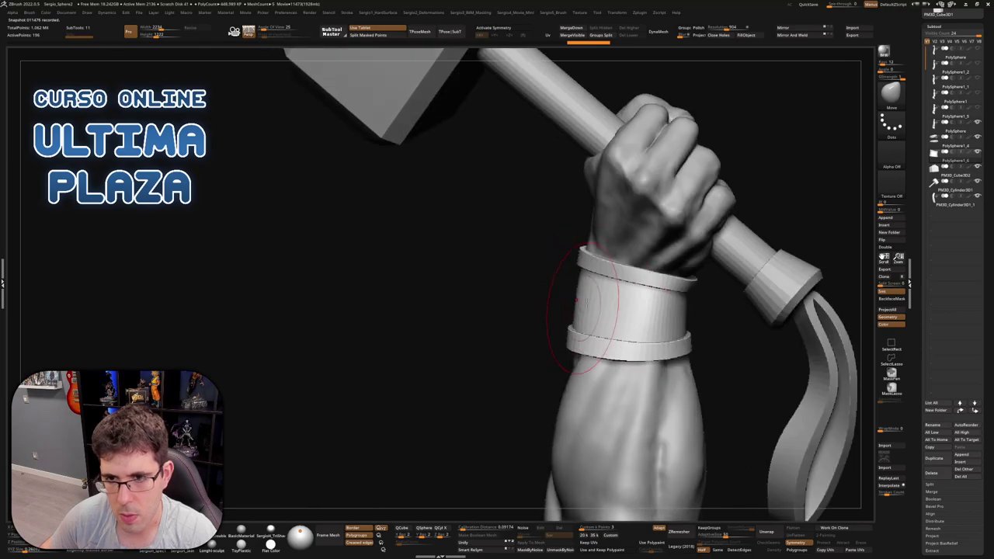
left_click(934, 147, "shift")
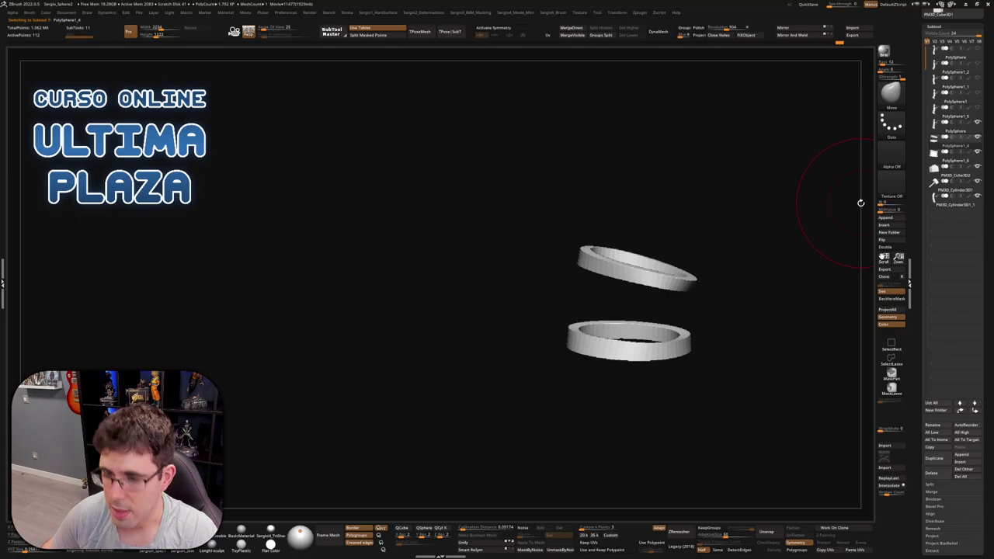
key("ctrl+b")
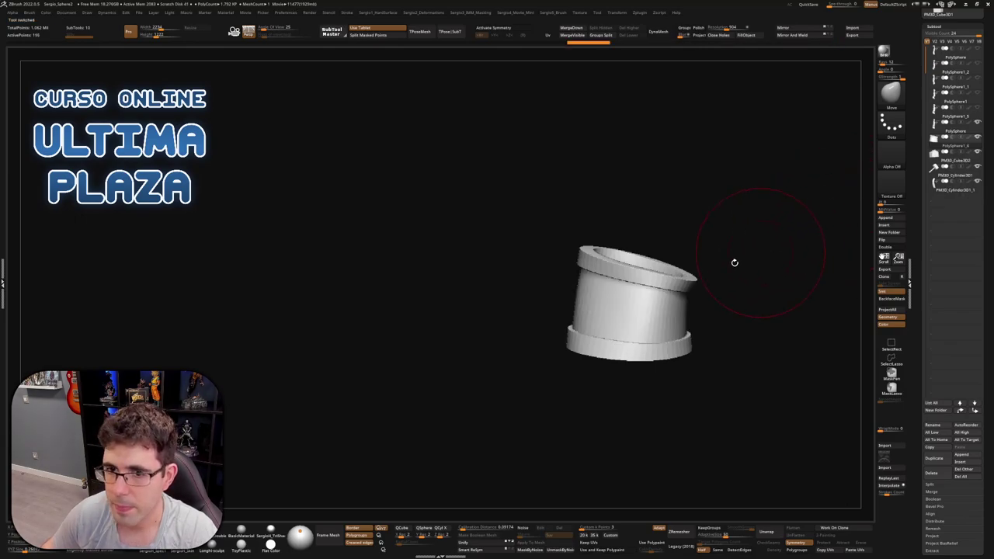
left_click_drag(734, 263, 581, 338)
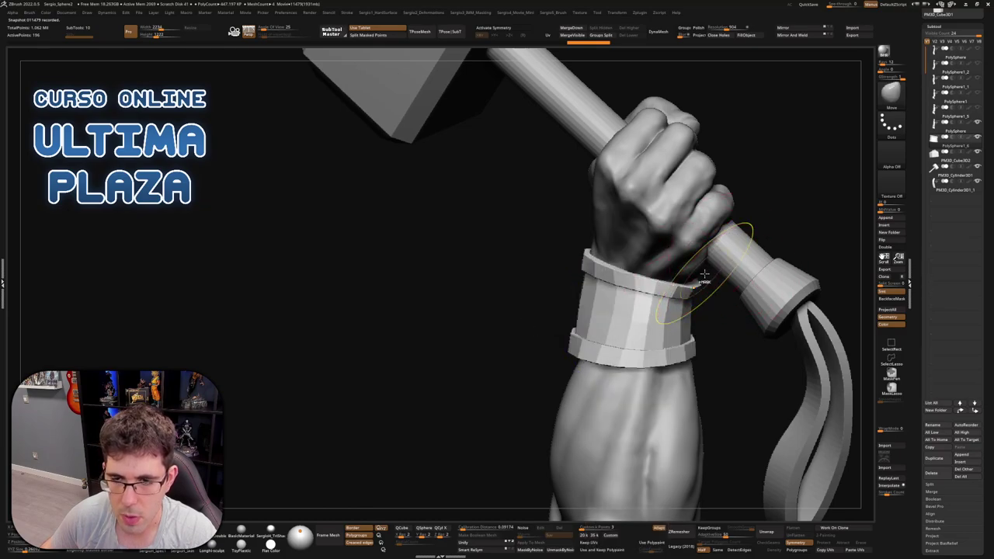
key("space")
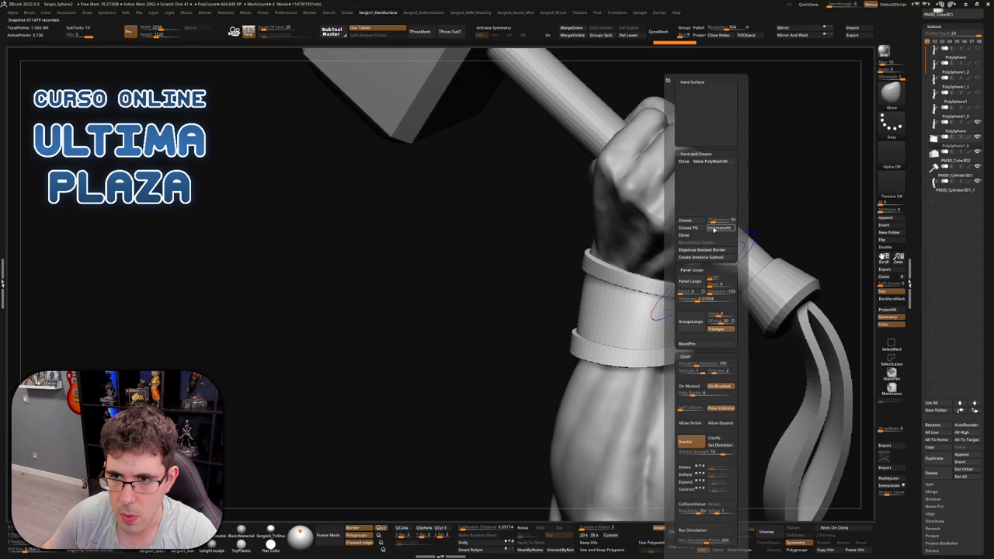
mouse_move(699, 326)
right_mouse_down()
mouse_move(604, 339)
mouse_move(599, 325)
right_mouse_up()
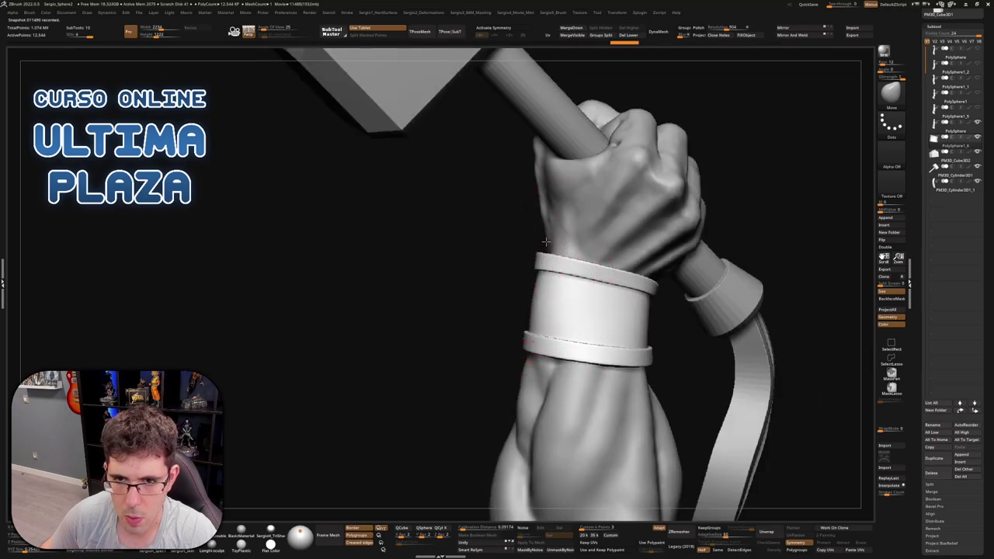
right_click_drag(553, 353, 622, 375)
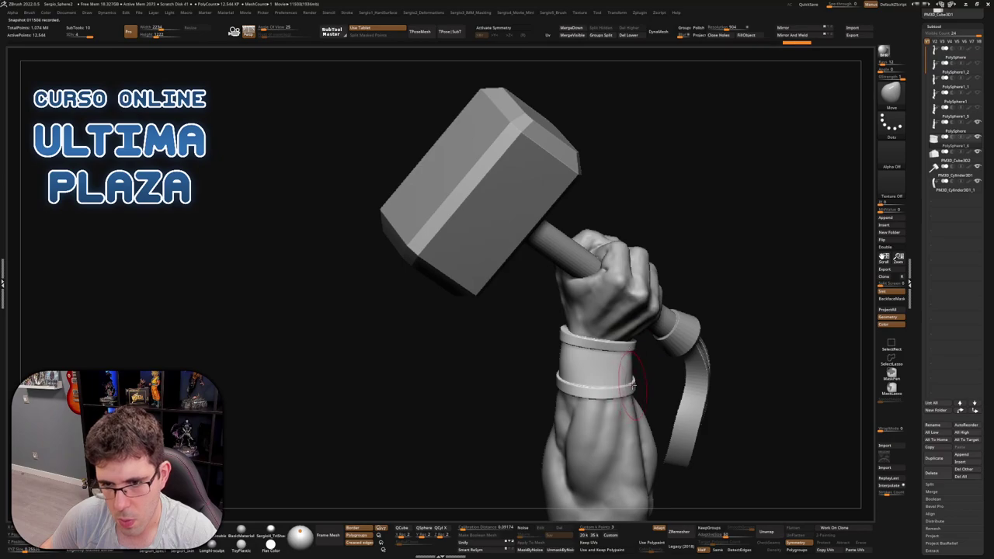
right_click_drag(646, 382, 684, 319)
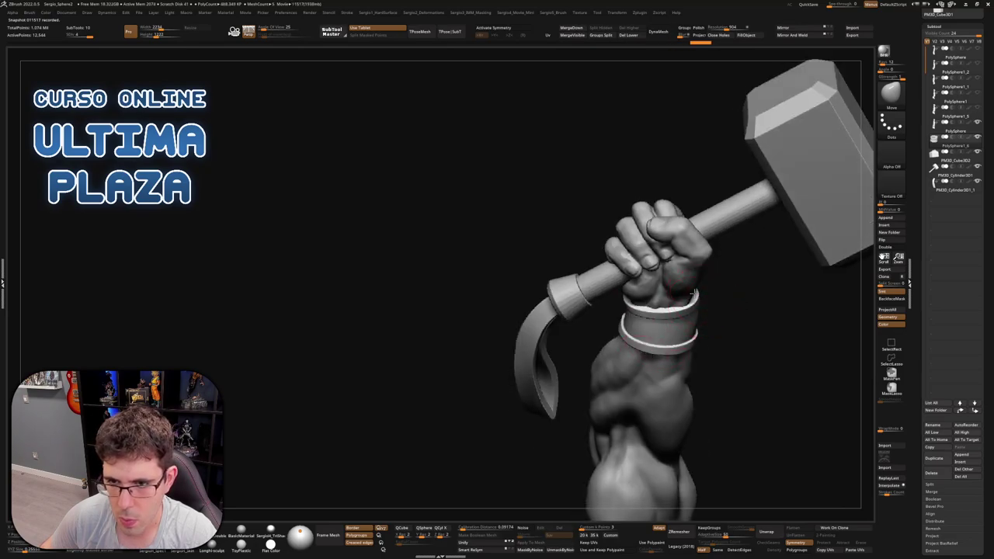
mouse_move(694, 293)
right_mouse_down()
mouse_move(708, 351)
mouse_move(651, 347)
mouse_move(662, 342)
mouse_move(642, 378)
mouse_move(643, 318)
mouse_move(586, 353)
mouse_move(610, 366)
mouse_move(589, 361)
mouse_move(582, 372)
mouse_move(533, 378)
mouse_move(571, 359)
mouse_move(613, 358)
right_mouse_up()
right_click(532, 378)
right_click_drag(599, 394, 568, 406)
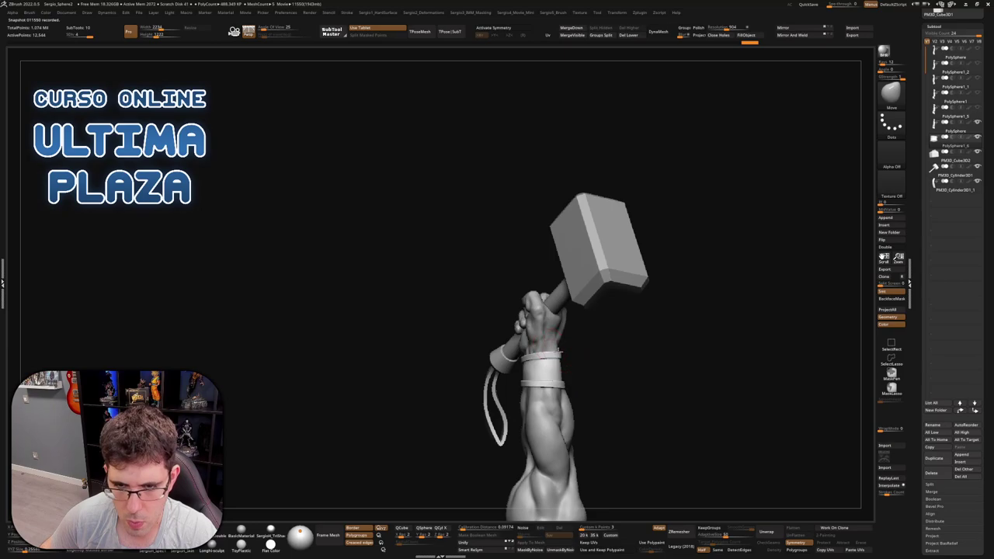
right_click_drag(553, 362, 598, 340)
Select and Solo the wristband, then Ctrl-lasso mask part of it
left_click(598, 340, "alt")
key("ctrl+shift+s")
right_click_drag(533, 244, 539, 333, "alt")
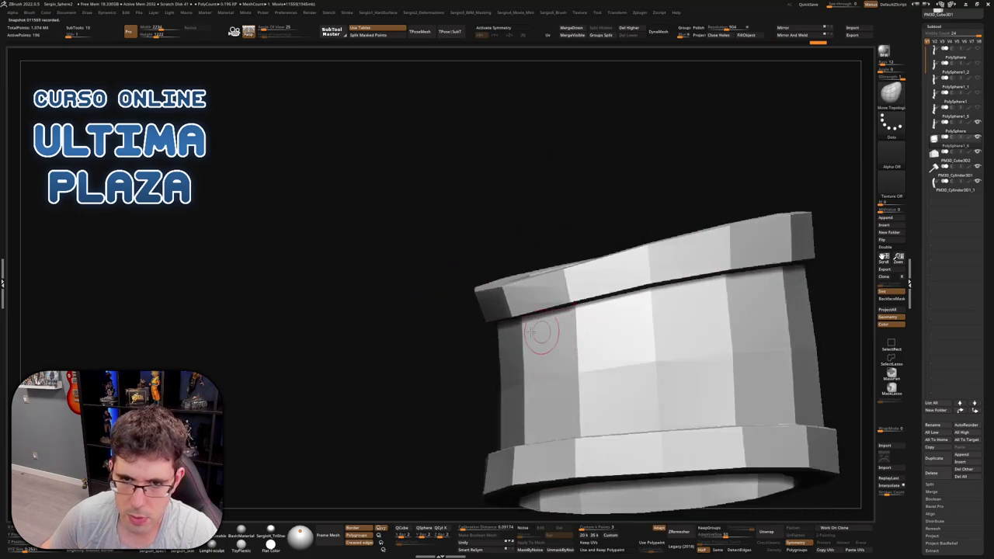
right_click_drag(473, 353, 477, 343)
key("ctrl")
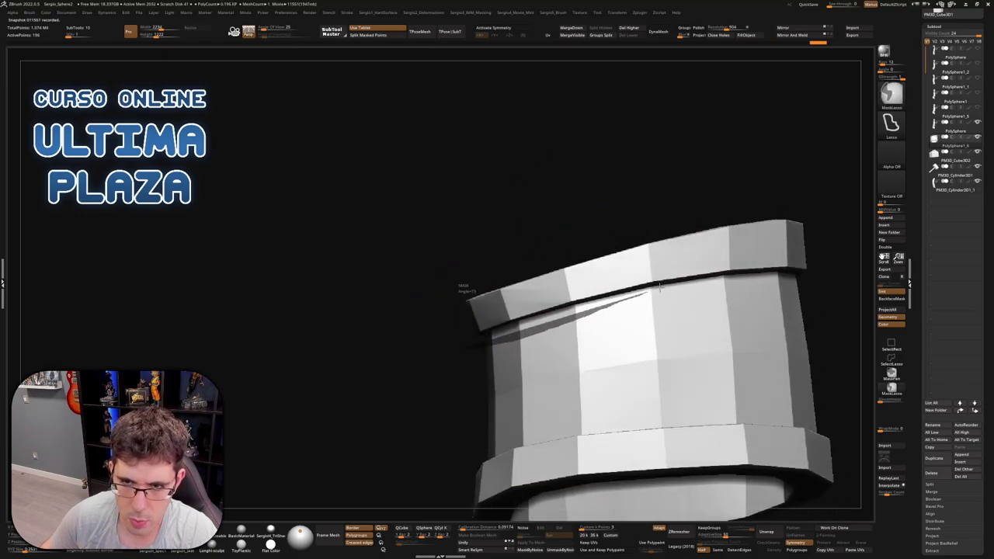
left_click_drag(660, 287, 533, 302, "ctrl")
left_click_drag(478, 357, 472, 373, "ctrl")
Preview the masked wristband smoothed with polygroups, then show the whole model again
key("shift+f")
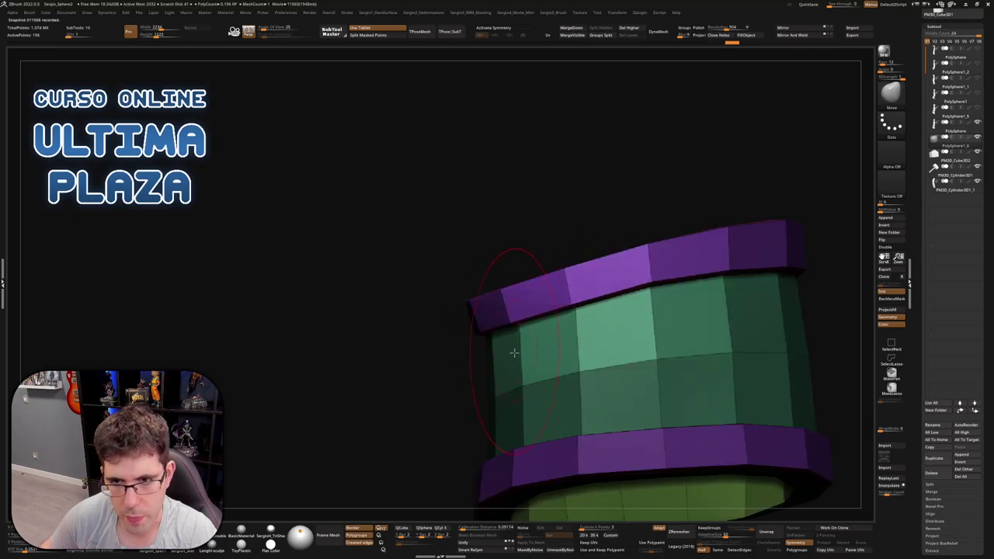
right_click_drag(514, 353, 547, 305)
key("d")
mouse_move(643, 311)
right_mouse_down()
mouse_move(637, 328)
mouse_move(568, 375)
mouse_move(592, 350)
mouse_move(550, 320)
mouse_move(544, 393)
mouse_move(539, 372)
mouse_move(595, 409)
mouse_move(615, 408)
right_mouse_up()
left_click(550, 232, "ctrl+shift")
key("shift+f")
key("f")
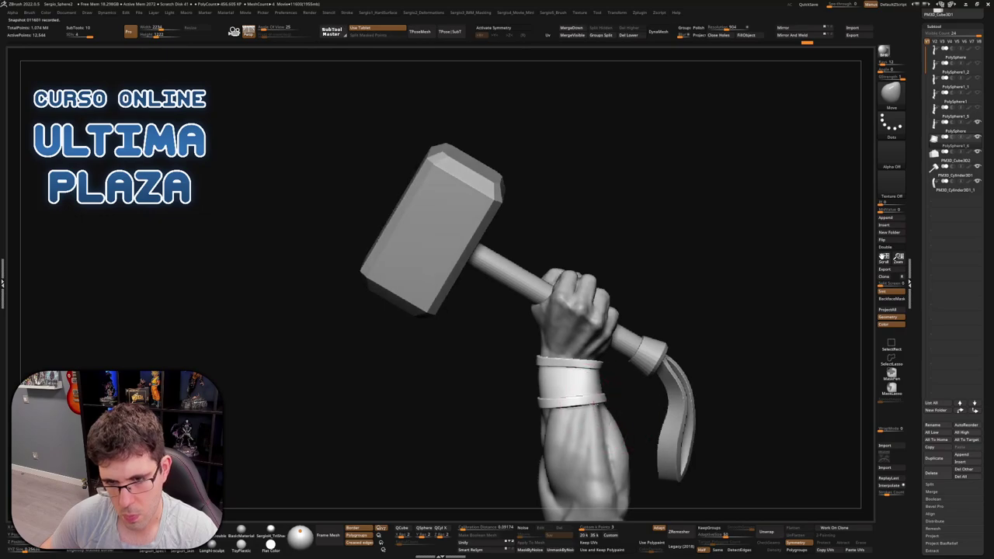
Re-isolate the low-poly wristband, lasso-mask its top ring, and switch to the Move brush
key("alt+s")
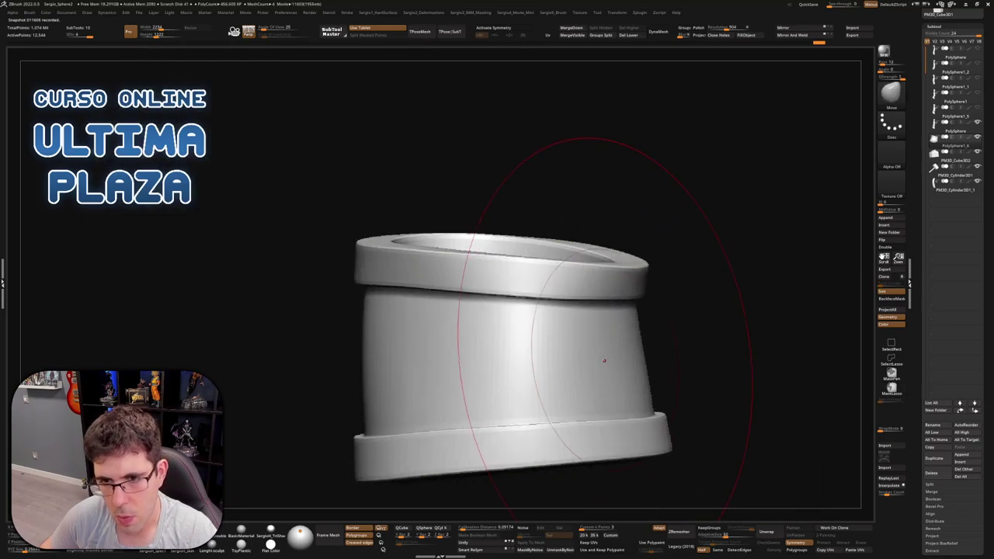
key("shift+d")
key("shift+f")
right_click_drag(604, 361, 649, 295)
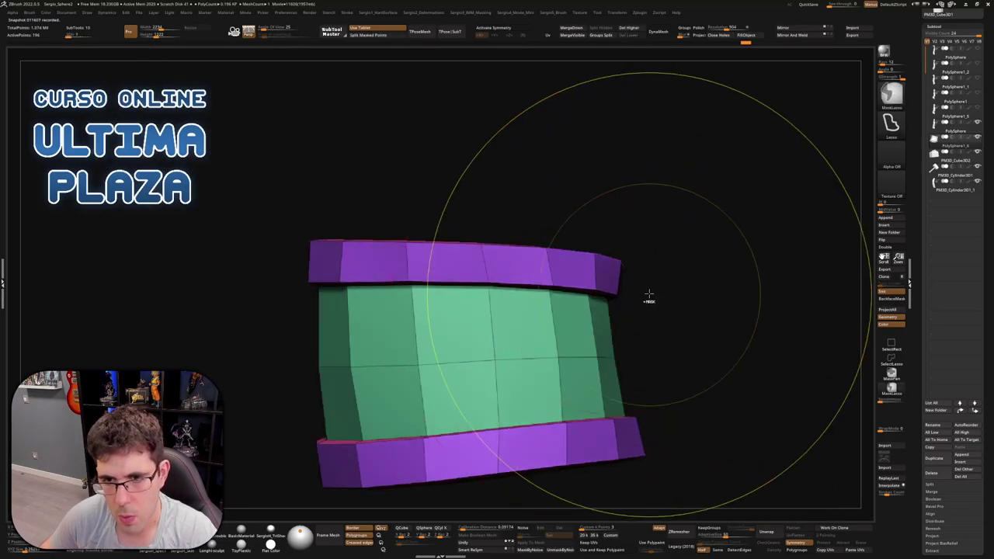
mouse_move(649, 295)
left_mouse_down("ctrl")
mouse_move(559, 268)
mouse_move(472, 262)
mouse_move(652, 313)
mouse_move(614, 315)
left_mouse_up("ctrl")
key("b")
key("m")
key("v")
mouse_move(641, 314)
right_mouse_down()
mouse_move(652, 310)
mouse_move(629, 317)
right_mouse_up()
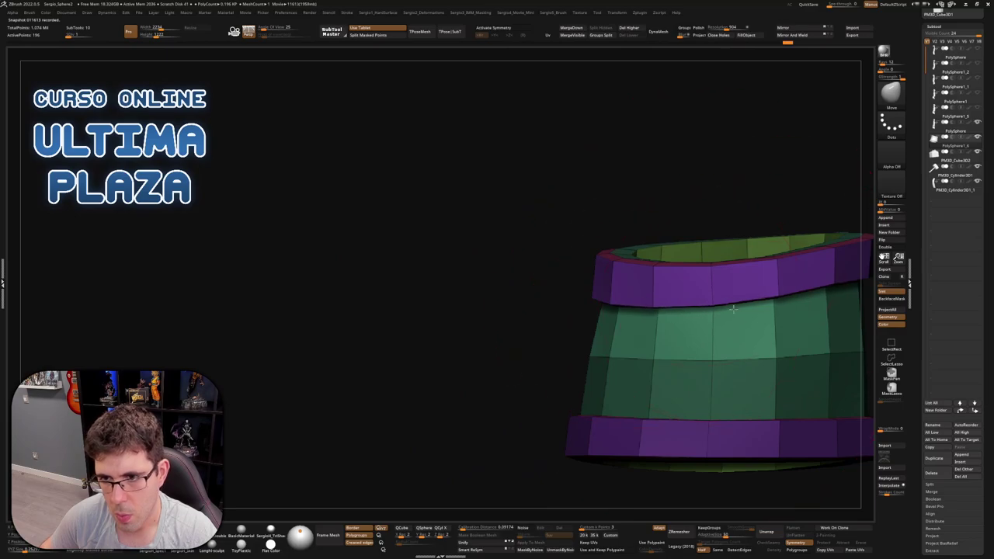
Shrink the brush, mask the band's lower part, and return to the full model view
key("[")
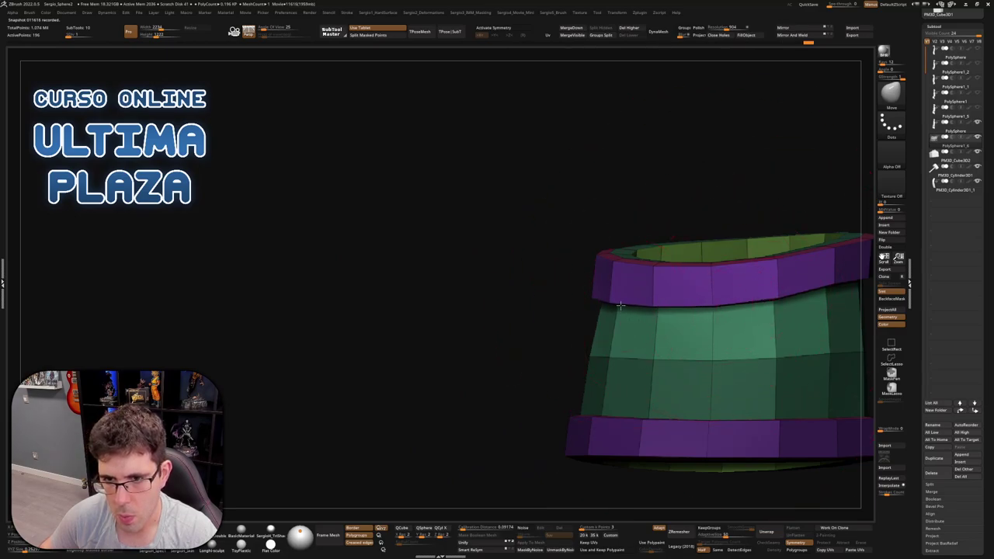
right_click_drag(619, 306, 583, 298)
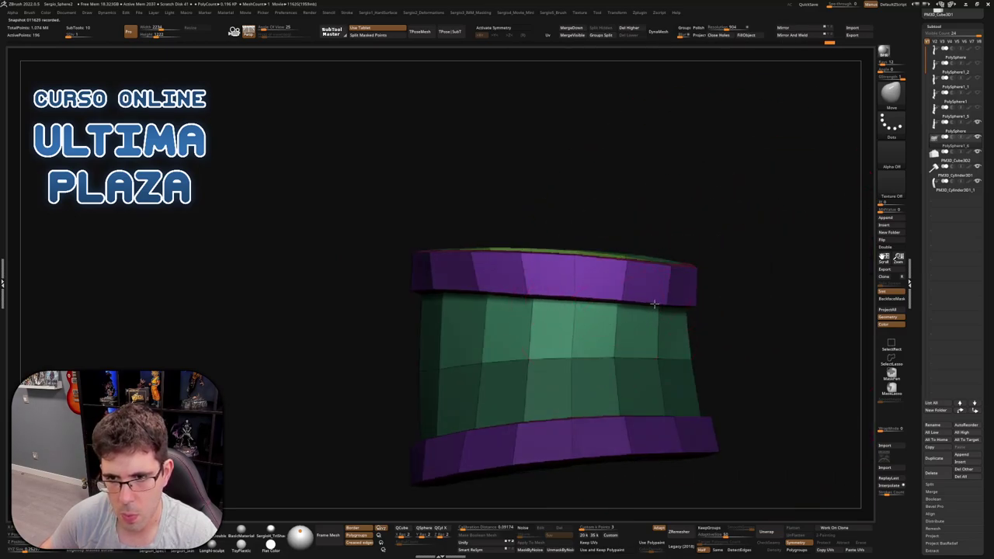
mouse_move(653, 304)
right_mouse_down()
mouse_move(723, 288)
mouse_move(740, 304)
mouse_move(716, 320)
right_mouse_up()
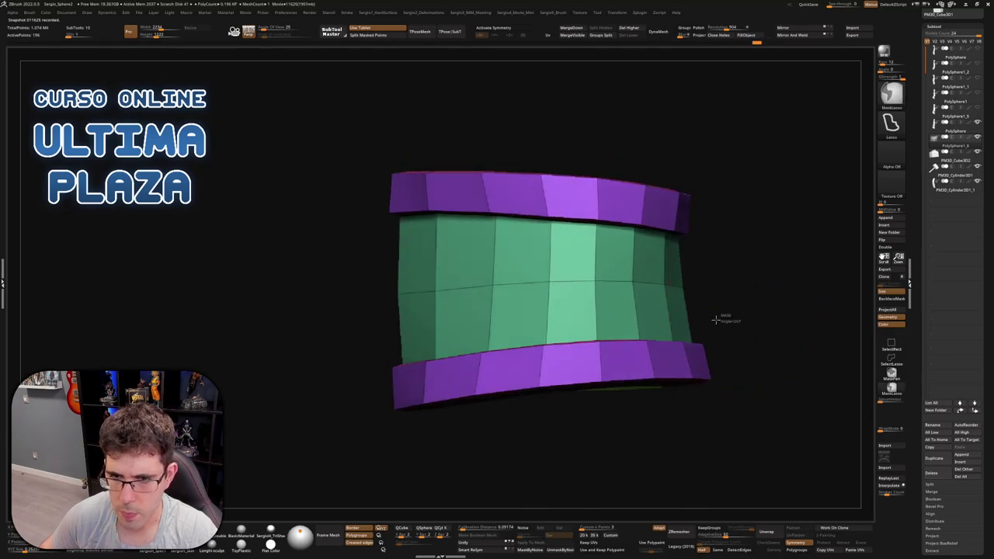
mouse_move(715, 319)
left_mouse_down("ctrl")
mouse_move(499, 341)
mouse_move(447, 367)
mouse_move(744, 360)
mouse_move(706, 355)
left_mouse_up("ctrl")
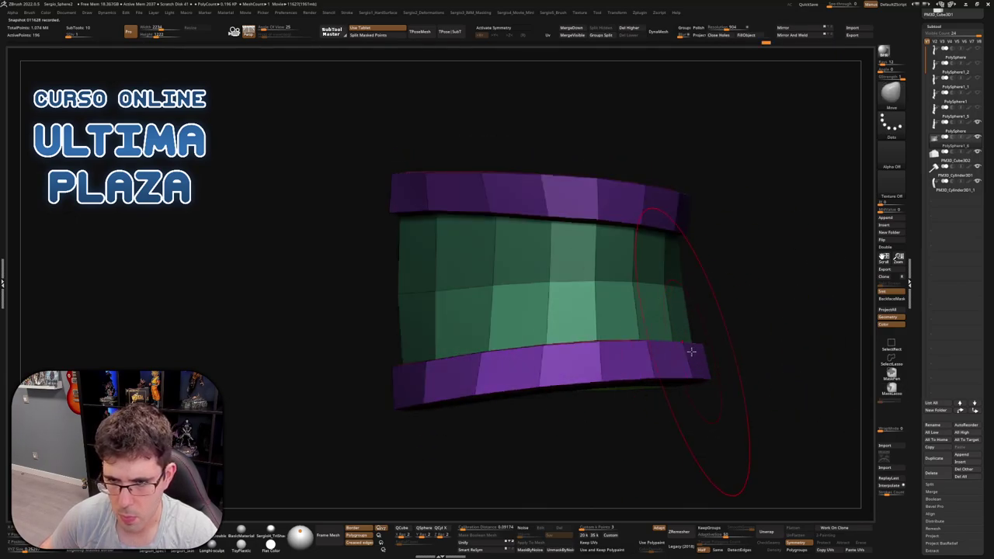
right_click_drag(490, 357, 554, 364)
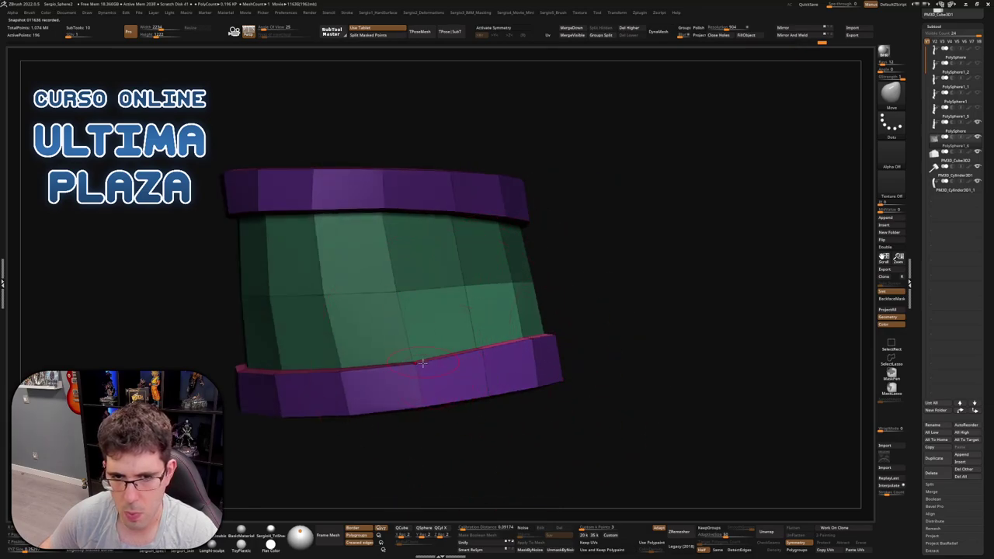
mouse_move(422, 363)
right_mouse_down("alt")
mouse_move(570, 365)
mouse_move(410, 396)
mouse_move(435, 362)
right_mouse_up("alt")
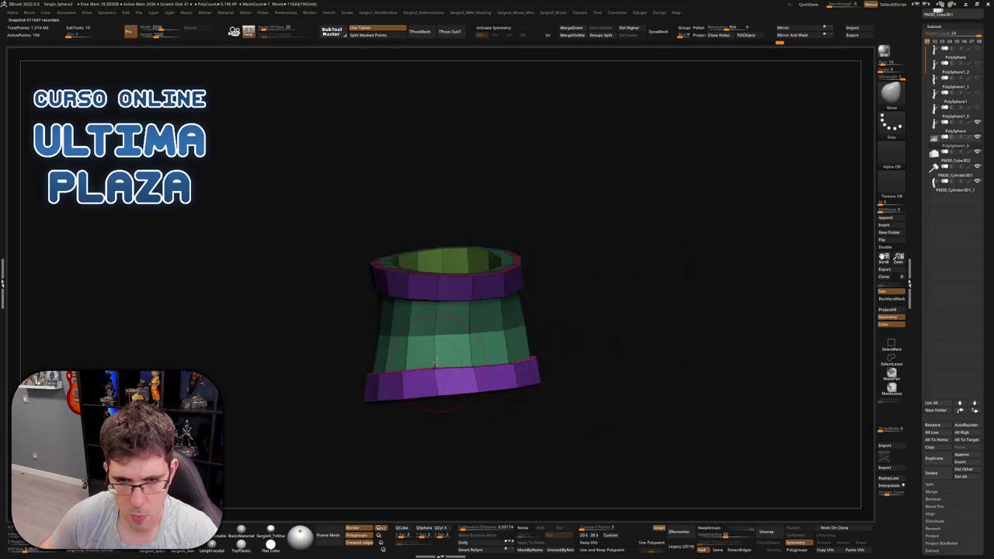
right_click_drag(598, 346, 531, 281)
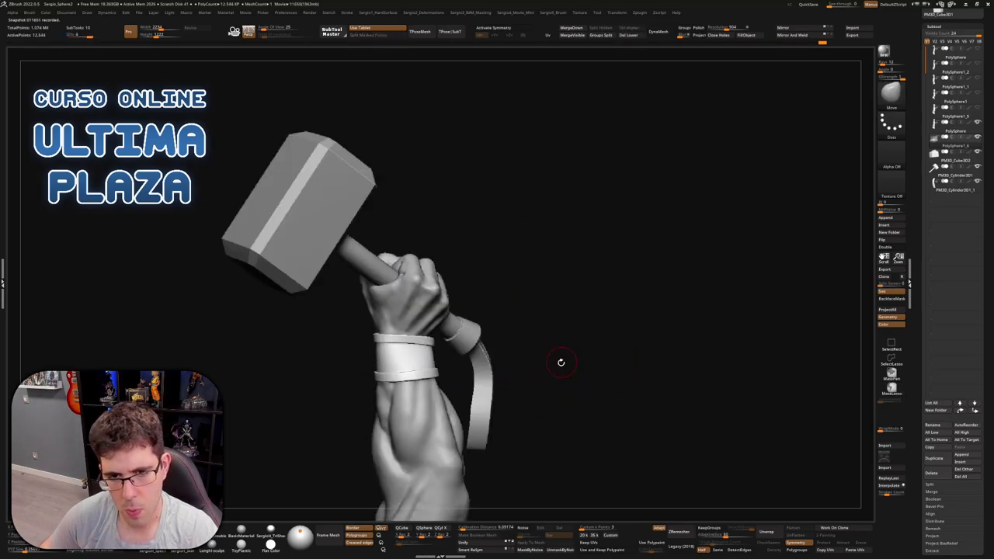
mouse_move(559, 362)
right_mouse_down()
mouse_move(486, 357)
mouse_move(517, 373)
mouse_move(499, 395)
mouse_move(564, 317)
right_mouse_up()
Select the arm subtool and duplicate it with Ctrl+Shift+D
key("space")
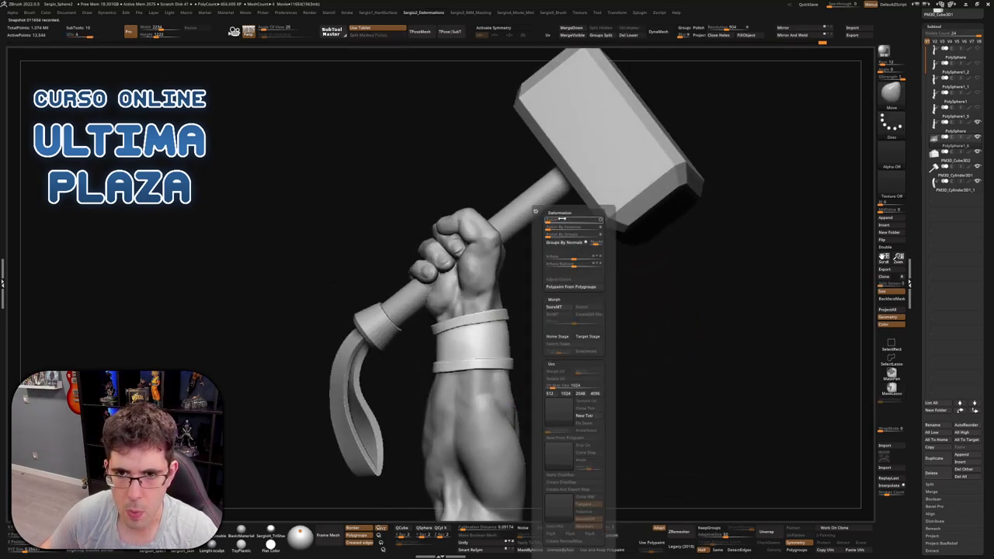
mouse_move(551, 341)
left_mouse_down("alt")
mouse_move(595, 324)
mouse_move(570, 347)
mouse_move(528, 350)
mouse_move(599, 317)
mouse_move(625, 323)
mouse_move(617, 350)
mouse_move(600, 353)
left_mouse_up("alt")
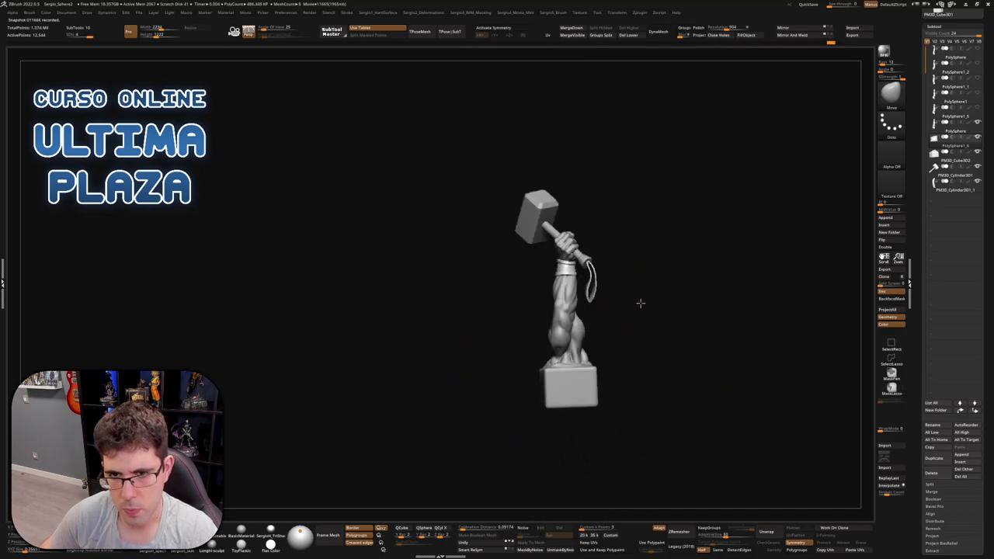
mouse_move(640, 303)
left_mouse_down()
mouse_move(616, 313)
mouse_move(598, 355)
left_mouse_up()
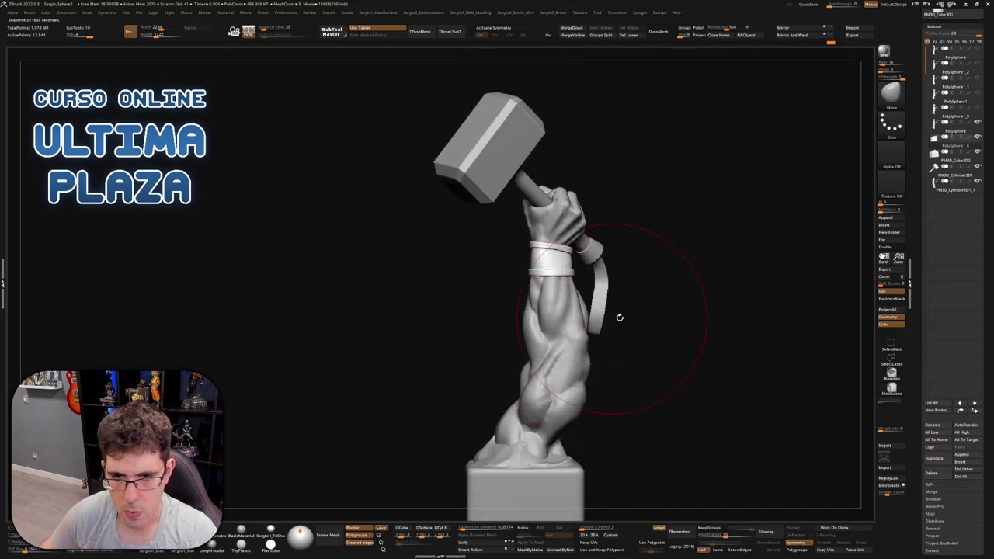
left_click_drag(619, 317, 654, 330)
left_click_drag(608, 308, 653, 289)
left_click(588, 319, "alt")
scroll(632, 295, "up", 2)
key("ctrl+shift+d")
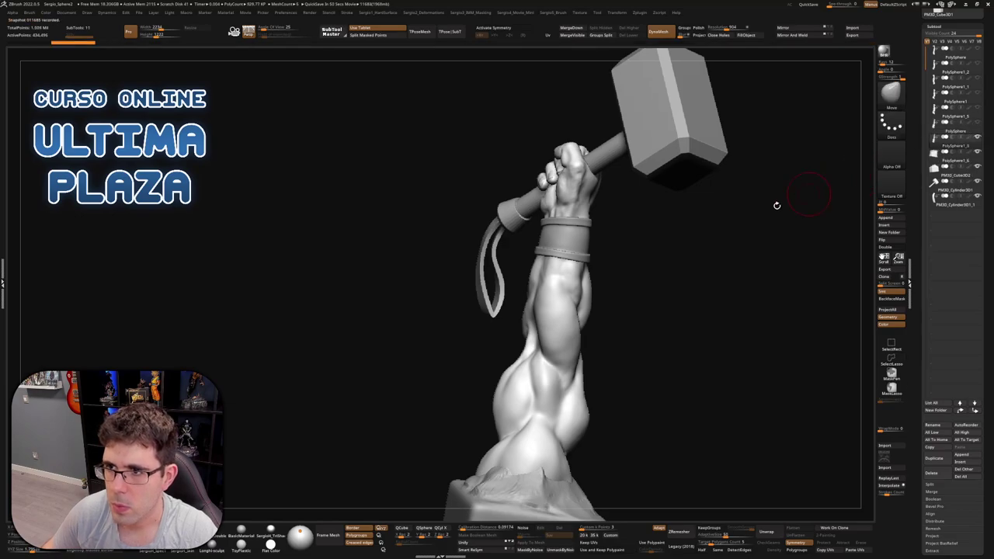
mouse_move(565, 307)
left_mouse_down()
mouse_move(562, 290)
mouse_move(644, 199)
left_mouse_up()
With the Standard brush active, Solo the arm and click StoreMT in the Deformation palette
key("b")
key("s")
key("t")
scroll(644, 199, "up", 2)
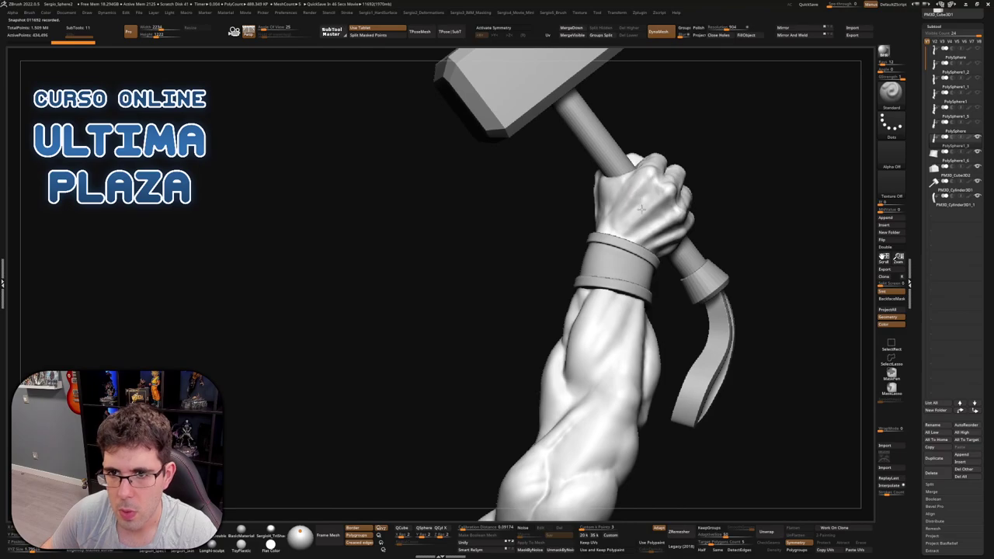
left_click_drag(633, 242, 637, 214)
left_click(643, 225, "ctrl+shift")
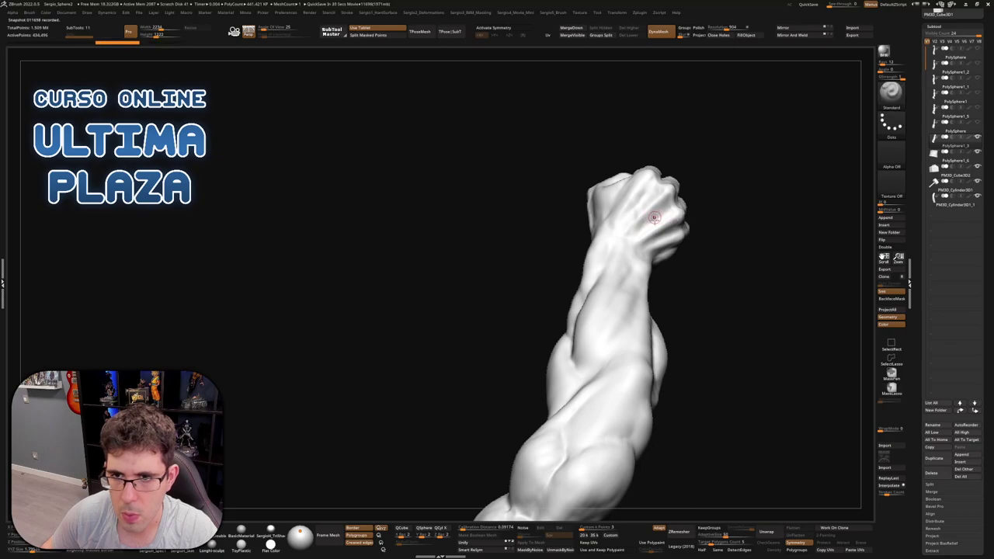
key("space")
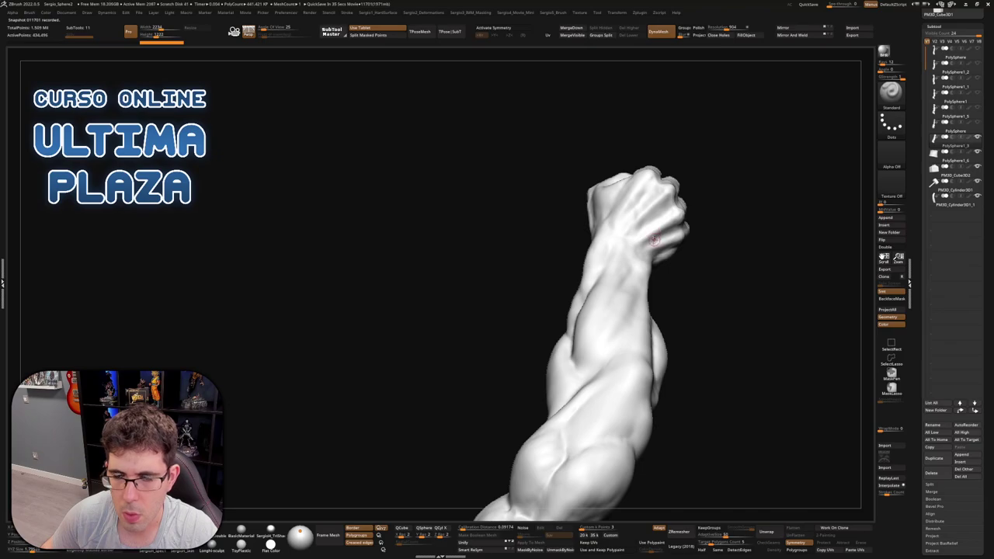
key("space")
key("shift+h")
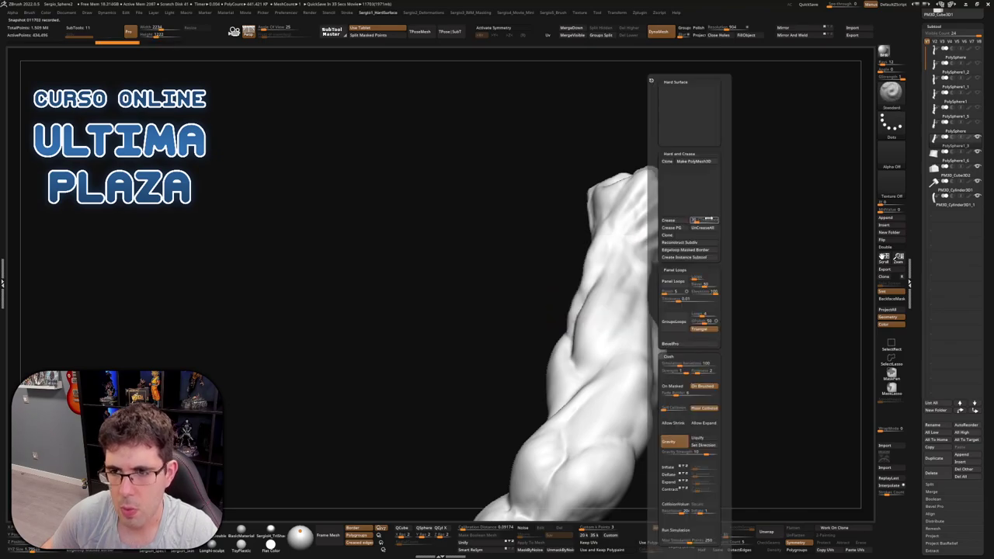
key("shift+d")
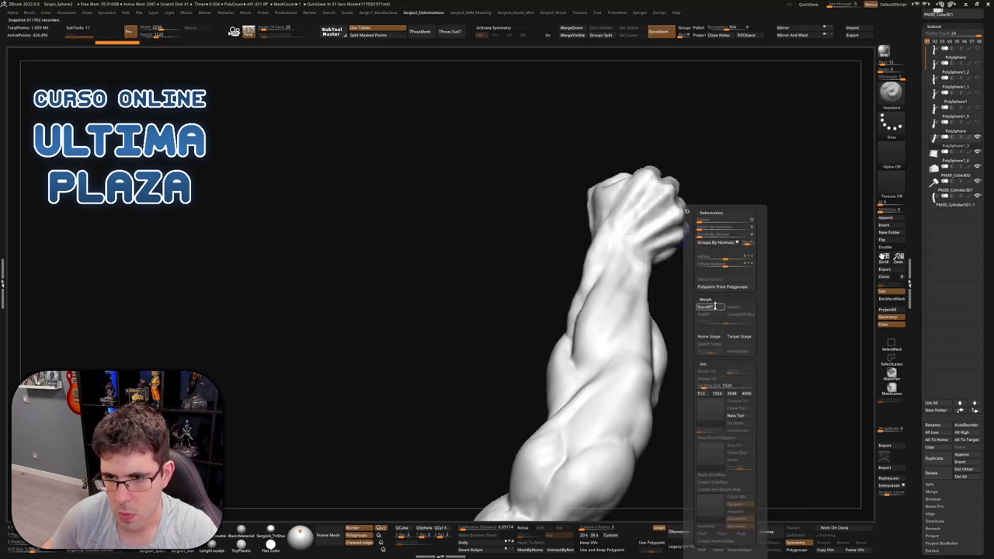
left_click(708, 306)
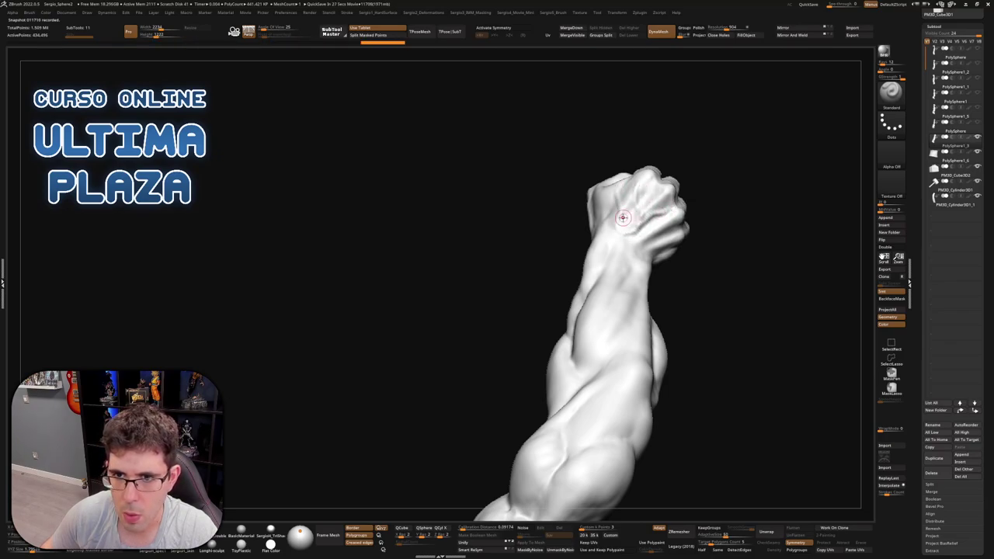
Orbit the bare forearm to inspect its fist, muscles, veins and silhouette, then bring up the brush palette
mouse_move(619, 218)
right_mouse_down()
mouse_move(632, 247)
mouse_move(661, 242)
mouse_move(669, 229)
mouse_move(645, 263)
mouse_move(651, 326)
mouse_move(644, 318)
right_mouse_up()
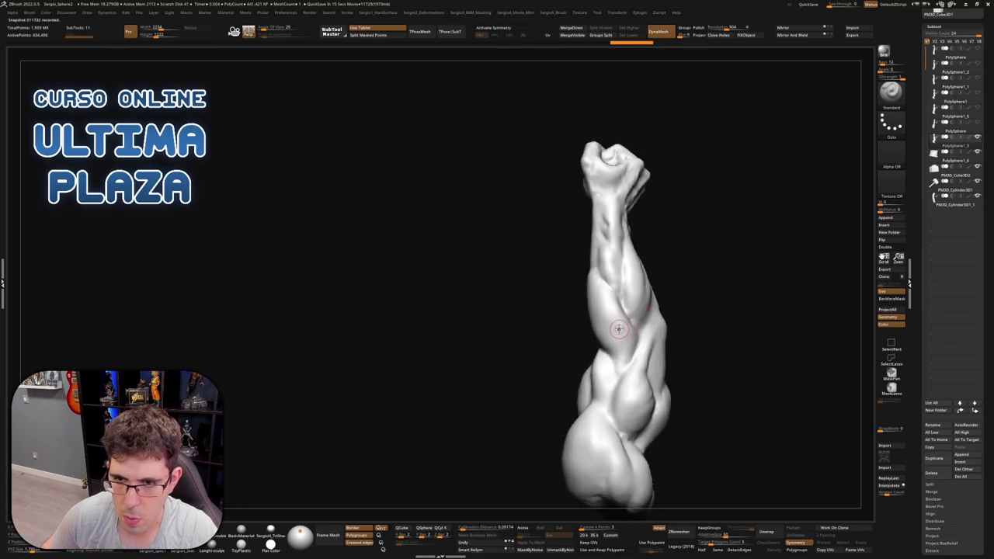
right_click_drag(657, 277, 633, 283)
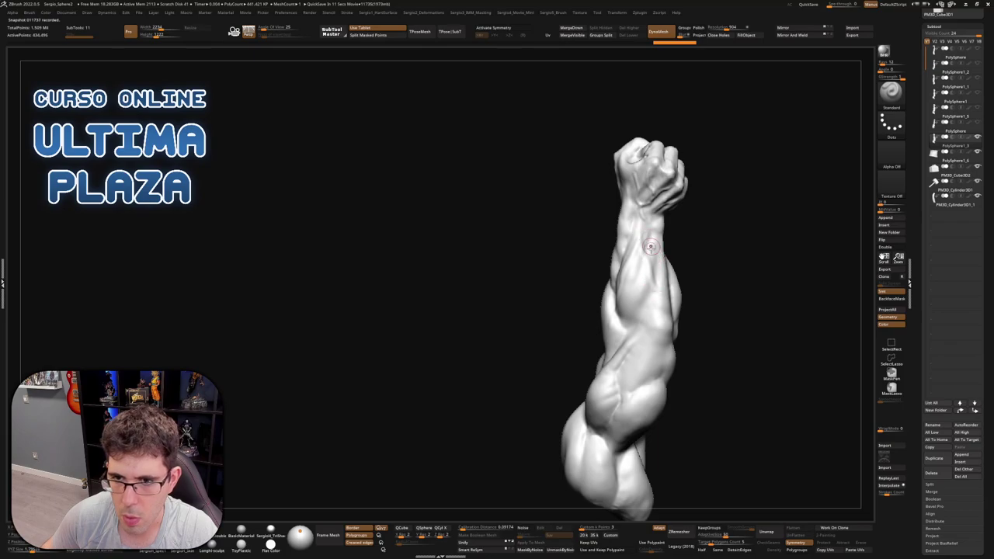
right_click_drag(641, 240, 561, 269)
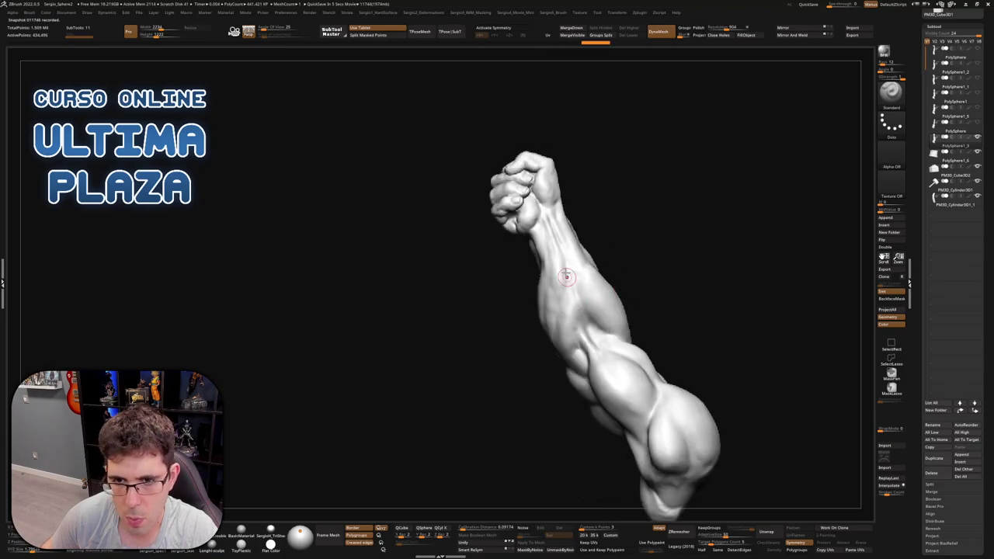
right_click_drag(584, 304, 577, 289)
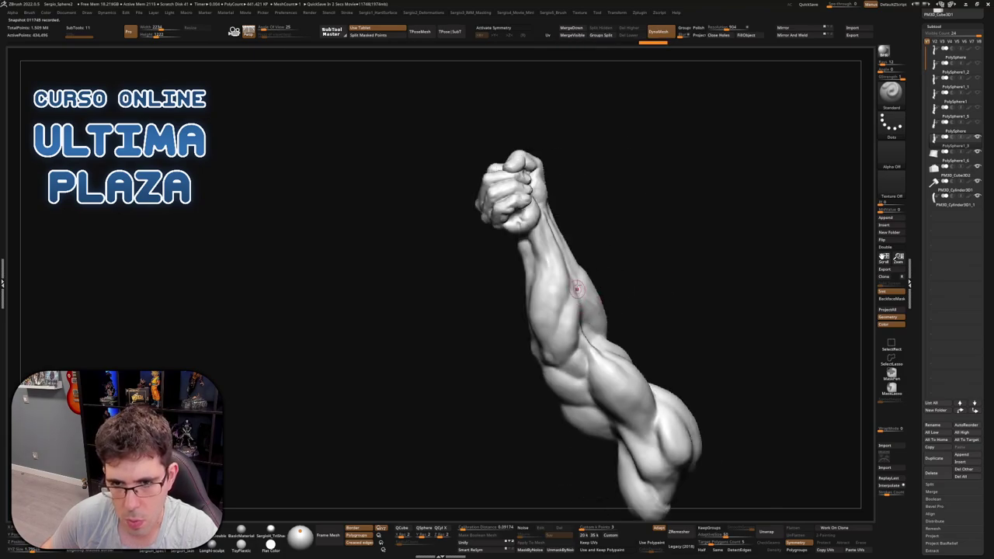
right_click_drag(586, 386, 575, 281)
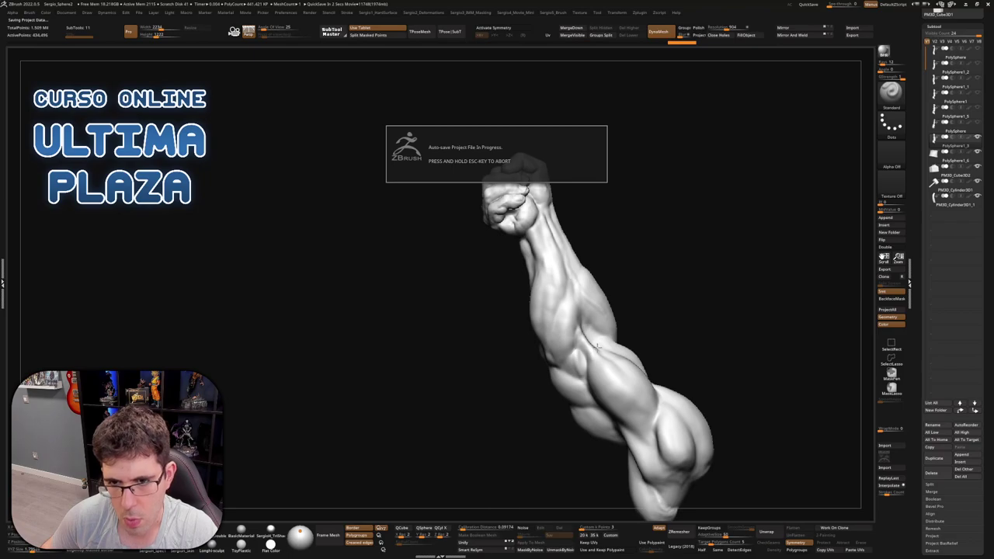
right_click_drag(594, 326, 576, 301)
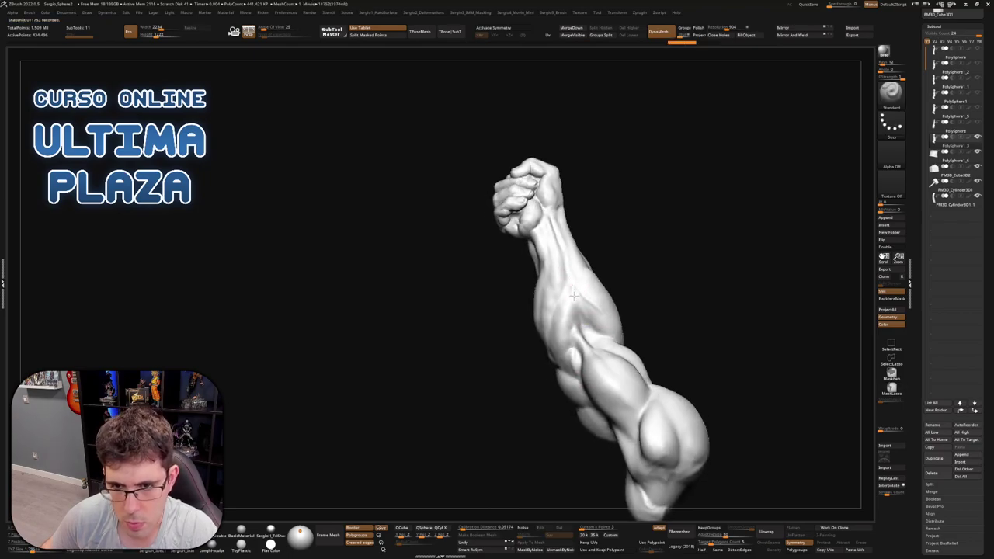
right_click_drag(584, 388, 563, 362)
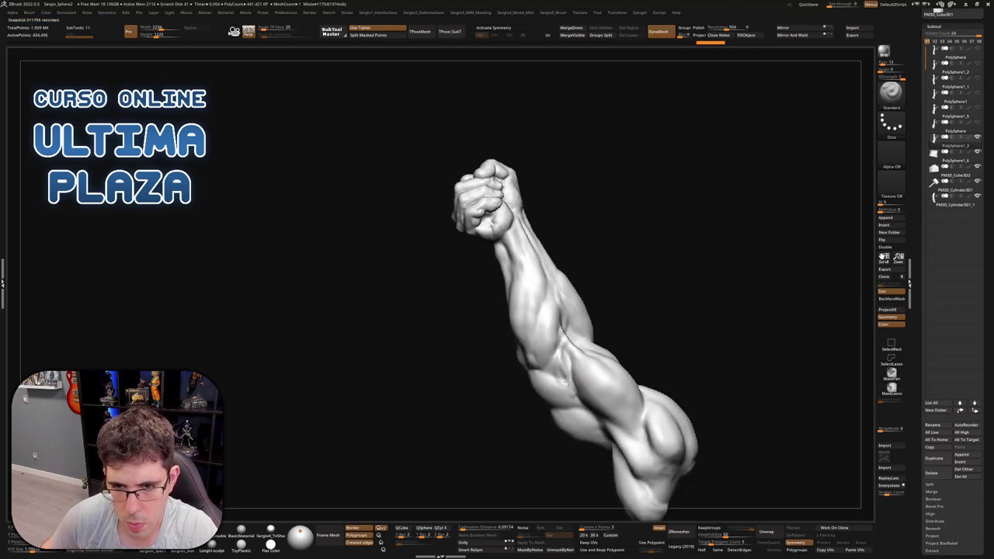
right_click_drag(579, 316, 555, 293)
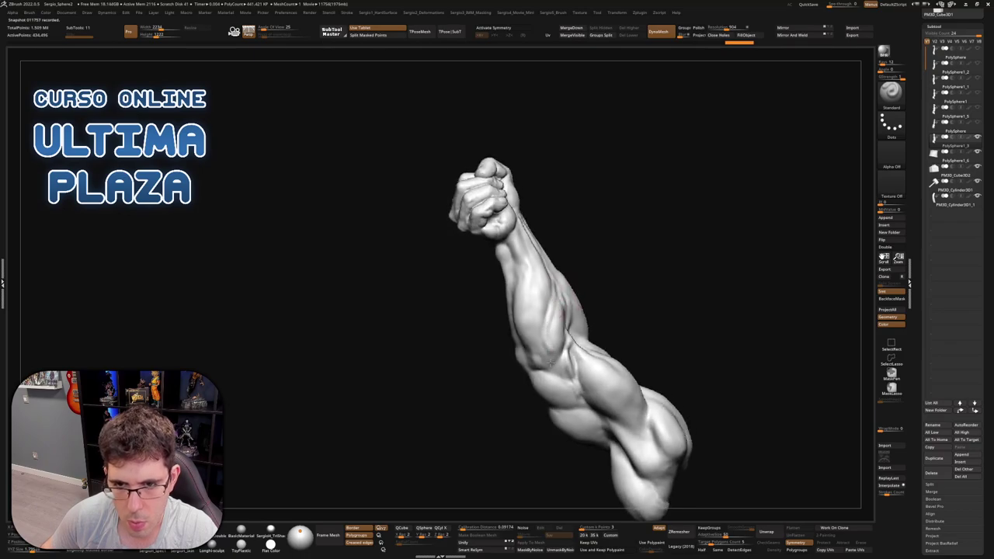
right_click_drag(548, 360, 538, 325)
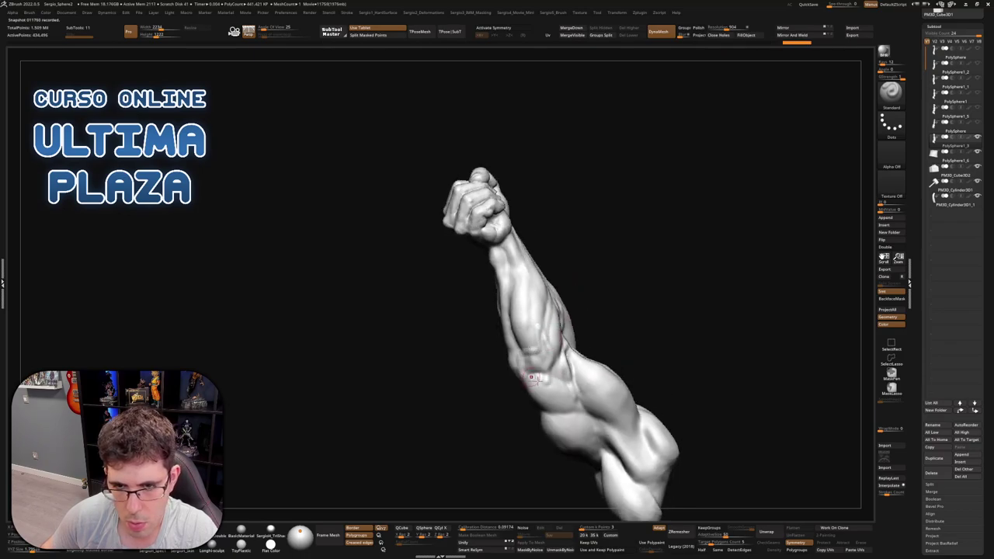
right_click_drag(529, 377, 555, 362)
right_click_drag(641, 461, 563, 419)
right_click_drag(636, 448, 670, 462)
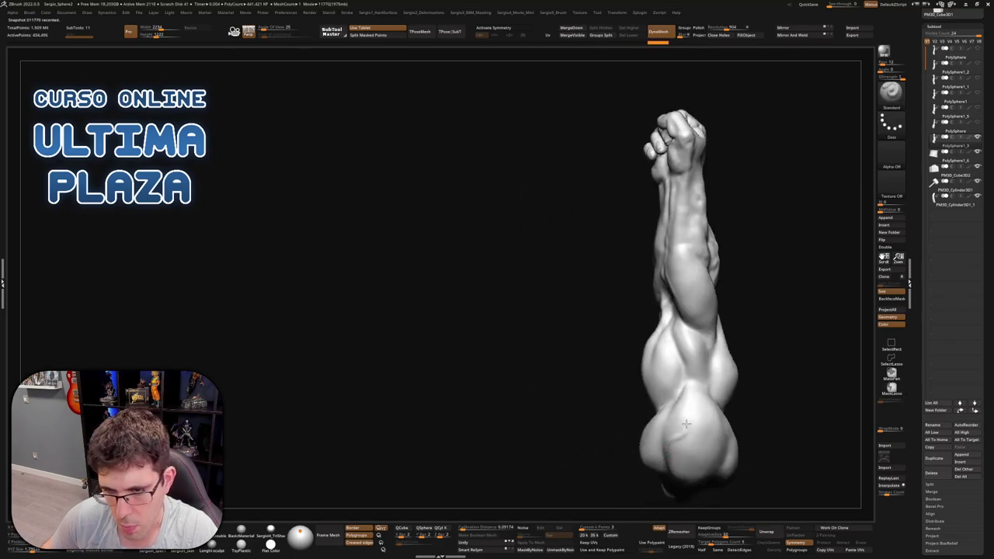
right_click_drag(690, 295, 678, 434)
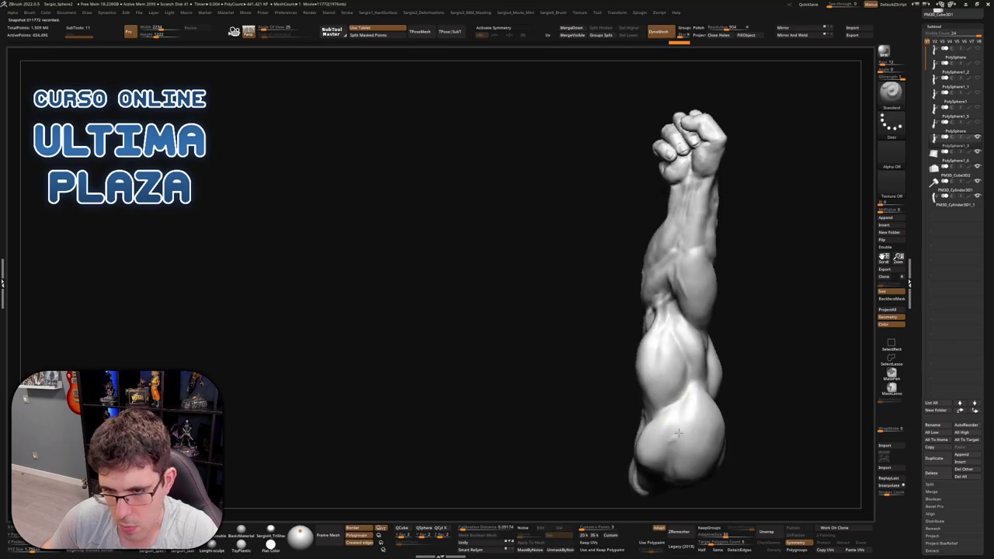
right_click_drag(672, 351, 673, 327)
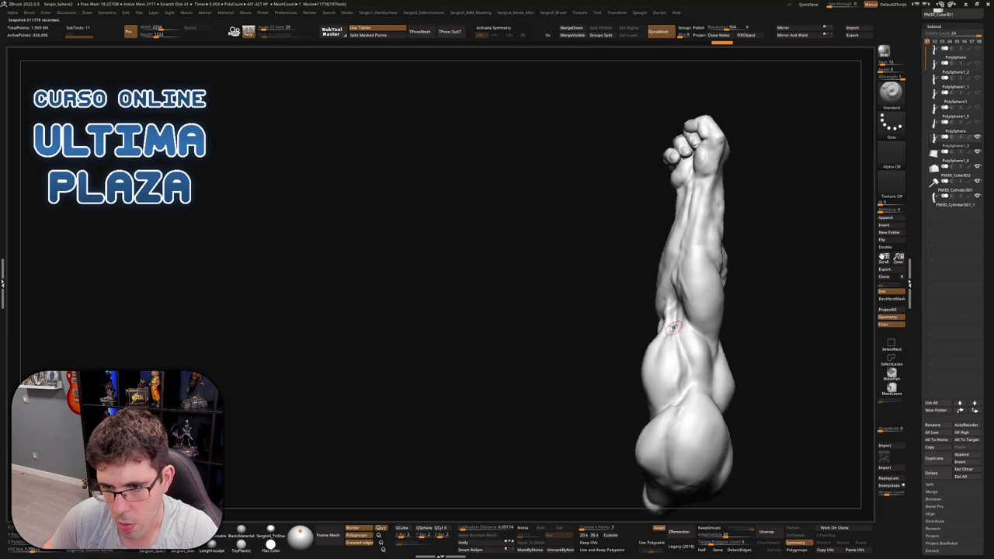
right_click_drag(681, 416, 737, 350)
right_click_drag(735, 291, 726, 334)
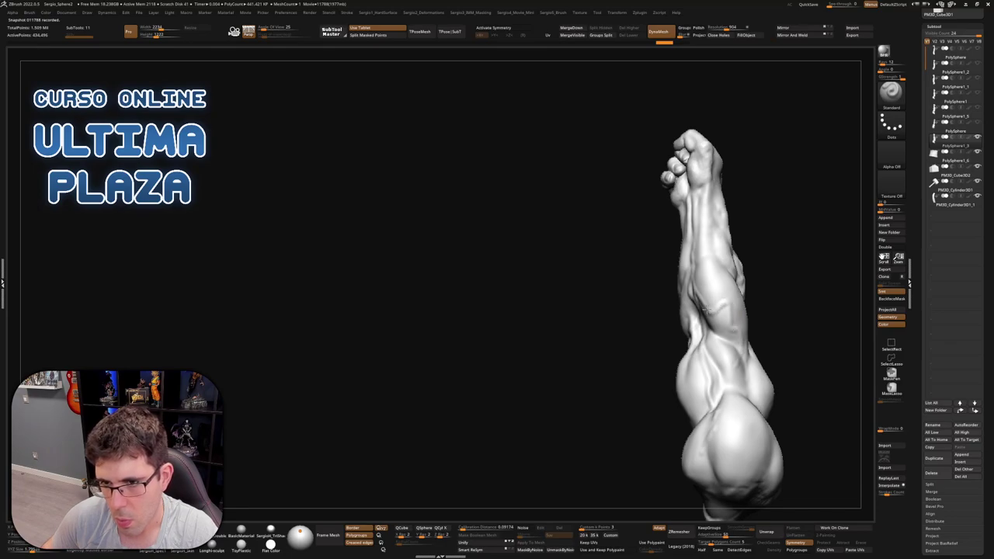
right_click_drag(730, 311, 723, 318)
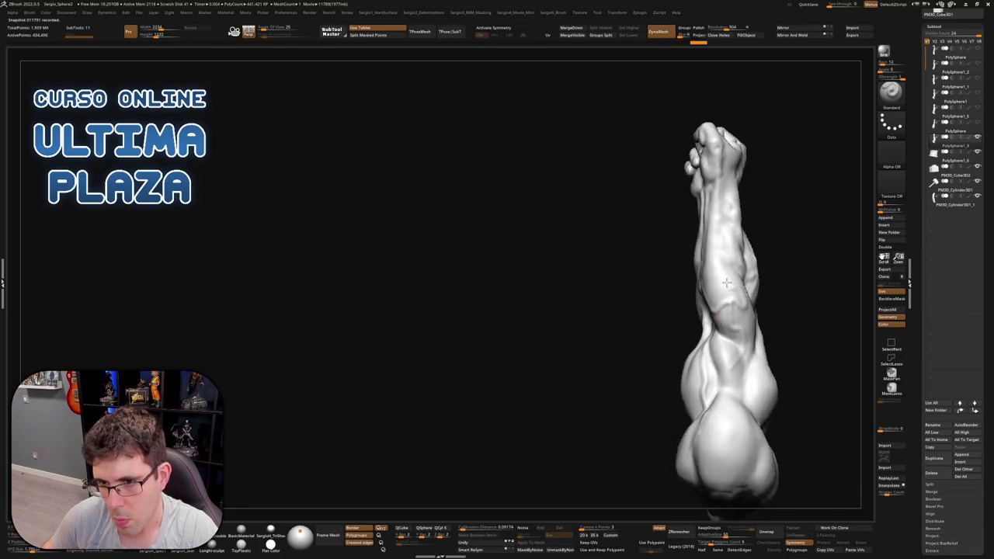
right_click_drag(726, 282, 694, 273)
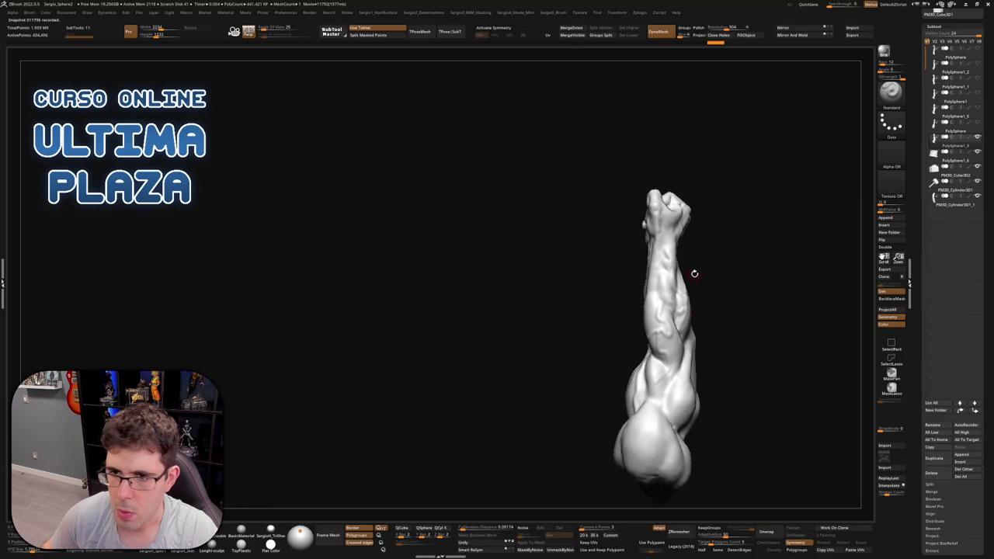
key("b")
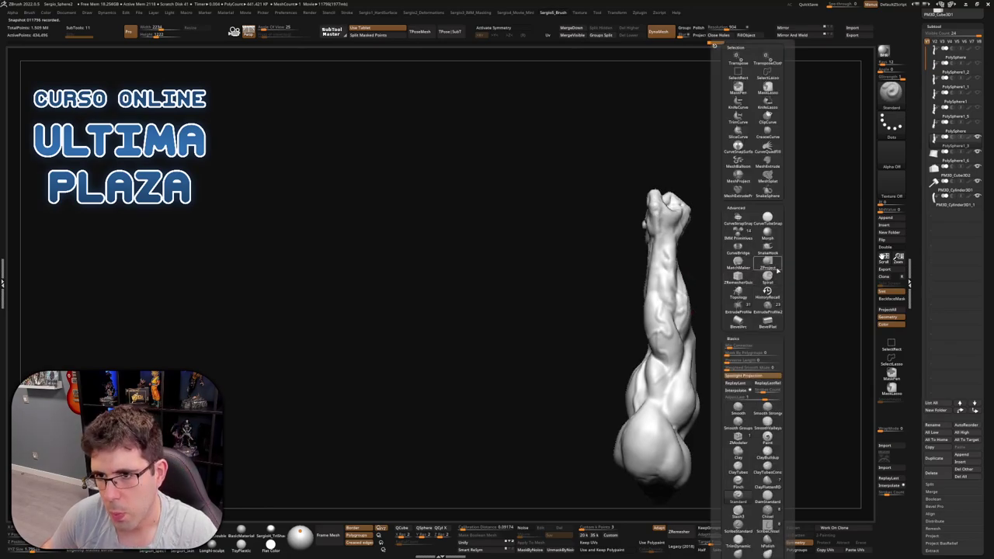
Select the Morph brush and zoom in on the forearm, holding Shift for Smooth Stronger
left_click(767, 230)
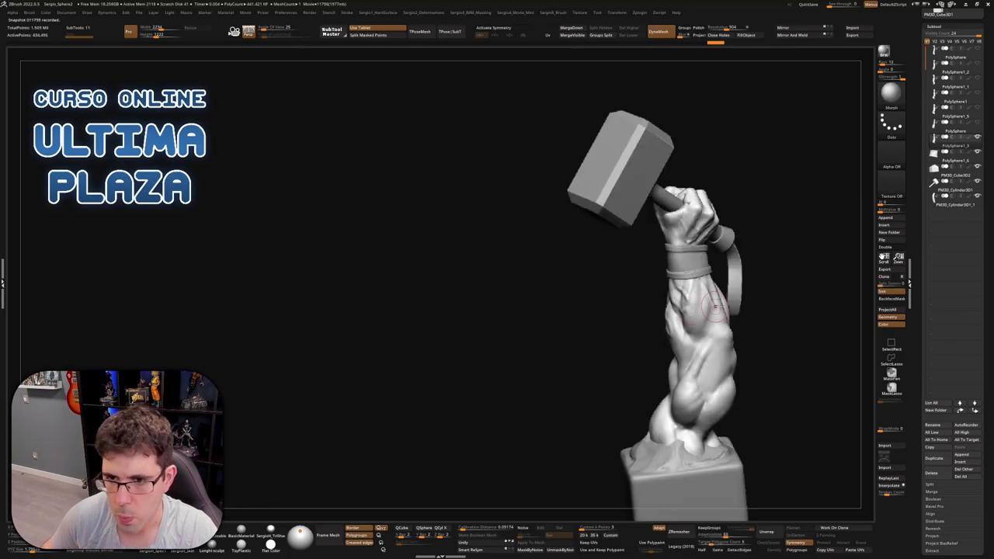
right_click_drag(715, 306, 683, 318, "ctrl")
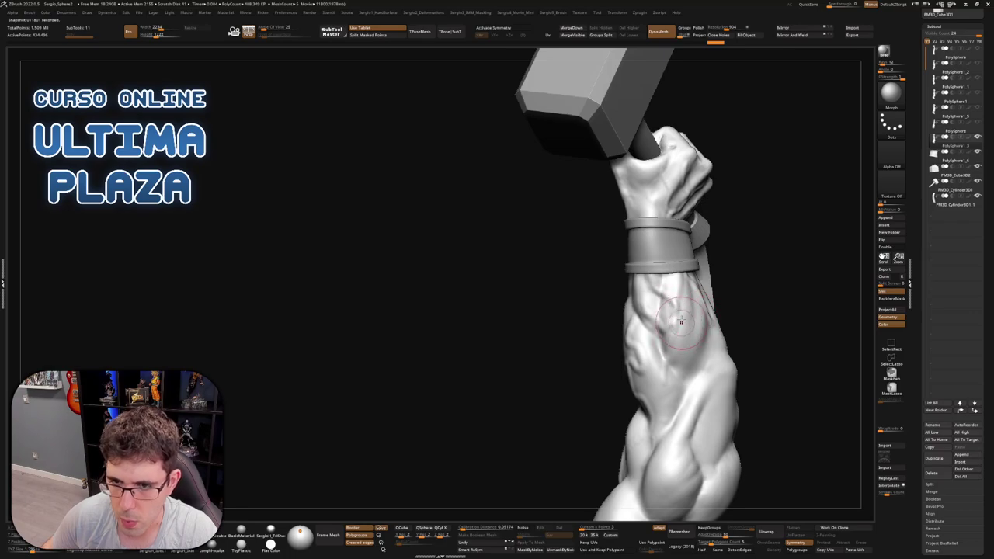
key("shift")
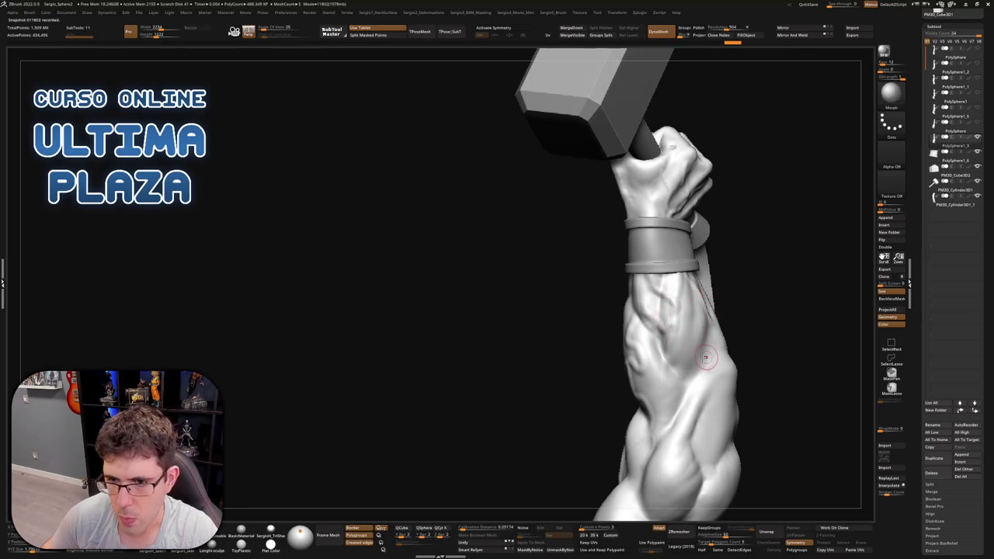
Orbit around the fist gripping the hammer handle, the strap and the pedestal
right_click_drag(694, 362, 723, 319)
right_click_drag(706, 355, 682, 339)
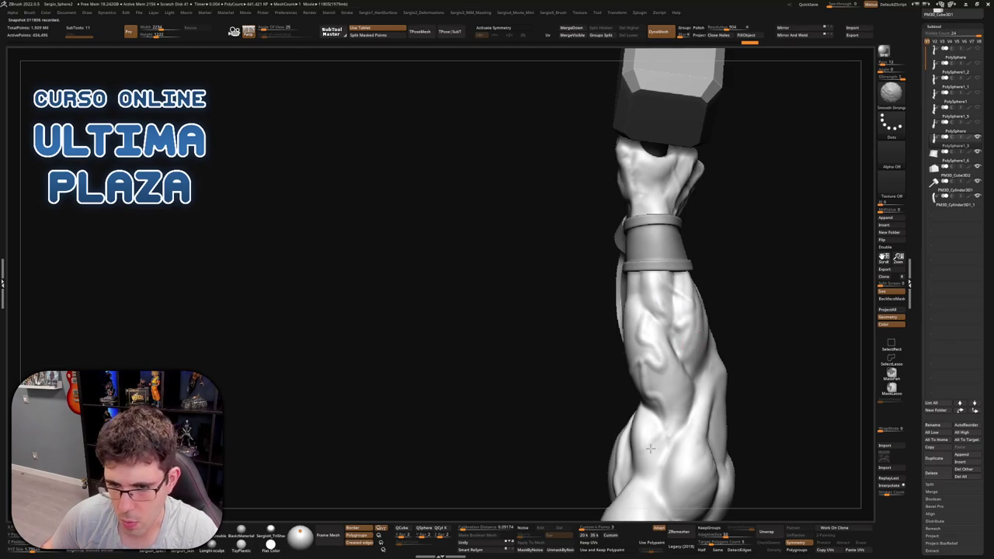
right_click_drag(677, 411, 644, 365)
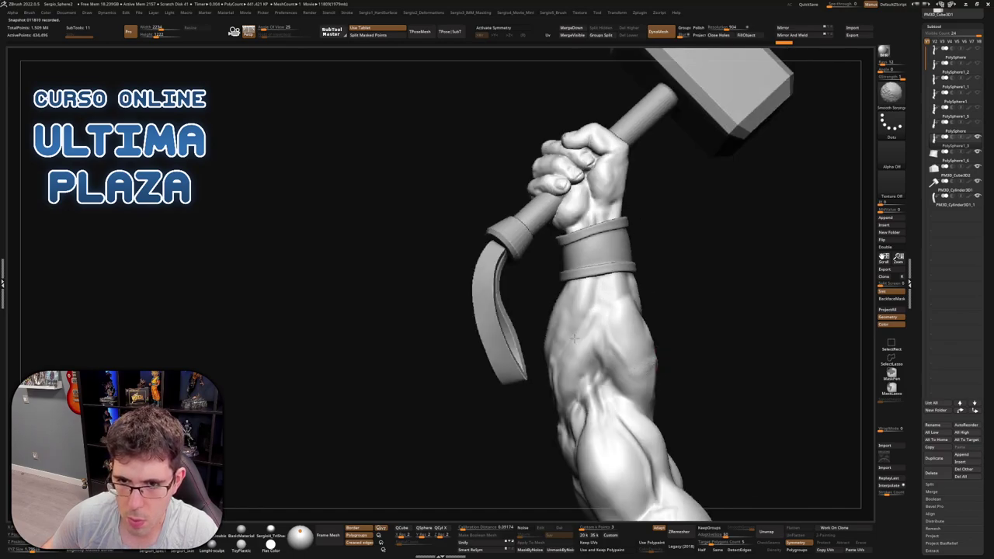
right_click_drag(573, 339, 551, 372)
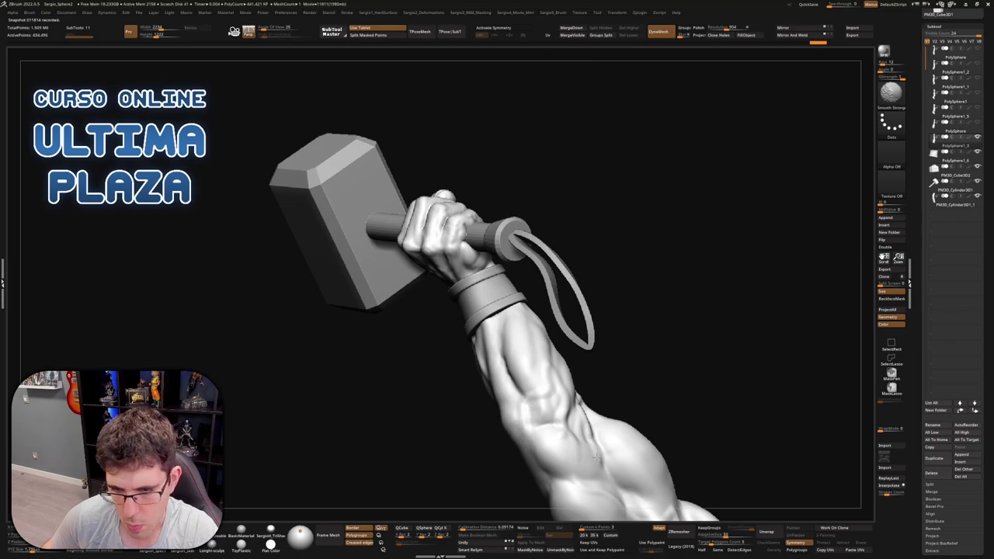
right_click_drag(600, 380, 646, 312)
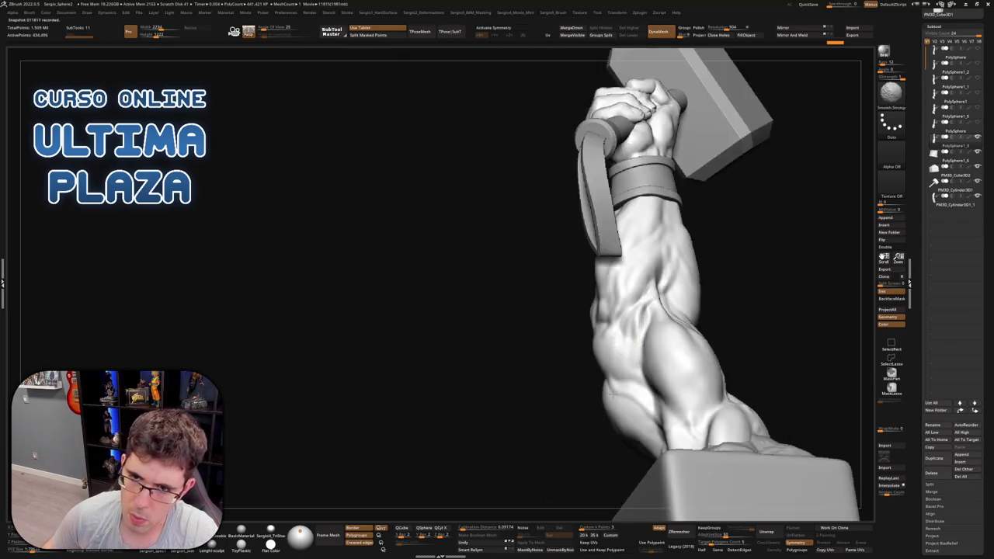
right_click_drag(638, 371, 609, 382)
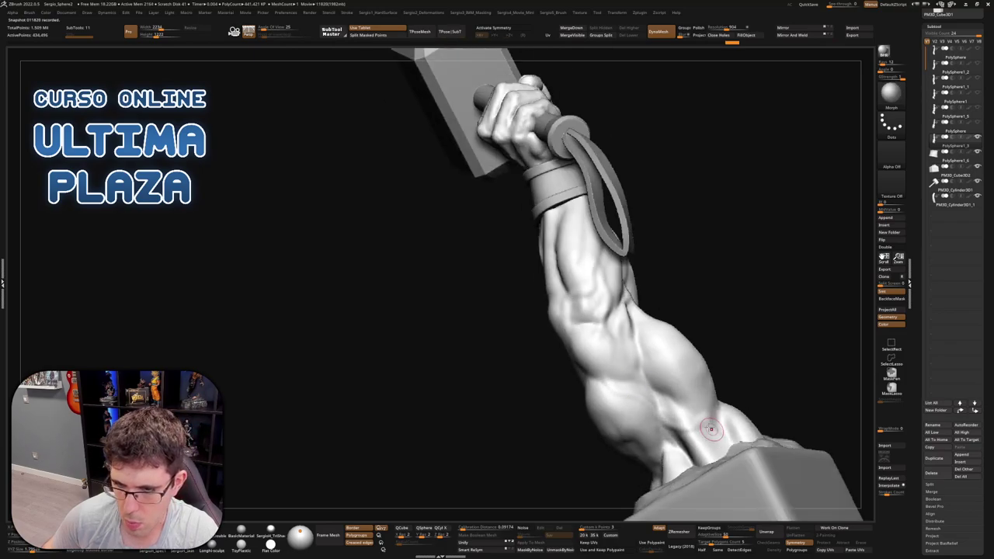
right_click_drag(711, 434, 734, 421)
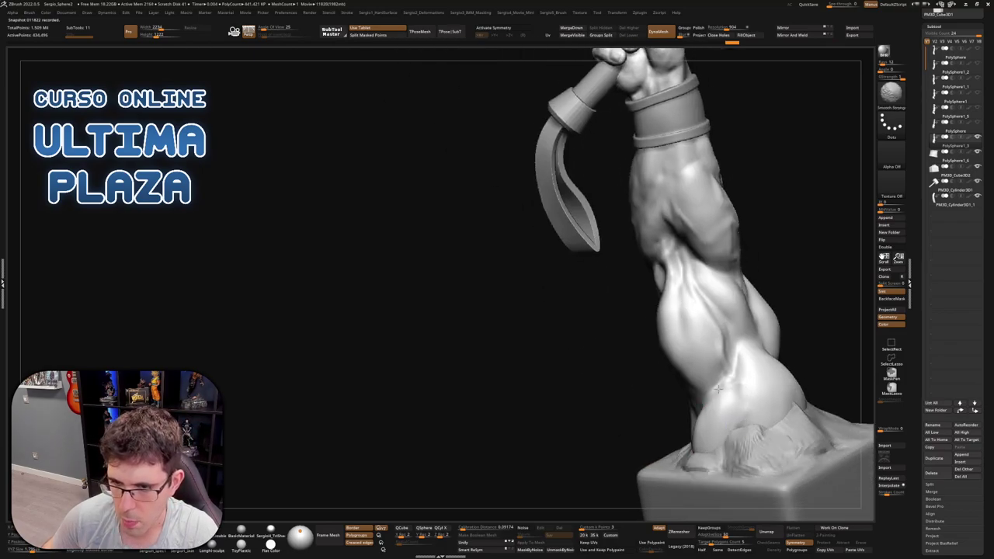
right_click_drag(722, 343, 702, 355)
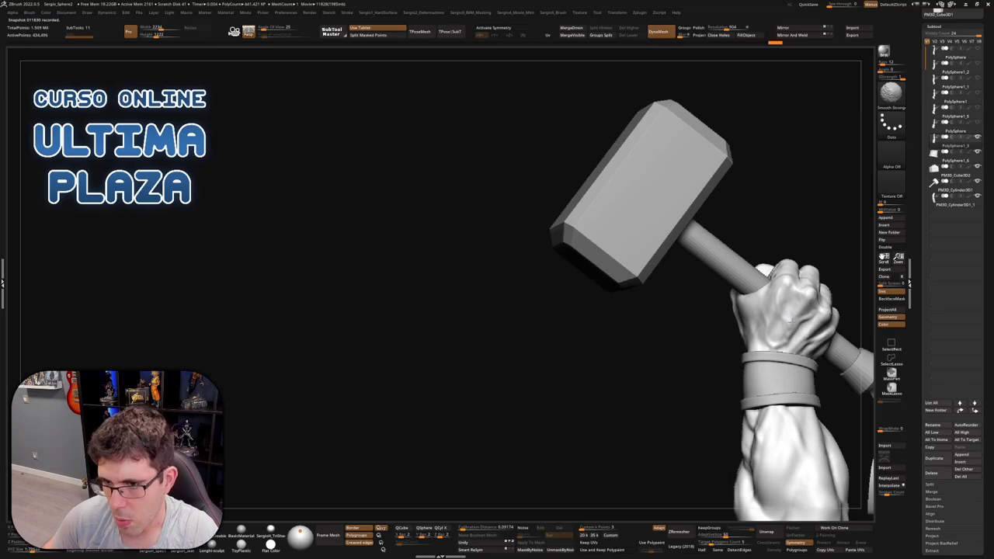
Smooth the fist surface around the knuckles, orbiting between strokes
right_click_drag(801, 335, 761, 226)
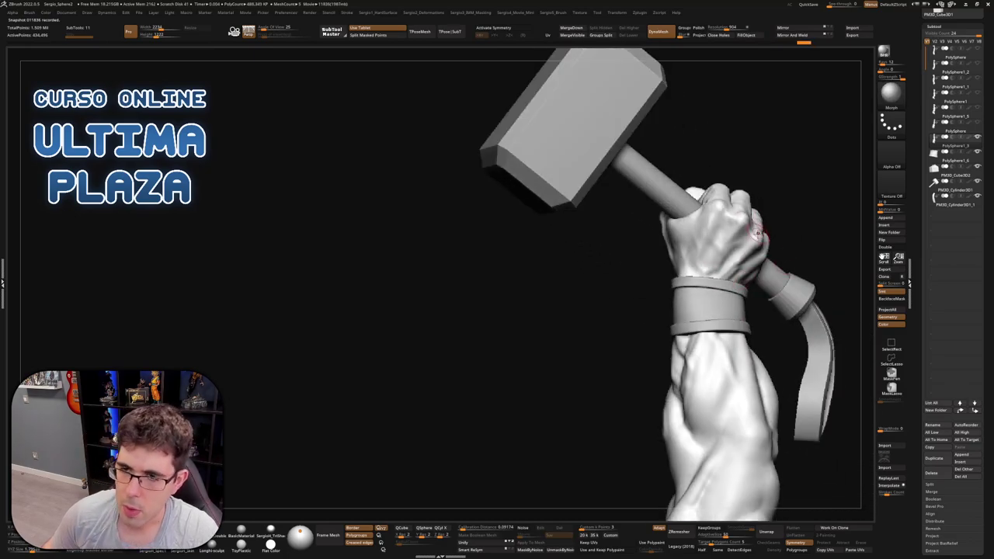
scroll(758, 233, "up", 3)
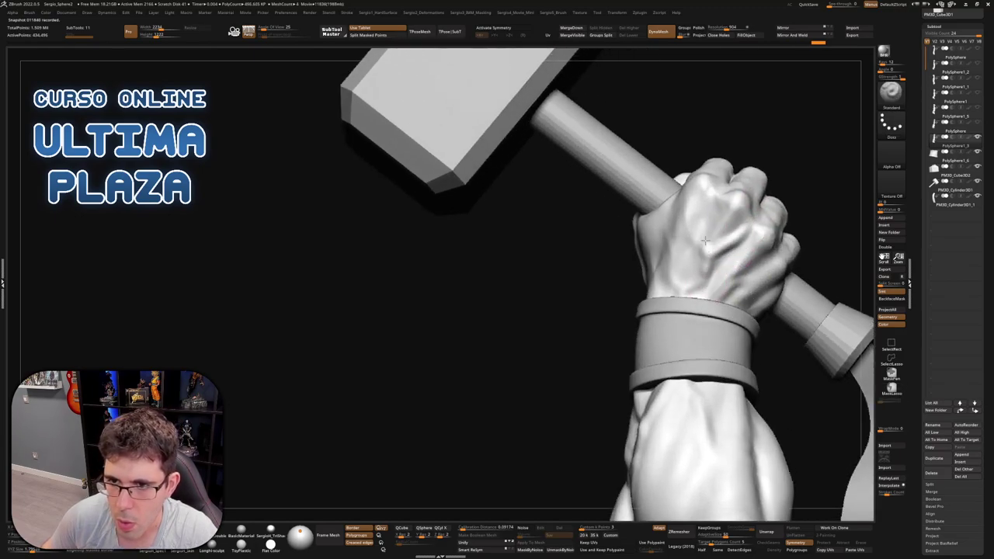
right_click_drag(688, 210, 694, 215)
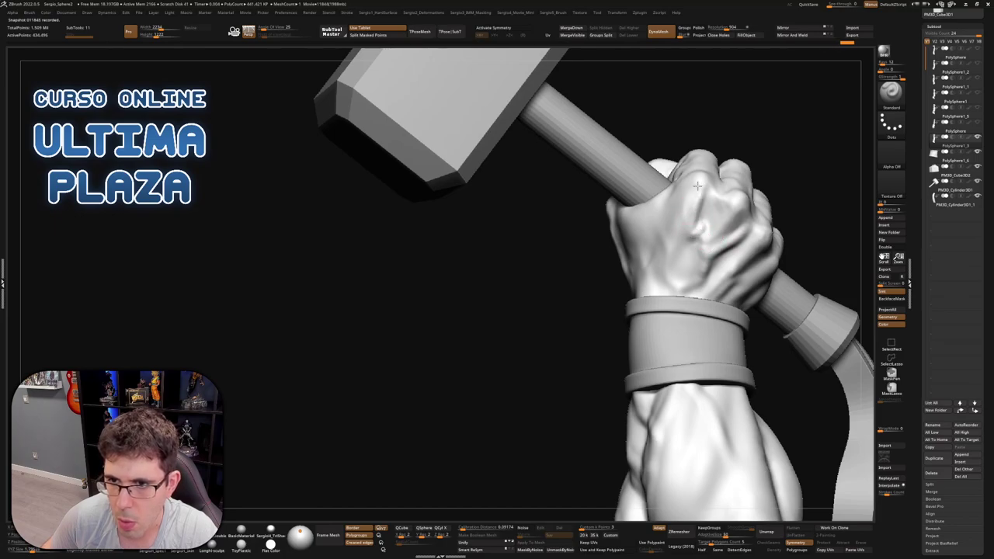
mouse_move(697, 186)
left_mouse_down("shift")
mouse_move(697, 212)
mouse_move(711, 217)
mouse_move(723, 204)
mouse_move(720, 222)
mouse_move(703, 204)
left_mouse_up("shift")
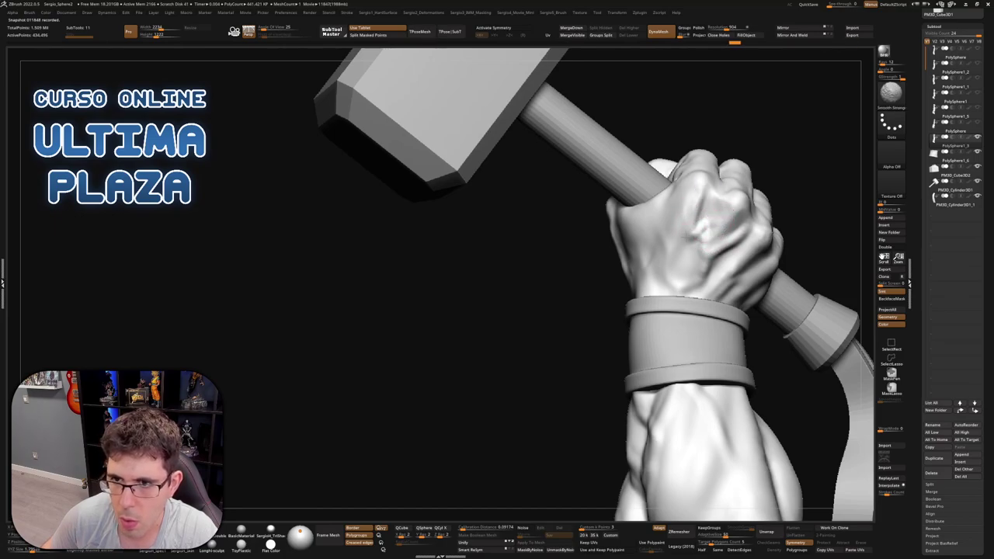
right_click_drag(734, 289, 744, 282)
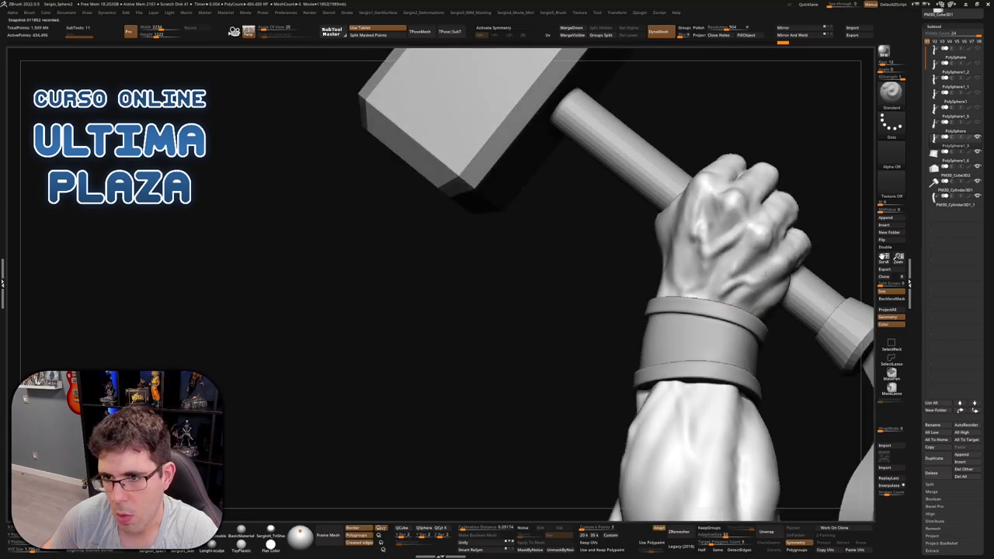
left_click_drag(750, 259, 728, 296, "shift")
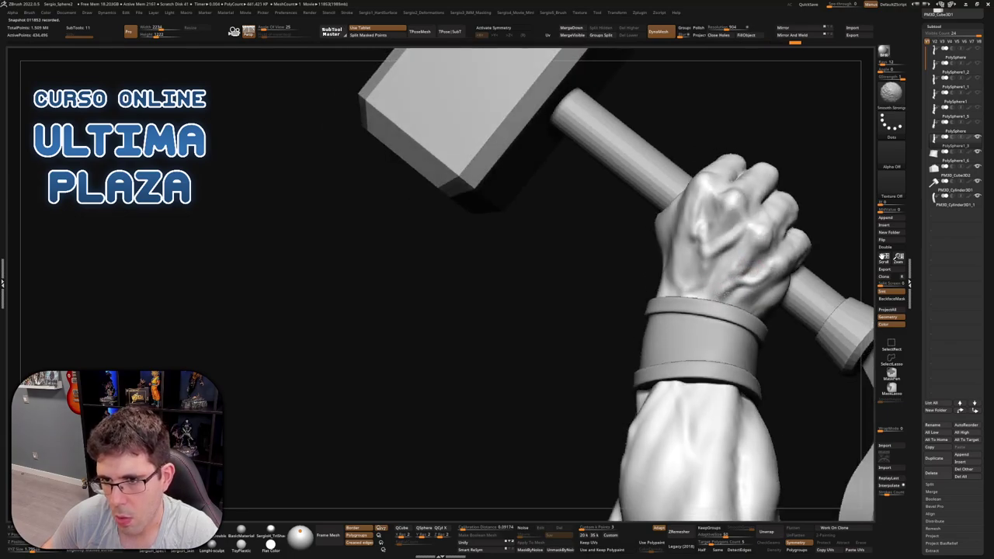
right_click_drag(735, 333, 642, 256)
left_click_drag(660, 267, 678, 289)
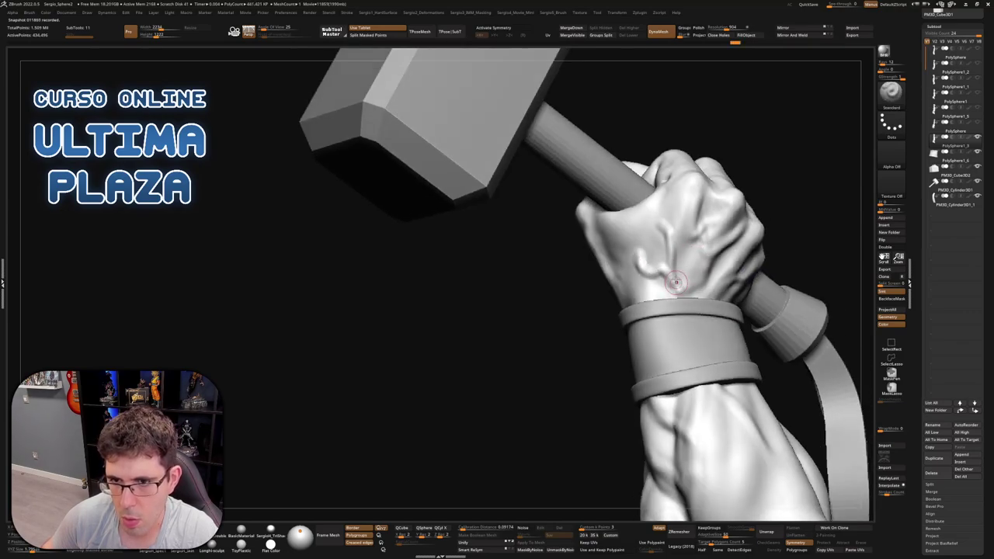
Smooth the wrist crease below the fist and show the hammer and wristband again
key("shift")
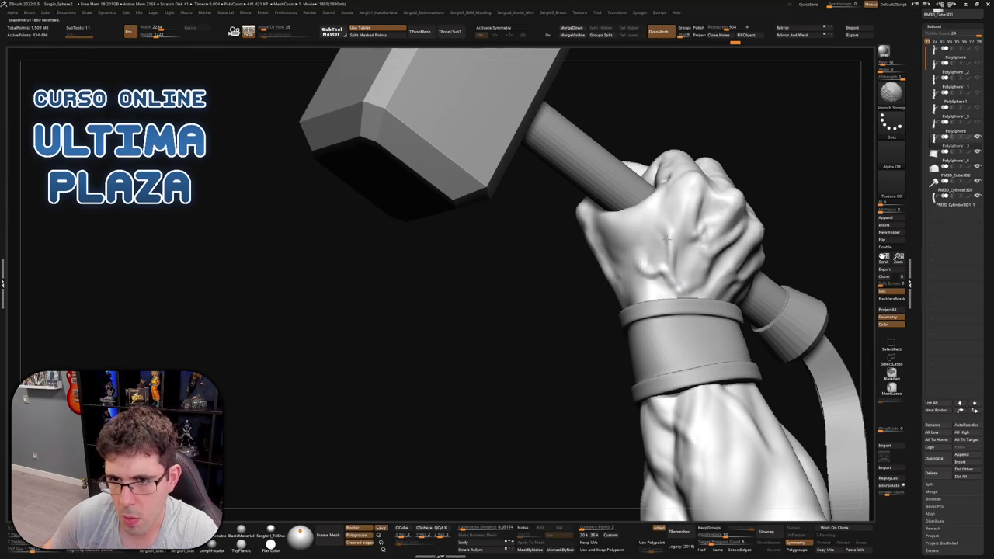
right_click_drag(694, 318, 688, 295)
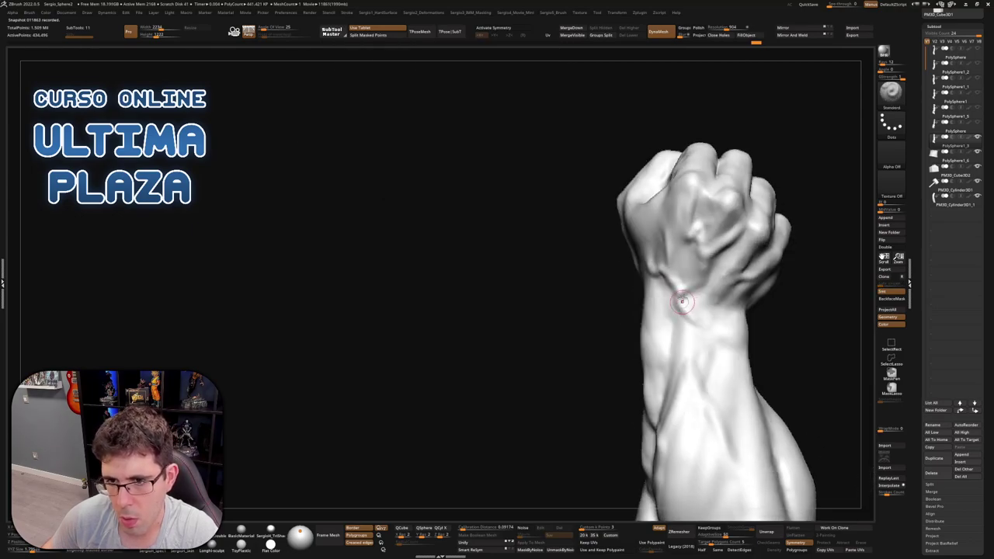
mouse_move(682, 301)
left_mouse_down("shift")
mouse_move(688, 318)
mouse_move(678, 278)
left_mouse_up("shift")
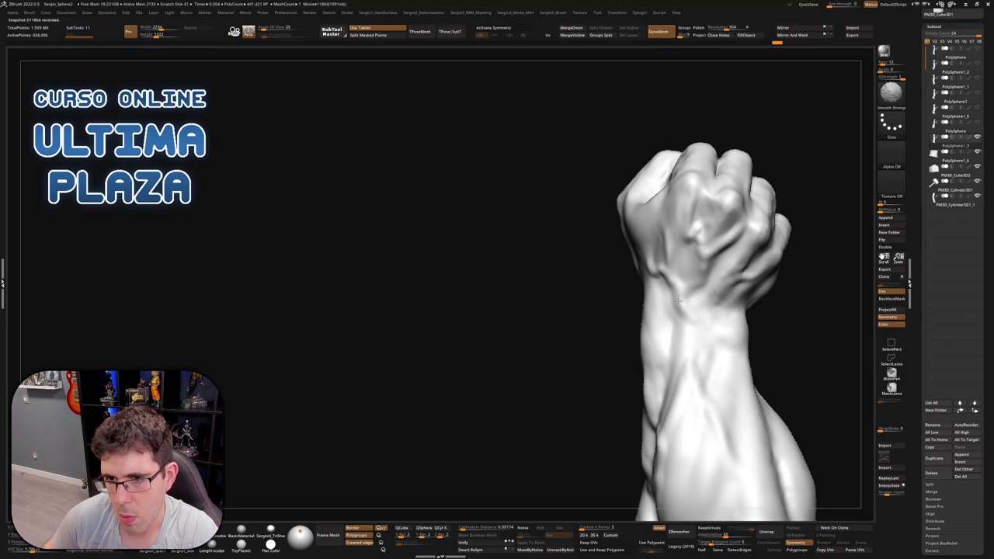
key("shift+alt+s")
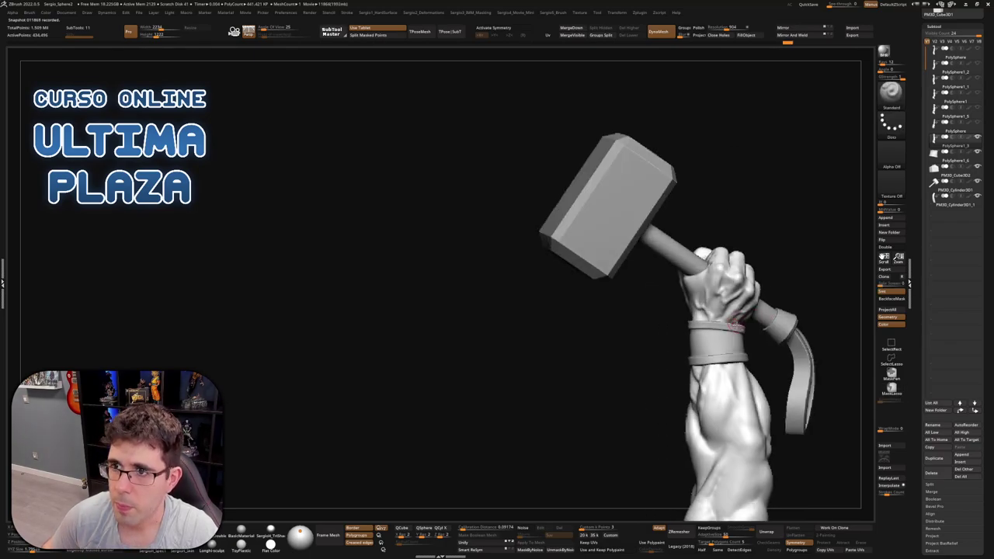
Switch to the Morph brush and orbit to view the fist, wrist strap and pedestal
key("b")
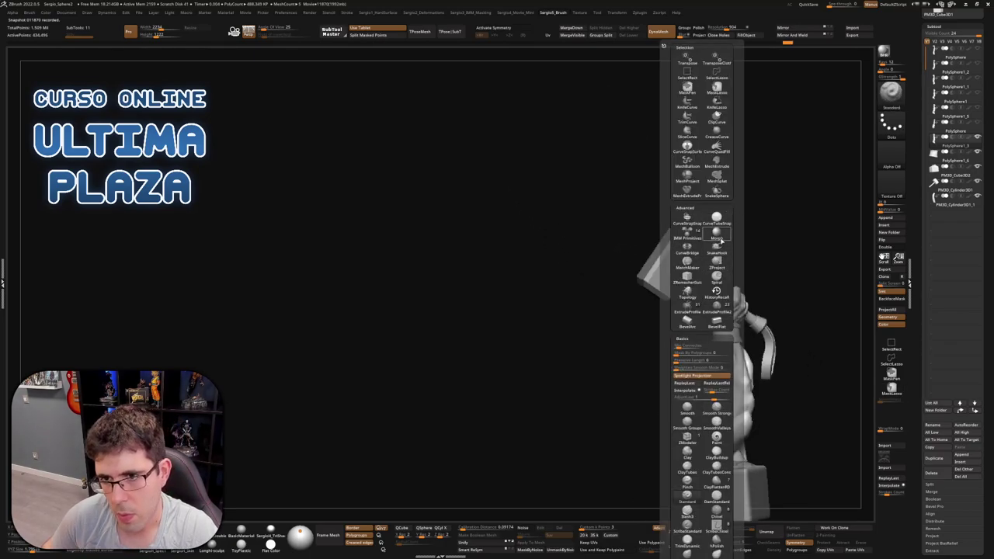
left_click(719, 238)
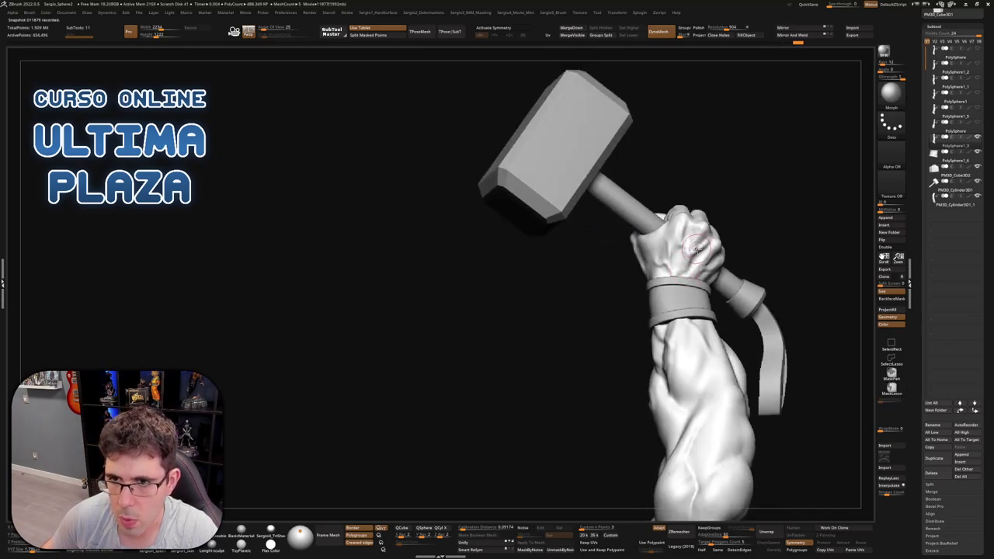
mouse_move(696, 249)
right_mouse_down()
mouse_move(693, 234)
mouse_move(713, 257)
mouse_move(683, 294)
right_mouse_up()
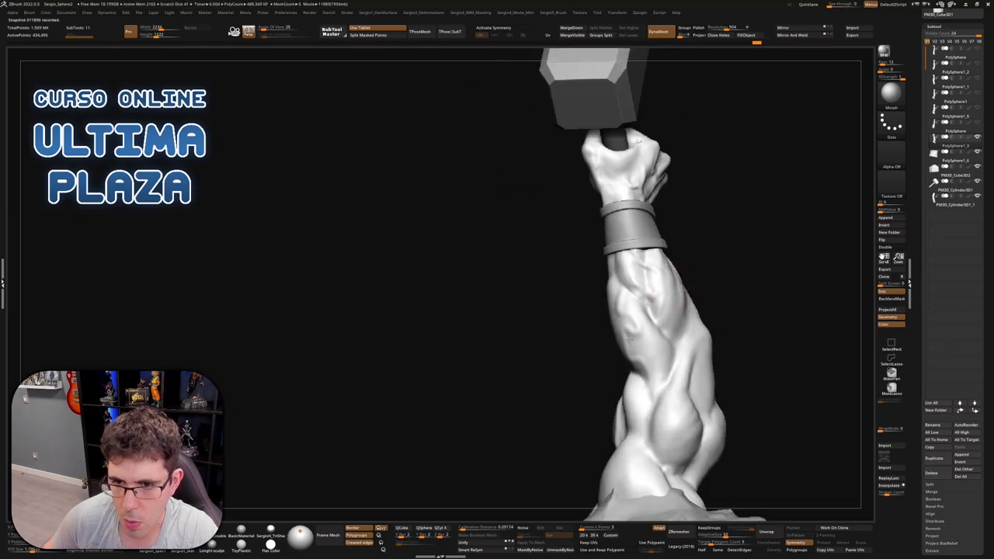
right_click_drag(652, 380, 640, 342)
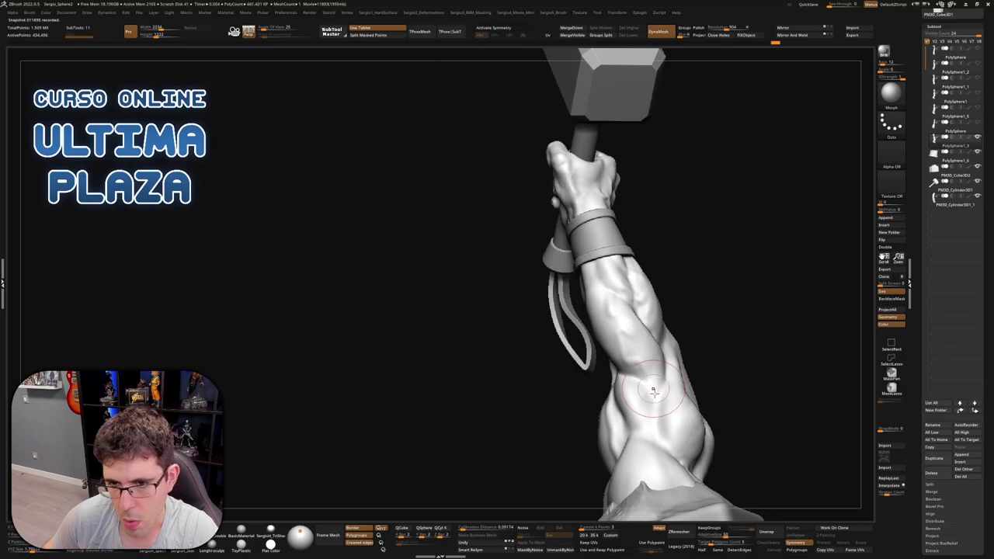
right_click_drag(641, 379, 571, 307)
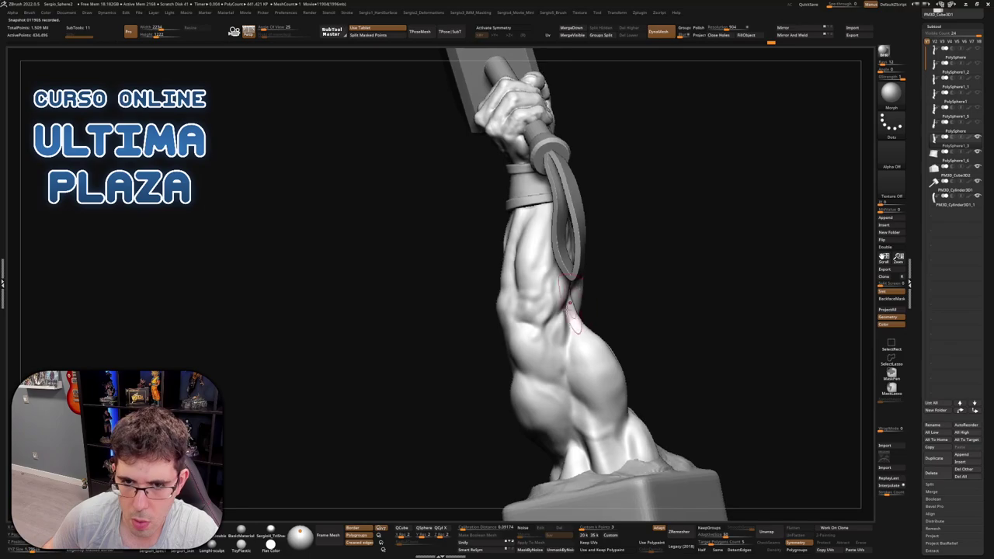
mouse_move(521, 326)
right_mouse_down()
mouse_move(593, 290)
mouse_move(536, 365)
mouse_move(574, 269)
mouse_move(554, 236)
right_mouse_up()
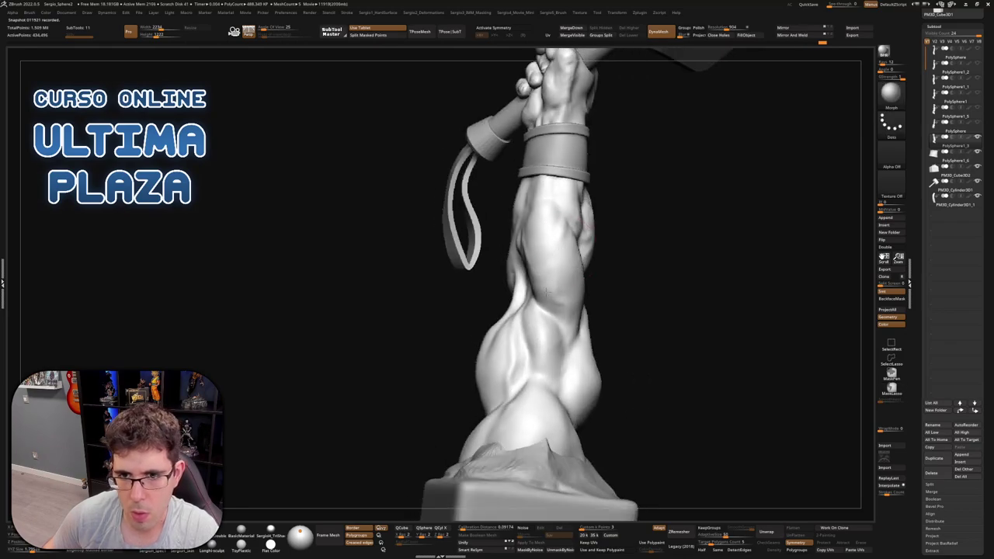
mouse_move(572, 379)
right_mouse_down()
mouse_move(572, 320)
mouse_move(553, 303)
mouse_move(560, 329)
right_mouse_up()
Reshape and Shift-smooth the lower forearm muscle just above the pedestal
key("shift")
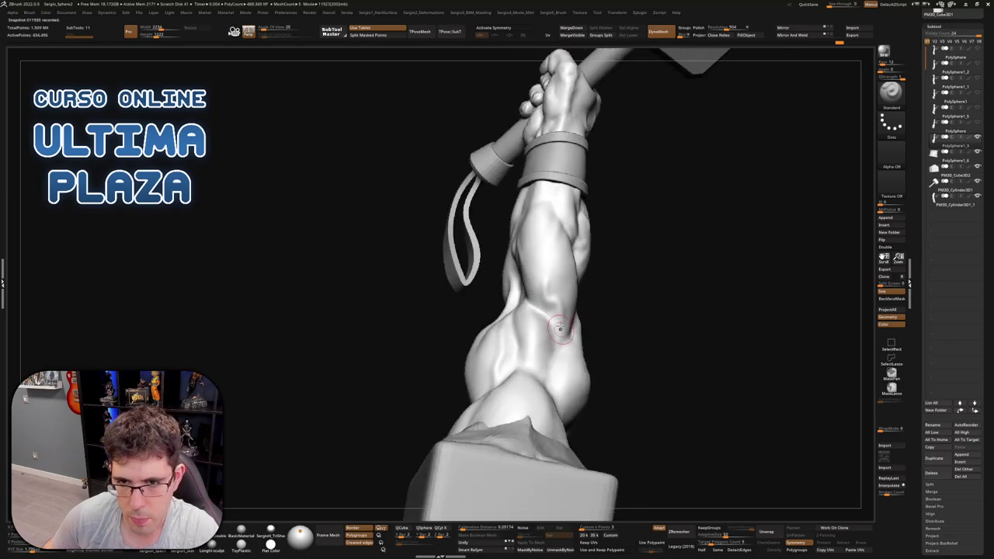
right_click_drag(528, 276, 563, 309)
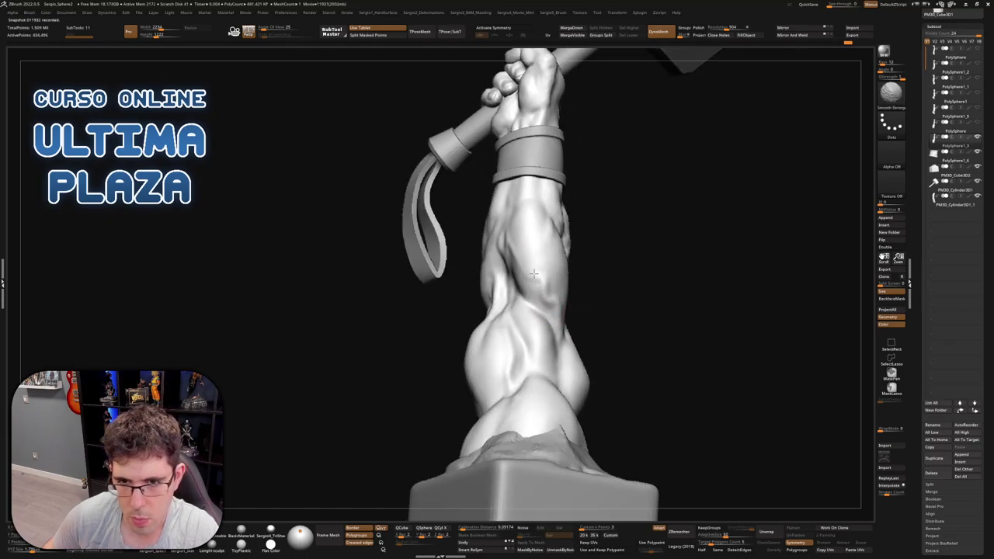
mouse_move(558, 323)
right_mouse_down()
mouse_move(582, 337)
mouse_move(549, 351)
right_mouse_up()
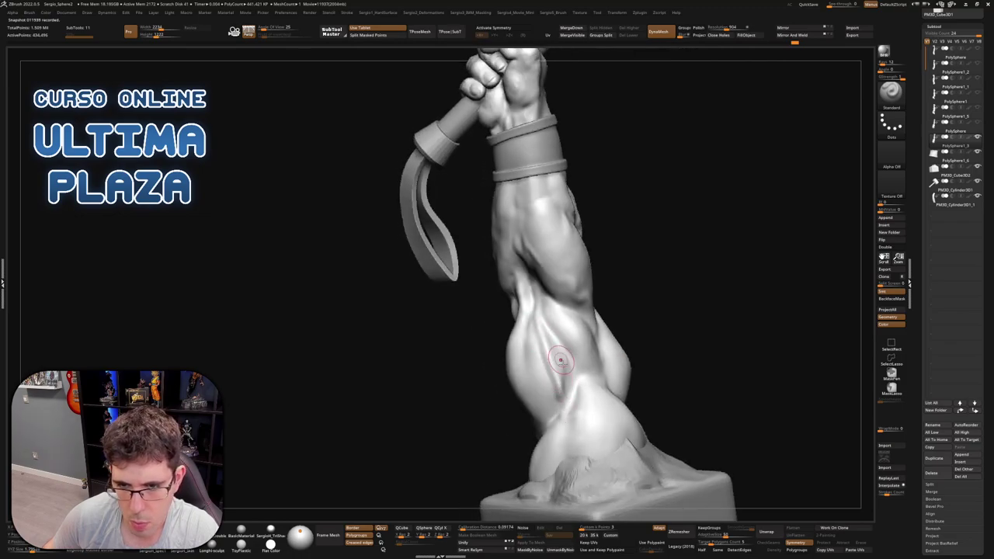
key("shift")
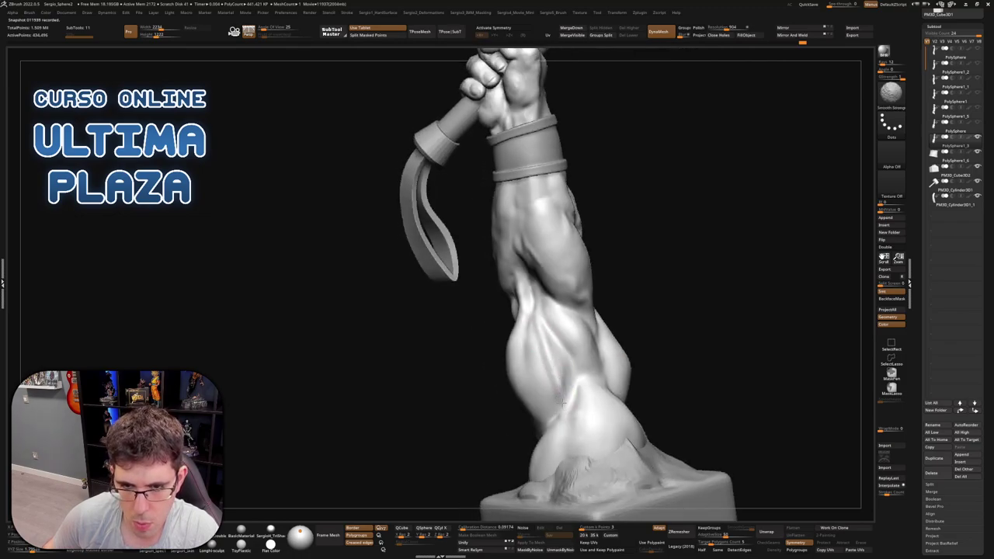
right_click_drag(563, 402, 555, 375)
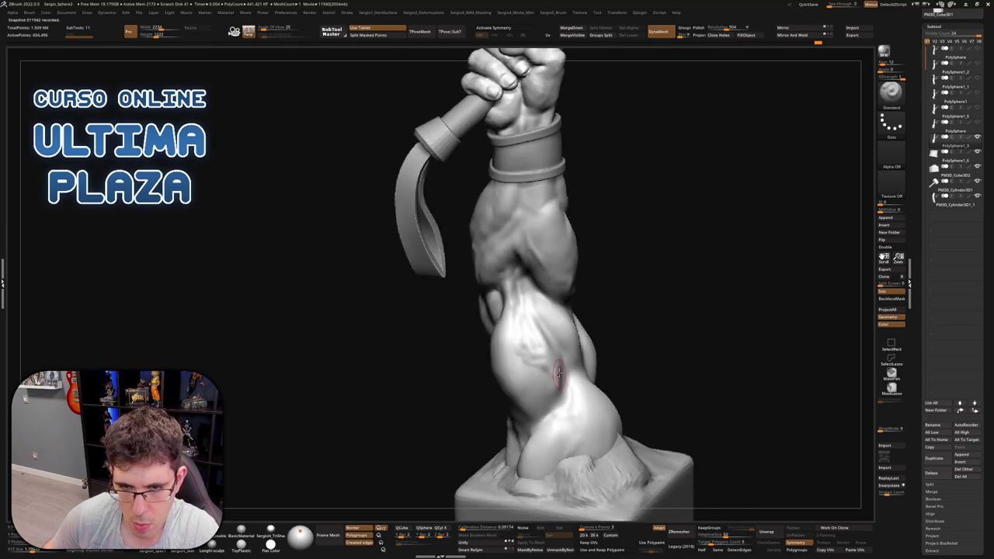
mouse_move(538, 359)
left_mouse_down()
mouse_move(516, 336)
mouse_move(534, 358)
left_mouse_up()
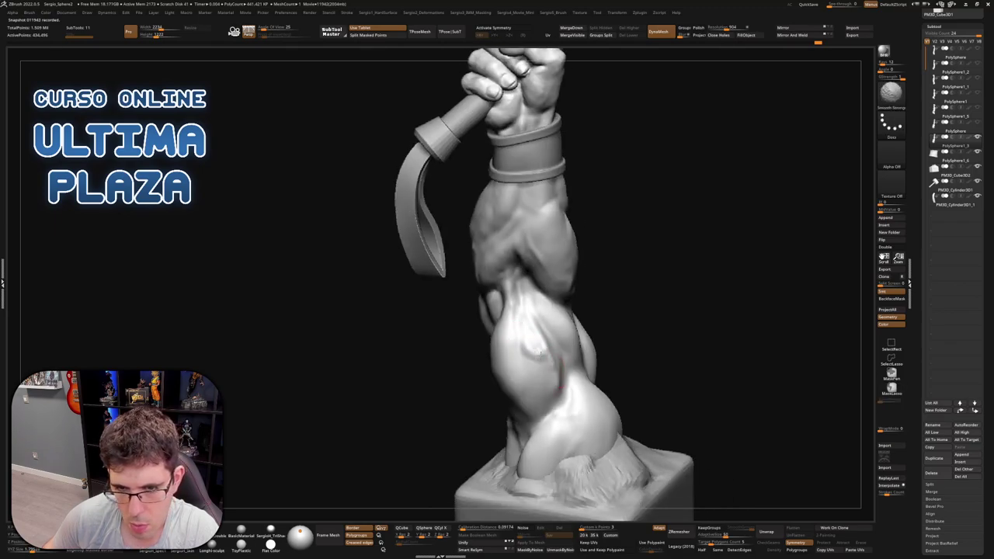
right_click_drag(549, 384, 553, 360)
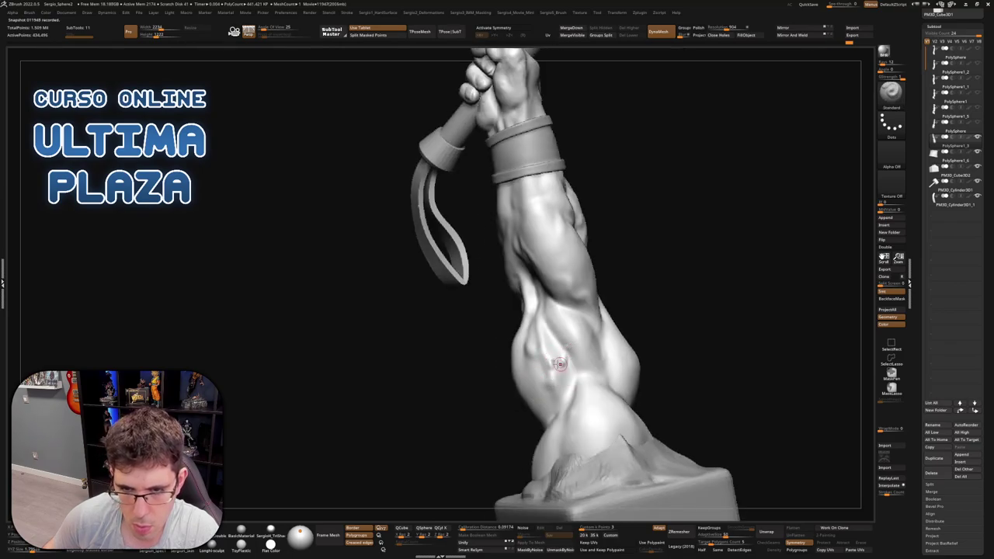
key("shift")
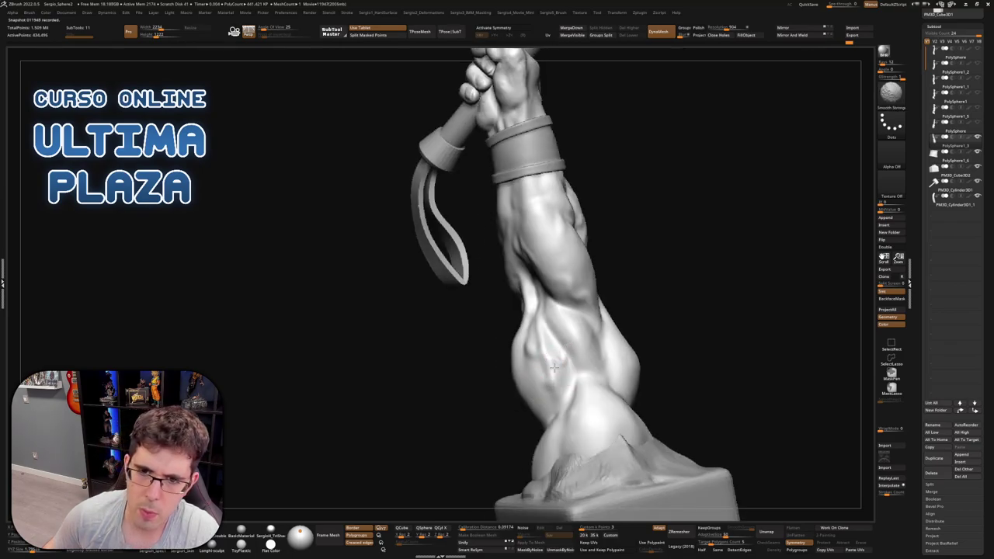
mouse_move(554, 367)
right_mouse_down()
mouse_move(534, 346)
mouse_move(548, 373)
right_mouse_up()
key("b")
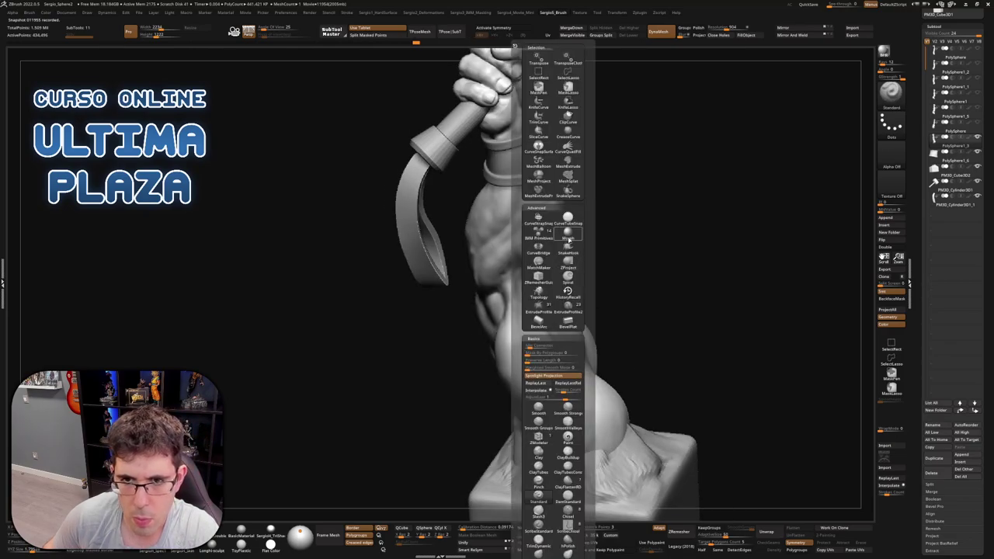
left_click(569, 239)
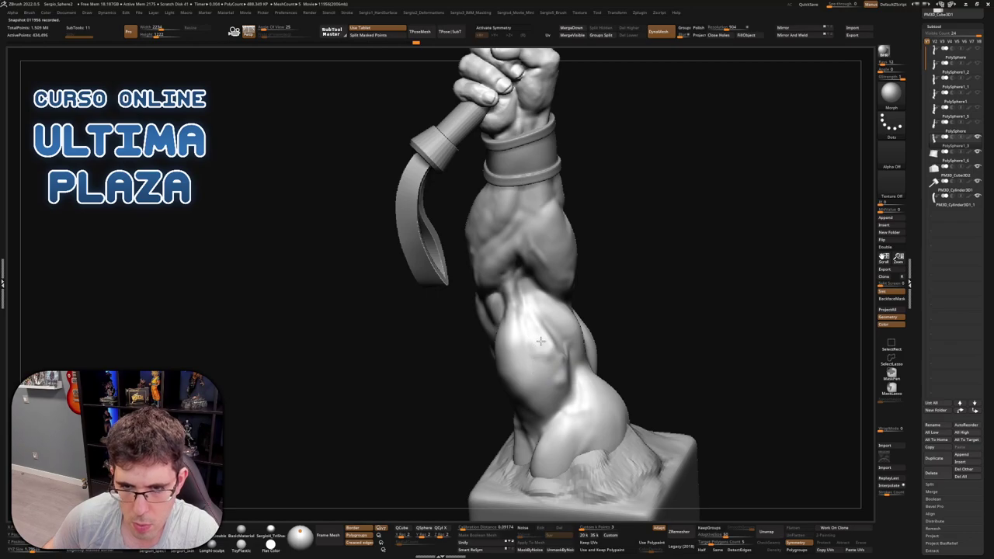
right_click_drag(537, 365, 553, 363)
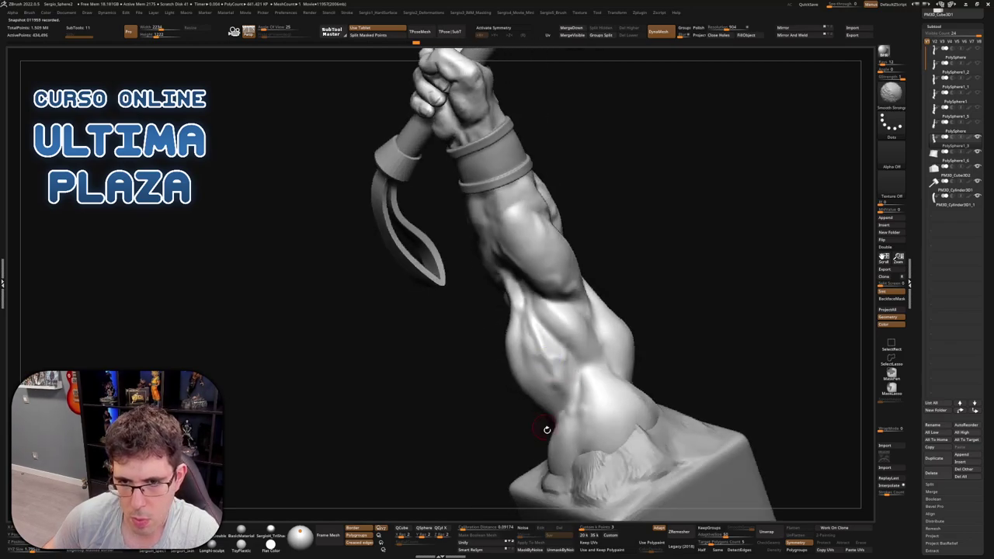
key("f")
mouse_move(544, 427)
right_mouse_down()
mouse_move(573, 342)
mouse_move(543, 344)
mouse_move(600, 335)
mouse_move(573, 303)
mouse_move(594, 328)
right_mouse_up()
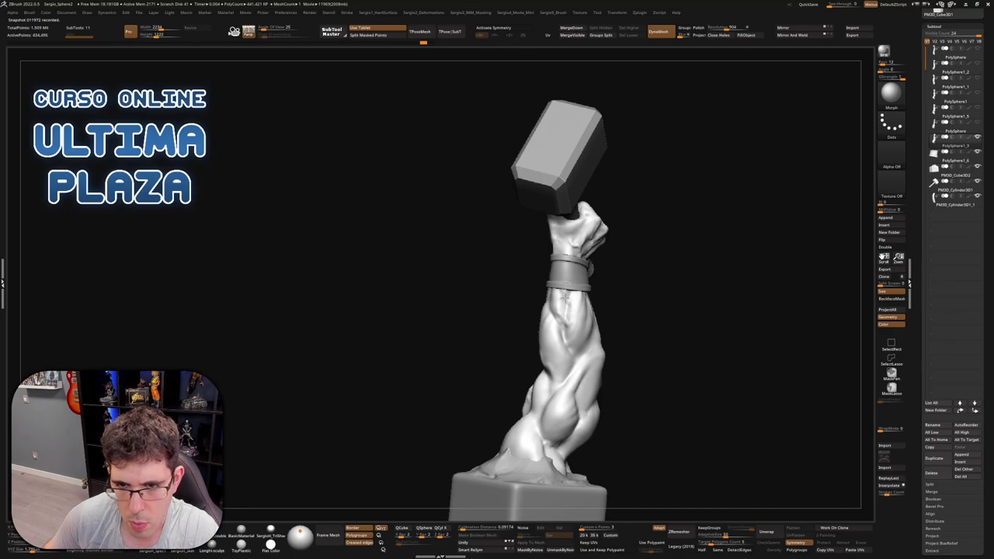
mouse_move(569, 319)
right_mouse_down()
mouse_move(571, 347)
mouse_move(603, 313)
right_mouse_up()
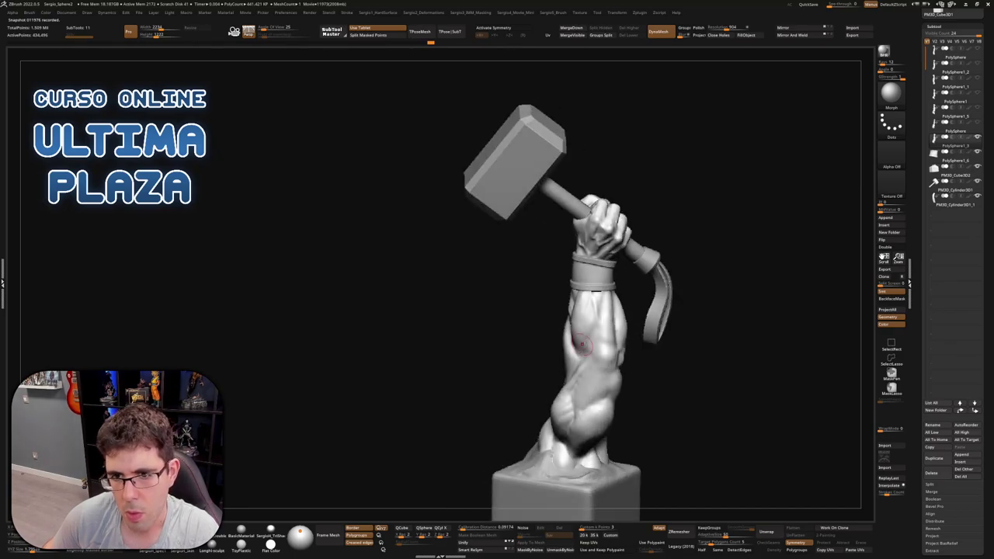
mouse_move(605, 365)
right_mouse_down()
mouse_move(591, 312)
mouse_move(645, 335)
mouse_move(638, 286)
mouse_move(628, 318)
mouse_move(639, 300)
mouse_move(681, 319)
mouse_move(578, 285)
mouse_move(714, 342)
mouse_move(698, 242)
mouse_move(715, 277)
mouse_move(708, 294)
right_mouse_up()
key("f")
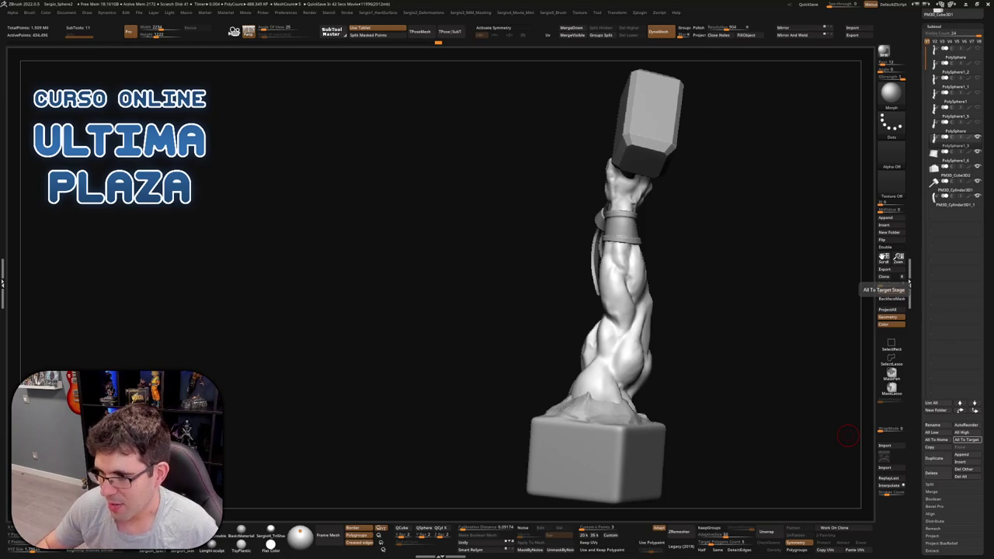
mouse_move(774, 481)
left_mouse_down()
mouse_move(528, 349)
mouse_move(645, 349)
mouse_move(660, 374)
mouse_move(650, 366)
left_mouse_up()
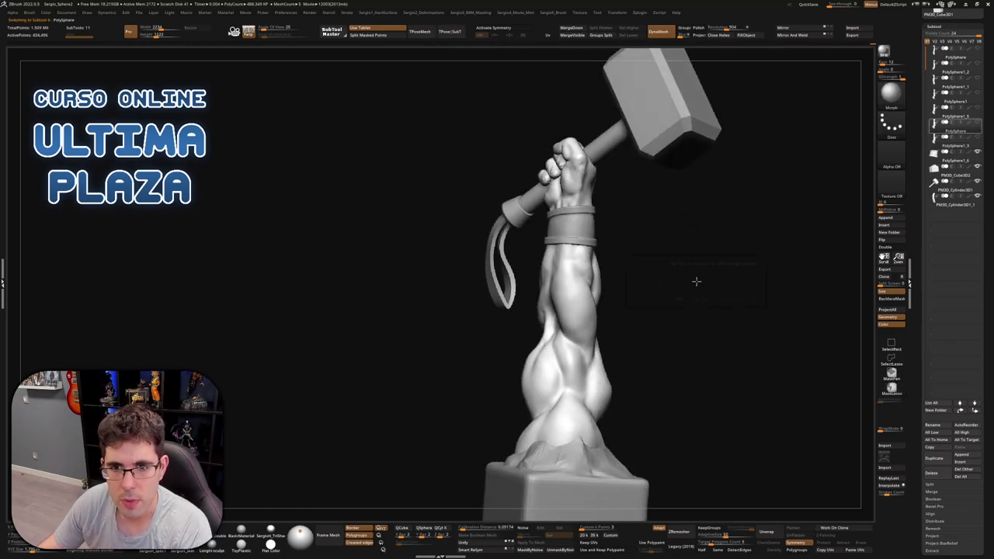
Dismiss the morph target warning
left_click(691, 283)
left_click(678, 299)
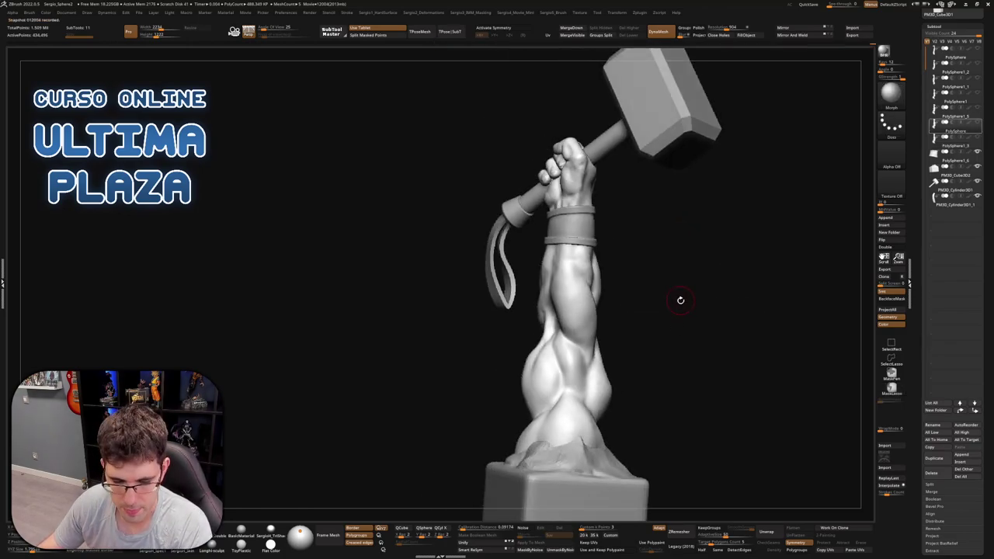
mouse_move(689, 304)
left_mouse_down()
mouse_move(657, 295)
mouse_move(651, 303)
mouse_move(735, 306)
mouse_move(677, 308)
left_mouse_up()
Step back and forth through undo history, ending on the detailed muscular arm
key("ctrl+z")
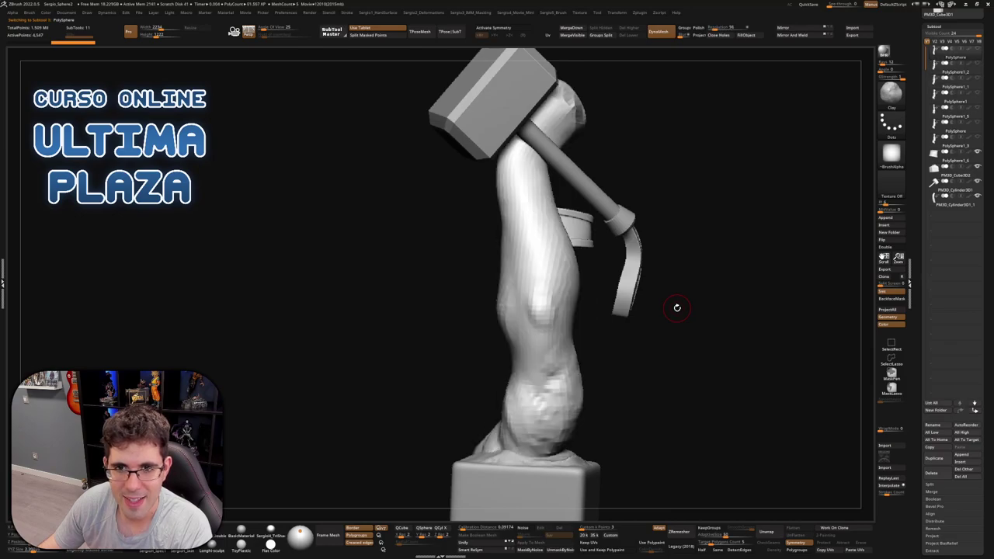
key("ctrl+shift+z")
key("ctrl+shift+z")
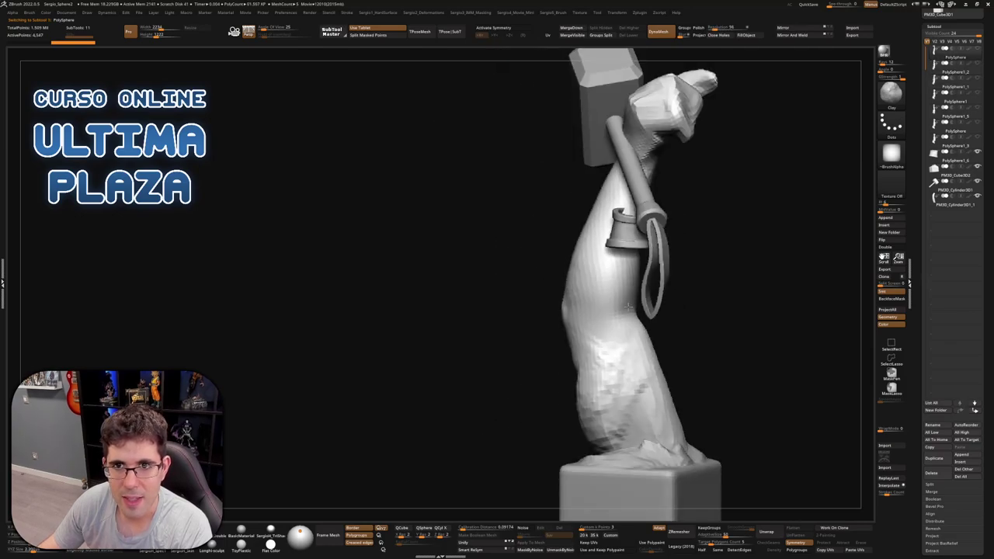
key("ctrl+z")
key("ctrl+shift+z")
key("ctrl+shift+z")
key("ctrl+shift+z")
key("ctrl+shift+z")
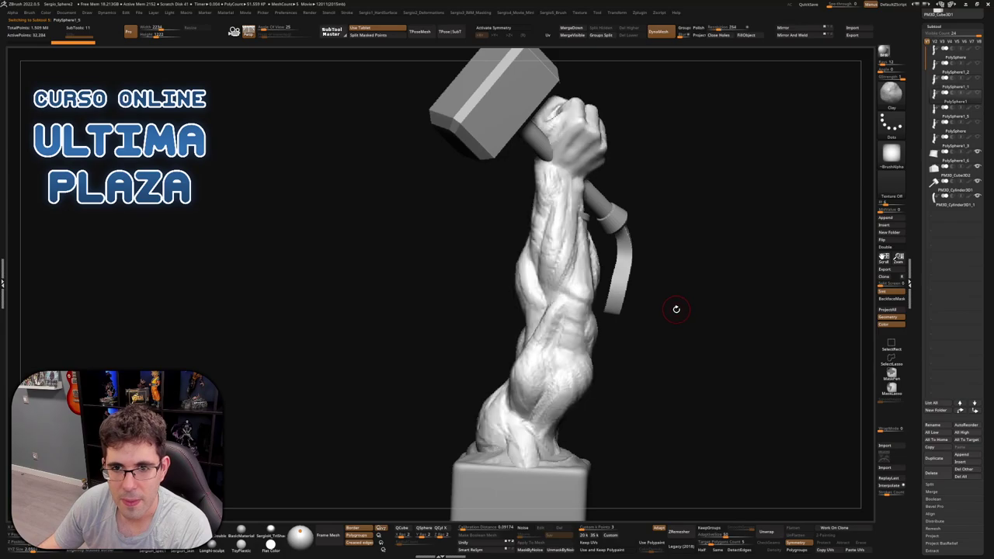
key("ctrl+shift+z")
key("ctrl+shift+z")
key("ctrl+shift+z")
key("ctrl+shift+z")
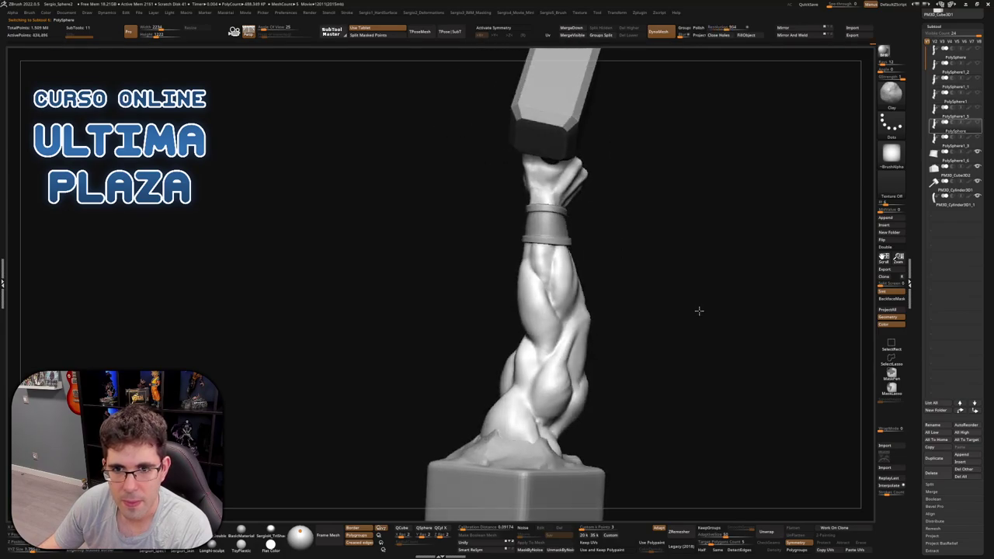
mouse_move(638, 310)
left_mouse_down()
mouse_move(518, 298)
mouse_move(603, 308)
mouse_move(611, 336)
mouse_move(644, 337)
mouse_move(616, 320)
mouse_move(619, 328)
mouse_move(608, 327)
mouse_move(621, 336)
mouse_move(587, 344)
mouse_move(624, 344)
mouse_move(590, 359)
mouse_move(655, 372)
mouse_move(699, 231)
left_mouse_up()
Unhide the arm, then rotate the hammer head about 12 degrees and enlarge it slightly
left_click(977, 141)
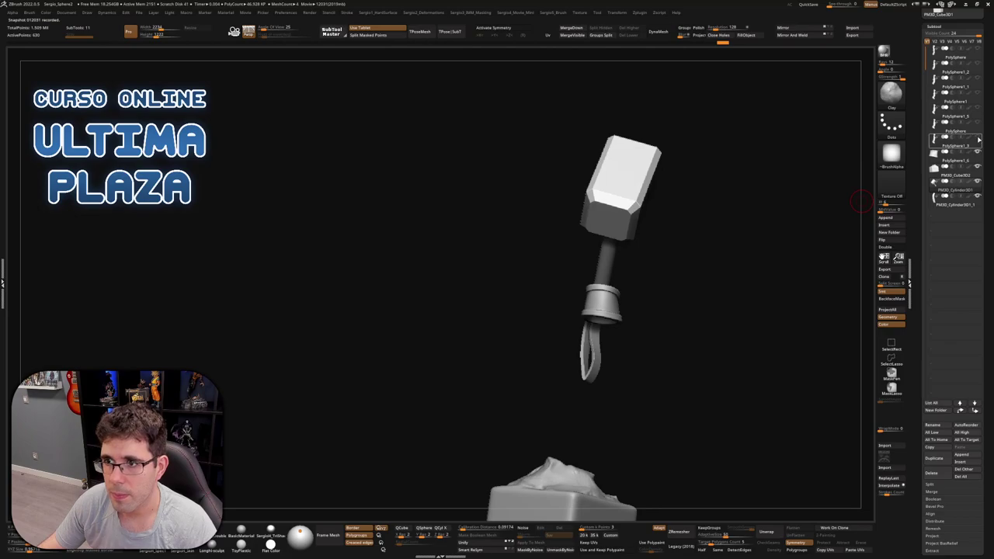
key("w")
left_click_drag(721, 316, 643, 245)
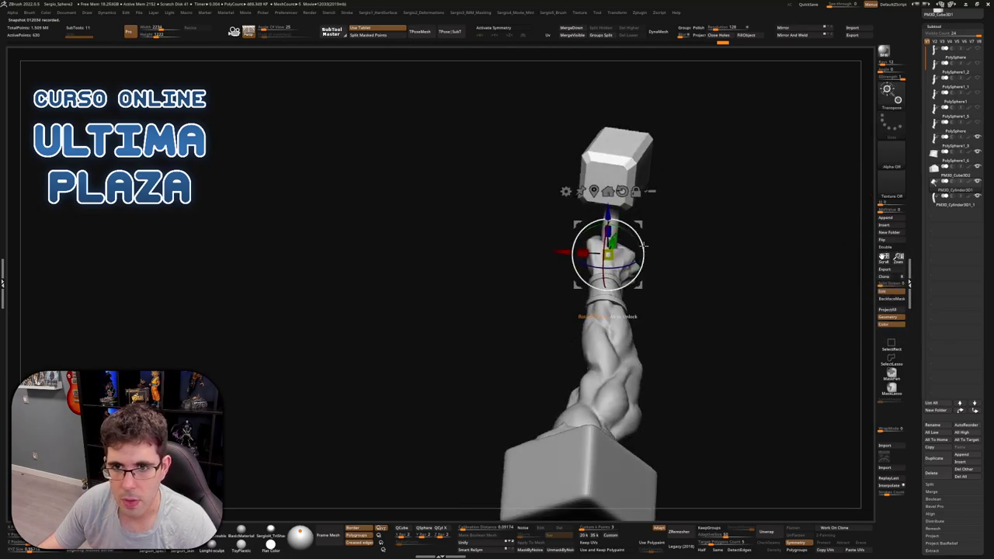
left_click_drag(701, 257, 625, 265)
right_click_drag(614, 297, 620, 262)
left_click_drag(590, 312, 586, 312)
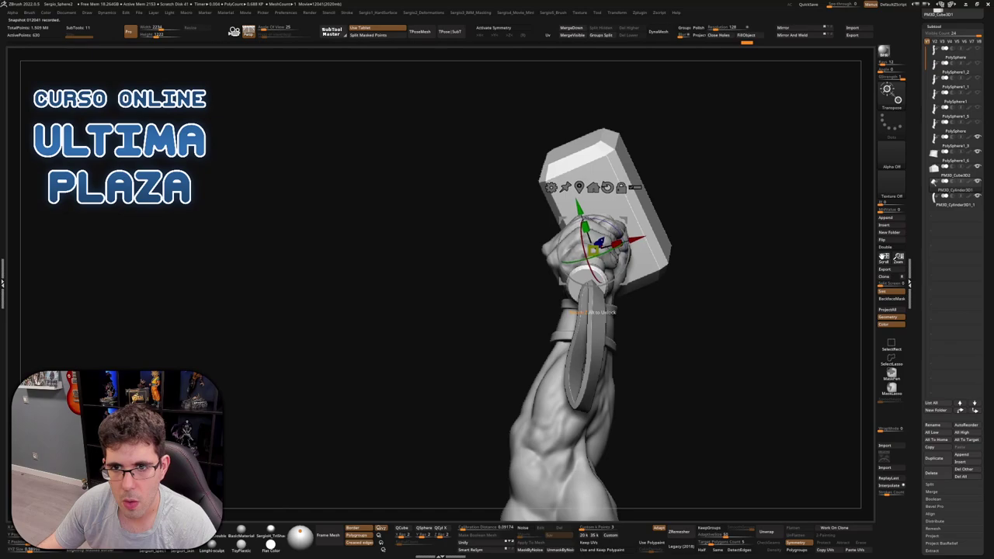
mouse_move(612, 244)
left_mouse_down()
mouse_move(590, 247)
mouse_move(619, 246)
mouse_move(673, 275)
mouse_move(605, 262)
mouse_move(603, 337)
left_mouse_up()
key("q")
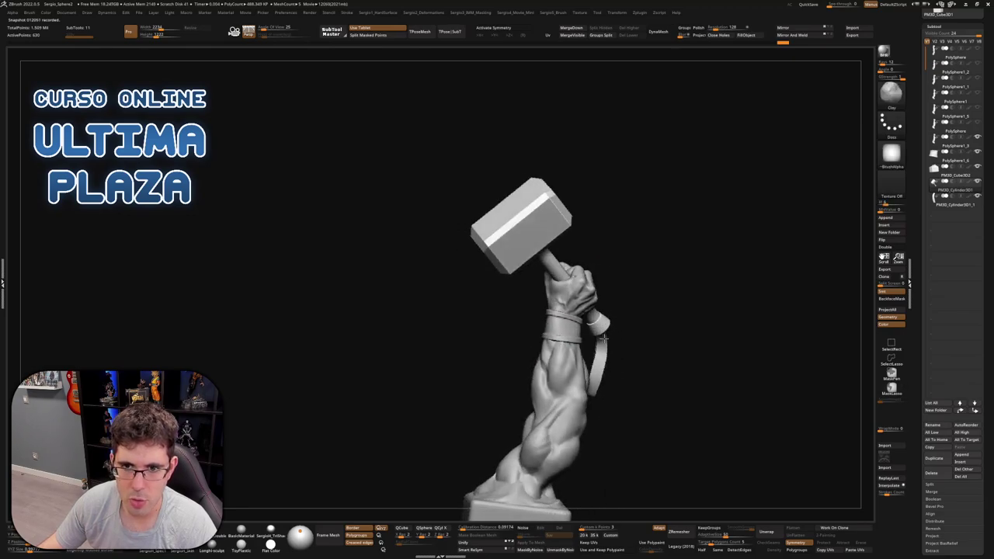
Tilt the hammer slightly clockwise in the fist
scroll(613, 340, "up", 3)
key("w")
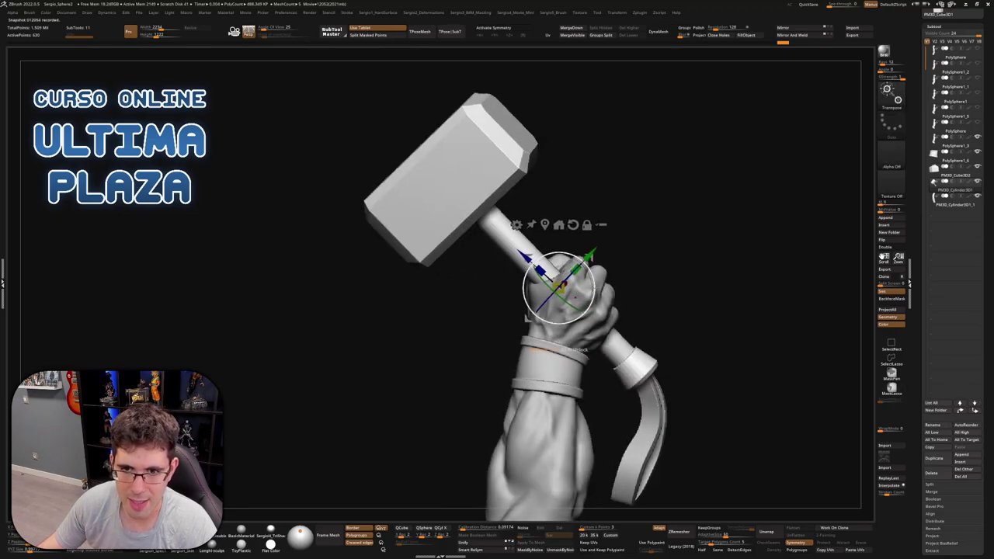
left_click_drag(584, 264, 594, 253)
mouse_move(621, 311)
left_mouse_down()
mouse_move(704, 317)
mouse_move(706, 329)
mouse_move(680, 343)
mouse_move(701, 350)
mouse_move(614, 330)
mouse_move(621, 341)
mouse_move(605, 364)
mouse_move(656, 360)
mouse_move(701, 382)
mouse_move(769, 386)
mouse_move(728, 368)
mouse_move(657, 360)
mouse_move(637, 299)
mouse_move(657, 279)
mouse_move(619, 264)
mouse_move(633, 200)
left_mouse_up()
key("q")
Select the hammer handle and undo the hammer rotation back to upright
key("w")
left_click(633, 200, "alt")
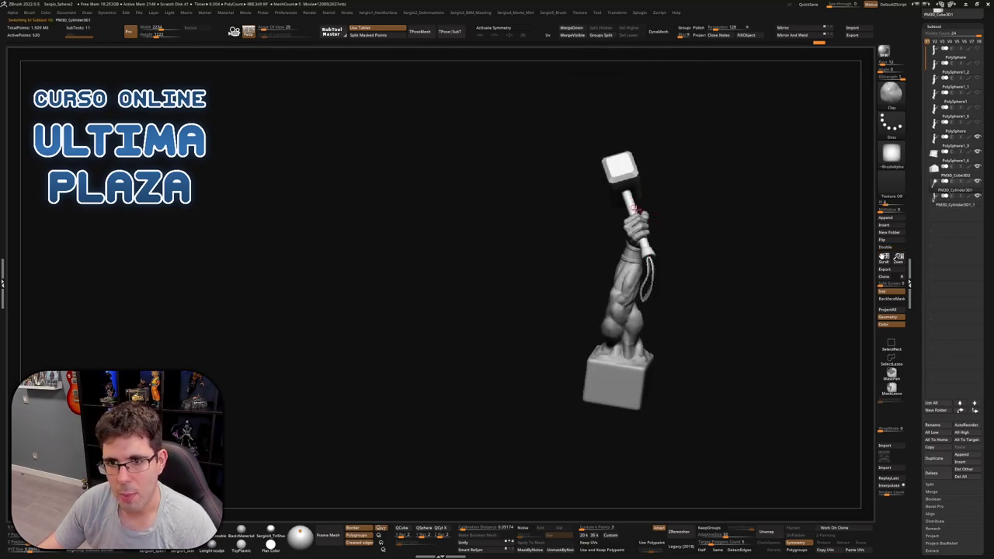
key("w")
key("ctrl+z")
key("q")
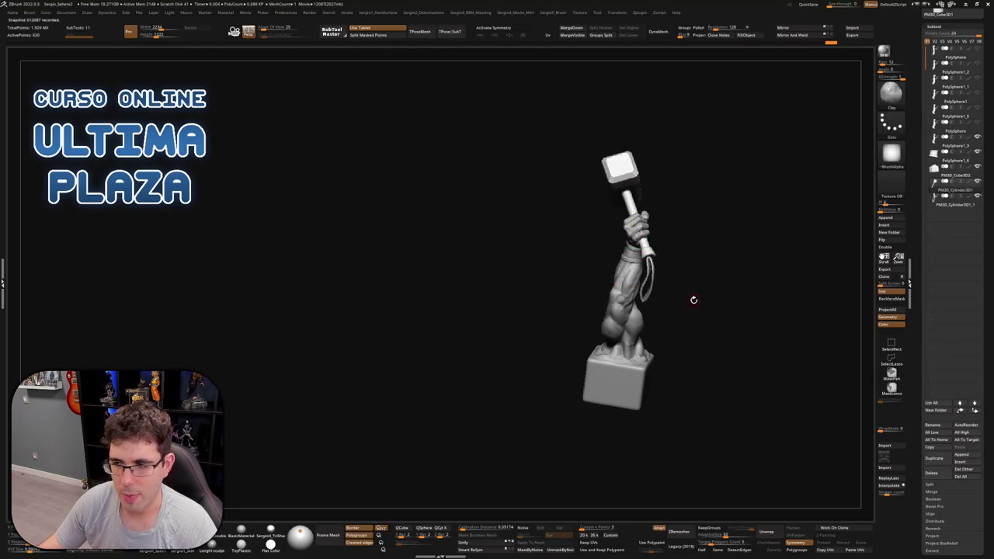
mouse_move(678, 305)
left_mouse_down()
mouse_move(713, 322)
mouse_move(662, 339)
mouse_move(537, 290)
mouse_move(573, 287)
mouse_move(510, 317)
mouse_move(649, 328)
left_mouse_up()
key("ctrl+shift+m")
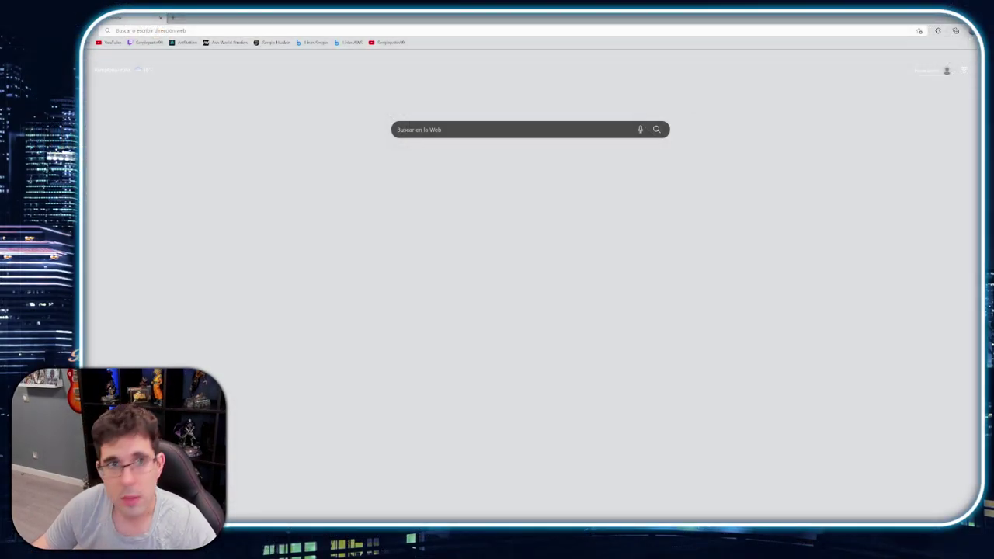
Load the artist's Instagram profile from the pasted address and dismiss the cookie prompt
left_click(522, 31)
type("https://www.instagram.com/shukitold/")
key("Return")
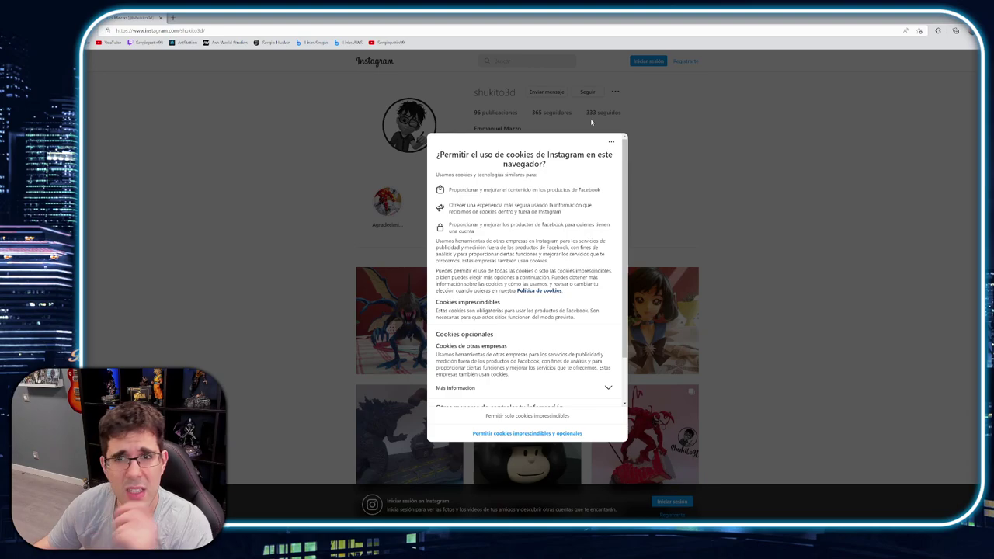
left_click(286, 296)
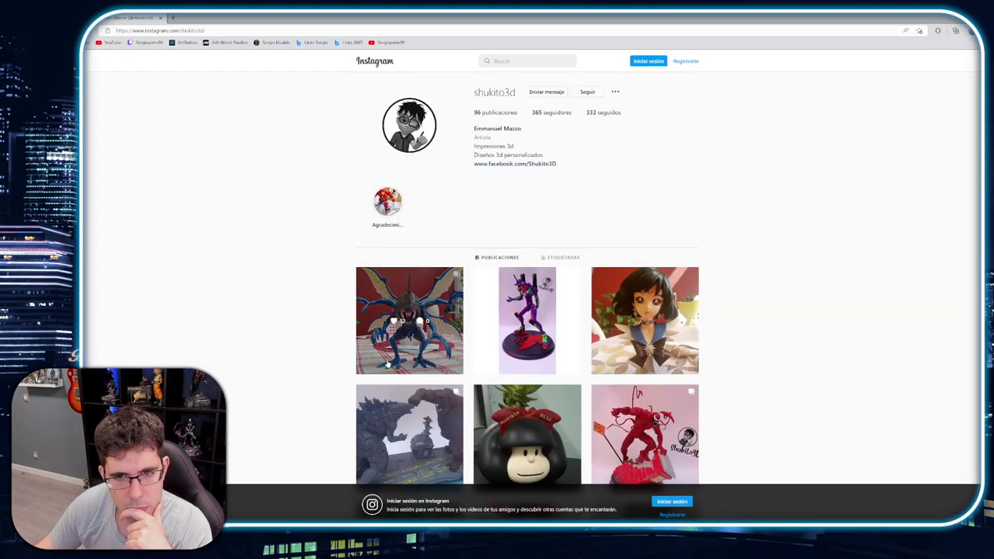
Open the first post on the profile and close the login prompts
scroll(389, 363, "down", 3)
scroll(392, 361, "up", 2)
scroll(396, 359, "down", 3)
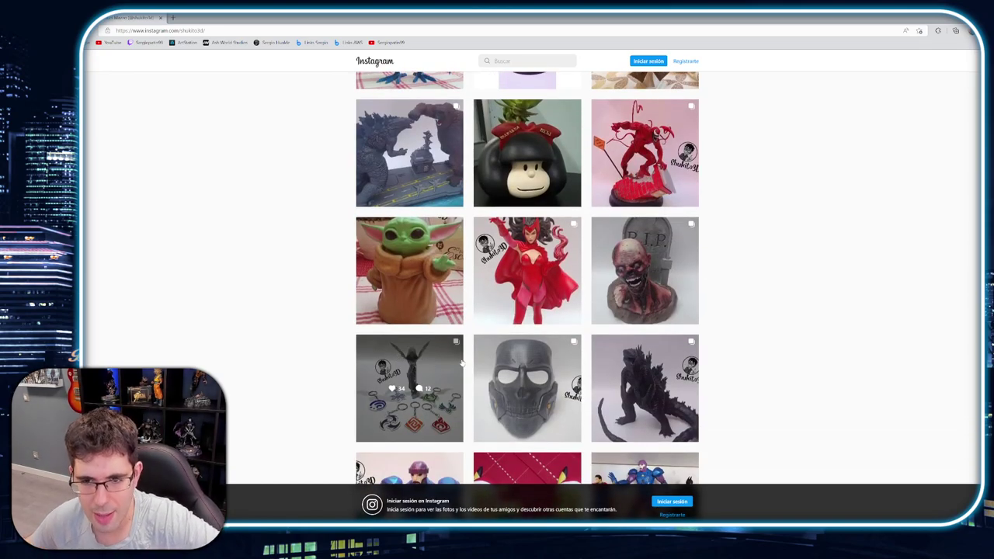
scroll(442, 233, "up", 2)
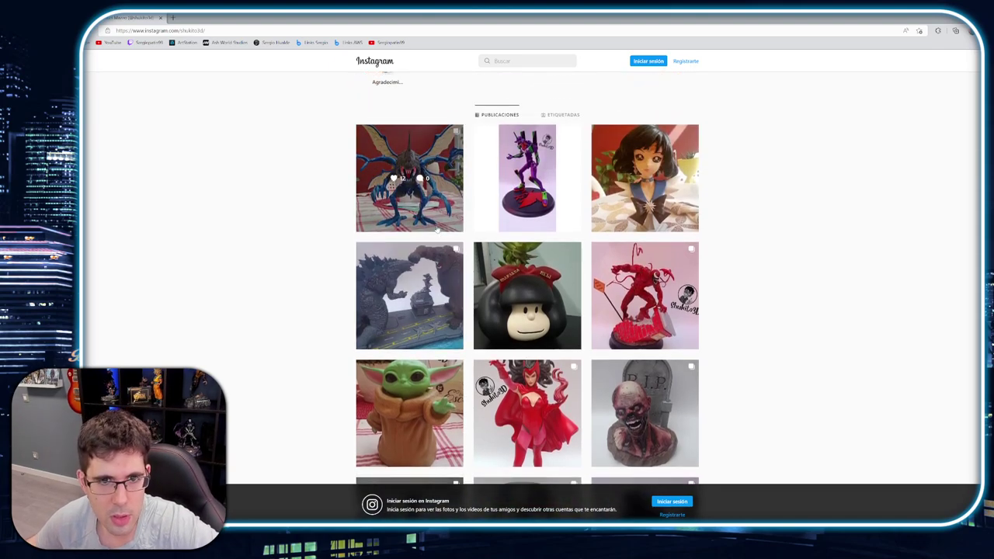
left_click(436, 229)
left_click(589, 219)
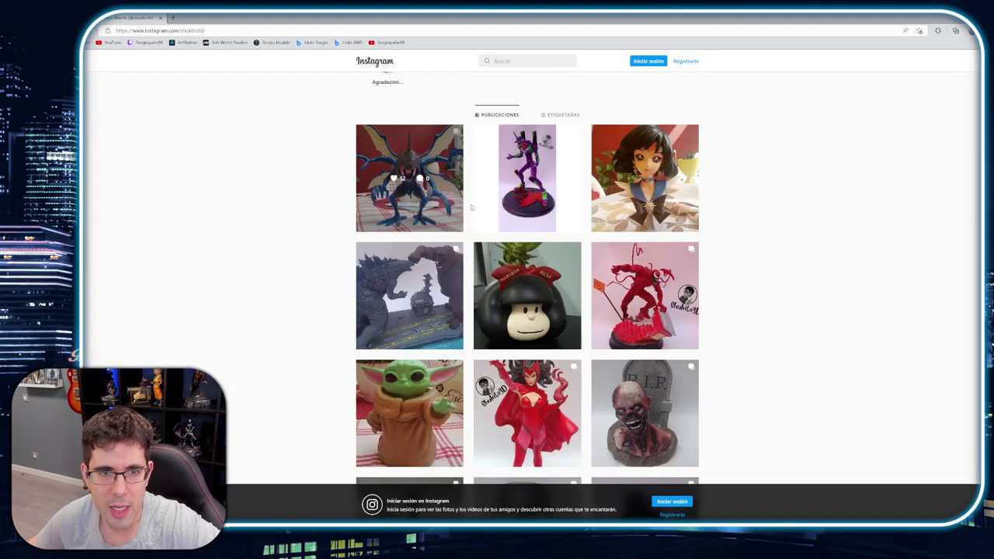
left_click(589, 220)
Scroll up and down the profile grid browsing the 3D-printed figure posts
scroll(455, 334, "up", 2)
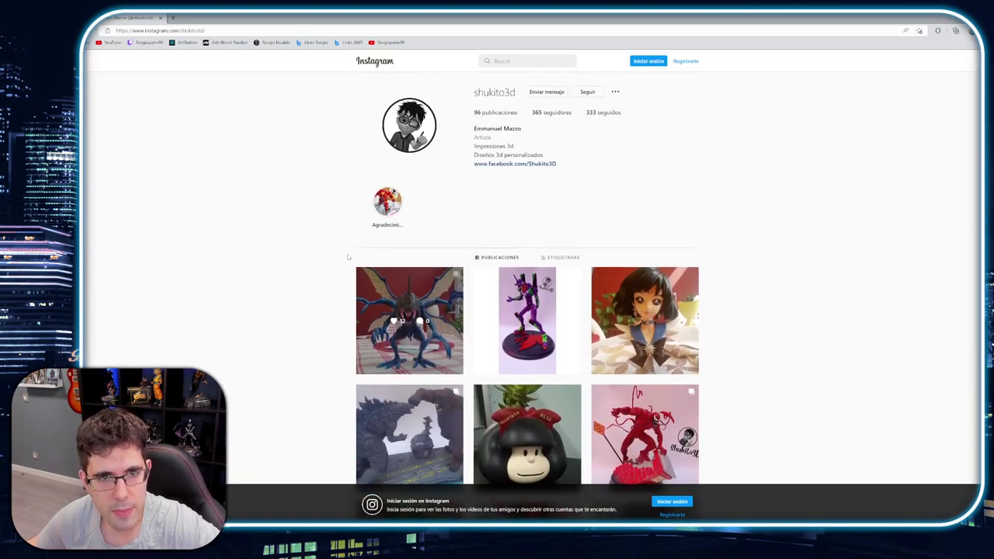
scroll(348, 264, "down", 2)
scroll(342, 262, "down", 1)
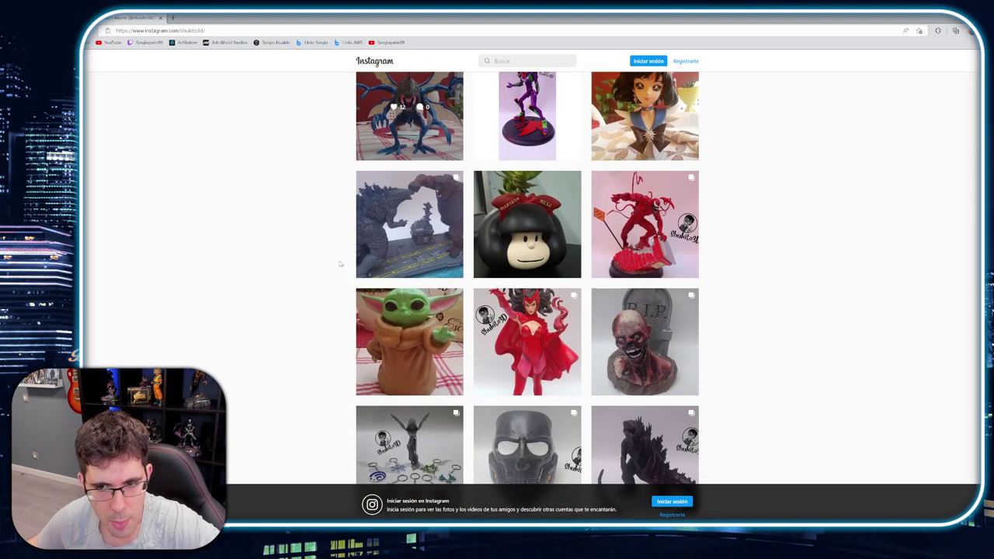
scroll(547, 346, "down", 3)
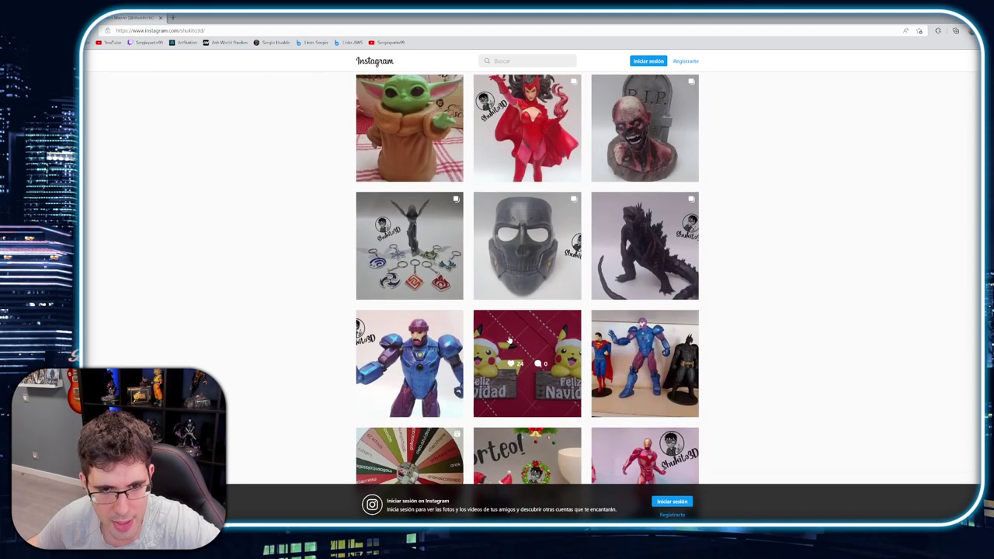
scroll(437, 313, "up", 3)
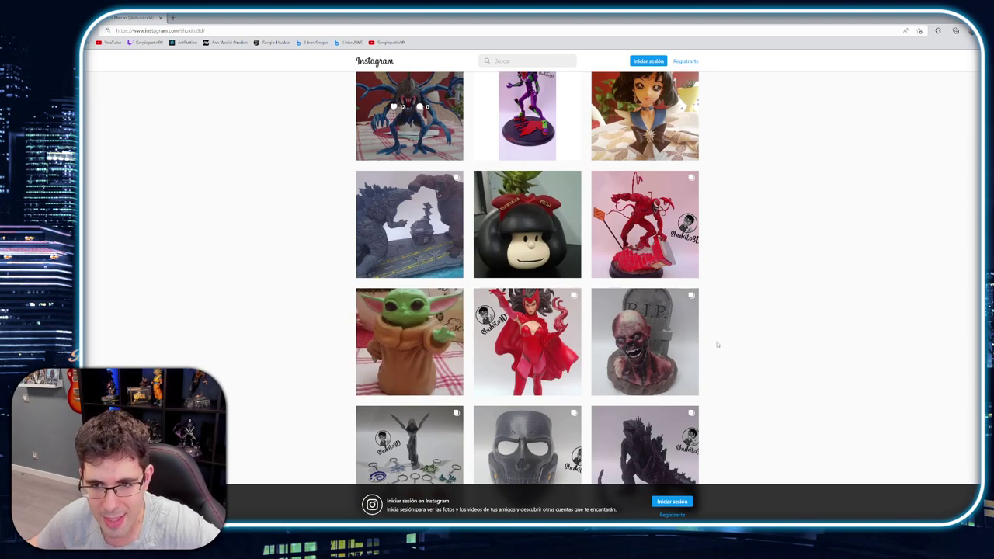
scroll(716, 343, "up", 1)
scroll(716, 343, "up", 2)
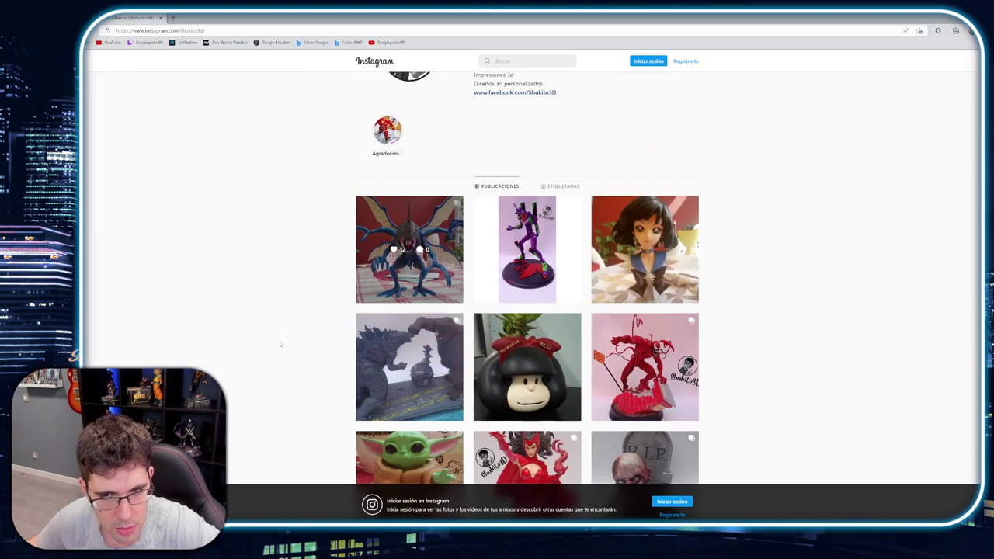
scroll(291, 333, "down", 10)
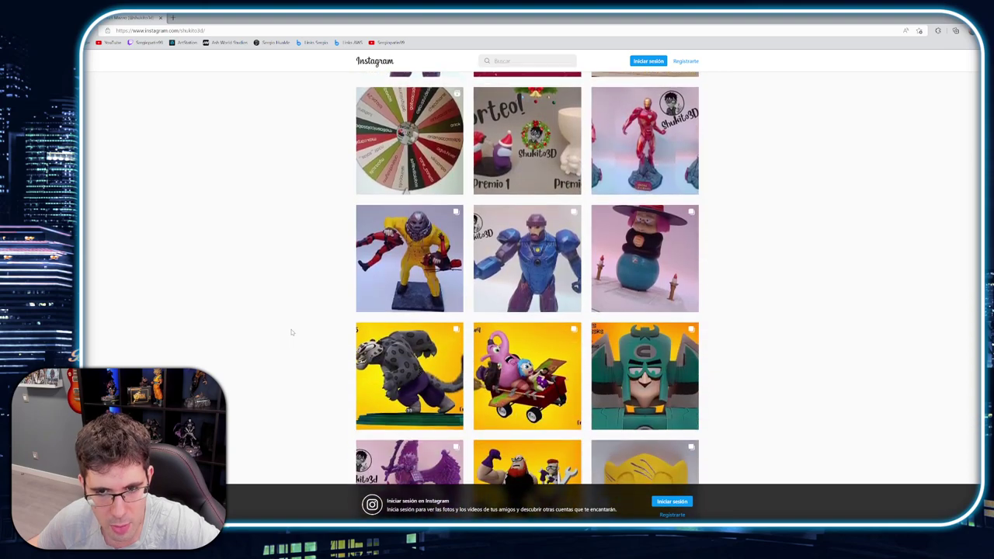
scroll(291, 333, "down", 2)
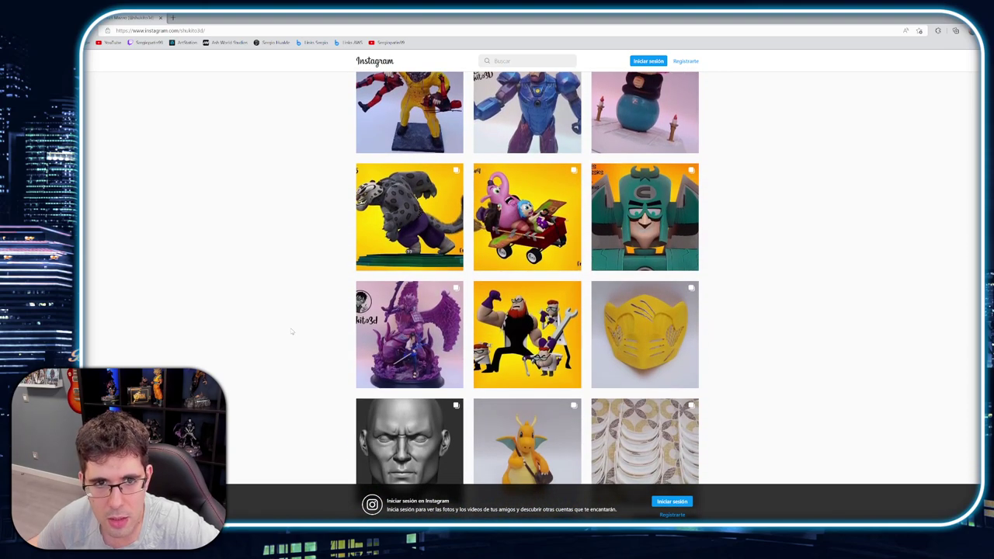
scroll(291, 332, "up", 4)
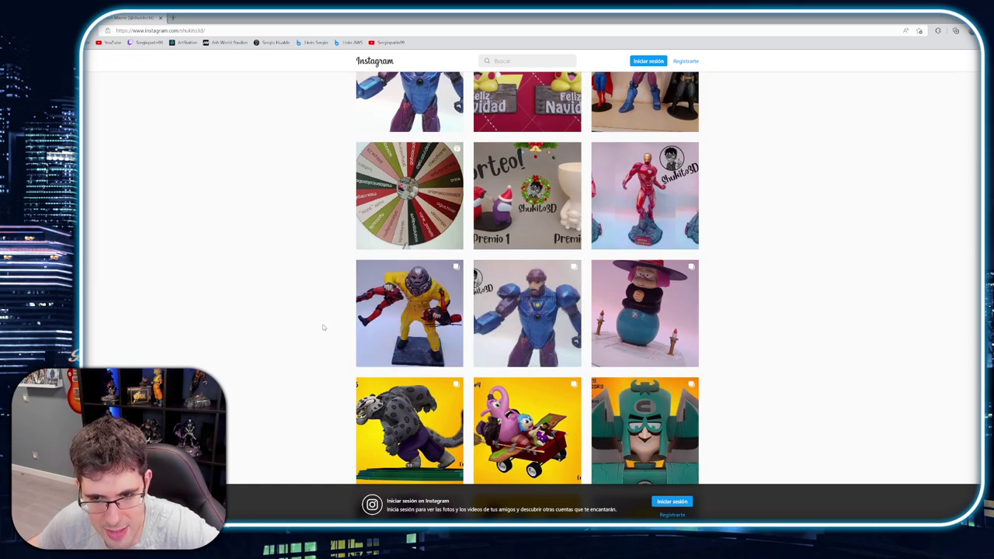
Browse the Instagram grid further, then open the host's Twitch channel bookmark in a new tab
scroll(287, 300, "up", 3)
scroll(295, 304, "up", 4)
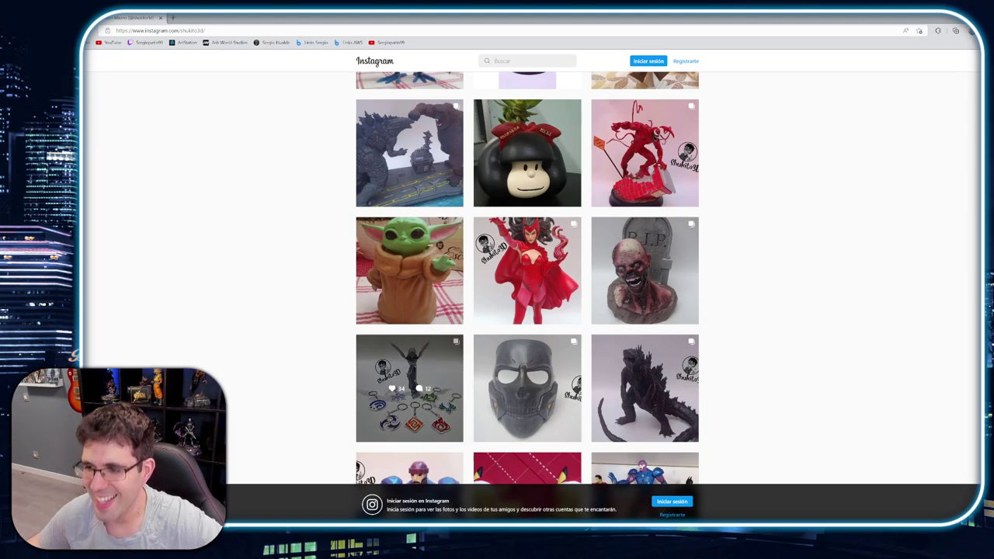
scroll(409, 389, "up", 3)
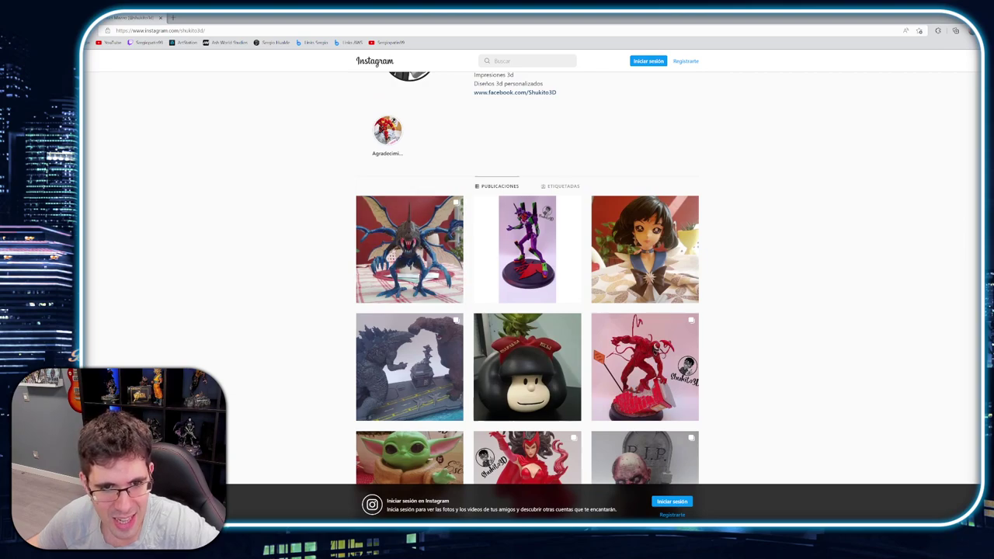
scroll(409, 311, "down", 2)
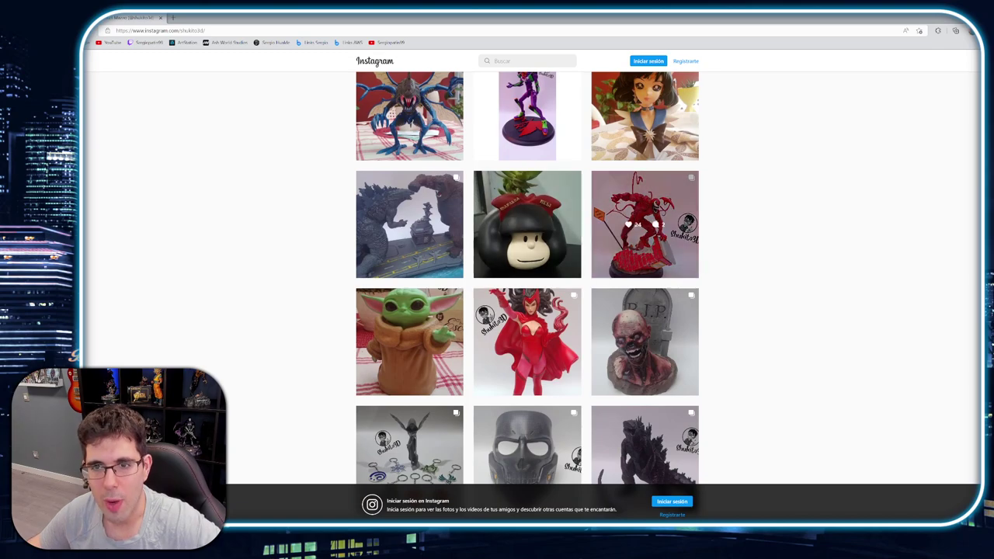
scroll(527, 295, "down", 8)
scroll(527, 295, "down", 6)
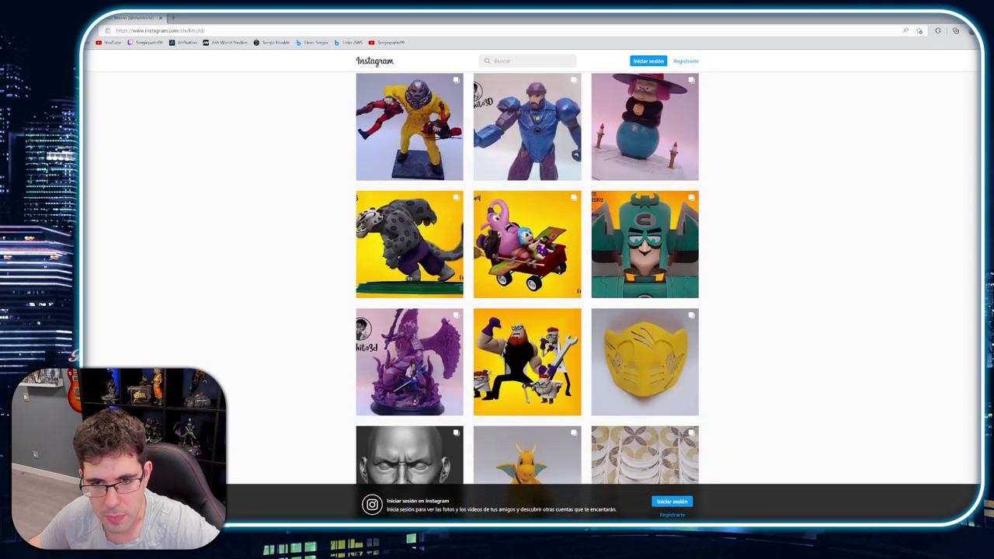
scroll(527, 295, "down", 2)
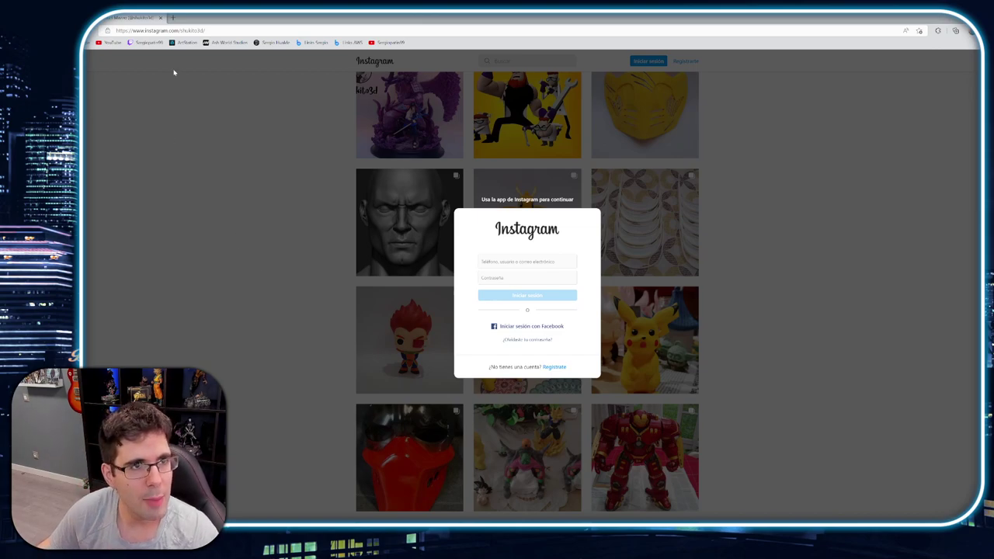
left_click(147, 42)
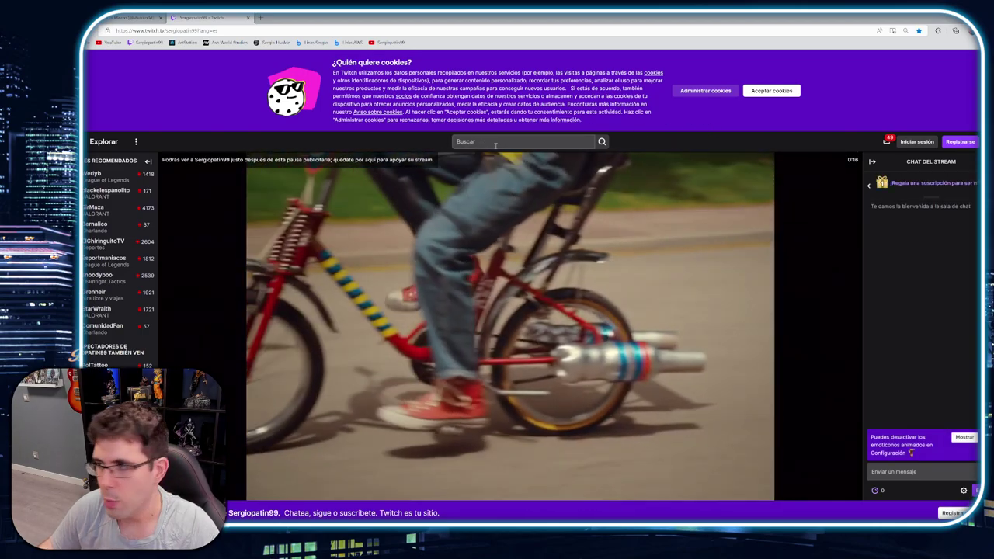
Search Twitch channels for the viewer artist's full name
left_click(496, 142)
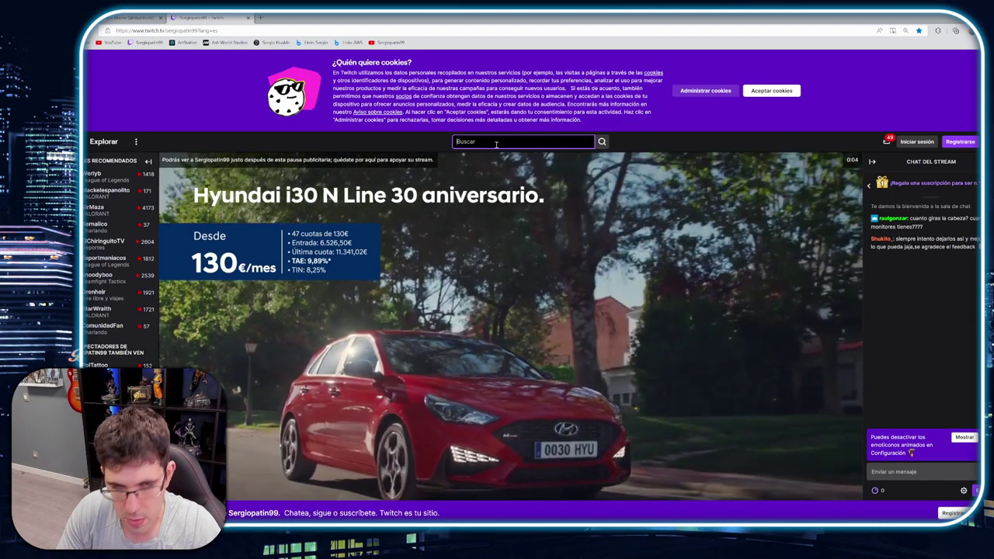
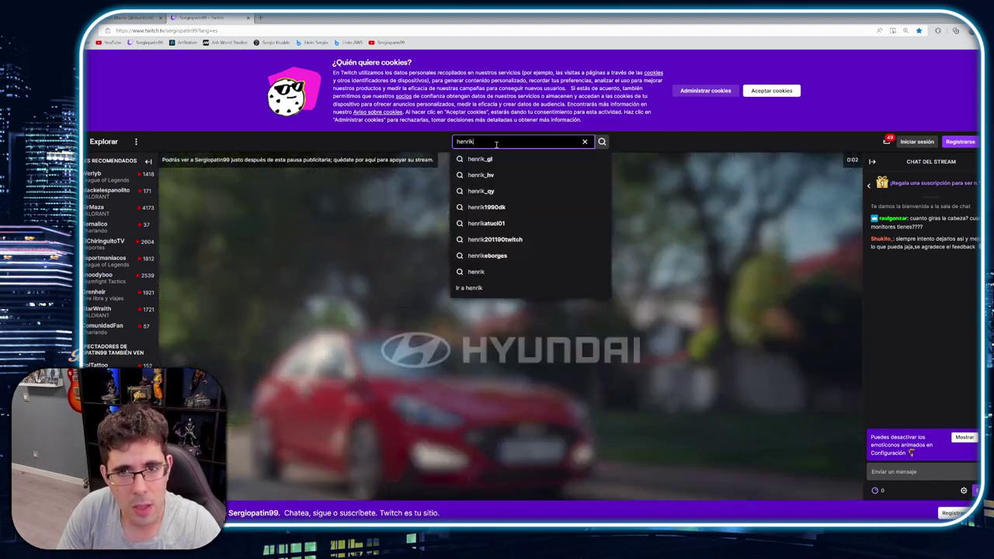
key("Return")
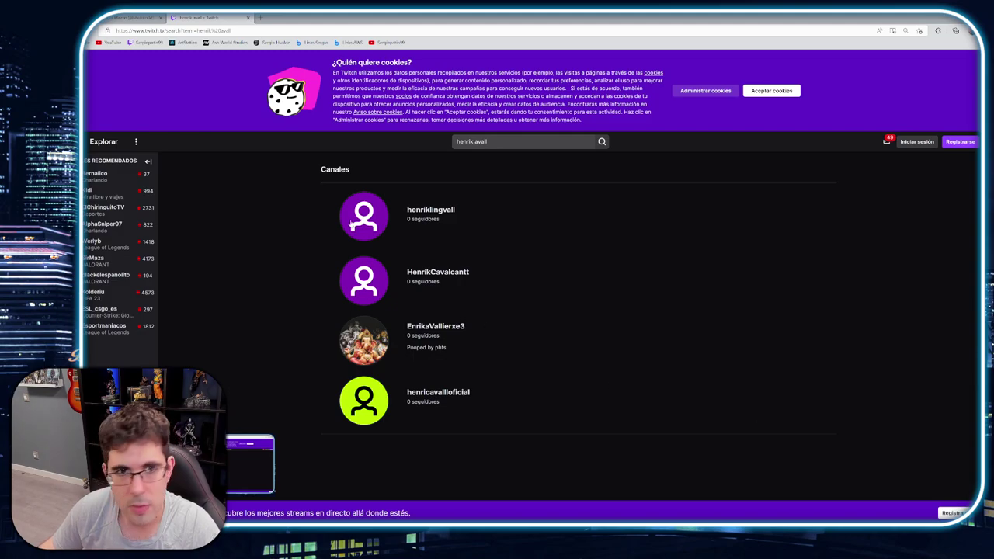
Replace the search with the artist's channel name and open the suggested channel
left_click_drag(497, 141, 445, 143)
type("henke3d")
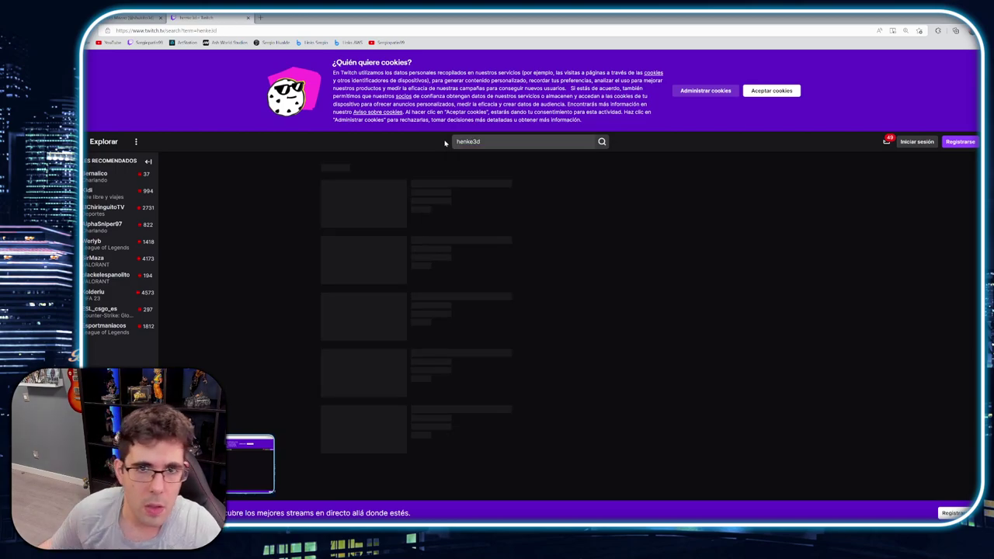
left_click(365, 213)
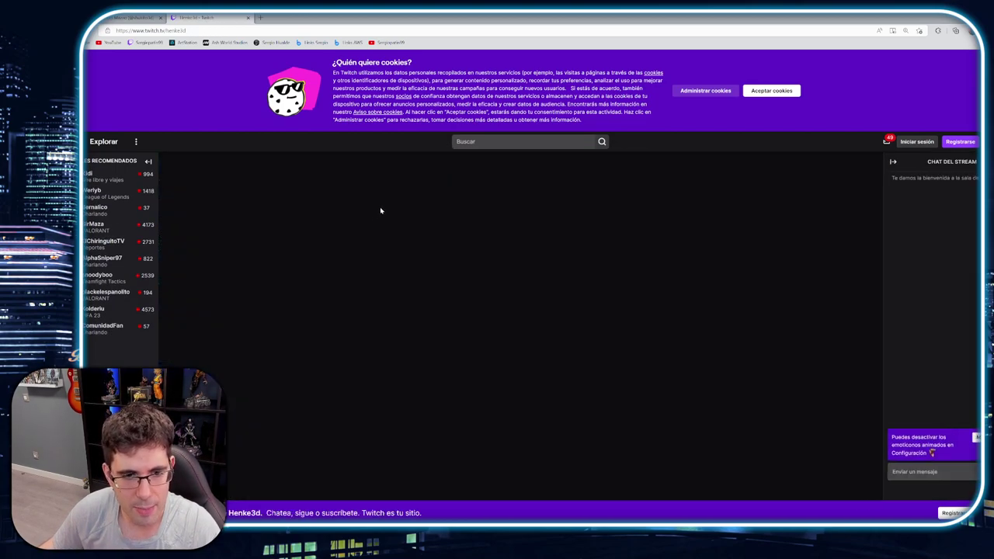
Show the channel's Videos section, which reports no videos found
scroll(469, 247, "down", 2)
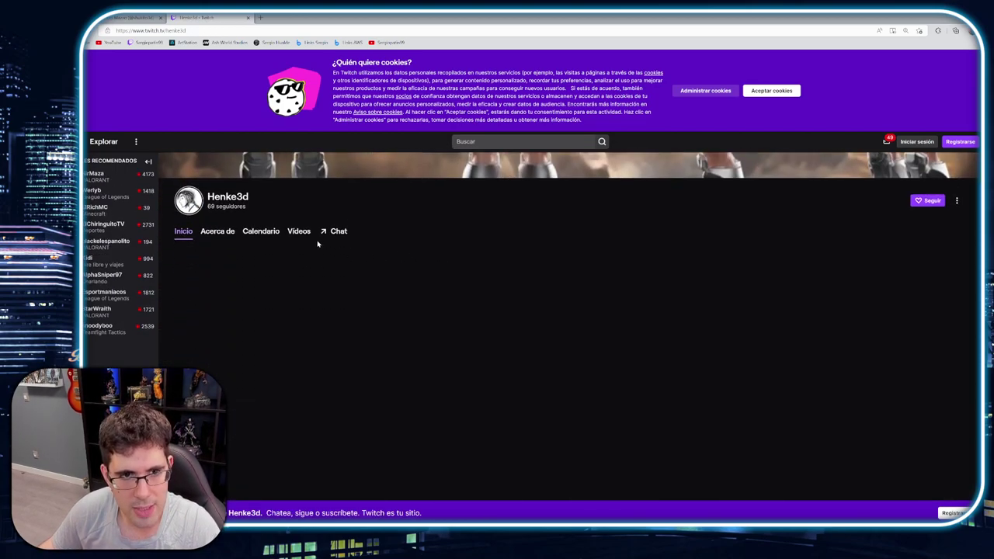
left_click(300, 232)
scroll(526, 268, "up", 2)
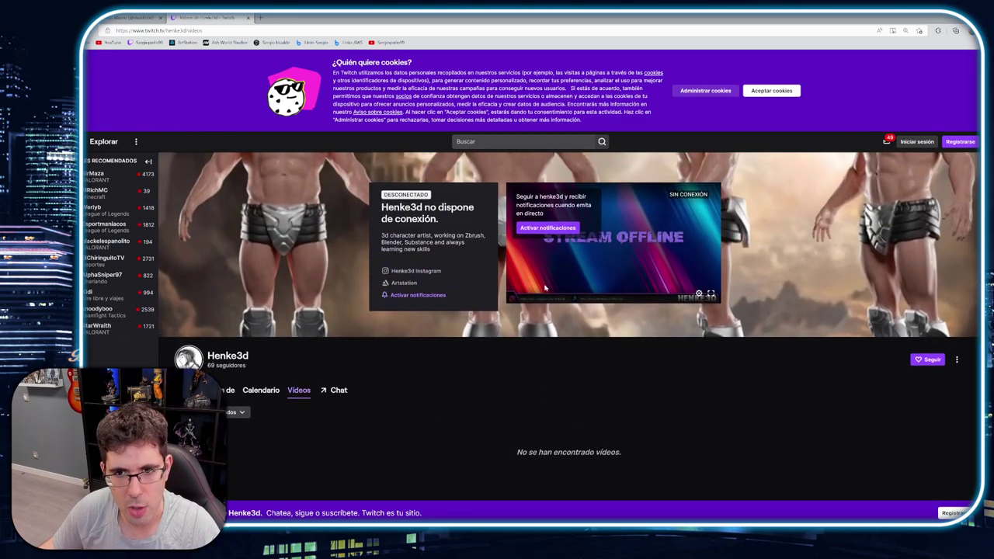
scroll(466, 333, "down", 2)
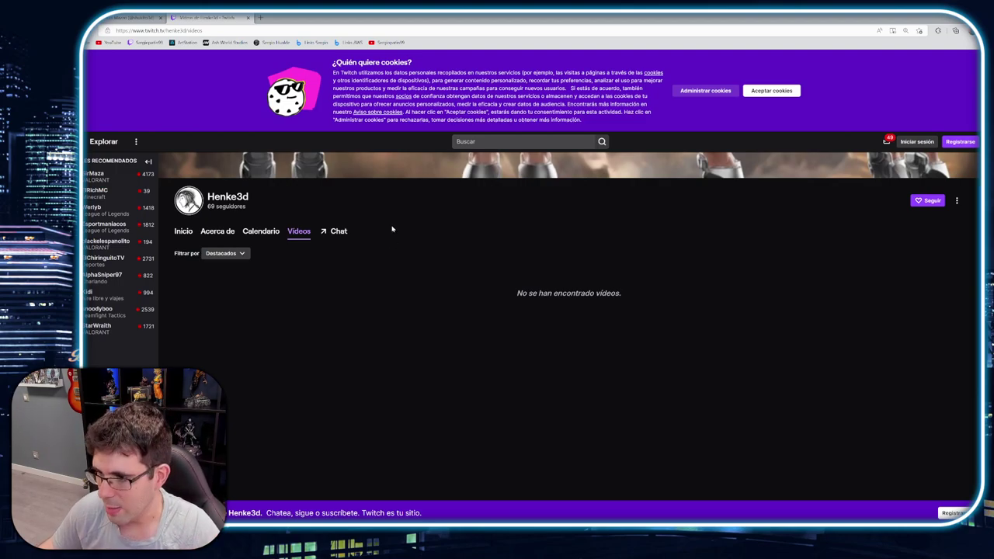
scroll(385, 279, "up", 2)
scroll(412, 295, "down", 3)
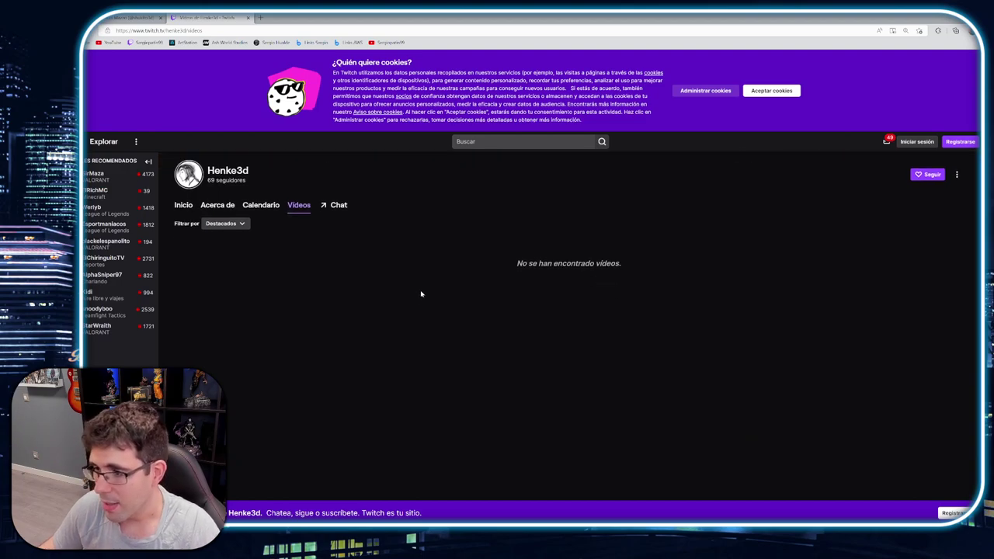
scroll(613, 222, "up", 2)
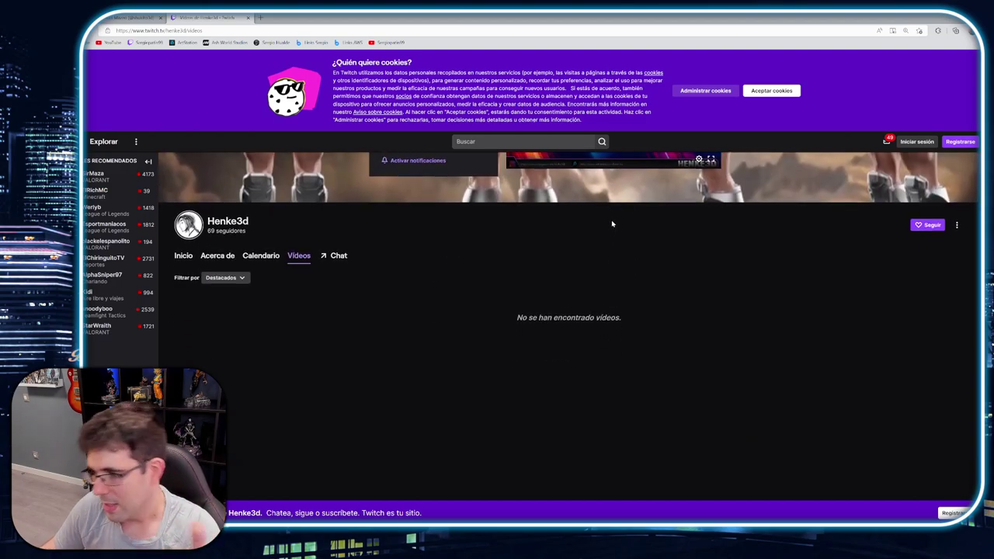
key("Tab")
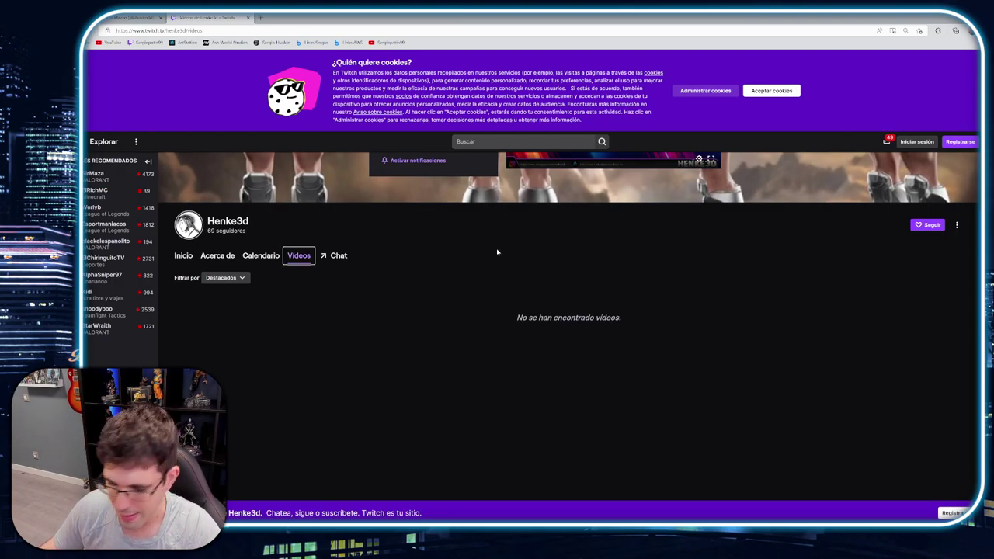
left_click(476, 294)
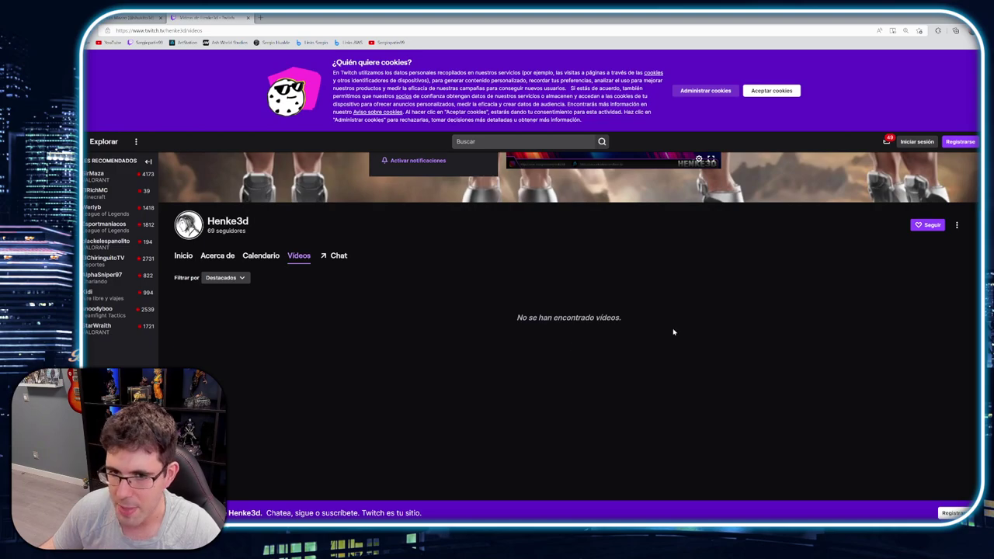
scroll(455, 302, "down", 1)
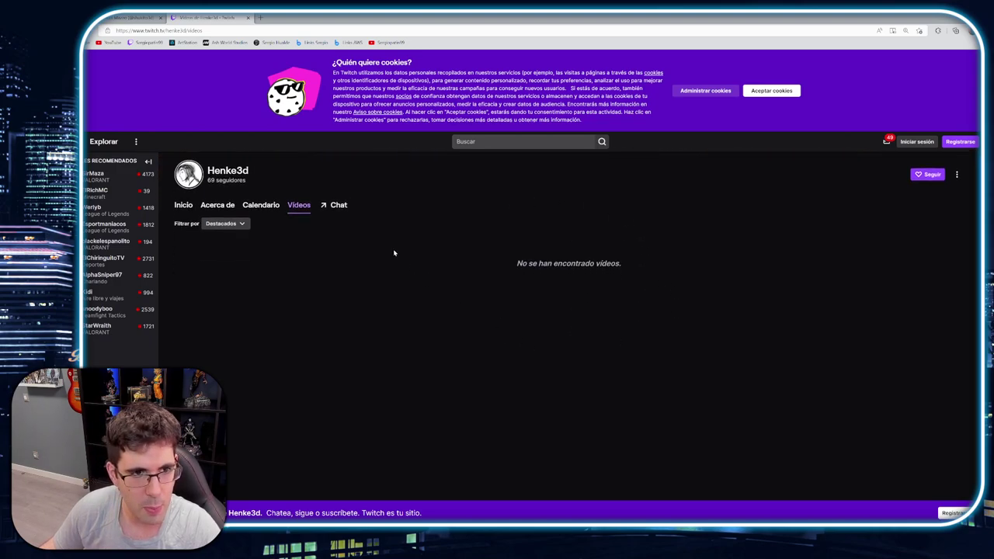